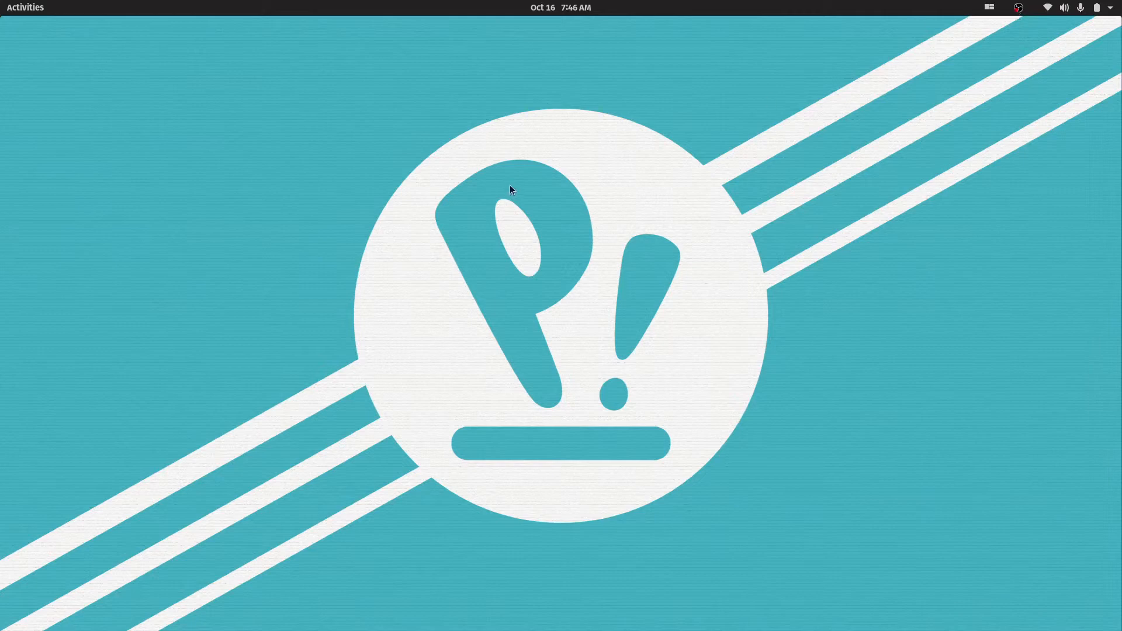
Switch to Firefox, search the web for "reaper" and open the official REAPER website
key("super")
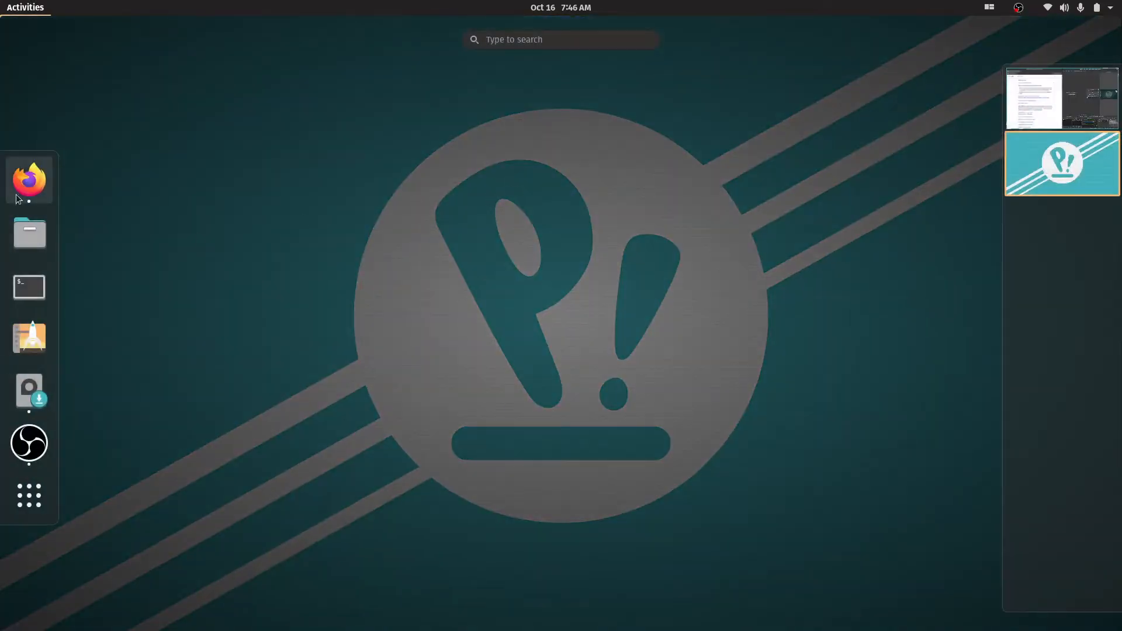
left_click(20, 179)
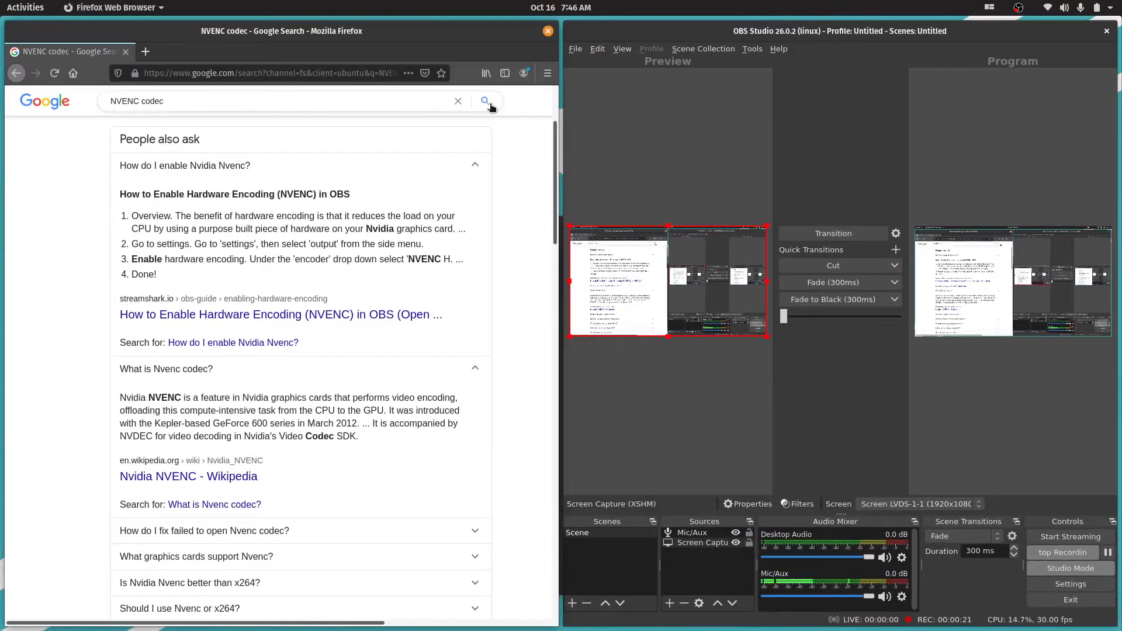
left_click(246, 72)
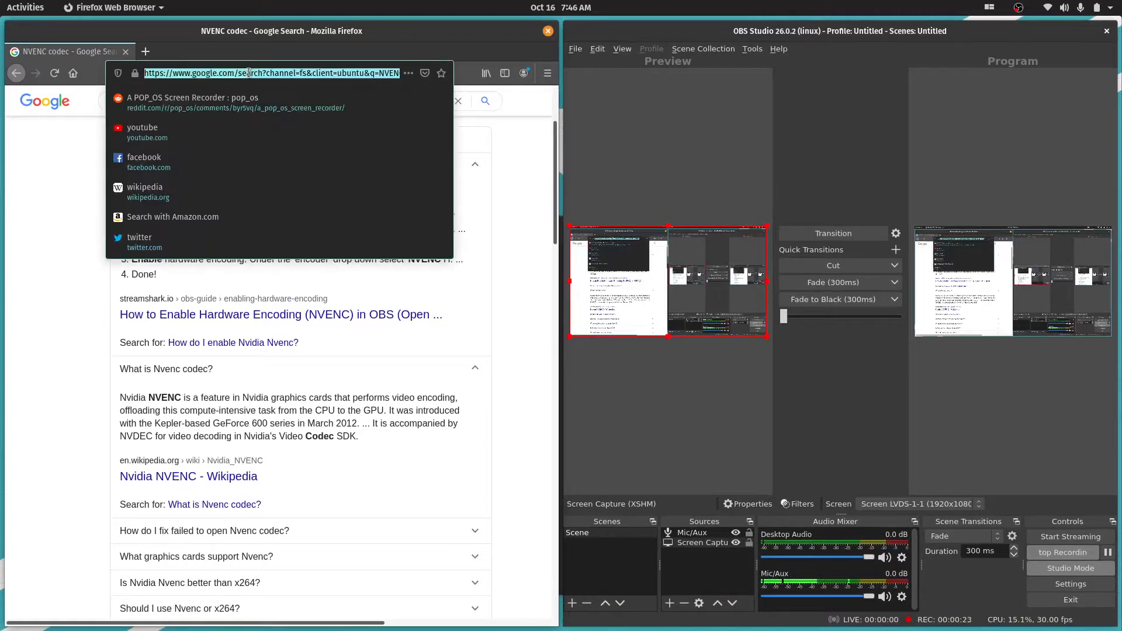
type("reaper")
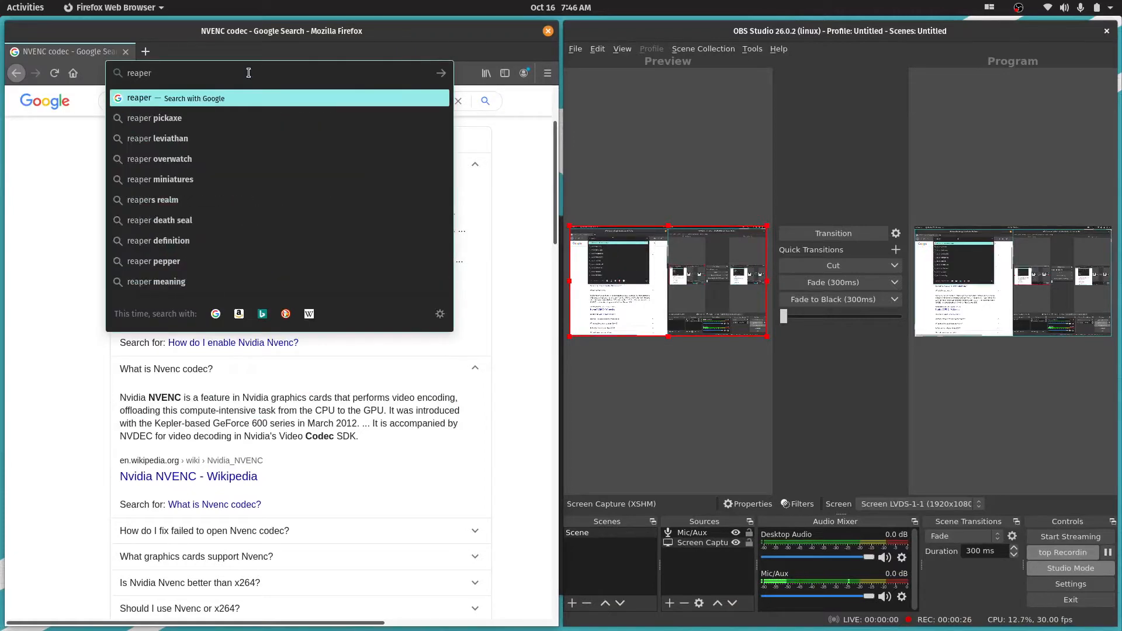
key("Return")
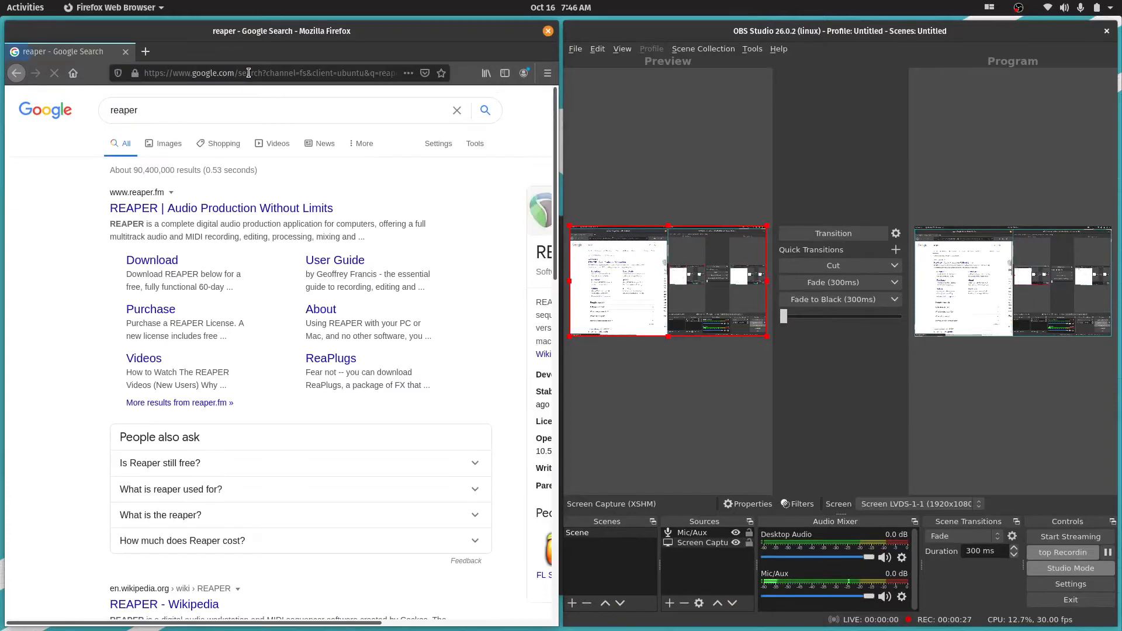
left_click(224, 215)
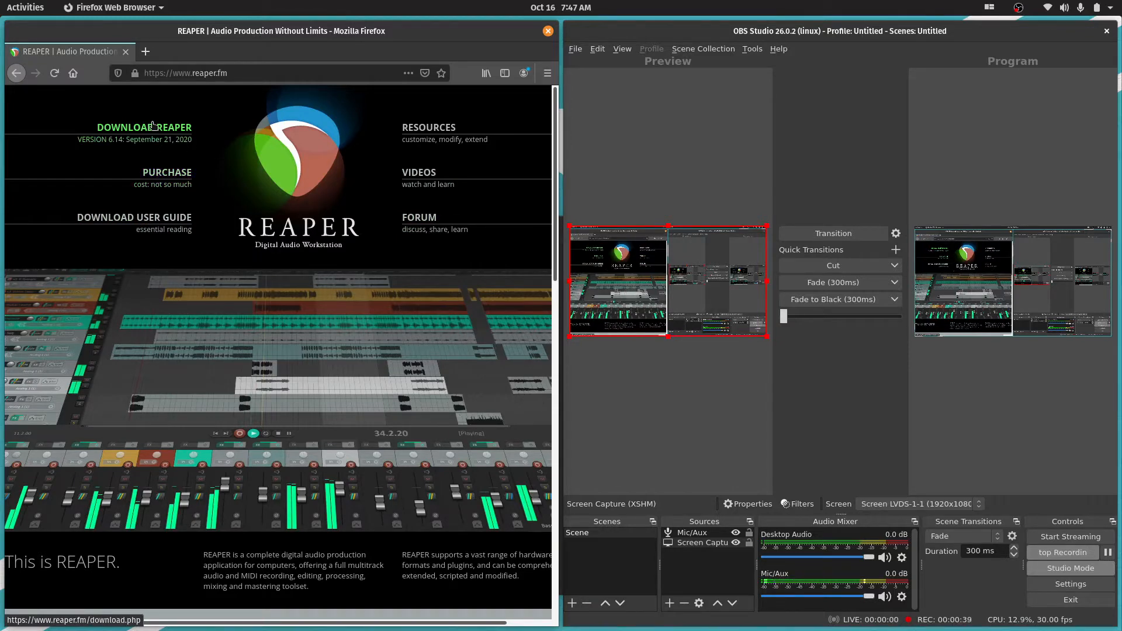
Go to the REAPER download page and expand the experimental Linux builds
left_click(171, 135)
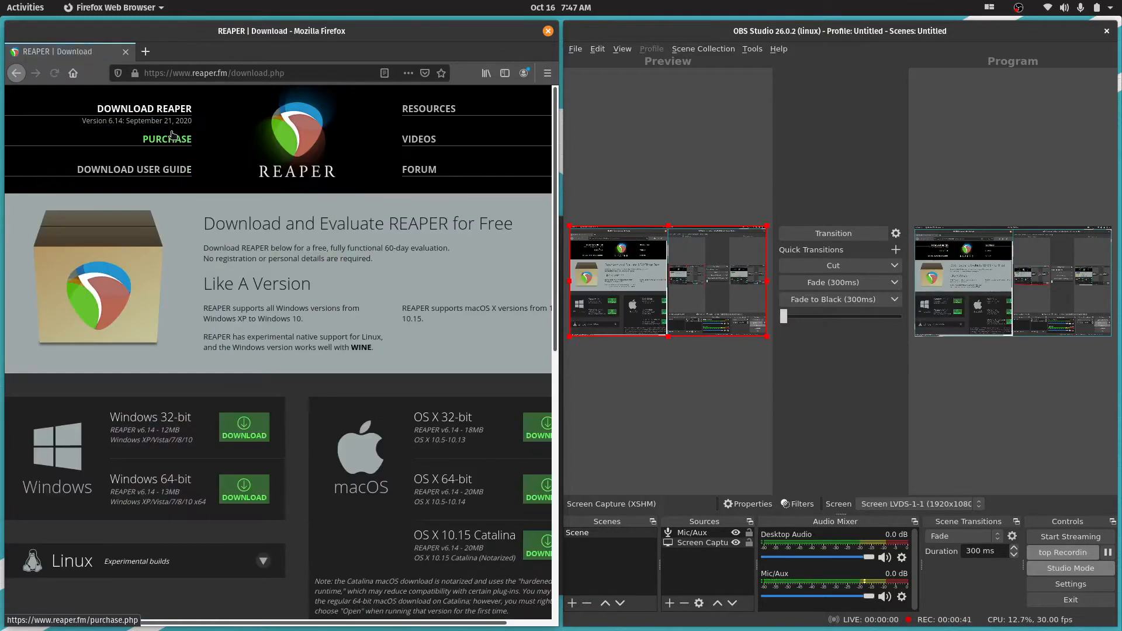
scroll(316, 309, "down", 2)
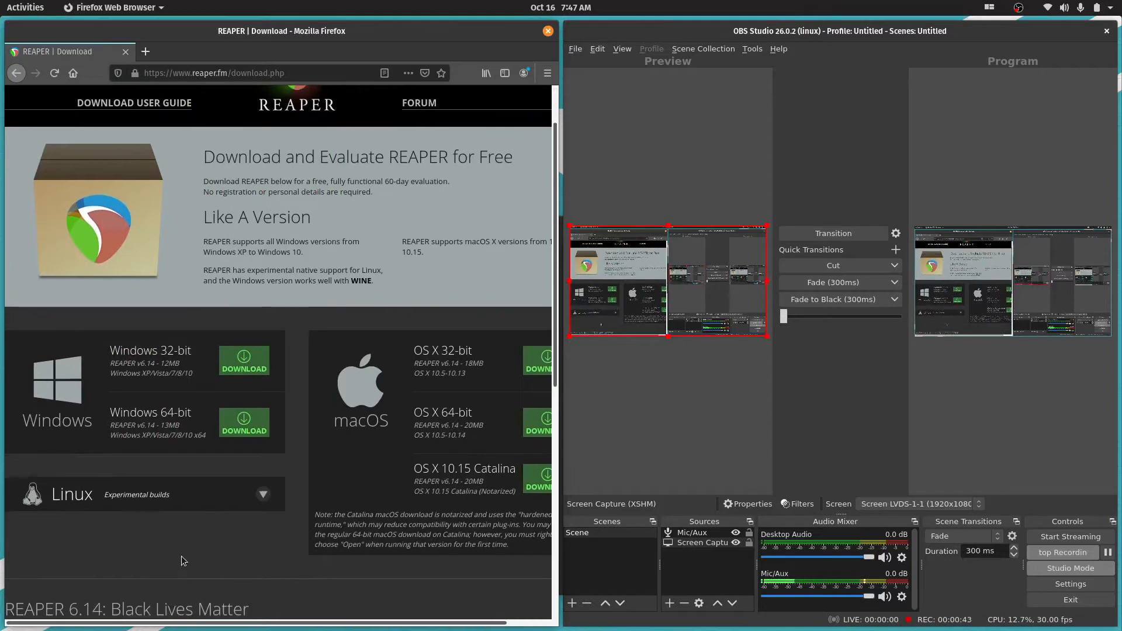
scroll(181, 556, "down", 6)
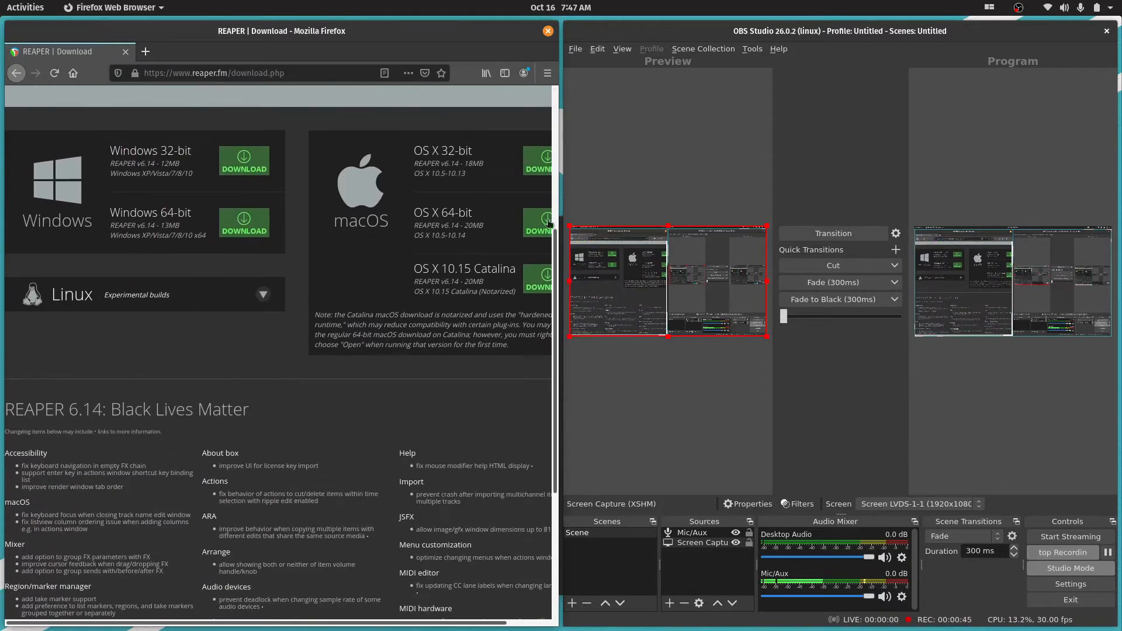
left_click(264, 296)
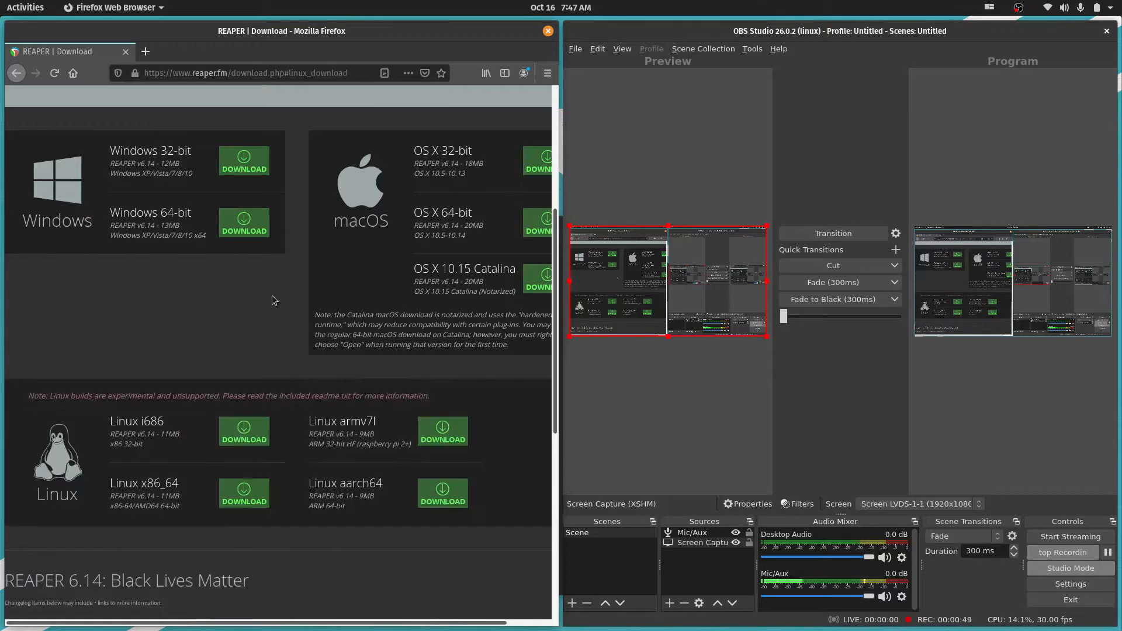
Download the Linux aarch64 build of REAPER and open the archive with Archive Manager
scroll(266, 305, "down", 2)
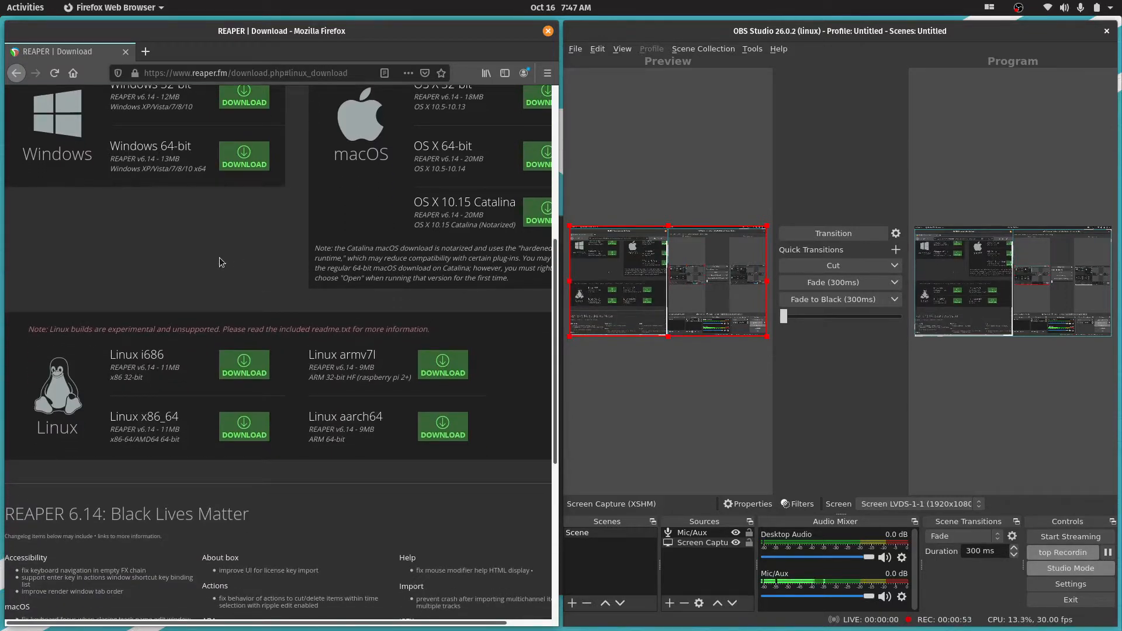
scroll(203, 256, "down", 1)
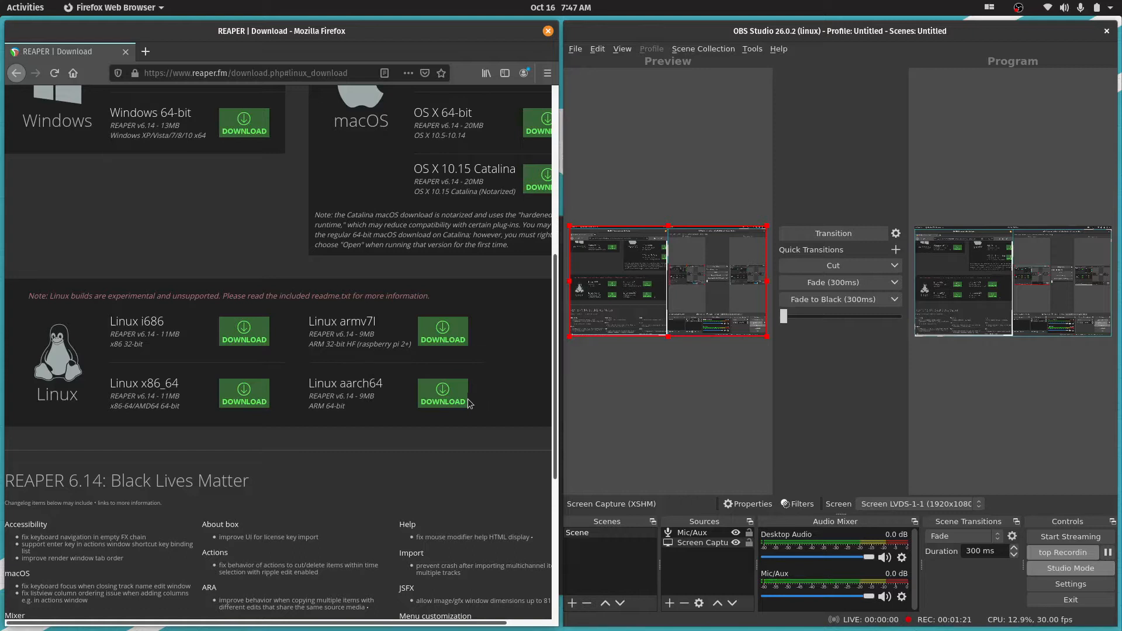
left_click(440, 395)
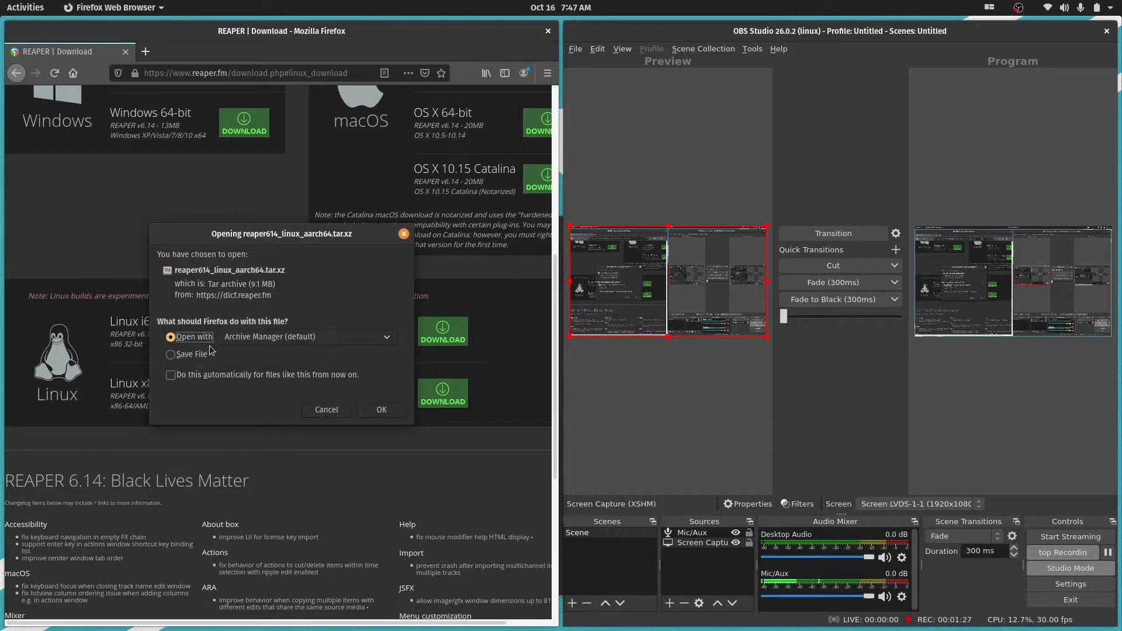
left_click(391, 409)
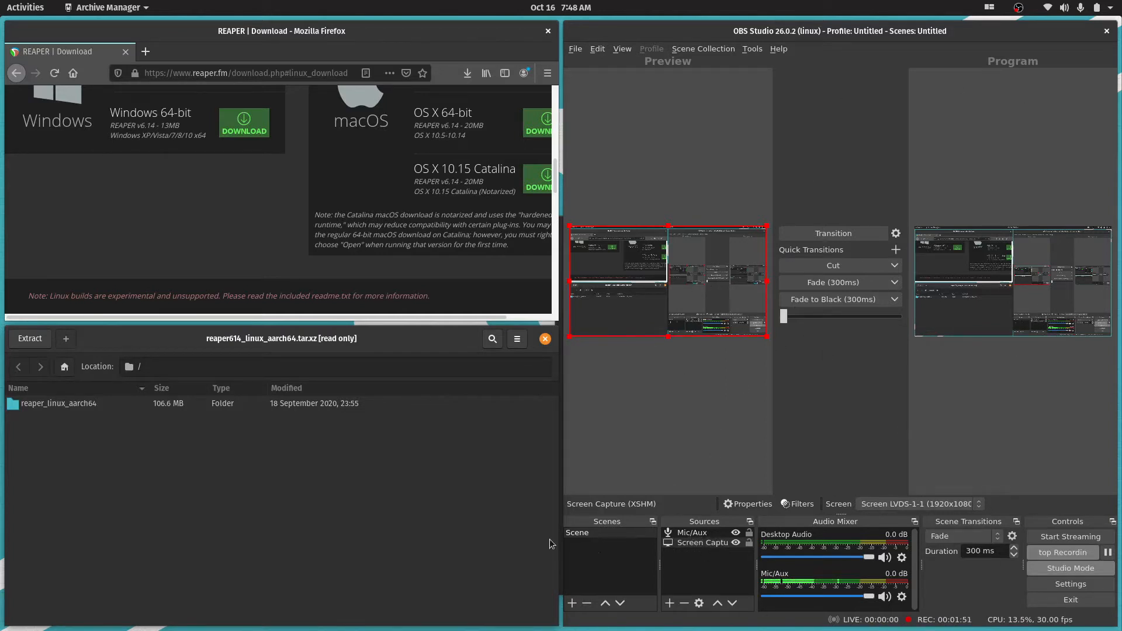
In OBS Studio, add a new scene named Scene 2
left_click(670, 603)
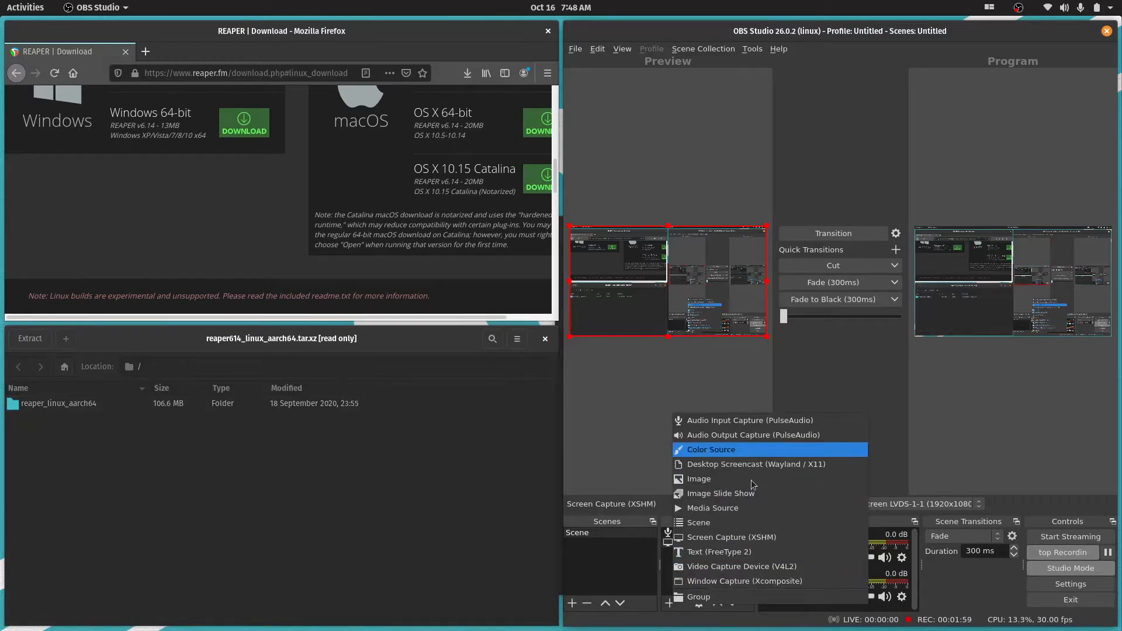
left_click(632, 586)
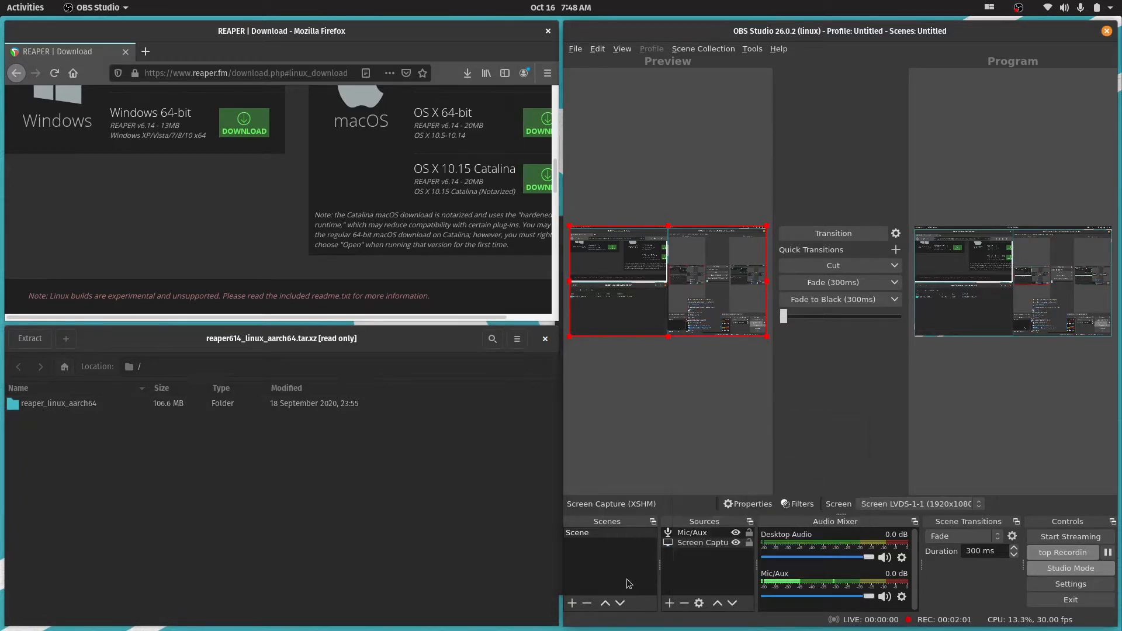
left_click(573, 604)
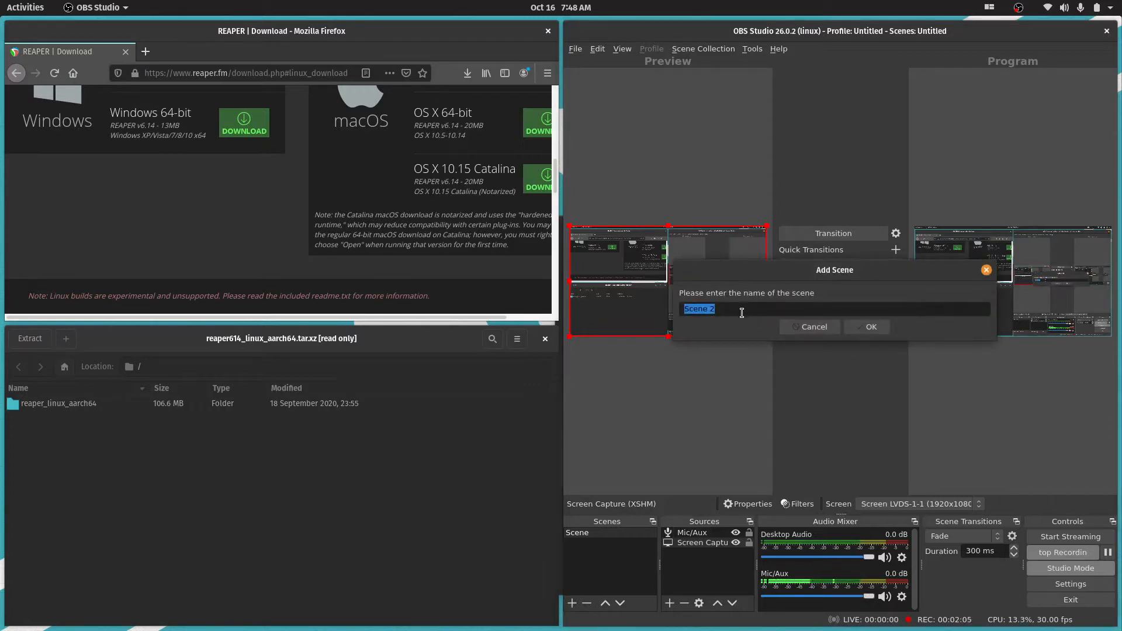
left_click(867, 326)
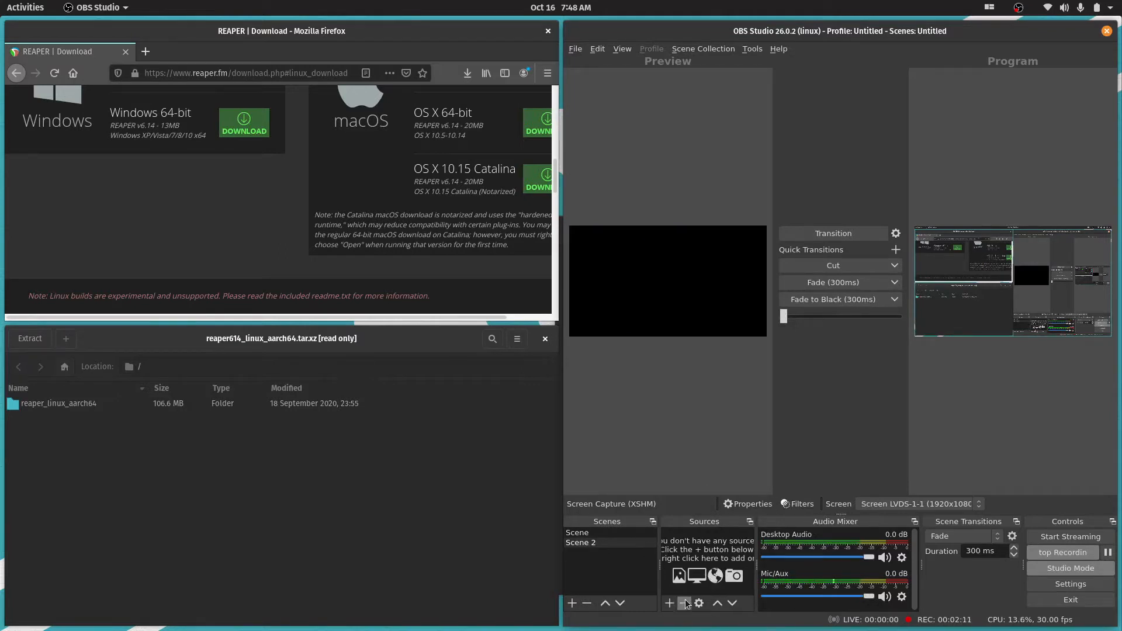
Add a Video Capture Device (V4L2) source for the integrated webcam to Scene 2 and enlarge it to about two thirds of the canvas width
left_click(669, 603)
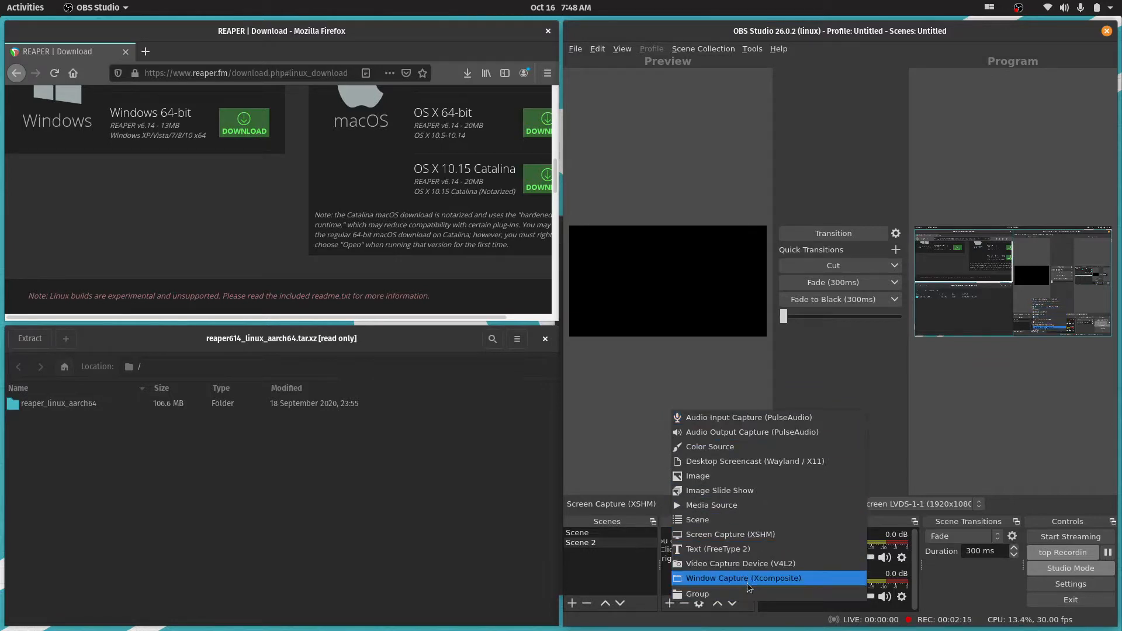
left_click(742, 565)
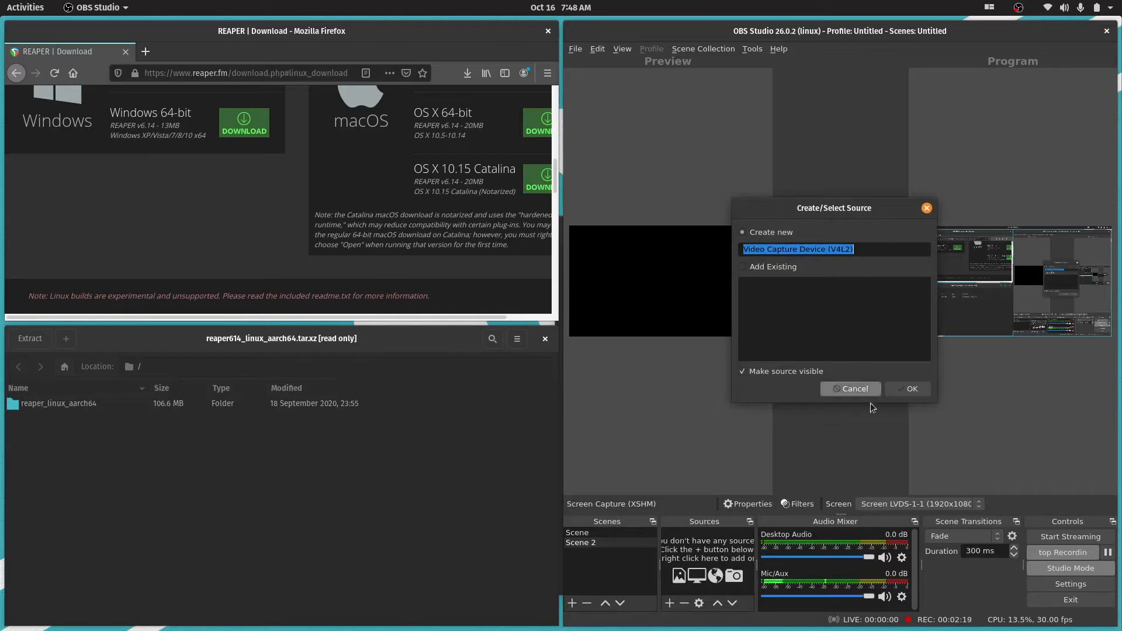
left_click(912, 390)
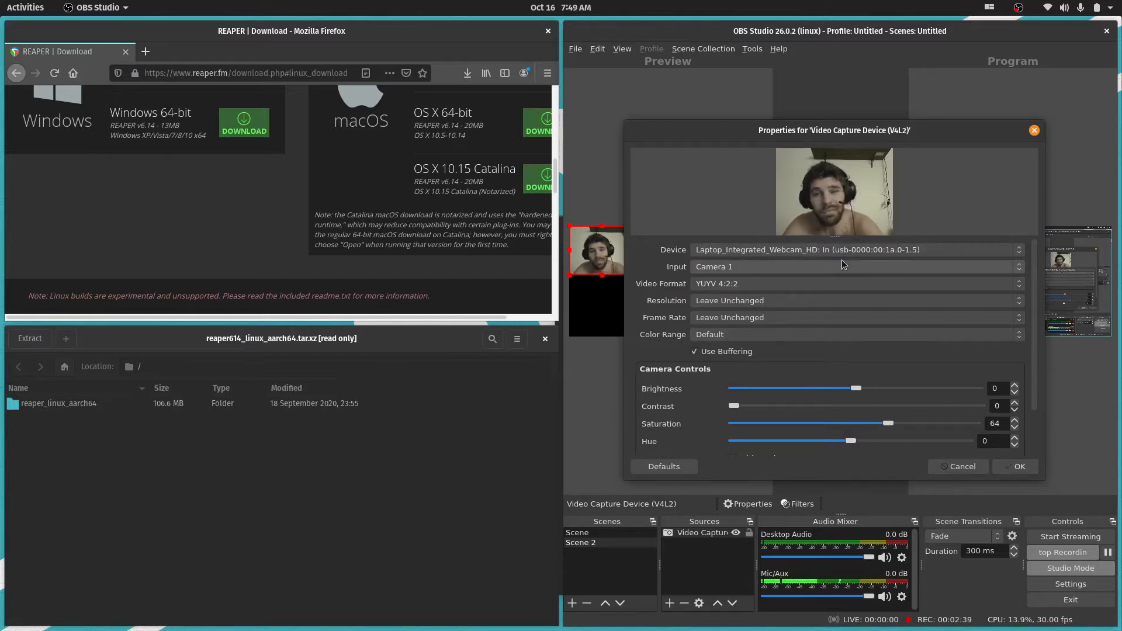
left_click(1026, 470)
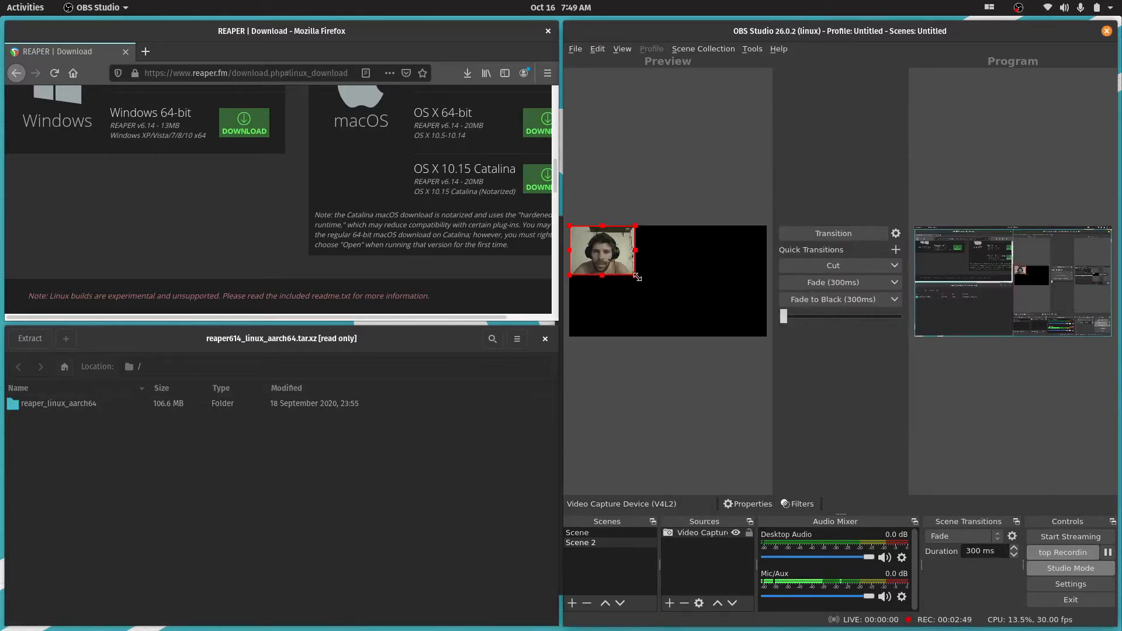
left_click_drag(650, 281, 693, 269)
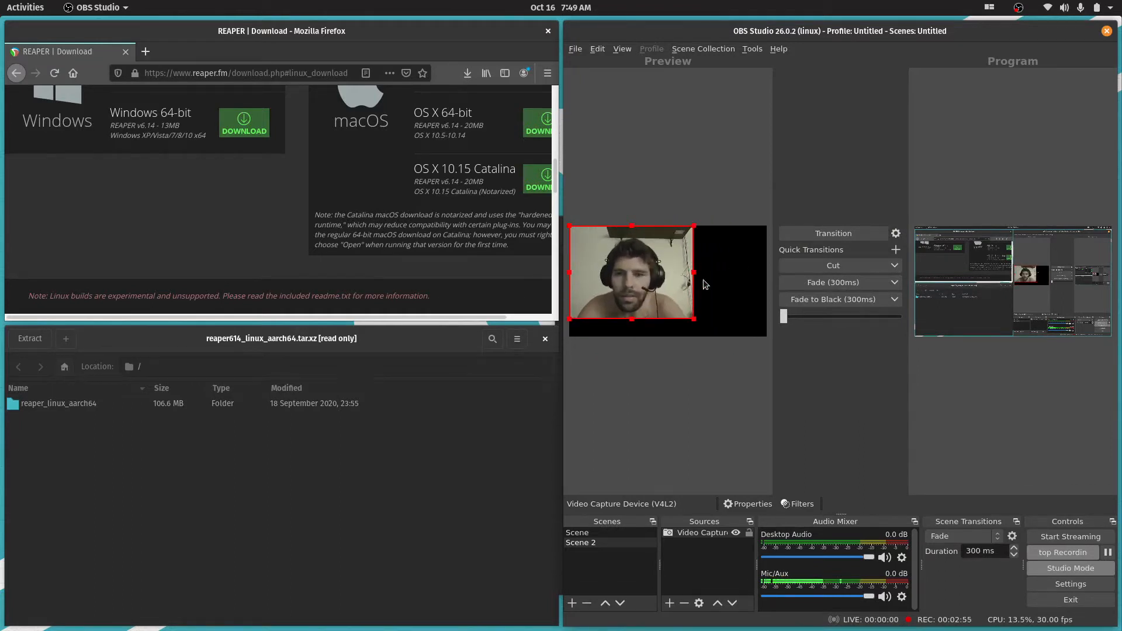
Add the existing Mic/Aux source to Scene 2 as an Audio Input Capture (PulseAudio)
left_click(669, 603)
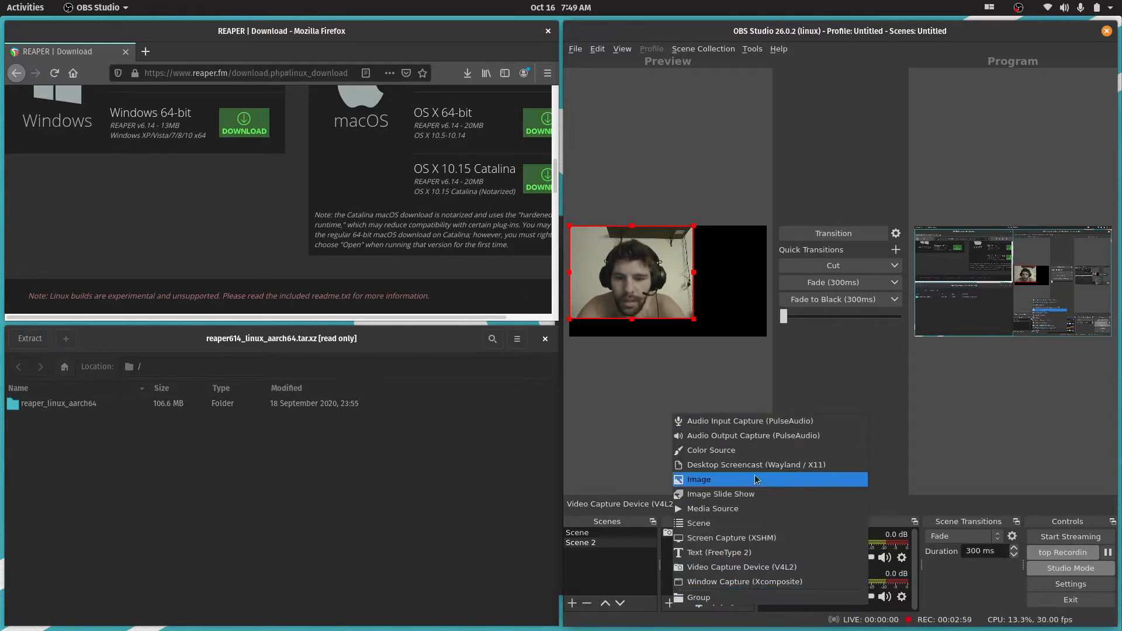
left_click(725, 425)
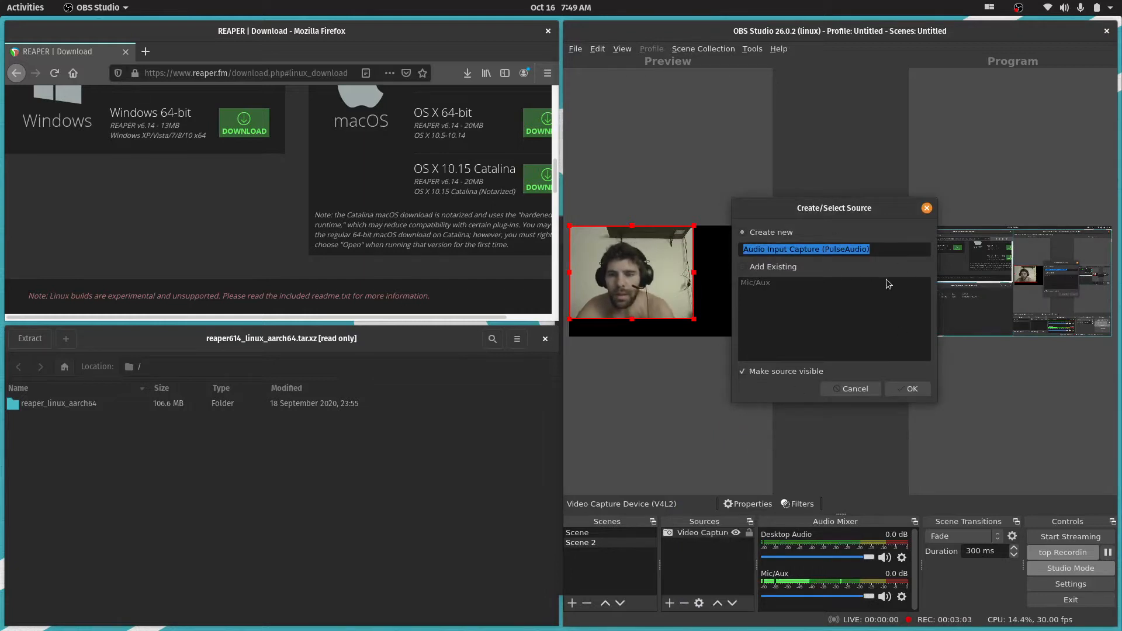
left_click(757, 269)
left_click(760, 284)
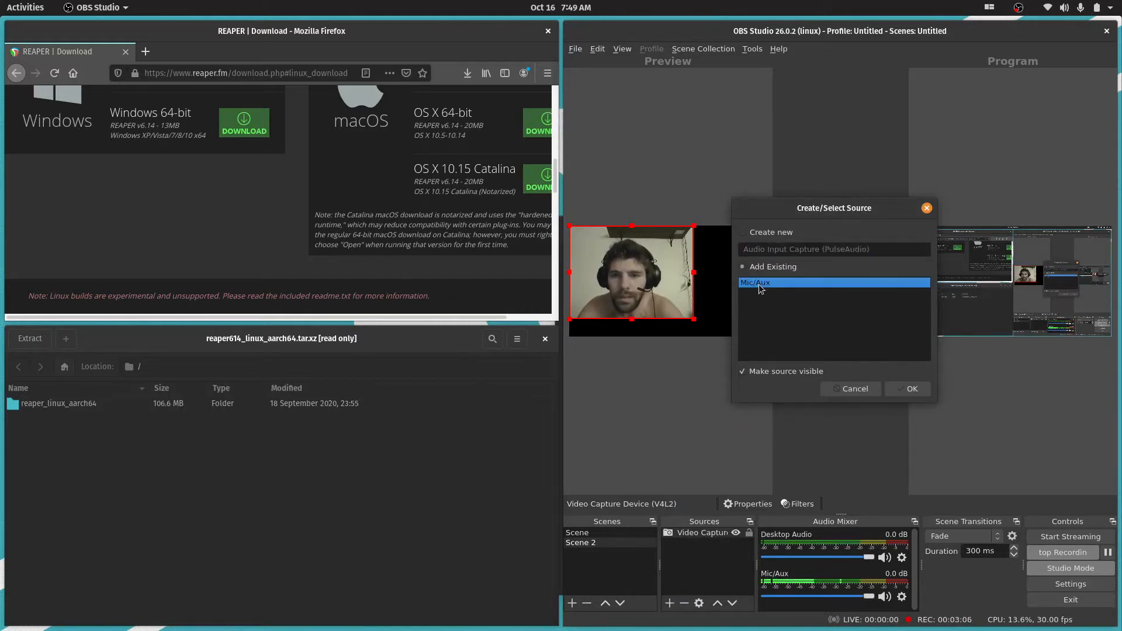
left_click(911, 390)
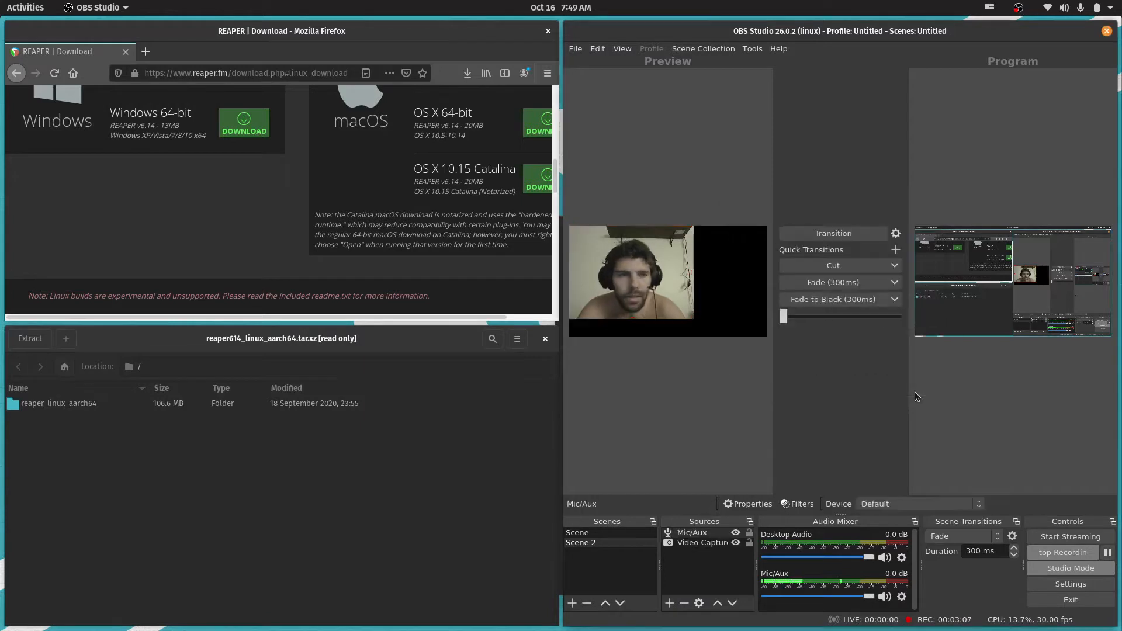
Compare Scene and Scene 2 in the preview, and transition Scene to the program output
left_click(697, 548)
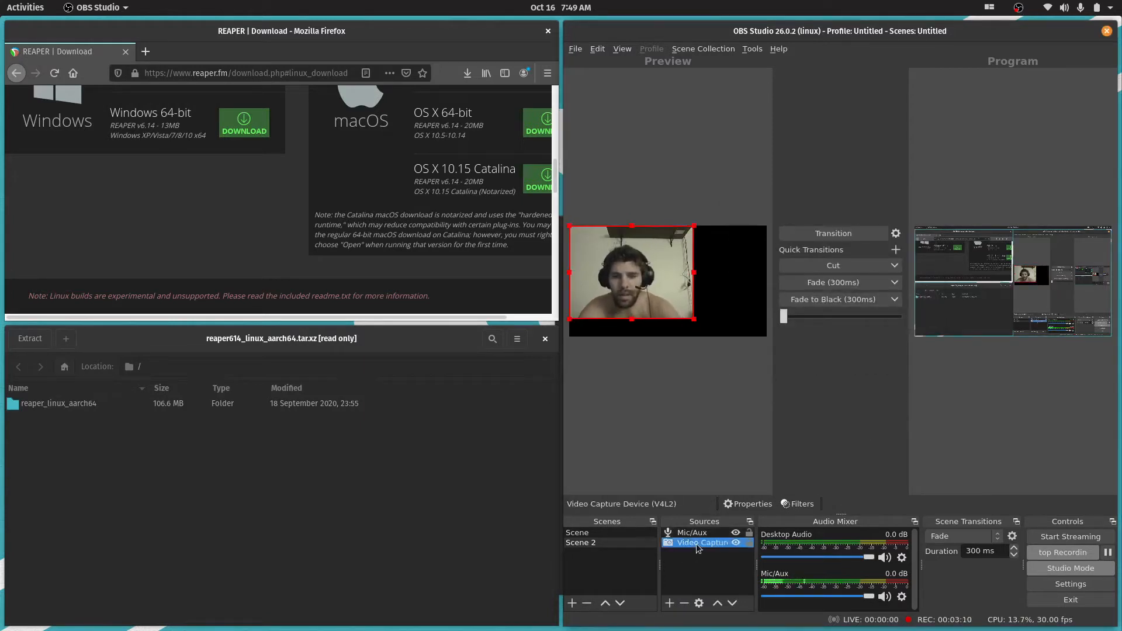
left_click(589, 534)
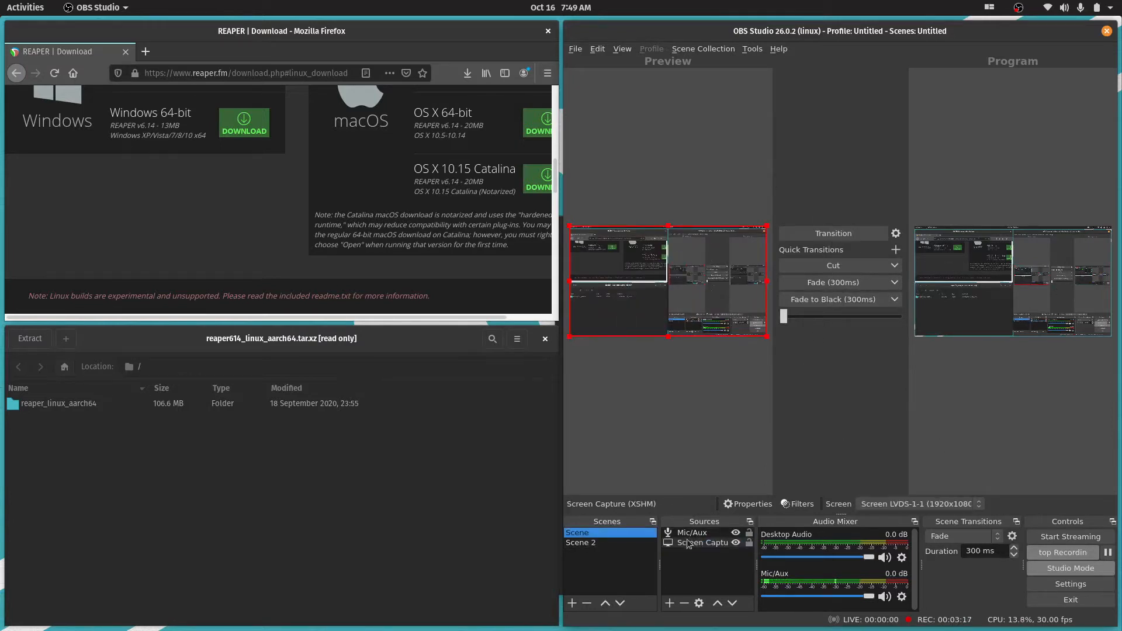
left_click(584, 546)
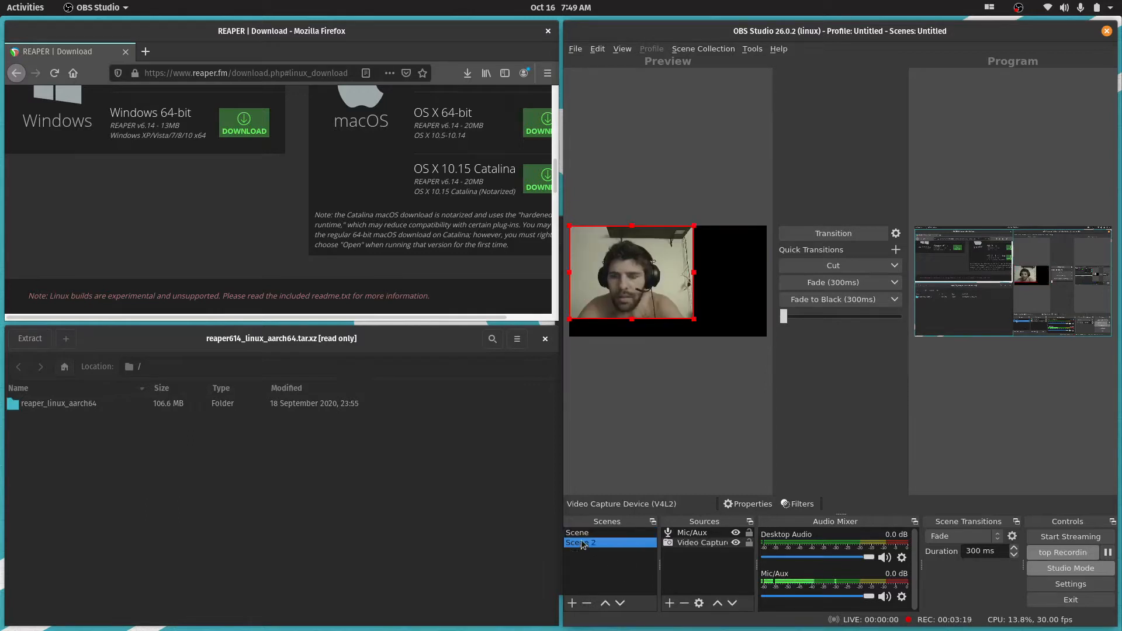
left_click(582, 532)
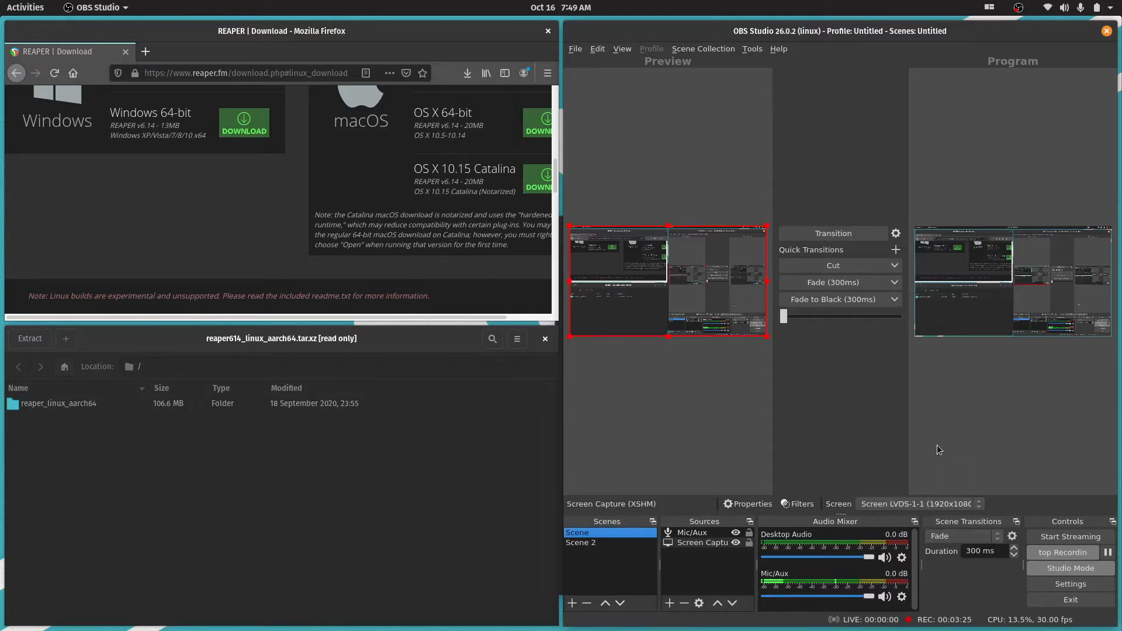
left_click(849, 233)
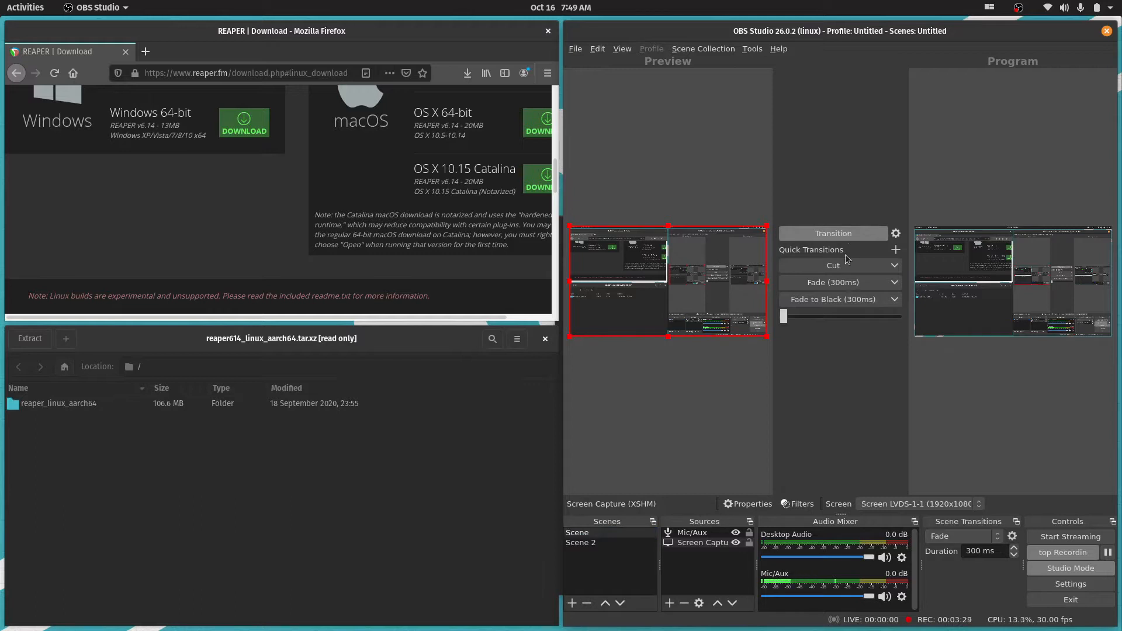
Move Scene below Scene 2 in the scene order and back up again
left_click(619, 606)
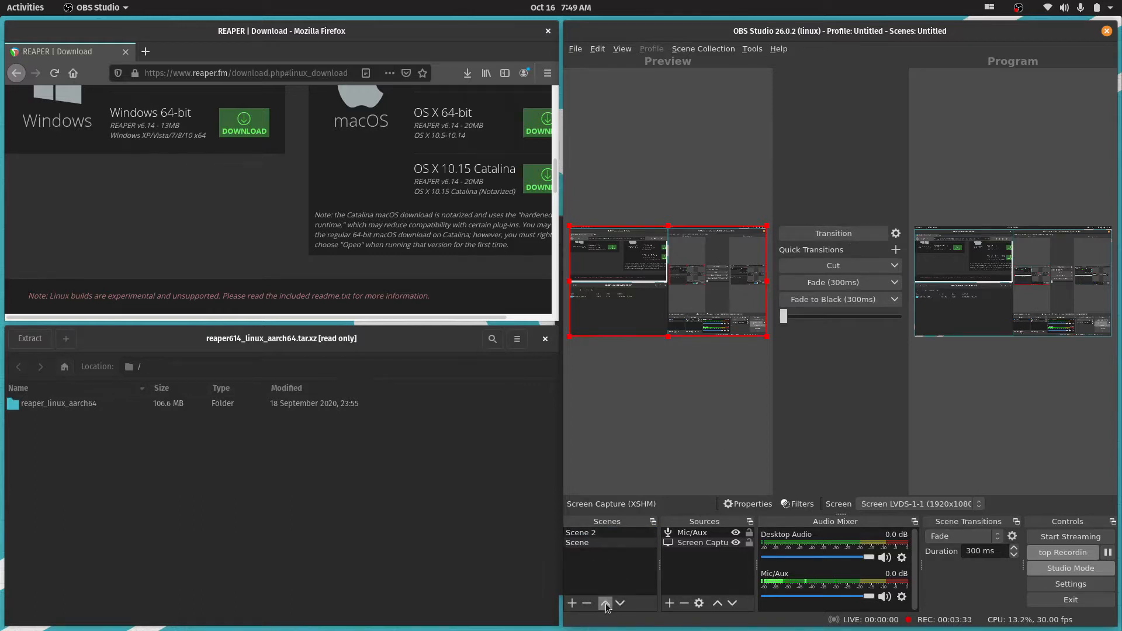
left_click(606, 603)
Load Scene 2 into the preview and look over its scene options, including the transition override choices
left_click(576, 542)
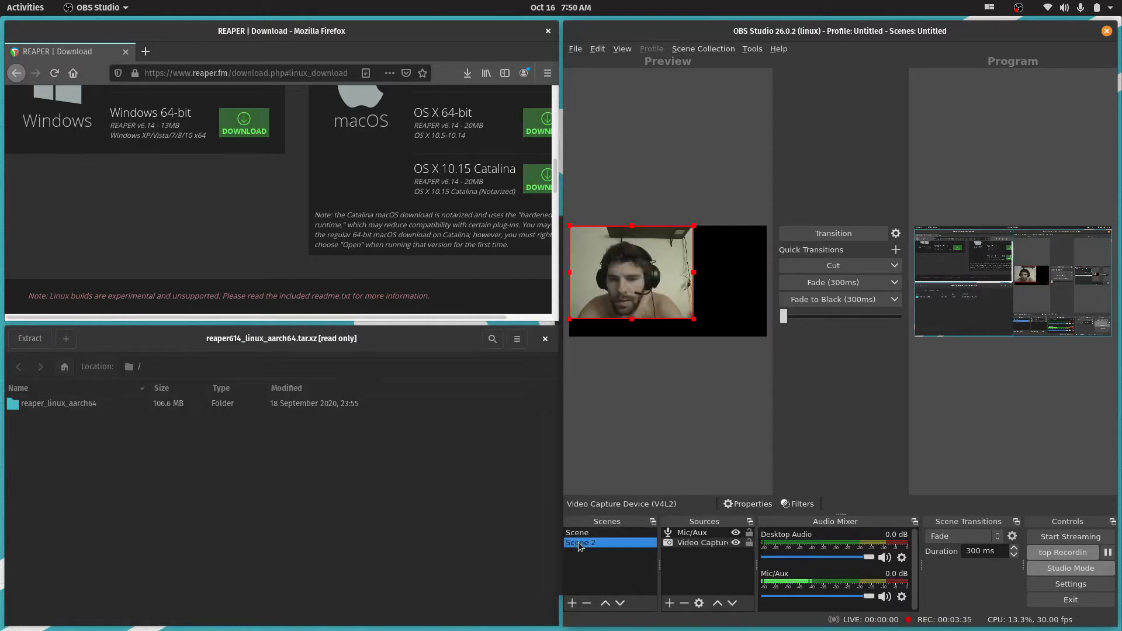
right_click(581, 542)
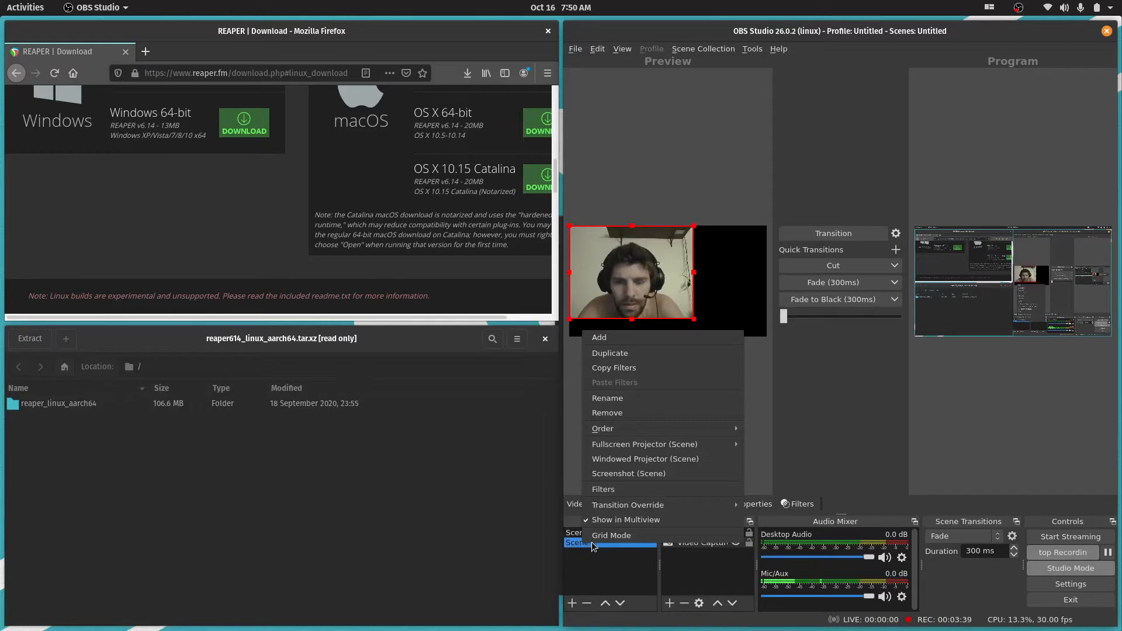
mouse_move(663, 507)
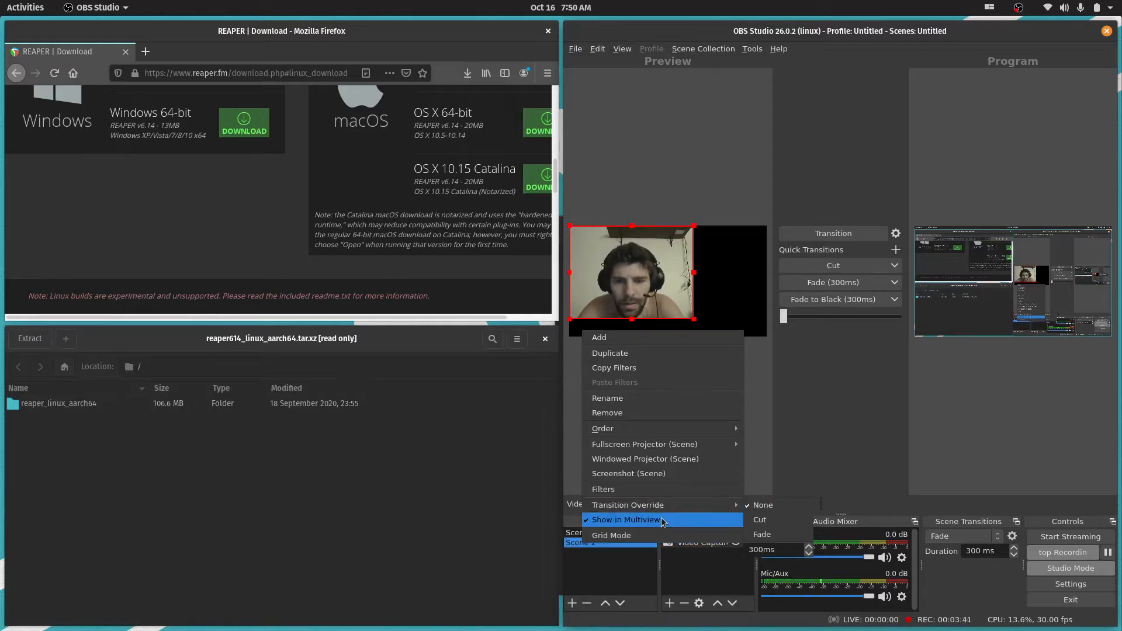
left_click(924, 361)
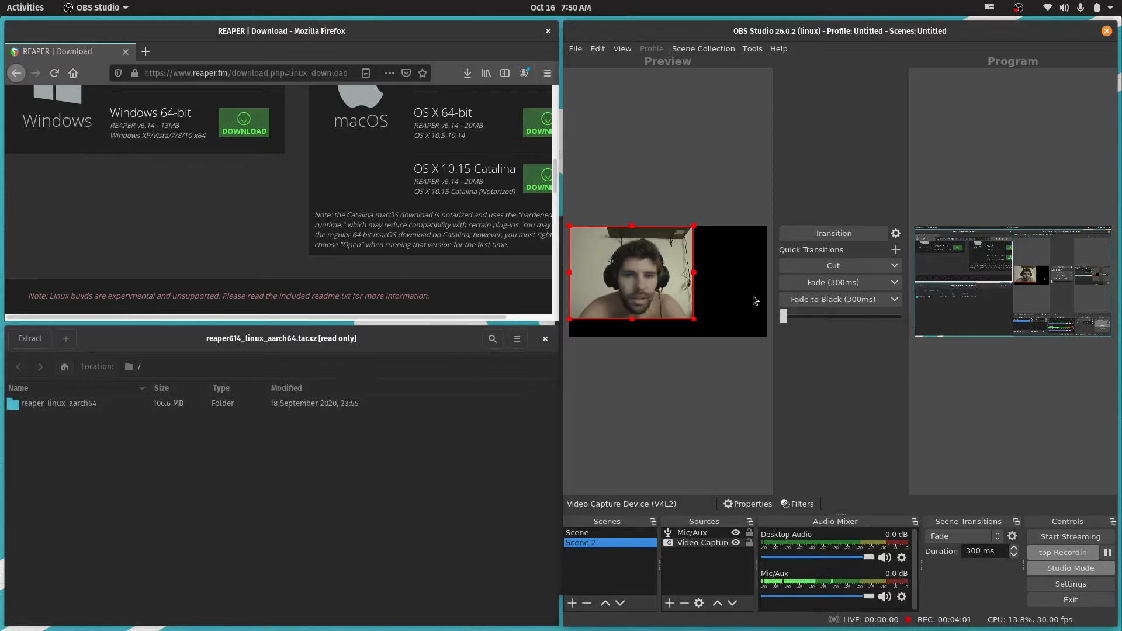
left_click(719, 51)
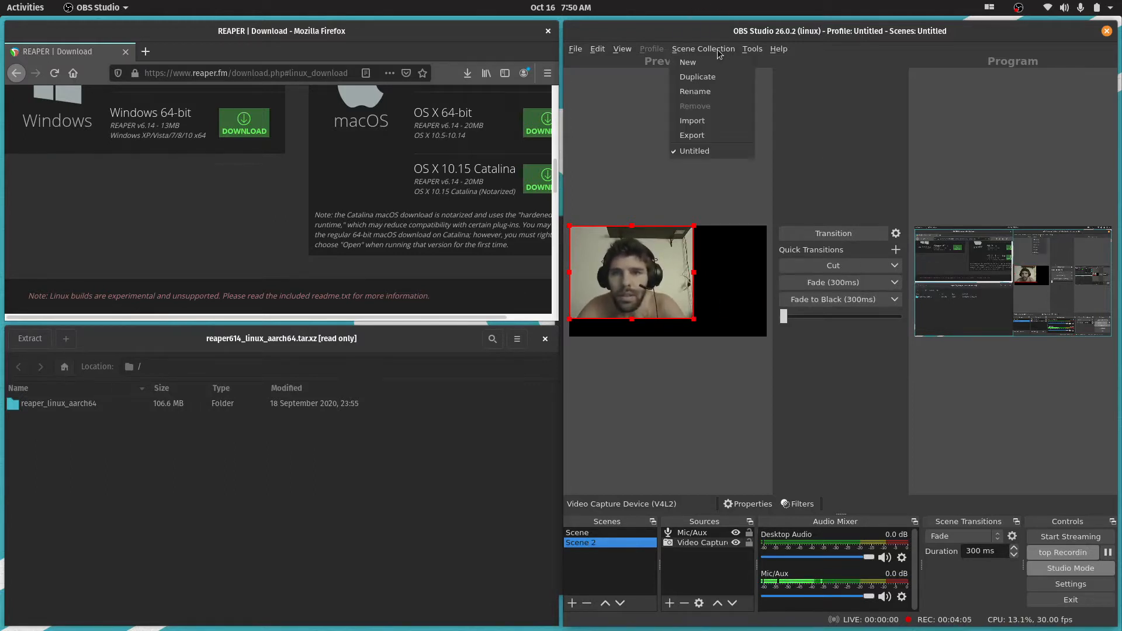
mouse_move(632, 53)
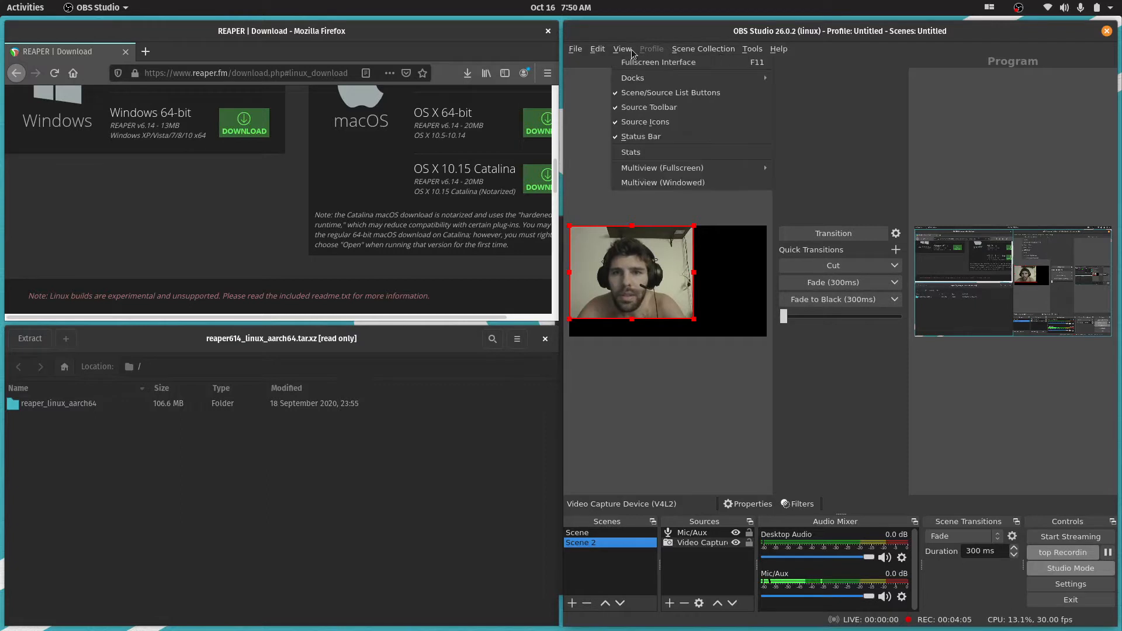
left_click(762, 416)
Switch to Archive Manager, enter the reaper_linux_aarch64 folder and open install-reaper.sh in the text editor
left_click(62, 414)
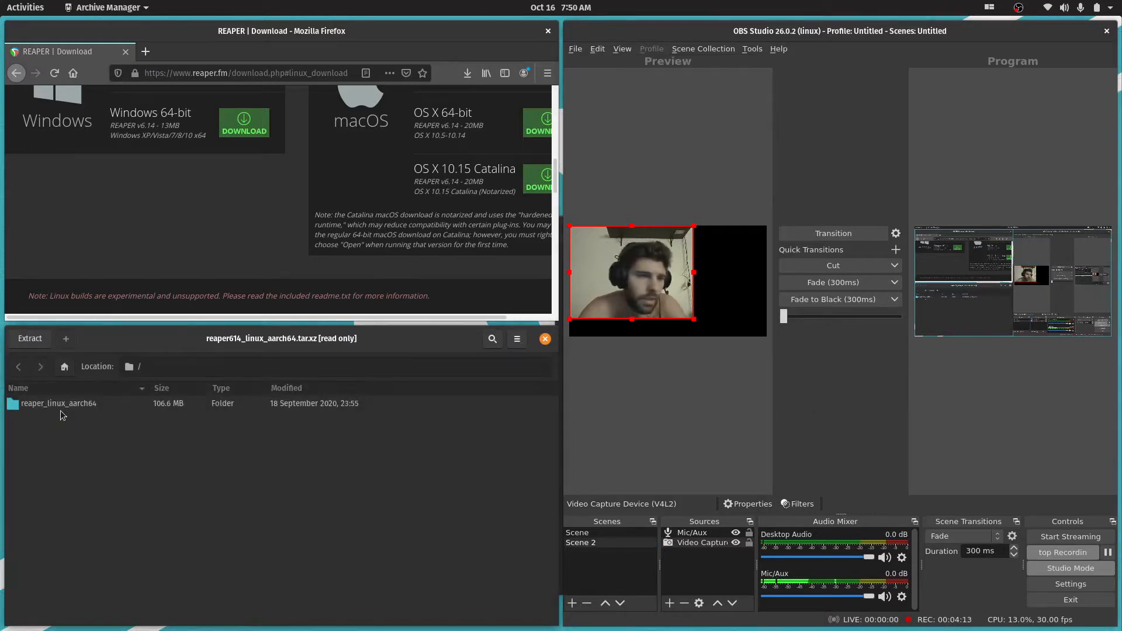
double_click(63, 408)
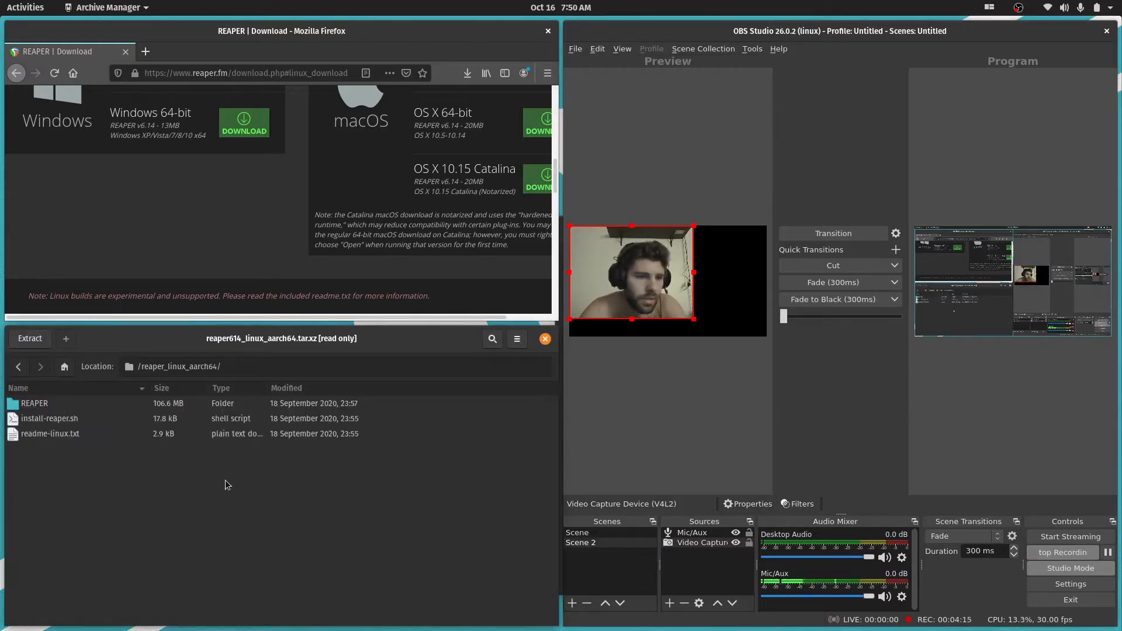
double_click(59, 418)
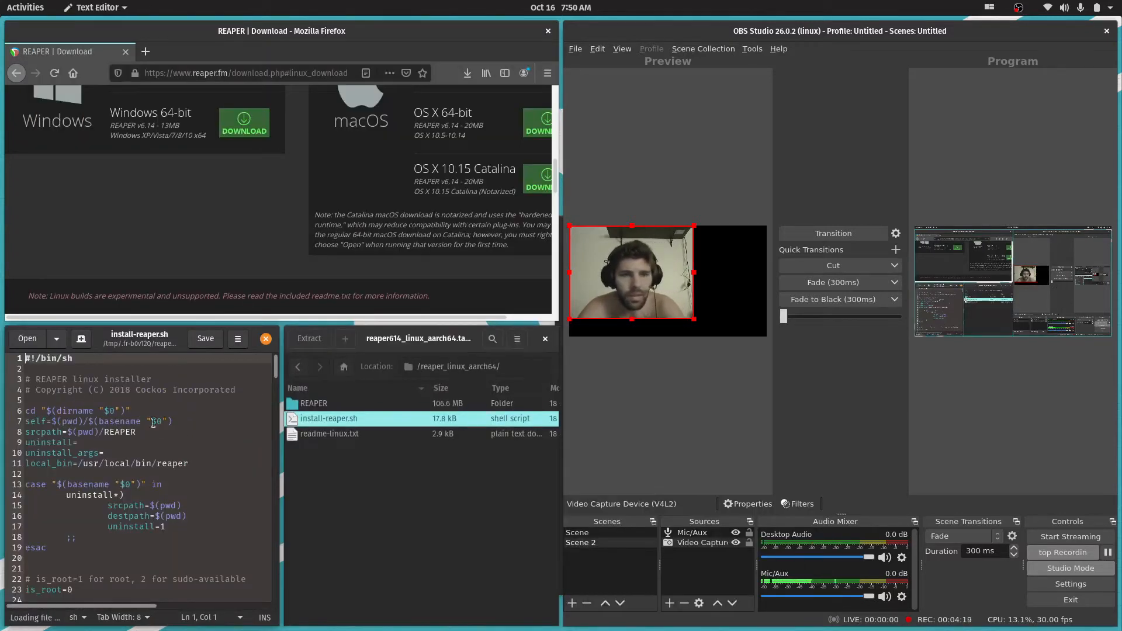
Examine the code of the install-reaper.sh installer script, and open readme-linux.txt from the archive
left_click(200, 411)
left_click(78, 369)
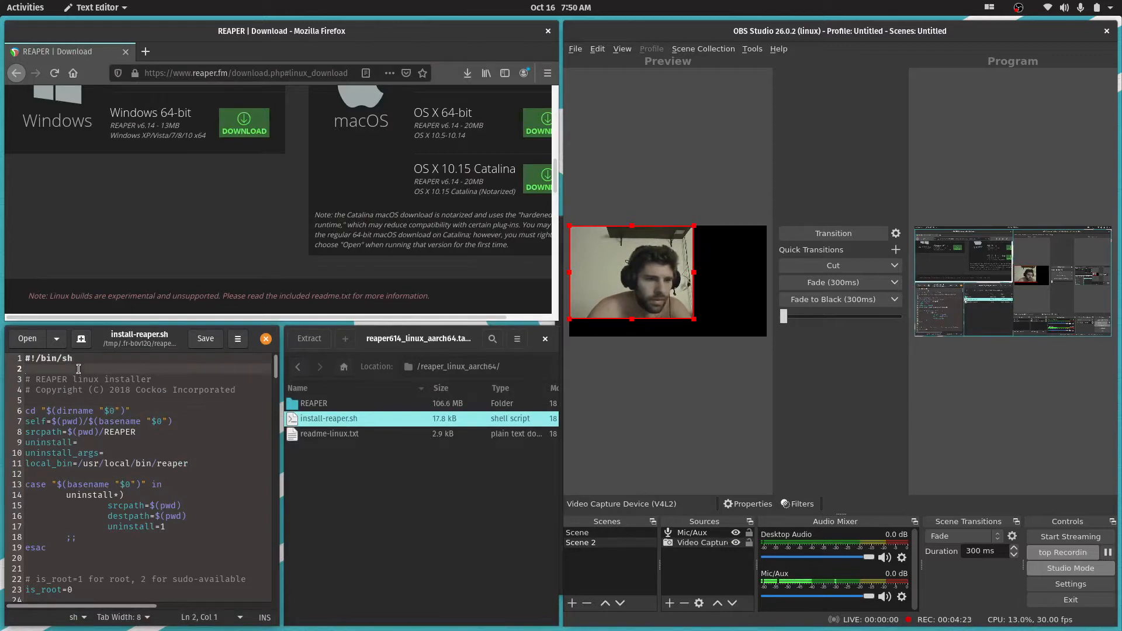
scroll(195, 406, "down", 8)
scroll(222, 449, "up", 8)
scroll(212, 430, "down", 12)
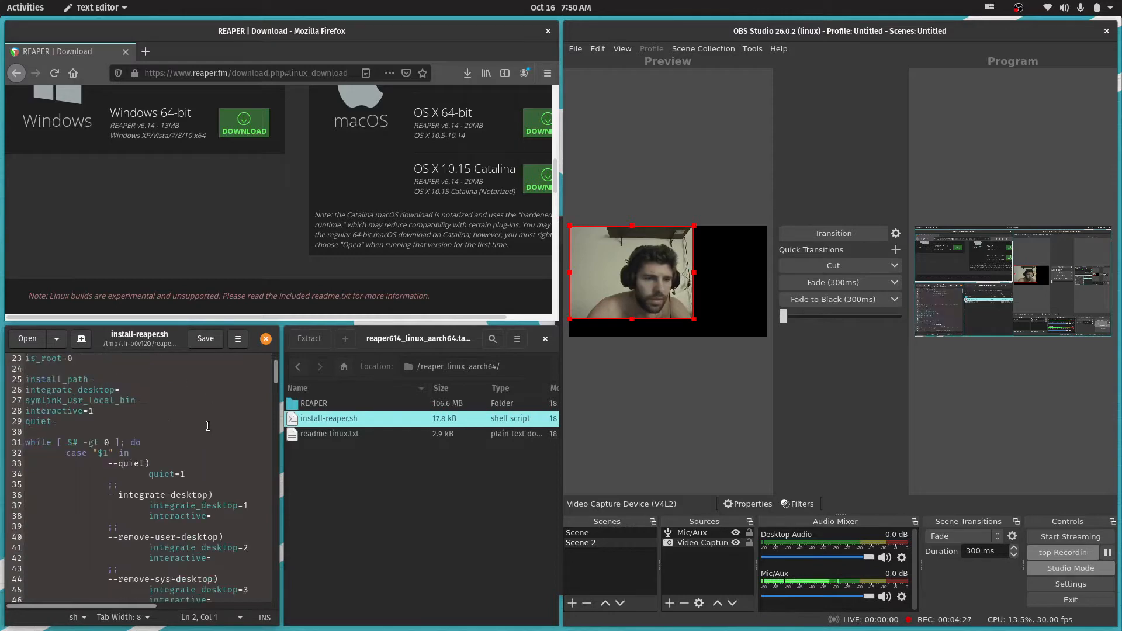
scroll(208, 426, "up", 9)
scroll(208, 426, "up", 3)
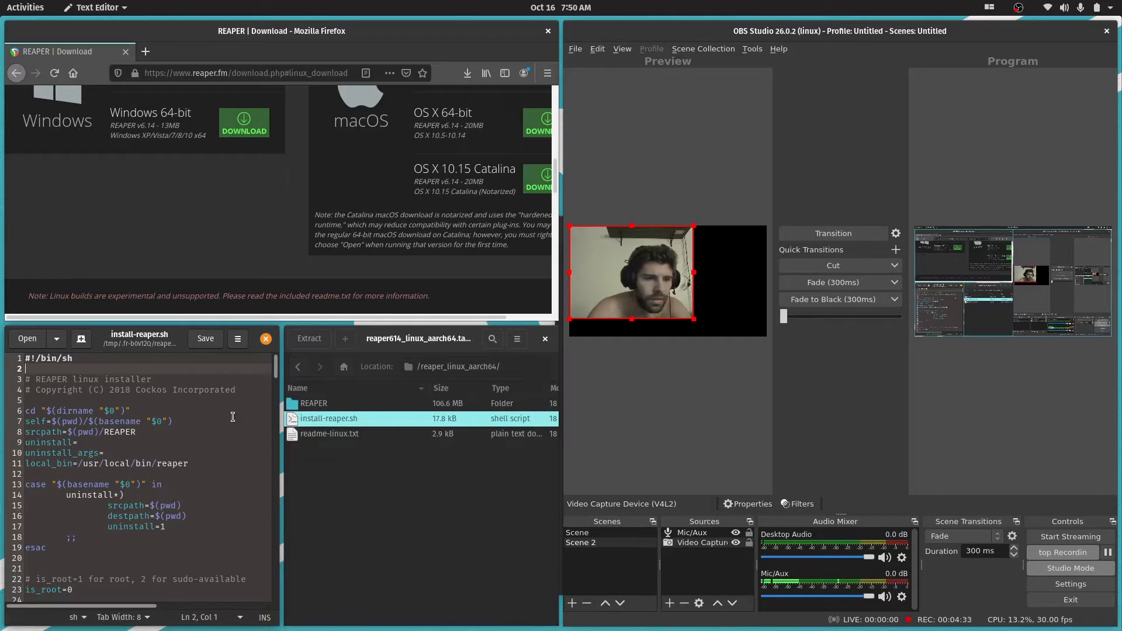
scroll(232, 416, "down", 15)
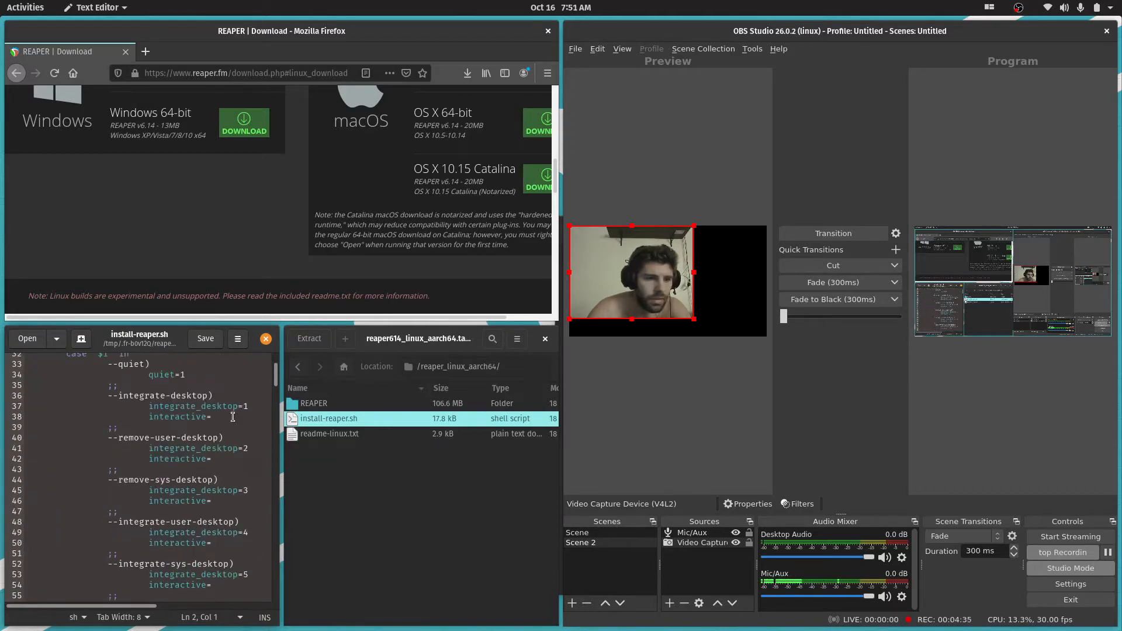
scroll(233, 416, "down", 20)
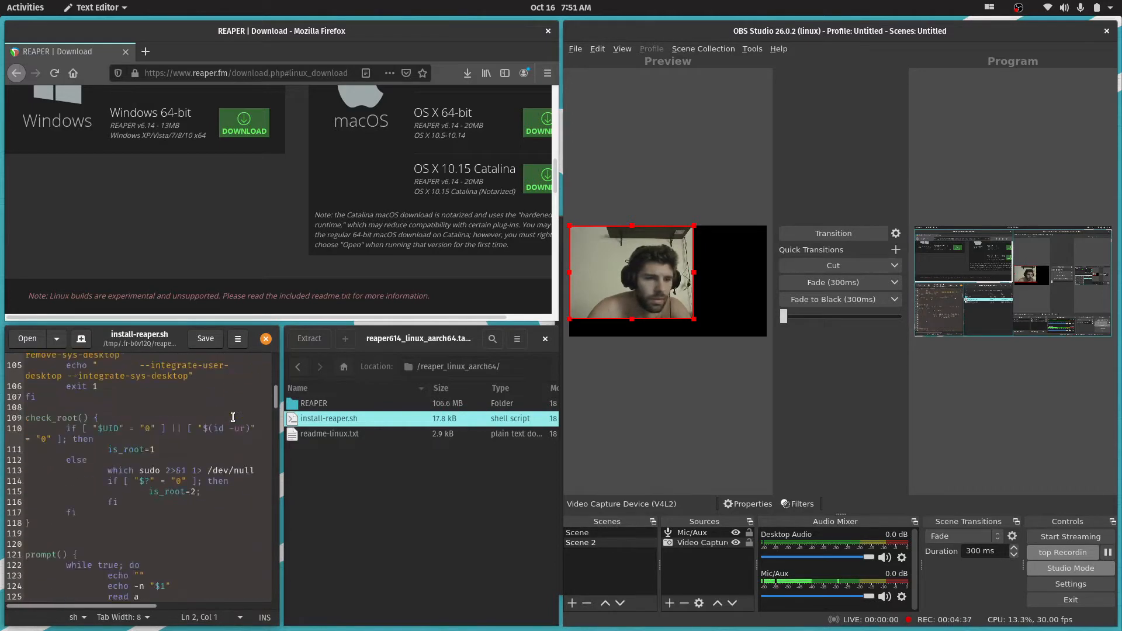
scroll(232, 416, "down", 20)
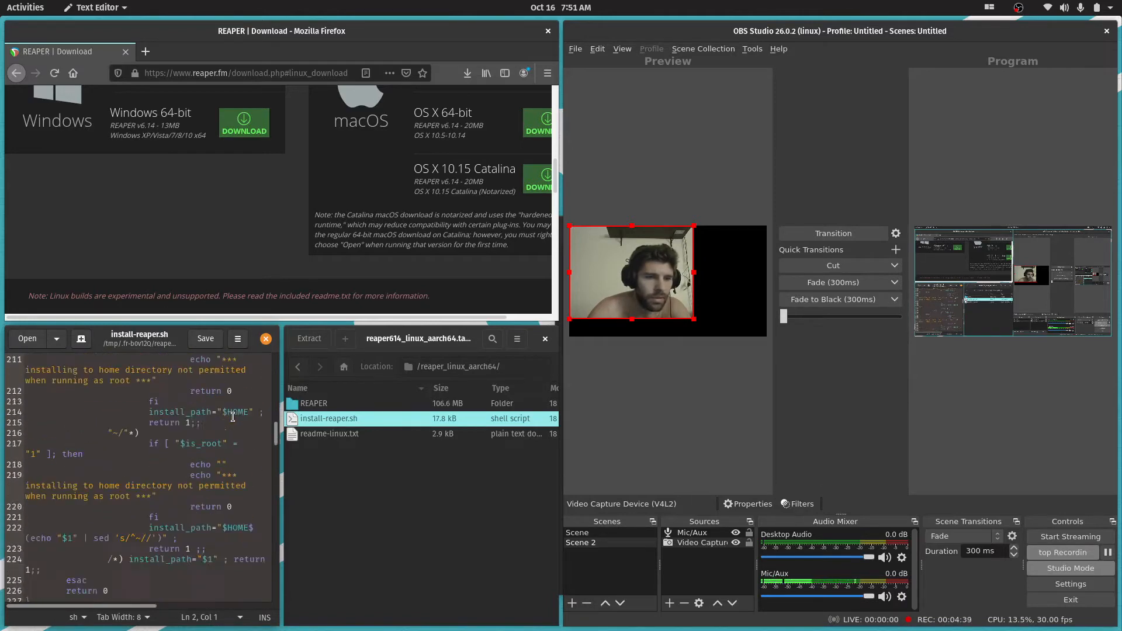
scroll(232, 417, "down", 5)
left_click(343, 434)
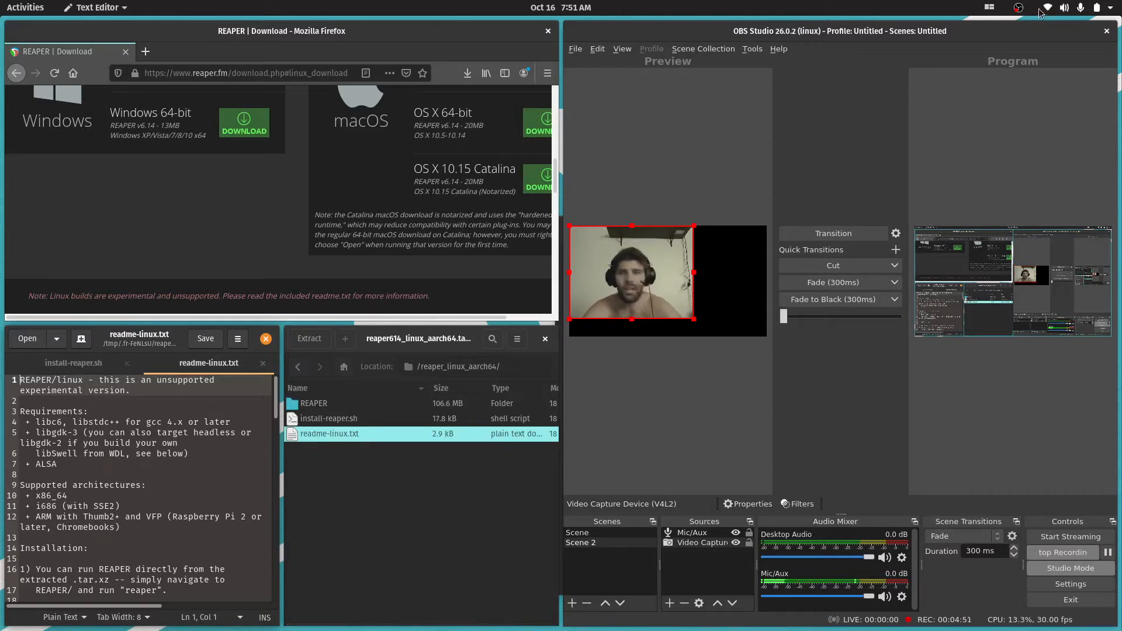
Turn off the desktop's window tiling and move the OBS Studio window so that it overlaps the browser
left_click(989, 8)
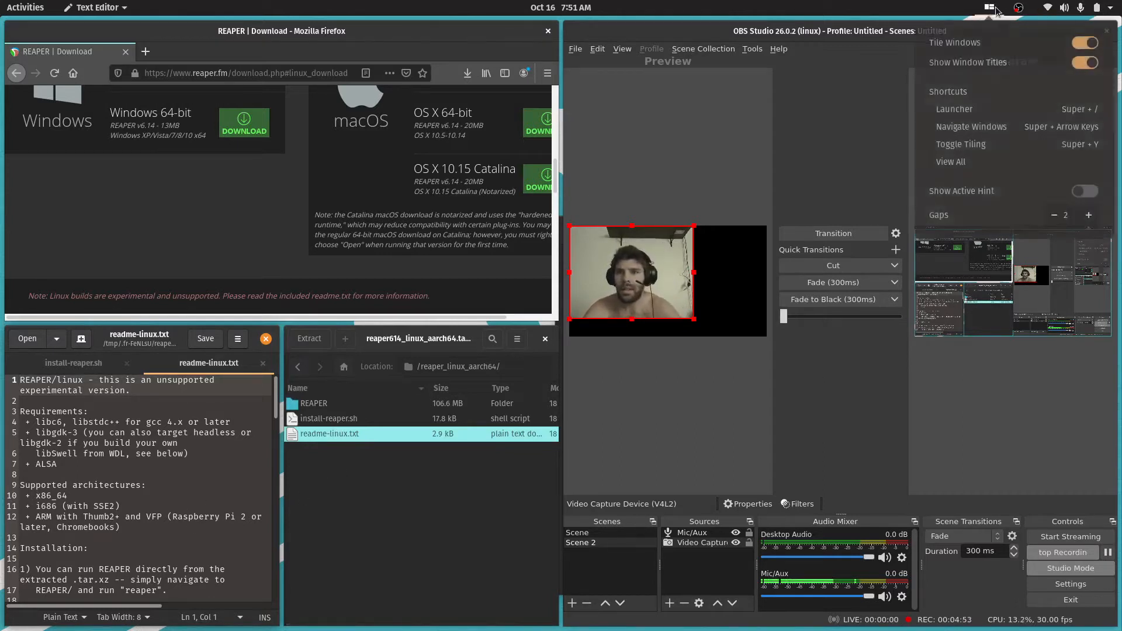
left_click(1087, 44)
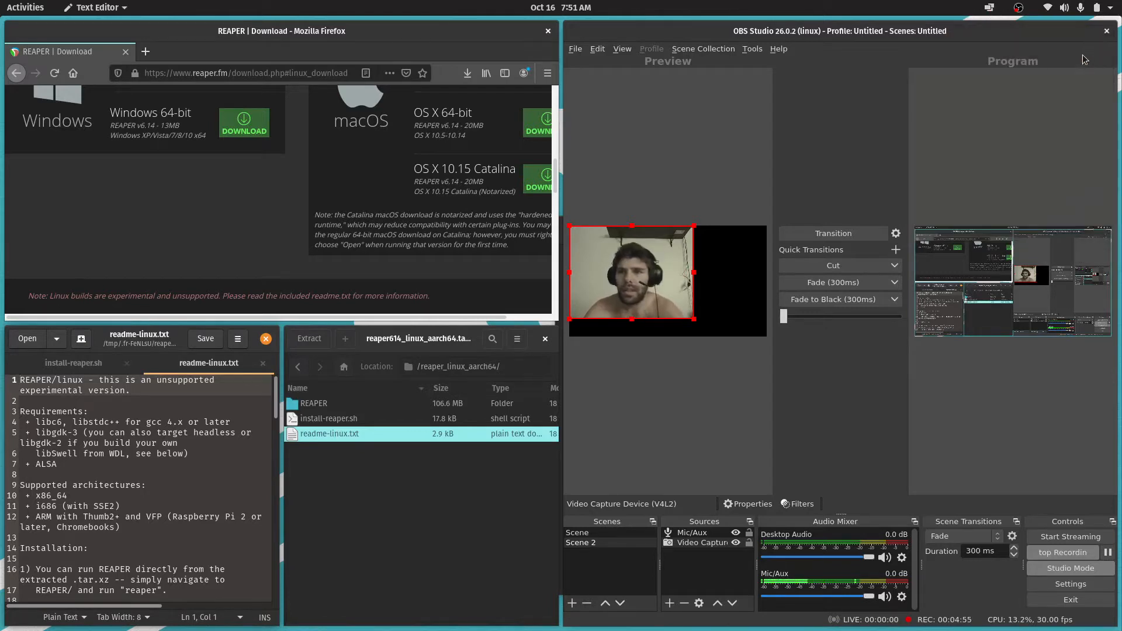
left_click(989, 8)
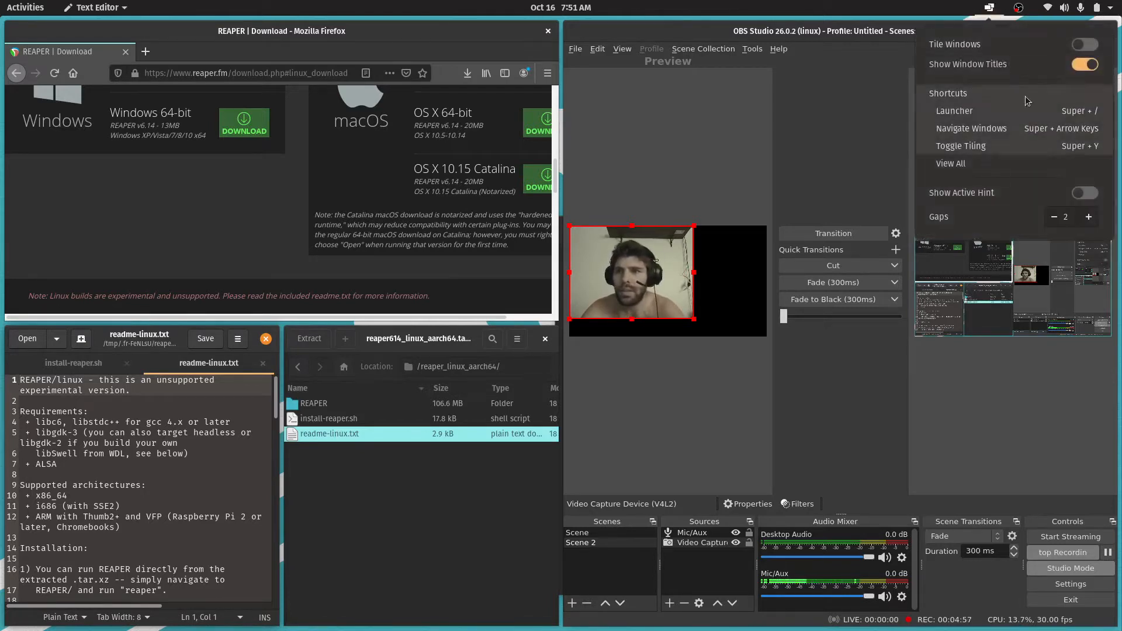
mouse_move(987, 6)
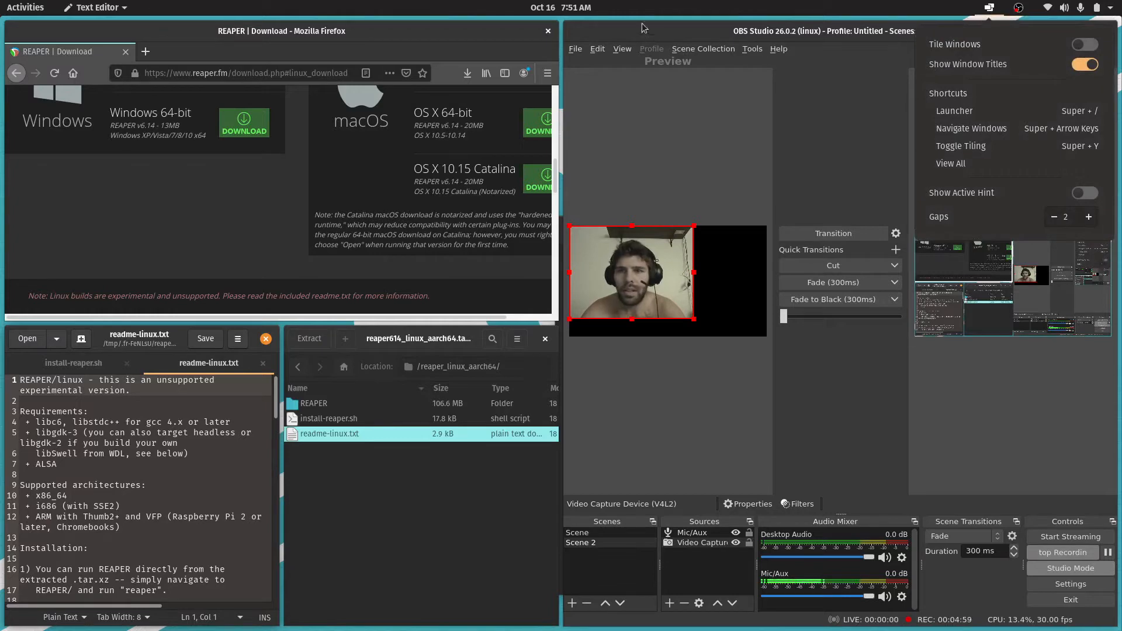
left_click(646, 32)
left_click_drag(663, 34, 466, 36)
Turn window tiling back on and rearrange the tiles with the readme above the browser and Archive Manager above OBS Studio
left_click(988, 9)
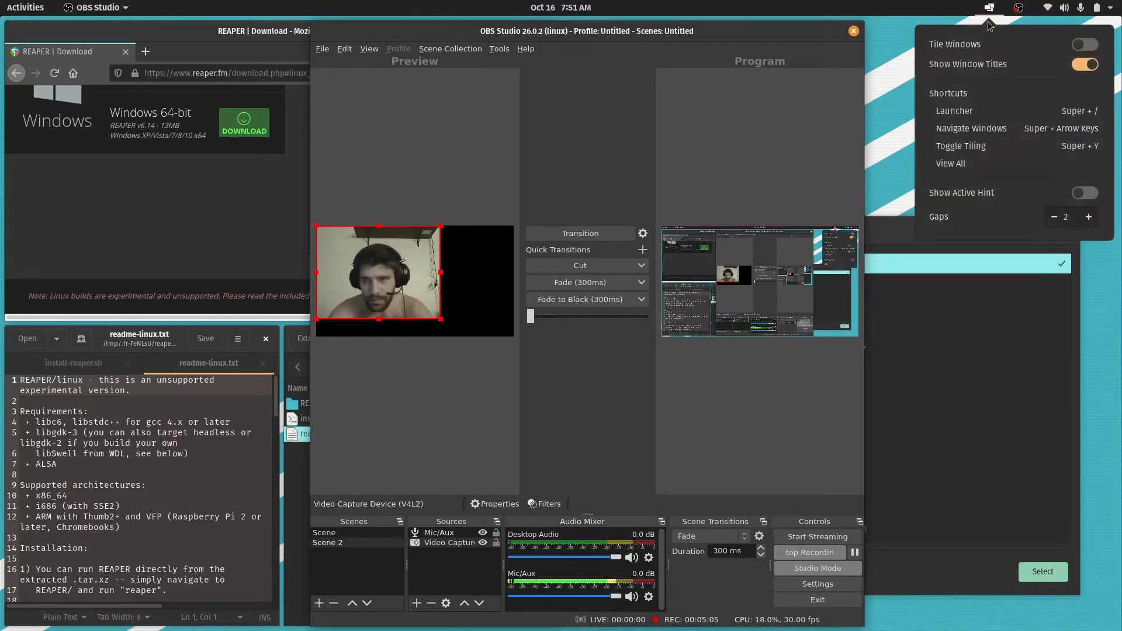
left_click(982, 44)
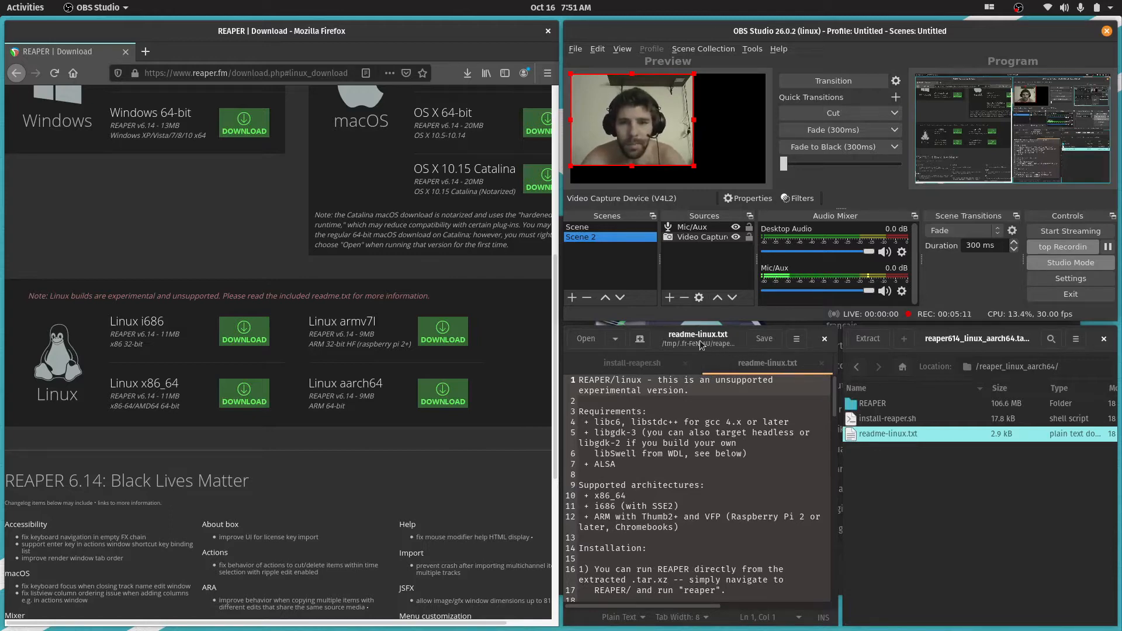
left_click_drag(702, 345, 259, 101)
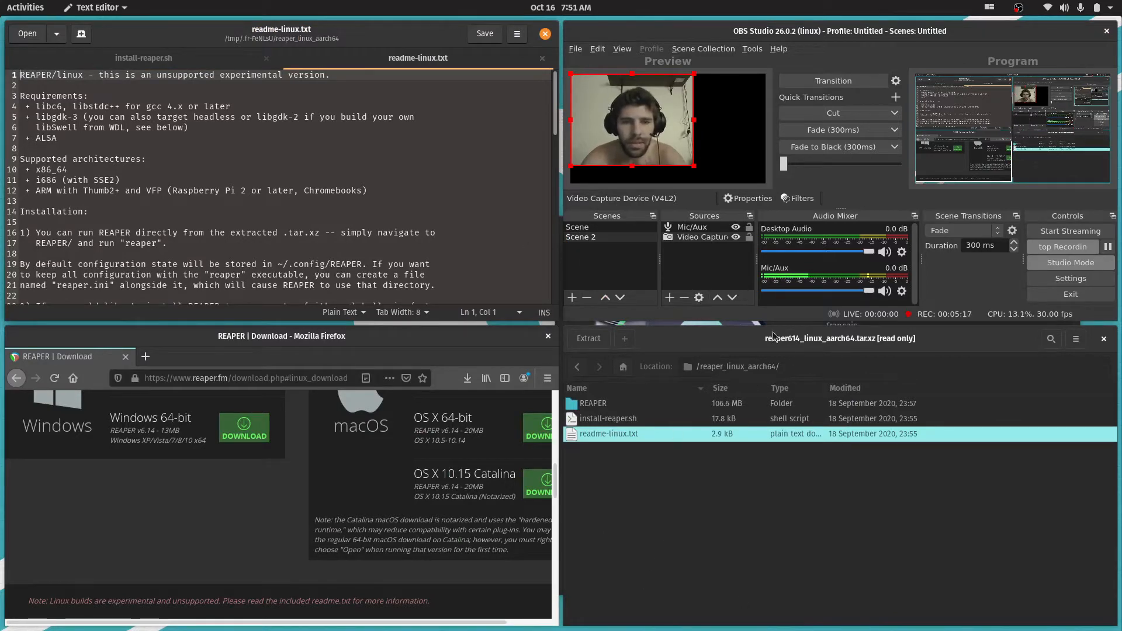
left_click_drag(773, 336, 780, 44)
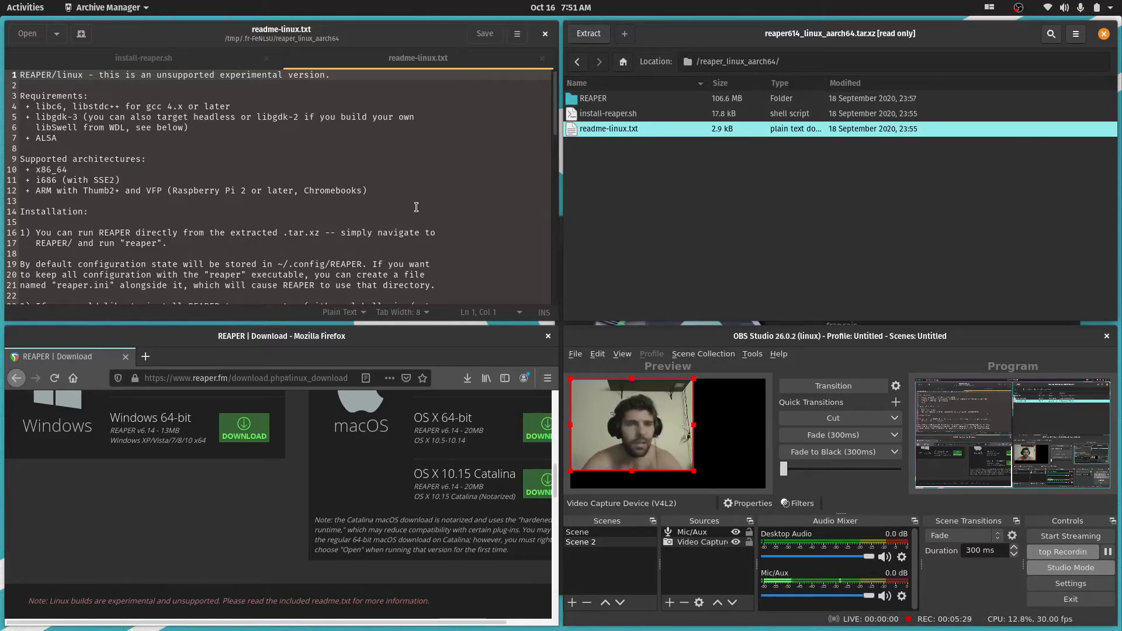
Show the empty second workspace, and return to the readme-linux.txt window on the first workspace
key("super")
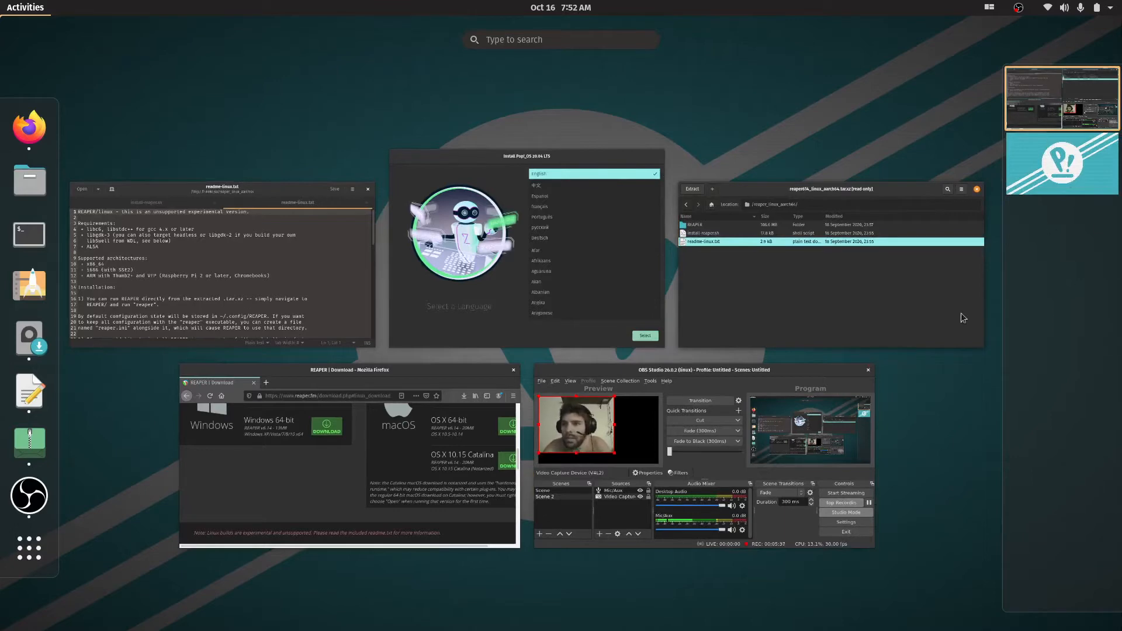
left_click(1038, 148)
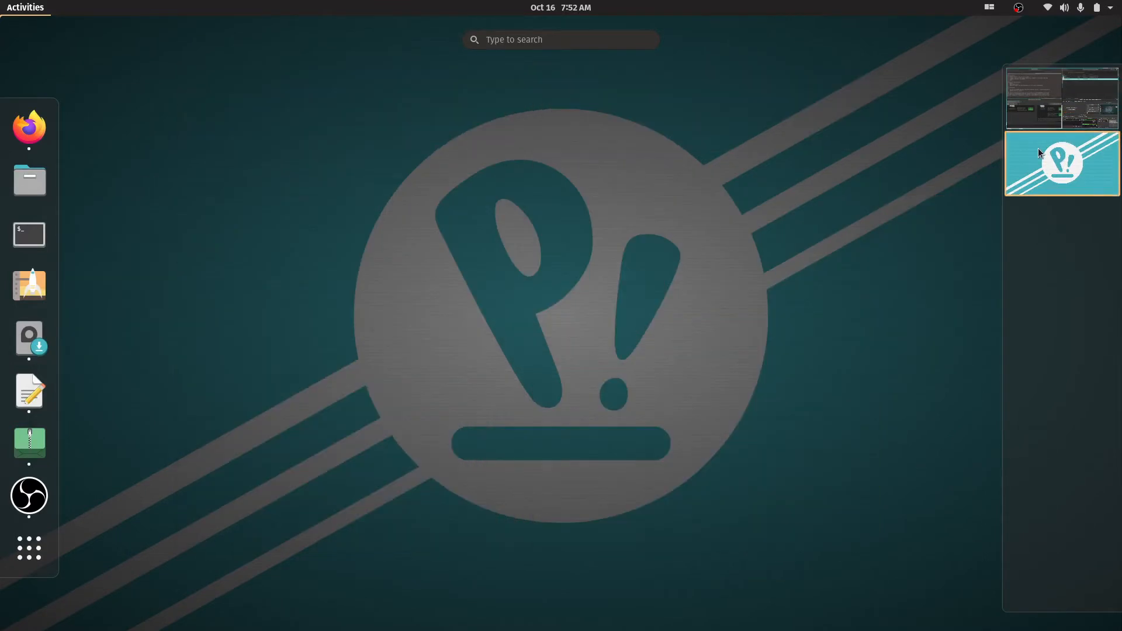
left_click(1061, 165)
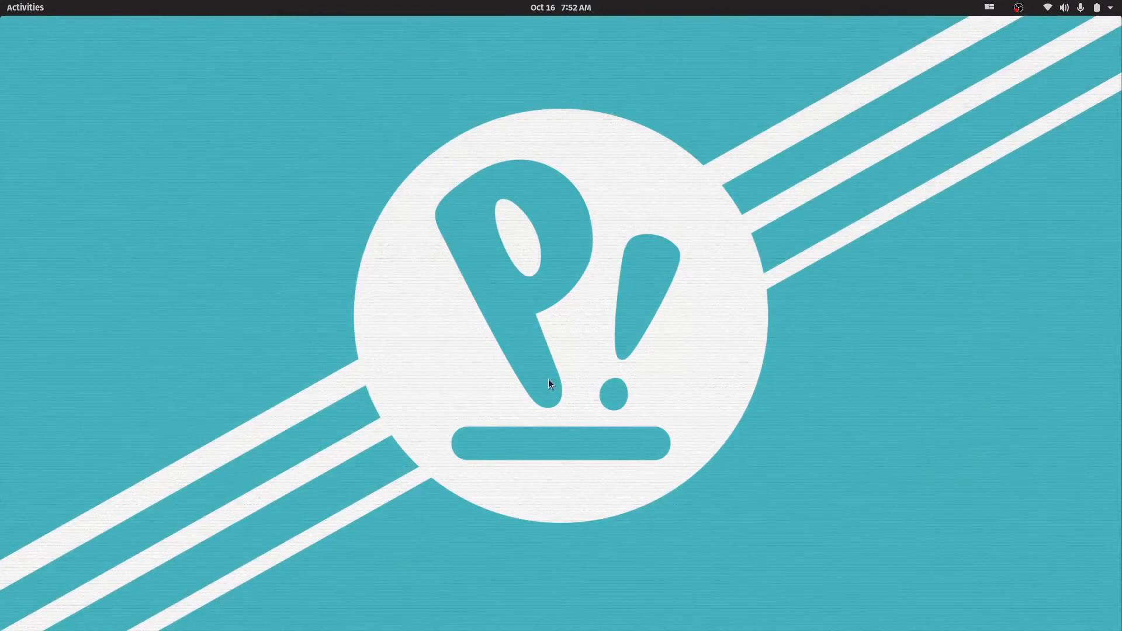
key("super")
left_click(1054, 104)
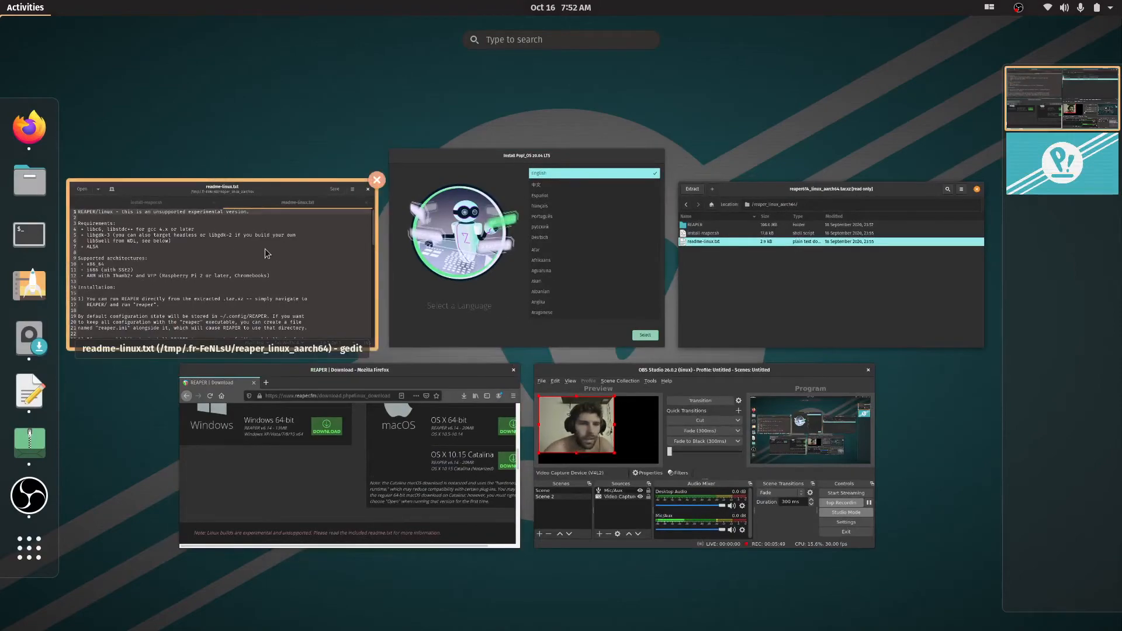
left_click(318, 293)
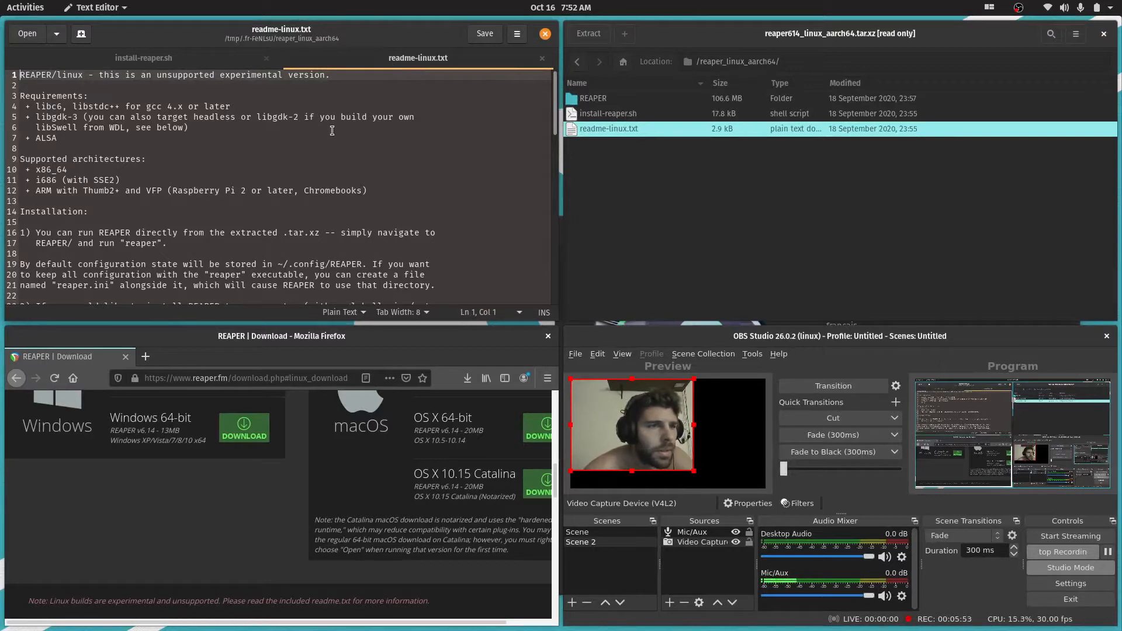
Read the requirements, supported architectures and installation instructions in readme-linux.txt
scroll(266, 176, "down", 1)
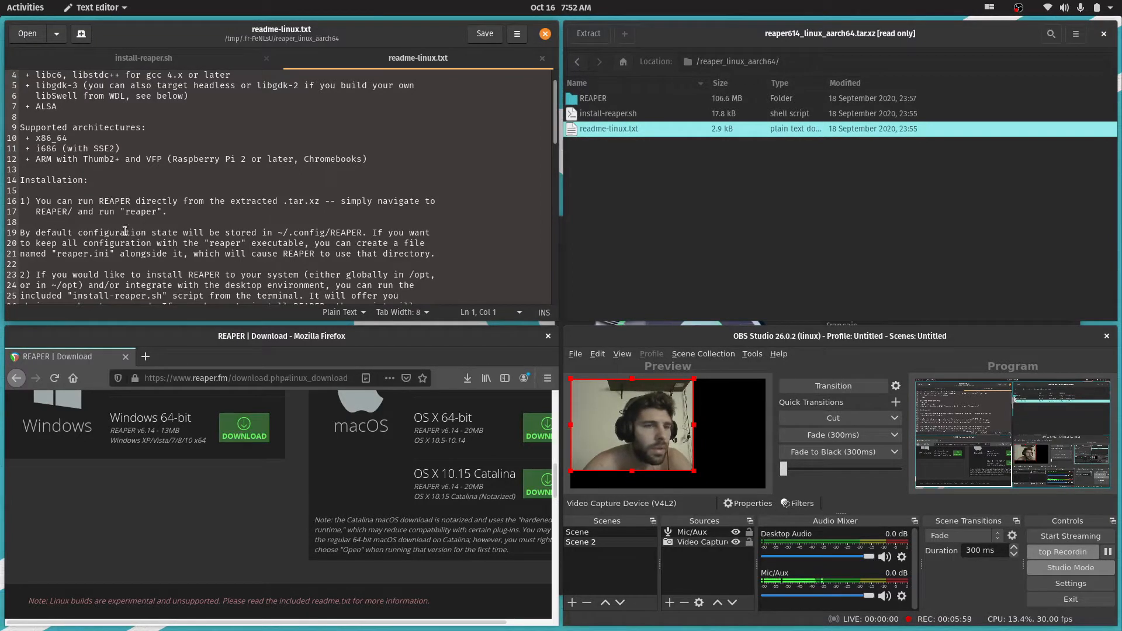
scroll(240, 222, "down", 1)
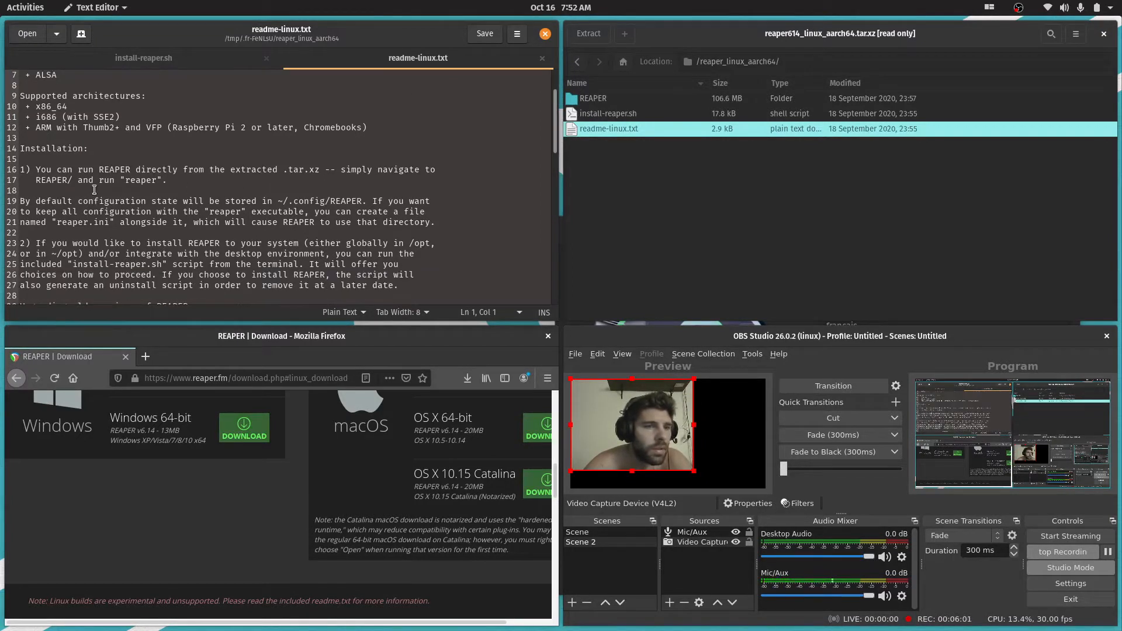
scroll(415, 152, "down", 2)
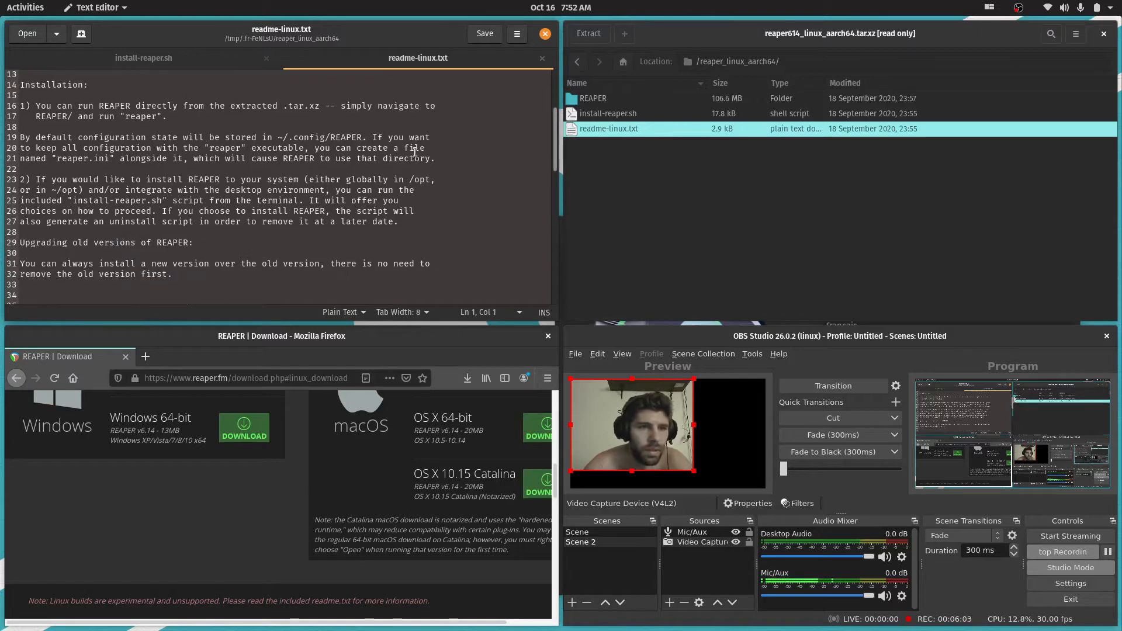
scroll(449, 155, "up", 2)
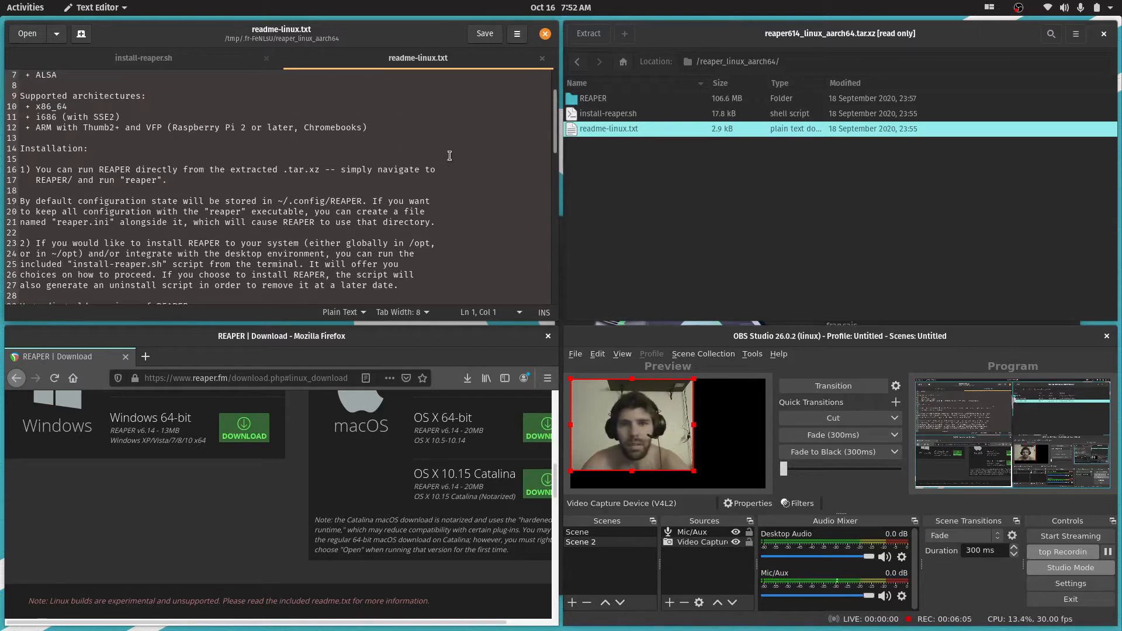
scroll(449, 155, "up", 1)
scroll(444, 169, "up", 1)
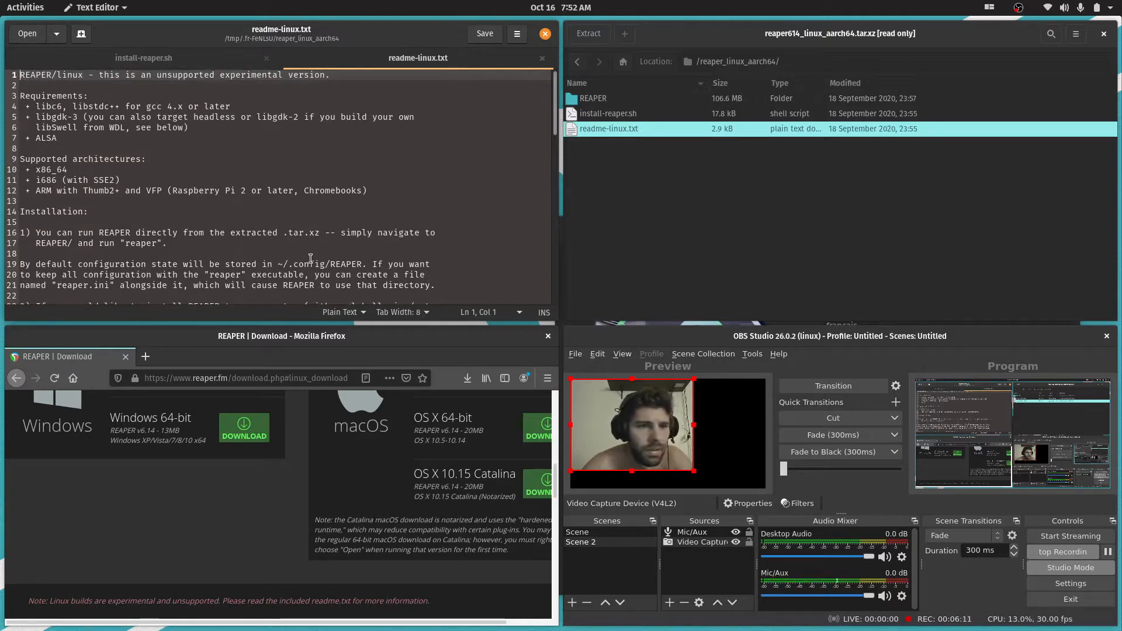
scroll(288, 255, "down", 1)
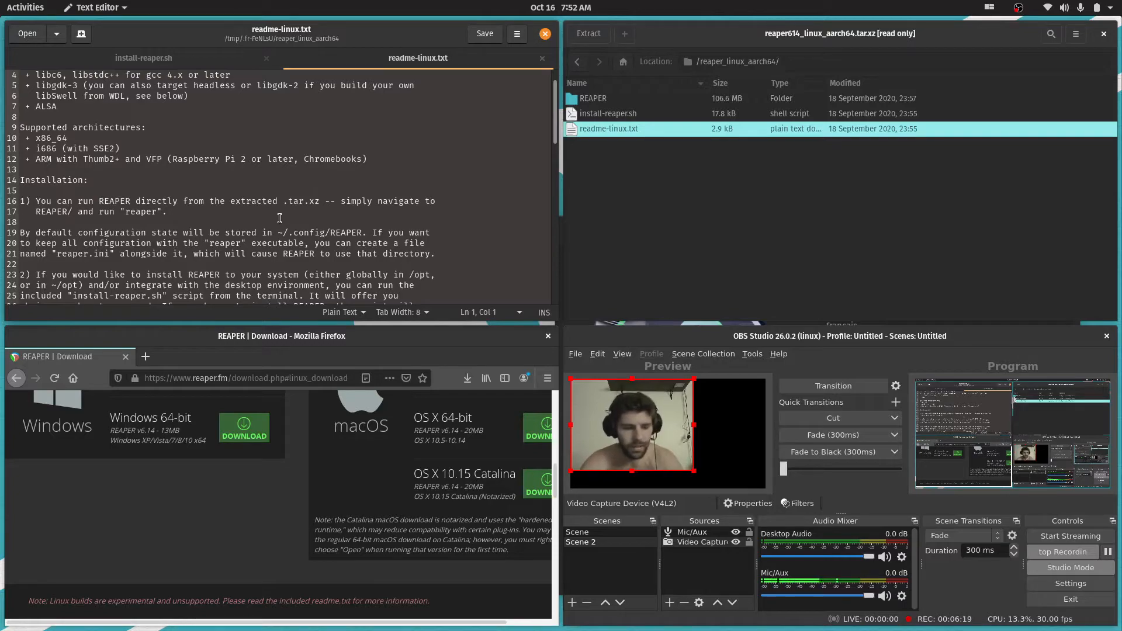
Open a Terminal window and maximize it
key("super")
type("ter")
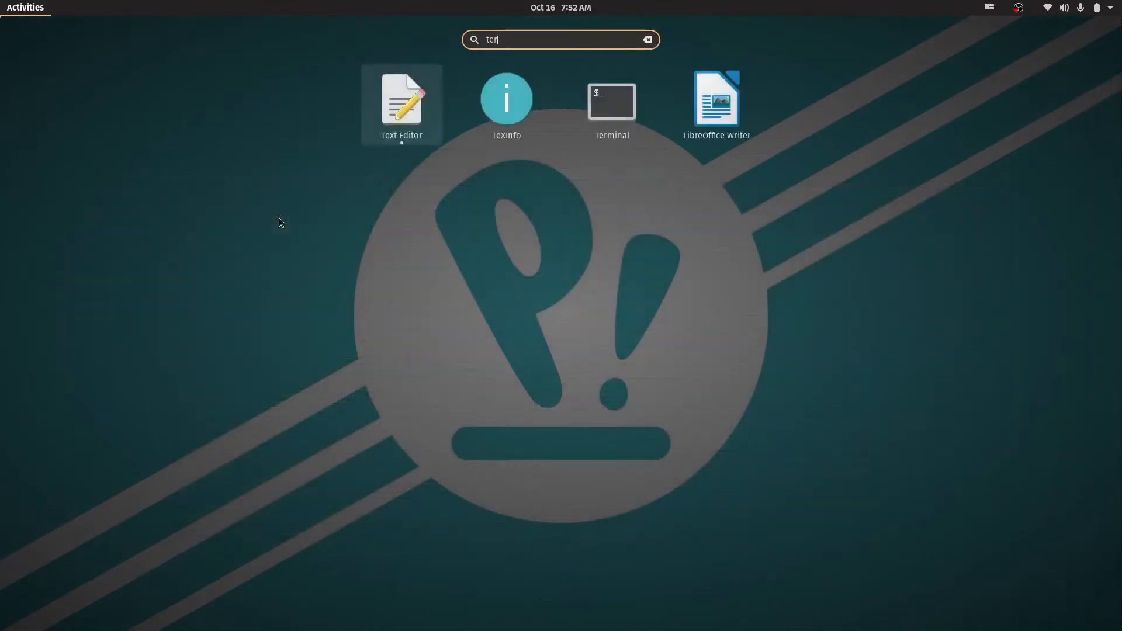
key("Return")
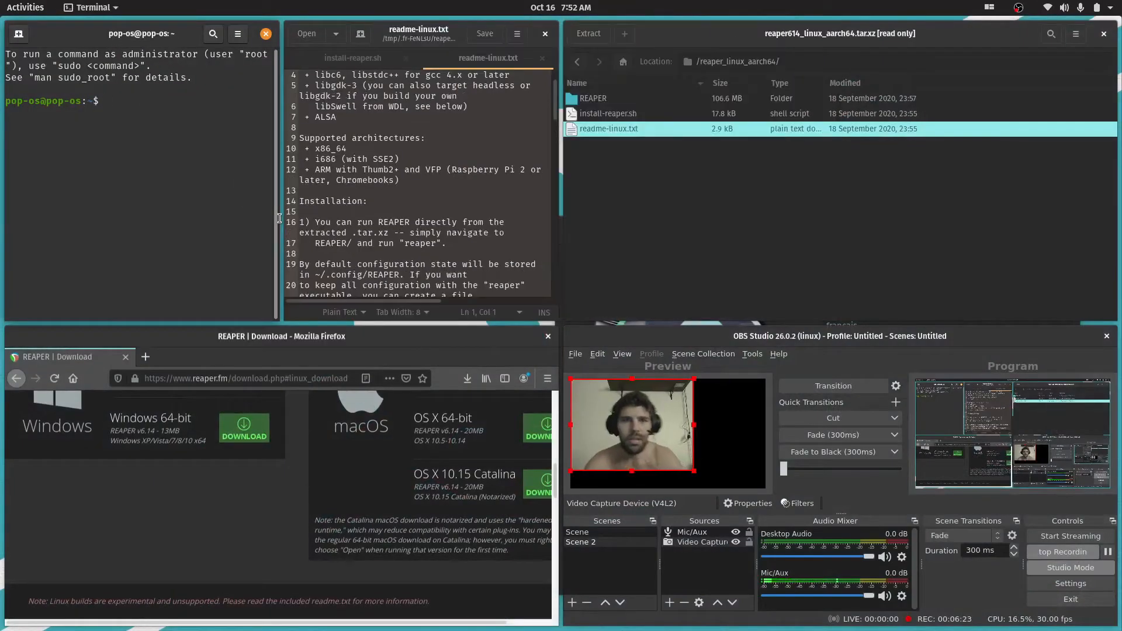
left_click_drag(138, 26, 207, 8)
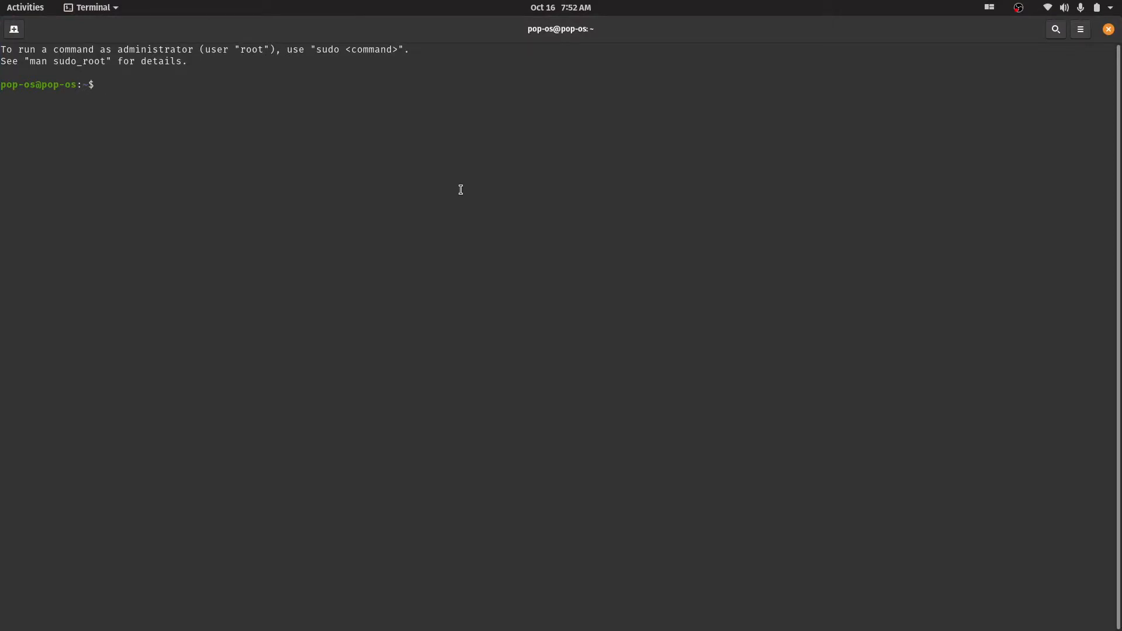
List the home directory, change to Downloads and list that directory's contents
type("ls")
key("Return")
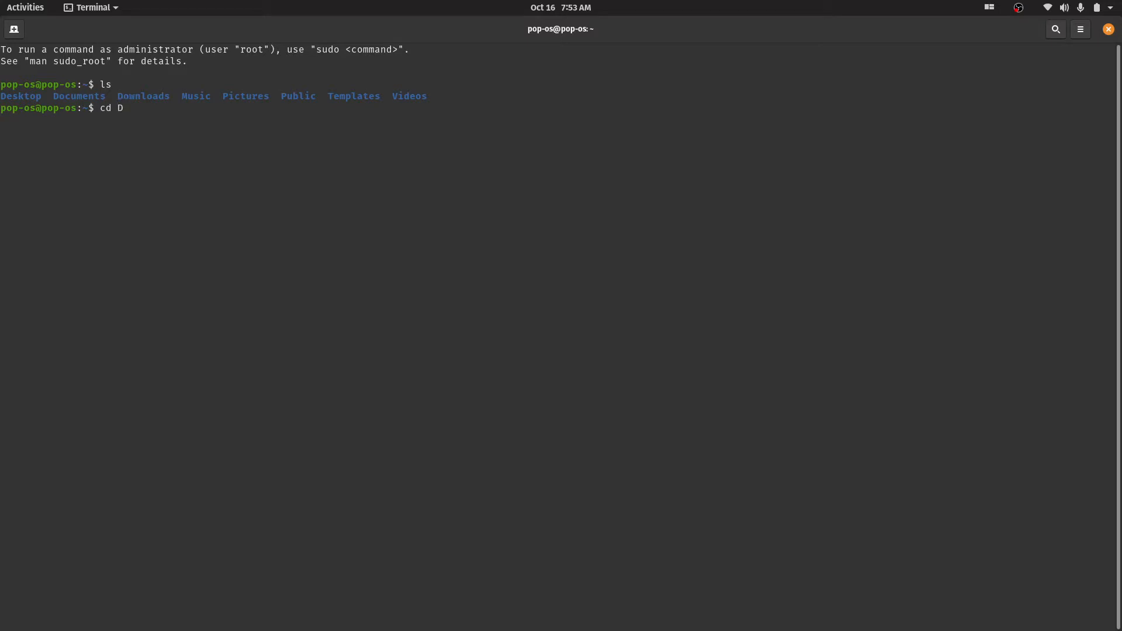
type("wnloads")
key("Return")
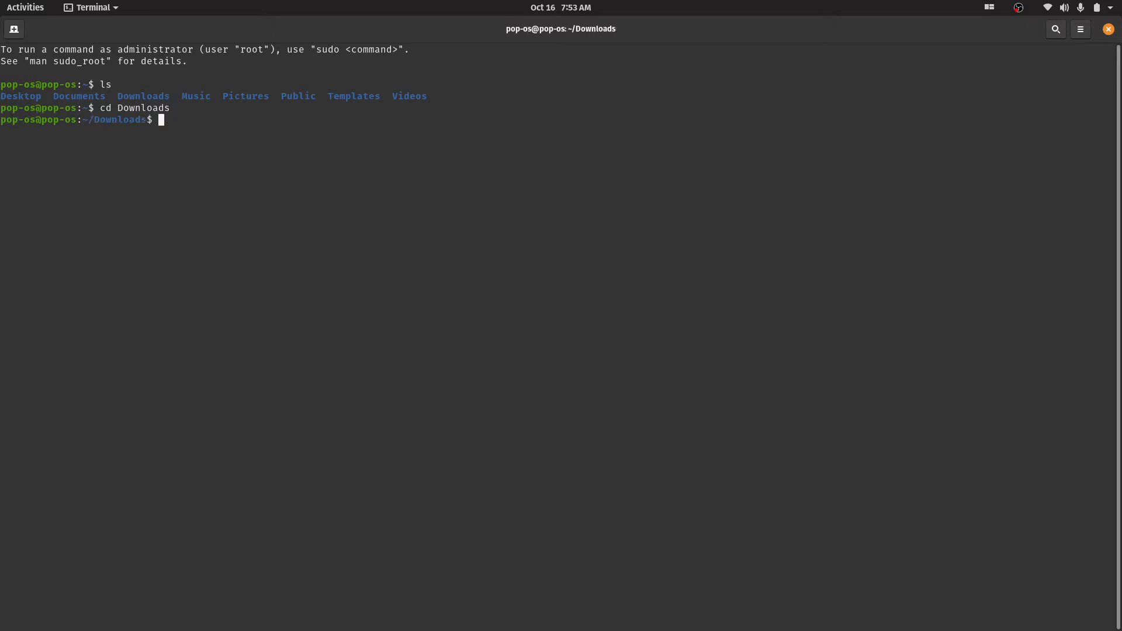
type("ls")
key("Return")
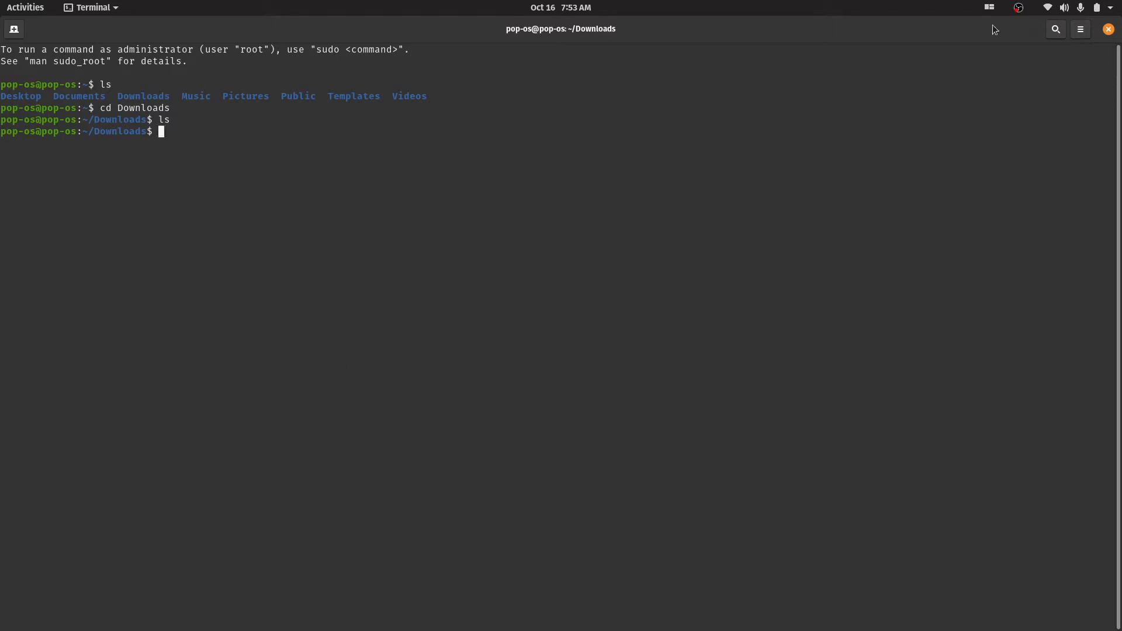
Open and close an extra terminal tab, and turn off the desktop's window tiling
left_click(17, 31)
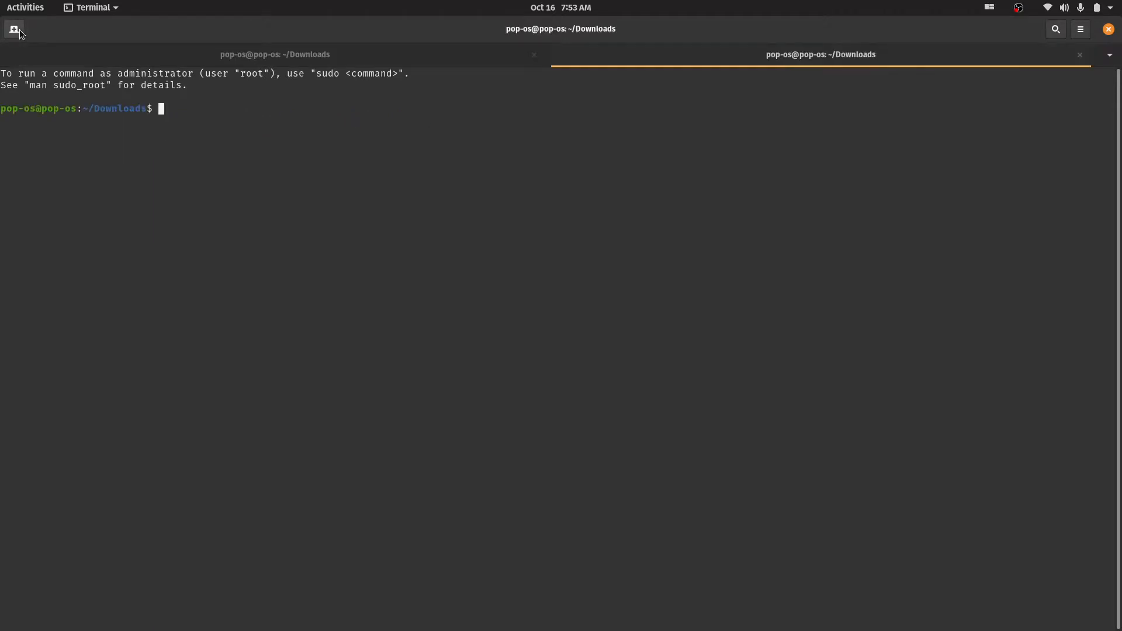
left_click(1079, 55)
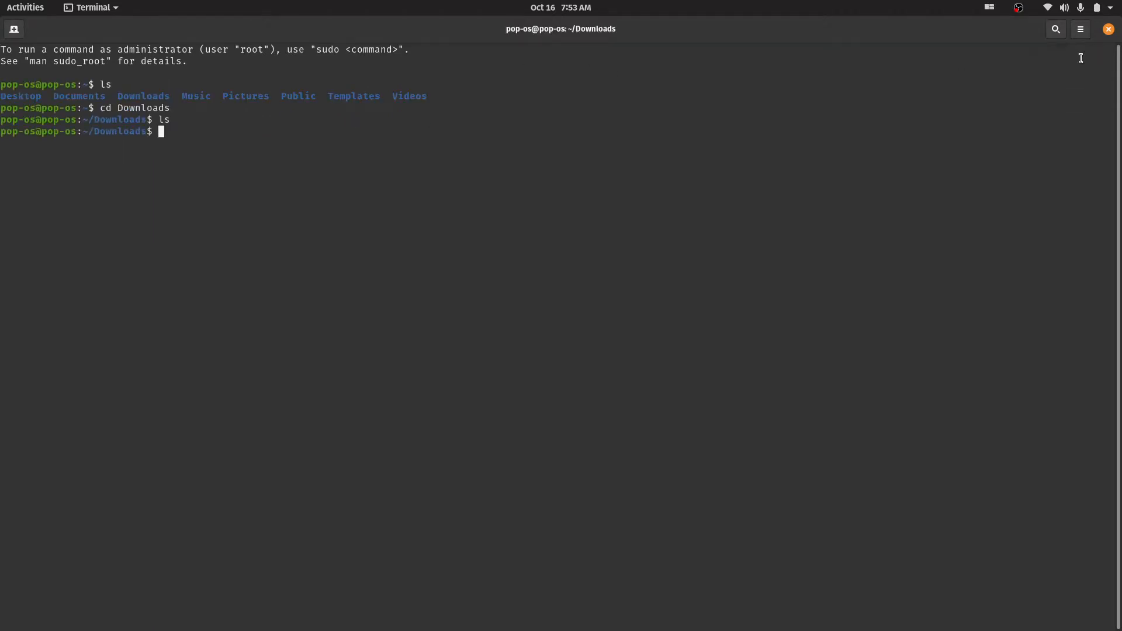
left_click(990, 8)
left_click(991, 9)
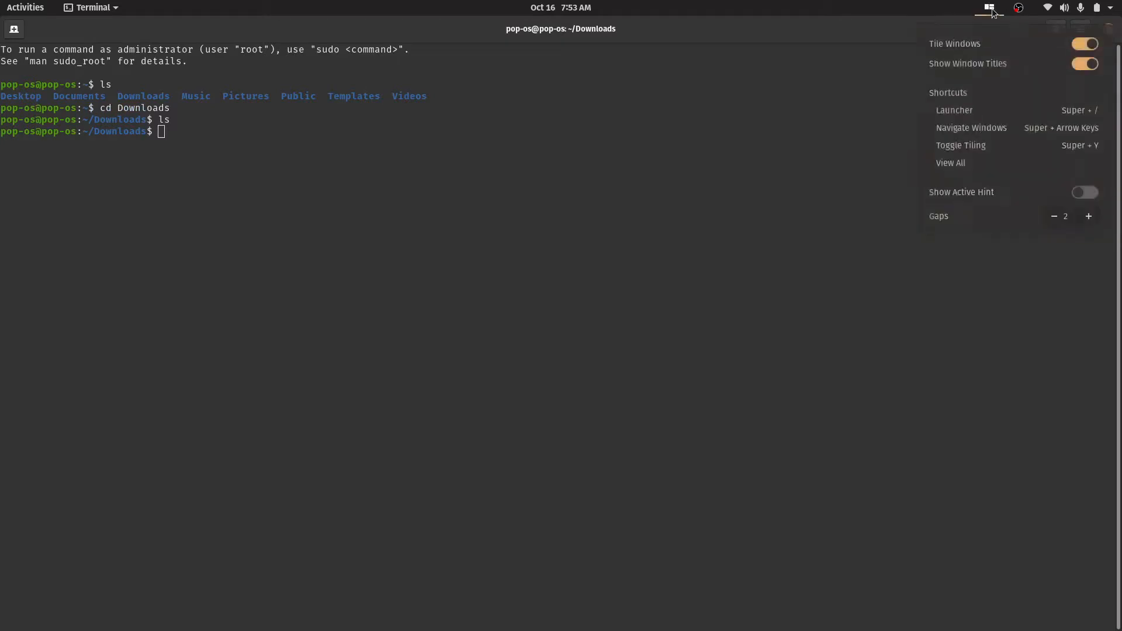
mouse_move(991, 10)
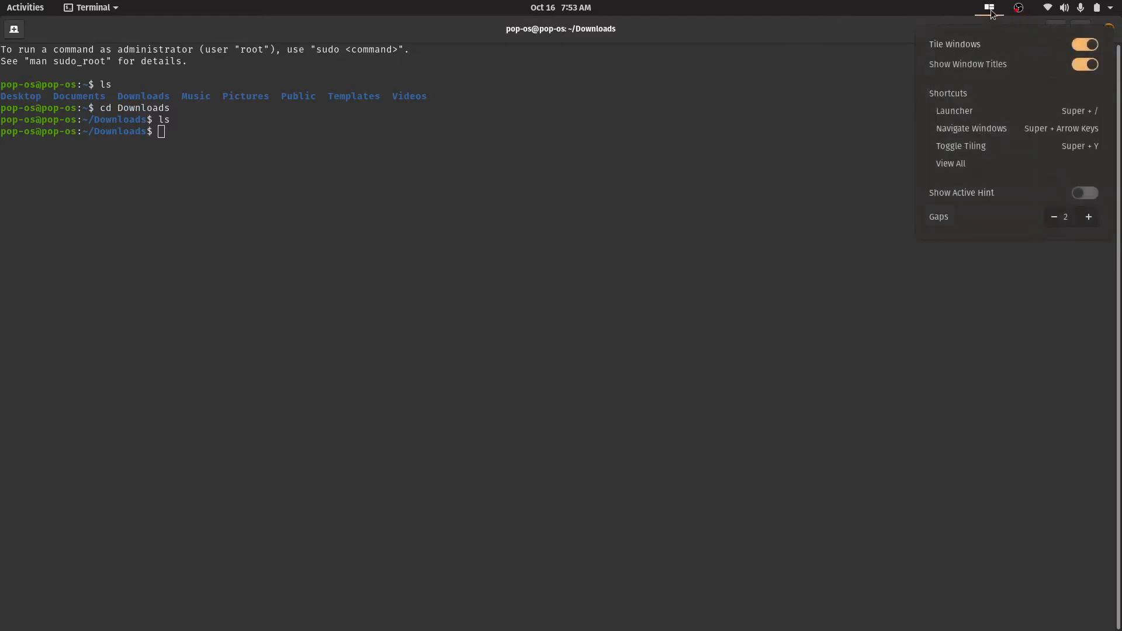
left_click(1088, 46)
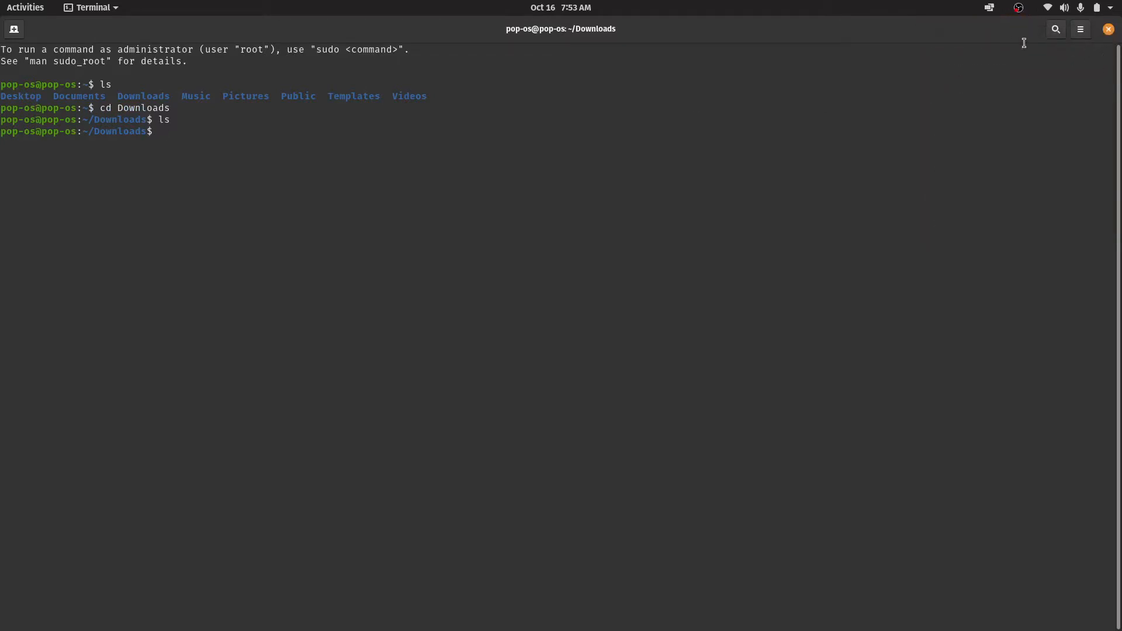
Reduce the terminal's text size and restore the window to its smaller size beside the readme
left_click(1081, 31)
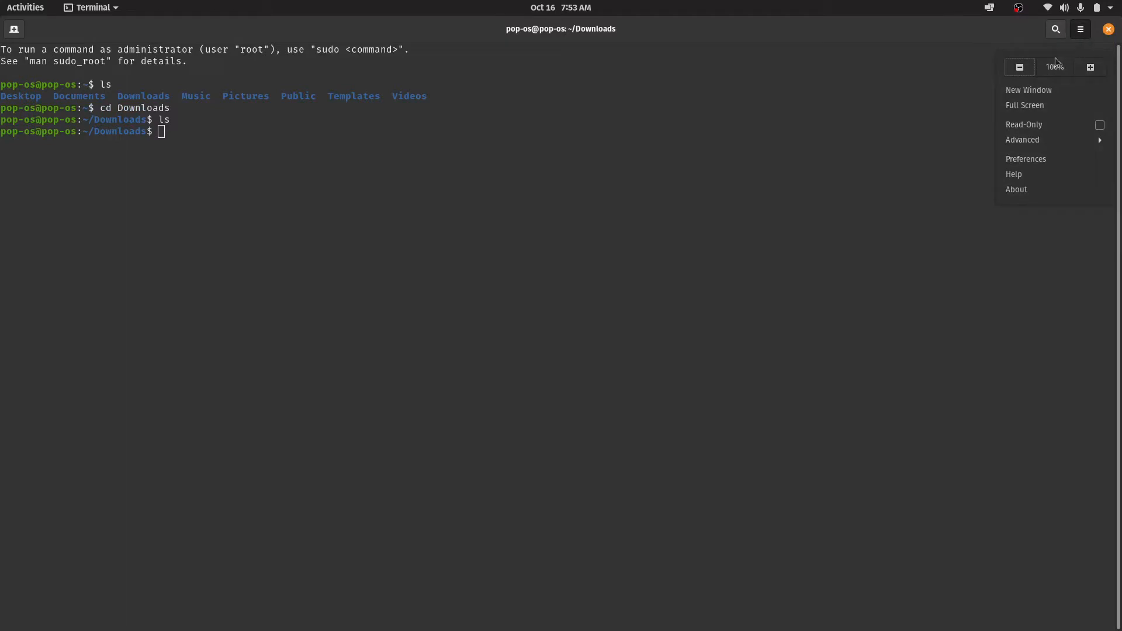
left_click(1020, 67)
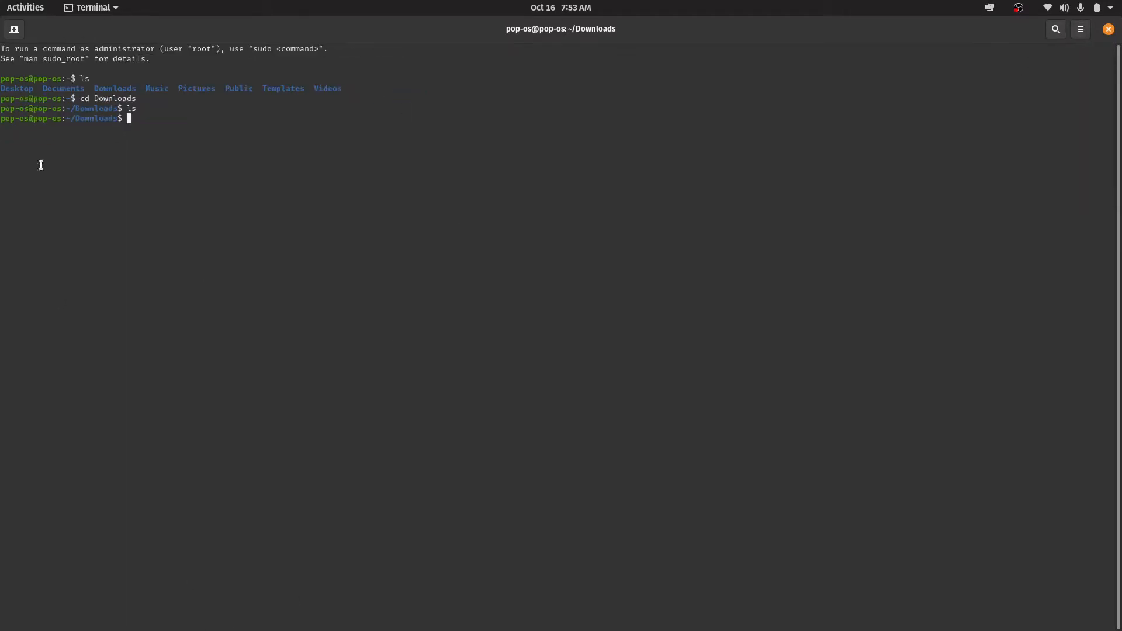
left_click(111, 7)
left_click(454, 86)
left_click_drag(576, 29, 141, 43)
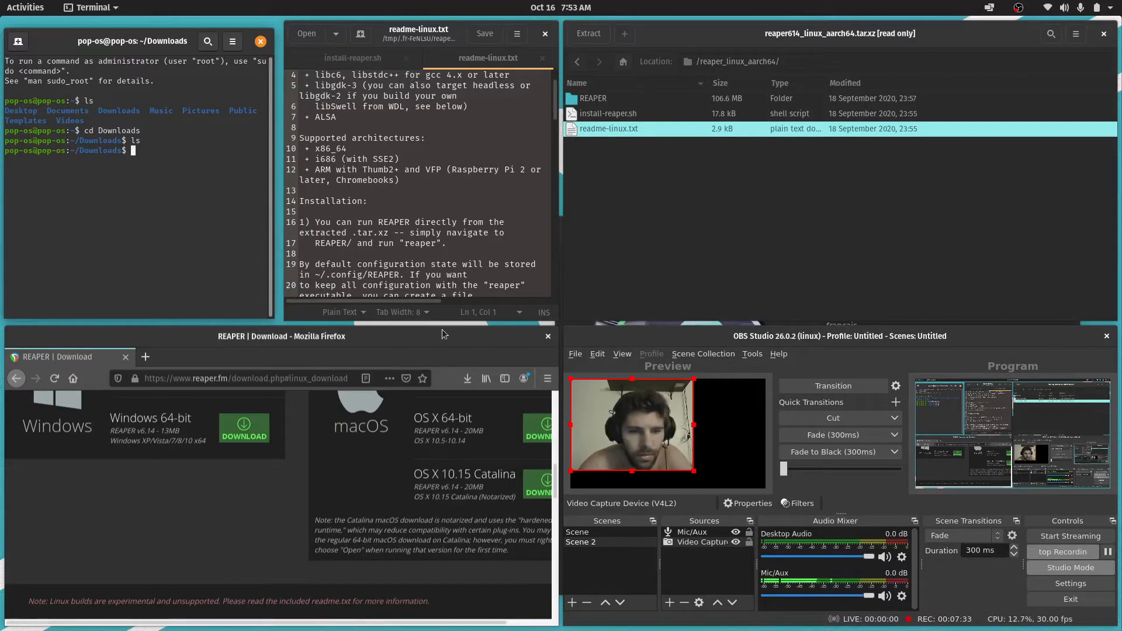
Open Files, check the Downloads folder for the REAPER files and return to Home
key("super")
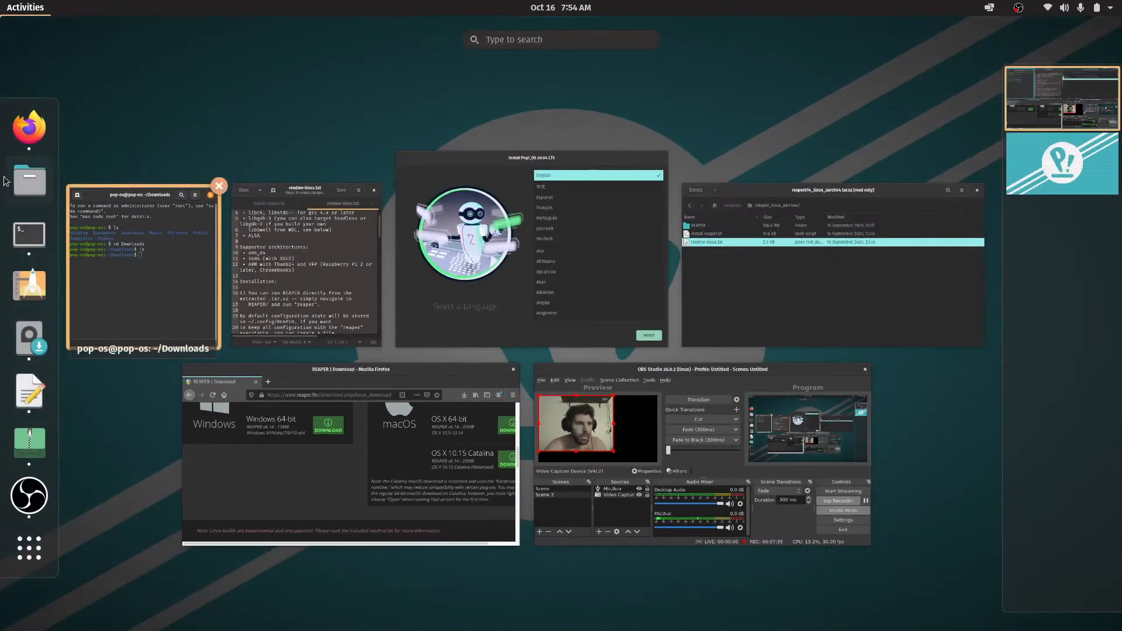
left_click(41, 187)
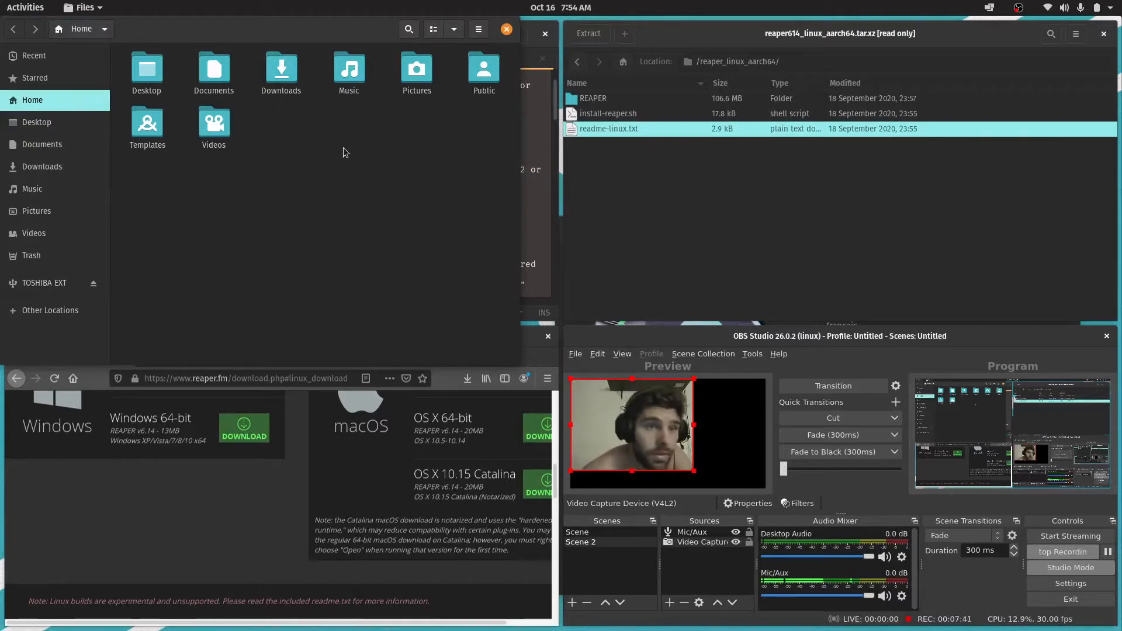
left_click(287, 73)
double_click(291, 73)
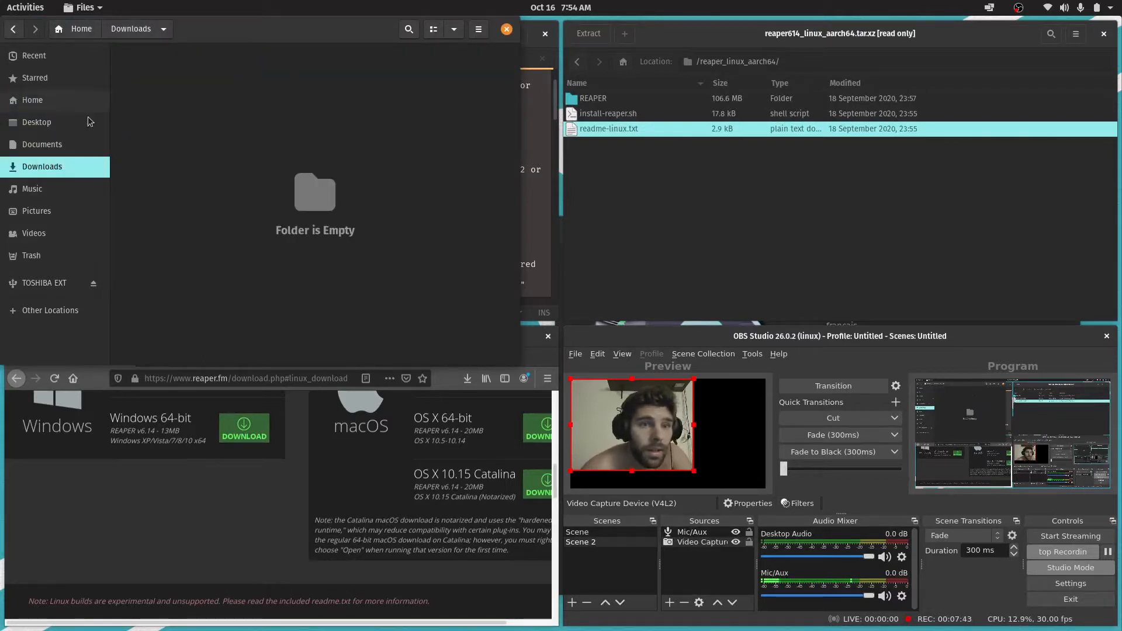
left_click(85, 32)
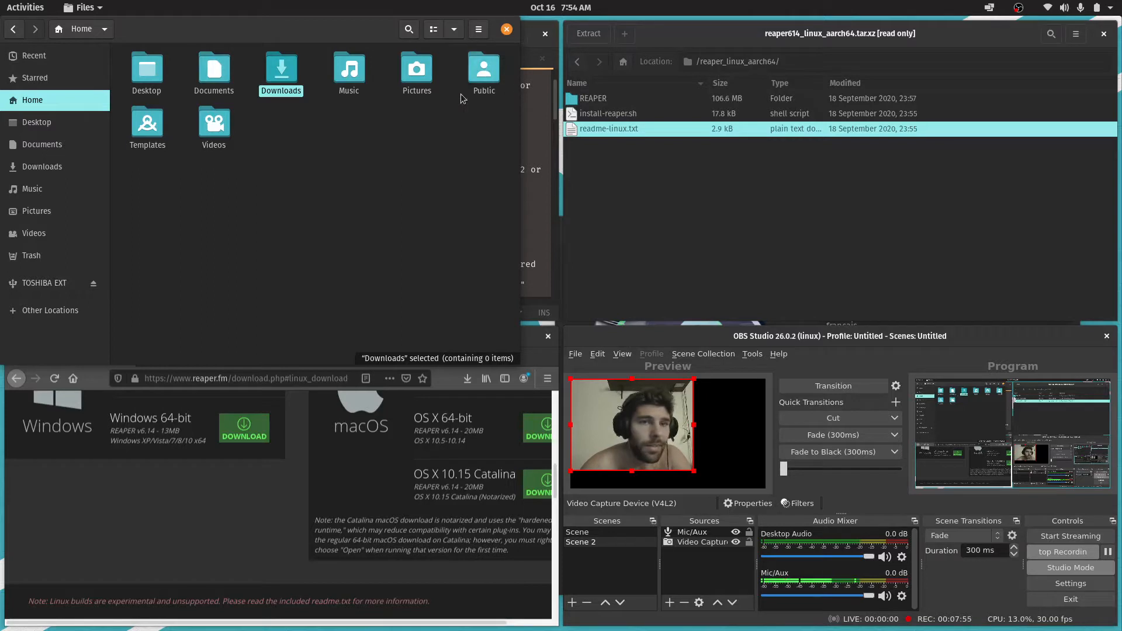
Check the Documents, Desktop and Downloads folders for the REAPER files, return to Home and close the Files window
double_click(215, 74)
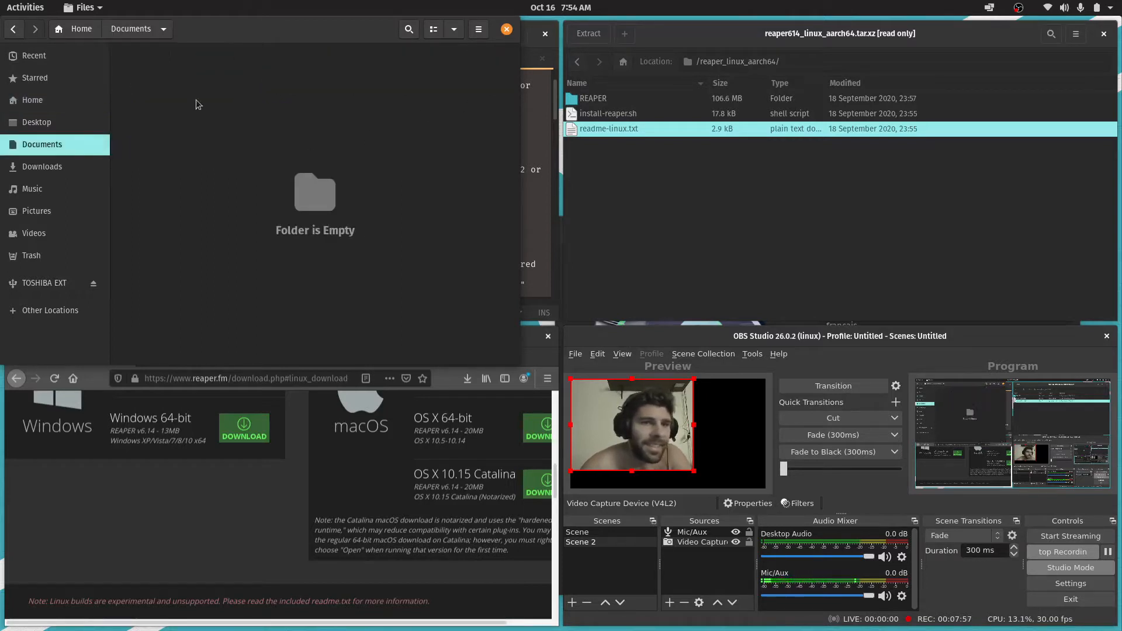
left_click(36, 122)
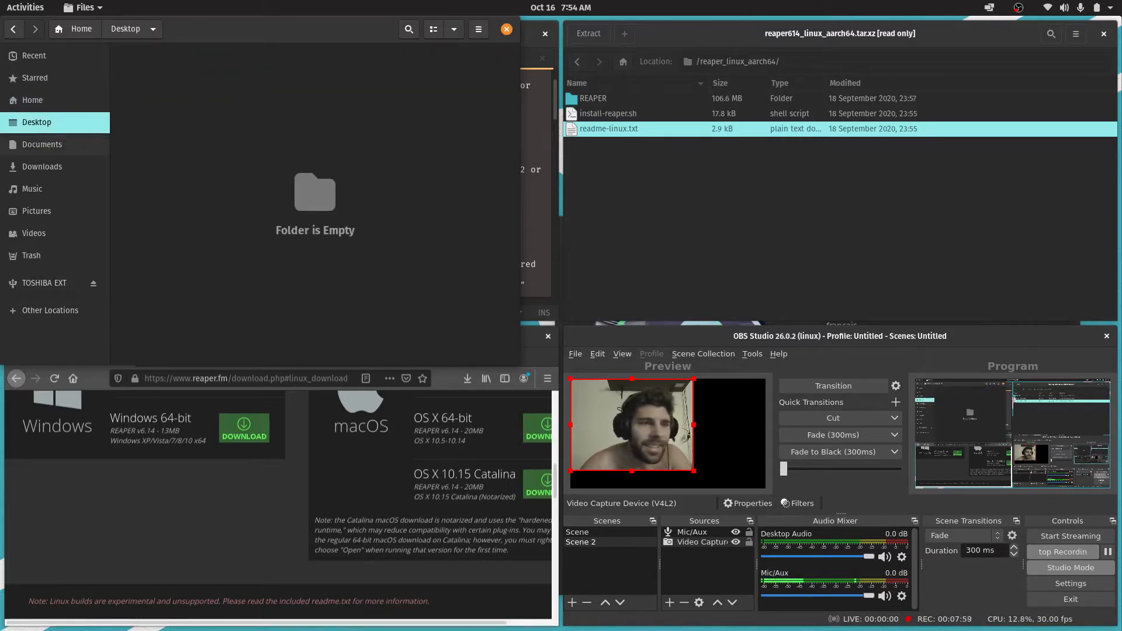
left_click(44, 144)
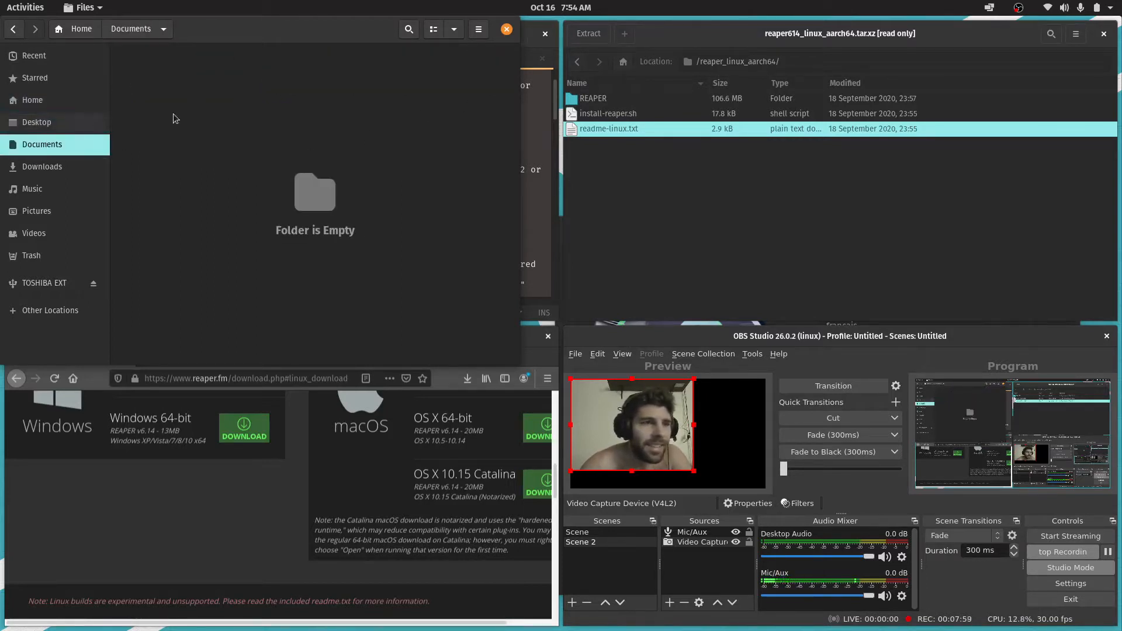
left_click(38, 122)
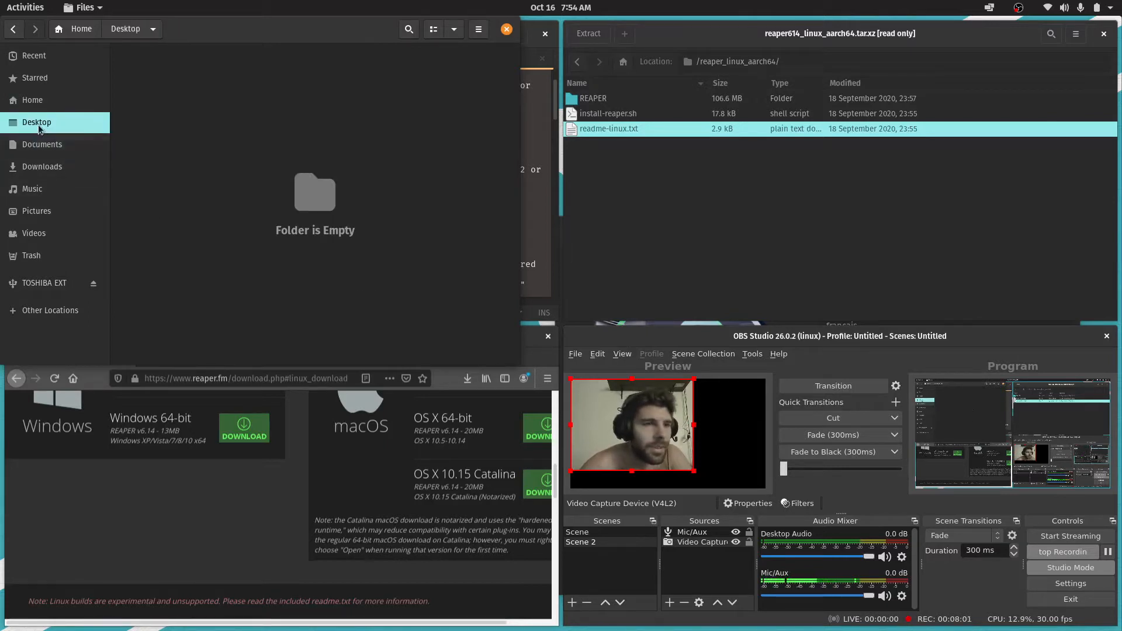
left_click(13, 29)
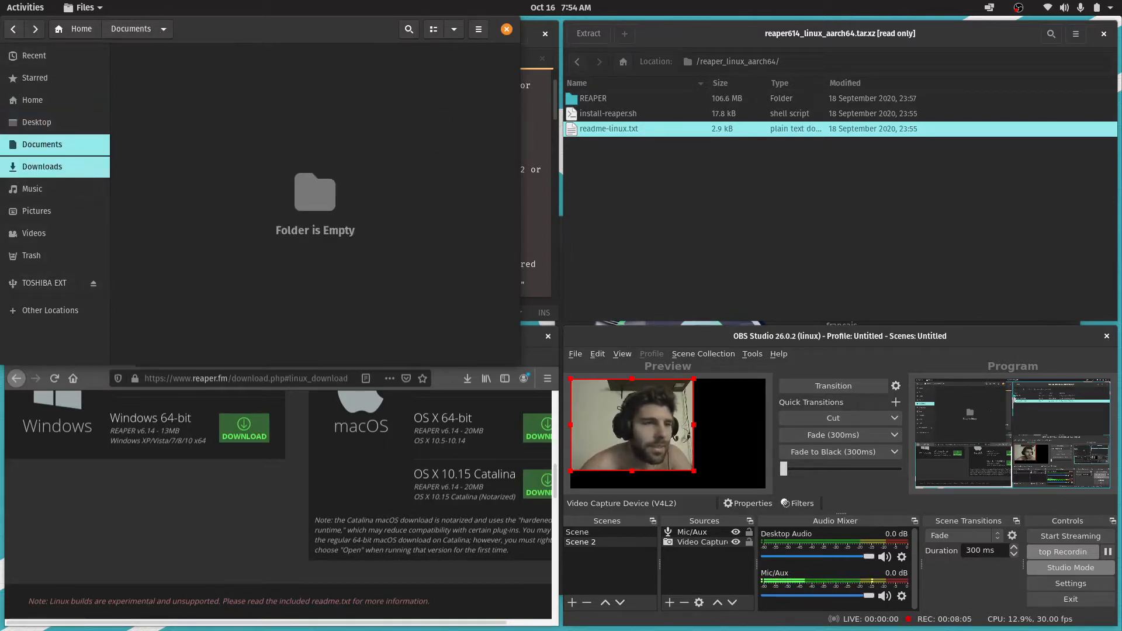
left_click(42, 166)
left_click(44, 144)
left_click(81, 30)
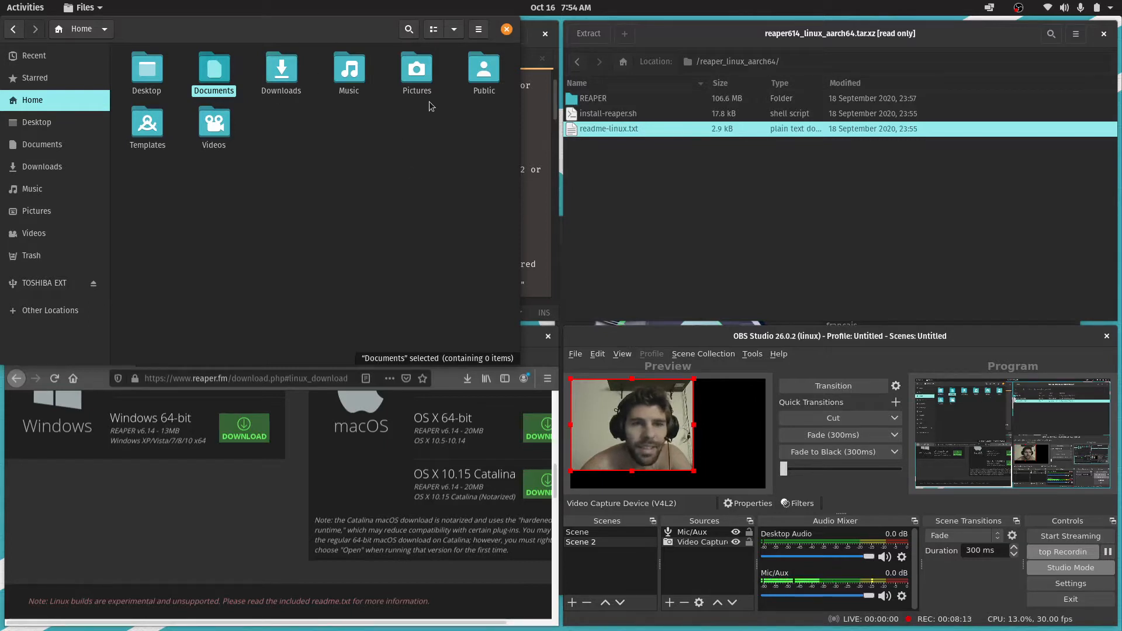
left_click(507, 30)
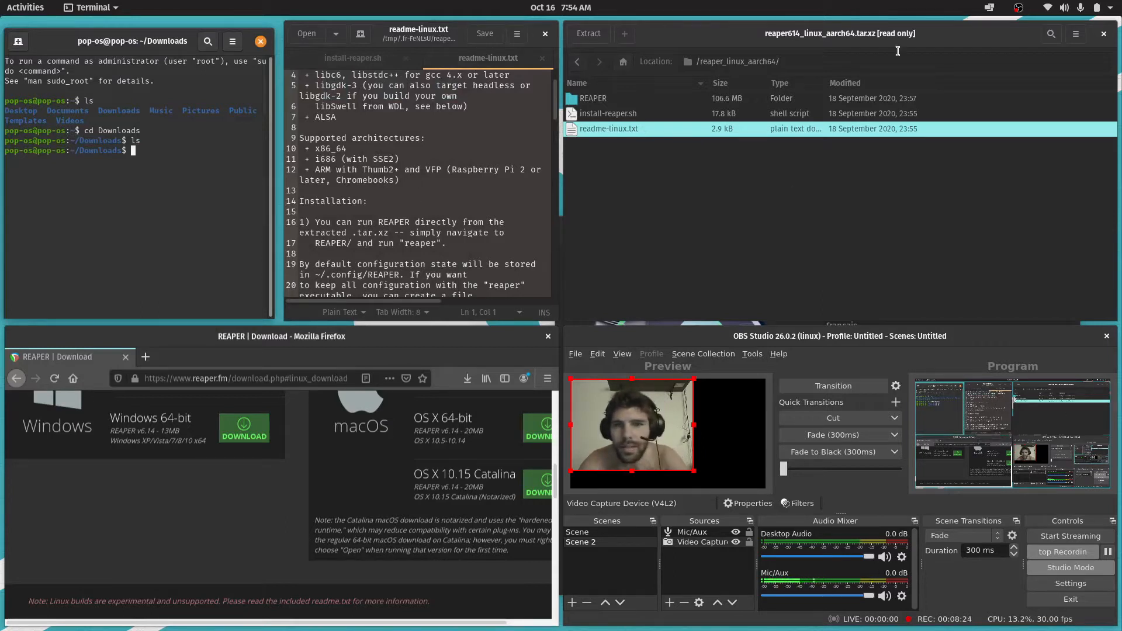
Go to the root level of the reaper614_linux_aarch64.tar.xz archive in Archive Manager
left_click(689, 63)
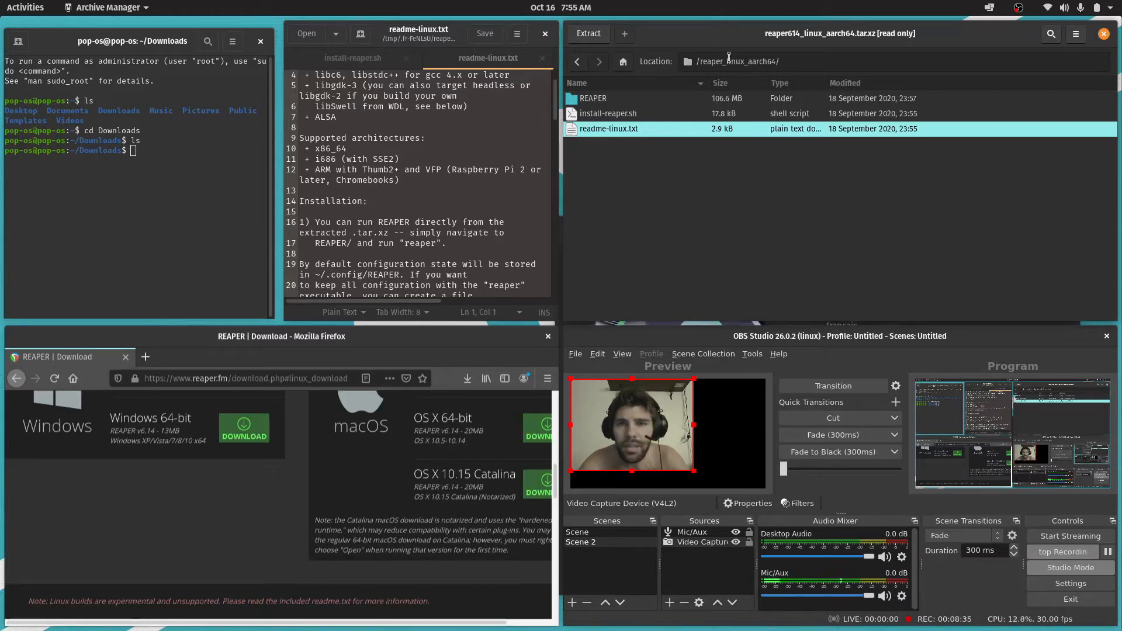
left_click(623, 62)
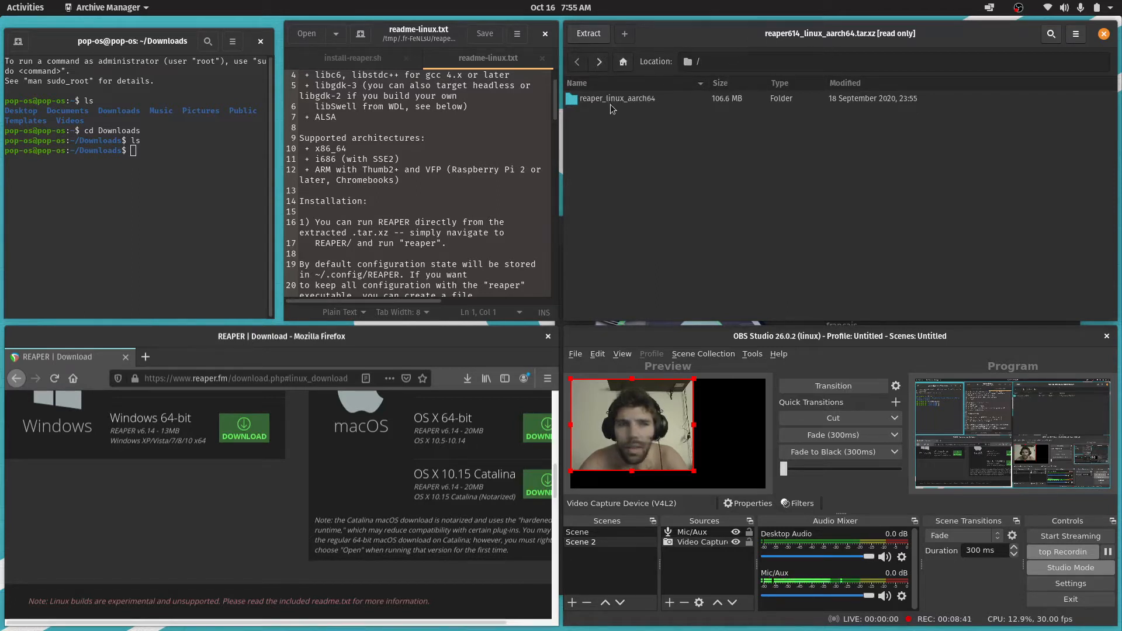
Switch to the terminal, try cd . and cd / to reach the filesystem root, and list the root's contents
left_click(179, 182)
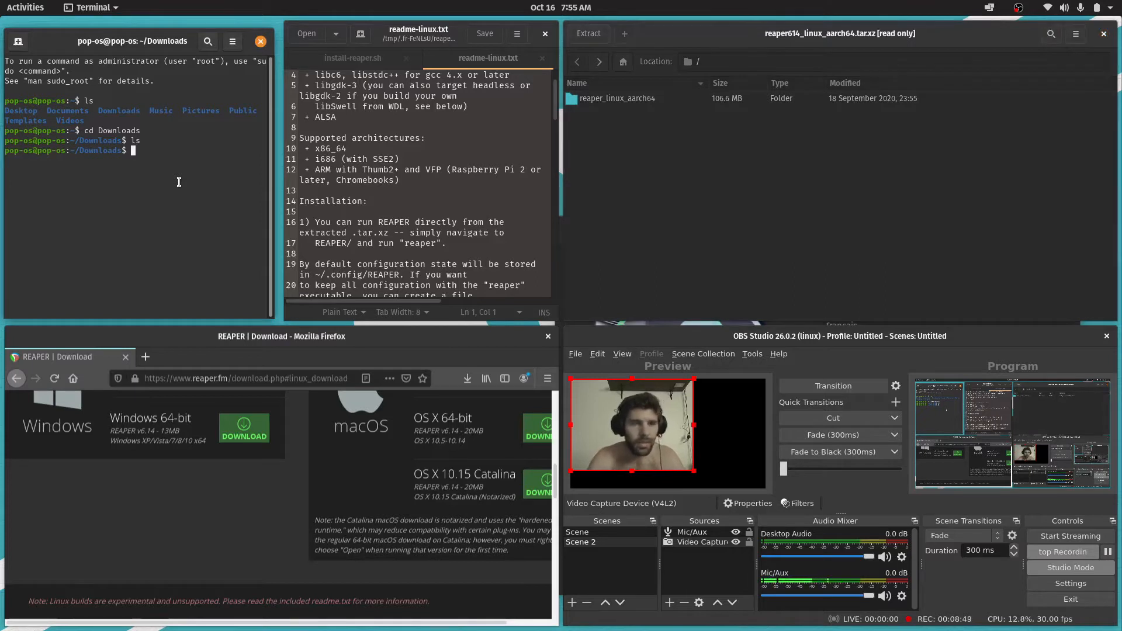
type("d")
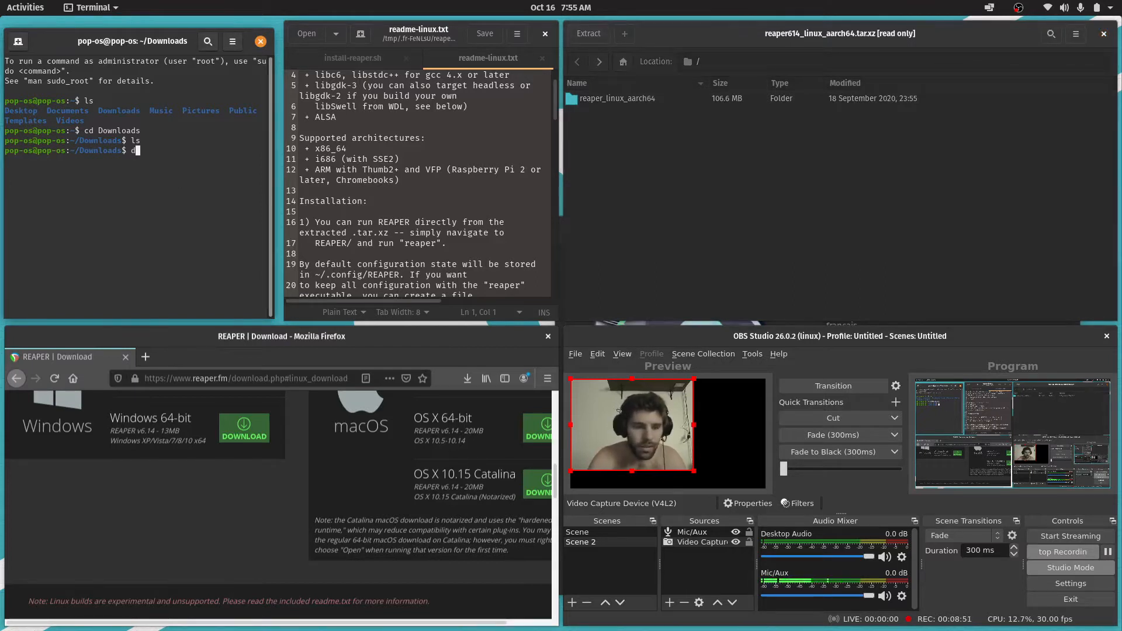
key("BackSpace")
type("cd .")
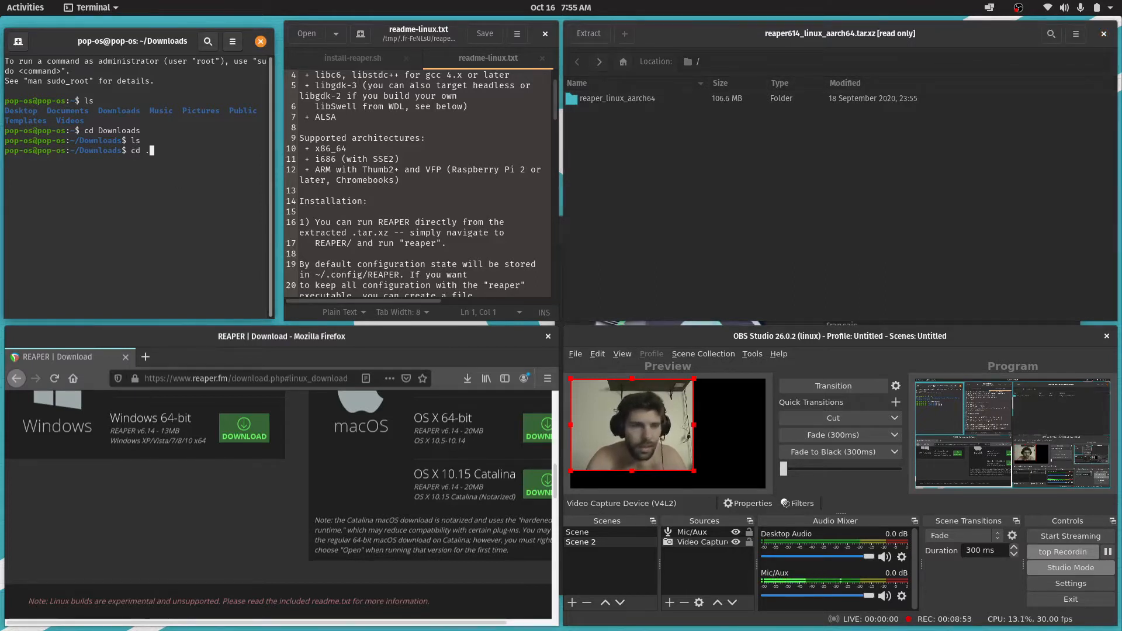
key("Return")
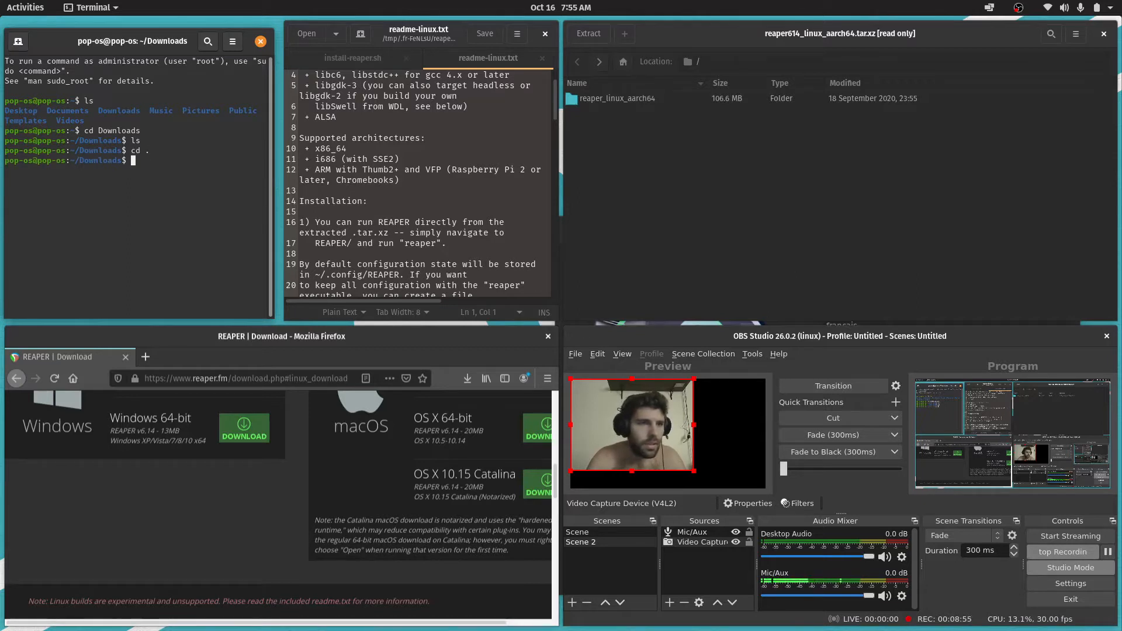
type("cd /")
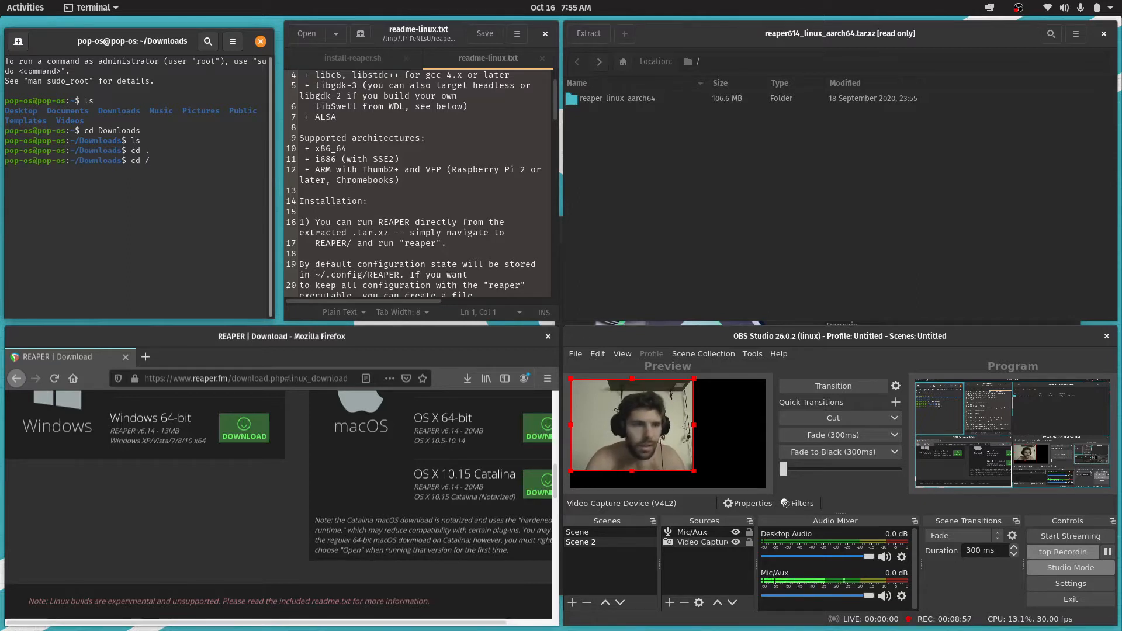
key("Return")
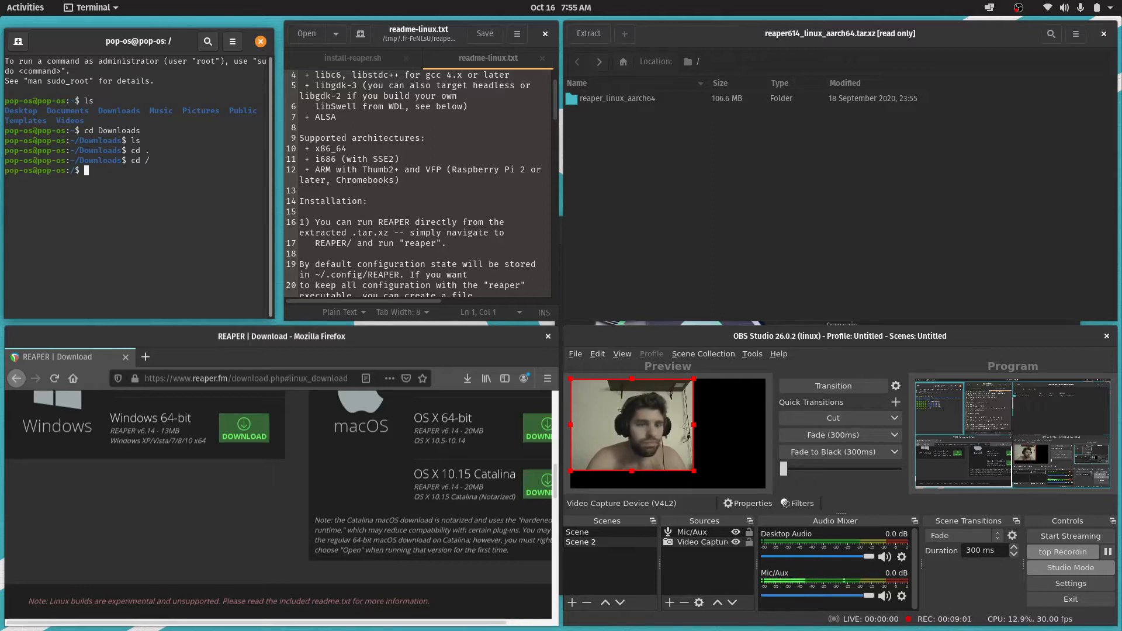
type("ls")
key("Return")
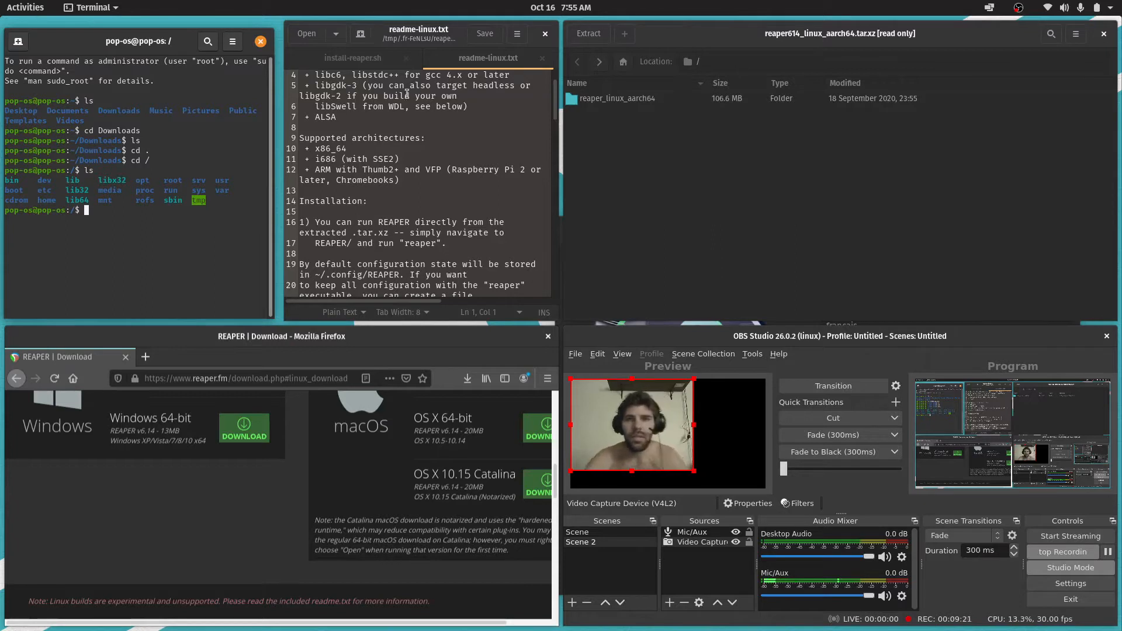
Check the archive's root location and try to bring its reaper_linux_aarch64 folder into the terminal
left_click(605, 102)
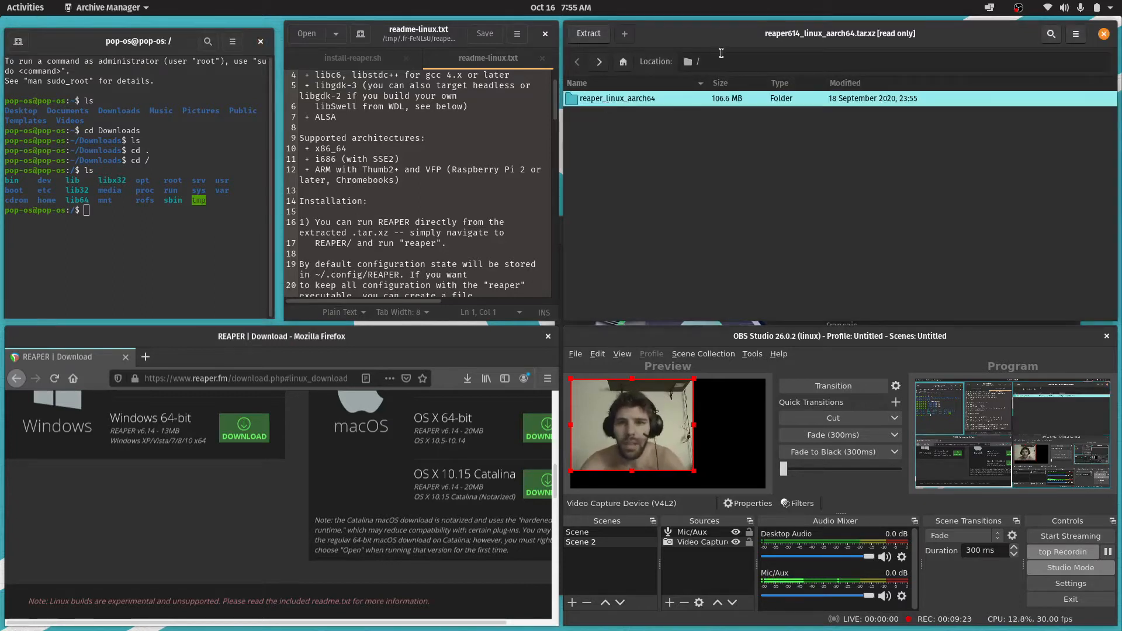
left_click(623, 64)
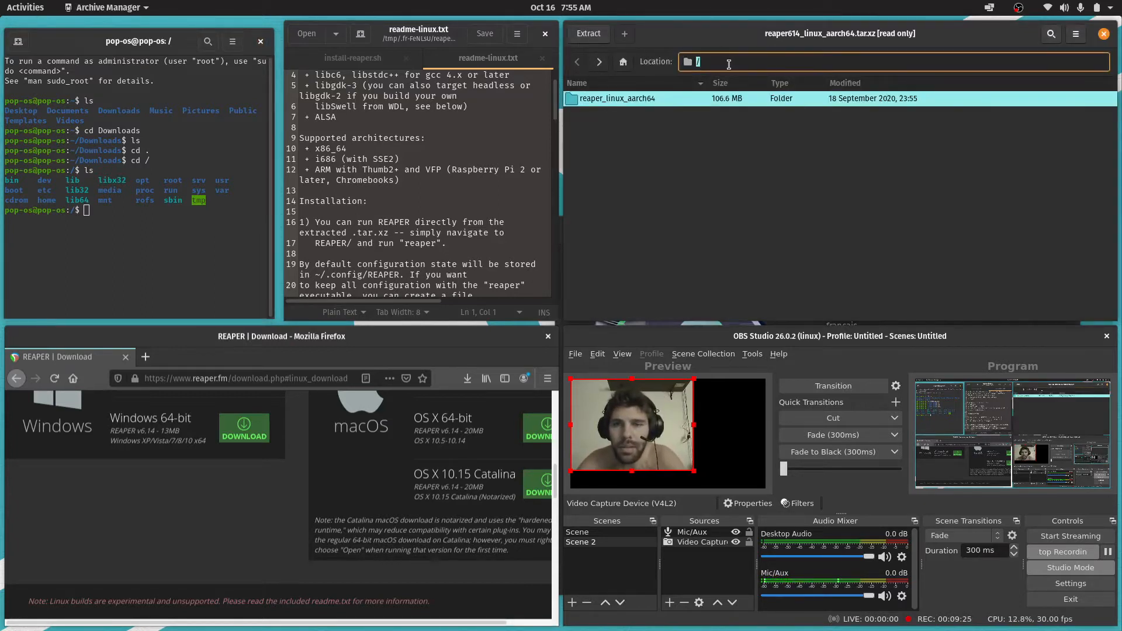
left_click(729, 64)
left_click(644, 146)
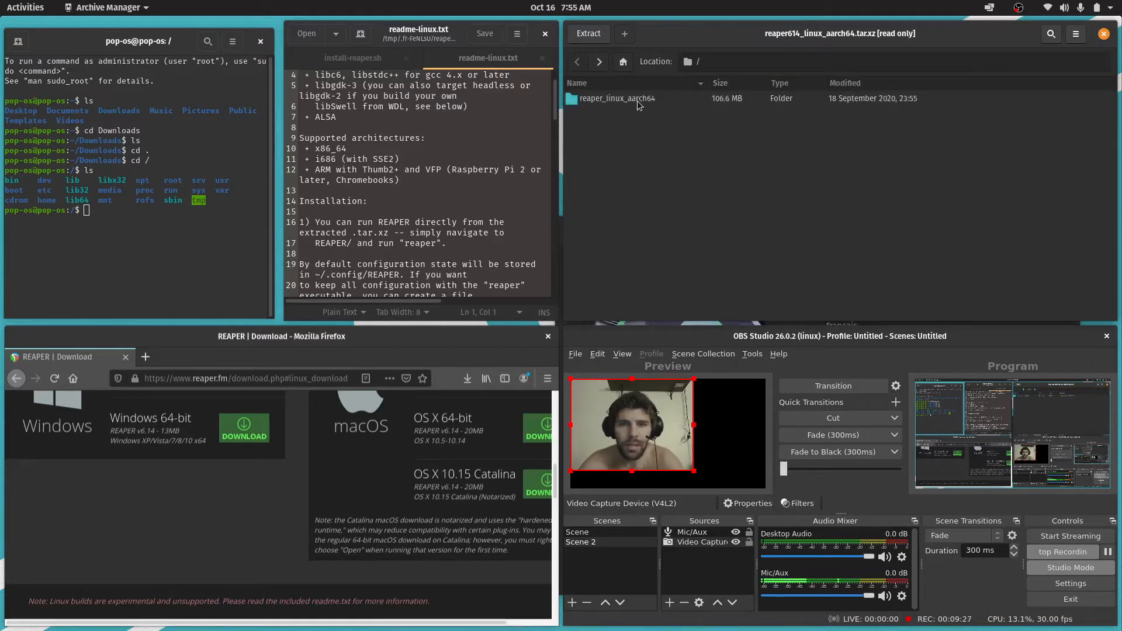
left_click_drag(638, 104, 136, 212)
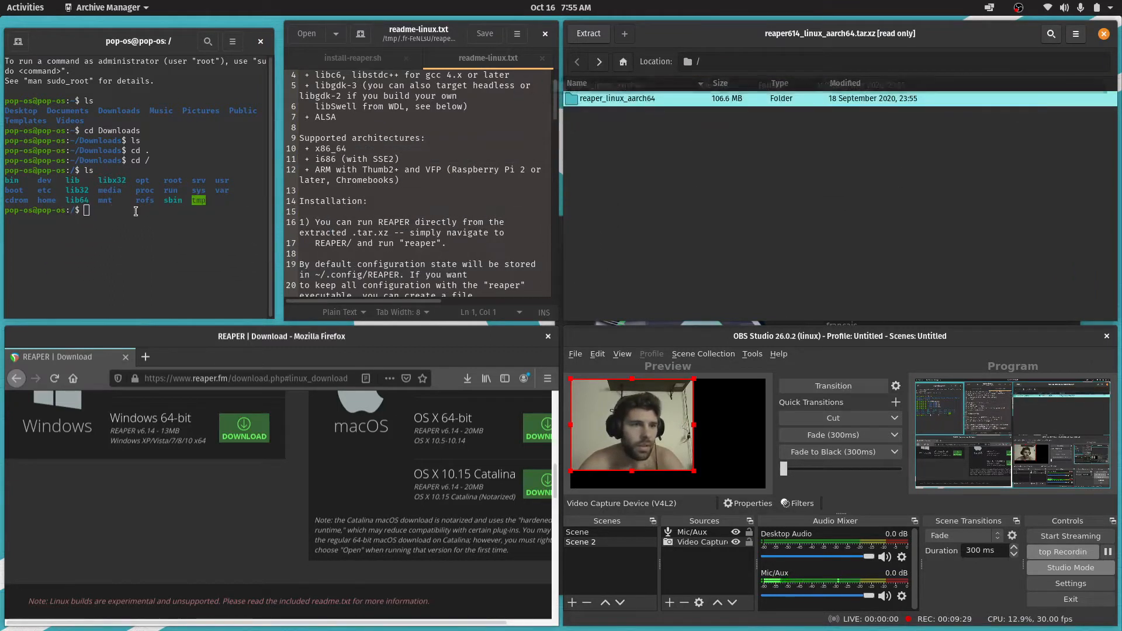
Open the reaper_linux_aarch64 folder in the archive and try to bring its REAPER folder into the terminal
double_click(608, 100)
left_click_drag(605, 101, 24, 209)
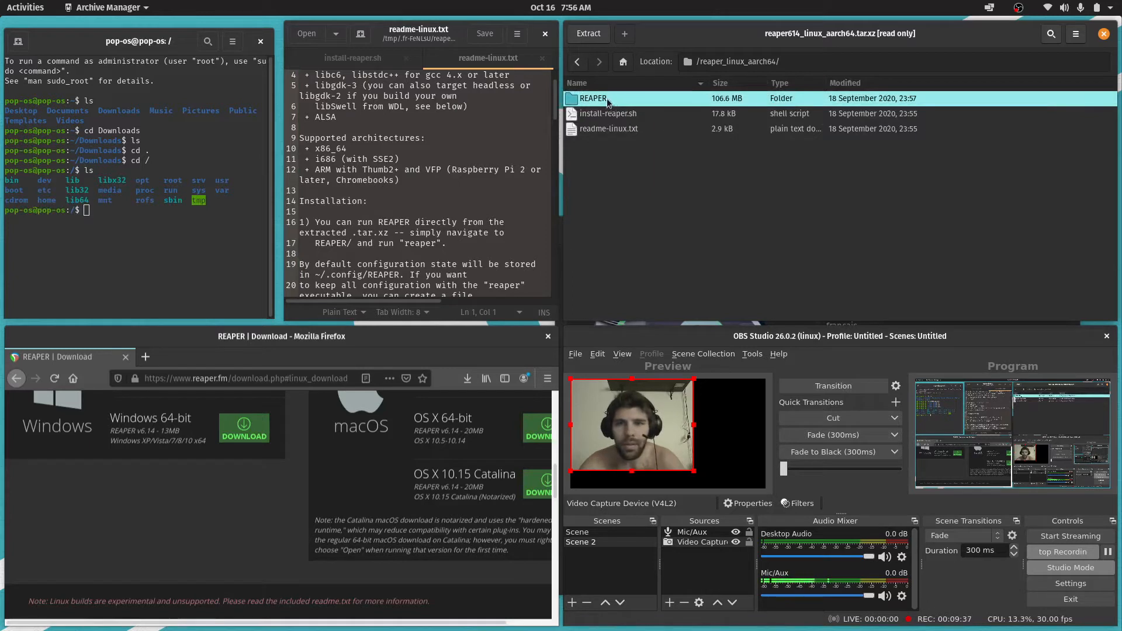
left_click_drag(607, 98, 78, 226)
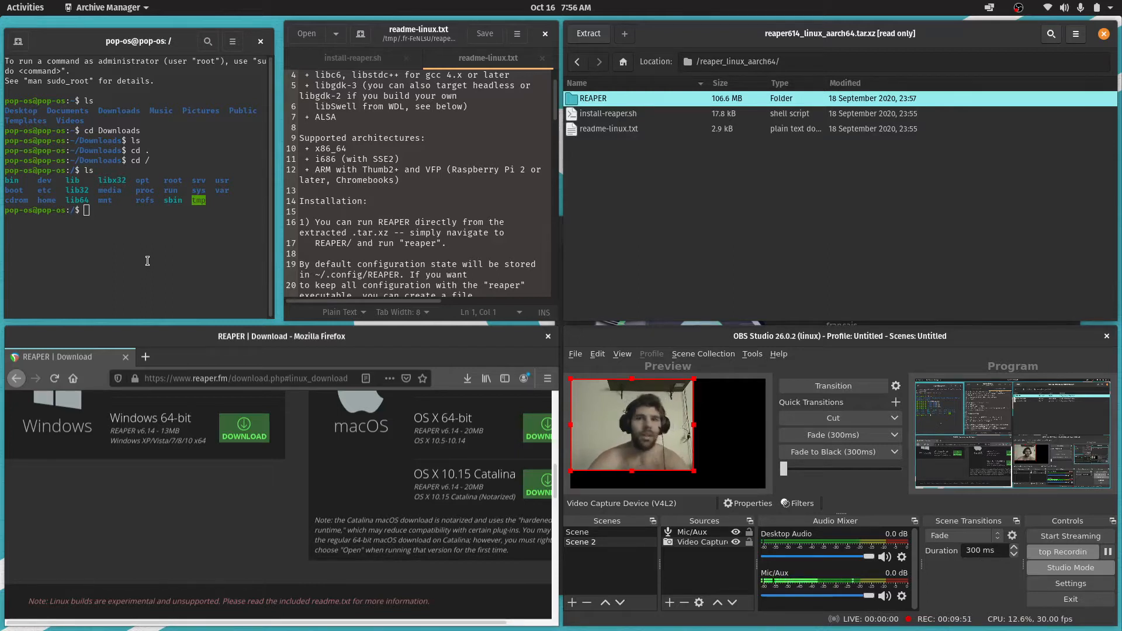
Switch to the terminal, change to the home directory from the filesystem root and list its contents
type("cd hom")
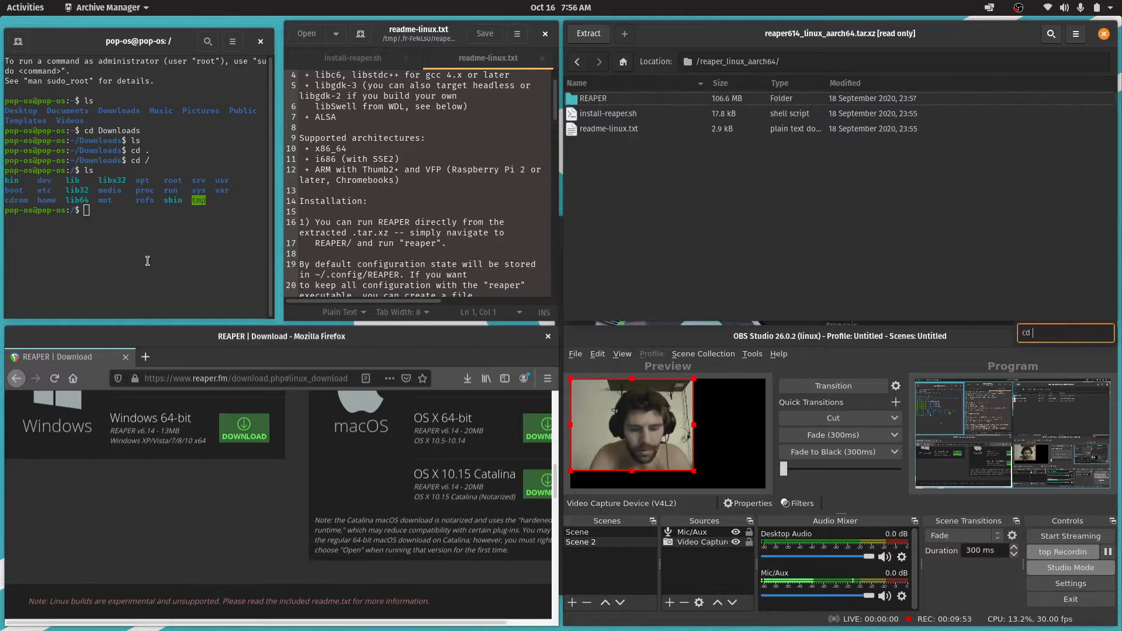
left_click(163, 259)
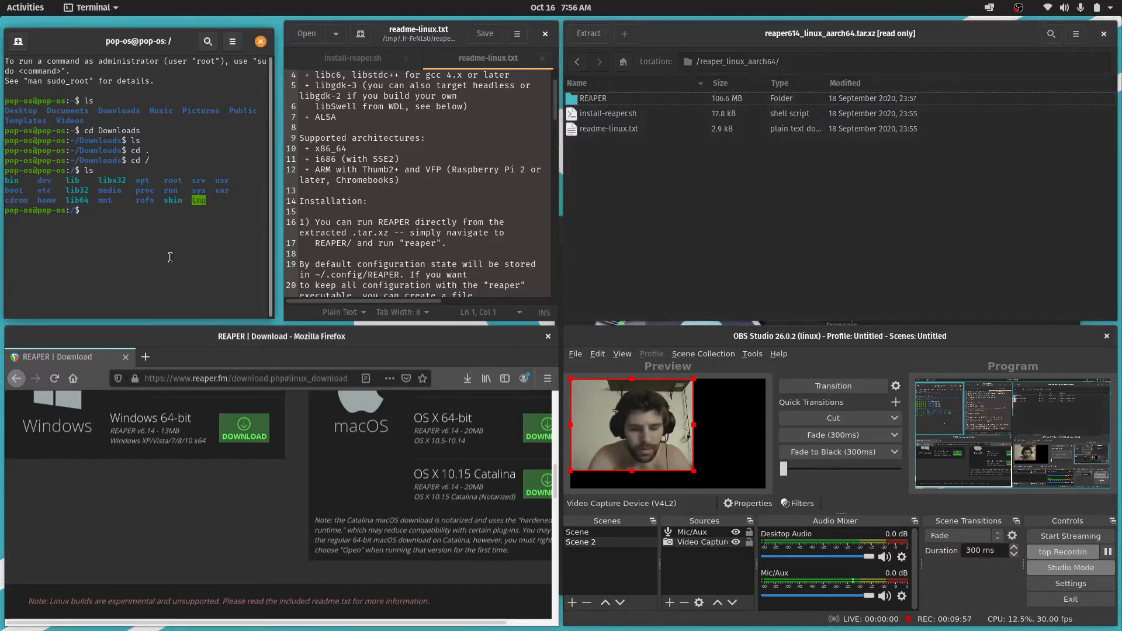
type("cd home")
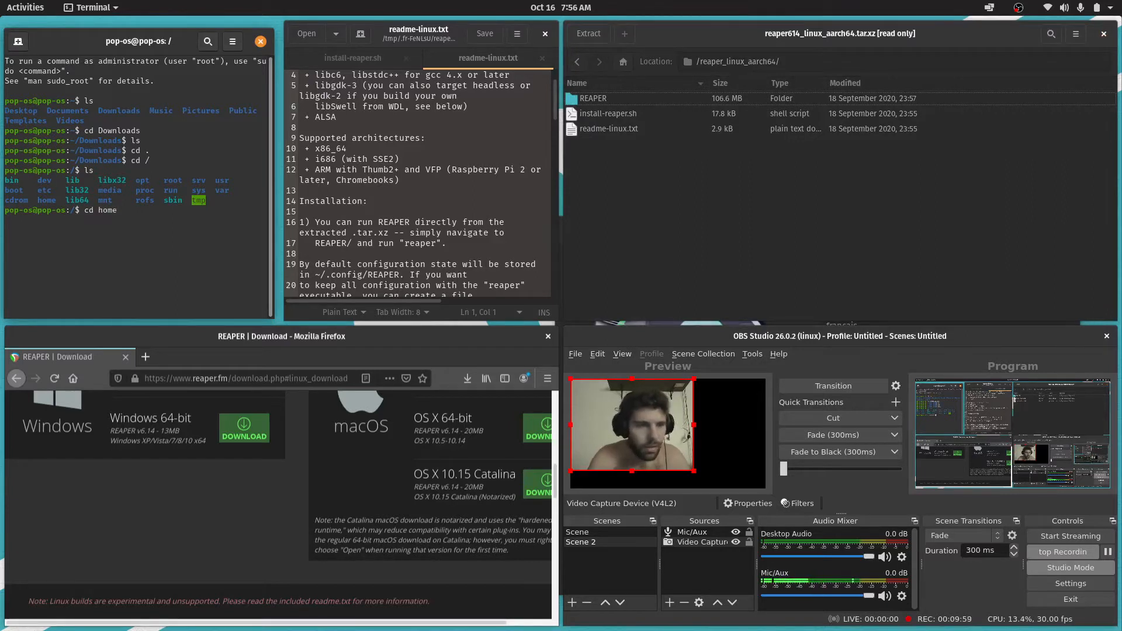
key("Return")
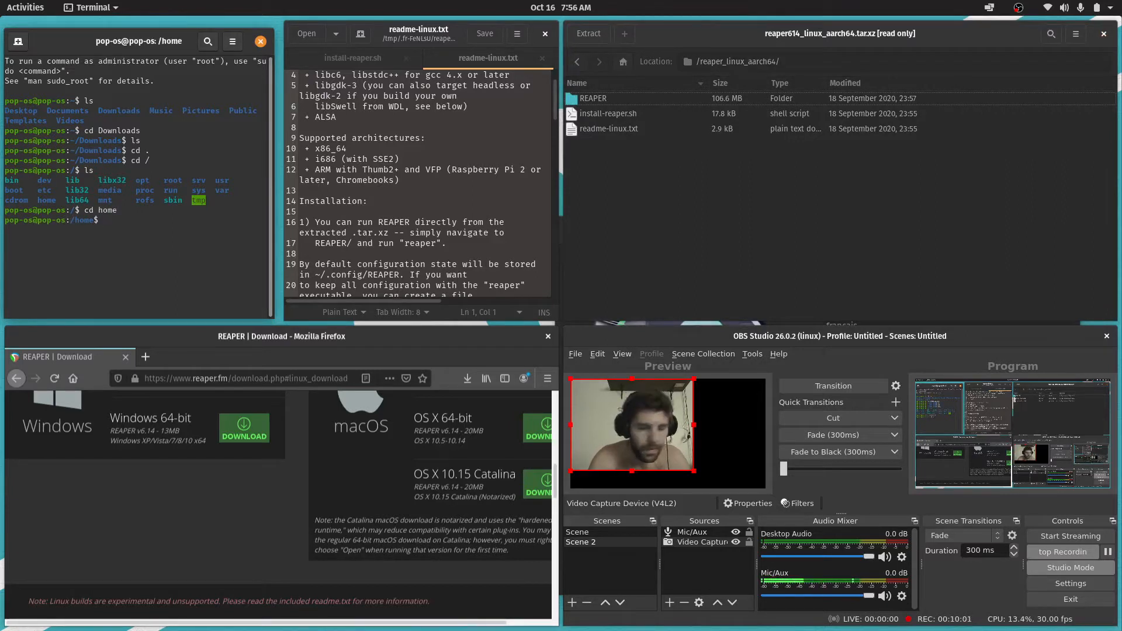
type("ls")
key("Return")
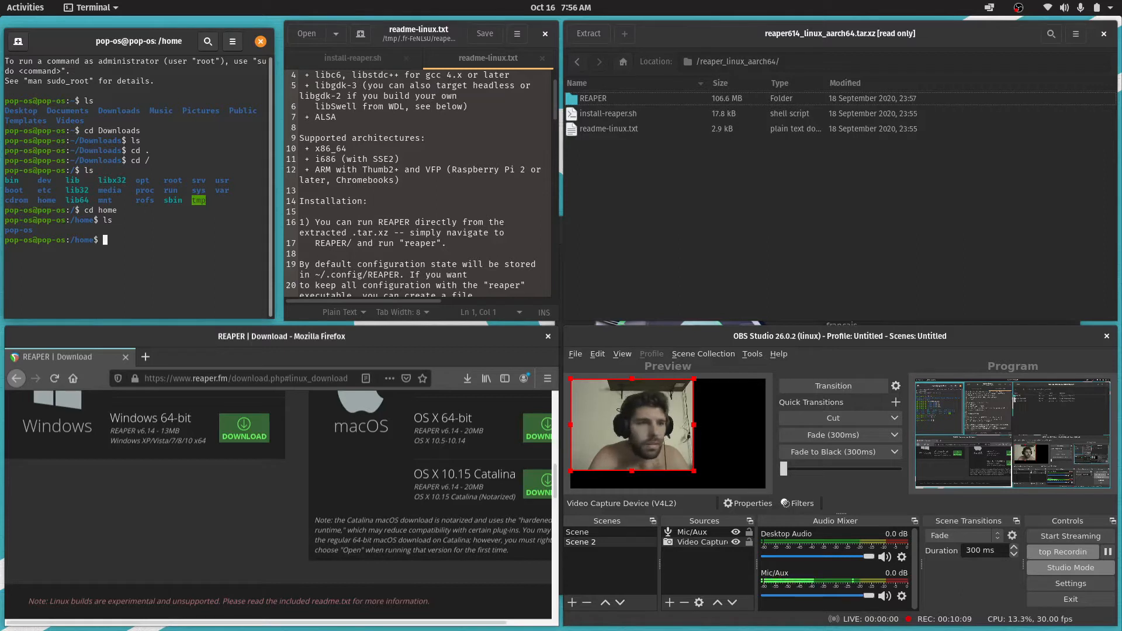
Change to the pop-os directory in the terminal and list its contents
type("d pop-")
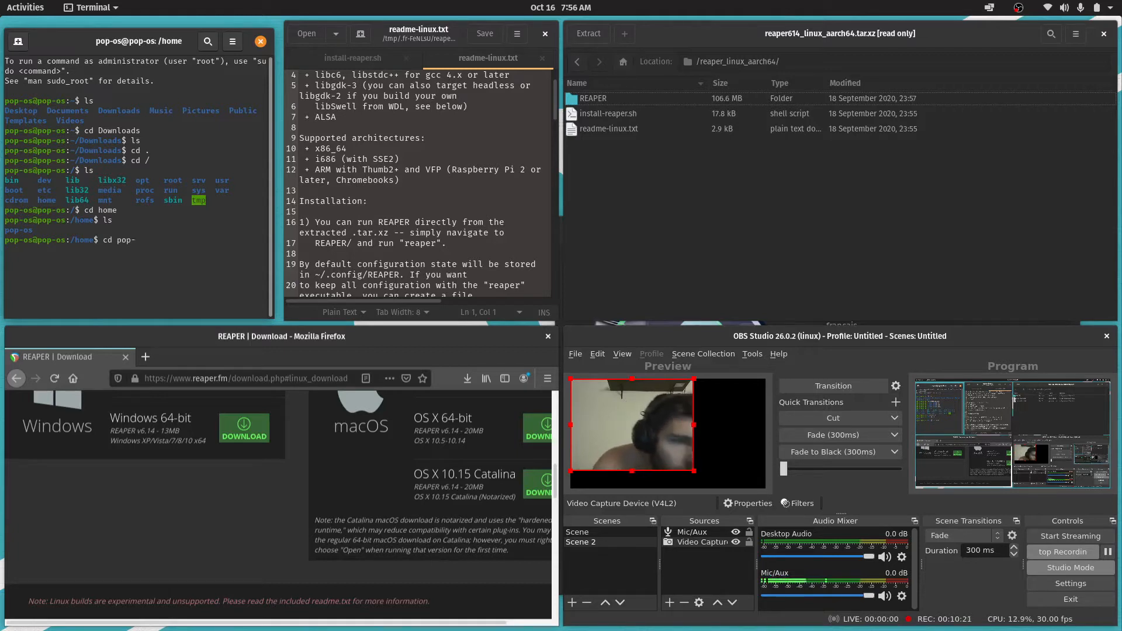
type("os")
key("Return")
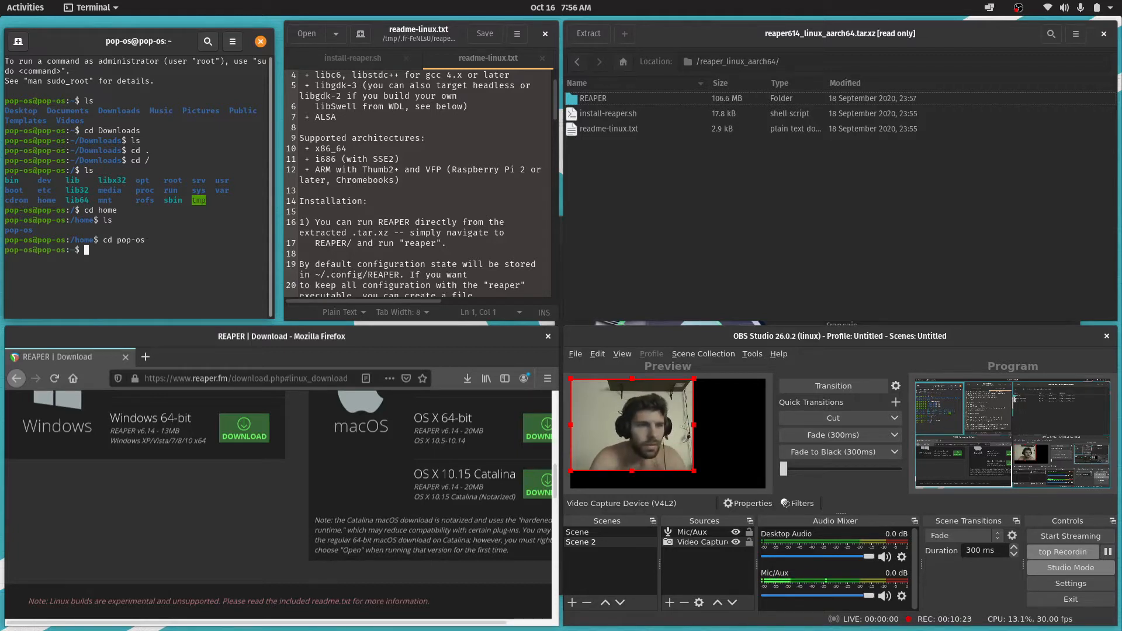
type("ls")
key("Return")
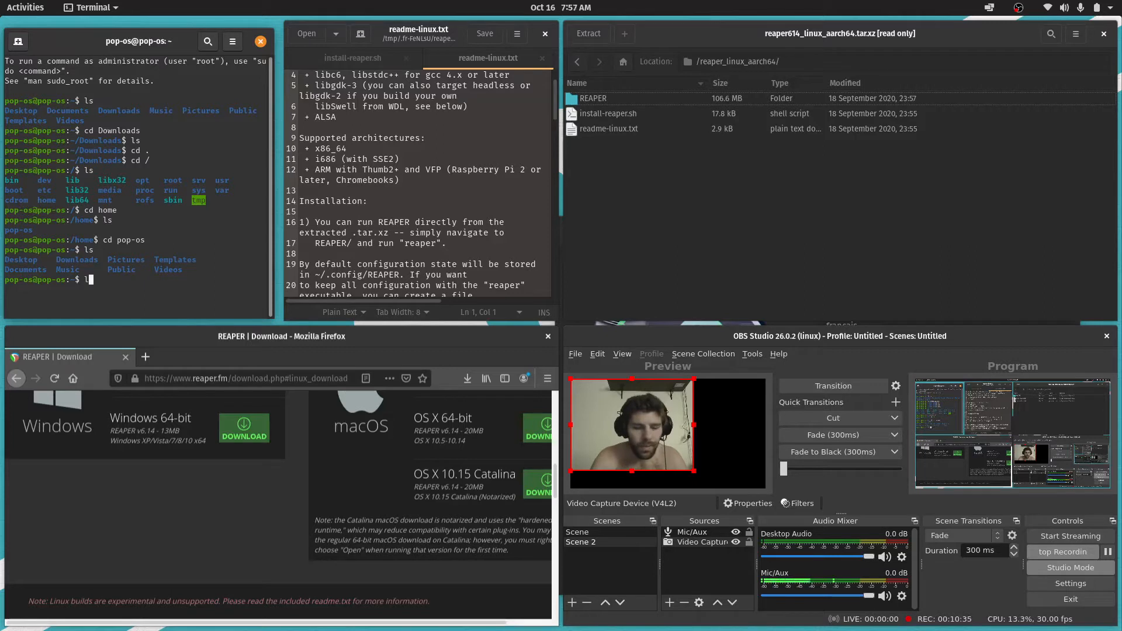
Try to find the REAPER files from the terminal with the command locate REAPER
type("e ")
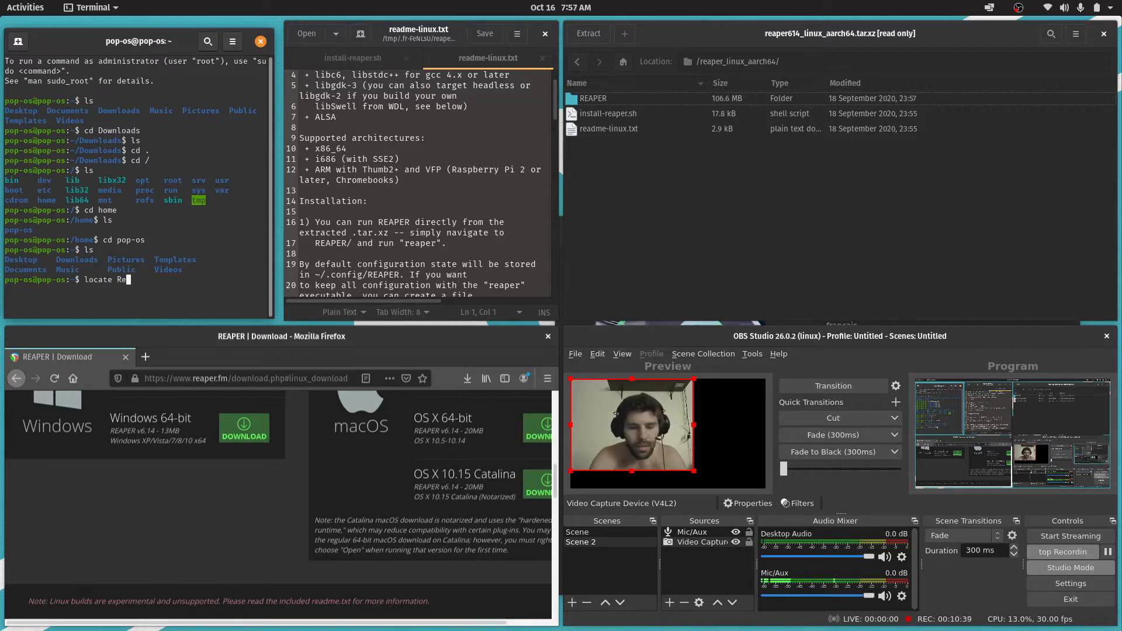
type("REAP")
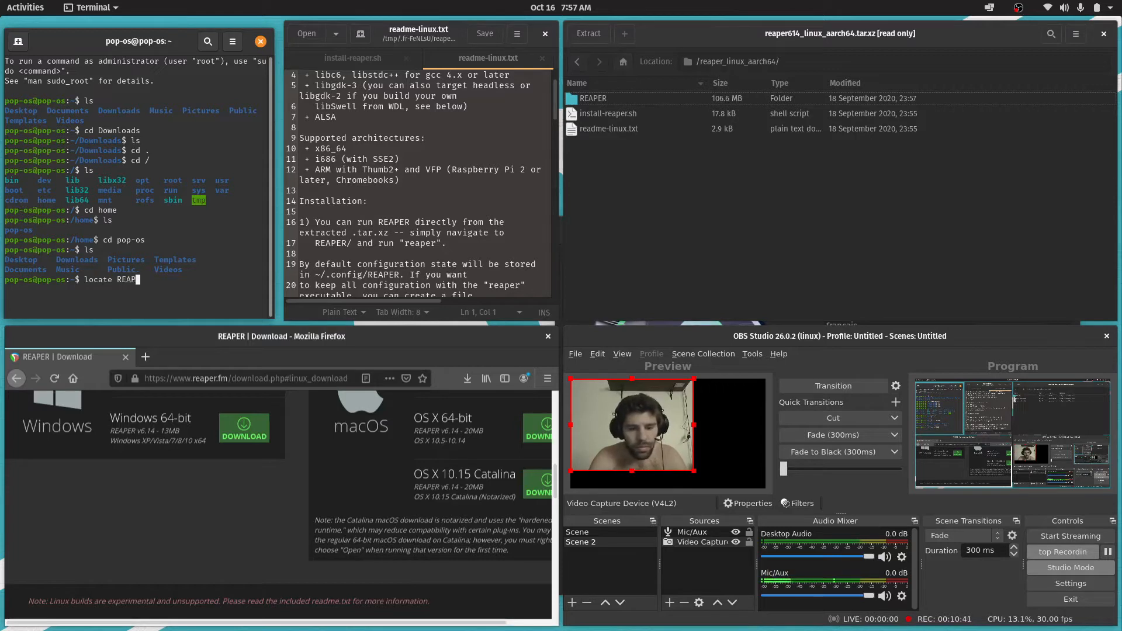
type("ER")
key("Return")
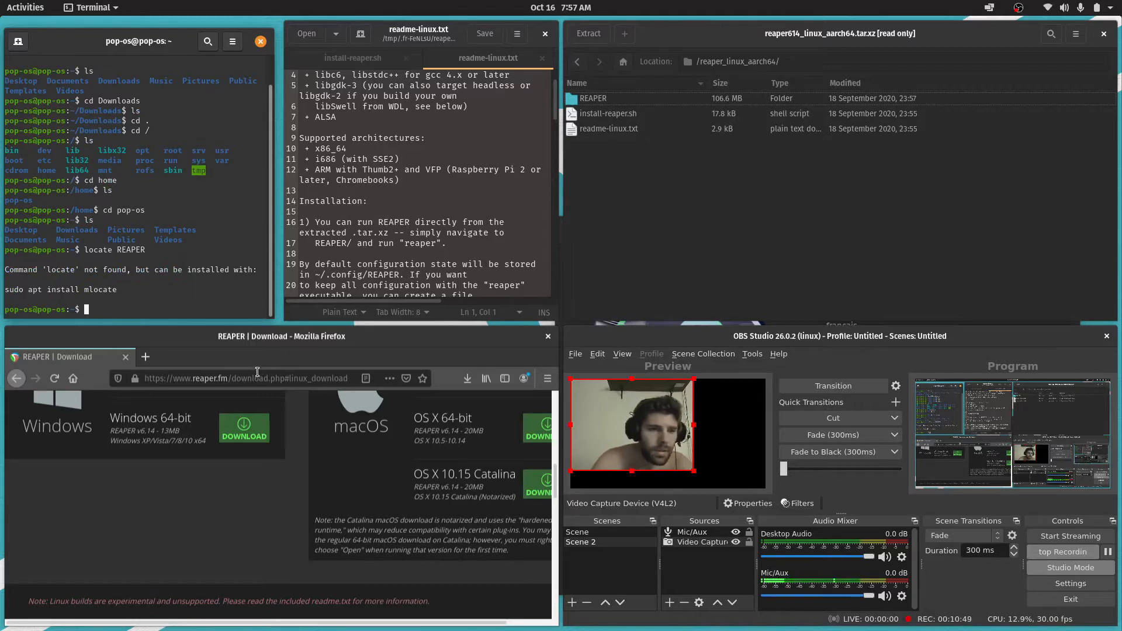
Switch to Firefox, search for "linux loacte" in a new tab and skim HowtoForge's Linux Locate Command for Beginners article
left_click(146, 356)
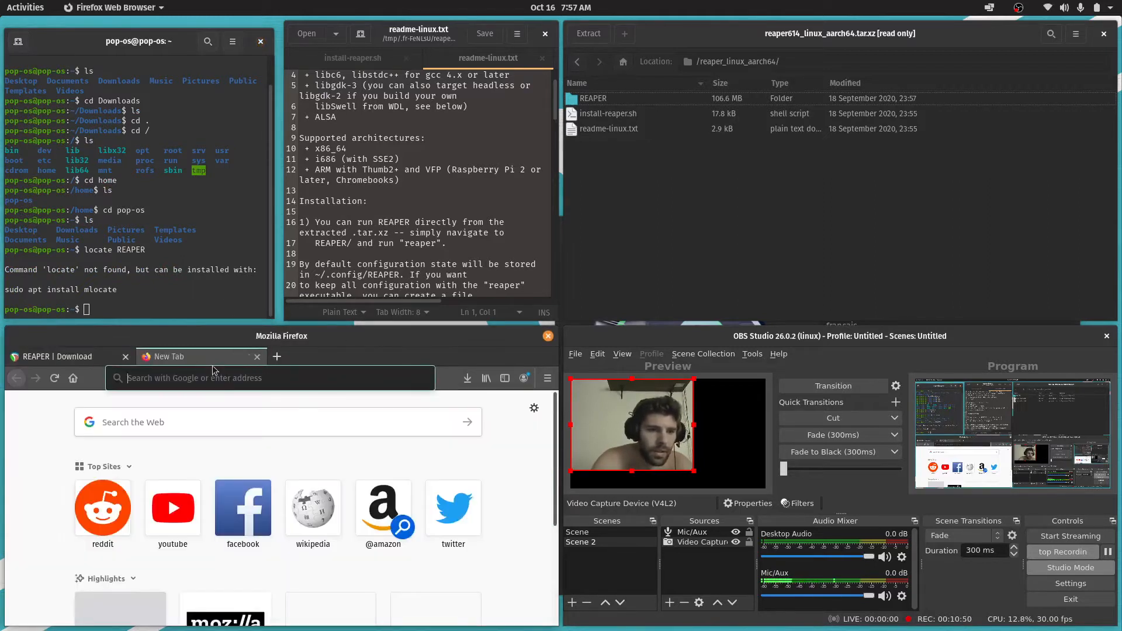
left_click(240, 384)
type("linux")
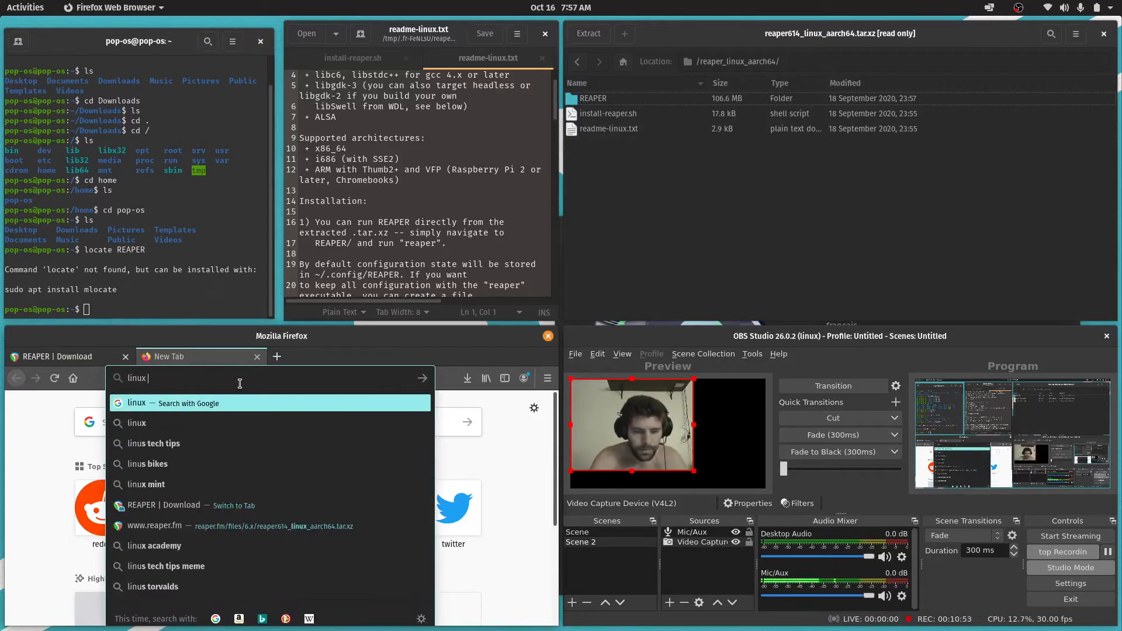
type(" loacte")
key("Return")
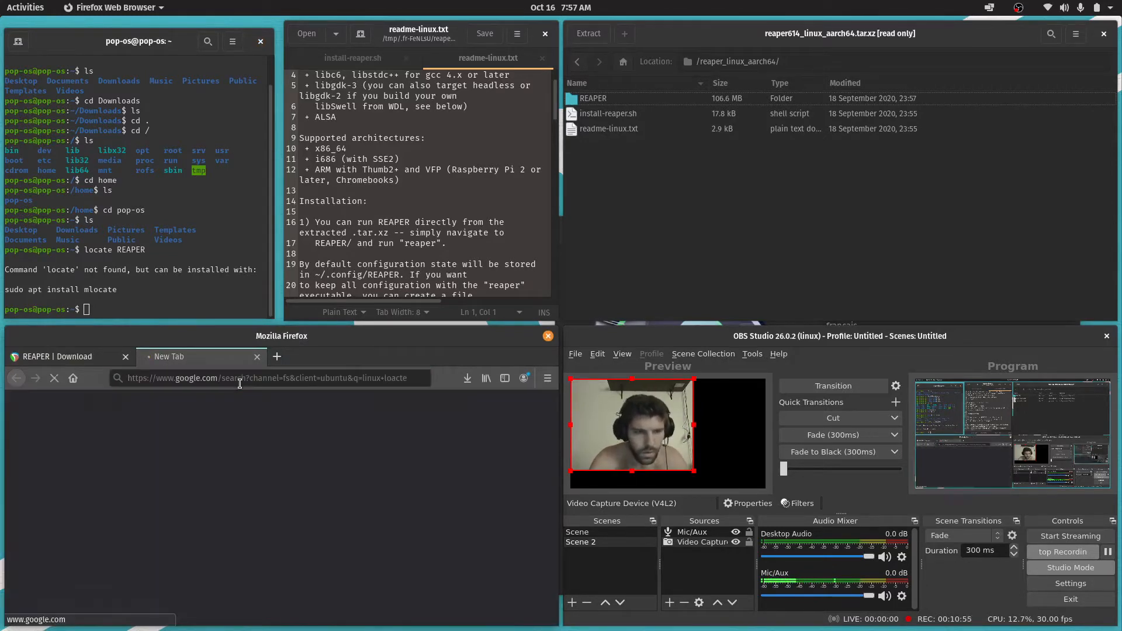
scroll(341, 507, "down", 2)
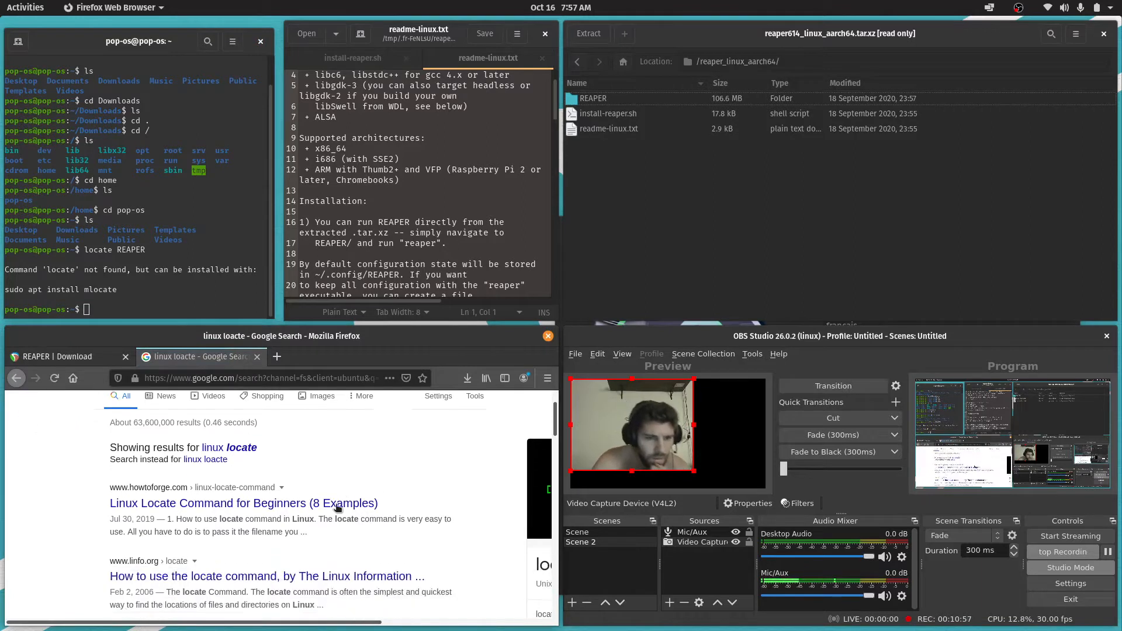
left_click(298, 490)
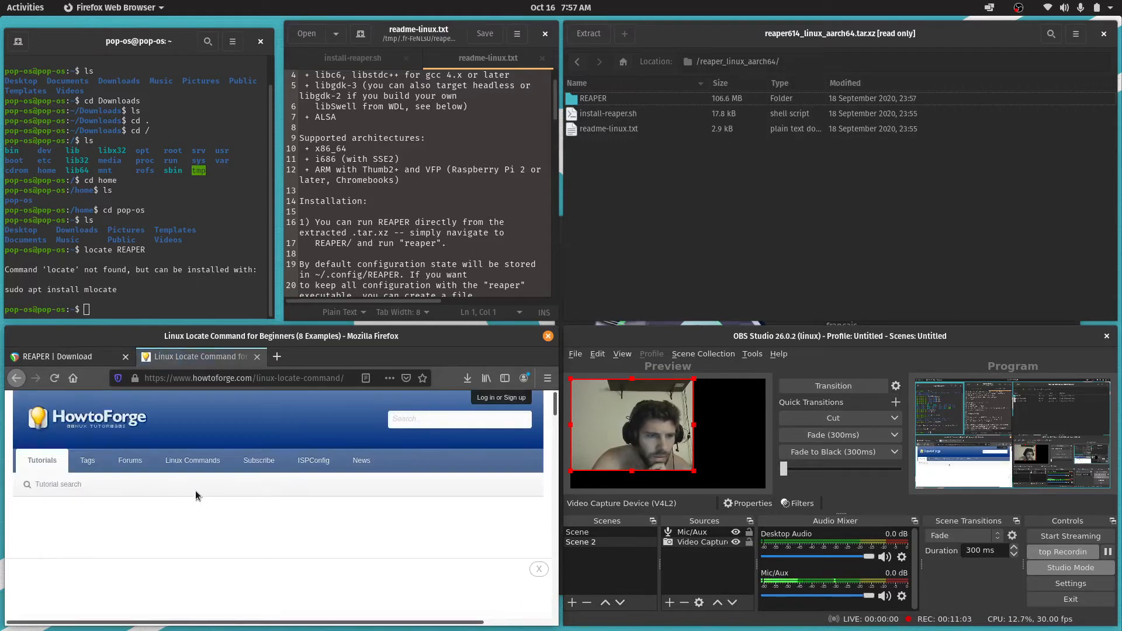
scroll(205, 497, "down", 2)
scroll(342, 506, "down", 3)
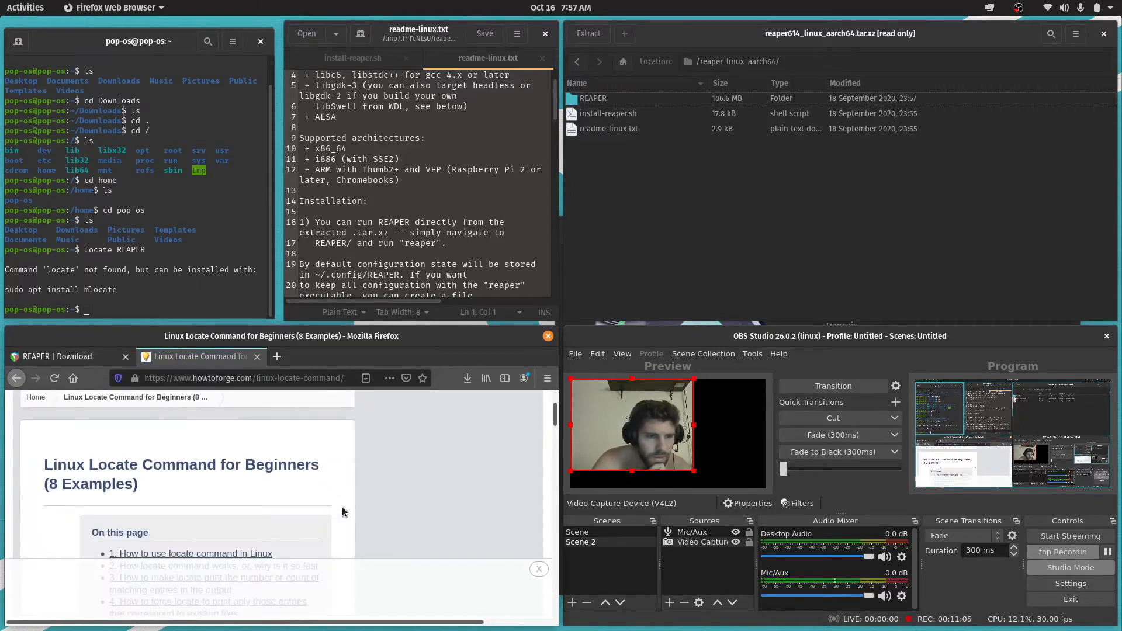
scroll(342, 507, "down", 4)
scroll(342, 506, "up", 3)
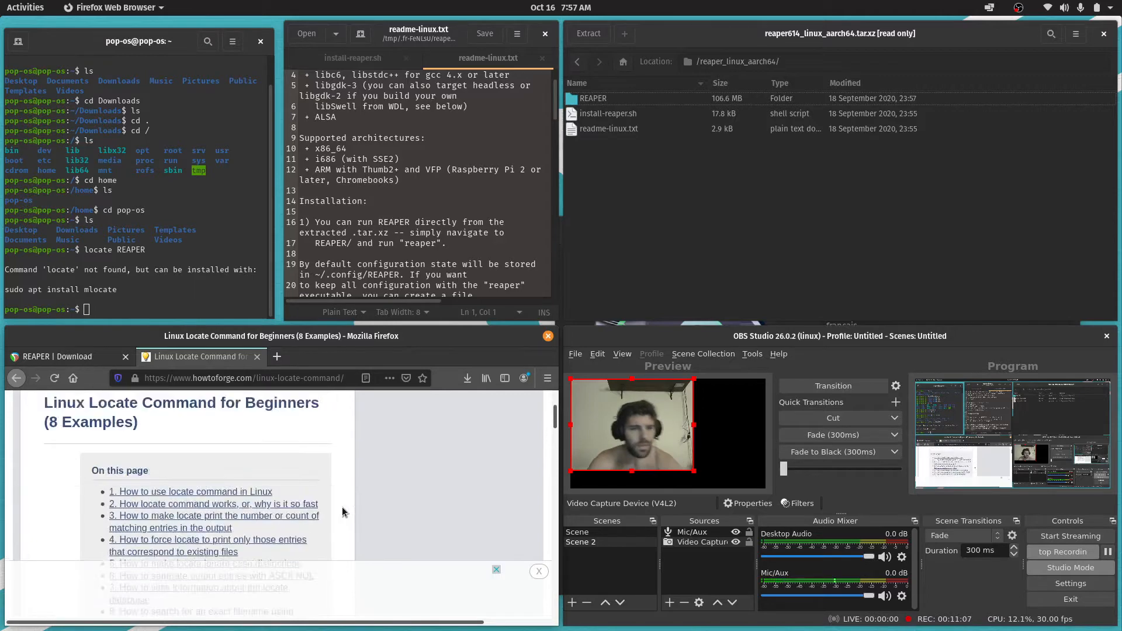
scroll(341, 511, "up", 3)
Maximize the browser window and search the web for "linux find dir"
left_click(268, 379)
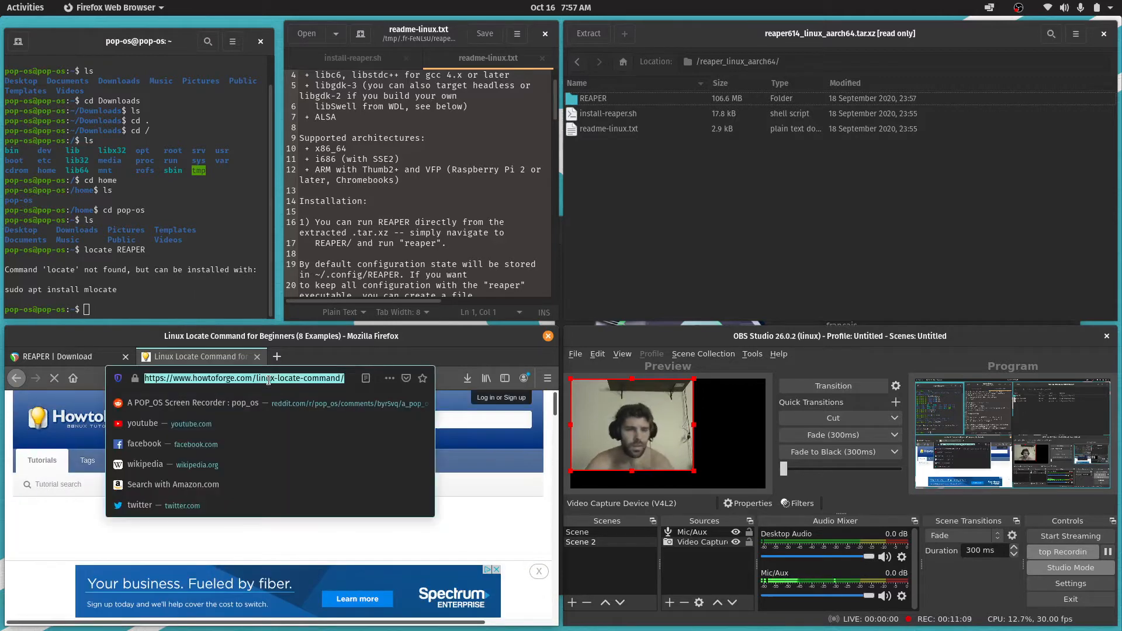
left_click_drag(421, 338, 533, 3)
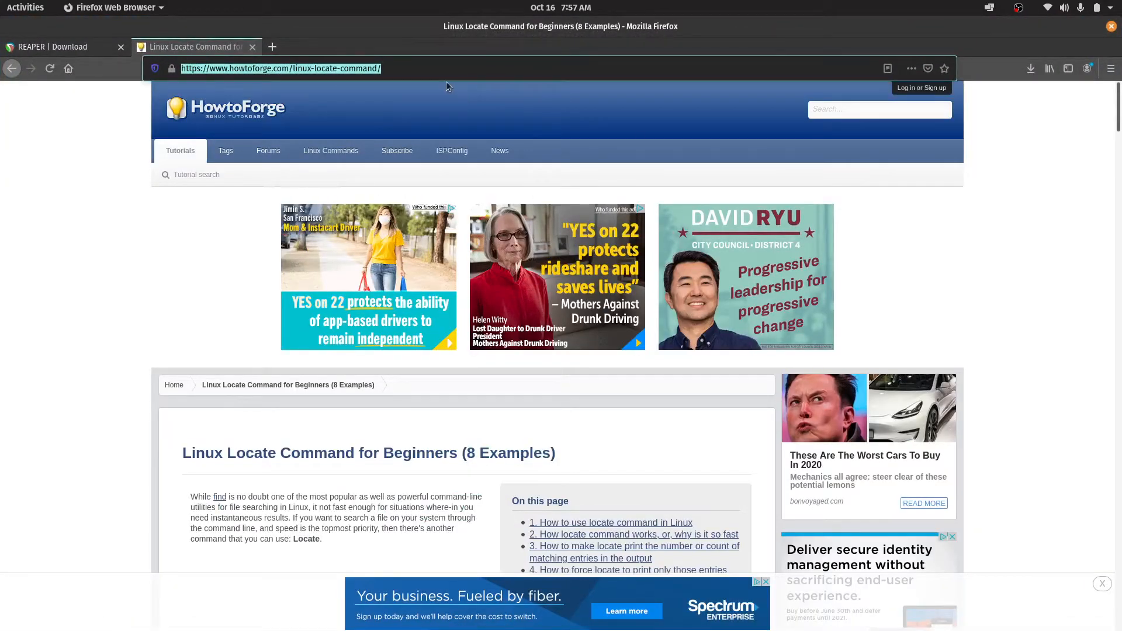
type("l")
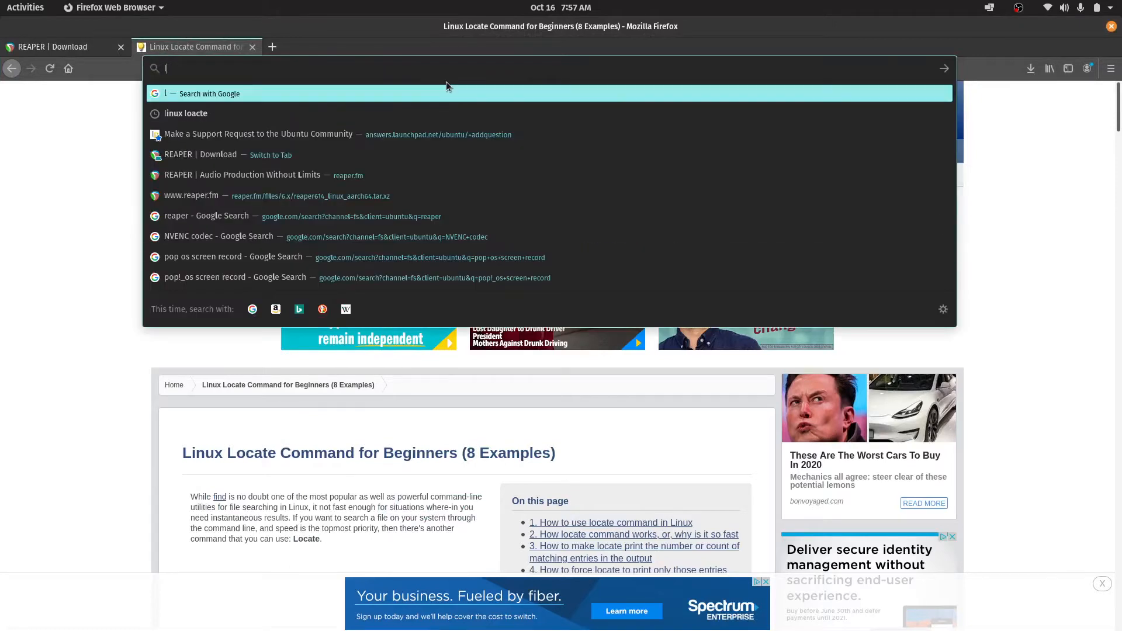
type("inux")
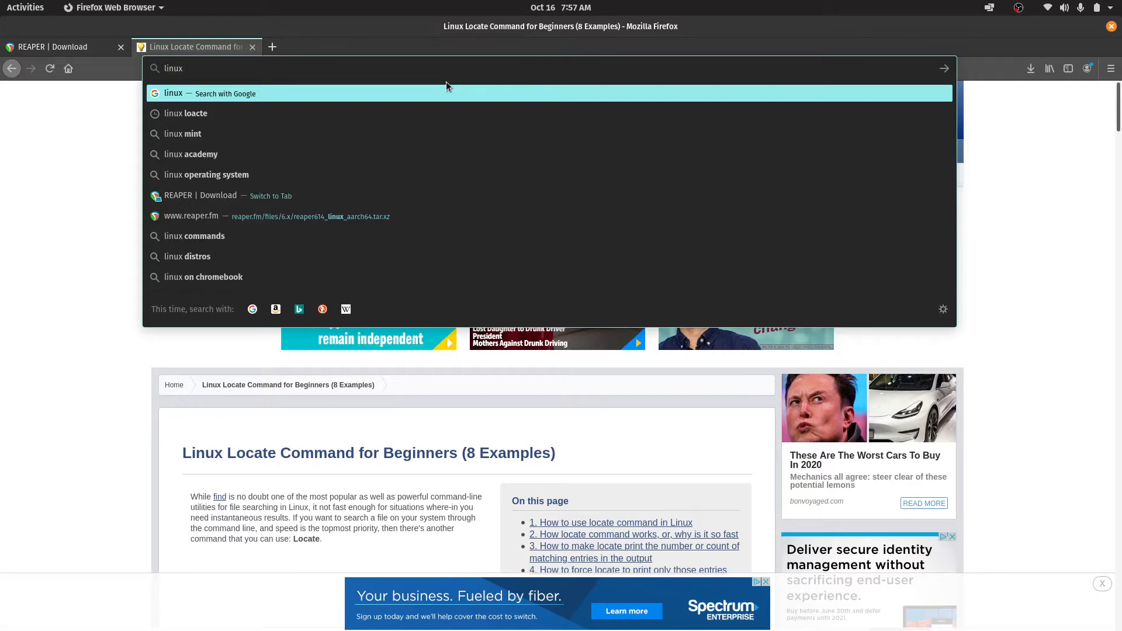
type("find fi")
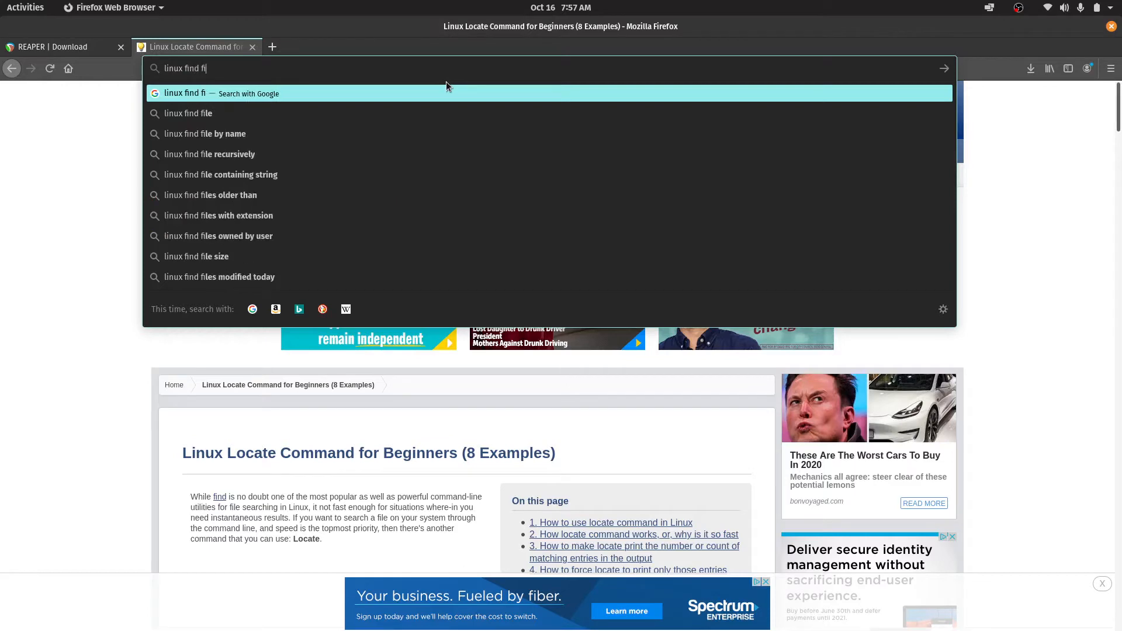
key("BackSpace")
key("BackSpace")
type("dir")
key("Return")
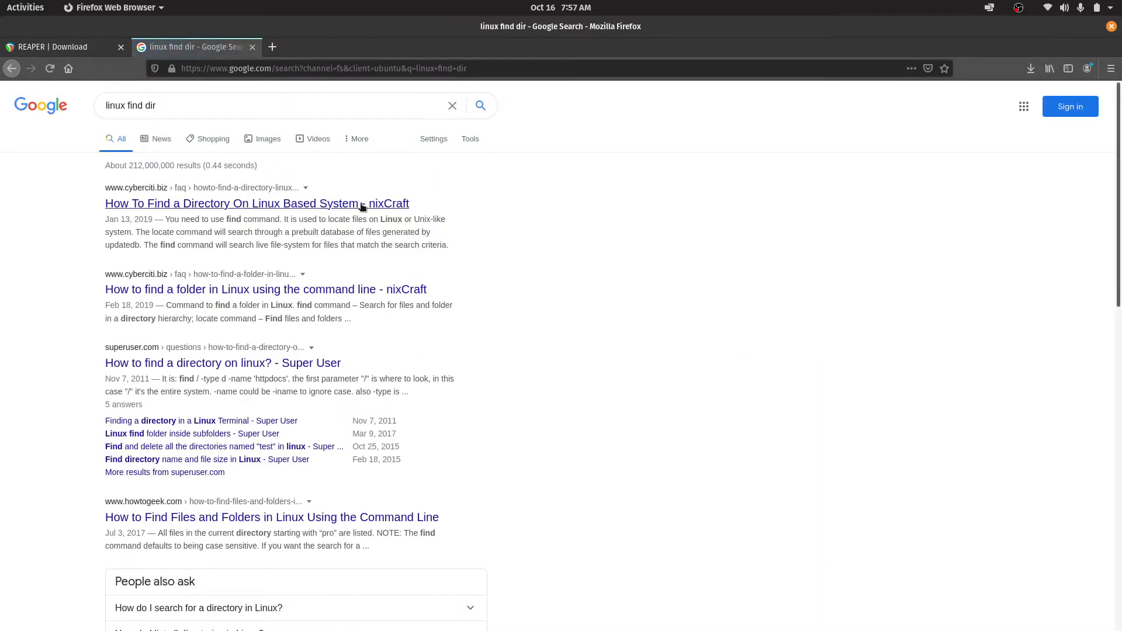
Refine the web search to "linux find dir in terminal" and look through nixCraft's How To Find a Directory On Linux Based System article
left_click(255, 101)
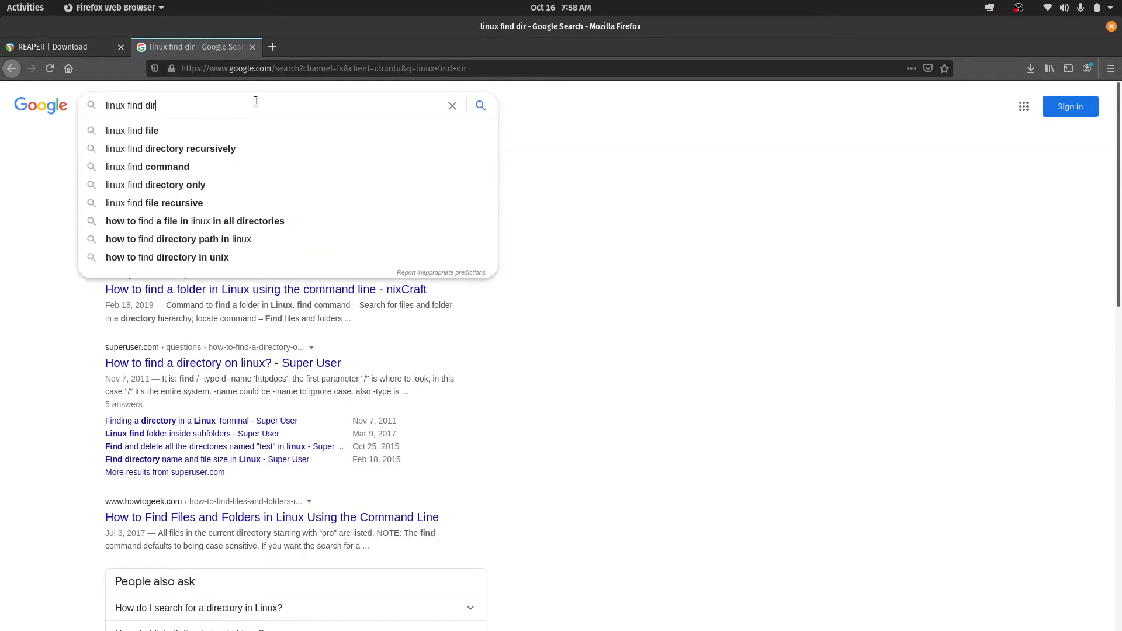
type("in terminal")
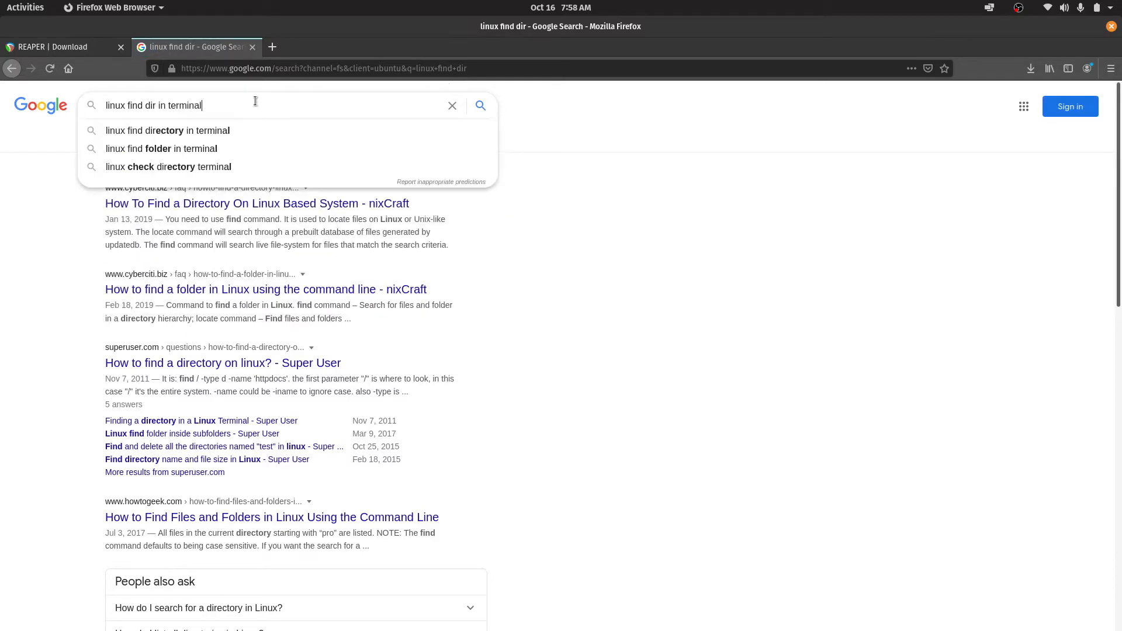
key("Return")
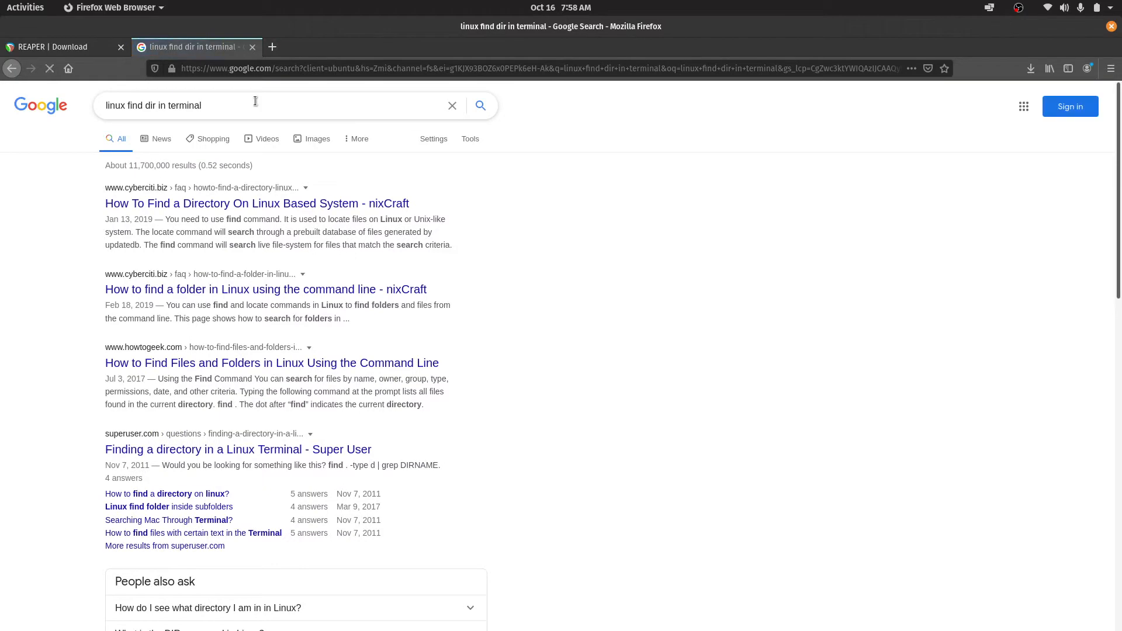
left_click(280, 210)
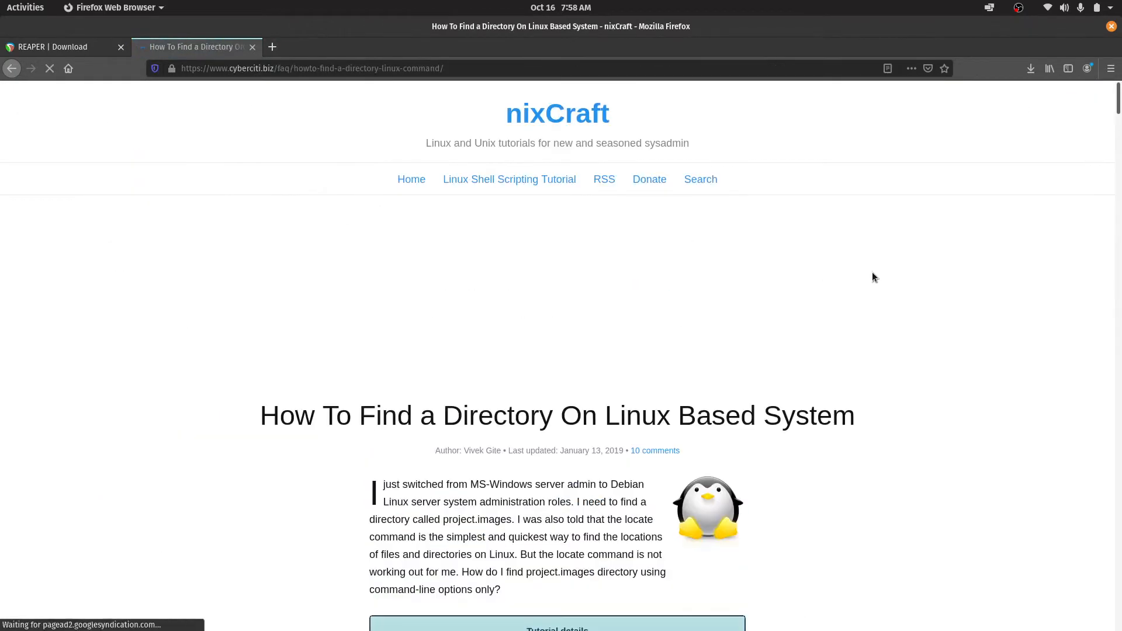
scroll(780, 248, "down", 3)
scroll(771, 263, "down", 5)
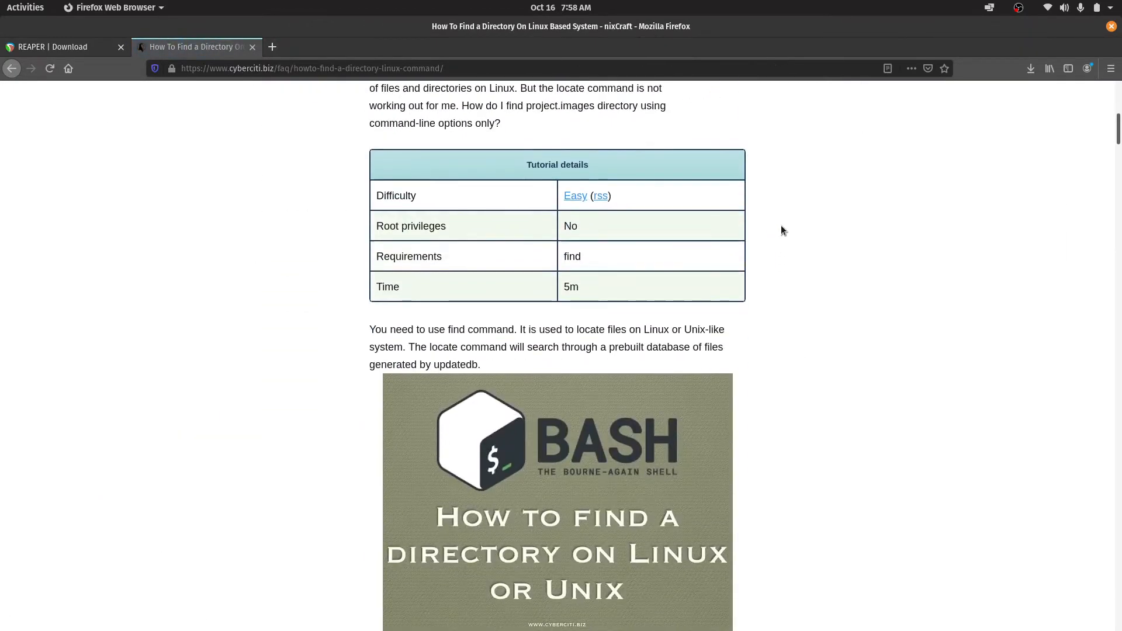
Read through the find command syntax examples for locating a directory in the nixCraft article
scroll(857, 173, "down", 6)
scroll(859, 178, "down", 10)
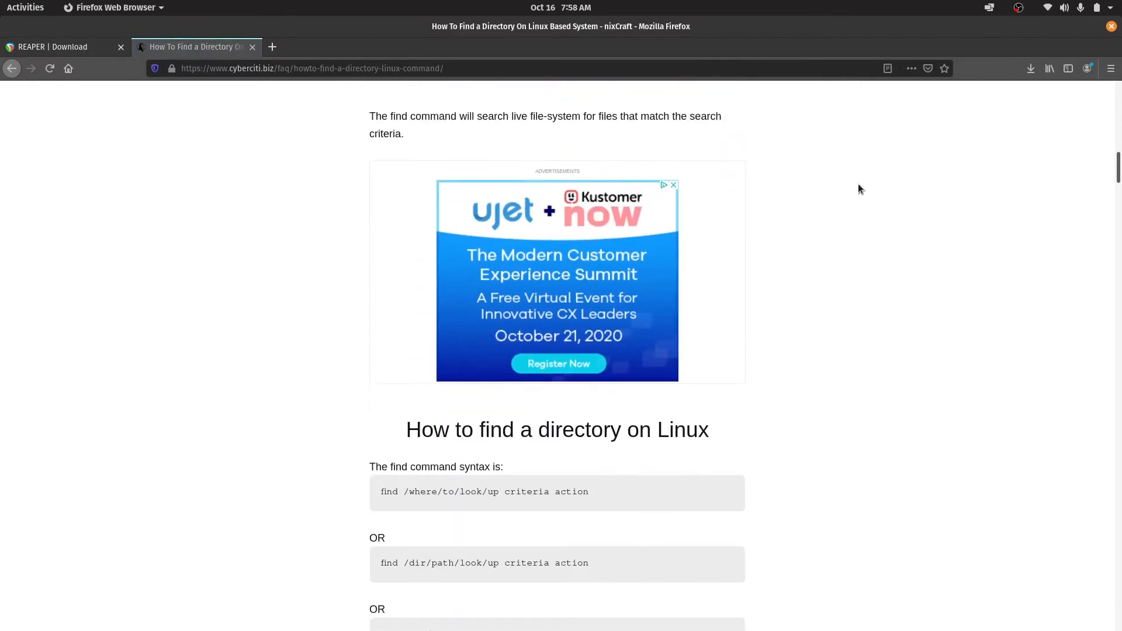
scroll(864, 171, "down", 2)
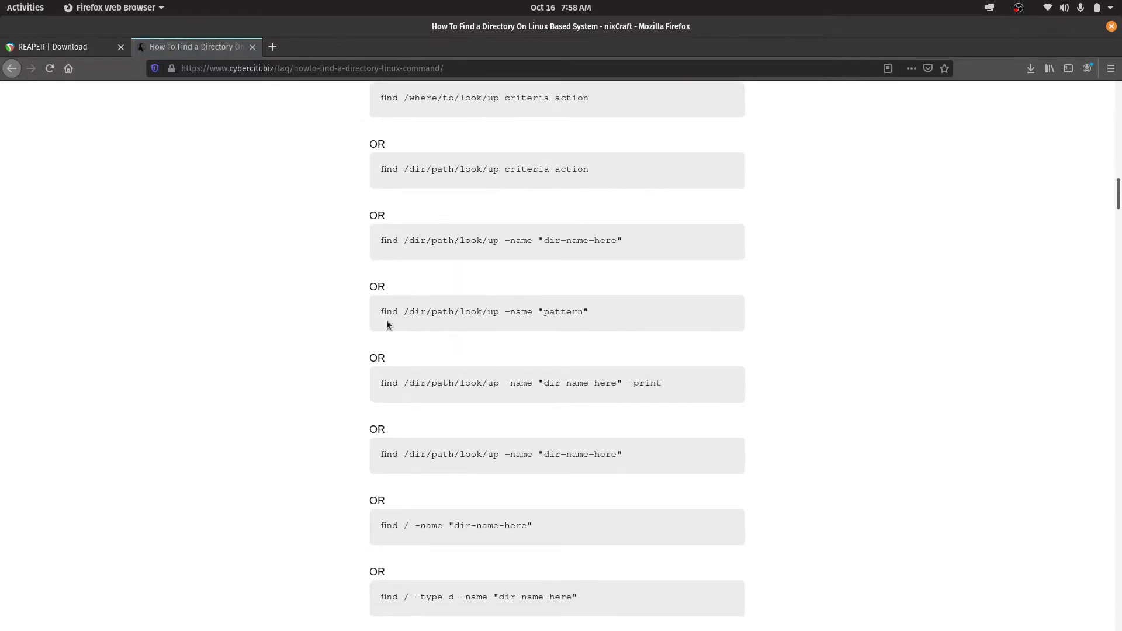
scroll(416, 459, "down", 2)
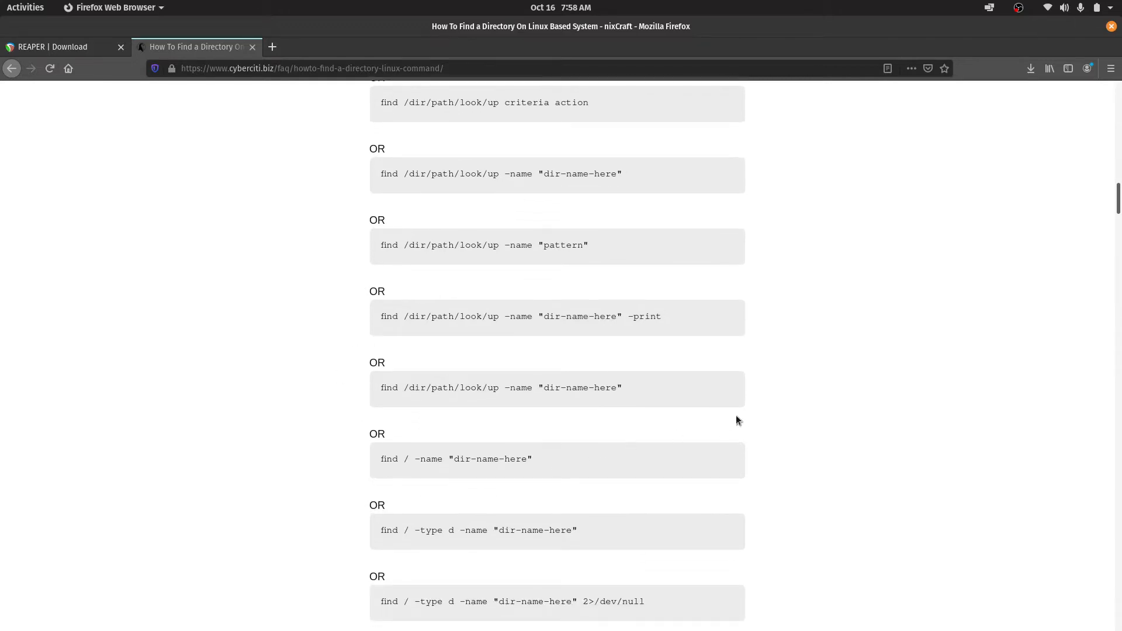
scroll(902, 343, "down", 7)
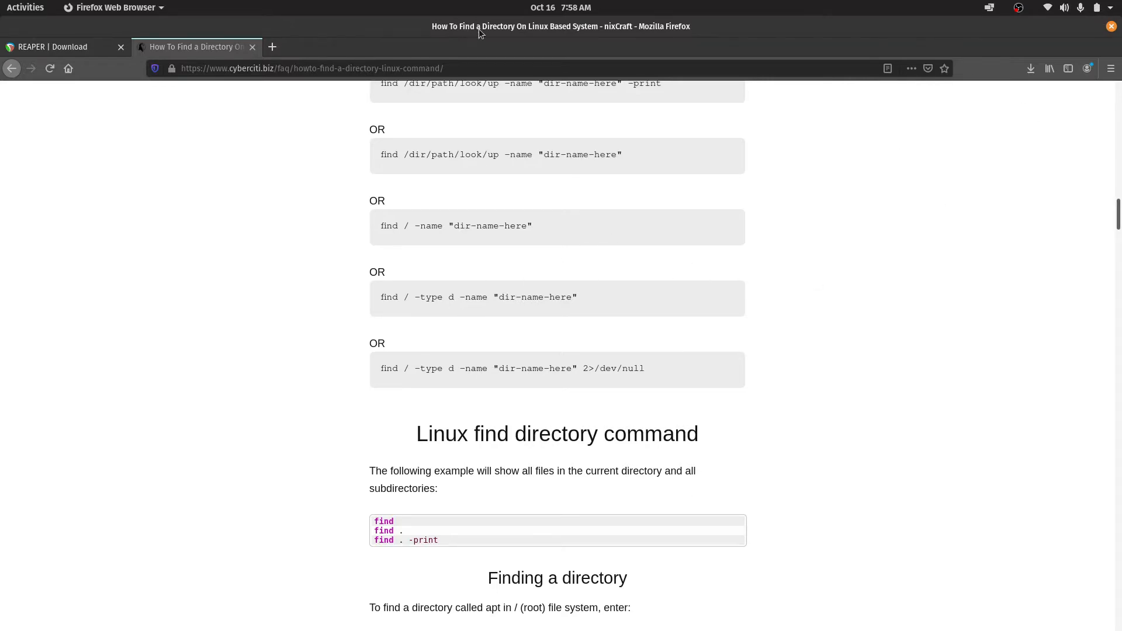
Restore the maximized browser to a smaller window and turn on automatic window tiling
left_click_drag(479, 29, 587, 223)
left_click(988, 7)
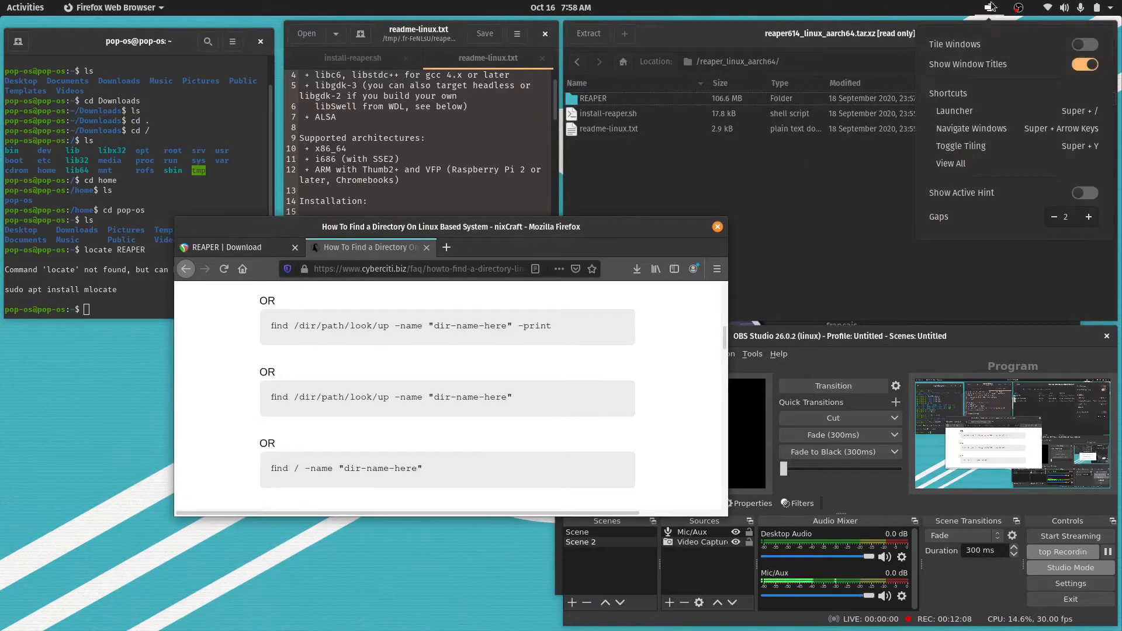
left_click(1092, 46)
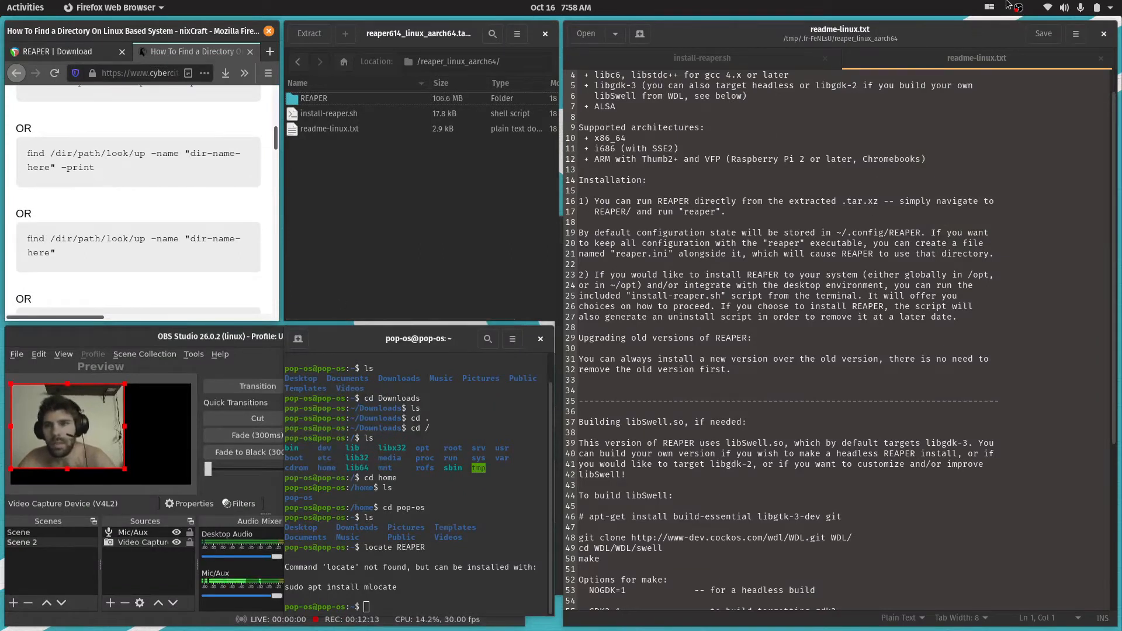
Turn off window tiling and rearrange the browser, terminal and OBS Studio windows by hand
left_click(990, 7)
left_click(1090, 45)
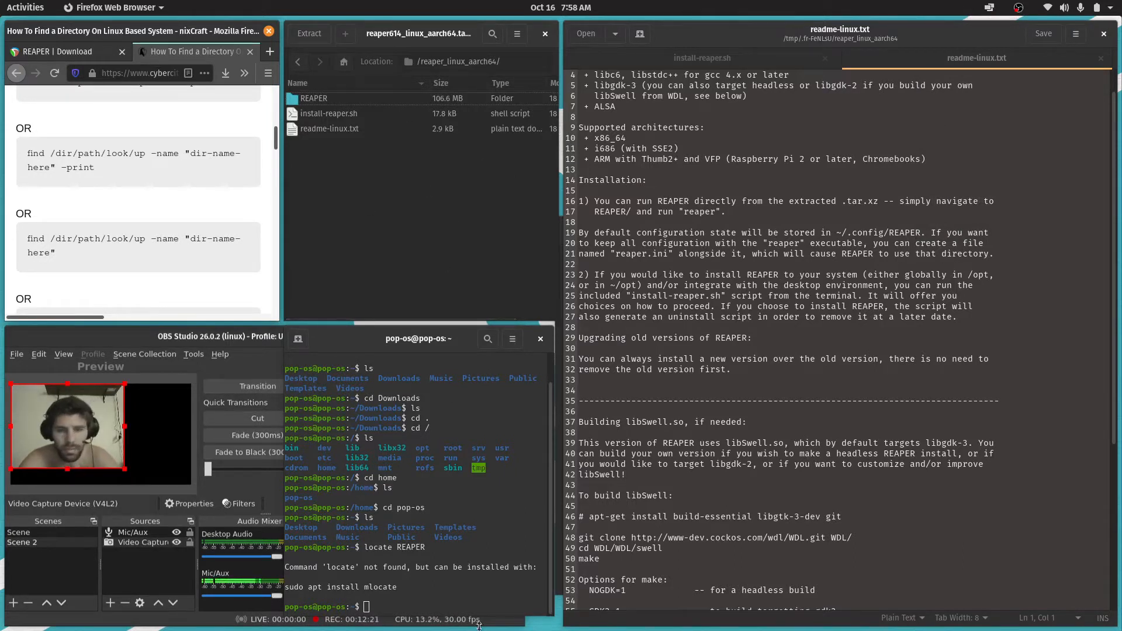
left_click(429, 216)
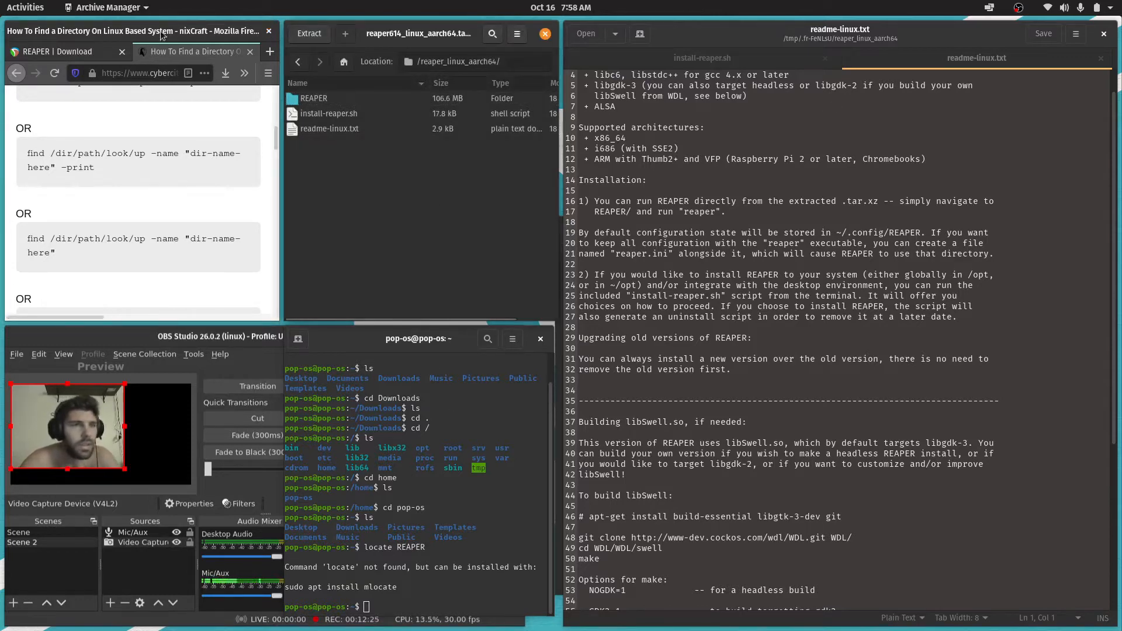
left_click_drag(161, 35, 153, 69)
left_click_drag(451, 361, 401, 355)
left_click_drag(239, 338, 1119, 297)
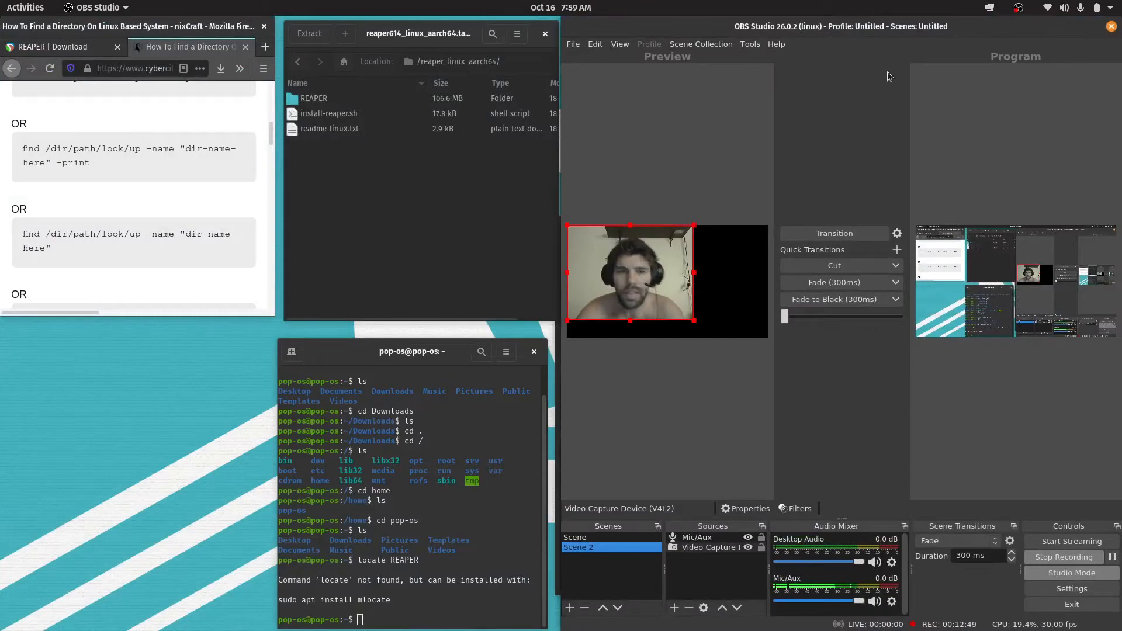
left_click_drag(885, 29, 1098, 197)
left_click_drag(402, 355, 248, 355)
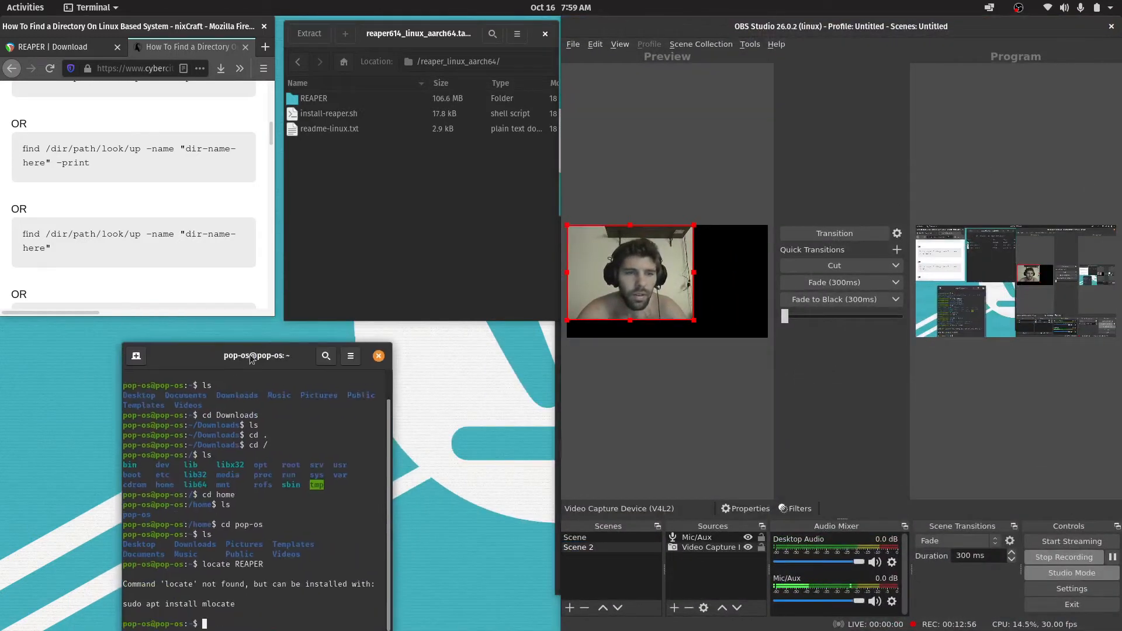
Turn window tiling back on, place the terminal below the browser and narrow the readme-linux.txt window below OBS Studio
left_click(989, 7)
left_click(1084, 44)
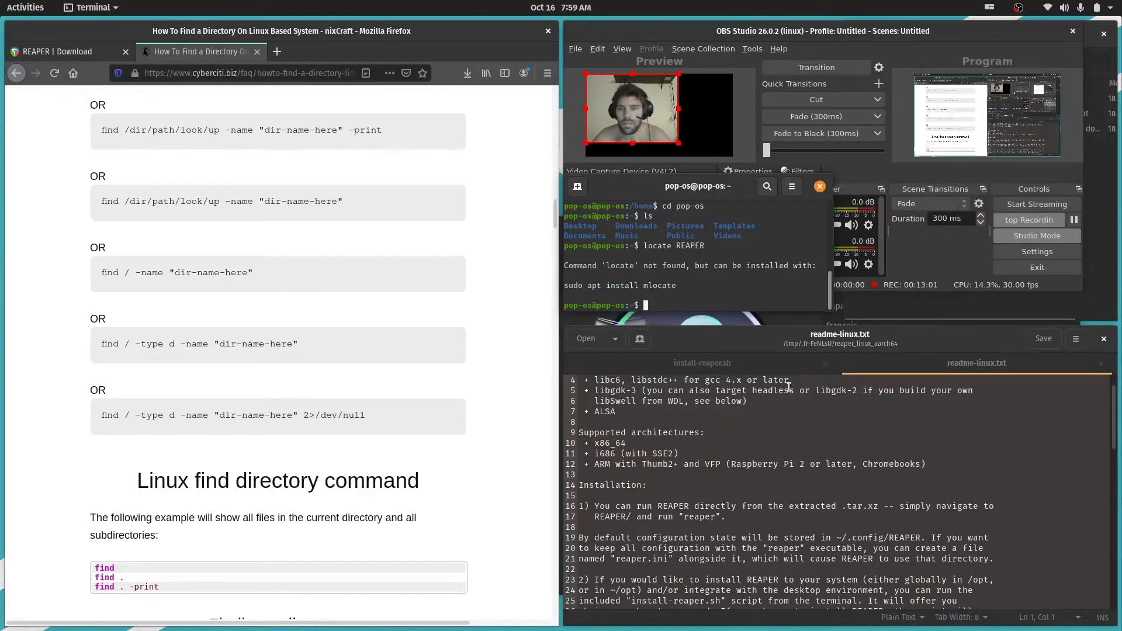
left_click_drag(694, 194, 152, 386)
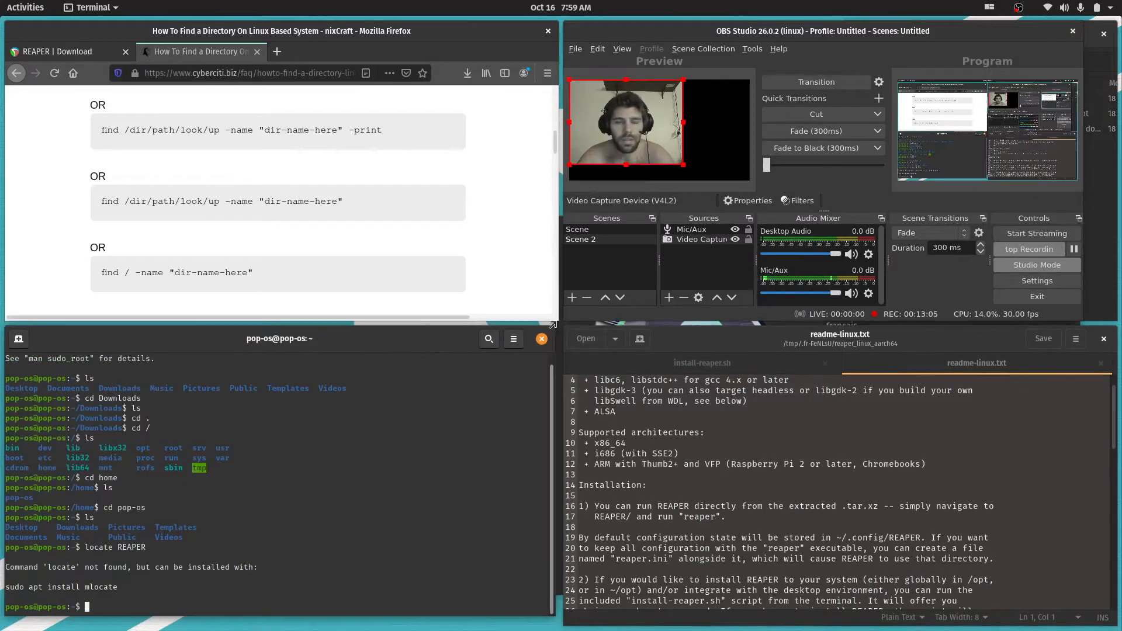
left_click_drag(882, 350, 680, 400)
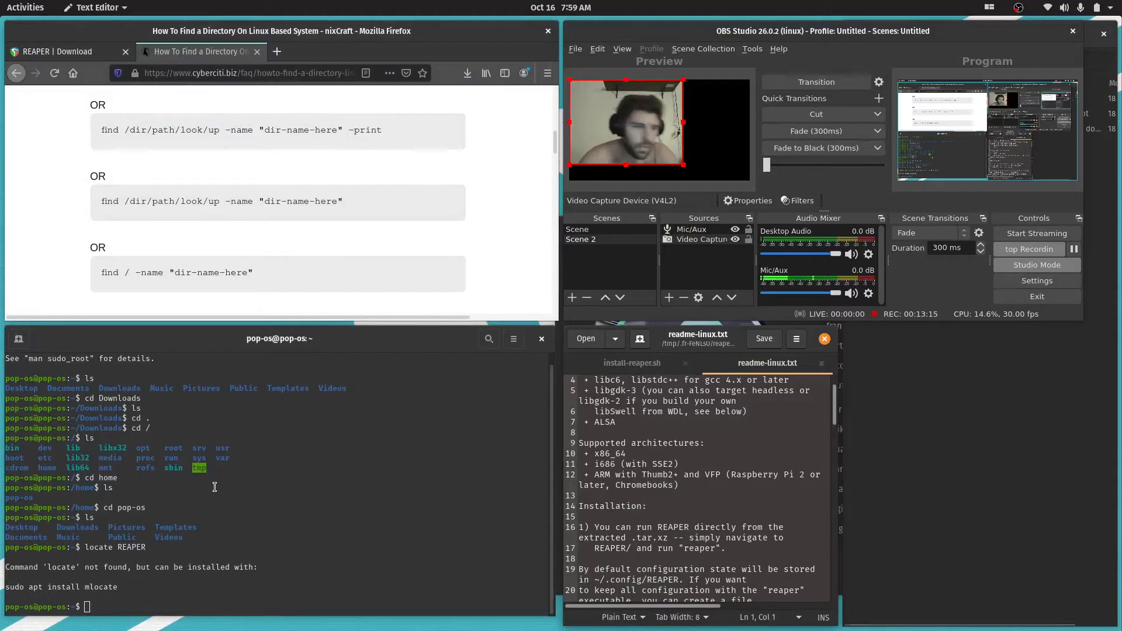
Search for the directory in the terminal with find REAPER, first from the home folder and again from the root directory
left_click(132, 596)
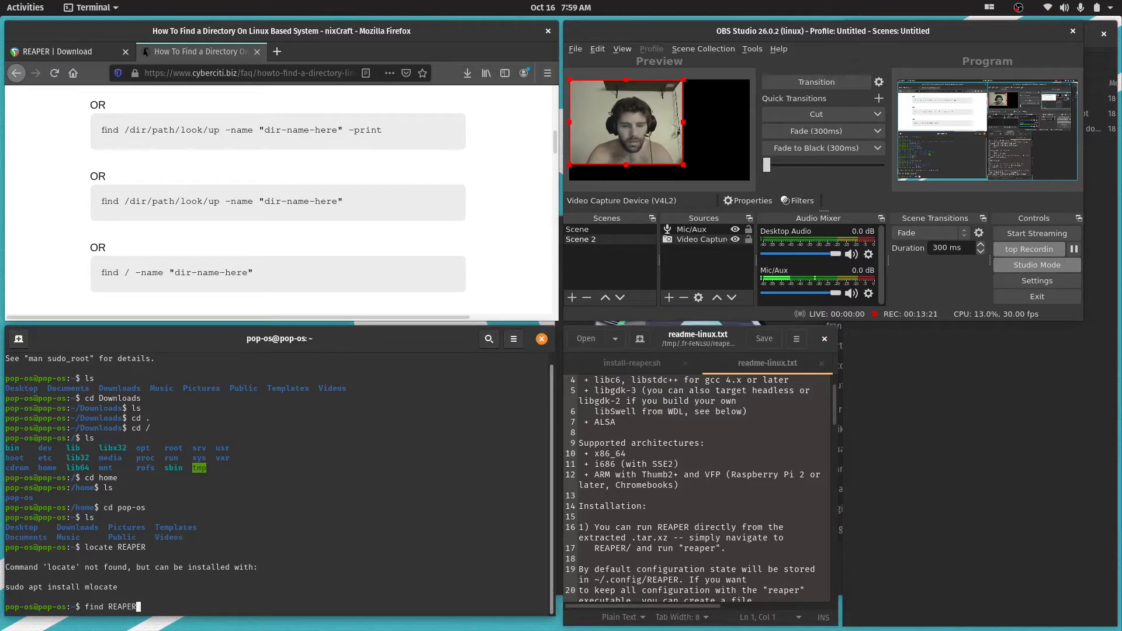
key("Return")
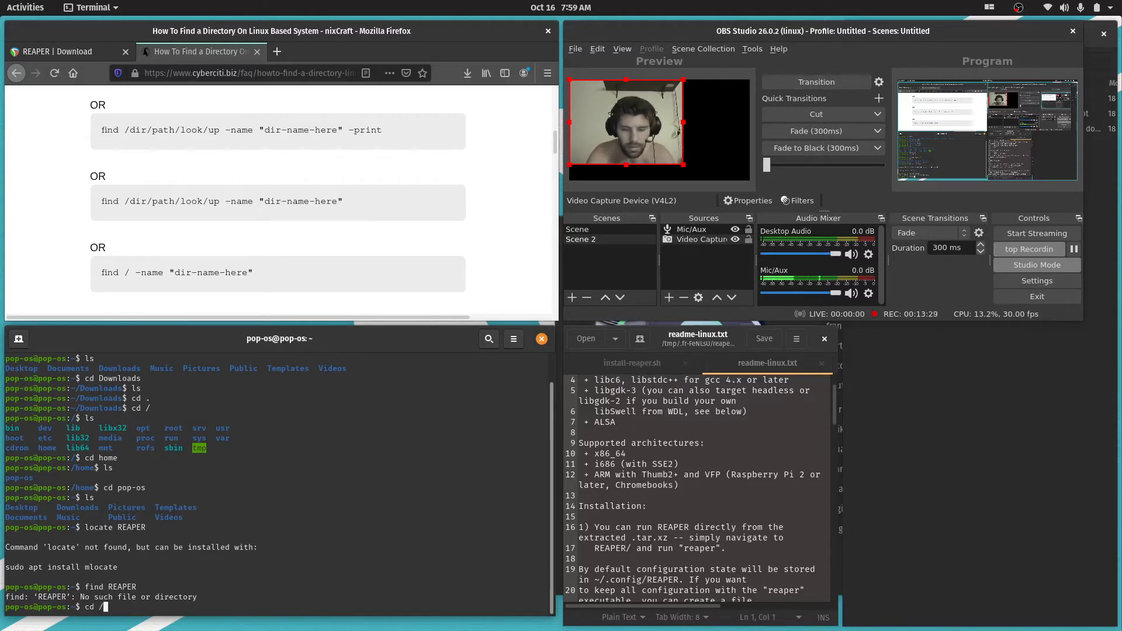
type("cd /")
key("Return")
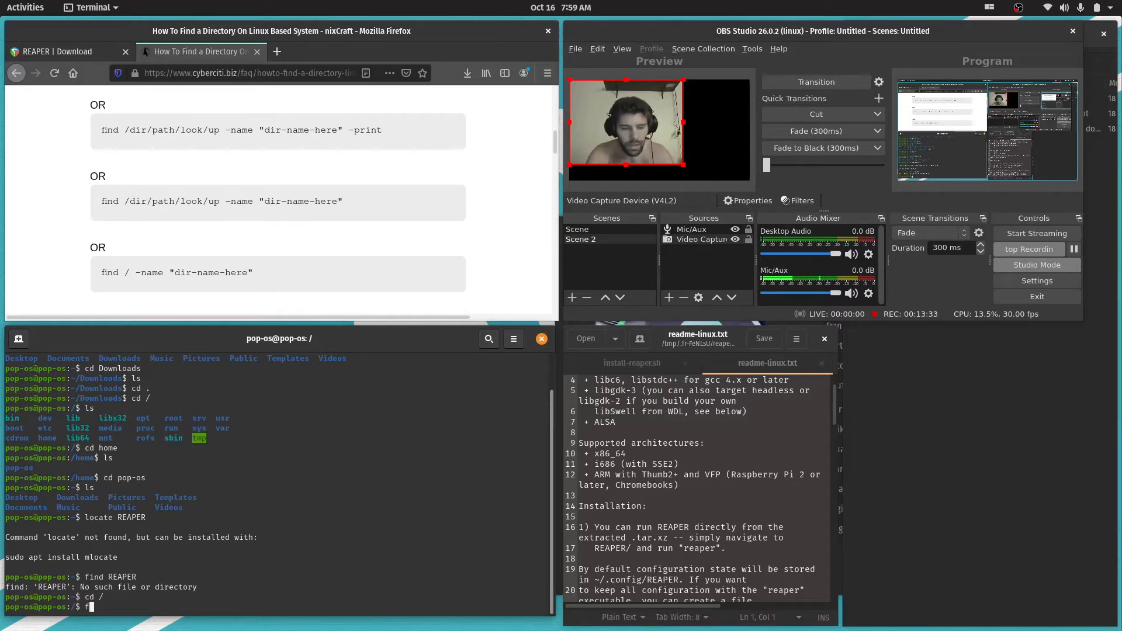
type("ind REAPE")
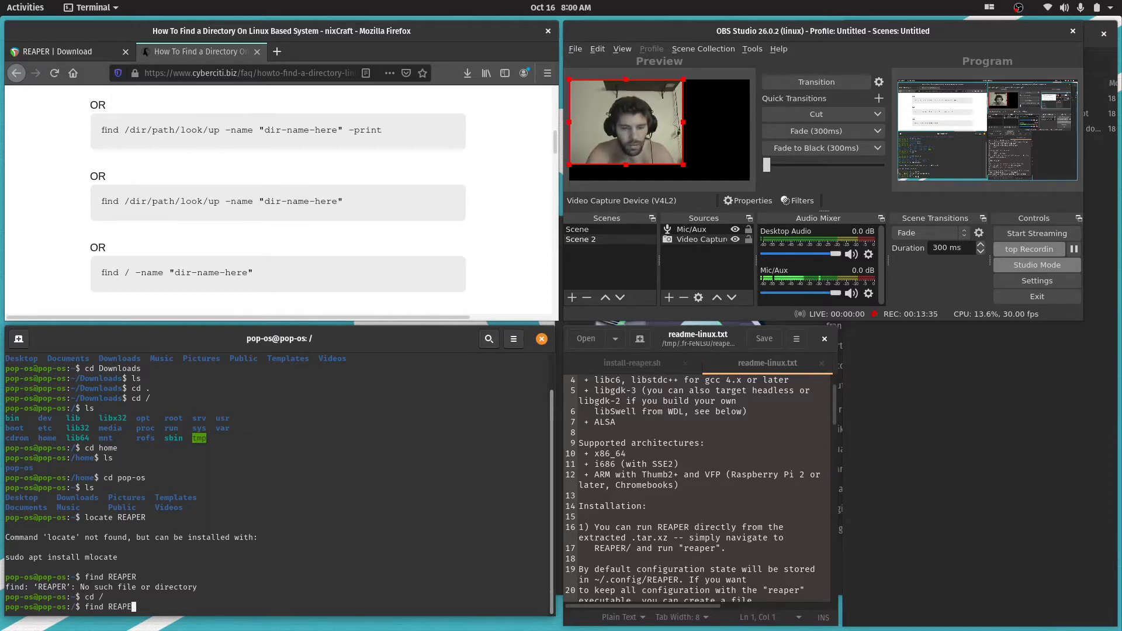
type("R")
key("Return")
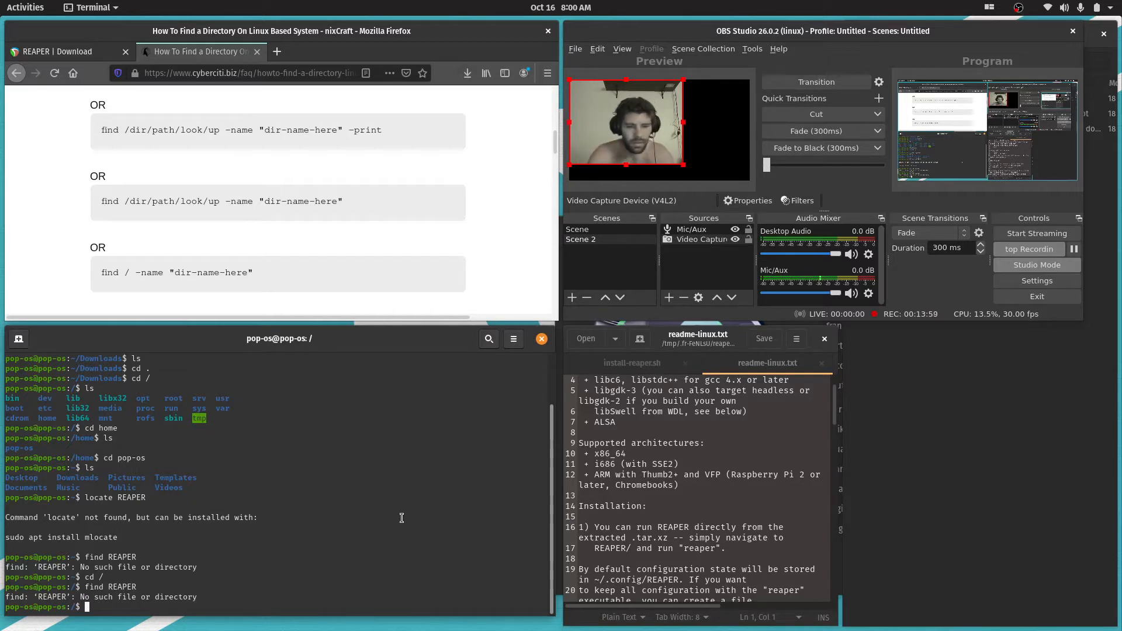
Change to the tmp directory in the terminal, list its contents and look through the output
type("cd tmp")
key("Return")
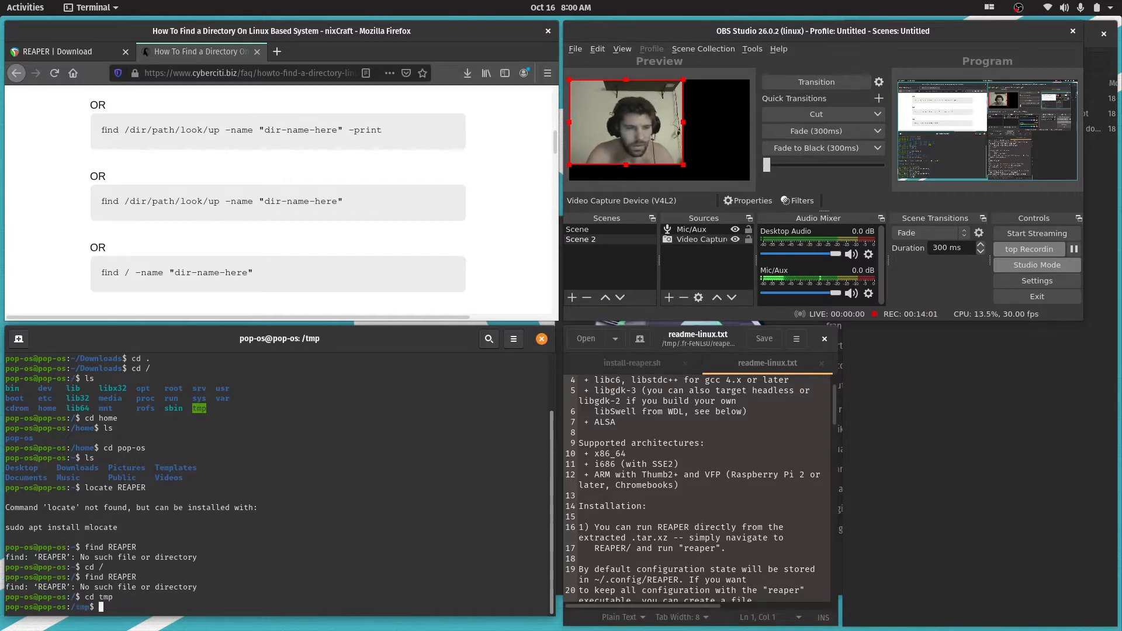
type("ls")
key("Return")
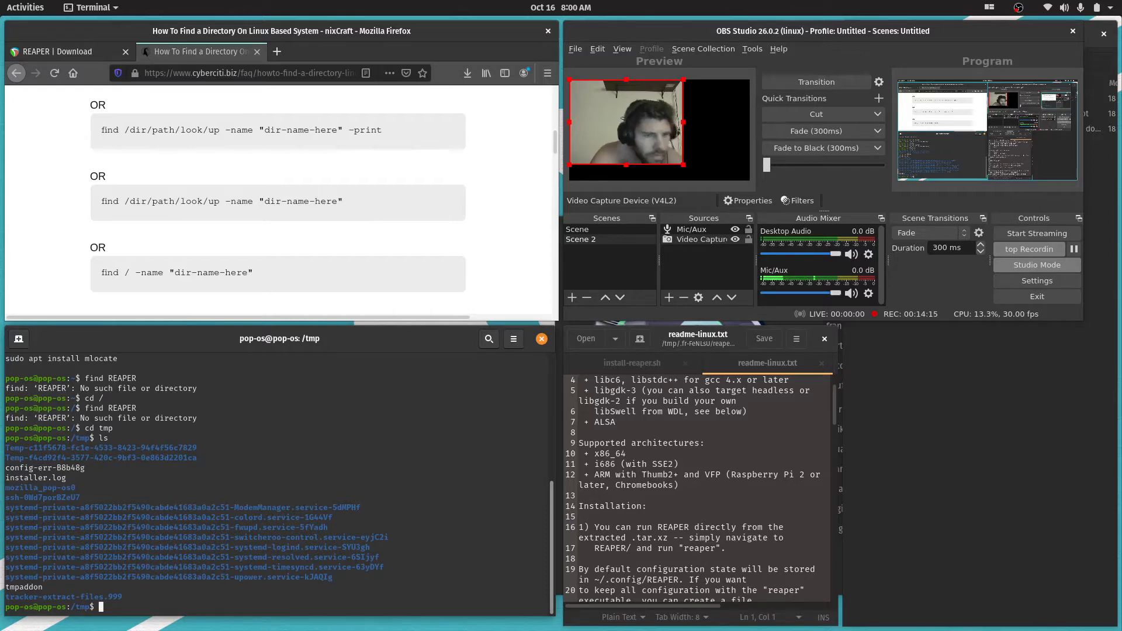
scroll(265, 519, "up", 4)
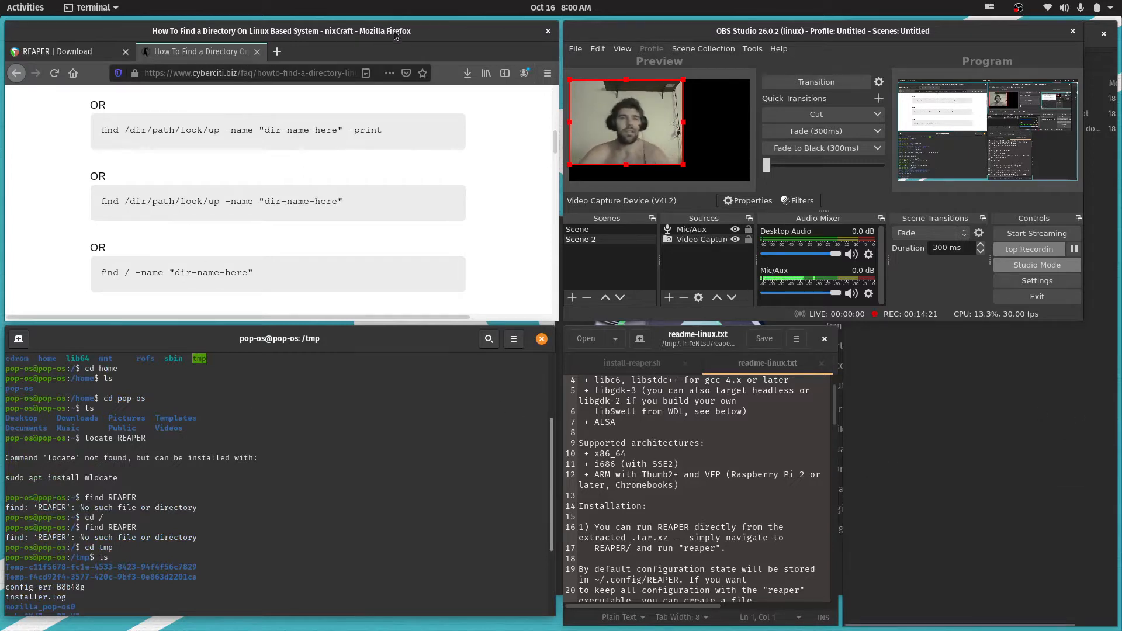
left_click(857, 39)
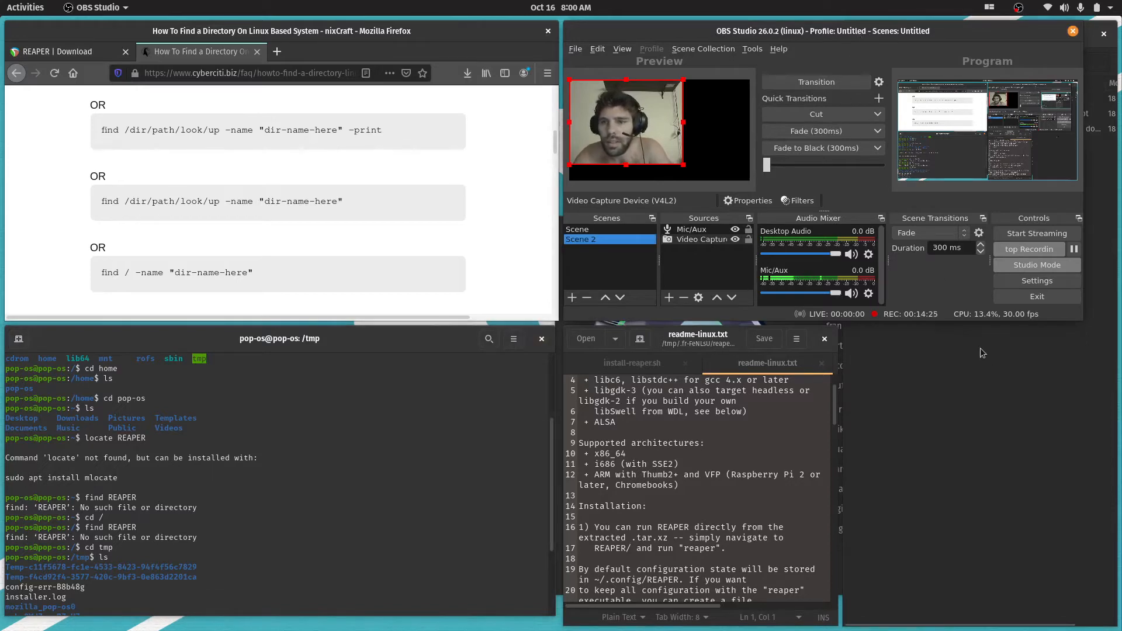
left_click_drag(819, 30, 564, 7)
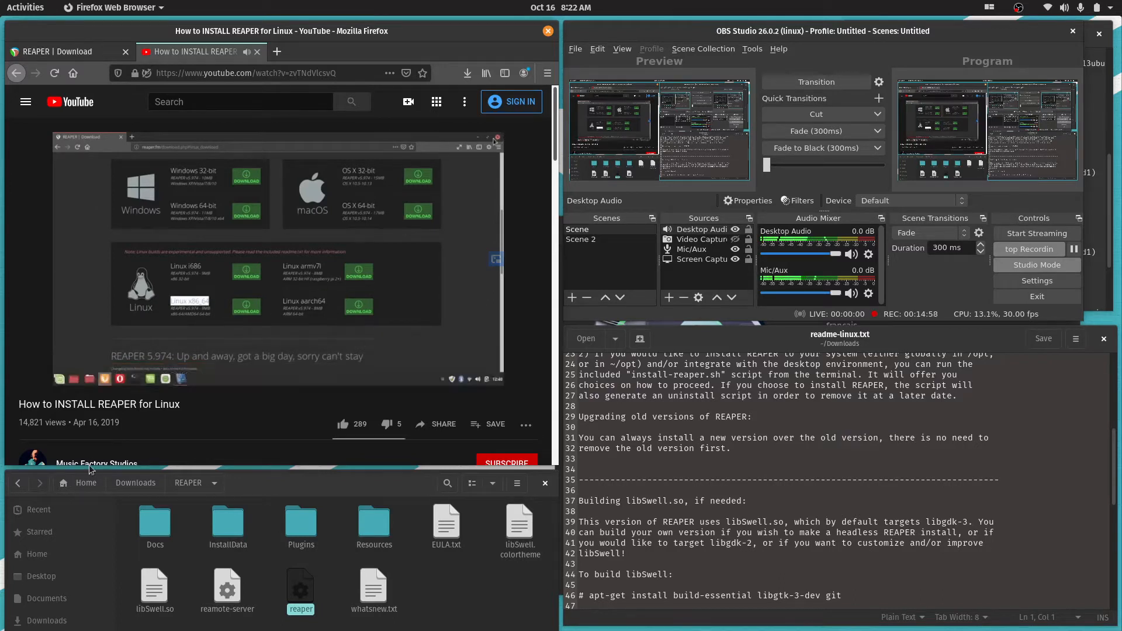
Pause the YouTube install video, return to the REAPER download page and save the Linux x86_64 archive to disk
left_click(73, 375)
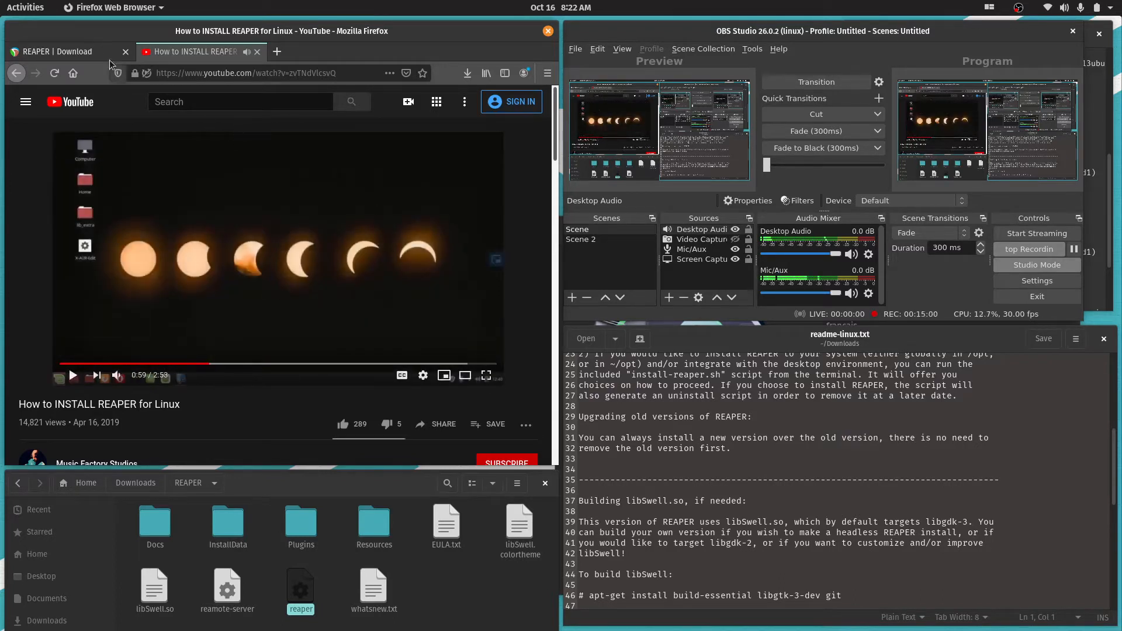
left_click(59, 51)
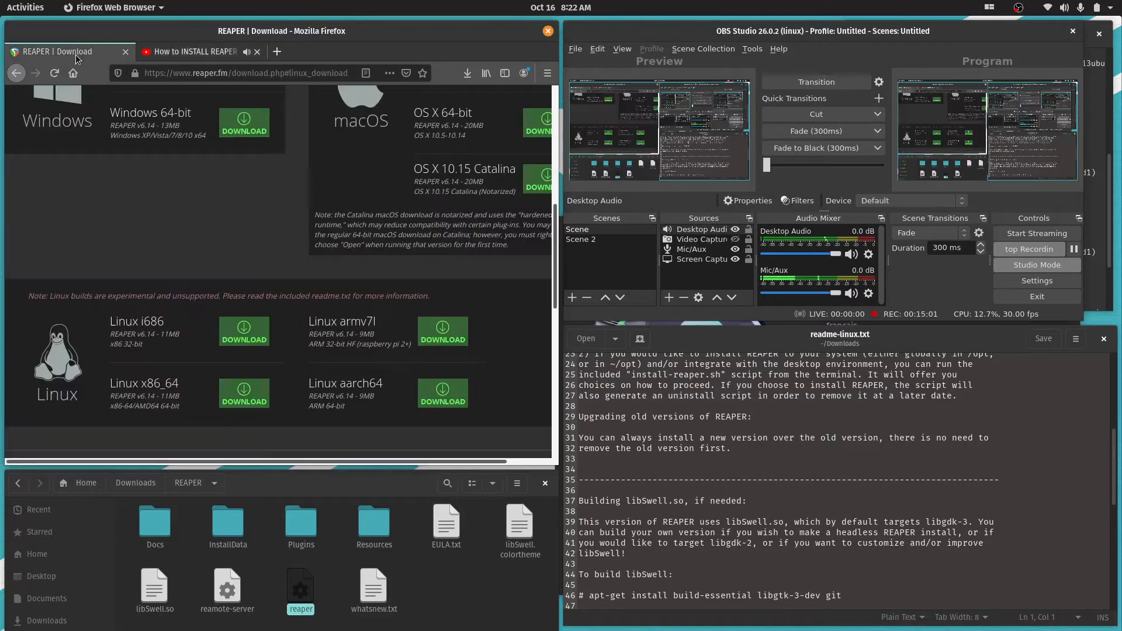
left_click(245, 392)
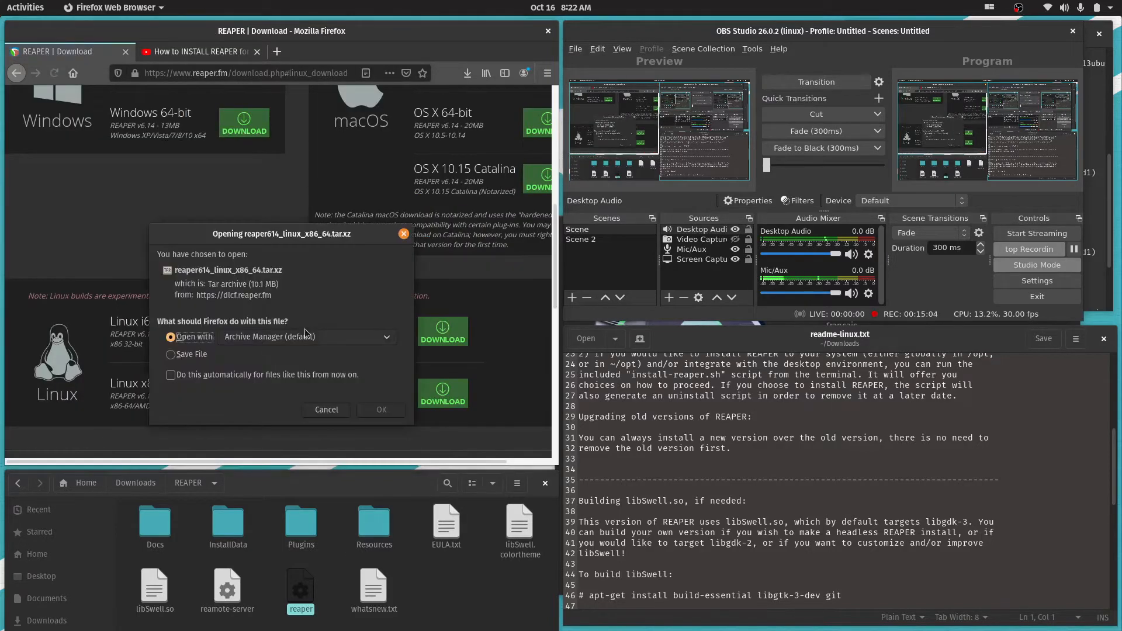
left_click(170, 354)
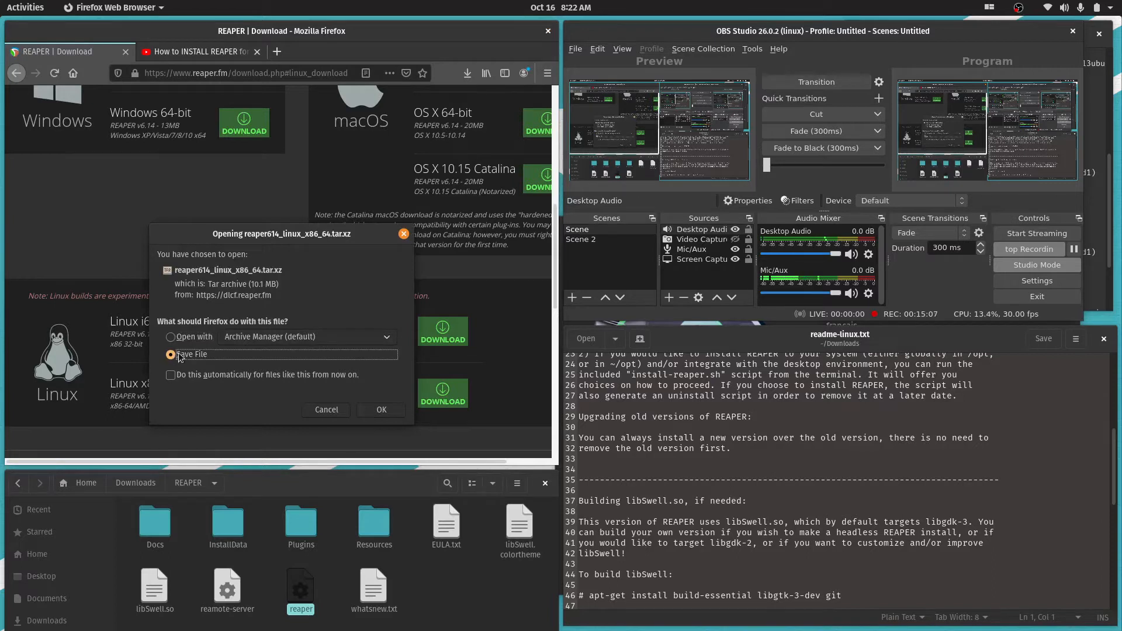
left_click(388, 414)
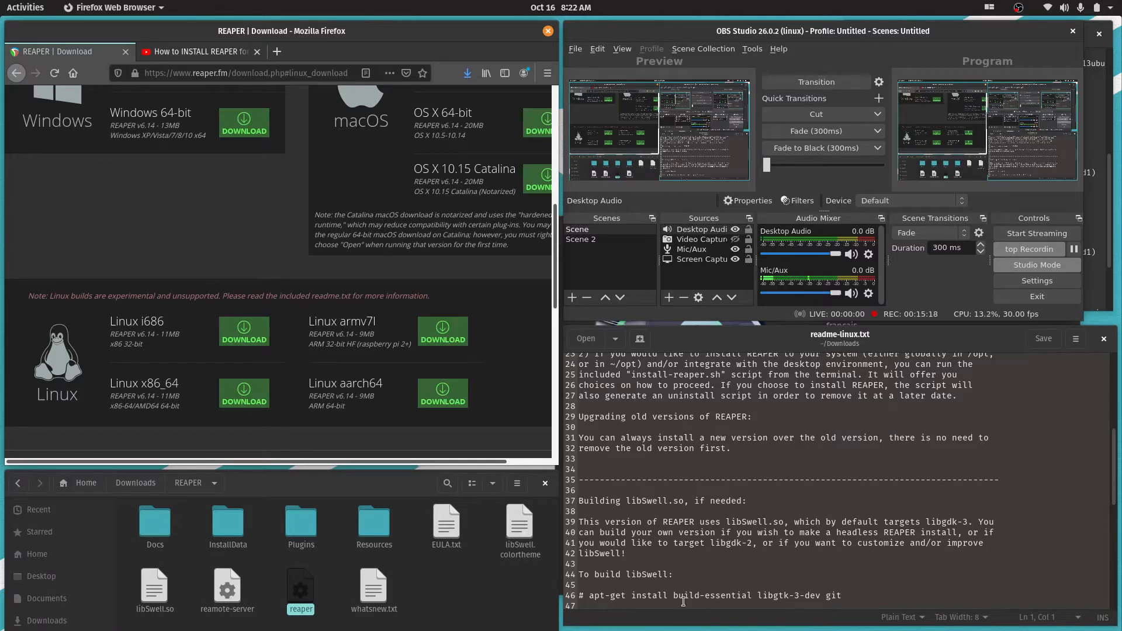
Open the full list of Firefox downloads, widen its window and move the REAPER download page window above OBS Studio
left_click(467, 74)
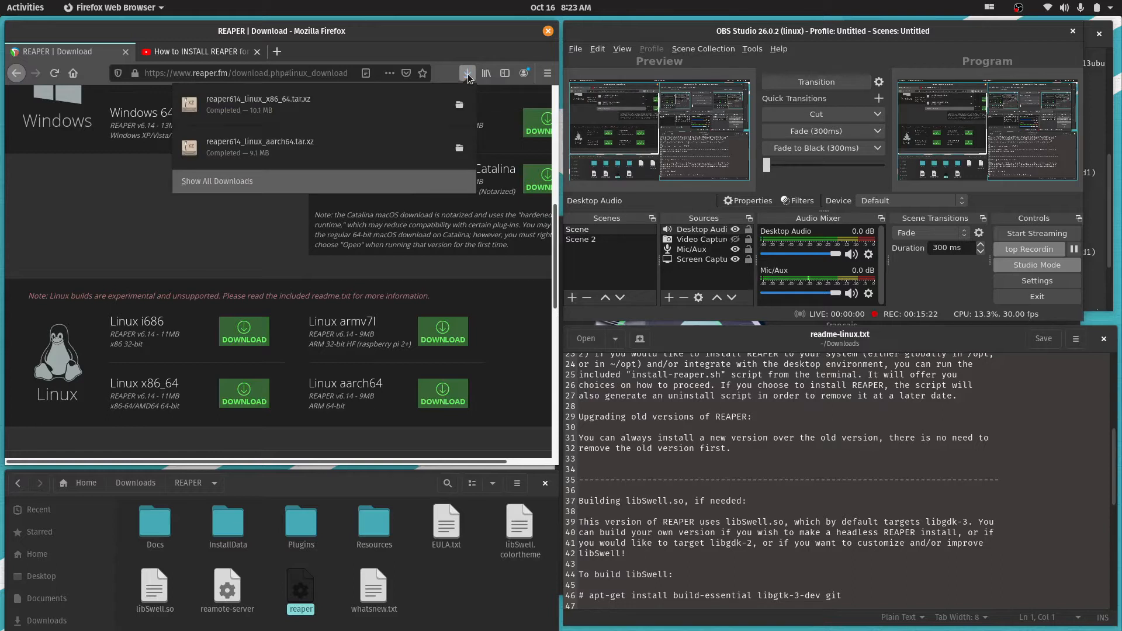
left_click(232, 181)
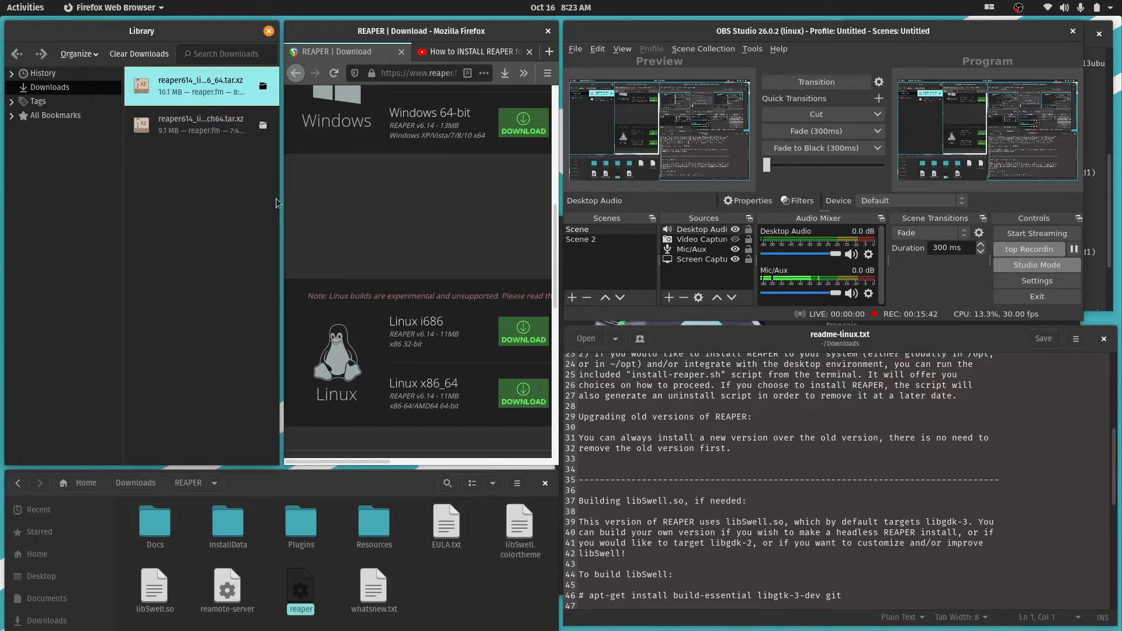
left_click_drag(278, 203, 537, 195)
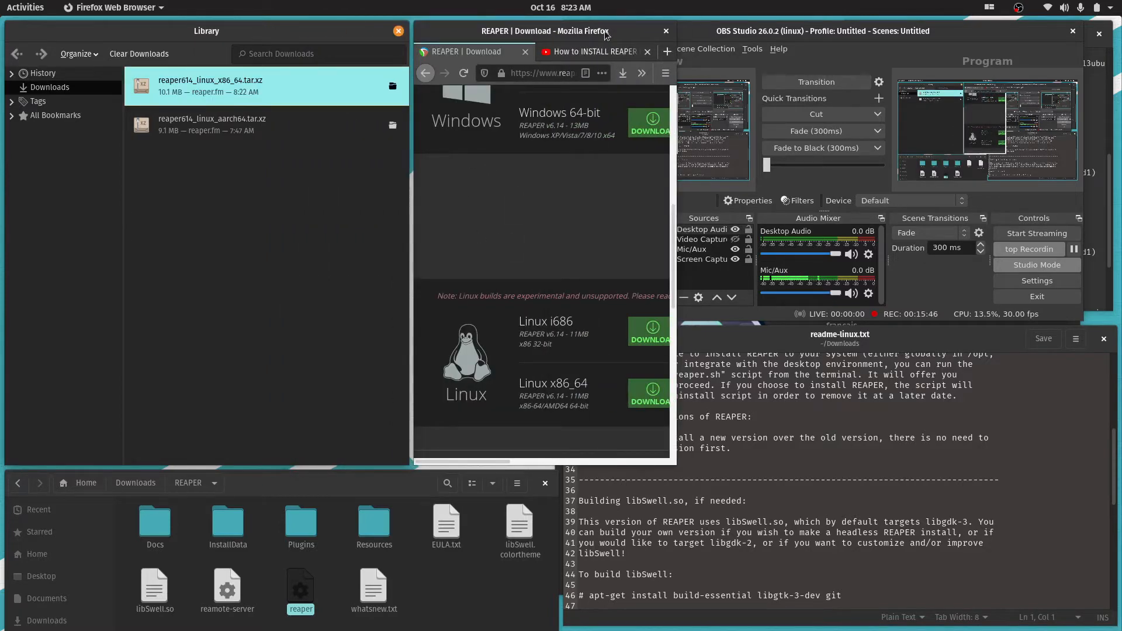
left_click_drag(605, 34, 835, 197)
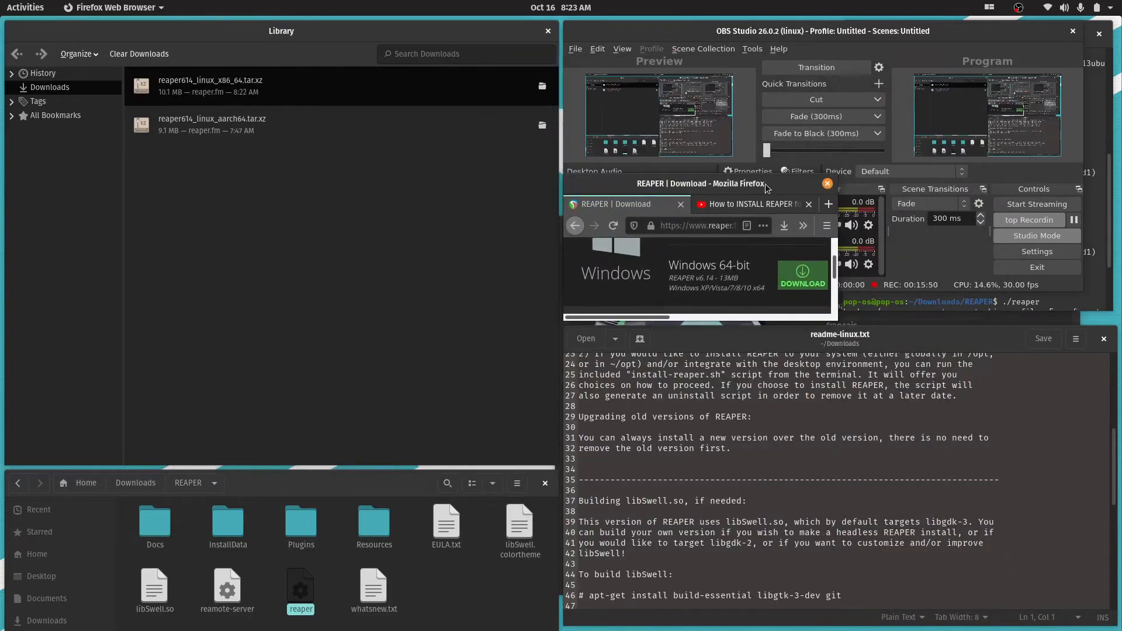
left_click_drag(766, 187, 760, 36)
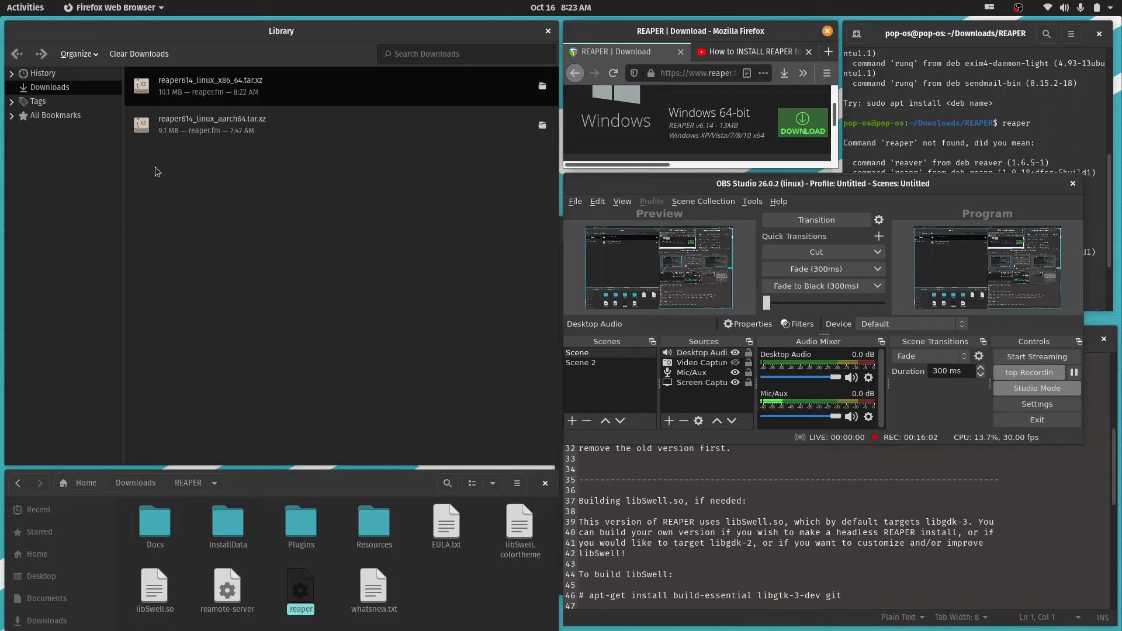
Open the downloaded reaper614_linux_x86_64.tar.xz archive and go into its reaper_linux_x86_64 folder
double_click(213, 88)
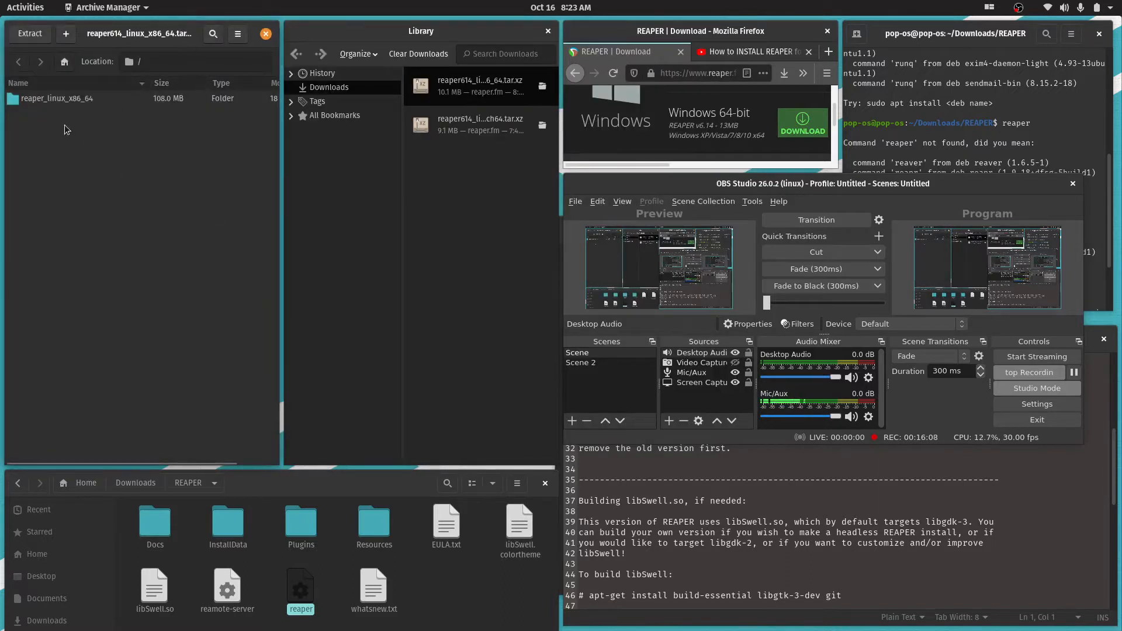
double_click(65, 97)
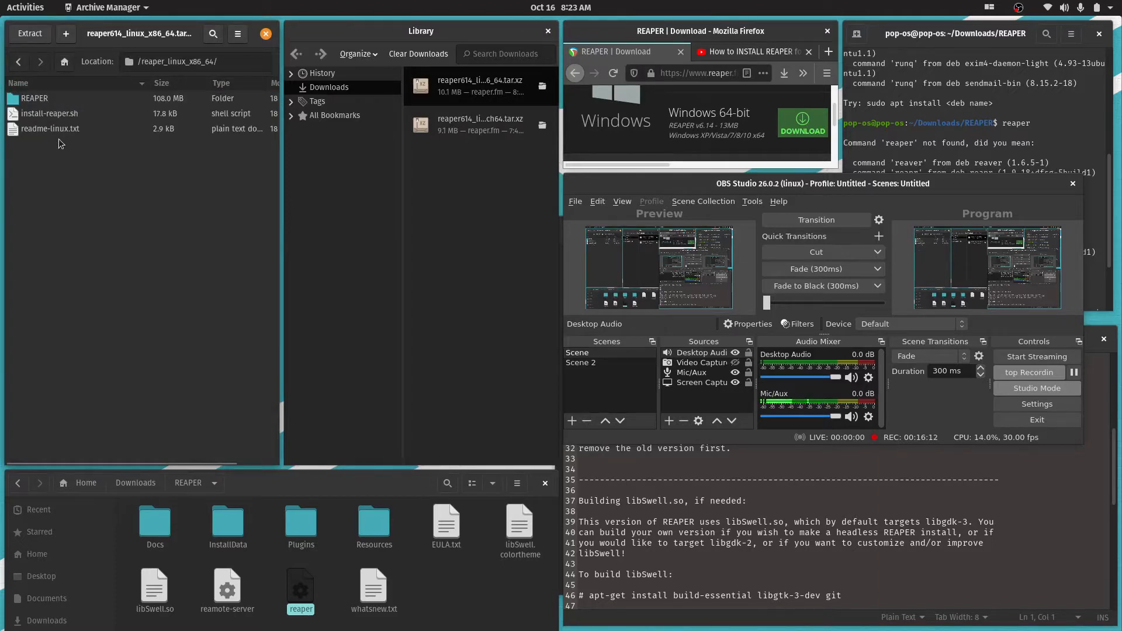
Open readme-linux.txt from the archive, look through its installation instructions and close the text editor
double_click(61, 132)
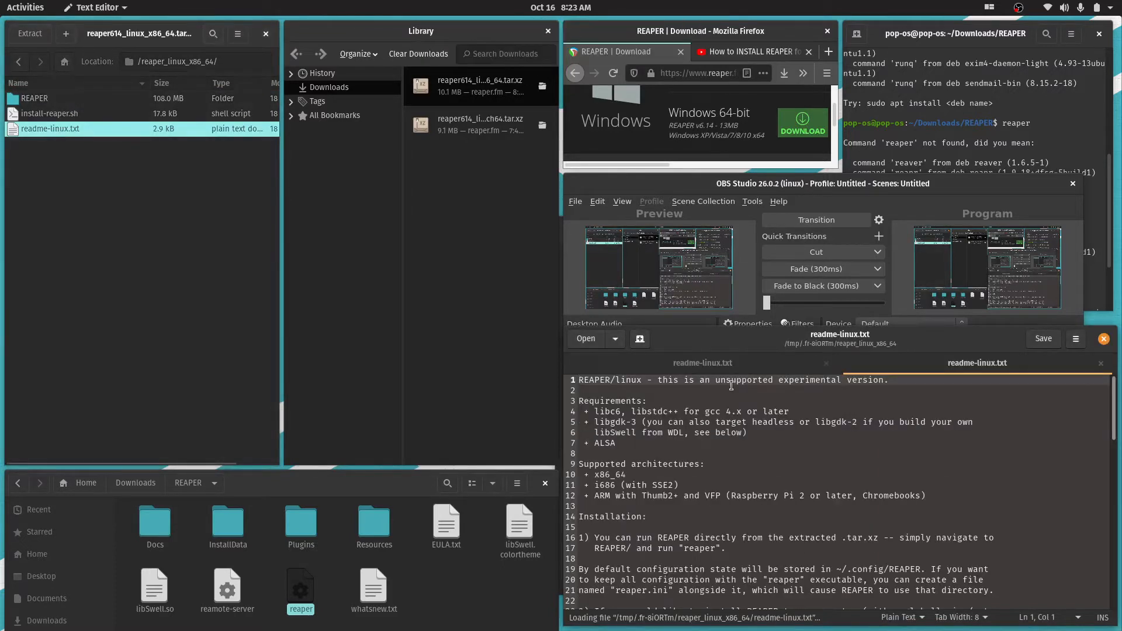
scroll(830, 491, "down", 1)
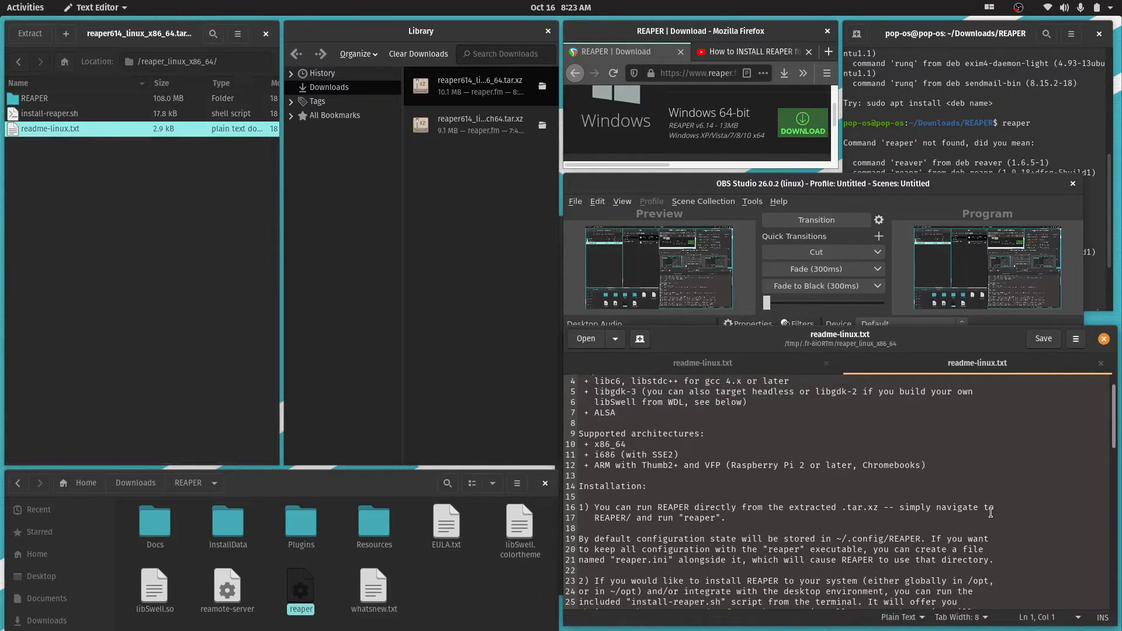
scroll(990, 512, "down", 5)
scroll(990, 512, "up", 6)
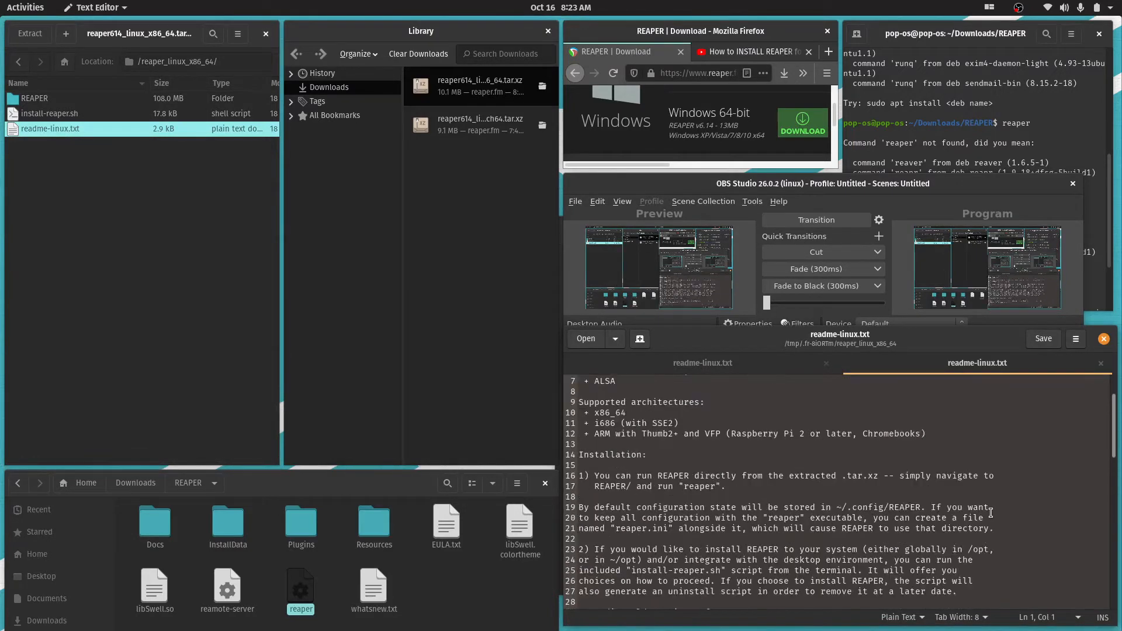
left_click(1103, 339)
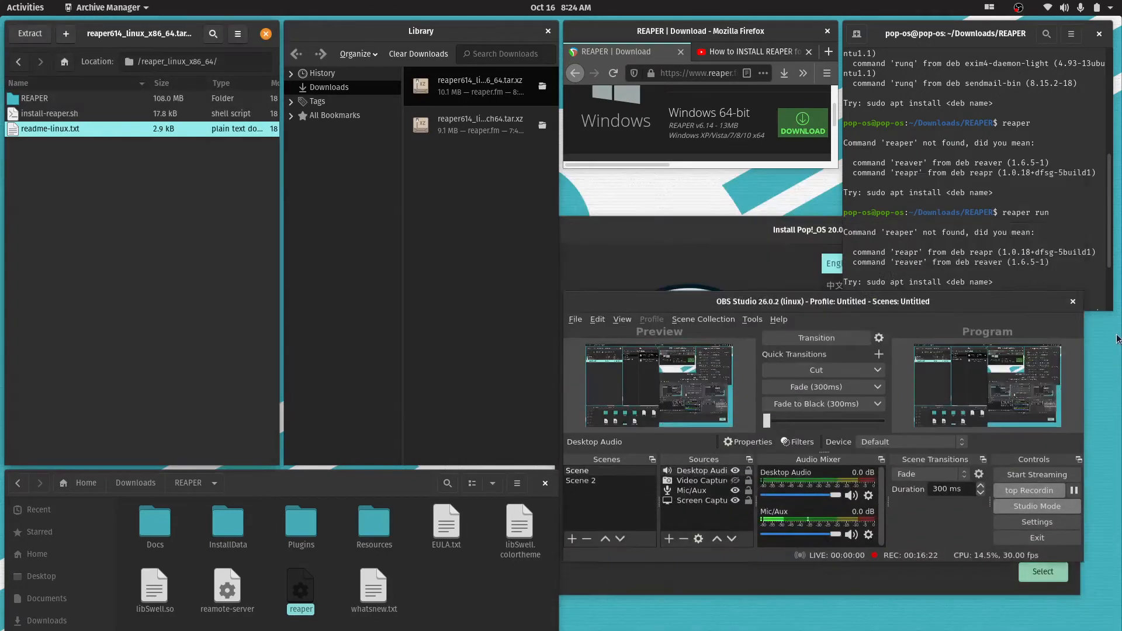
Widen the Firefox downloads list and remove the reaper614_linux_aarch64.tar.xz entry from it
left_click(974, 242)
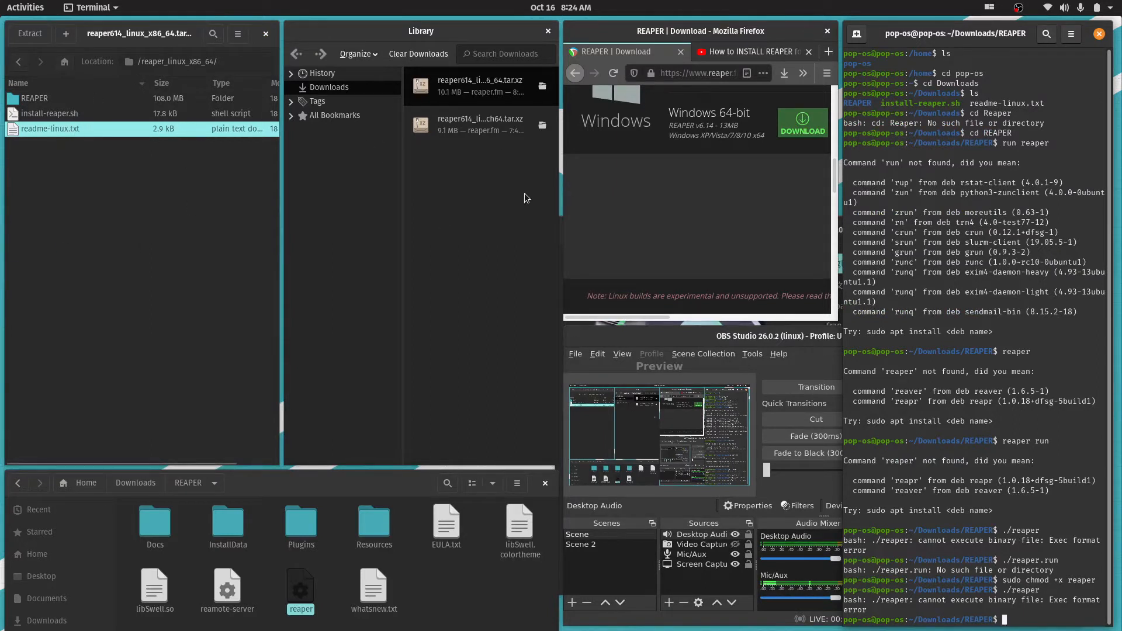
left_click(414, 153)
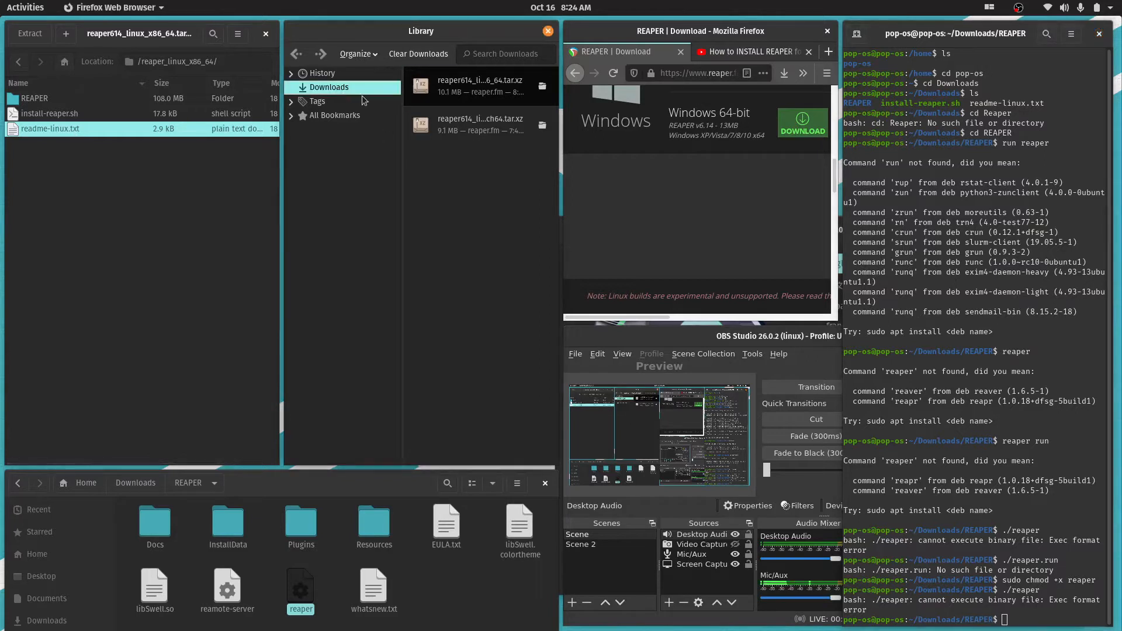
left_click(492, 124)
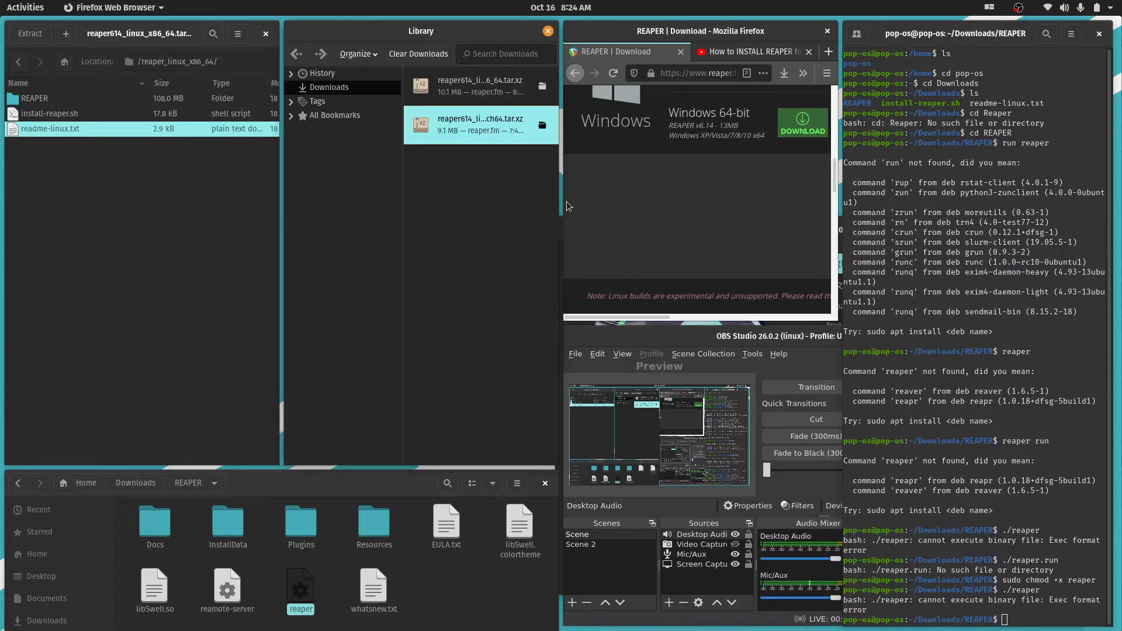
left_click_drag(556, 197, 930, 236)
right_click(690, 126)
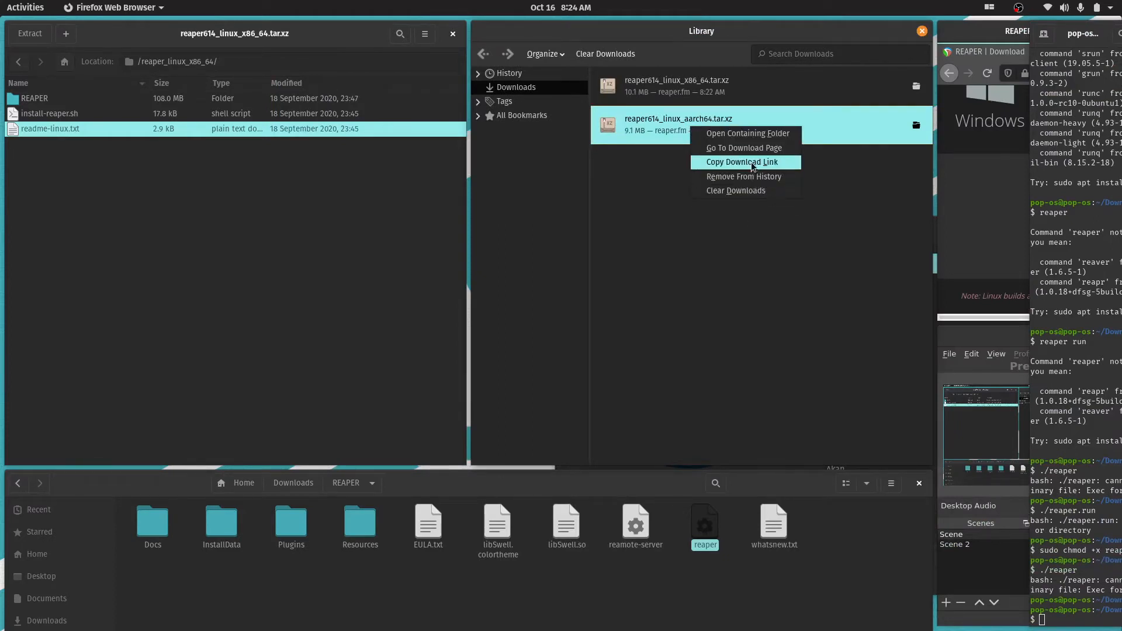
left_click(648, 138)
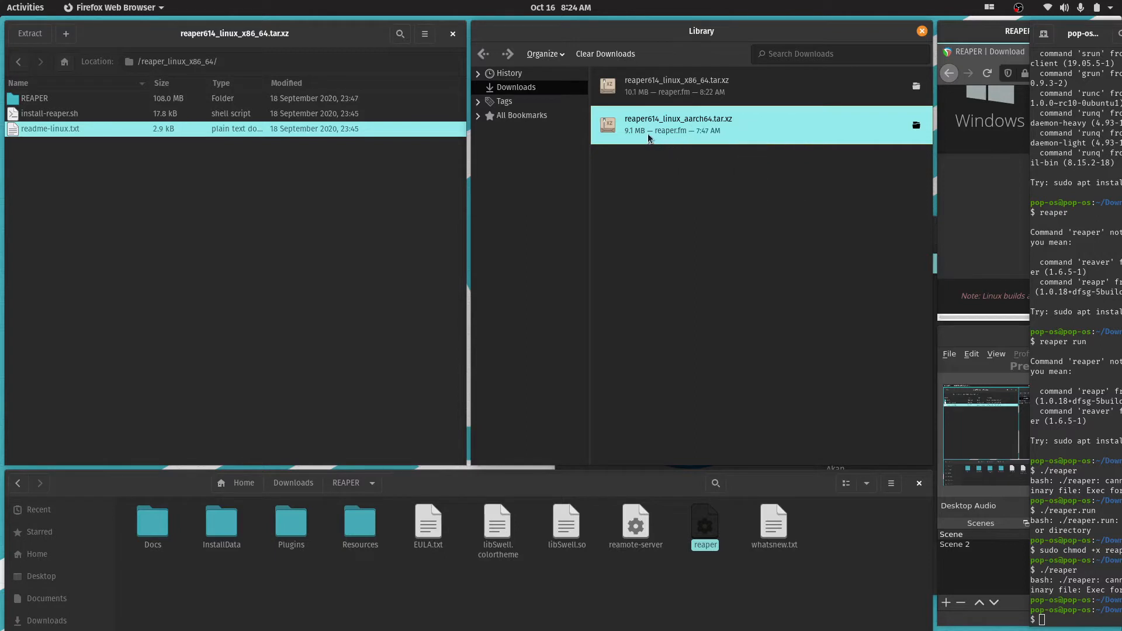
key("Delete")
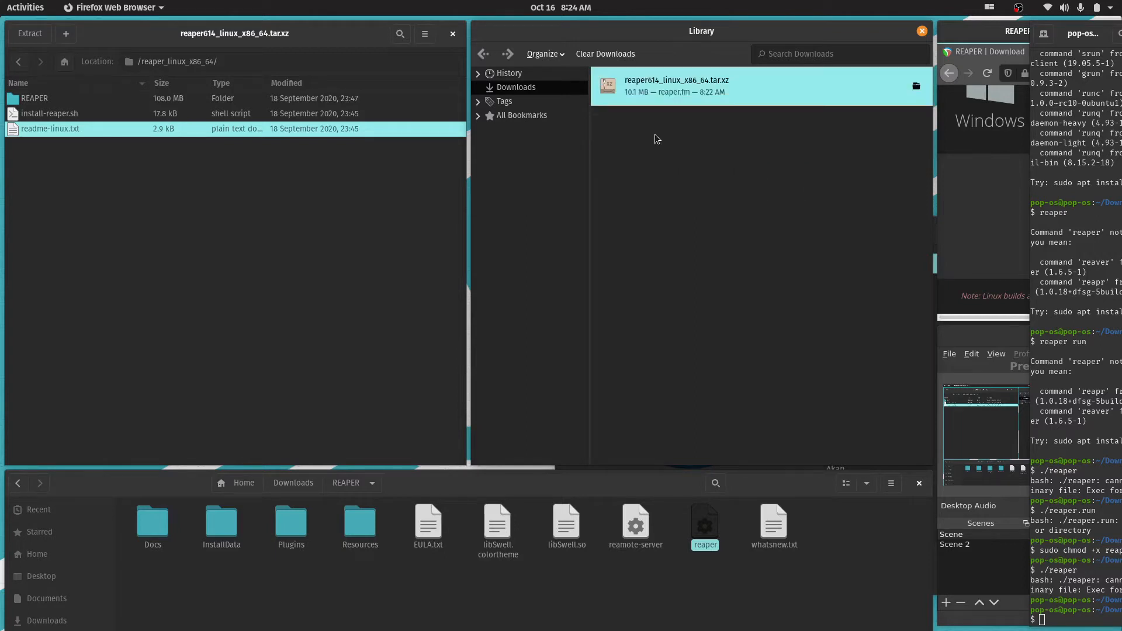
left_click(805, 175)
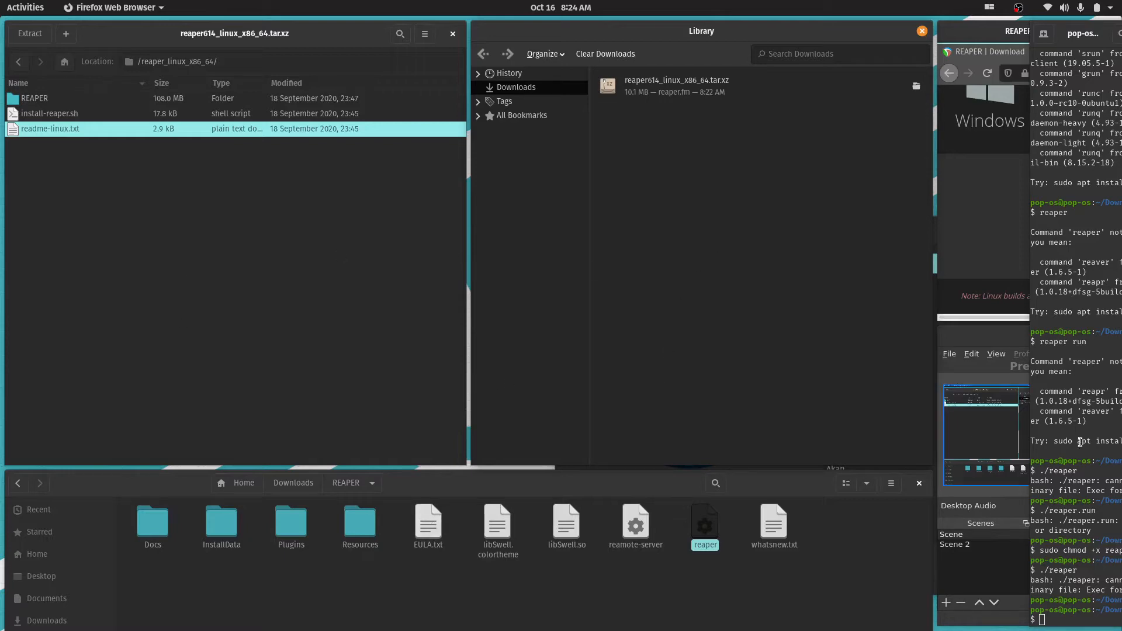
Move the terminal beside the archive window, widen it and close the Firefox downloads list
left_click_drag(1080, 34, 694, 48)
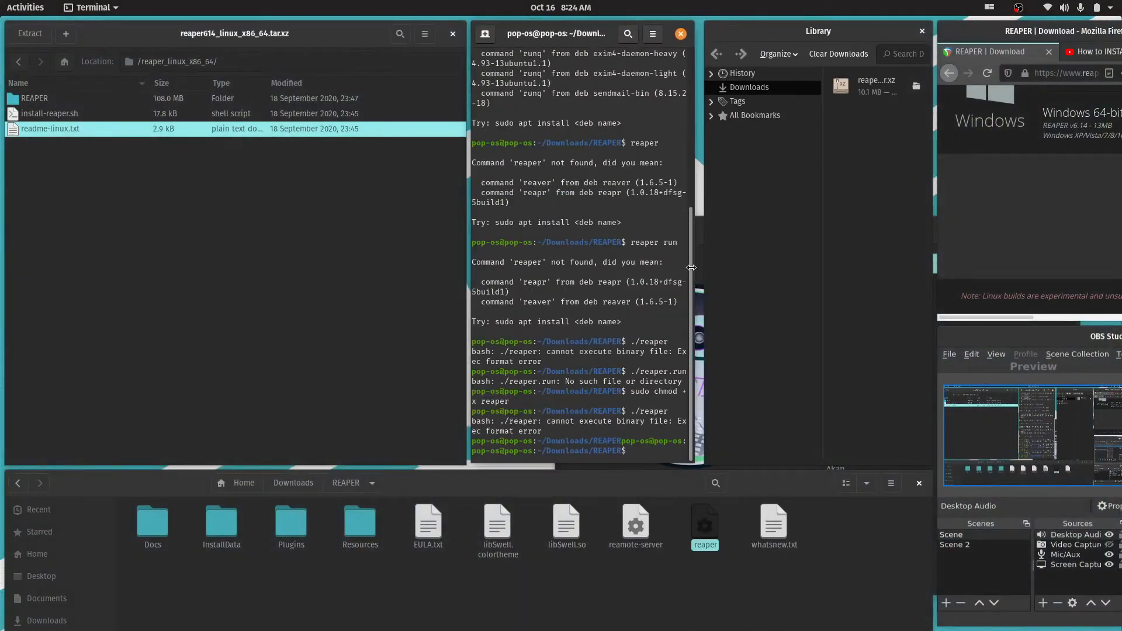
left_click_drag(692, 268, 829, 273)
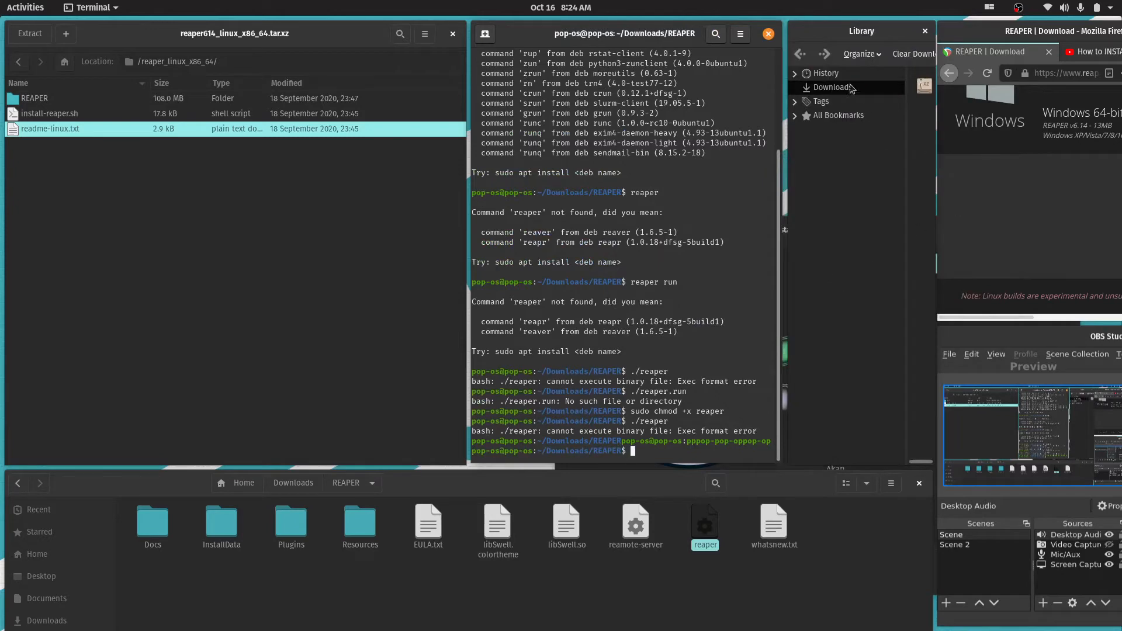
left_click_drag(892, 41, 668, 92)
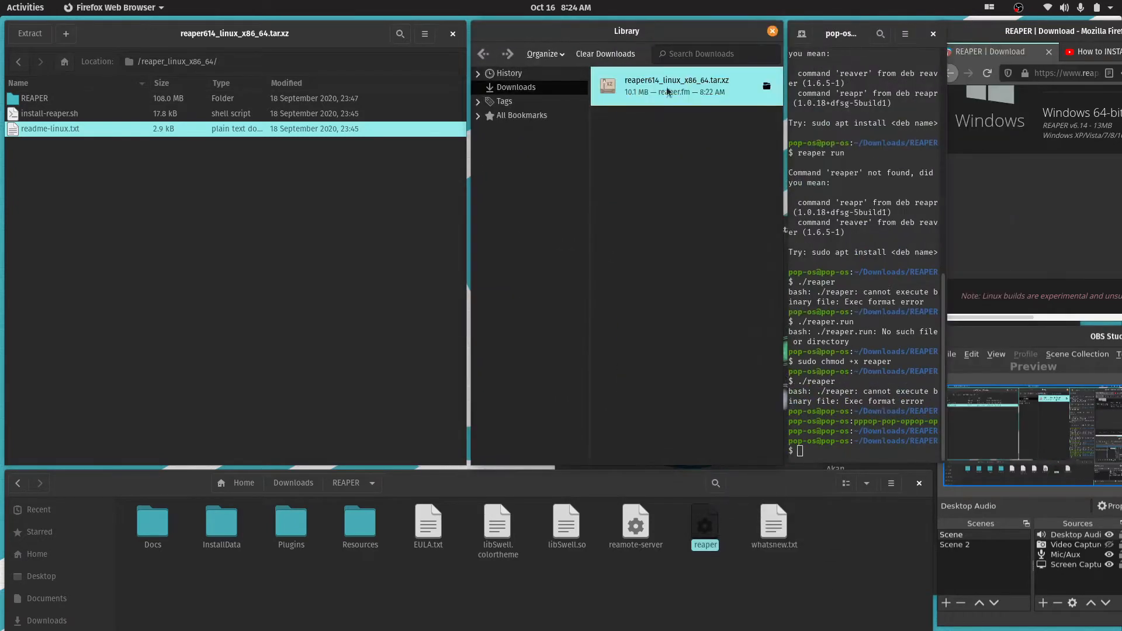
left_click(772, 31)
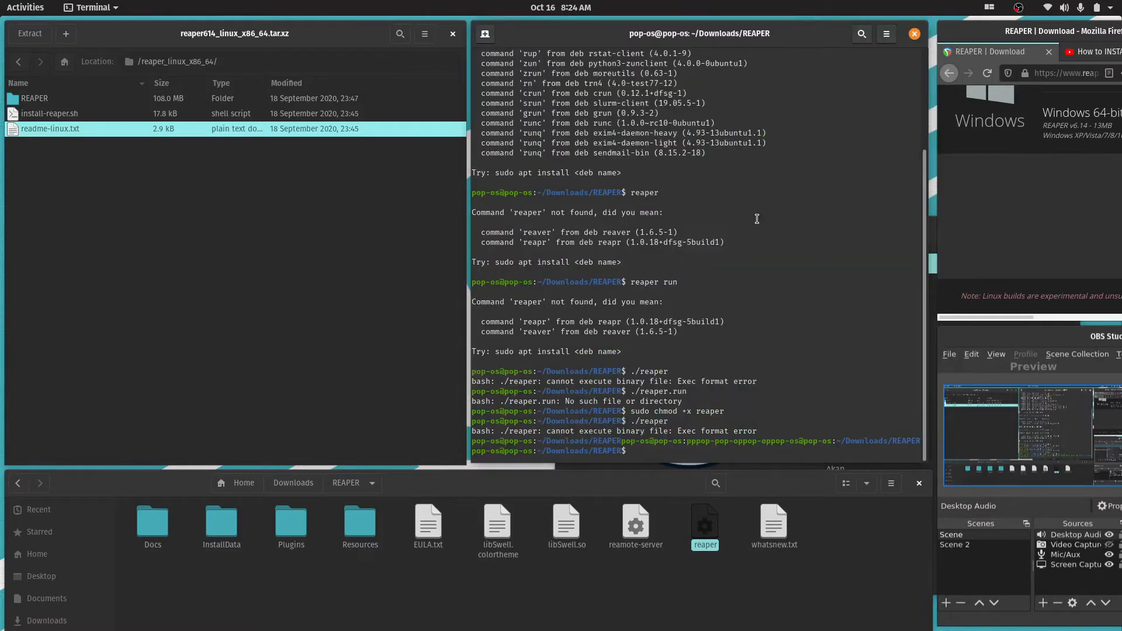
Clear the terminal, go up one level to the Downloads directory and list its contents
type("clear")
key("Return")
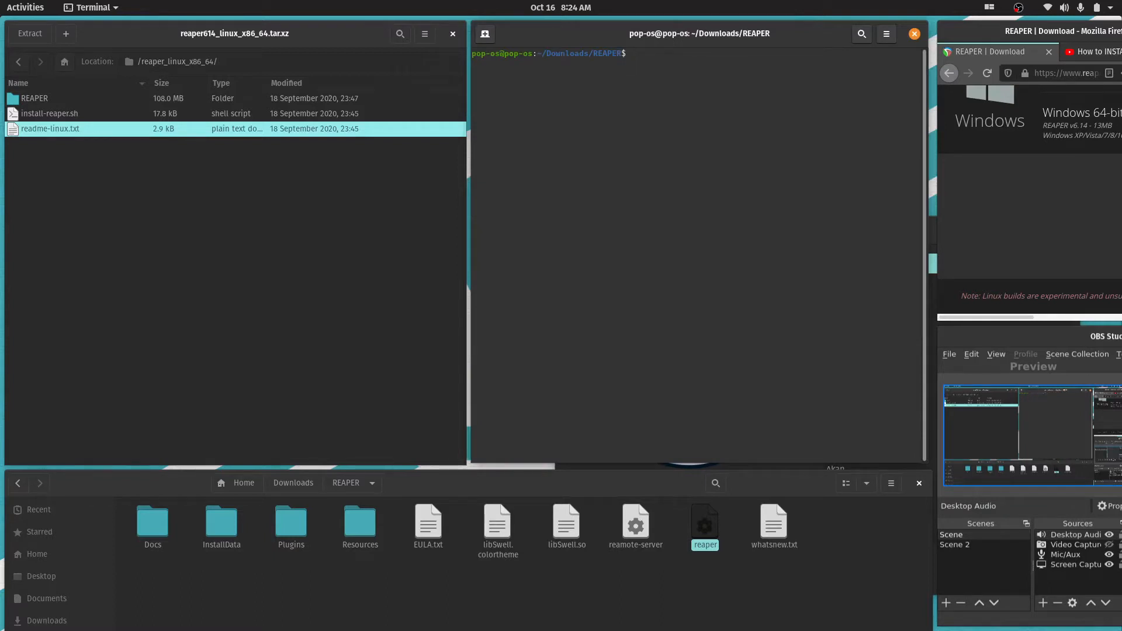
type("cd ..")
key("Return")
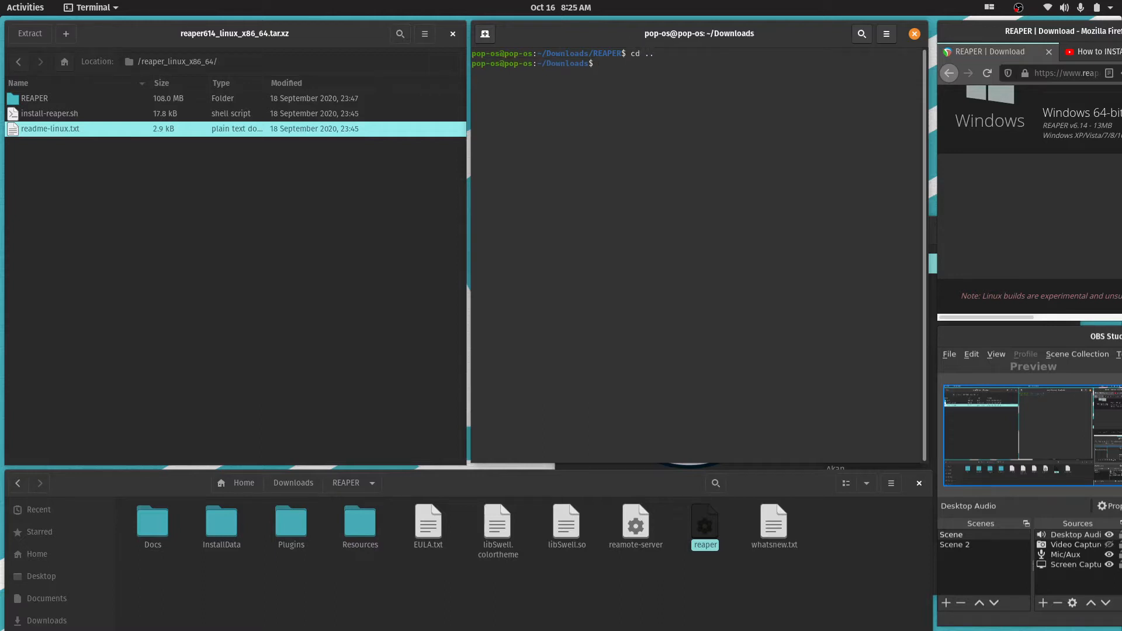
type("ls")
key("Return")
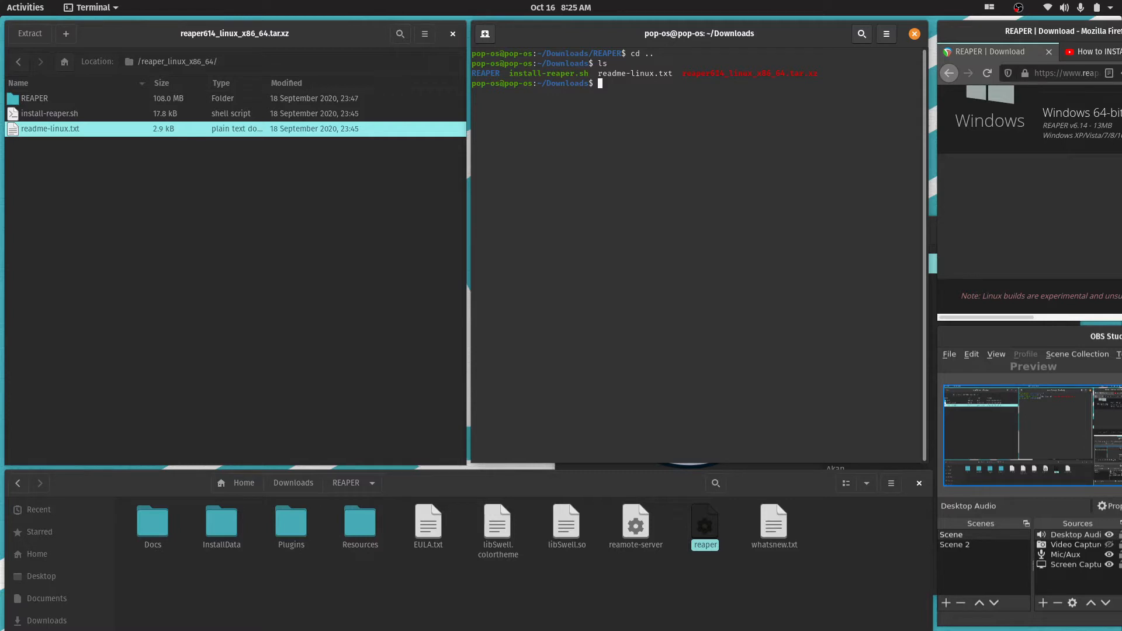
Change to the REAPER directory in the terminal and try to run ./reaper
type("cd REAPER")
key("Return")
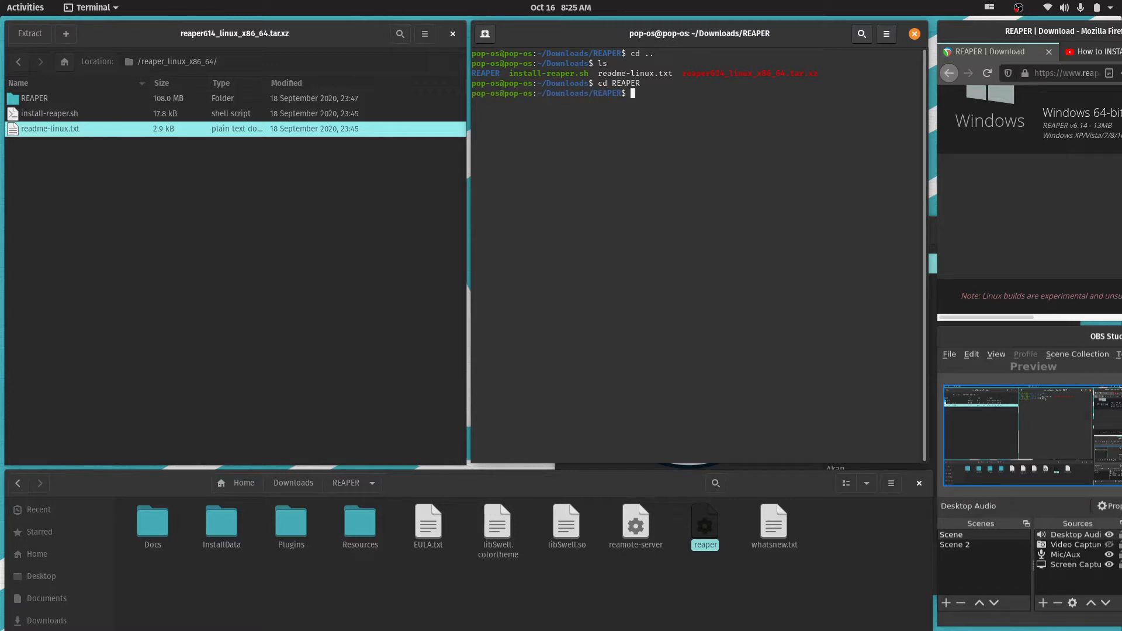
type("./reaper")
key("Return")
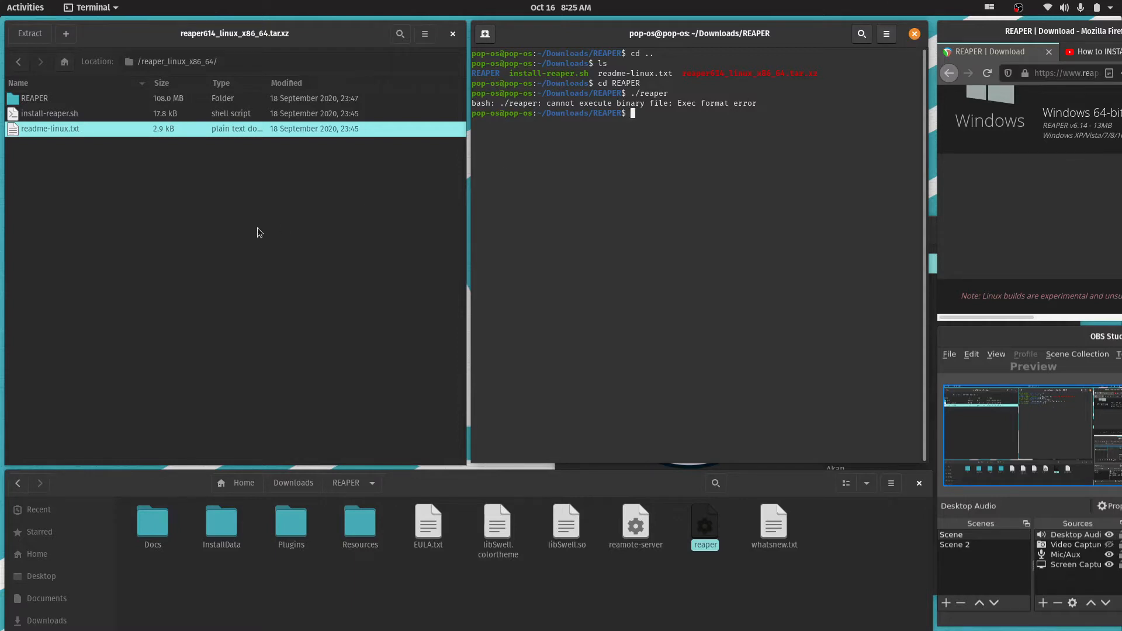
Return to the top level of the reaper614_linux_x86_64.tar.xz archive and close its window
left_click(74, 216)
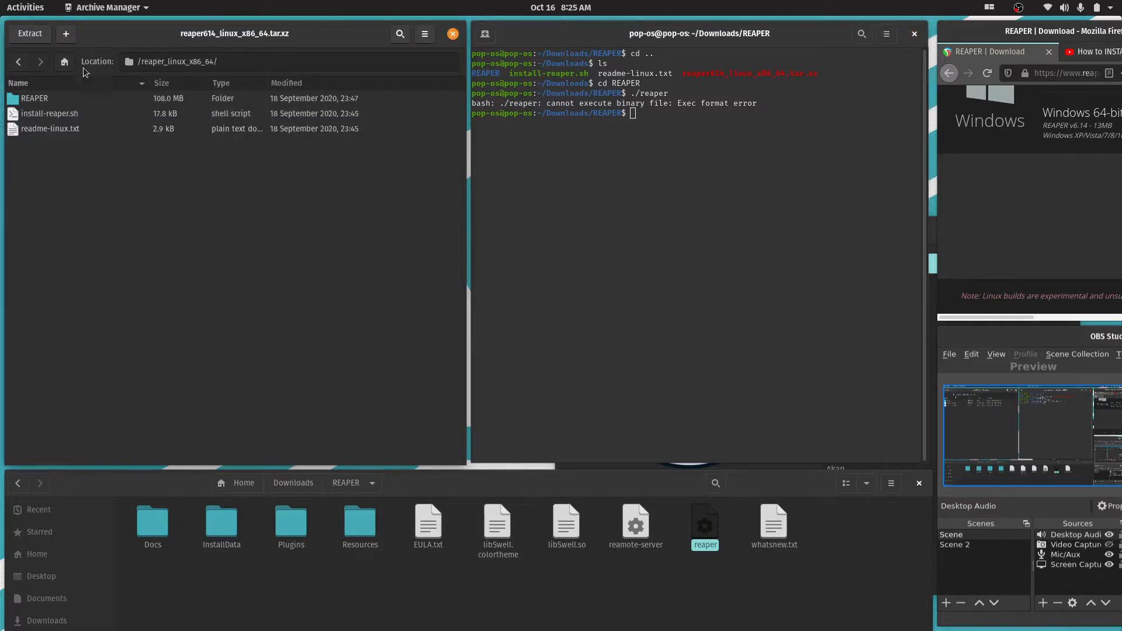
left_click(64, 61)
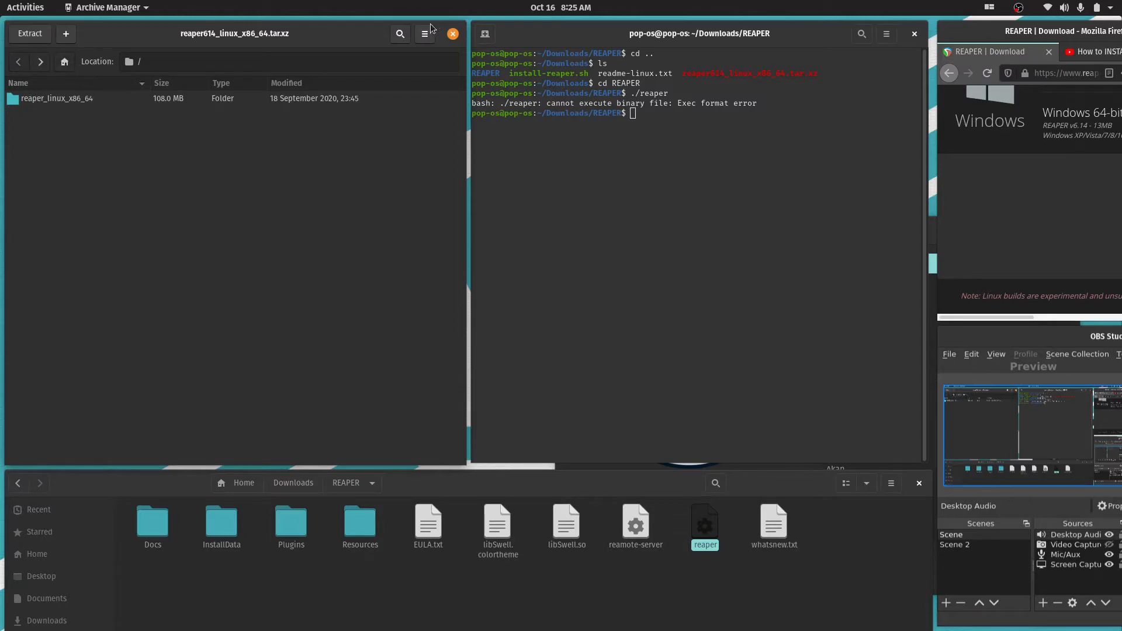
left_click(453, 33)
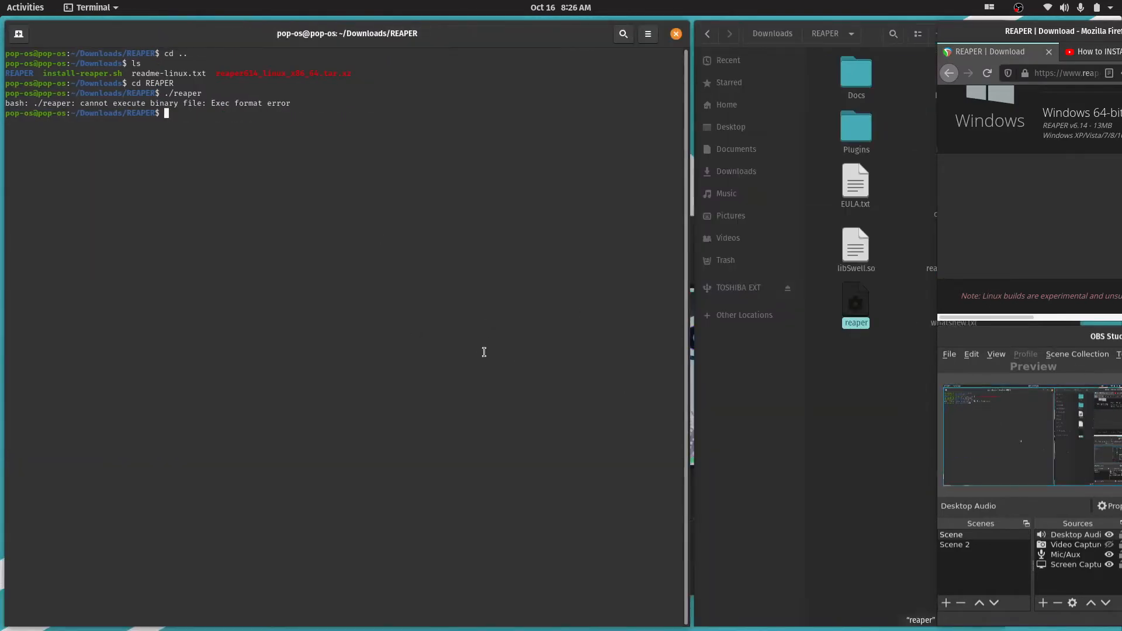
Go up to Downloads in the file manager and delete the REAPER folder, readme-linux.txt and install-reaper.sh together
left_click(929, 536)
left_click(785, 34)
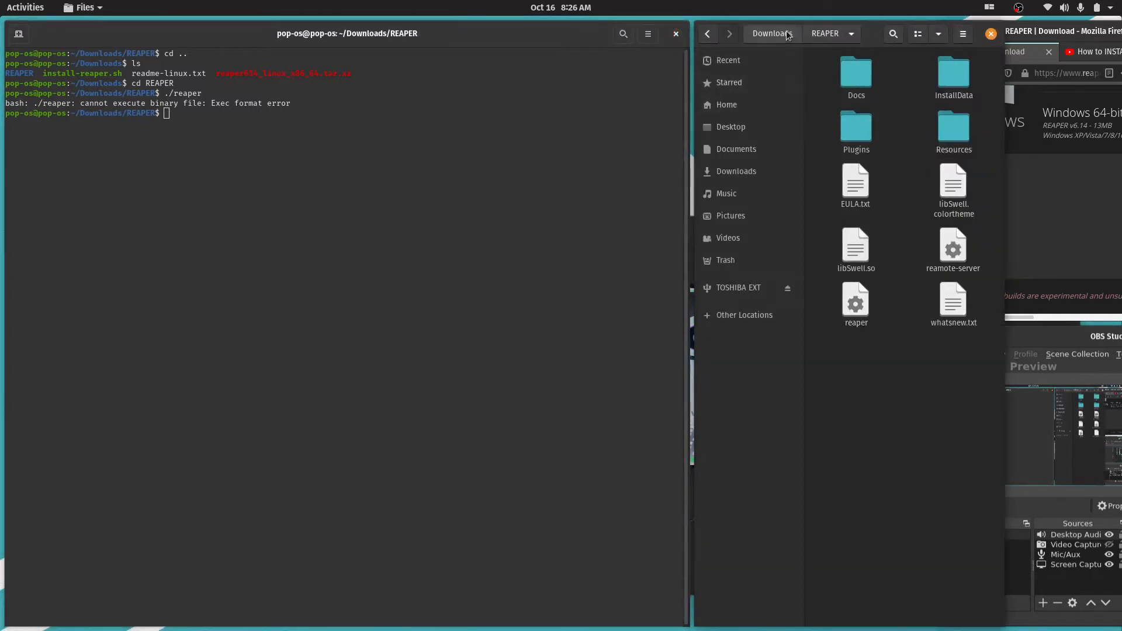
left_click(888, 277)
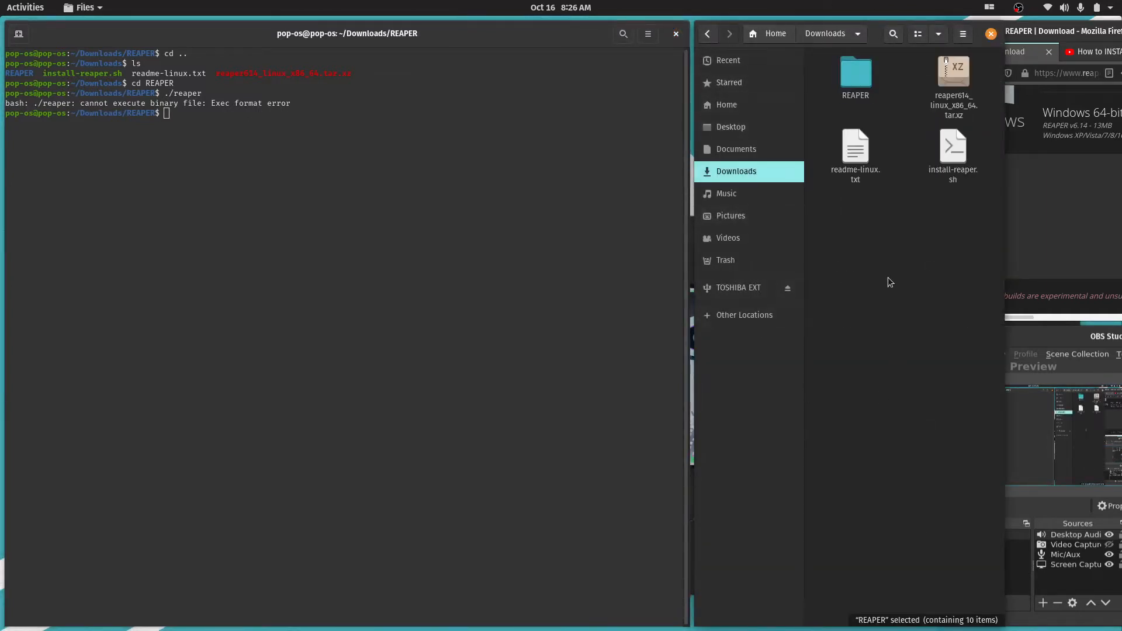
left_click(856, 75)
left_click(855, 179, "shift")
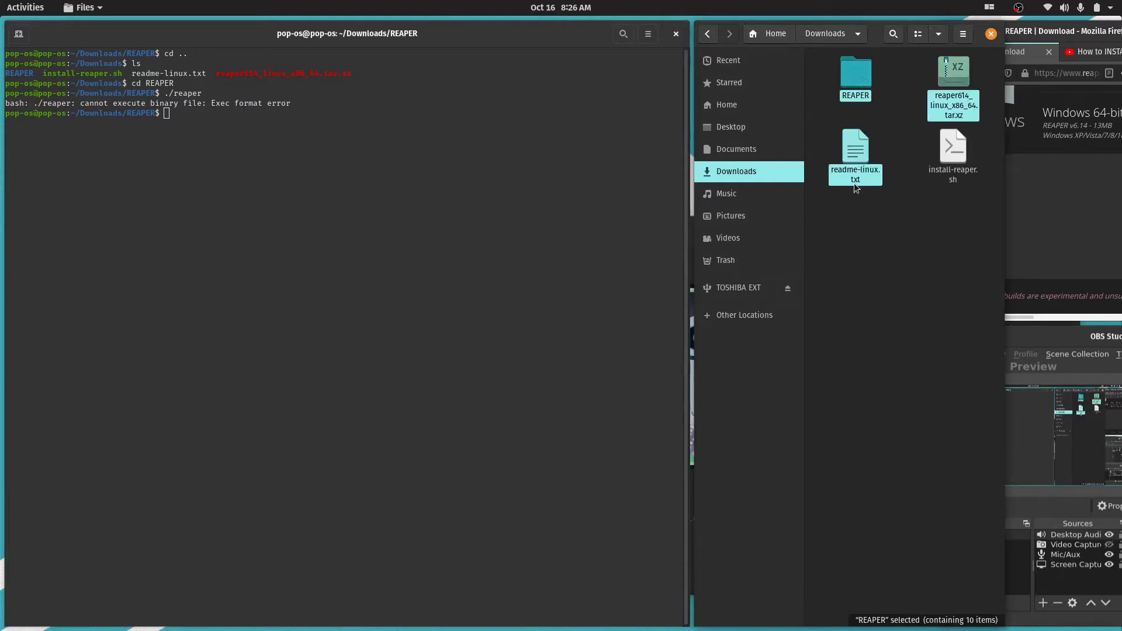
left_click(899, 156)
left_click(855, 73)
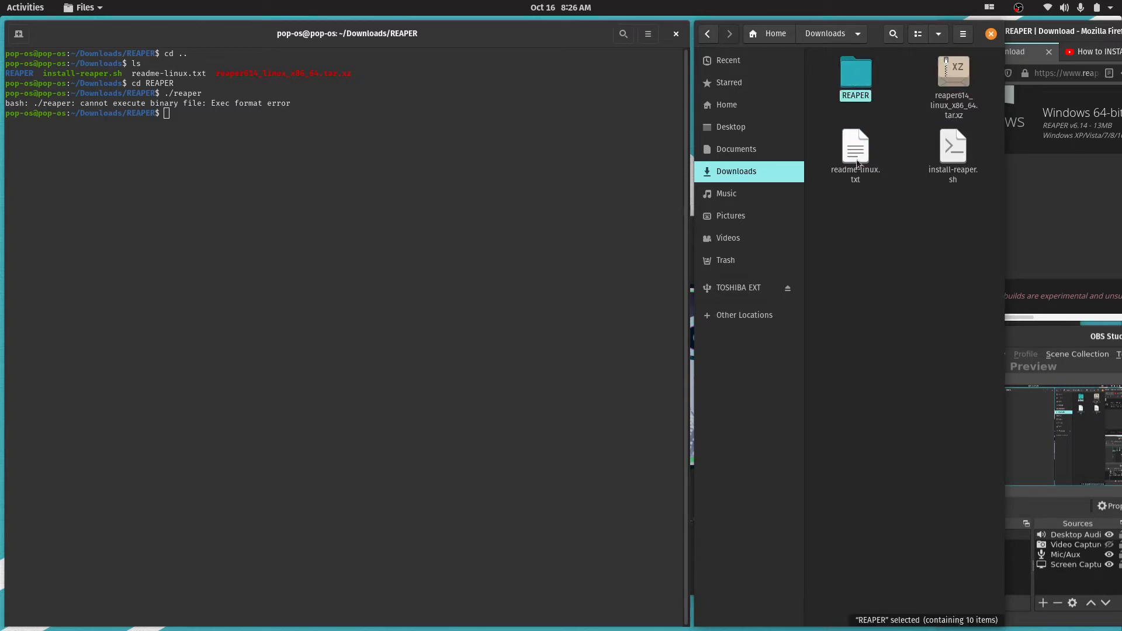
left_click(854, 149, "ctrl")
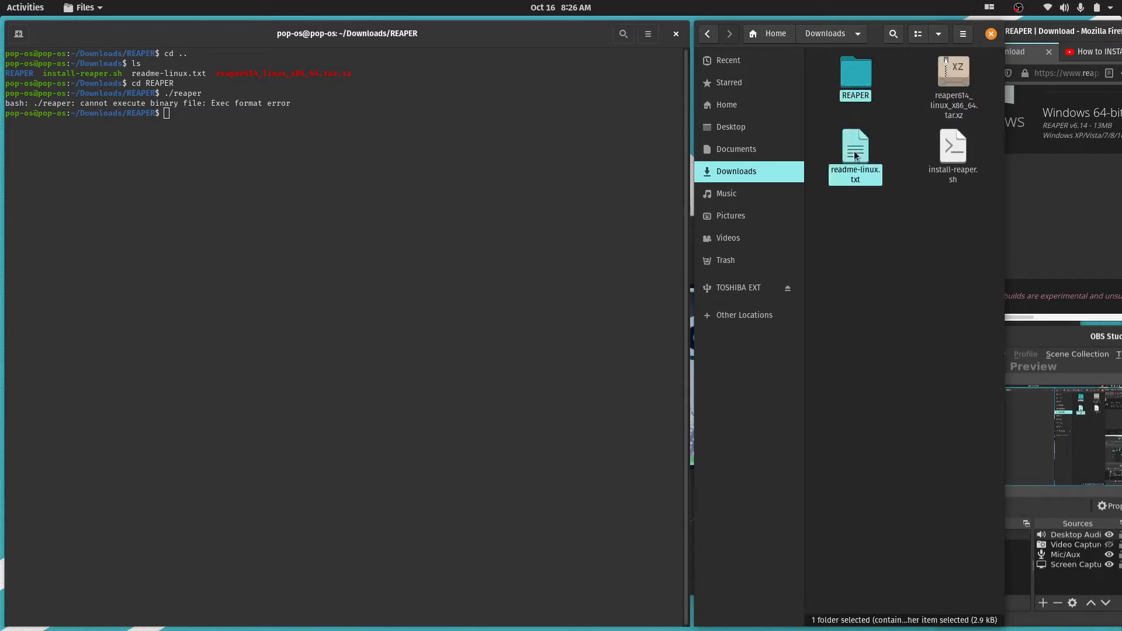
left_click(952, 149, "ctrl")
key("Delete")
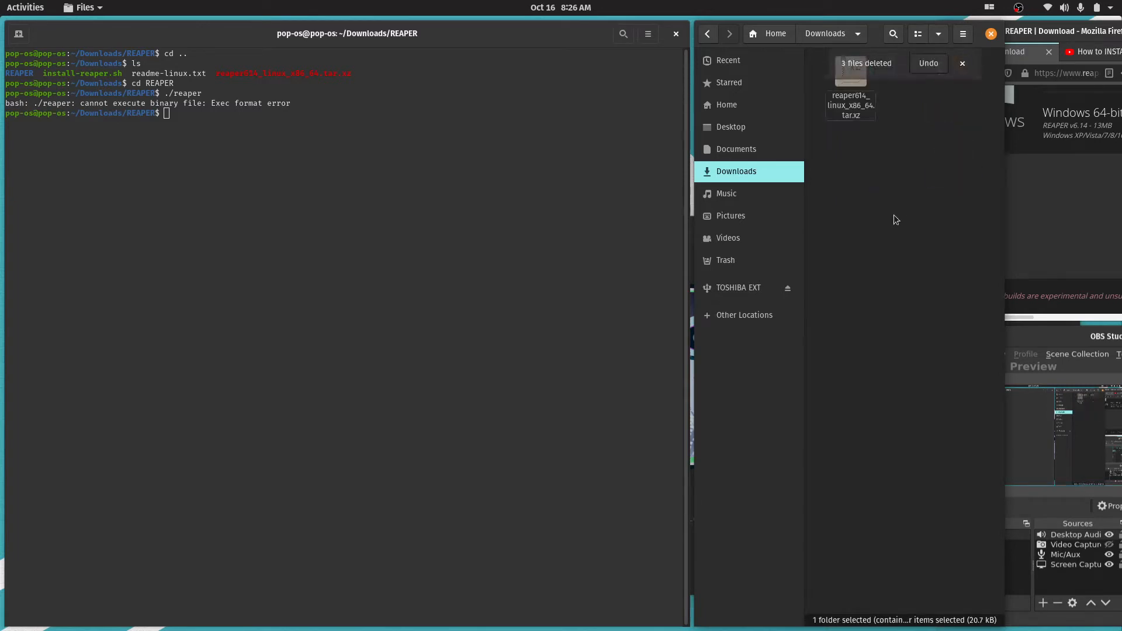
Extract reaper614_linux_x86_64.tar.xz directly into the Downloads folder
right_click(854, 101)
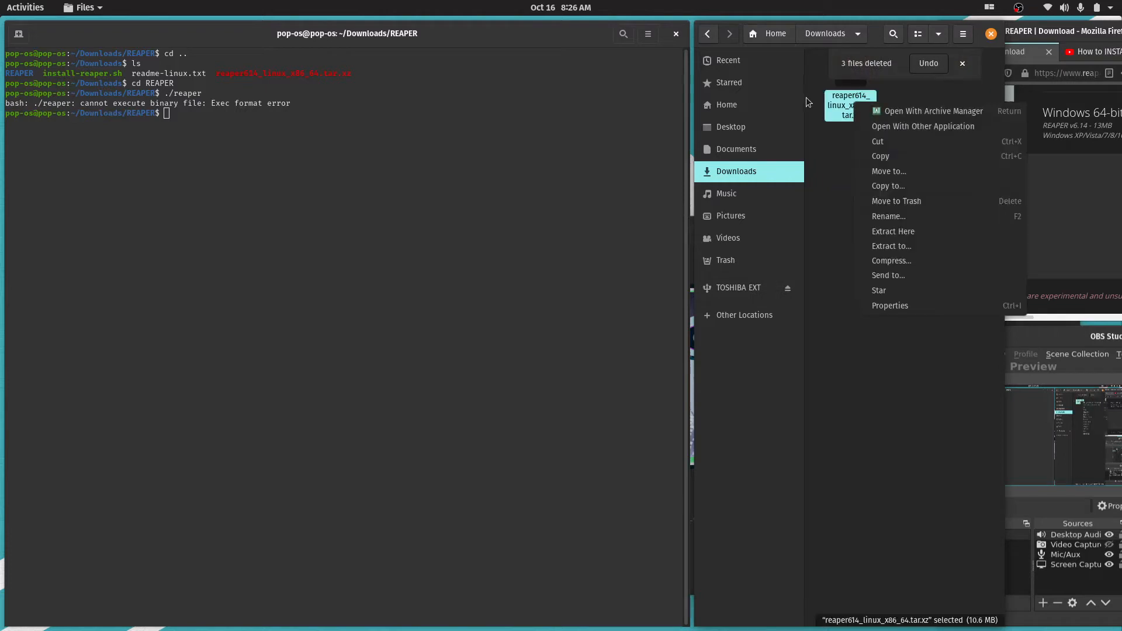
left_click(919, 233)
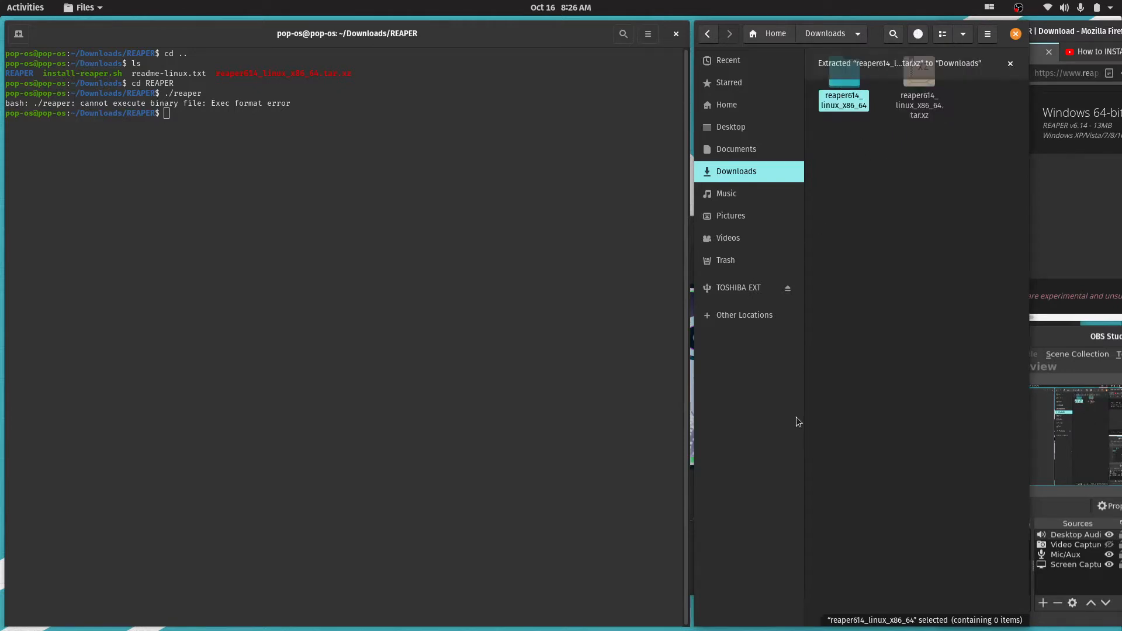
left_click(870, 152)
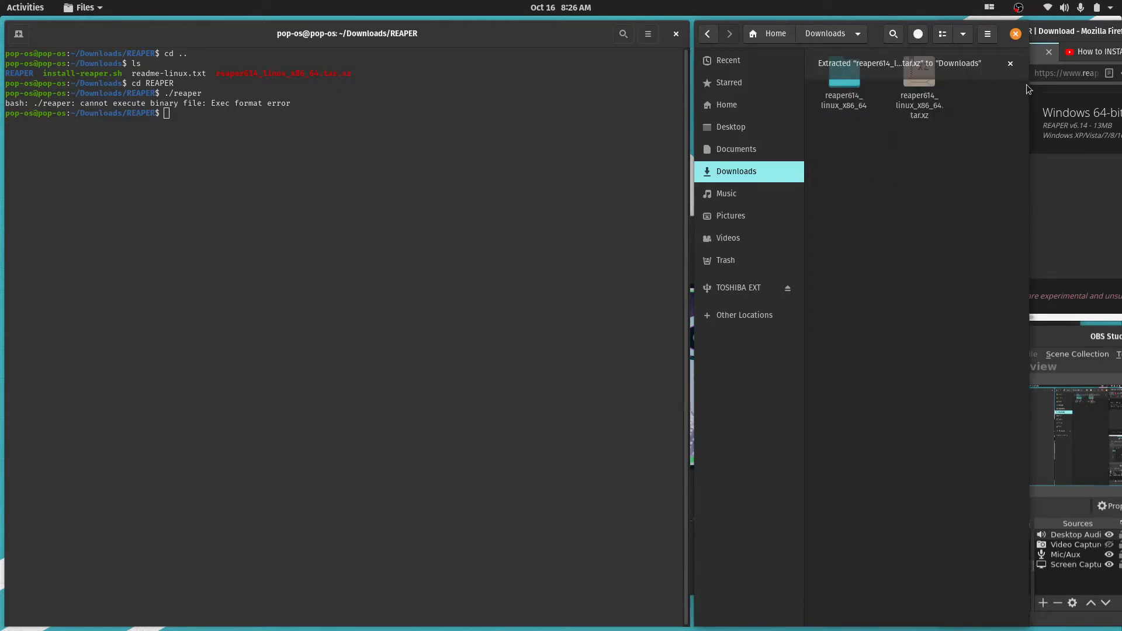
Open the extracted reaper614_linux_x86_64 folder and select the reaper_linux_x86_64 folder inside it
left_click(850, 108)
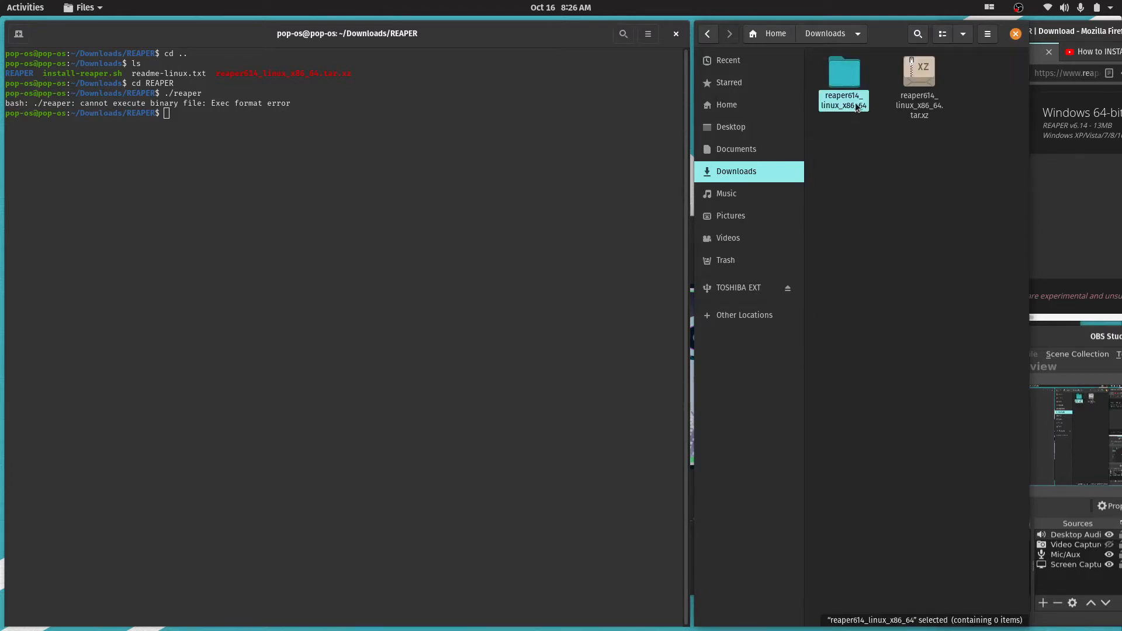
double_click(862, 111)
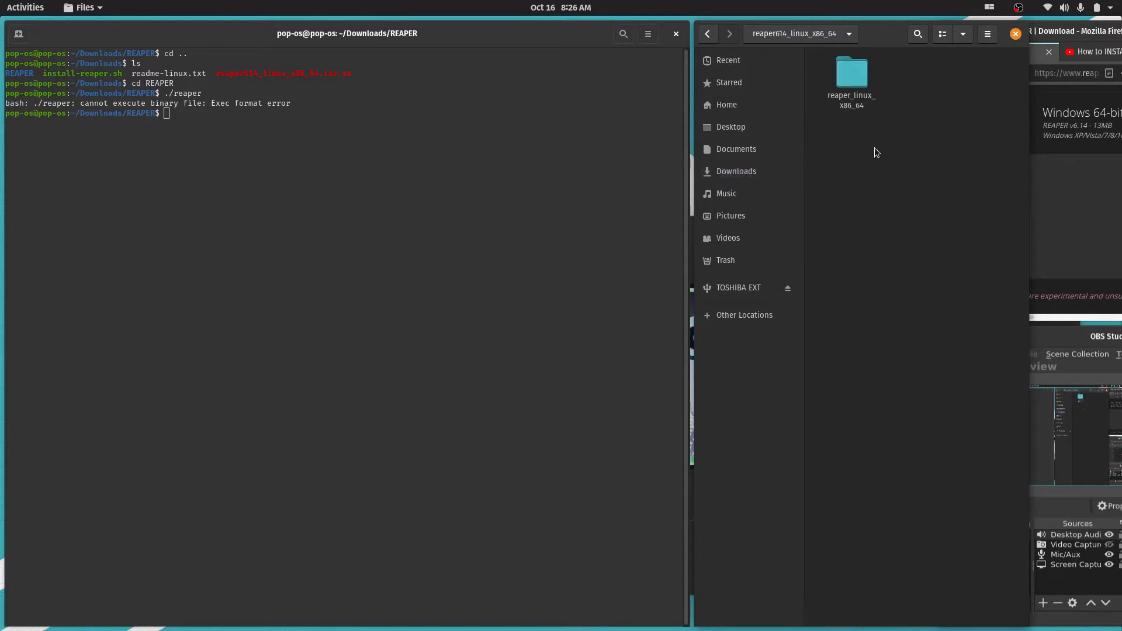
left_click(857, 110)
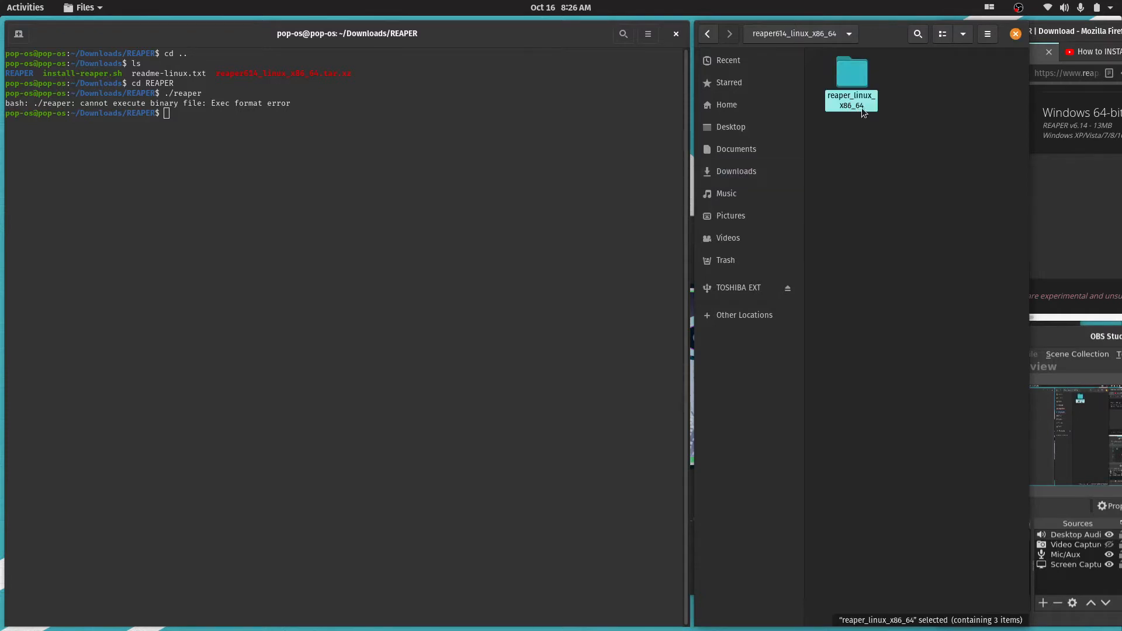
Go back to Downloads in the file manager and rename the reaper614_linux_x86_64 folder to r
left_click(879, 147)
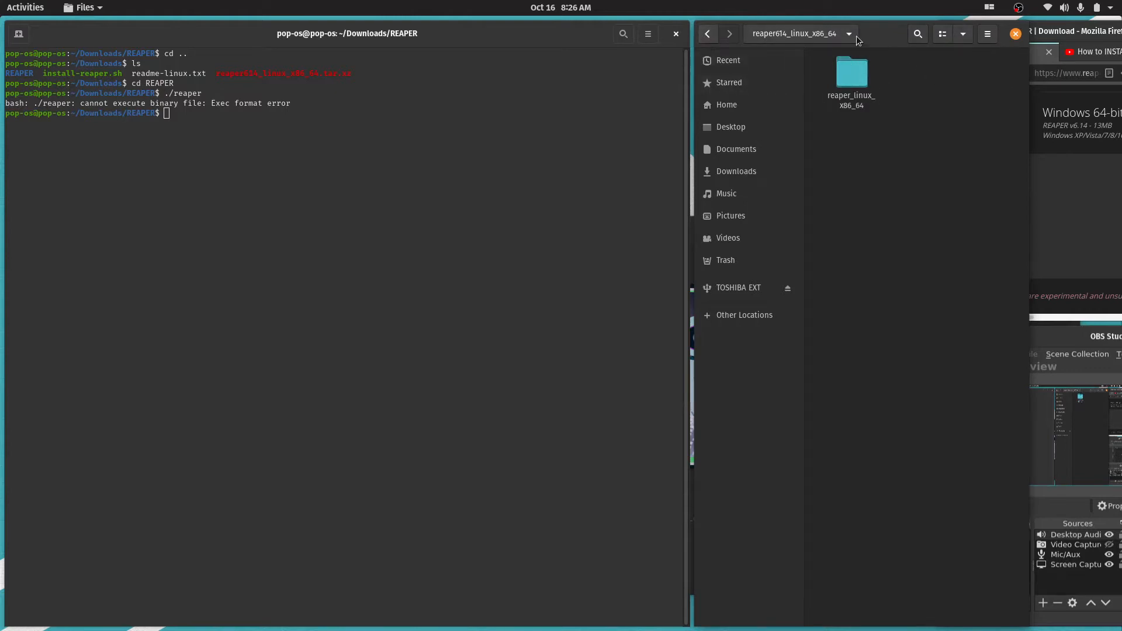
left_click_drag(871, 102, 894, 201)
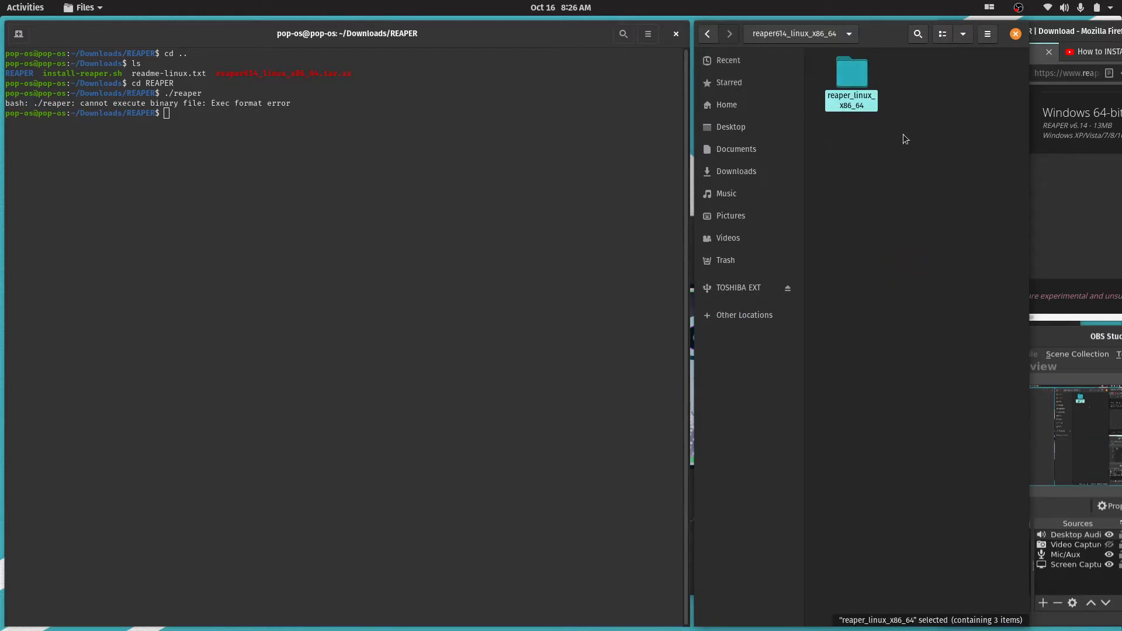
left_click(829, 35)
left_click(706, 35)
left_click(847, 193)
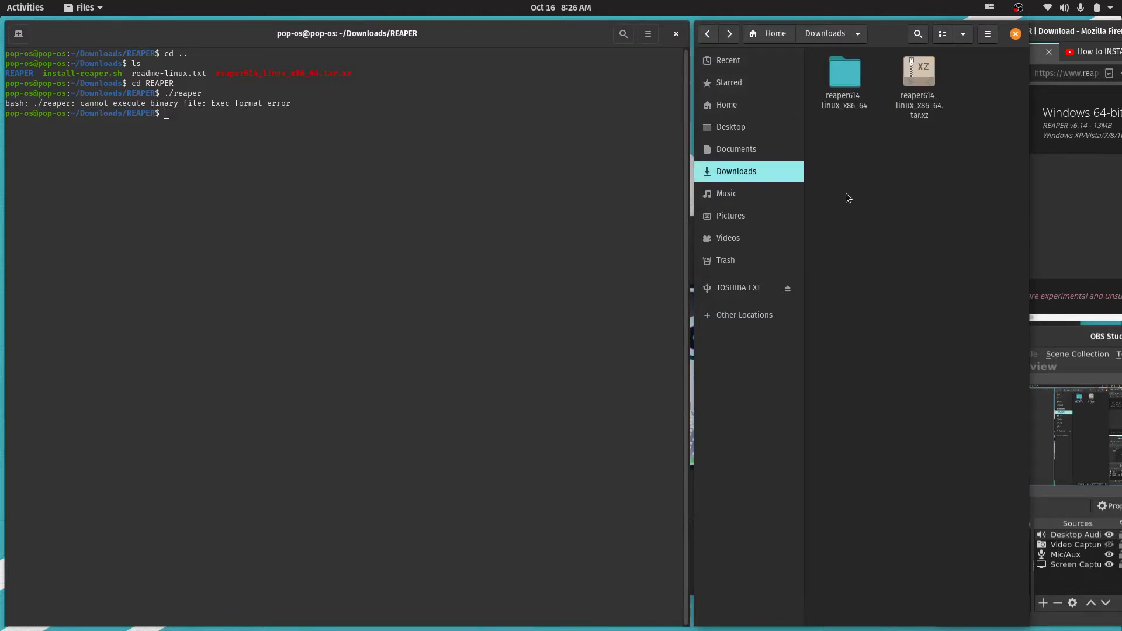
left_click(850, 107)
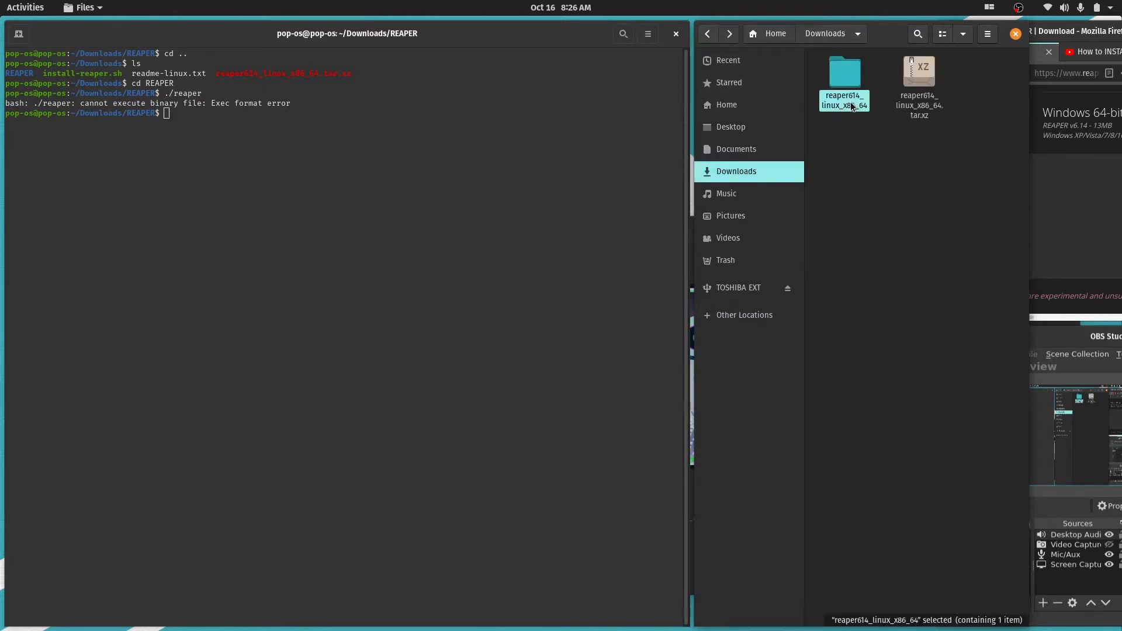
right_click(845, 107)
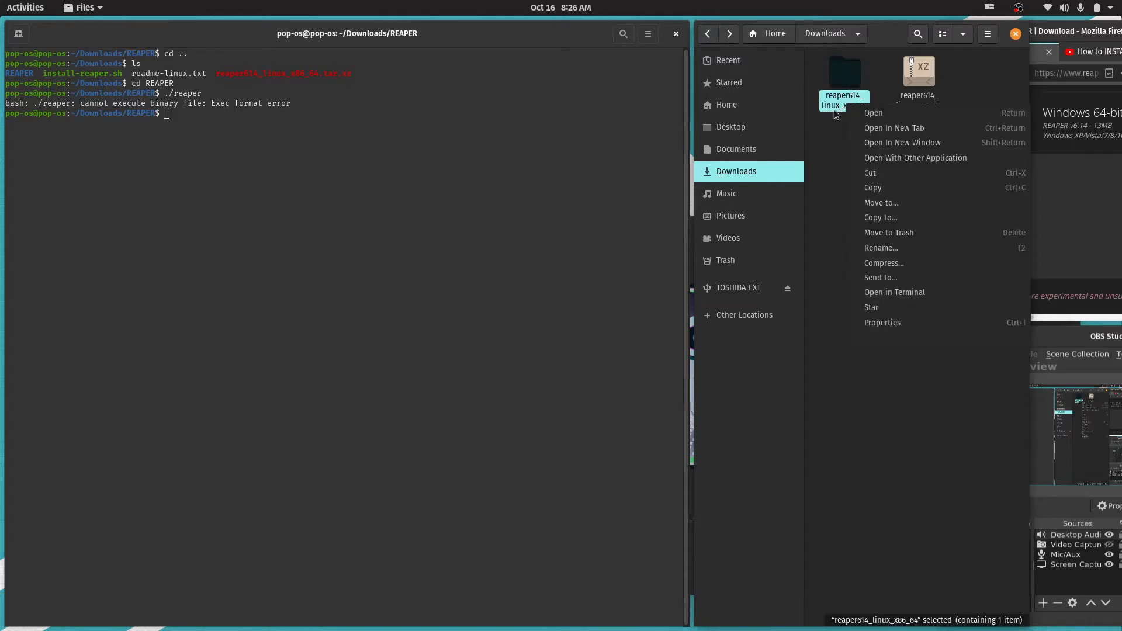
left_click(914, 250)
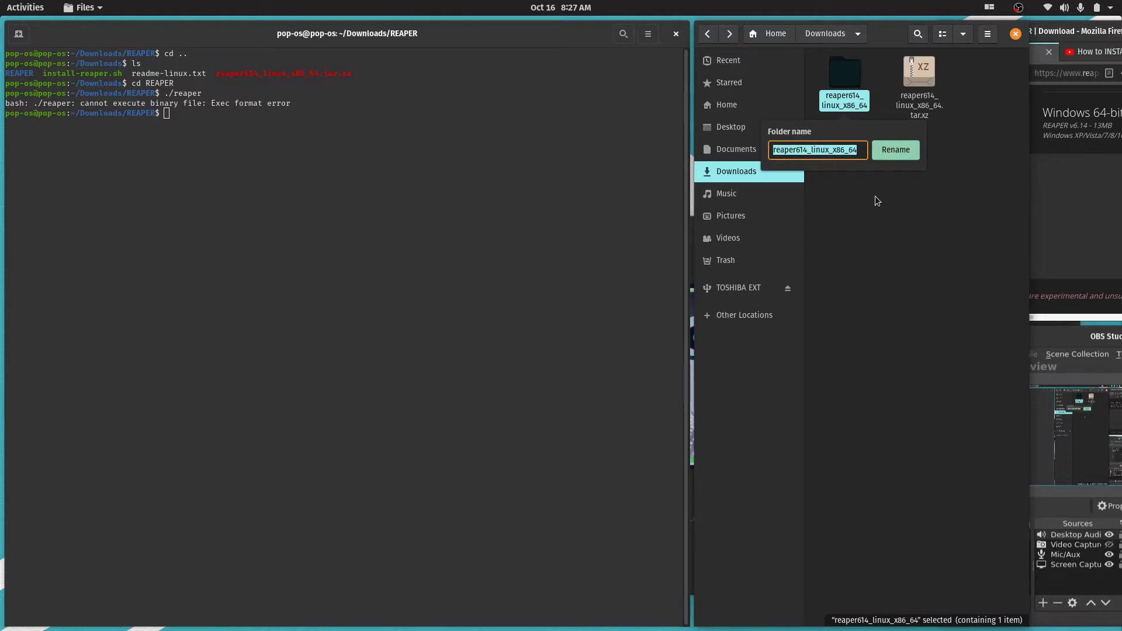
type("r")
key("Return")
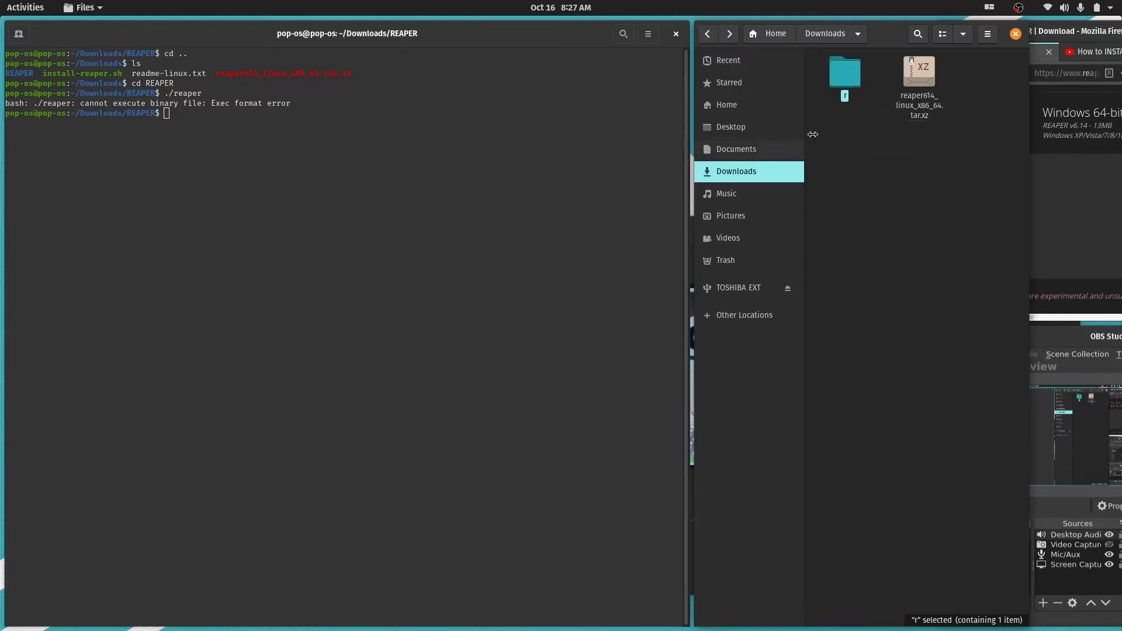
Inside the r folder, rename the reaper_linux_x86_64 folder to r as well and open it
double_click(836, 79)
left_click(847, 87)
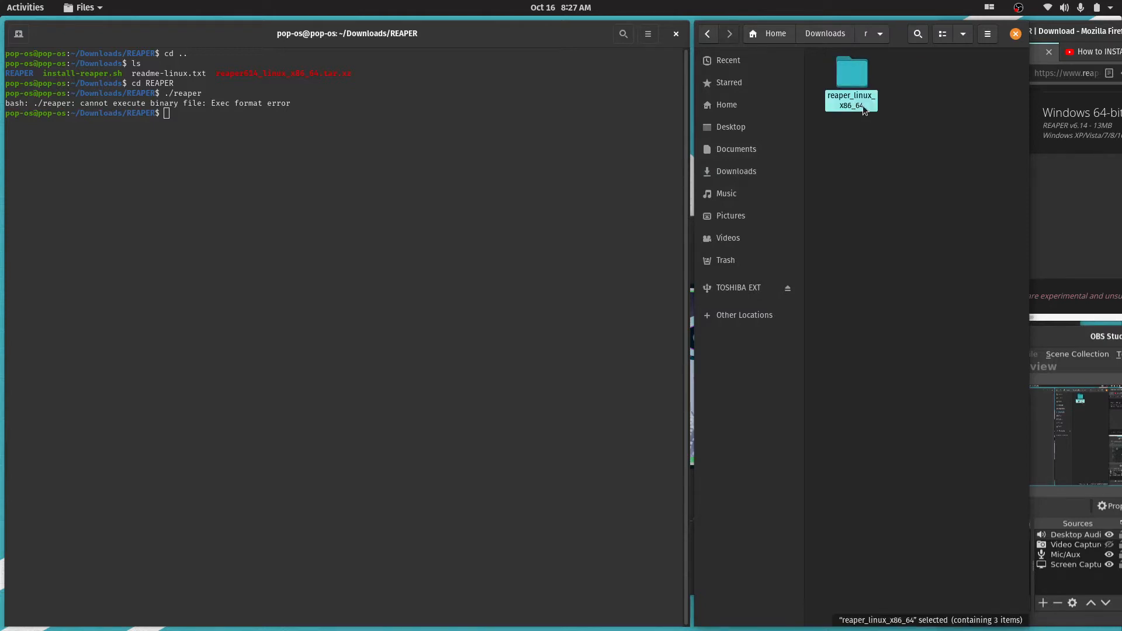
key("F2")
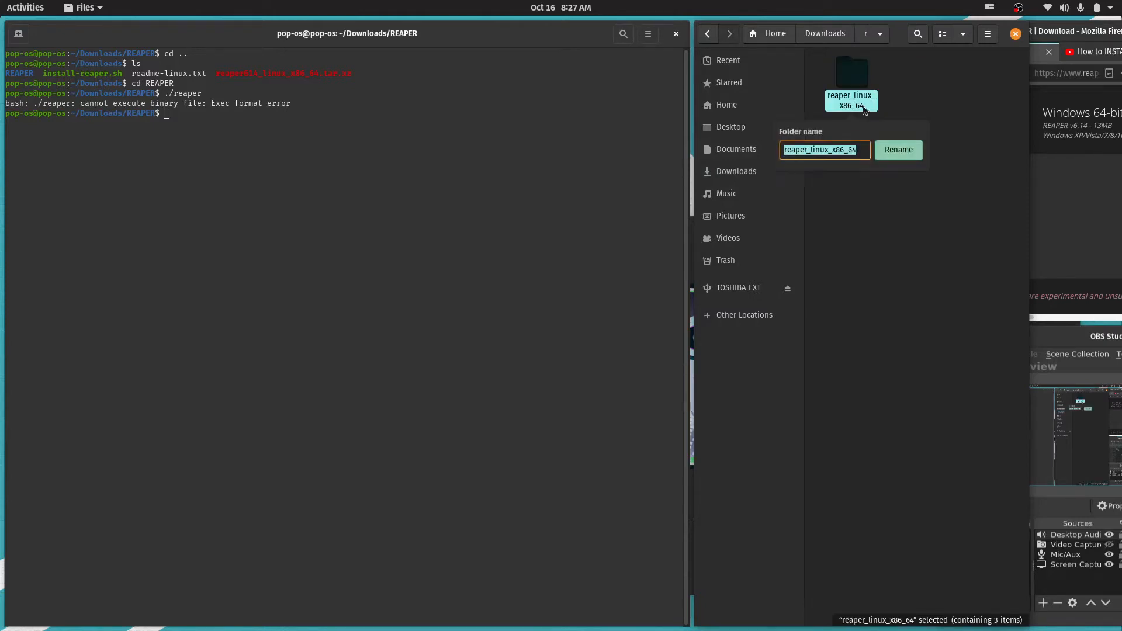
type("r")
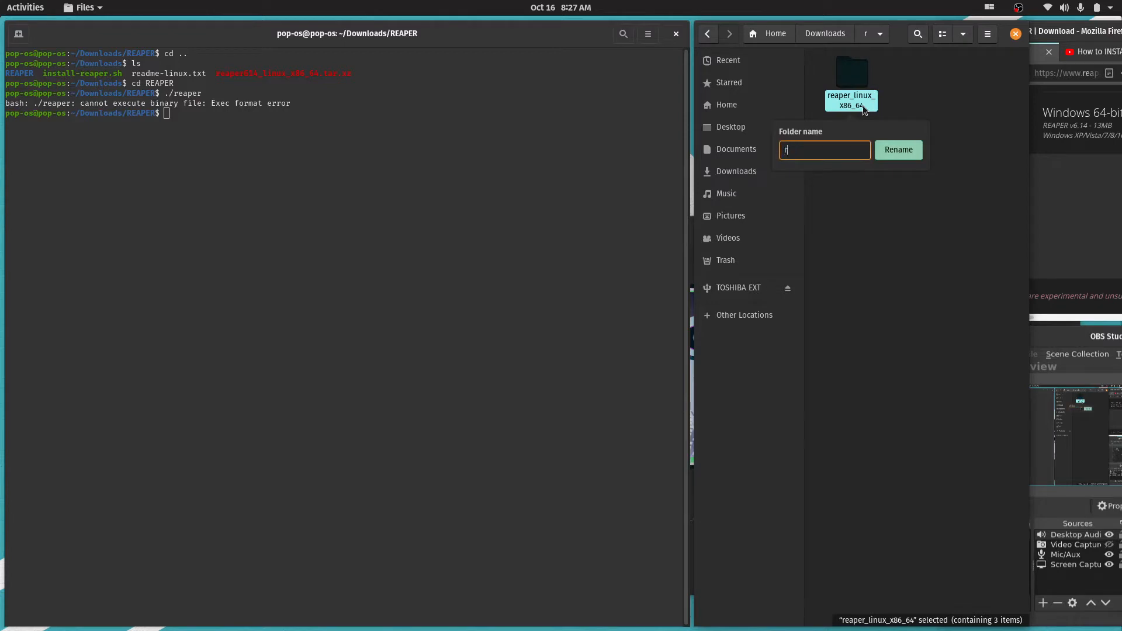
key("Return")
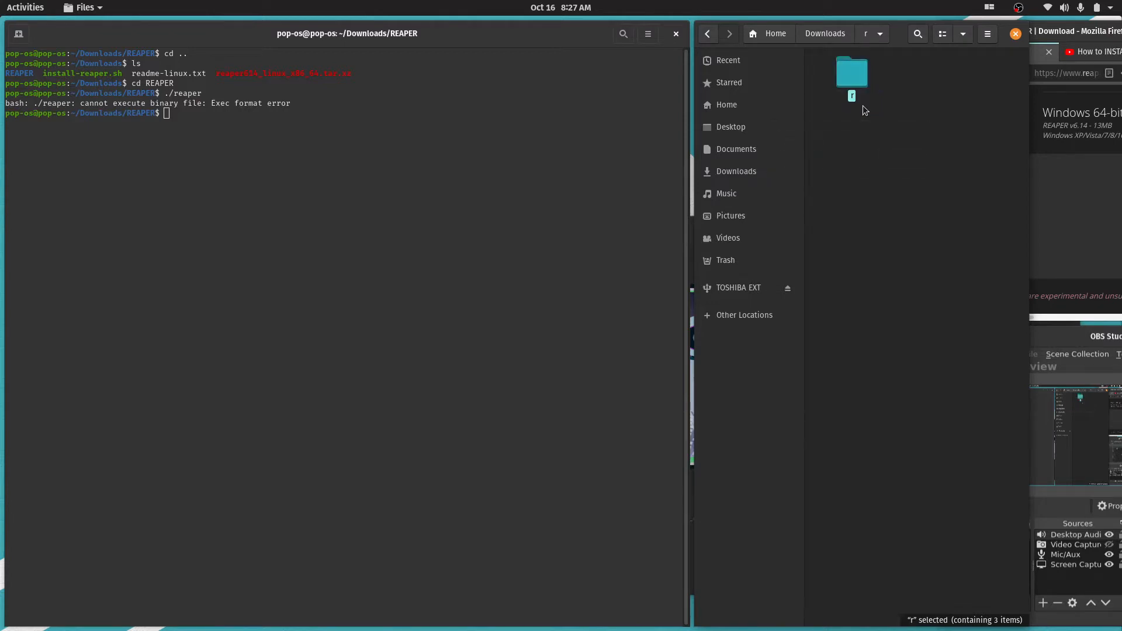
left_click(858, 205)
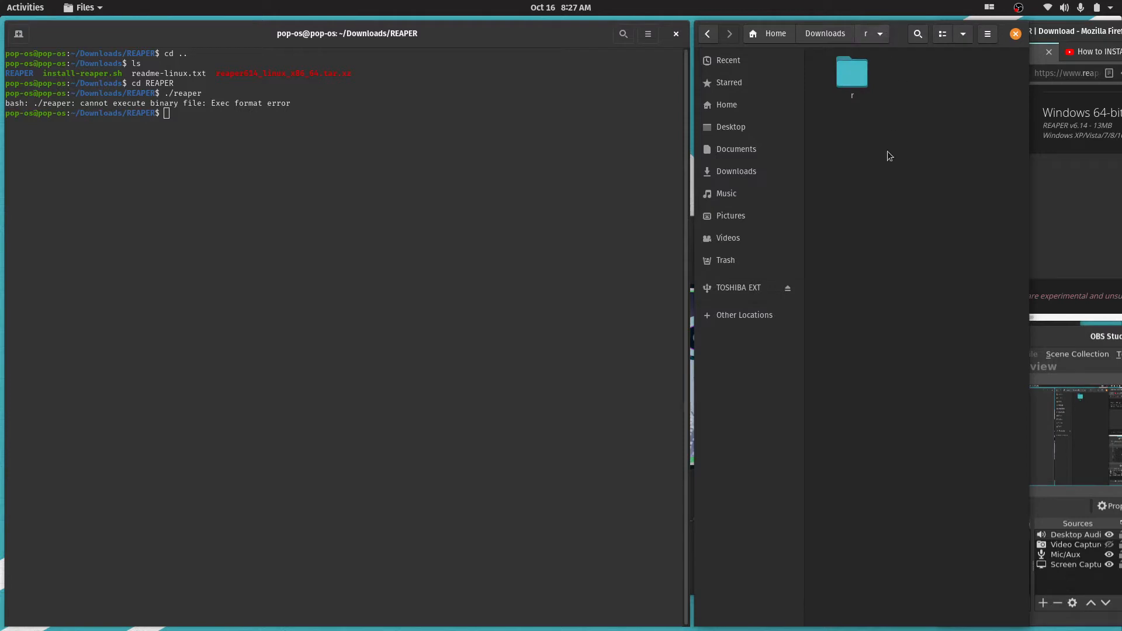
double_click(854, 73)
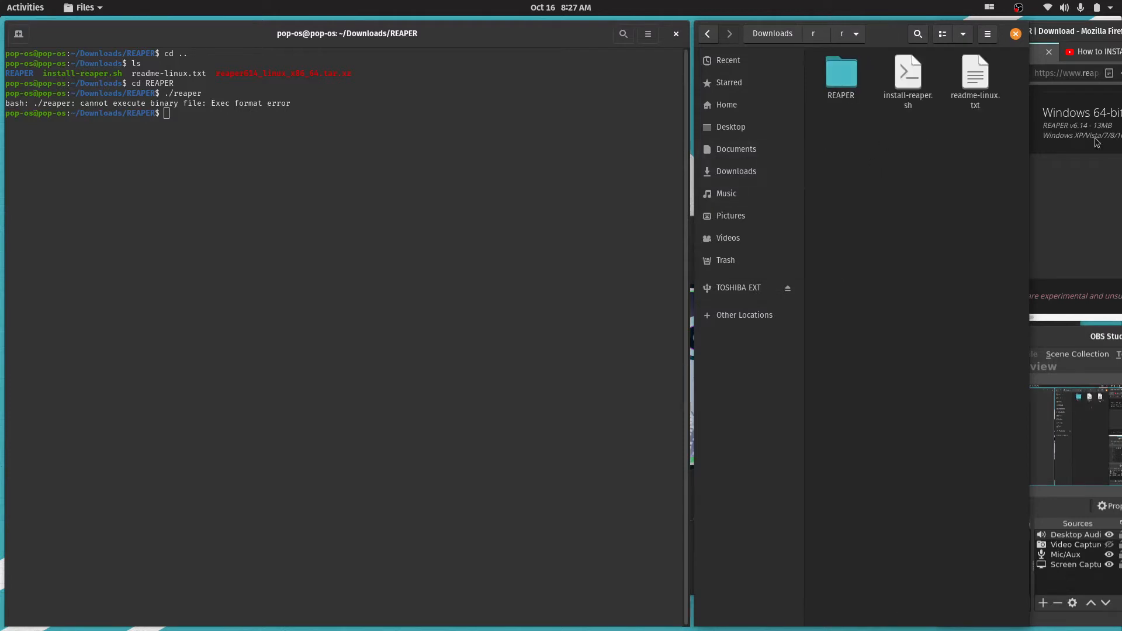
In the terminal, leave the deleted REAPER directory, change to the filesystem root with cd // and list its contents
left_click(478, 93)
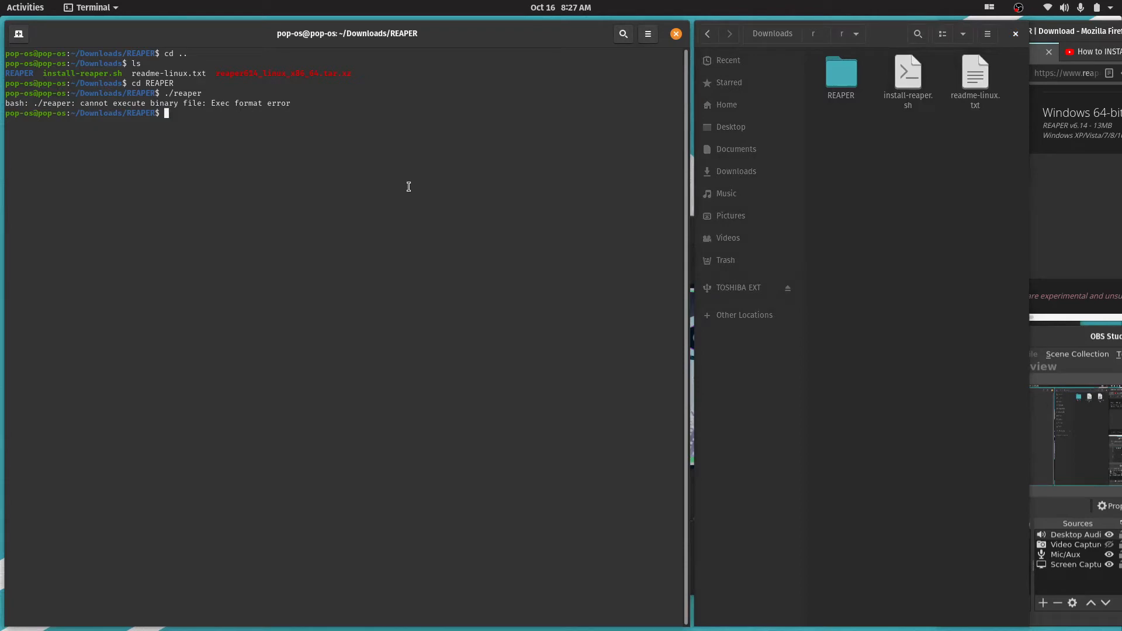
type("cd ..")
key("Return")
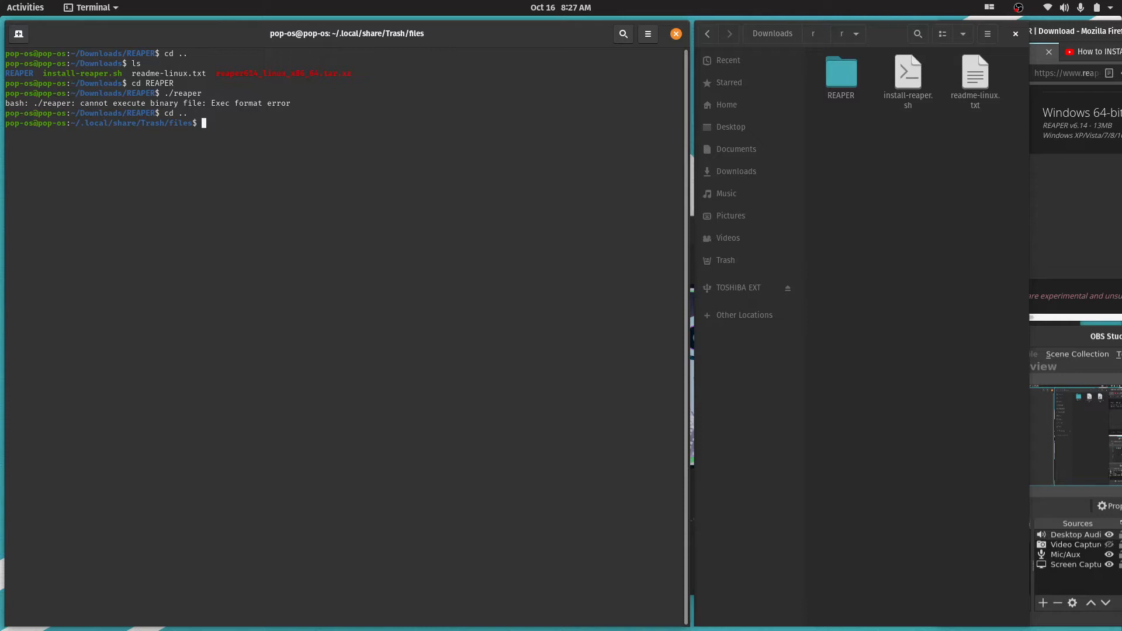
type("cd ..")
key("Return")
type("cd //")
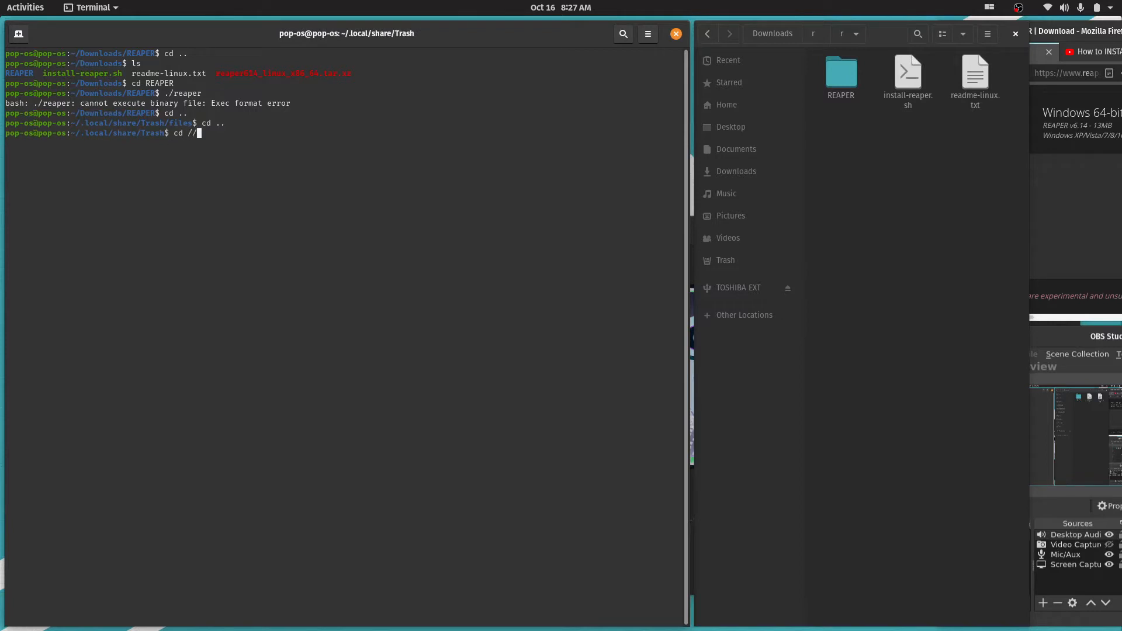
key("Return")
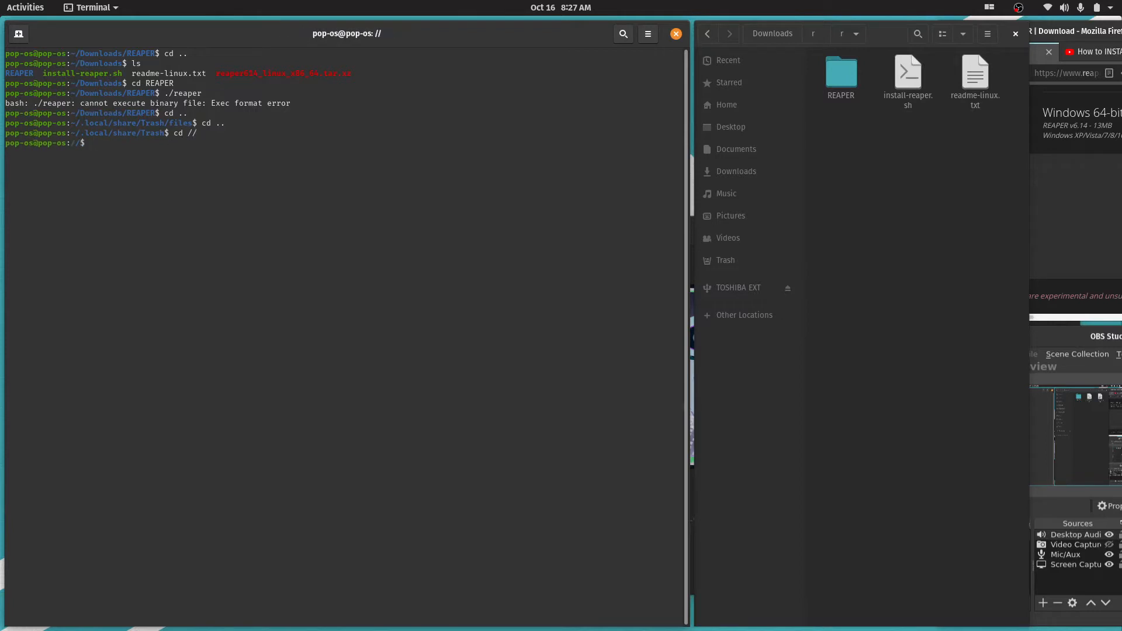
type("ls")
key("Return")
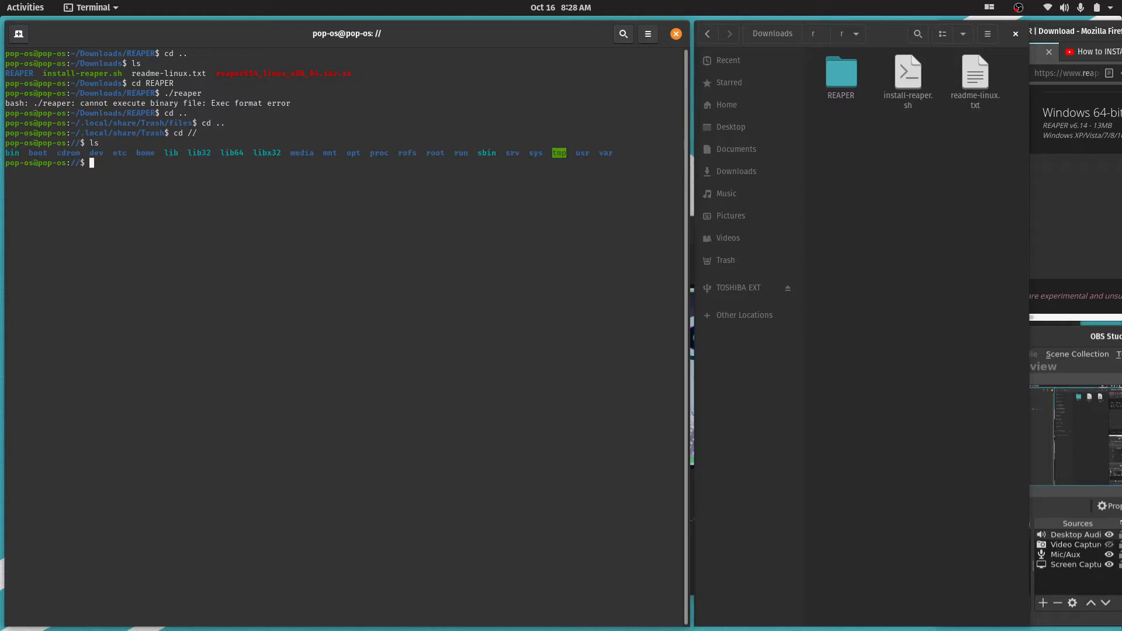
Change the terminal's working directory to home/pop-os/Downloads
type("cd home/pop-os/downloads")
key("BackSpace")
key("BackSpace")
key("BackSpace")
key("BackSpace")
key("BackSpace")
key("BackSpace")
key("BackSpace")
key("BackSpace")
key("BackSpace")
type("Downloads")
key("Return")
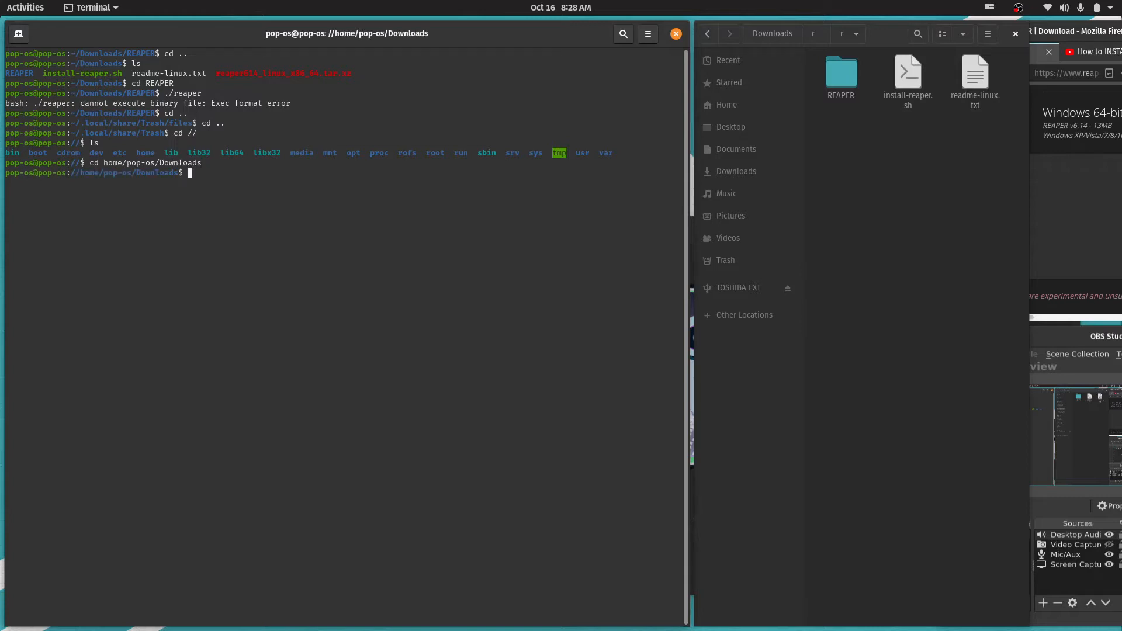
Change into r/r/REAPER and launch the program with ./reaper
type("cd r/r/REAPER")
key("Return")
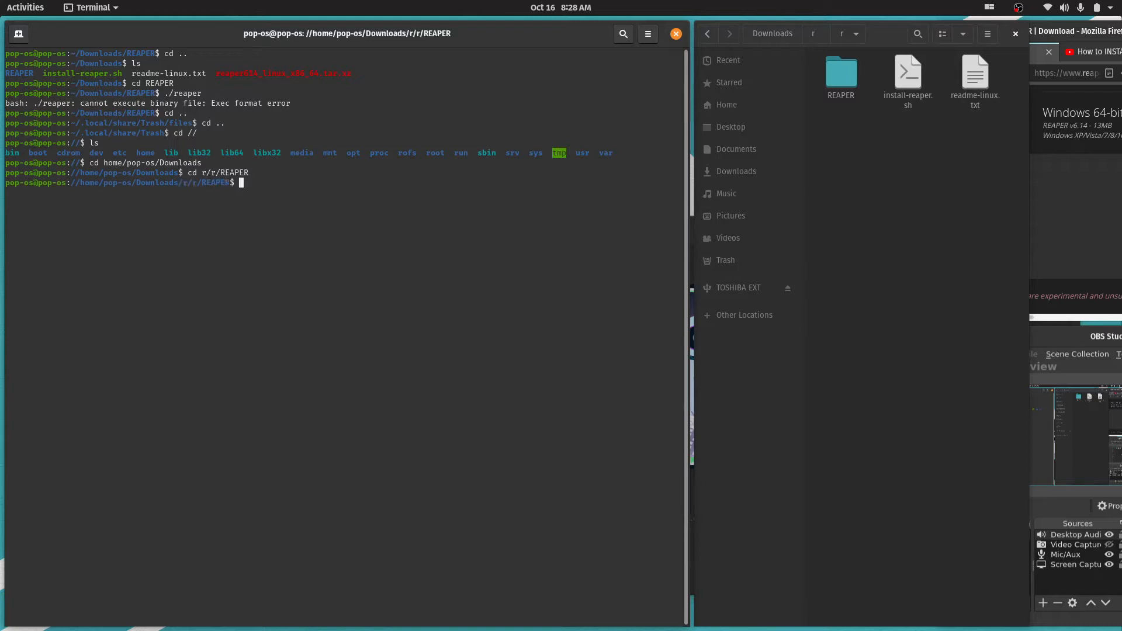
type("./reaper")
key("Return")
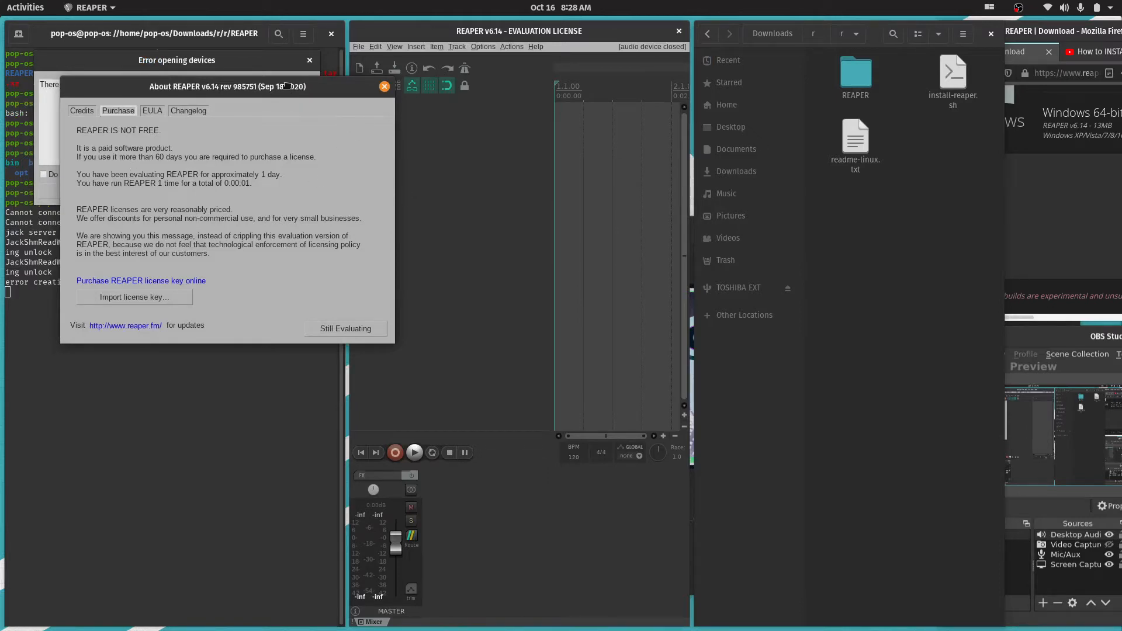
Dismiss REAPER's license notice as still evaluating and maximize the main window
left_click_drag(301, 89, 645, 70)
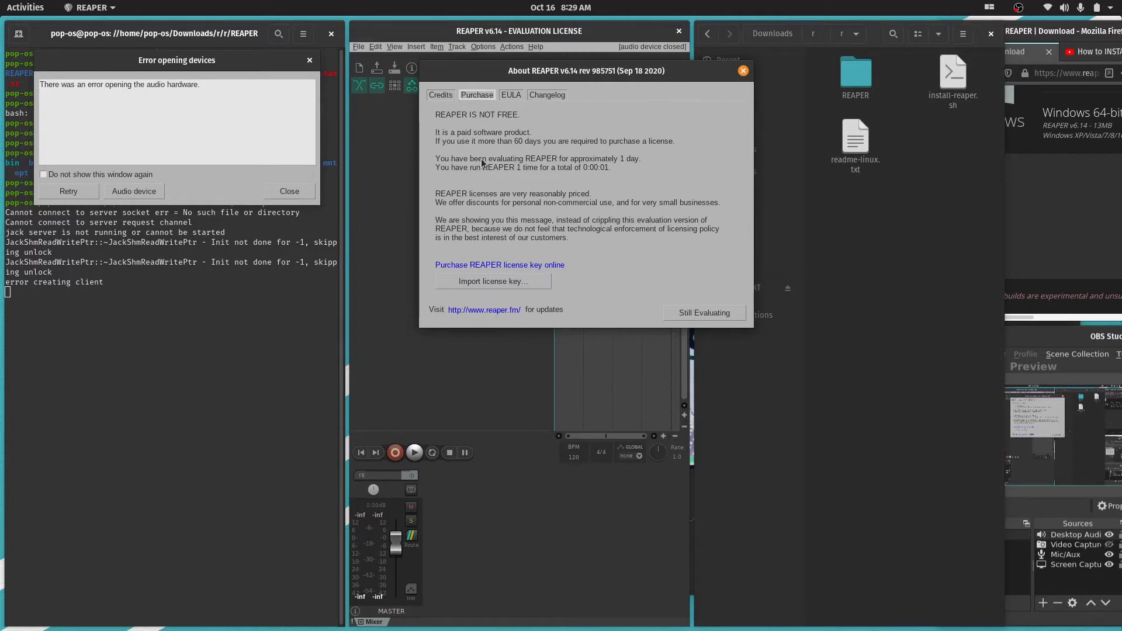
left_click(672, 312)
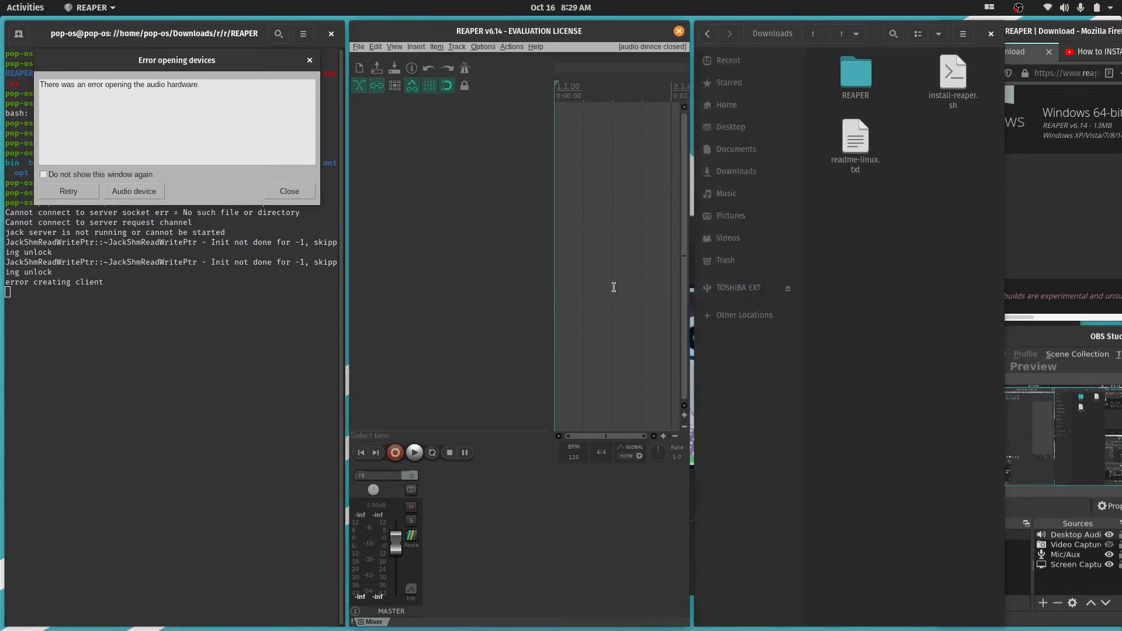
left_click_drag(538, 29, 621, 4)
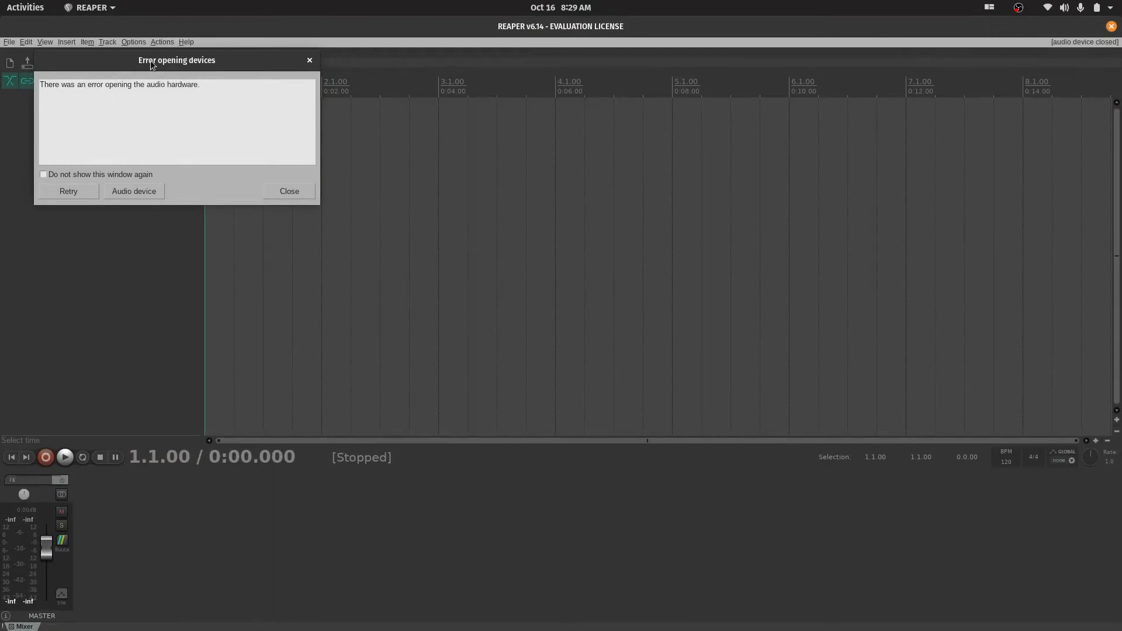
Open the audio device settings from the audio error dialog, view the available audio systems and close the preferences without changes
left_click_drag(144, 58, 592, 217)
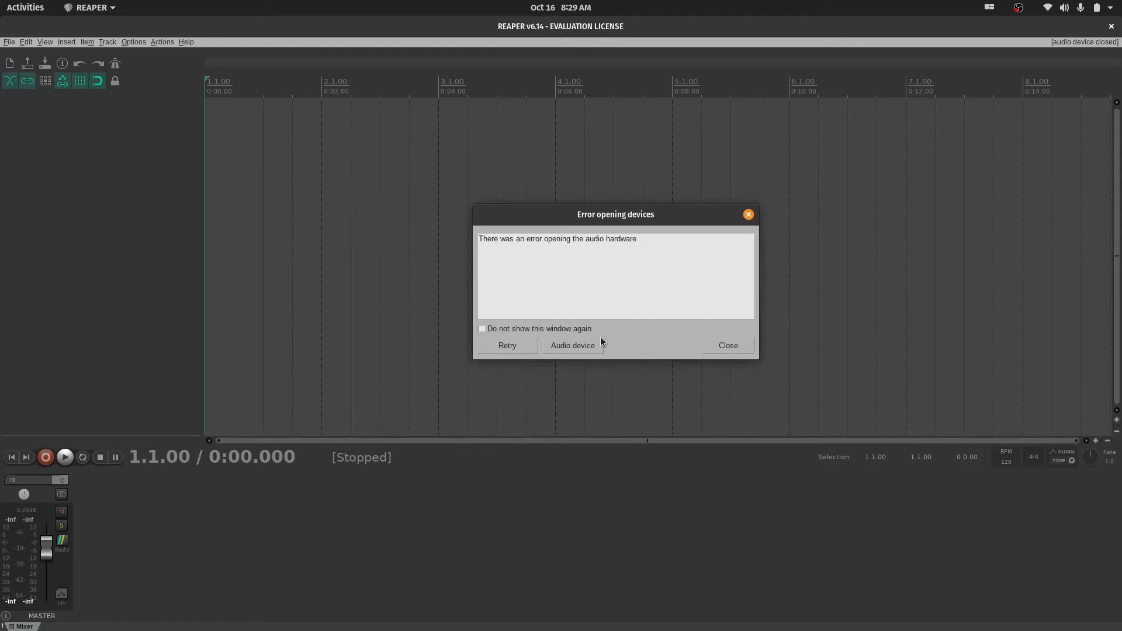
left_click(572, 346)
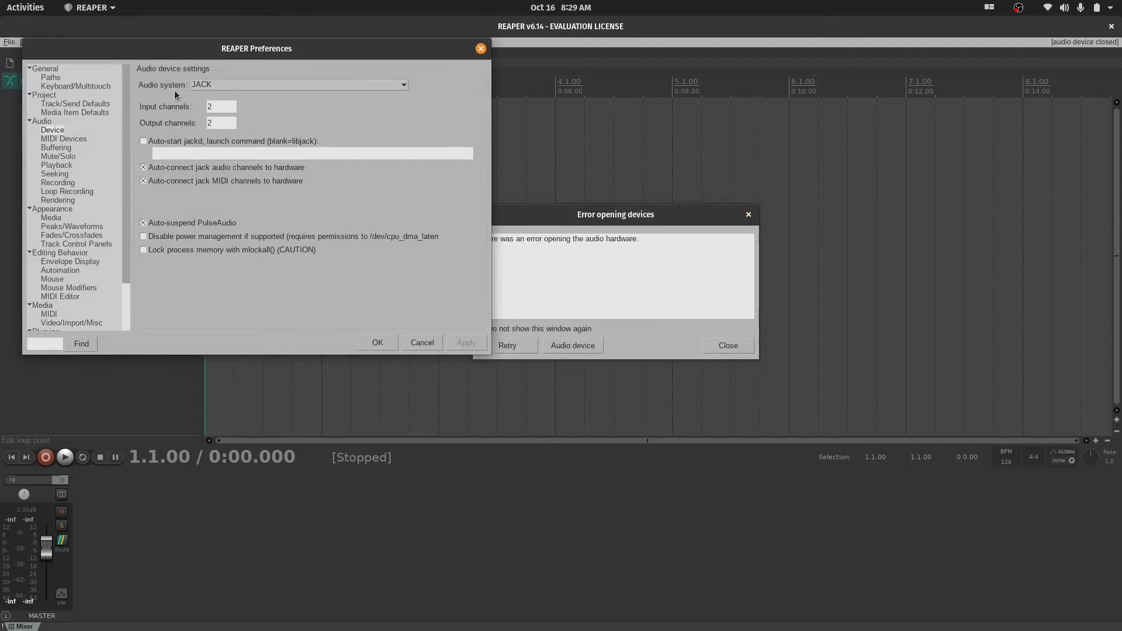
left_click(355, 88)
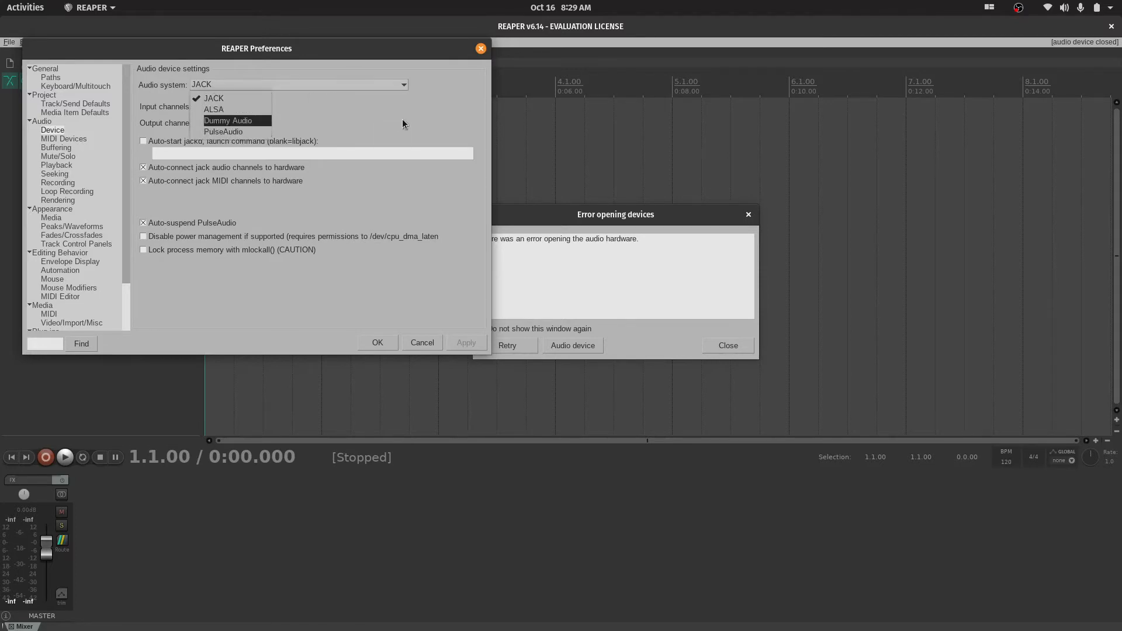
left_click(372, 105)
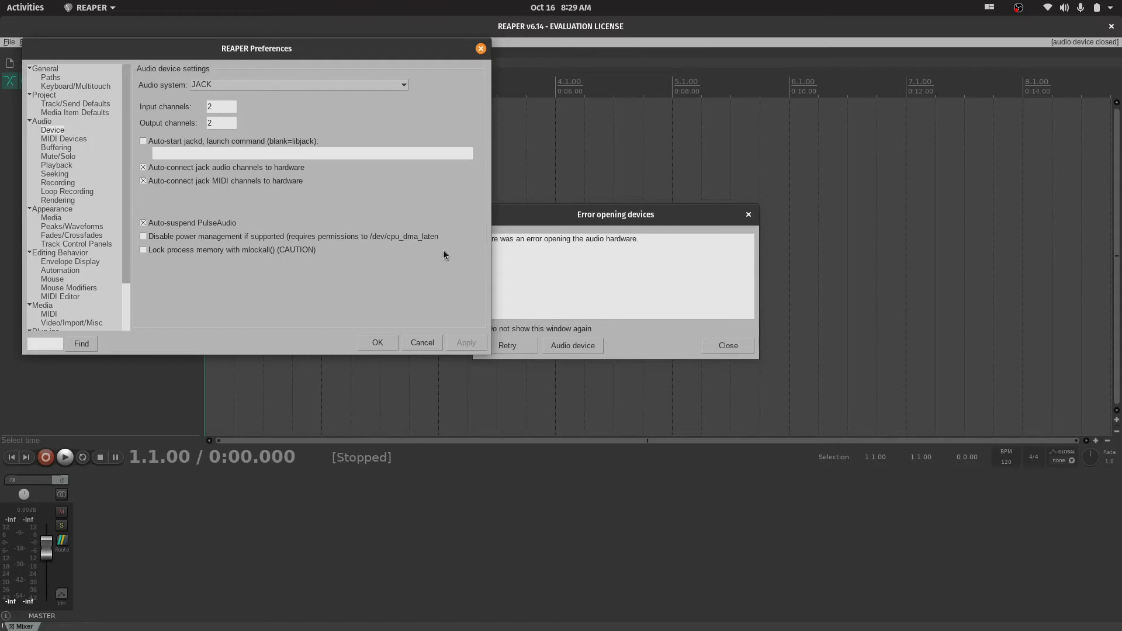
left_click(480, 48)
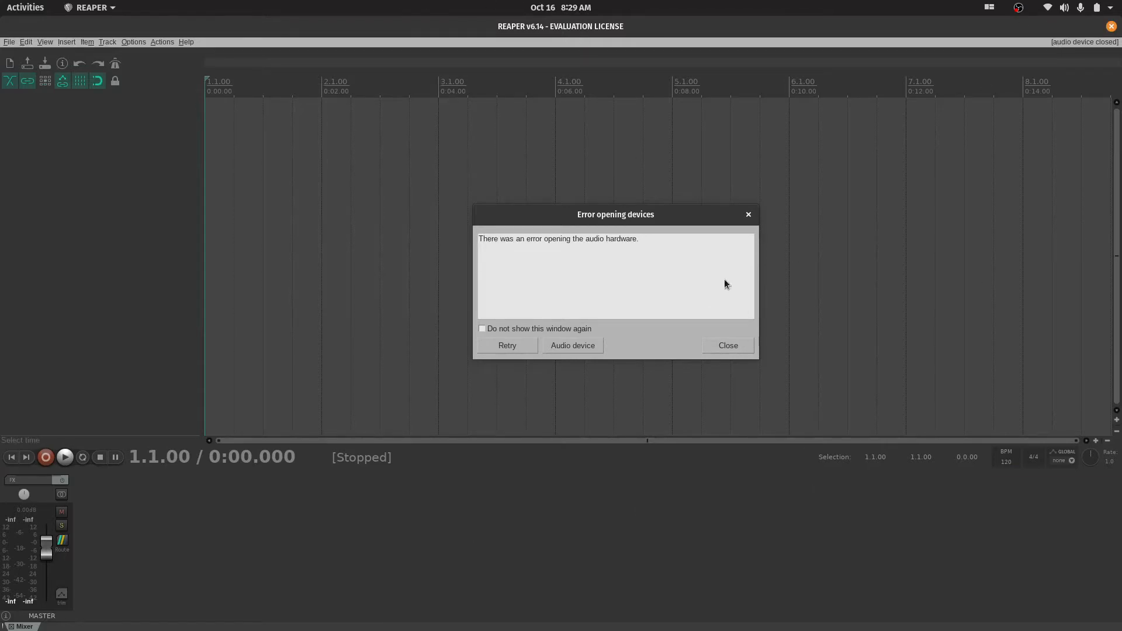
Close the audio device error dialog and restore the REAPER window from its maximized size
left_click(719, 350)
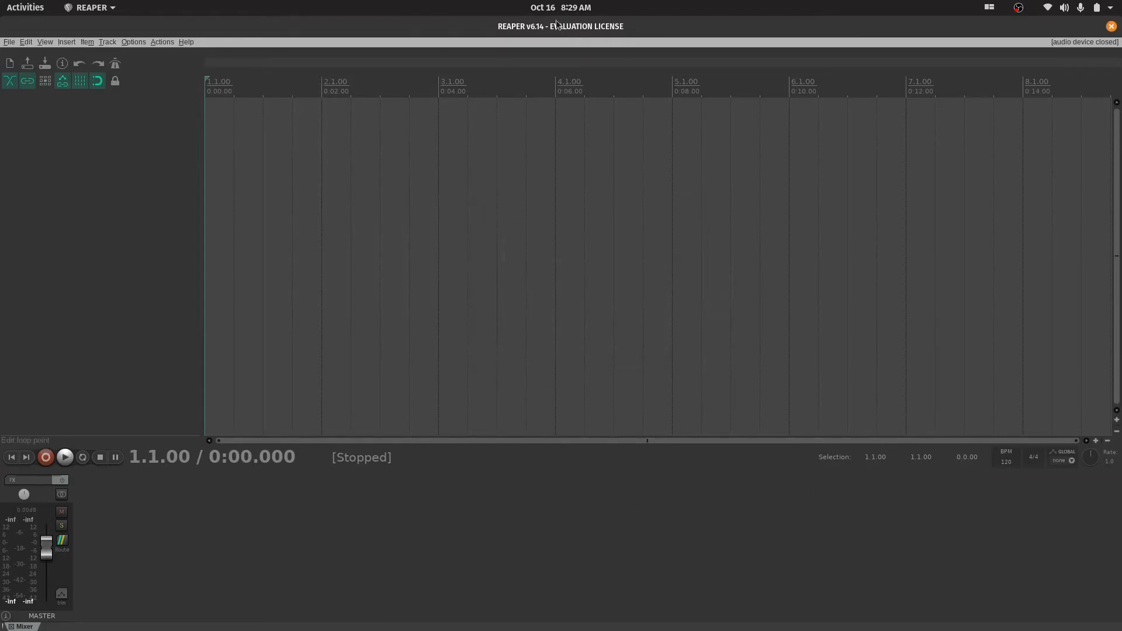
key("super+m")
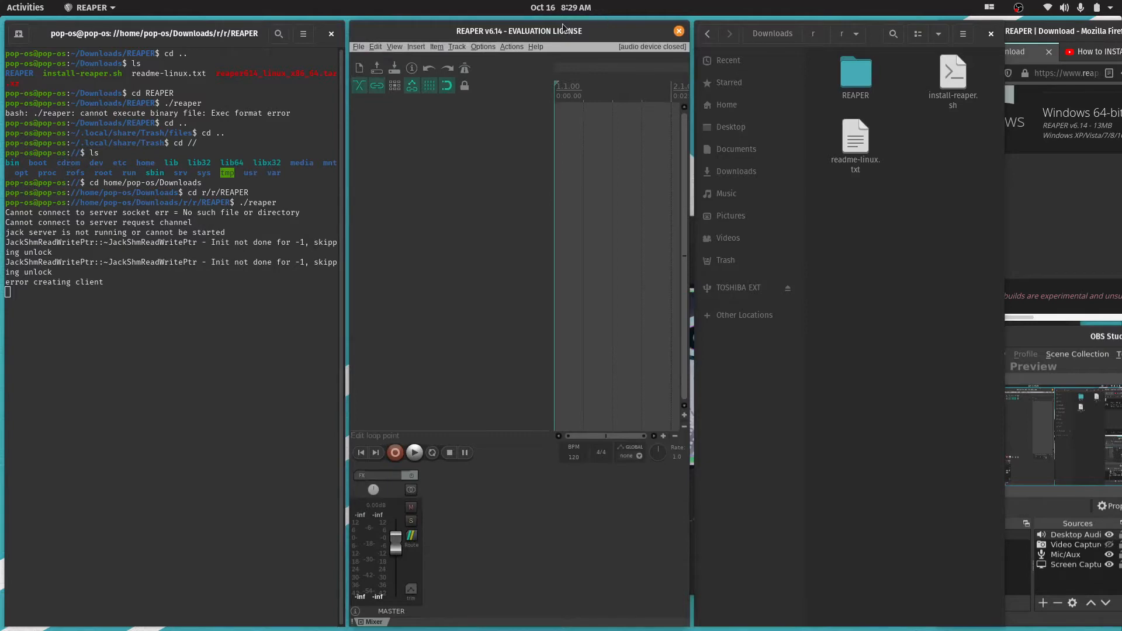
left_click_drag(546, 33, 587, 40)
Move the REAPER and OBS Studio windows to the second workspace in the Activities overview and switch to that workspace
key("super")
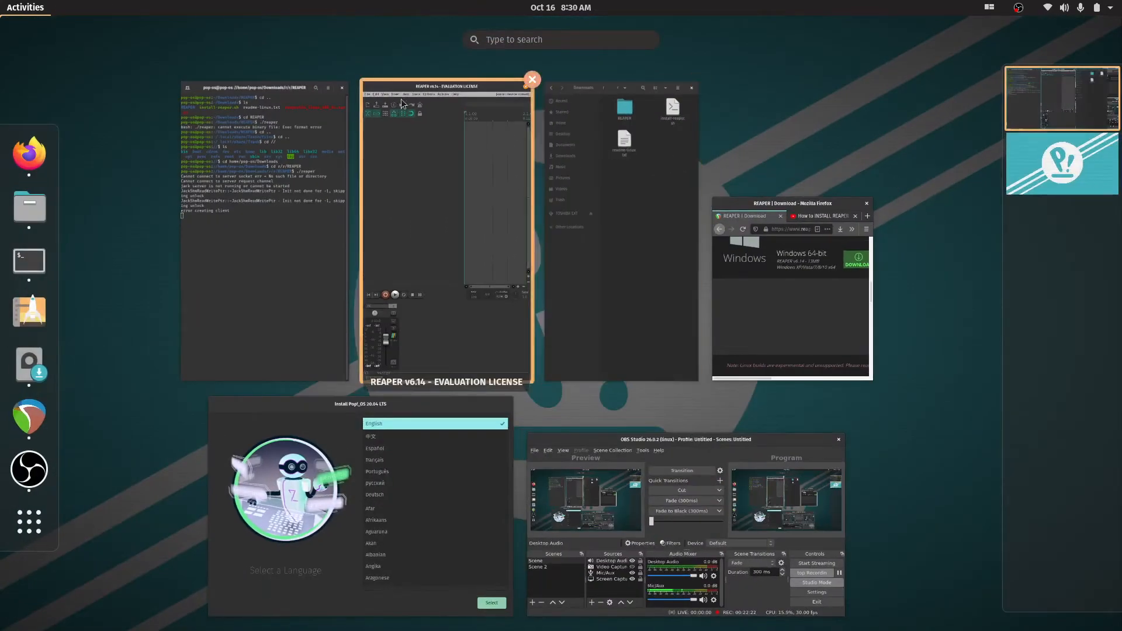
left_click_drag(424, 91, 1064, 187)
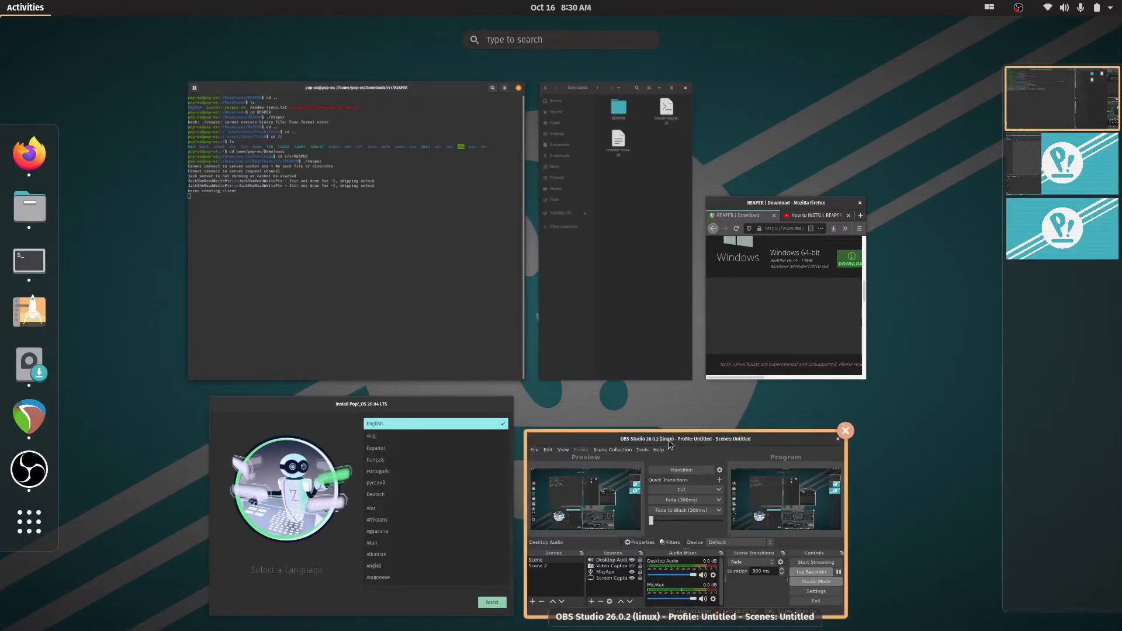
left_click_drag(688, 435, 1063, 180)
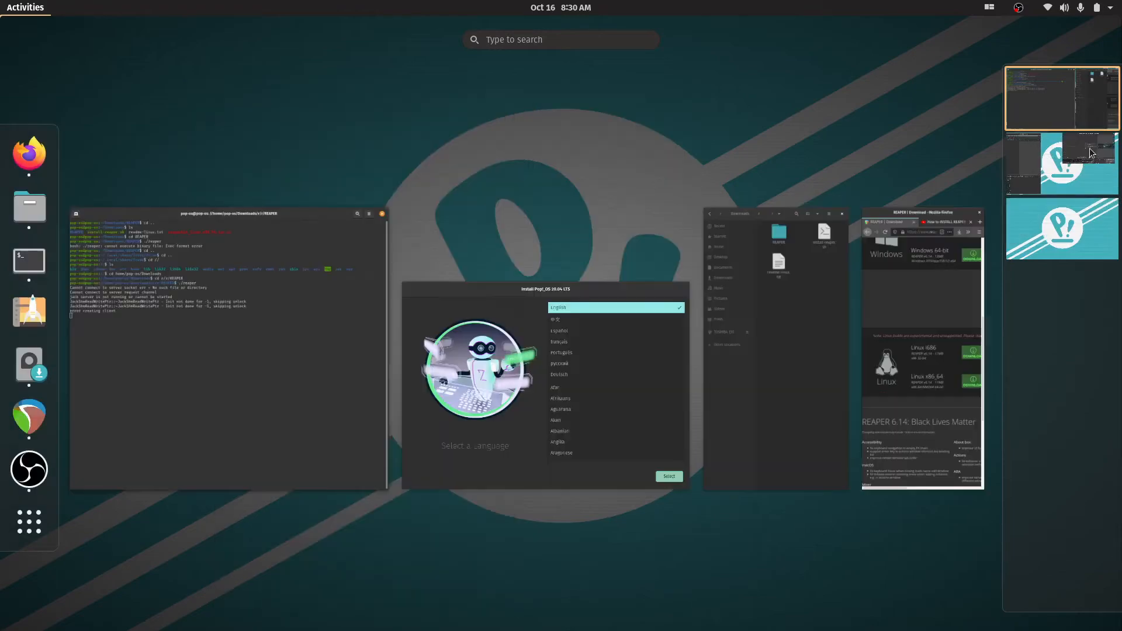
left_click(1064, 180)
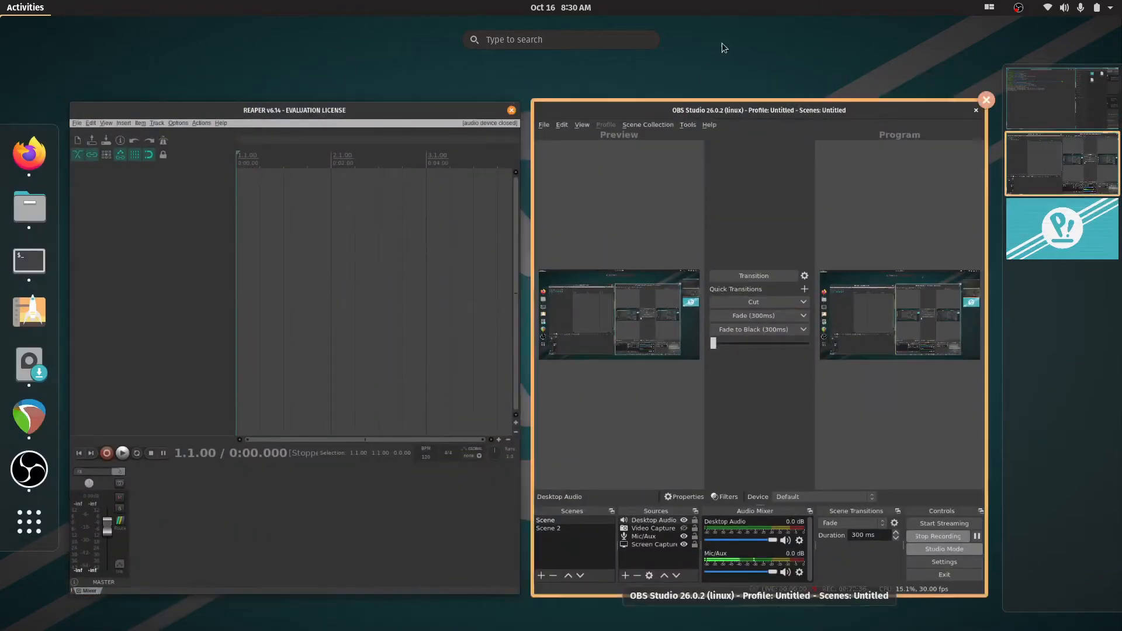
Leave the overview through the OBS Studio window and widen REAPER's tile at the expense of OBS Studio
left_click(706, 102)
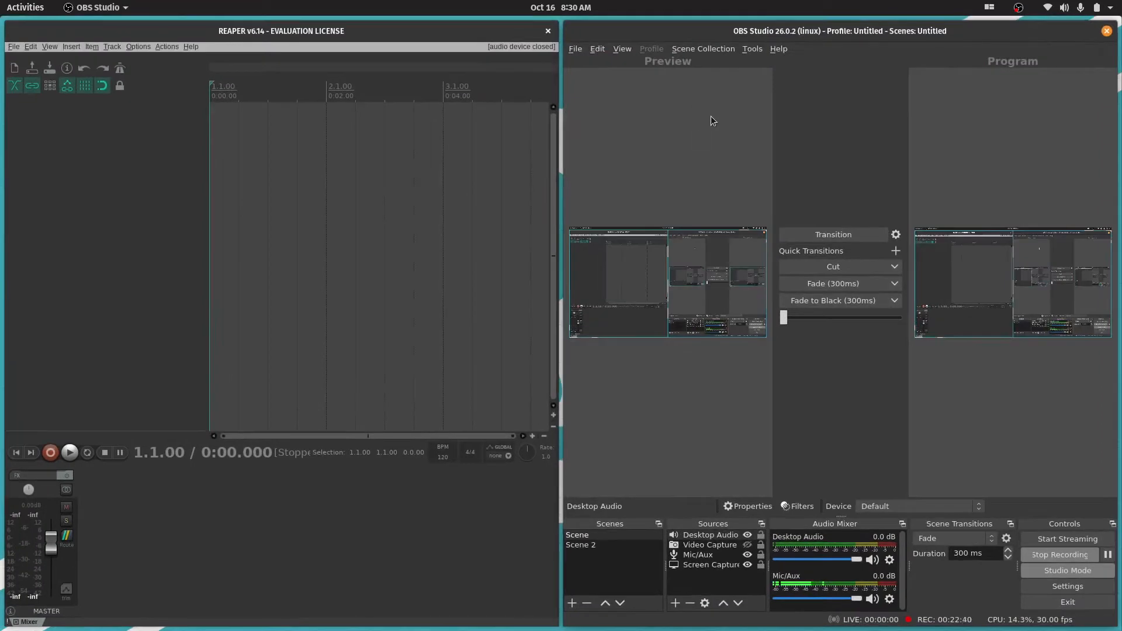
left_click_drag(562, 205, 668, 209)
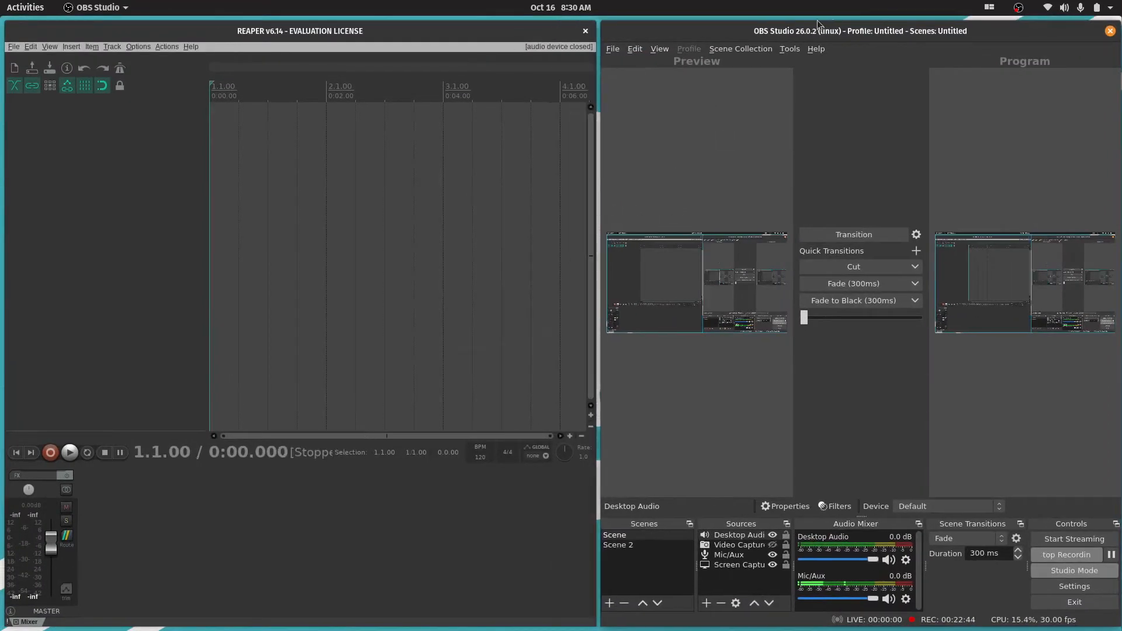
Try swapping the tiled OBS Studio and REAPER windows and repositioning OBS Studio within its column, and restore the original arrangement
left_click_drag(846, 28, 431, 15)
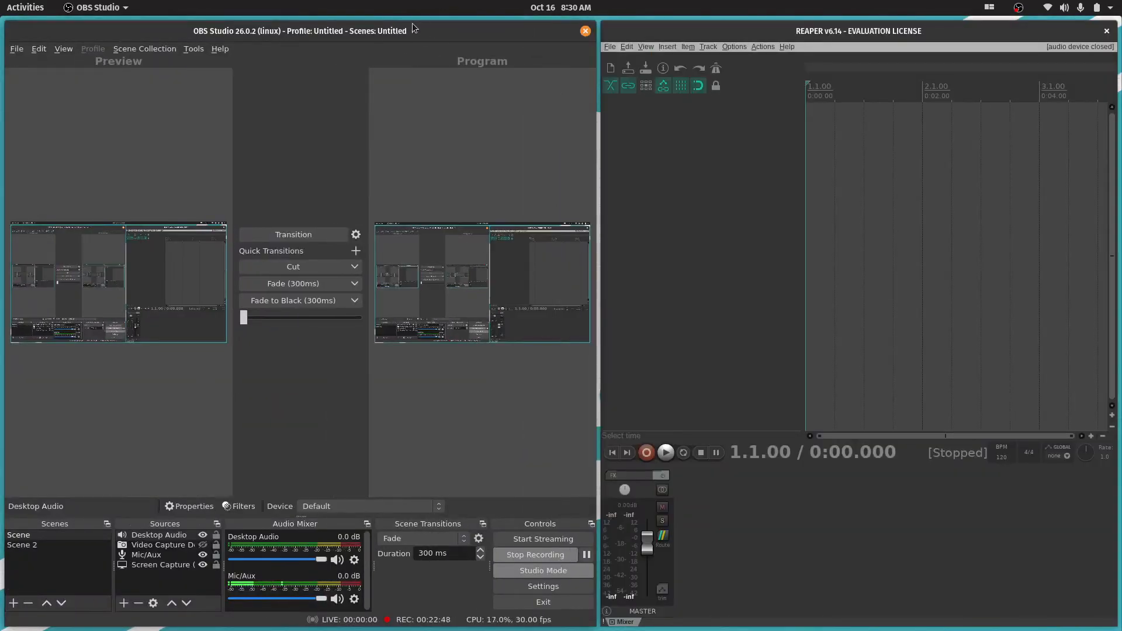
left_click_drag(403, 21, 389, 528)
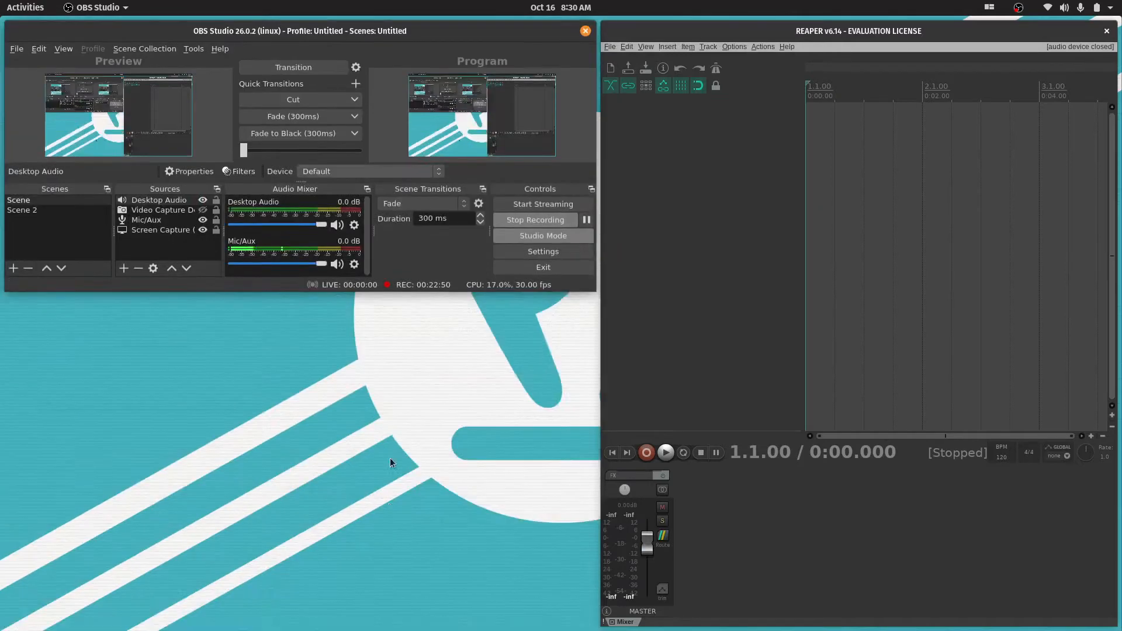
left_click_drag(320, 30, 626, 118)
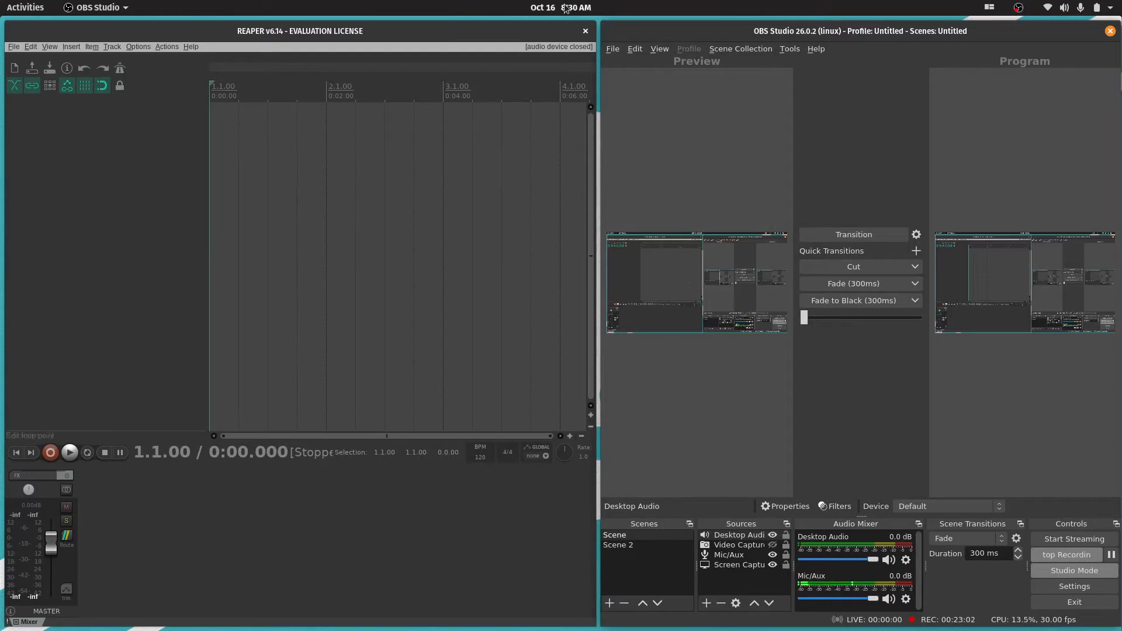
Set REAPER's audio system to PulseAudio in the audio device preferences, apply the change and close the preferences
left_click(563, 47)
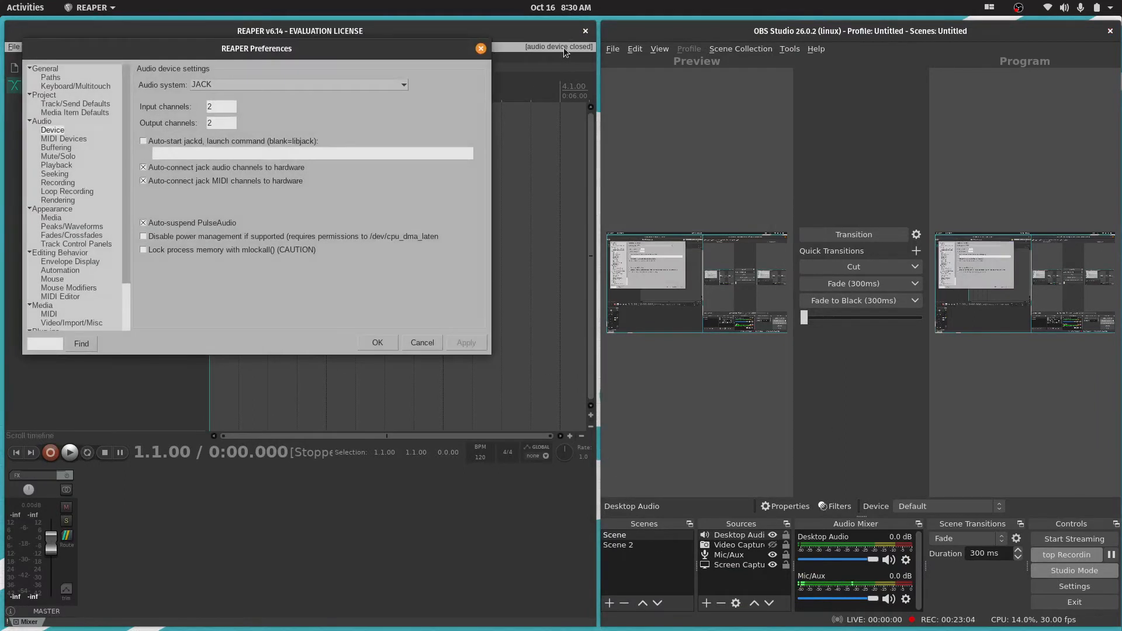
left_click(404, 86)
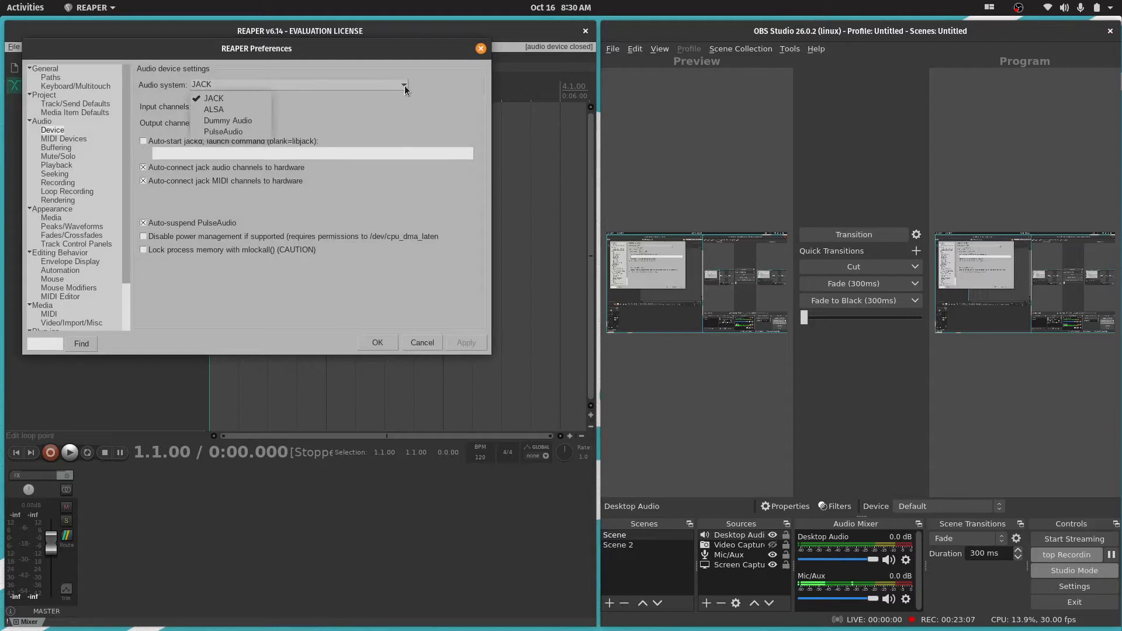
left_click(229, 132)
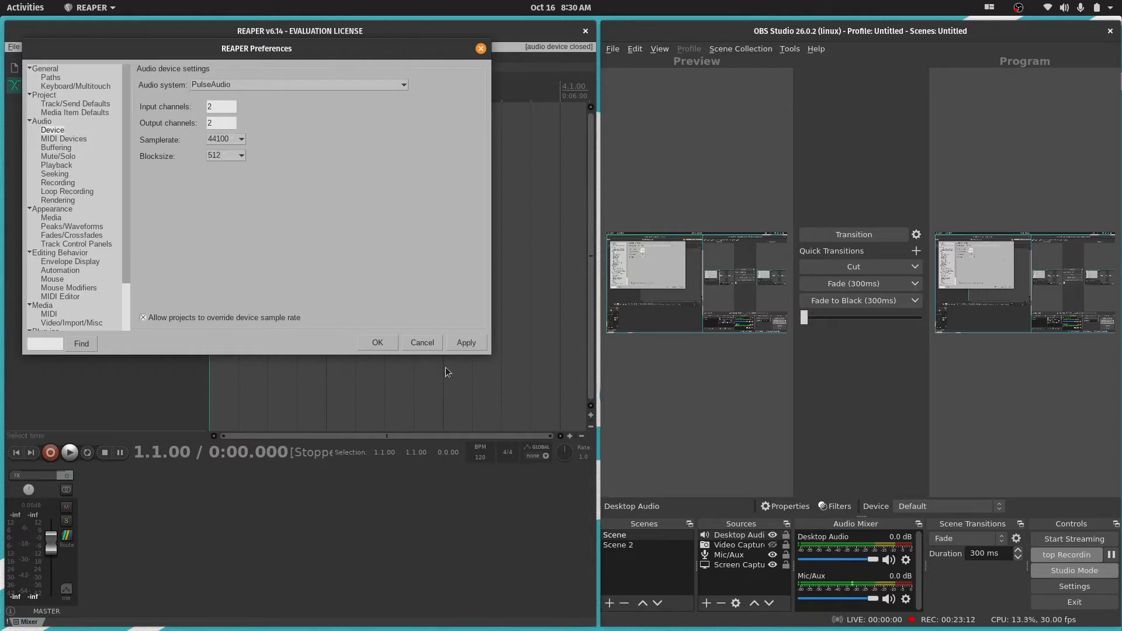
left_click(466, 342)
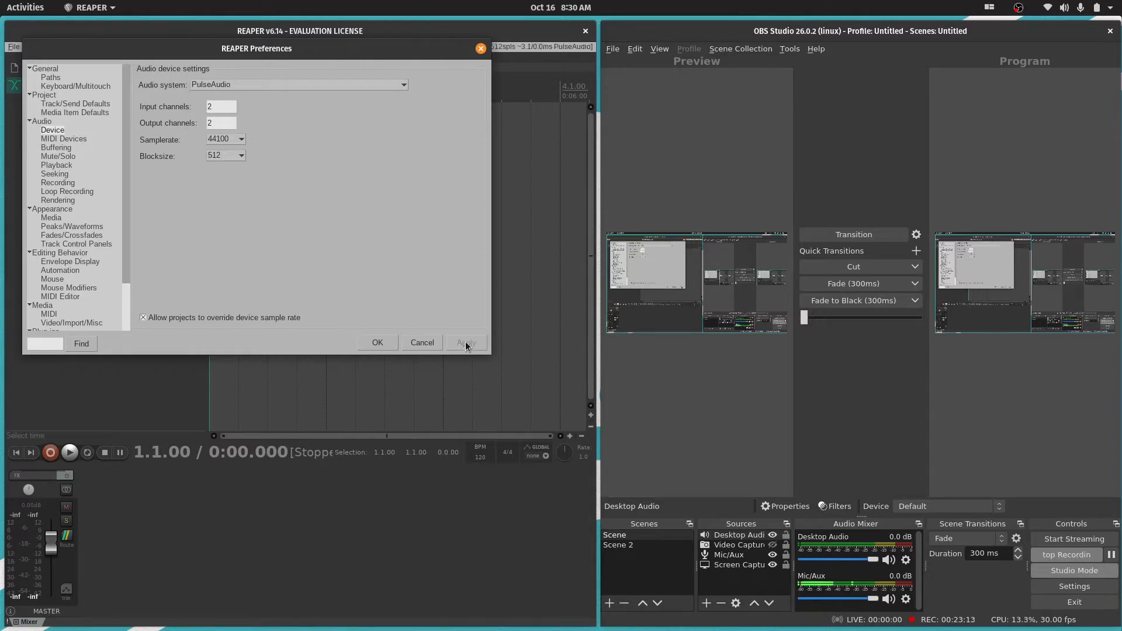
left_click(374, 345)
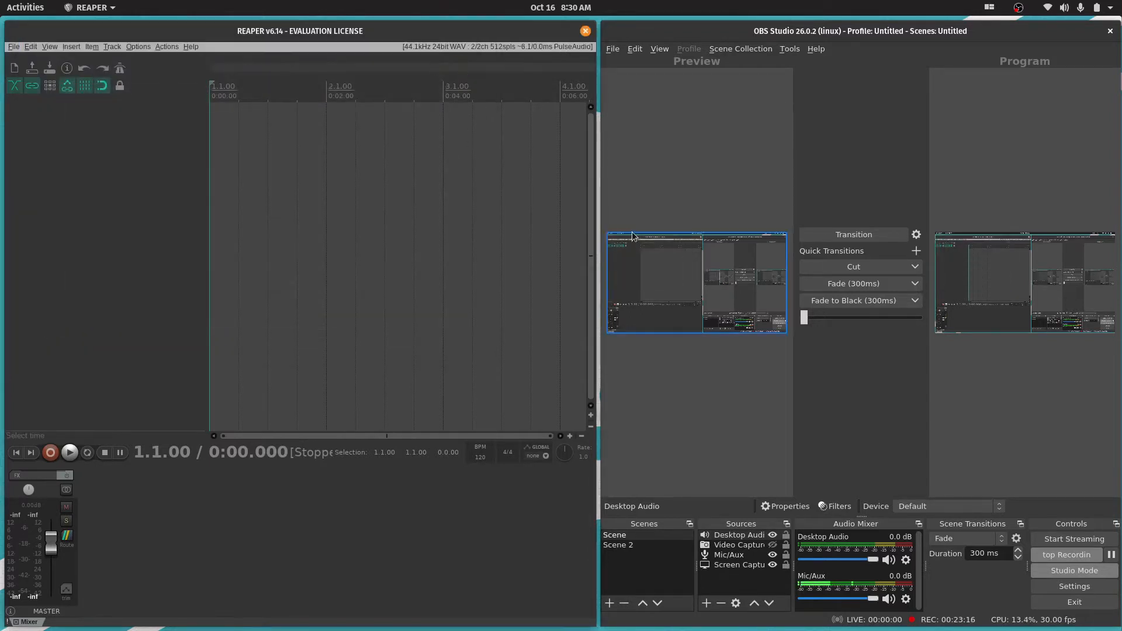
Maximize the REAPER window and briefly start and stop playback to test the audio device
double_click(357, 38)
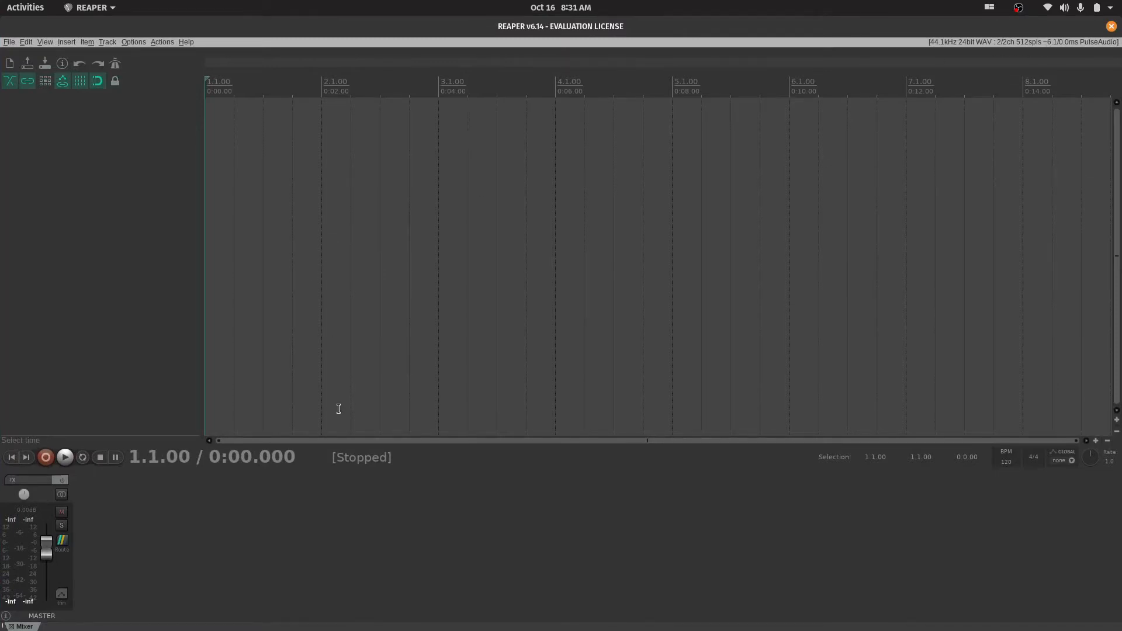
key("space")
key("space")
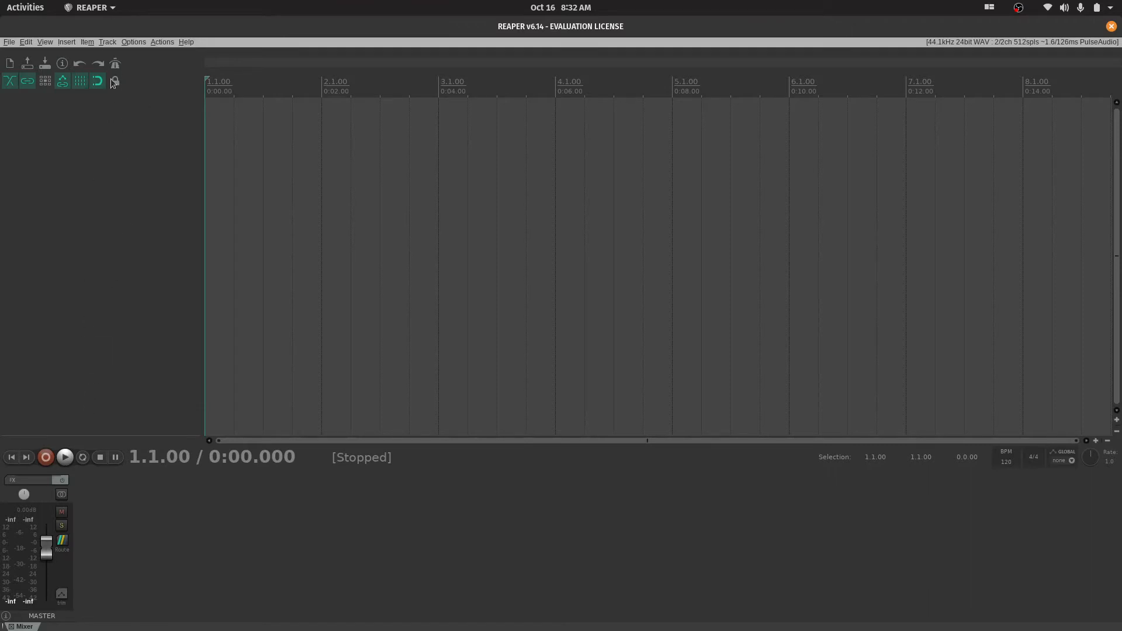
Insert a new track into the project and try to lower the border above the docked mixer
left_click(112, 43)
left_click(123, 53)
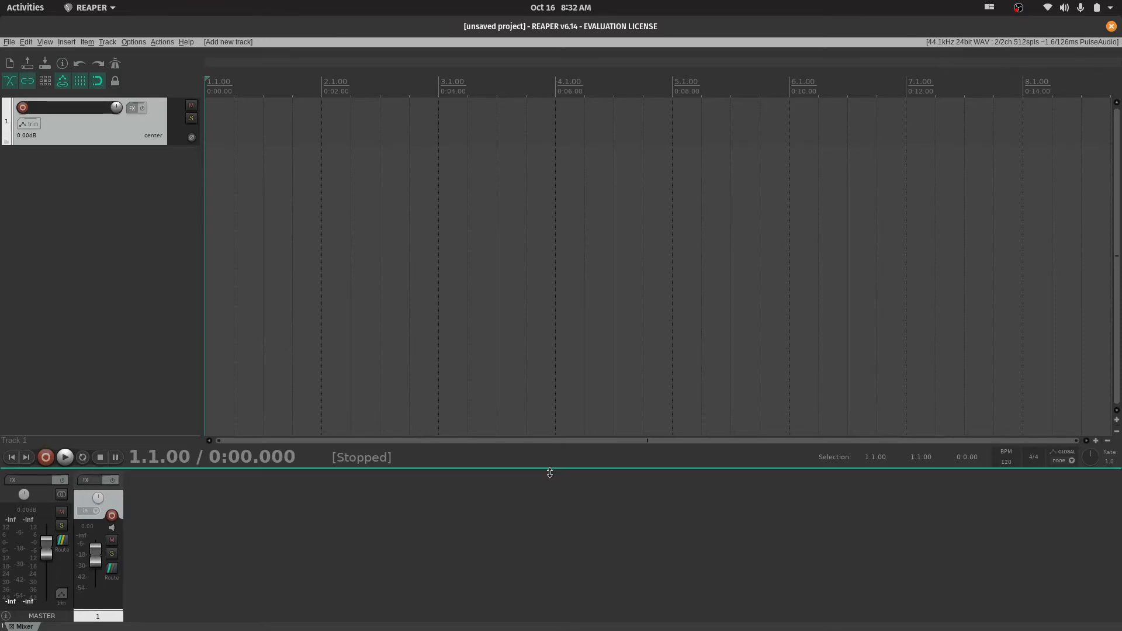
left_click_drag(548, 471, 578, 510)
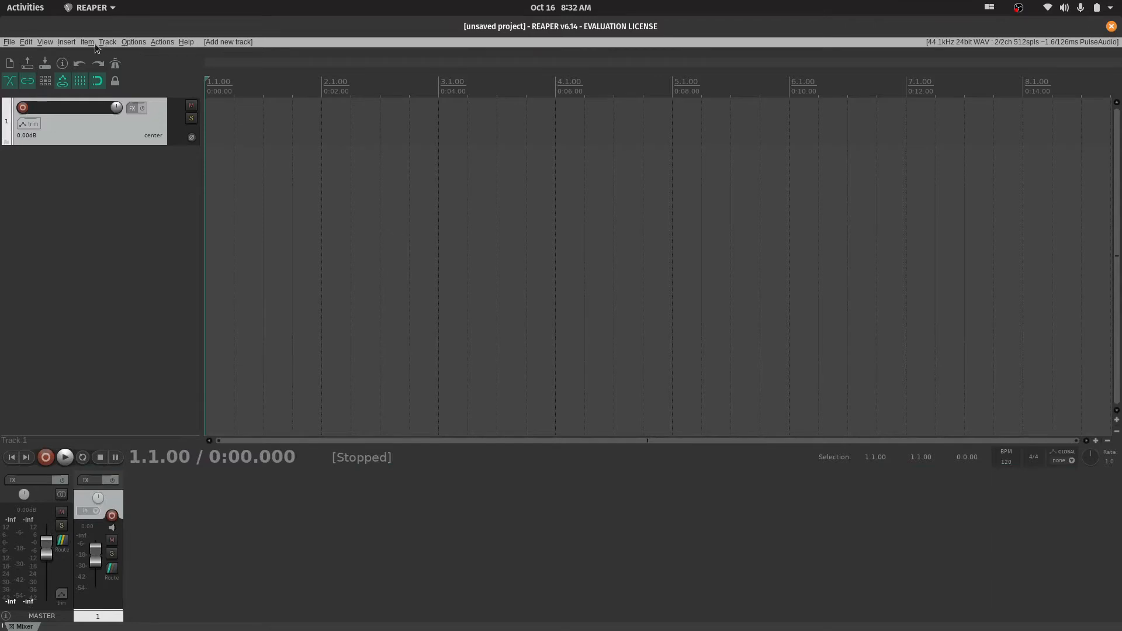
Show the video window, move it over the arrange view and dock it alongside the mixer
left_click(46, 42)
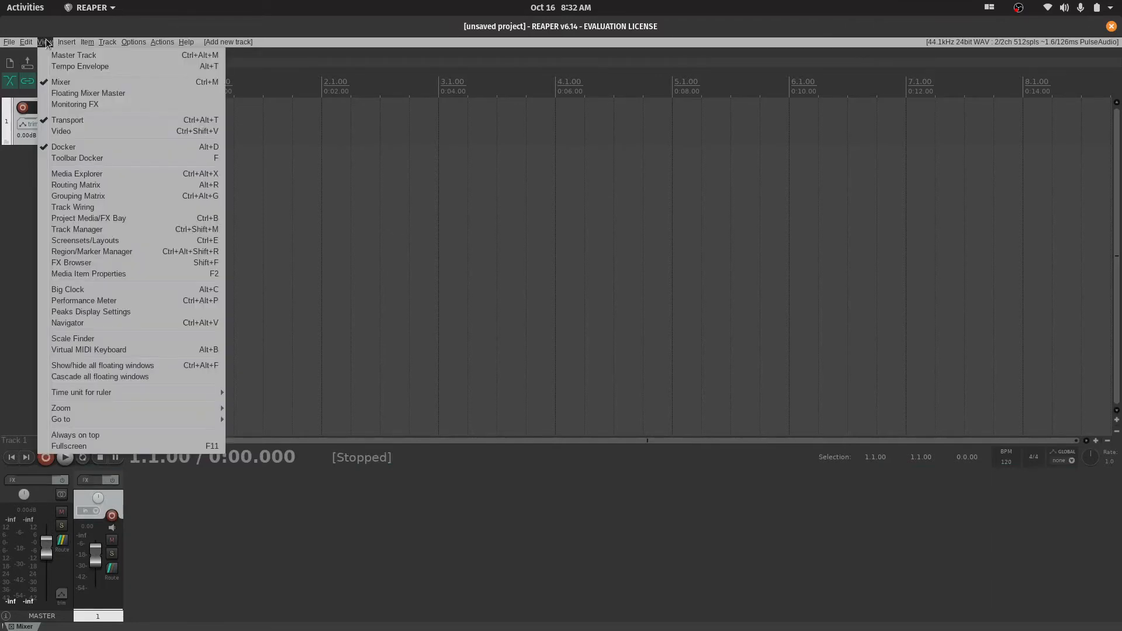
left_click(69, 131)
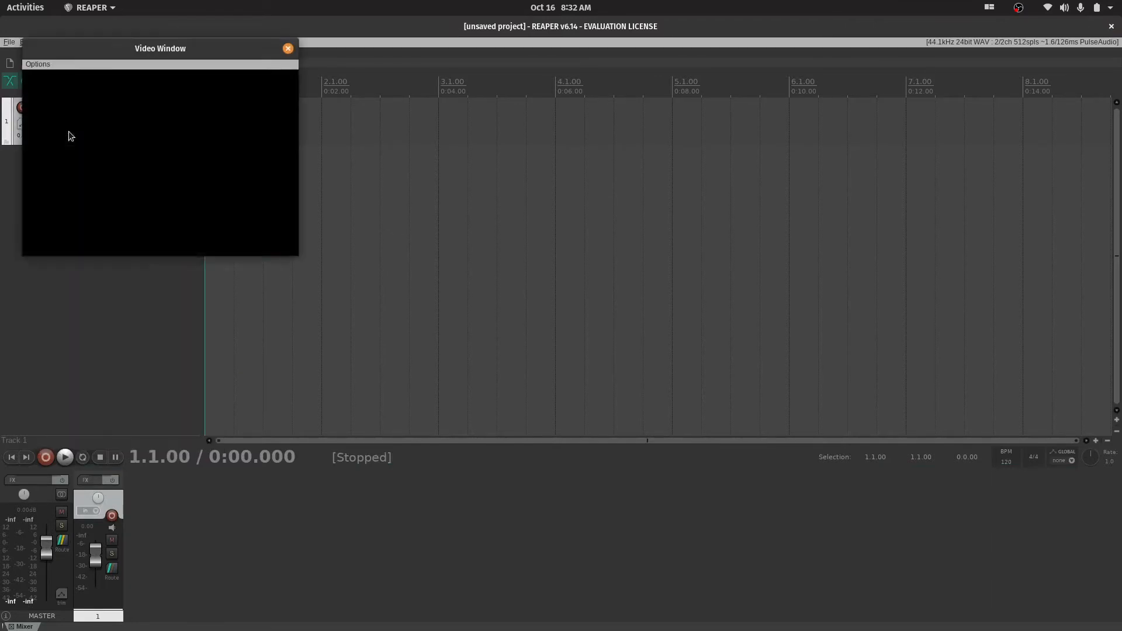
left_click_drag(153, 47, 427, 318)
left_click(308, 335)
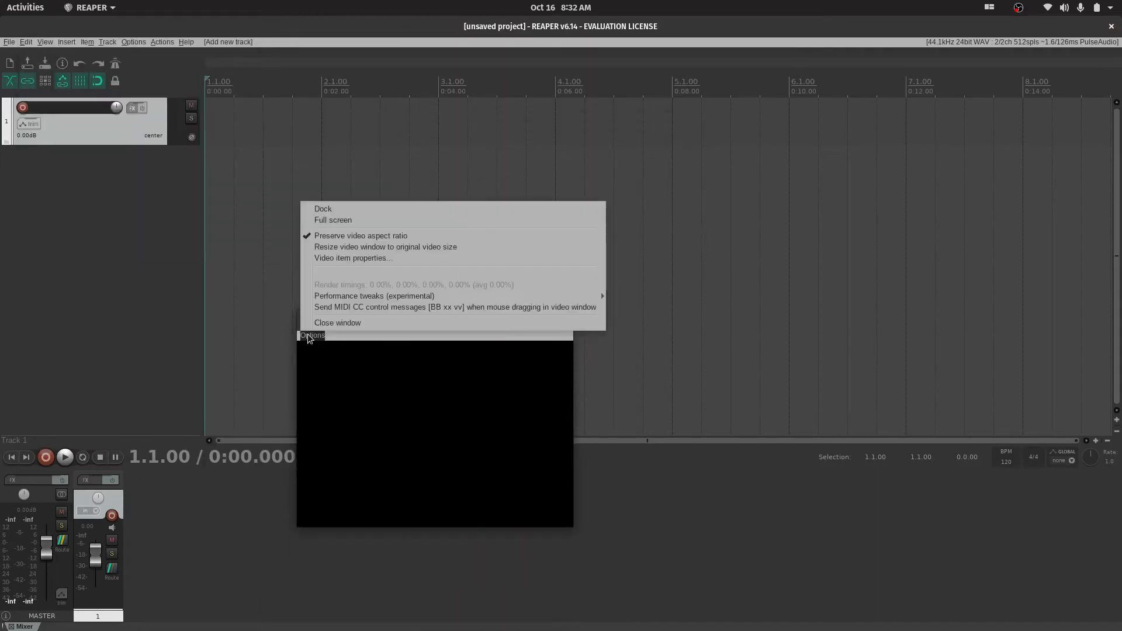
left_click(319, 210)
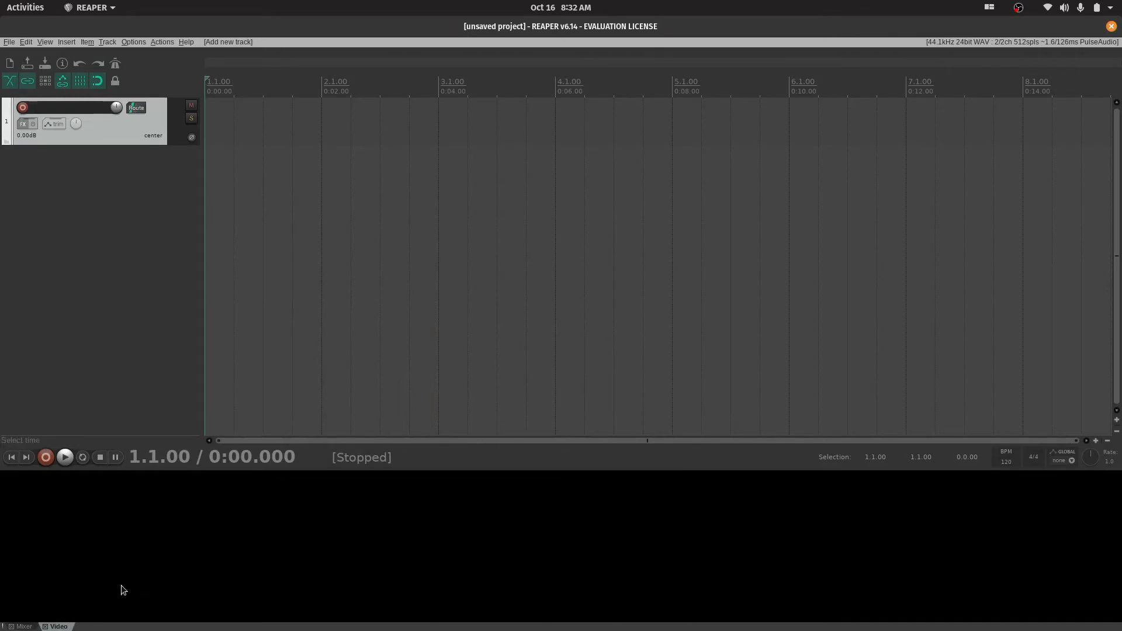
Alternate the docker between the mixer and the video view several times, and close the docked video view
left_click(23, 626)
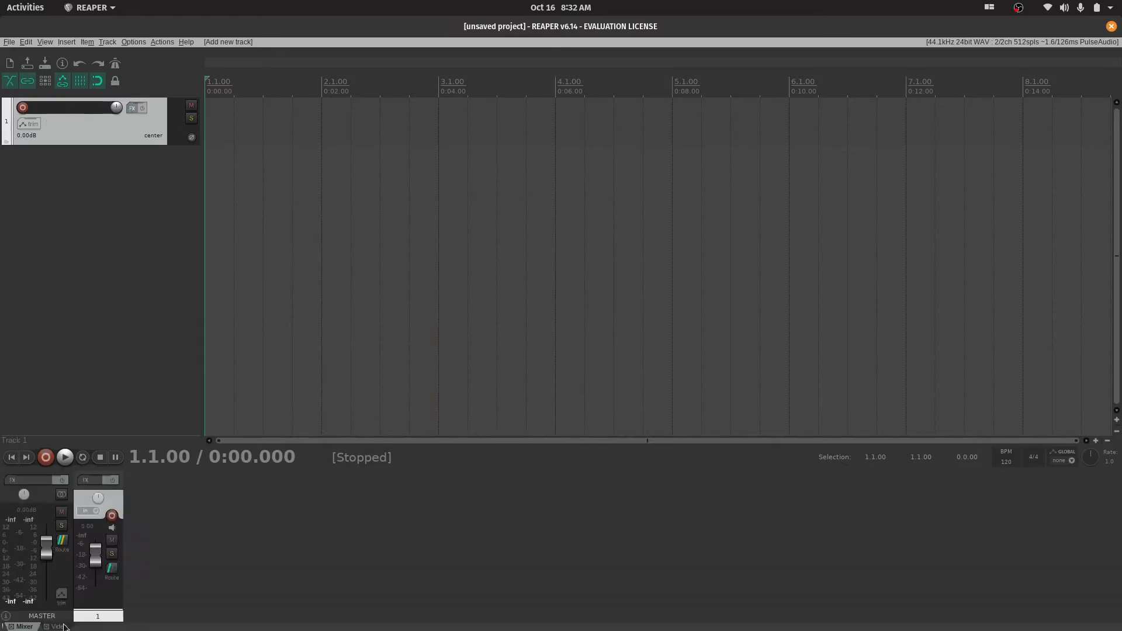
left_click(61, 627)
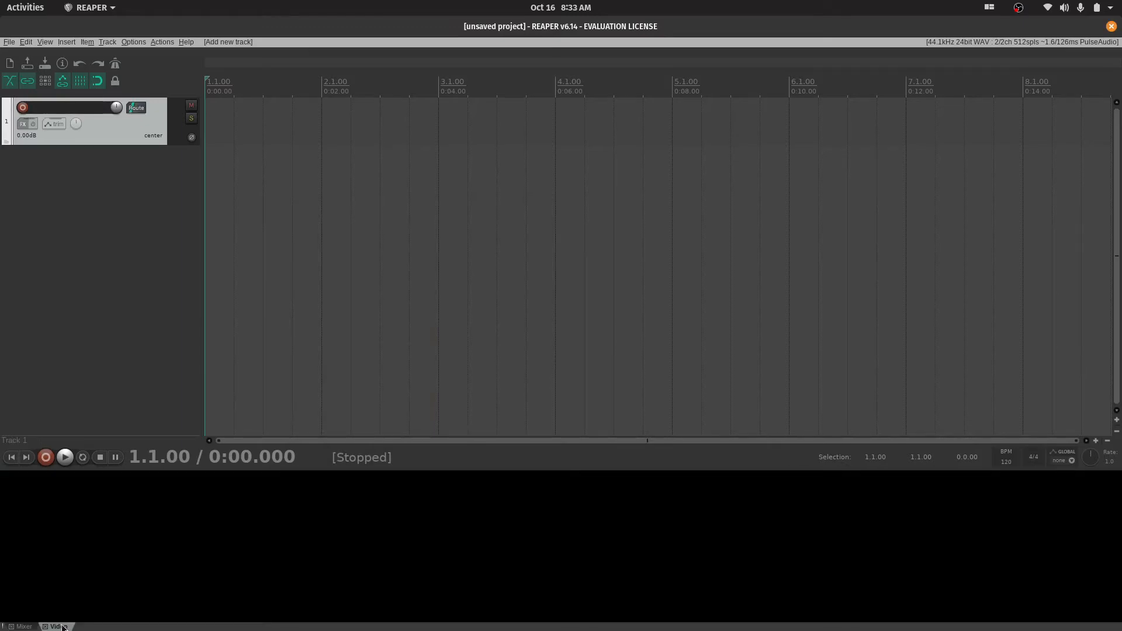
left_click(22, 627)
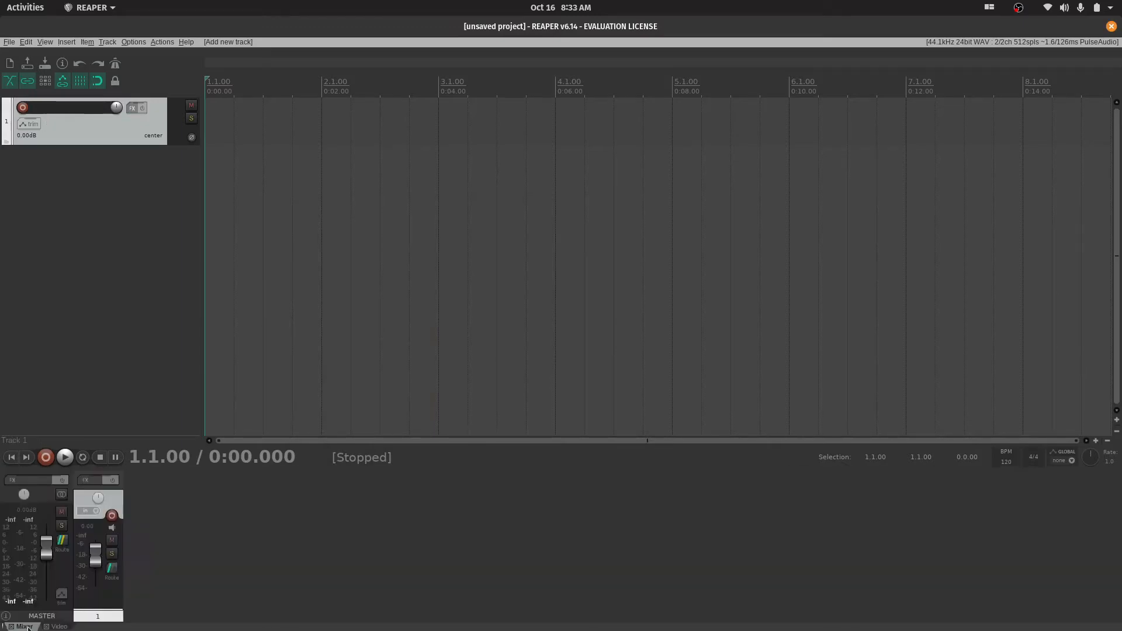
left_click(60, 627)
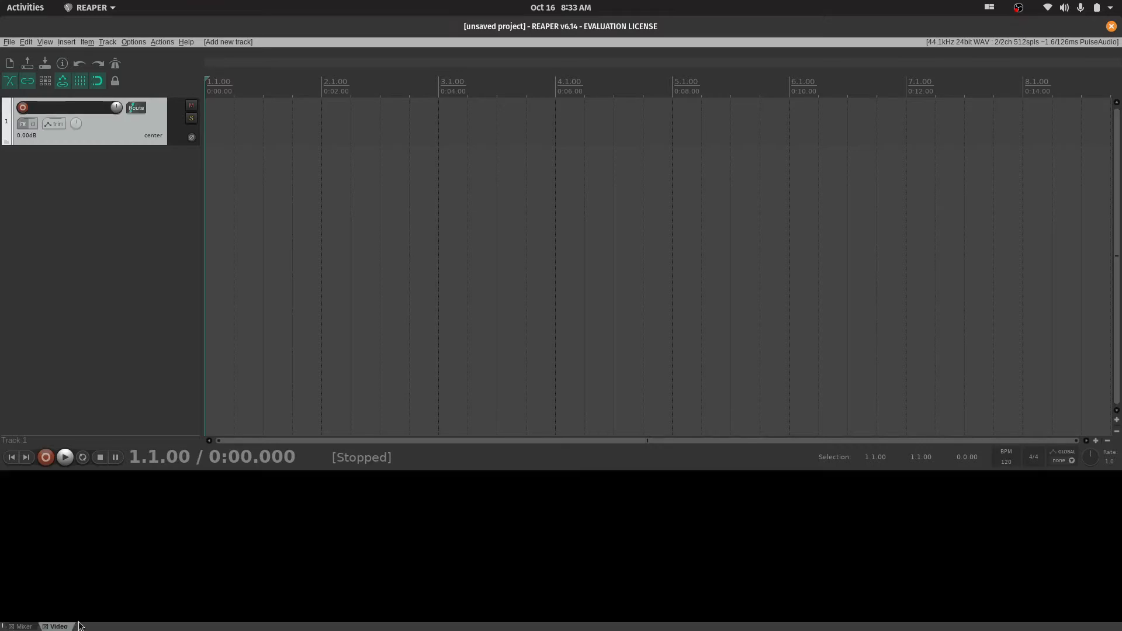
left_click(20, 626)
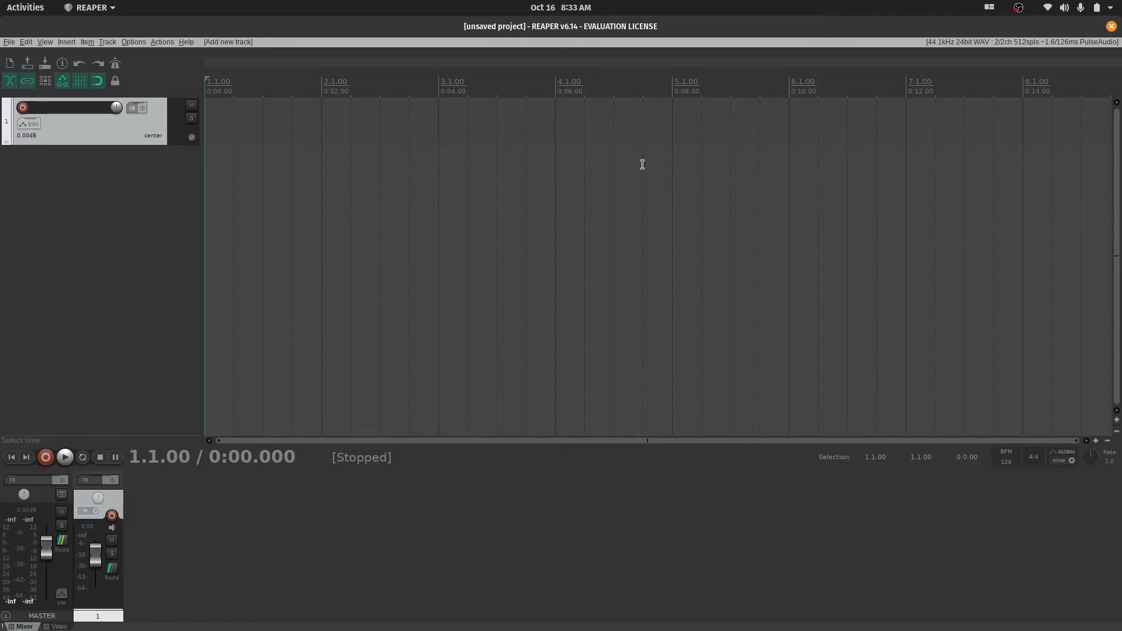
left_click(59, 629)
left_click(26, 627)
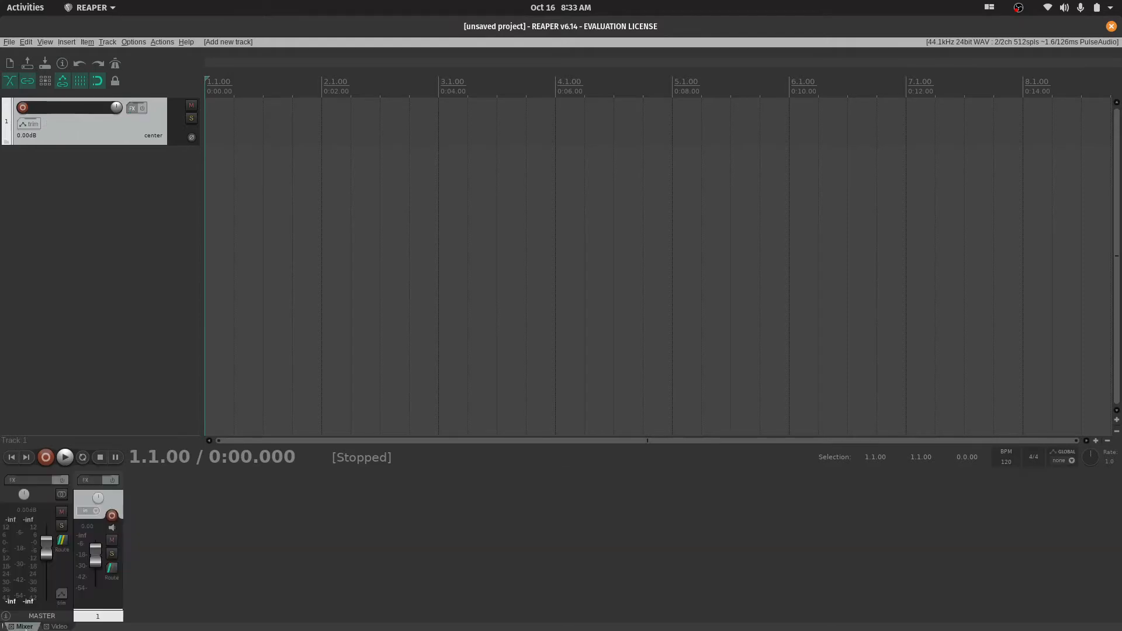
left_click(64, 626)
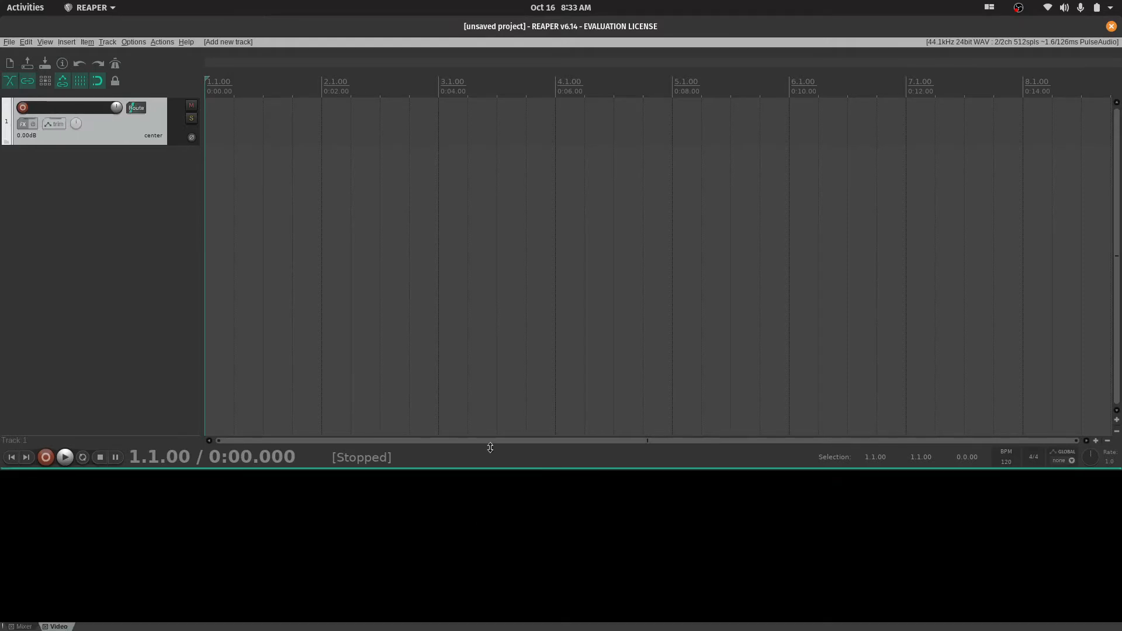
left_click(46, 626)
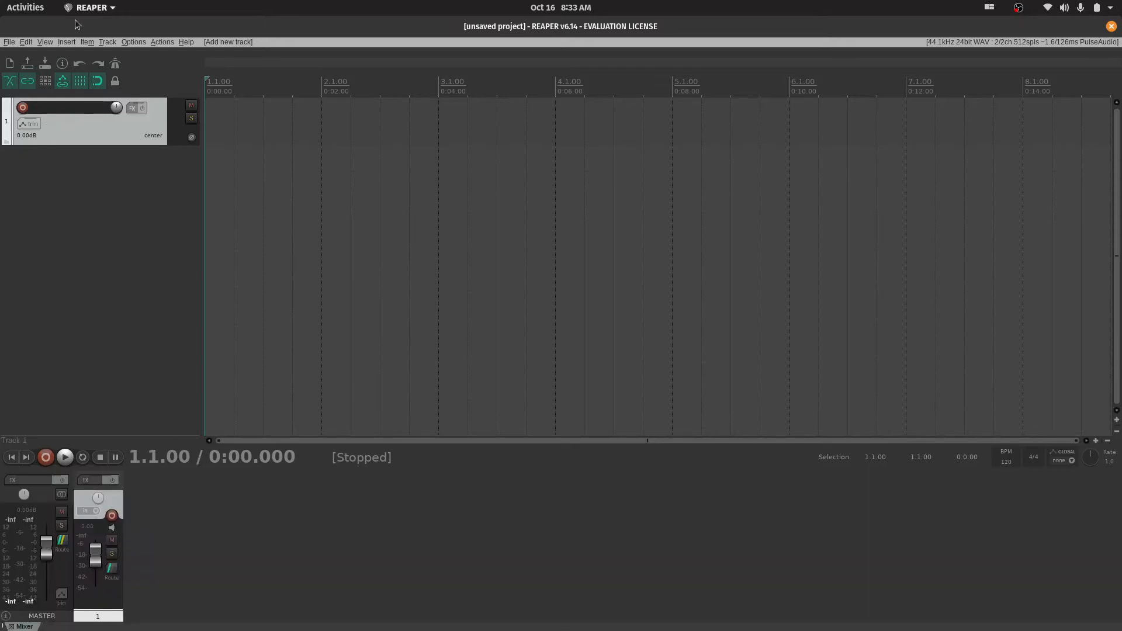
left_click(46, 42)
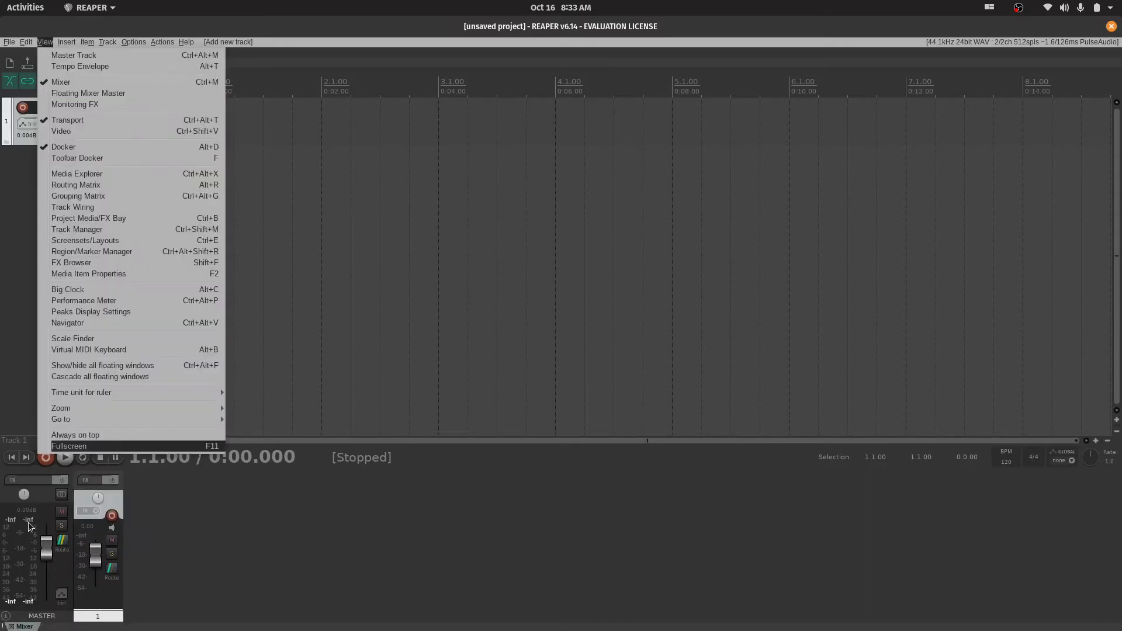
left_click(107, 42)
mouse_move(45, 42)
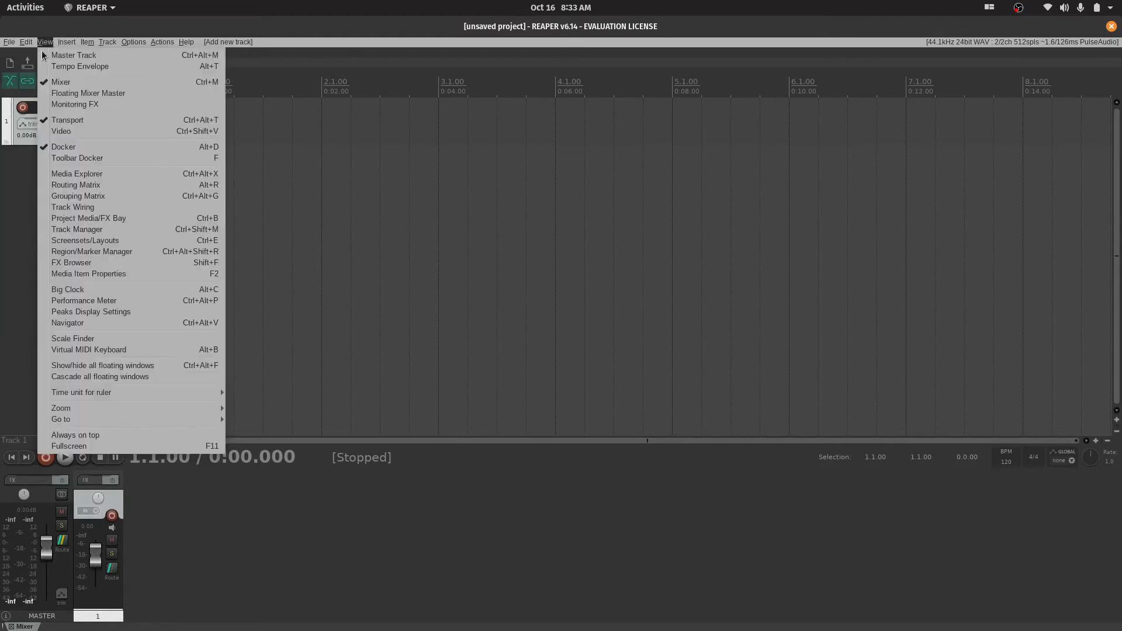
mouse_move(86, 411)
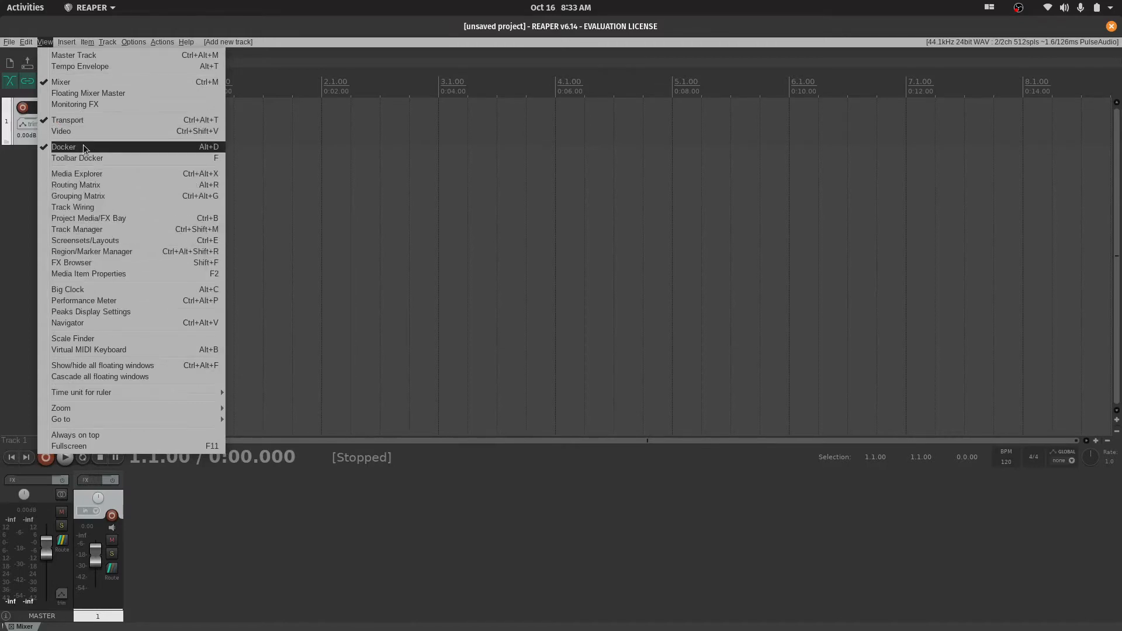
left_click(497, 226)
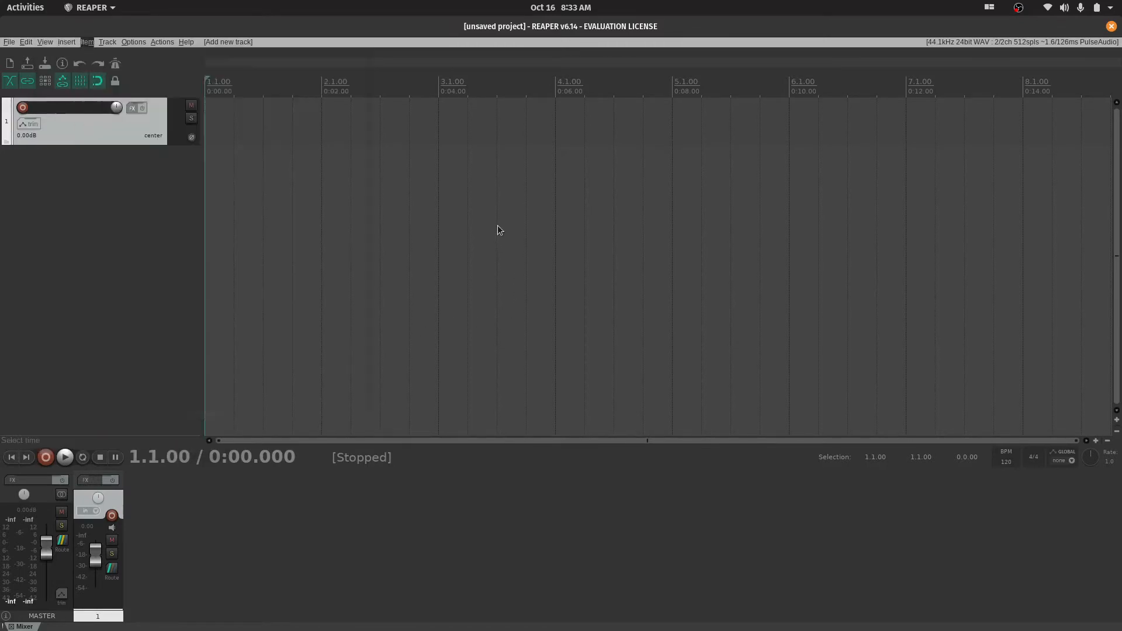
Place the edit cursor at 1.3.00 in the empty part of the arrange view
left_click(497, 225)
left_click(263, 209)
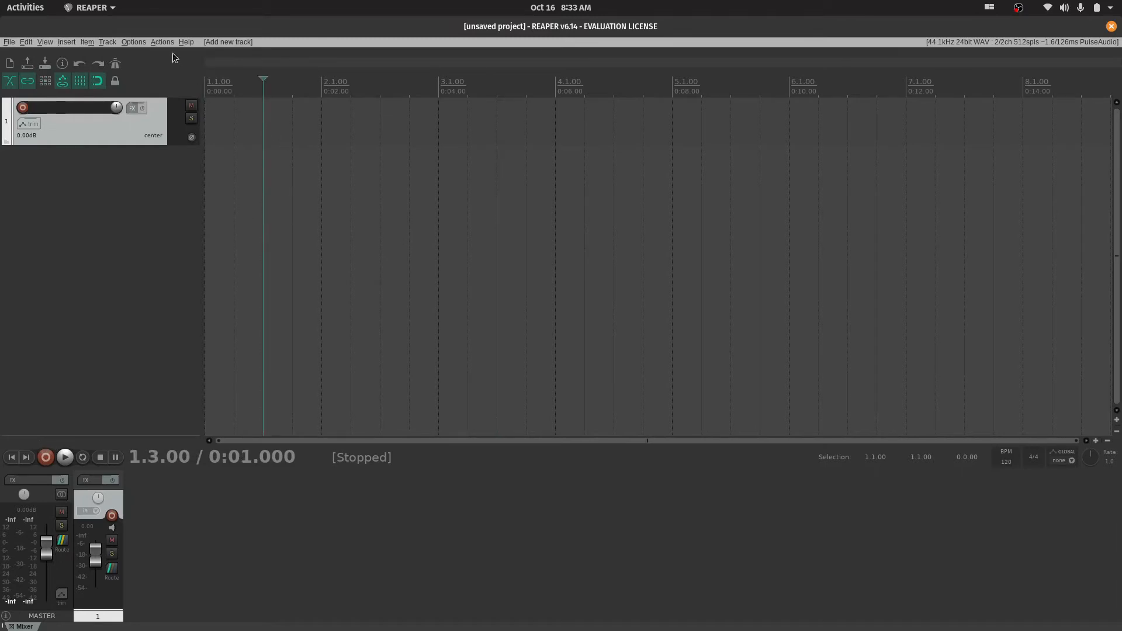
Open the action list, move its window over the arrange view and browse the available actions
left_click(161, 42)
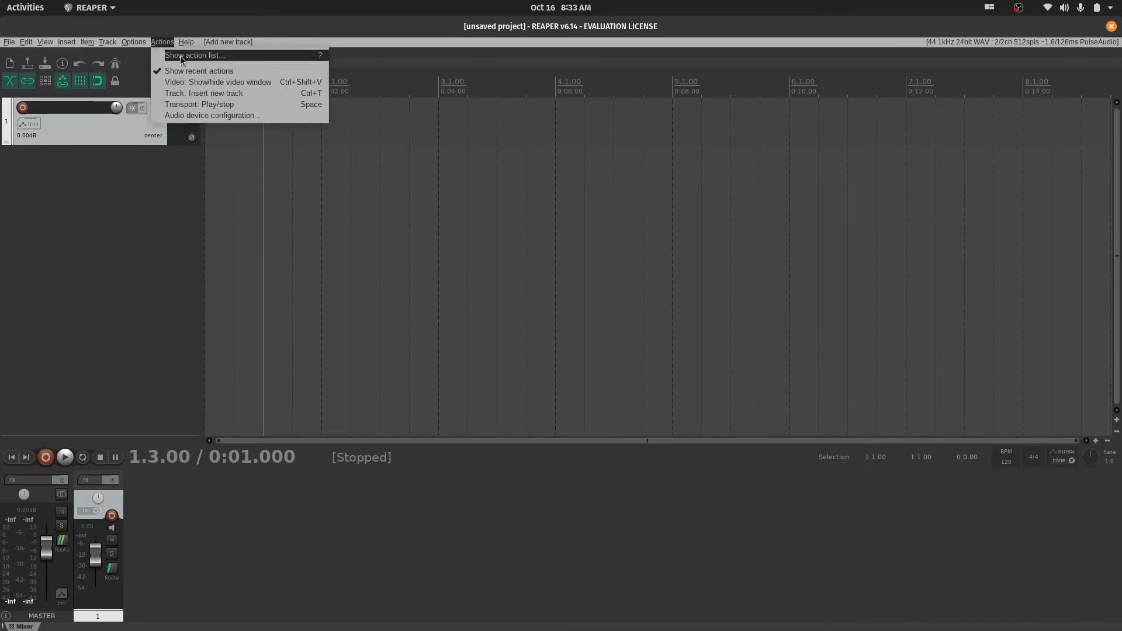
left_click(180, 56)
left_click_drag(241, 48, 448, 115)
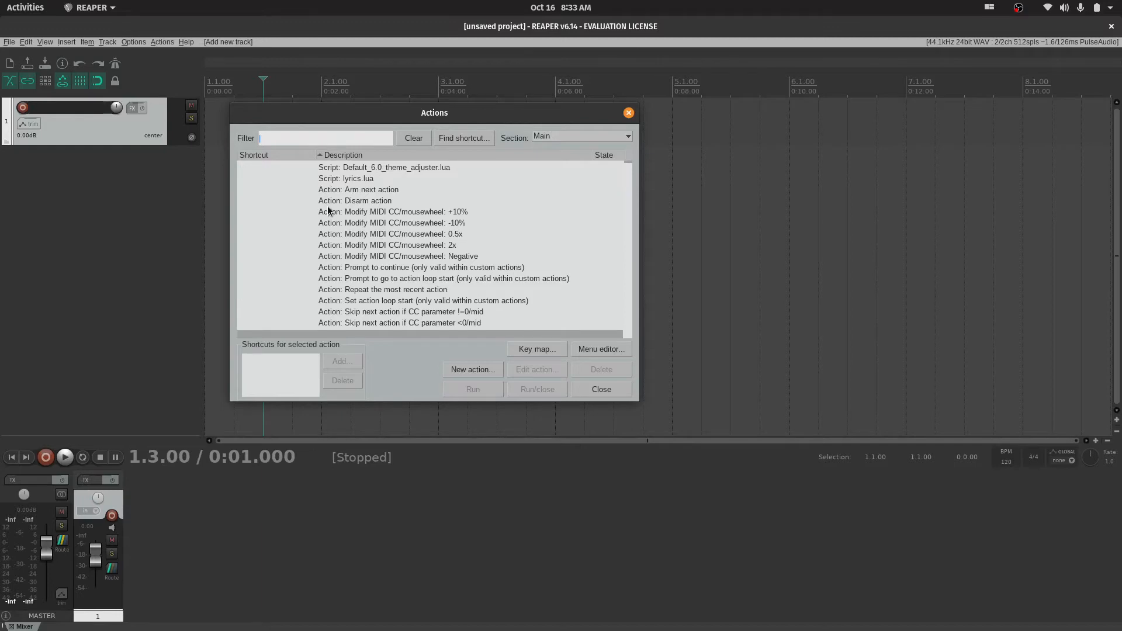
scroll(418, 209, "down", 15)
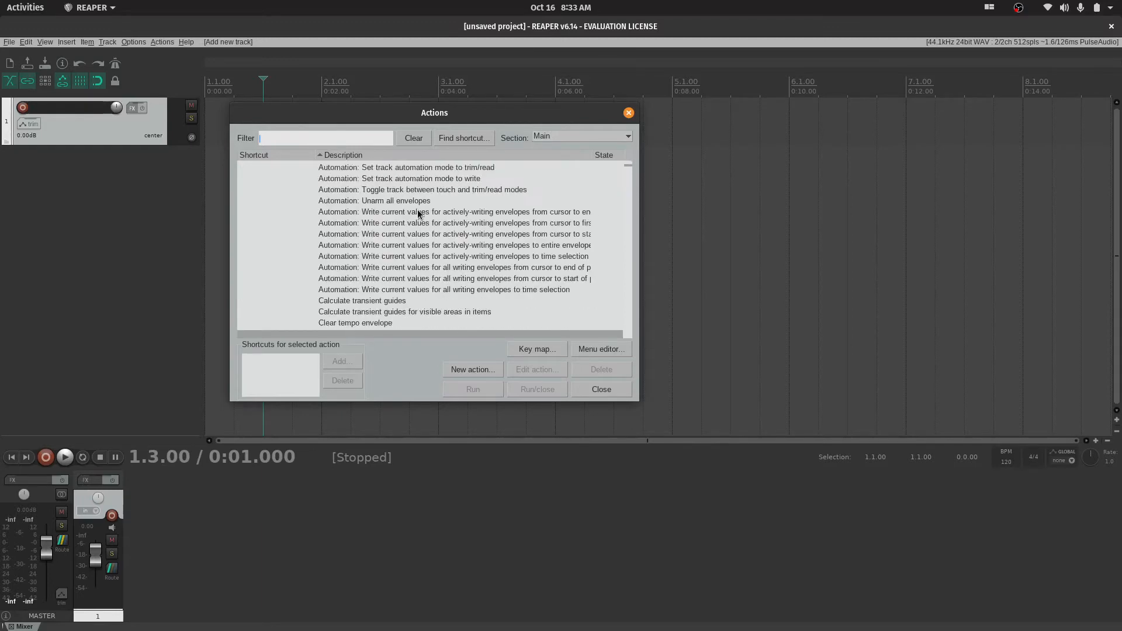
scroll(419, 213, "up", 15)
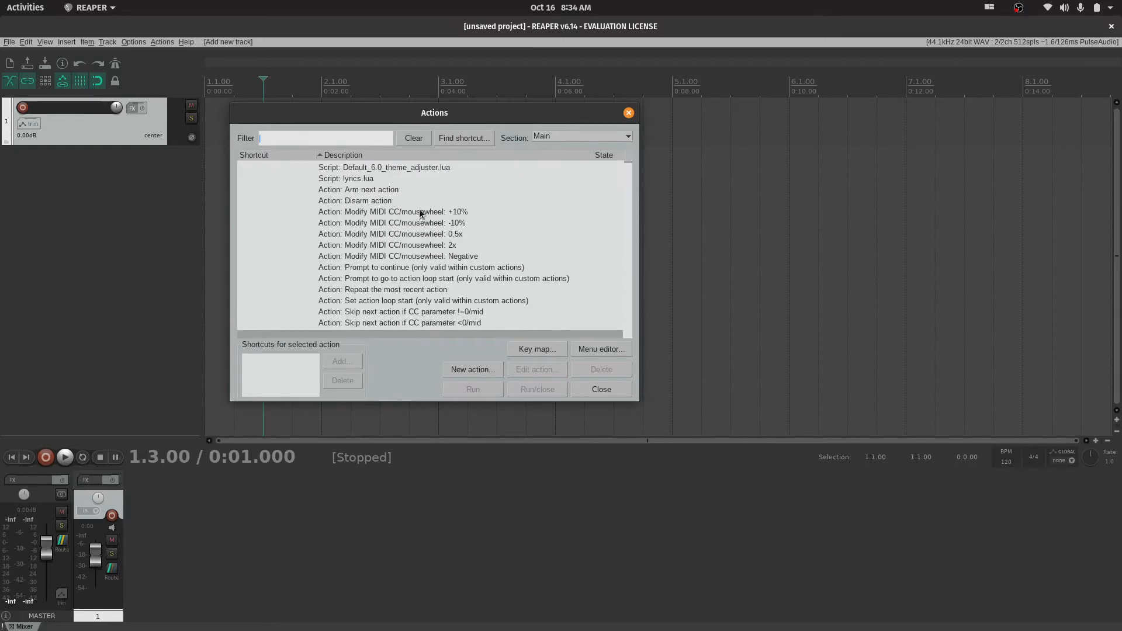
scroll(372, 186, "down", 3)
scroll(357, 178, "up", 3)
Filter the action list by "play" and look through the matching actions
type("pla")
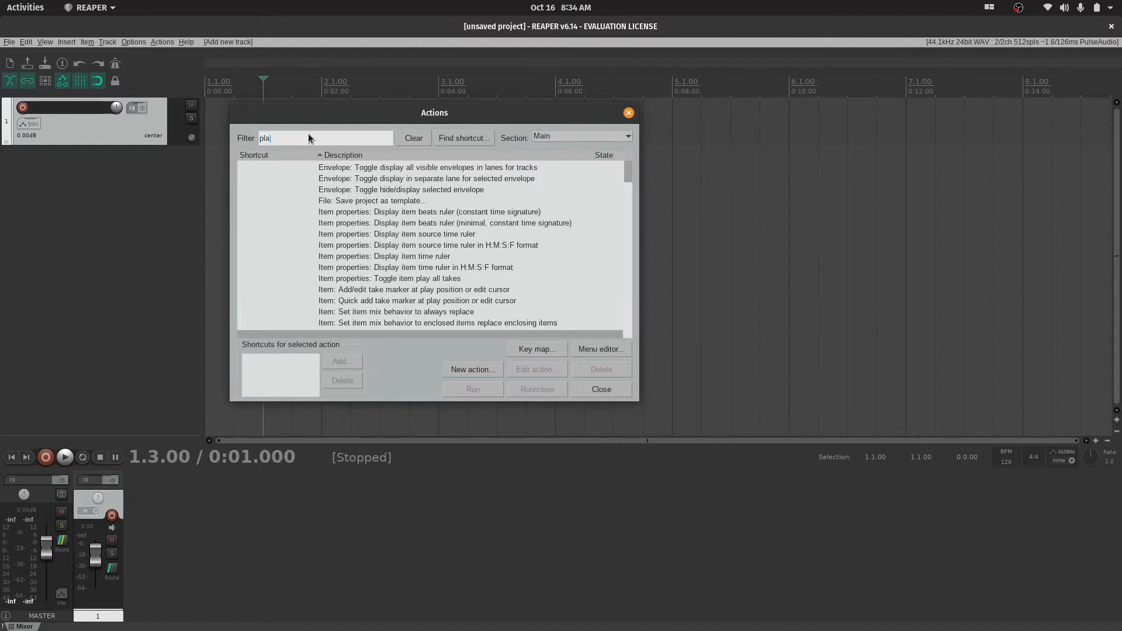
type("y")
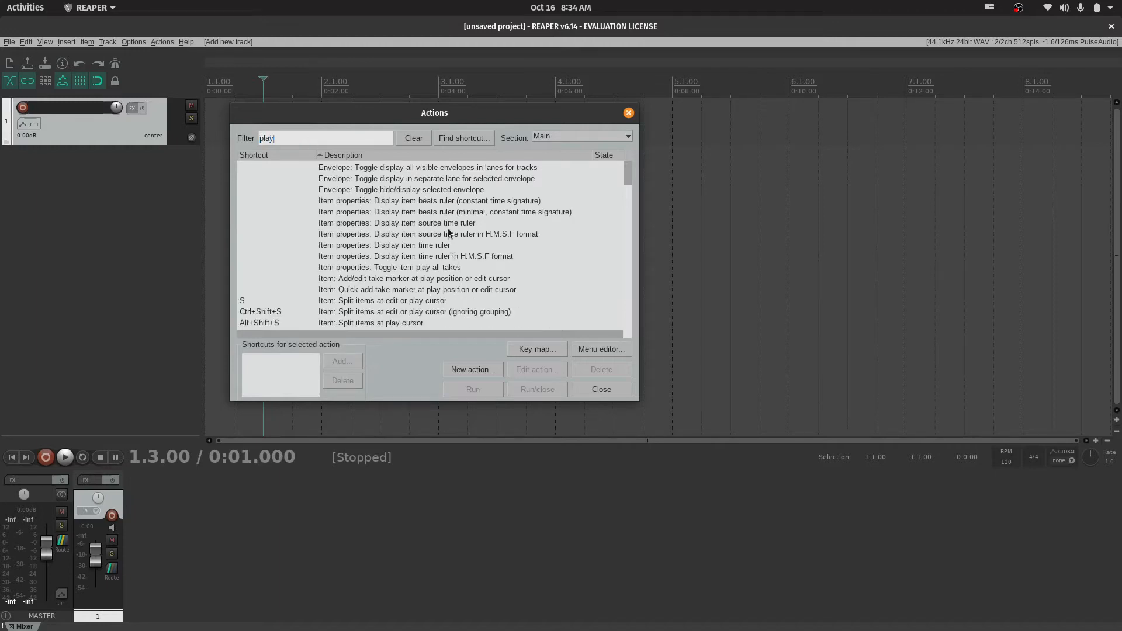
scroll(449, 232, "down", 1)
scroll(449, 232, "down", 2)
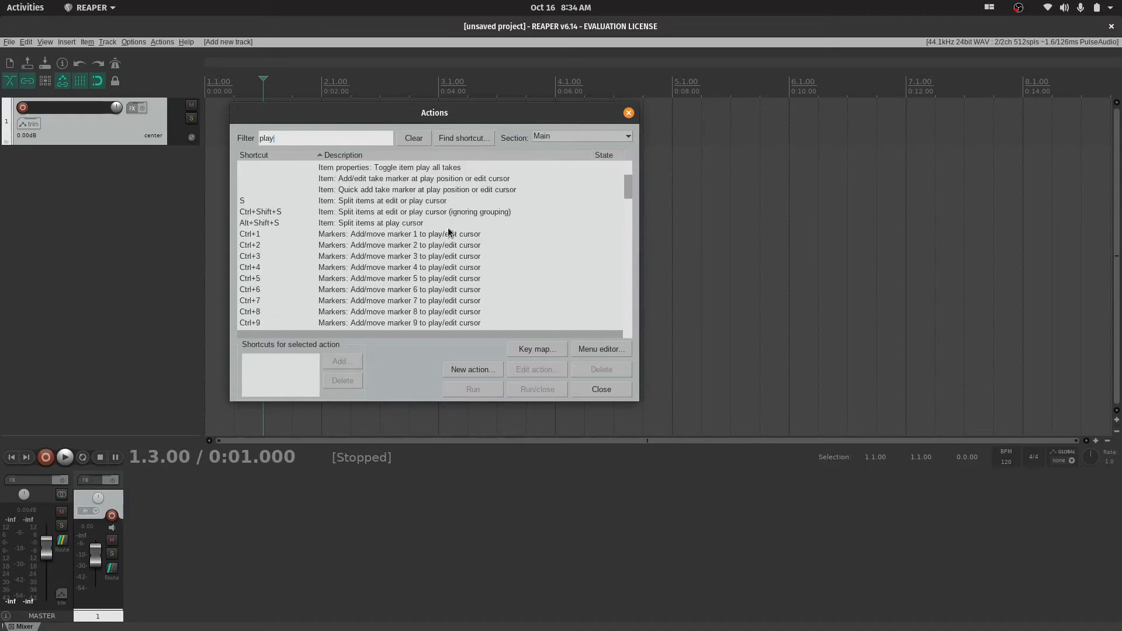
scroll(499, 233, "up", 1)
scroll(499, 233, "up", 1)
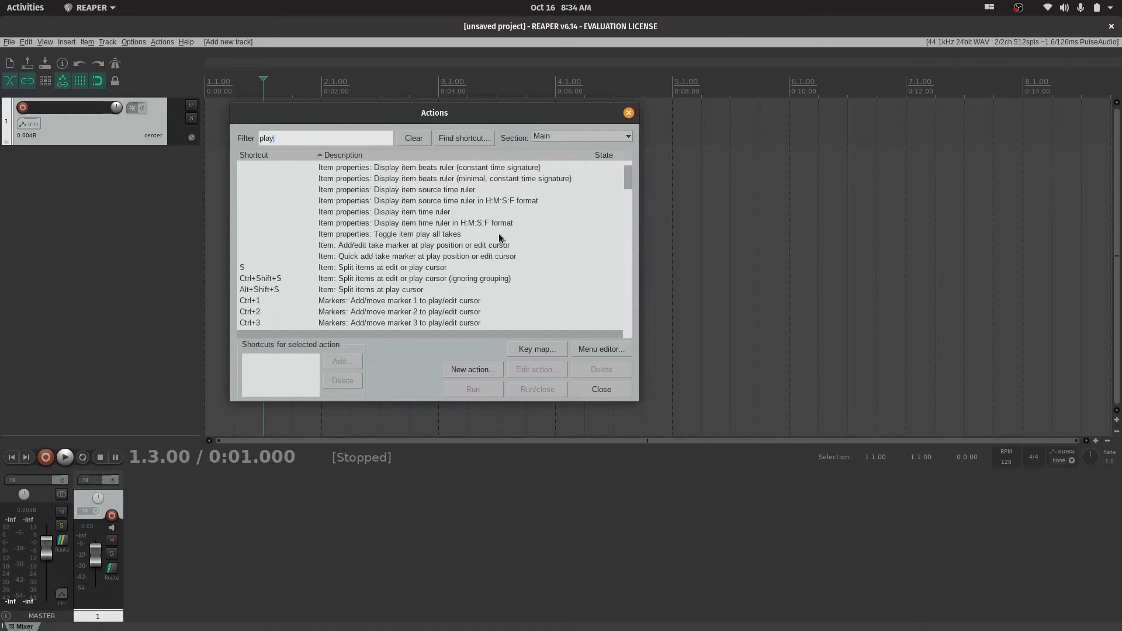
scroll(498, 233, "up", 1)
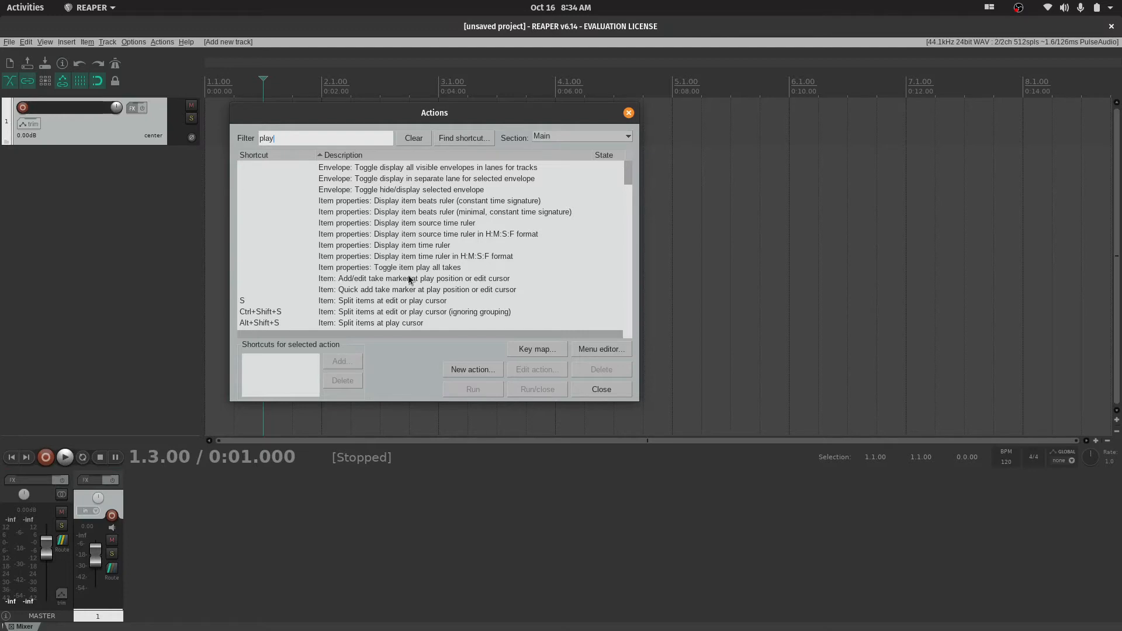
scroll(375, 292, "down", 2)
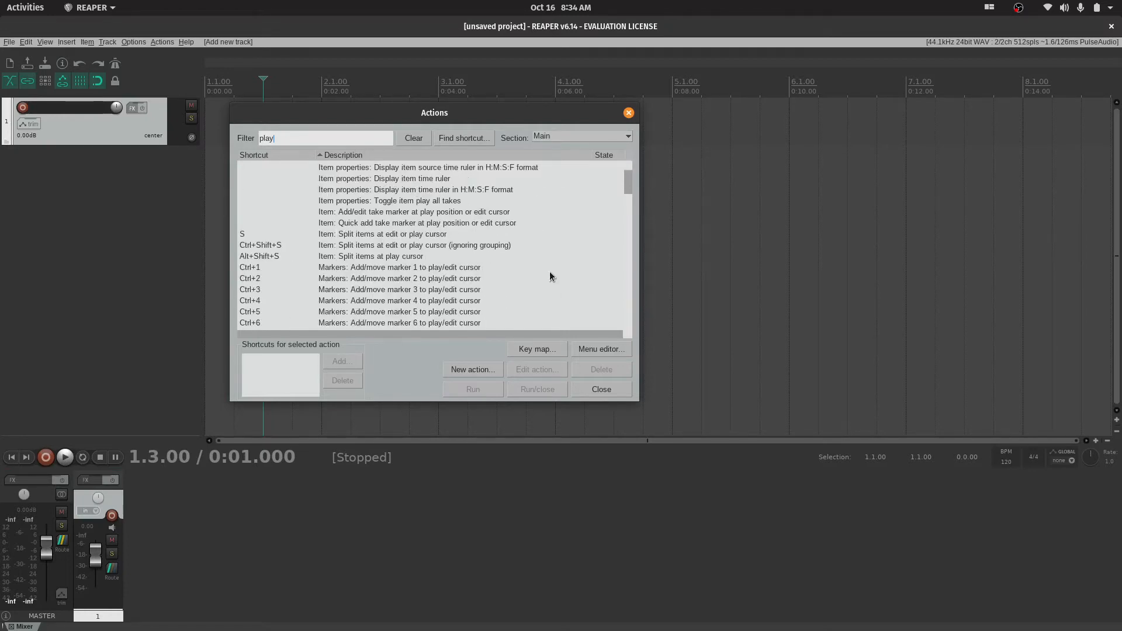
Find the transport play actions, inspect the shortcuts assigned to Transport: Play/pause, and move the Actions window away from the start of the timeline
left_click(418, 213)
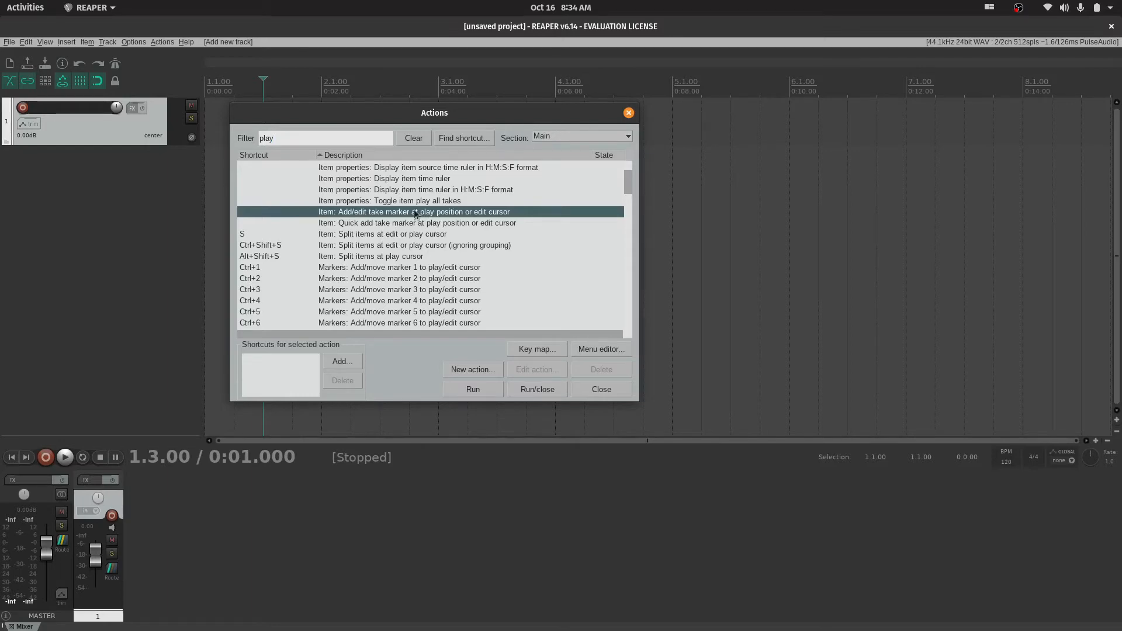
scroll(413, 279, "down", 8)
scroll(413, 279, "down", 10)
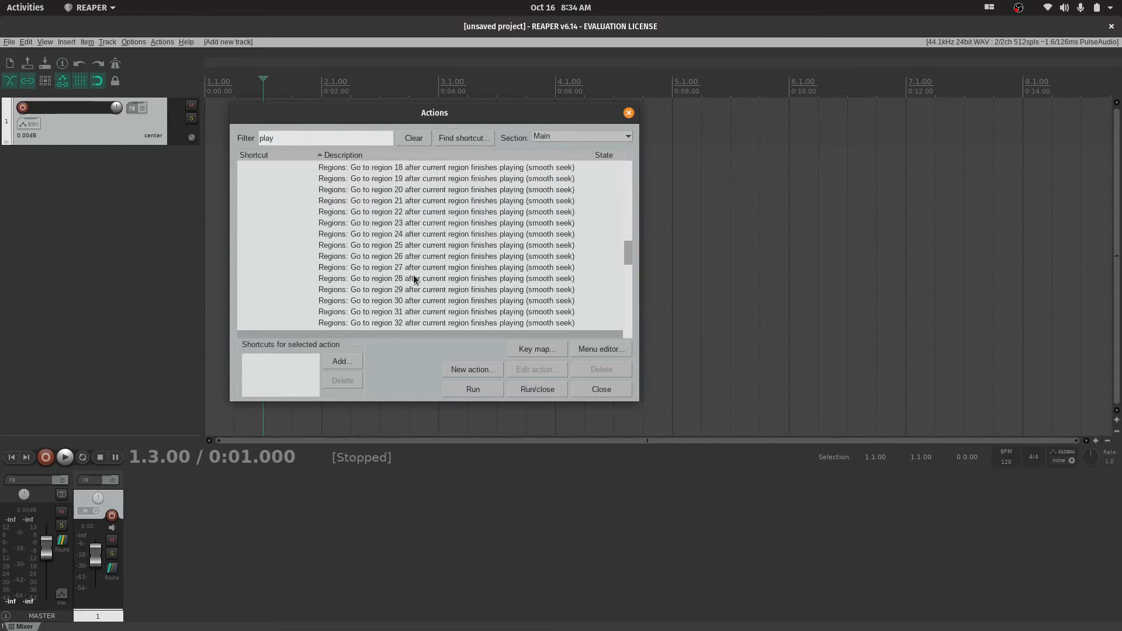
scroll(413, 279, "up", 5)
scroll(414, 279, "down", 5)
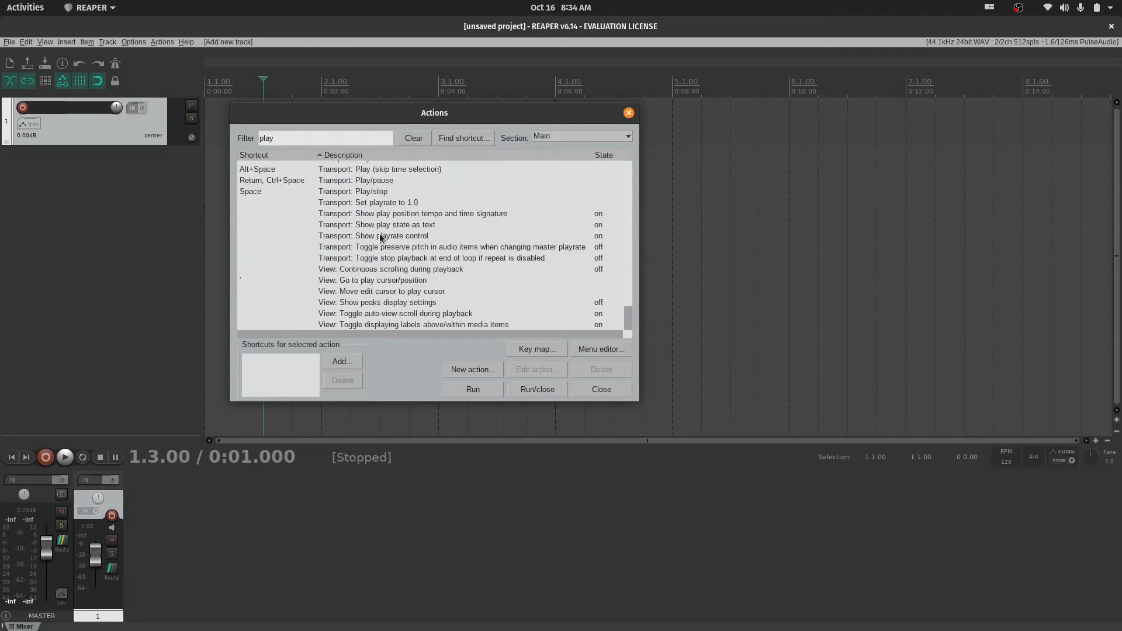
scroll(381, 240, "up", 2)
left_click(362, 249)
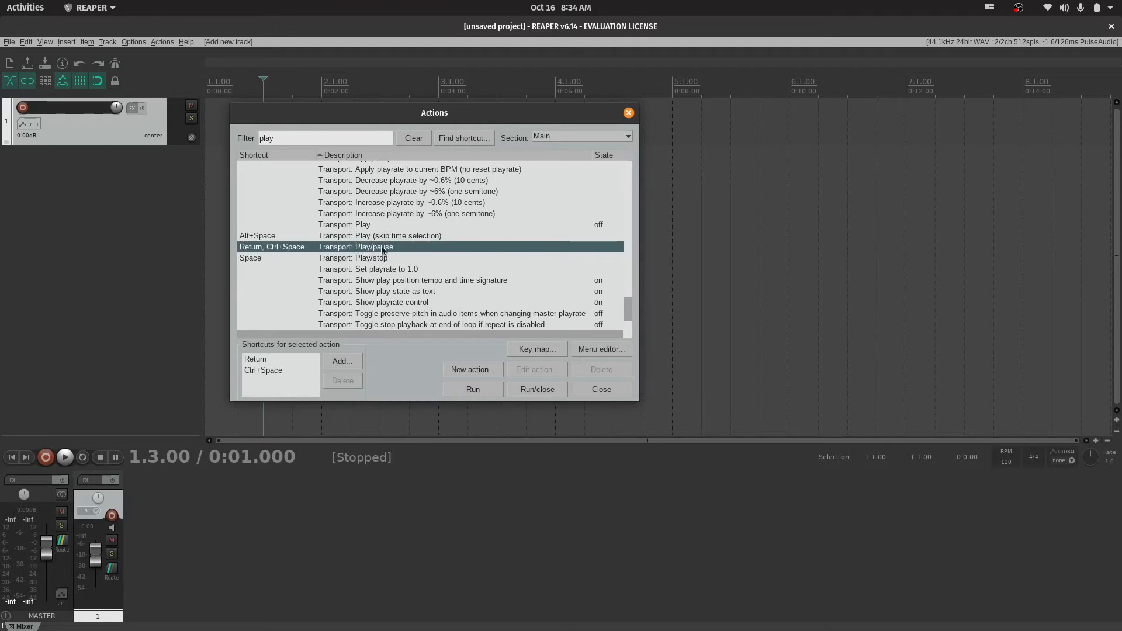
left_click(365, 227)
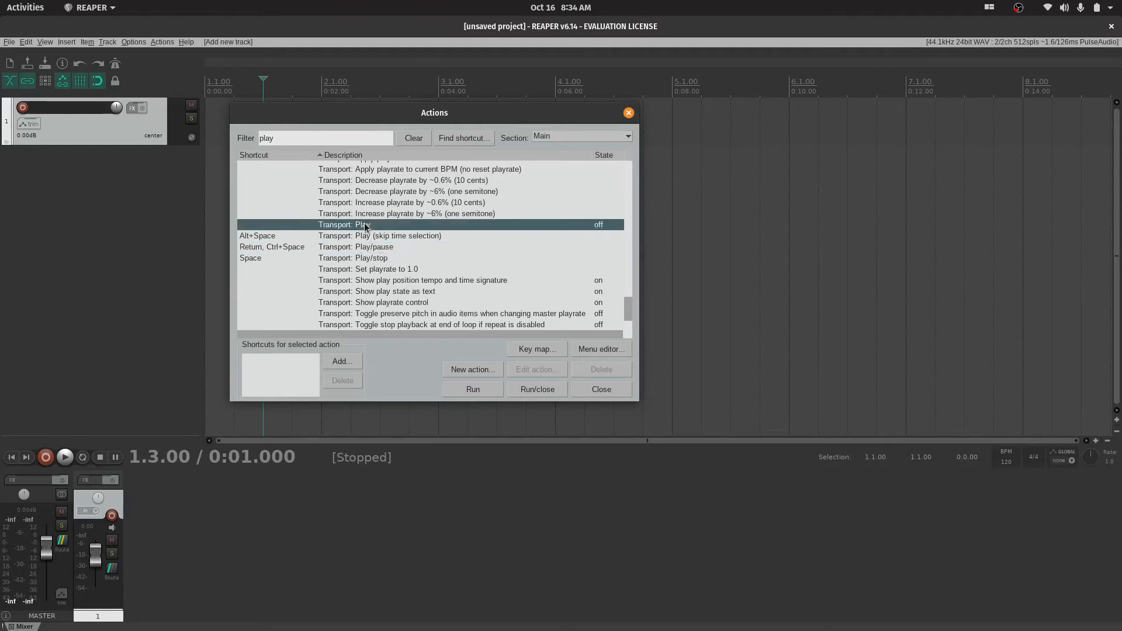
left_click(366, 250)
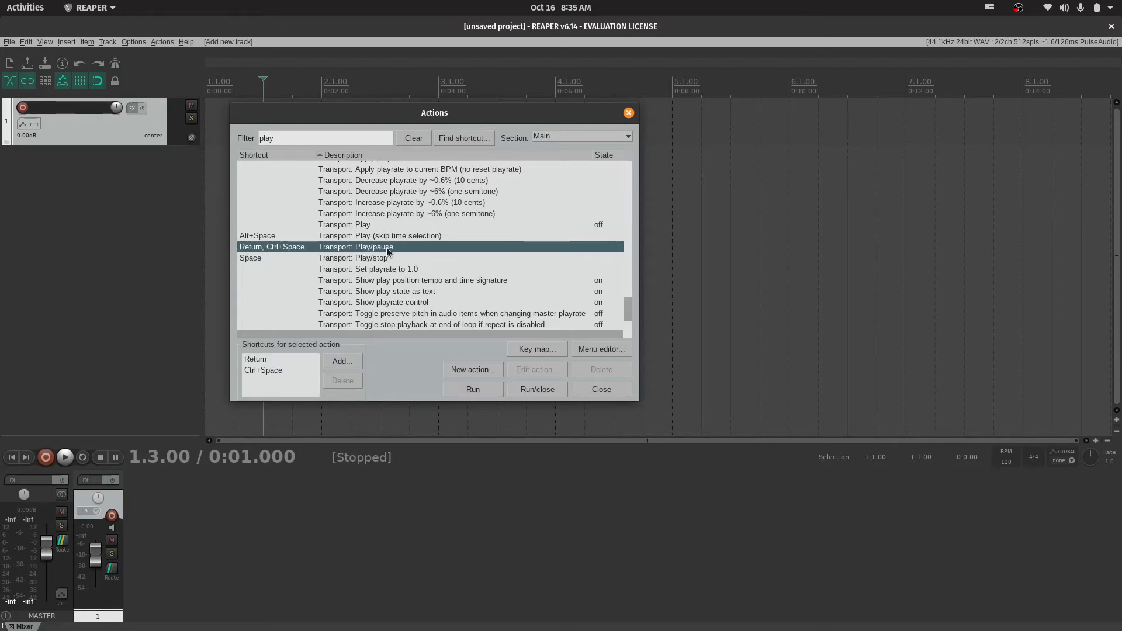
left_click_drag(538, 113, 936, 214)
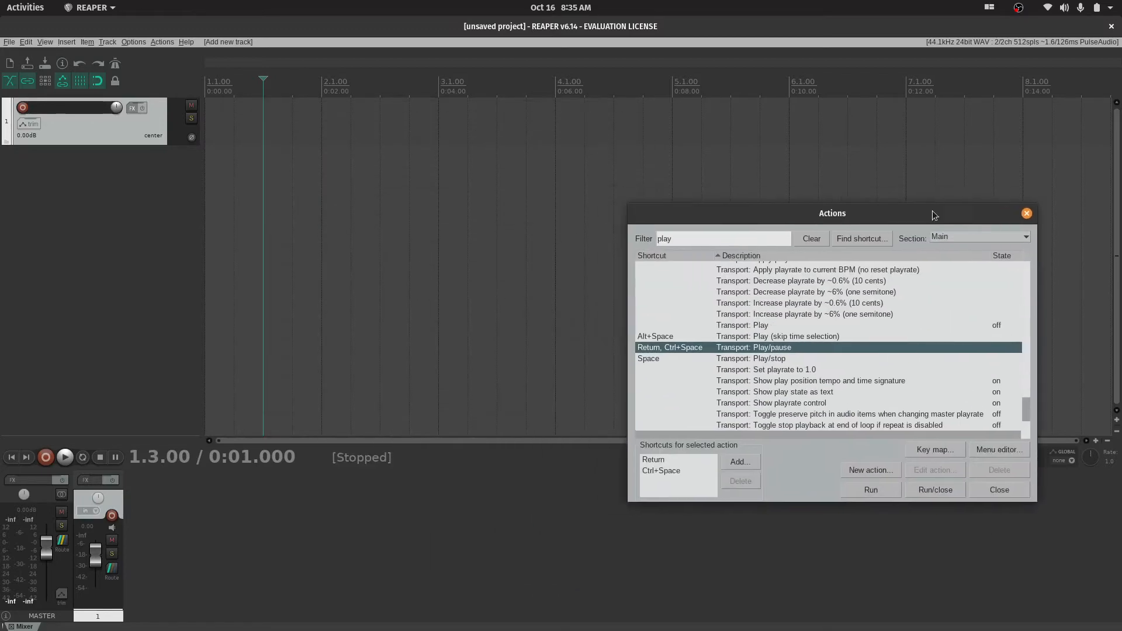
Place the edit cursor at 1.1.00 and try Transport: Play/stop, followed by pausing playback with Transport: Play/pause
left_click(216, 88)
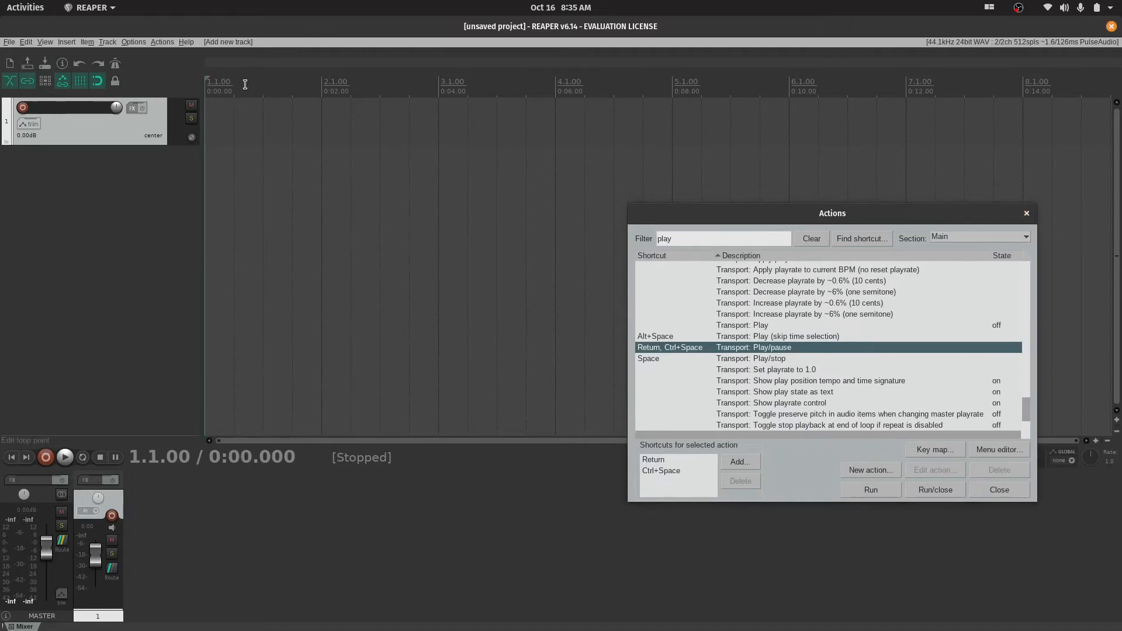
key("space")
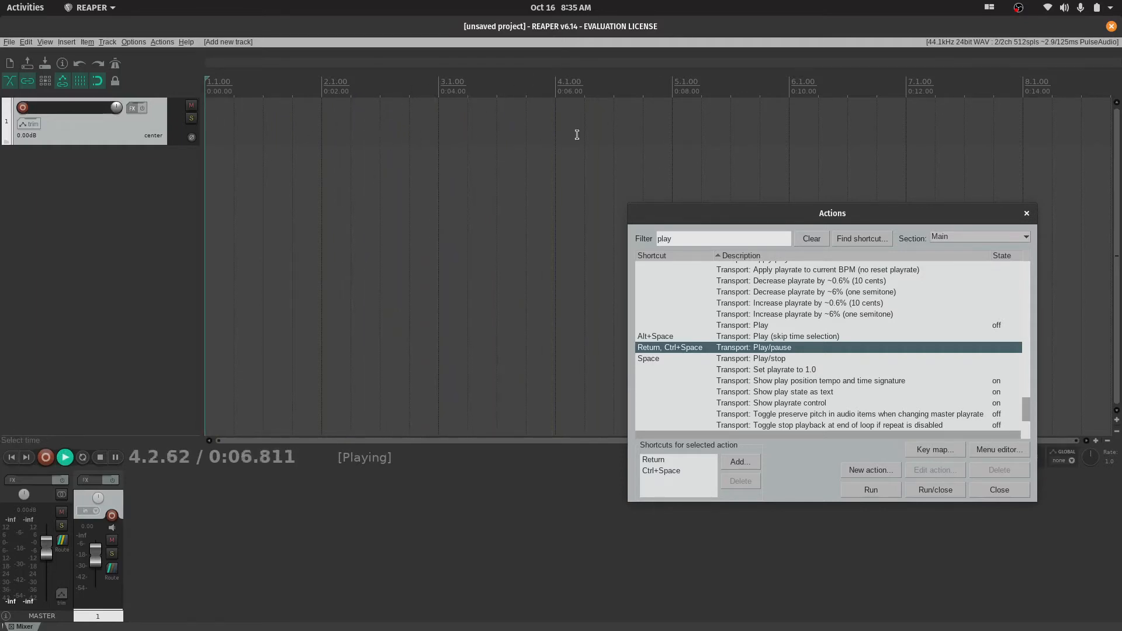
key("space")
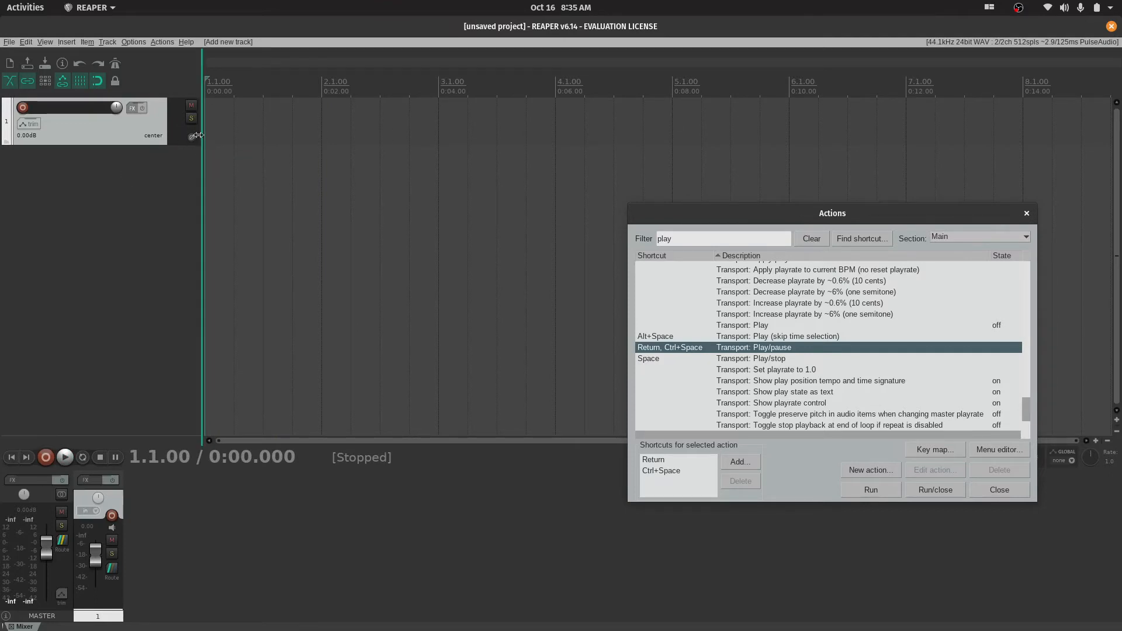
key("space")
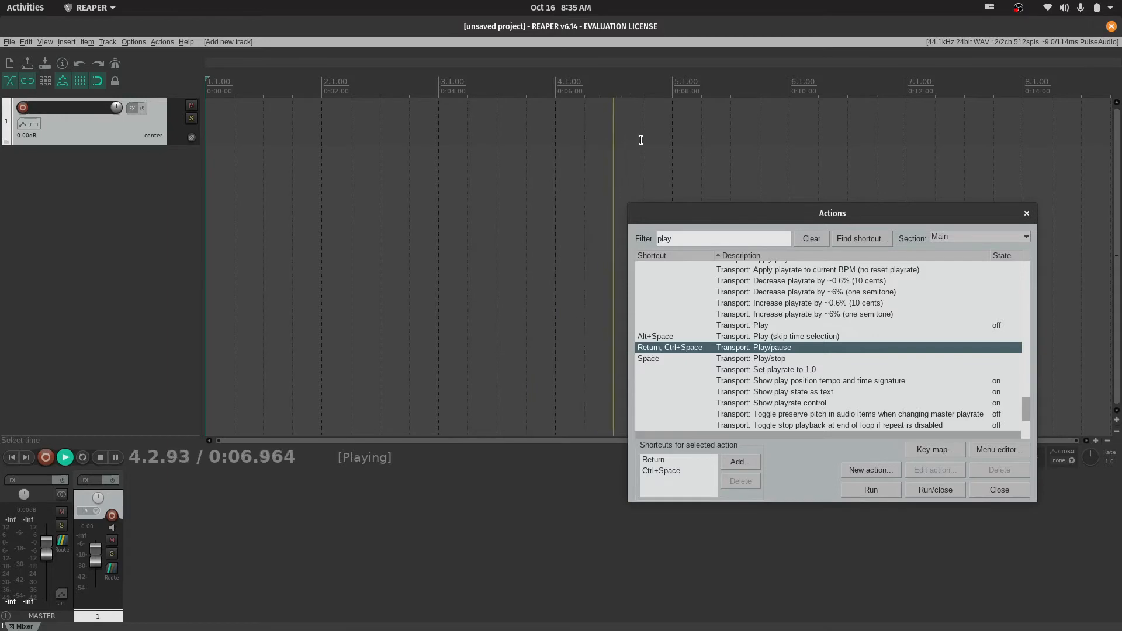
key("Return")
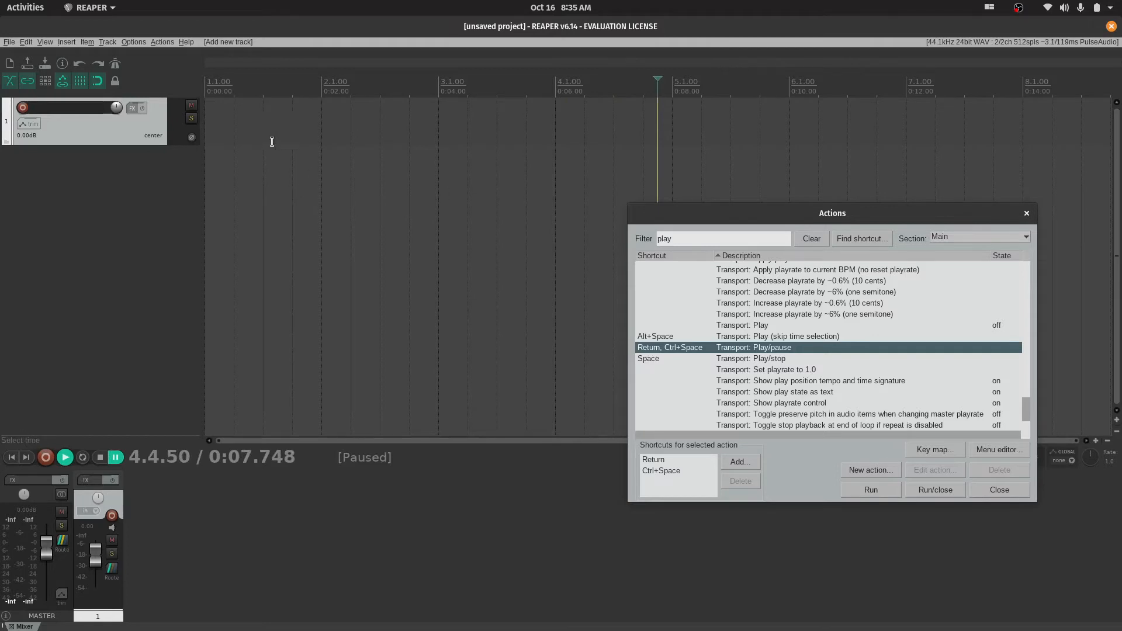
Place the edit cursor at 1.2.00, resume the paused playback from there and stop it
left_click(221, 128)
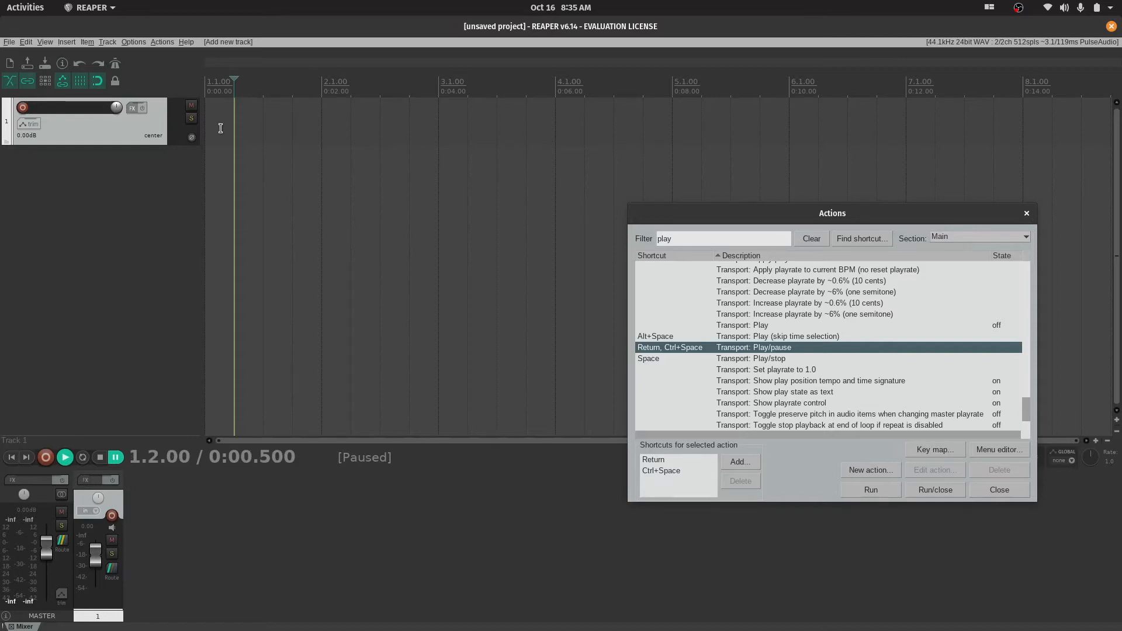
key("Return")
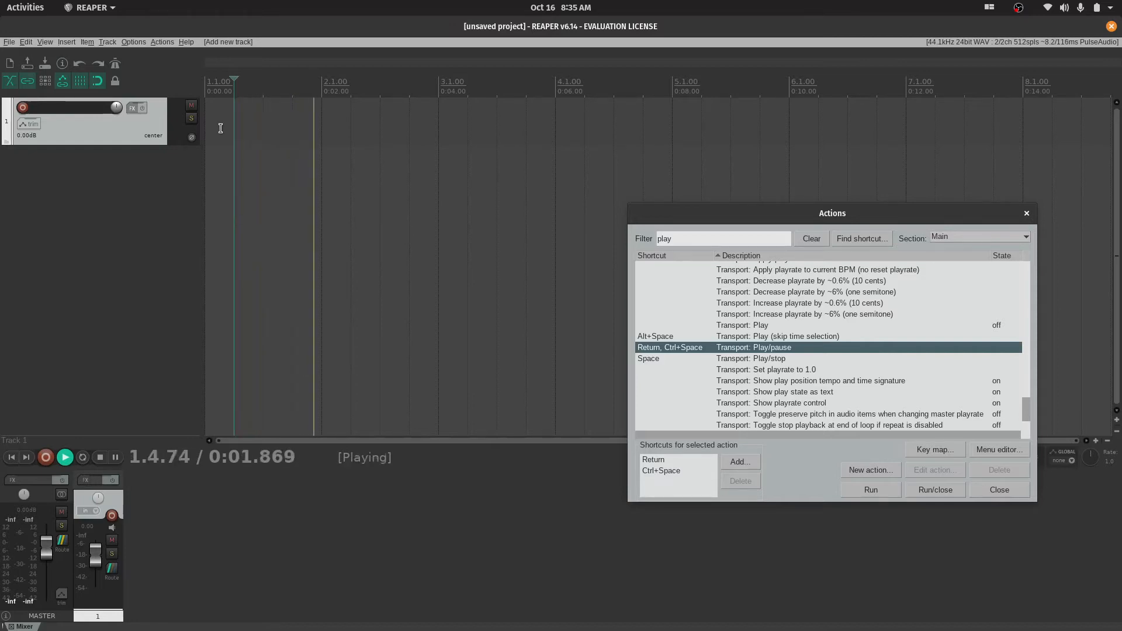
key("space")
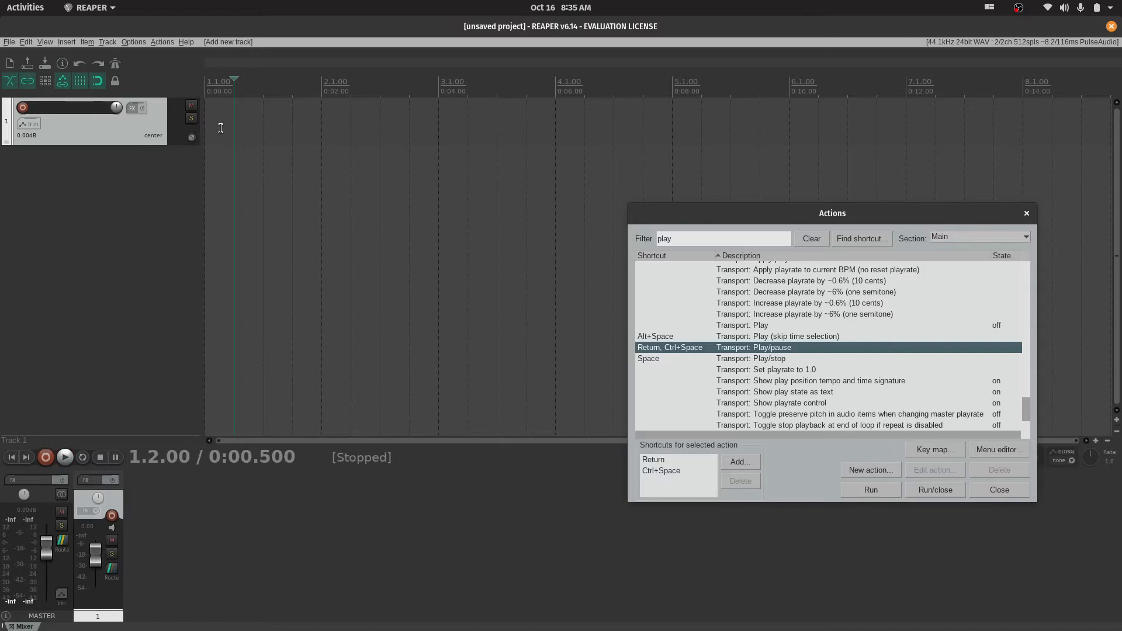
Play from 1.2.00, pause, resume and stop playback, and return the edit cursor to 1.1.00
key("space")
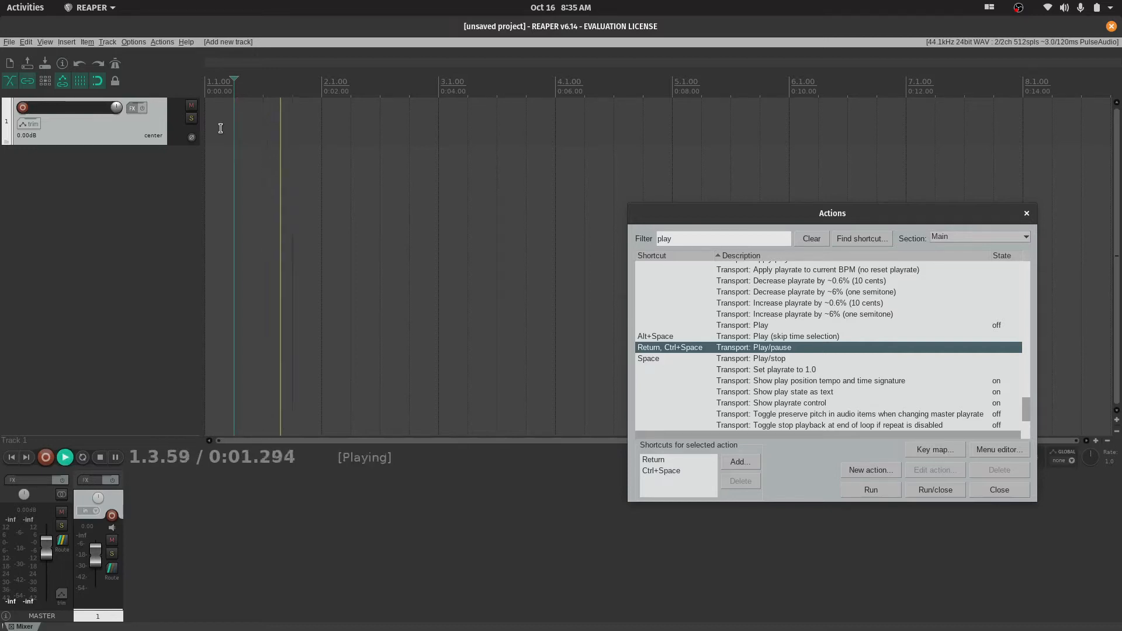
key("Return")
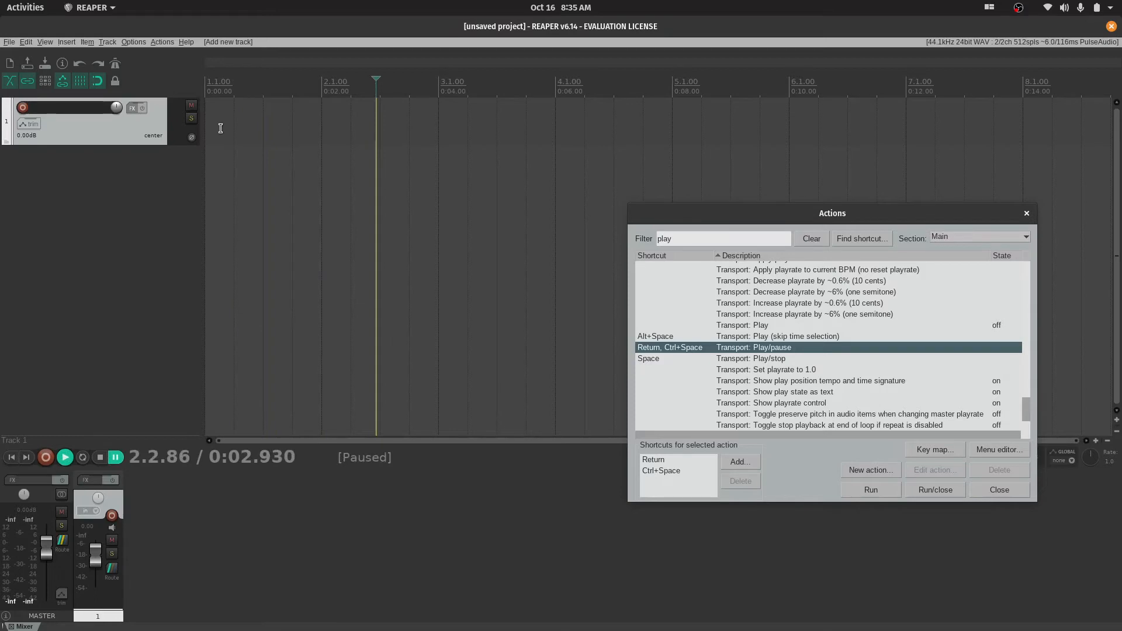
key("Return")
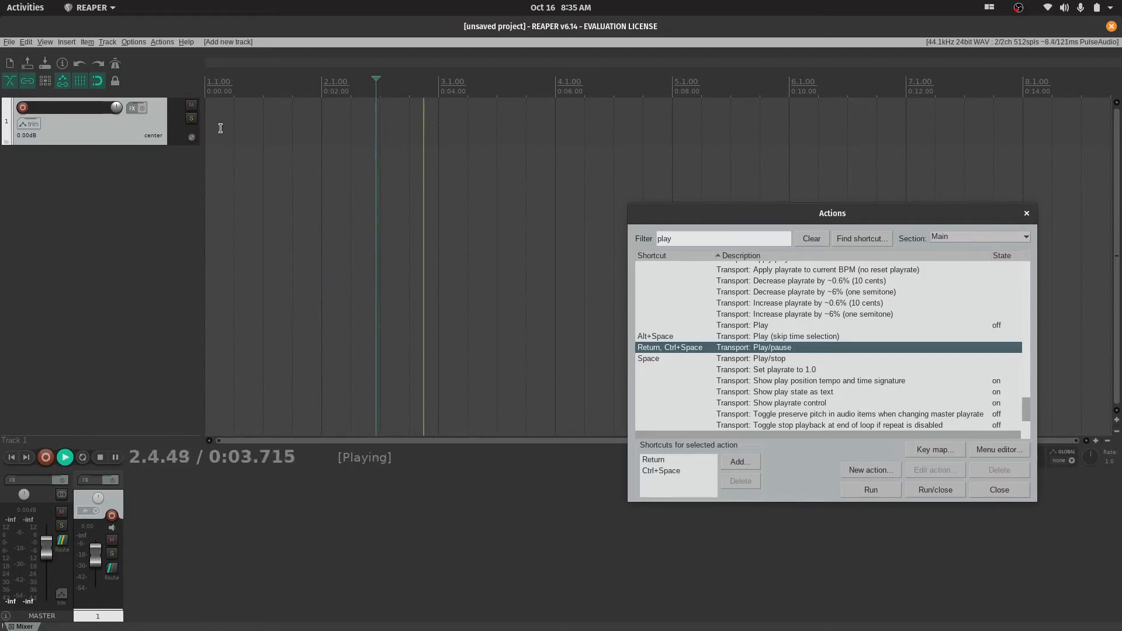
key("space")
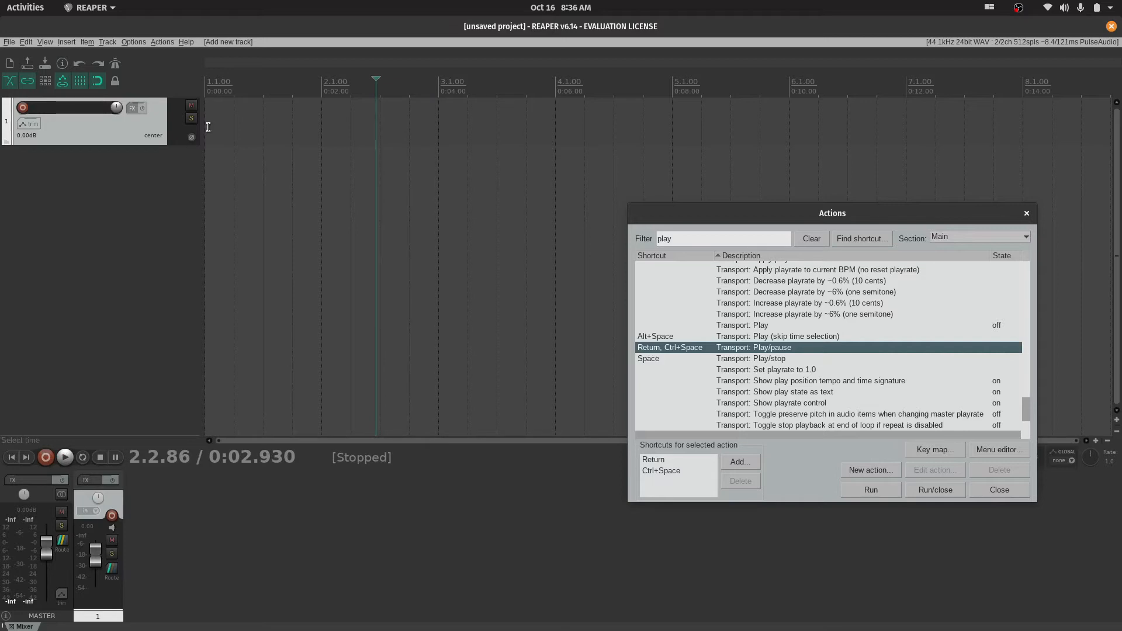
left_click(210, 115)
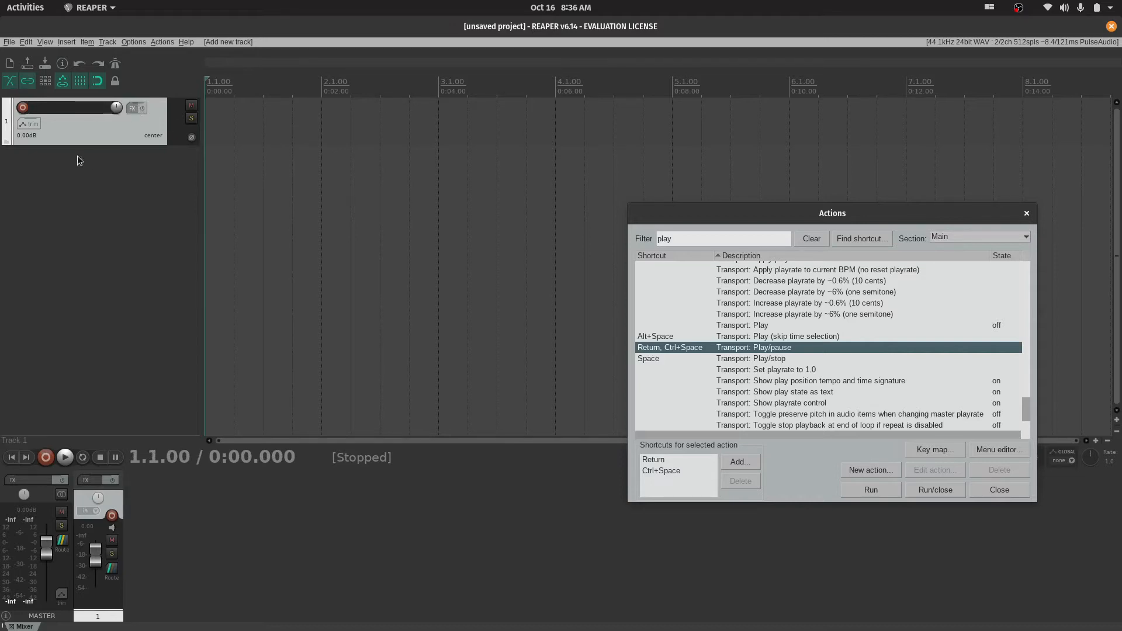
Review the available audio systems in the audio device preferences and accept the settings with PulseAudio selected
left_click(977, 41)
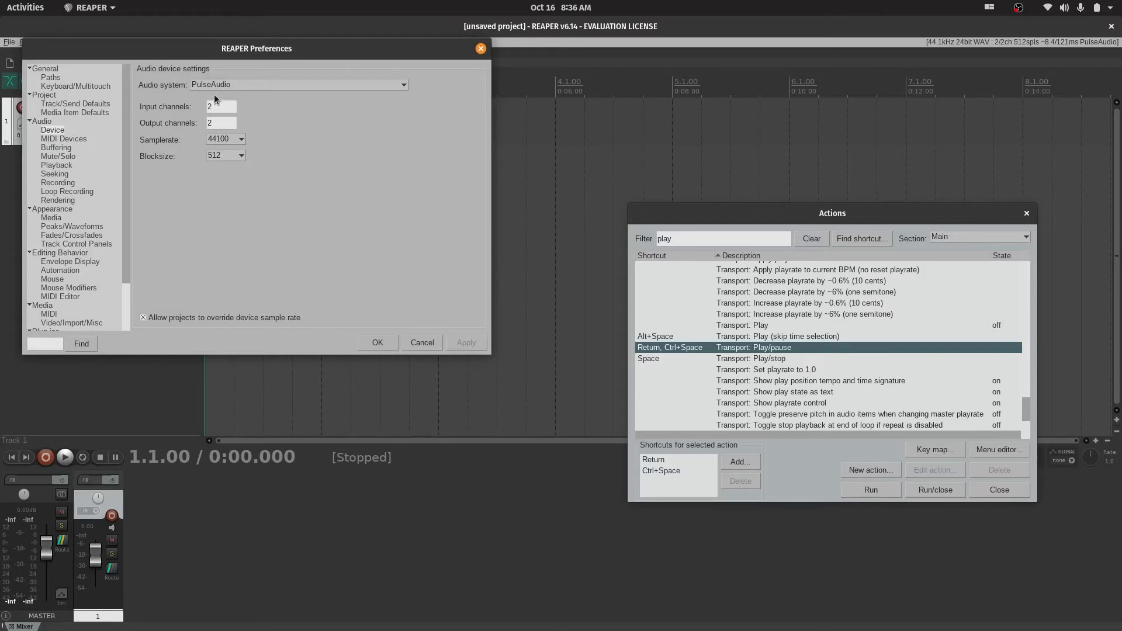
left_click(362, 86)
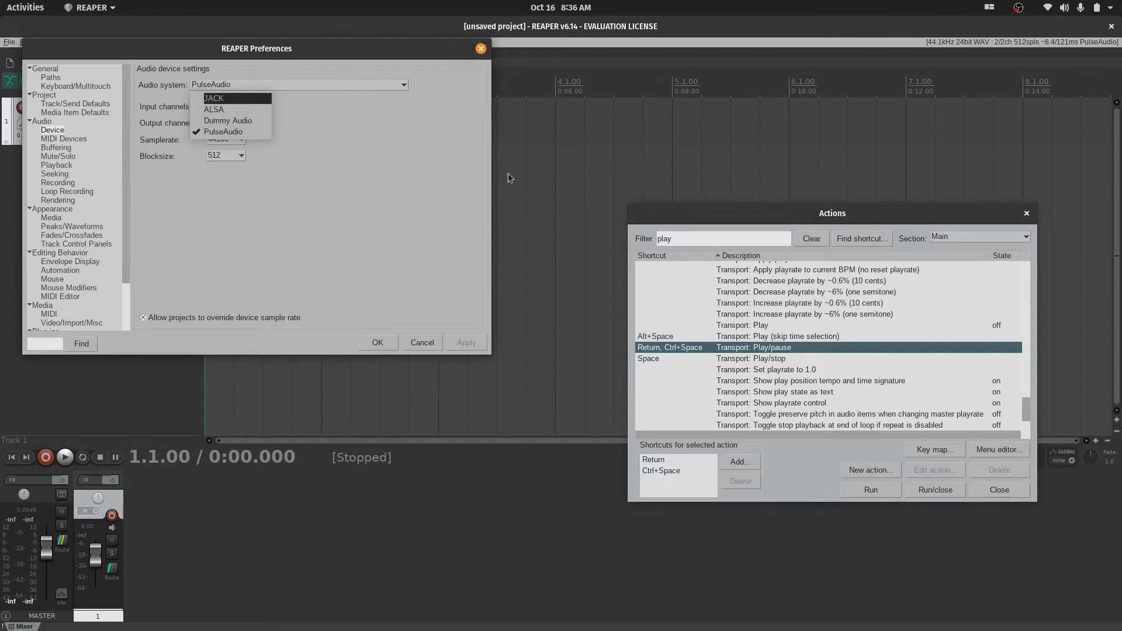
left_click(303, 161)
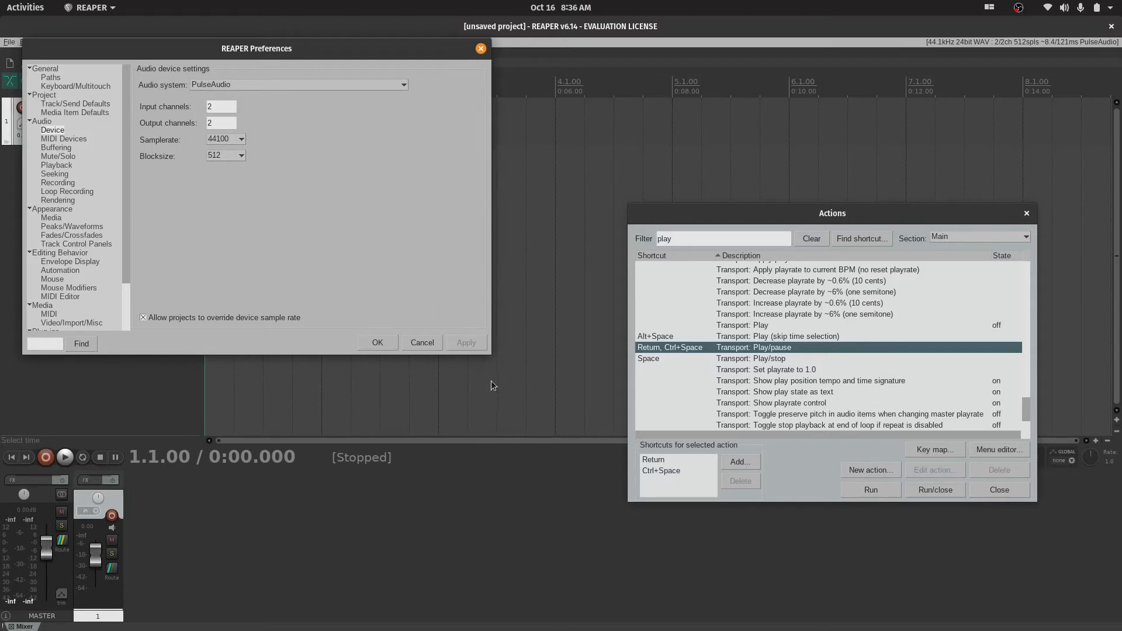
left_click(374, 346)
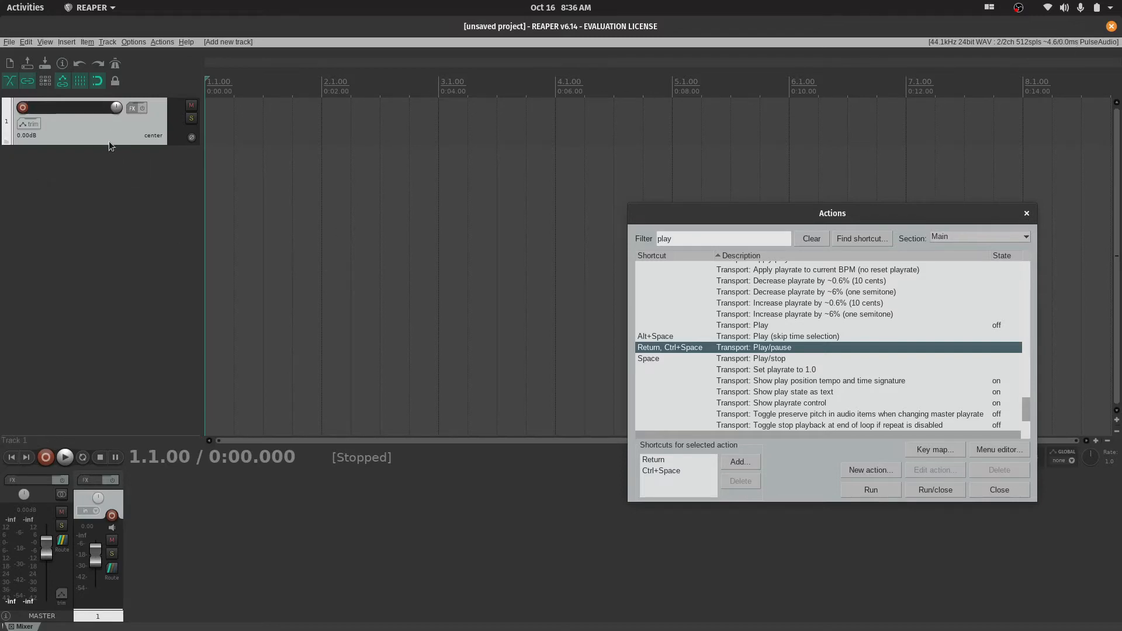
Make track 1 slightly taller, name it "Record" and arm it for recording
left_click_drag(109, 145, 111, 160)
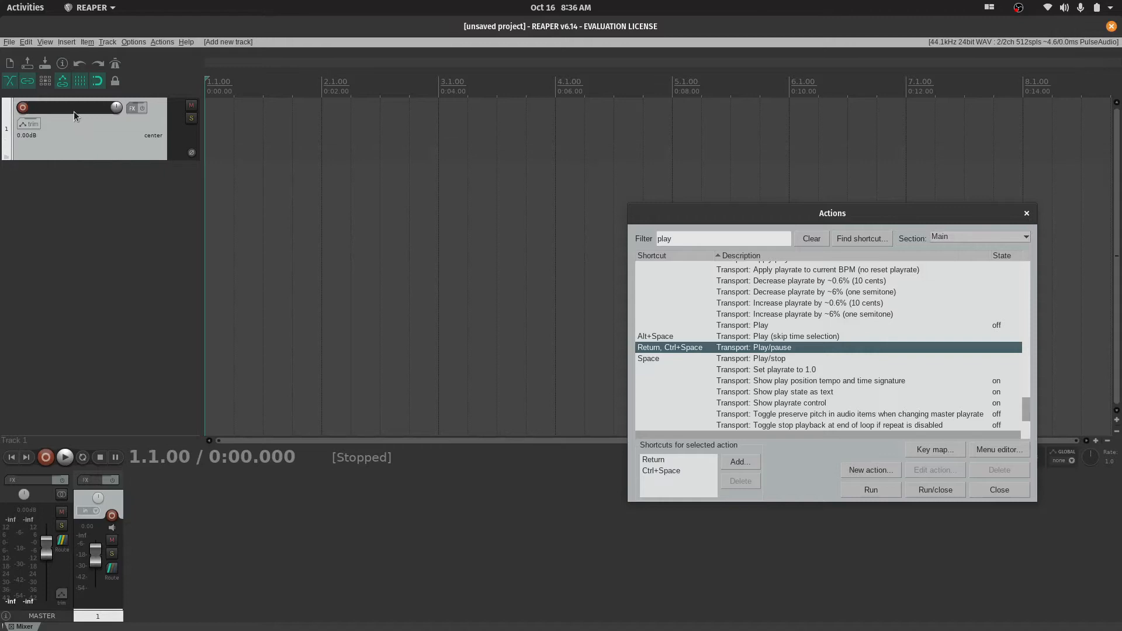
left_click(73, 110)
type("Record")
key("Return")
left_click(22, 108)
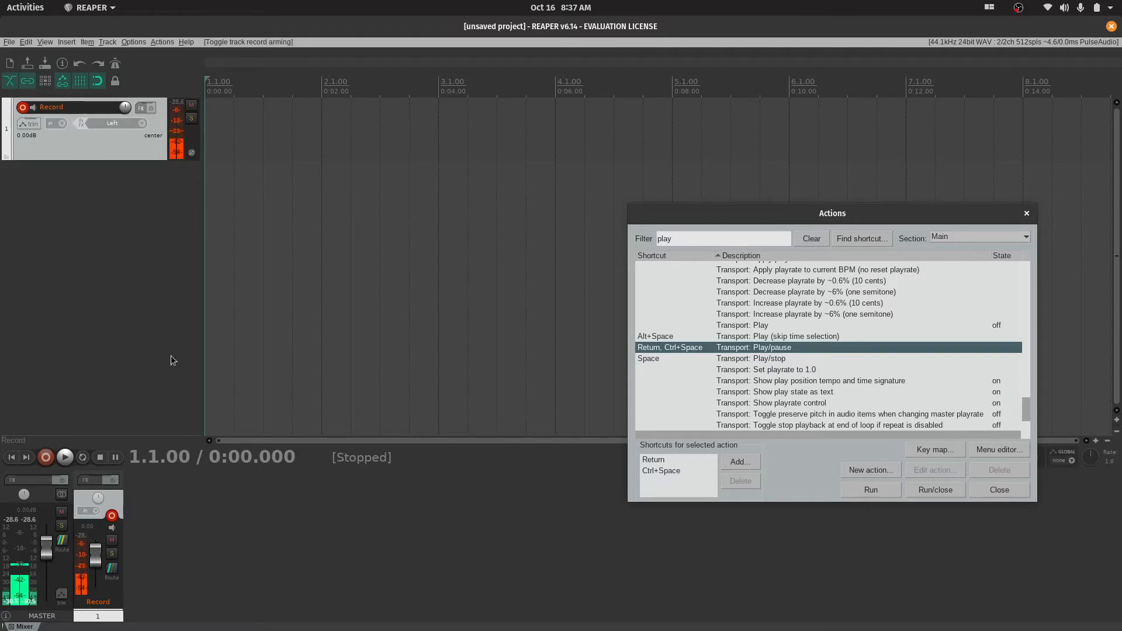
Un-maximize the REAPER window to reach OBS Studio and lower its Desktop Audio volume to -inf dB, keeping the Actions window out of the way
double_click(594, 25)
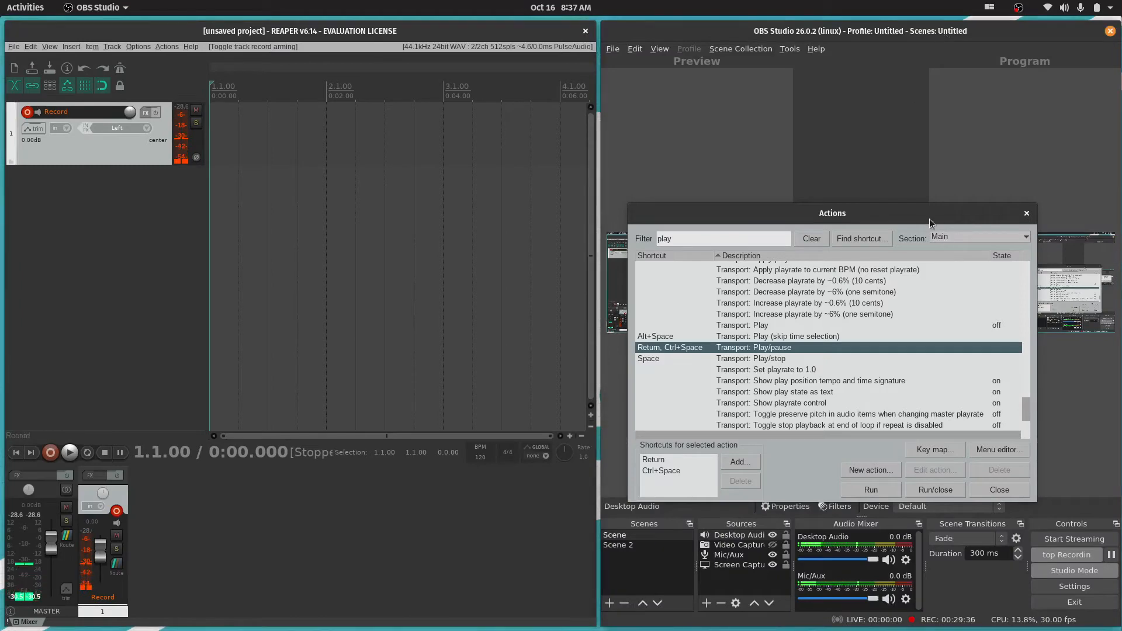
left_click_drag(918, 216, 460, 239)
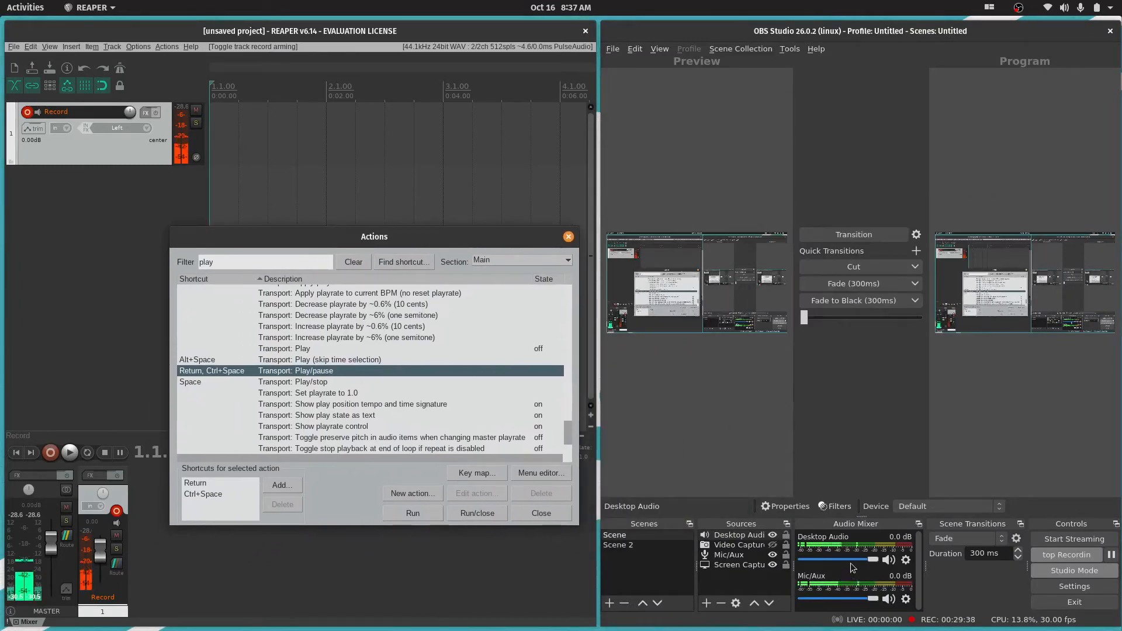
left_click_drag(874, 561, 801, 559)
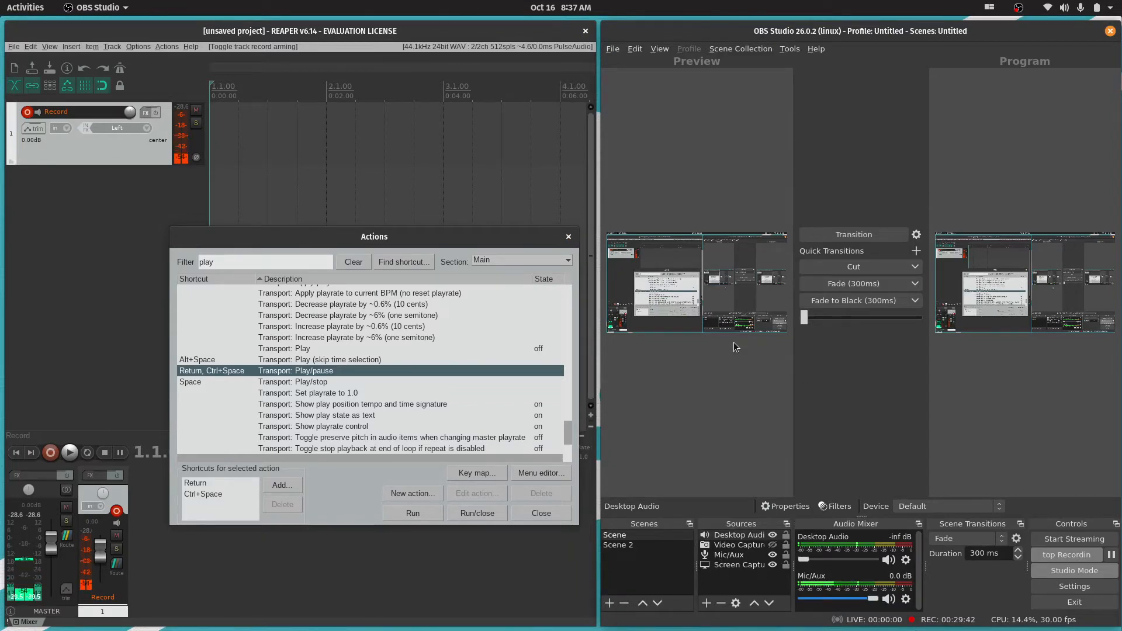
left_click_drag(360, 240, 861, 168)
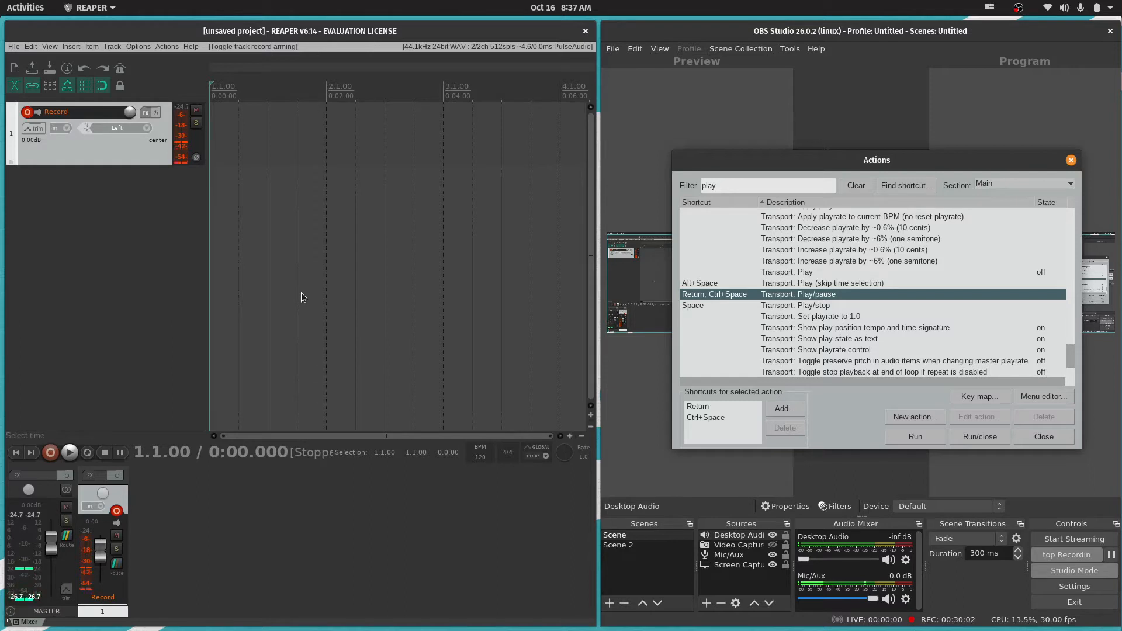
left_click(85, 149)
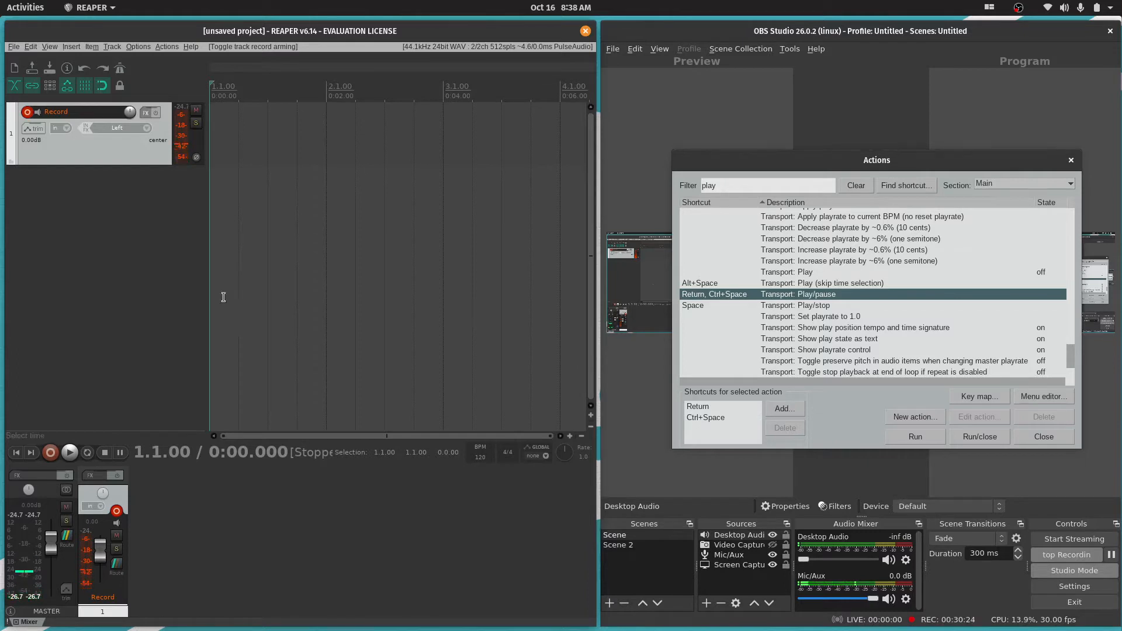
left_click(166, 46)
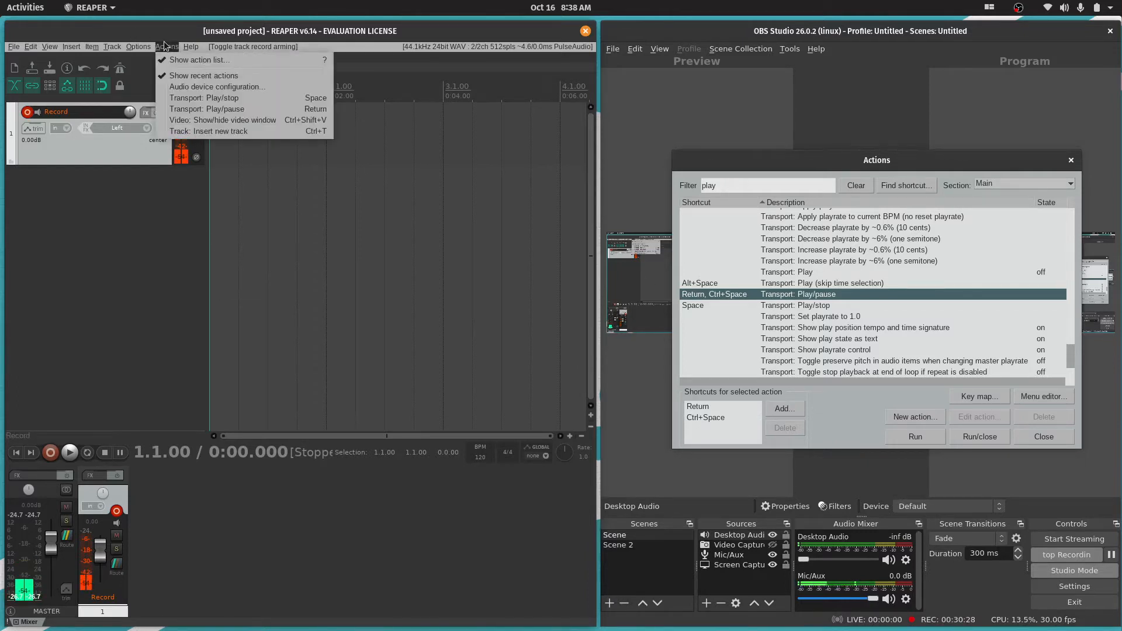
left_click(165, 48)
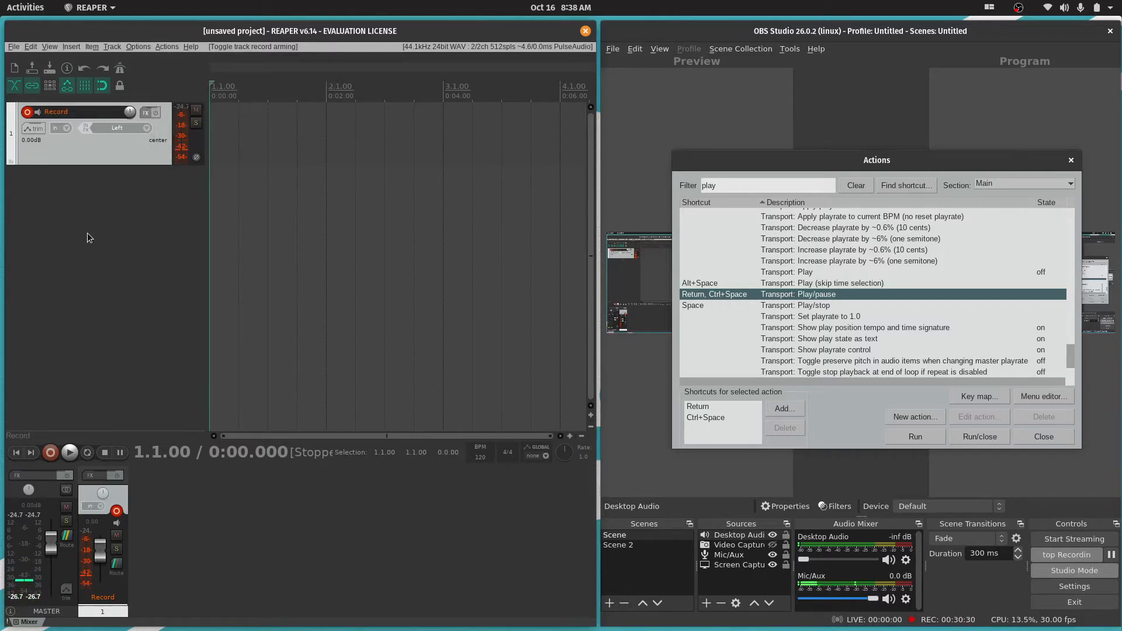
Examine the available blocksizes in the audio device preferences, keeping 512
left_click(502, 47)
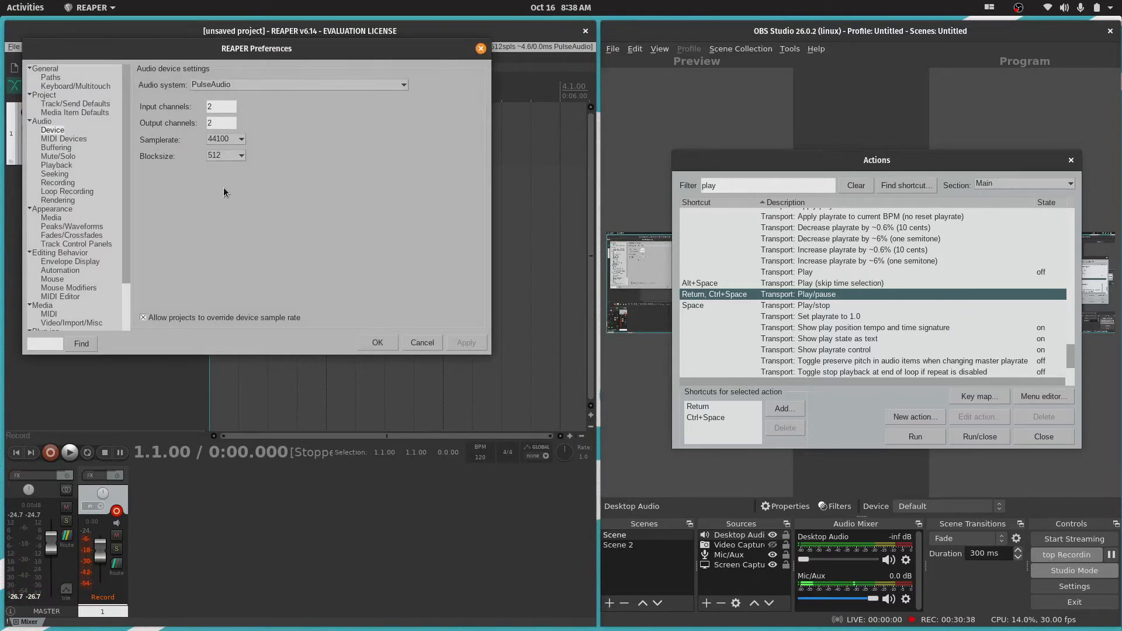
left_click(237, 160)
left_click(240, 156)
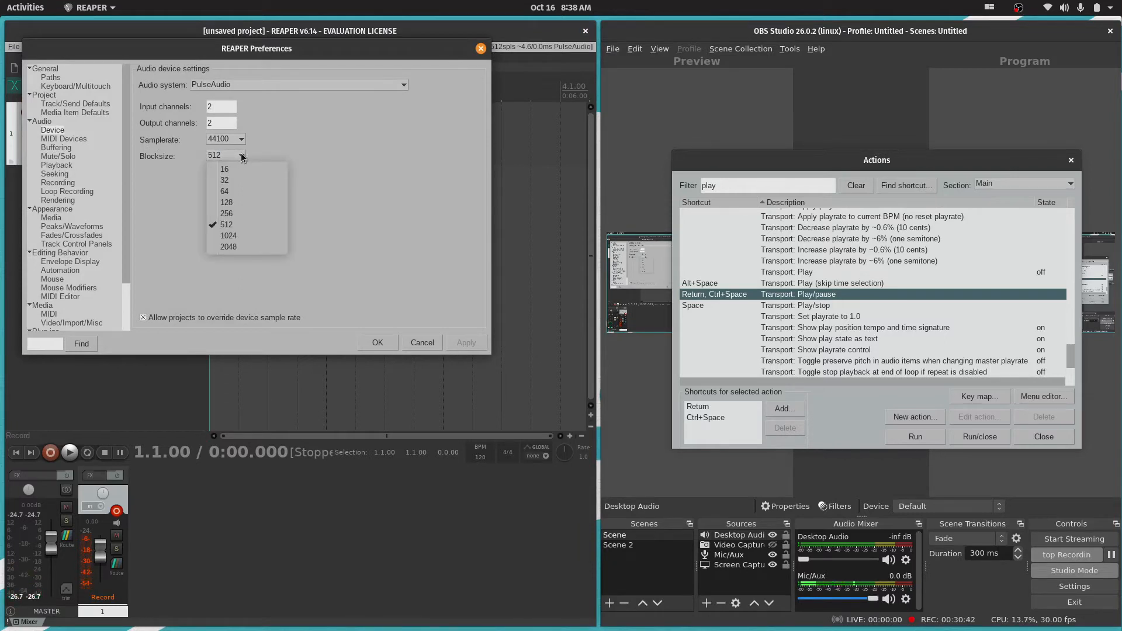
left_click(242, 156)
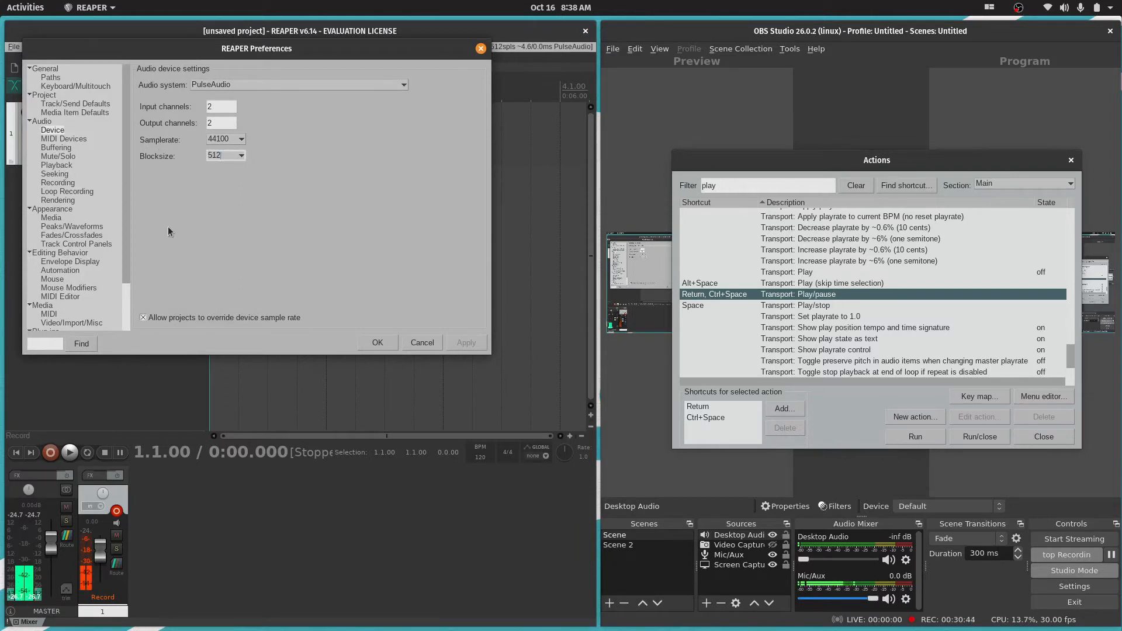
Look through the Buffering, Playback and general Audio preferences, and close the preferences without changes
left_click(55, 148)
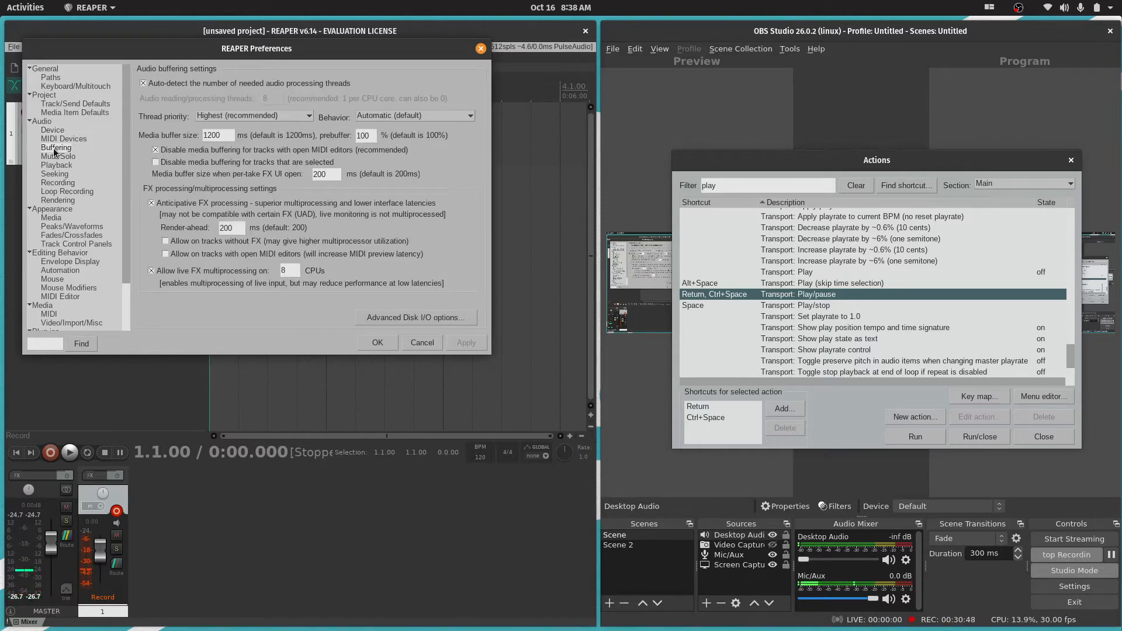
left_click(71, 166)
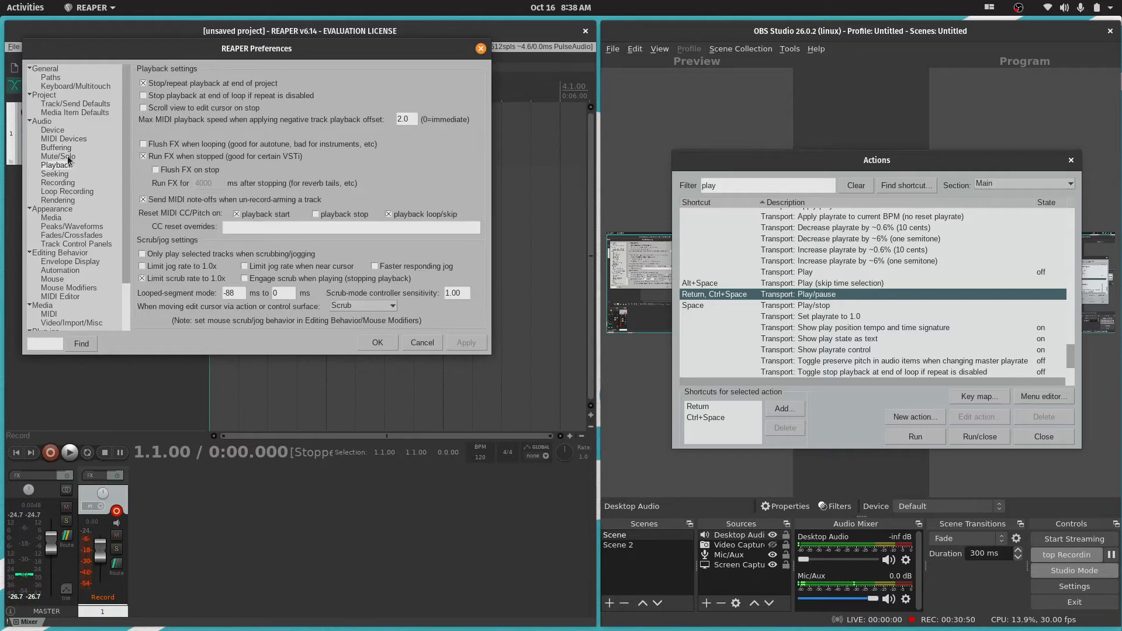
left_click(59, 132)
left_click(59, 138)
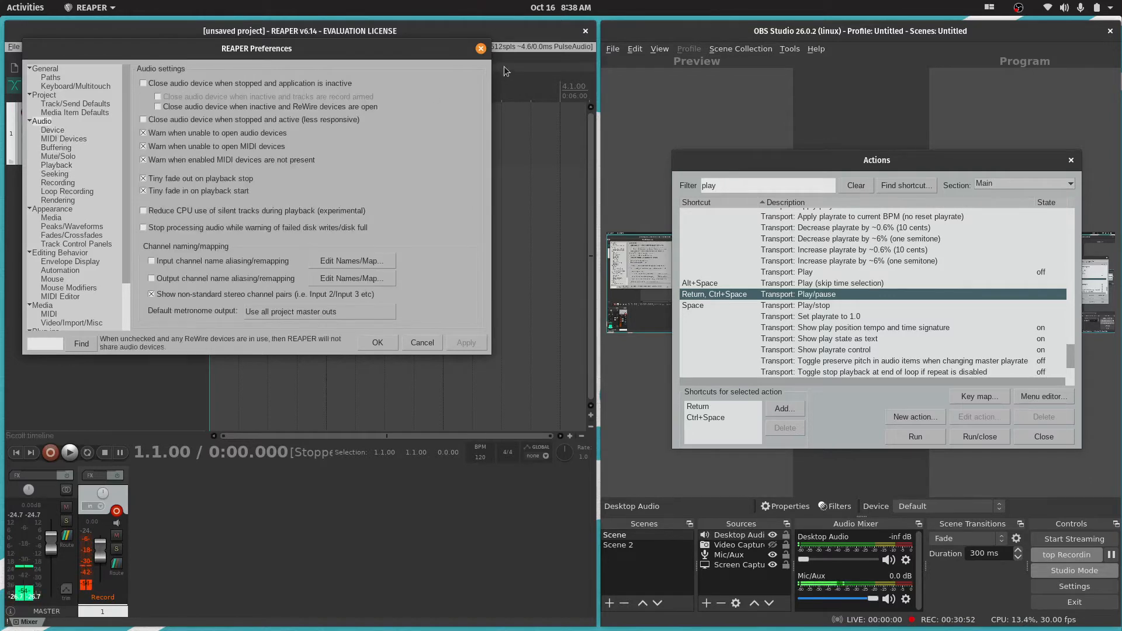
left_click(480, 49)
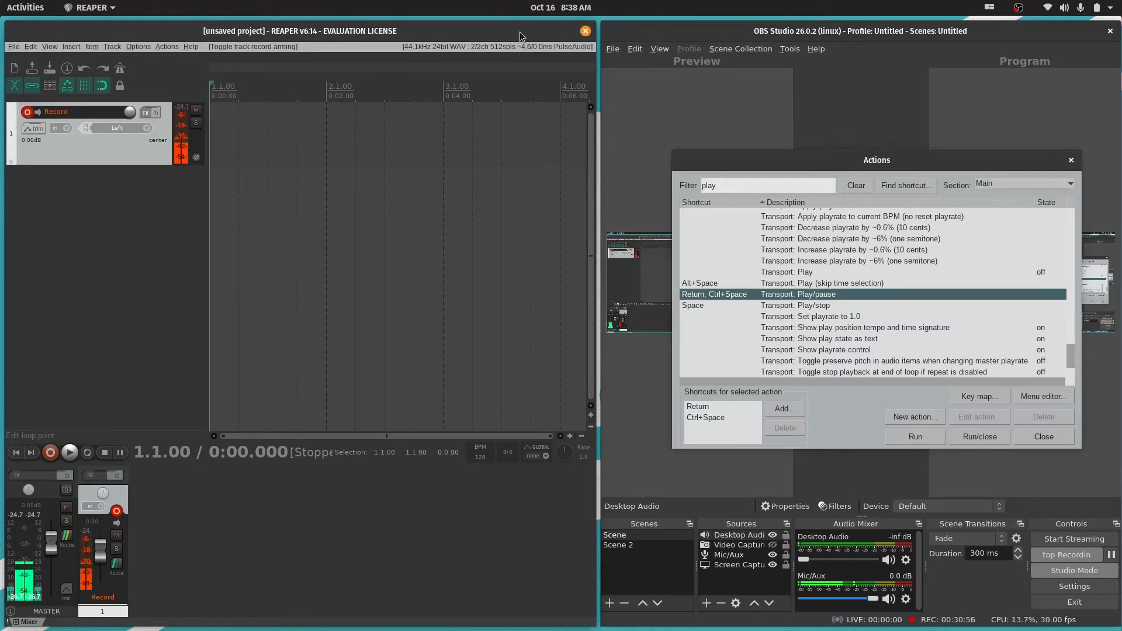
Maximize the REAPER window again and move the Actions window over the arrange view
left_click_drag(347, 33, 548, 5)
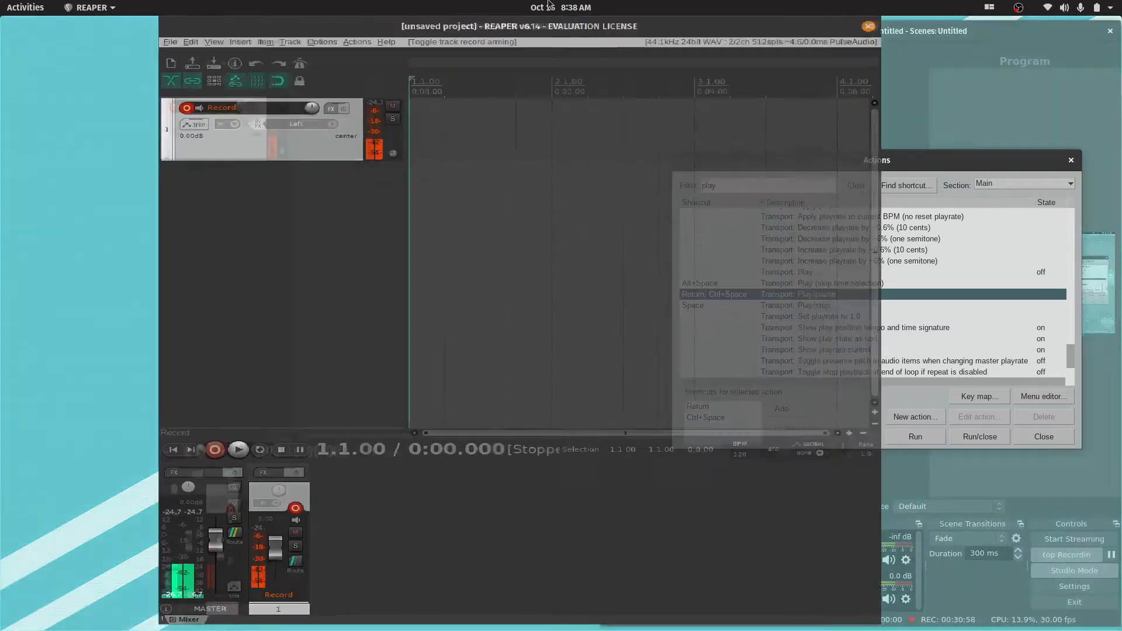
left_click_drag(1007, 160, 558, 86)
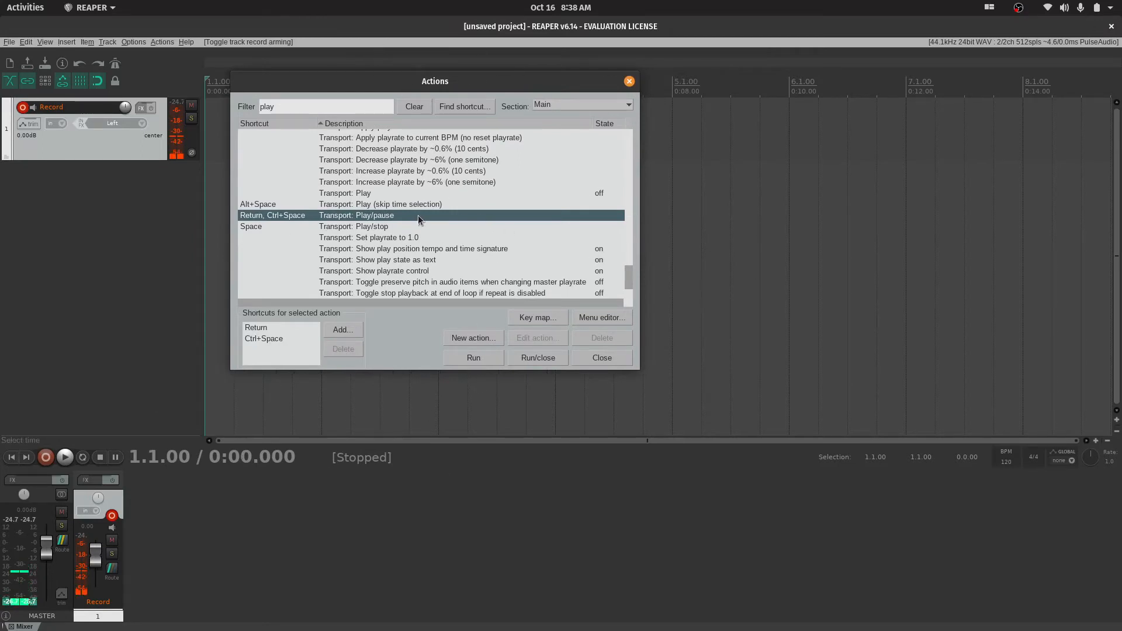
Examine the play-related actions in the filtered action list and the shortcuts assigned to the Transport actions
scroll(463, 235, "up", 10)
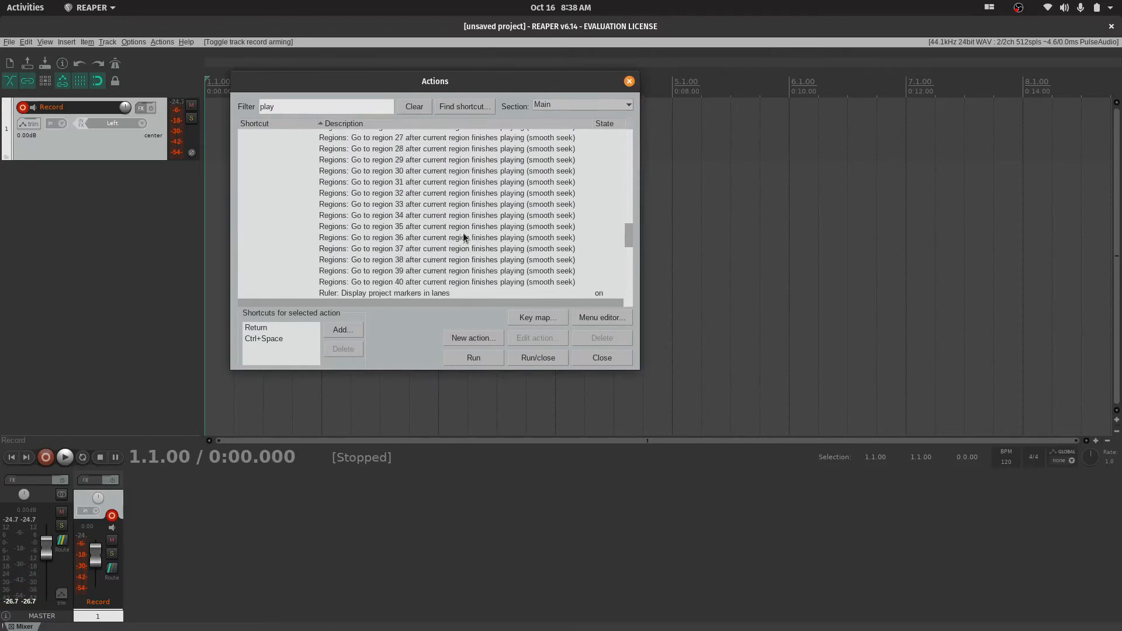
scroll(464, 236, "down", 10)
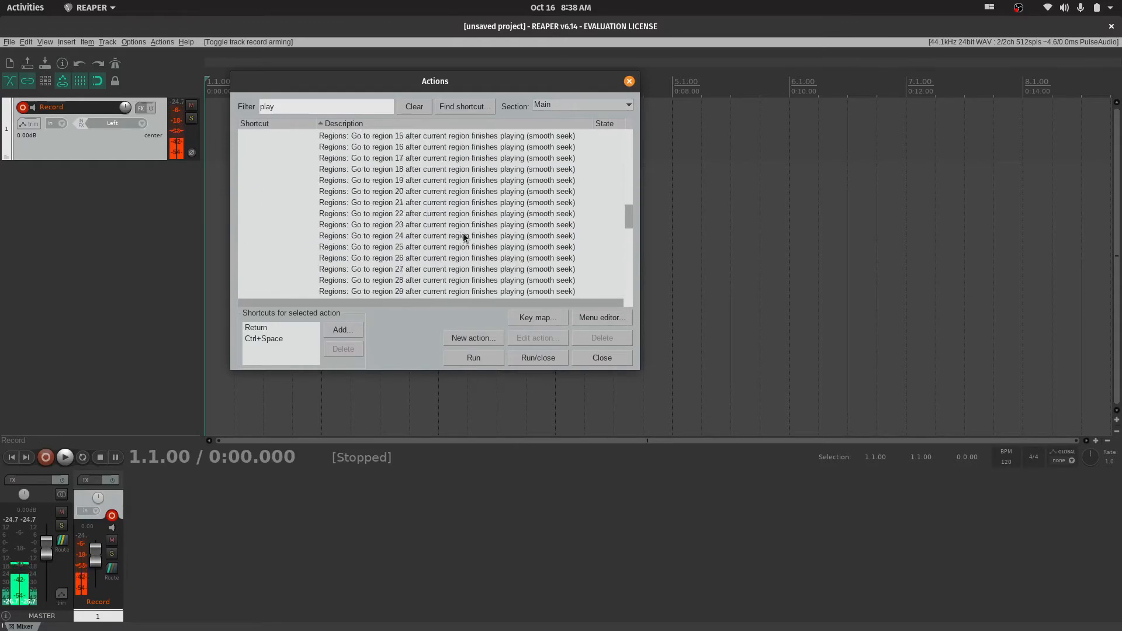
scroll(463, 237, "up", 3)
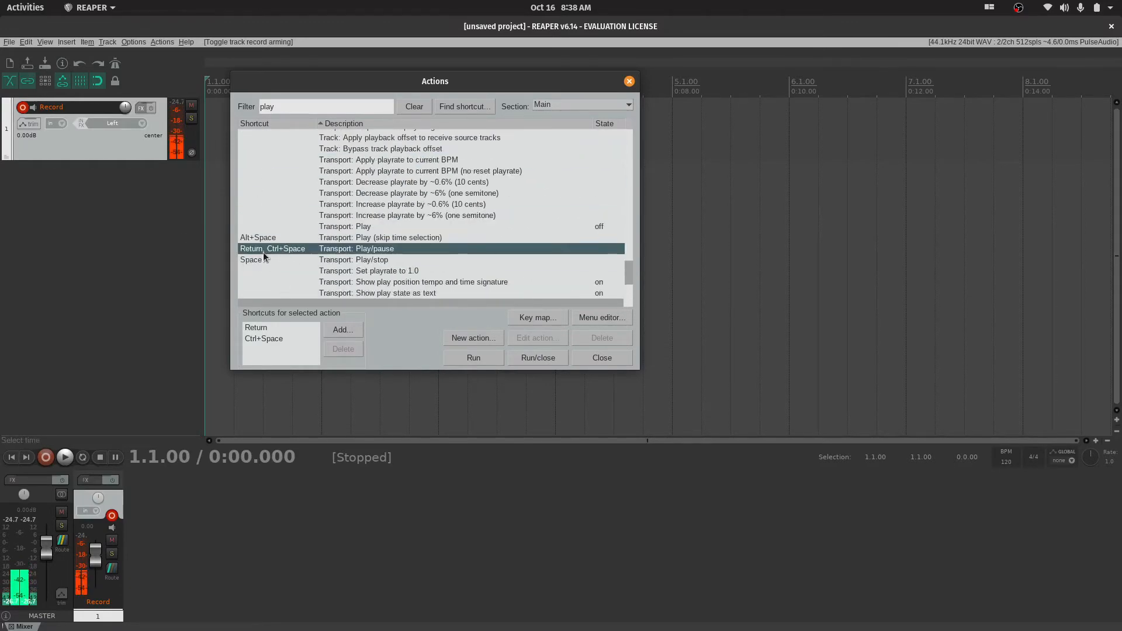
scroll(282, 251, "down", 3)
scroll(268, 240, "up", 2)
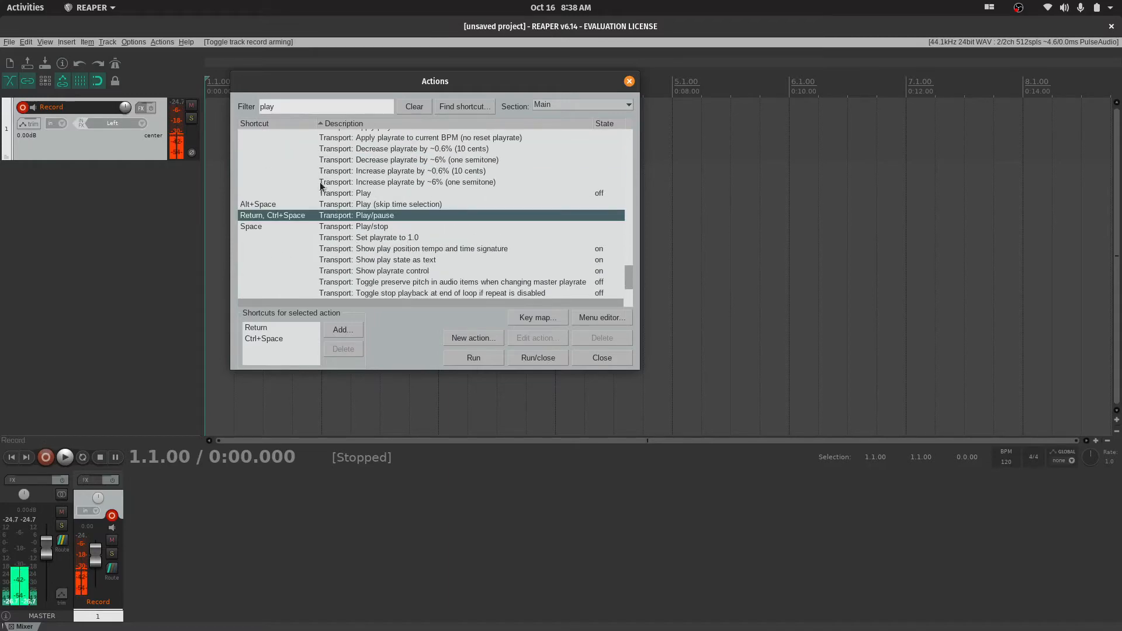
scroll(383, 247, "down", 2)
scroll(330, 222, "up", 4)
scroll(319, 231, "down", 3)
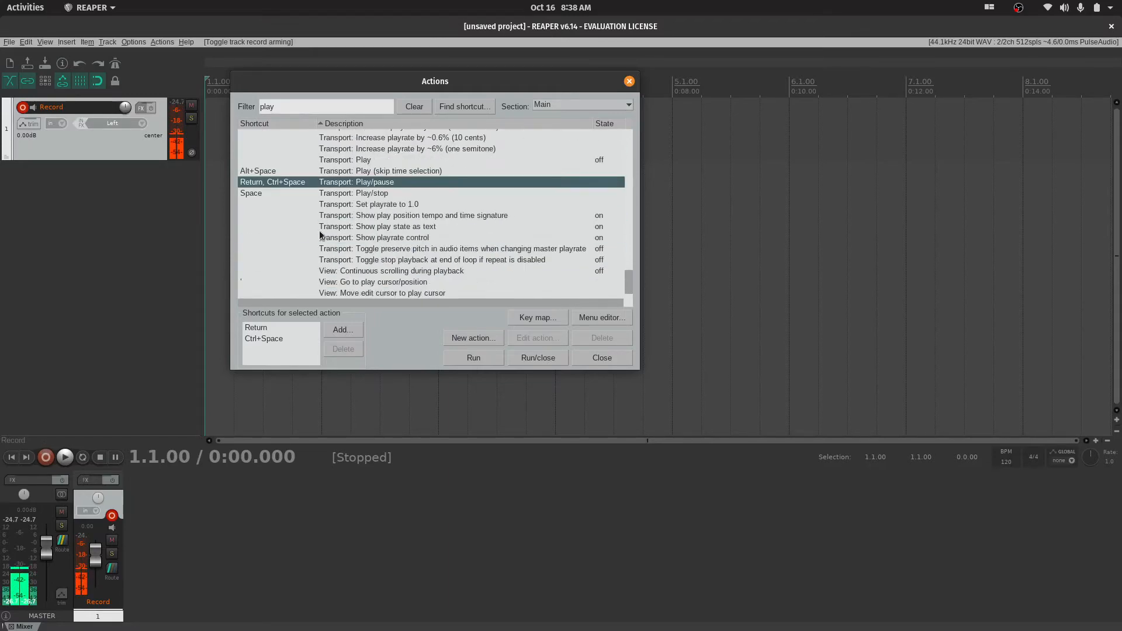
Assign F1 as the shortcut for the action "Transport: Set playrate to 1.0"
left_click(336, 205)
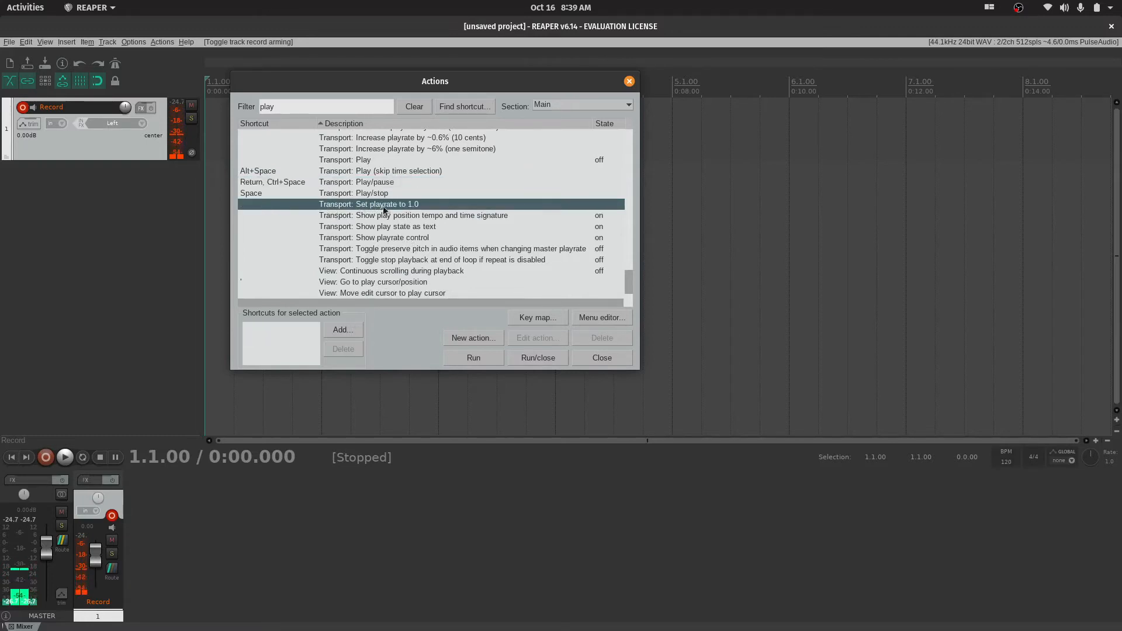
left_click(337, 329)
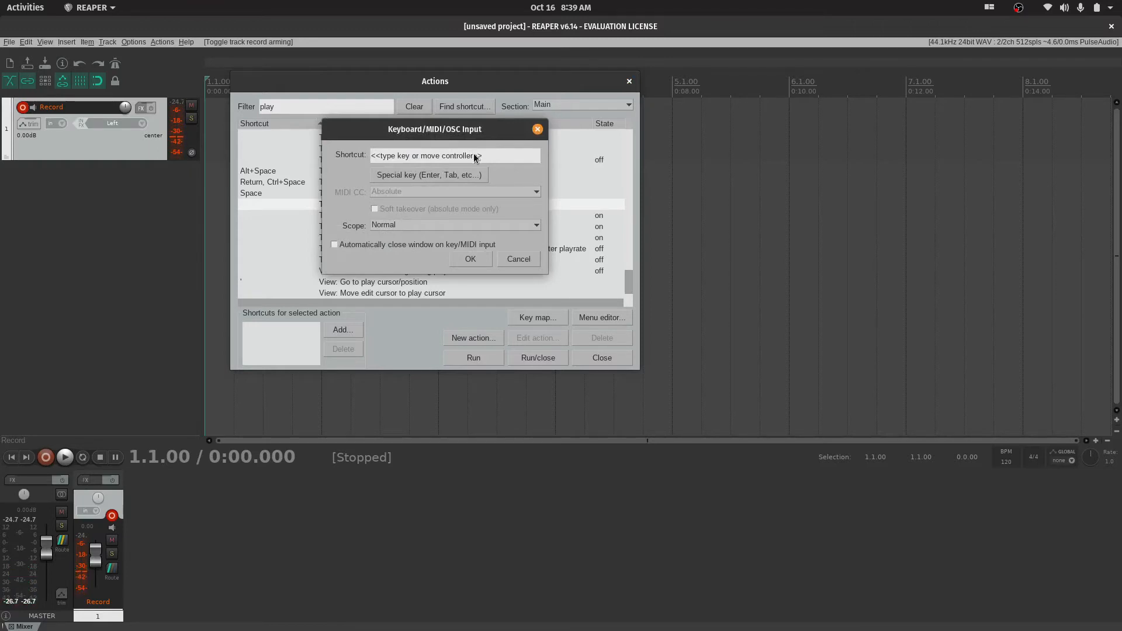
key("F1")
left_click(470, 264)
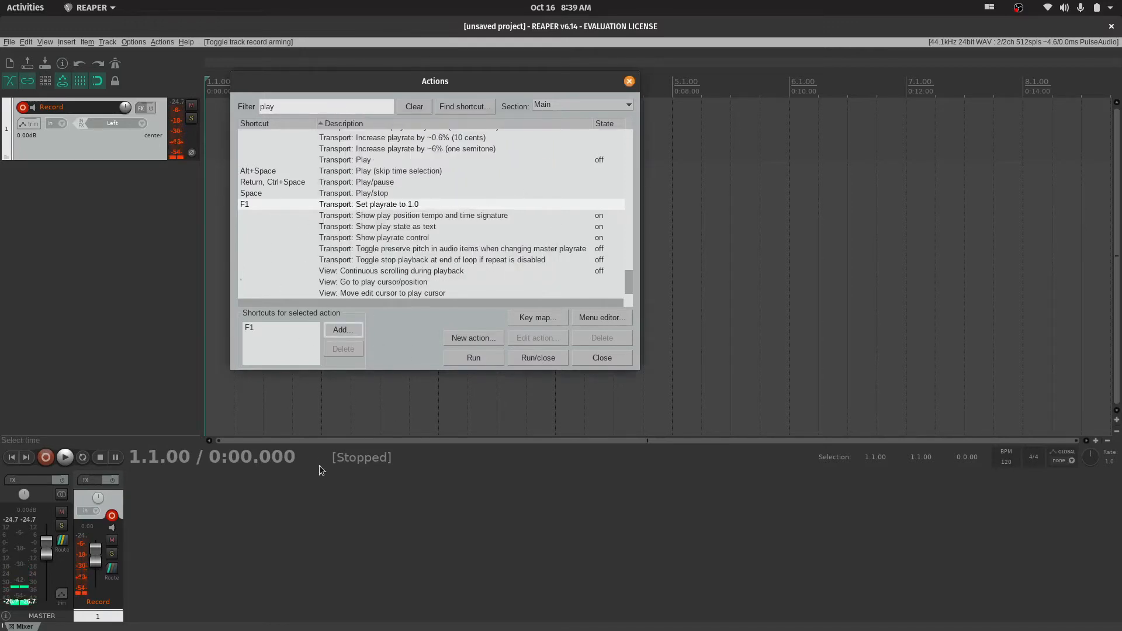
Run "Transport: Show play state as text" to turn it off, and move the Actions window lower over the arrange view
scroll(370, 215, "down", 1)
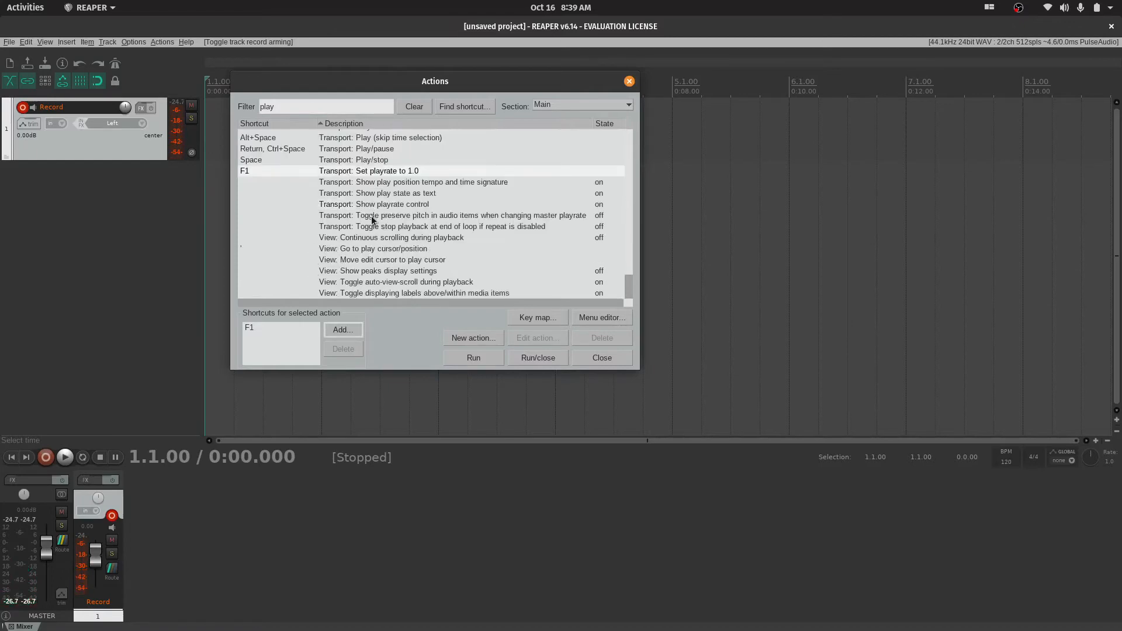
scroll(374, 228, "up", 6)
scroll(380, 250, "down", 6)
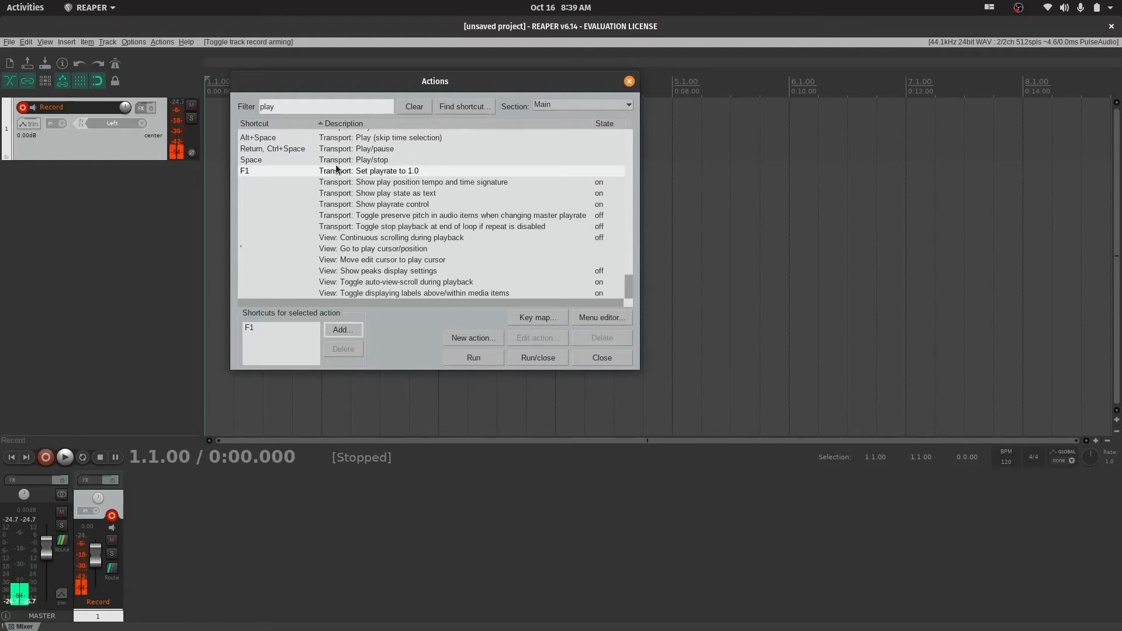
left_click(326, 181)
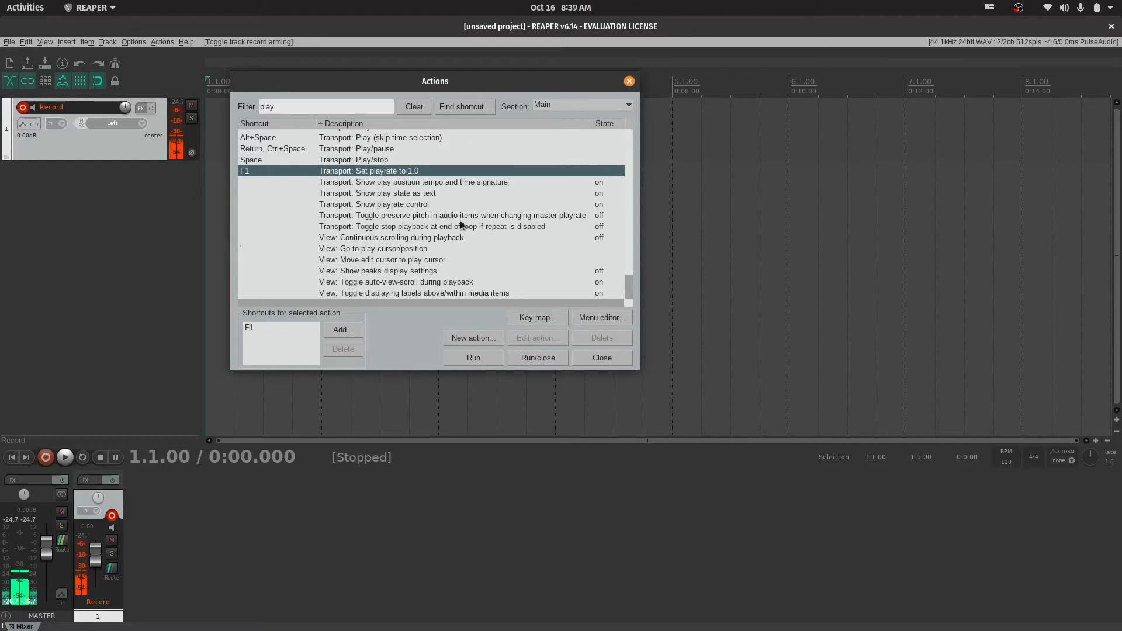
left_click(365, 194)
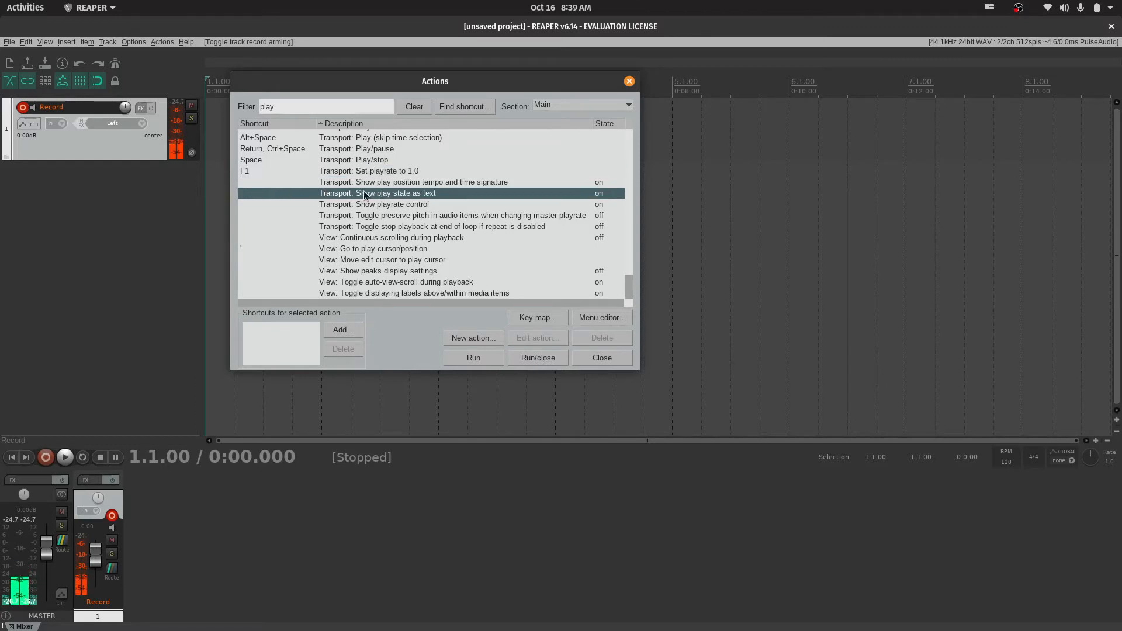
left_click(477, 358)
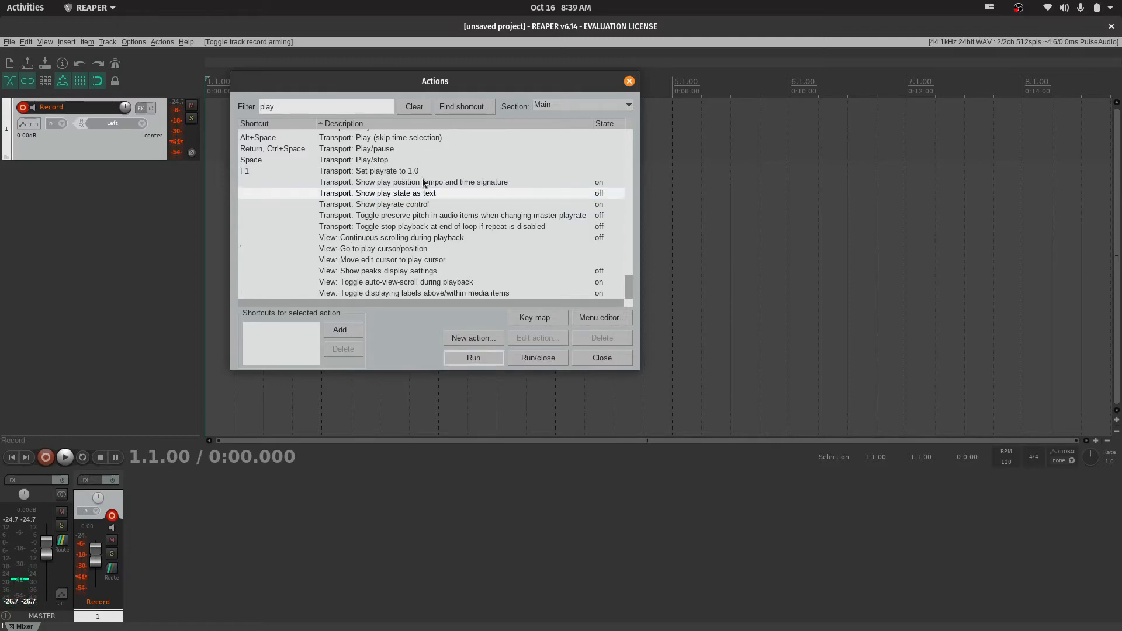
left_click_drag(526, 81, 582, 175)
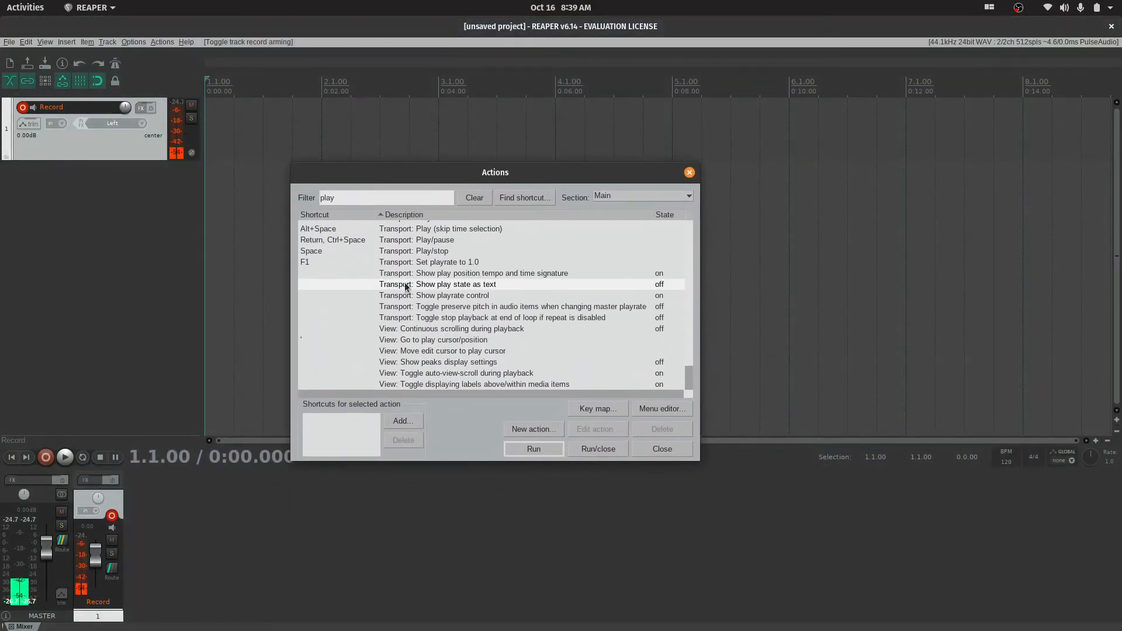
Look up which actions are assigned to the F2 and F1 shortcuts
left_click(538, 198)
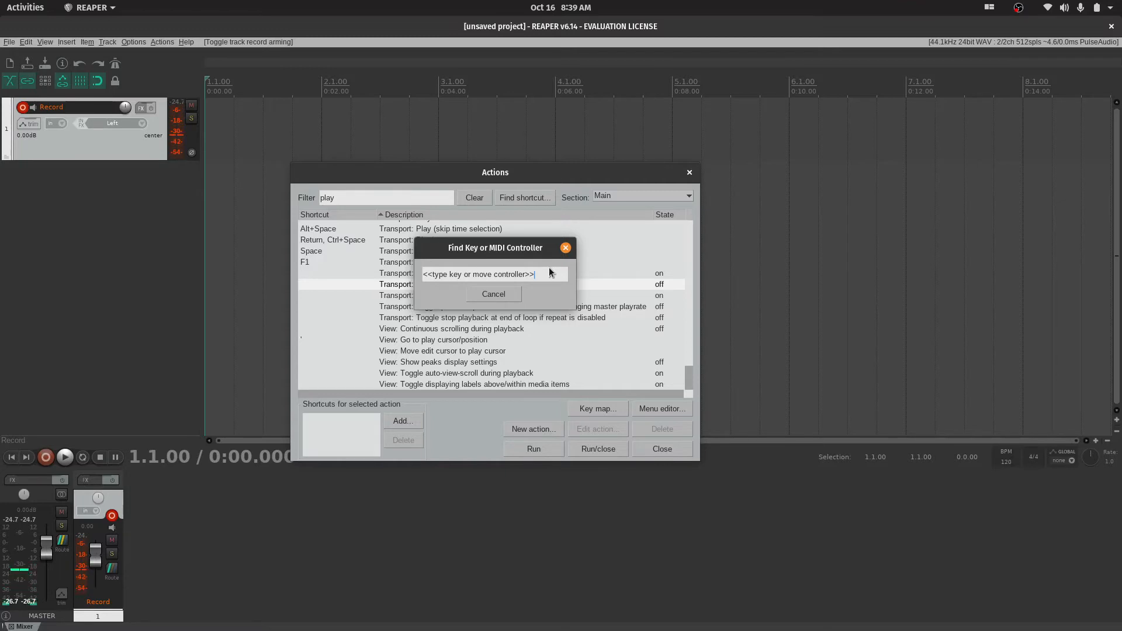
key("F2")
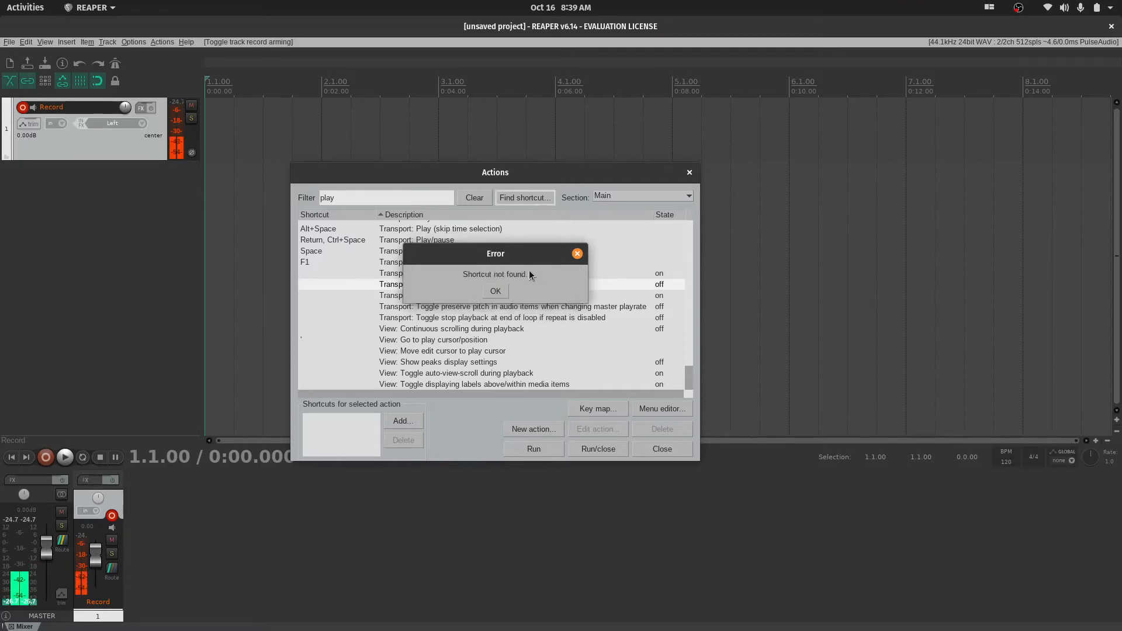
left_click(494, 292)
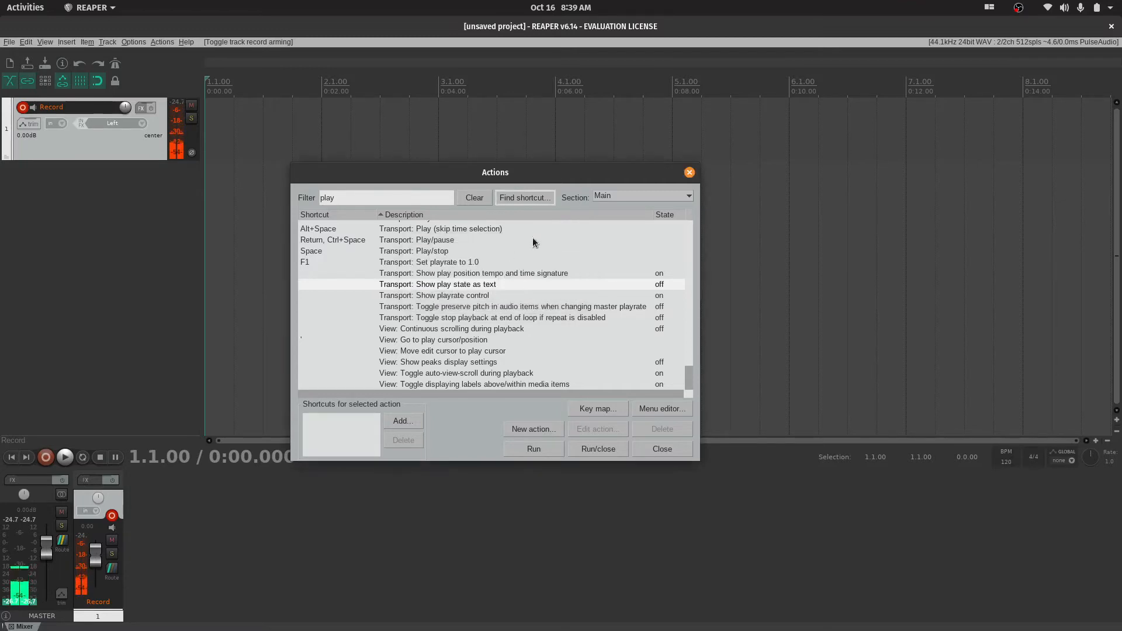
left_click(532, 198)
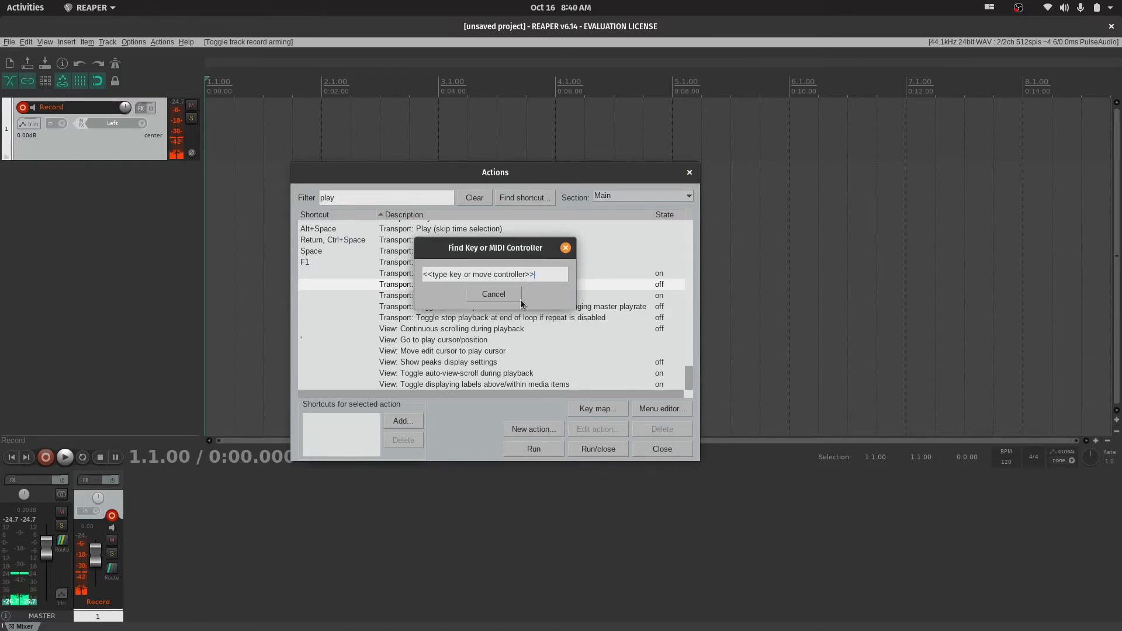
key("F1")
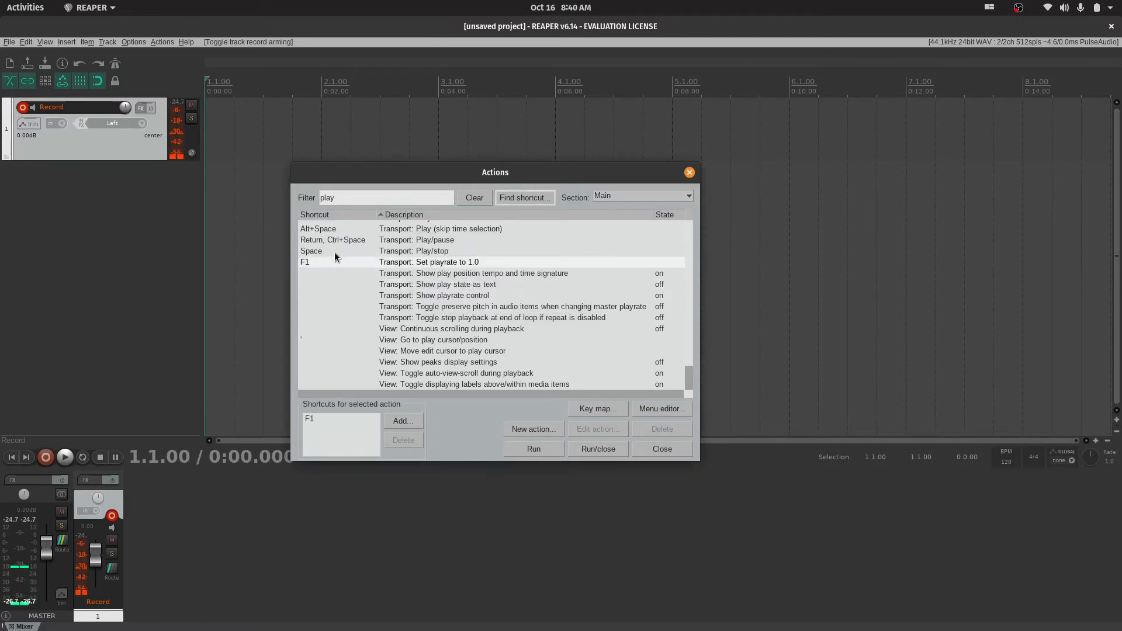
Clear the "play" filter and go back to the beginning of the full action list
scroll(374, 257, "up", 10)
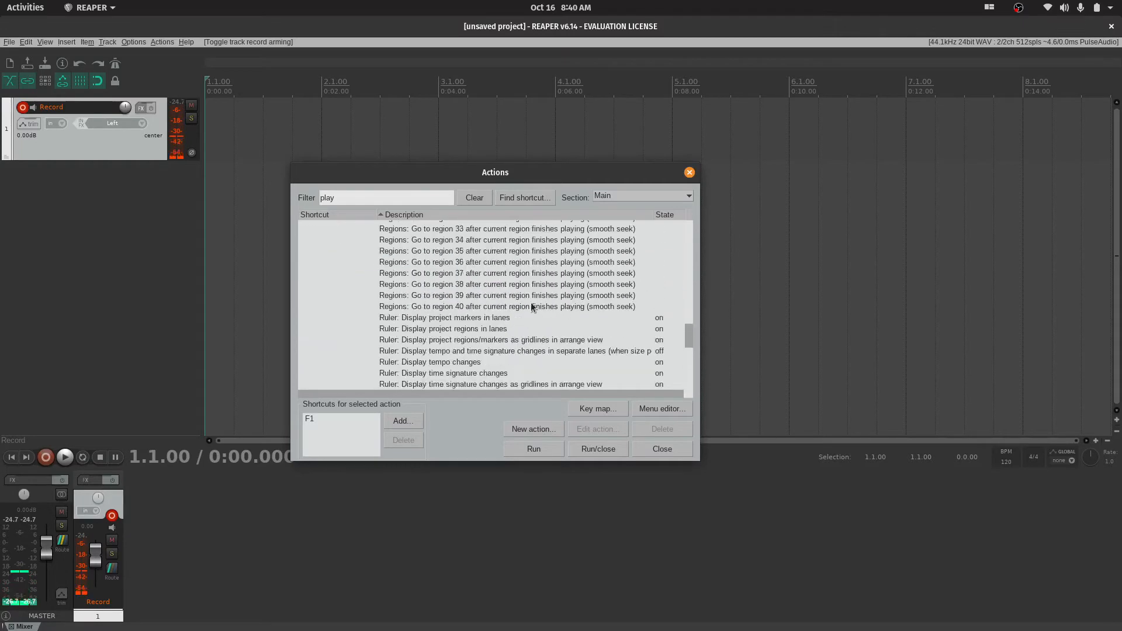
left_click(474, 200)
scroll(559, 327, "up", 15)
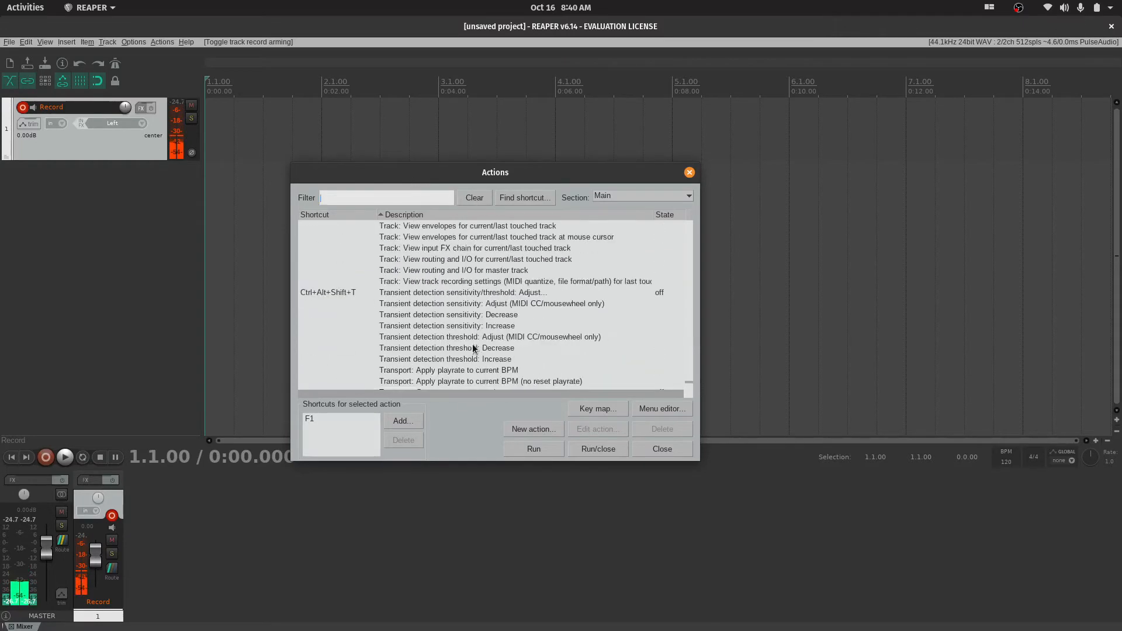
scroll(561, 329, "up", 10)
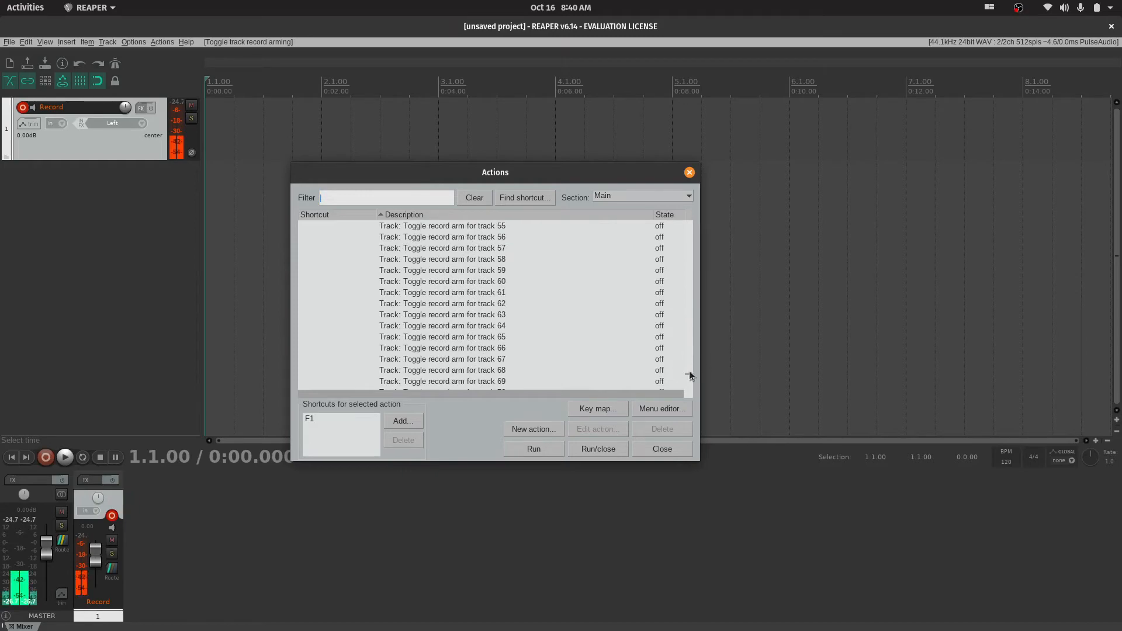
left_click_drag(689, 370, 683, 228)
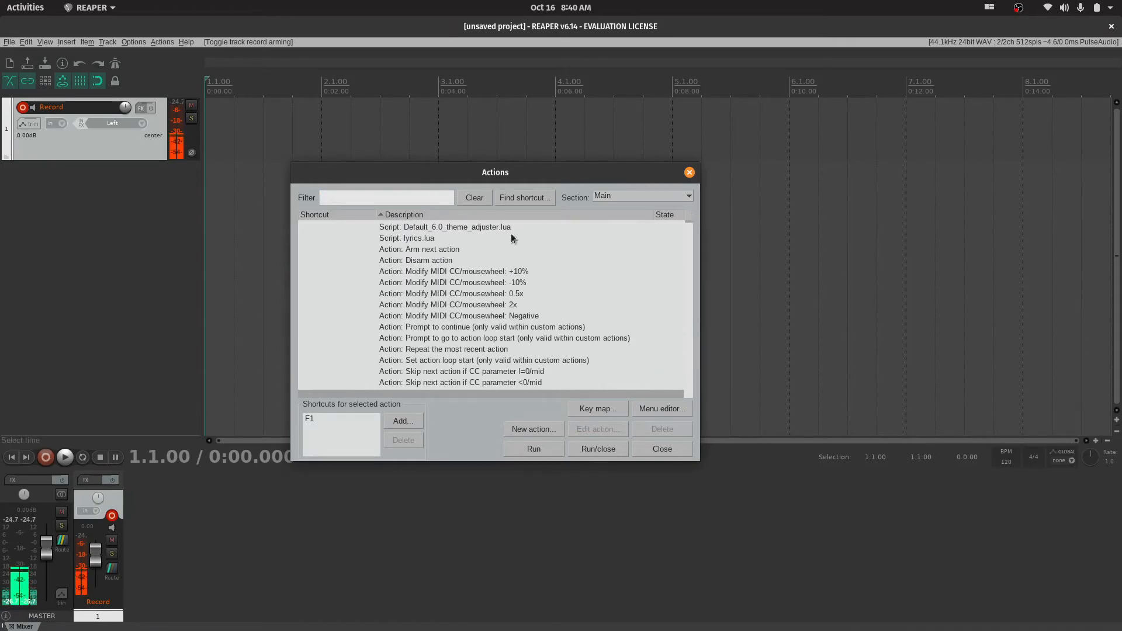
Find the action assigned to the P shortcut, and close the Actions window
left_click(535, 199)
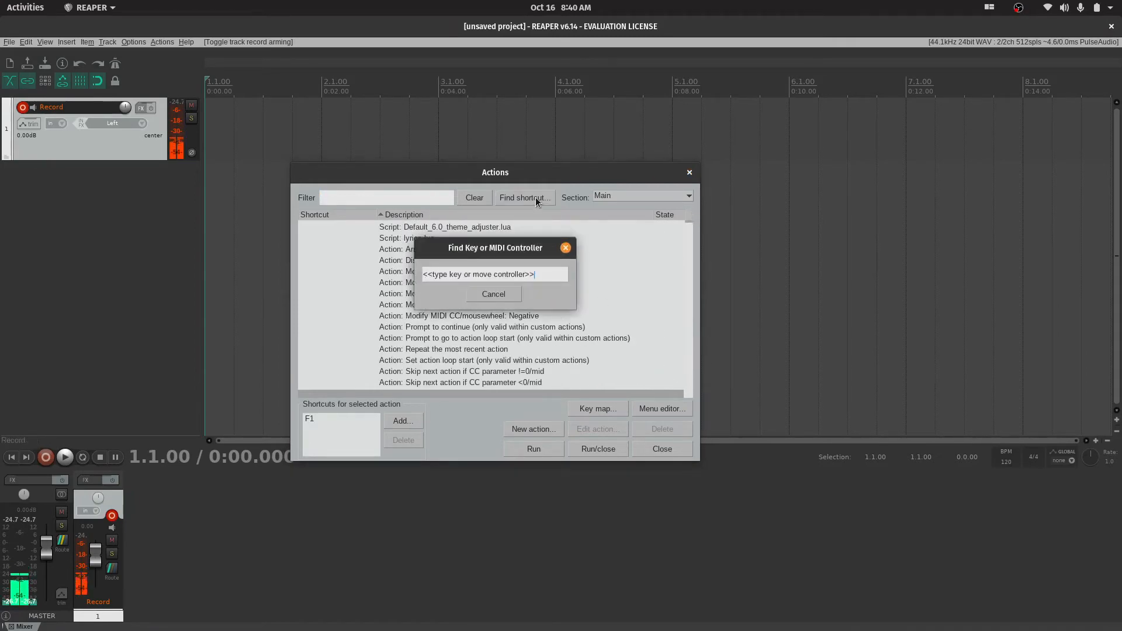
key("p")
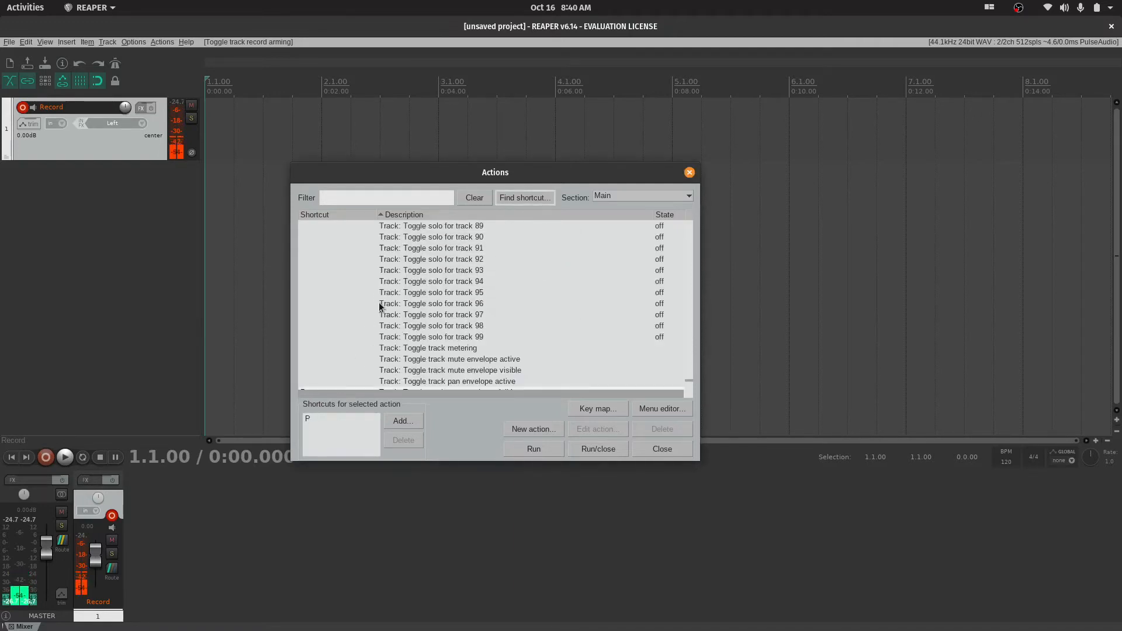
scroll(379, 326, "down", 2)
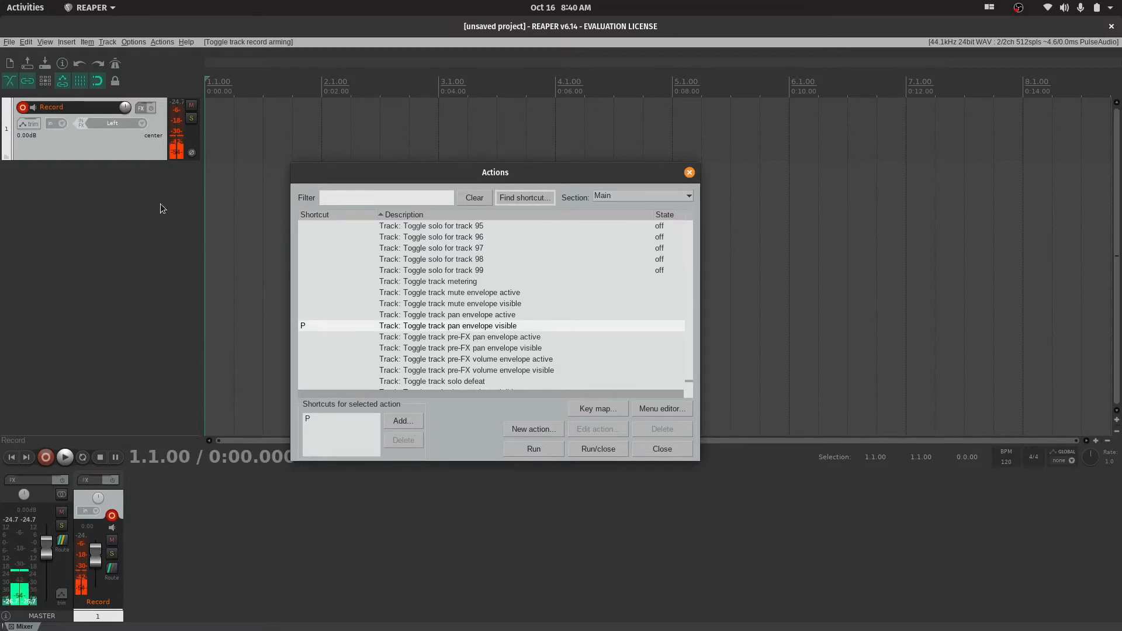
left_click(117, 146)
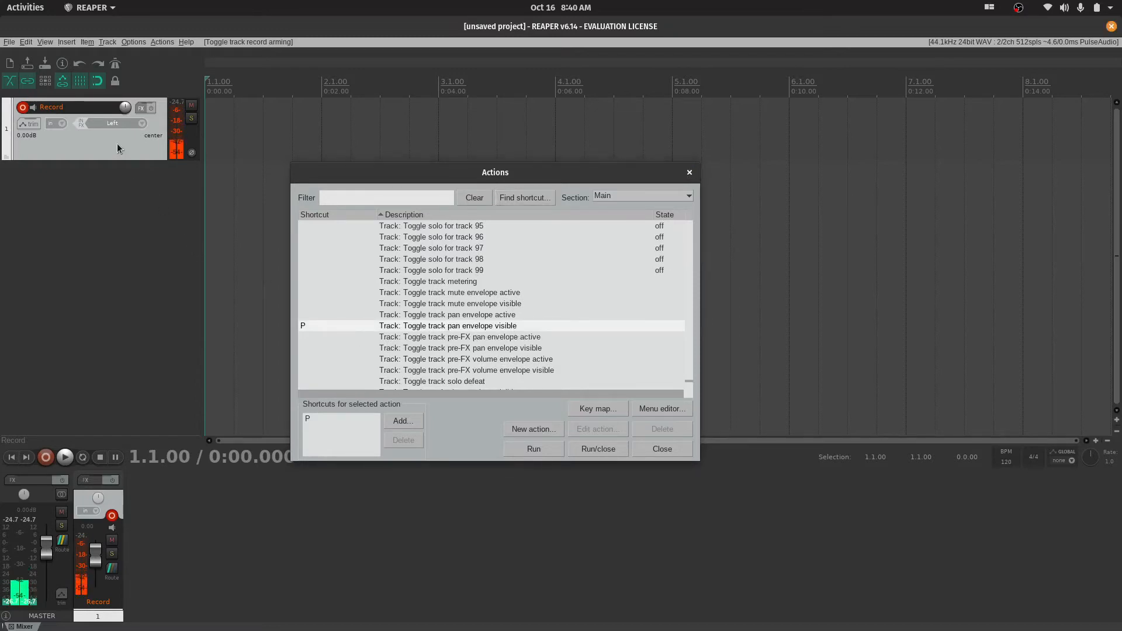
left_click(690, 173)
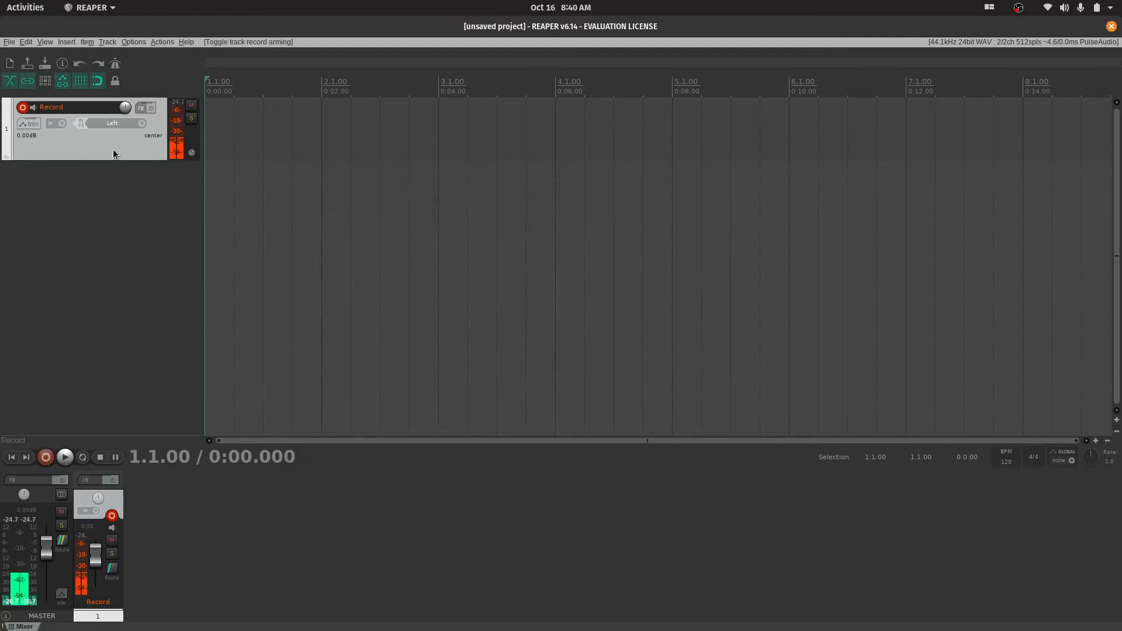
Show the Record track's pan envelope and add a point at about 75%L after measure 2 and one panned right after measure 3
key("p")
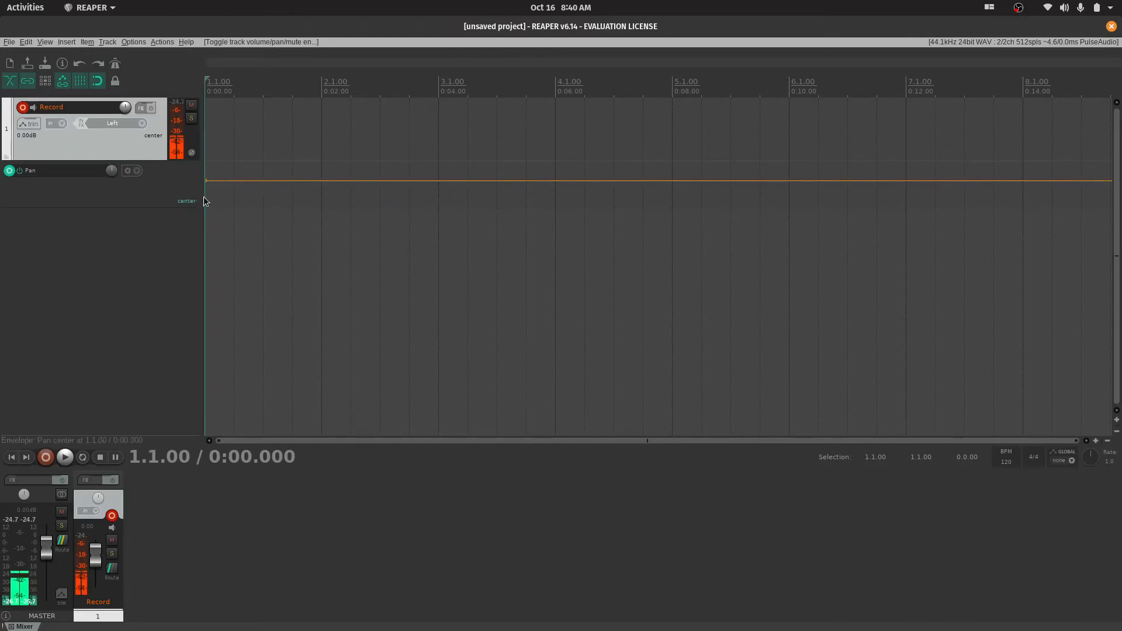
left_click(337, 178)
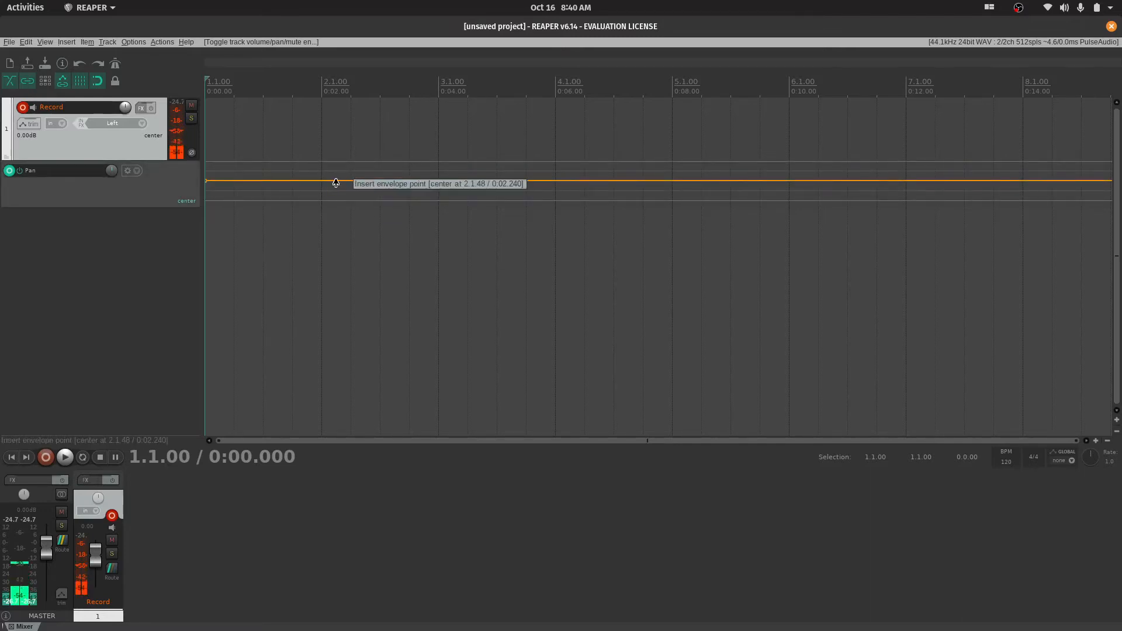
left_click_drag(322, 181, 355, 152)
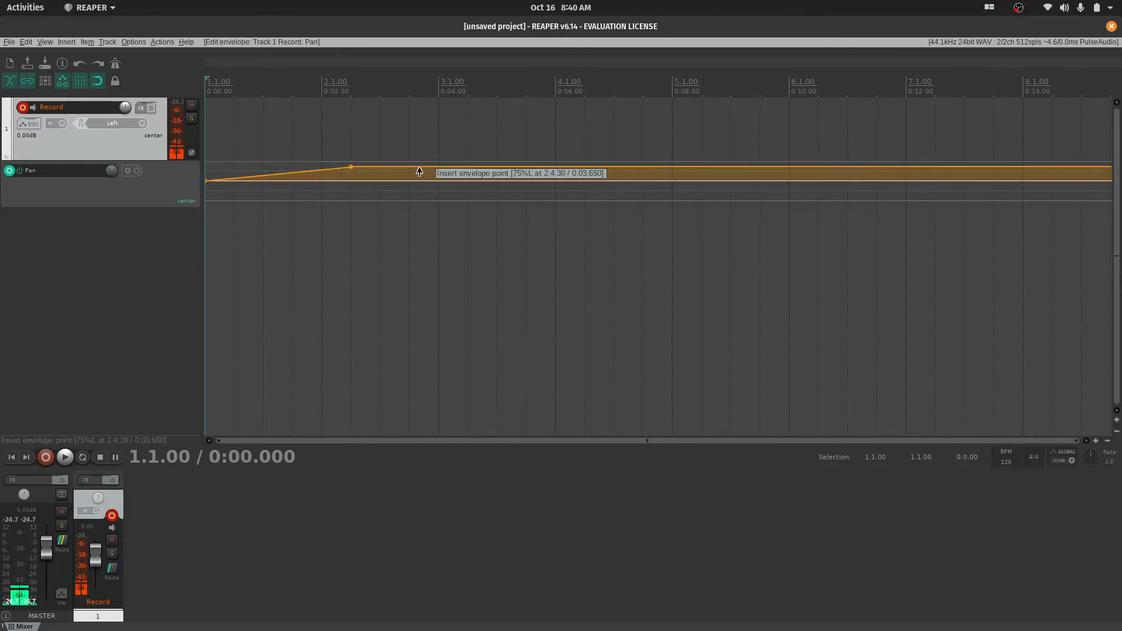
left_click_drag(420, 171, 456, 289)
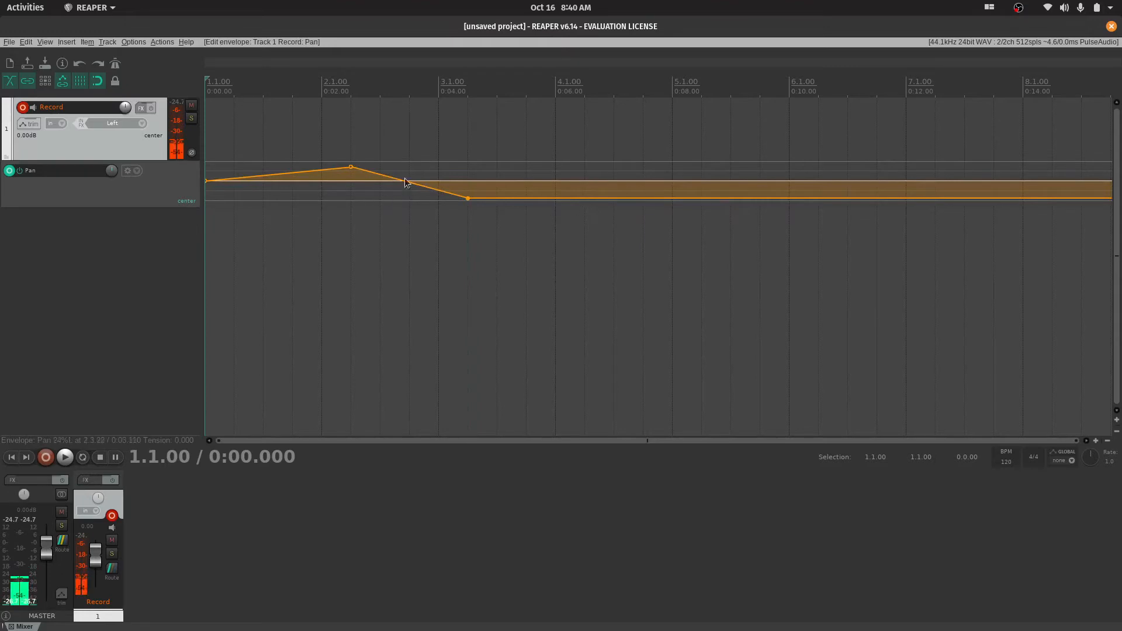
Delete both added pan envelope points and hide the Record track's pan envelope
left_click(470, 199, "alt")
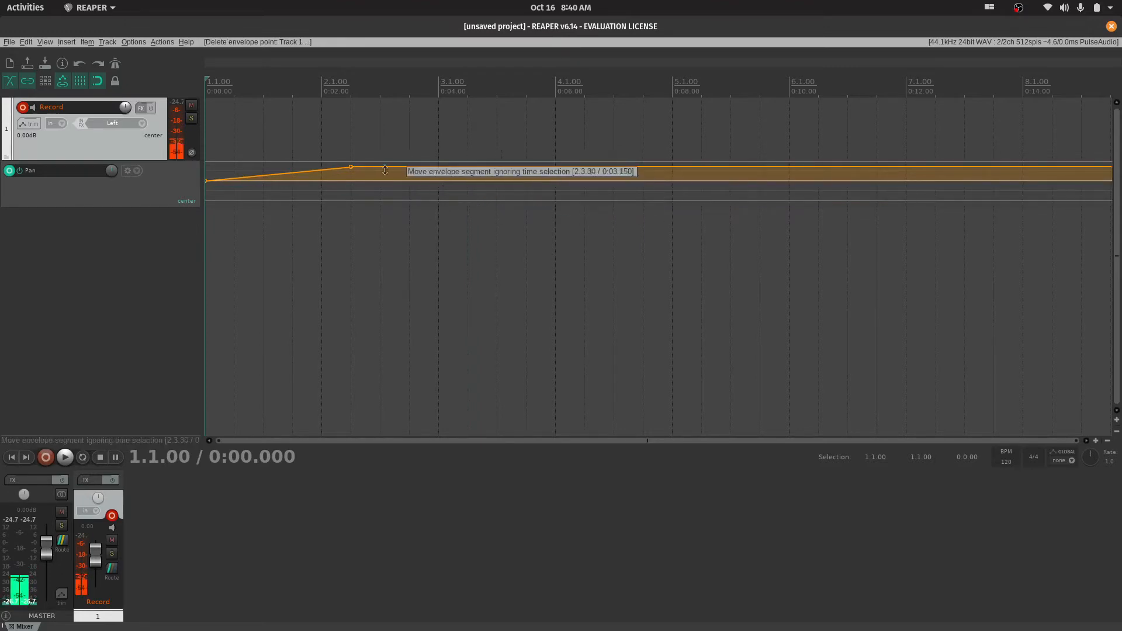
left_click(351, 166, "alt")
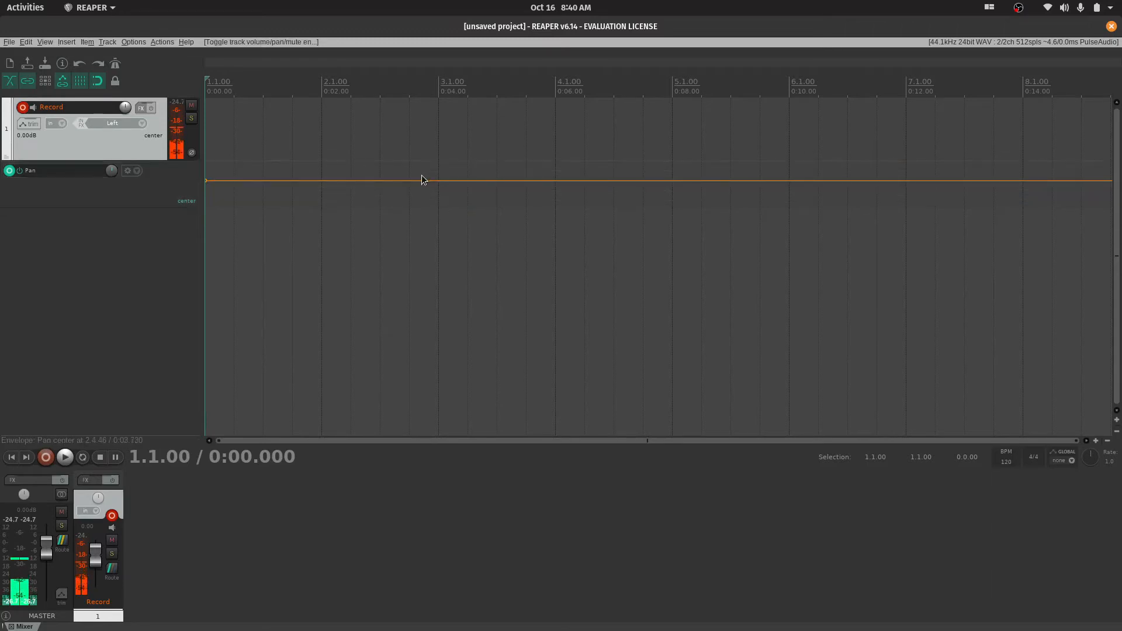
key("p")
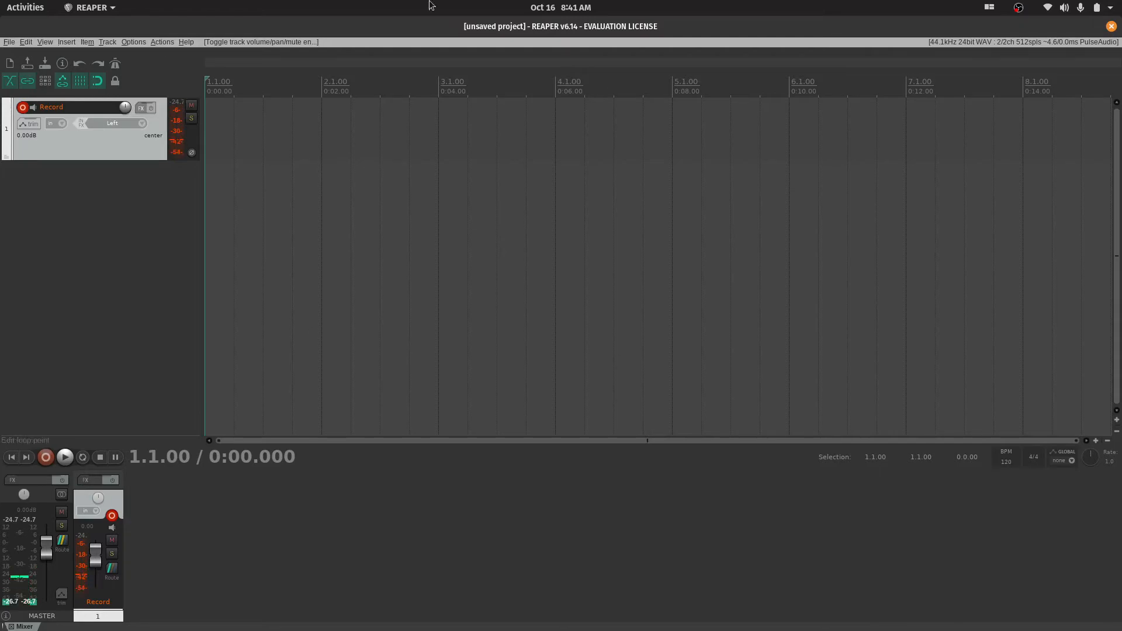
Find the action assigned to the R shortcut in the action list, and toggle repeat on and off in the transport
left_click(162, 42)
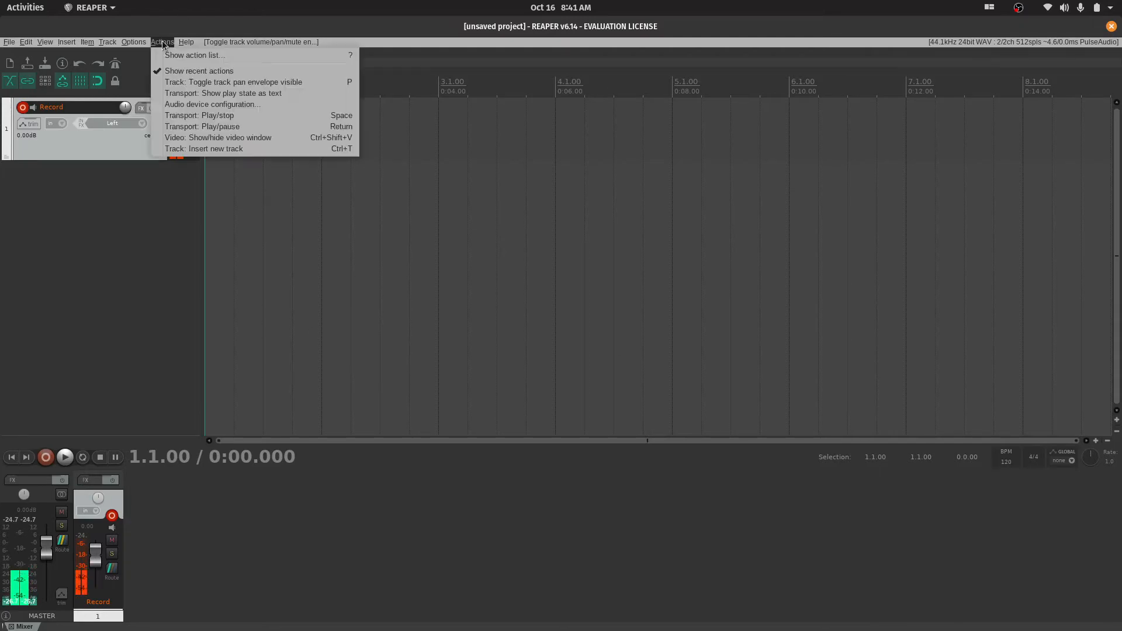
left_click(192, 56)
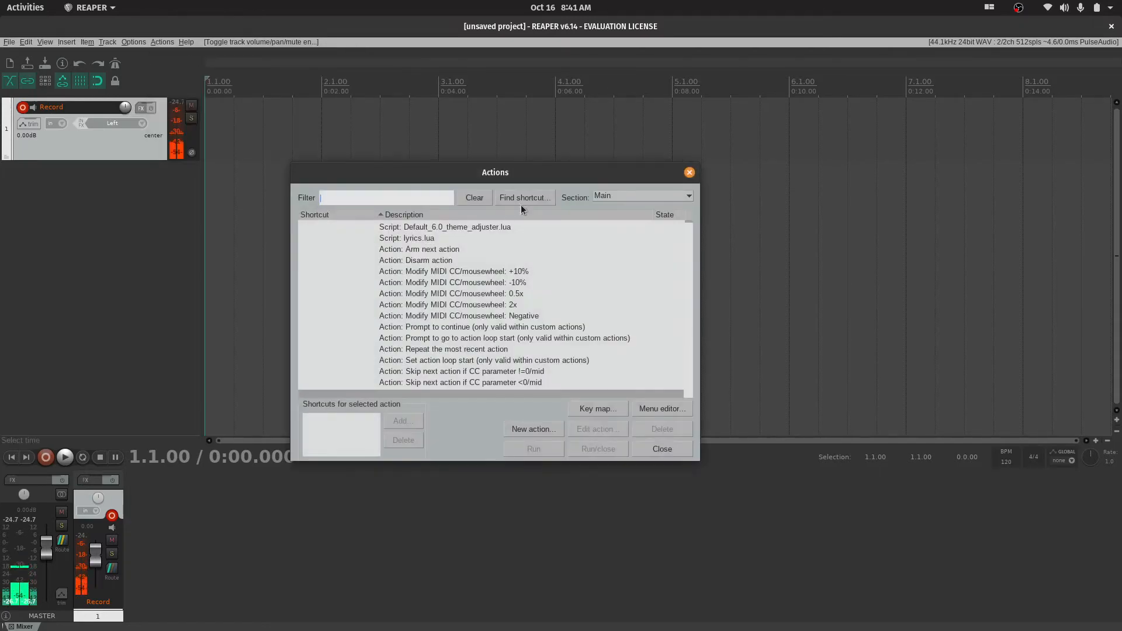
left_click(533, 197)
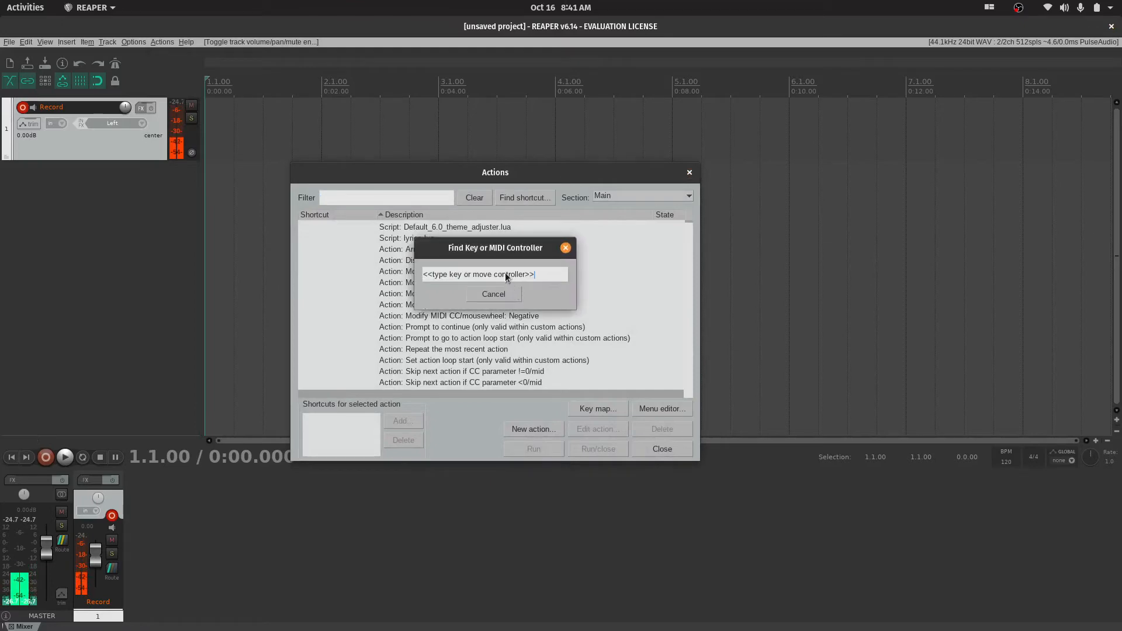
key("r")
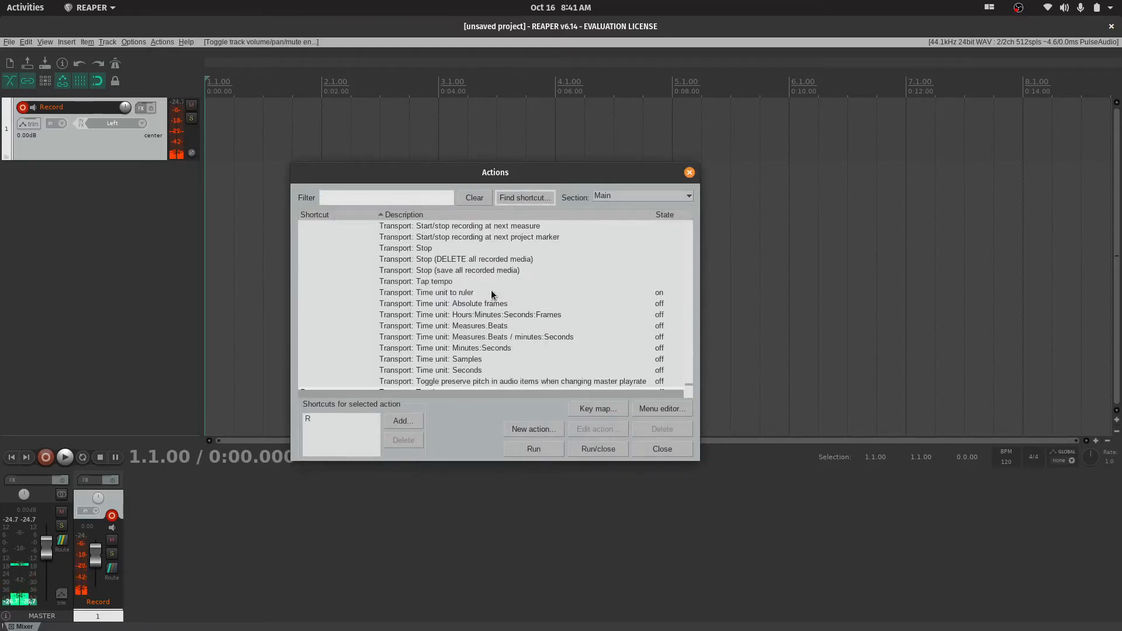
scroll(491, 294, "up", 2)
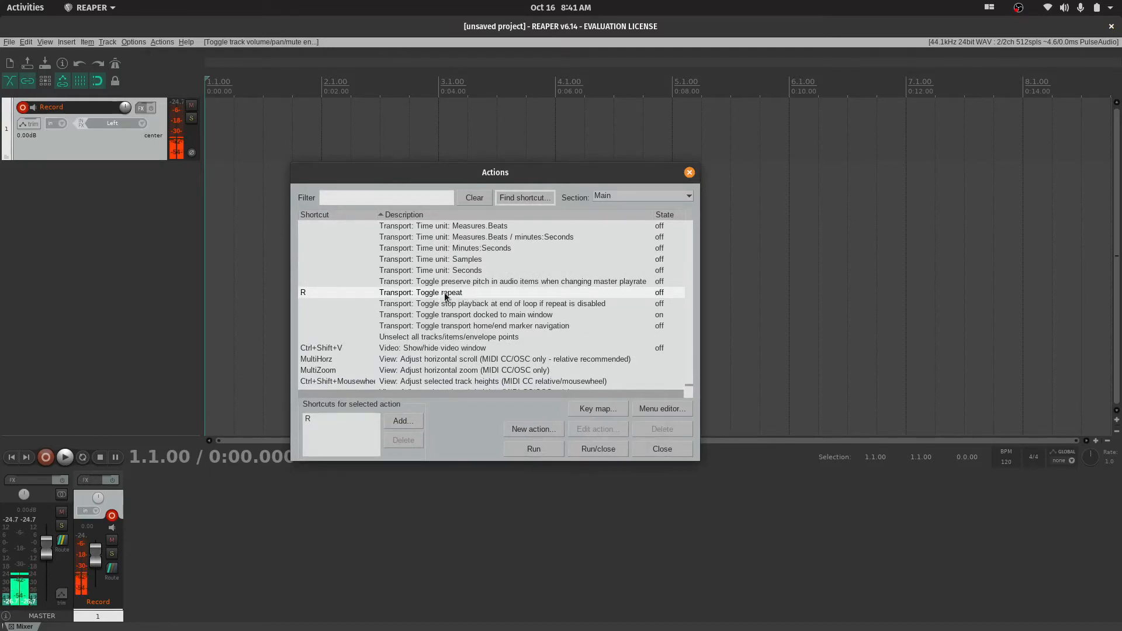
left_click(85, 456)
left_click(85, 456)
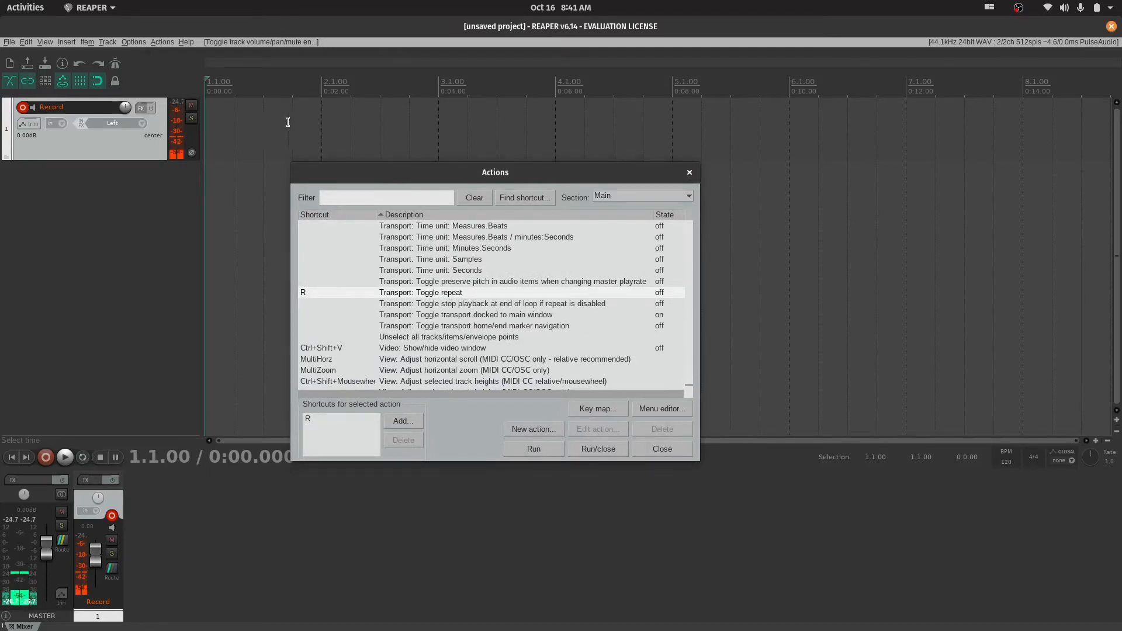
Make a time selection from 1.2.00 to 2.4.00, and play past its end with repeat off before stopping
left_click_drag(417, 92, 231, 93)
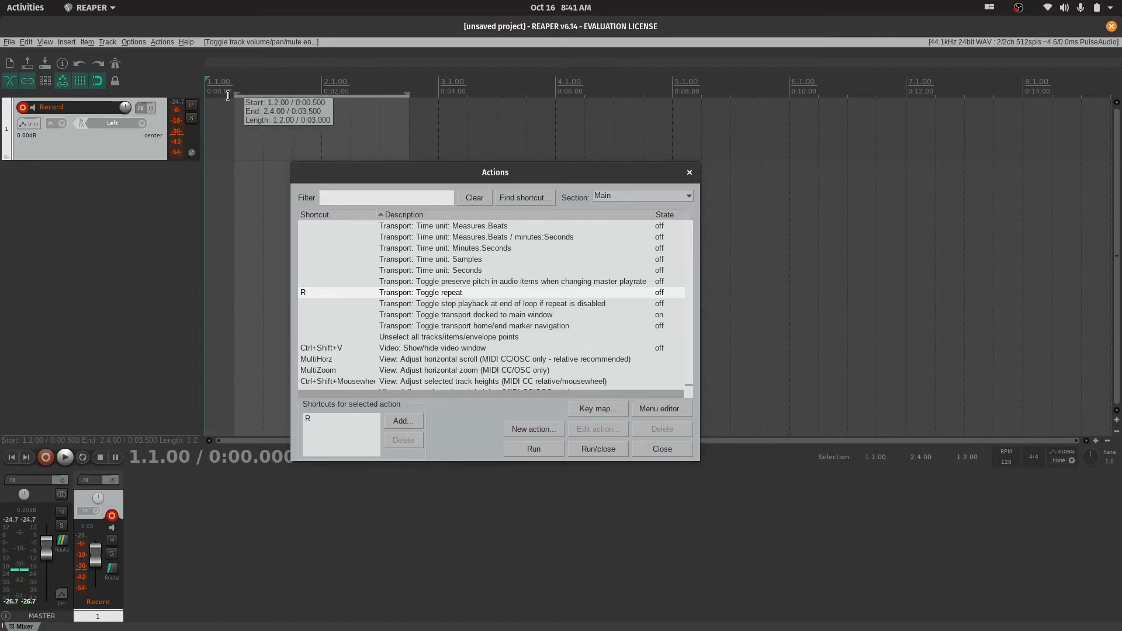
key("space")
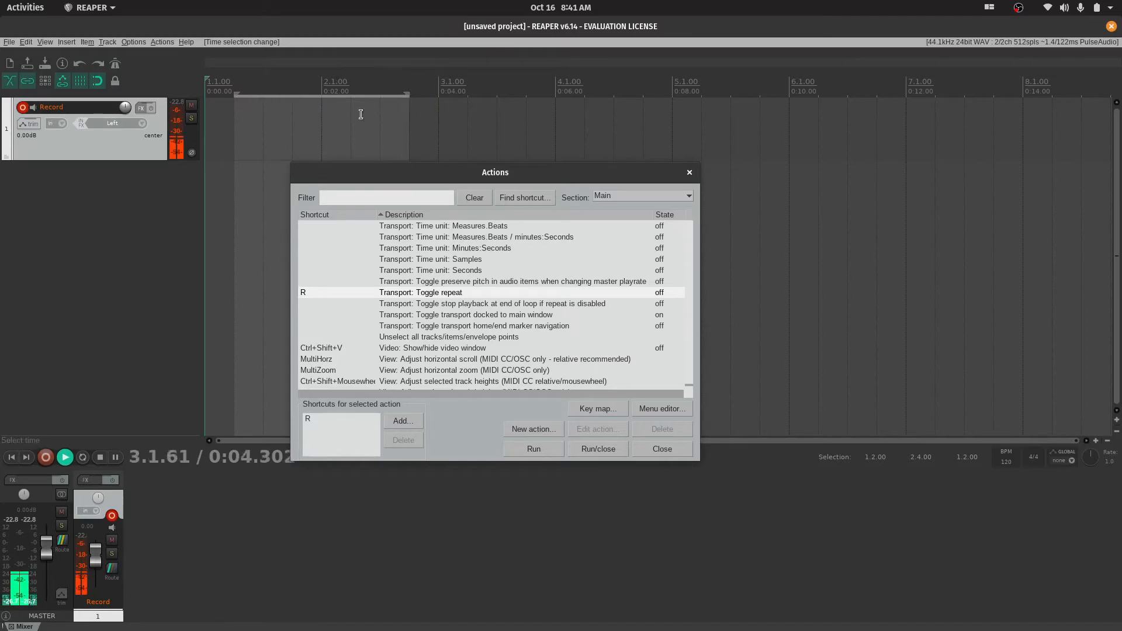
key("space")
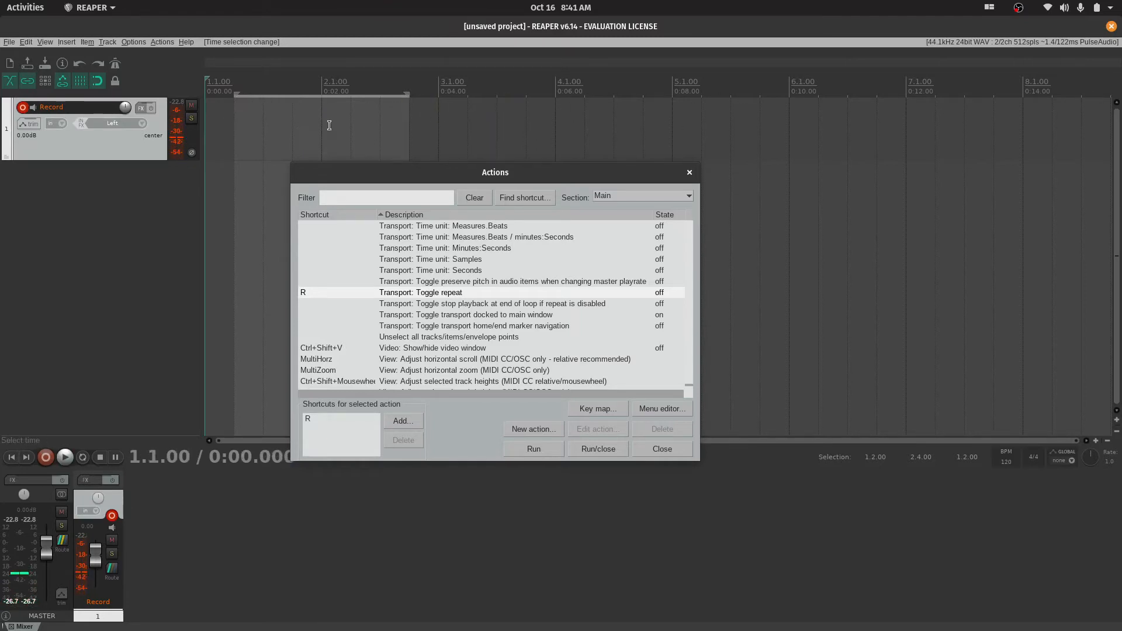
Close the Actions window, and play with repeat on, moving the edit cursor to 2.4.00 during playback before stopping
left_click_drag(507, 173, 767, 211)
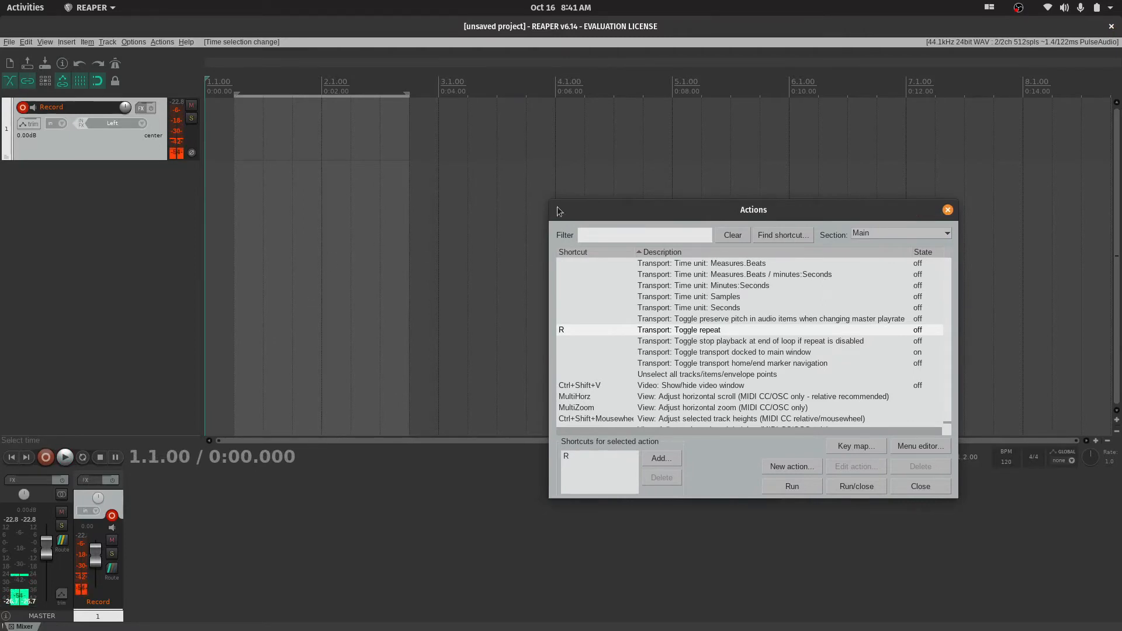
left_click(947, 210)
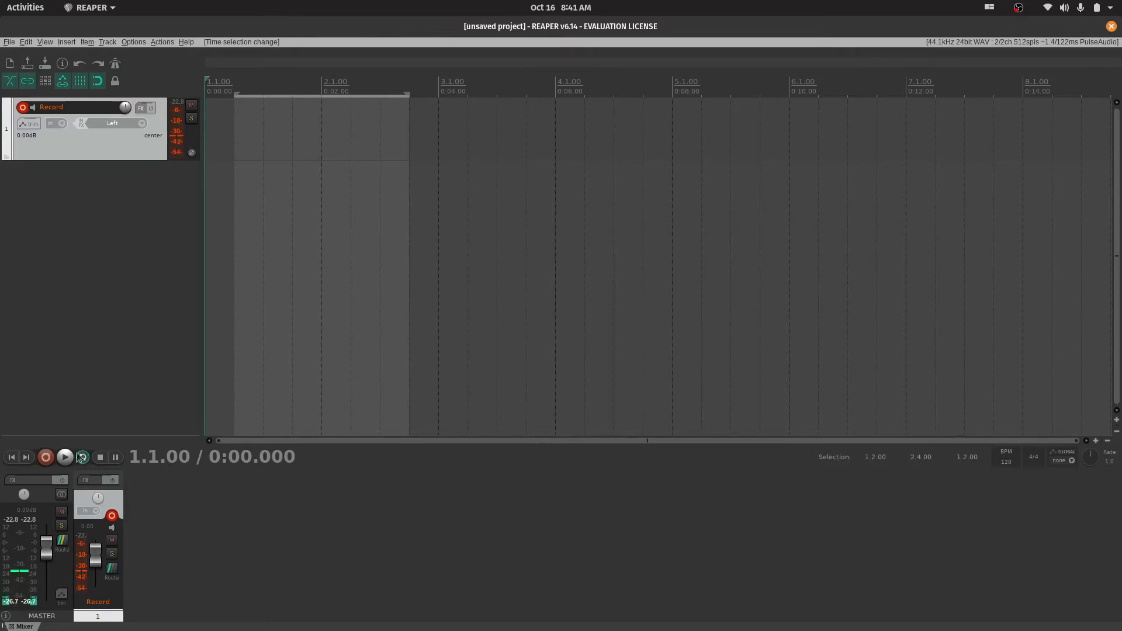
key("space")
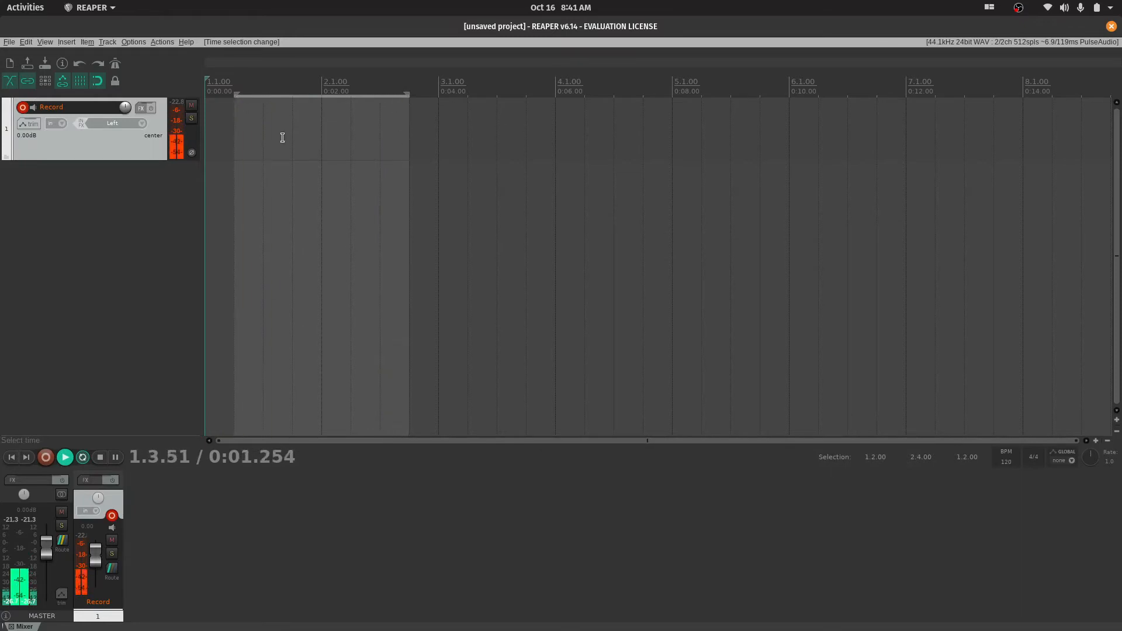
left_click(409, 102)
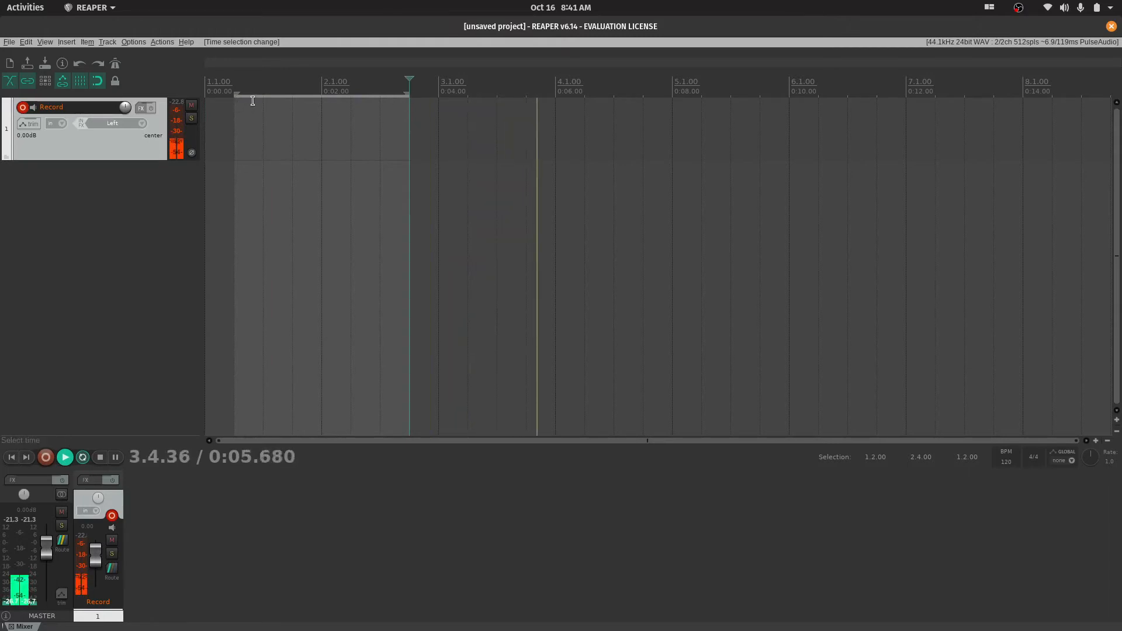
key("space")
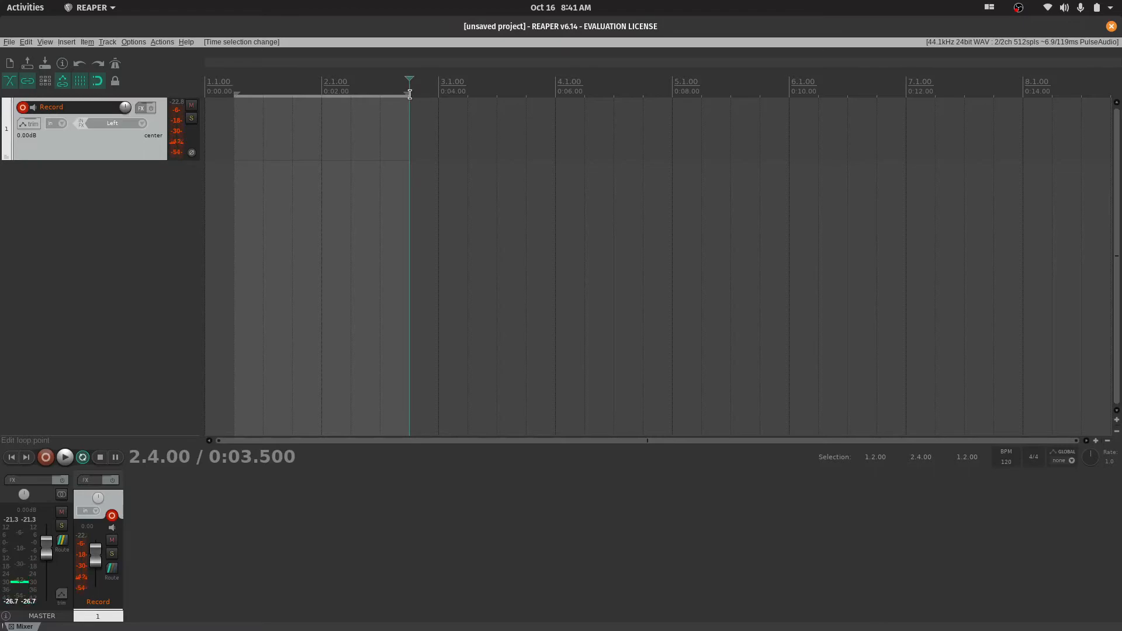
Clear the time selection and place the edit cursor at 1.4.00
left_click_drag(404, 93, 234, 94)
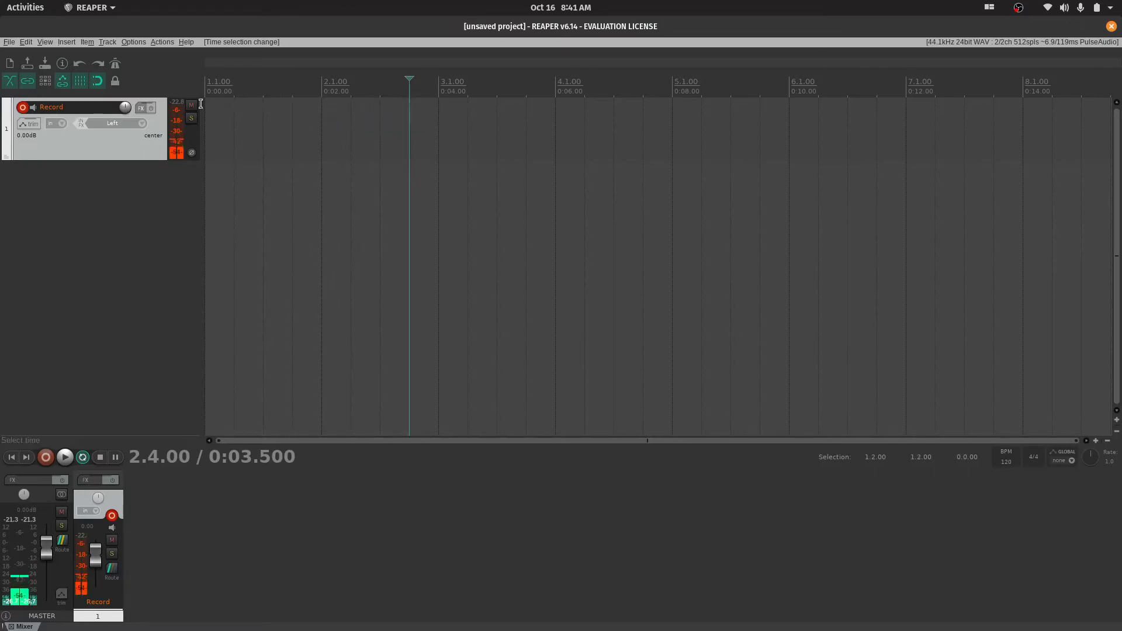
left_click(304, 120)
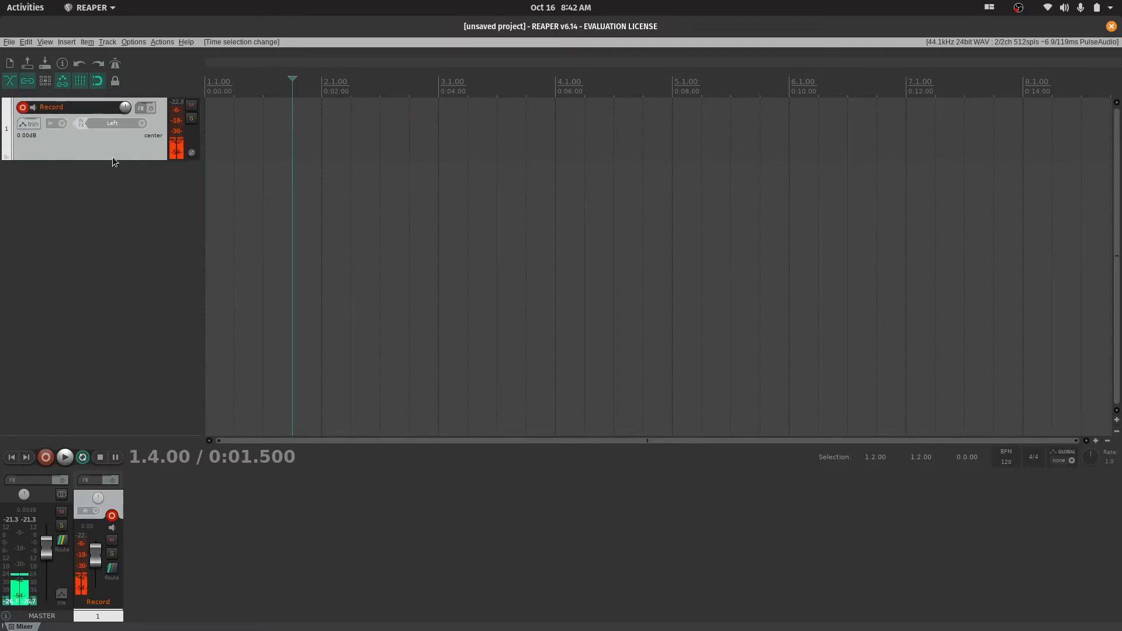
Make the Record track taller, and examine its record modes, including the MIDI overdub/replace options, without changing the mode
left_click_drag(116, 162, 116, 215)
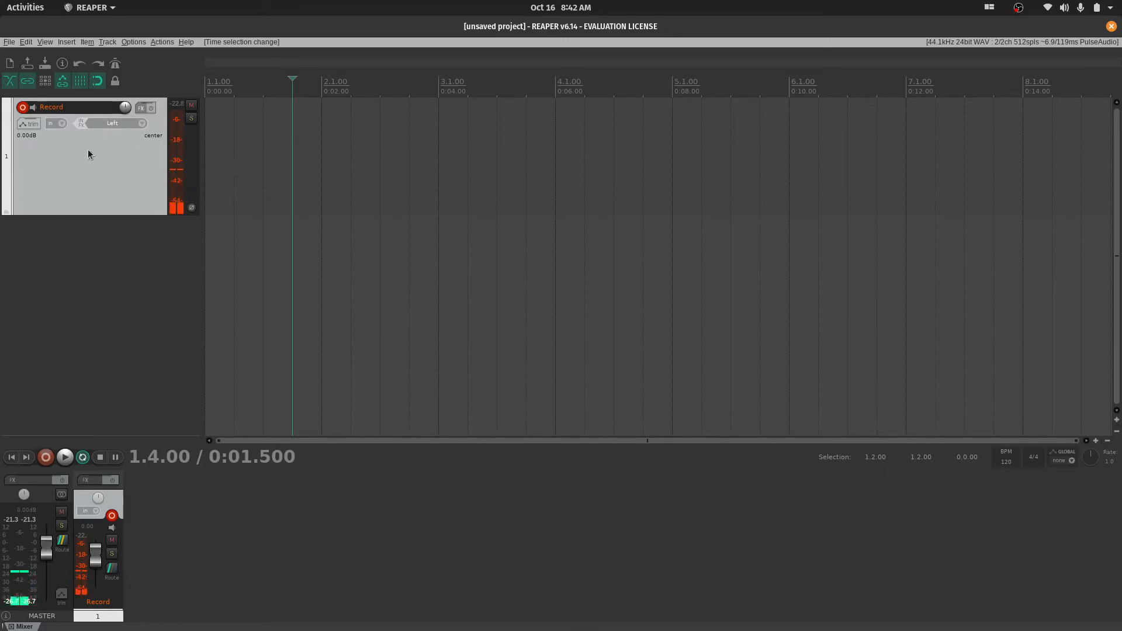
left_click(62, 123)
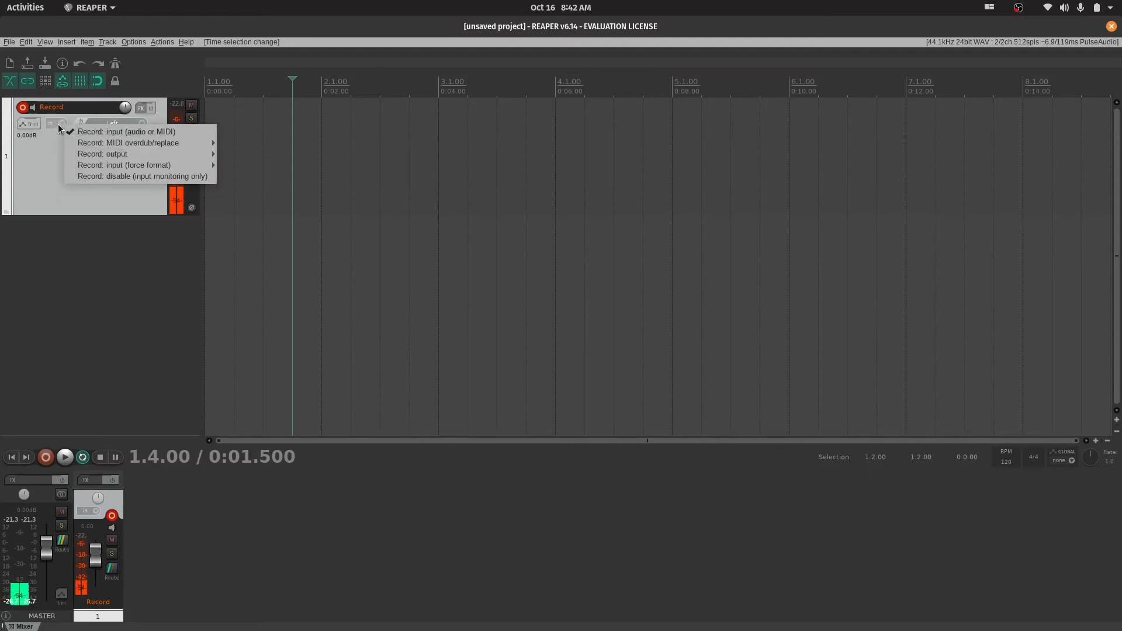
mouse_move(123, 144)
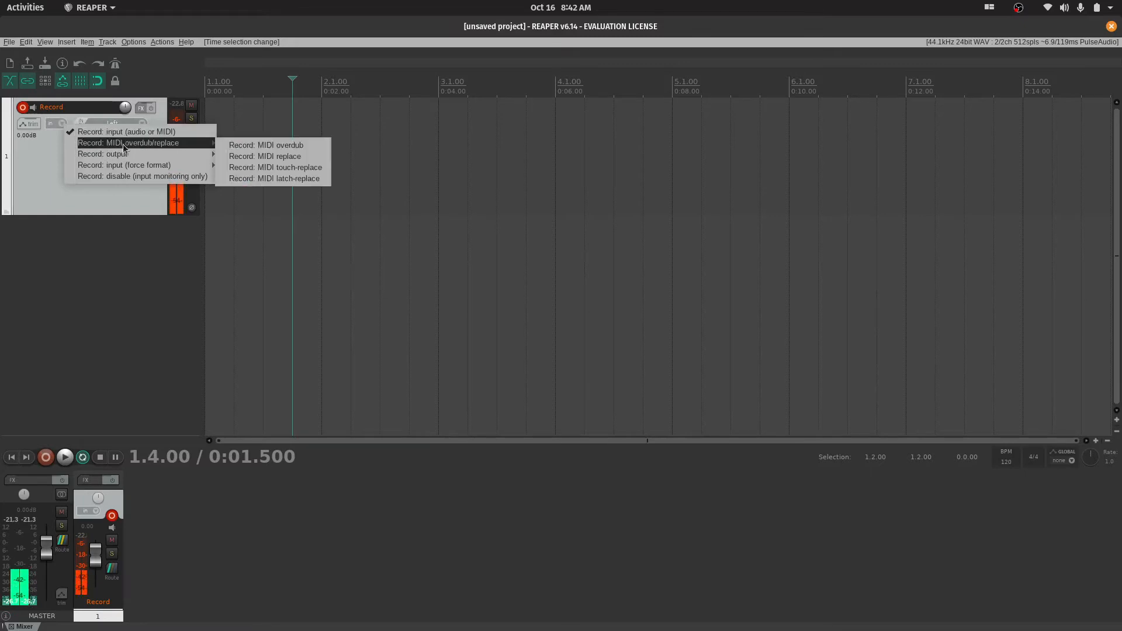
mouse_move(151, 159)
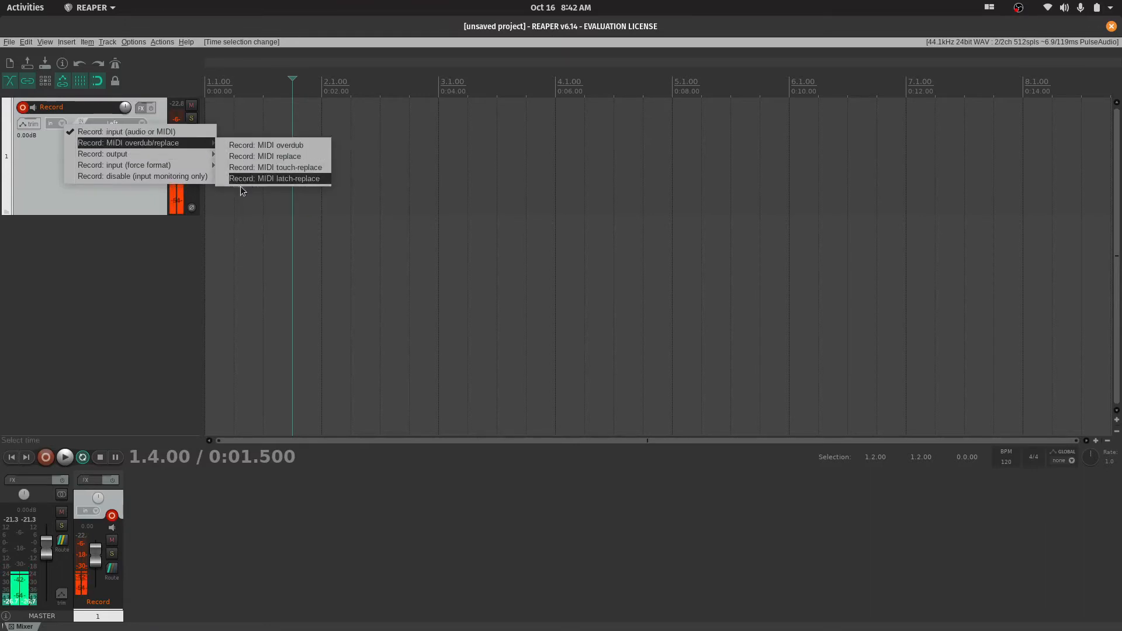
mouse_move(200, 142)
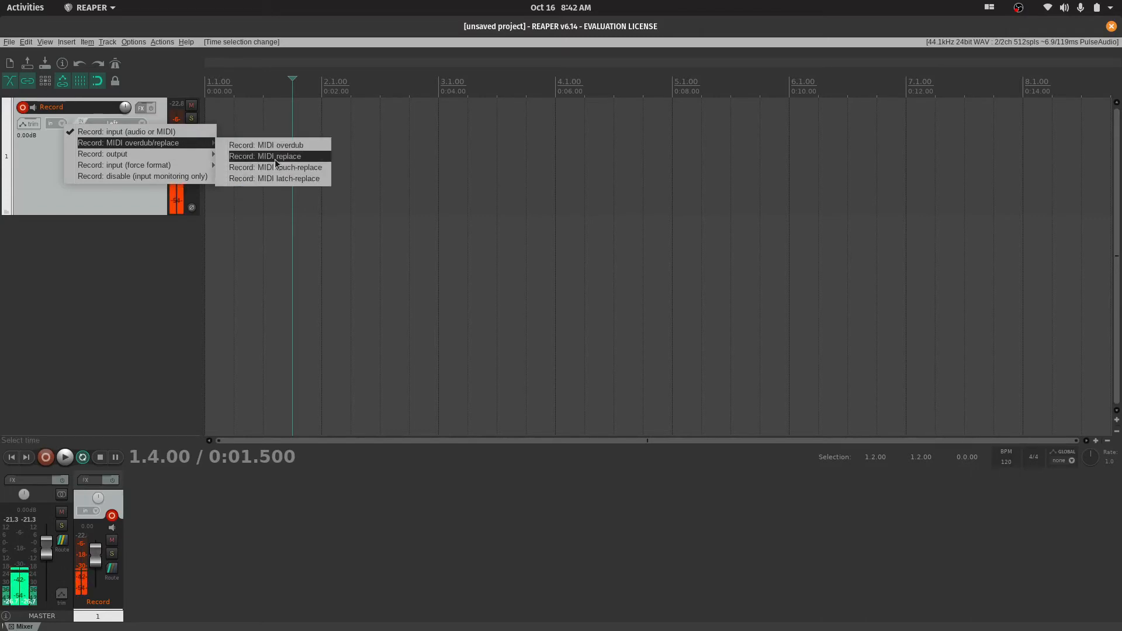
left_click(53, 203)
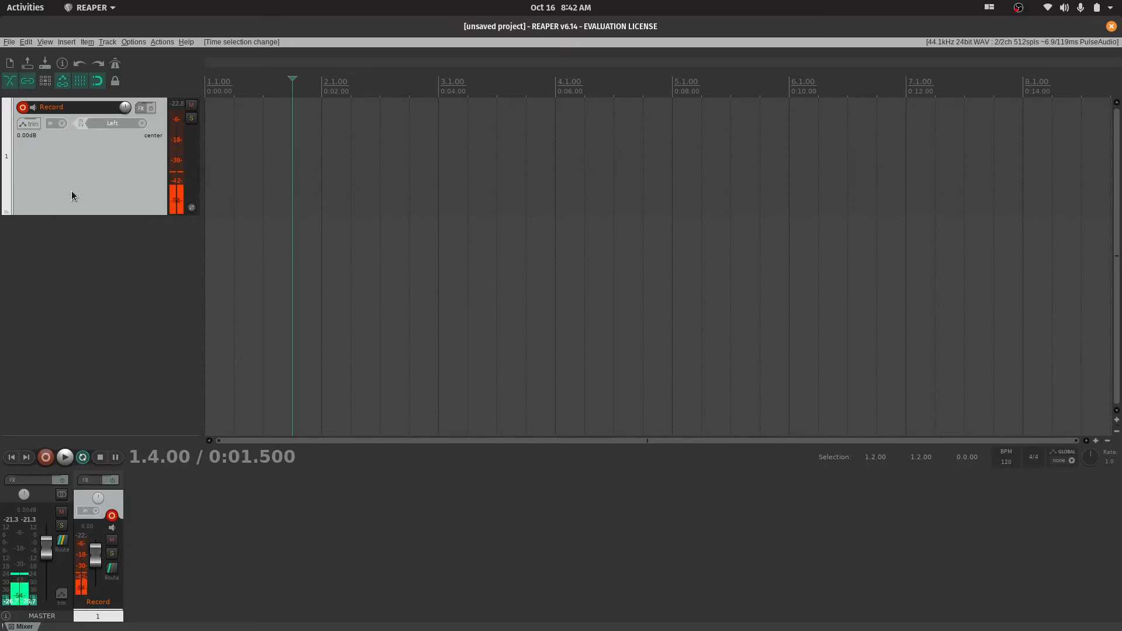
Insert a new track below the Record track, name it PERSON 2 and make it taller
key("ctrl+t")
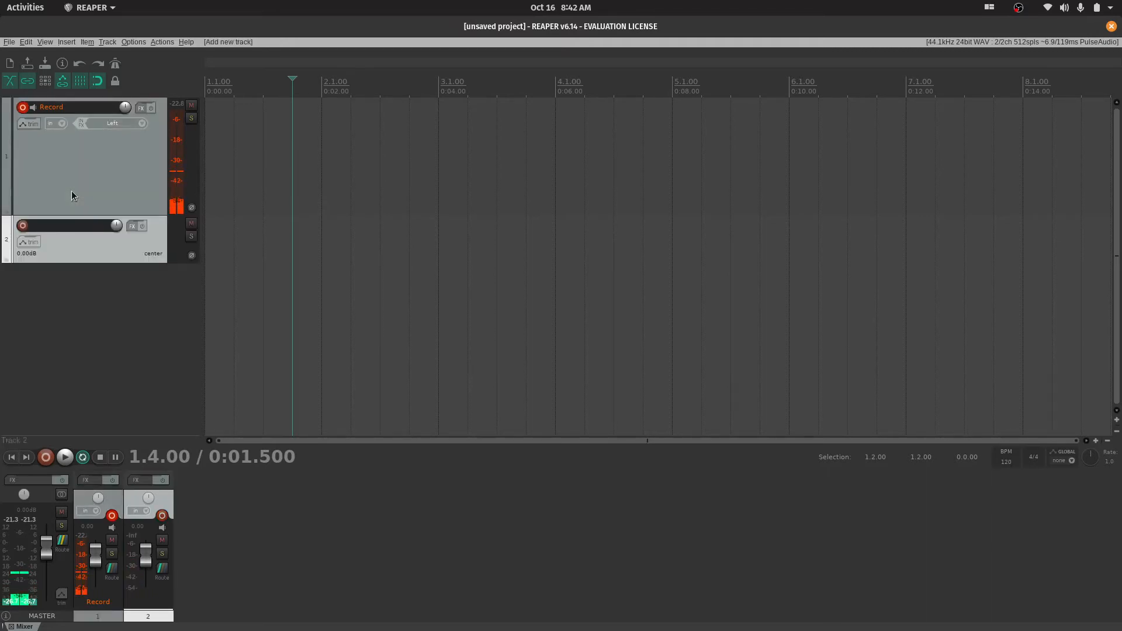
left_click(107, 42)
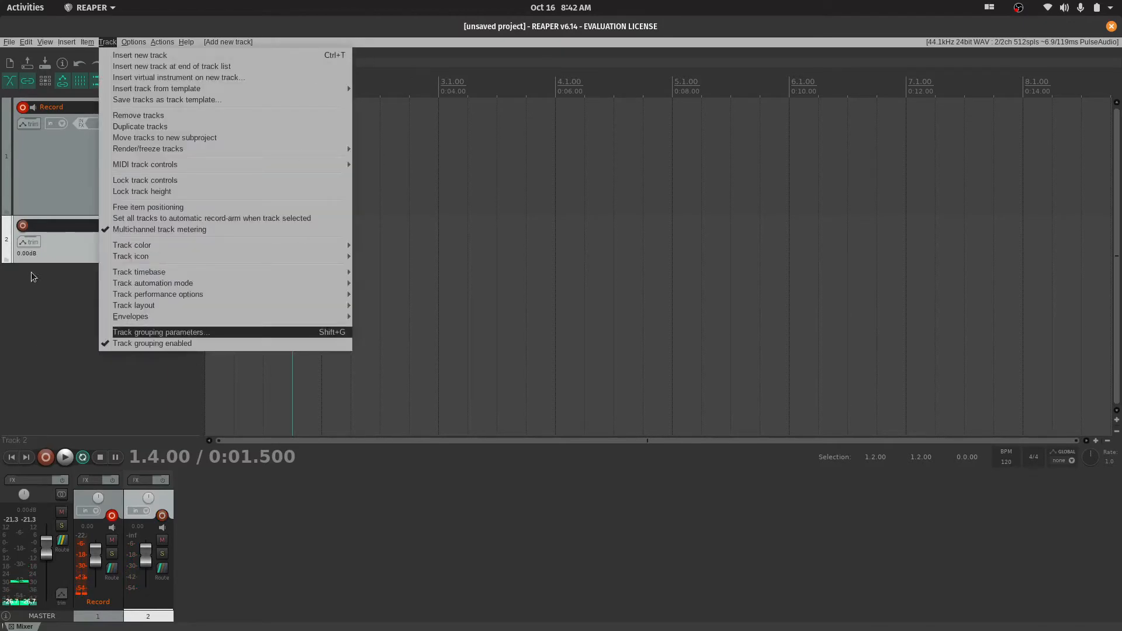
left_click(57, 244)
double_click(63, 226)
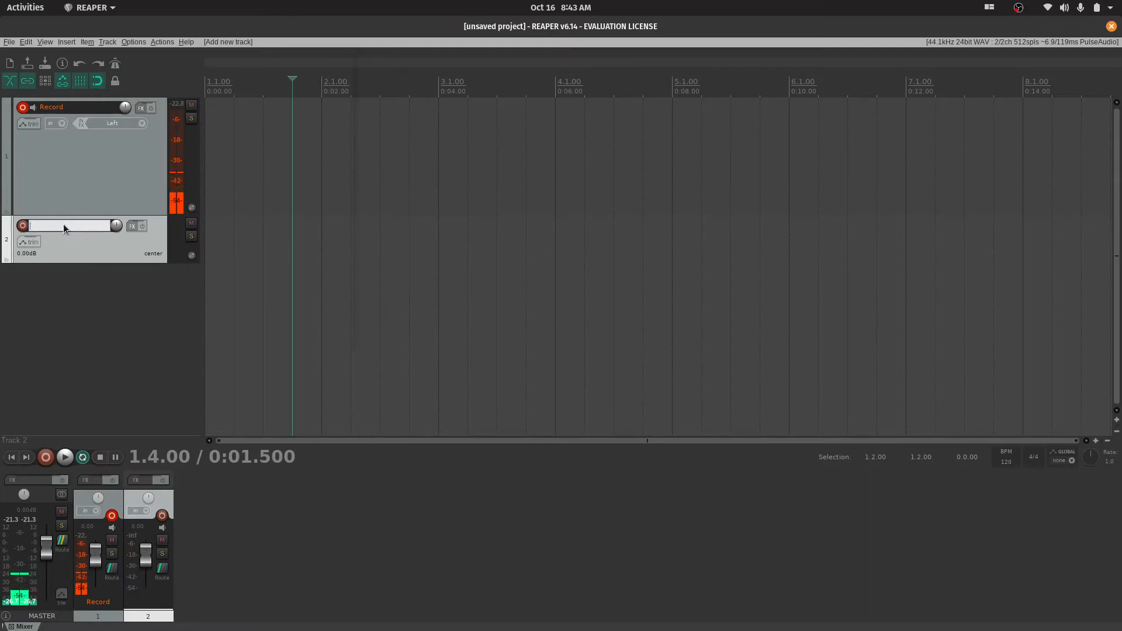
type("PERSON 2")
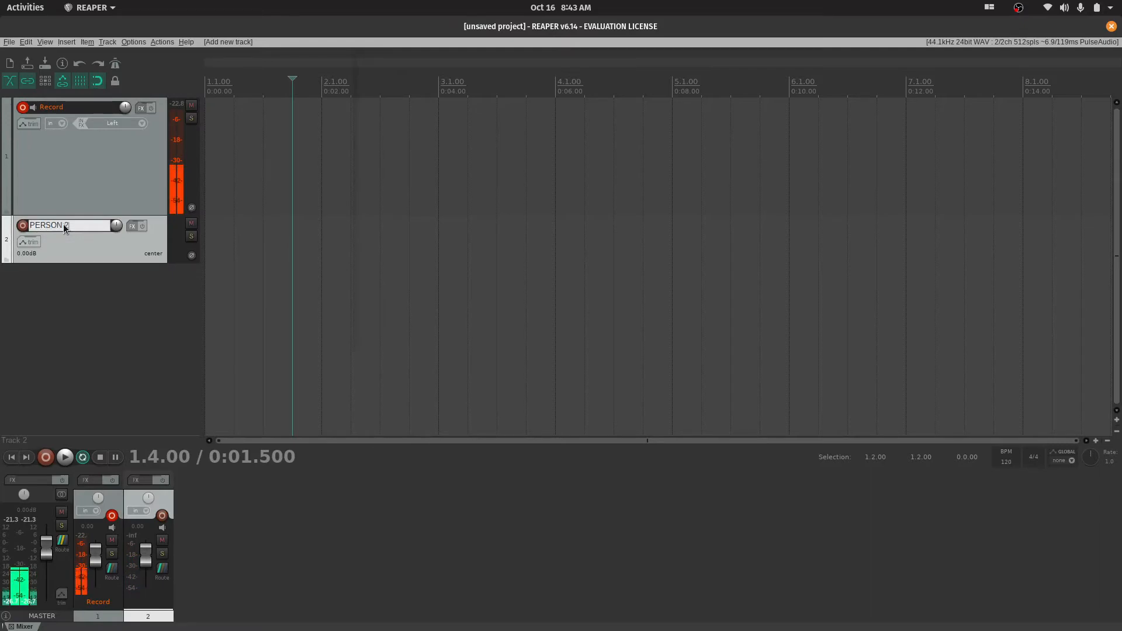
key("Return")
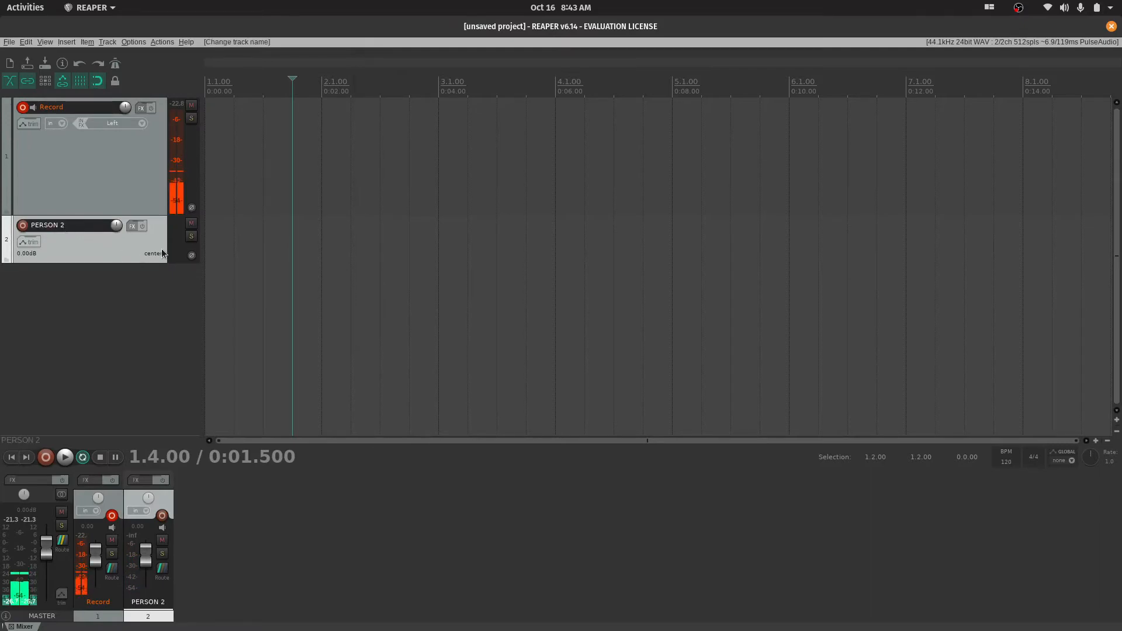
left_click_drag(146, 262, 151, 301)
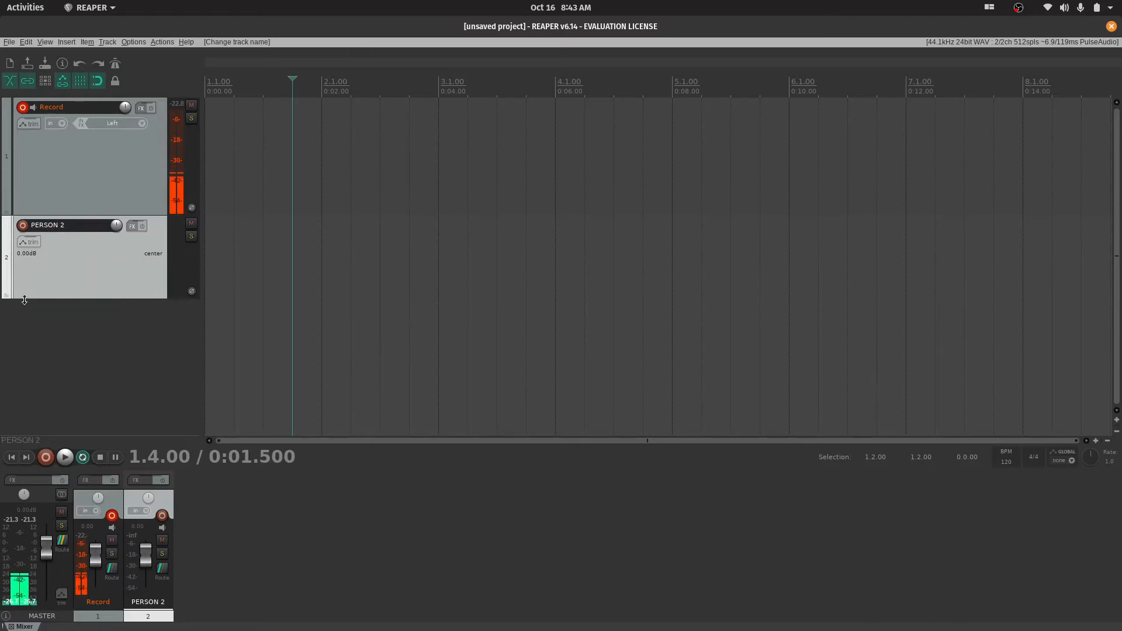
Arm the PERSON 2 track for recording, and lower its volume to -inf dB before resetting it to 0.00 dB
left_click(23, 226)
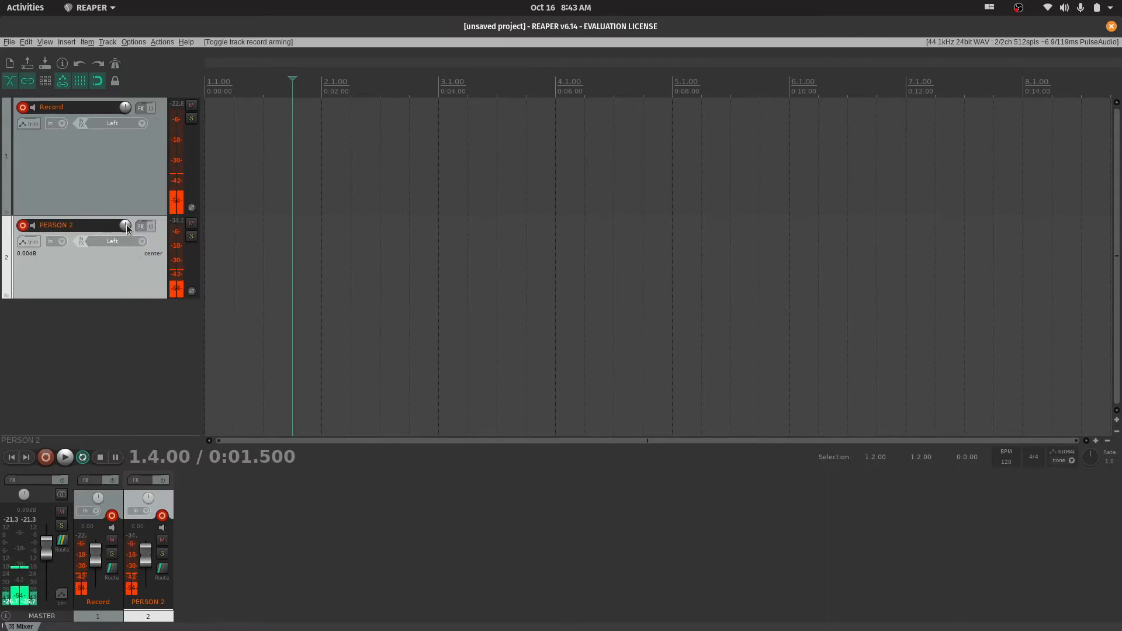
mouse_move(127, 224)
left_mouse_down()
mouse_move(126, 251)
mouse_move(127, 220)
left_mouse_up()
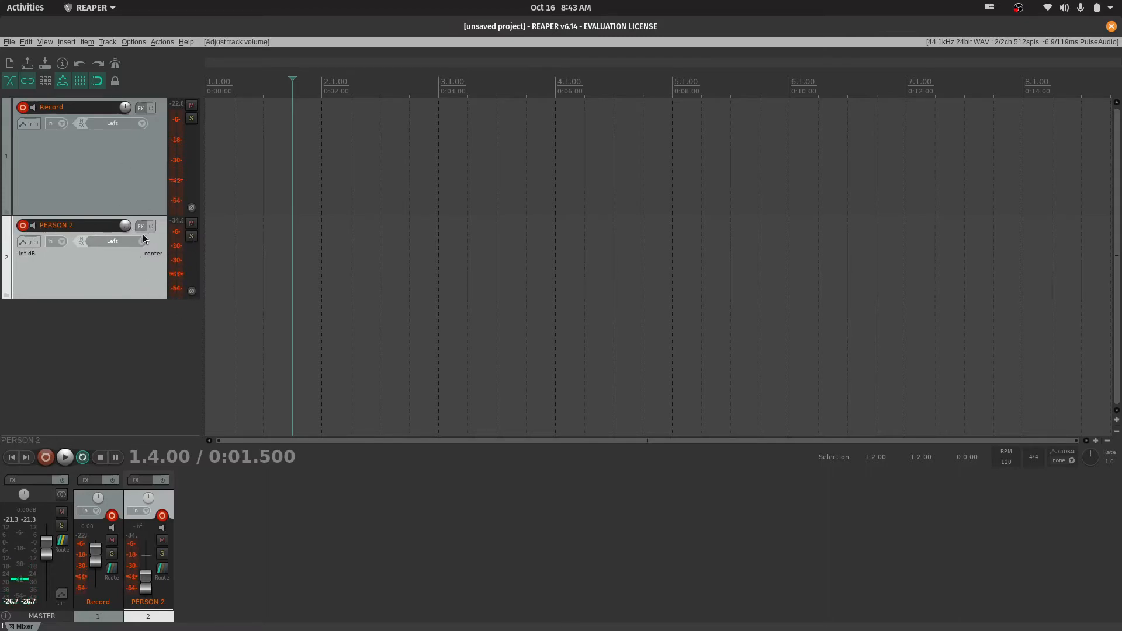
double_click(126, 225)
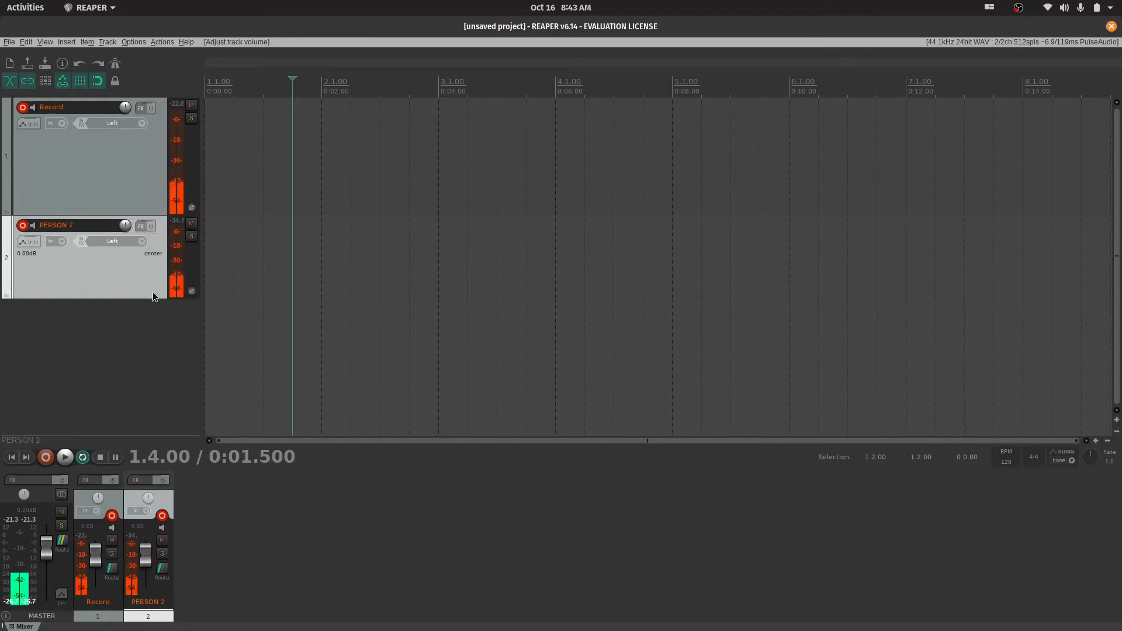
Examine the PERSON 2 track's record modes, including the force format options, and select the Record track without changing the mode
left_click(60, 240)
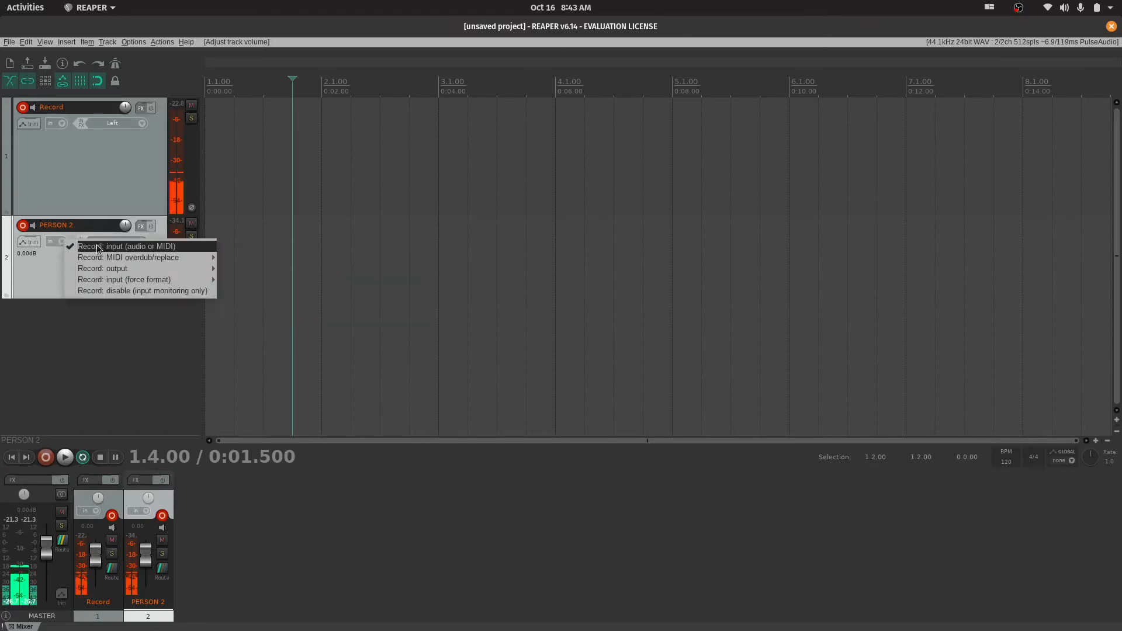
mouse_move(118, 261)
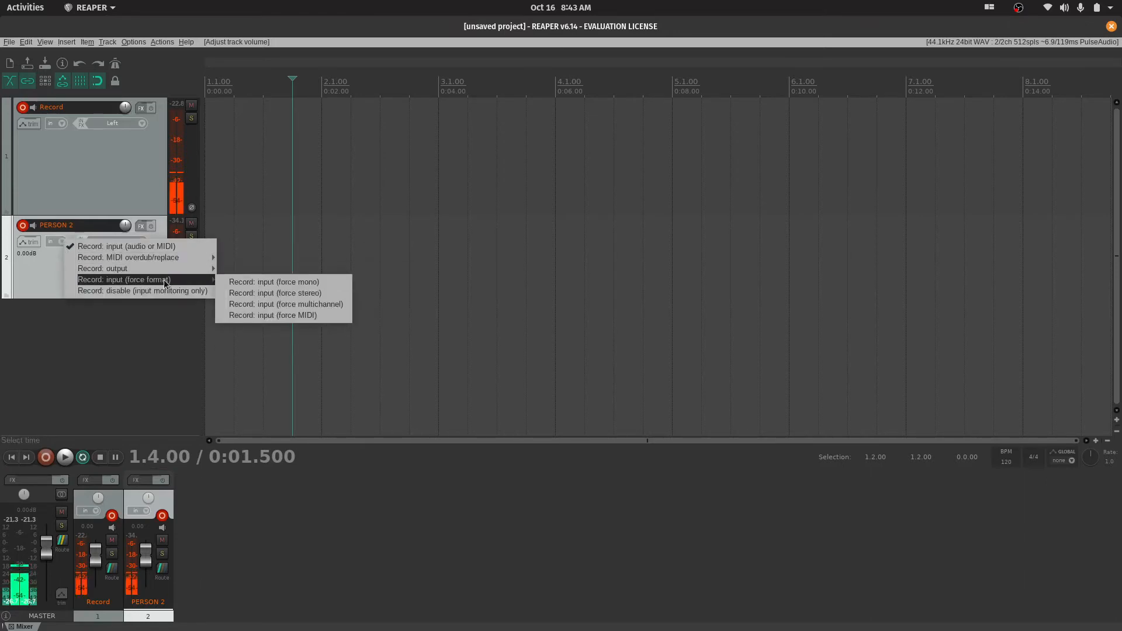
mouse_move(194, 278)
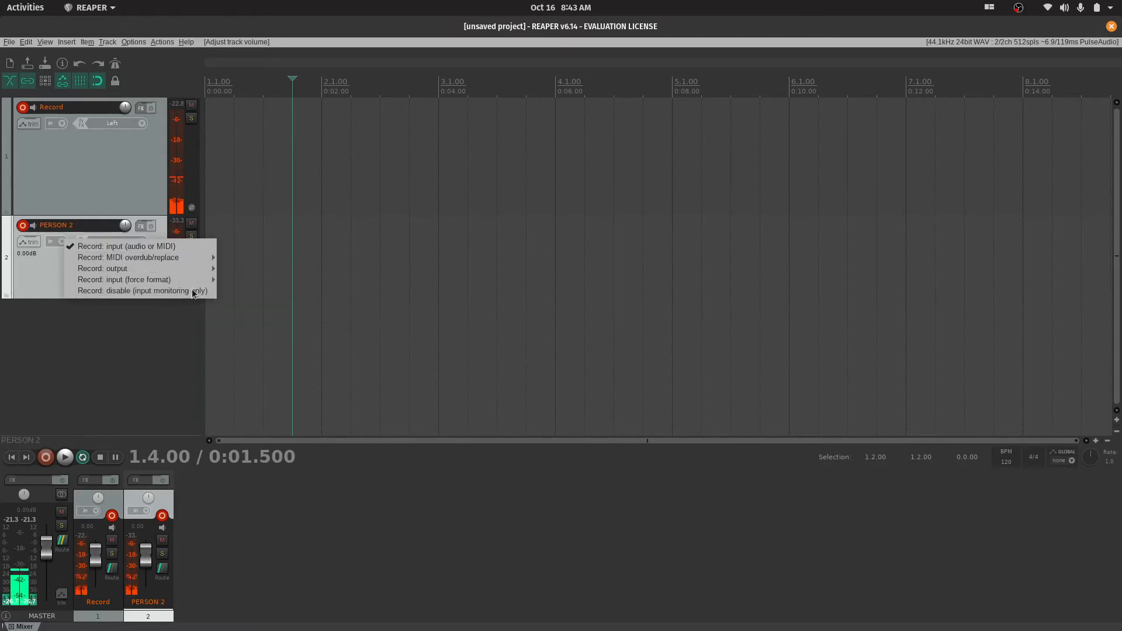
left_click(135, 166)
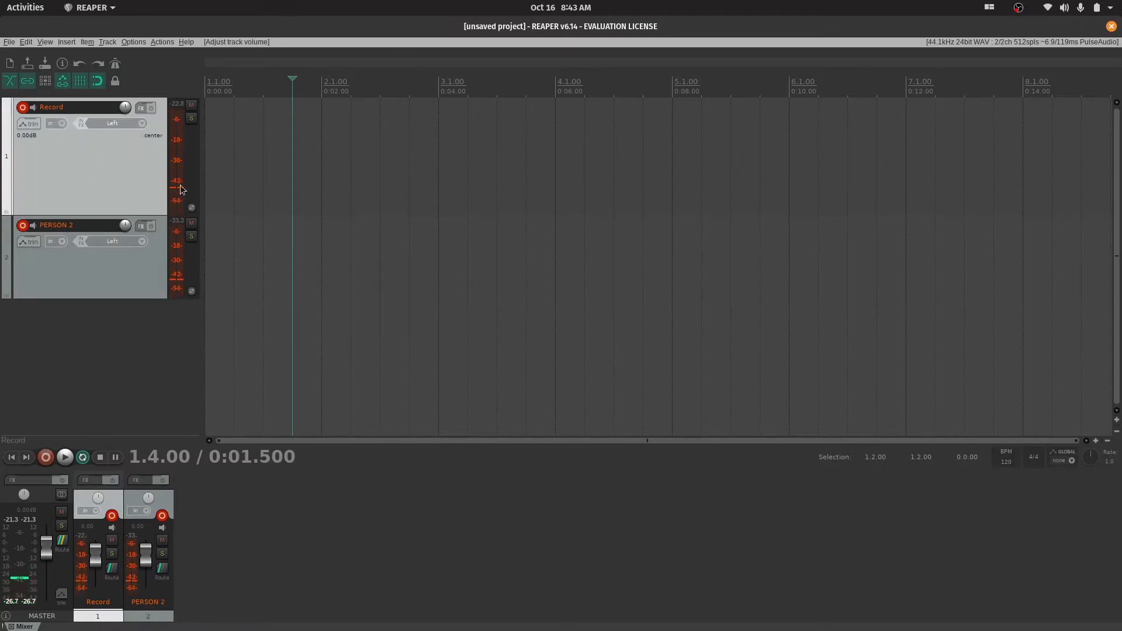
Check the PERSON 2 track's MIDI overdub/replace options, delete that track and make the Record track shorter
left_click(64, 241)
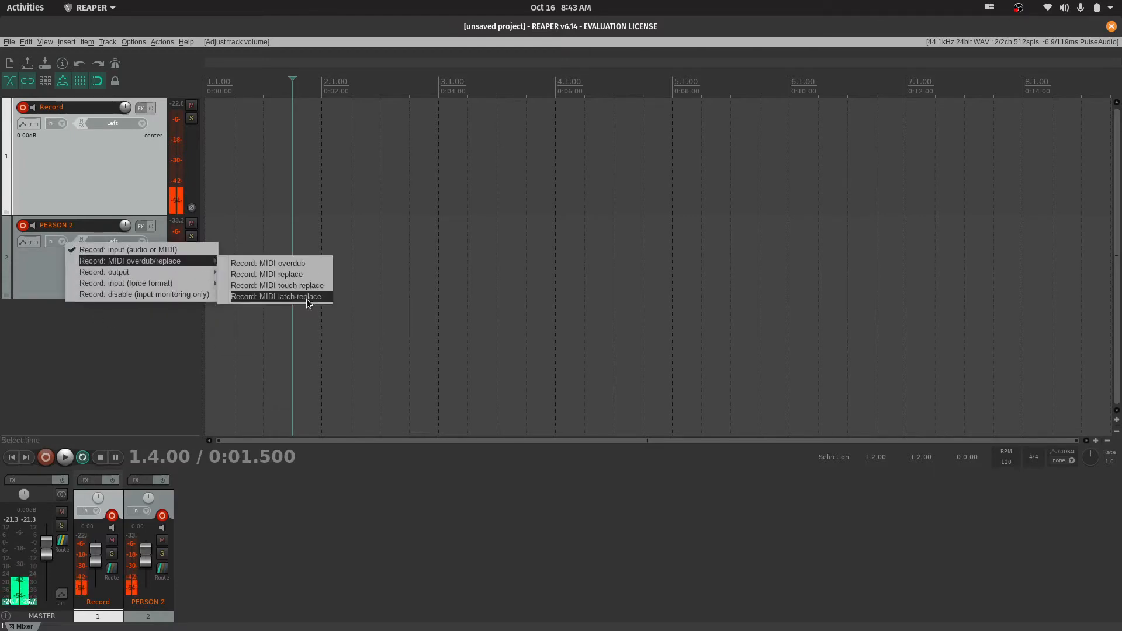
left_click(38, 275)
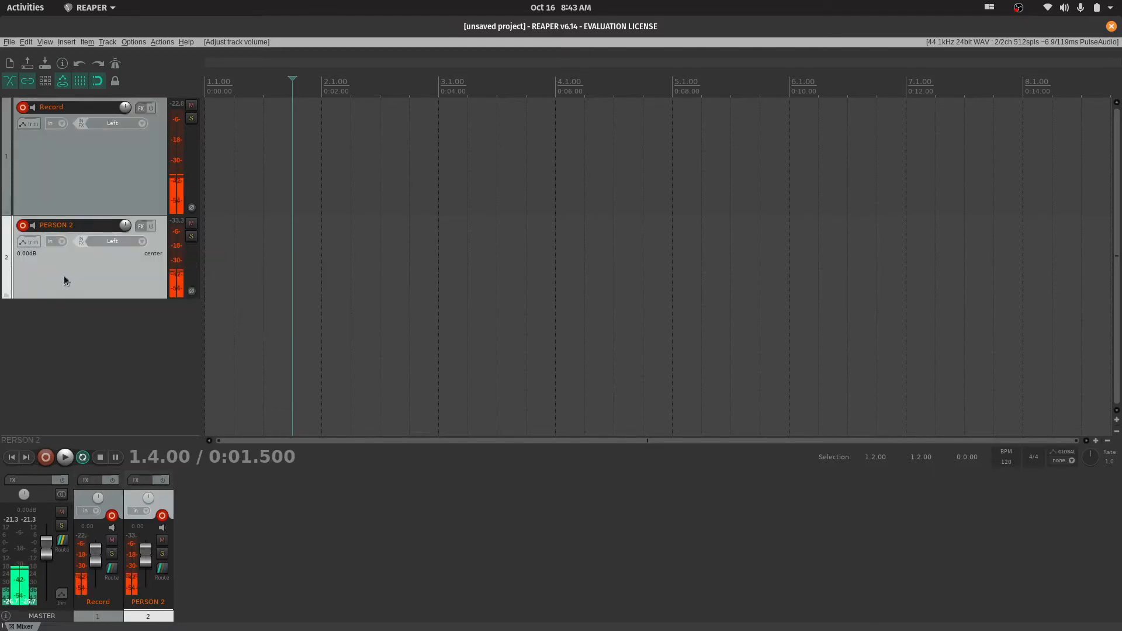
key("Delete")
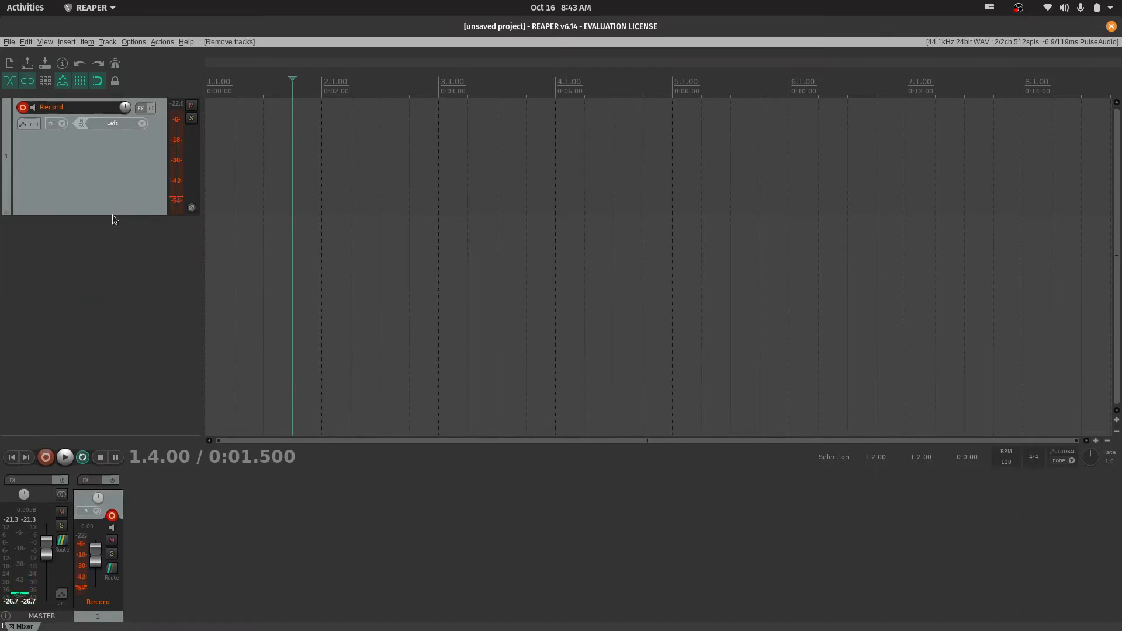
left_click_drag(104, 216, 110, 192)
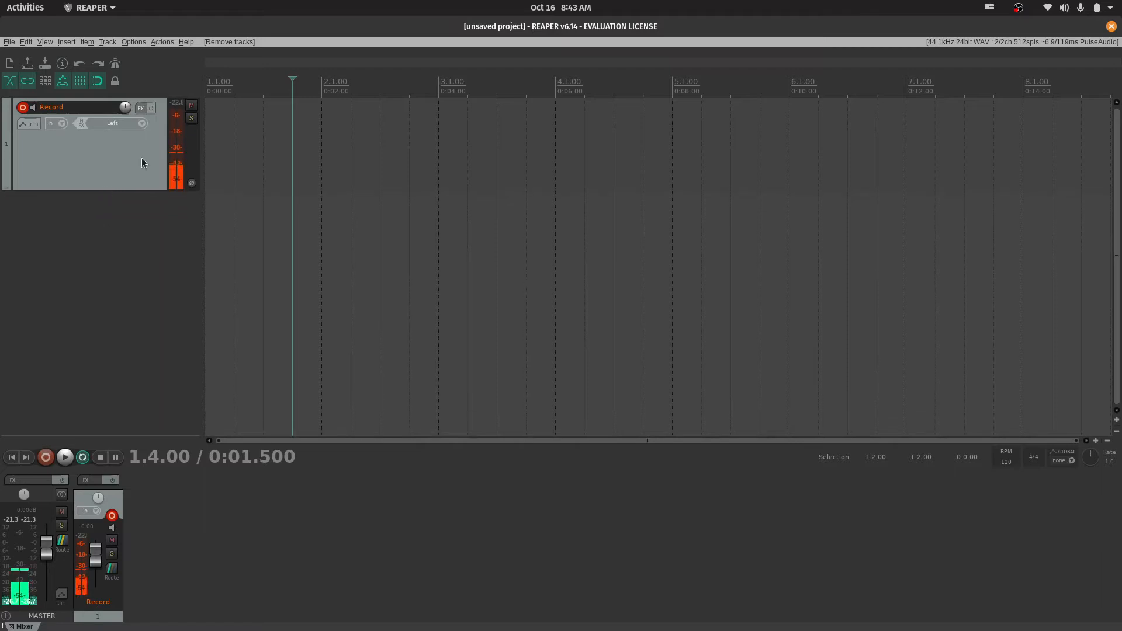
Record a take of about 14 seconds on the Record track from the project start, and save the recorded file
left_click(213, 86)
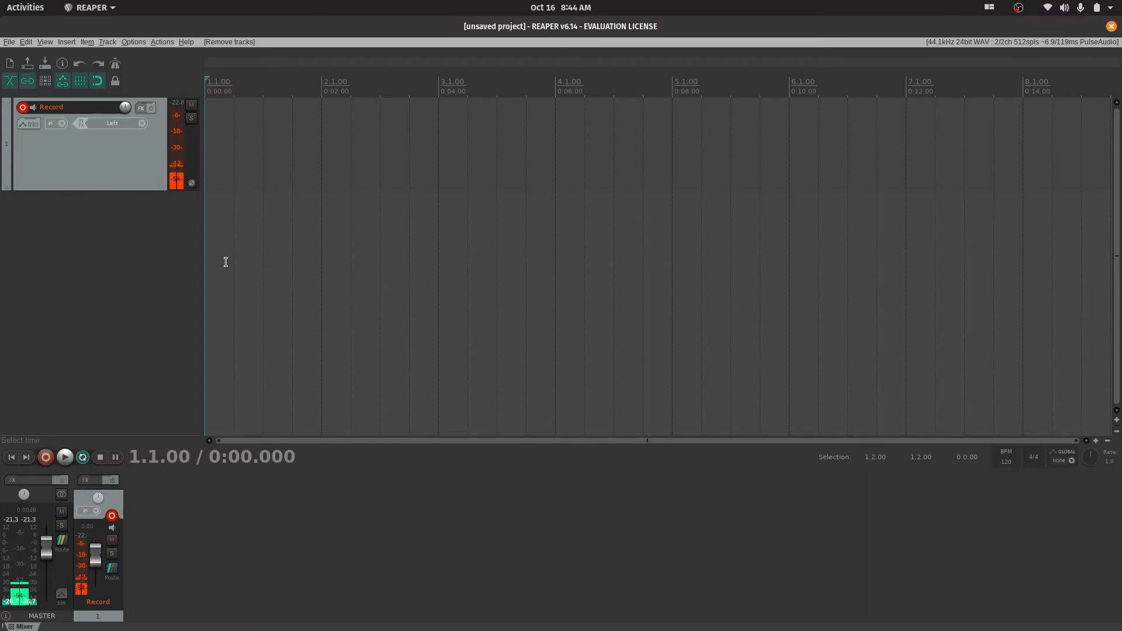
left_click(47, 457)
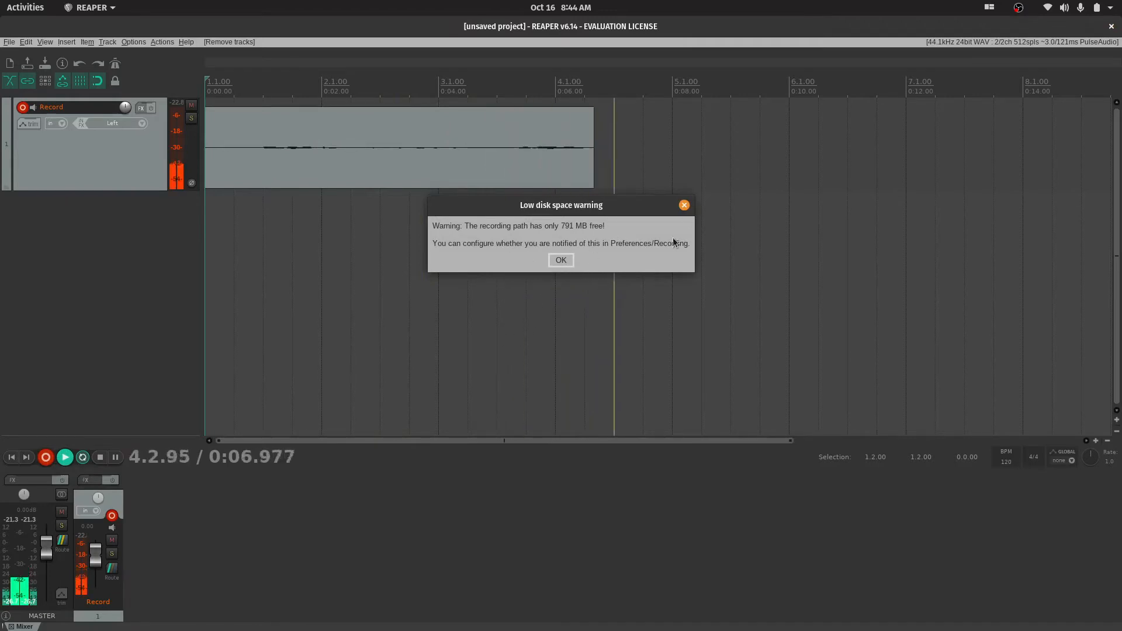
left_click(560, 260)
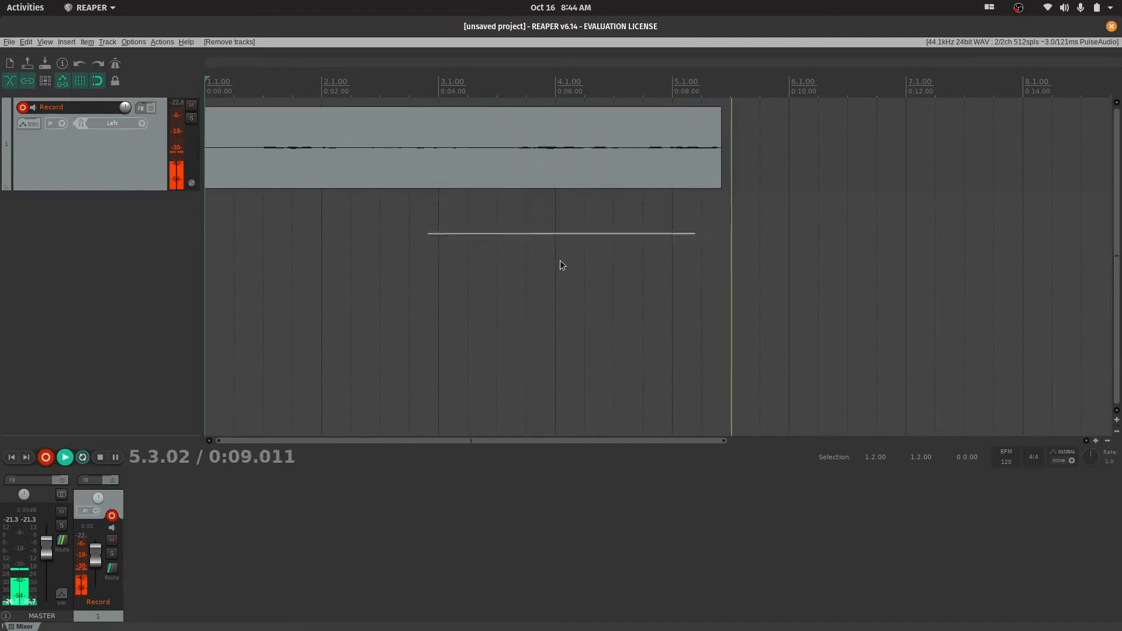
left_click(103, 459)
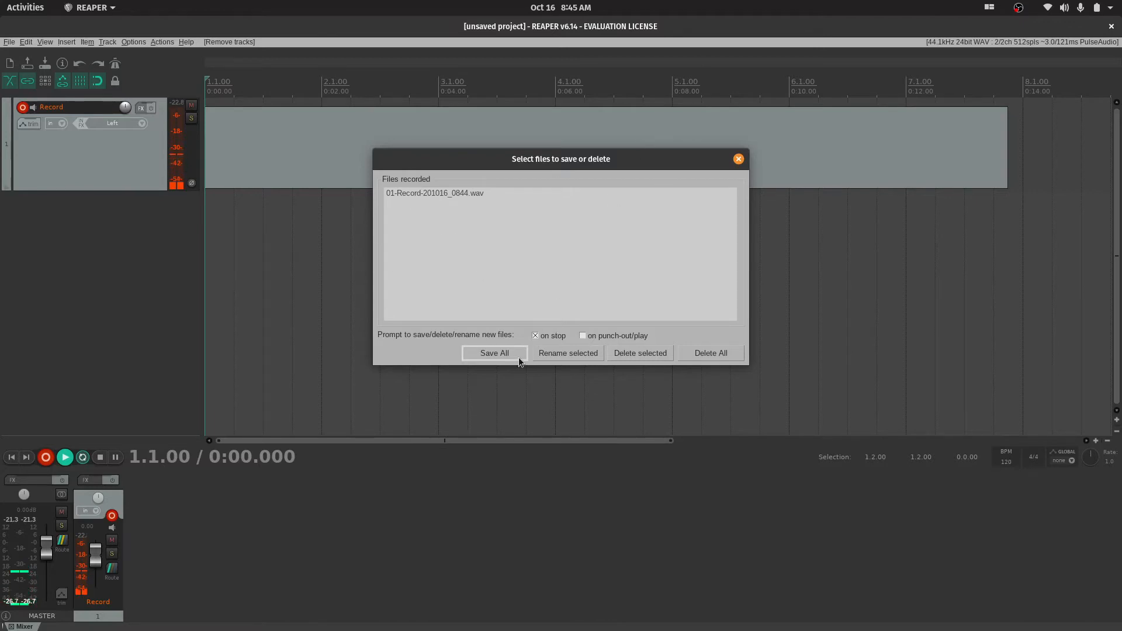
left_click(495, 353)
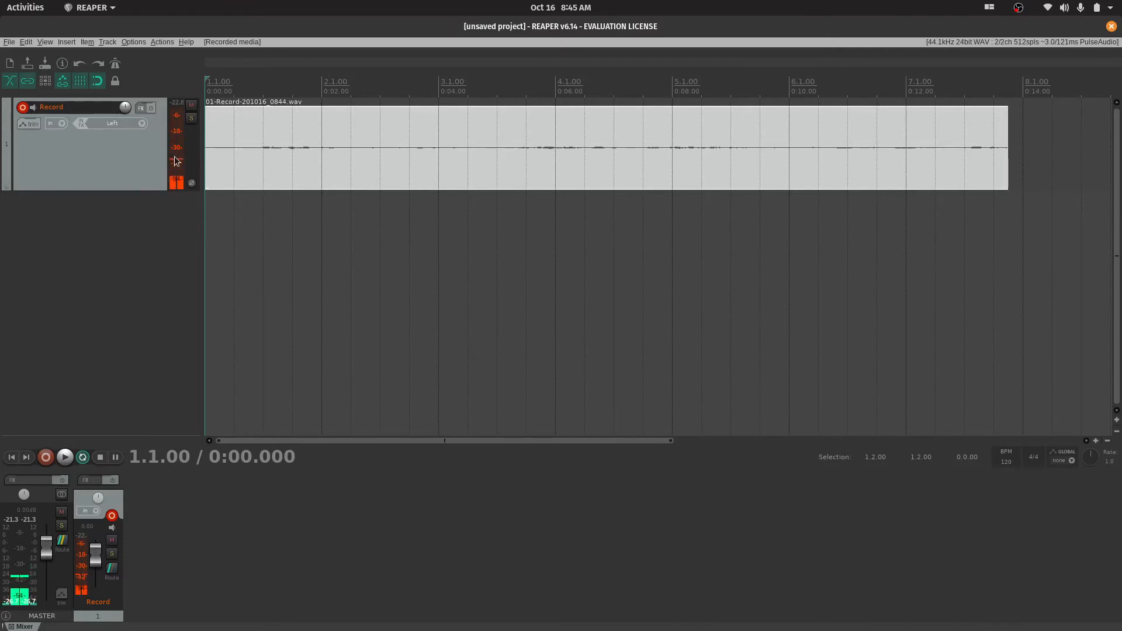
left_click(149, 154)
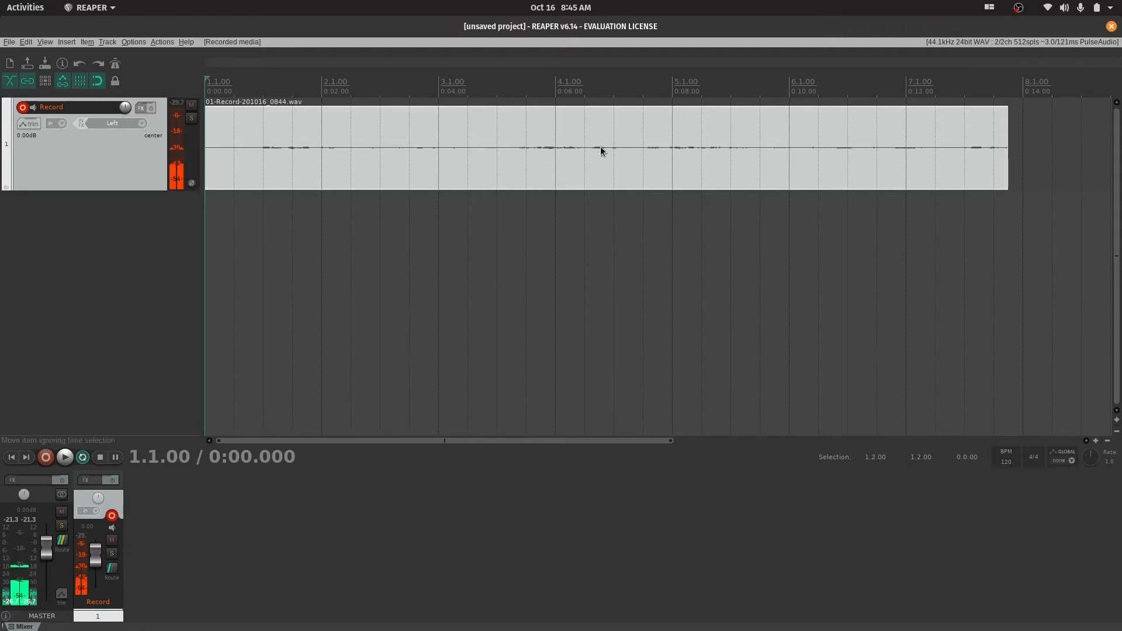
Open the system's Sound settings and go to the input device's volume
key("super")
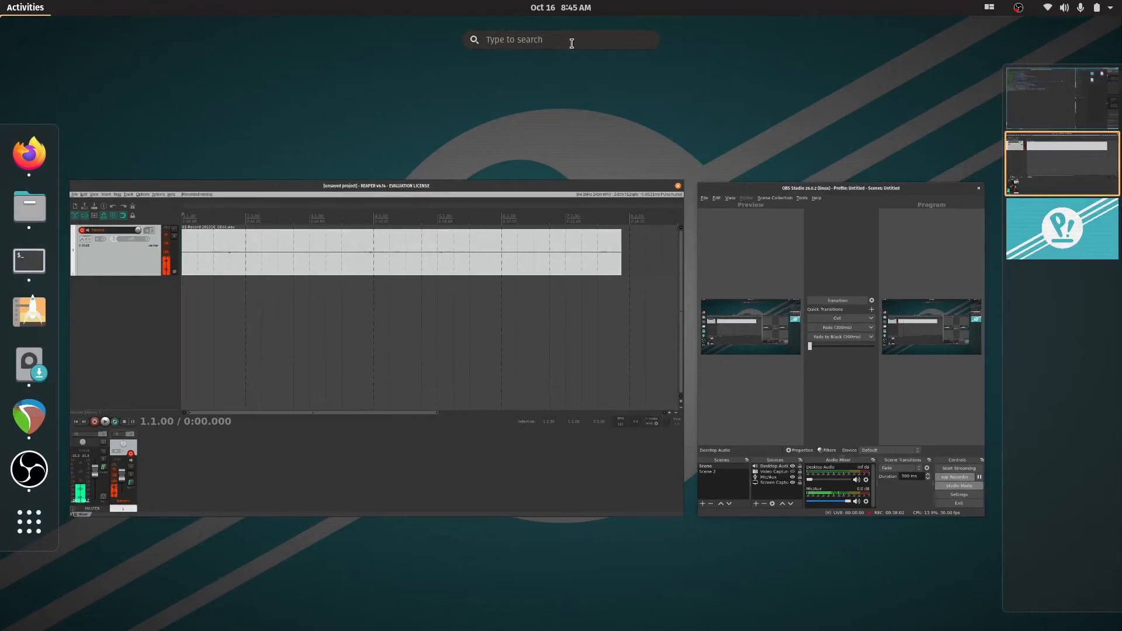
type("aud")
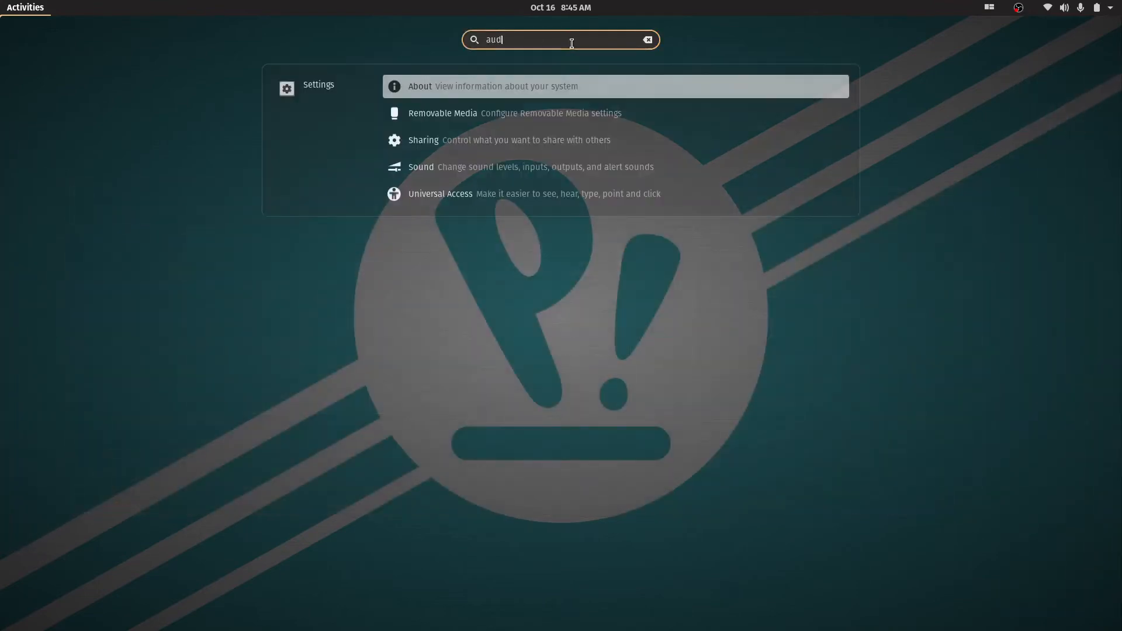
key("BackSpace")
key("BackSpace")
key("BackSpace")
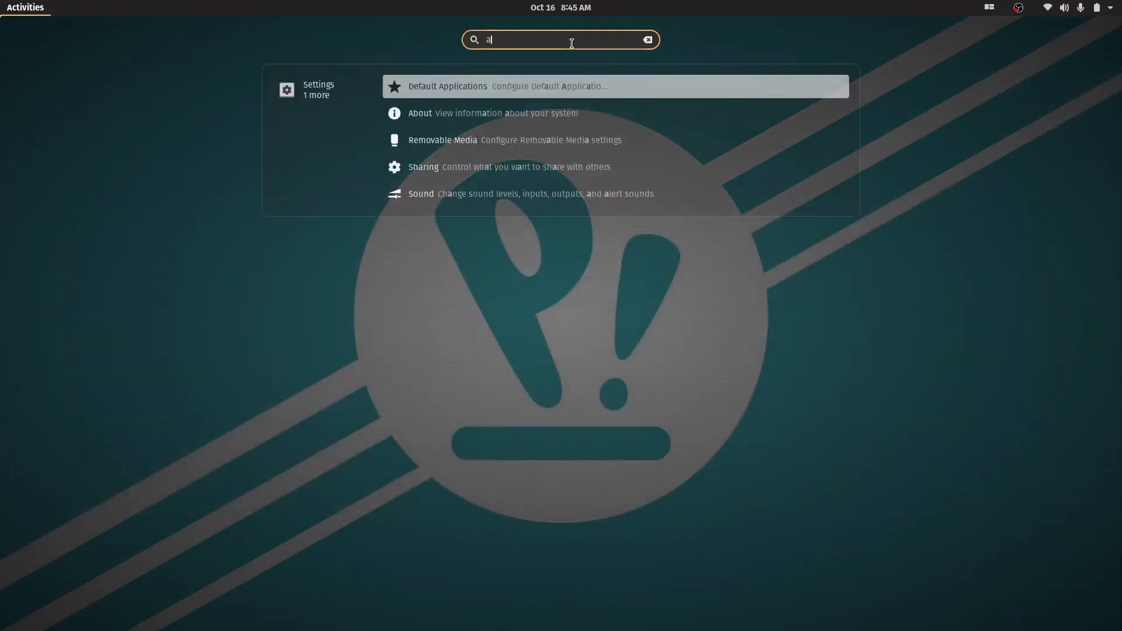
type("sound")
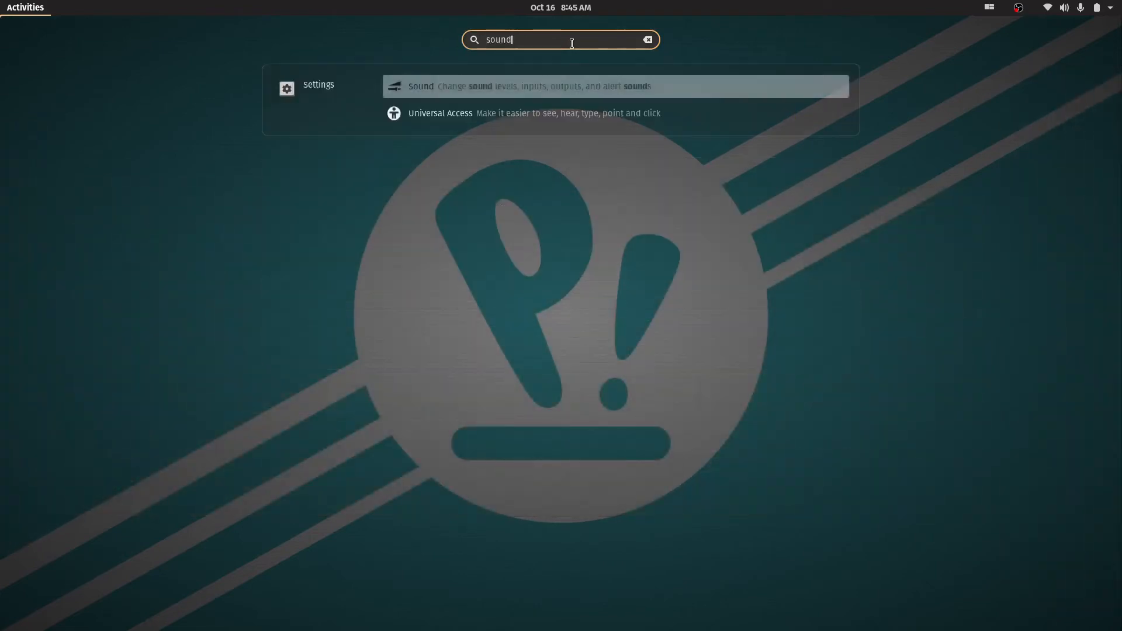
key("Return")
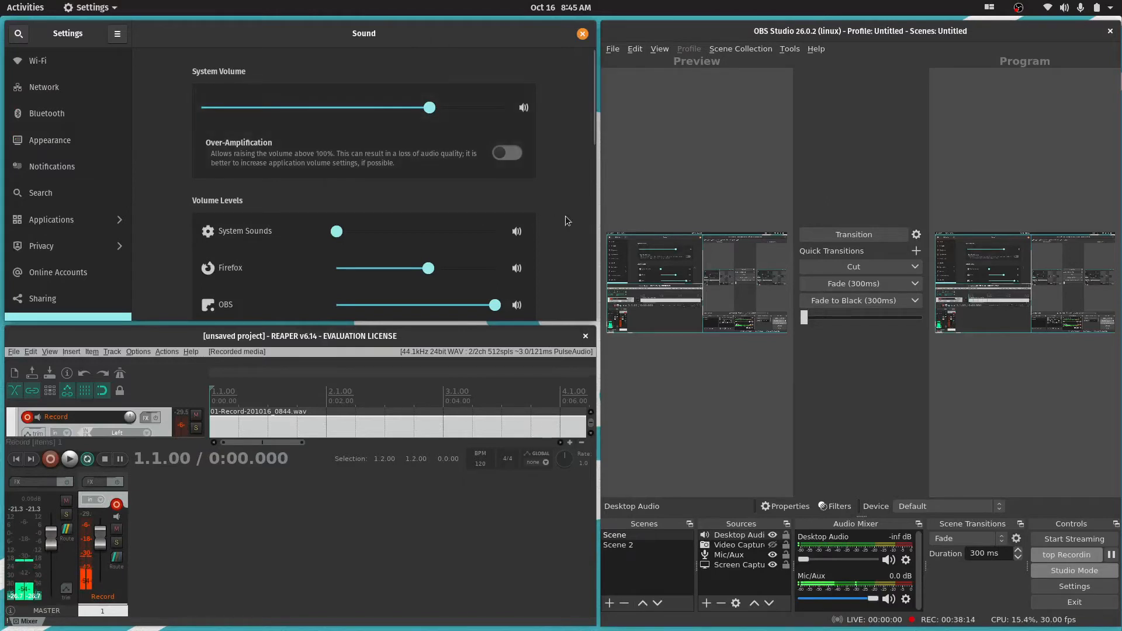
scroll(572, 207, "down", 6)
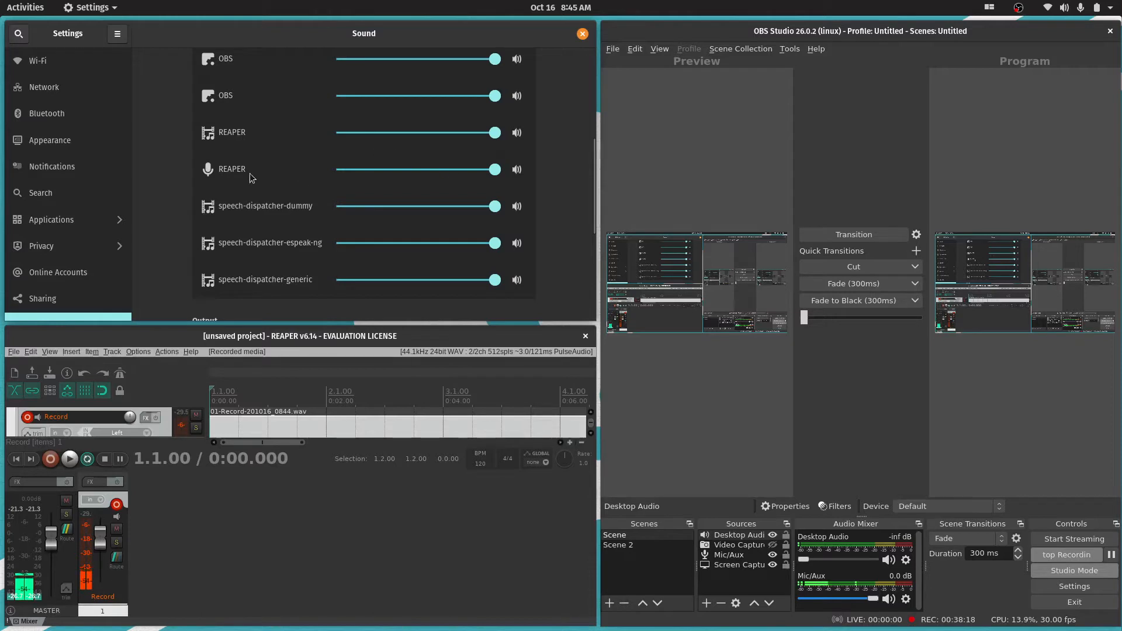
scroll(558, 168, "down", 6)
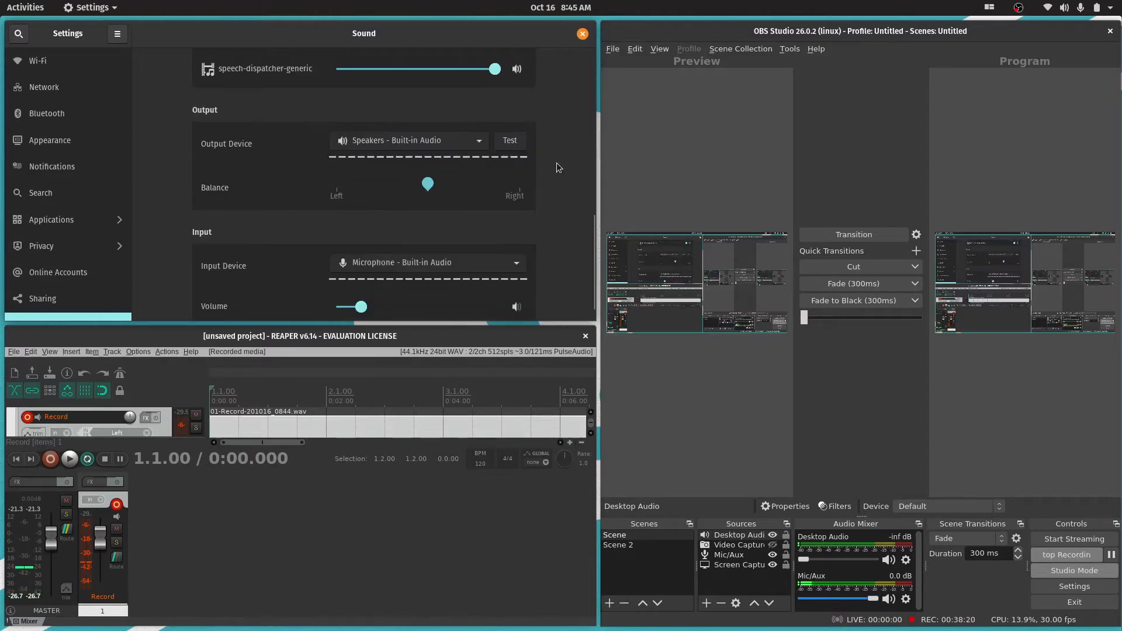
scroll(558, 168, "down", 1)
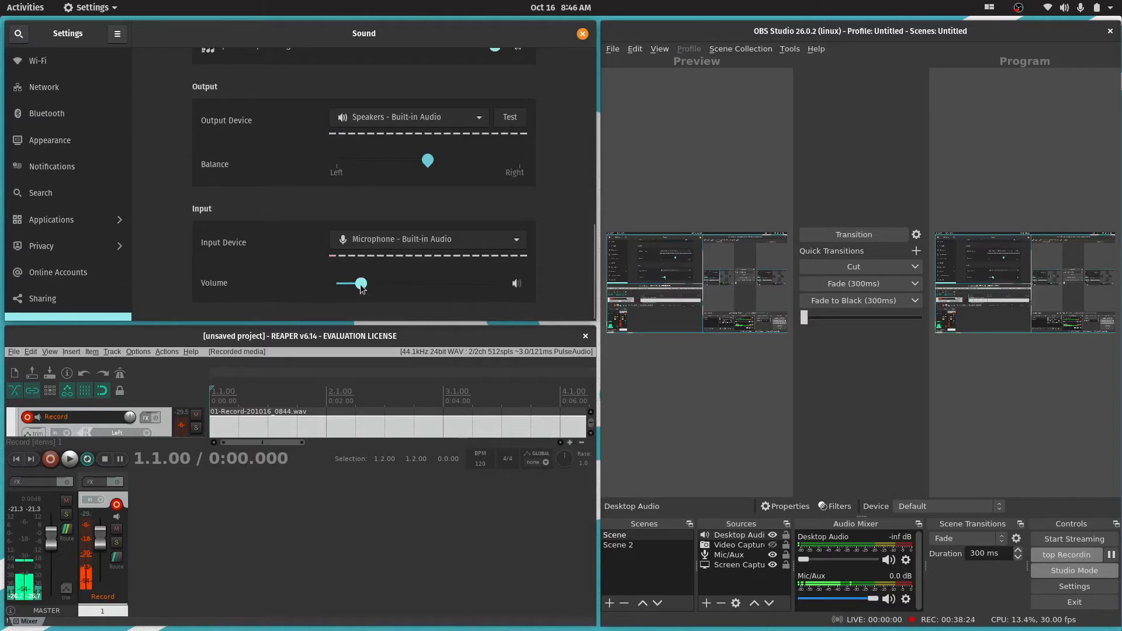
Mute the system output and raise the built-in microphone's input volume to slightly above half
mouse_move(362, 286)
left_mouse_down()
mouse_move(415, 287)
mouse_move(369, 284)
left_mouse_up()
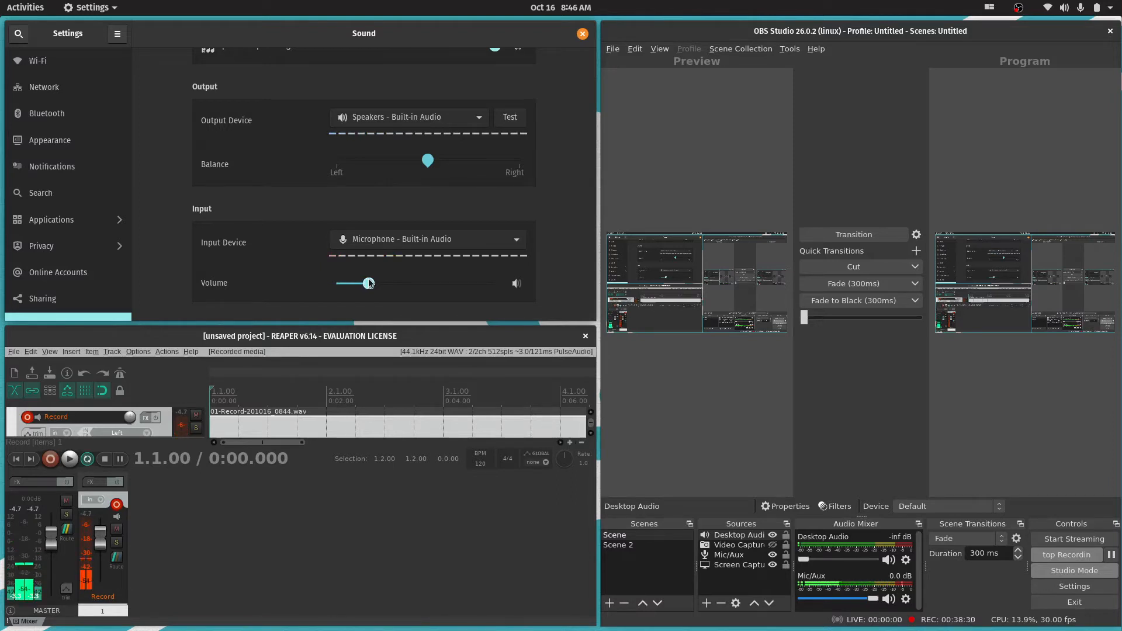
left_click_drag(369, 284, 373, 283)
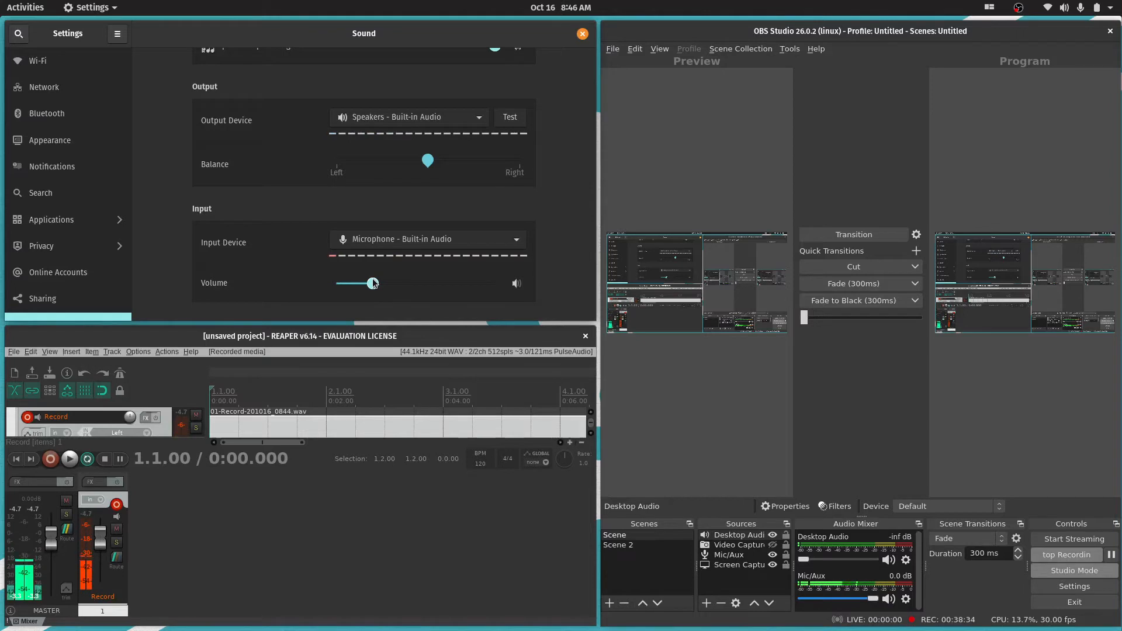
key("XF86AudioMute")
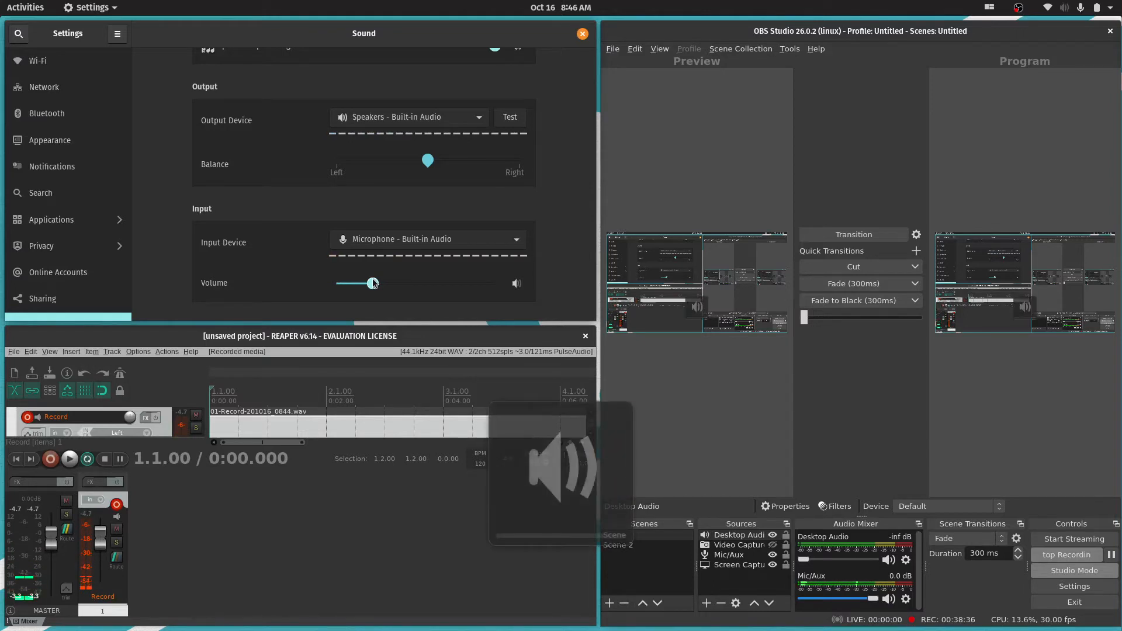
left_click_drag(373, 284, 444, 285)
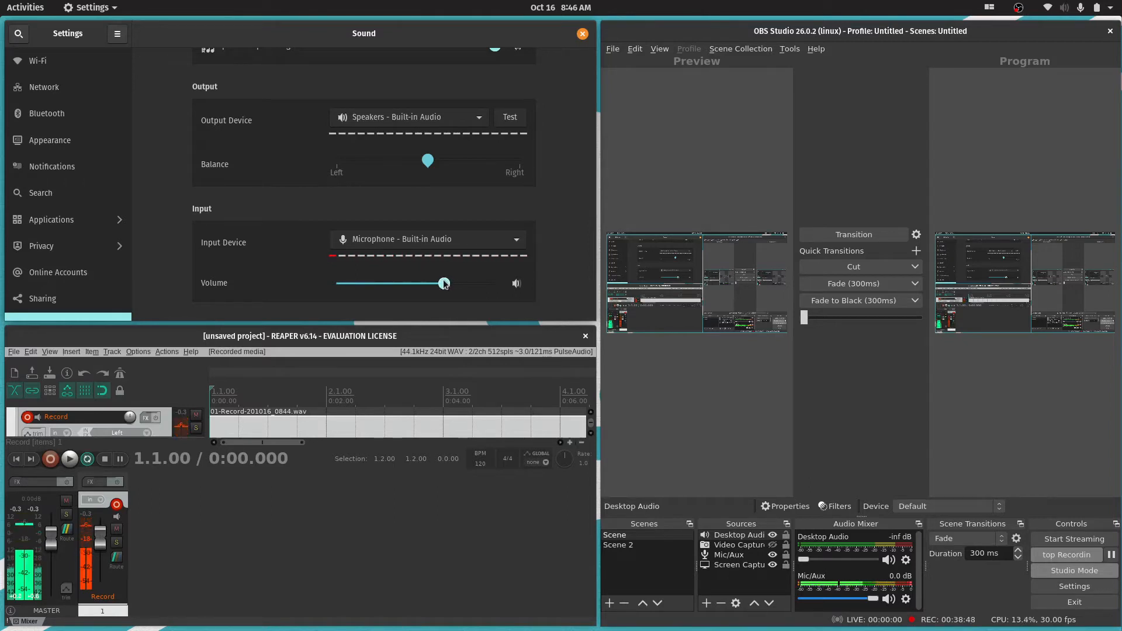
left_click_drag(444, 285, 417, 286)
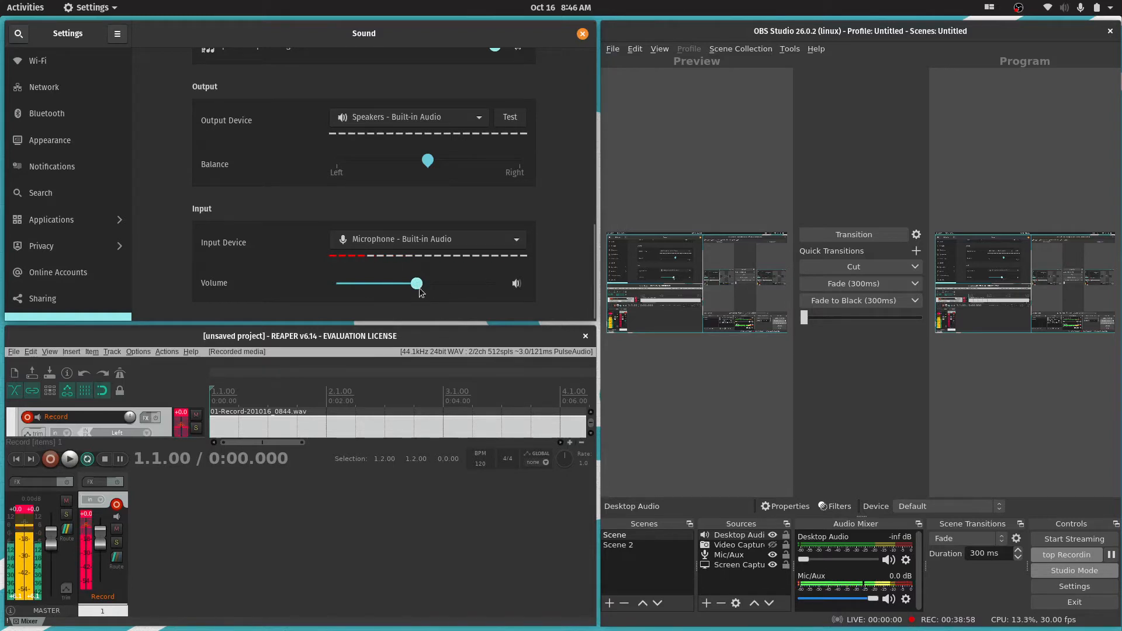
left_click_drag(416, 286, 425, 286)
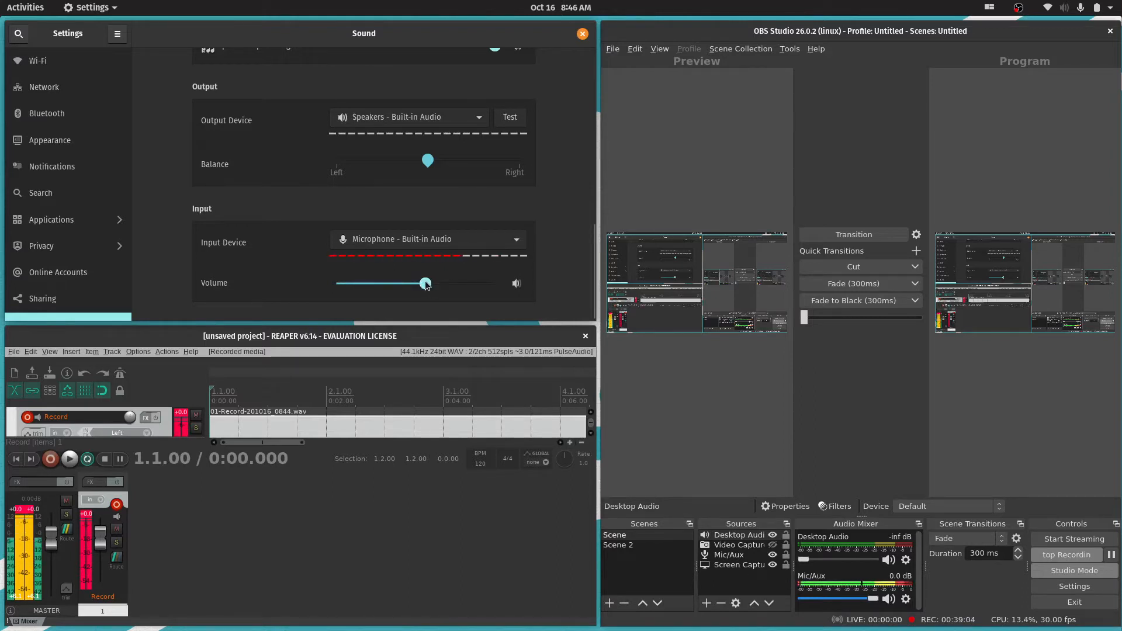
Reset the clipped peak indicators on the master and Record track meters, and lower the microphone's input volume to slightly below half
left_click(28, 512)
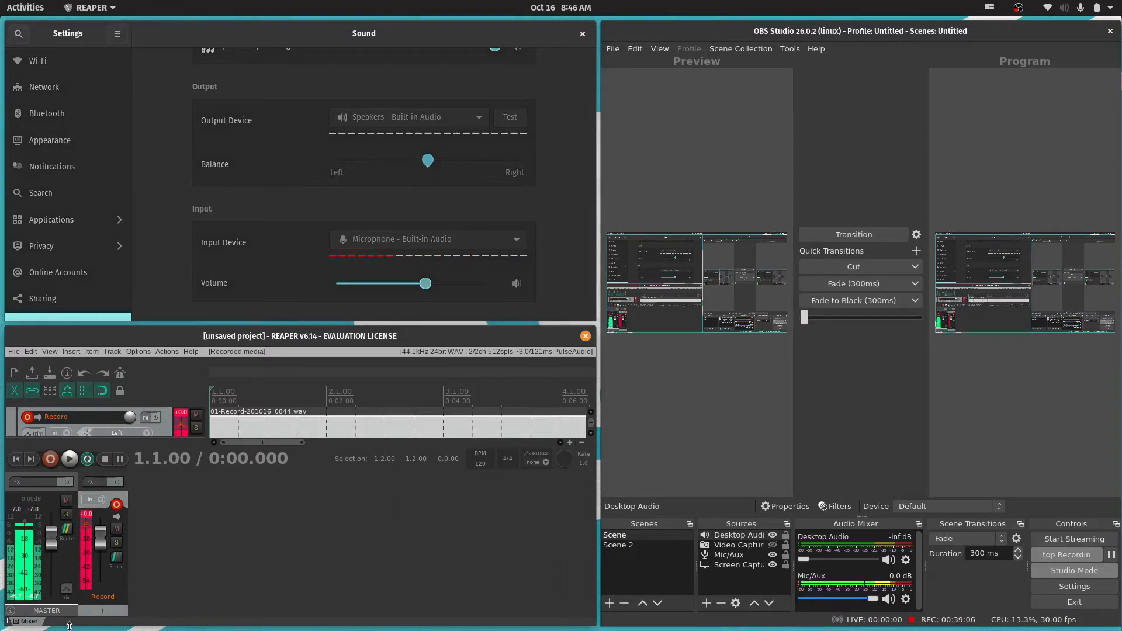
left_click(86, 519)
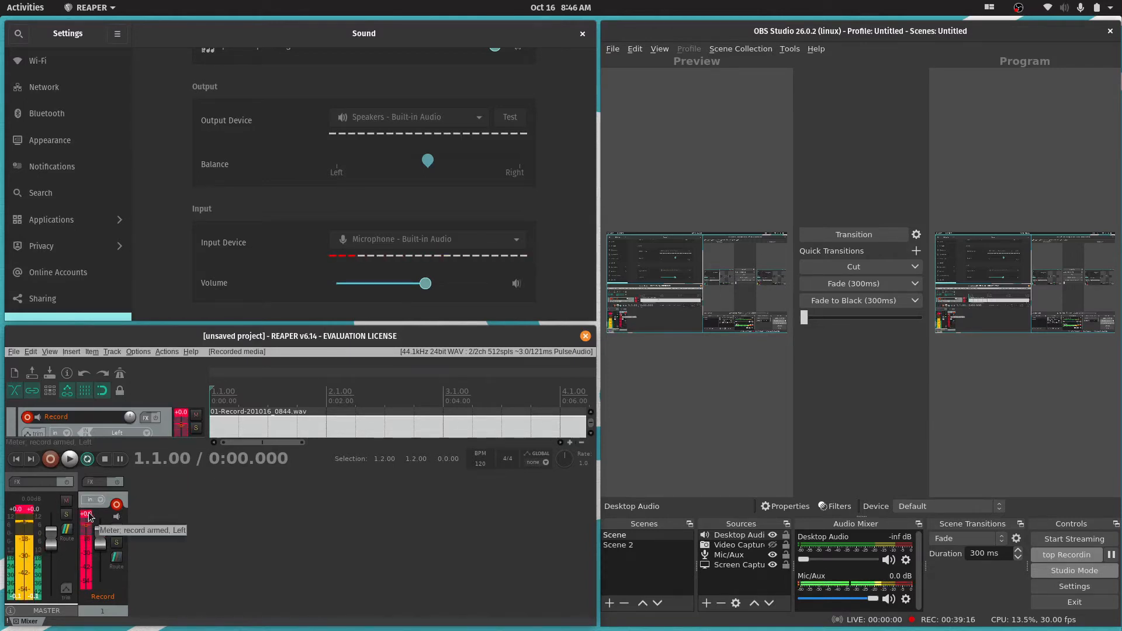
left_click_drag(426, 285, 412, 286)
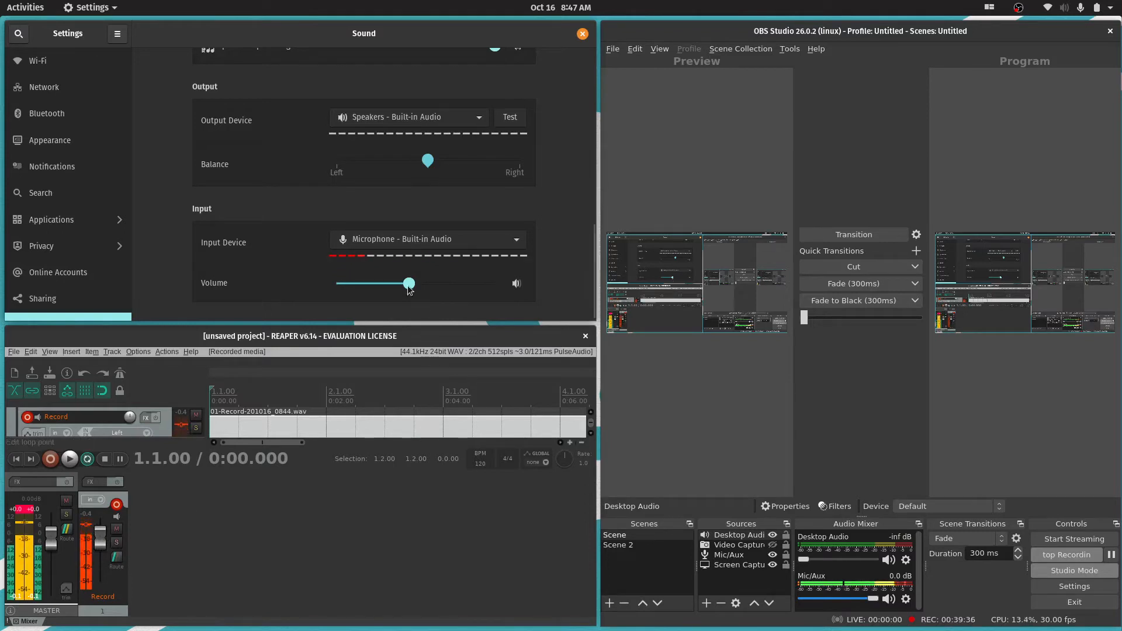
left_click_drag(409, 287, 396, 288)
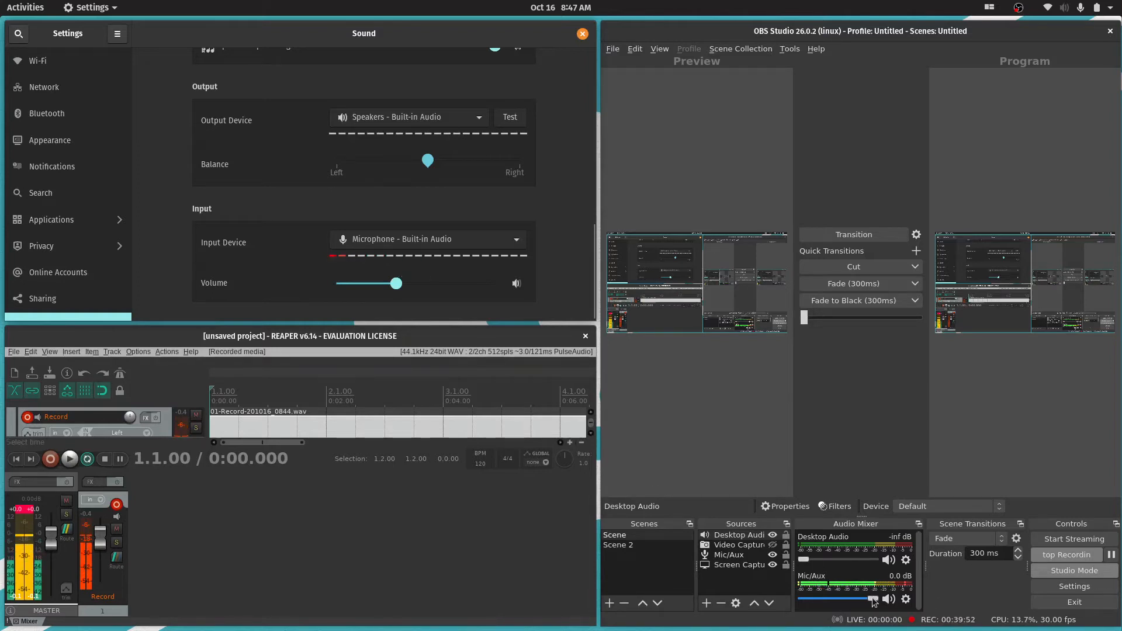
Lower the Mic/Aux level in OBS Studio to -2.4 dB and close the system's Sound settings
left_click_drag(874, 602, 865, 603)
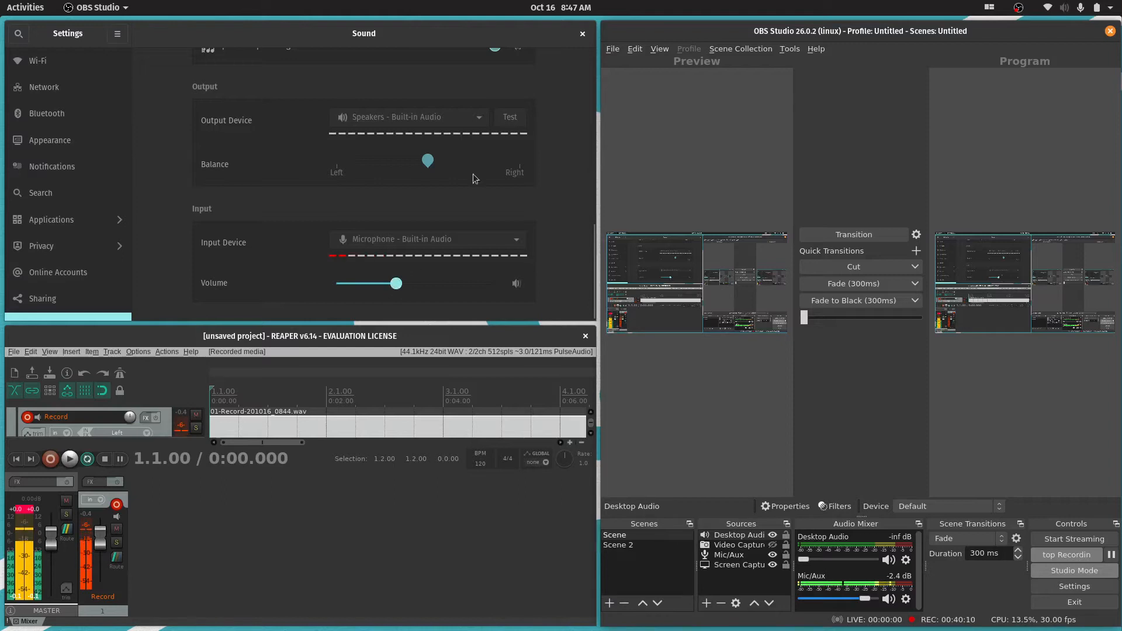
left_click(515, 253)
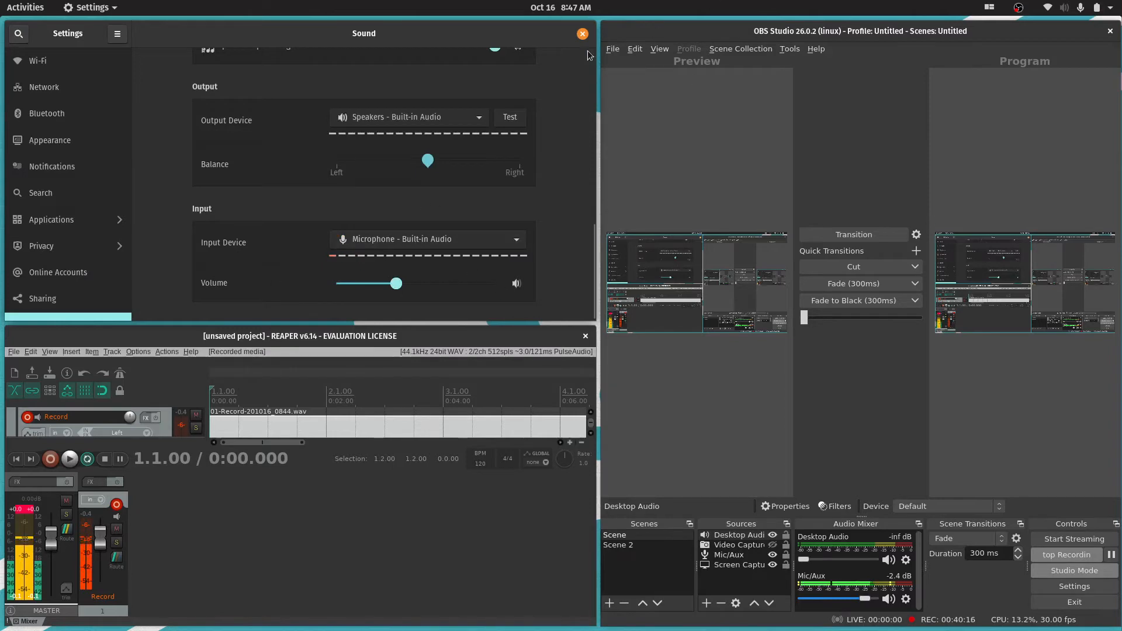
left_click(582, 33)
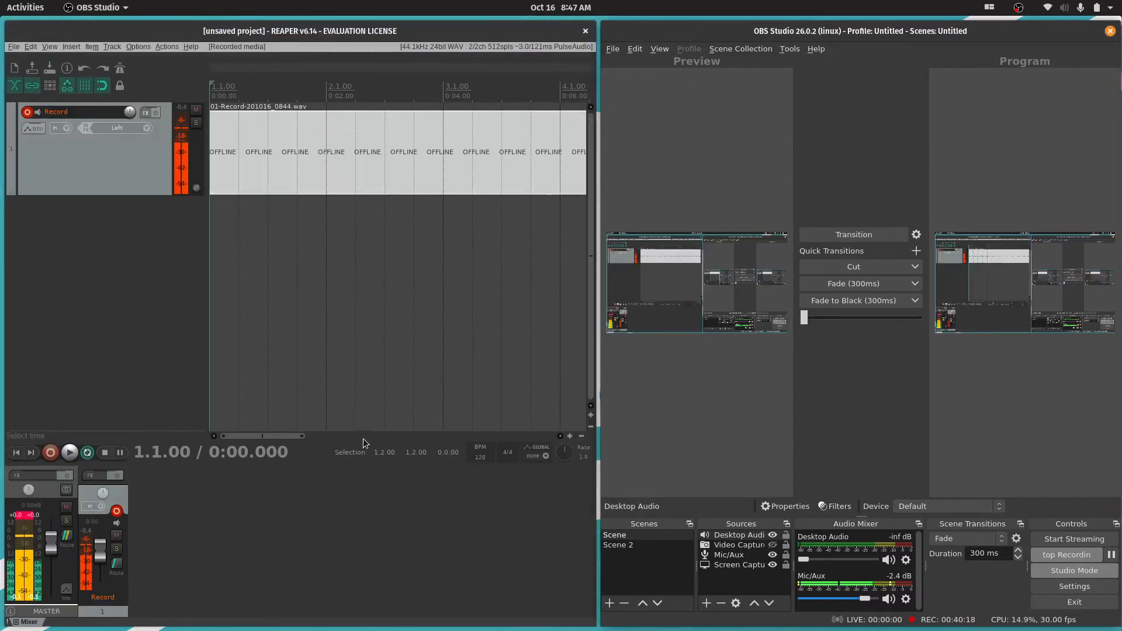
Switch focus between REAPER and OBS Studio to examine how the recorded item behaves while REAPER is inactive, placing the edit cursor at 1.4.00
left_click(403, 154)
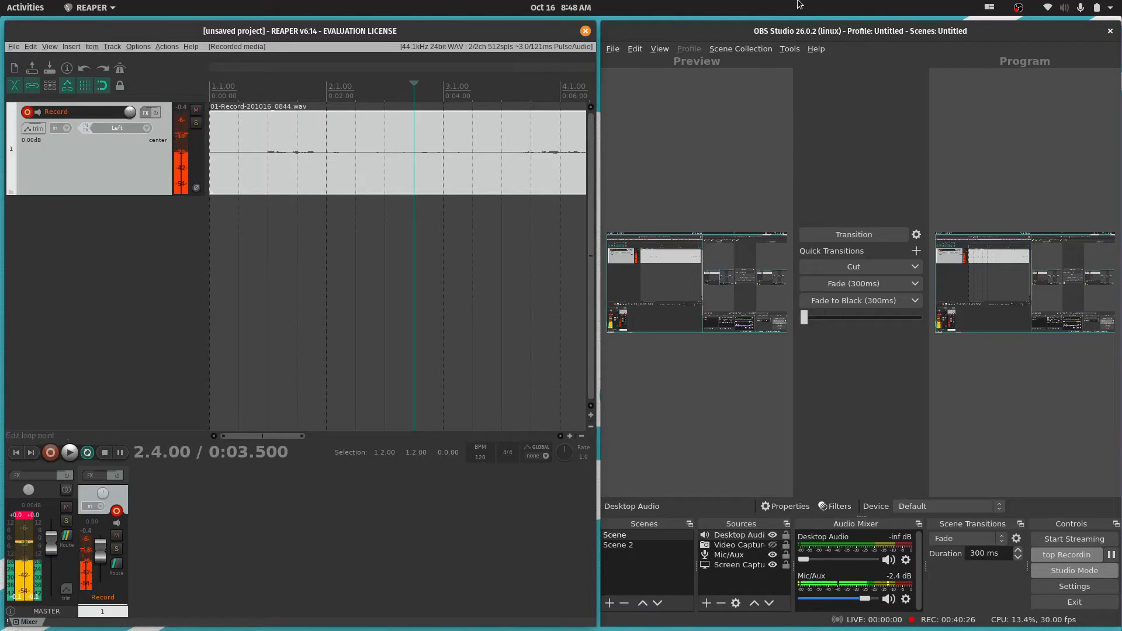
left_click(750, 31)
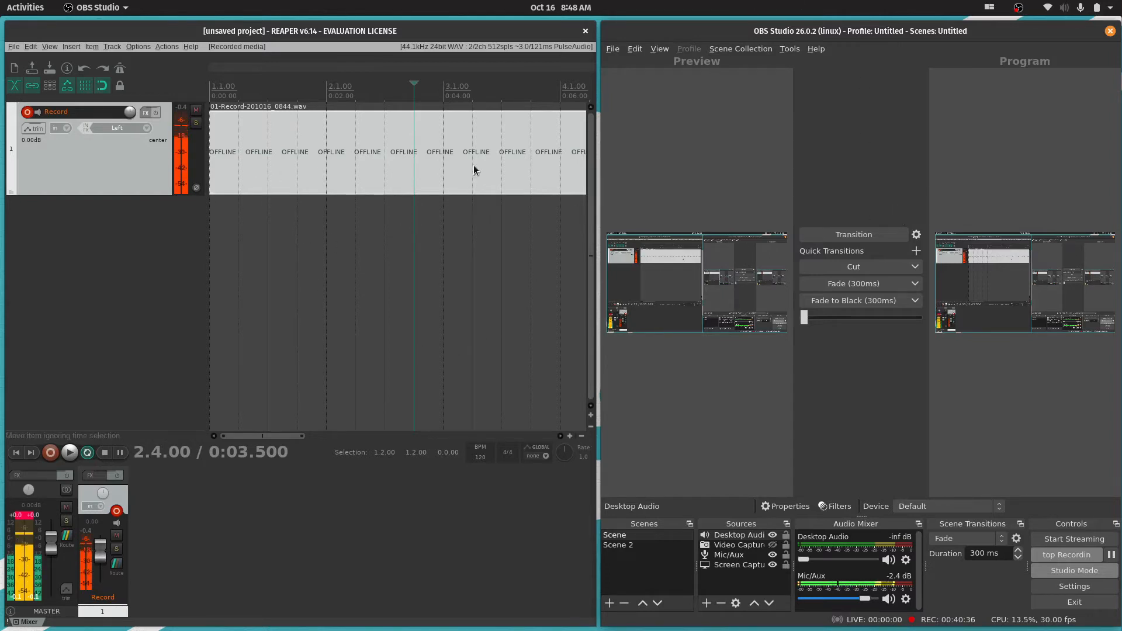
left_click(297, 152)
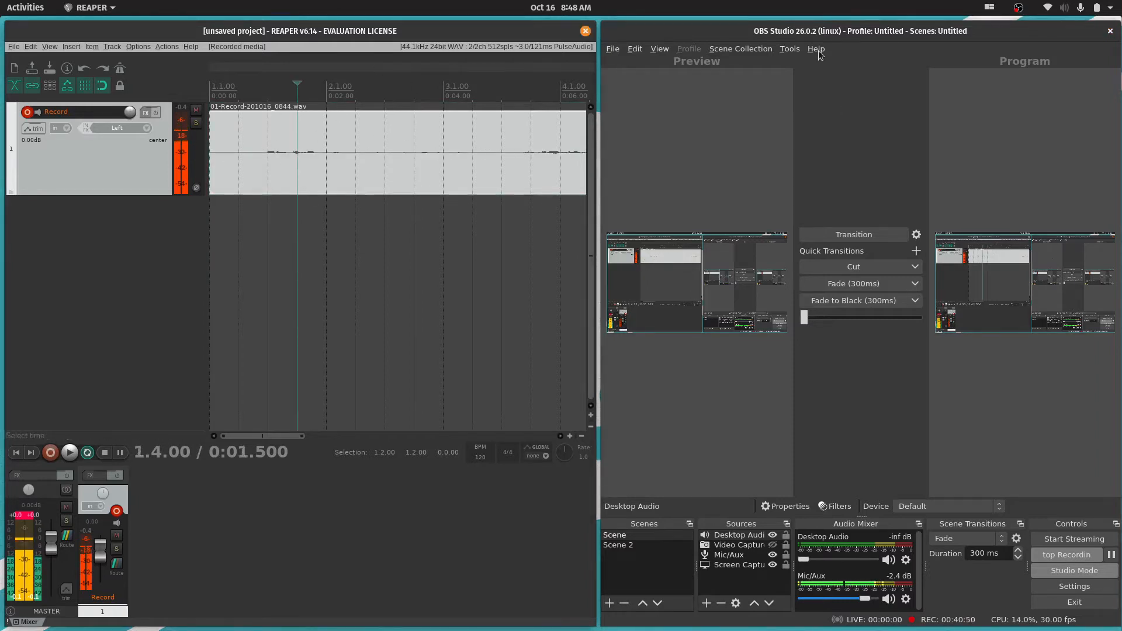
left_click(772, 38)
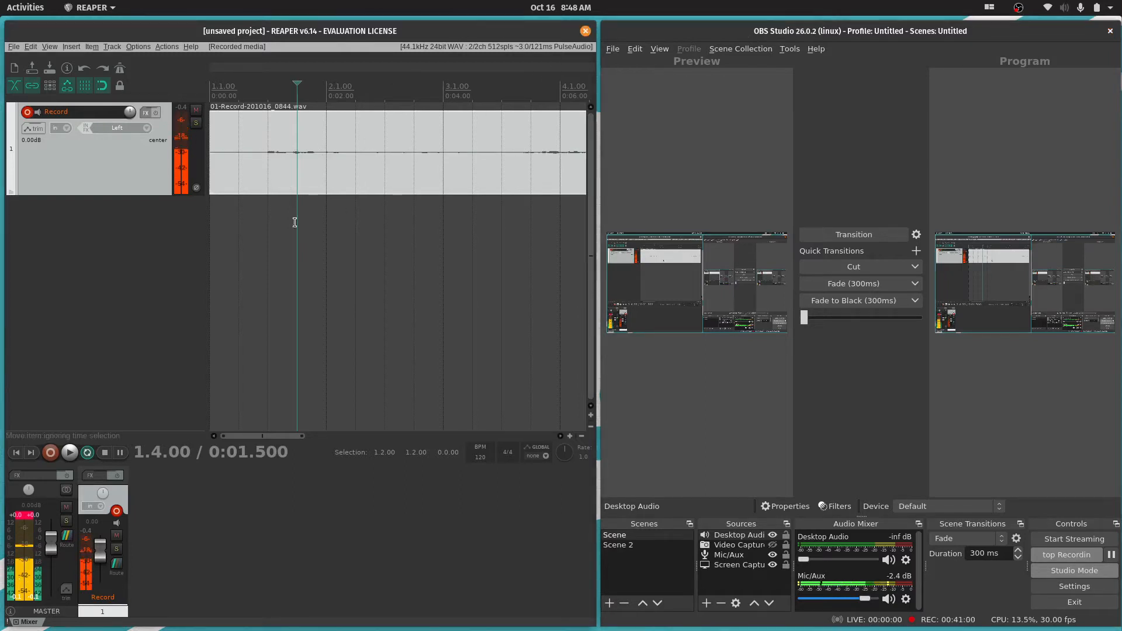
Maximize the REAPER window and make the Record track taller, placing the edit cursor at 2.2.00
left_click(436, 165)
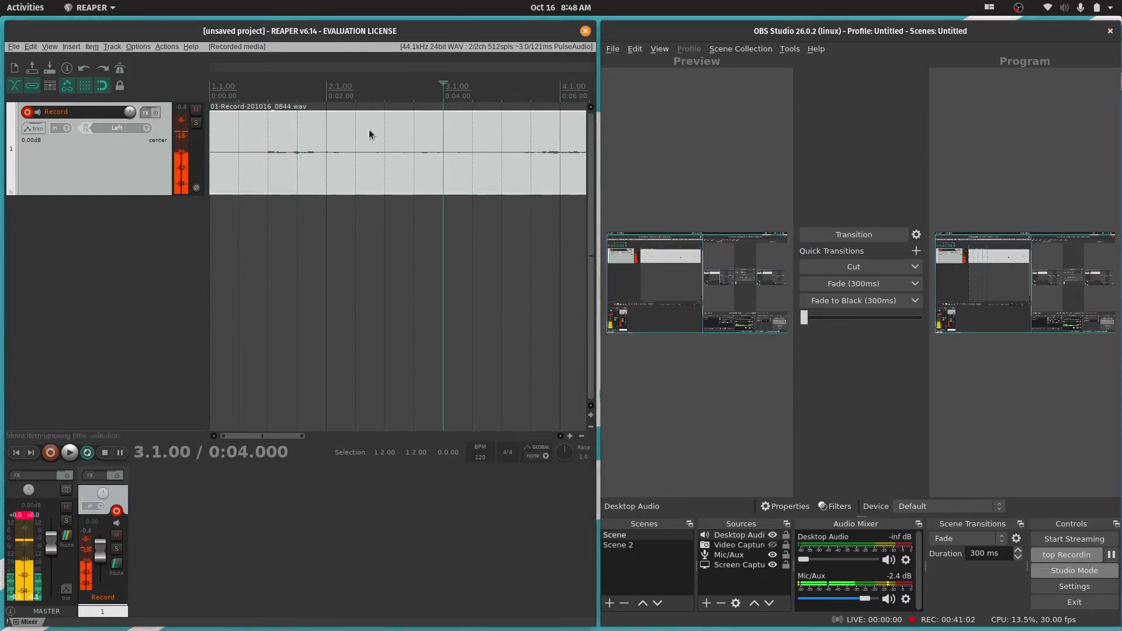
left_click(272, 149)
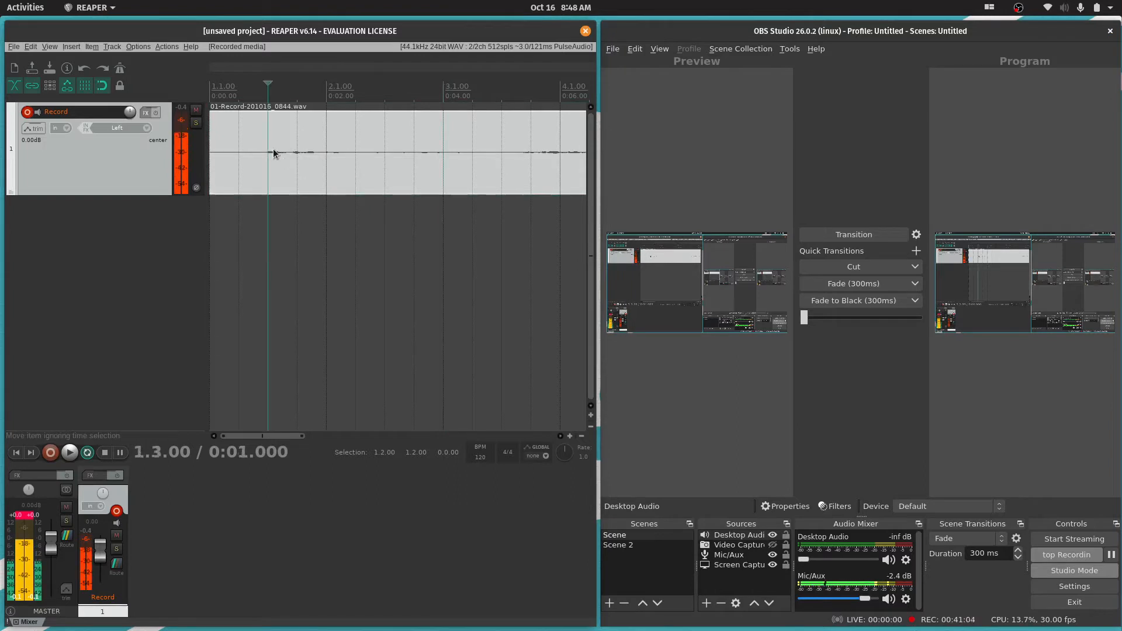
mouse_move(152, 198)
left_mouse_down()
mouse_move(150, 262)
mouse_move(150, 218)
left_mouse_up()
left_click(368, 187)
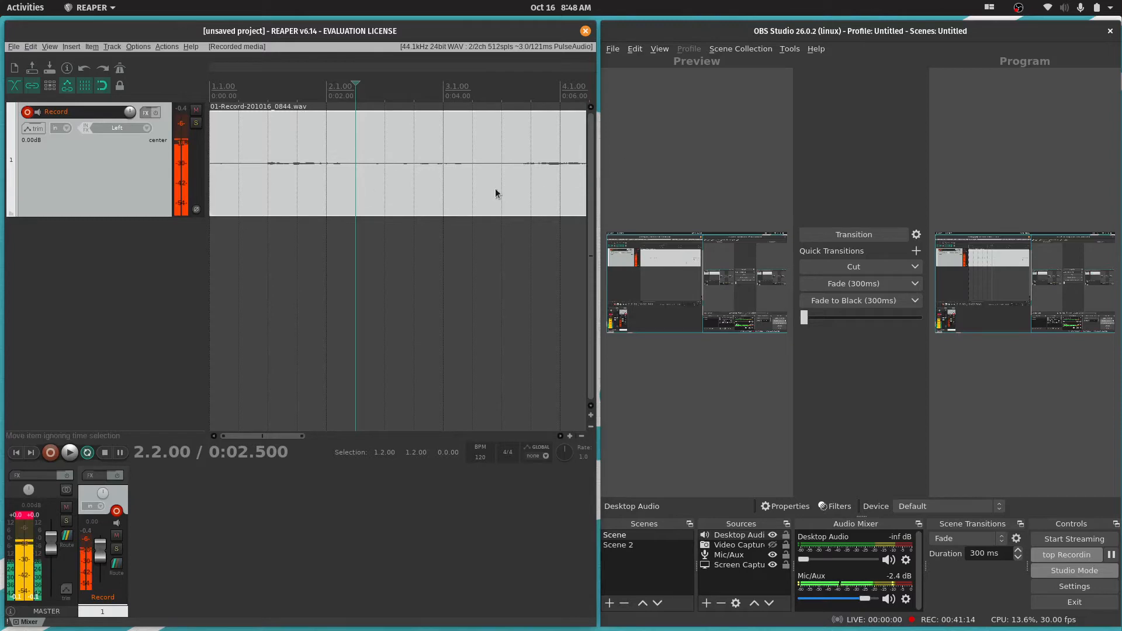
left_click_drag(371, 34, 611, 5)
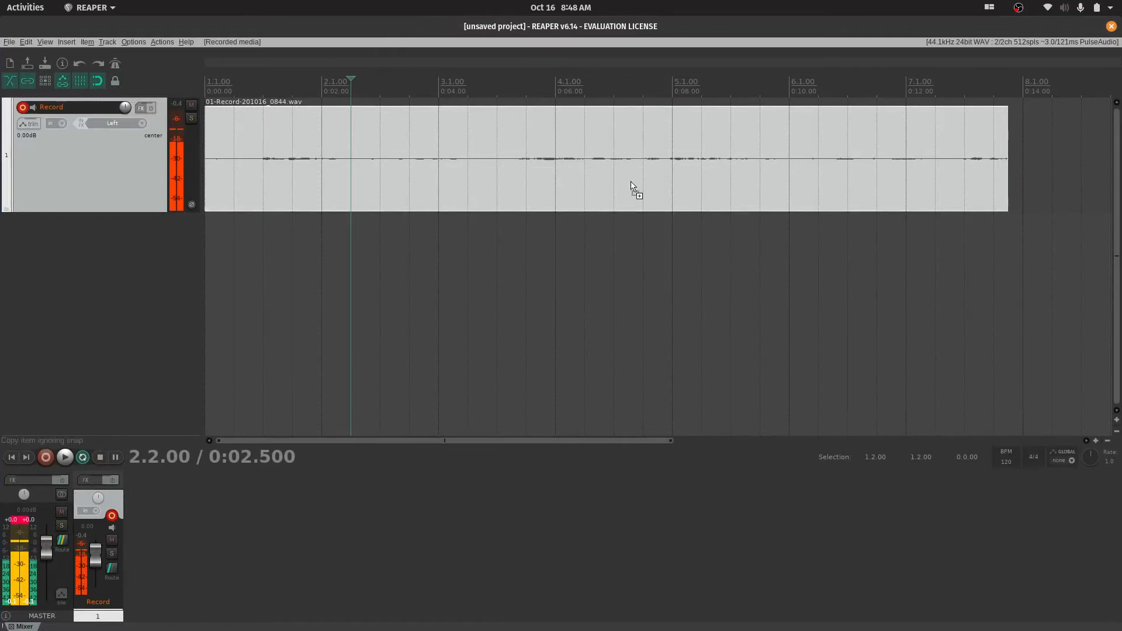
scroll(630, 183, "up", 5, "ctrl")
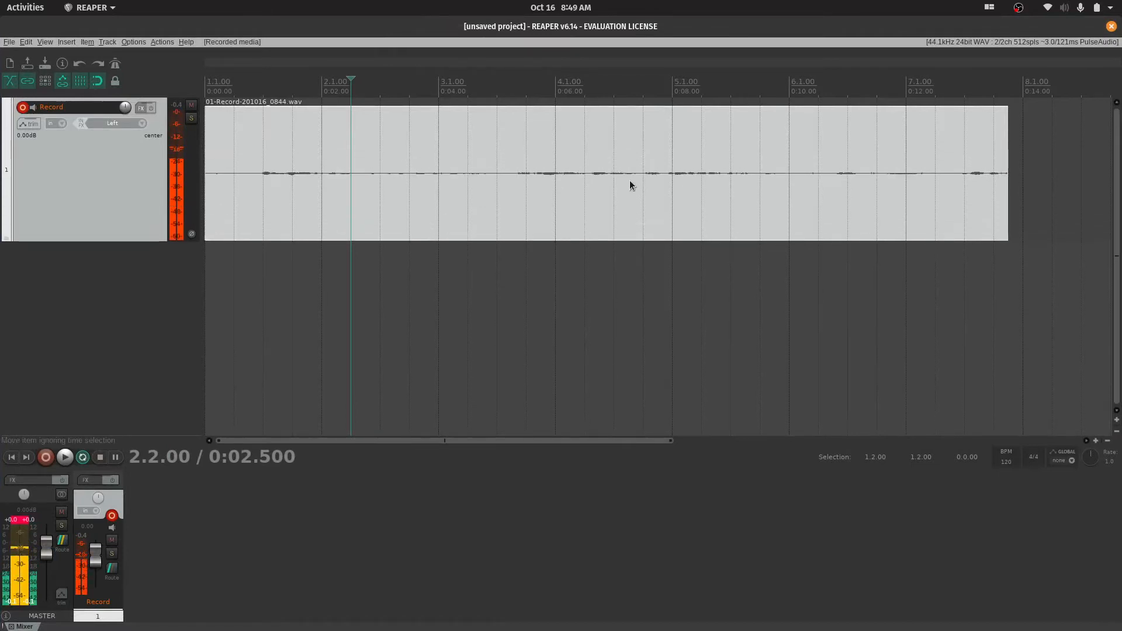
Nudge the Record track's volume to 0.15 dB and magnify the displayed waveform until its peaks nearly fill the item's height
key("alt+Up")
key("shift+Up")
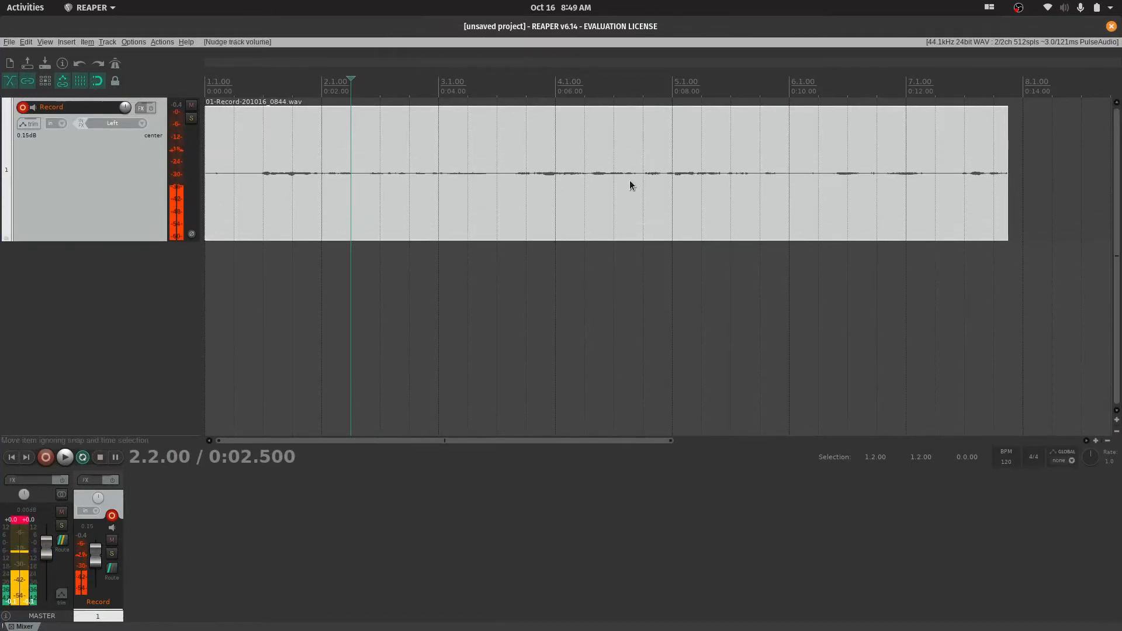
key("shift+Up")
key("shift+Up")
key("shift+Up")
key("shift+Up")
key("shift+Up")
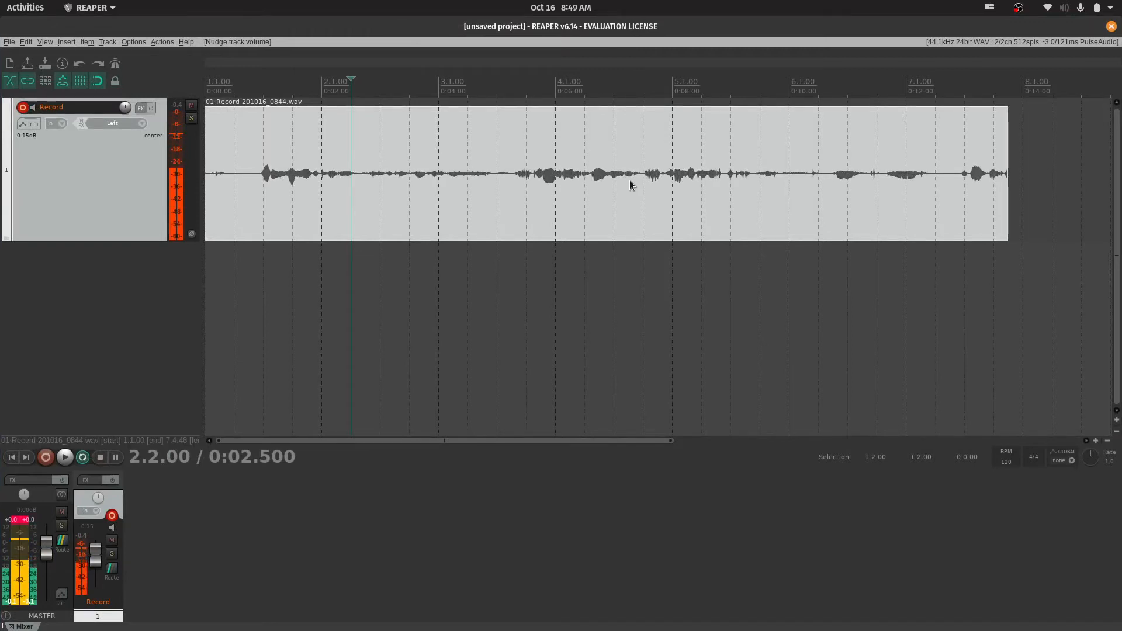
key("shift+Up")
key("shift+Up")
key("shift+Up")
key("shift+Up")
key("shift+Up")
key("shift+Up")
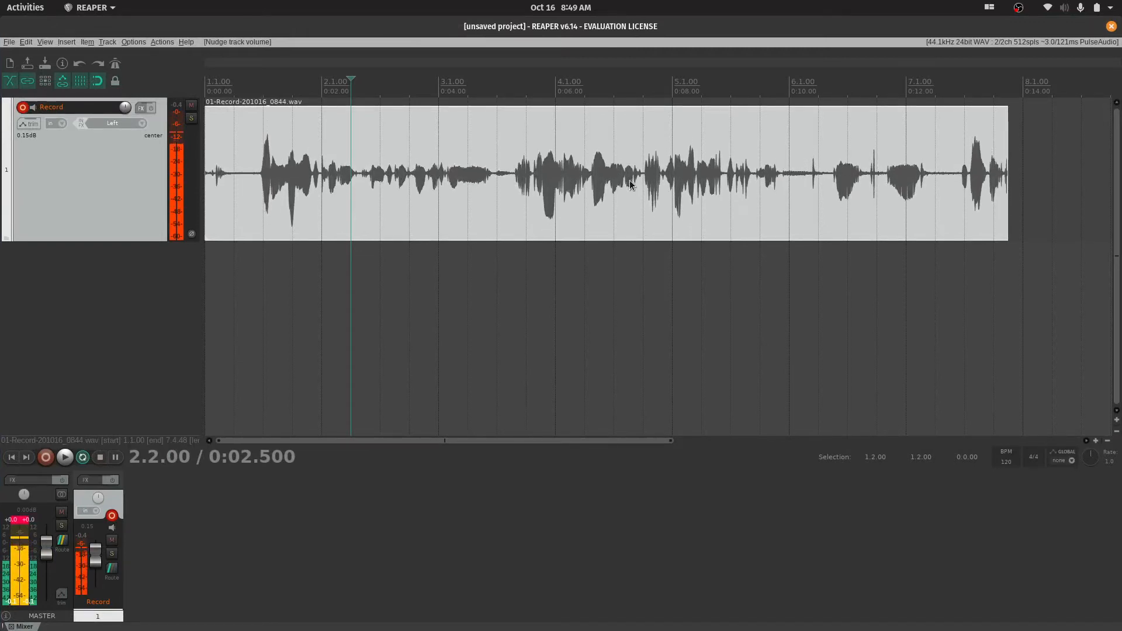
Repeatedly shrink and enlarge the displayed waveform peaks to compare them, ending with the peaks nearly filling the item's height
key("shift+Down")
key("shift+Down")
key("shift+Down")
key("shift+Up")
key("shift+Up")
key("shift+Up")
key("shift+Up")
key("shift+Up")
key("shift+Down")
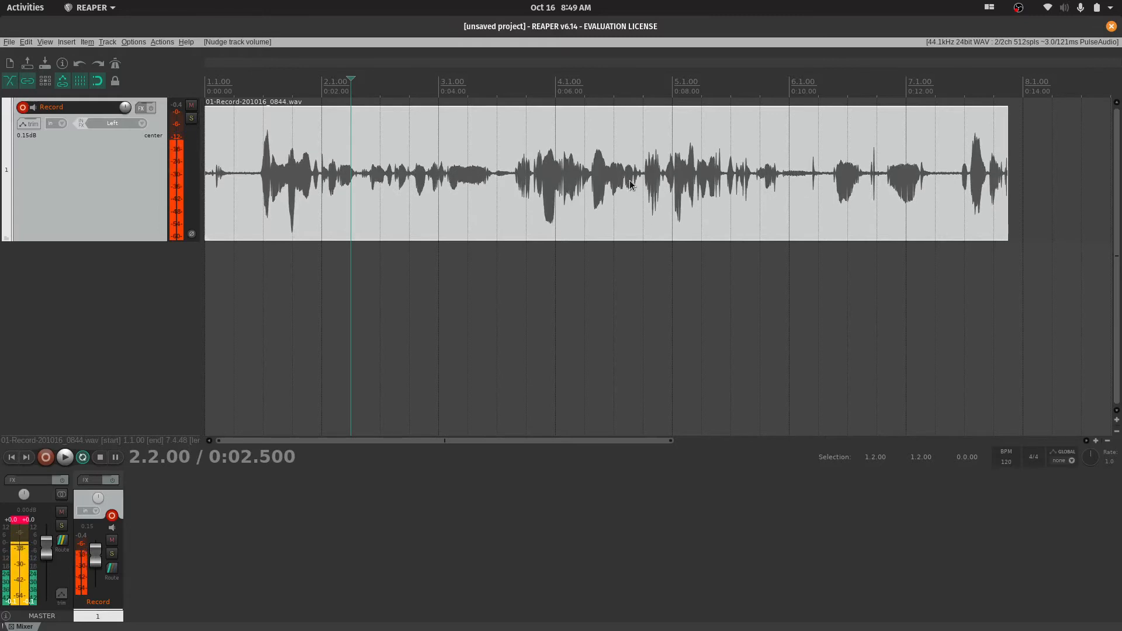
key("shift+Down")
key("shift+Down")
key("shift+Down")
key("shift+Down")
key("shift+Up")
key("shift+Up")
key("shift+Up")
key("shift+Up")
key("shift+Up")
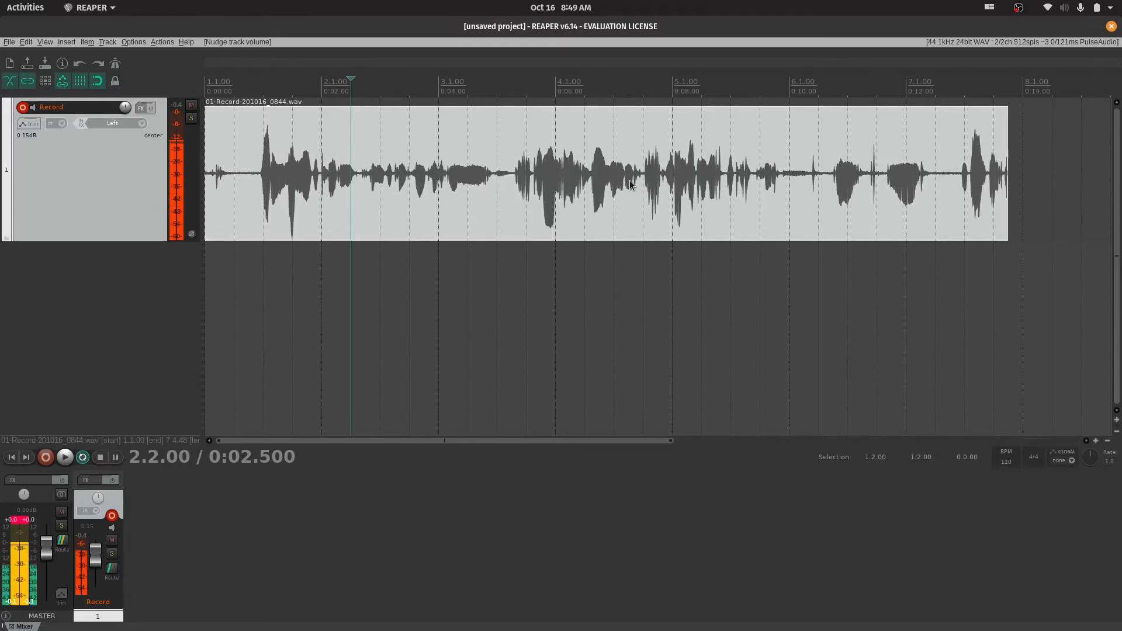
key("shift+Down")
key("shift+Down")
key("shift+Down")
key("shift+Up")
key("shift+Up")
key("shift+Down")
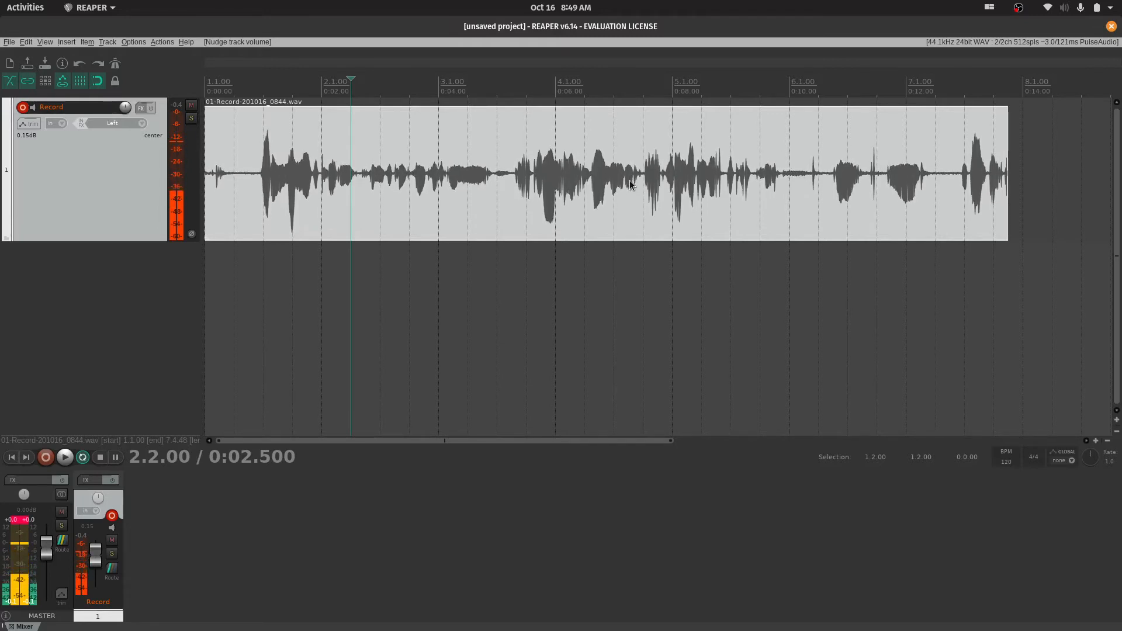
key("shift+Down")
key("shift+Up")
key("shift+Up")
key("shift+Down")
key("shift+Down")
key("shift+Down")
key("shift+Up")
key("shift+Up")
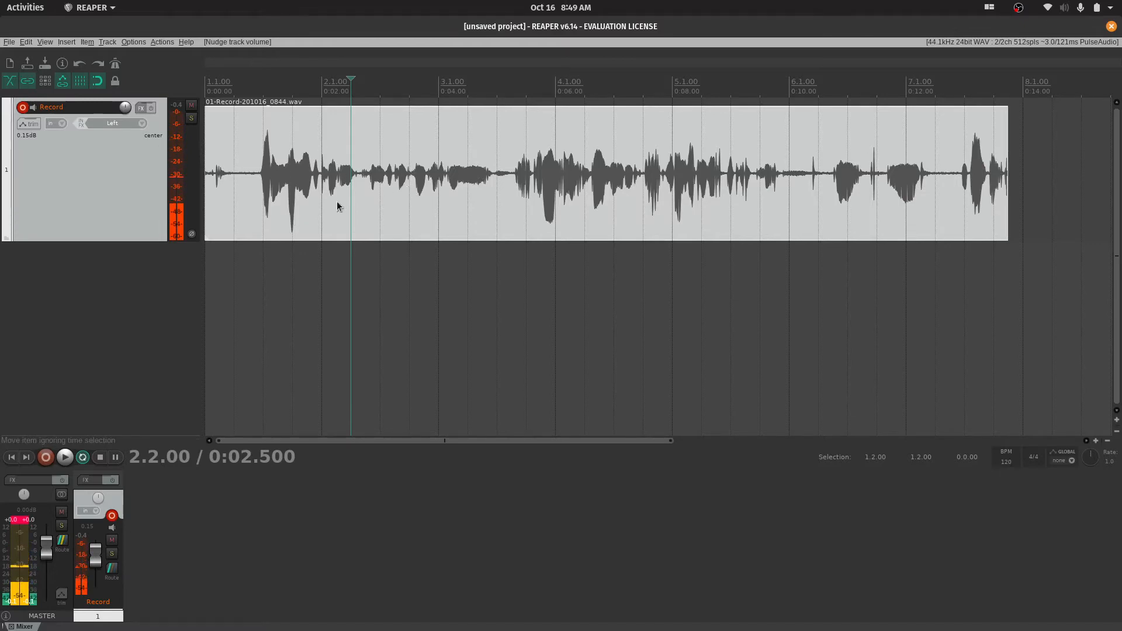
Place the edit cursor at 1.2.00 and reset the master's clipped peak indicators
left_click(247, 87)
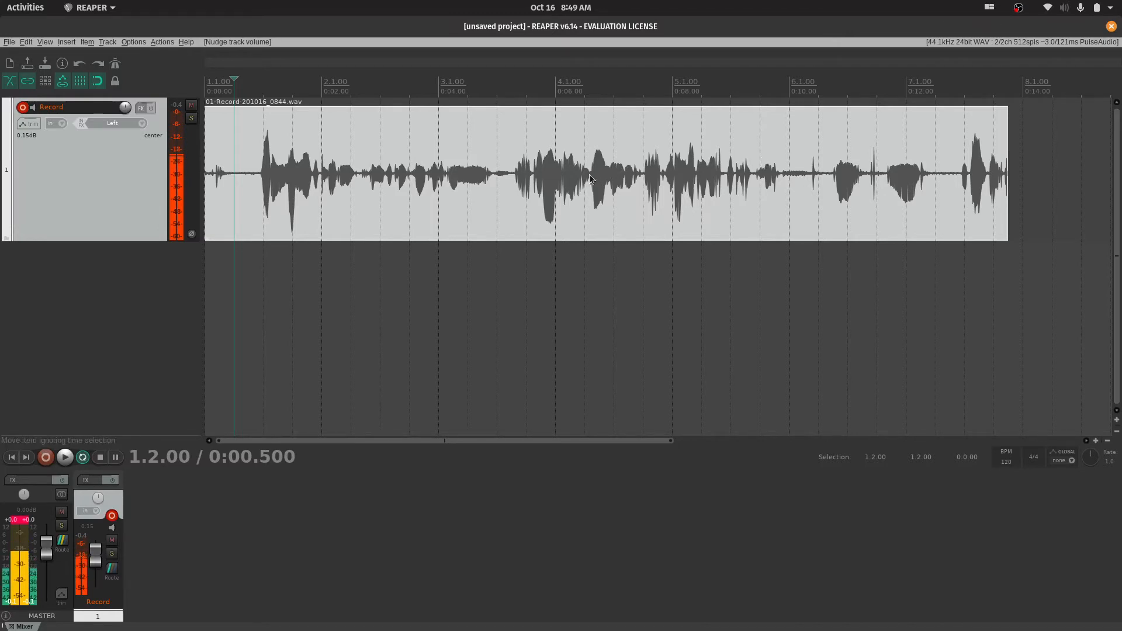
left_click(15, 521)
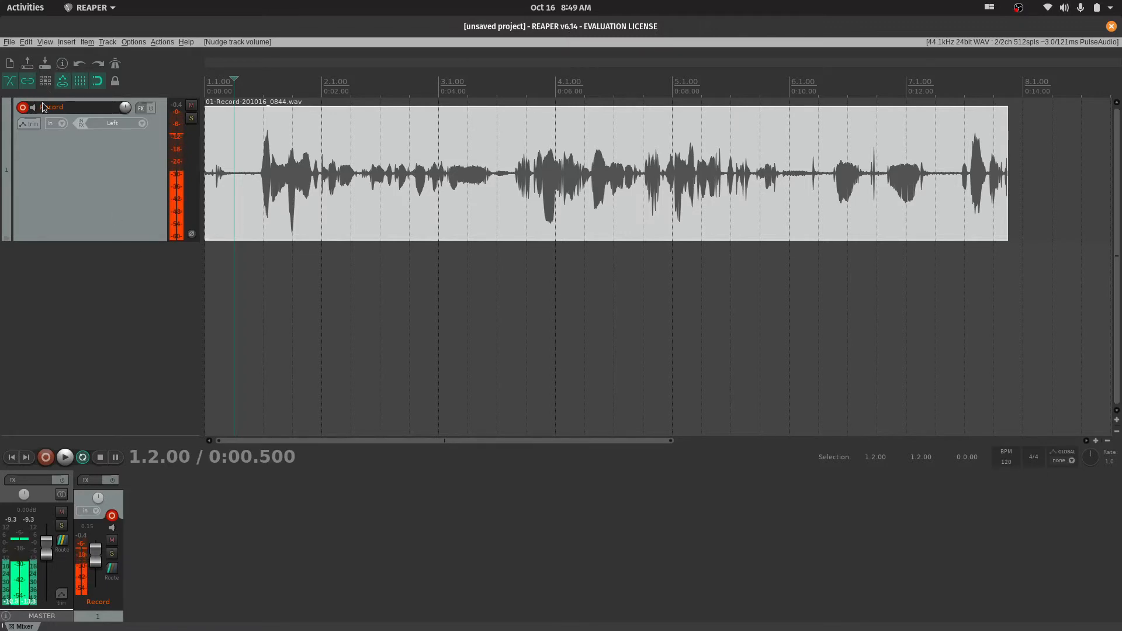
Disarm and rearm the Record track, and cycle its input monitoring until it is switched off
left_click(22, 107)
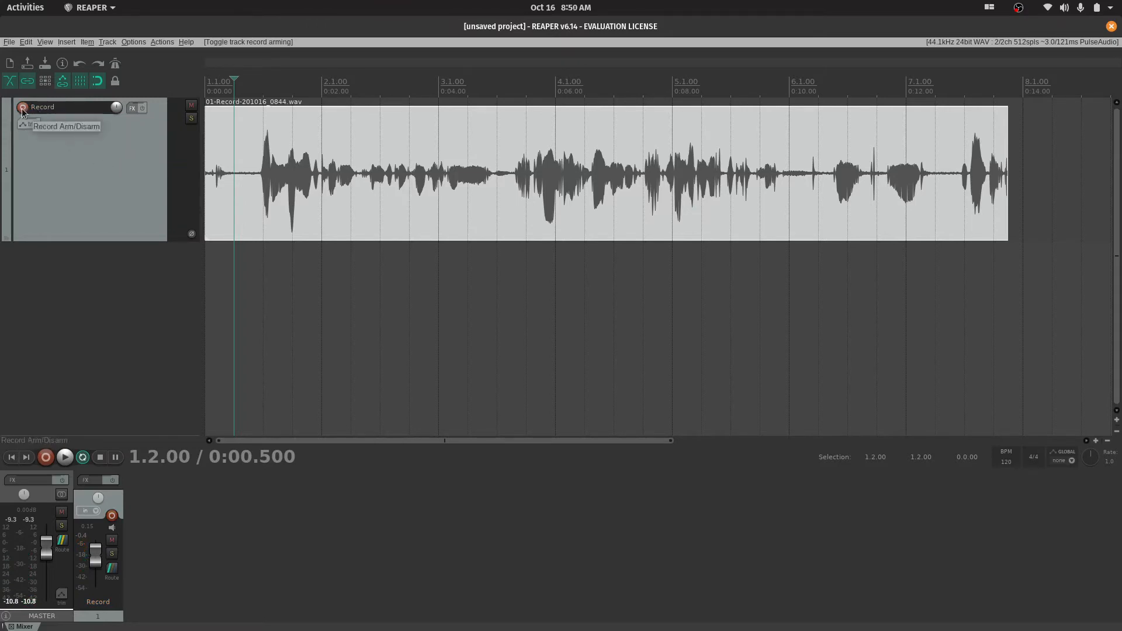
left_click(23, 109)
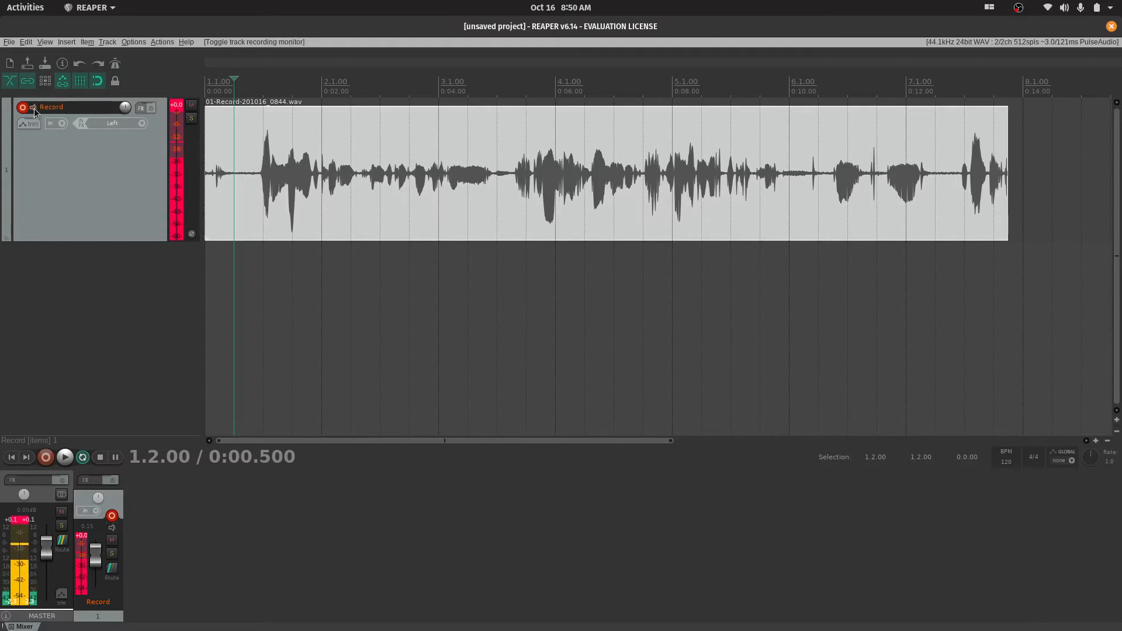
left_click(35, 109)
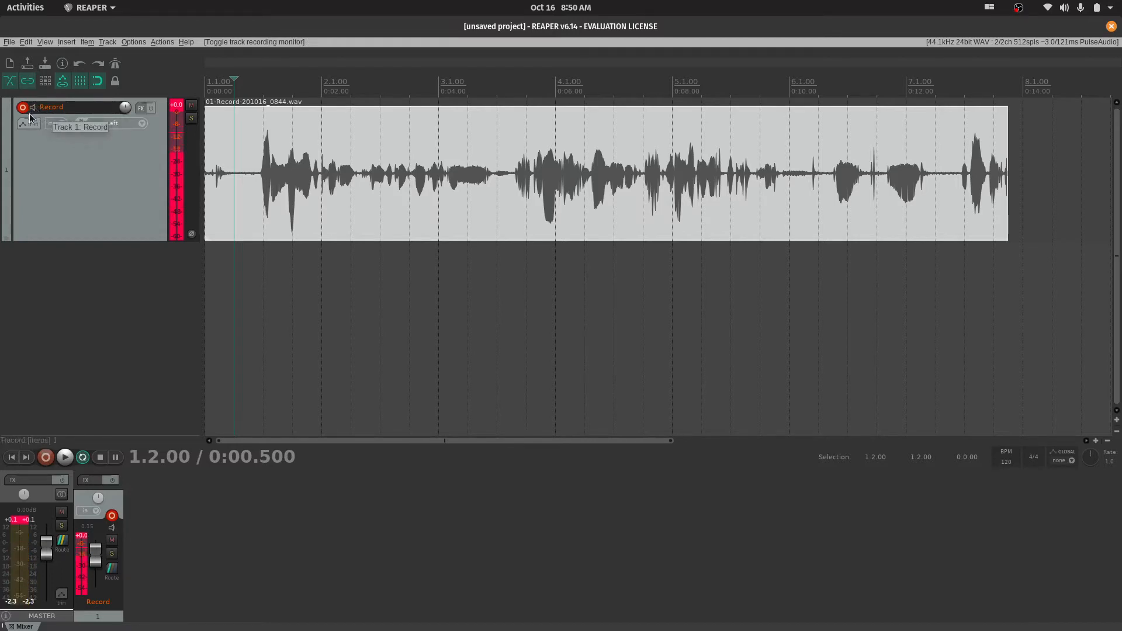
left_click(33, 108)
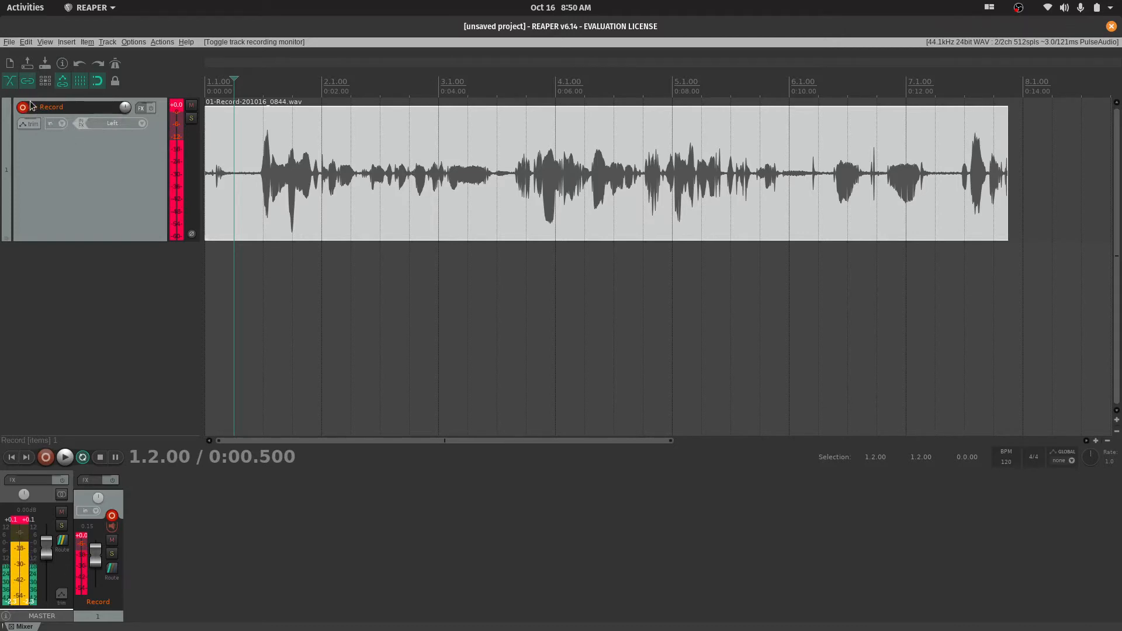
left_click(34, 111)
left_click(34, 111)
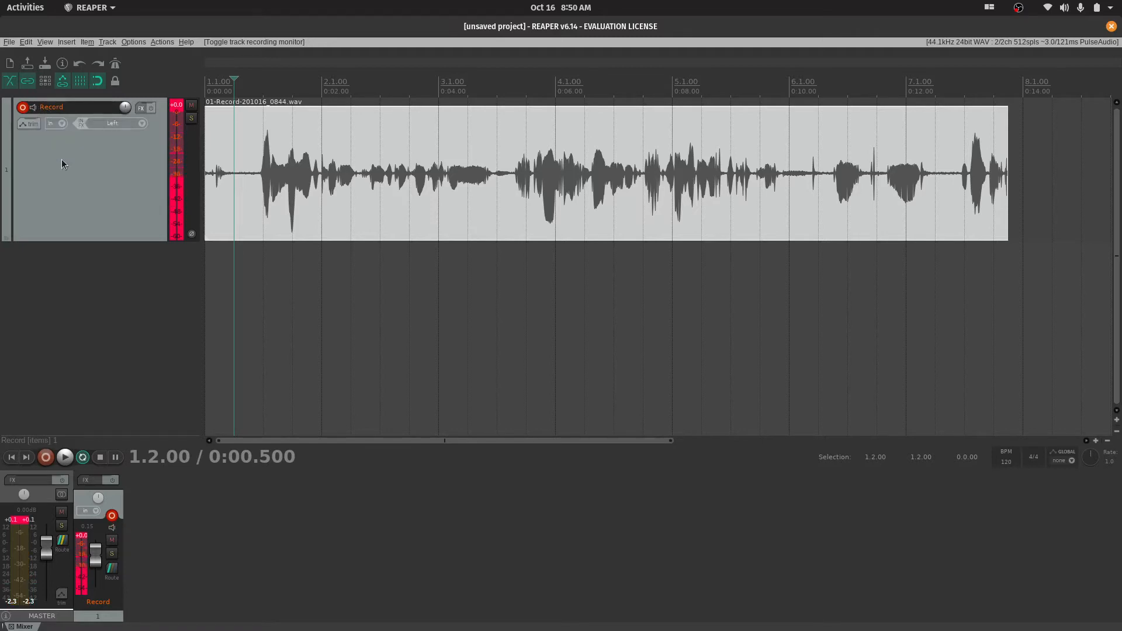
Disarm the Record track and try to start recording with no armed track, dismissing the warning
left_click(22, 107)
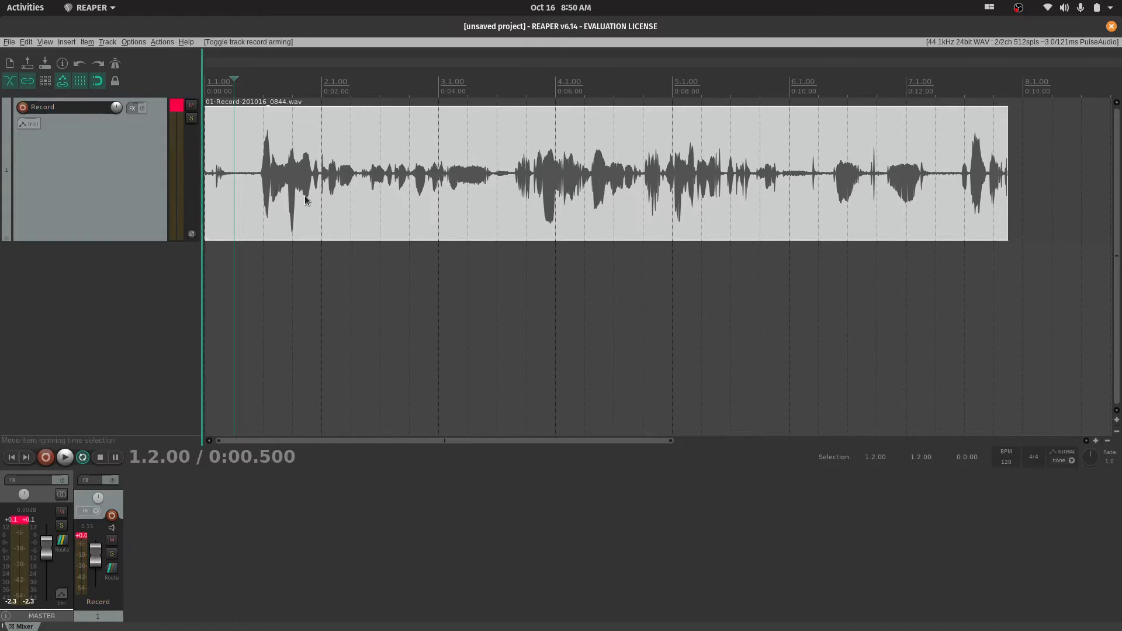
left_click(47, 458)
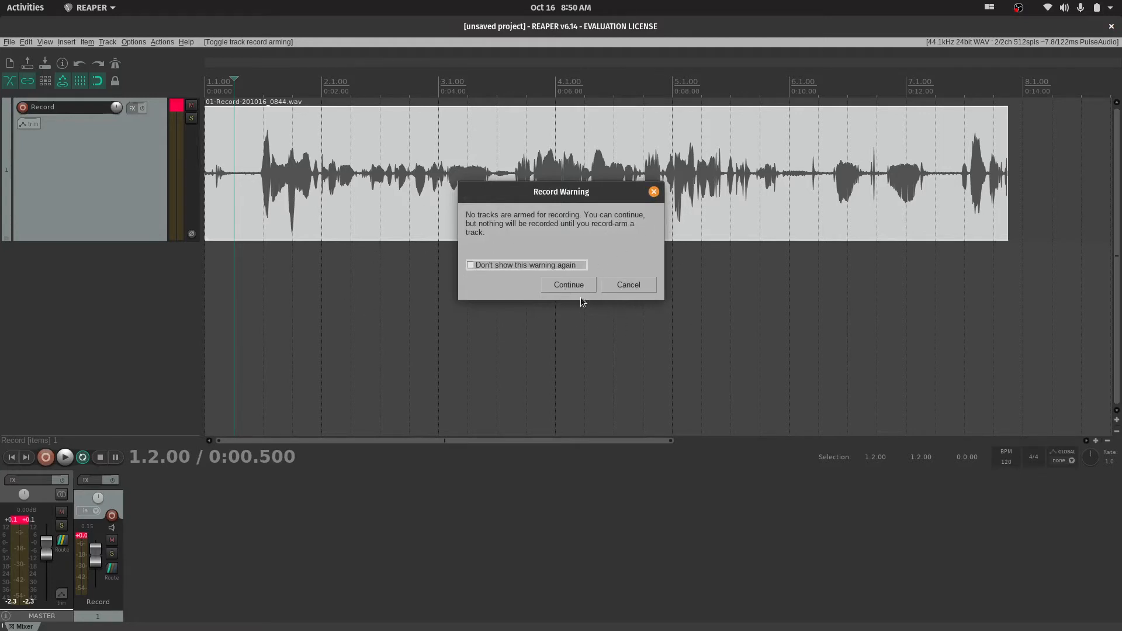
left_click(654, 194)
Deselect the recorded item and play it back briefly from 1.2.00
left_click(262, 258)
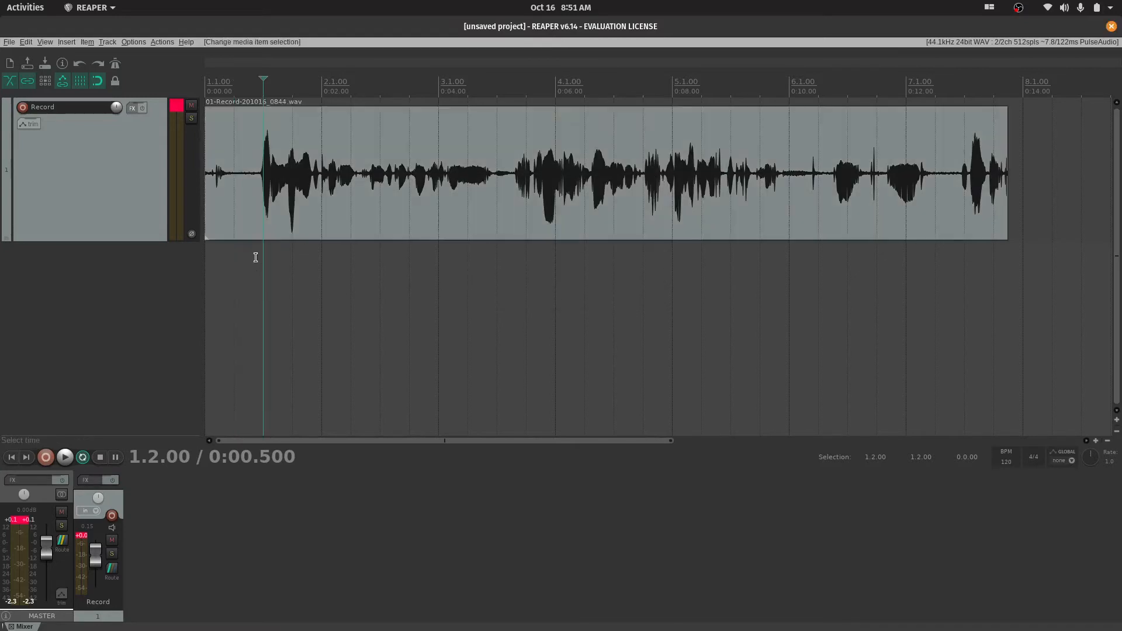
left_click(241, 87)
key("space")
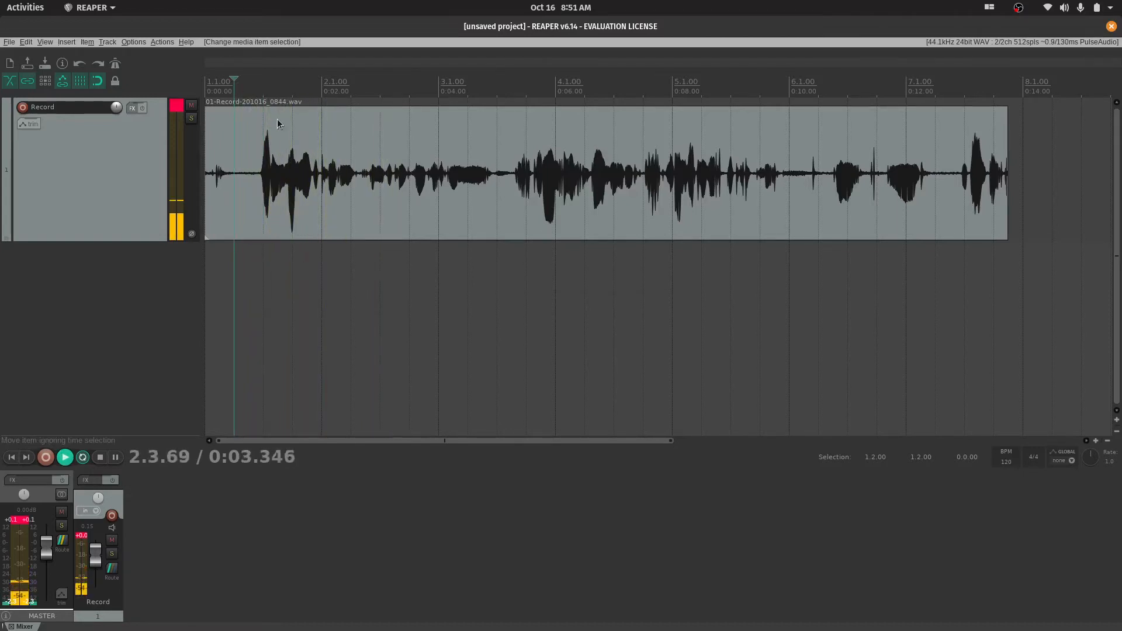
key("space")
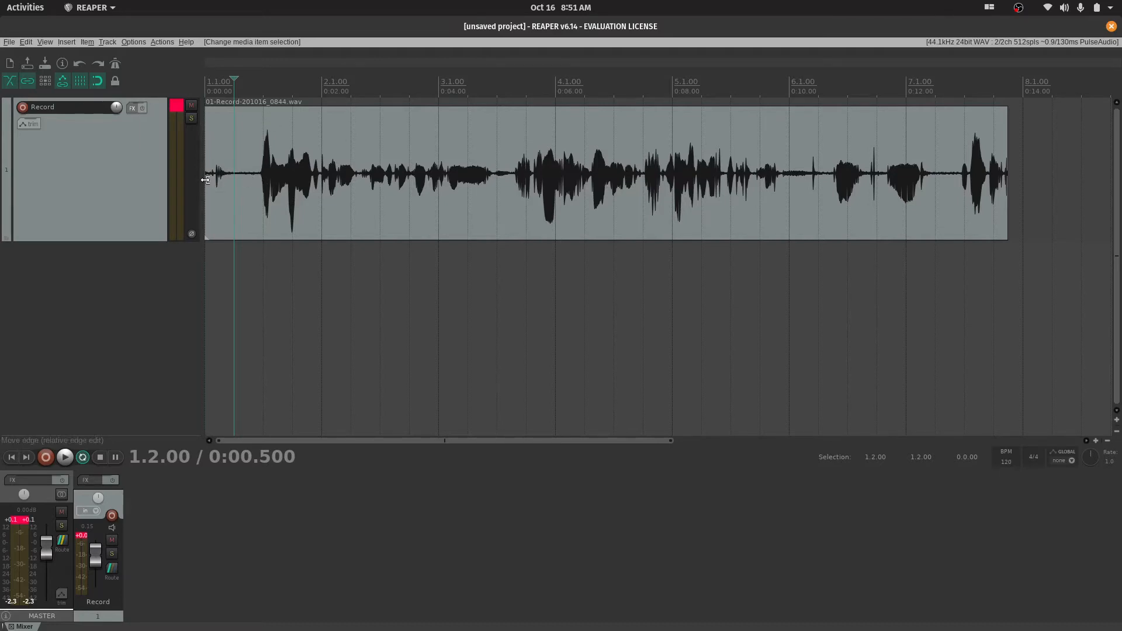
Extend the recorded item's end to 9.1.00 so its content repeats, and play across the loop point from 7.3.00
left_click_drag(1003, 199, 427, 198)
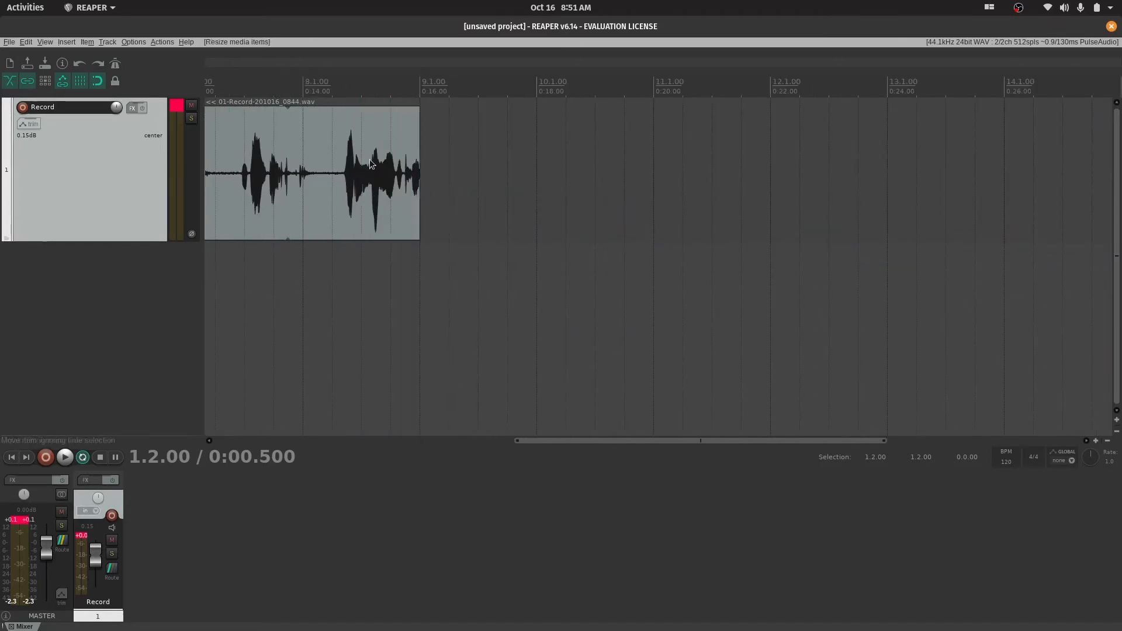
left_click(244, 85)
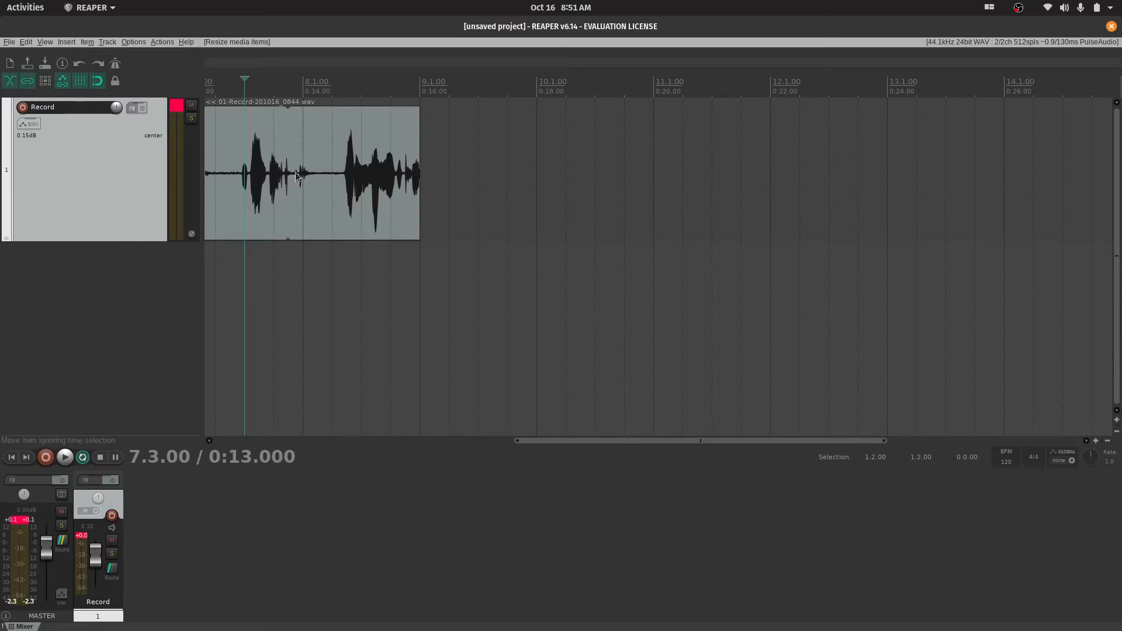
key("space")
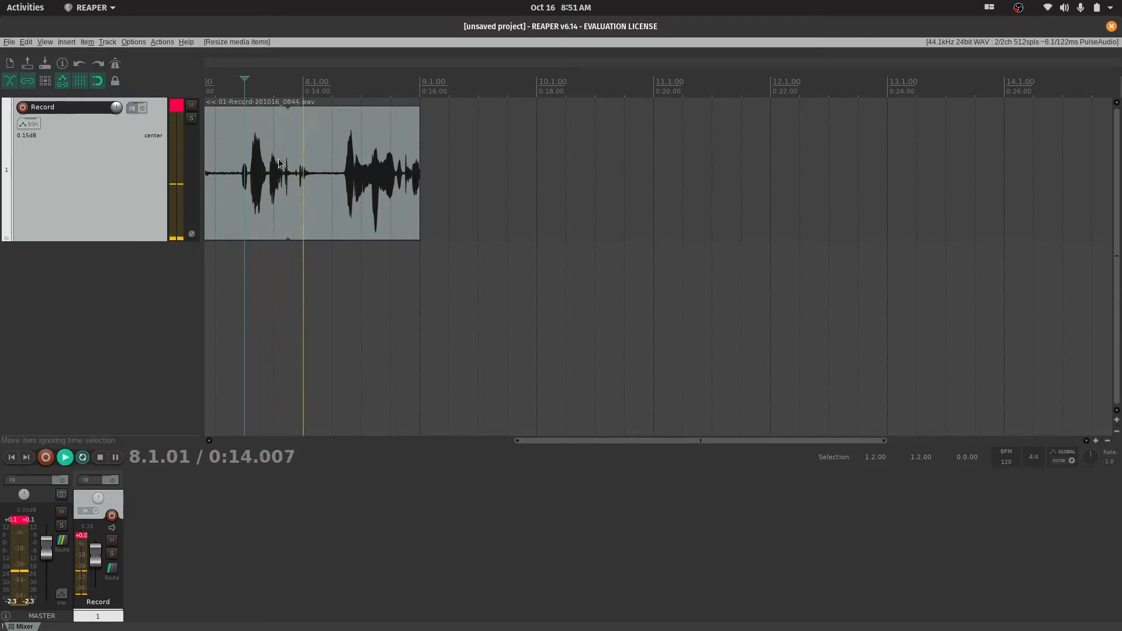
key("space")
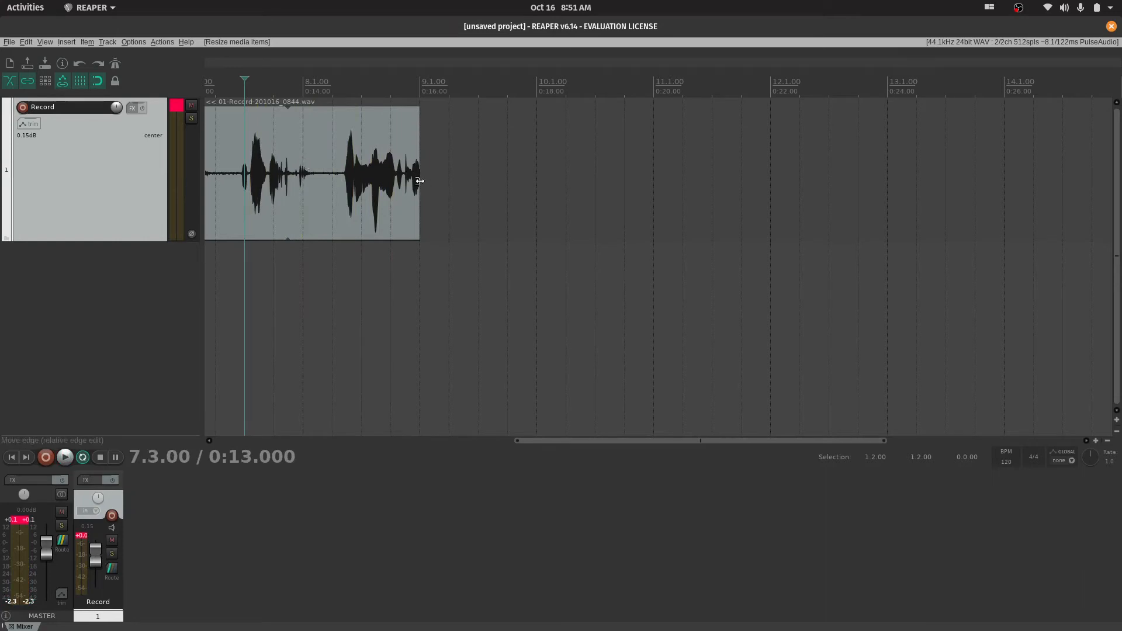
Shorten the looped item back to the end of the original recording
left_click_drag(419, 175, 288, 176)
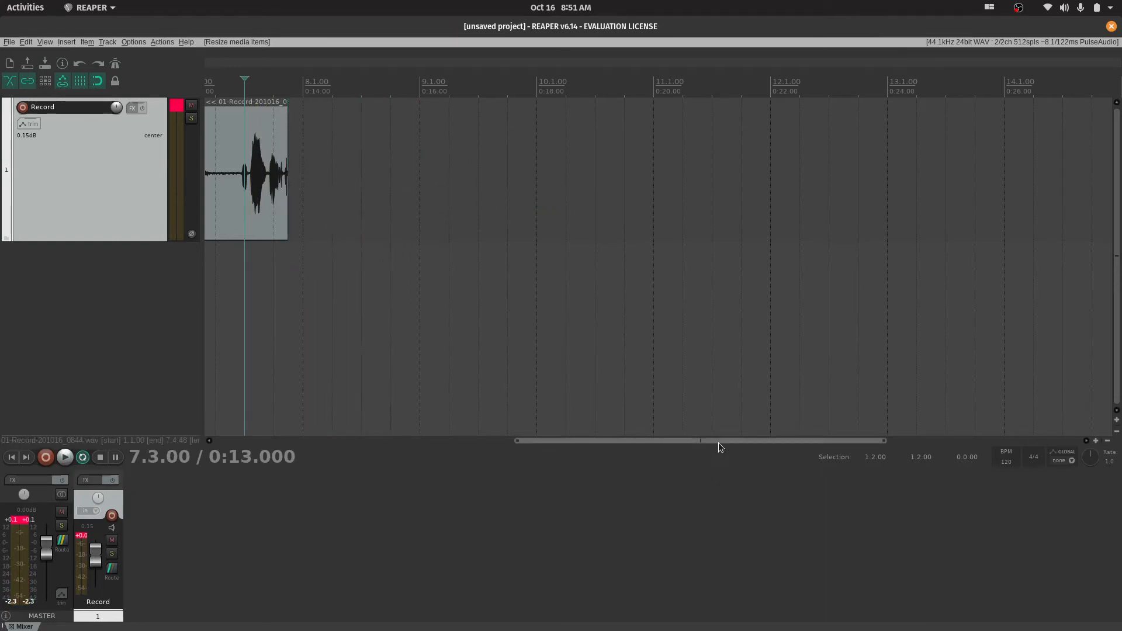
left_click_drag(717, 443, 426, 440)
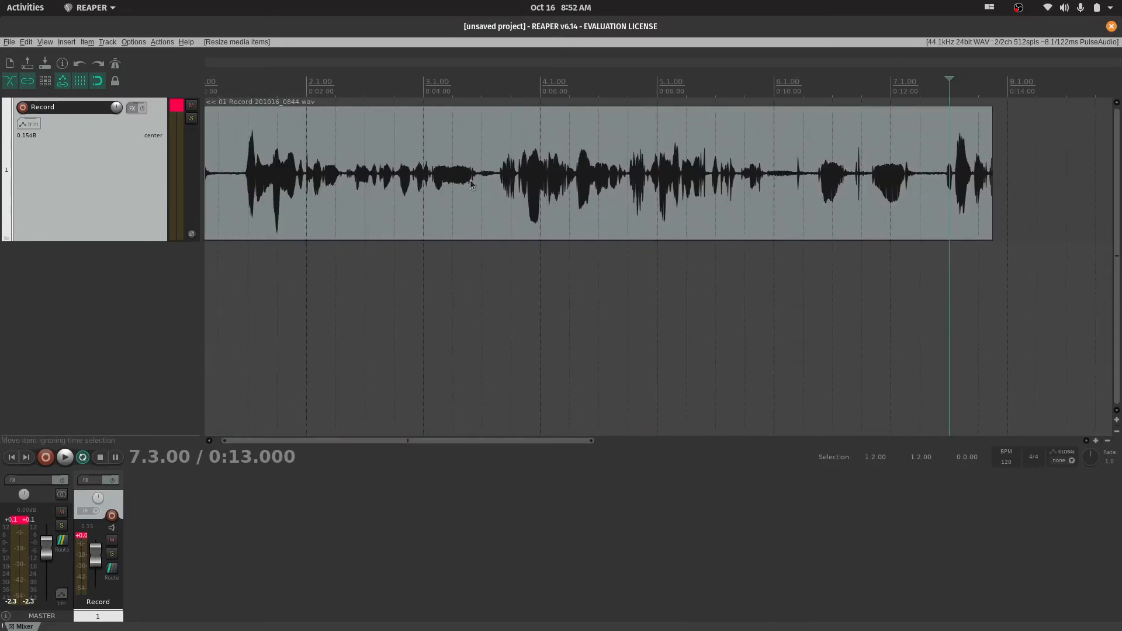
Select the recorded item, set the playback rate to 2.176 and play it briefly from 1.3.00
left_click(309, 147)
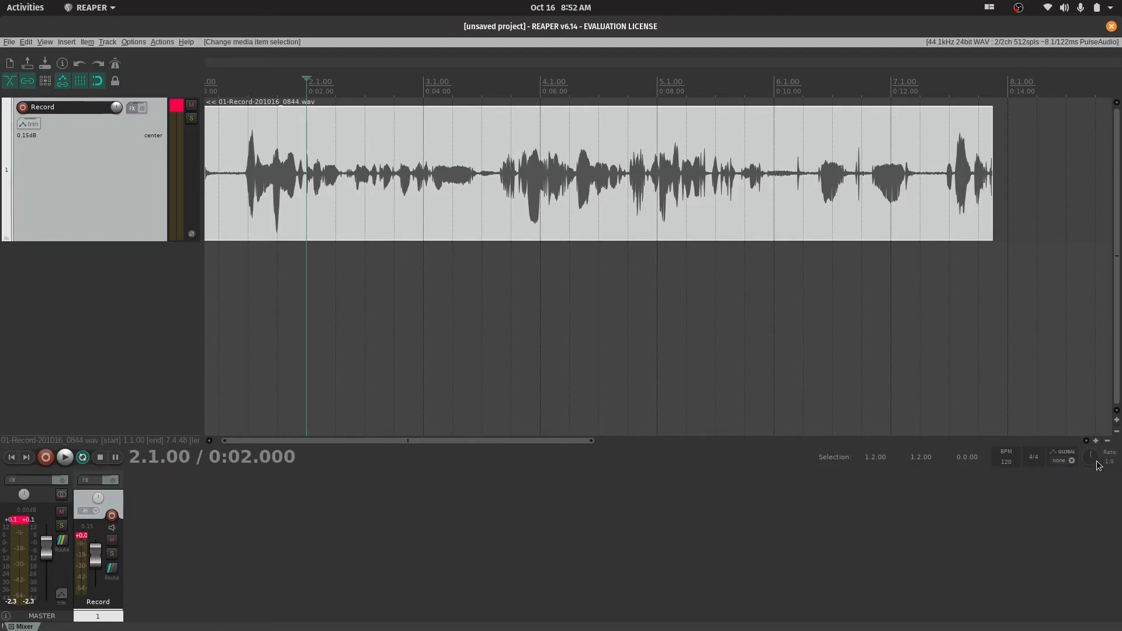
mouse_move(1090, 459)
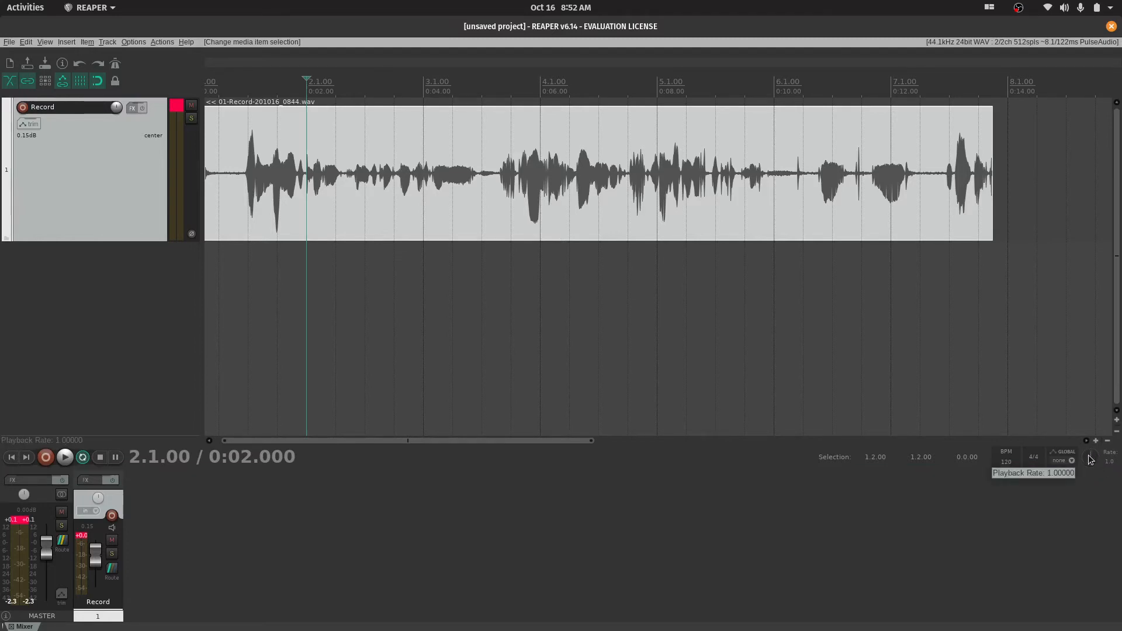
mouse_move(1090, 459)
left_mouse_down()
mouse_move(1091, 448)
mouse_move(1090, 459)
left_mouse_up()
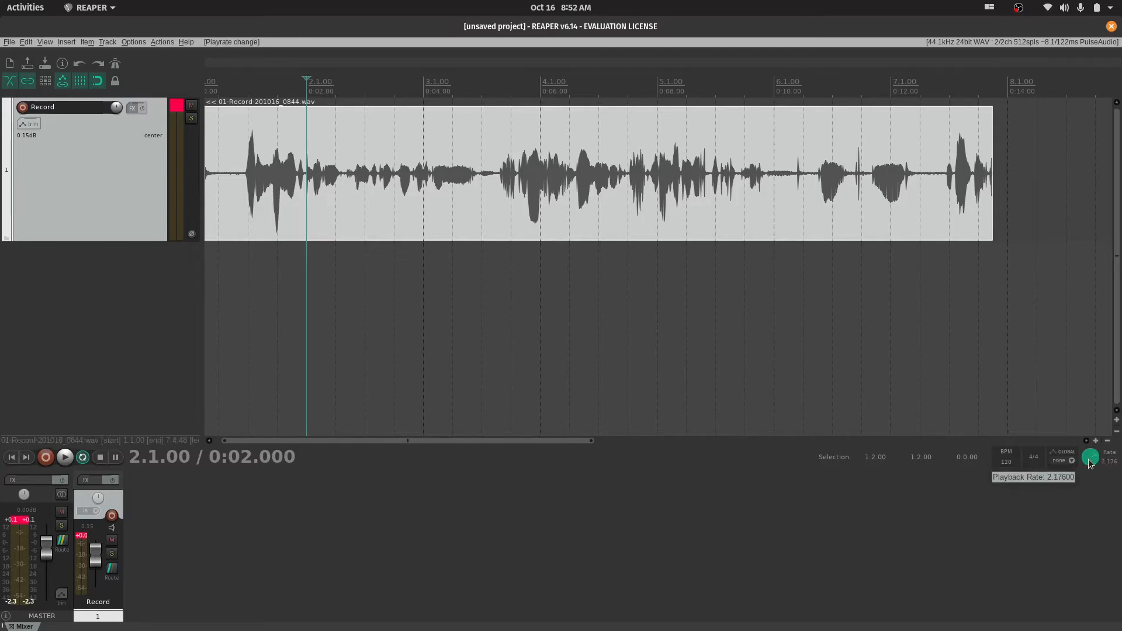
left_click(235, 85)
key("space")
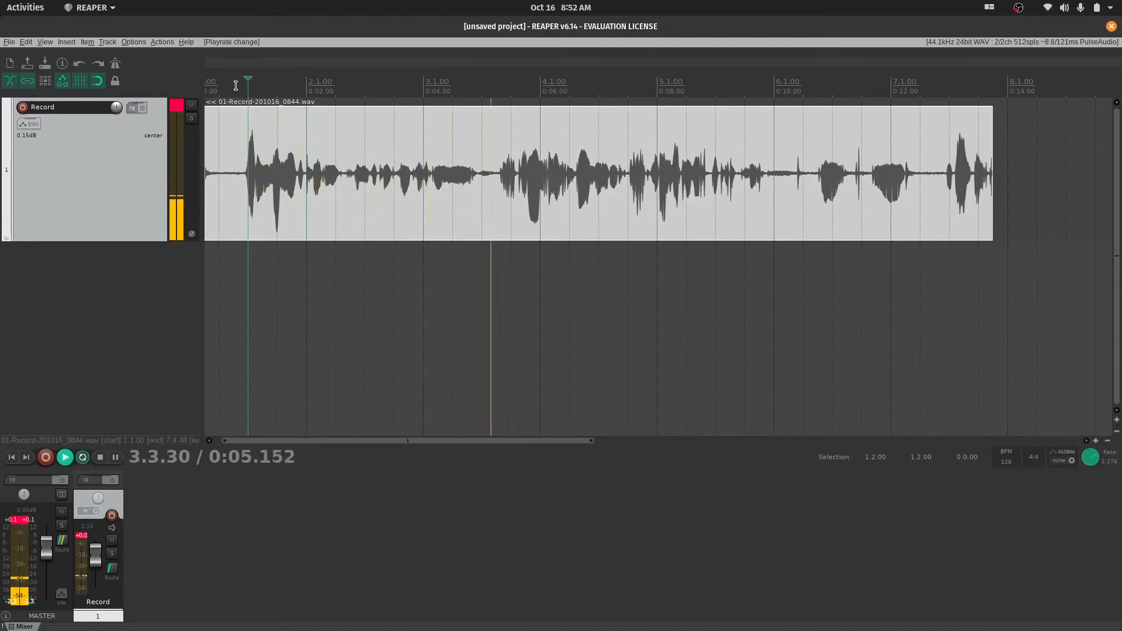
key("space")
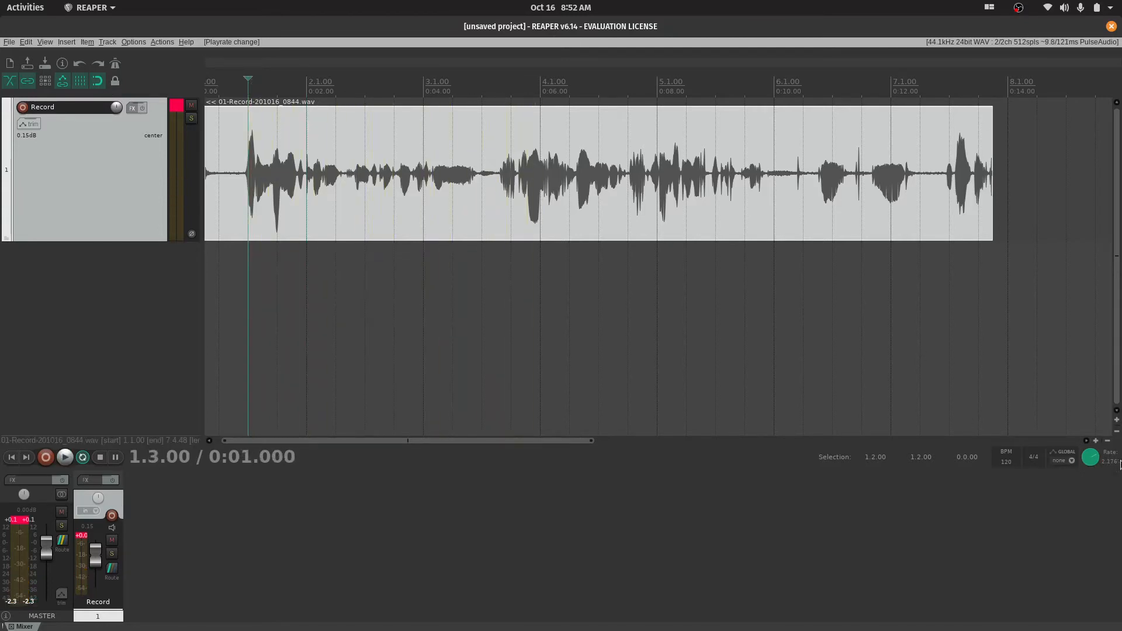
Set the playback rate to 1.648 and play the recording briefly from 1.3.00 and again from 1.1.00
left_click_drag(1094, 459, 1090, 454)
key("space")
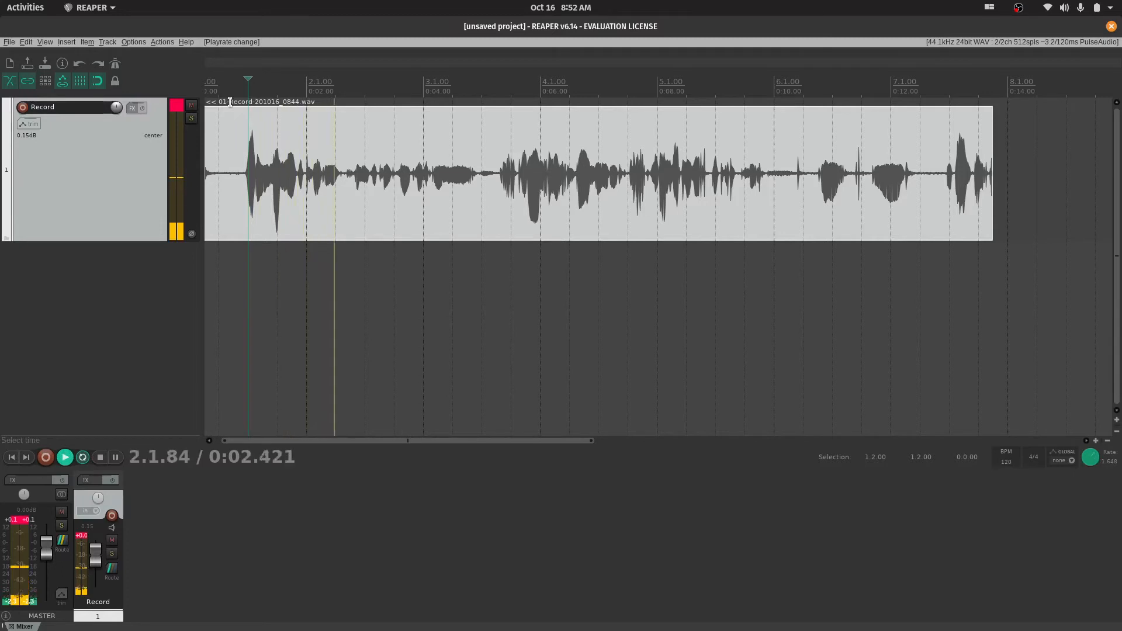
key("space")
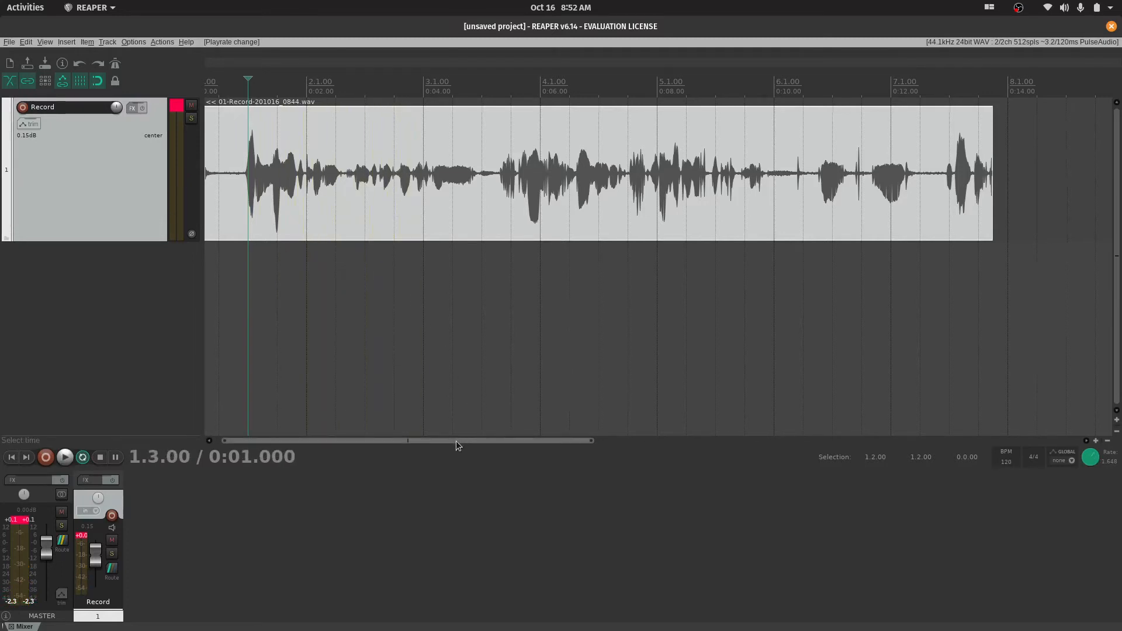
left_click_drag(456, 442, 385, 437)
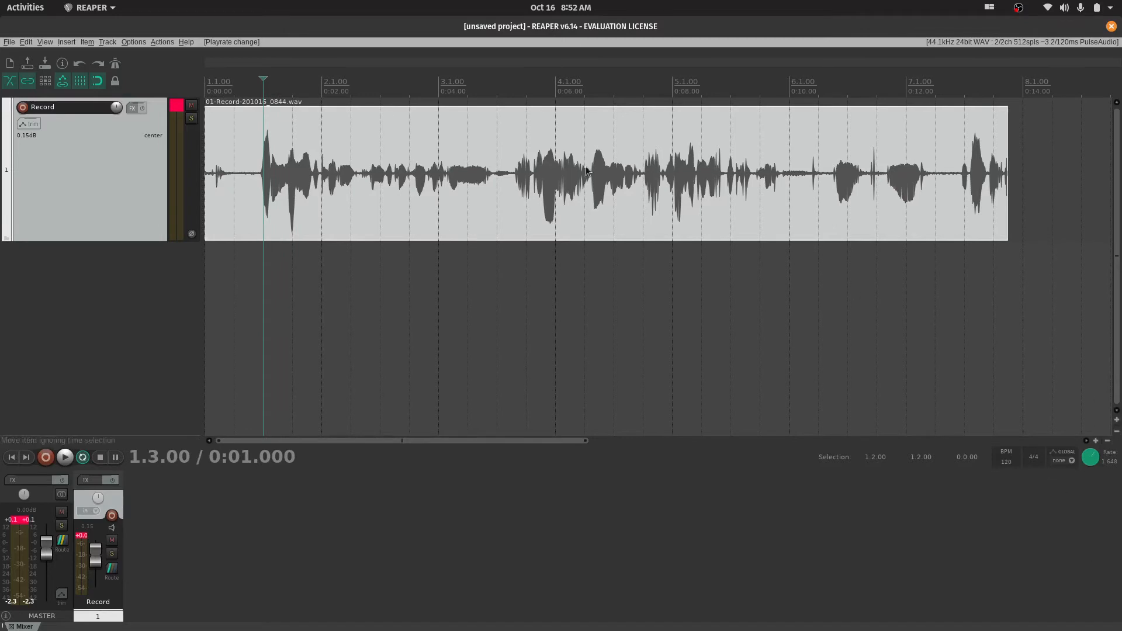
left_click(207, 94)
key("space")
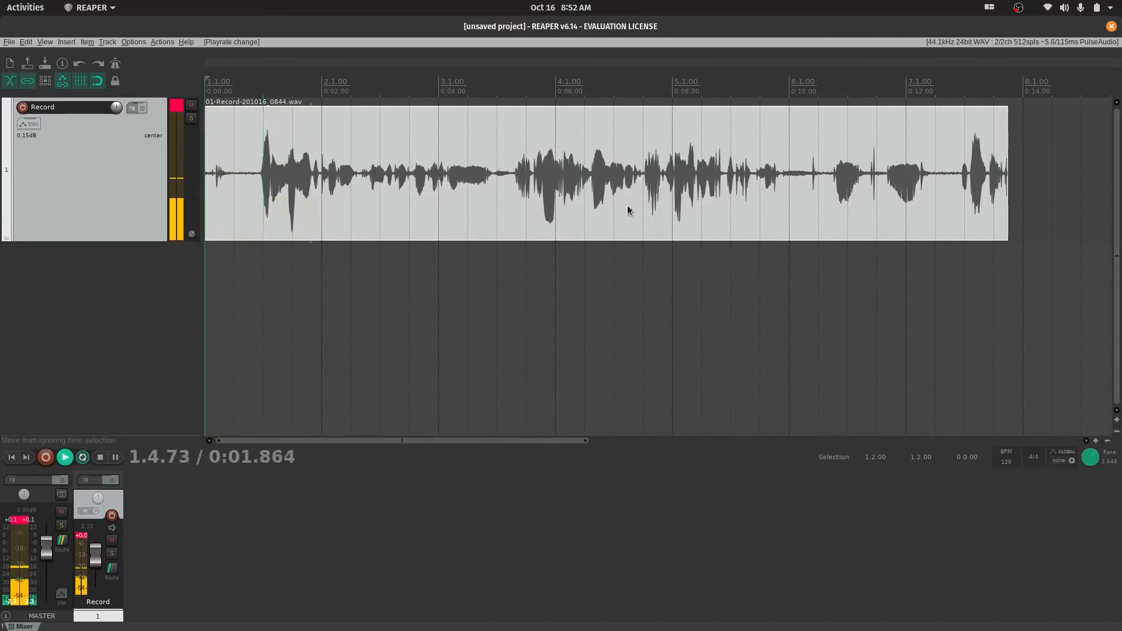
key("space")
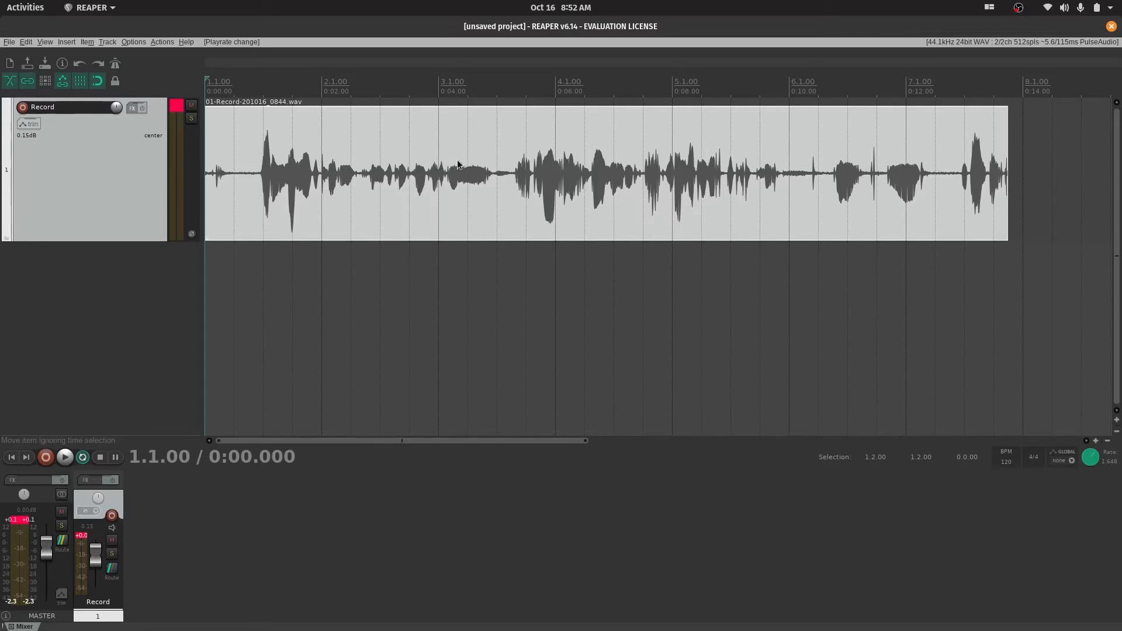
Reset the playback rate to 1.0 and play the recording briefly from its start
key("ctrl+z")
key("space")
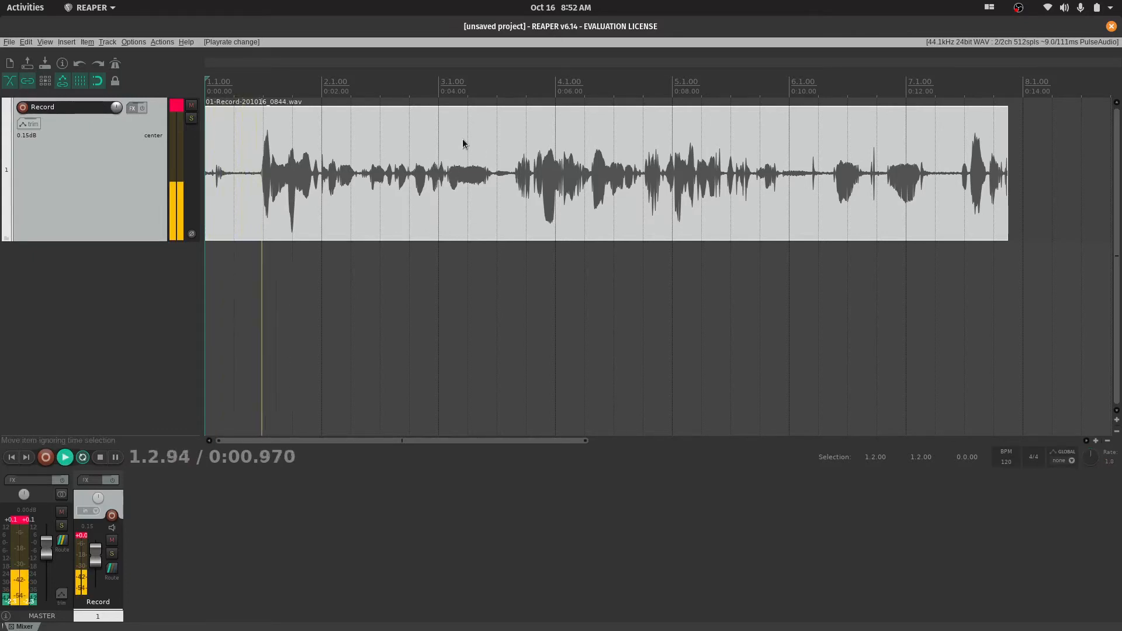
key("space")
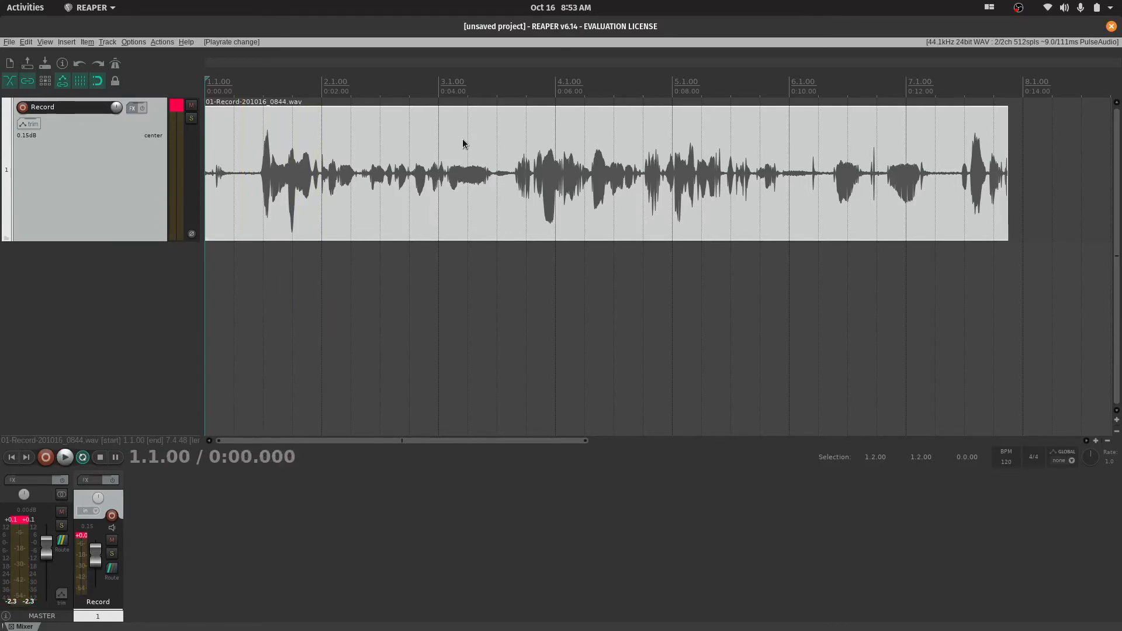
Open the action list, filter it for "cut" to review the matching actions, and clear the filter
left_click(167, 42)
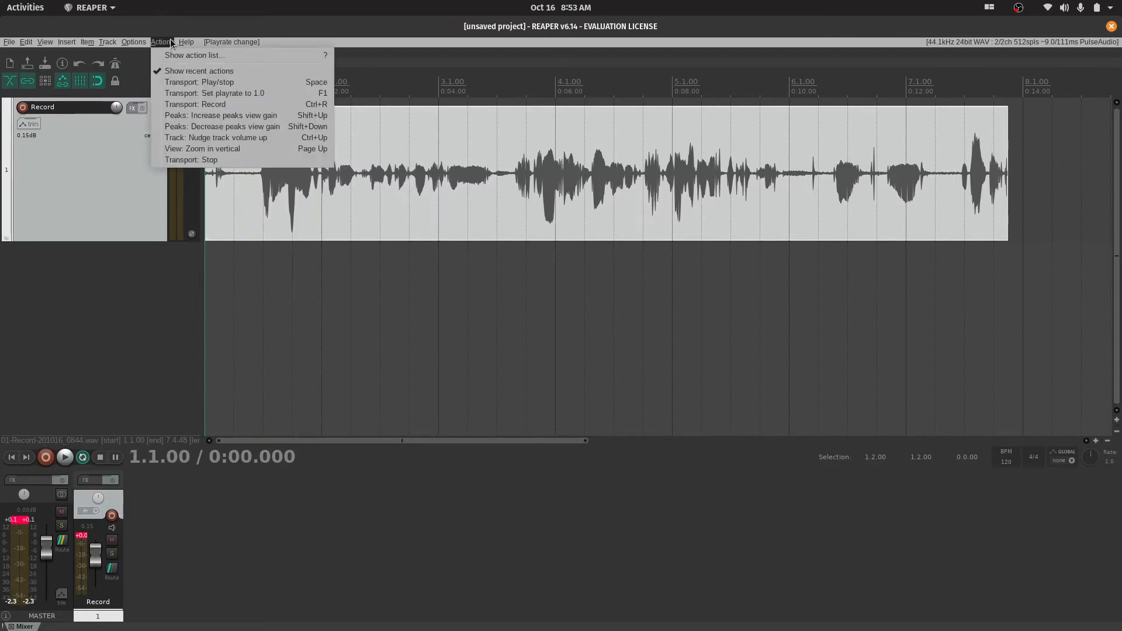
left_click(185, 55)
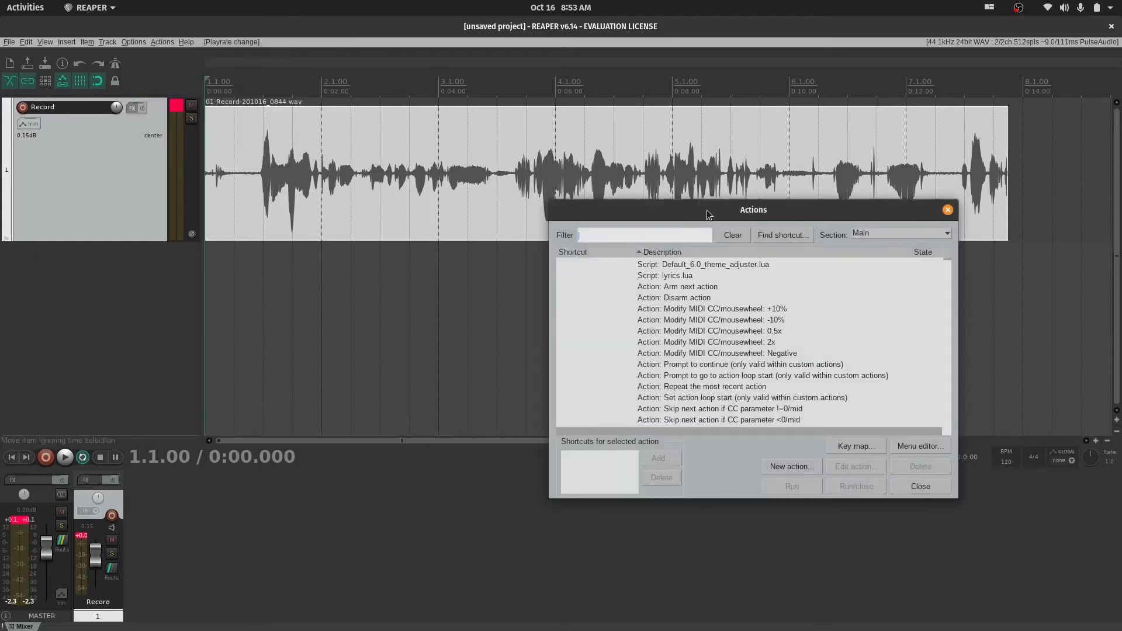
left_click_drag(729, 215, 583, 312)
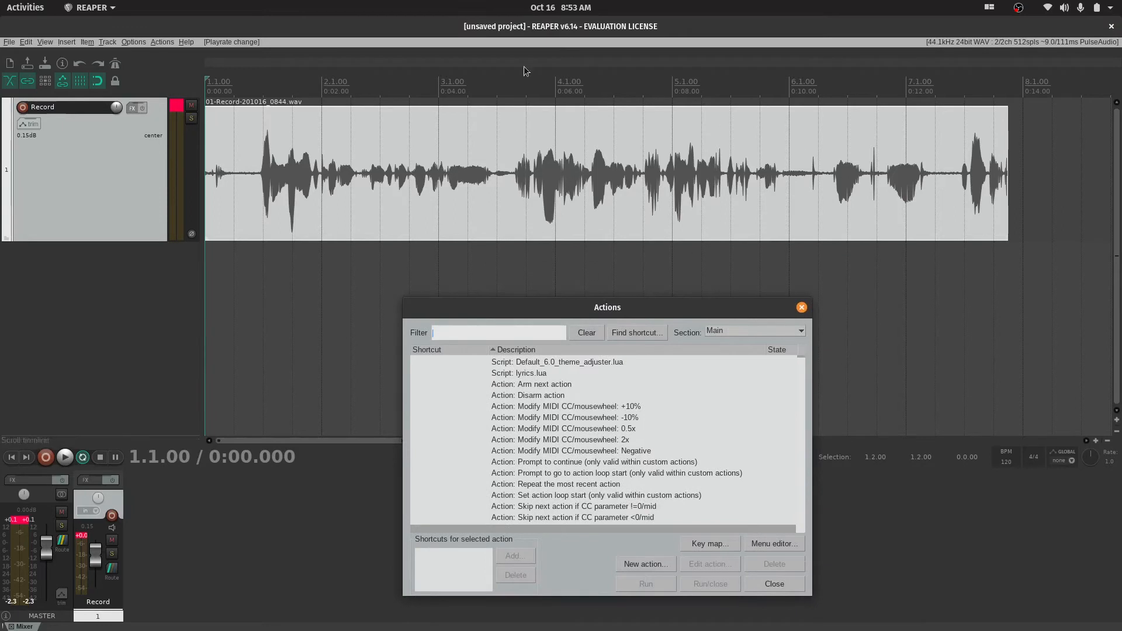
left_click(522, 194)
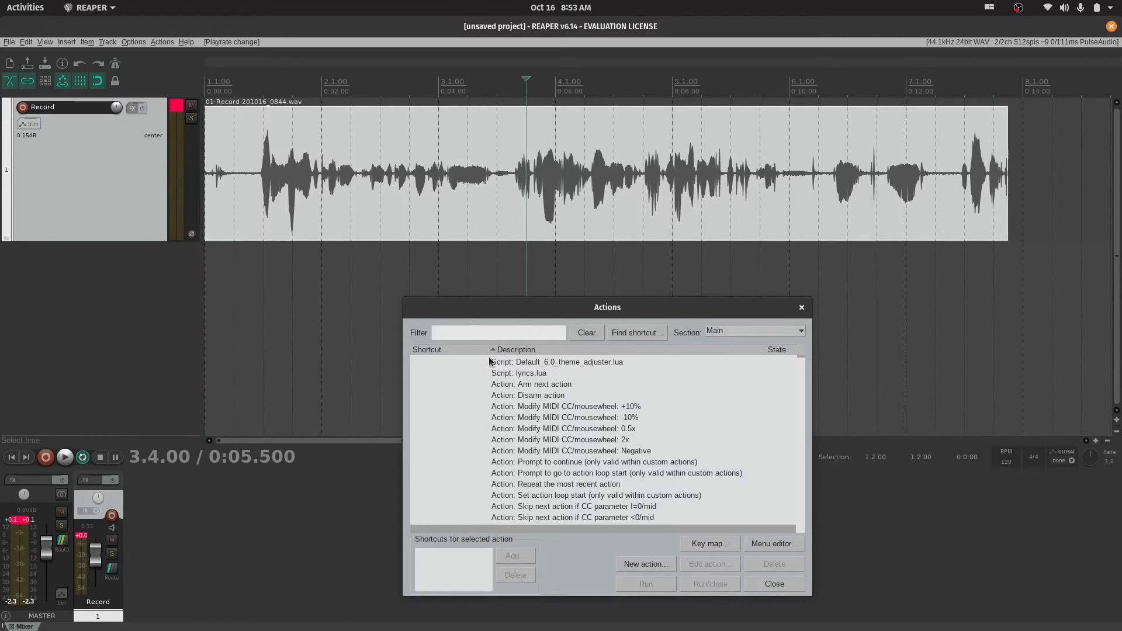
left_click(508, 333)
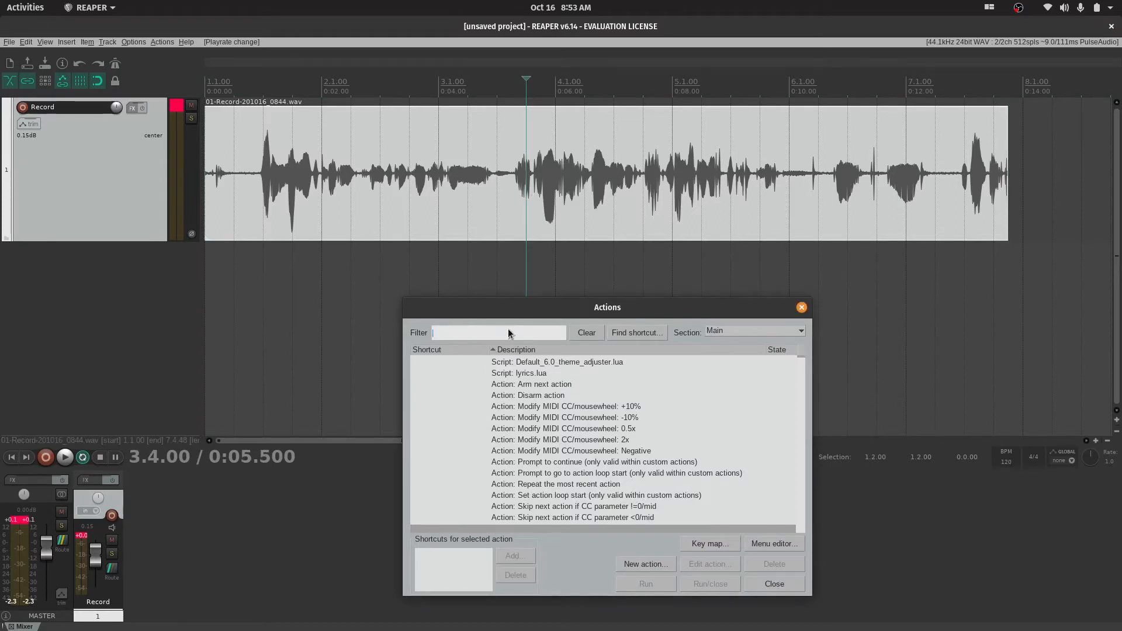
type("cut")
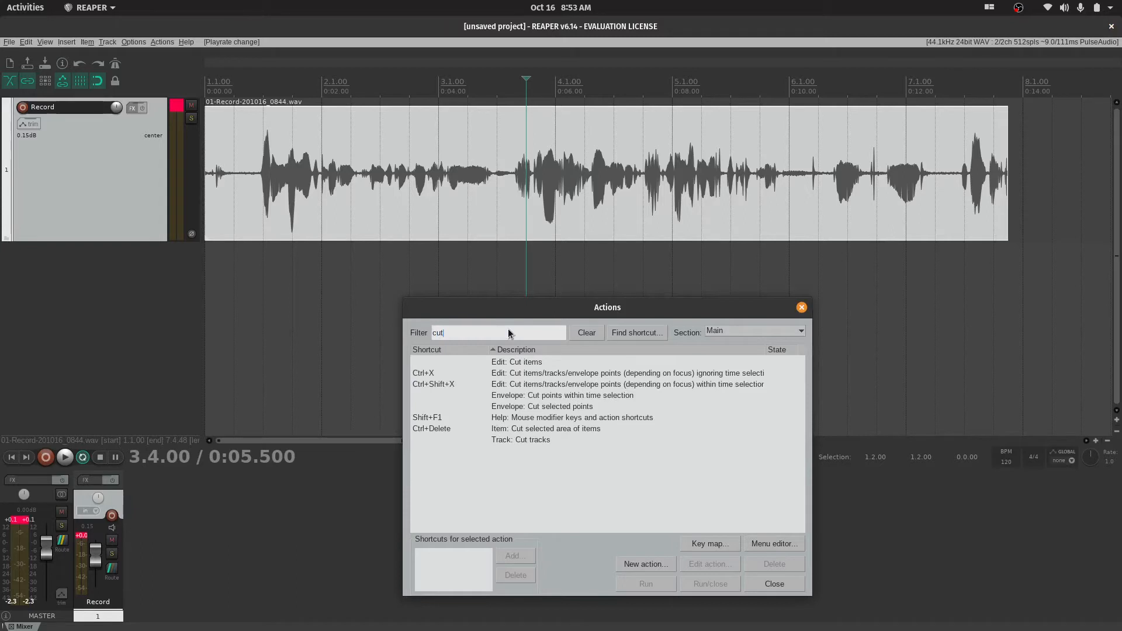
key("BackSpace")
key("BackSpace")
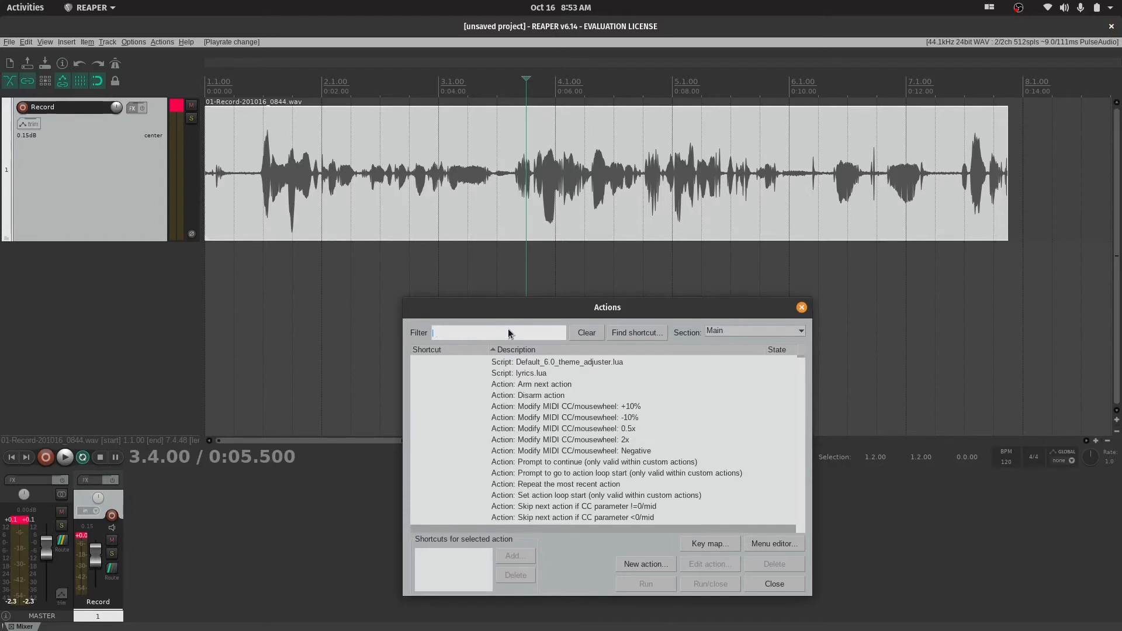
Filter the action list for "slice", clear the filter and browse through the full list of actions
type("slice")
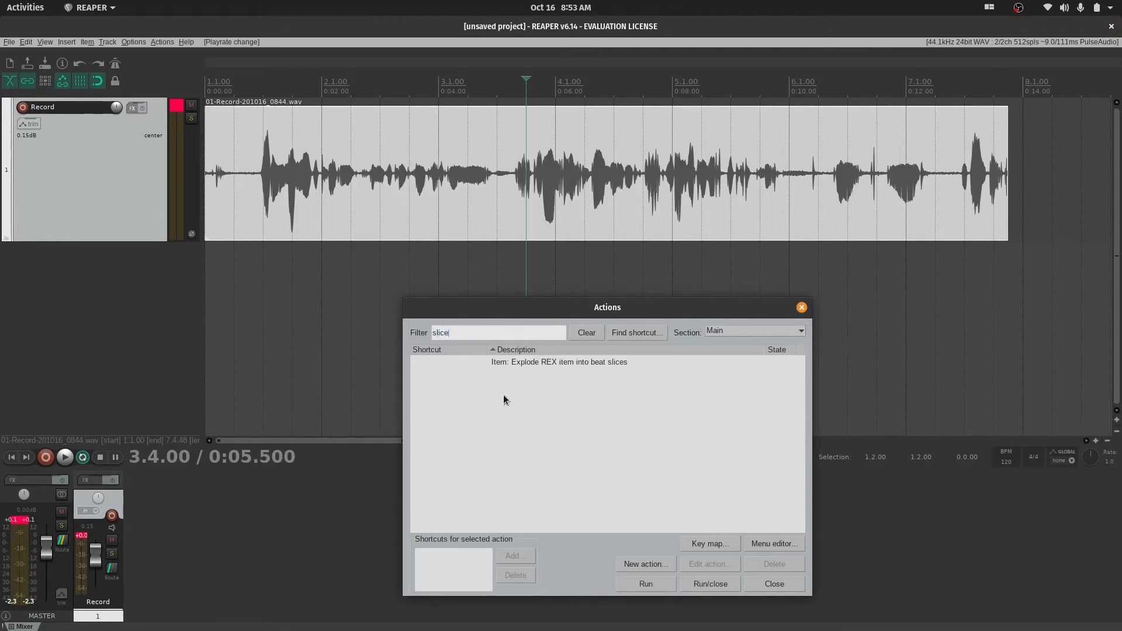
key("BackSpace")
key("BackSpace")
key("BackSpace")
key("BackSpace")
key("BackSpace")
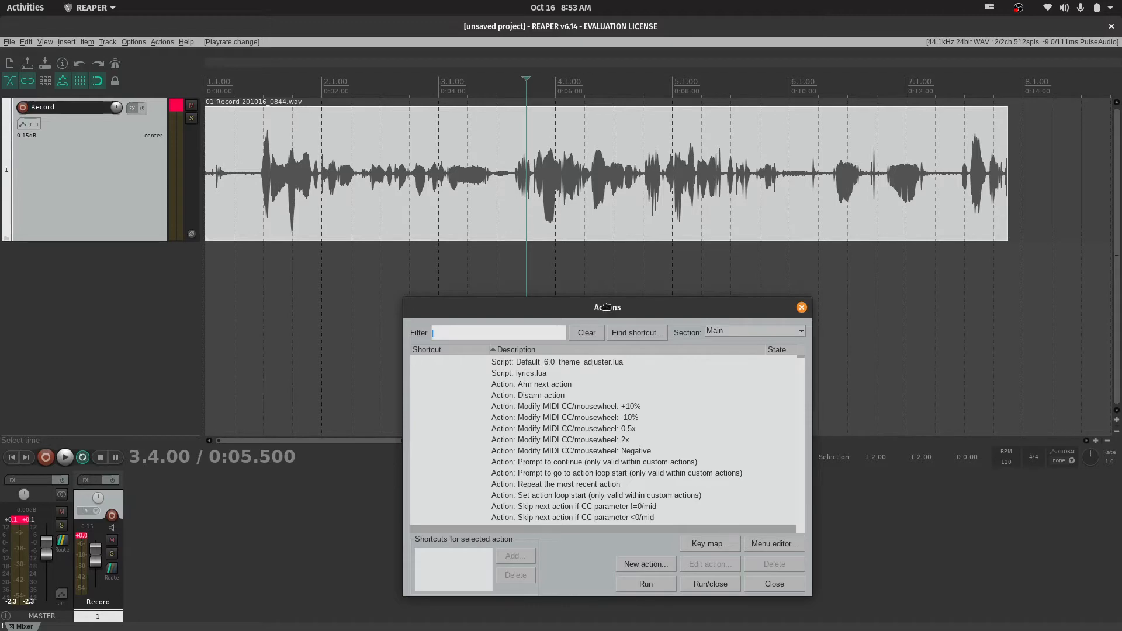
left_click_drag(605, 305, 715, 139)
scroll(675, 301, "down", 15)
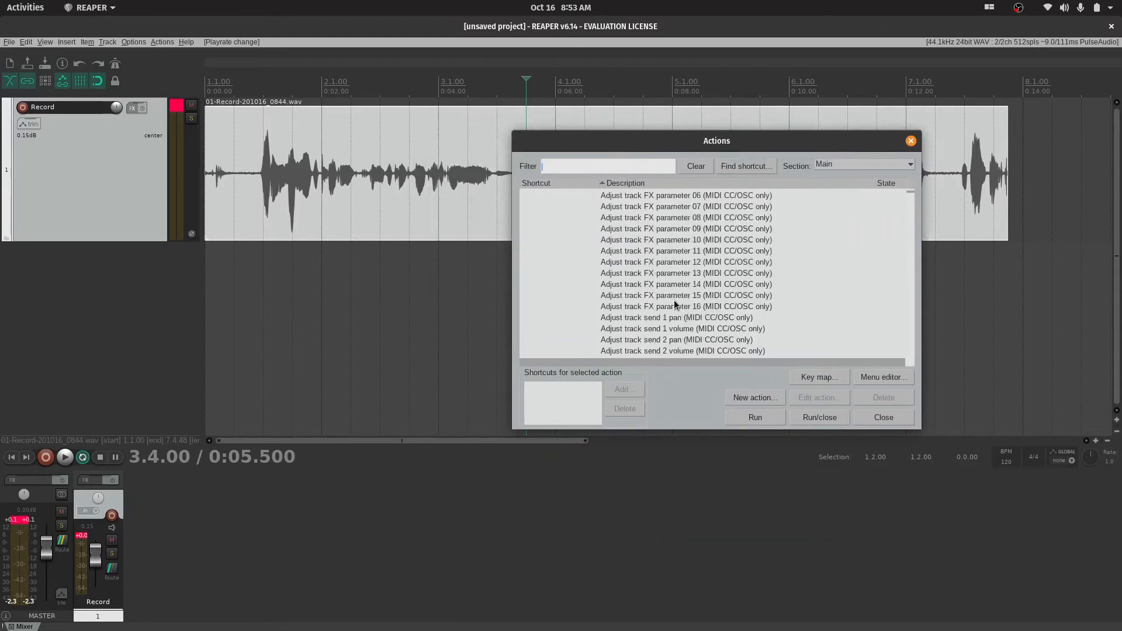
scroll(674, 302, "up", 5)
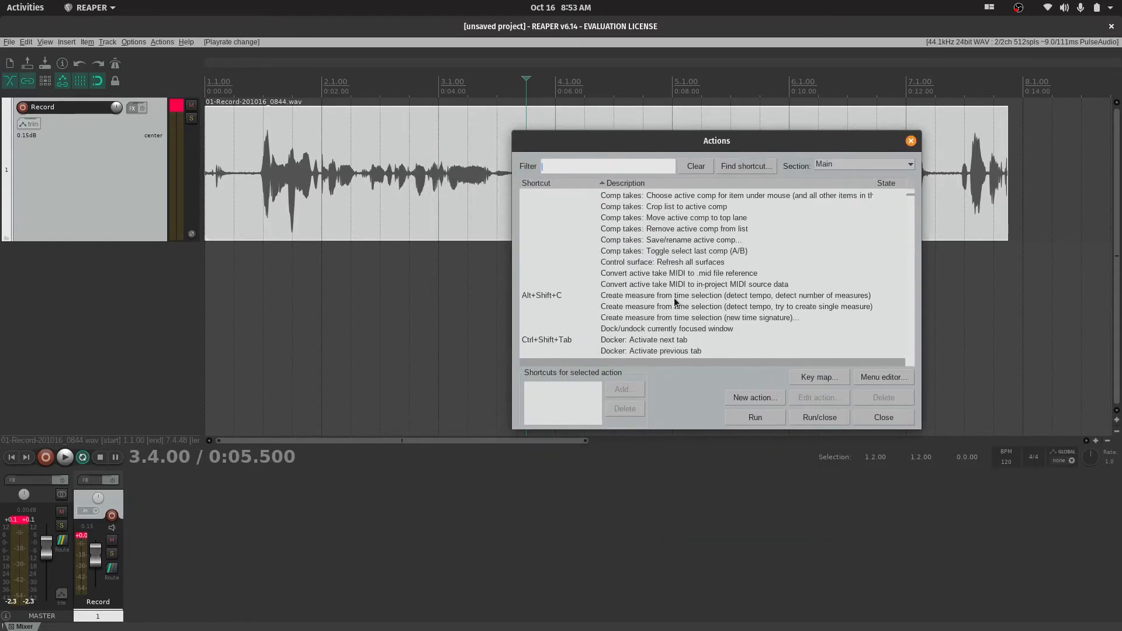
scroll(675, 302, "down", 6)
scroll(662, 273, "down", 10)
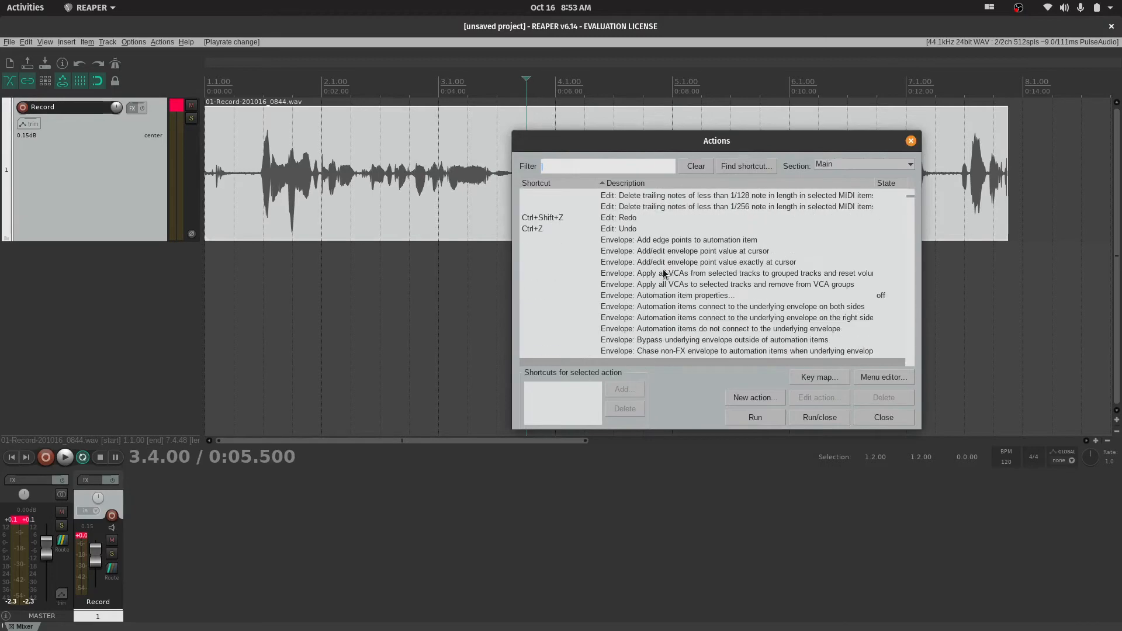
scroll(662, 269, "up", 4)
Search the actions for "slic" once more, empty the filter and look further down the full list
type("slice")
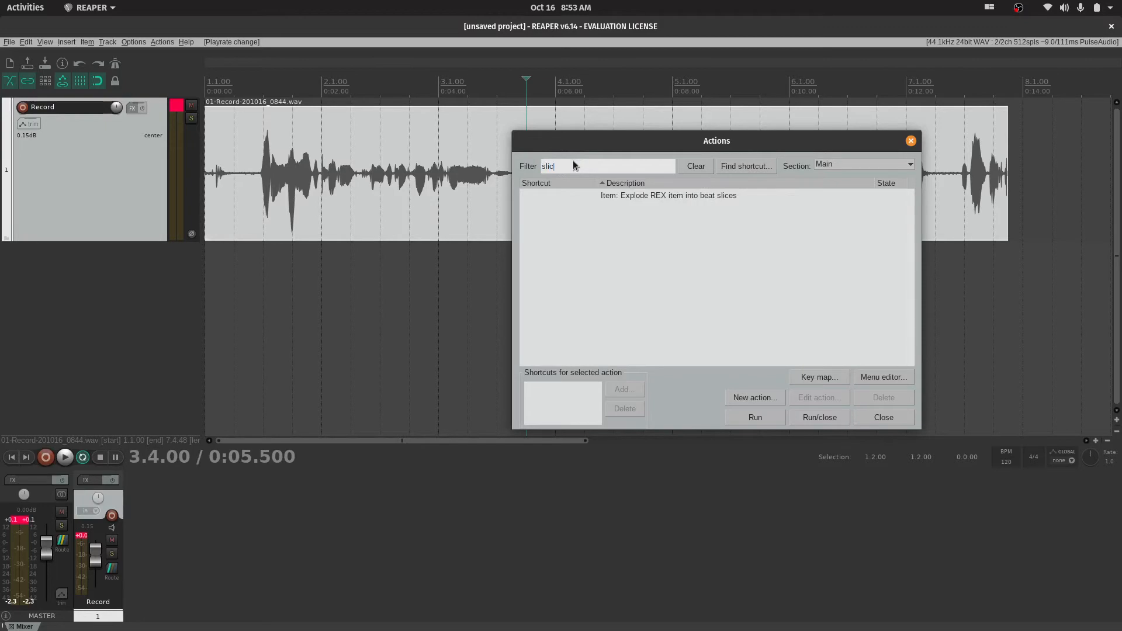
key("BackSpace")
key("BackSpace")
key("BackSpace")
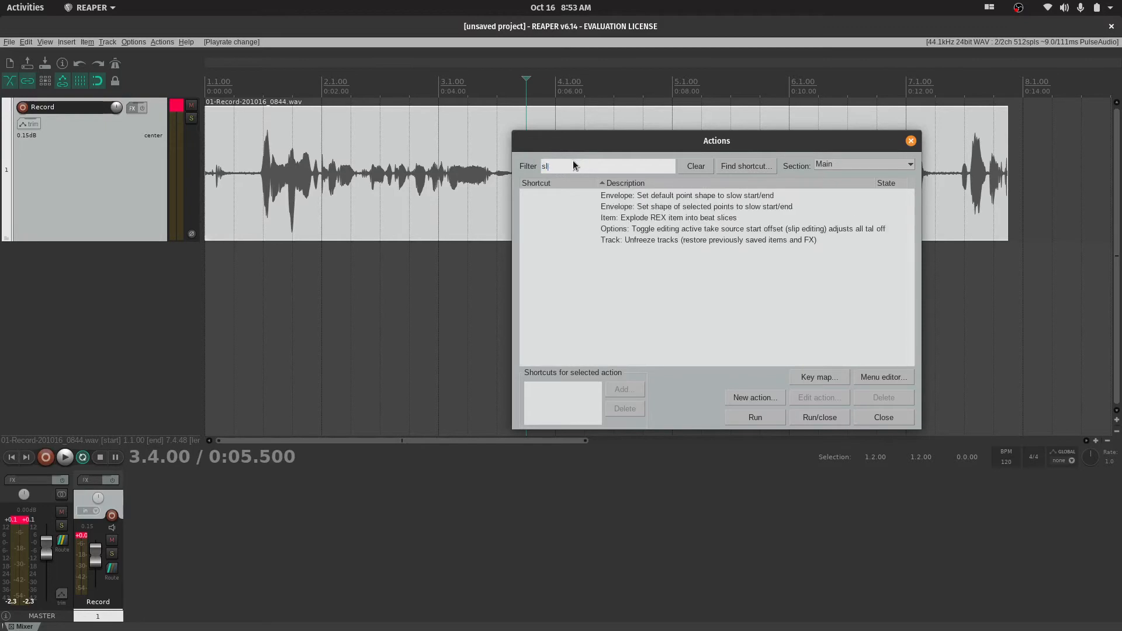
key("BackSpace")
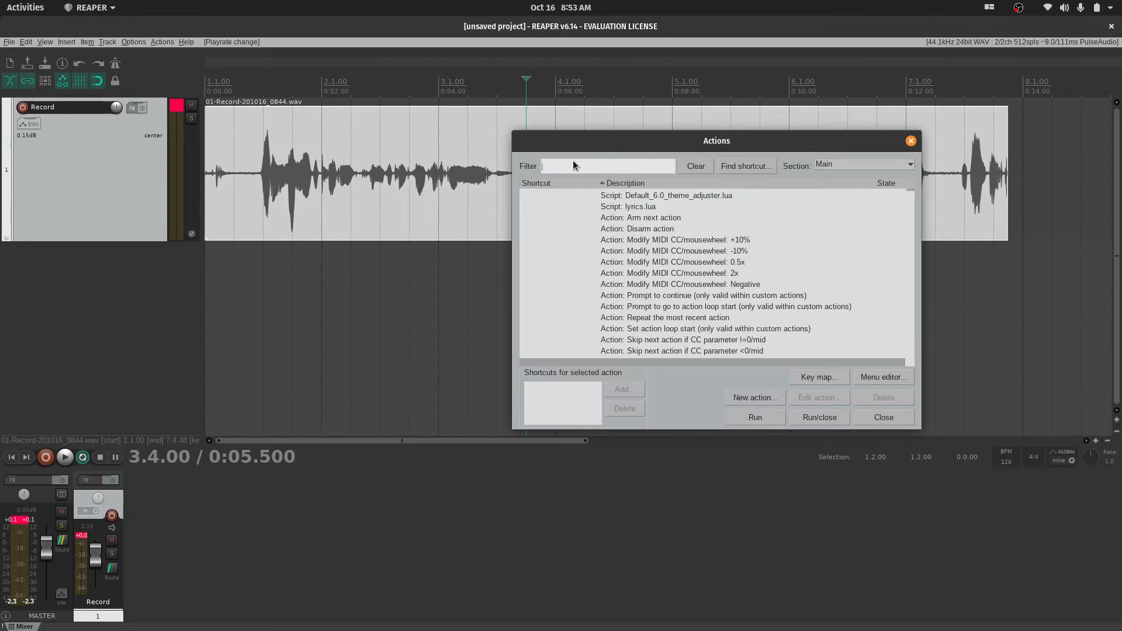
scroll(690, 284, "down", 5)
scroll(690, 284, "down", 15)
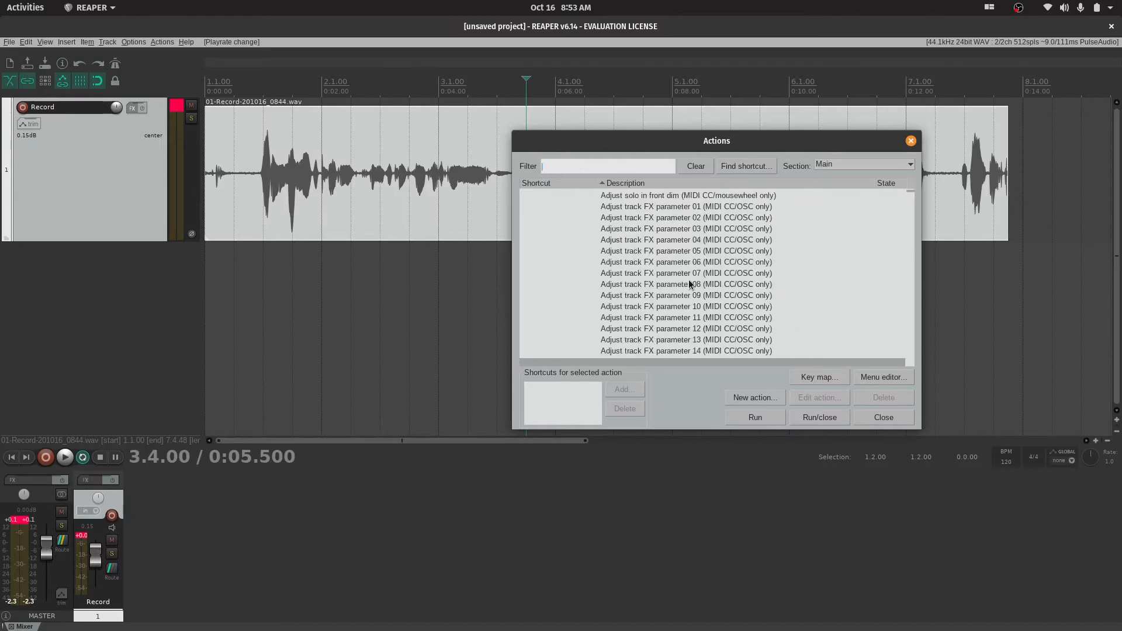
scroll(689, 284, "down", 15)
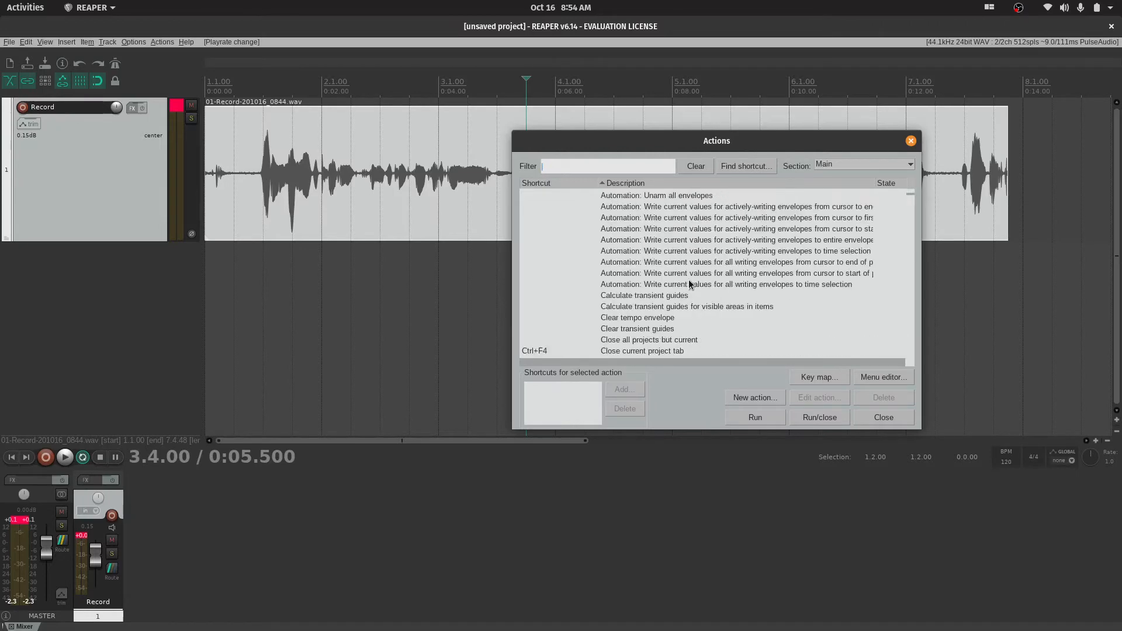
Find the action assigned to the S shortcut, examine the neighbouring split actions, and close the action list
left_click(736, 169)
key("s")
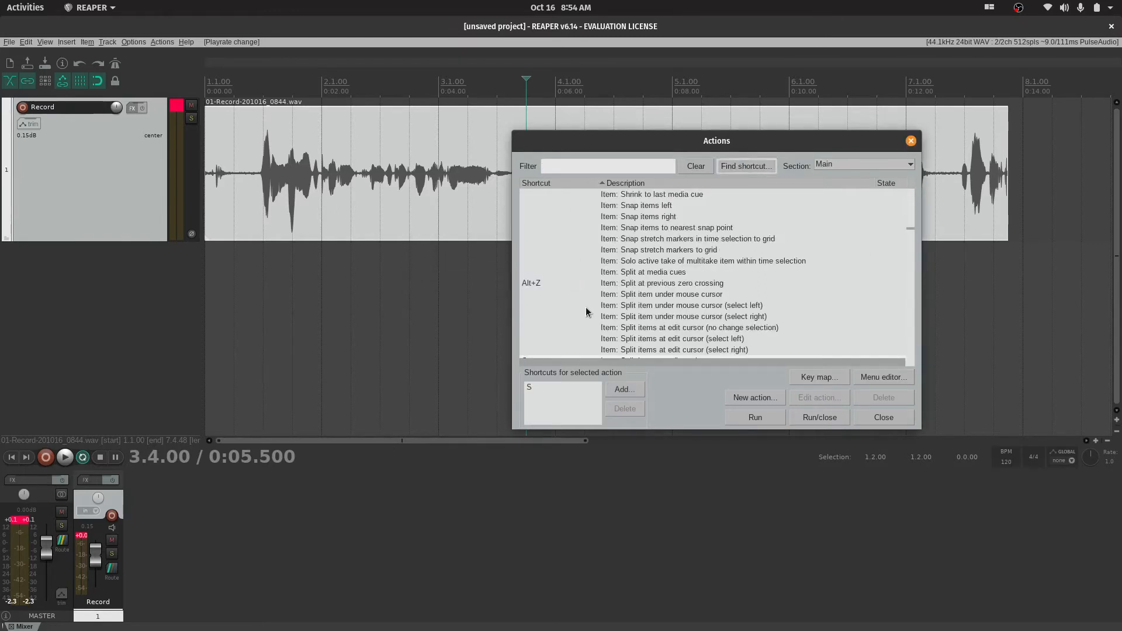
scroll(579, 308, "down", 2)
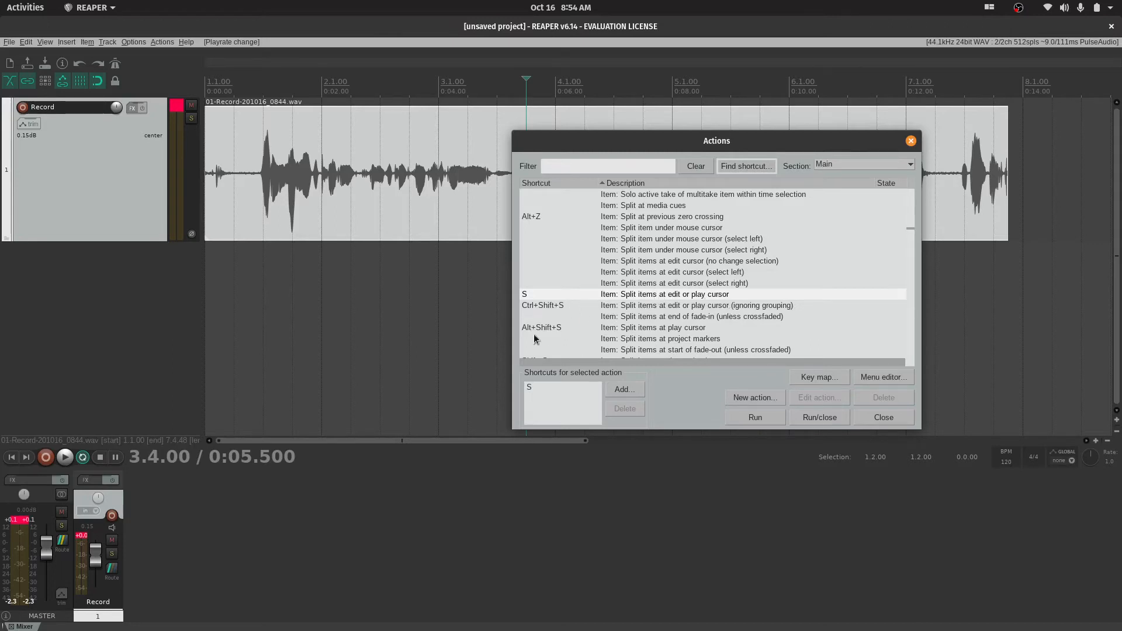
left_click(432, 193)
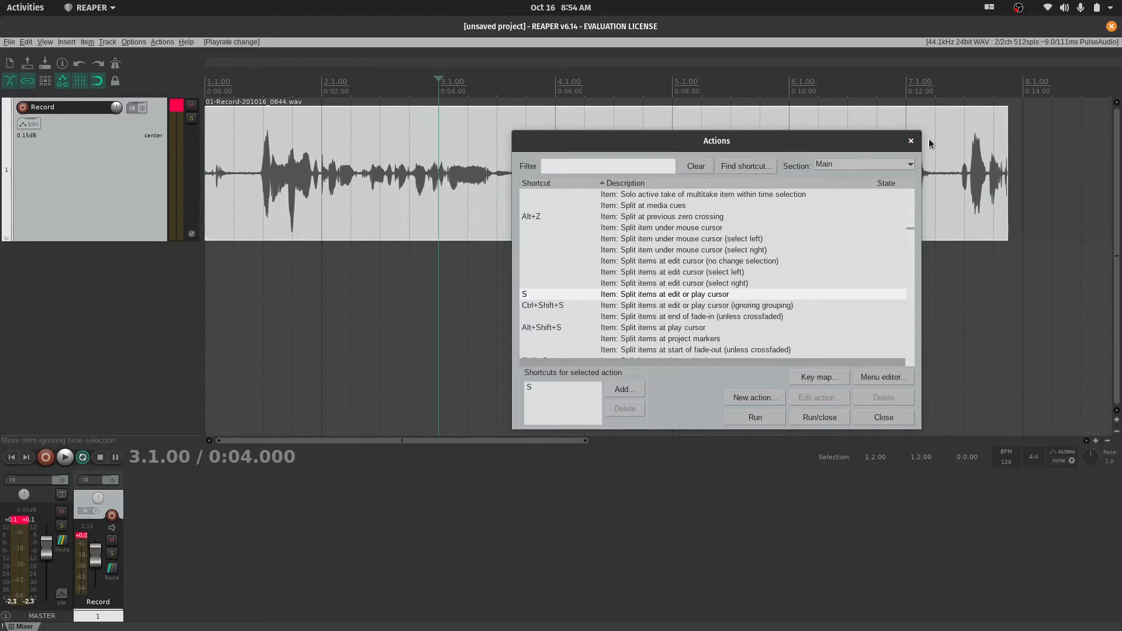
left_click(910, 141)
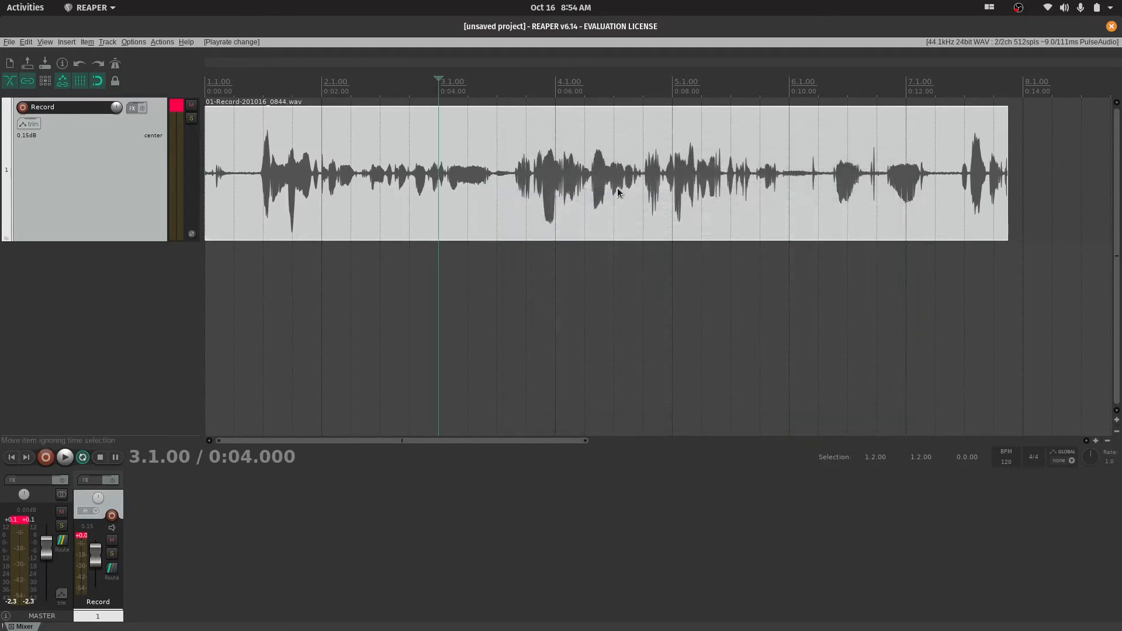
Split the recorded item at 3.3.00 and add a fade-out and a fade-in on either side of the split
left_click(497, 193)
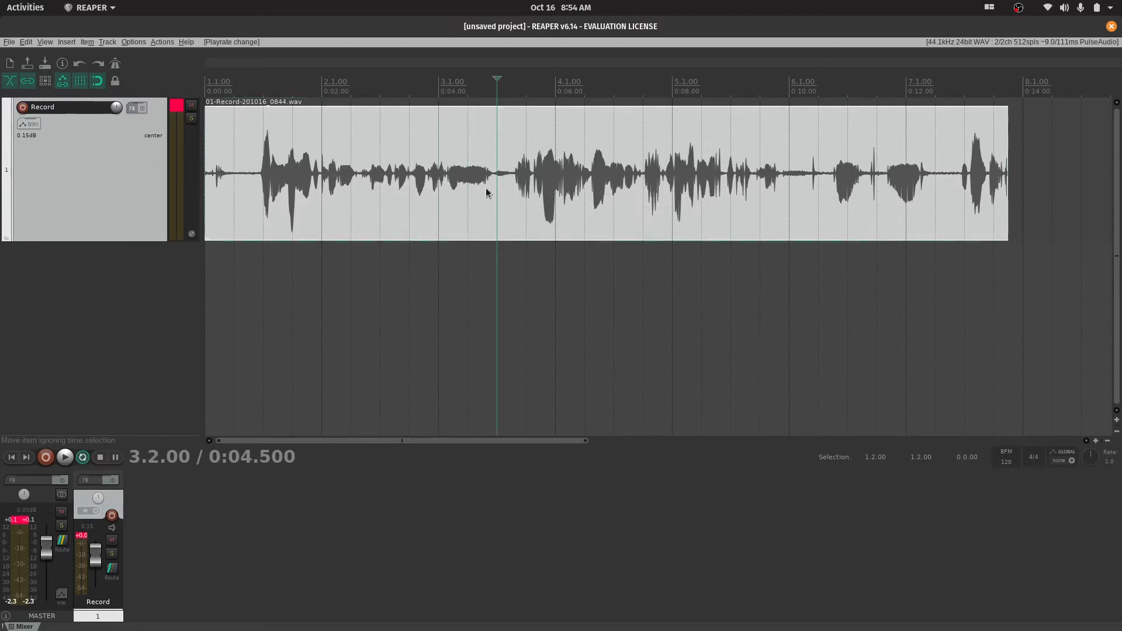
key("s")
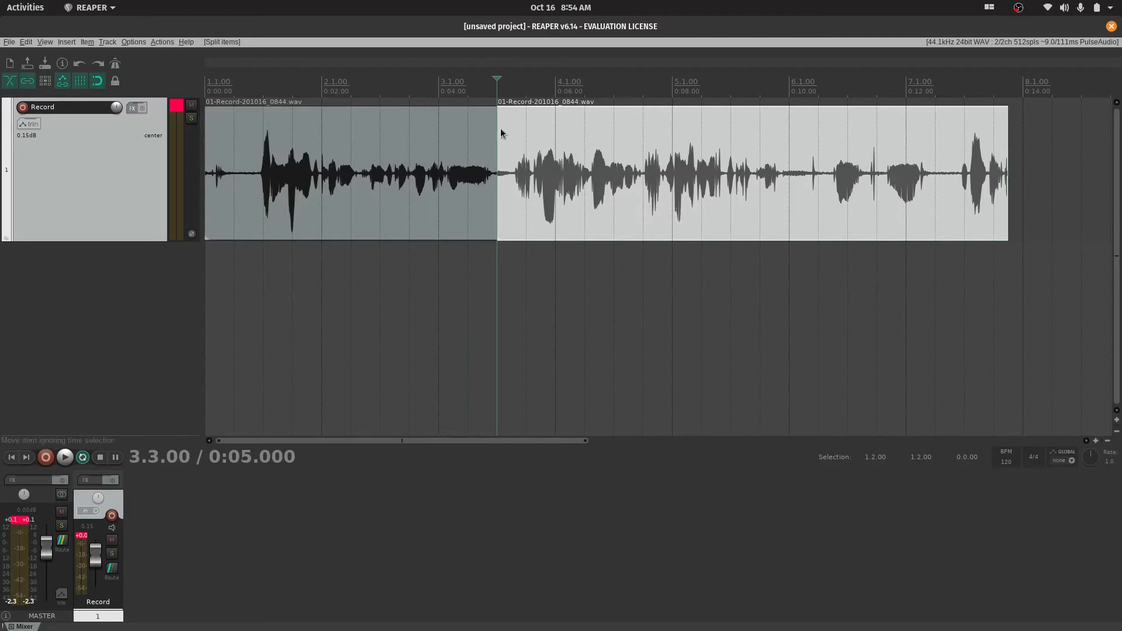
left_click_drag(499, 115, 536, 114)
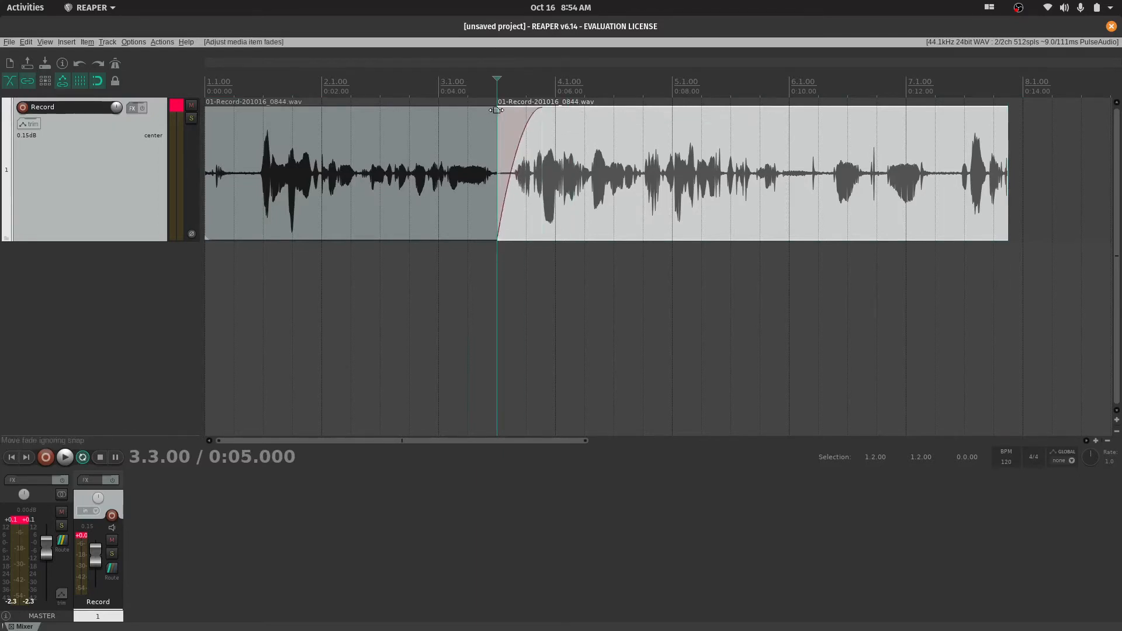
Move the later part of the split recording onto a new track below, starting at 1.4.00
left_click_drag(701, 171, 467, 352)
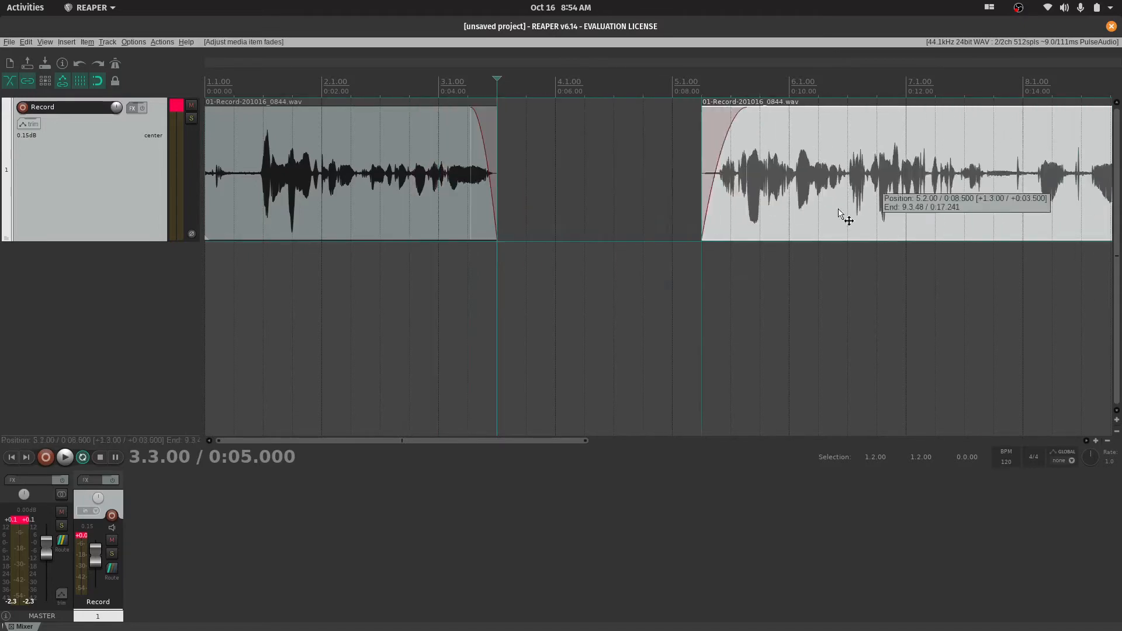
Try splitting the second track's item at 2.4.00 and shifting its later part, and undo these edits
left_click(379, 101)
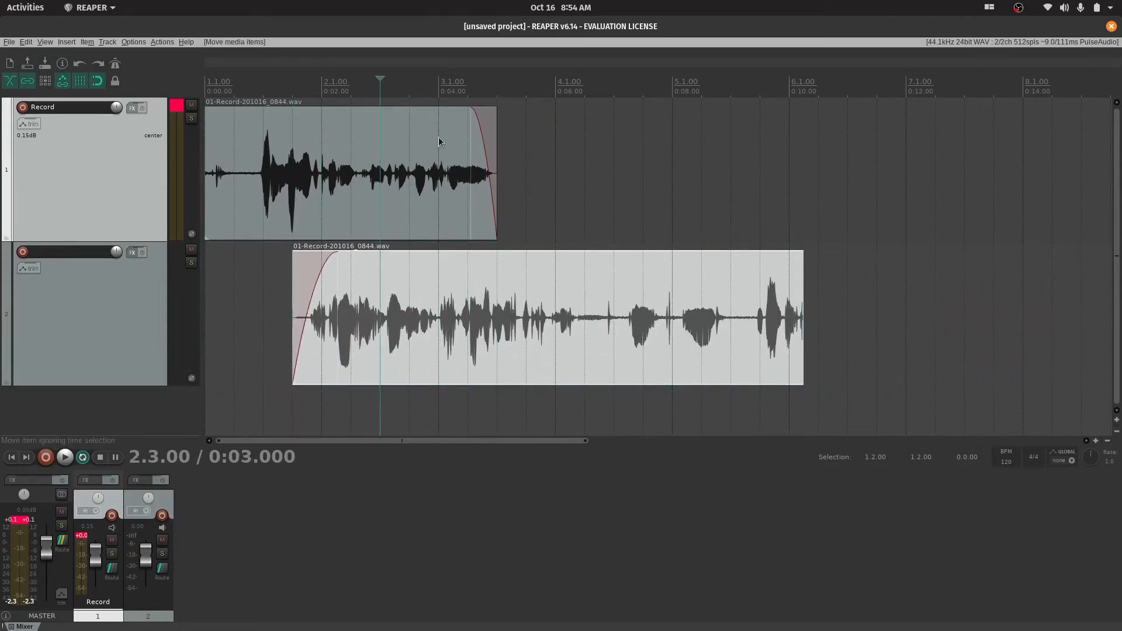
left_click(402, 84)
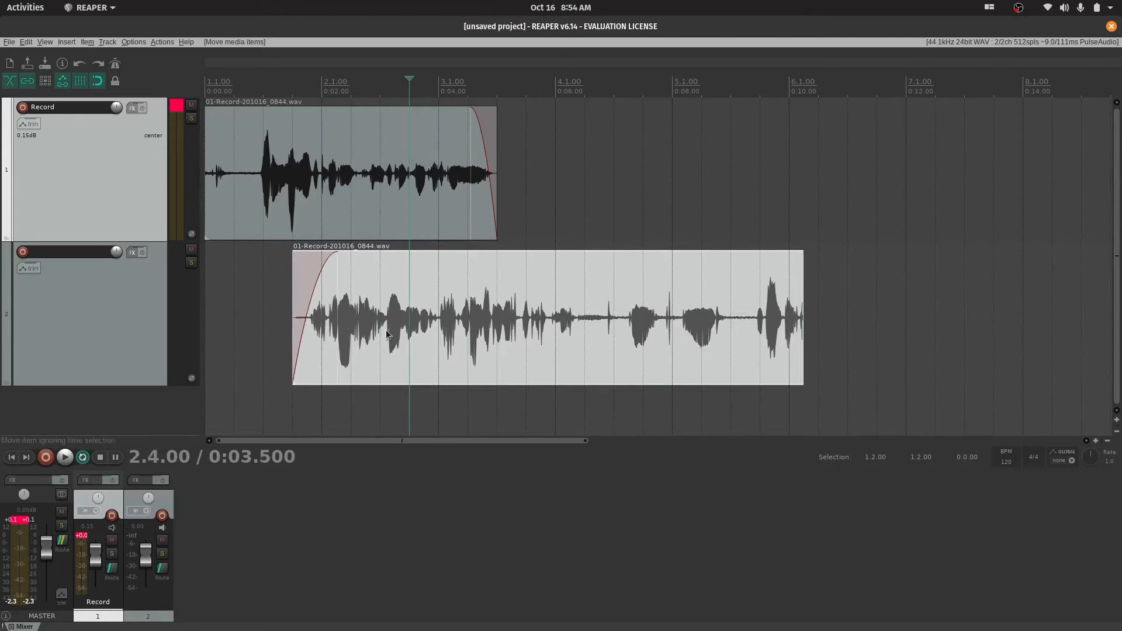
key("s")
left_click_drag(544, 341, 584, 343)
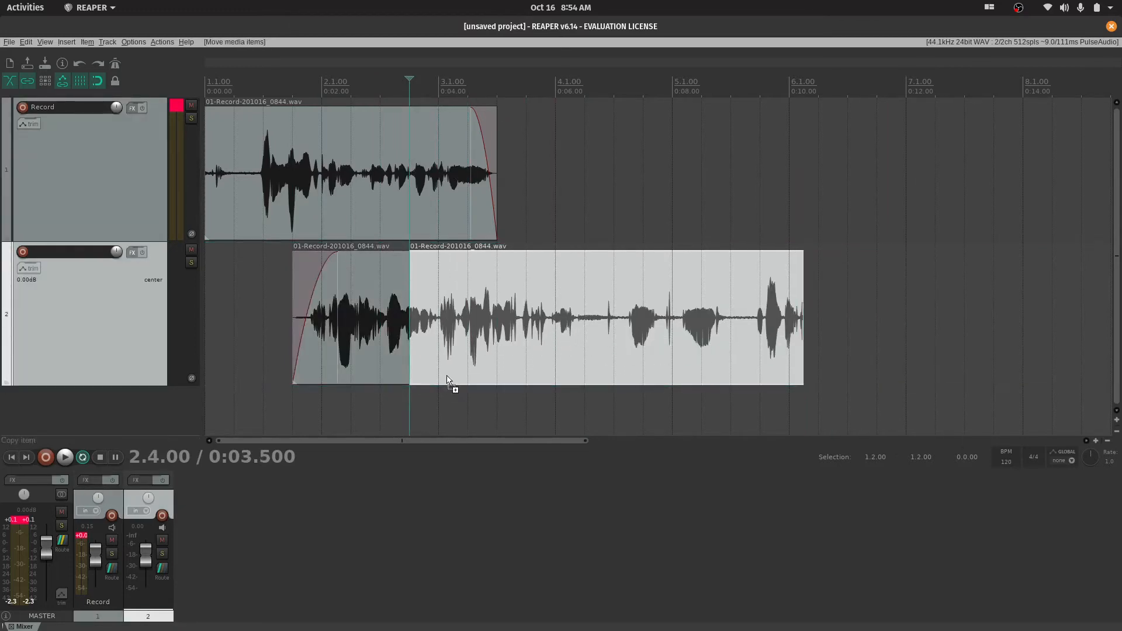
key("ctrl+z")
key("ctrl+z")
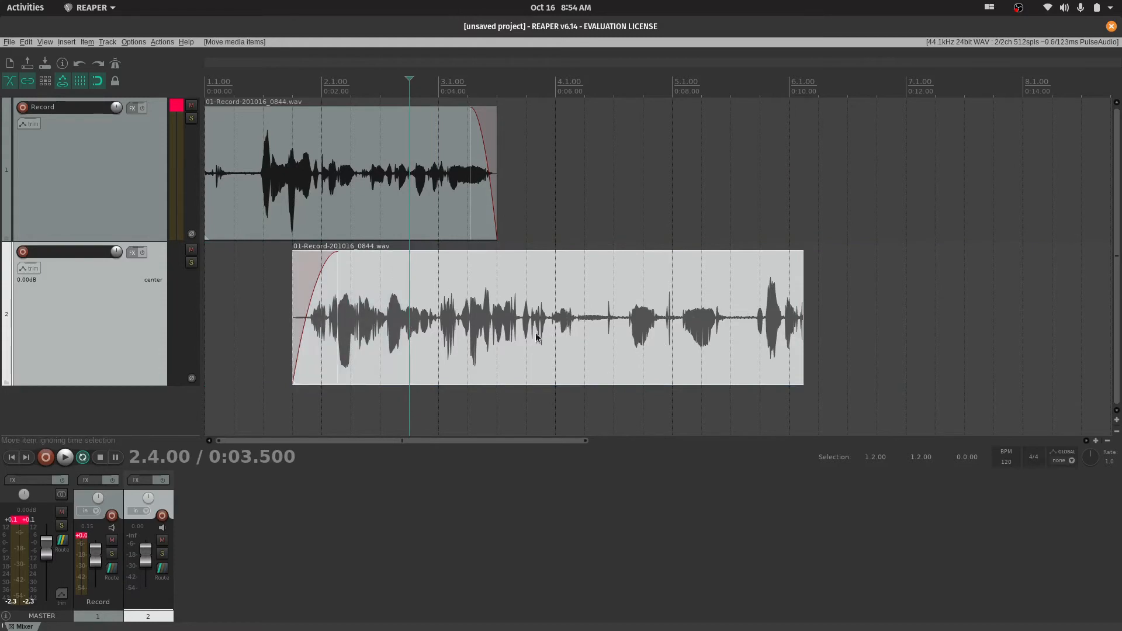
Try splitting the second track's item at 3.1.00 and undo the split
left_click(386, 316)
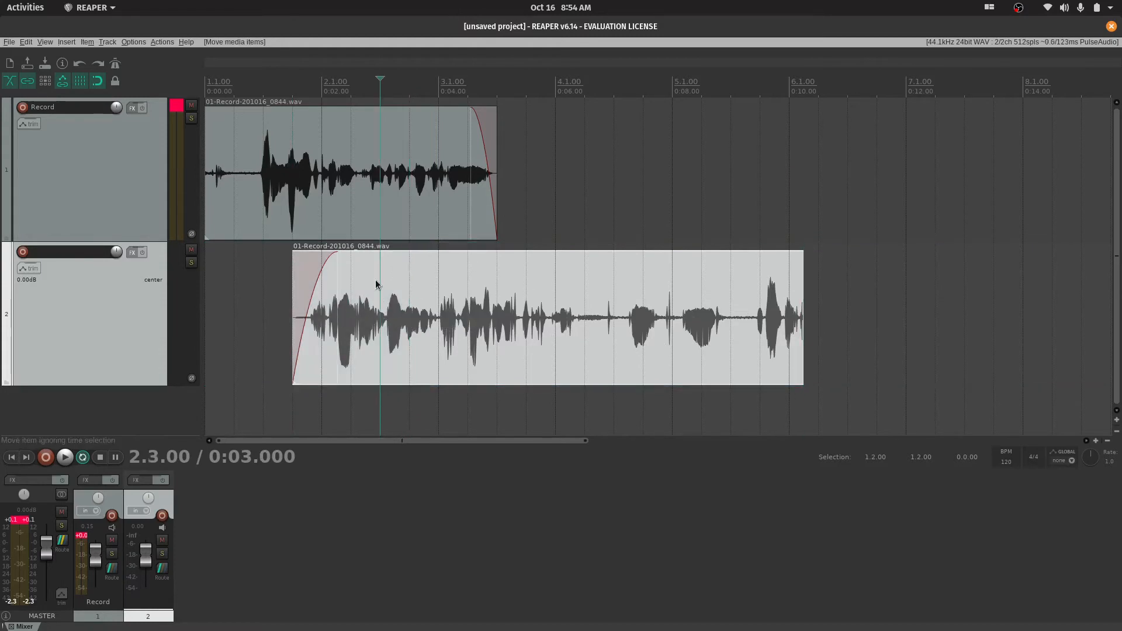
left_click(415, 187)
left_click(439, 320)
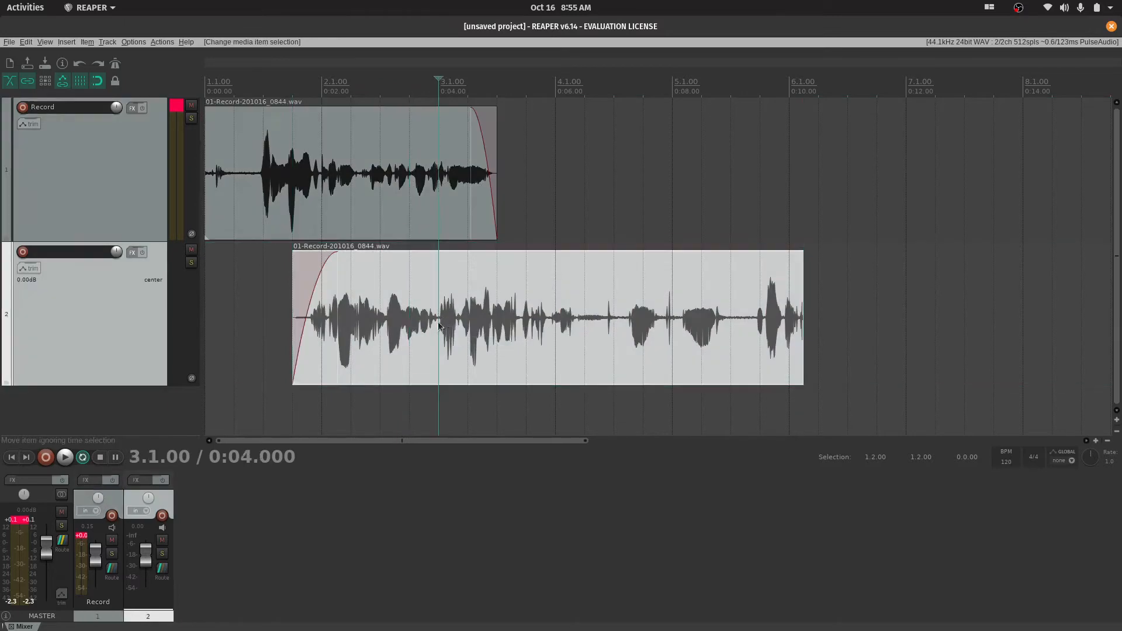
key("s")
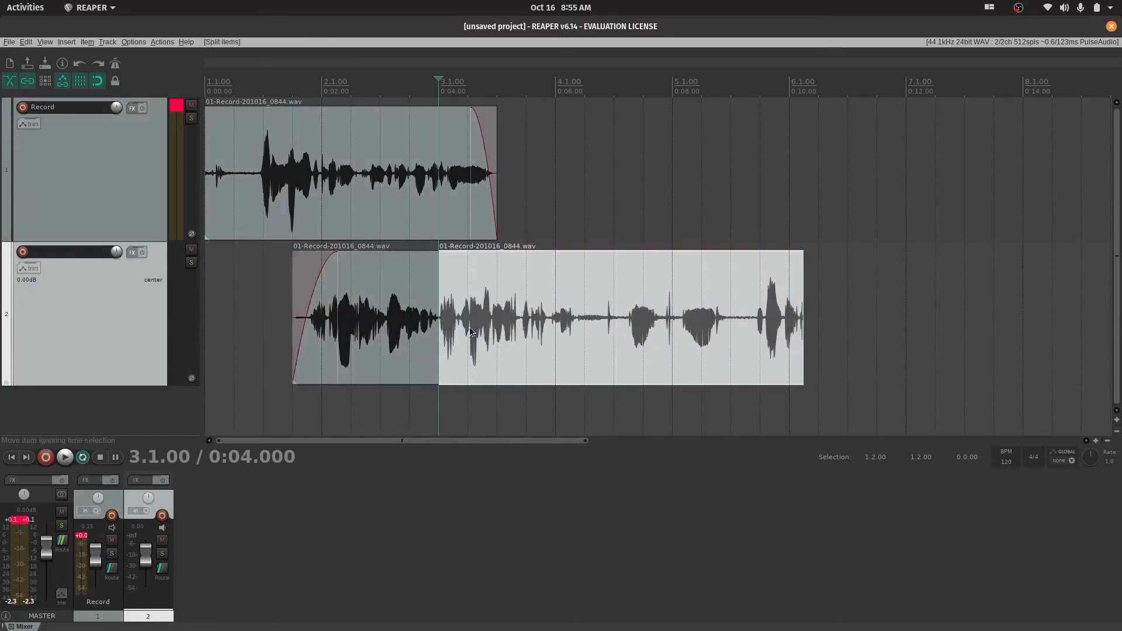
key("ctrl+z")
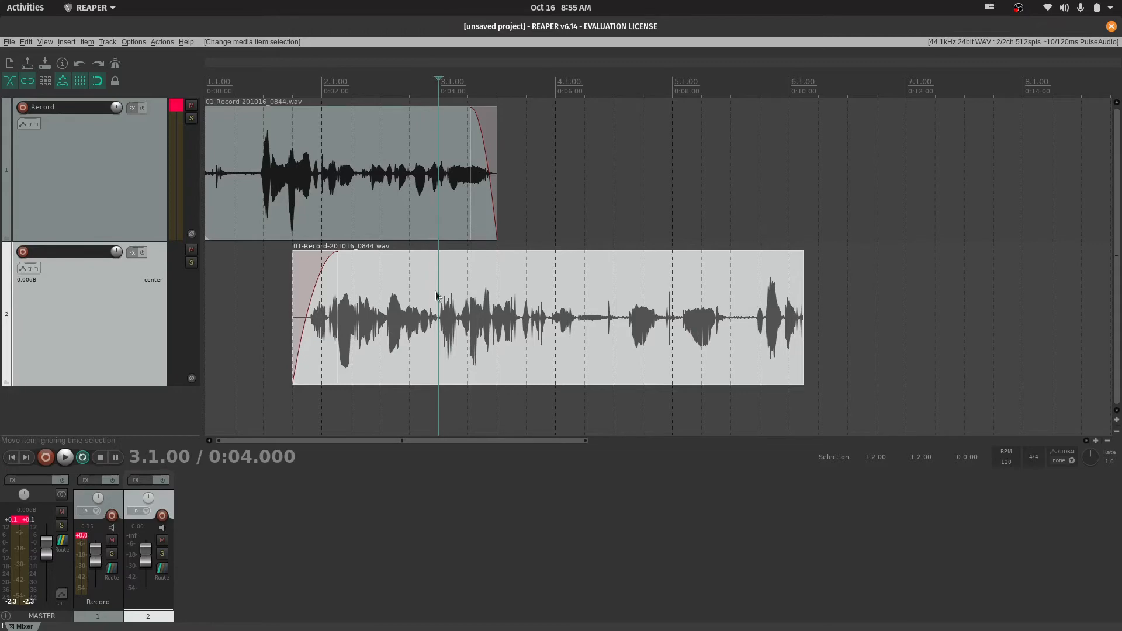
Split the second track's item at 3.1.00 again, shift its later part to 4.1.00 and move it back against the earlier part
left_click(450, 341)
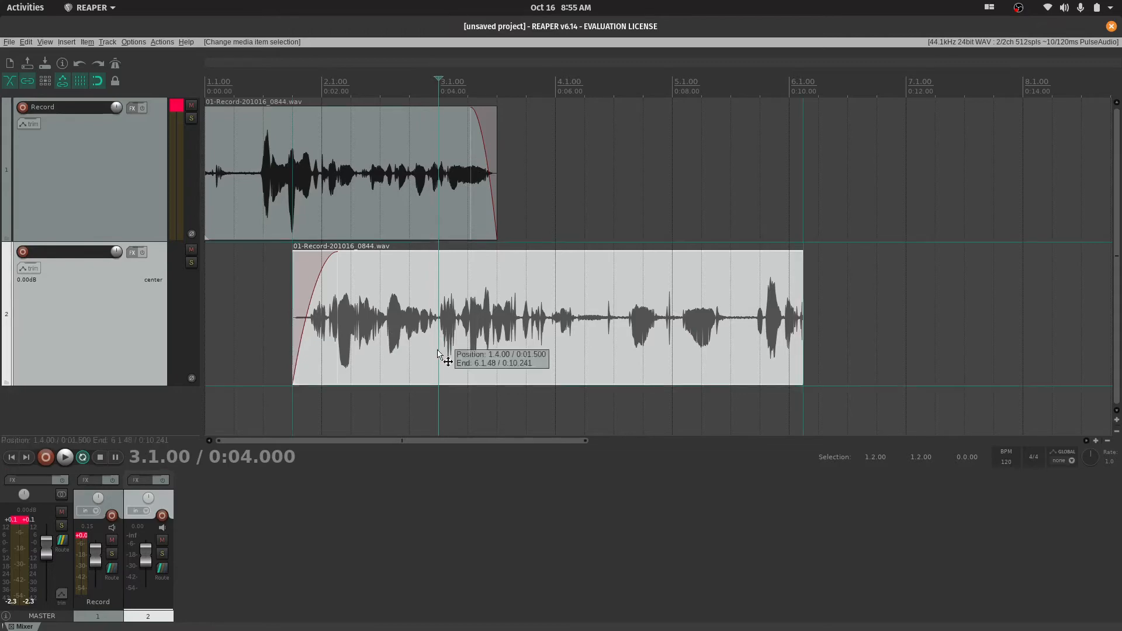
key("s")
left_click_drag(505, 331, 604, 331)
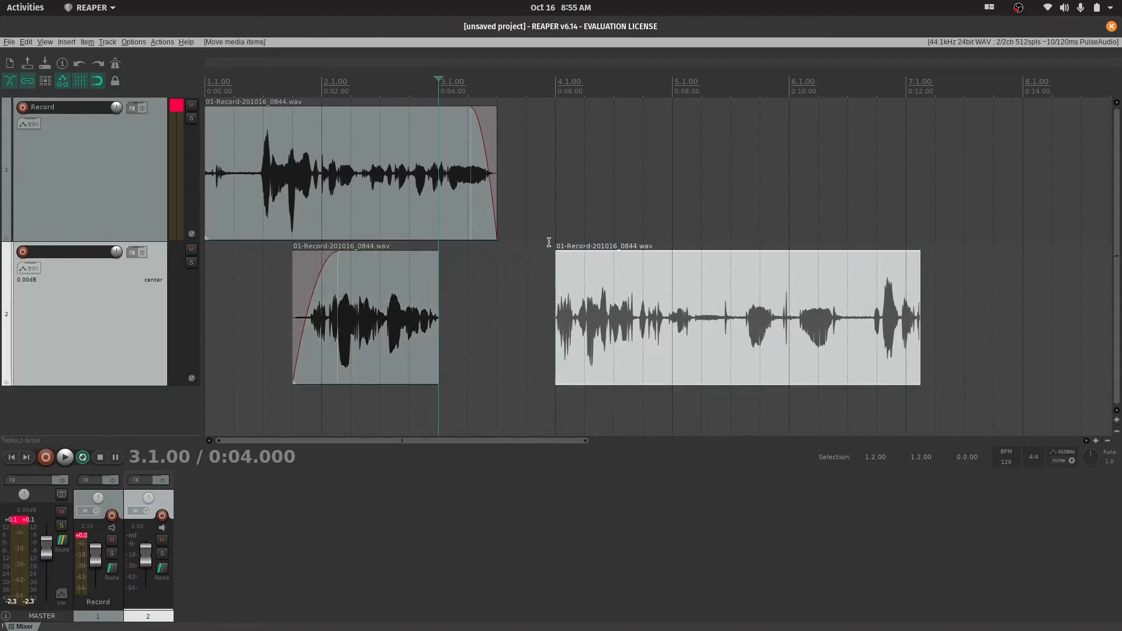
left_click(441, 159)
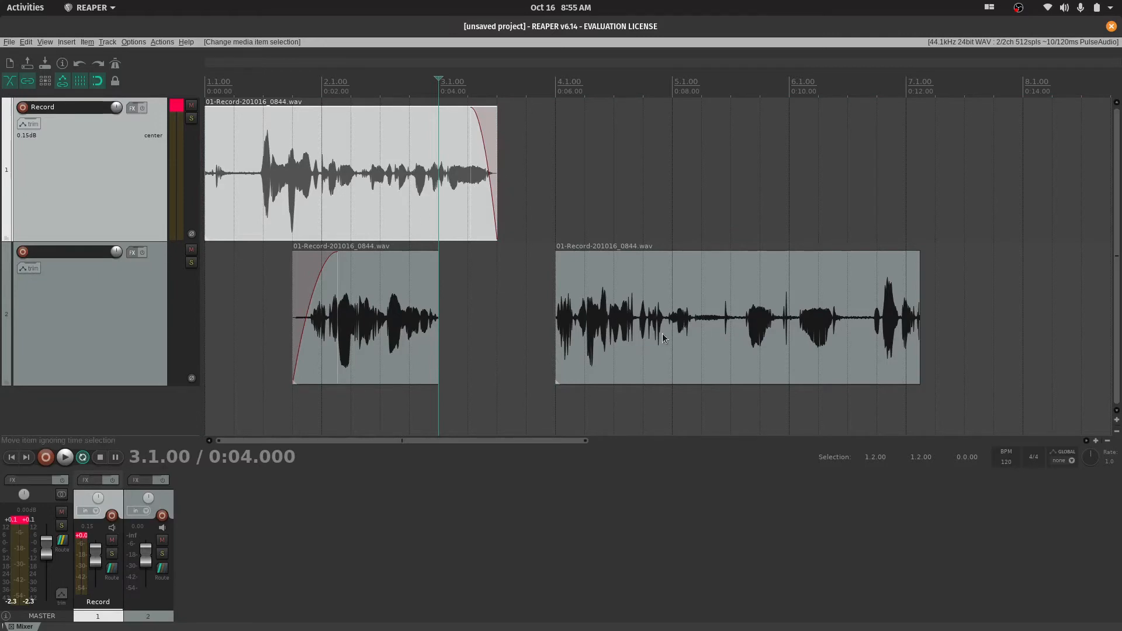
left_click_drag(663, 338, 526, 331)
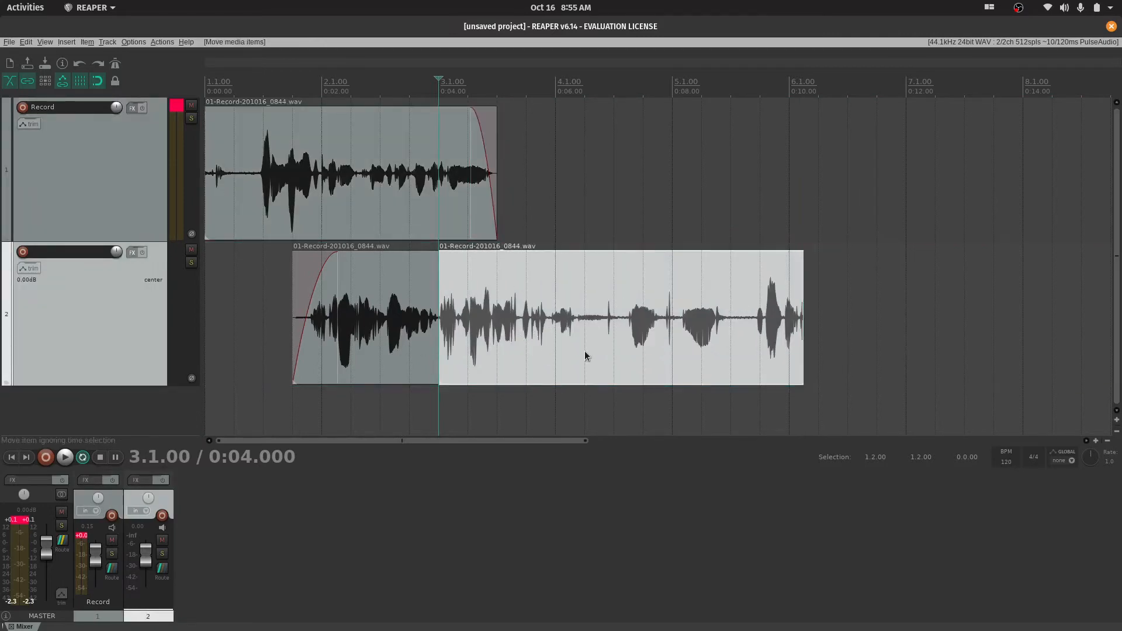
Step back and forth through the recent edits with undo and redo, ending with the second track's split undone
key("ctrl+z")
key("ctrl+z")
key("ctrl+shift+z")
key("ctrl+shift+z")
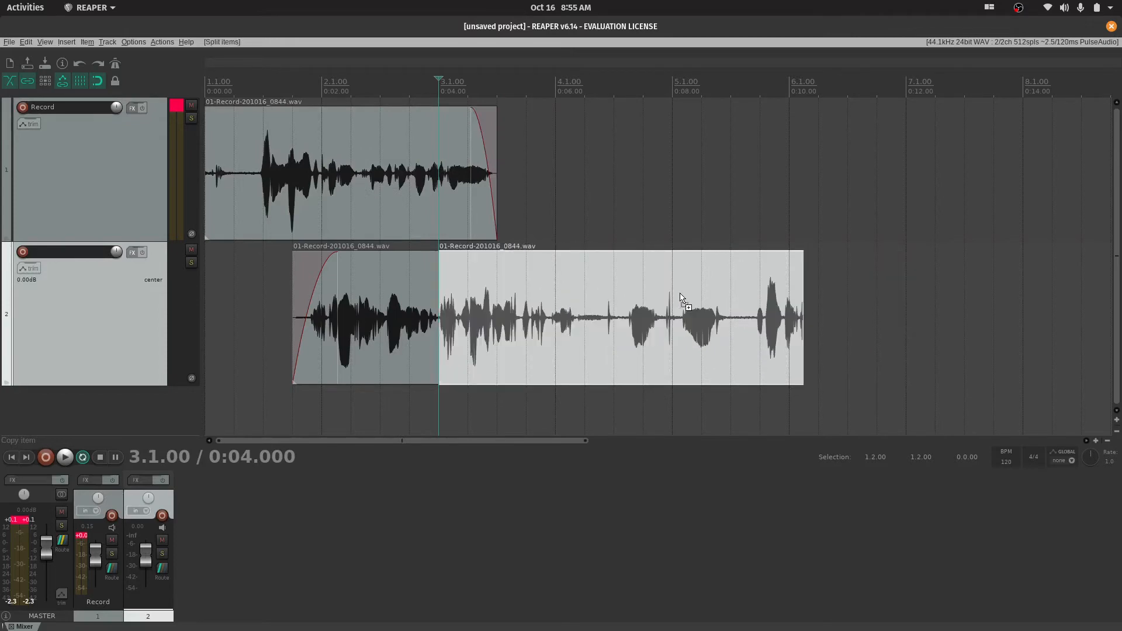
key("ctrl+z")
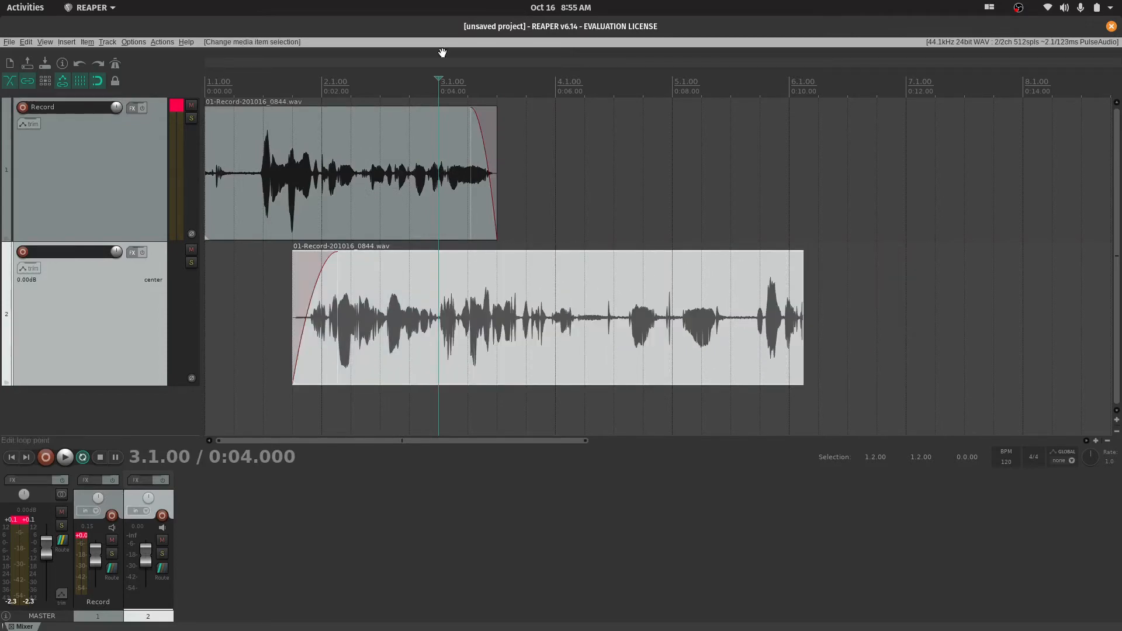
Place the edit cursor at 2.4.00, move the second track's item to start at 1.3.00, and switch off the metronome
left_click(408, 87)
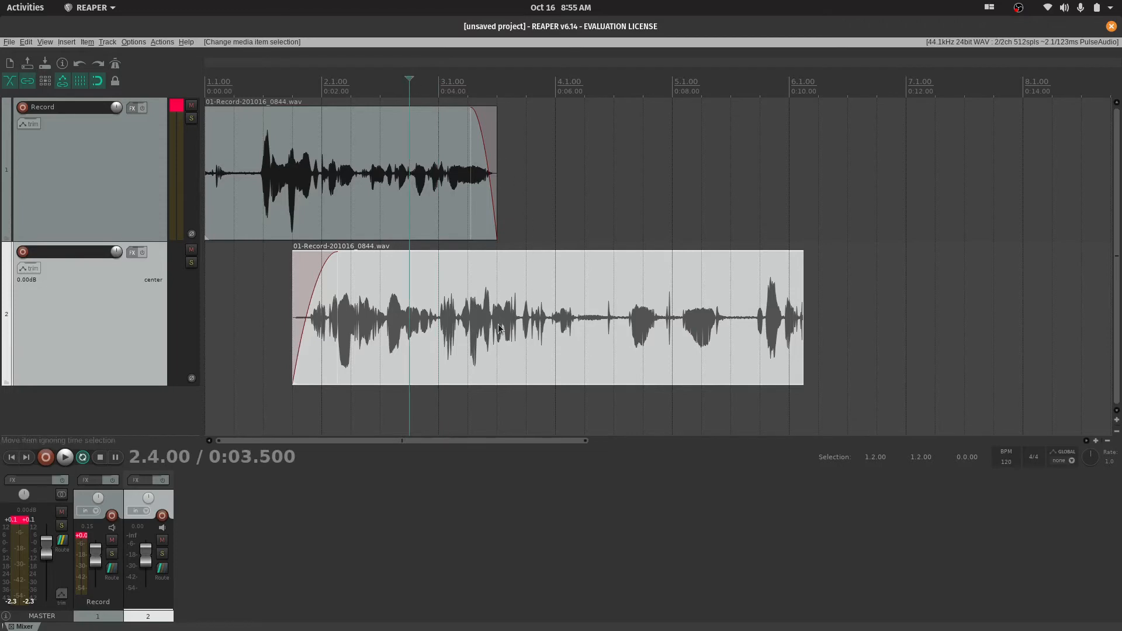
left_click_drag(497, 333, 455, 309)
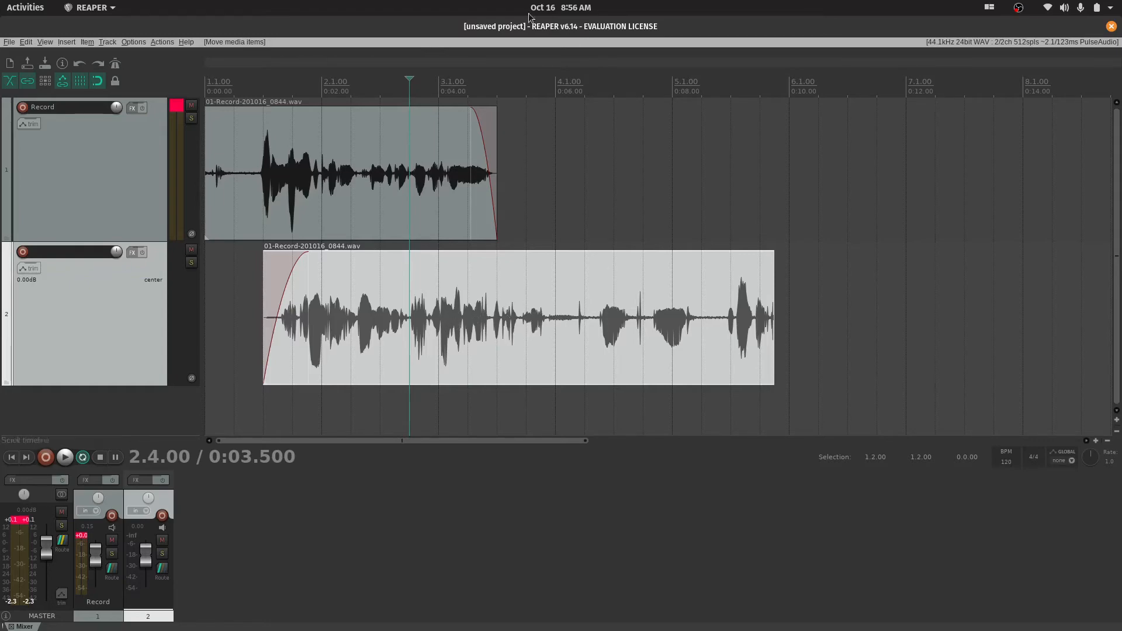
mouse_move(455, 316)
left_mouse_down()
mouse_move(482, 316)
mouse_move(451, 314)
left_mouse_up()
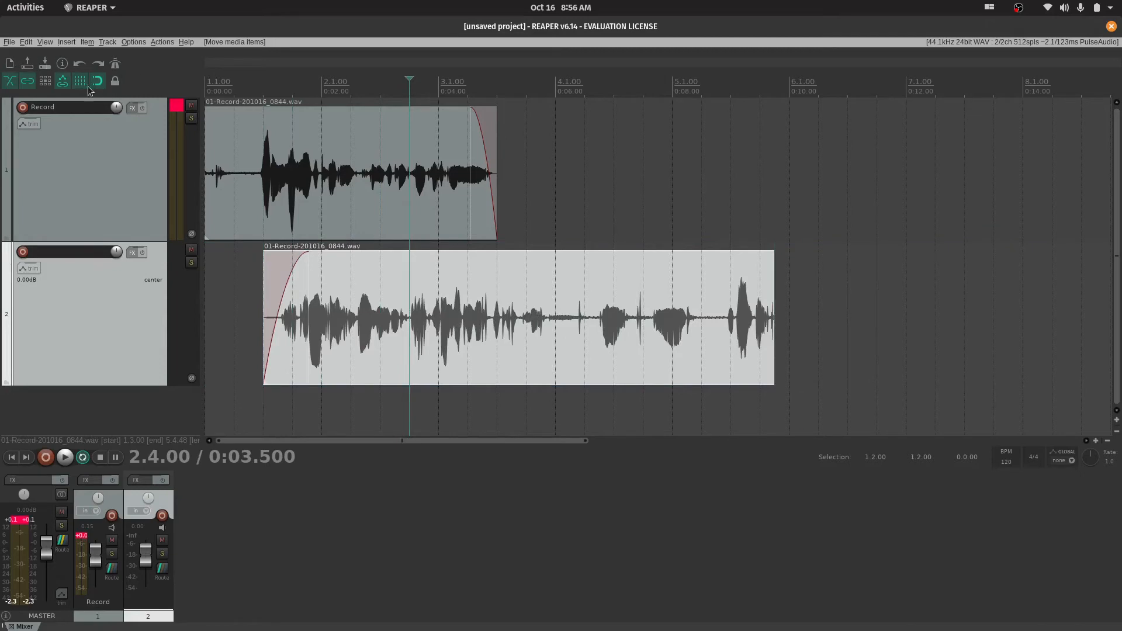
left_click(119, 67)
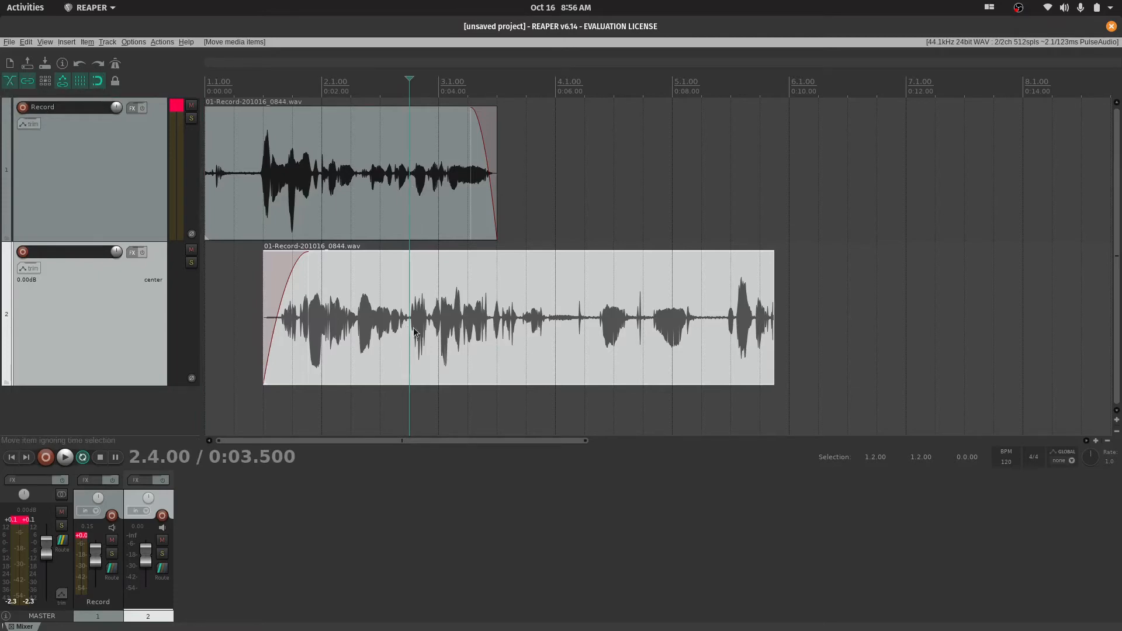
Split the second track's item at 2.4.00 and inspect the short fades at the cut
key("s")
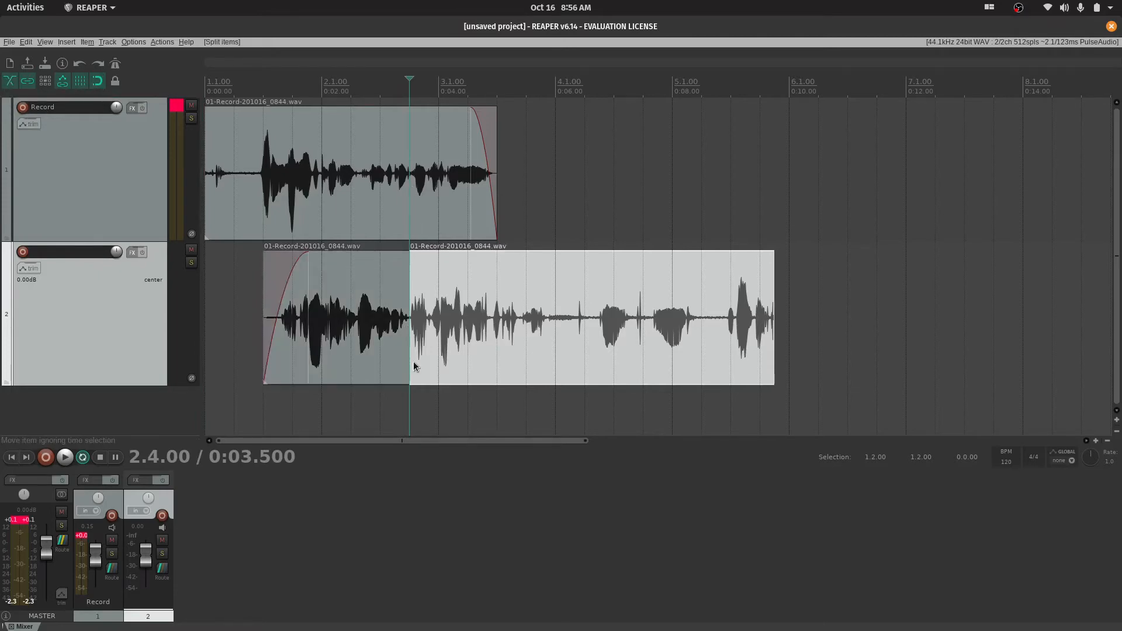
scroll(413, 364, "up", 4)
scroll(662, 320, "up", 10)
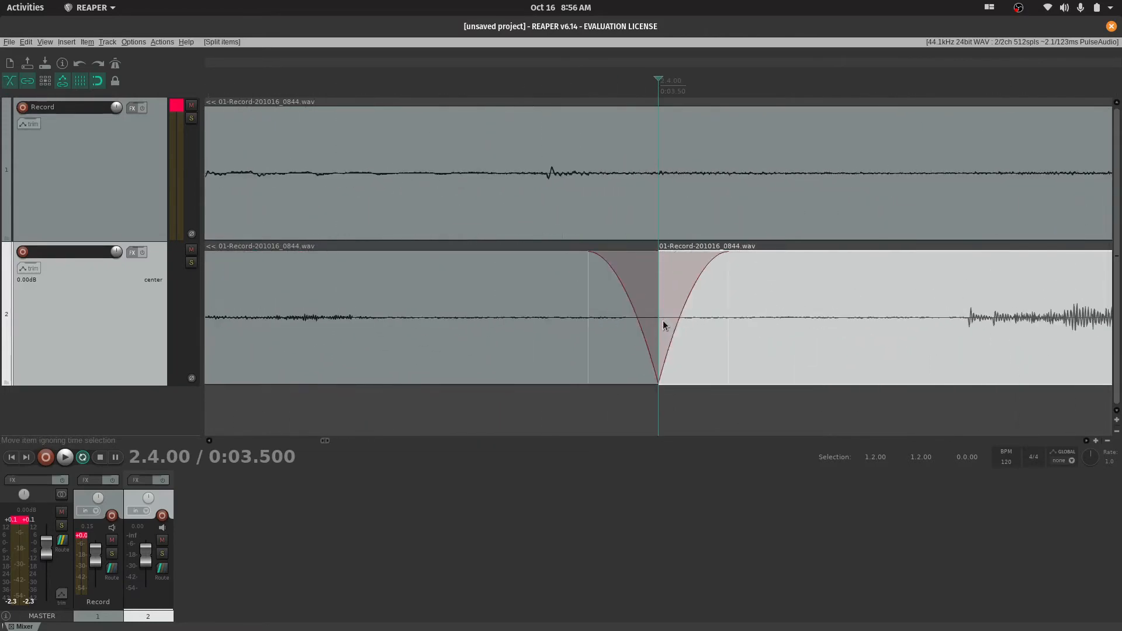
scroll(662, 320, "up", 3)
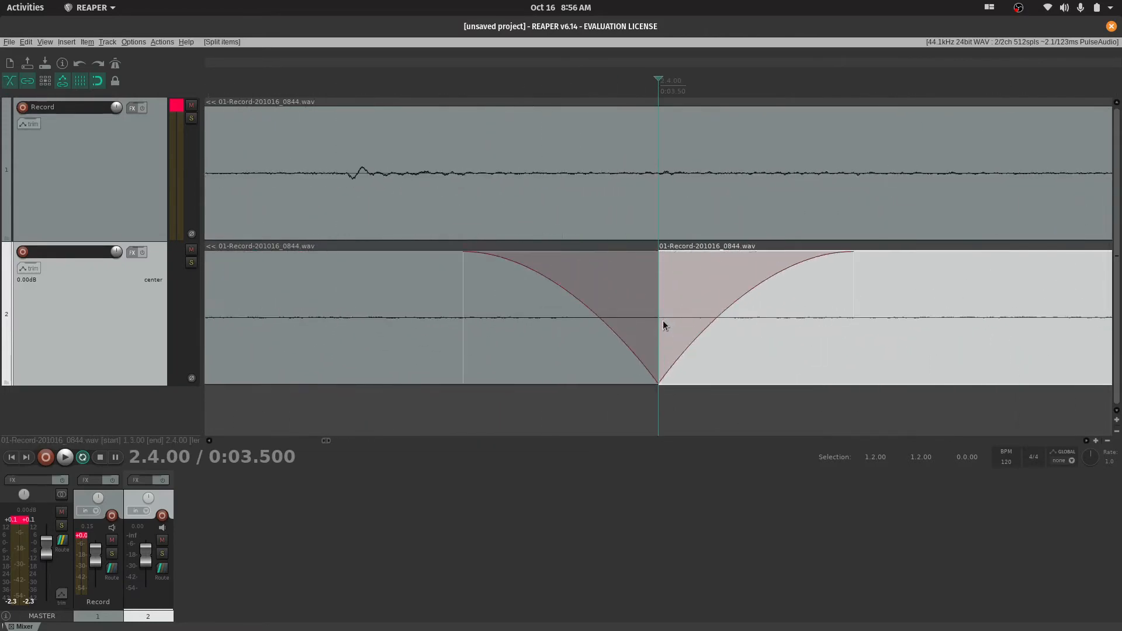
scroll(662, 320, "down", 3)
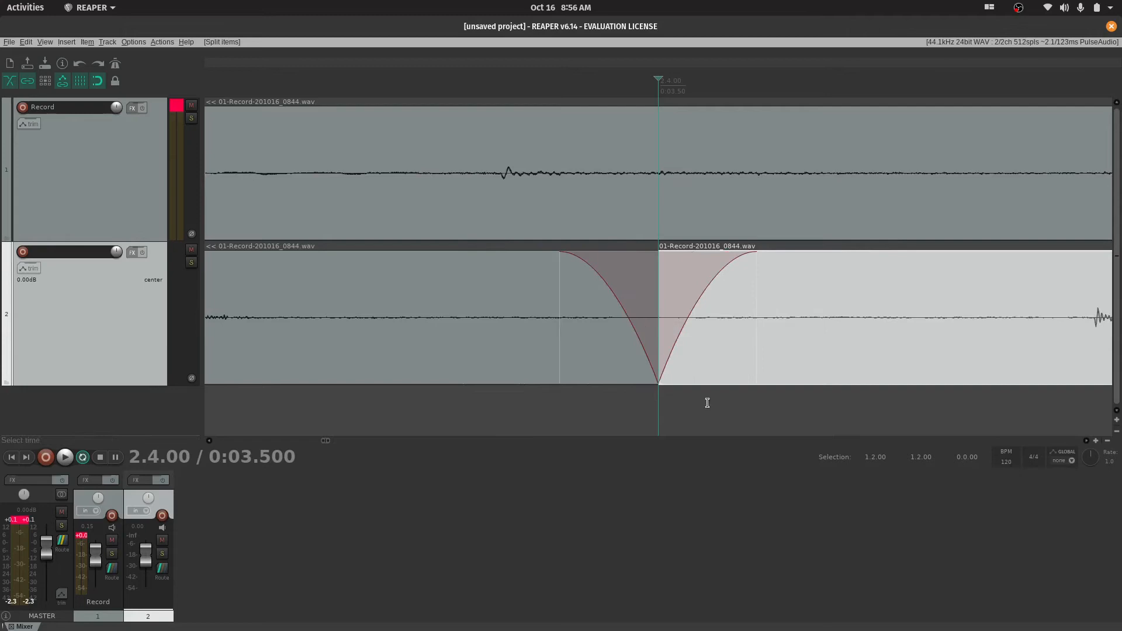
left_click(694, 409)
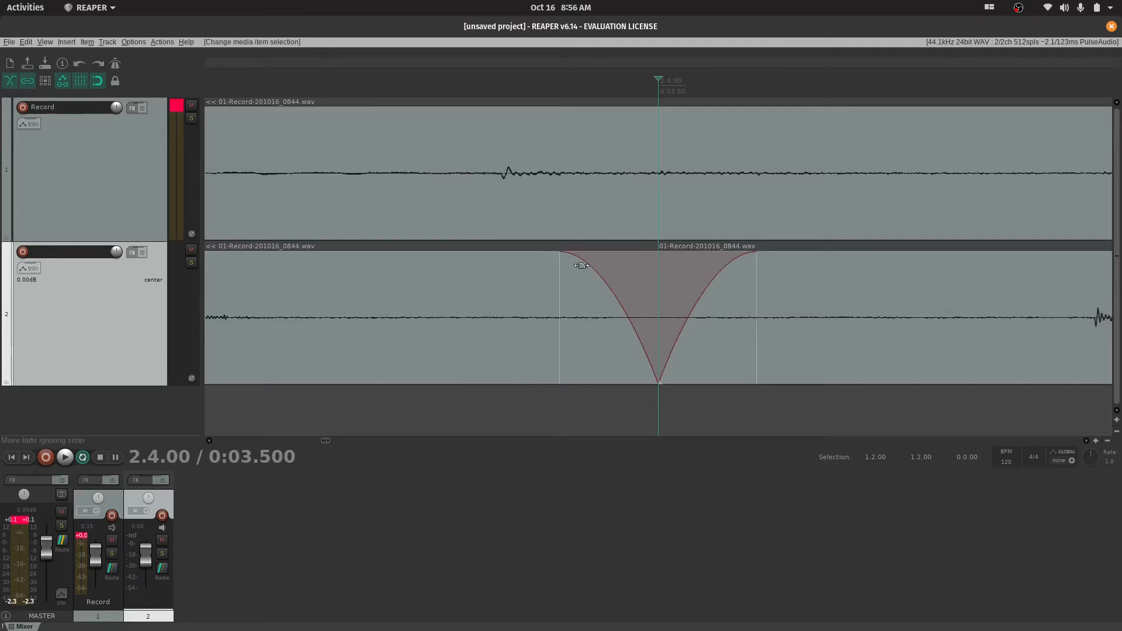
Move the second track's later item back and forth across the split, overlapping the earlier part from 2.3.00, and return it to 2.4.00
left_click_drag(937, 330, 991, 343)
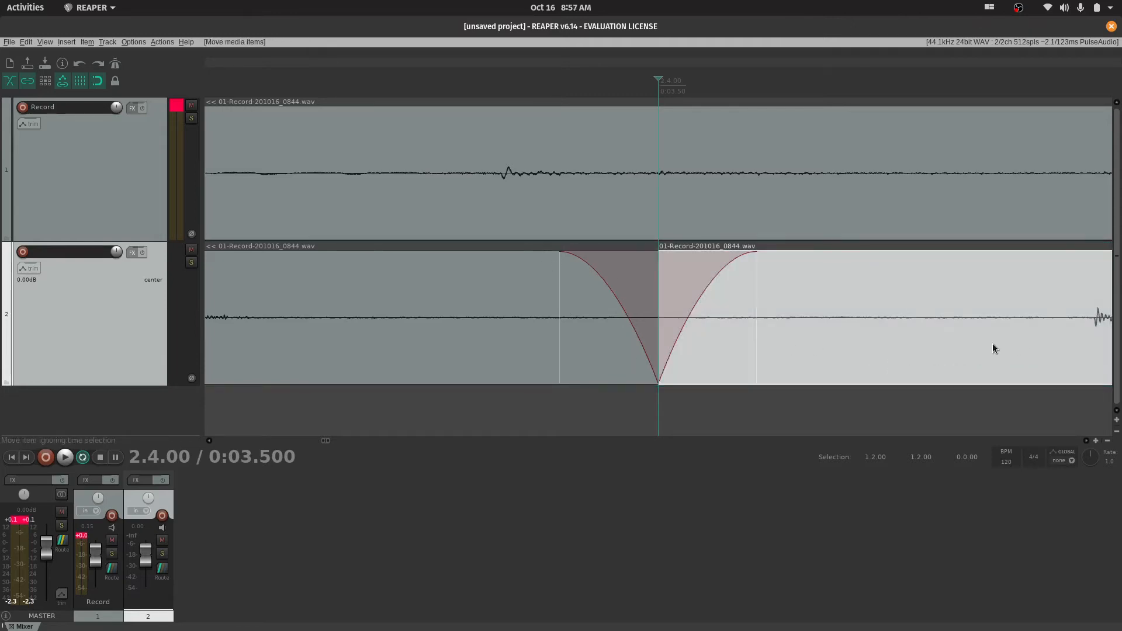
scroll(987, 343, "down", 5)
mouse_move(900, 340)
left_mouse_down()
mouse_move(1023, 332)
mouse_move(907, 342)
left_mouse_up()
left_click_drag(951, 310, 772, 323)
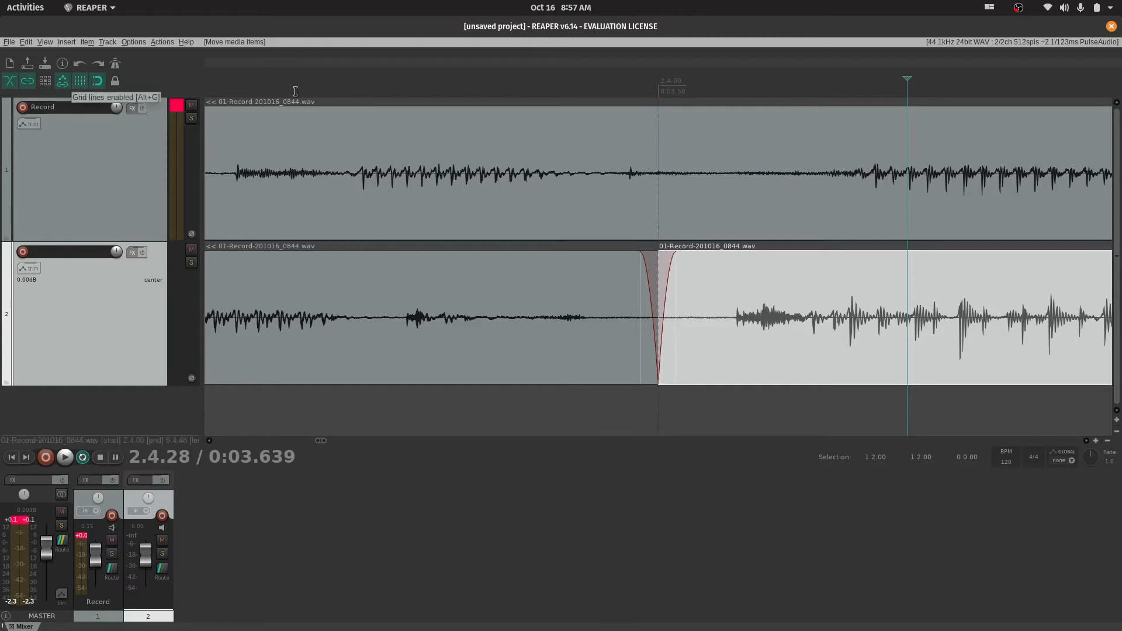
scroll(697, 287, "down", 4)
scroll(648, 335, "down", 3)
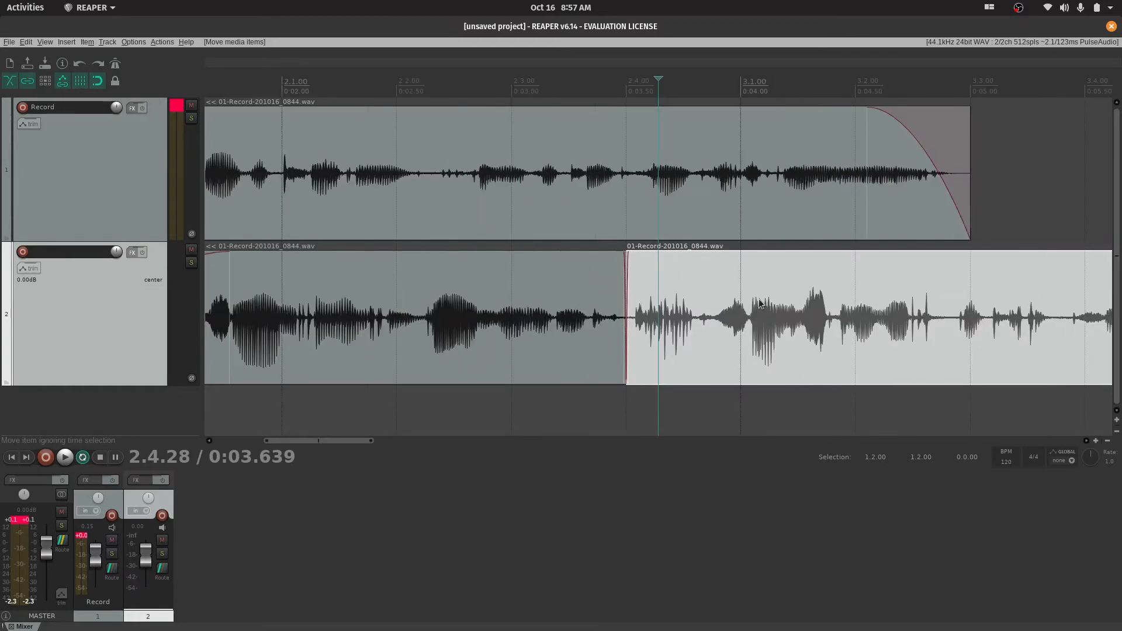
left_click_drag(841, 348, 719, 353)
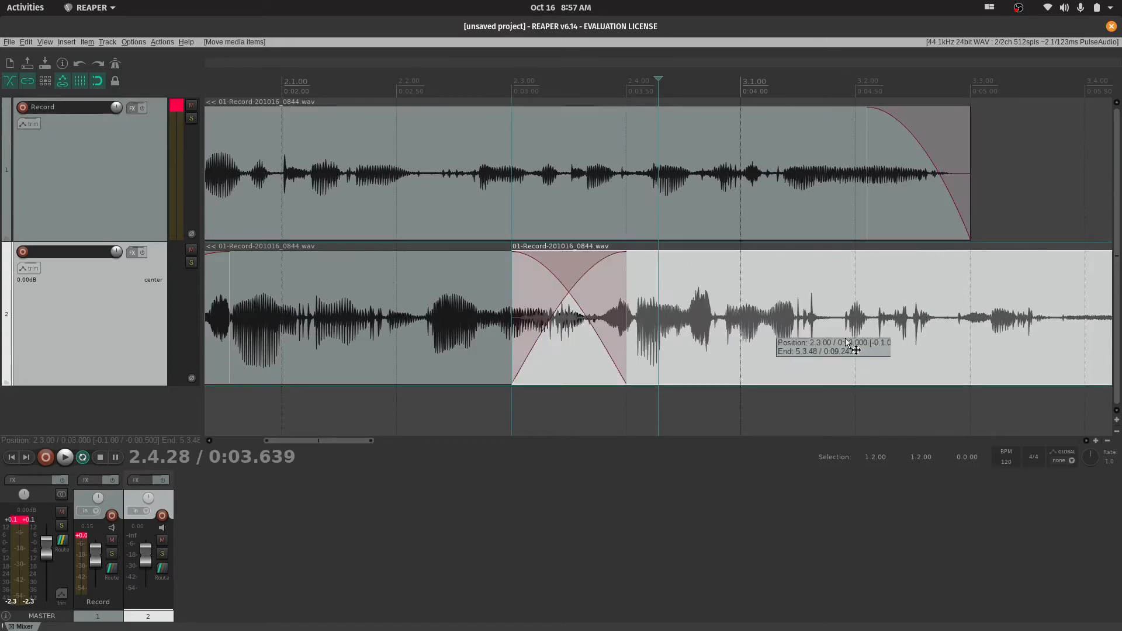
left_click_drag(846, 344, 877, 317)
left_click_drag(742, 301, 692, 305)
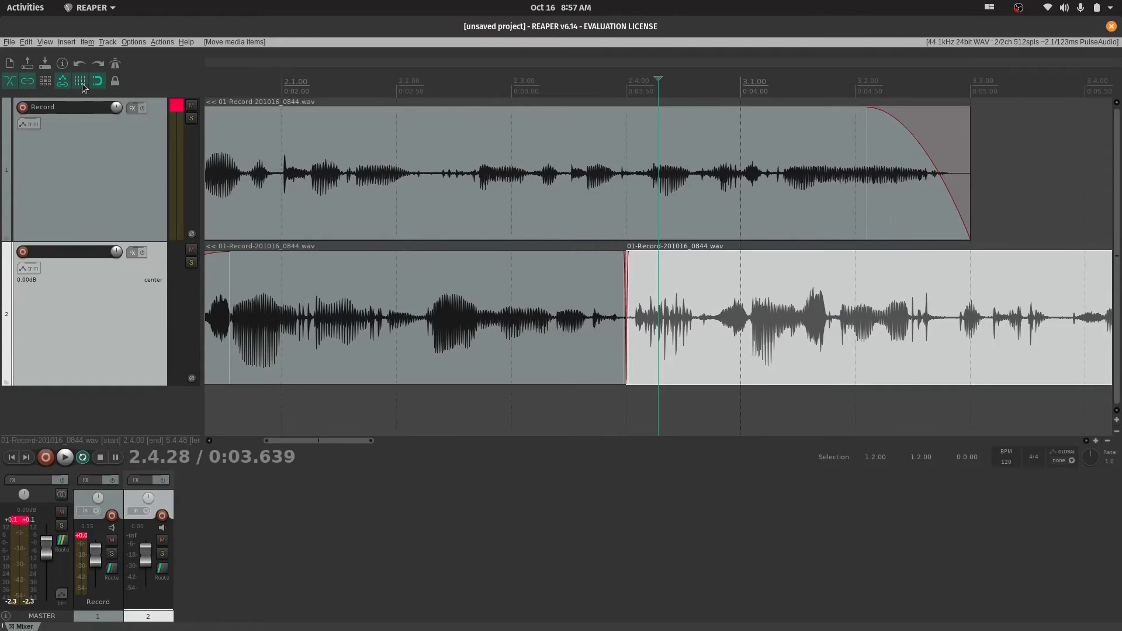
Open the timeline ruler's options to review the available time units
right_click(363, 88)
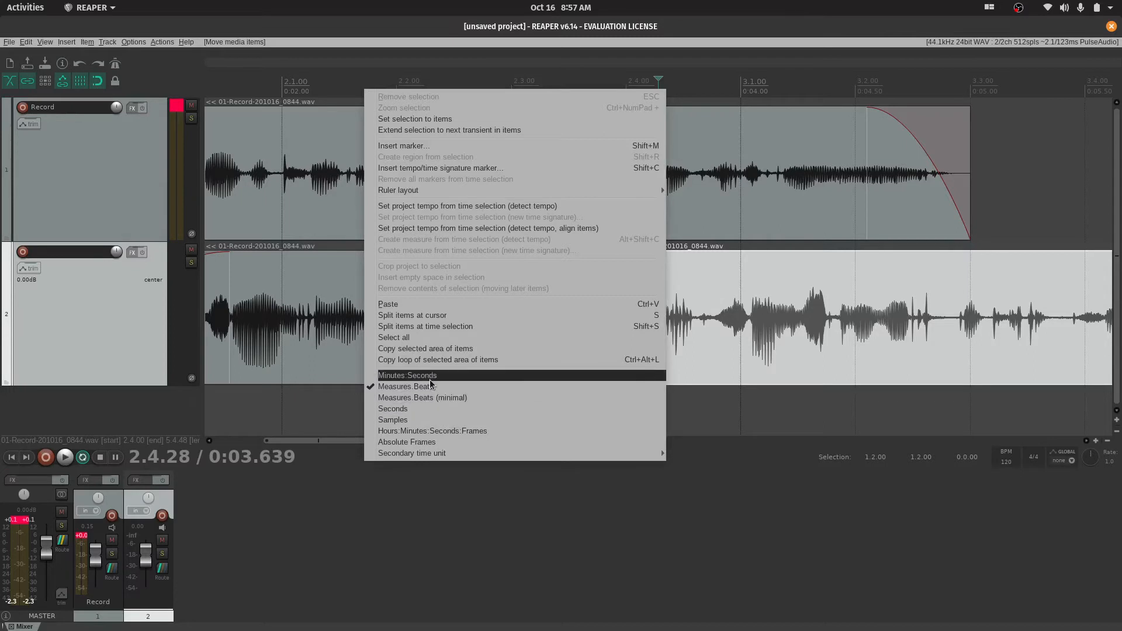
key("Escape")
right_click(425, 84)
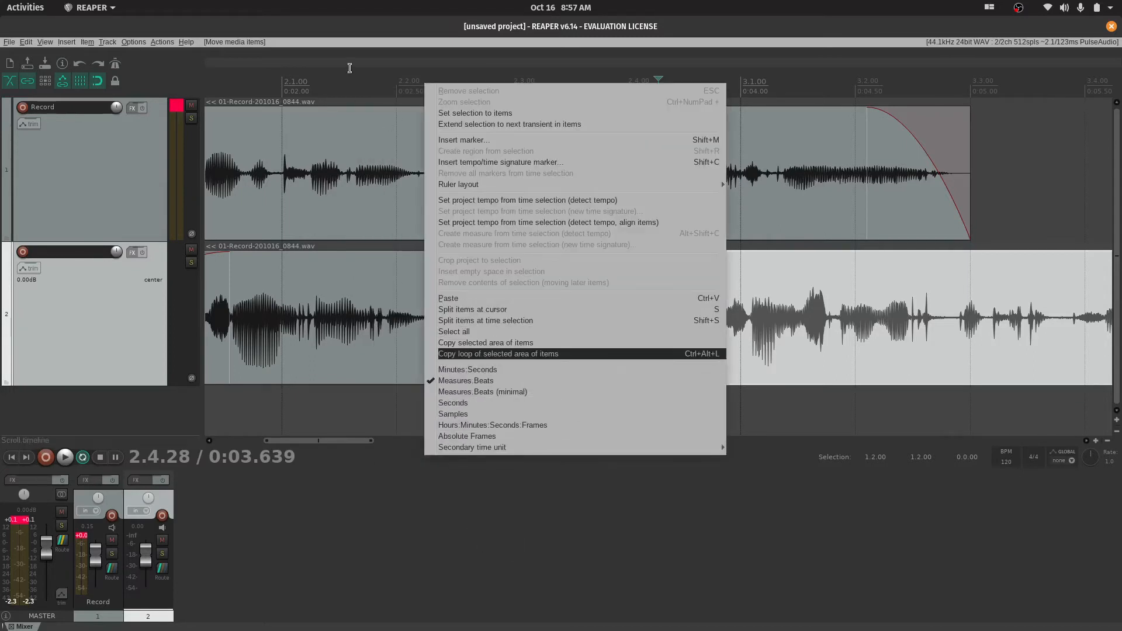
left_click(355, 85)
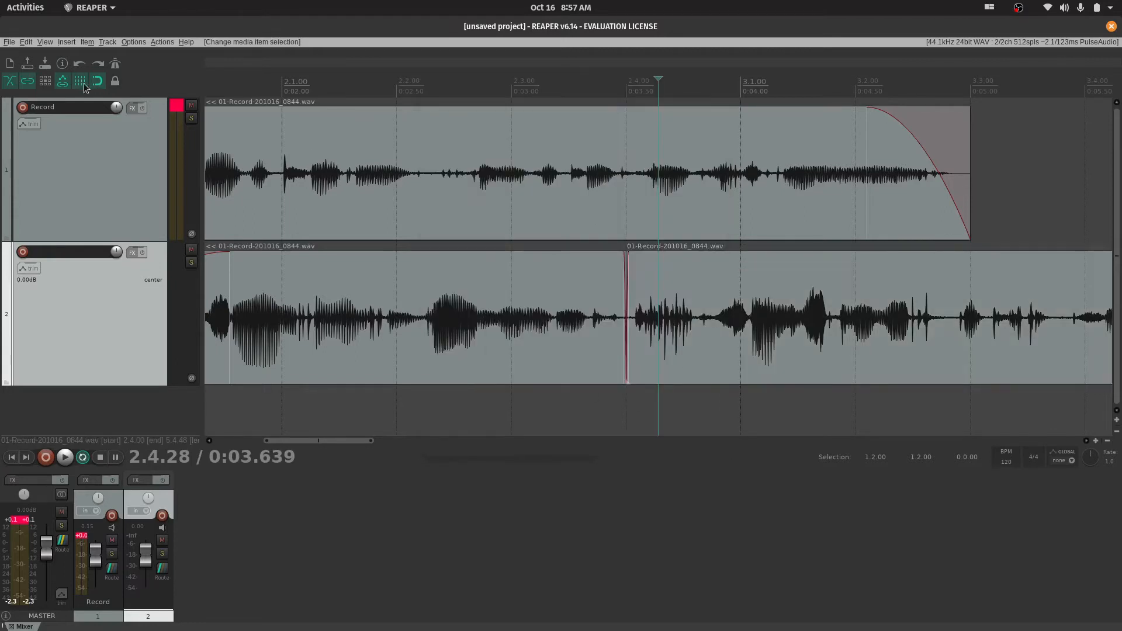
Hide the grid lines, try moving the second track's later item without them, and show the grid lines again
left_click(769, 353)
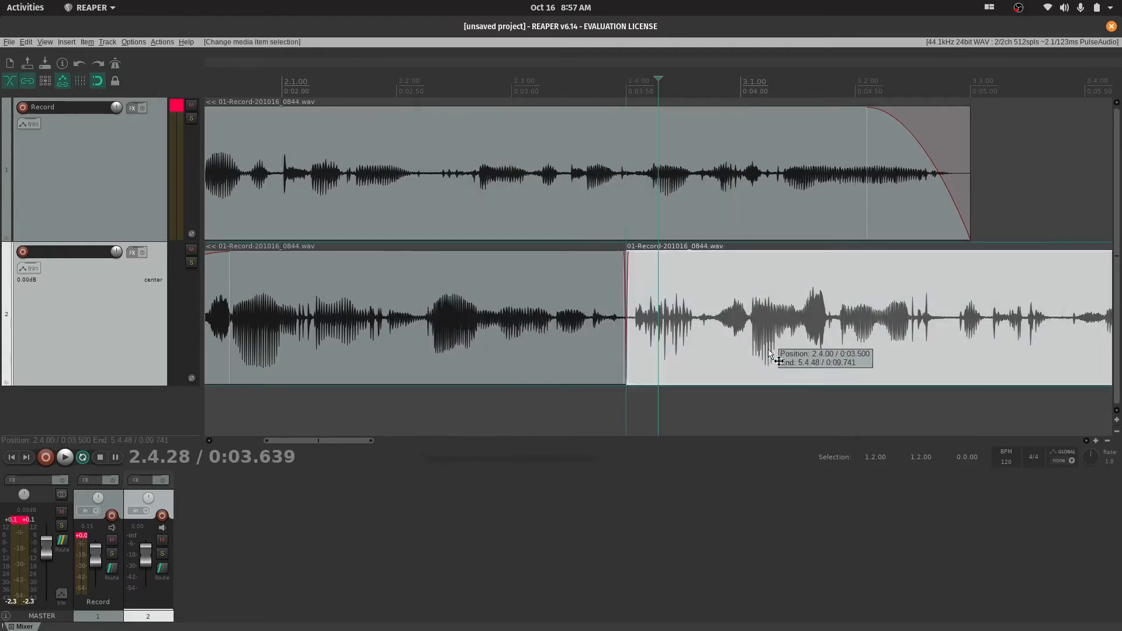
left_click_drag(769, 352, 747, 343)
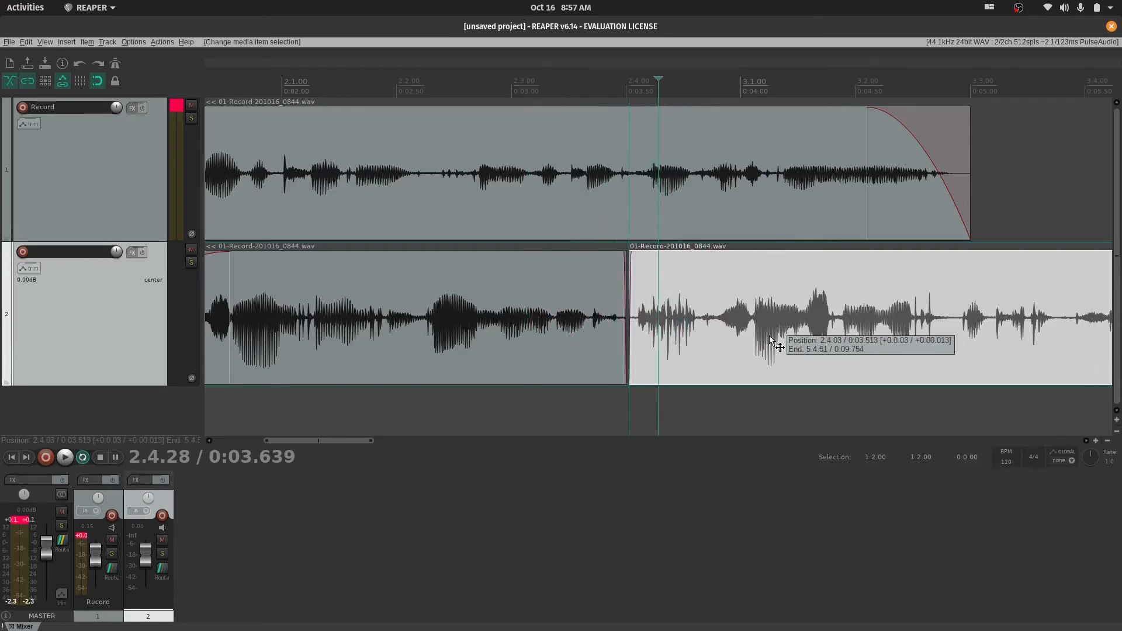
mouse_move(769, 336)
left_mouse_down()
mouse_move(756, 335)
mouse_move(765, 335)
left_mouse_up()
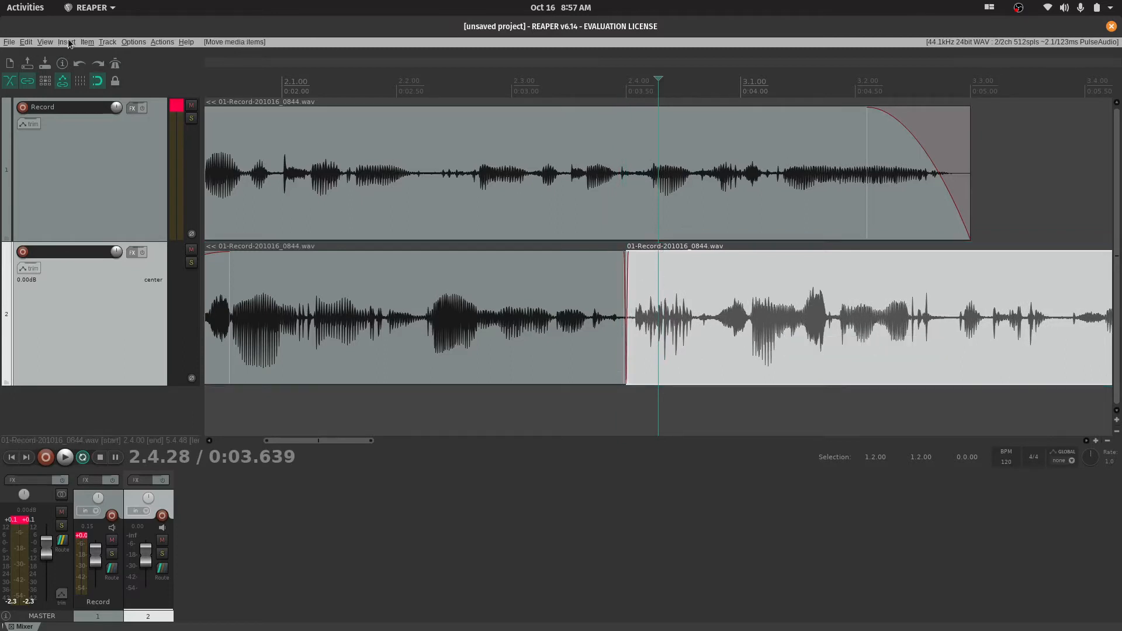
left_click(84, 81)
left_click_drag(715, 326, 681, 301)
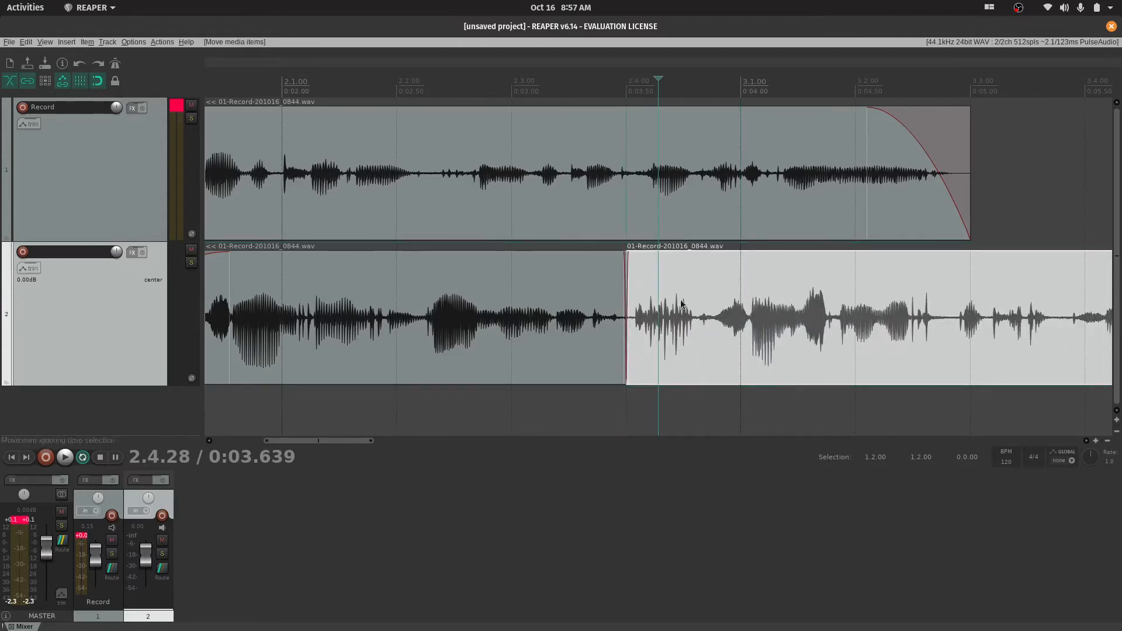
Turn off snapping and move the second track's later item freely to just before 2.4.00
left_click(98, 84)
mouse_move(715, 346)
left_mouse_down()
mouse_move(806, 356)
mouse_move(704, 353)
mouse_move(768, 352)
mouse_move(704, 351)
mouse_move(725, 343)
left_mouse_up()
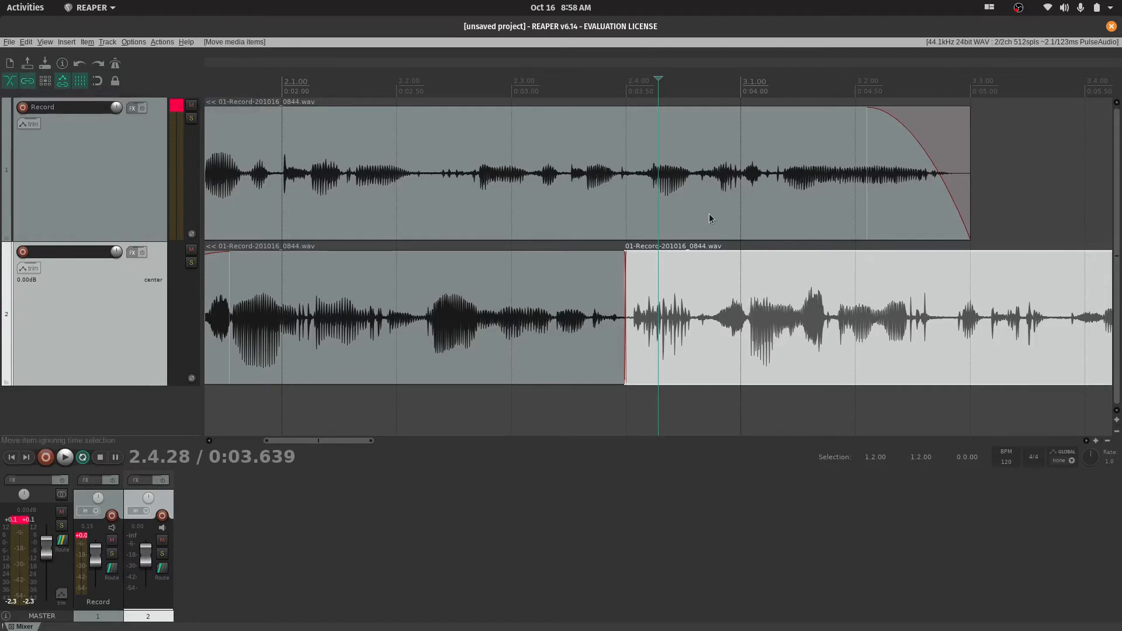
Split the first track's item at 2.4.00 and select the later items on both tracks
left_click(626, 242)
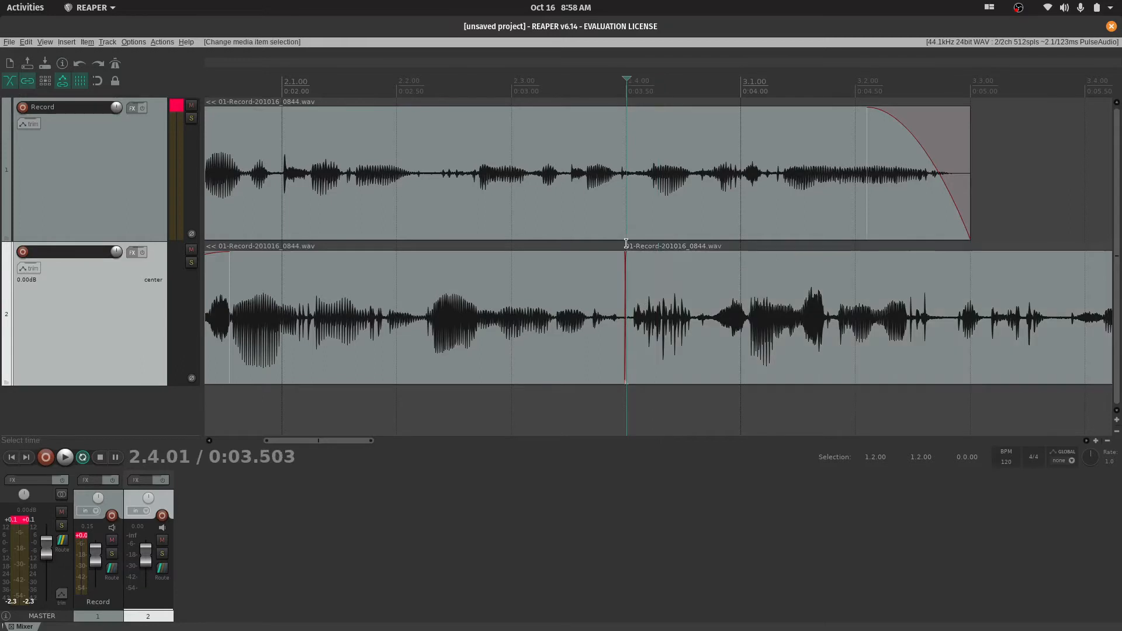
left_click(625, 228)
key("s")
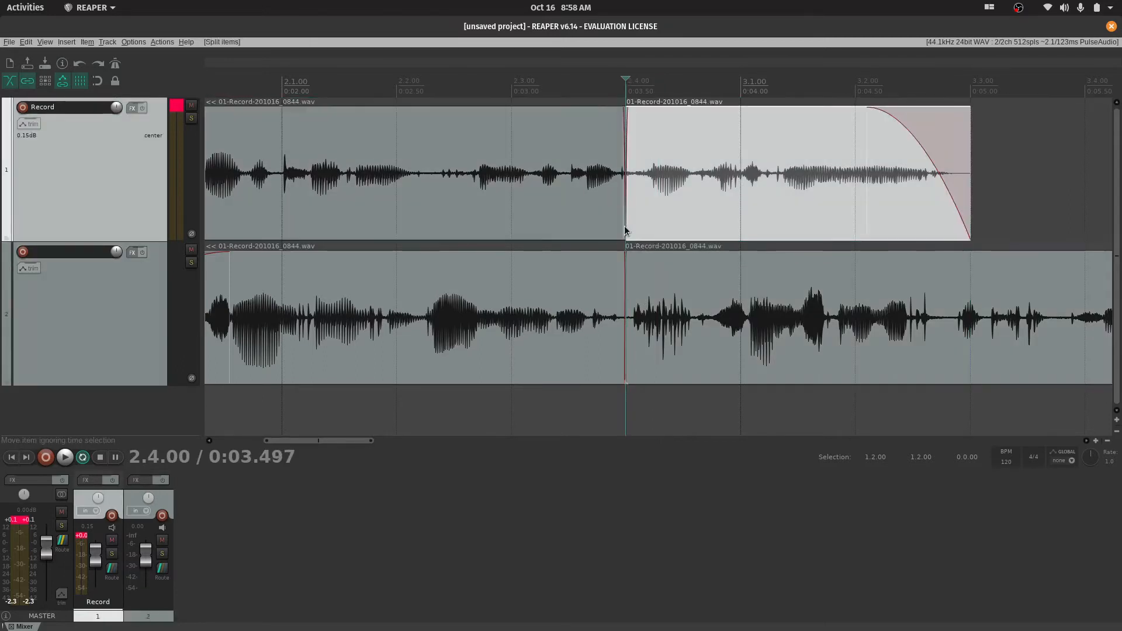
left_click(671, 215)
left_click(761, 263, "ctrl")
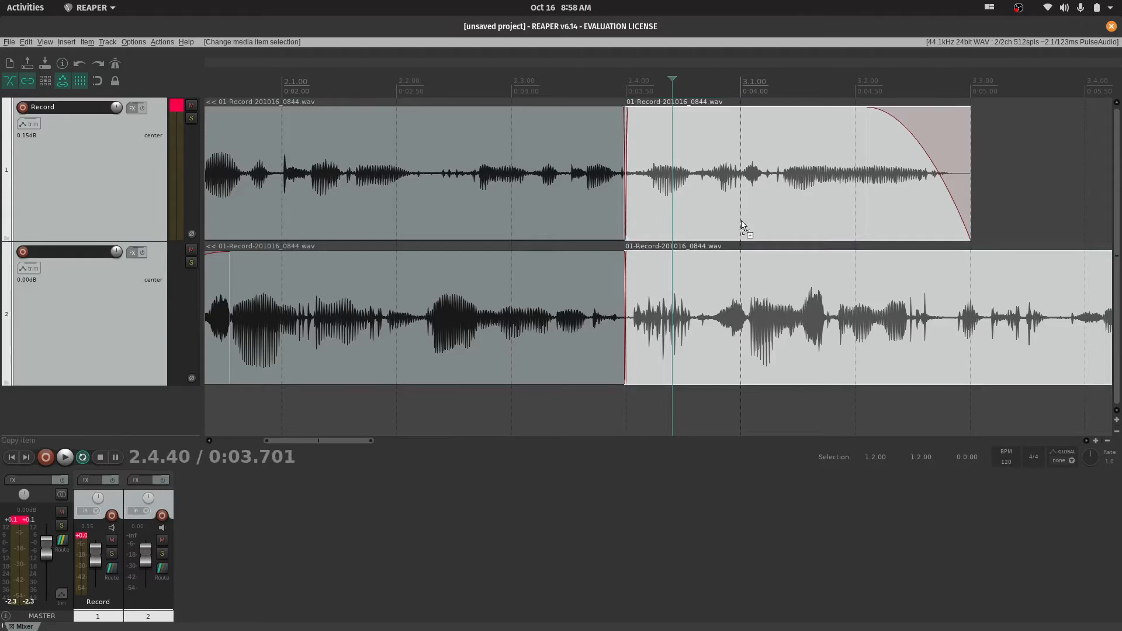
scroll(742, 234, "down", 4)
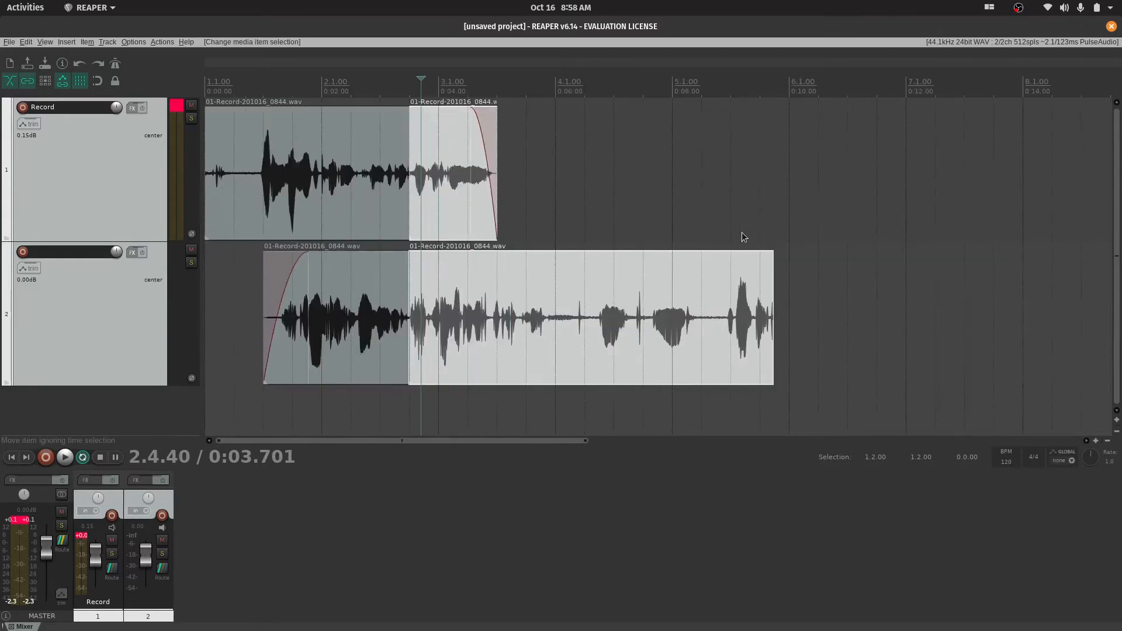
scroll(741, 238, "up", 2)
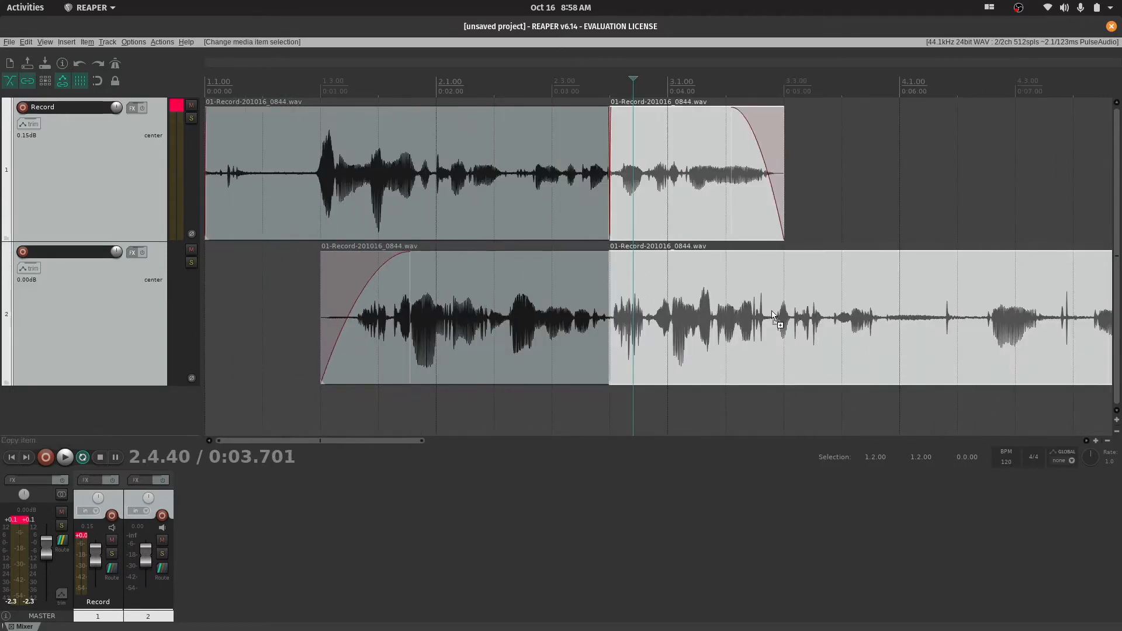
Try gluing the selected later items and undo the glue
key("ctrl+g")
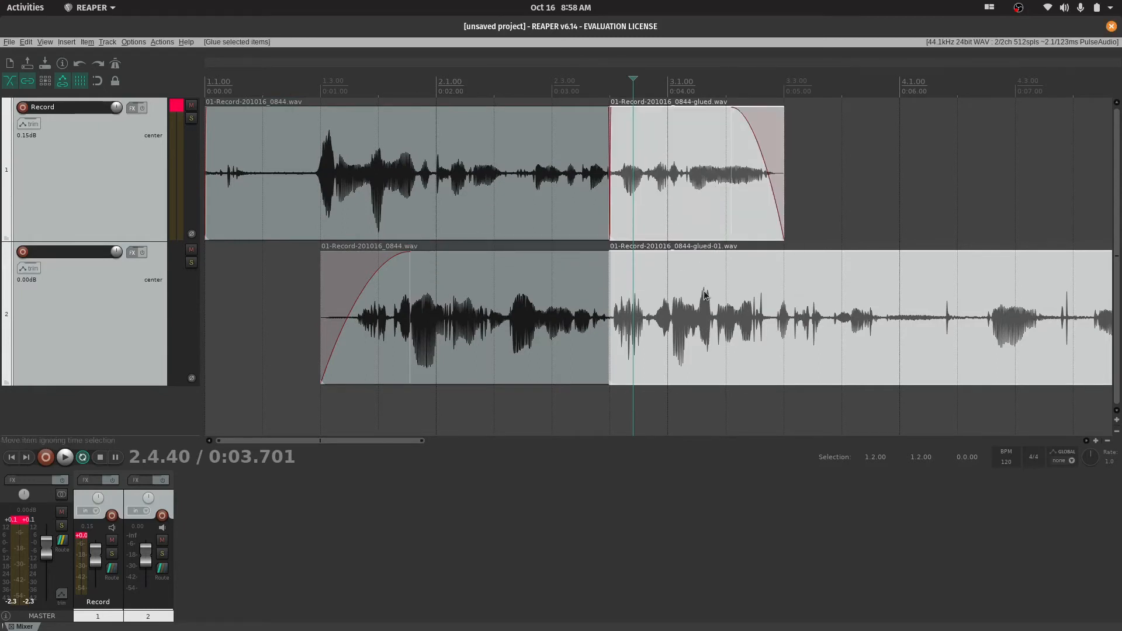
key("ctrl+z")
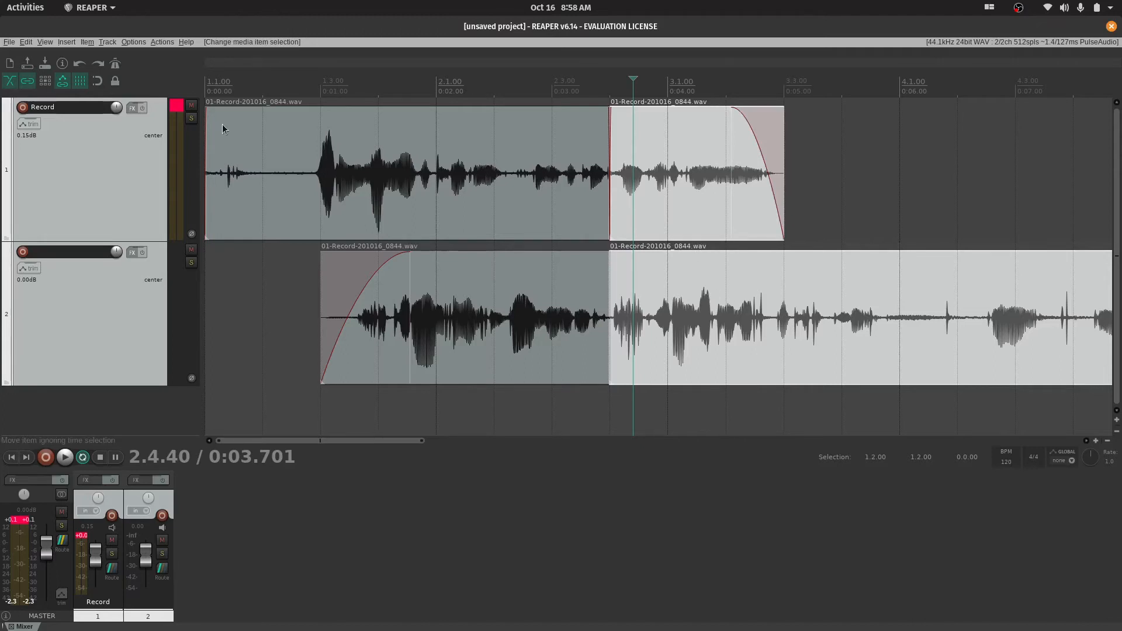
Filter the action list by "group", look up the item grouping shortcuts and close the list
left_click(161, 42)
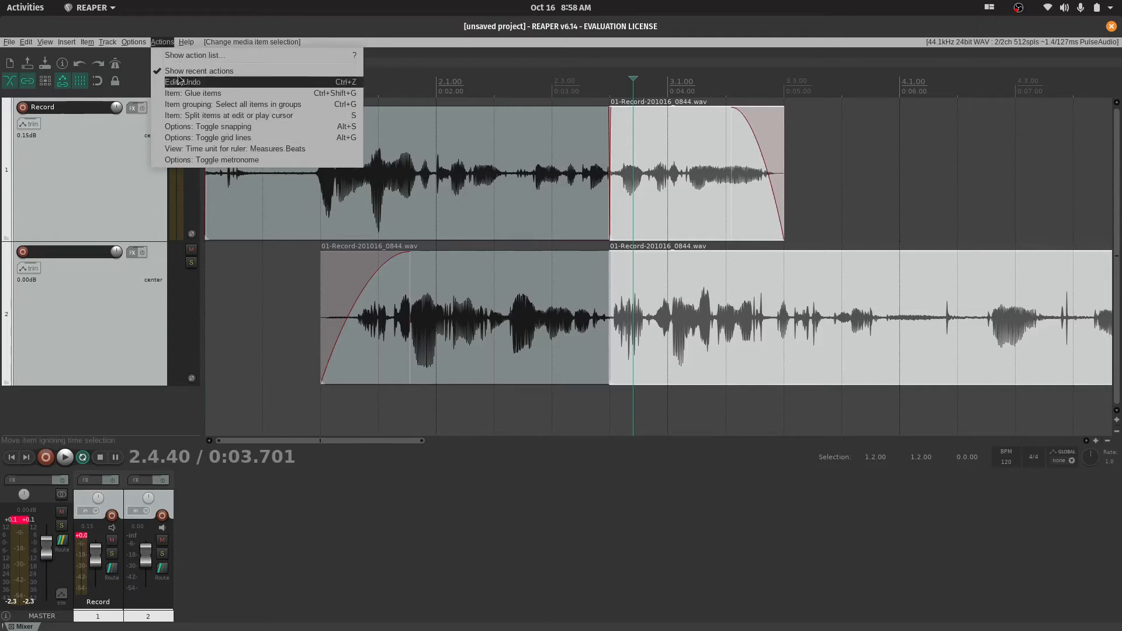
left_click(193, 56)
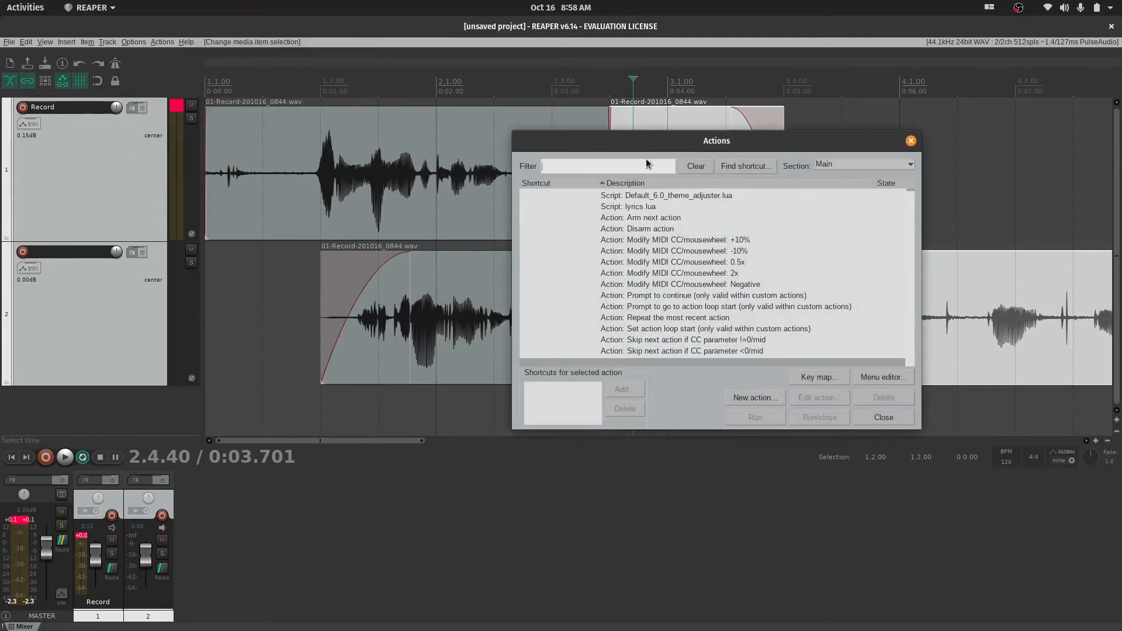
type("group")
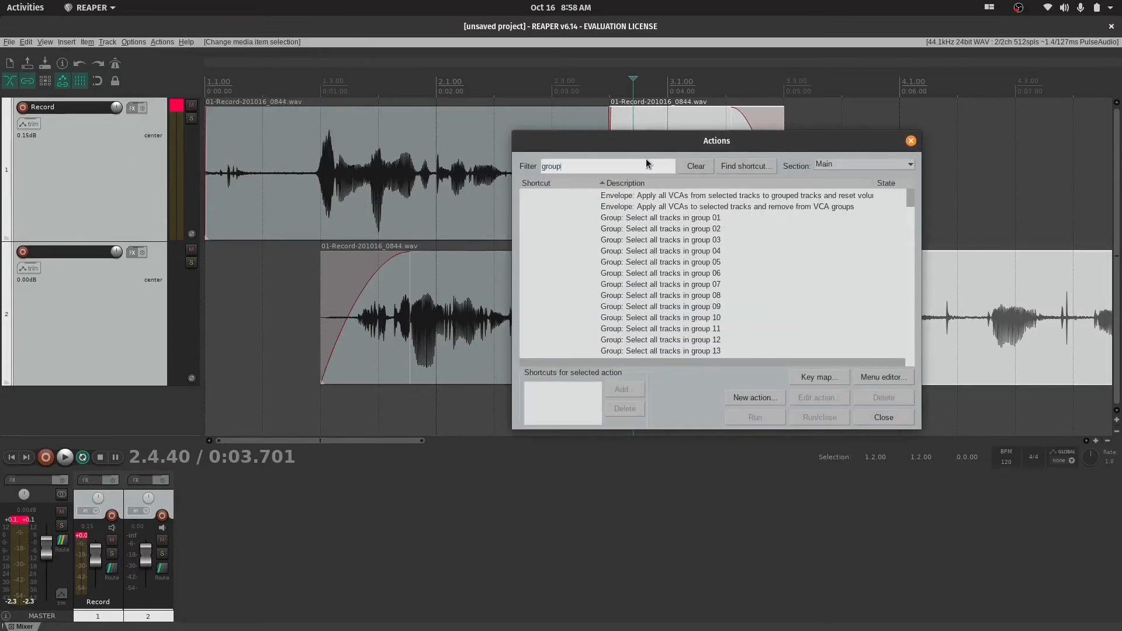
scroll(677, 229, "down", 9)
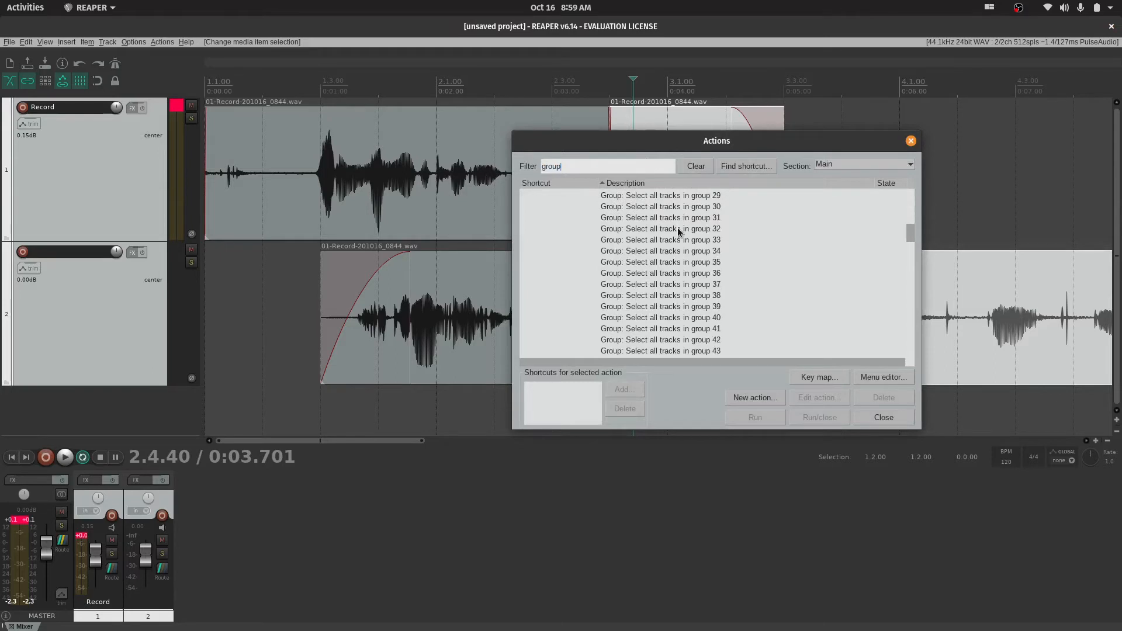
scroll(679, 233, "down", 15)
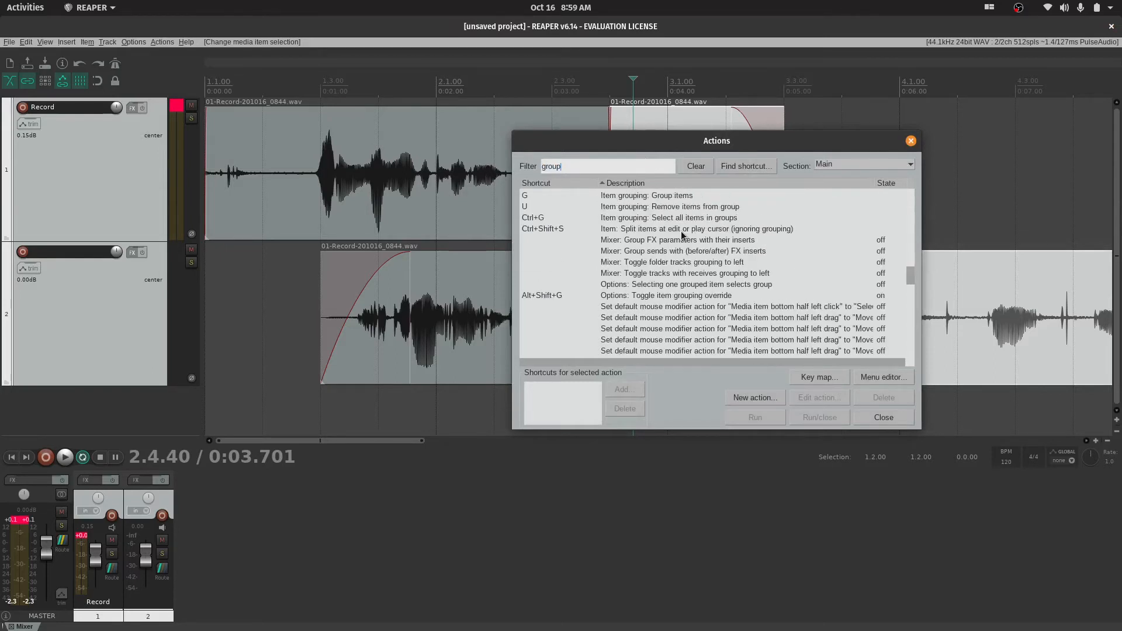
left_click(911, 141)
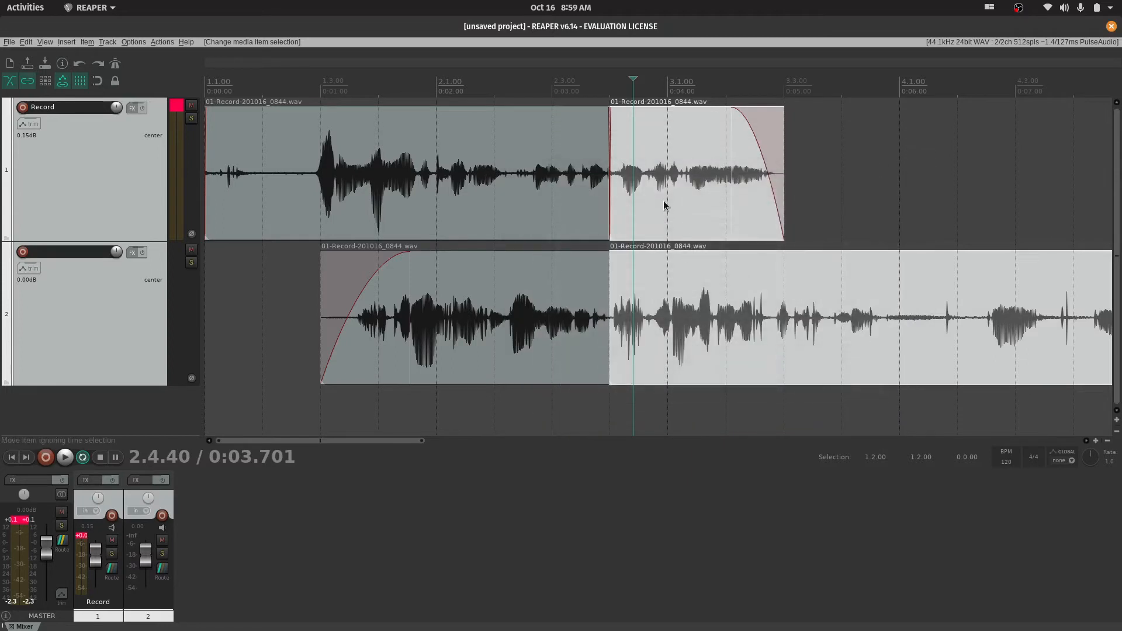
Group the two selected later items and move them together to start at about 3.1.94
key("ctrl+g")
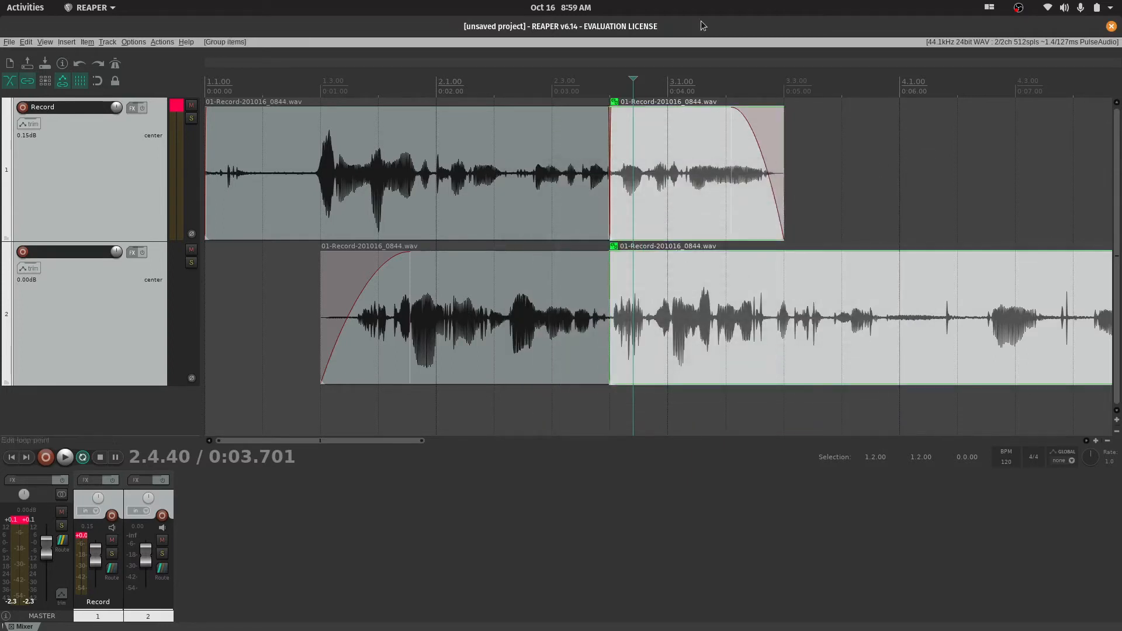
left_click(894, 140)
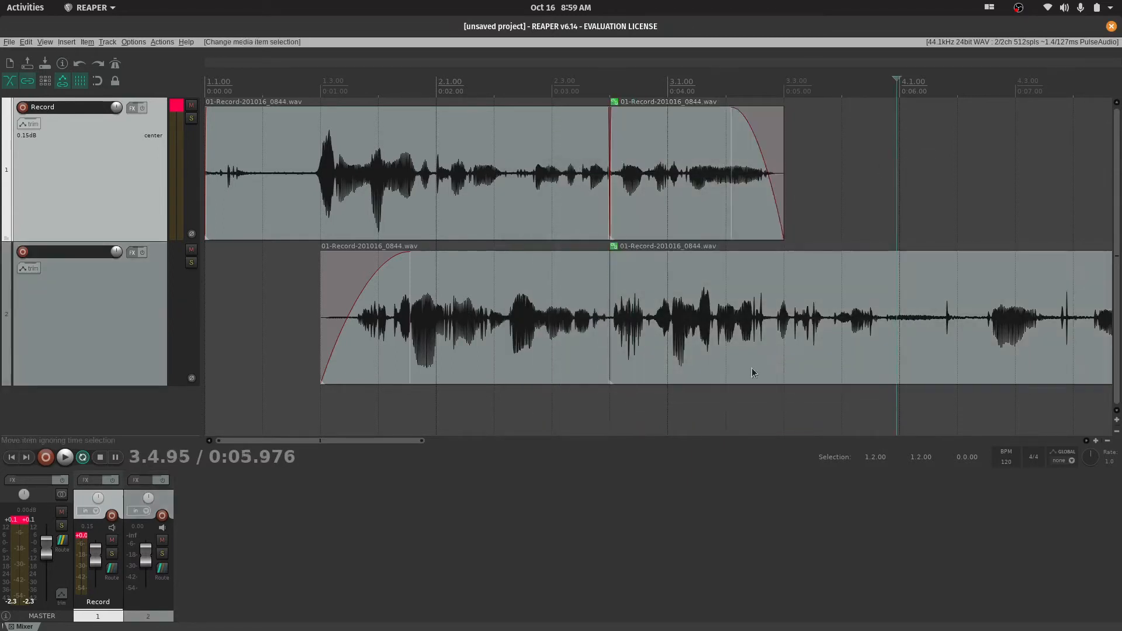
left_click_drag(840, 301, 981, 301)
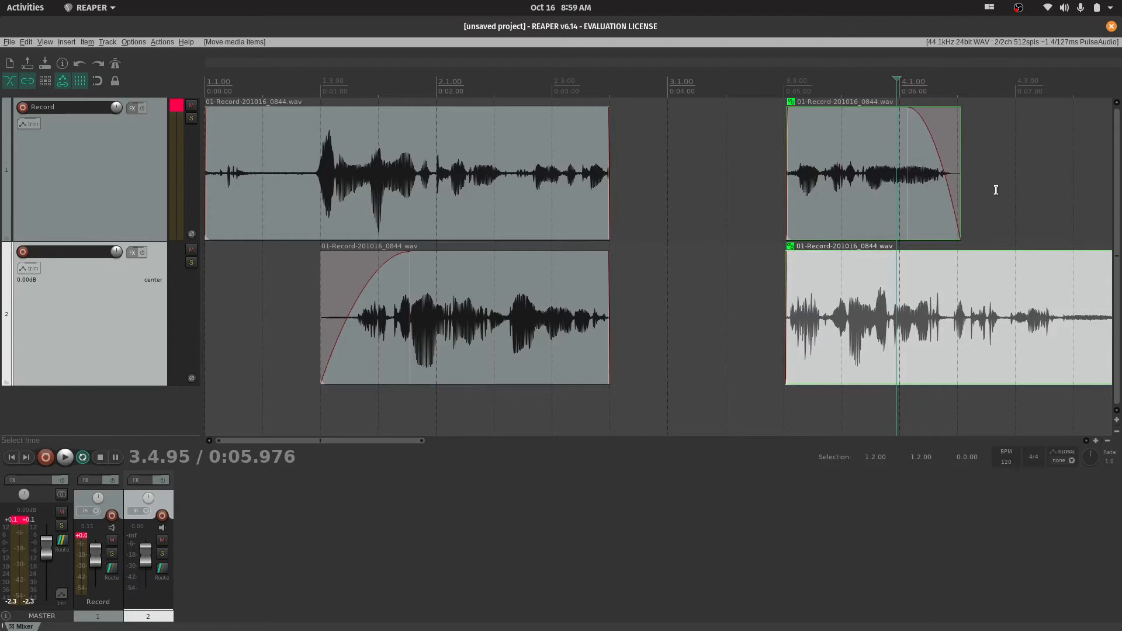
left_click_drag(1101, 319, 1059, 320)
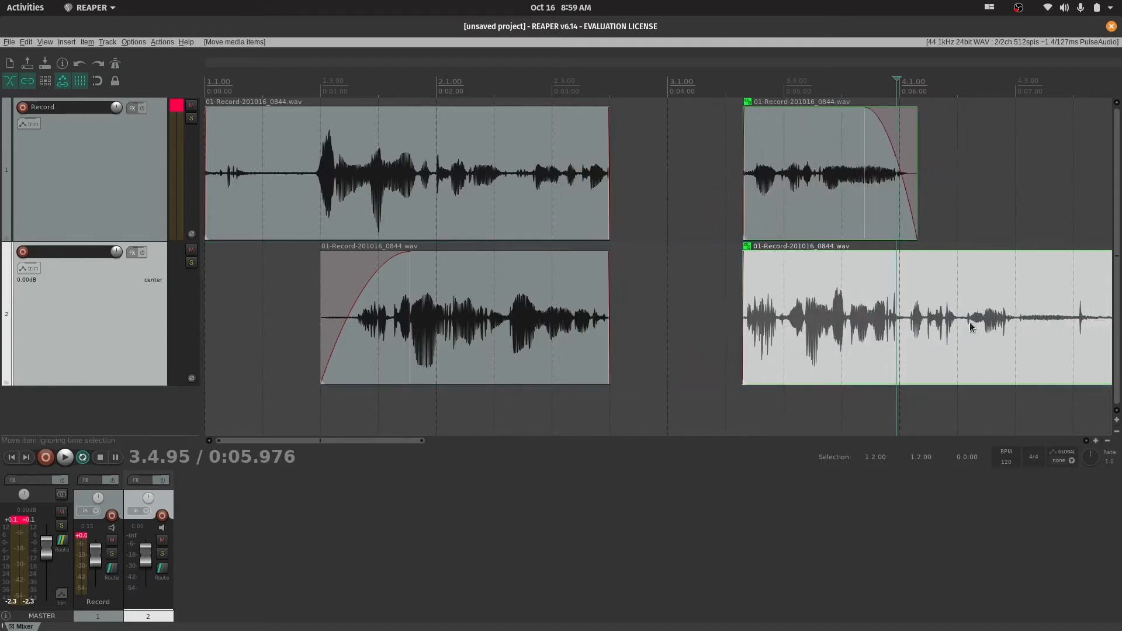
left_click_drag(776, 351, 757, 352)
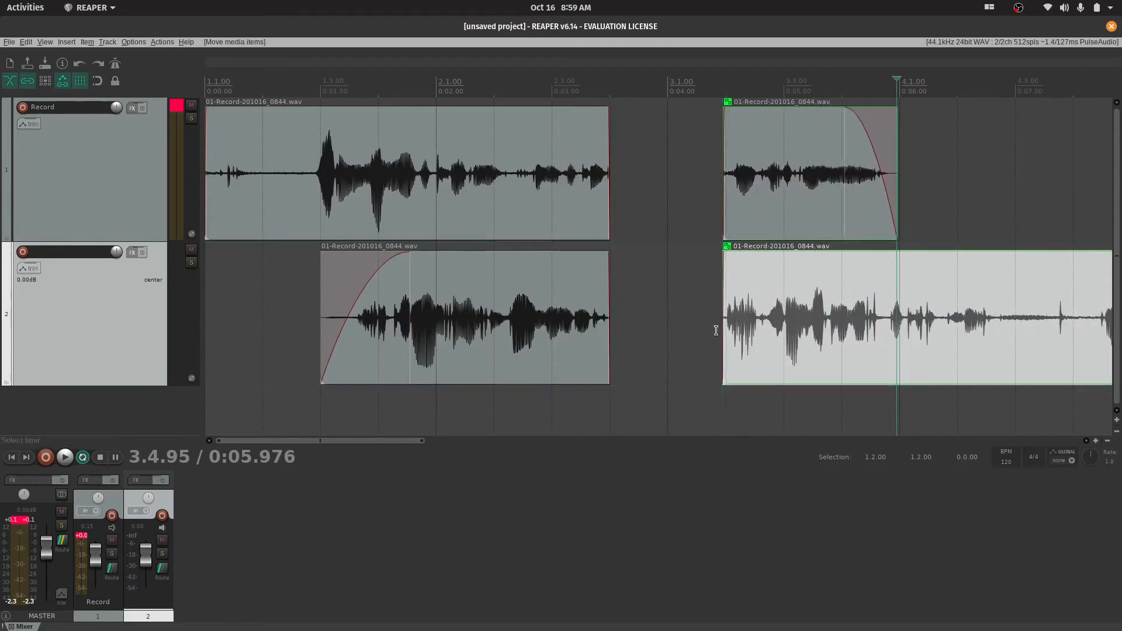
Turn off item grouping and trim only the start of the second track's later item to shortly before 3.3.00
left_click(27, 80)
left_click_drag(725, 311, 767, 318)
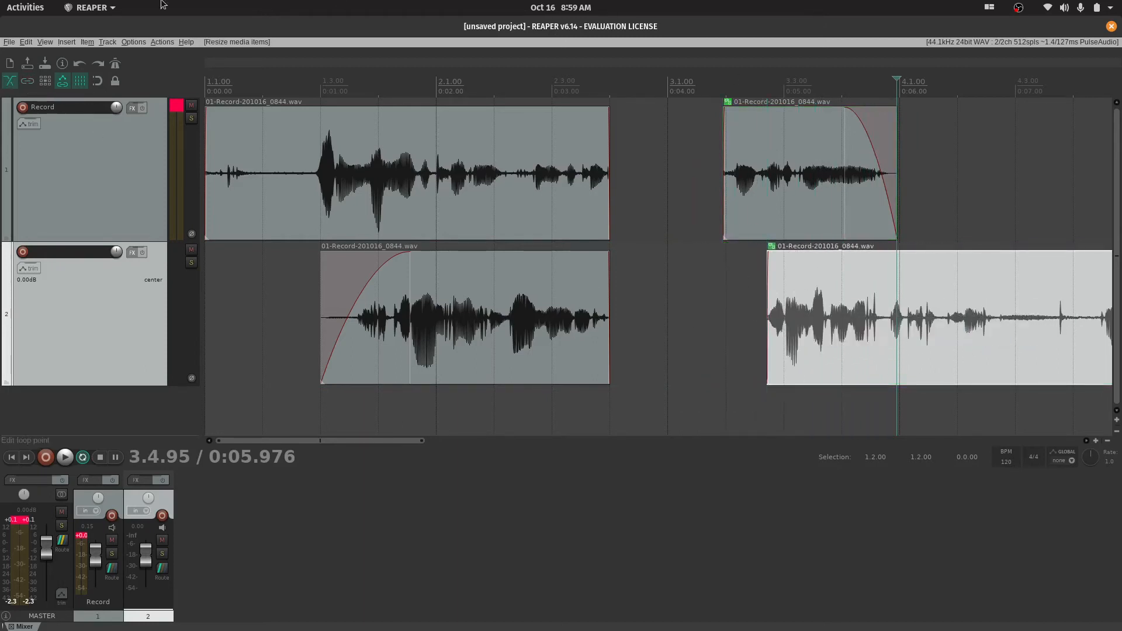
Turn on item grouping, try extending the start of both later items together to shortly after 3.1.00, and undo the resize
left_click(31, 81)
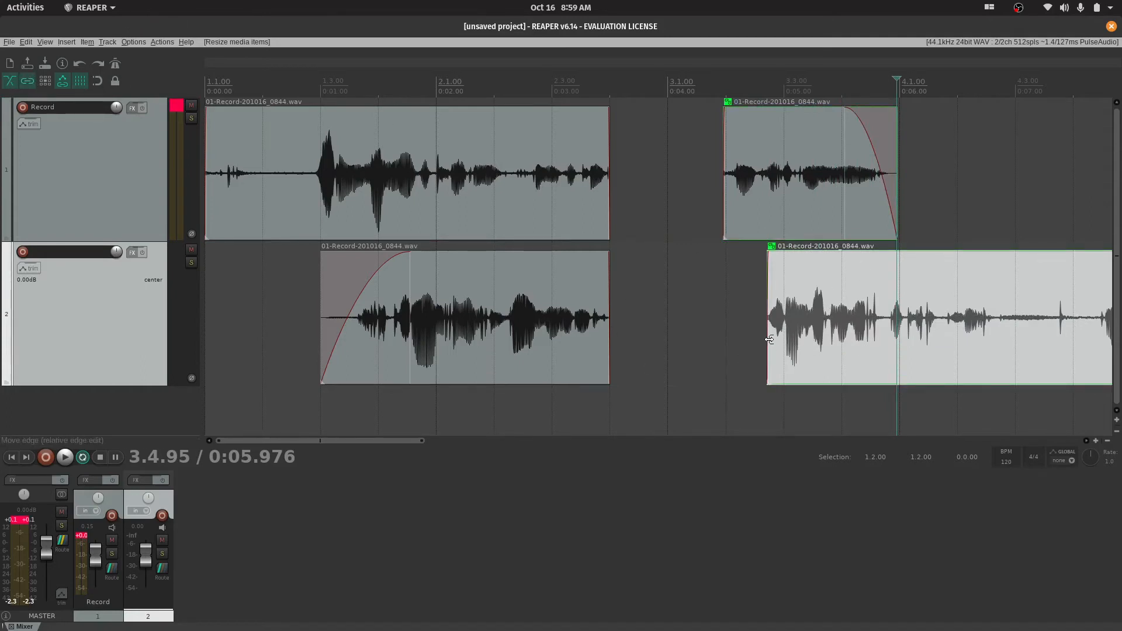
left_click_drag(769, 340, 628, 316)
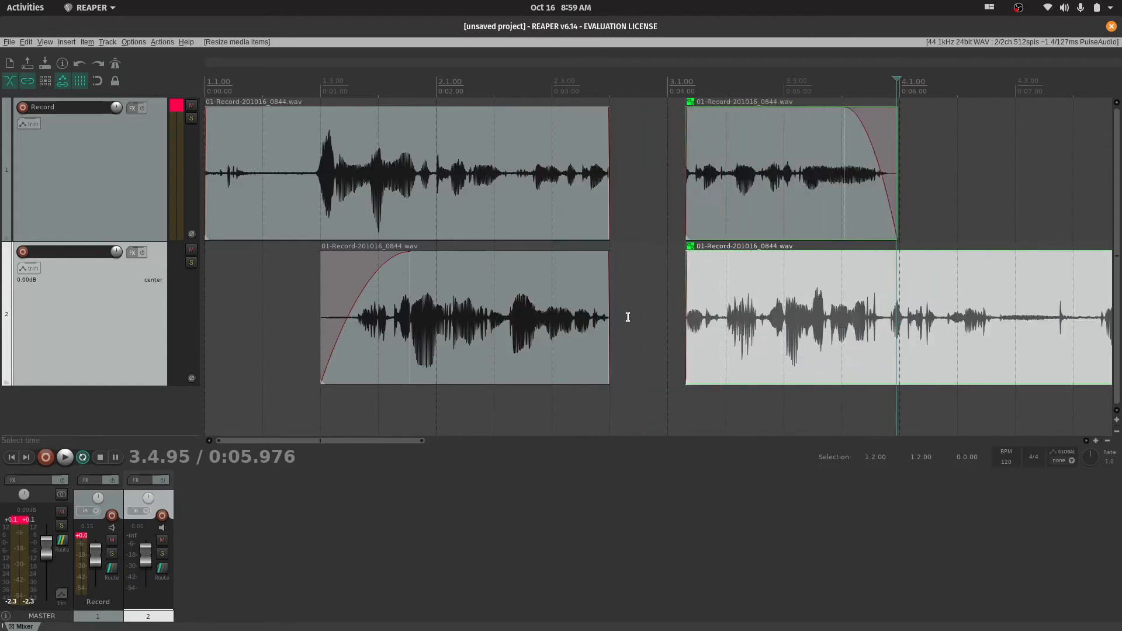
key("ctrl+z")
Shift the grouped later items slightly later, and with grouping off move only the first track's later item back against its first item
left_click_drag(903, 353, 867, 292)
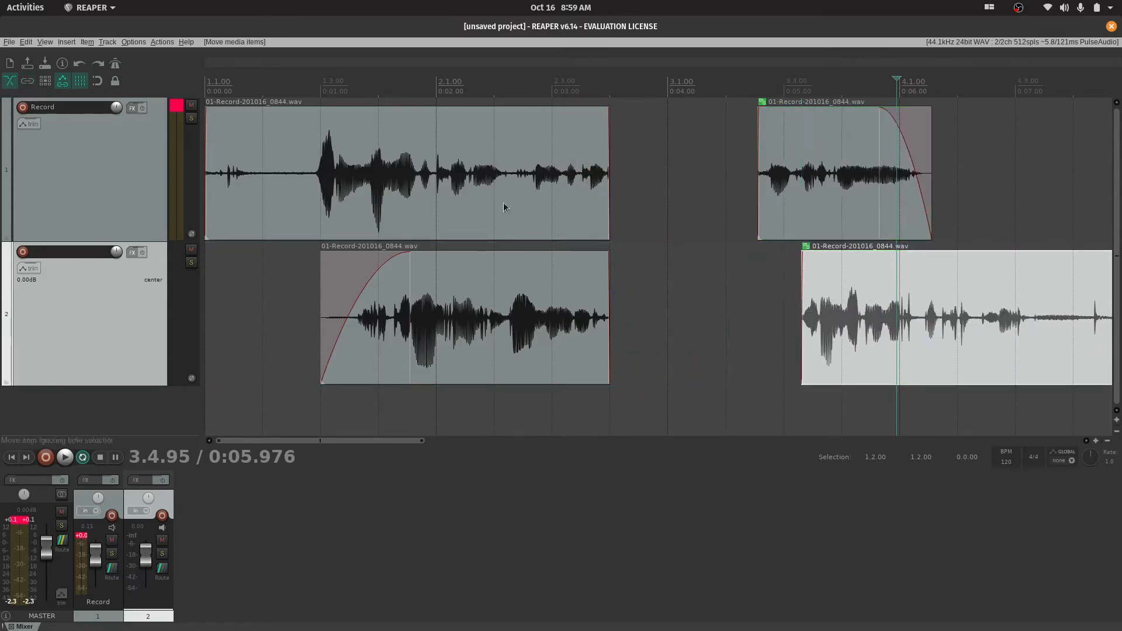
left_click_drag(848, 190, 676, 204)
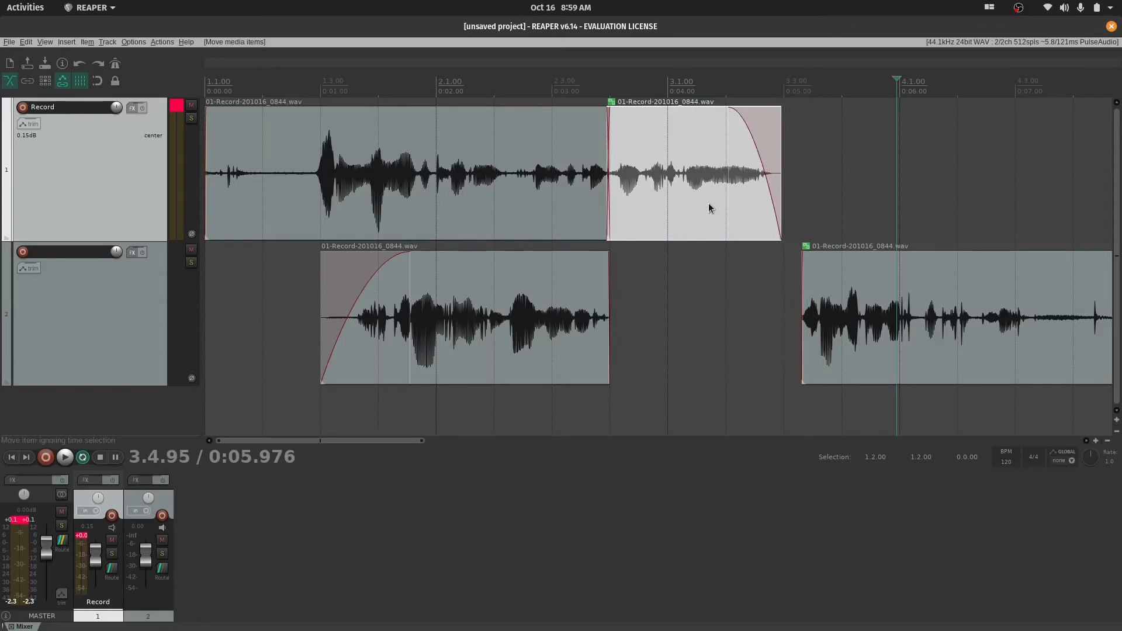
Move the second track's first item earlier to about 1.1.65 and group it with the first track's first item, with item grouping on
left_click_drag(488, 348, 369, 347)
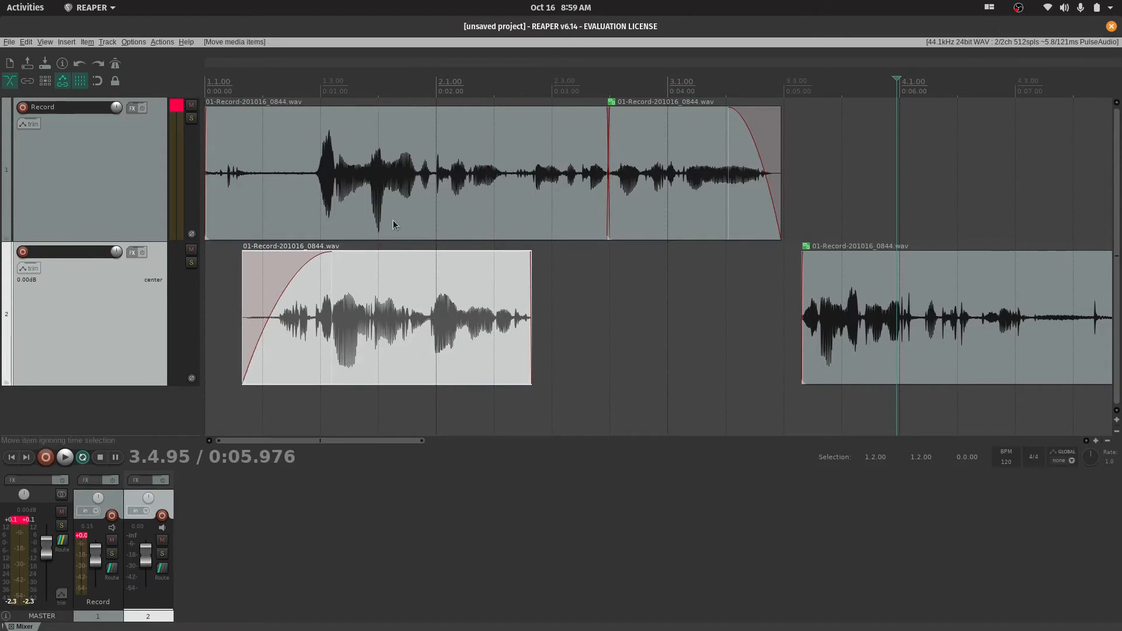
left_click(393, 220)
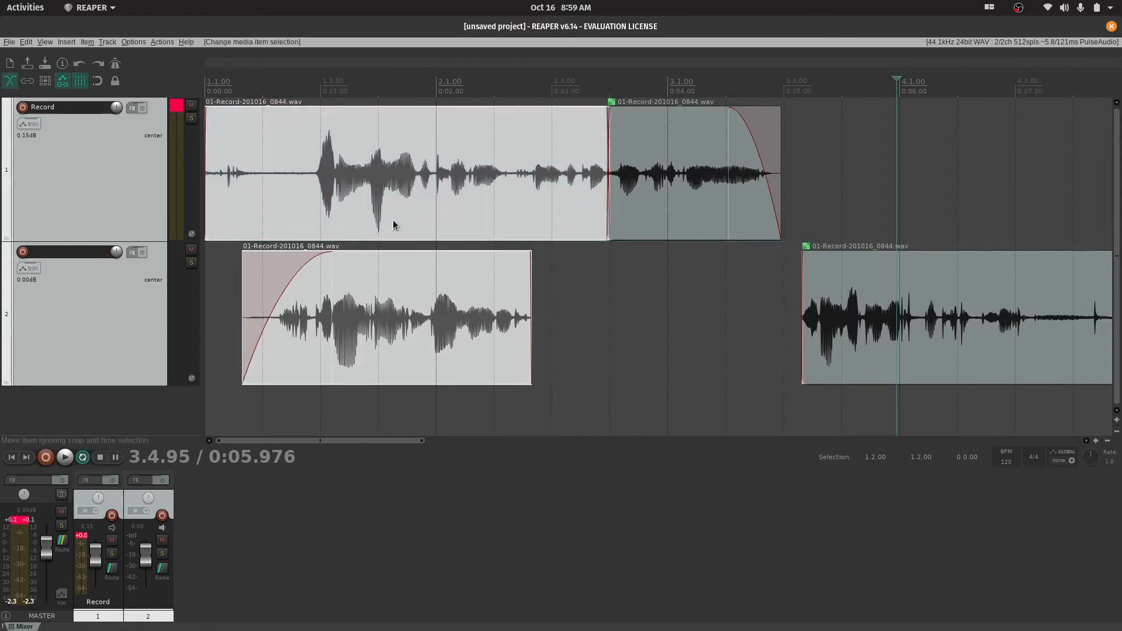
left_click(30, 85)
key("ctrl+g")
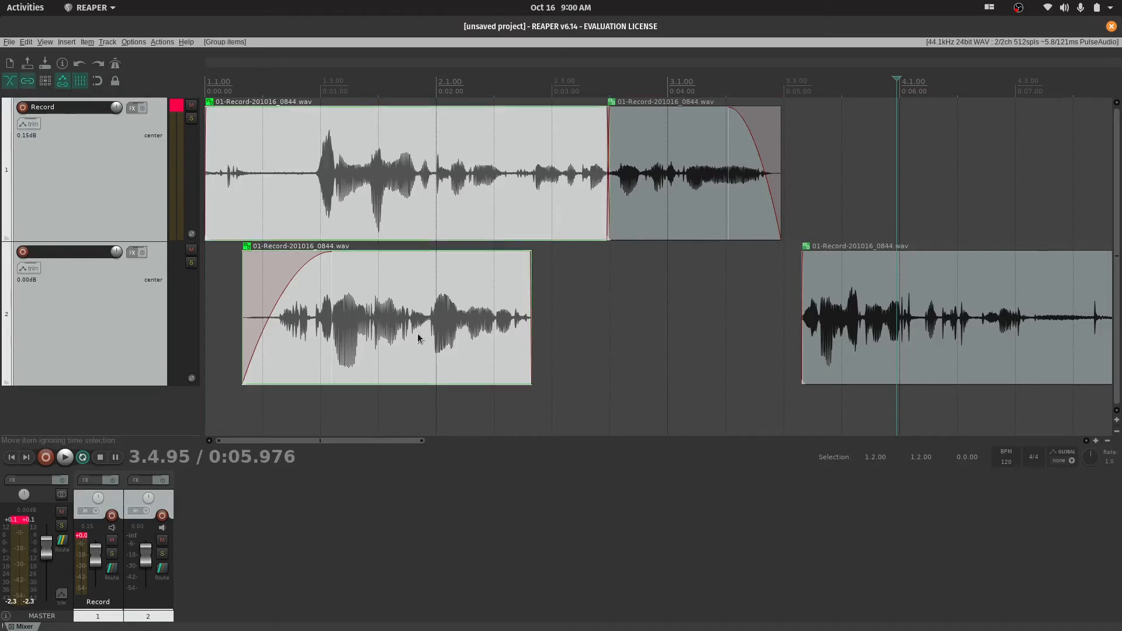
Split the grouped first items at 1.4.36 and shift the pieces after the cut slightly later on both tracks
left_click(399, 189)
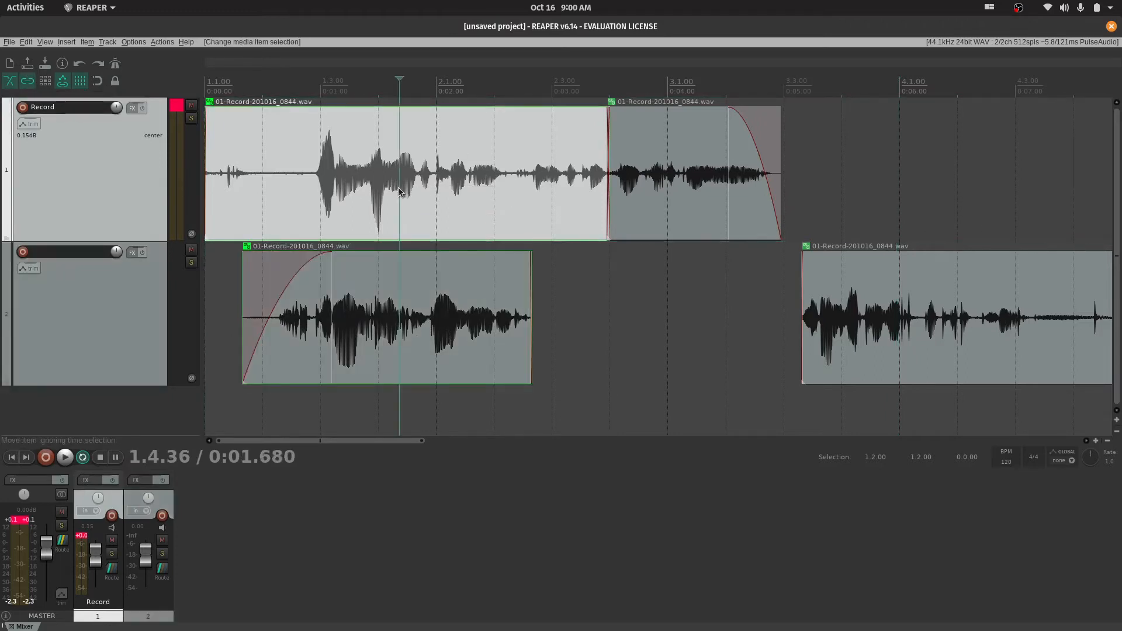
key("s")
mouse_move(445, 338)
left_mouse_down()
mouse_move(573, 319)
mouse_move(459, 327)
left_mouse_up()
Split the shifted pieces at 2.2.34, pull the end pieces slightly away and delete them on both tracks
left_click(515, 166)
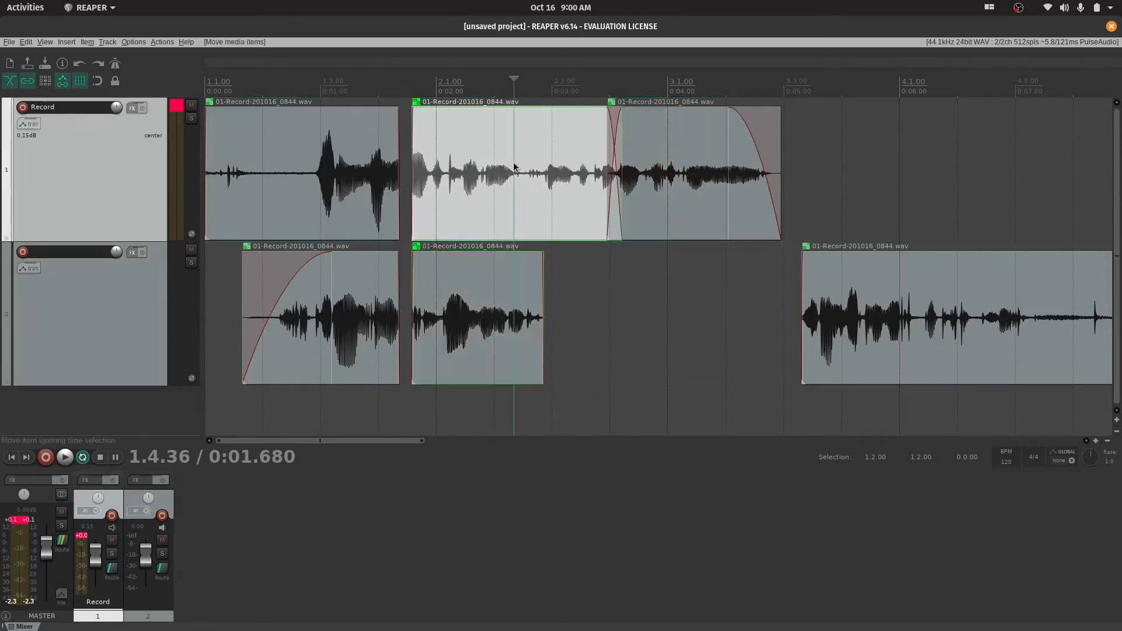
key("s")
left_click_drag(524, 292, 549, 343)
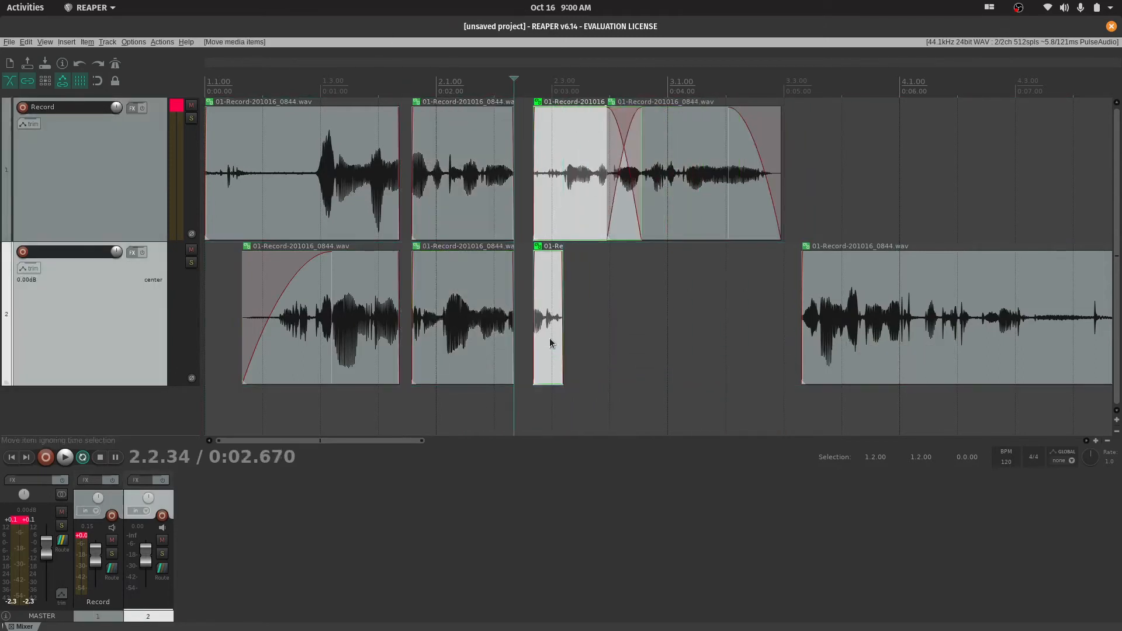
key("Delete")
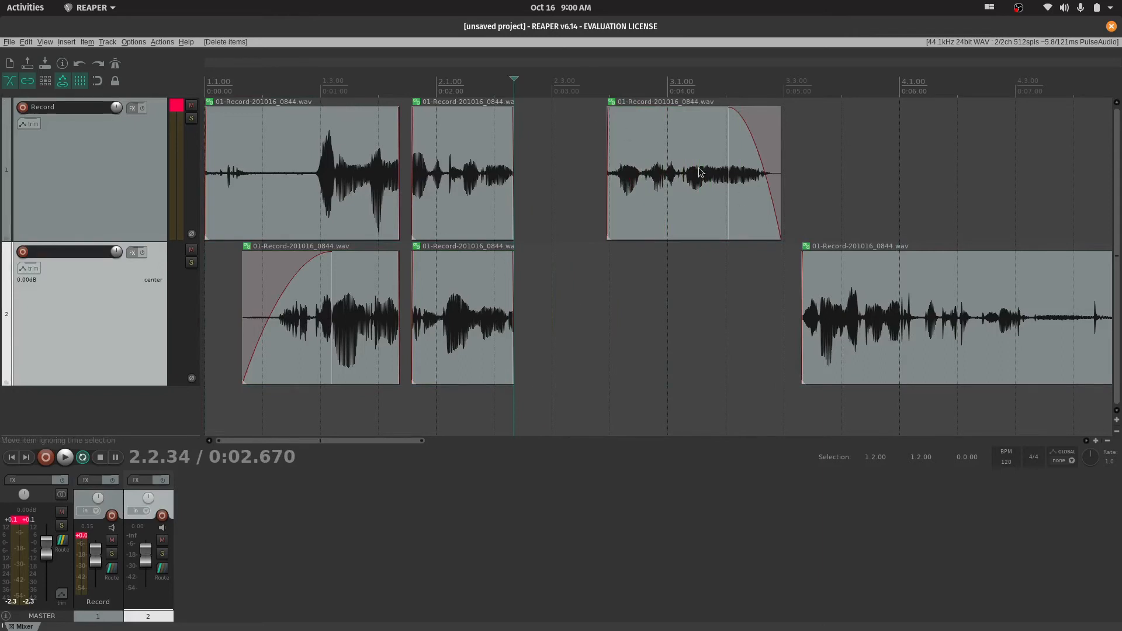
Set ripple editing to all tracks
left_click(549, 356)
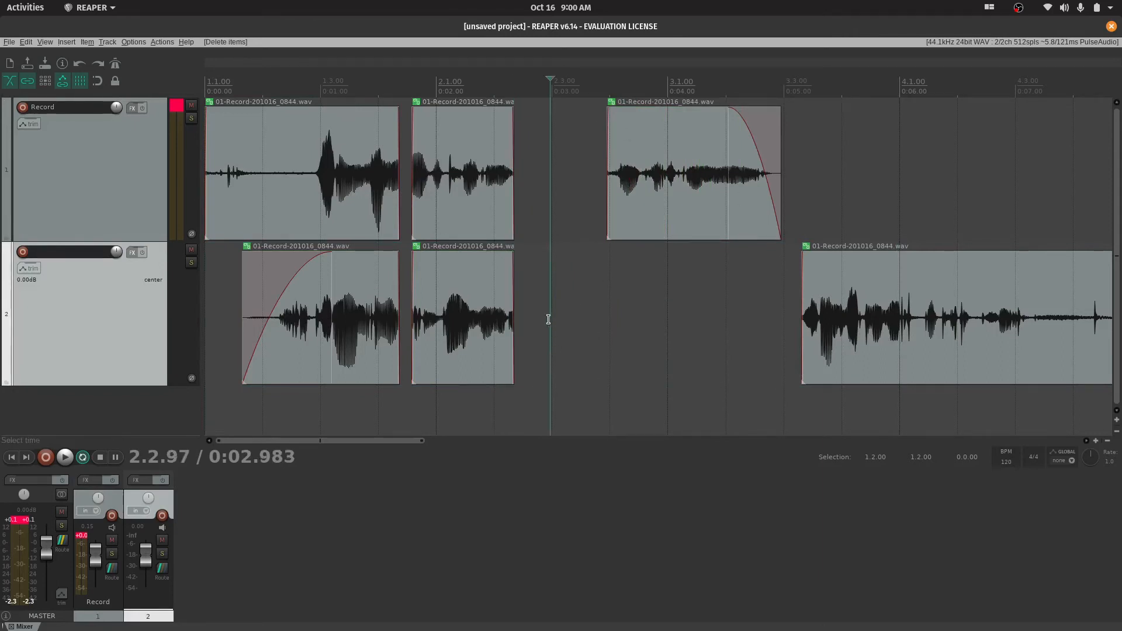
left_click(46, 81)
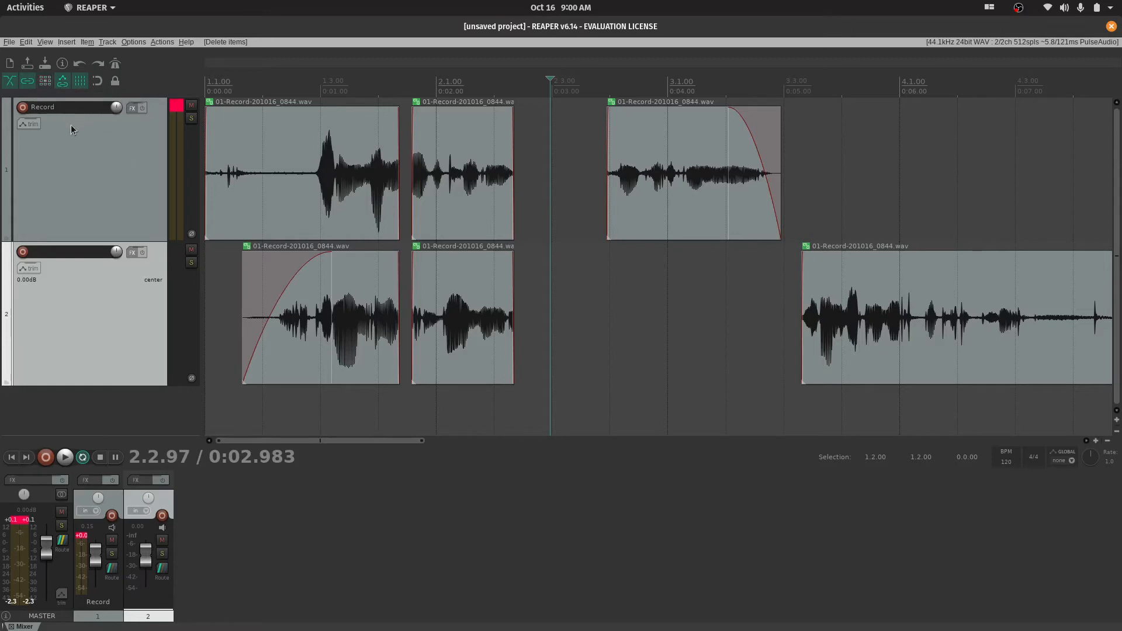
left_click(44, 81)
left_click(45, 80)
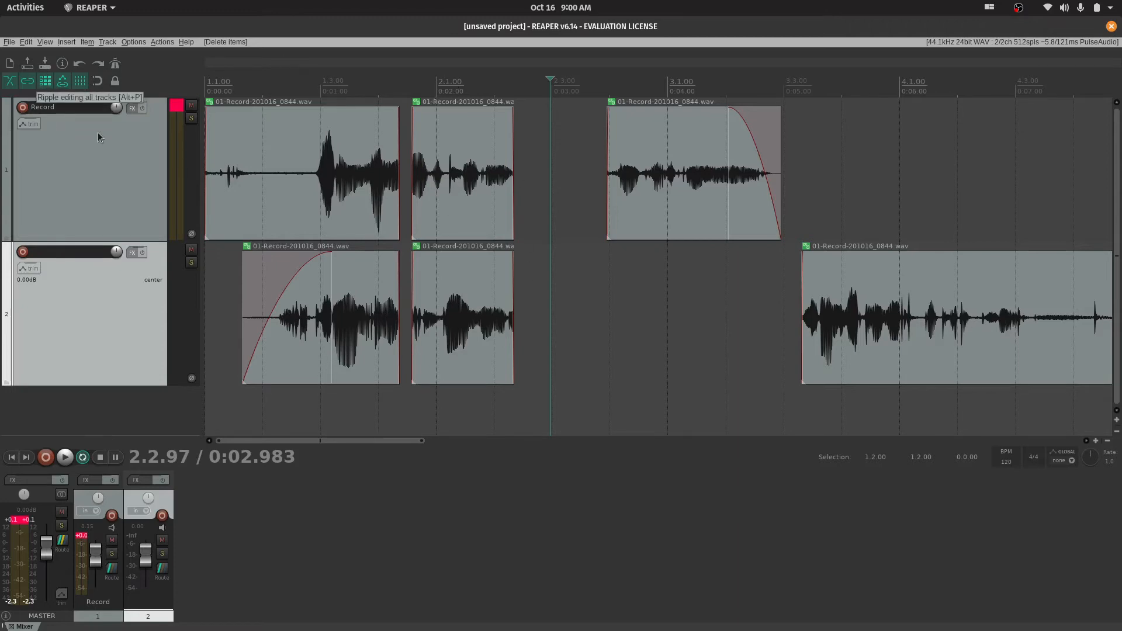
Trim the start of the first track's first item to about 1.1.63, nearly in line with the second track's first item
left_click(451, 92)
scroll(498, 243, "up", 3)
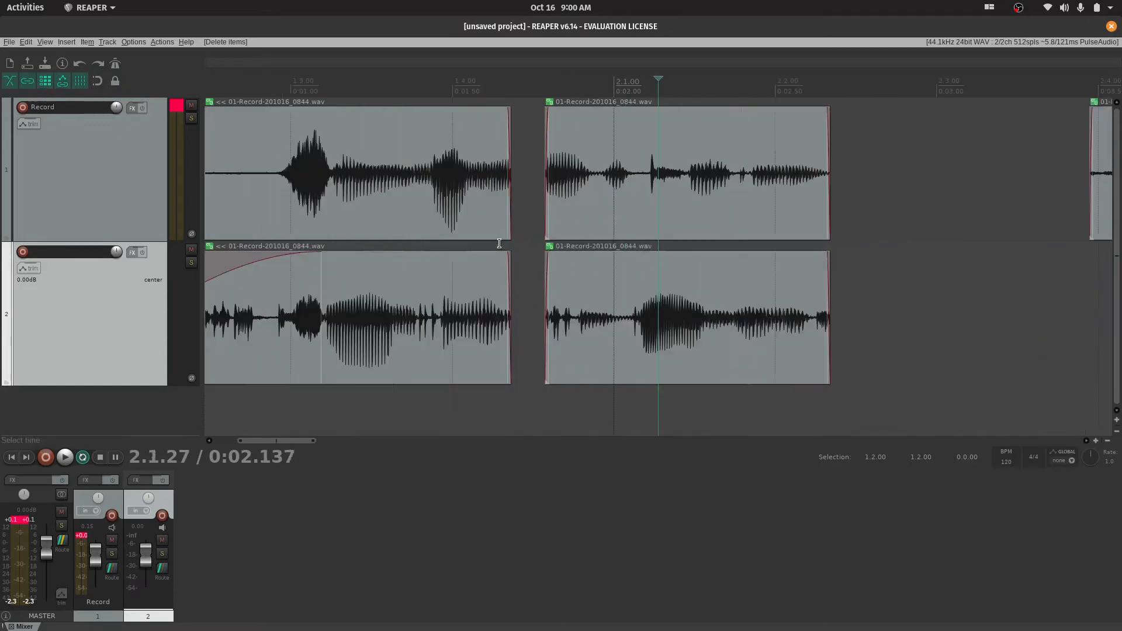
left_click(636, 92)
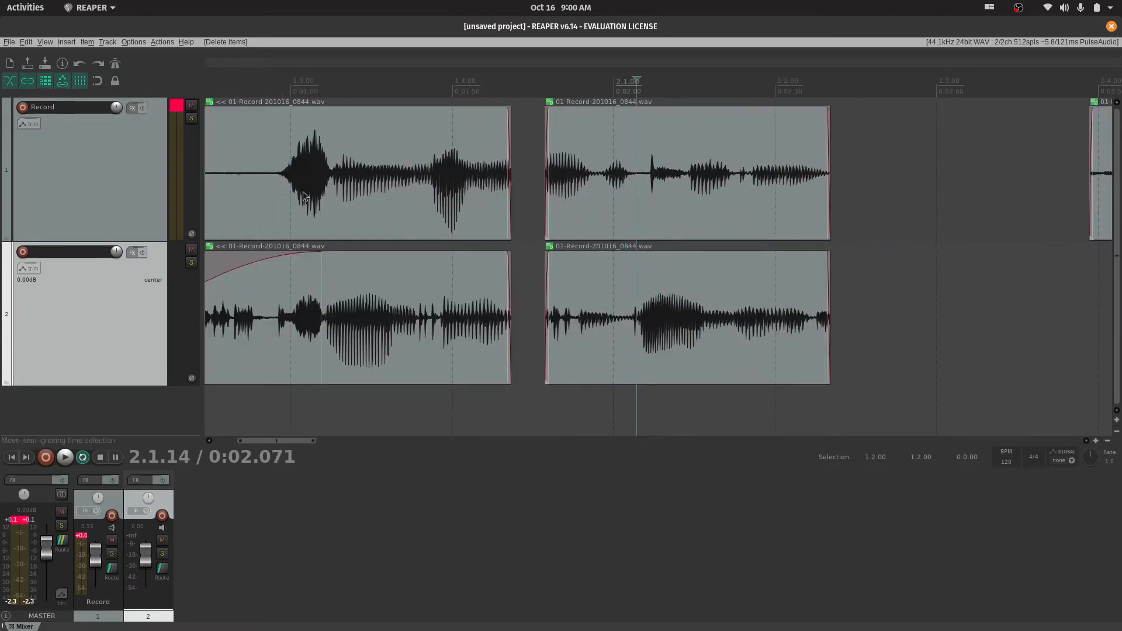
left_click(223, 184)
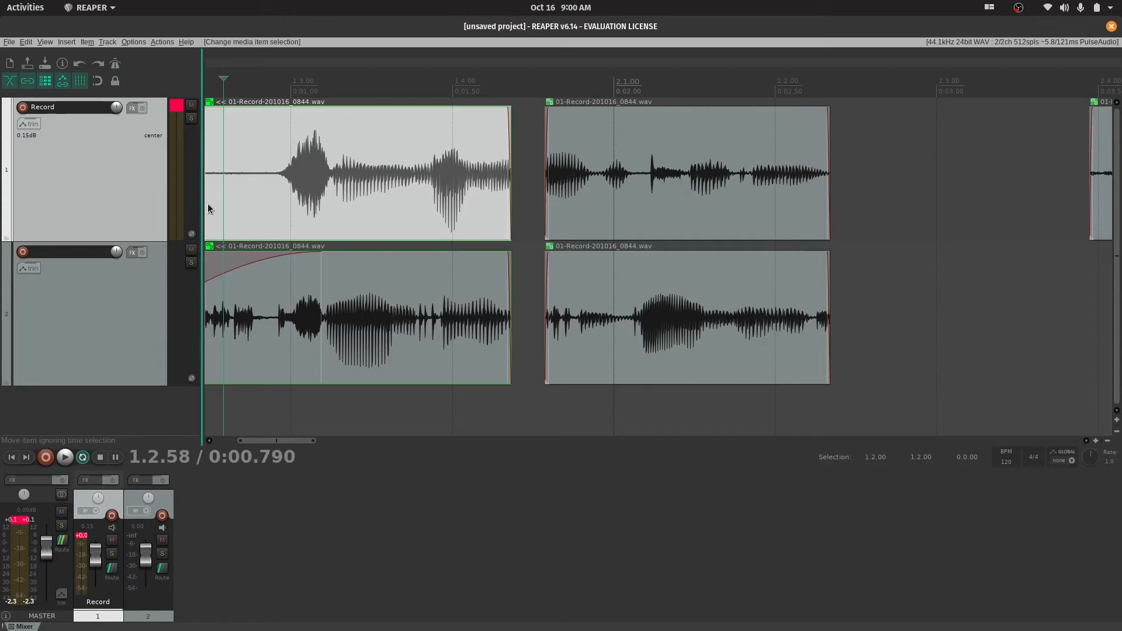
left_click(208, 333)
left_click_drag(279, 442, 222, 437)
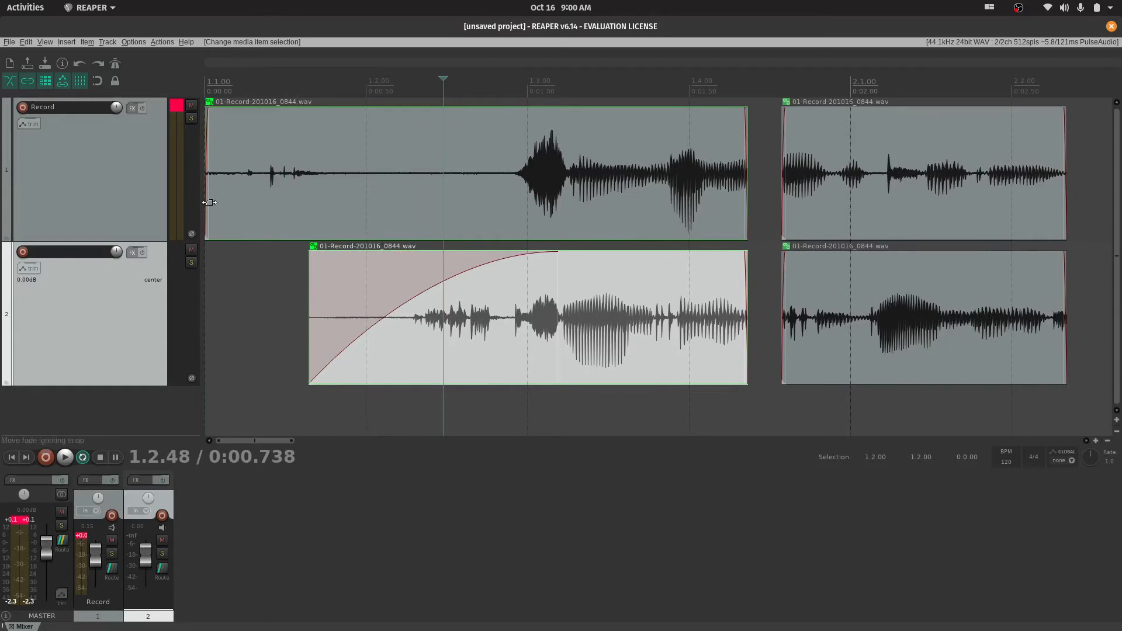
left_click_drag(206, 200, 308, 205)
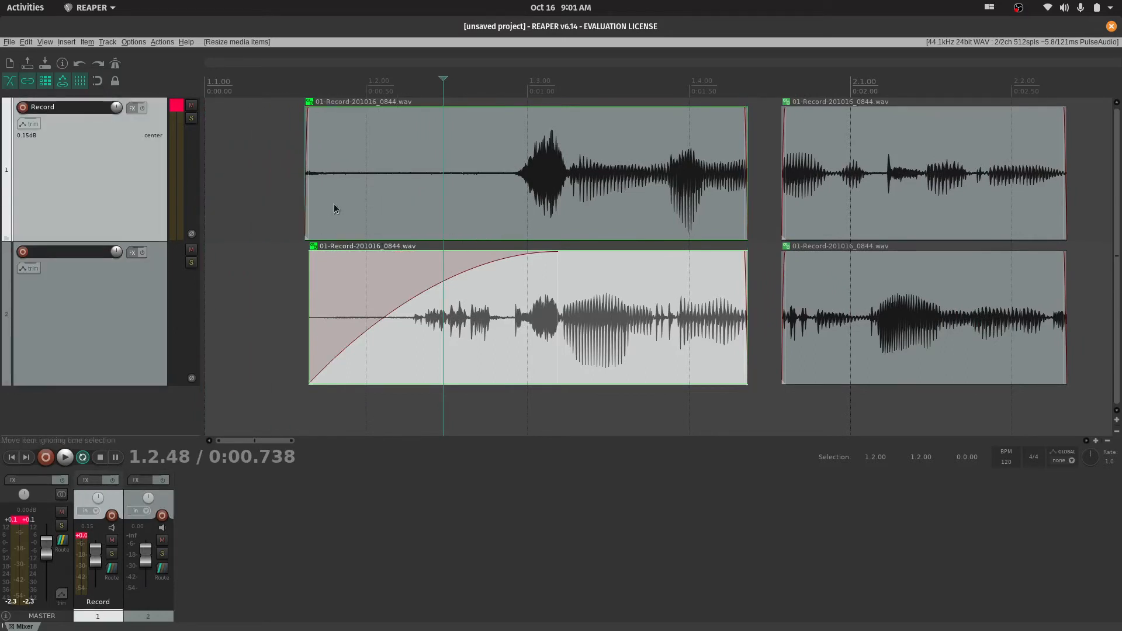
Split the grouped first items at 1.2.32 and ripple-delete the second track's piece before the cut
left_click(370, 200)
left_click(414, 202)
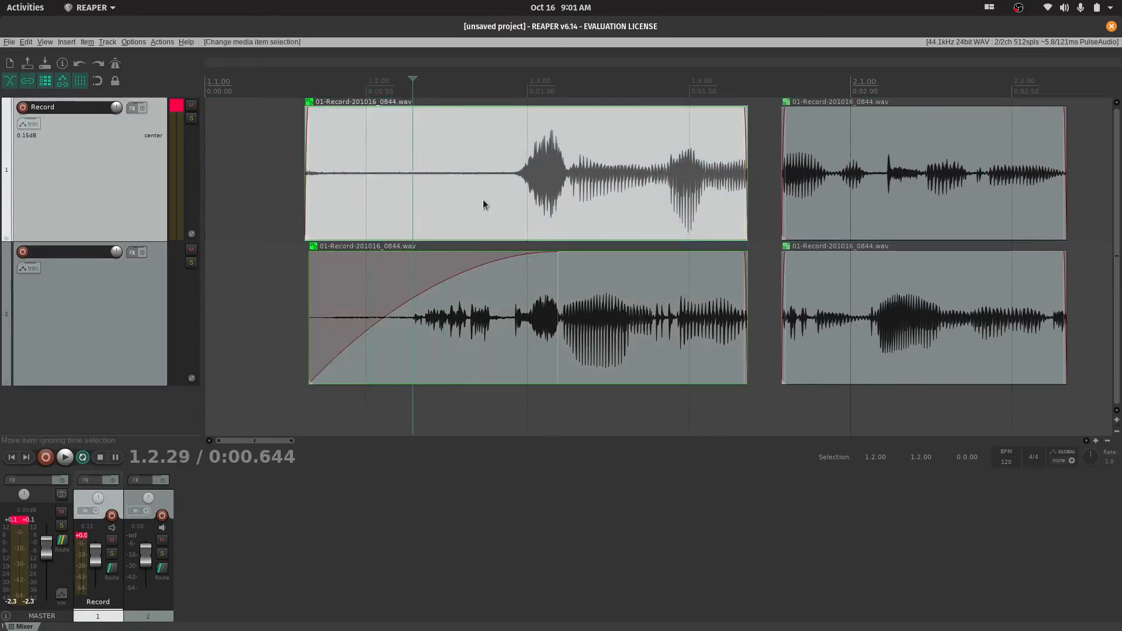
left_click(487, 203)
left_click(419, 200)
key("s")
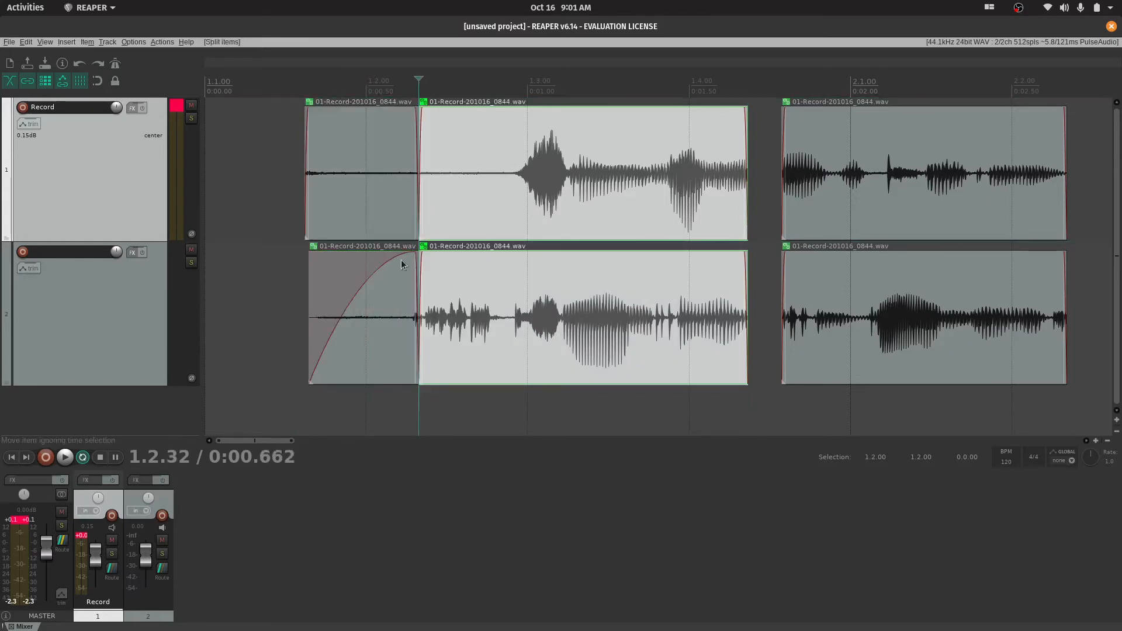
left_click(407, 330)
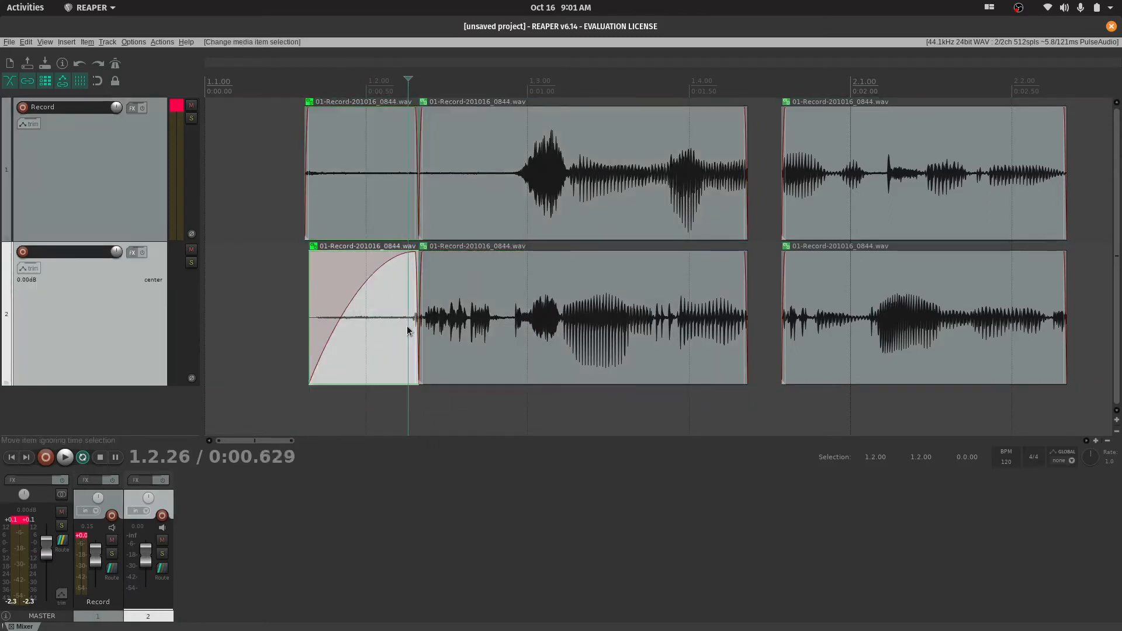
key("Delete")
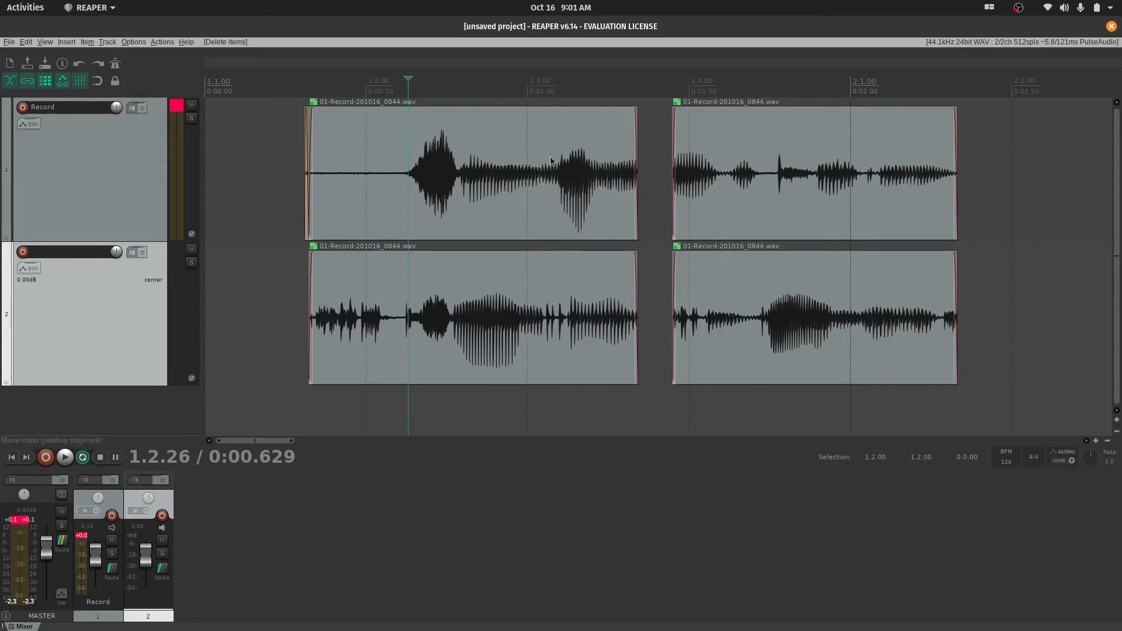
Split the grouped first items at 1.2.24 and about 1.2.57, and ripple-delete the section between the cuts
left_click(385, 191)
left_click(393, 203)
left_click(404, 205)
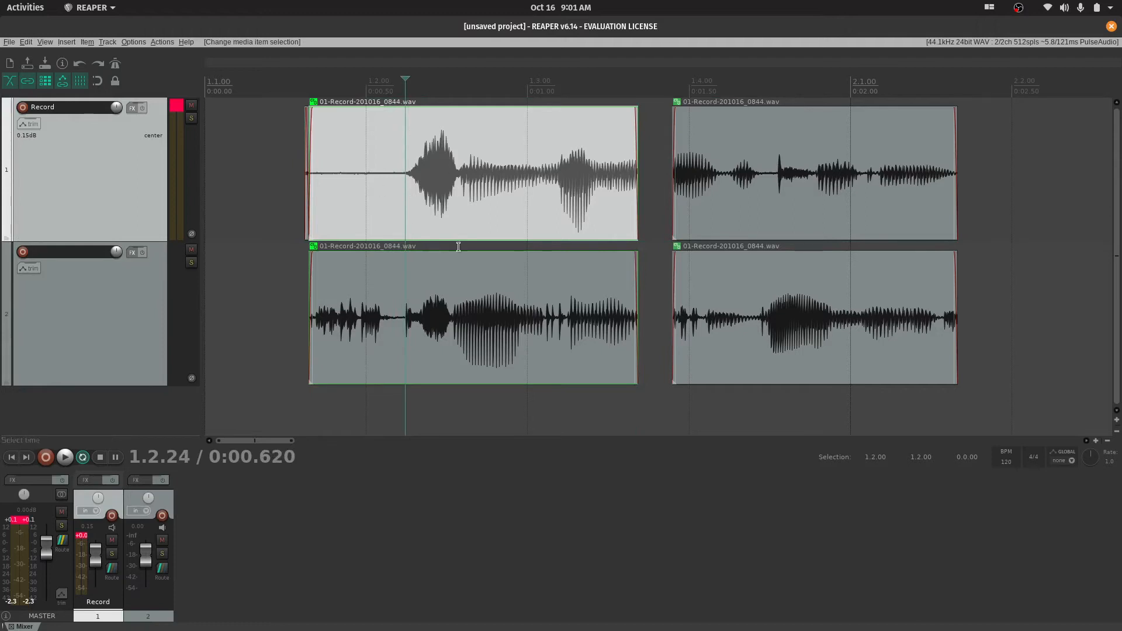
key("s")
left_click(457, 185)
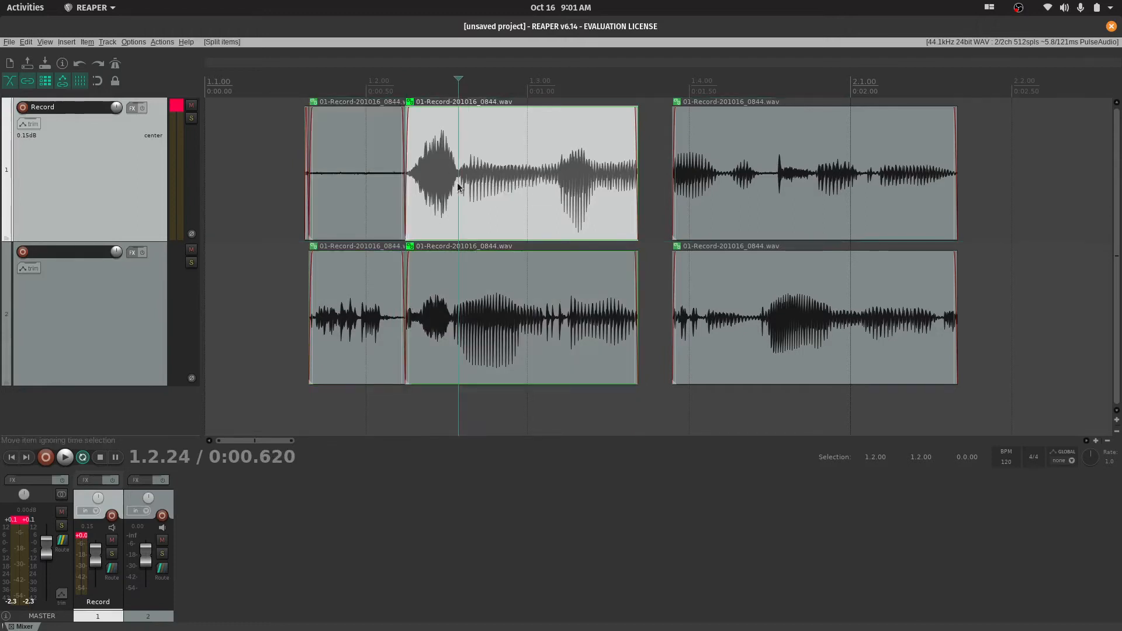
key("s")
left_click(437, 187)
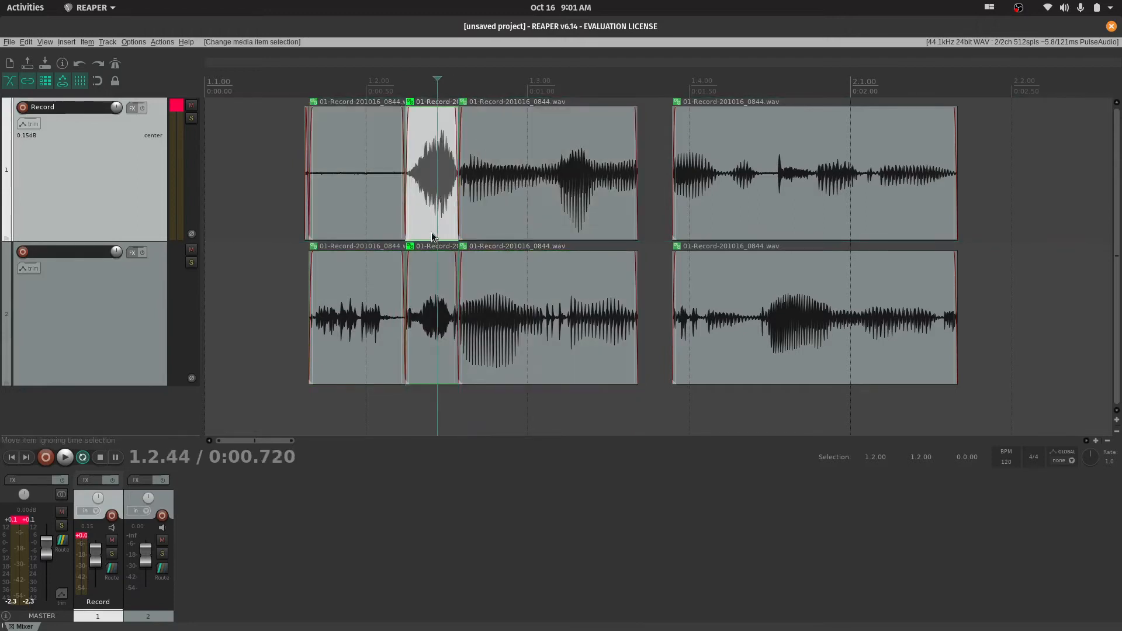
key("Delete")
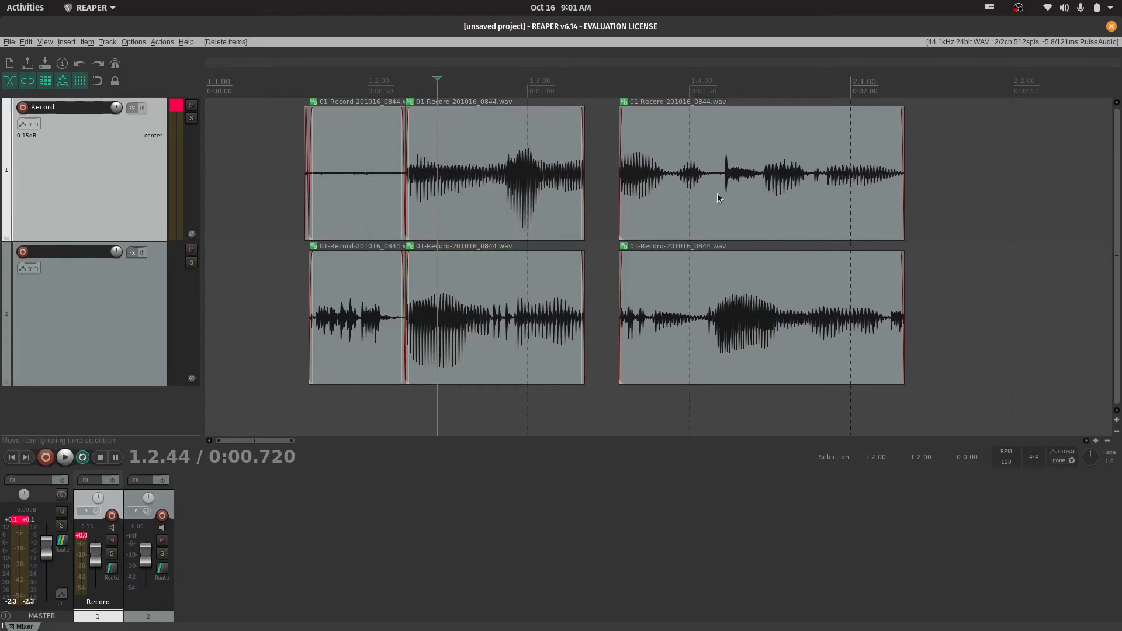
Turn off ripple editing and split the grouped items starting at 1.2.24 at 1.2.69 and about 1.2.91
left_click(502, 205)
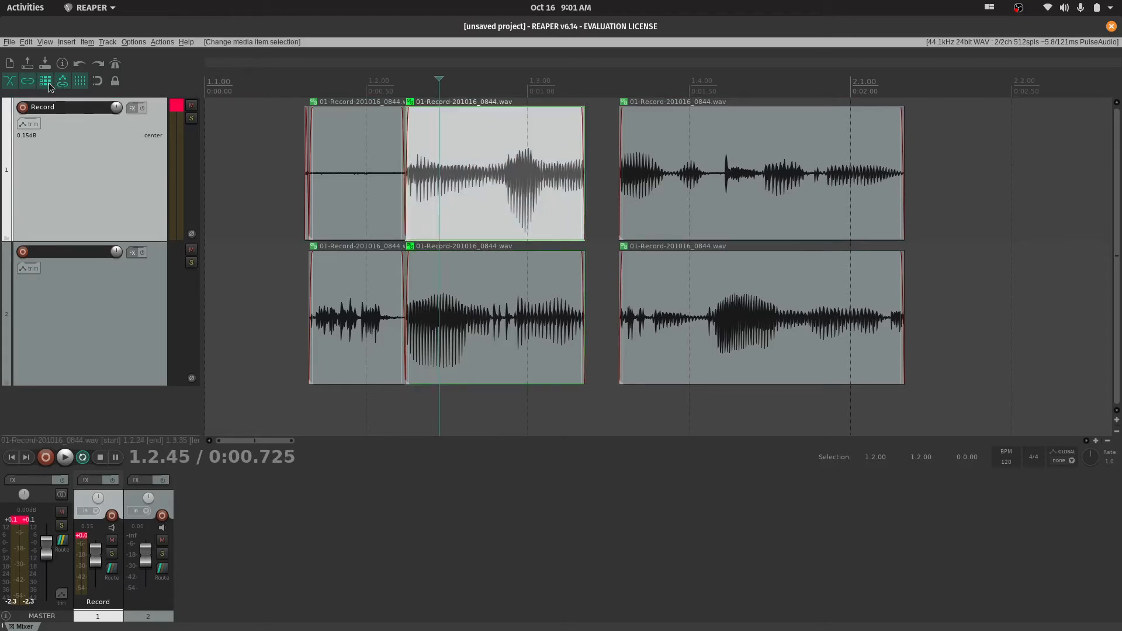
left_click(476, 193)
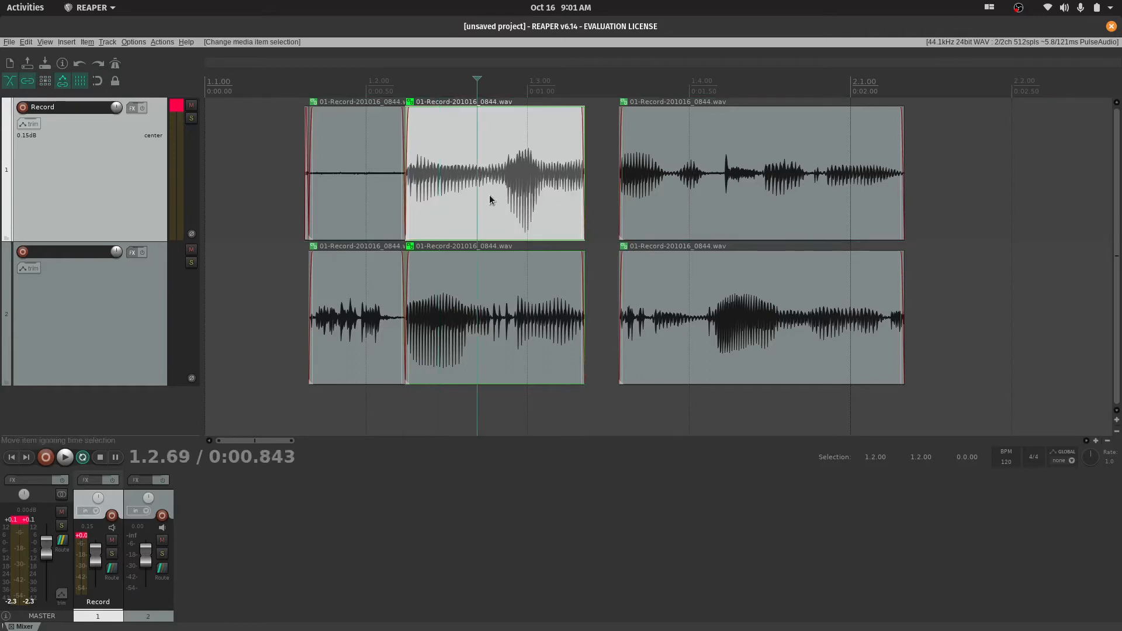
key("s")
left_click(513, 198)
key("s")
Delete the pieces between the two cuts on both tracks and move the following grouped pieces back to overlap the preceding ones
left_click(505, 197)
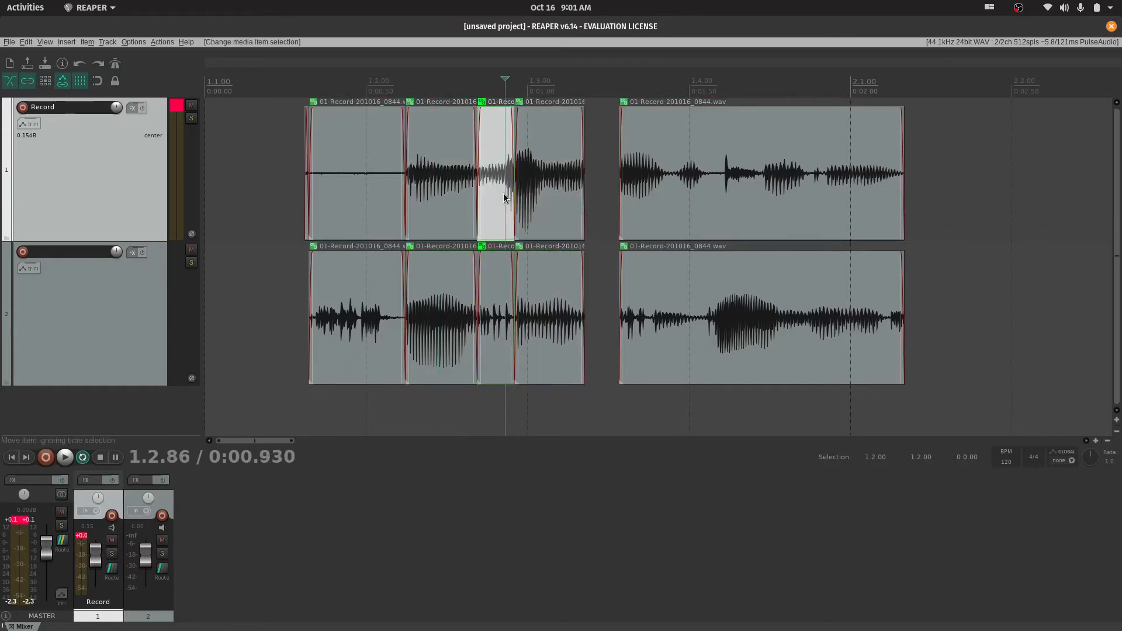
key("Delete")
left_click(494, 298)
key("Delete")
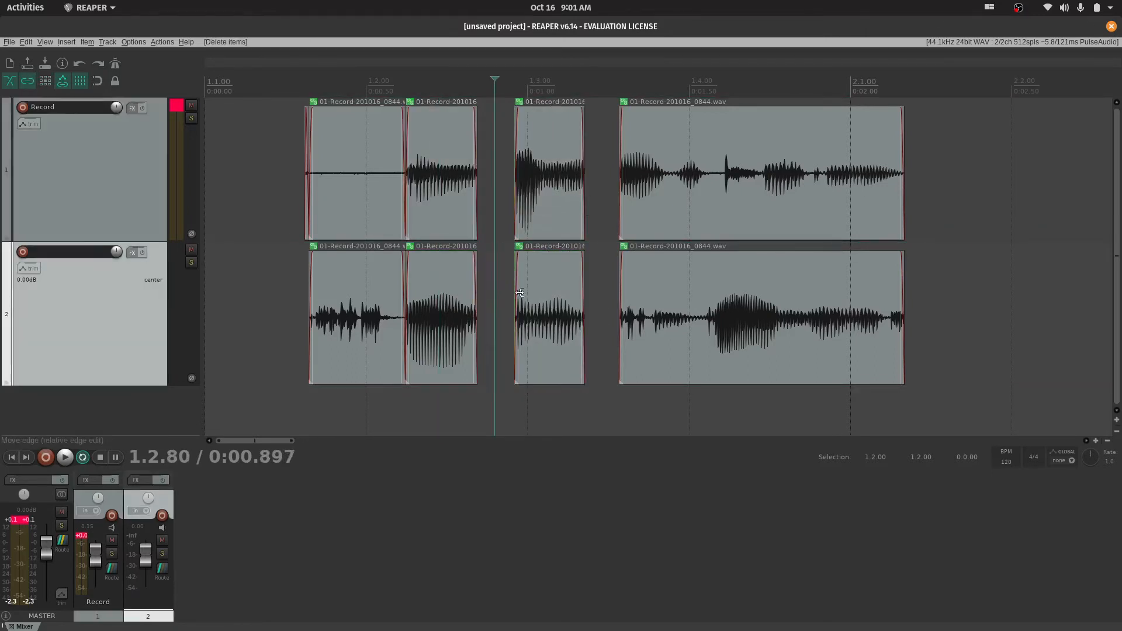
left_click(543, 211)
left_click_drag(538, 210, 489, 201)
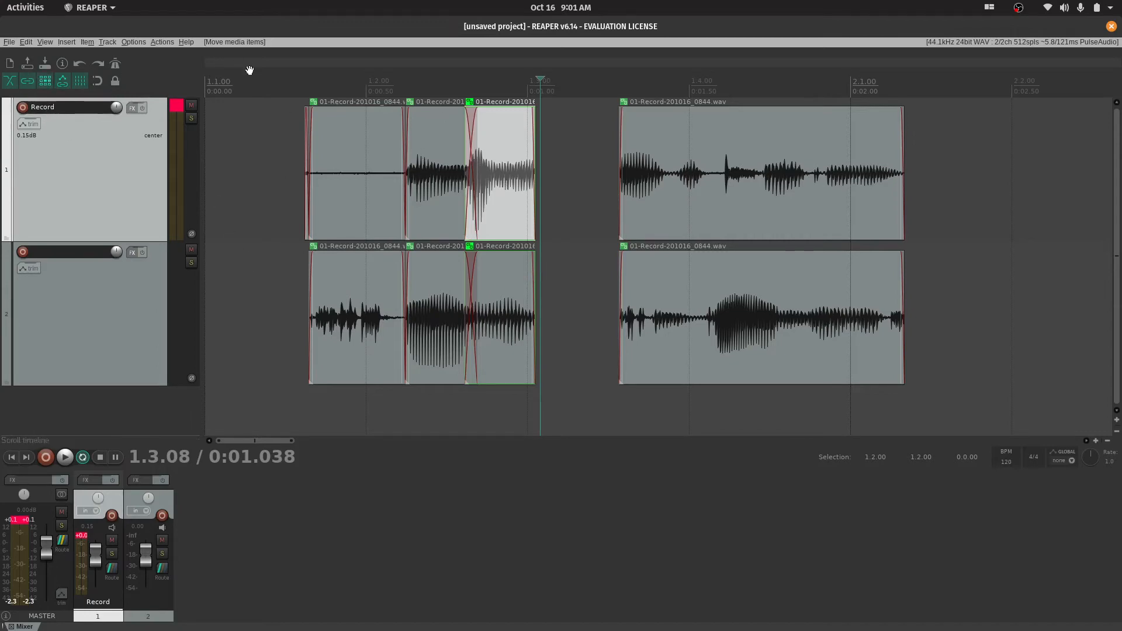
With per-track ripple editing on, split the grouped items after the gap at 1.4.16 and 1.4.44 and delete the first track's middle piece
left_click(725, 172)
left_click(714, 188)
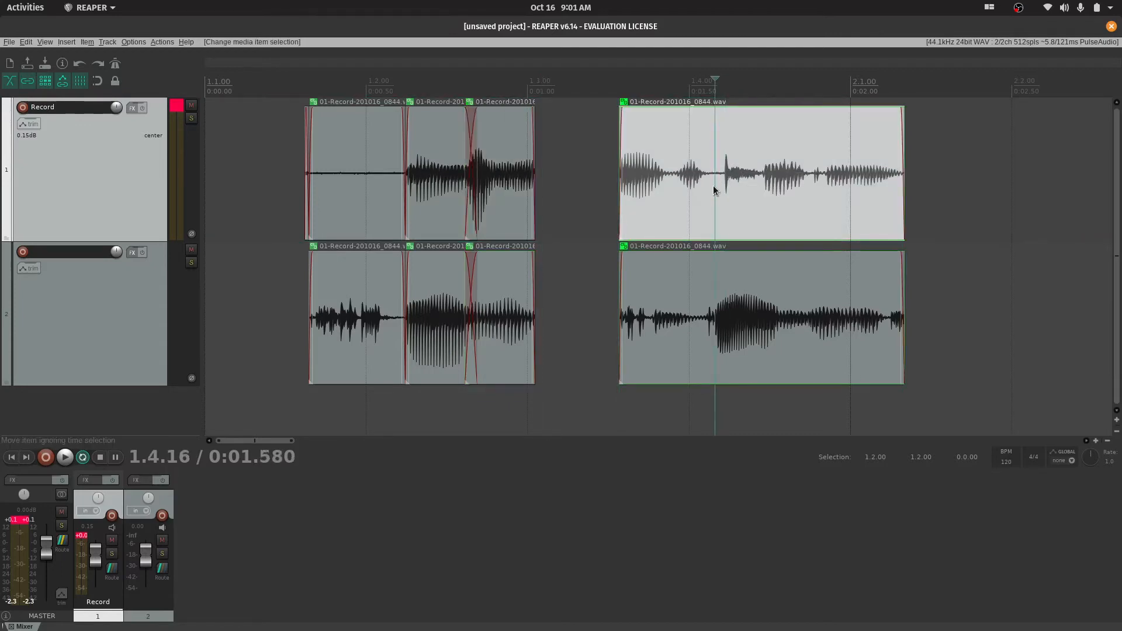
key("s")
left_click(760, 196)
key("s")
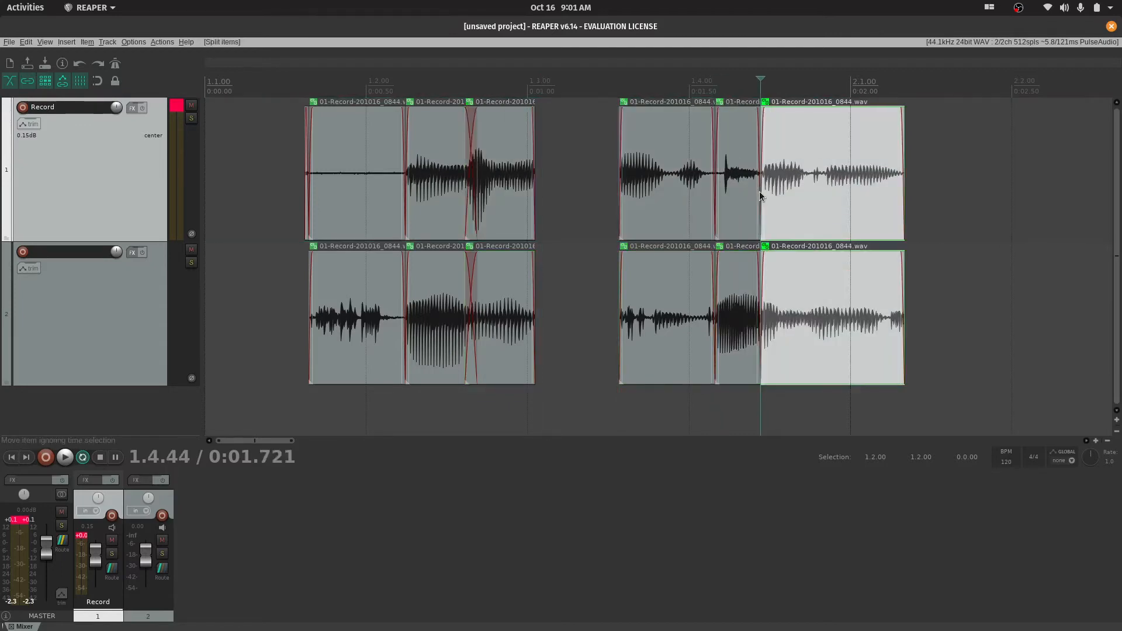
left_click(745, 196)
key("Delete")
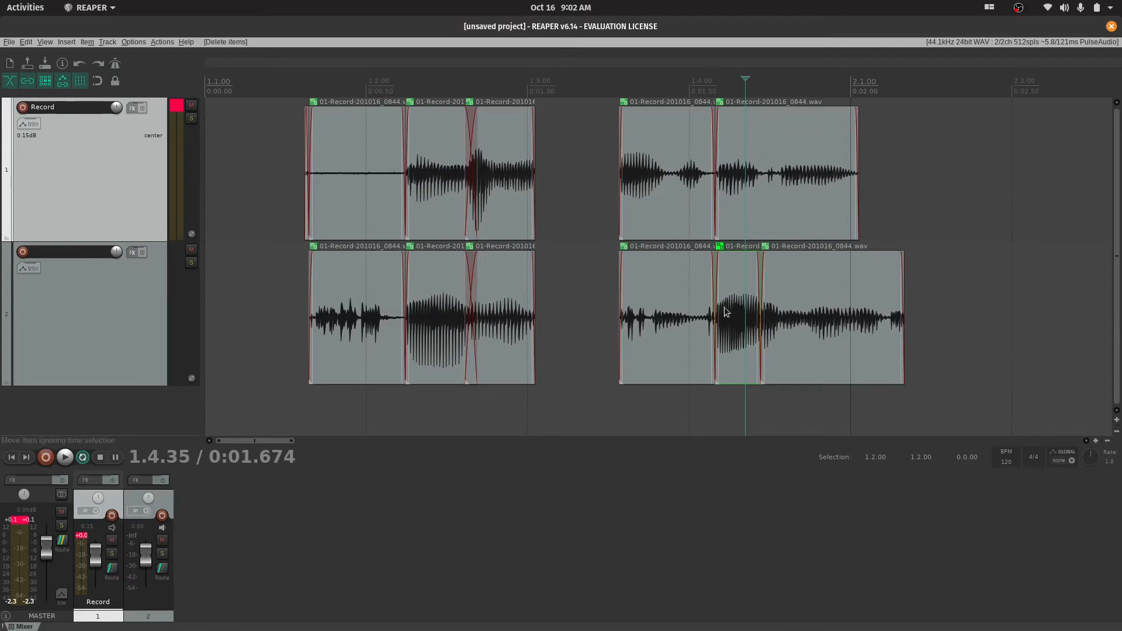
Delete the second track's middle piece between the cuts, and toggle ripple editing off and back on
left_click(735, 329)
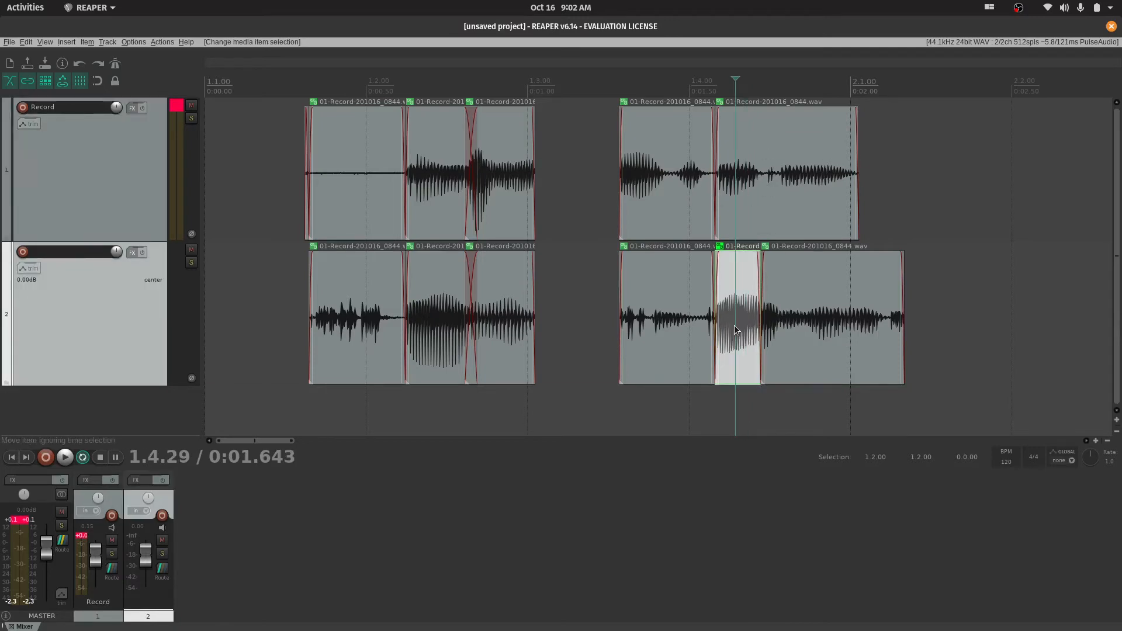
key("Delete")
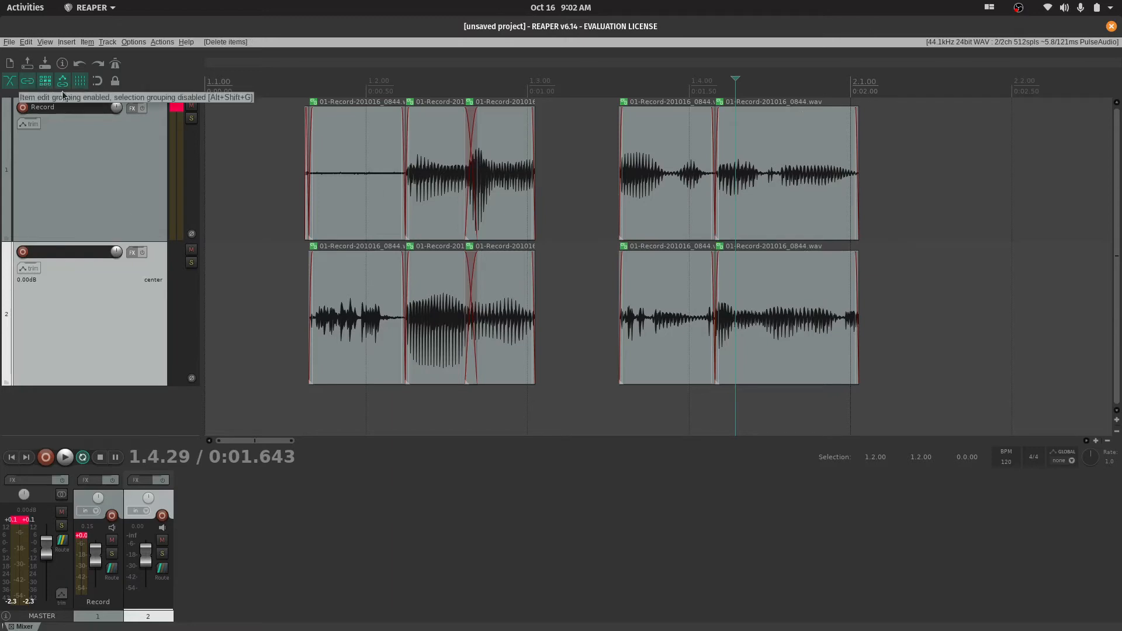
left_click(45, 81)
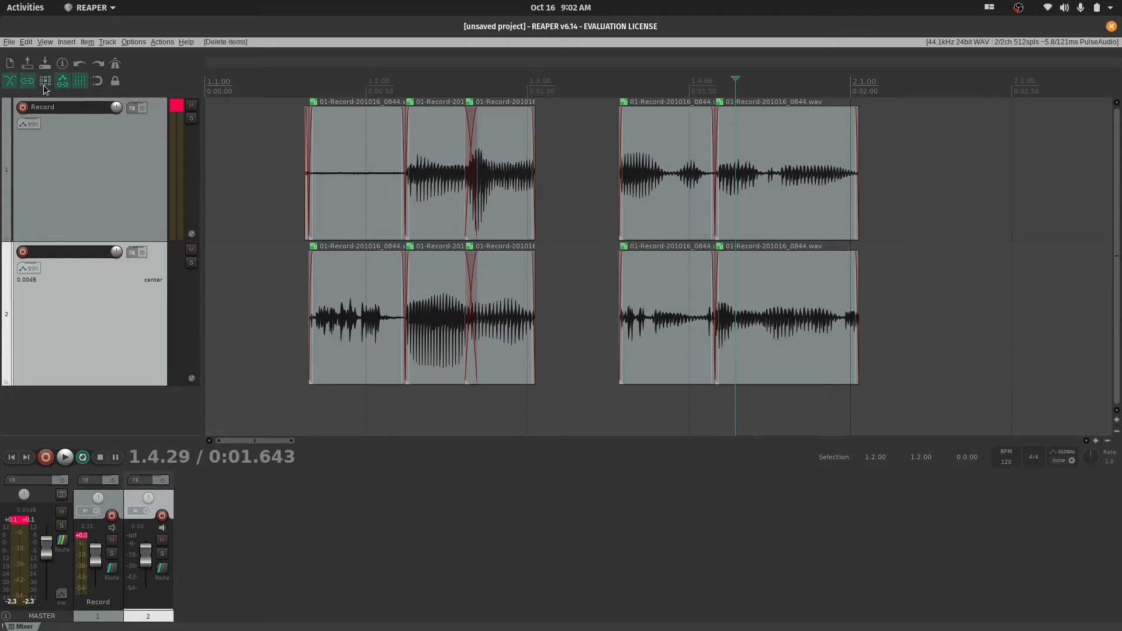
left_click(45, 82)
Select the time range from 1.1.24 to 2.3.96 with the items in it, and deselect the items
scroll(808, 241, "down", 5)
scroll(678, 322, "up", 2)
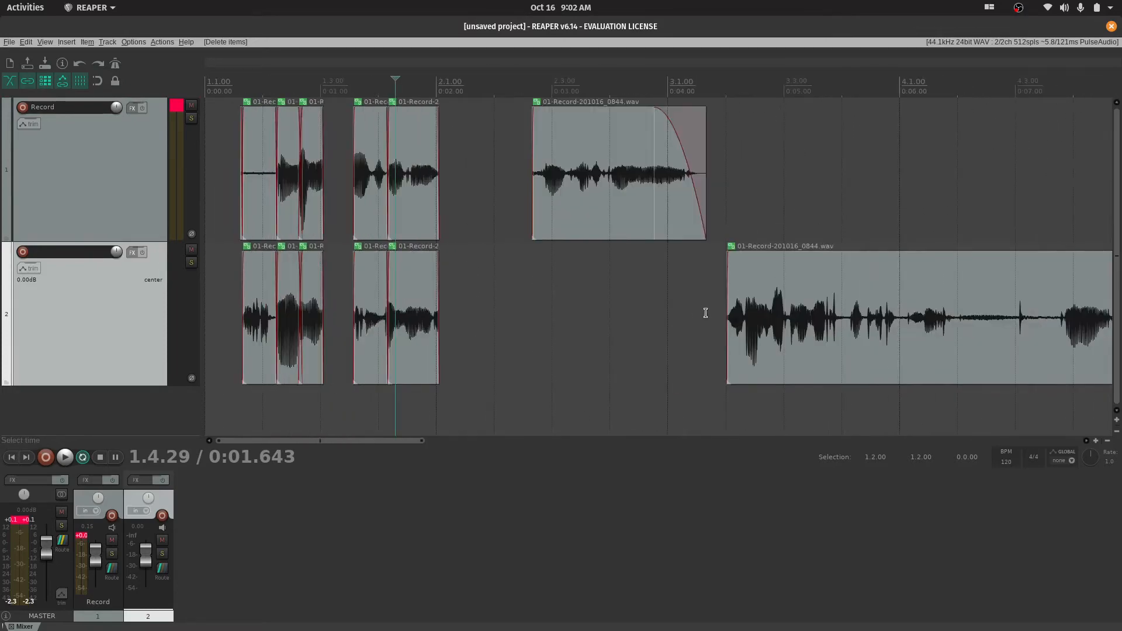
scroll(672, 316, "down", 3)
scroll(663, 317, "up", 2)
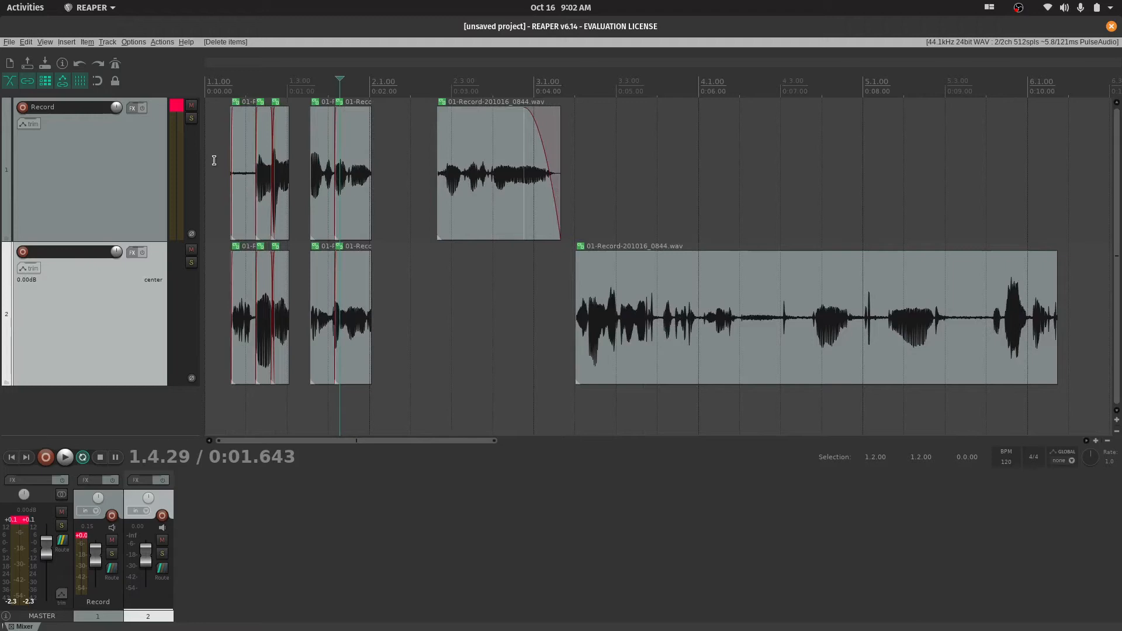
left_click_drag(213, 160, 260, 163)
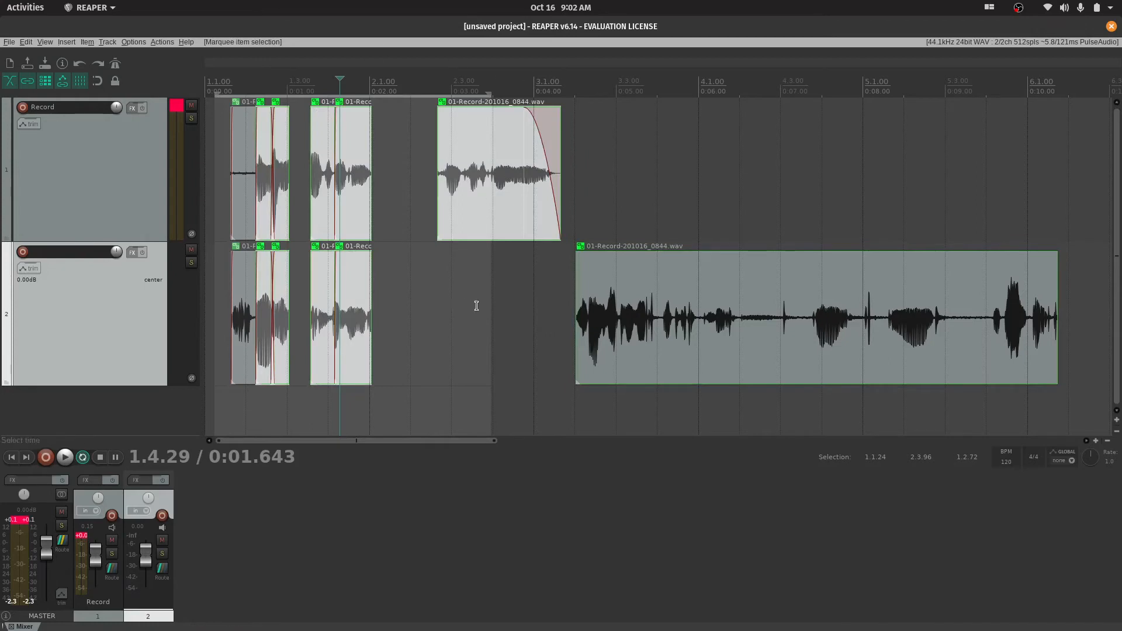
left_click(514, 291)
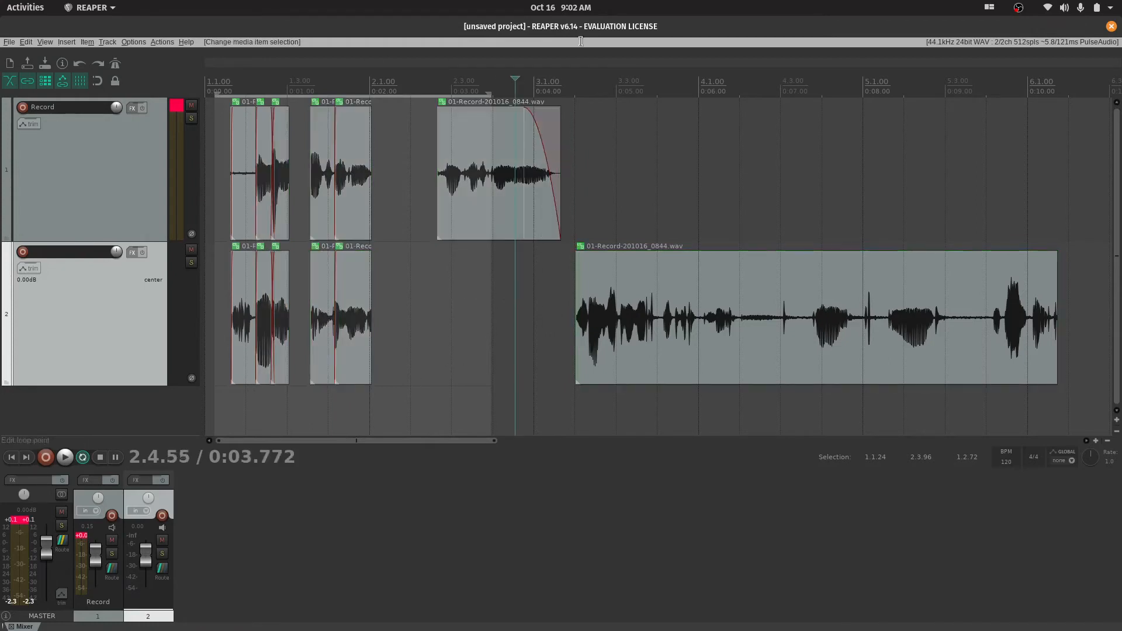
Make a tiny time selection from 3.4.03 to 3.4.08 and briefly play with repeat on
left_click_drag(615, 176, 334, 175)
left_click(699, 155)
mouse_move(661, 167)
left_mouse_down()
mouse_move(459, 176)
mouse_move(659, 180)
left_mouse_up()
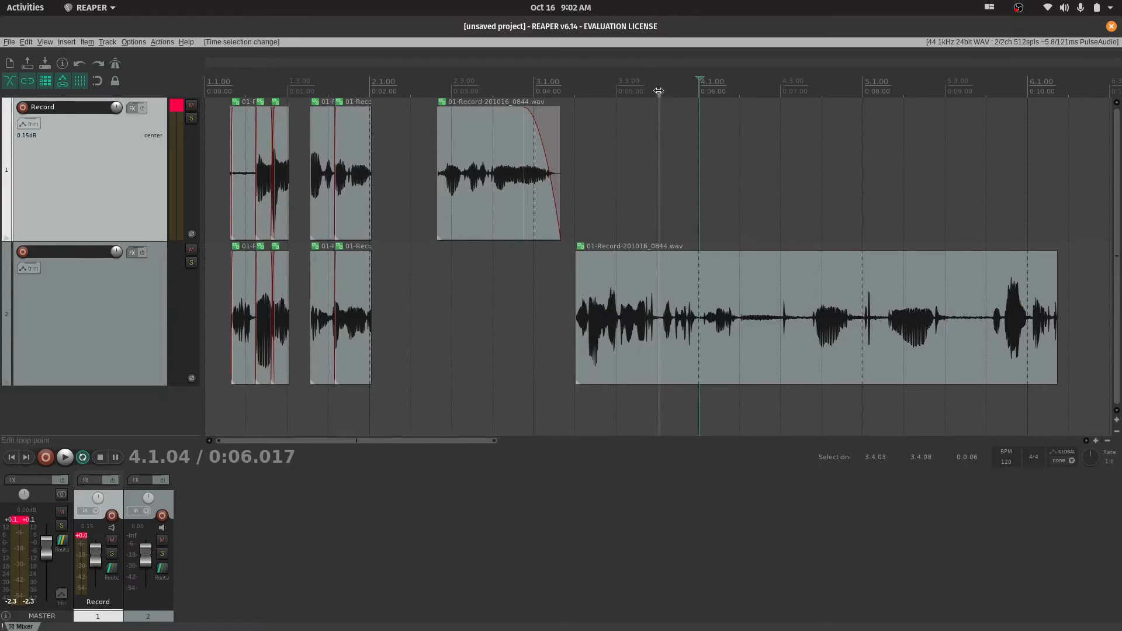
left_click_drag(658, 91, 658, 93)
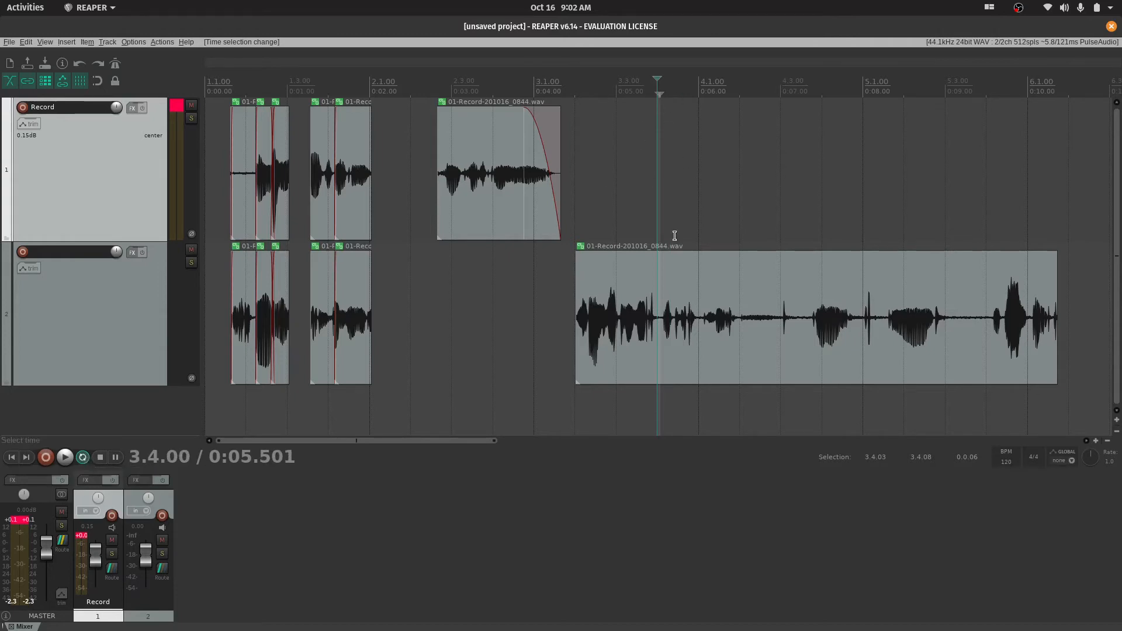
left_click(648, 202)
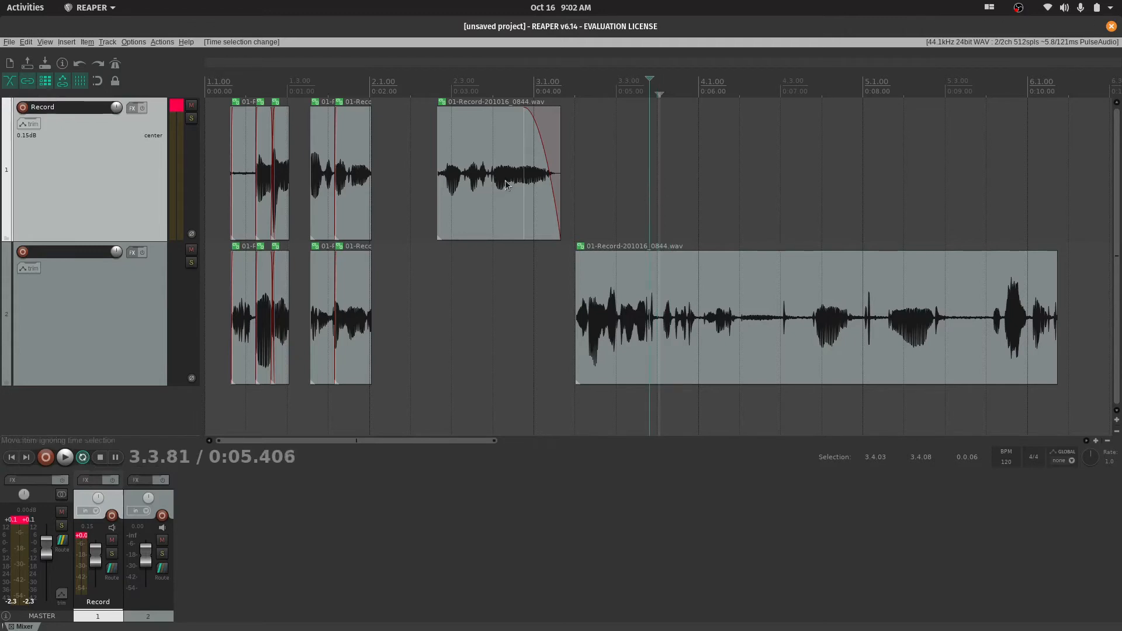
left_click(593, 193)
key("space")
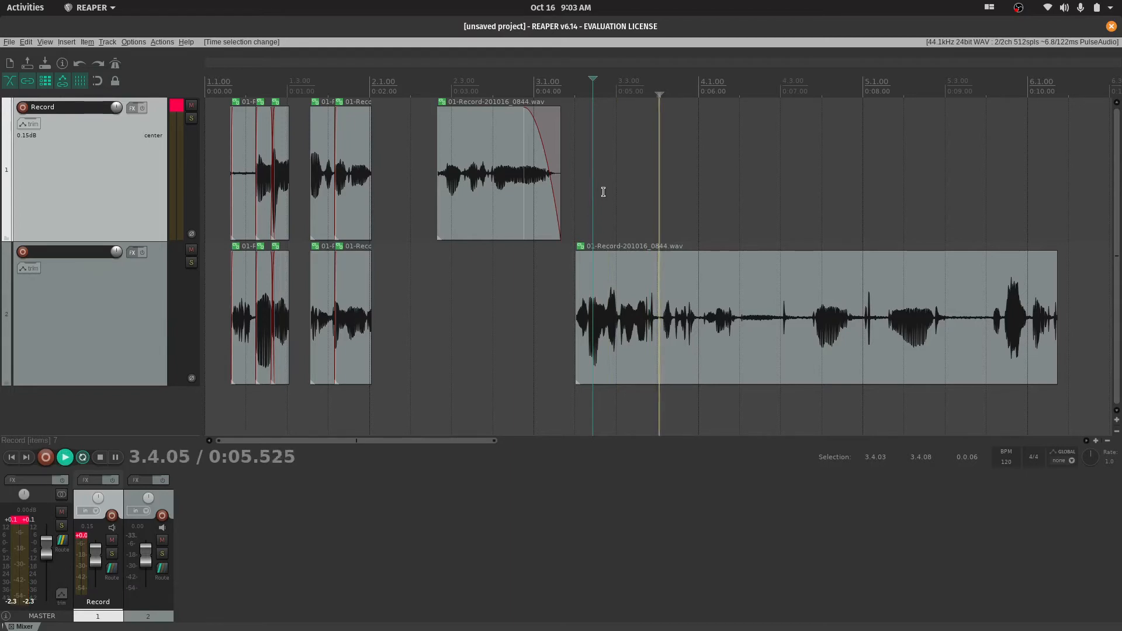
key("space")
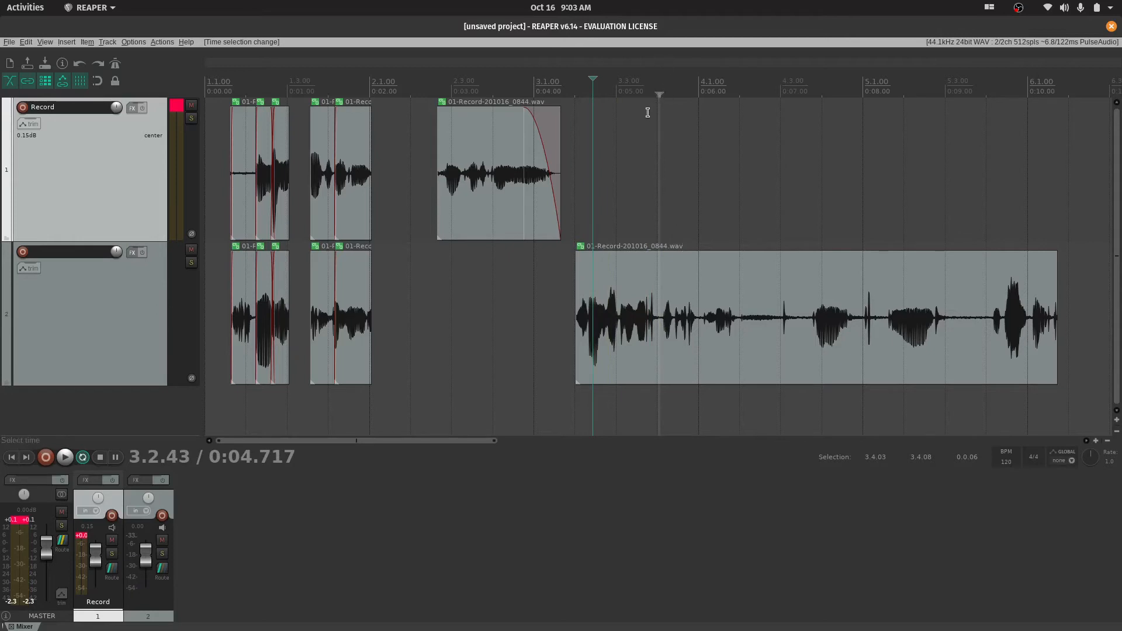
Turn off repeat, enable snapping and clear the tiny time selection at 3.4.00
left_click(82, 459)
left_click(767, 132)
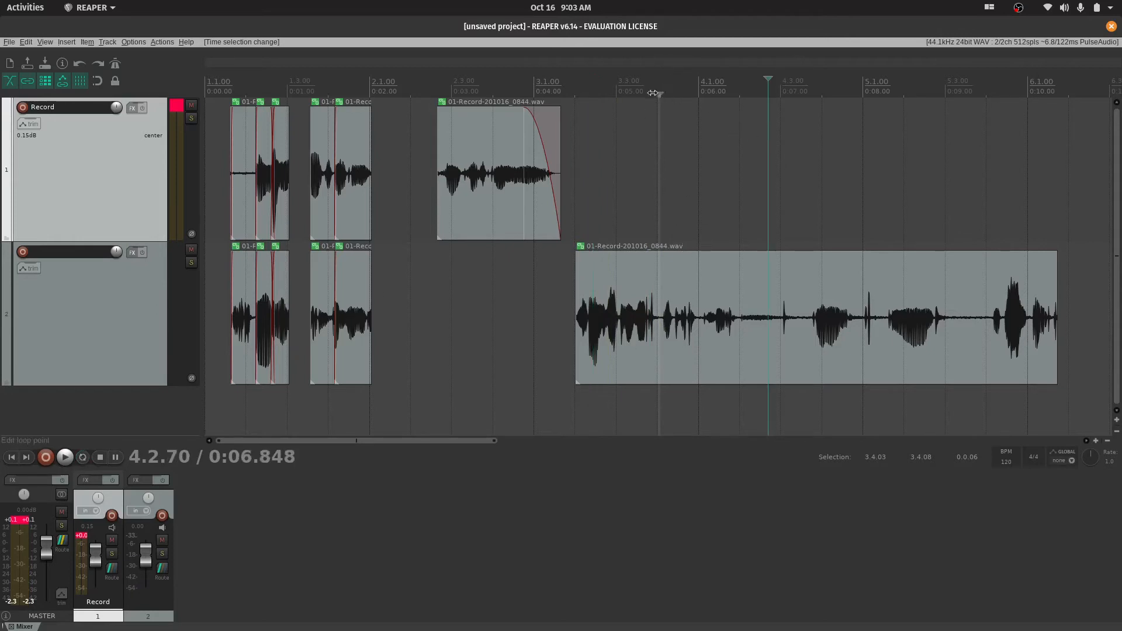
left_click(97, 81)
left_click(663, 95)
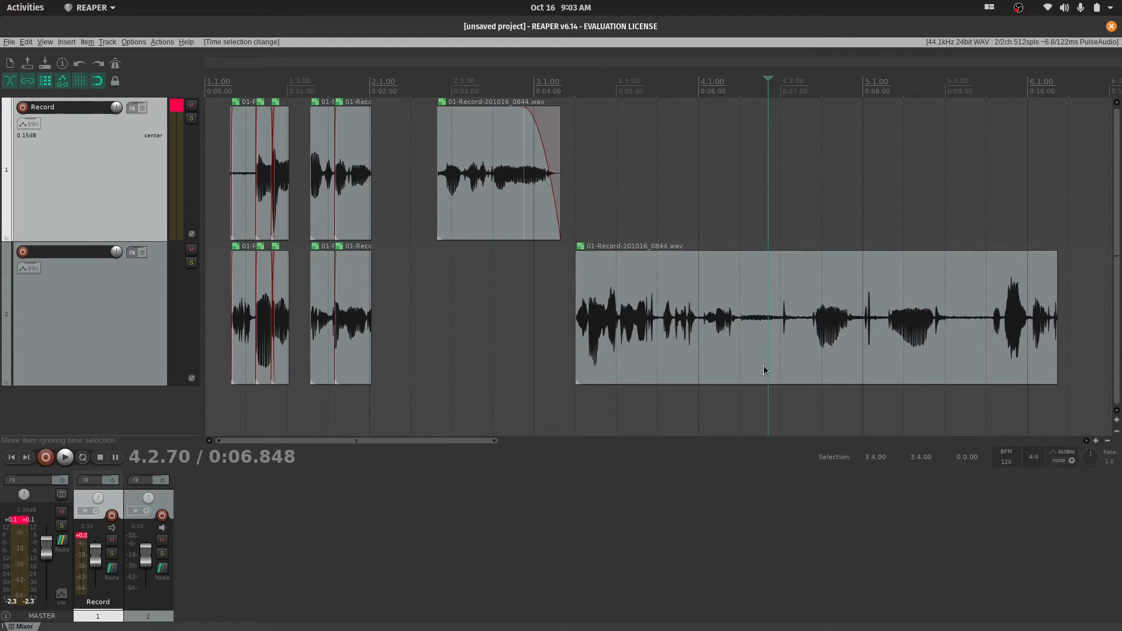
Move the last item pair one measure later, and ripple-move the grouped pieces before the gap to 2.1.00
left_click_drag(765, 371, 759, 336)
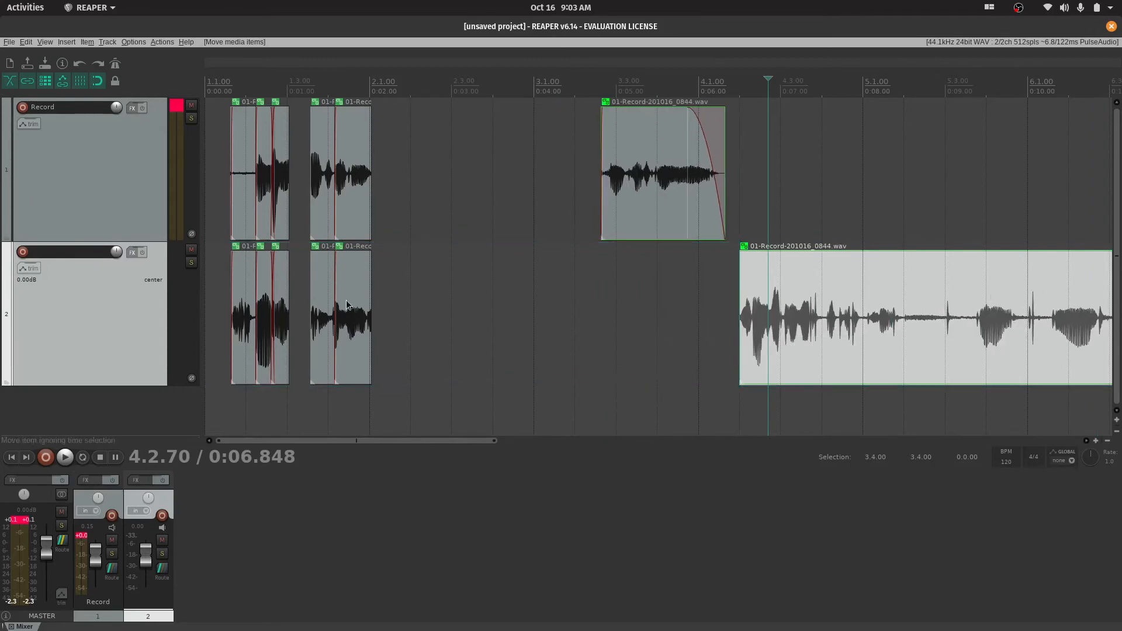
left_click_drag(347, 304, 386, 271)
left_click(427, 306)
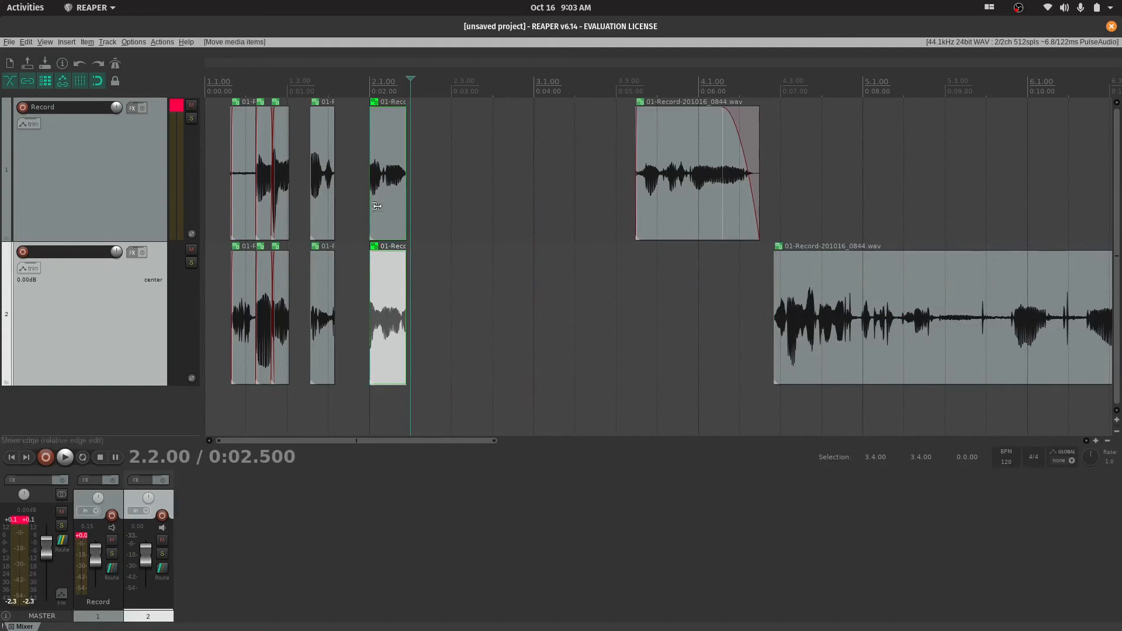
left_click_drag(403, 314, 432, 309)
With ripple editing off, move the pieces at 2.1.00 back against the preceding ones and shorten the first track's last fade-out
left_click(45, 80)
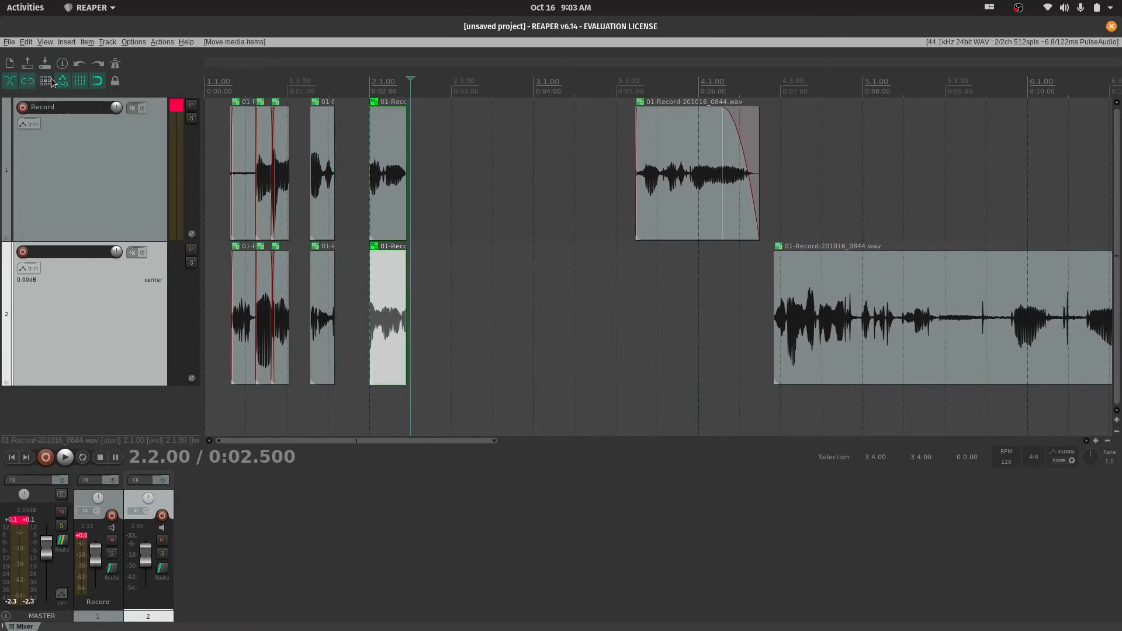
left_click_drag(387, 324, 365, 289)
left_click_drag(719, 196, 746, 196)
left_click(884, 323)
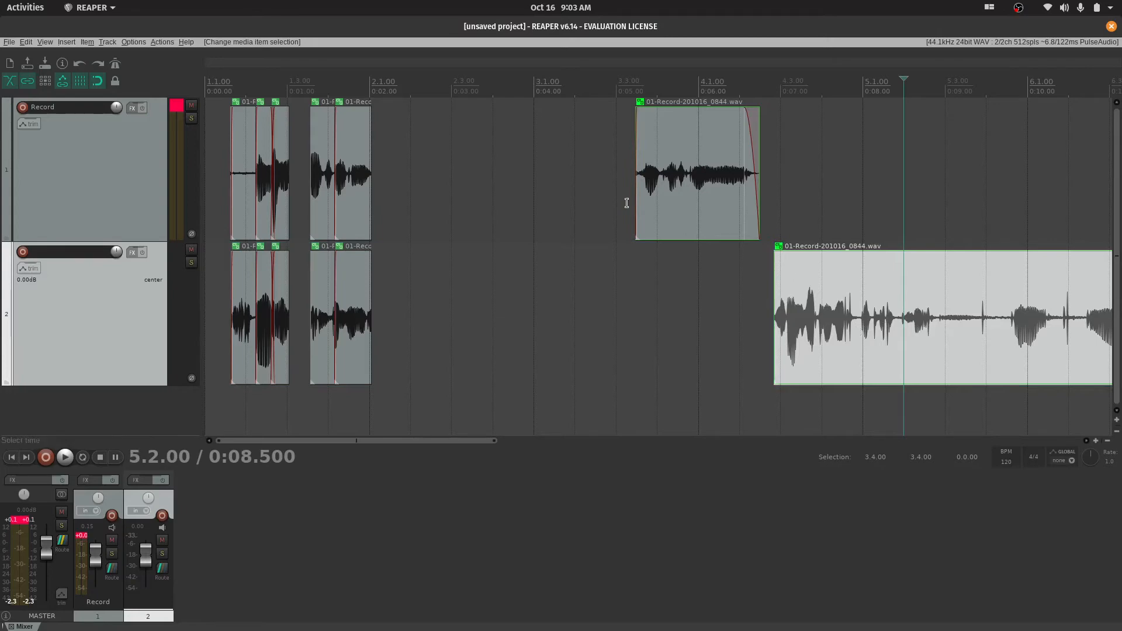
left_click(725, 162)
Select all items on both tracks and group them
scroll(388, 240, "down", 5)
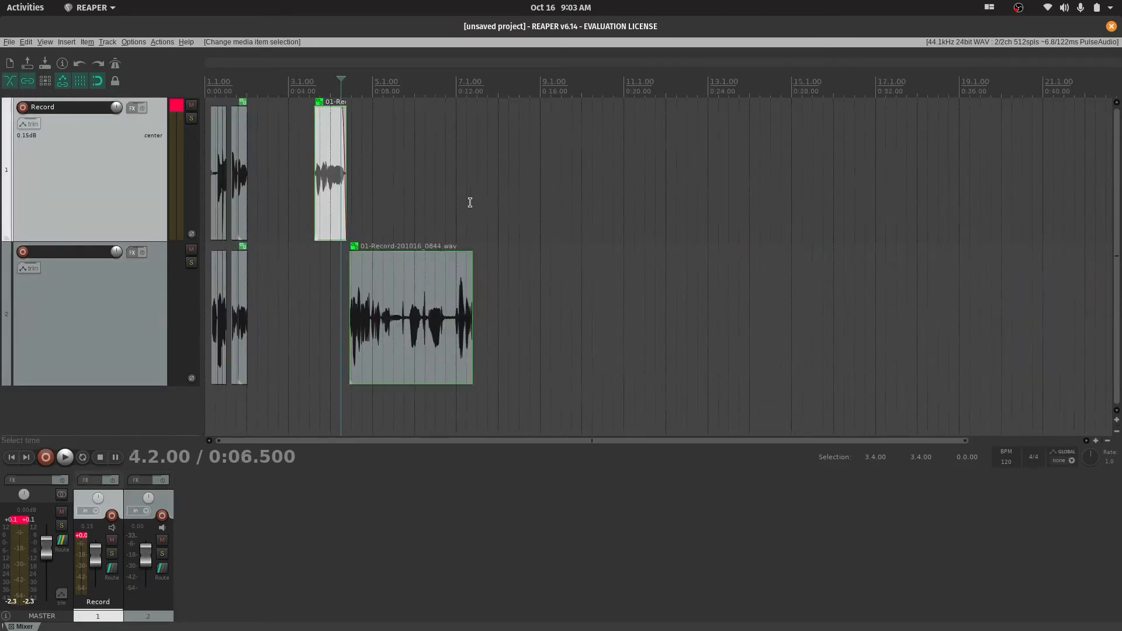
scroll(425, 280, "up", 3)
scroll(258, 209, "up", 2)
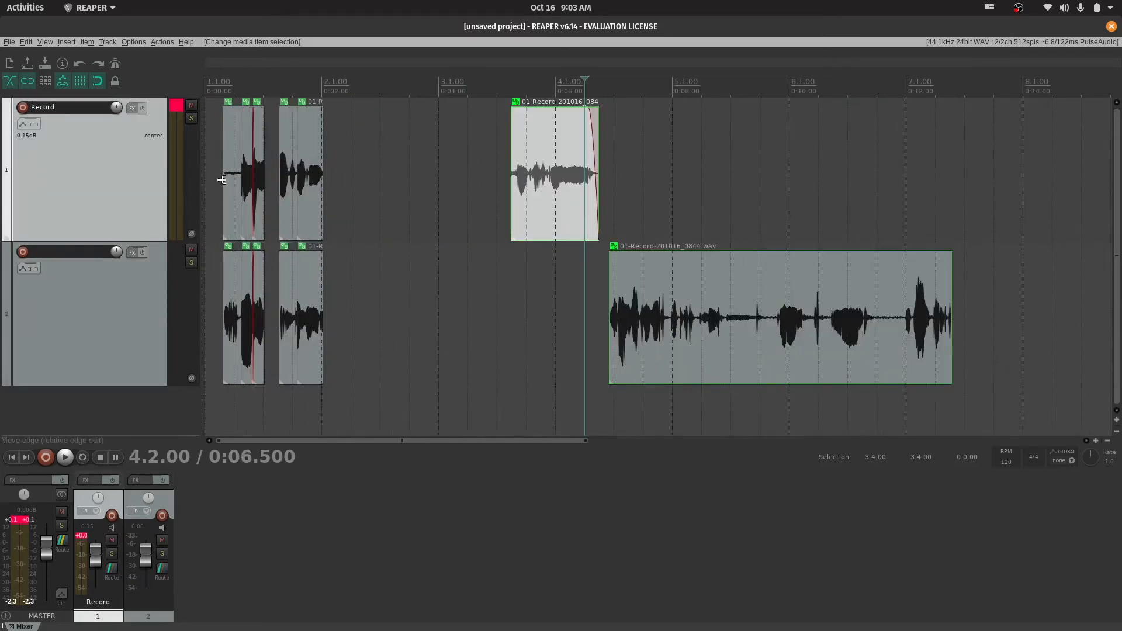
left_click_drag(217, 168, 837, 340)
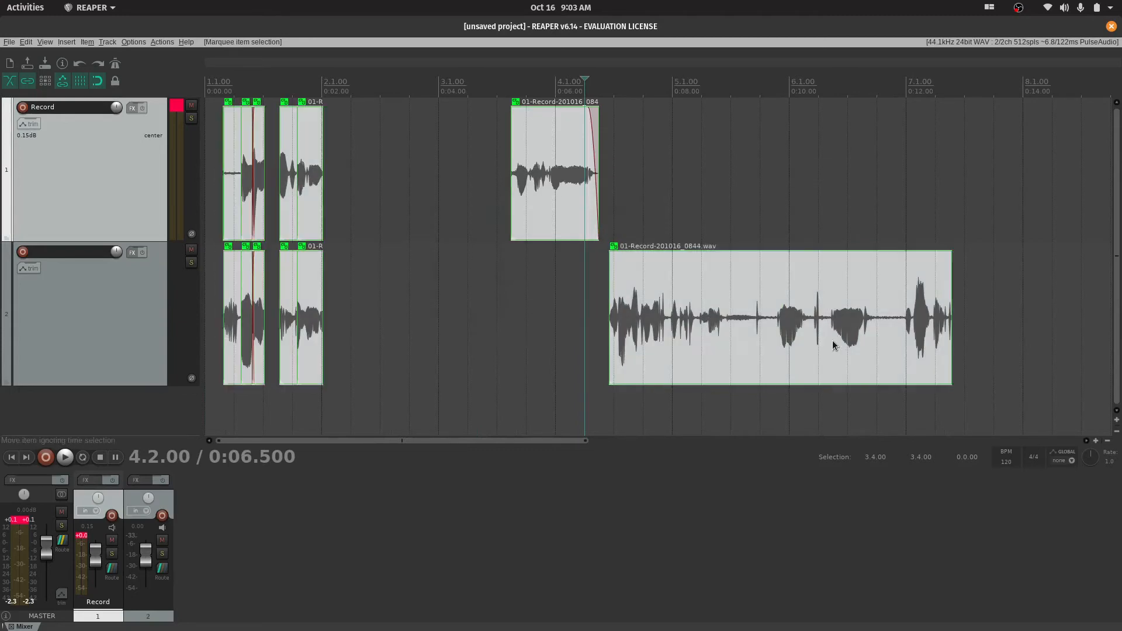
key("ctrl+g")
Search the action list for "group" and examine the item grouping actions and their shortcuts
left_click(166, 43)
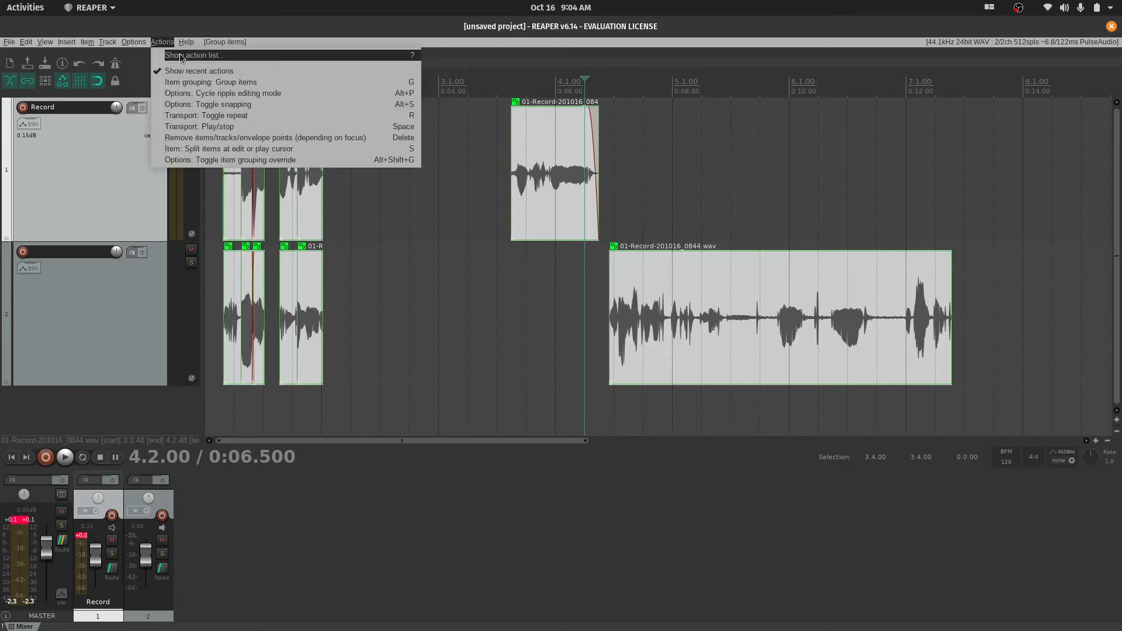
left_click(173, 55)
type("groups")
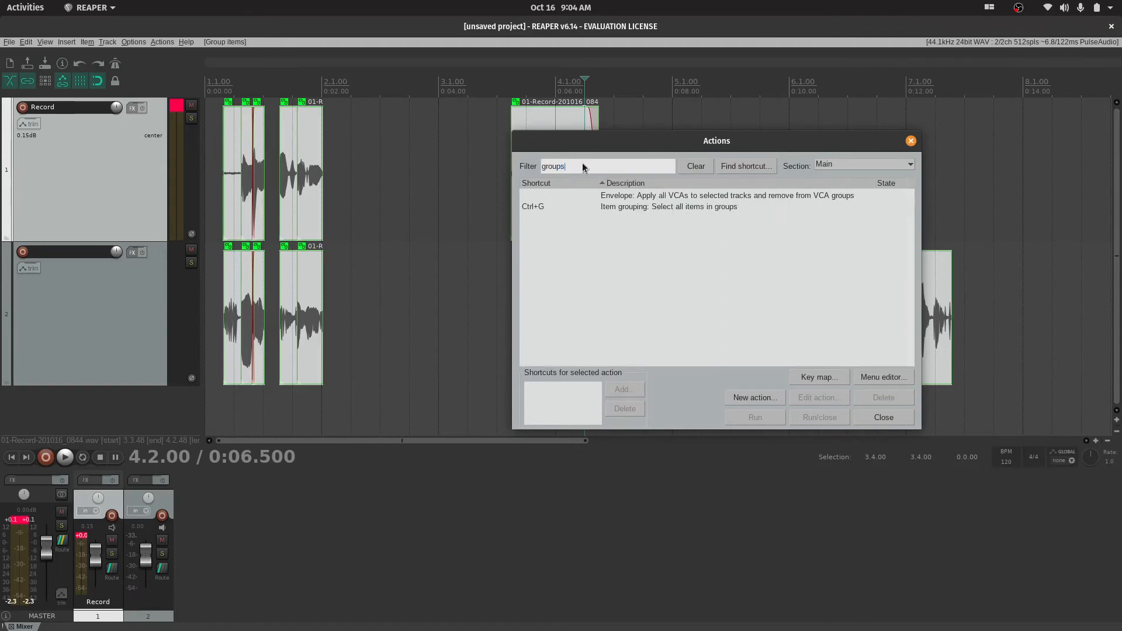
key("BackSpace")
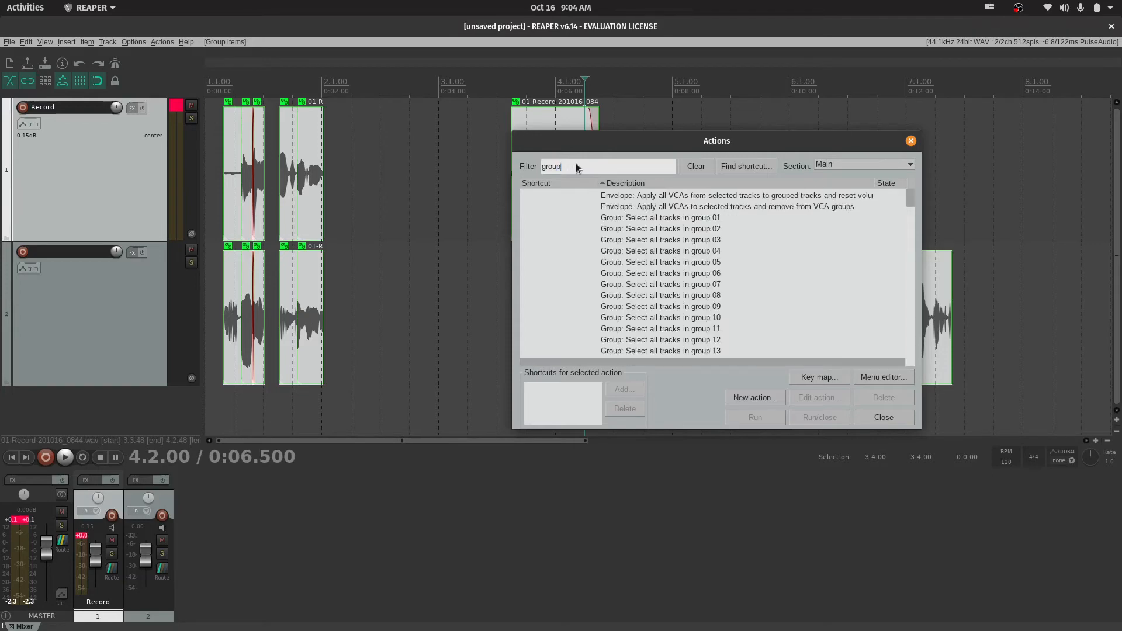
scroll(610, 260, "down", 4)
scroll(610, 260, "down", 10)
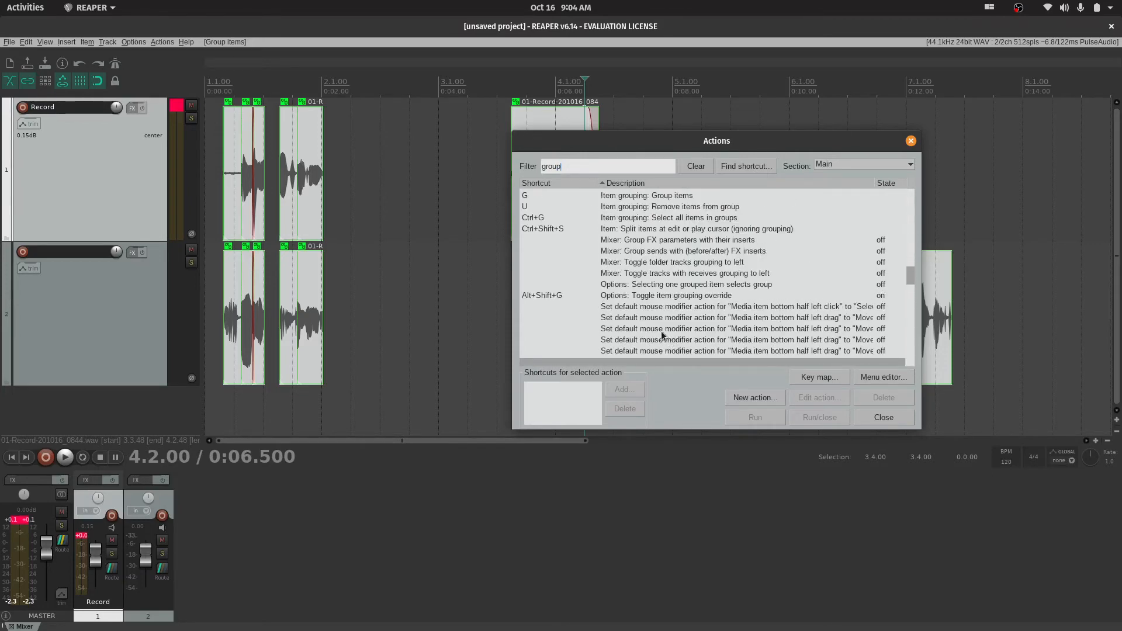
scroll(559, 325, "up", 2)
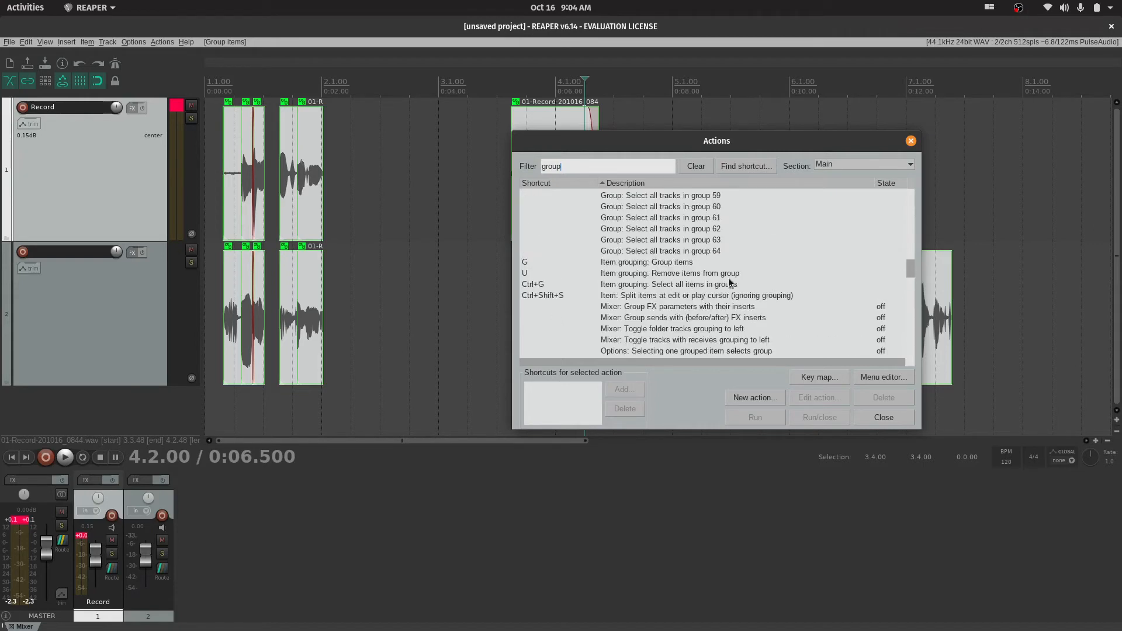
left_click(911, 141)
Remove all selected items from their group and deselect them
key("shift+g")
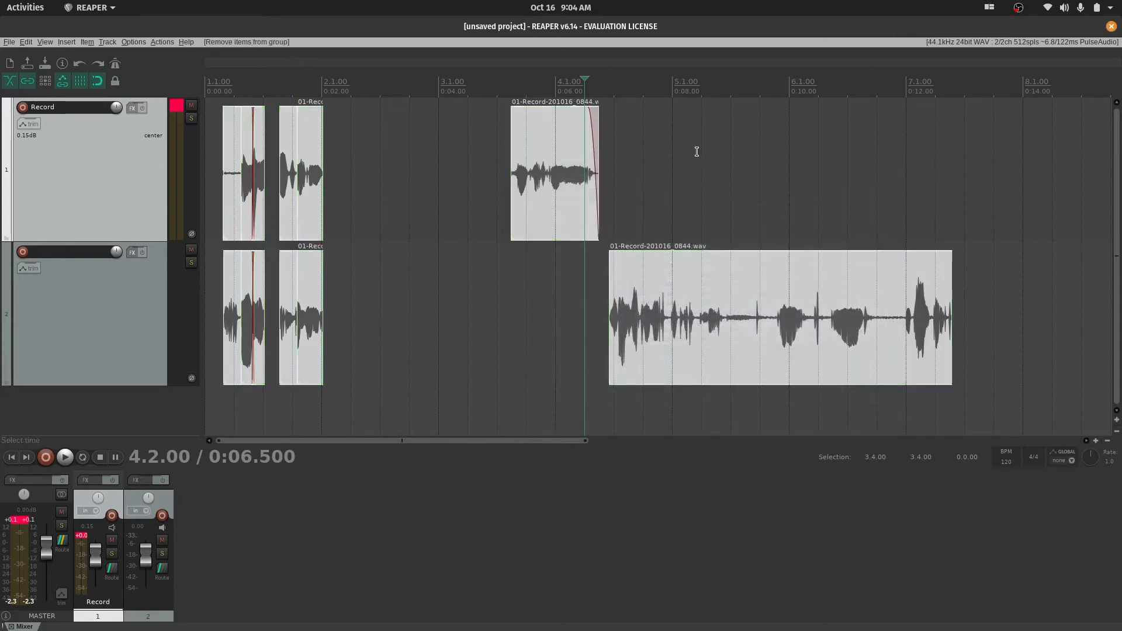
left_click(689, 190)
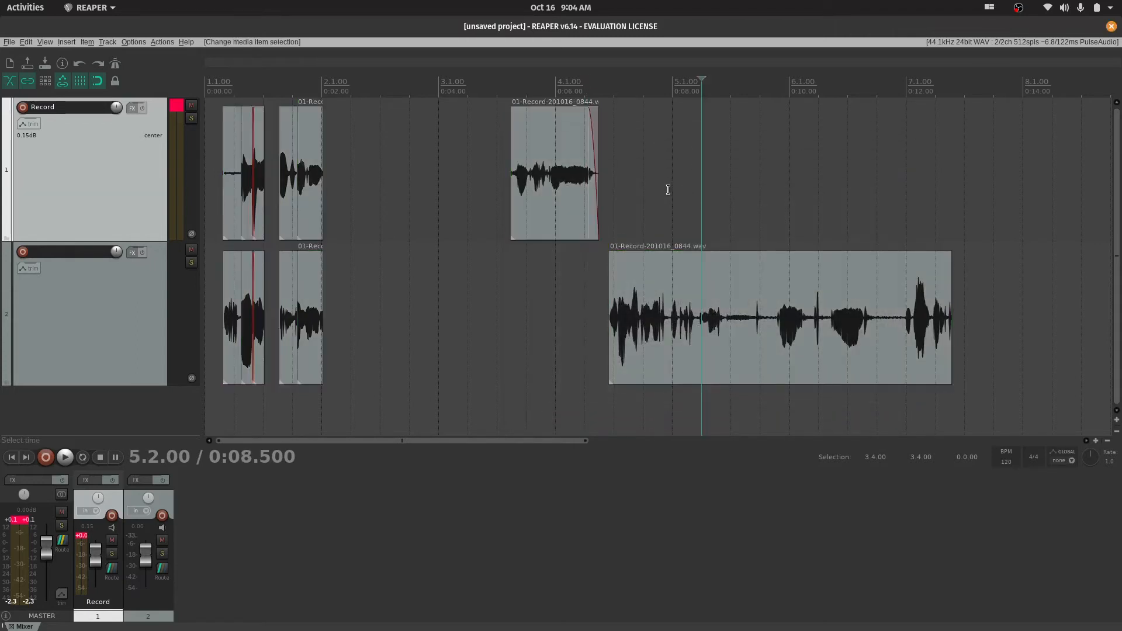
left_click(165, 42)
Move the first track's last item to 2.1.00, and reposition and extend the second track's long item to start at 3.3.00
left_click_drag(540, 201, 351, 202)
left_click_drag(702, 317, 521, 341)
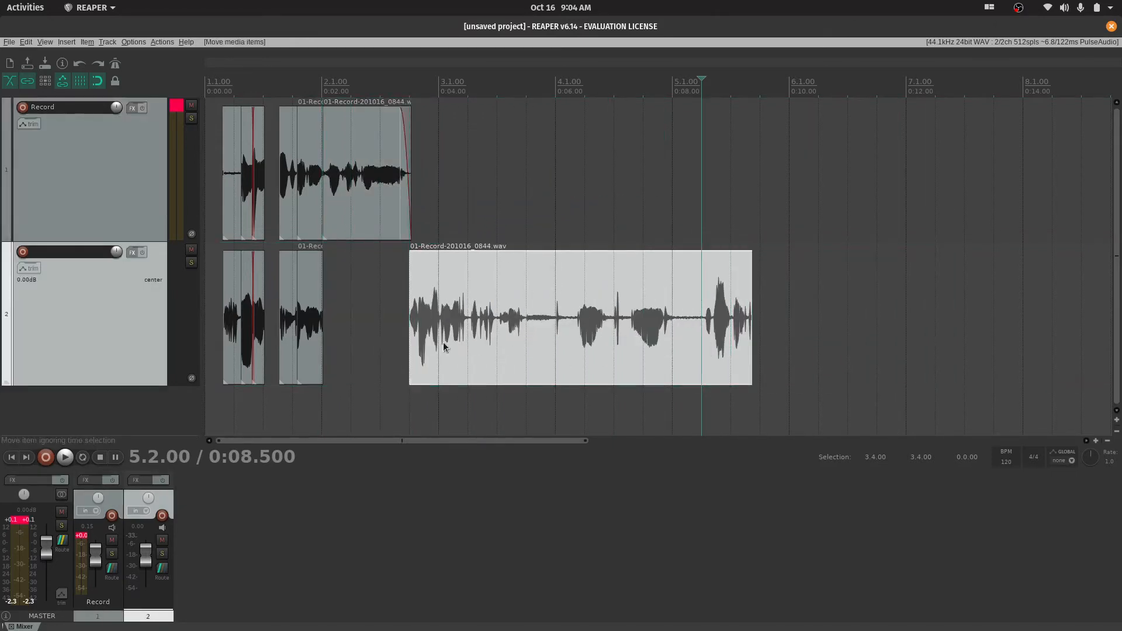
left_click_drag(447, 343, 494, 380)
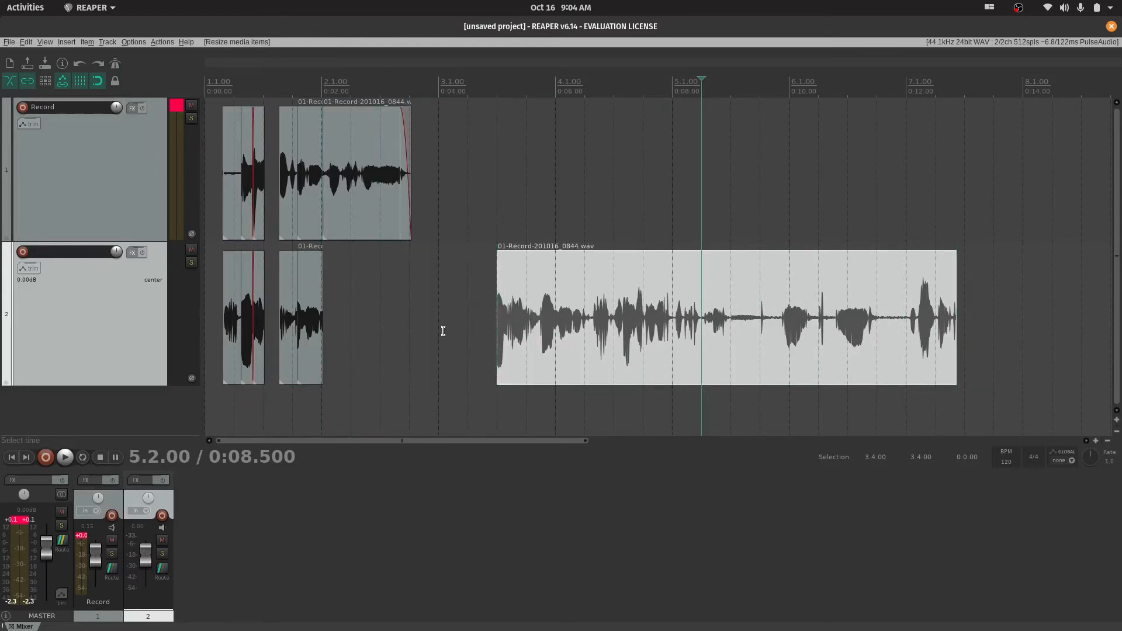
Delete all items on both tracks except the long one on the second track
left_click_drag(442, 331, 221, 158)
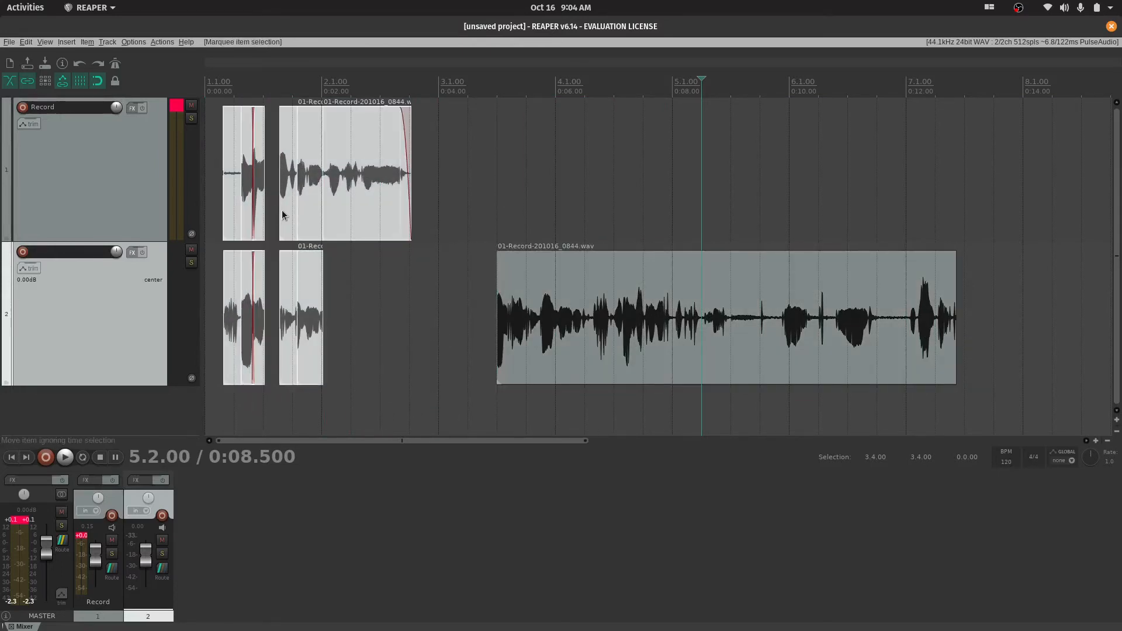
key("Delete")
Move the remaining item to the Record track and extend its start to the project start at 1.1.00
left_click_drag(660, 352, 234, 154)
left_click_drag(518, 182, 575, 189)
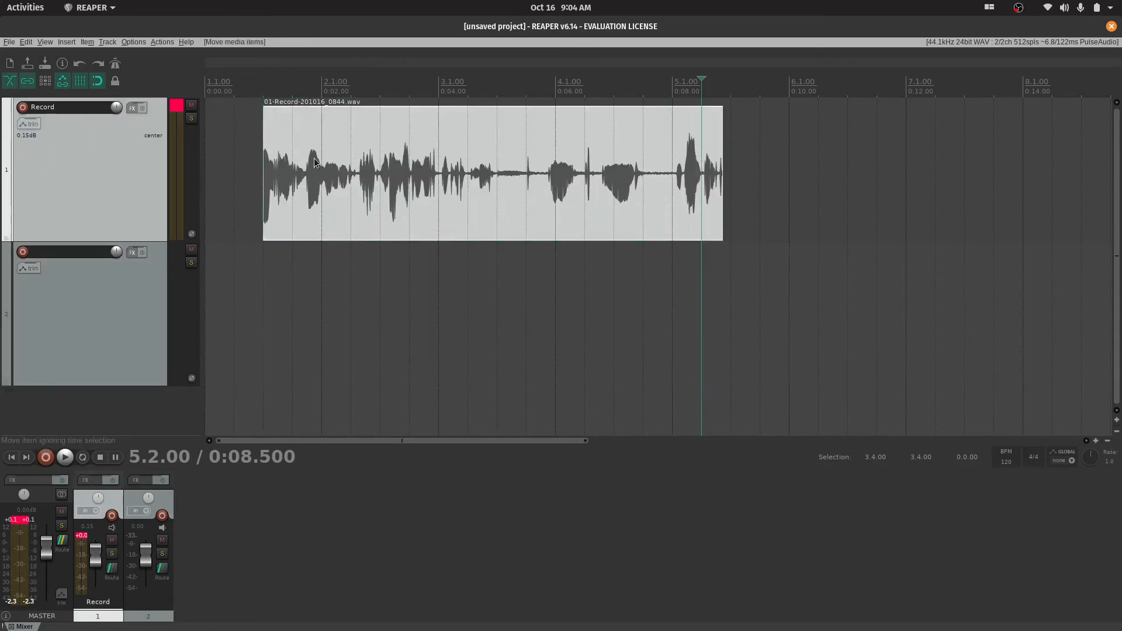
left_click_drag(266, 181, 101, 187)
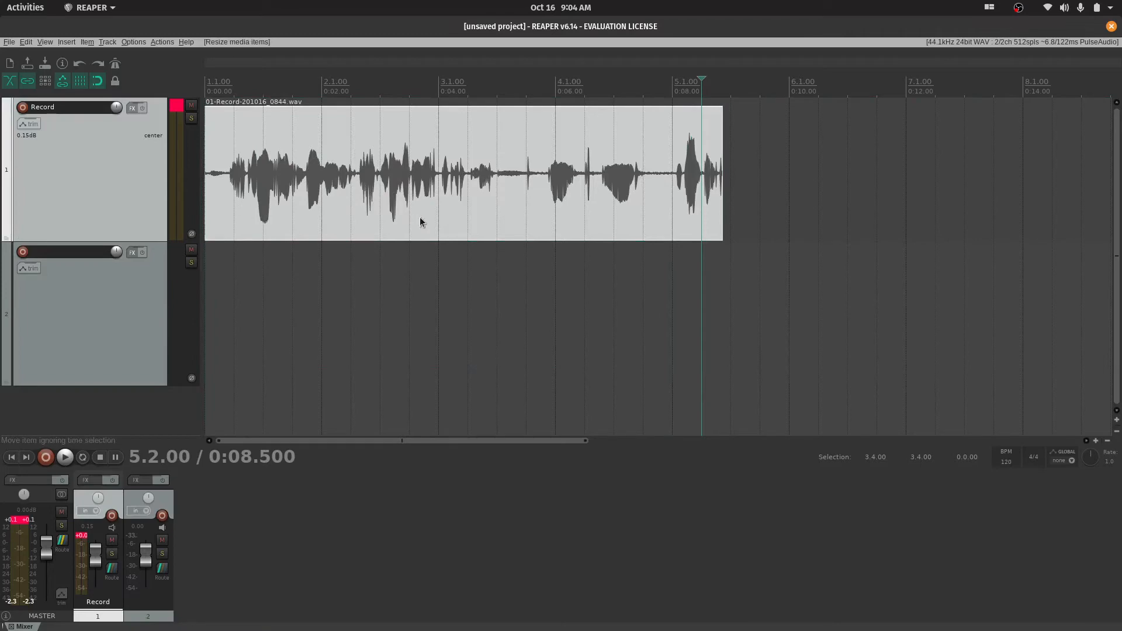
Play the Record track's item from the project start
left_click(229, 202)
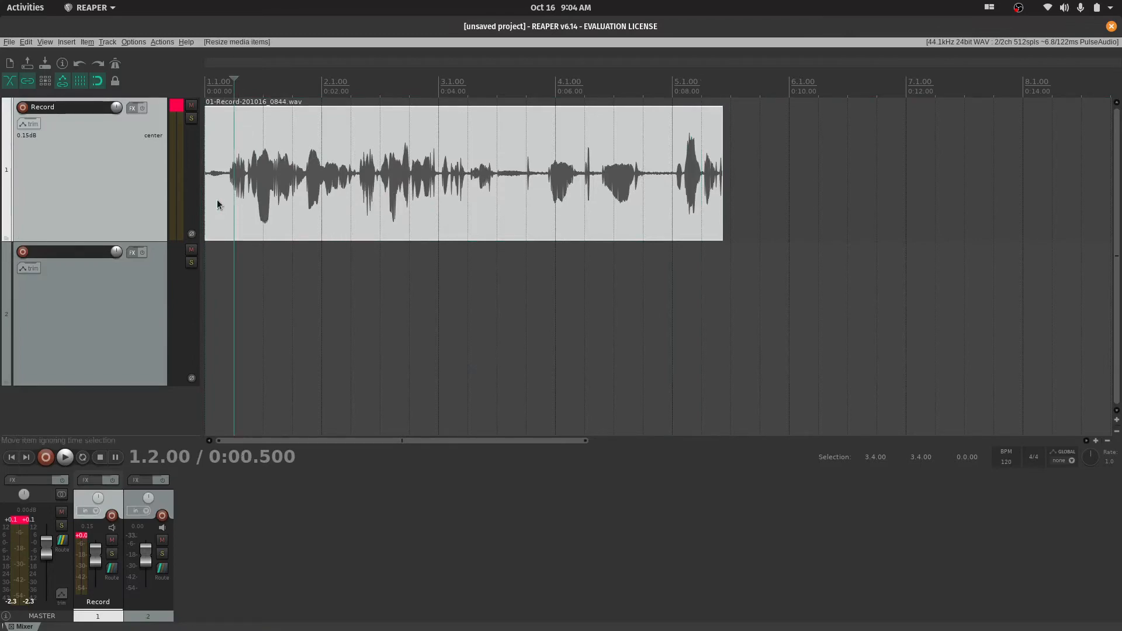
key("Home")
key("space")
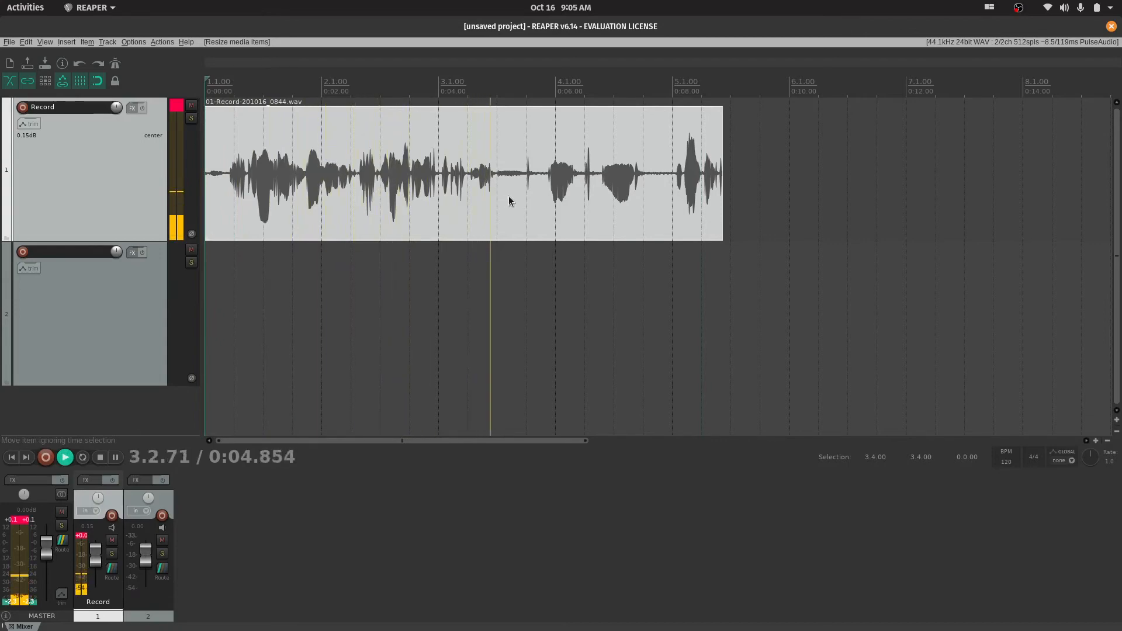
Stop playback, trim the end of the Record track's item to 3.3.00, and place the edit cursor at 1.2.00
key("space")
left_click_drag(723, 211, 499, 208)
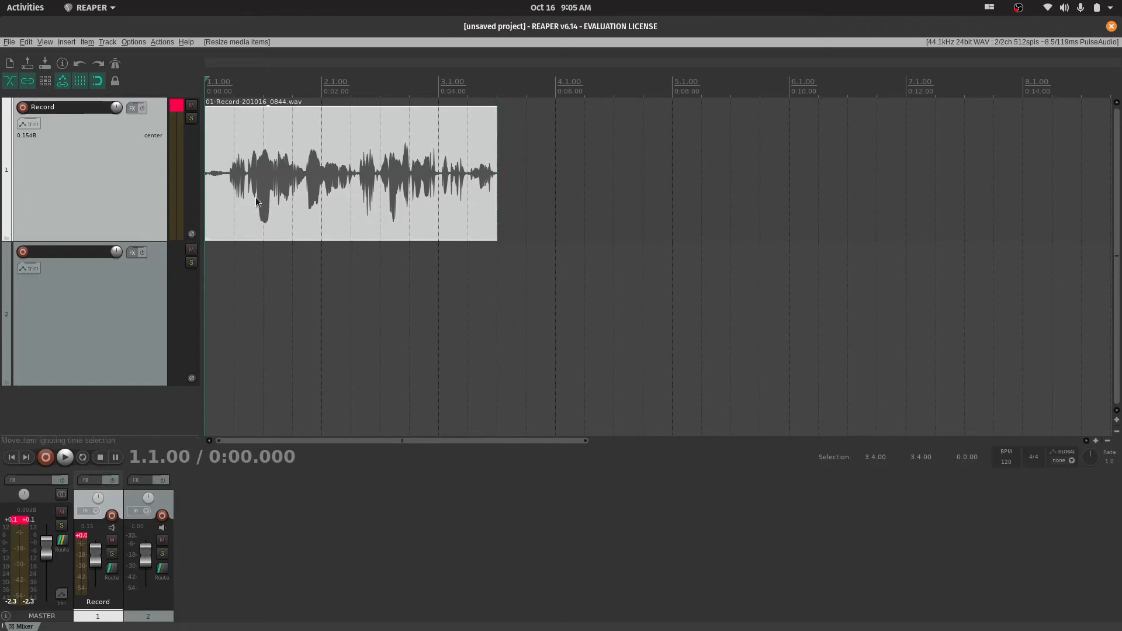
left_click(284, 214)
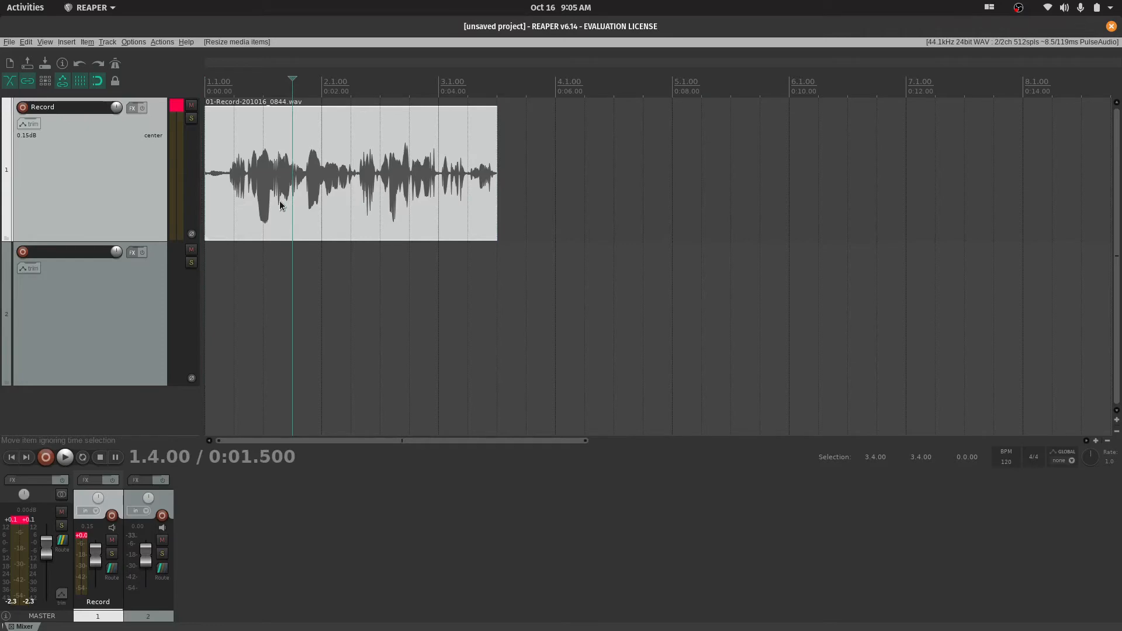
left_click(236, 232)
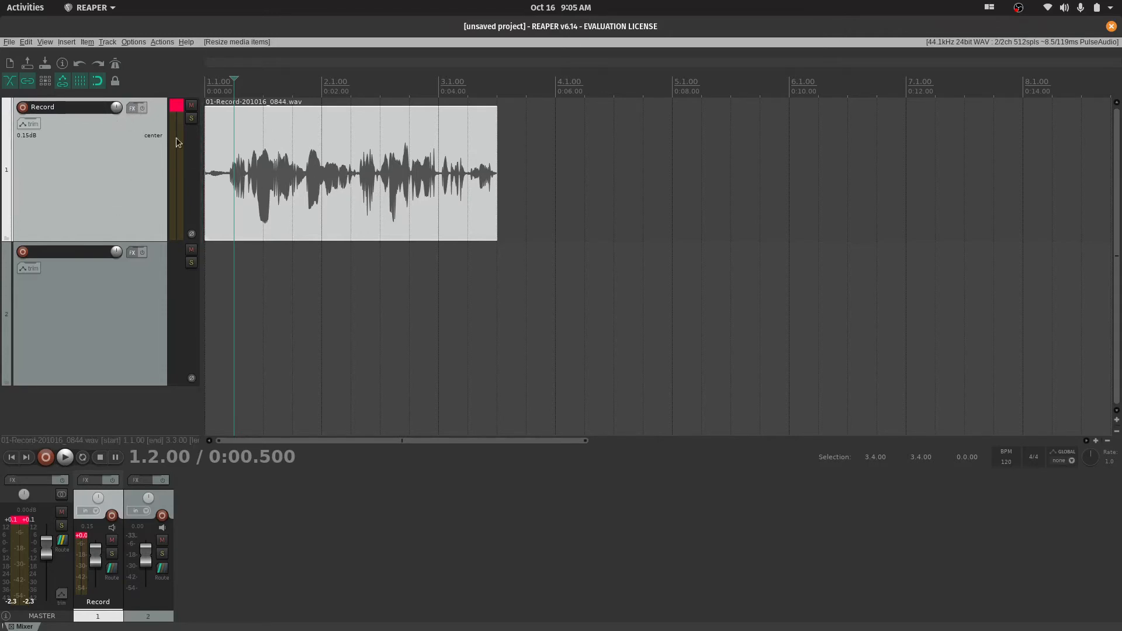
Add the VST: ReaEQ (Cockos) effect to the Record track and move its window clear of the track controls
left_click(134, 110)
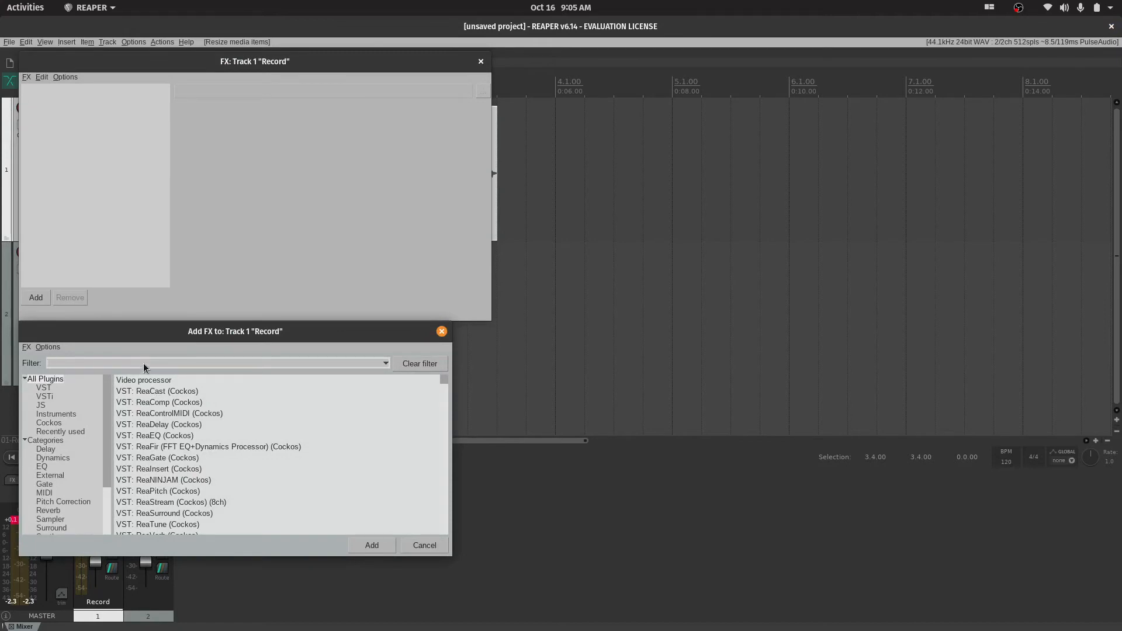
type("eq")
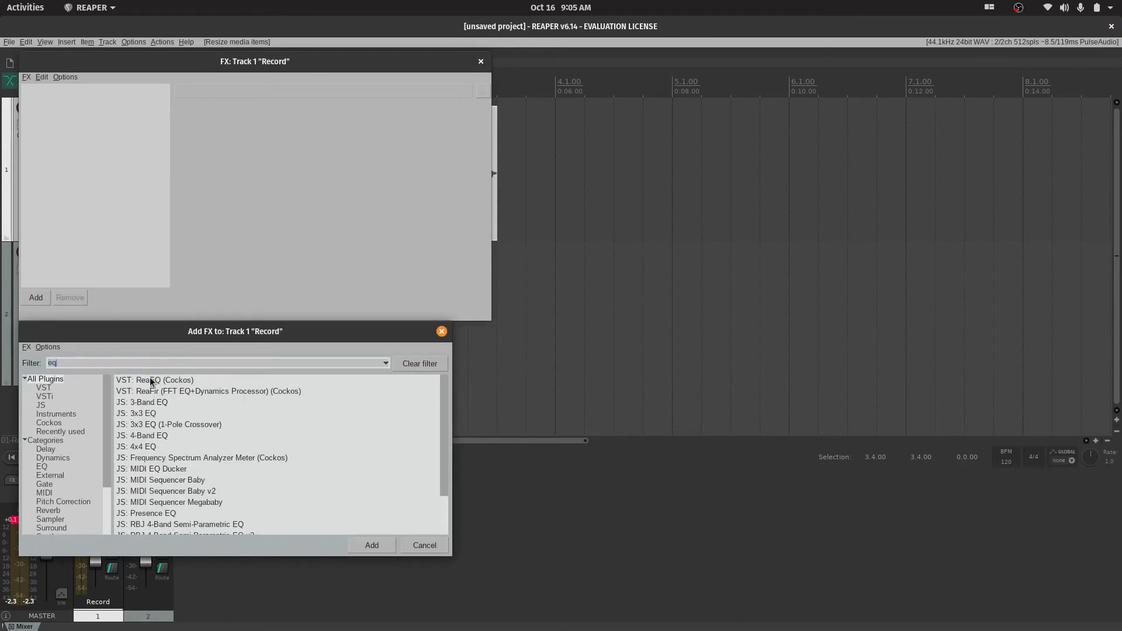
left_click(150, 378)
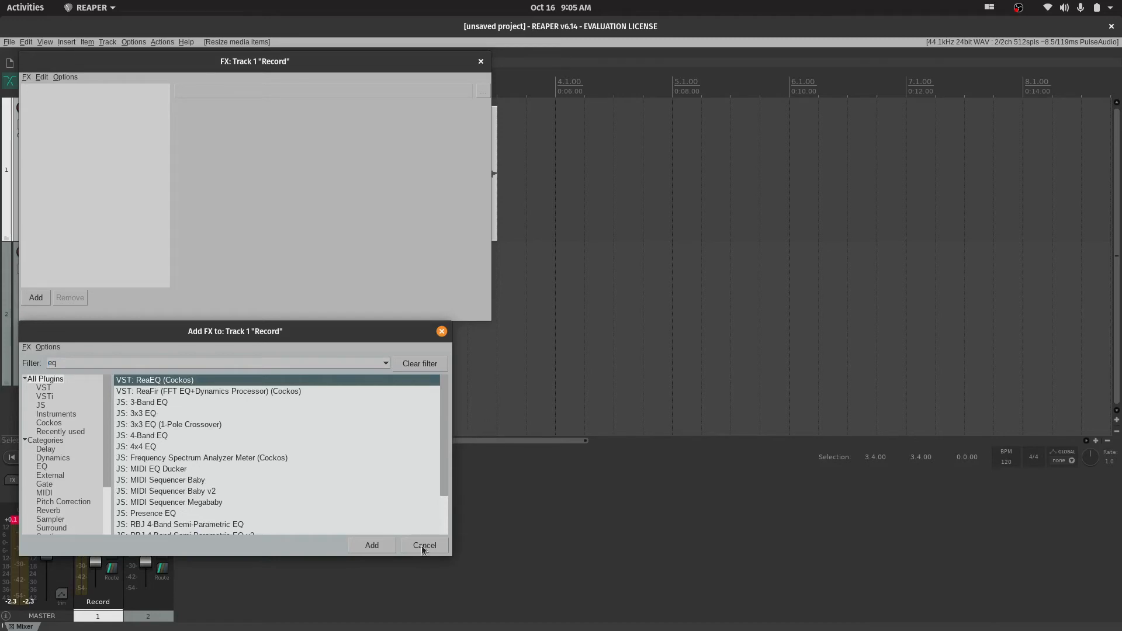
left_click(380, 549)
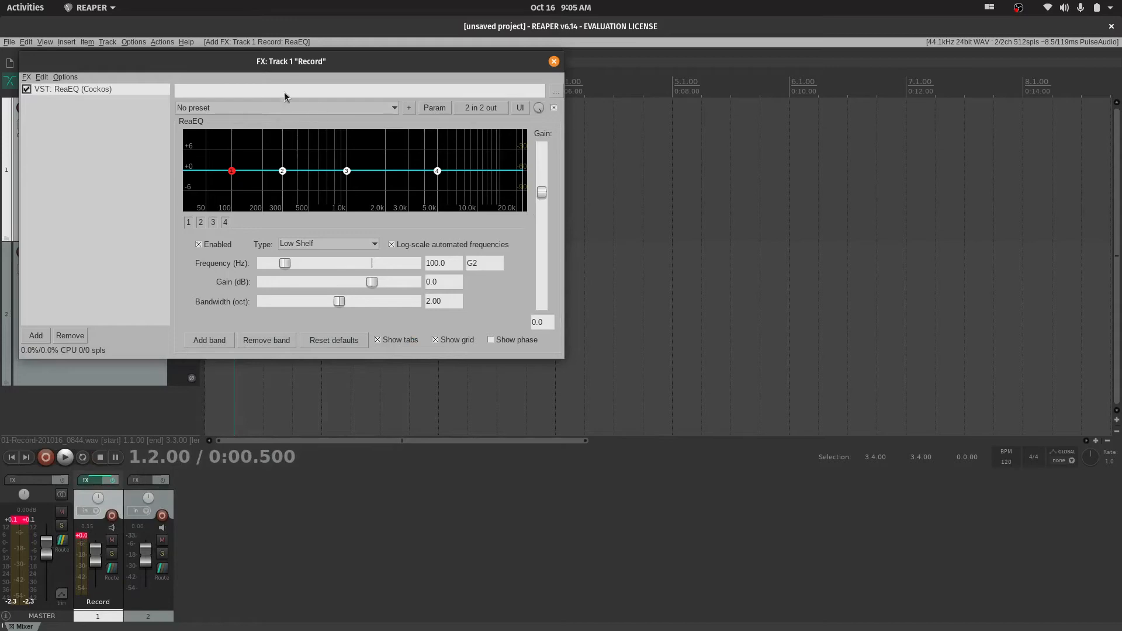
left_click_drag(281, 61, 491, 115)
Load the "stock - Wide male vocal" preset in ReaEQ, and switch band 3 on and off again
left_click(585, 166)
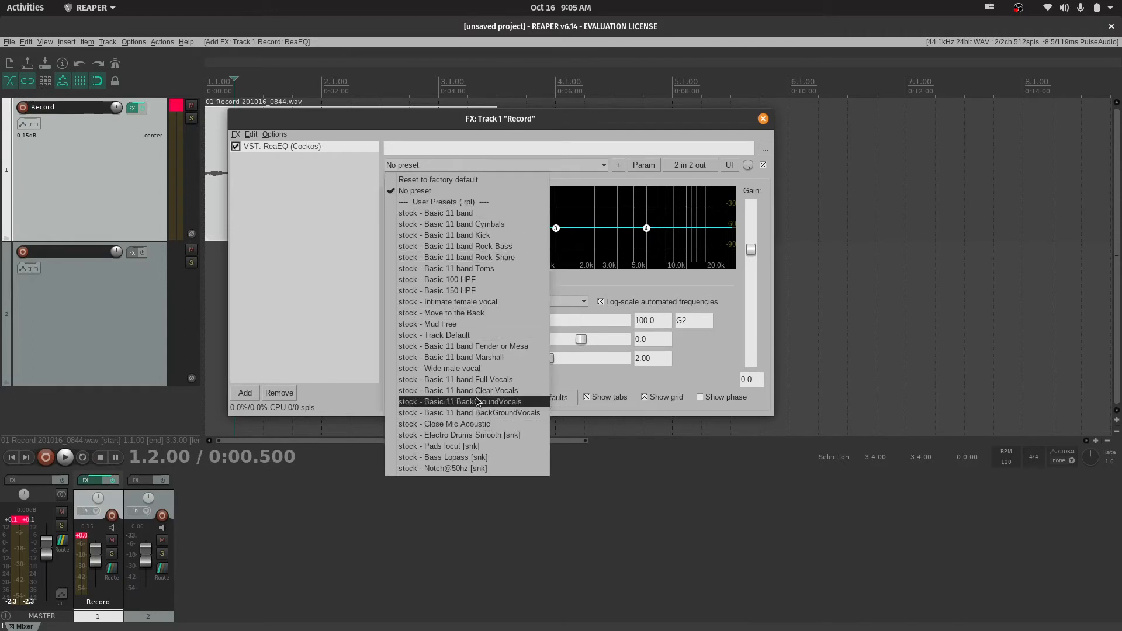
left_click(472, 368)
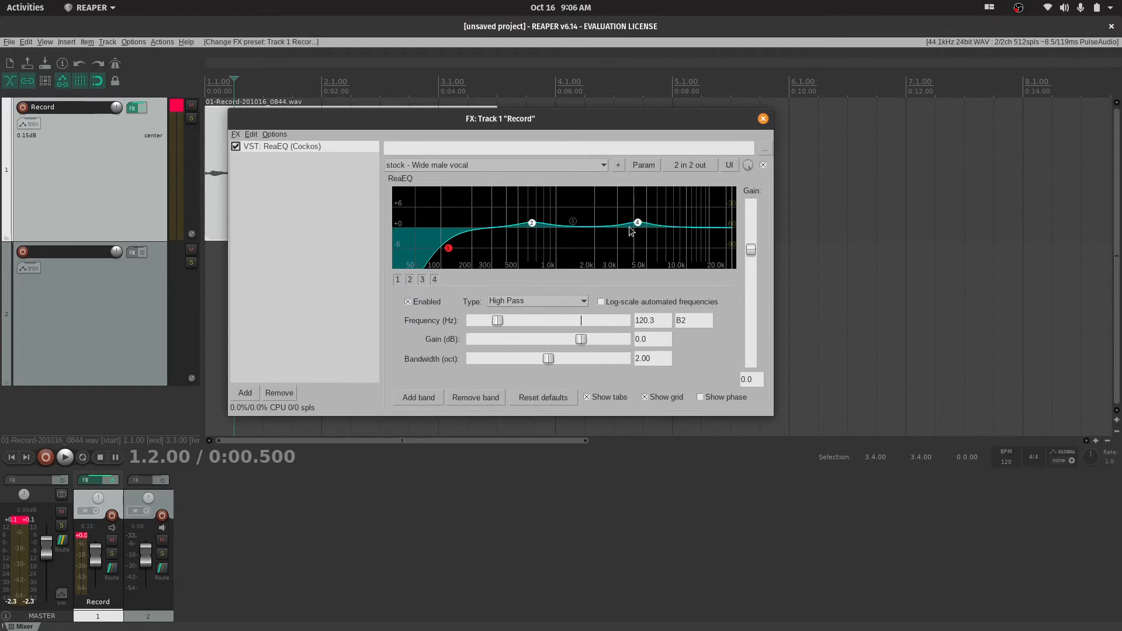
left_click(572, 222)
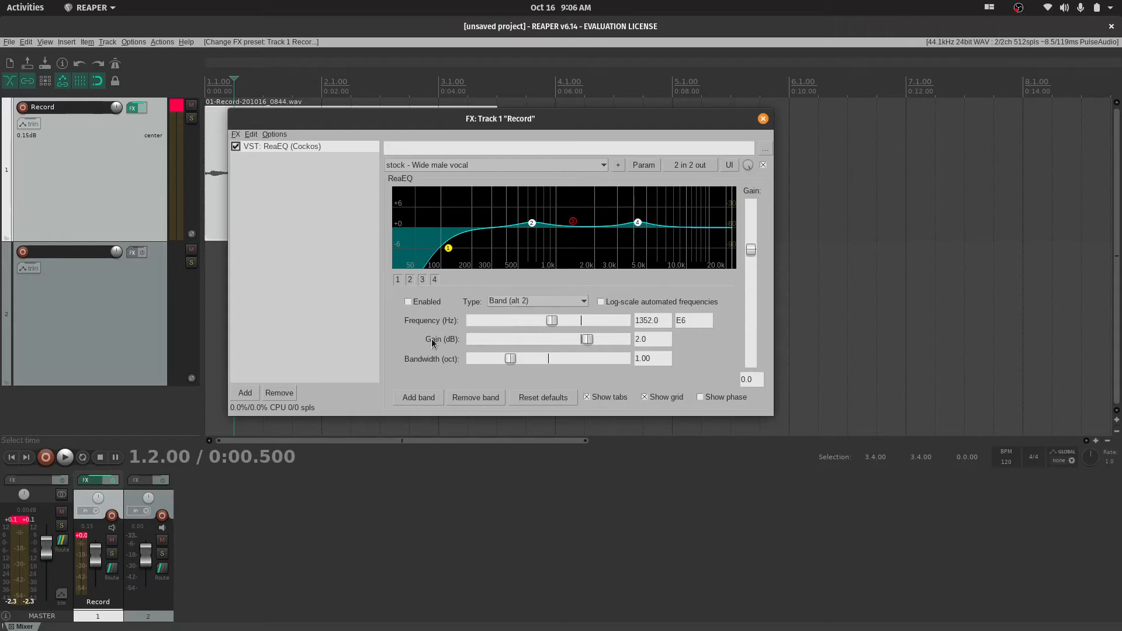
left_click(408, 301)
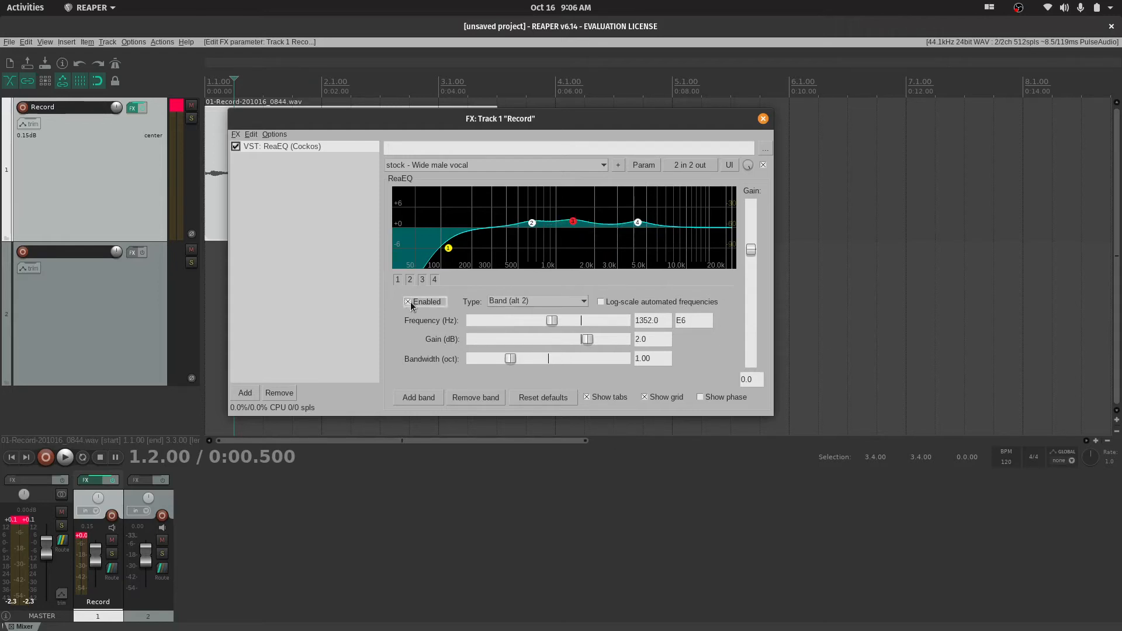
left_click(410, 301)
Try the "stock - Intimate female vocal" preset in ReaEQ and reset the effect to its factory default
left_click(576, 163)
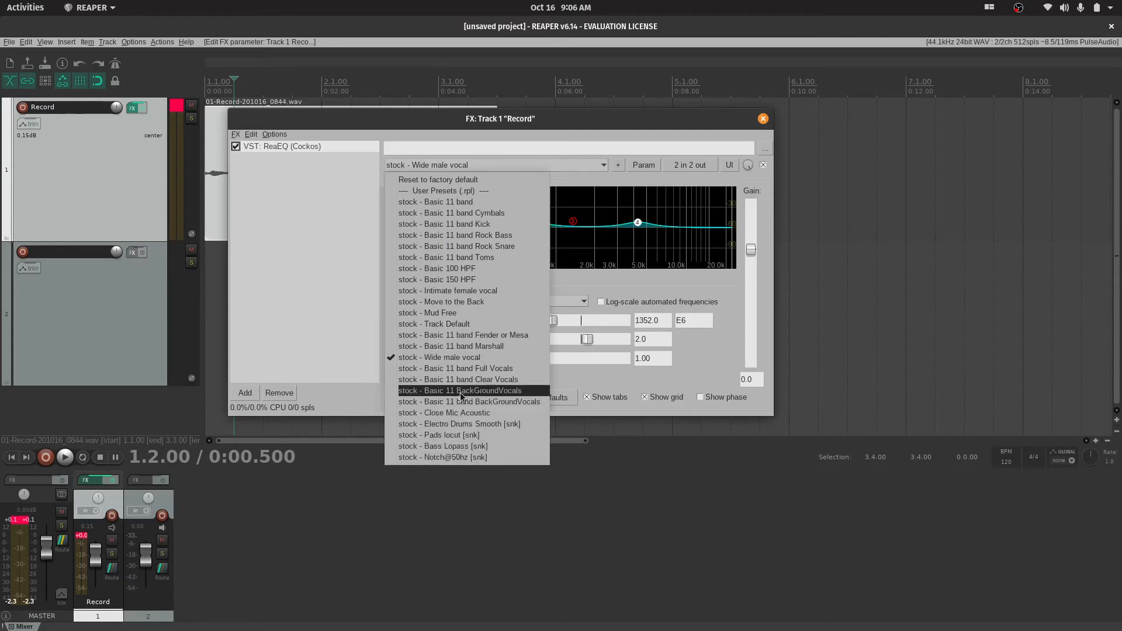
left_click(472, 290)
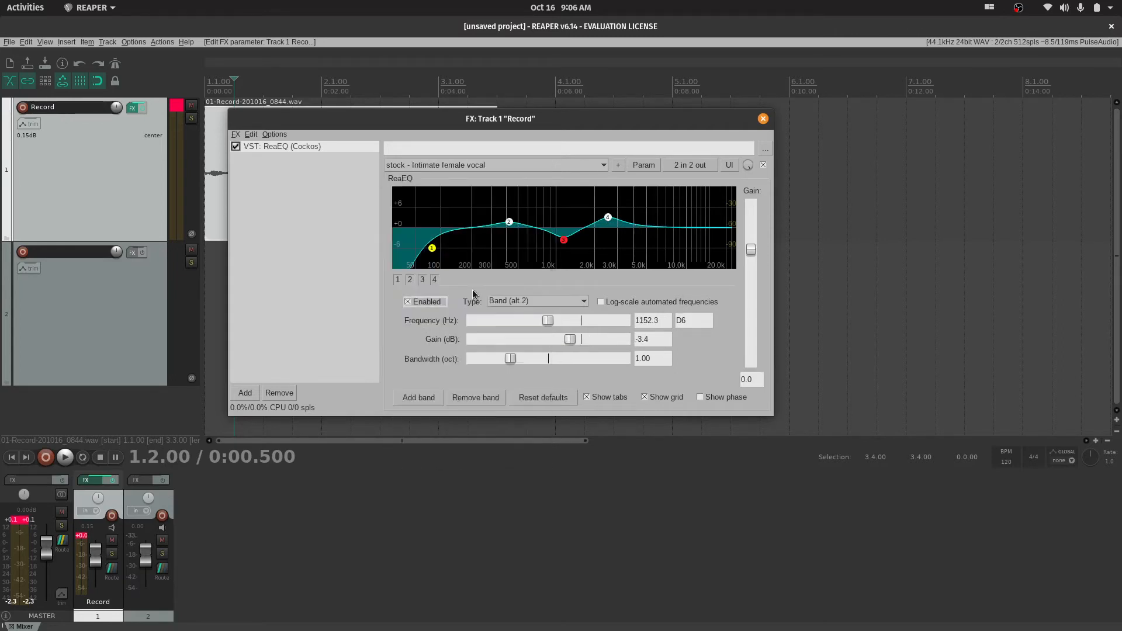
left_click(534, 167)
left_click(534, 167)
left_click(534, 167)
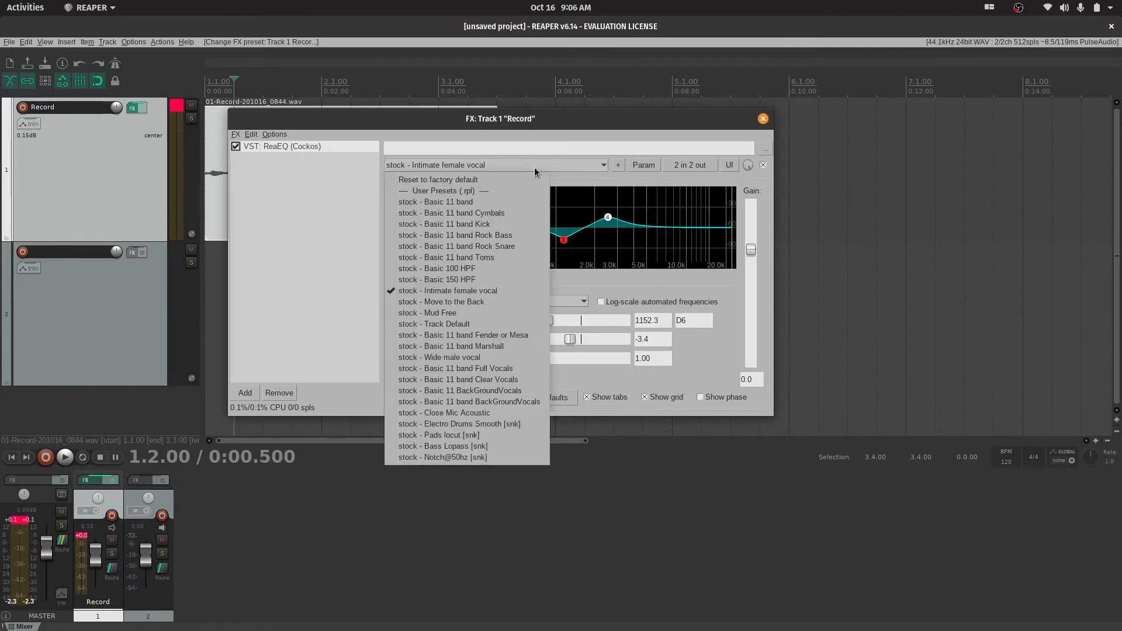
left_click(467, 180)
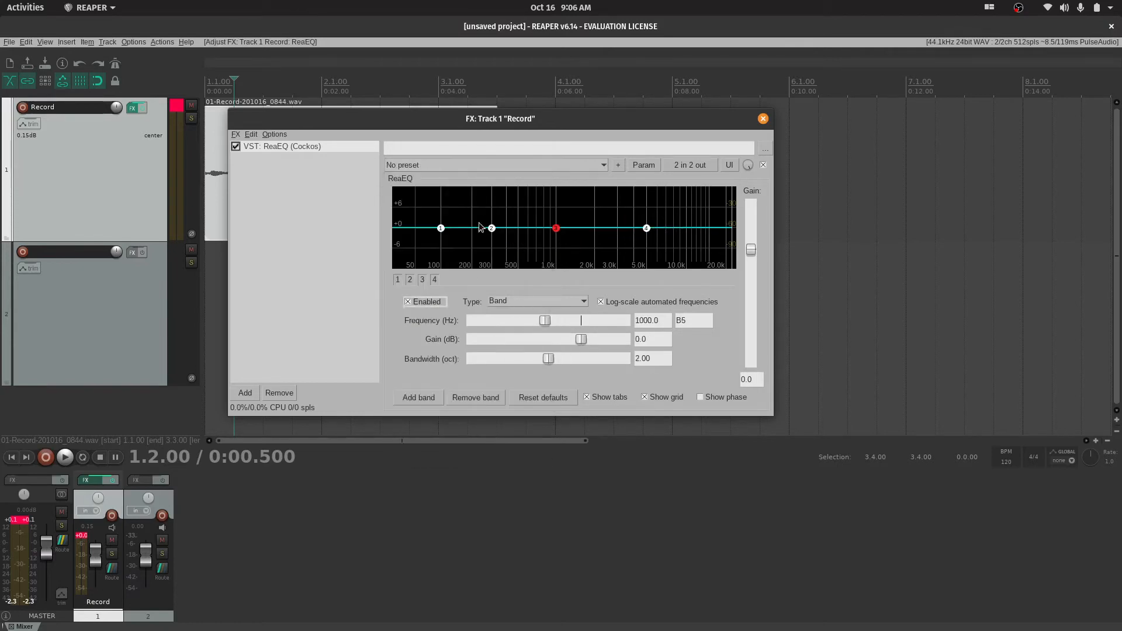
Change ReaEQ band 1 to a High Pass filter and adjust its frequency to about 111 Hz
left_click(441, 229)
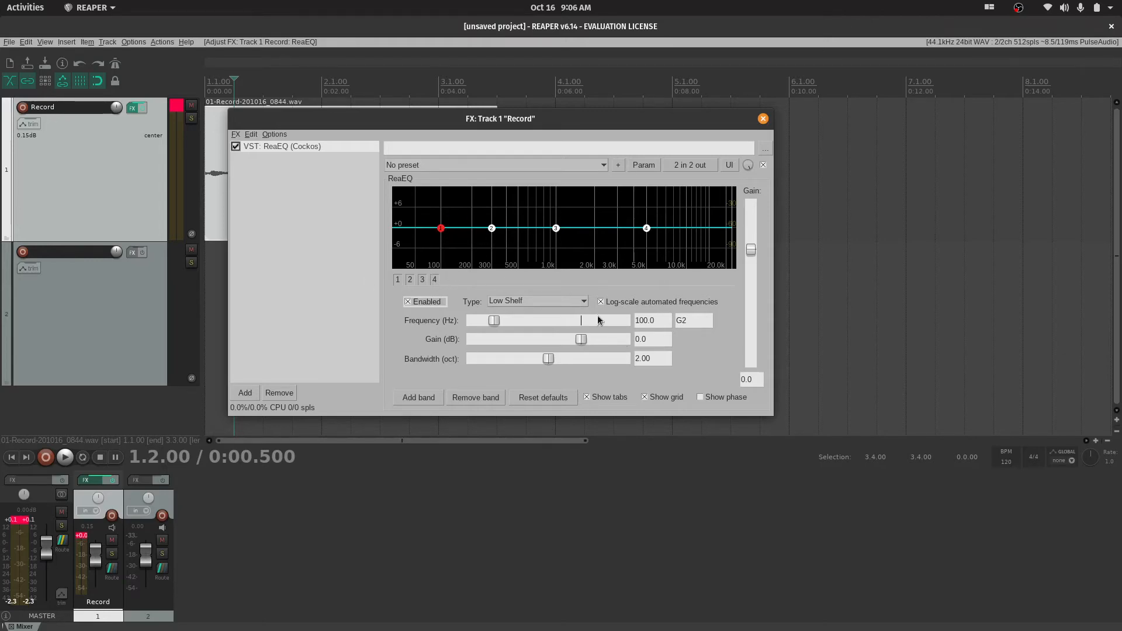
left_click(583, 301)
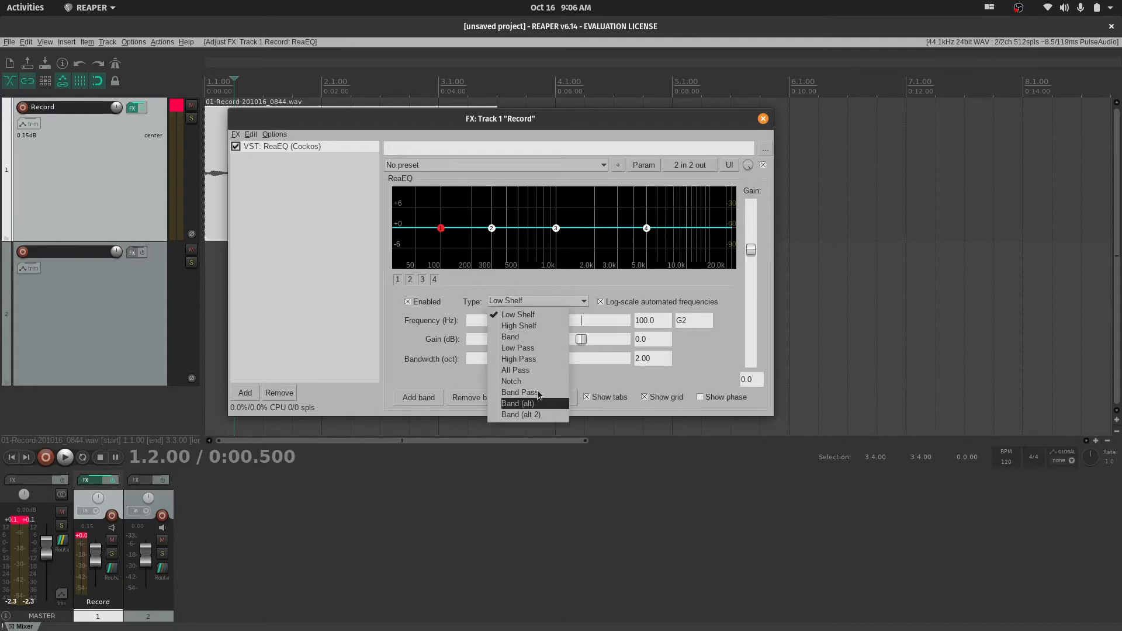
left_click(530, 359)
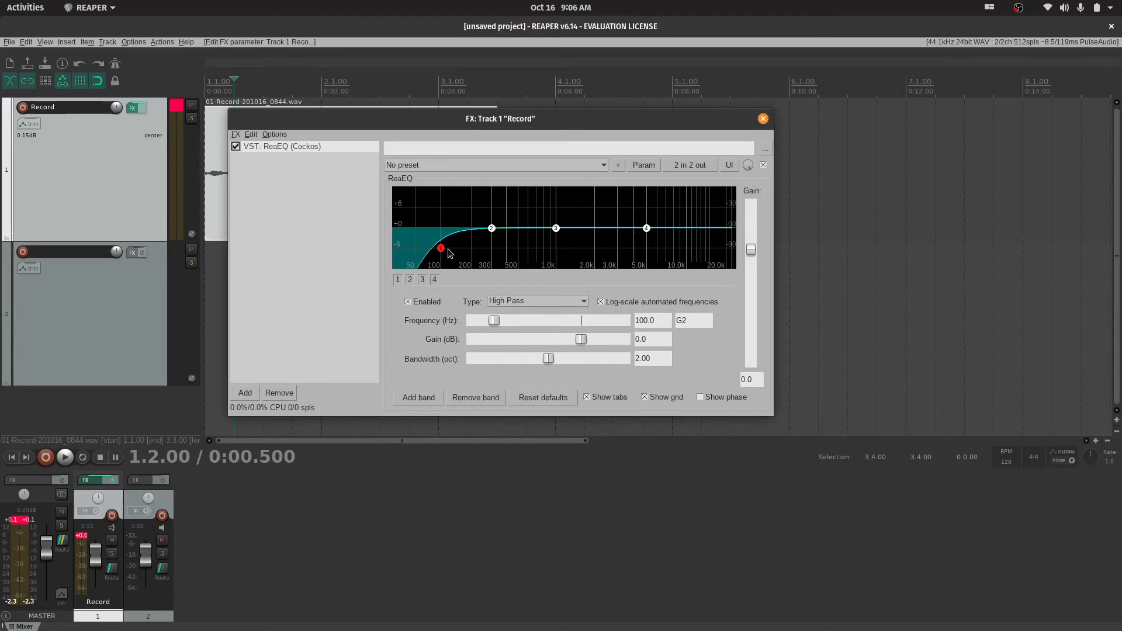
mouse_move(445, 233)
left_mouse_down()
mouse_move(441, 250)
mouse_move(453, 248)
left_mouse_up()
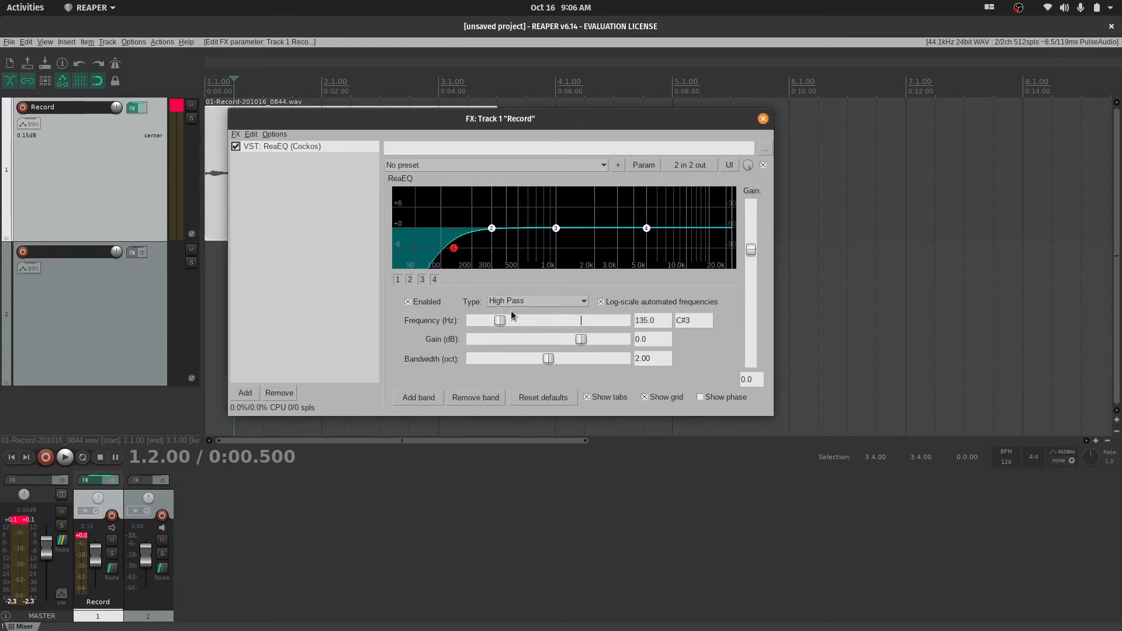
mouse_move(499, 320)
left_mouse_down()
mouse_move(529, 322)
mouse_move(471, 321)
mouse_move(496, 325)
left_mouse_up()
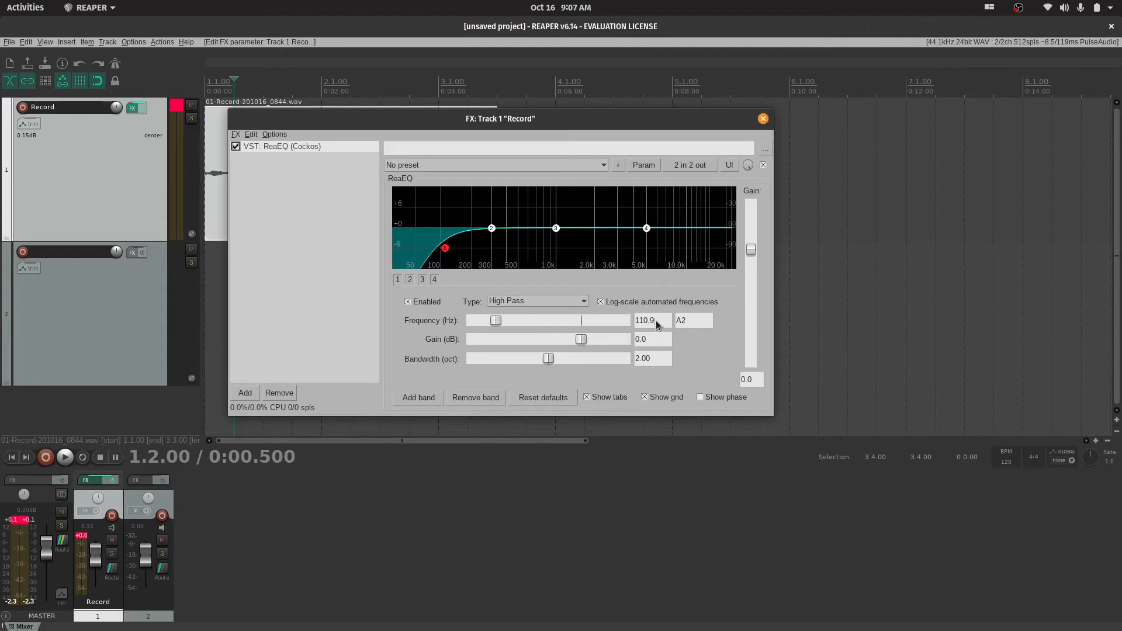
Set band 1's frequency to exactly 100 Hz, and try its bandwidth control before restoring it to 2.00 octaves
left_click_drag(664, 321, 626, 325)
key("Right")
double_click(639, 323)
key("BackSpace")
type("100")
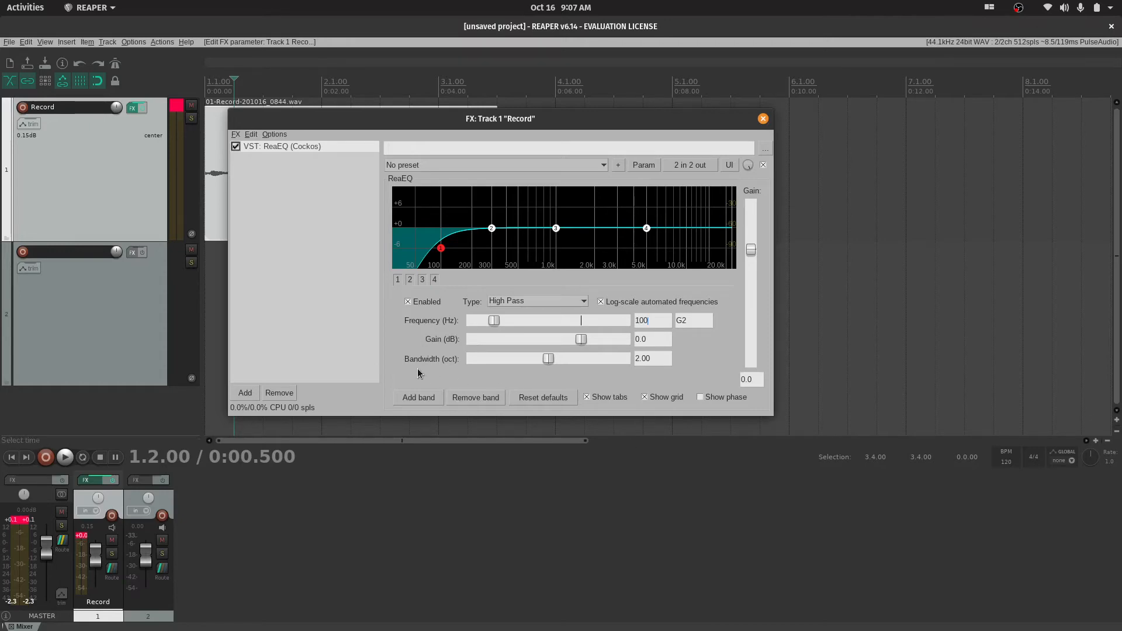
mouse_move(548, 359)
left_mouse_down()
mouse_move(578, 359)
mouse_move(494, 359)
mouse_move(561, 359)
mouse_move(549, 364)
left_mouse_up()
double_click(549, 361)
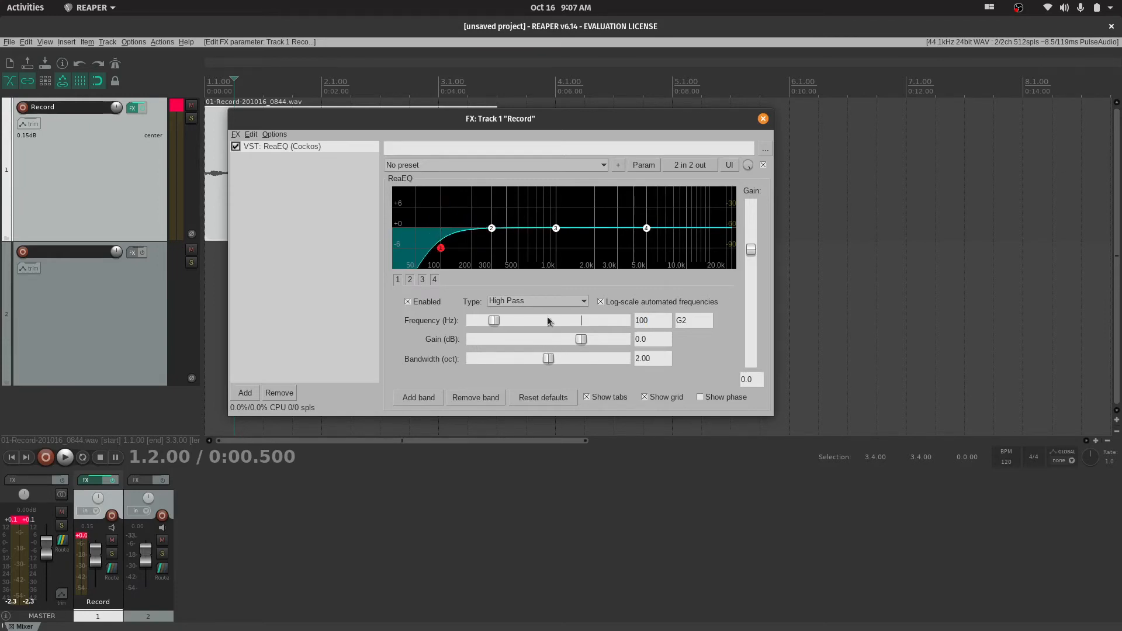
Change ReaEQ band 4 to a Low Pass filter at about 7766 Hz with a bandwidth of 2.00 octaves
left_click(541, 300)
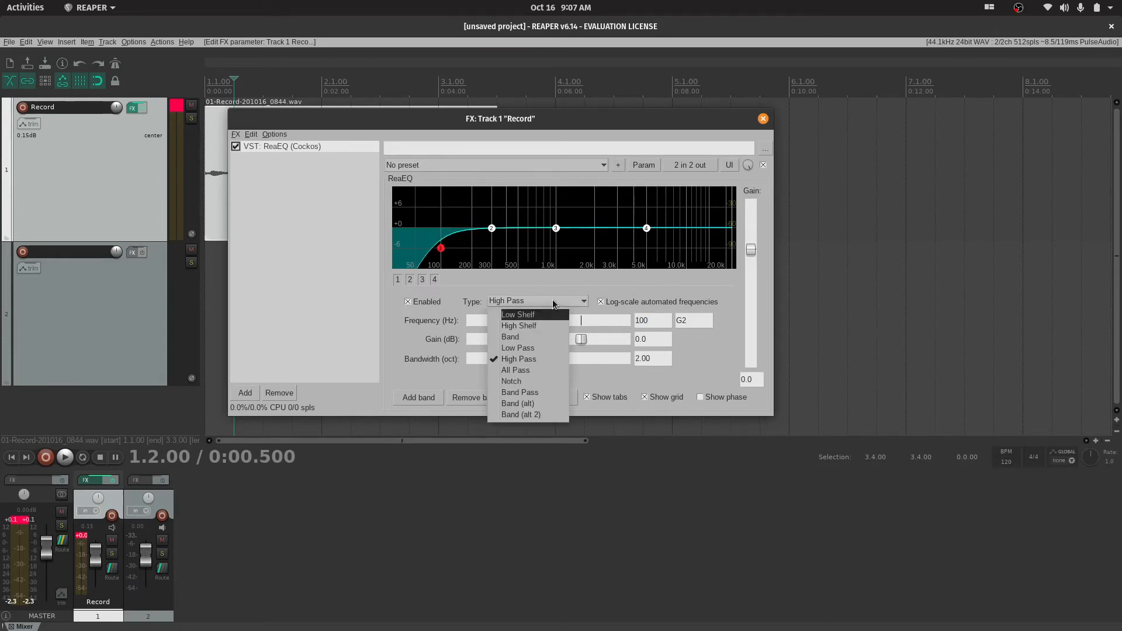
left_click(554, 302)
left_click(646, 228)
left_click(551, 299)
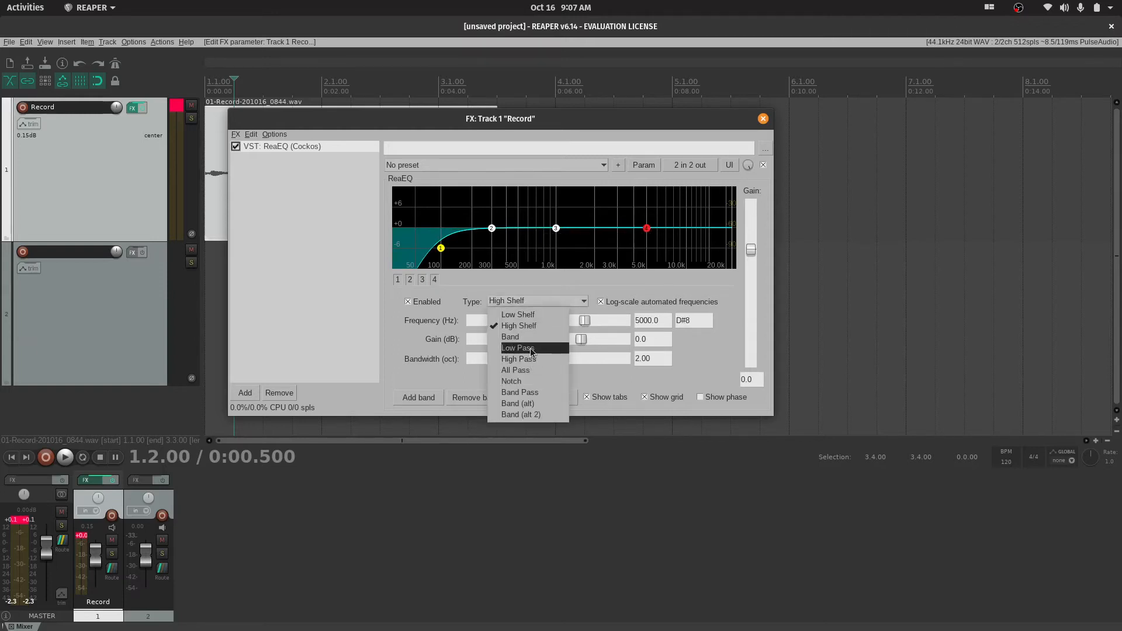
left_click(542, 349)
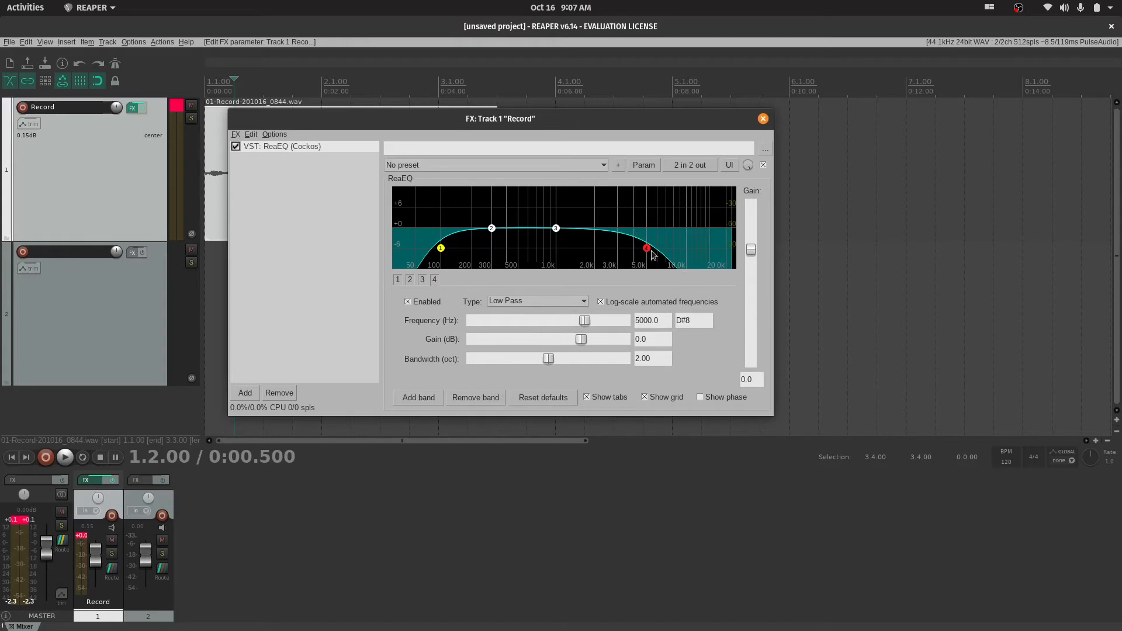
left_click_drag(648, 249, 675, 252)
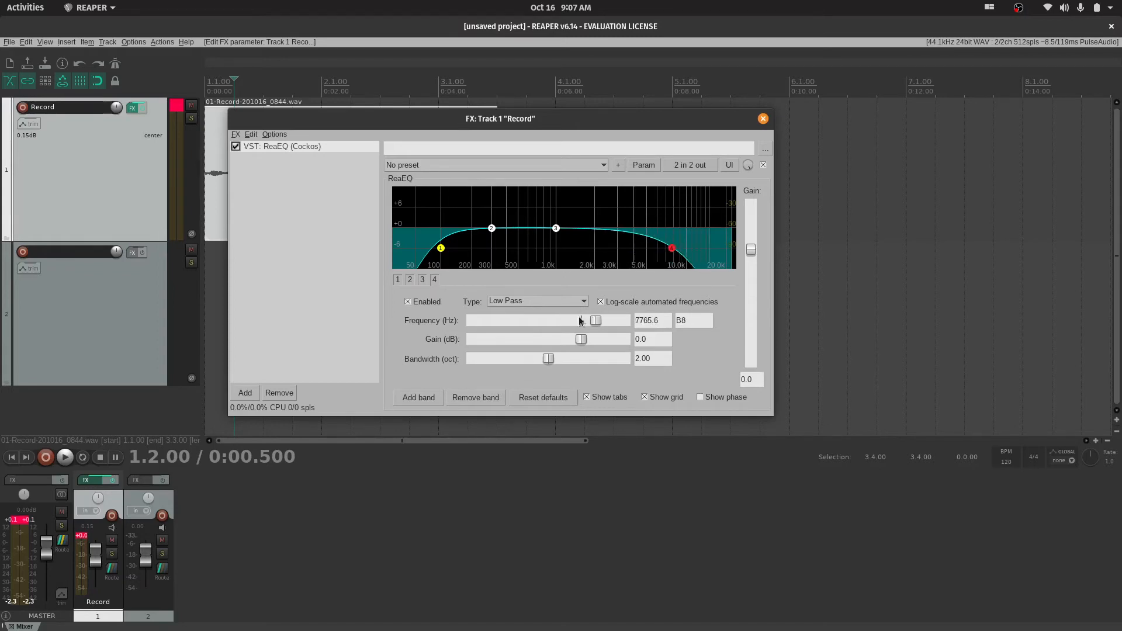
mouse_move(544, 360)
left_mouse_down()
mouse_move(586, 358)
mouse_move(484, 360)
mouse_move(549, 360)
left_mouse_up()
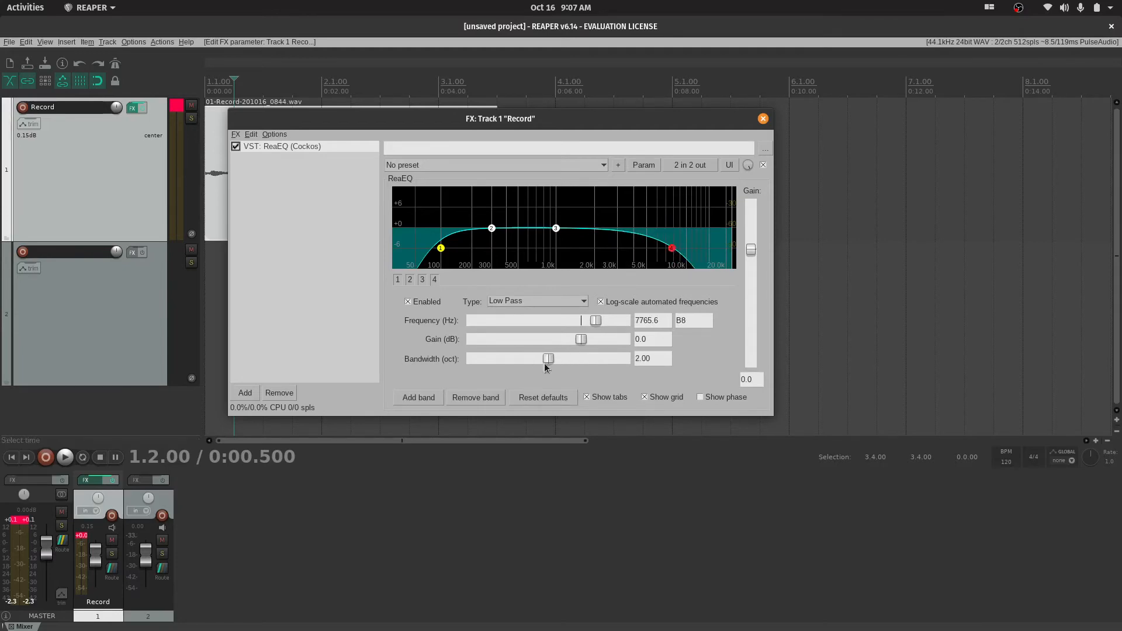
Switch band 4 to a Notch filter and shift its frequency to about 8690 Hz
left_click(577, 302)
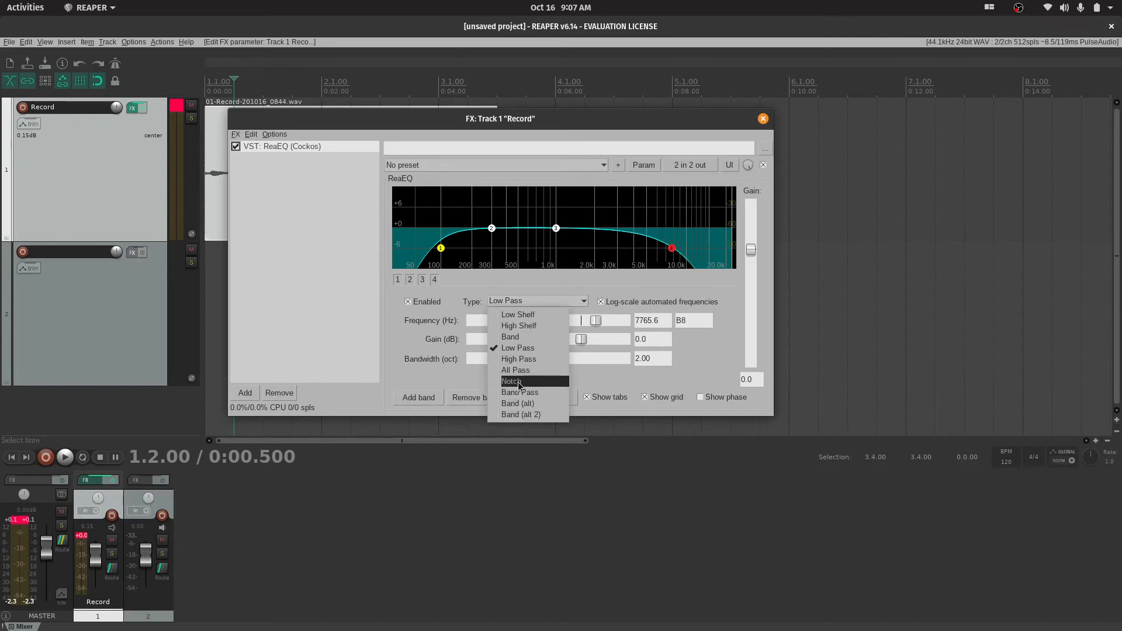
left_click(518, 382)
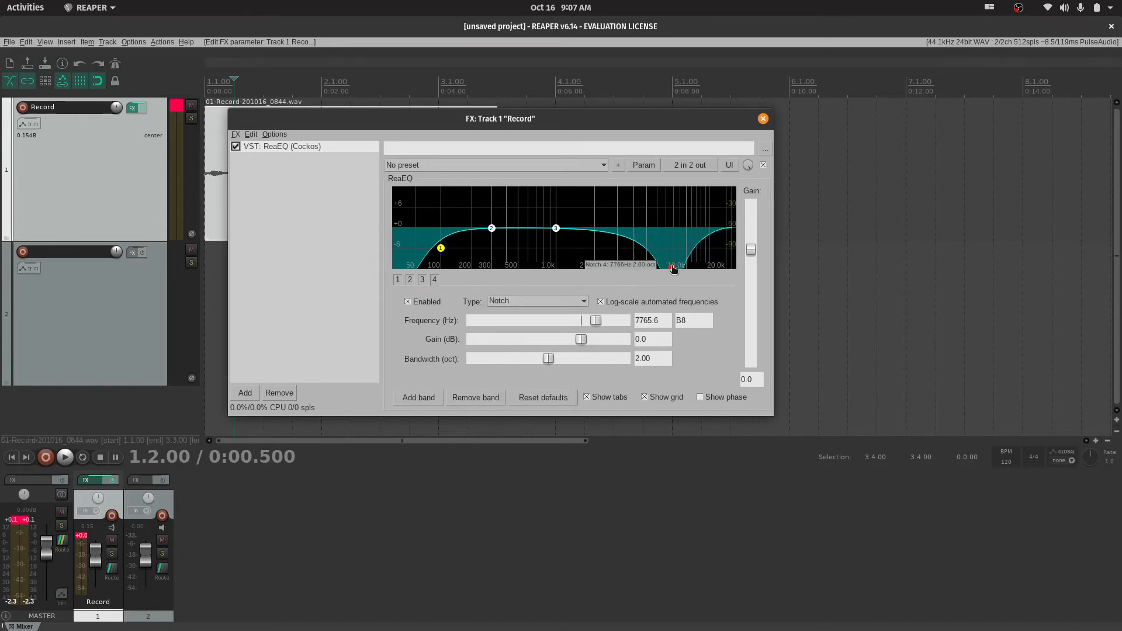
left_click_drag(674, 268, 680, 196)
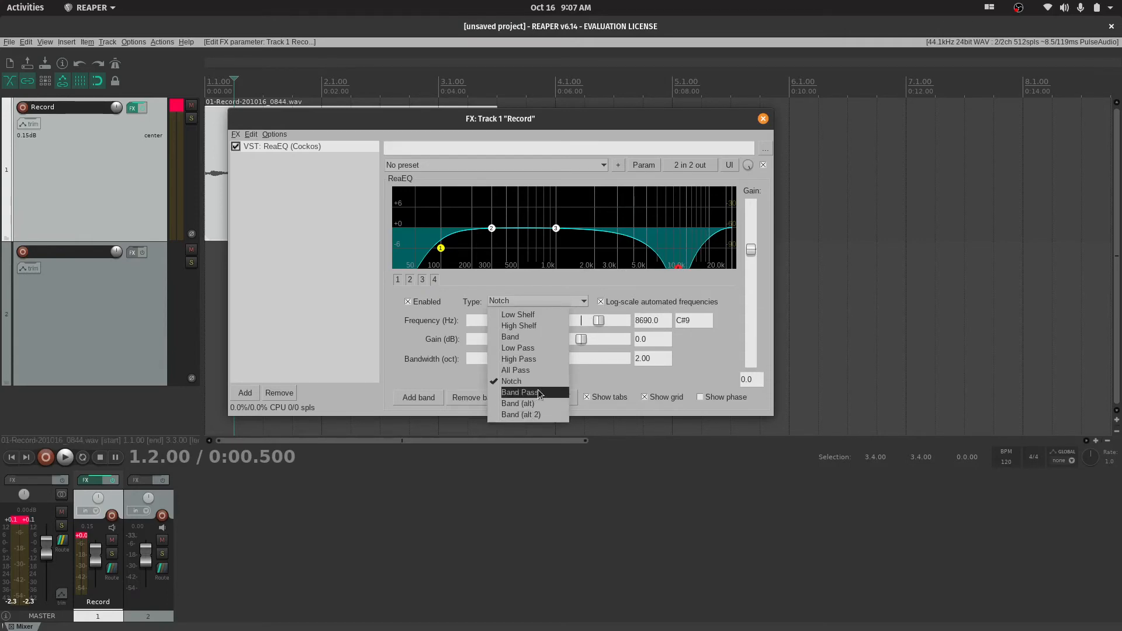
Change band 4 to the Band type, boosting about 5 dB near 3989 Hz with a bandwidth of about 1.54 octaves
left_click(522, 338)
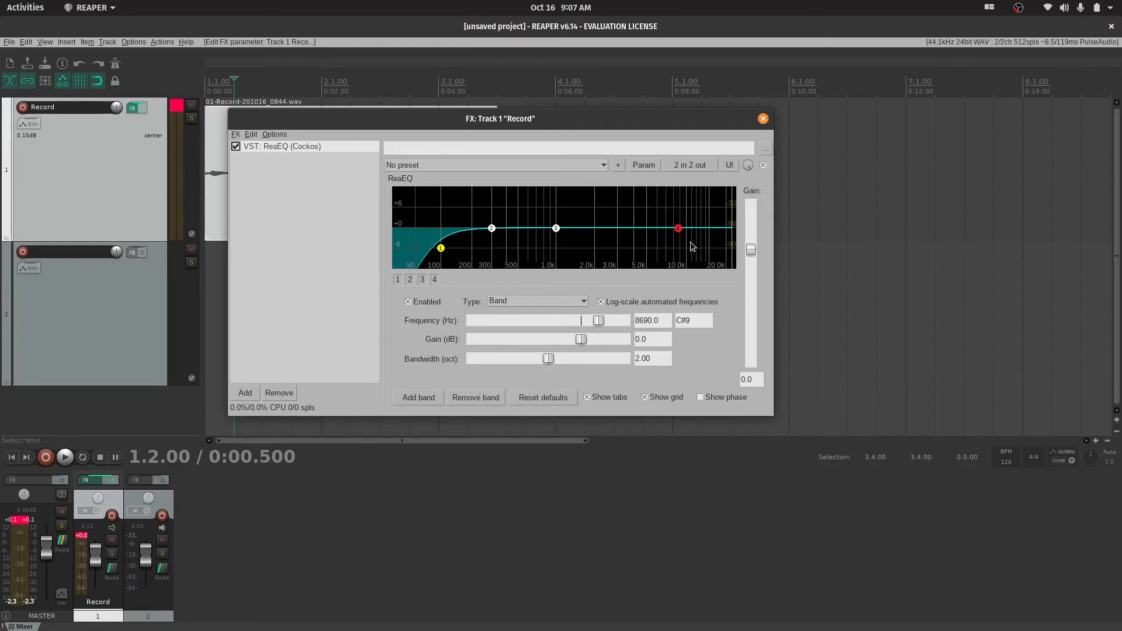
left_click_drag(678, 233, 634, 208)
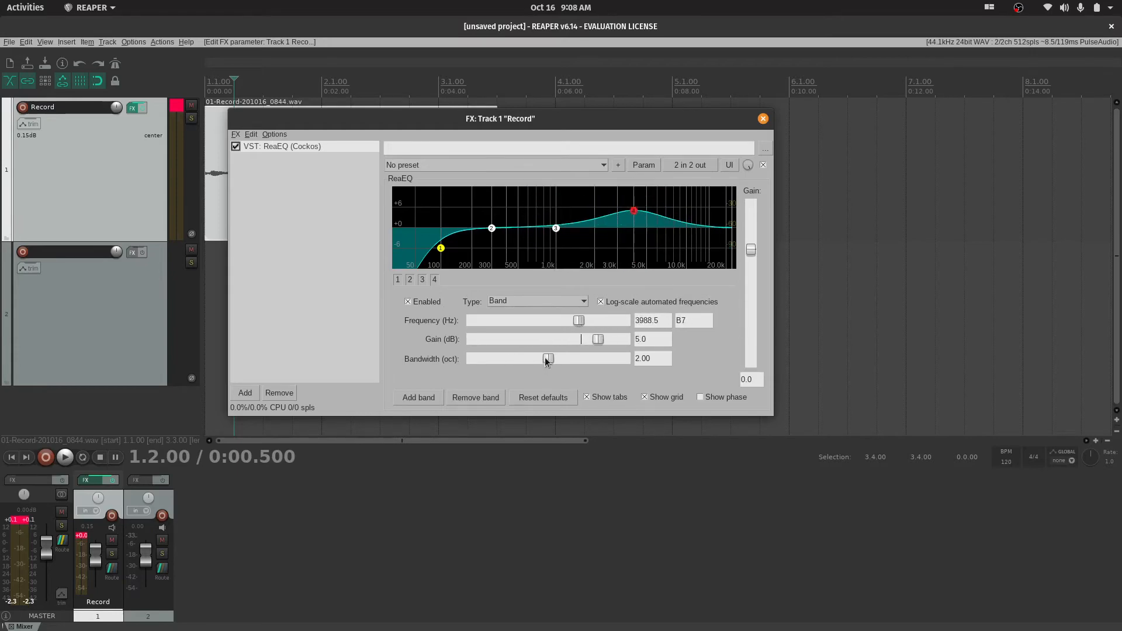
left_click_drag(546, 360, 528, 384)
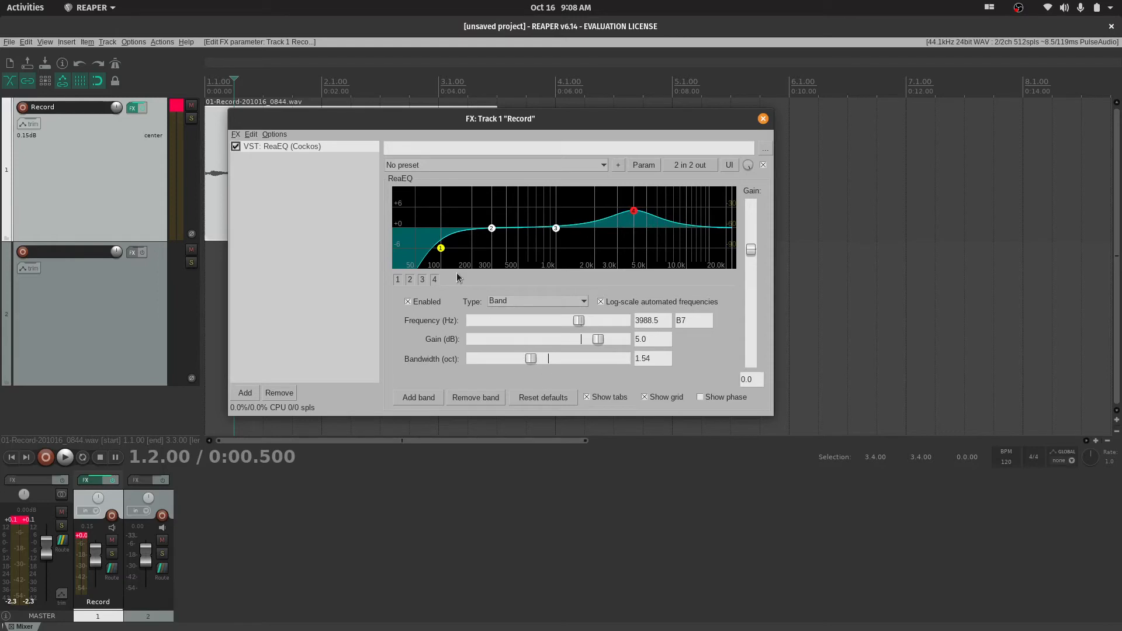
Shift high-pass band 1 to about 107 Hz, and move band 4 to about 7845 Hz with about 0.8 dB of gain
left_click_drag(442, 250, 446, 252)
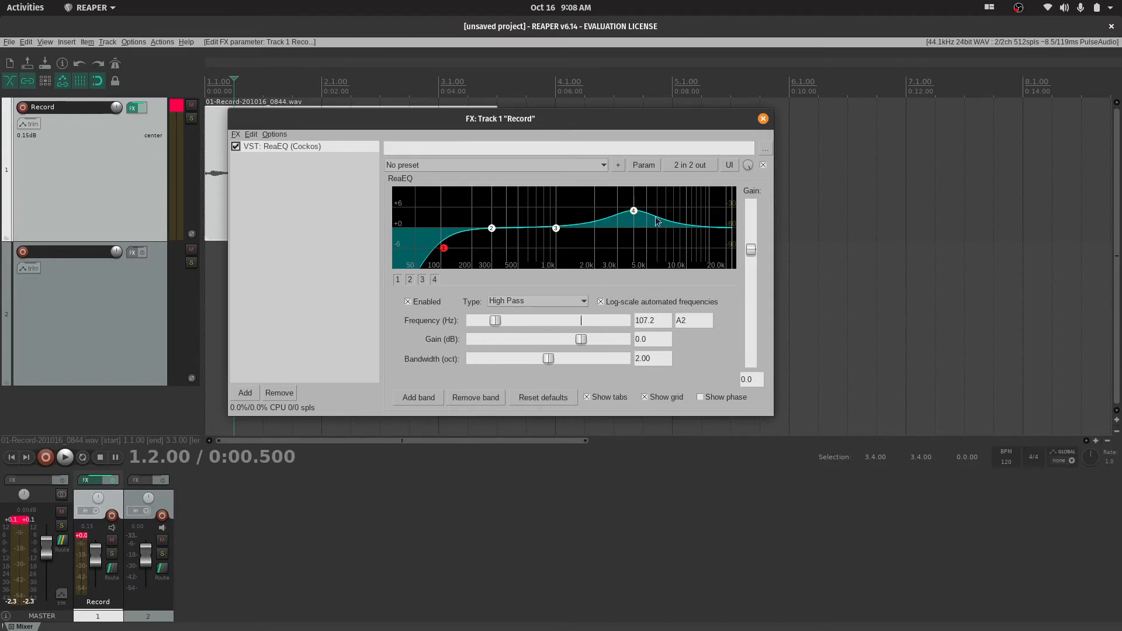
left_click_drag(632, 214, 671, 225)
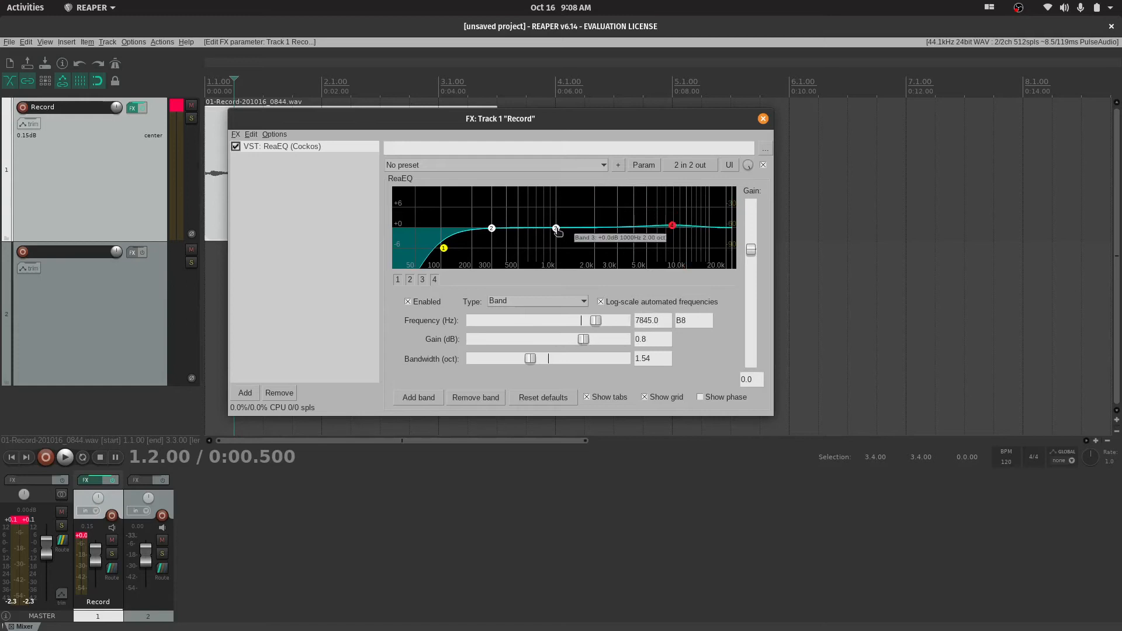
Shape the EQ with band 2 at about 398 Hz, band 3 boosted 1.5 dB near 2404 Hz and band 4 boosted 2.5 dB near 5316 Hz
left_click_drag(556, 228, 605, 231)
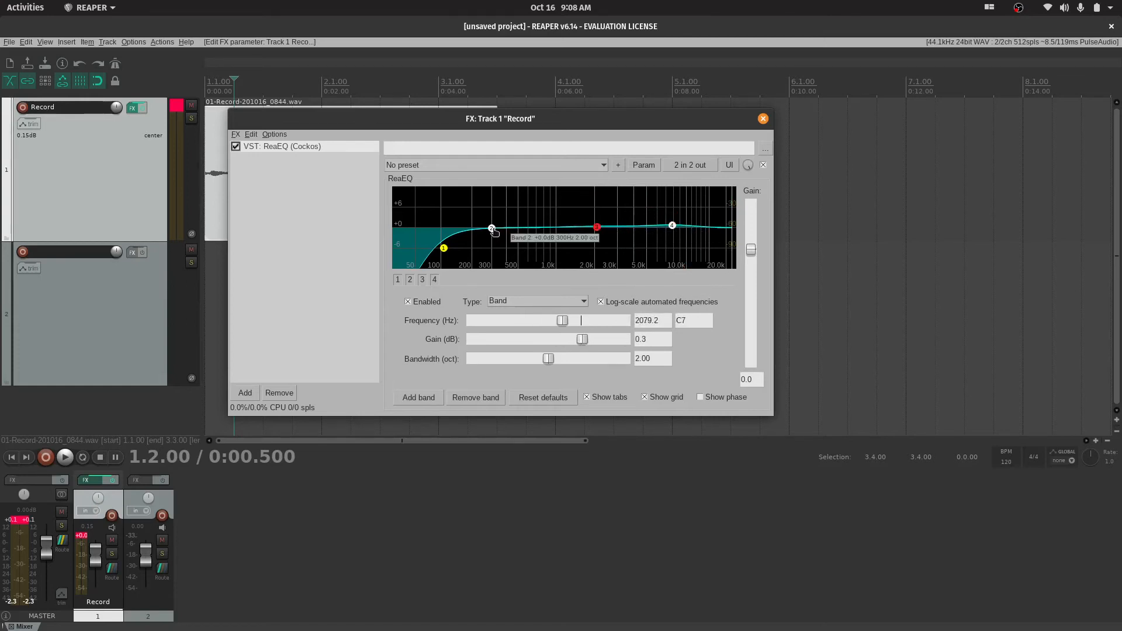
left_click_drag(494, 232, 507, 230)
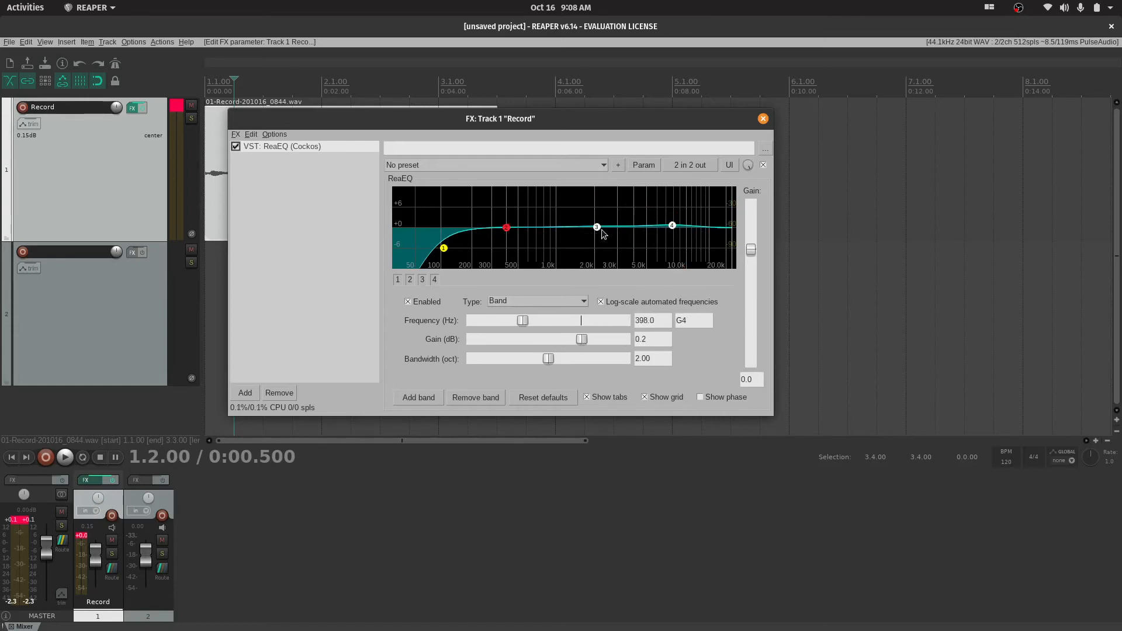
mouse_move(597, 227)
left_mouse_down()
mouse_move(574, 237)
mouse_move(605, 224)
left_mouse_up()
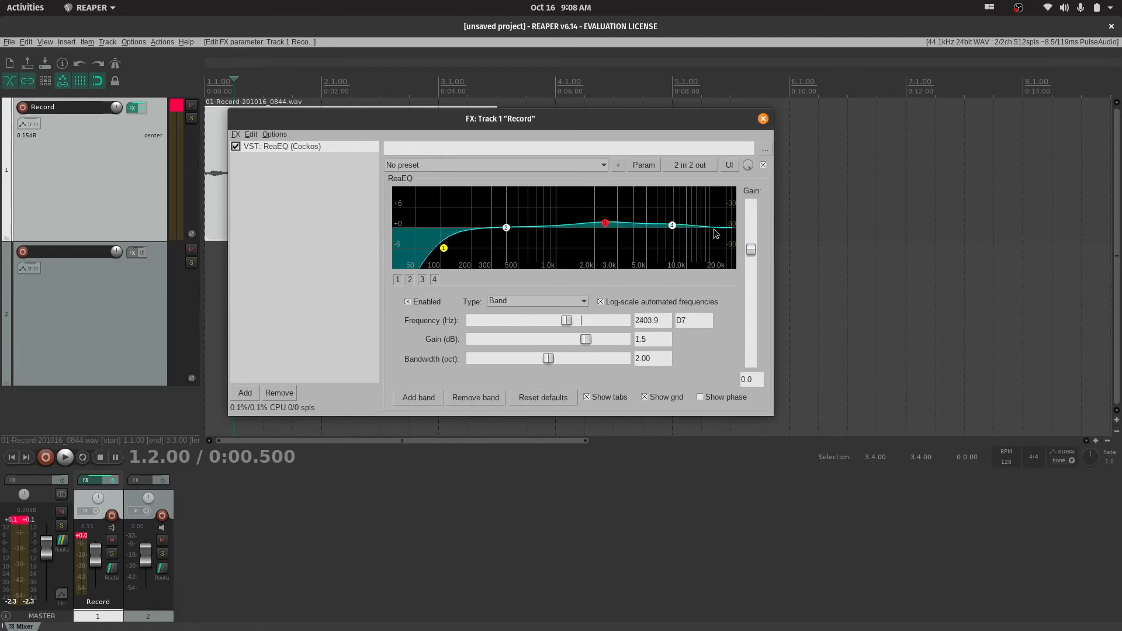
left_click_drag(676, 228, 650, 227)
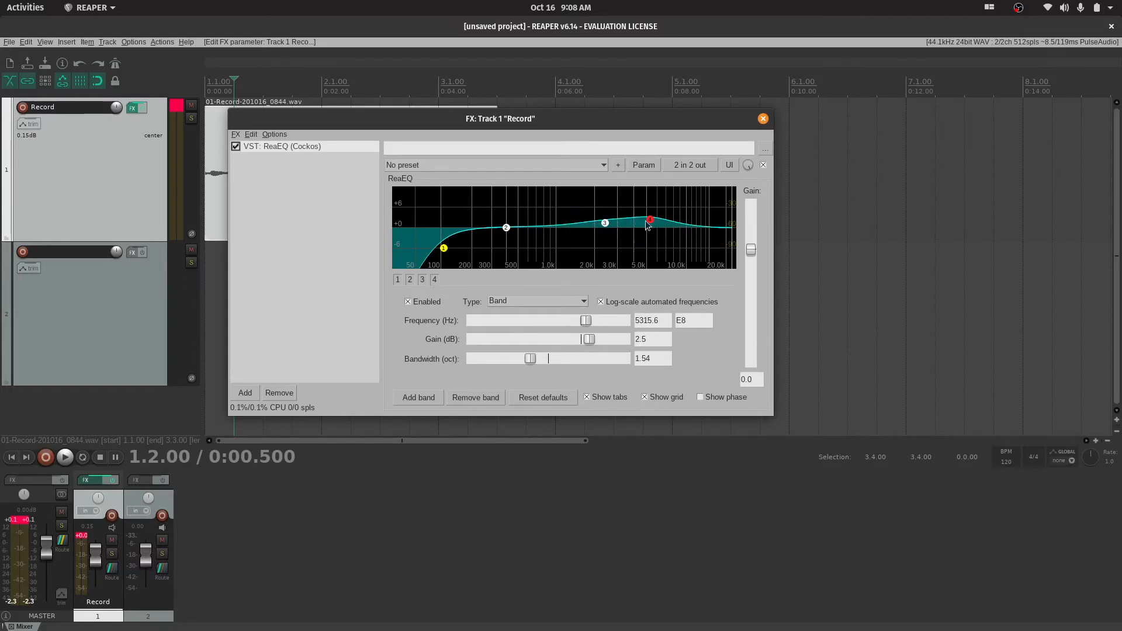
Boost band 3 to about 5.8 dB, flatten it to about 0.2 dB near 1638 Hz, and shift band 2 to about 445 Hz
left_click_drag(651, 220, 581, 208)
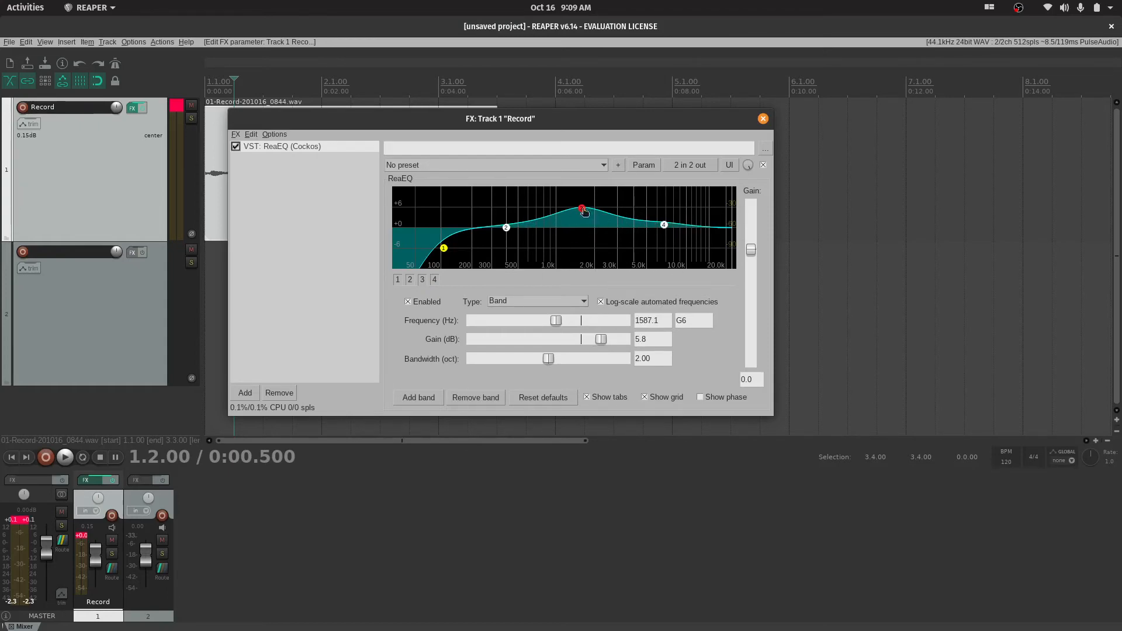
mouse_move(586, 211)
left_mouse_down()
mouse_move(589, 238)
mouse_move(587, 230)
left_mouse_up()
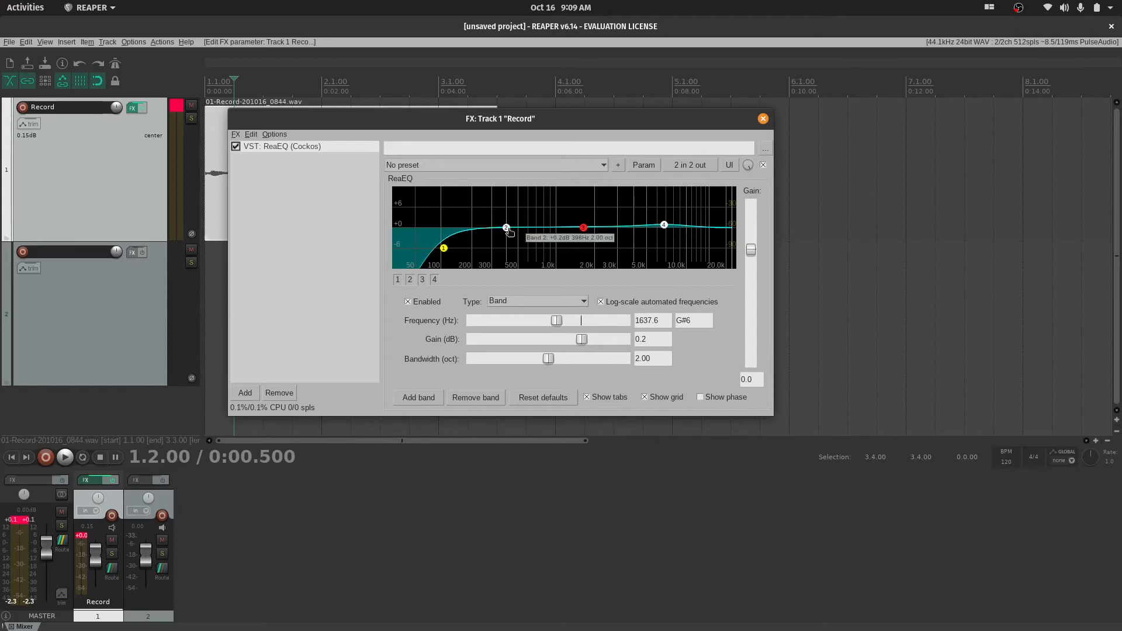
mouse_move(506, 233)
left_mouse_down()
mouse_move(511, 187)
mouse_move(501, 240)
mouse_move(485, 231)
mouse_move(498, 236)
mouse_move(503, 221)
mouse_move(495, 237)
mouse_move(489, 204)
mouse_move(543, 196)
mouse_move(447, 202)
mouse_move(603, 180)
mouse_move(413, 195)
mouse_move(453, 249)
mouse_move(458, 215)
mouse_move(495, 284)
mouse_move(512, 228)
left_mouse_up()
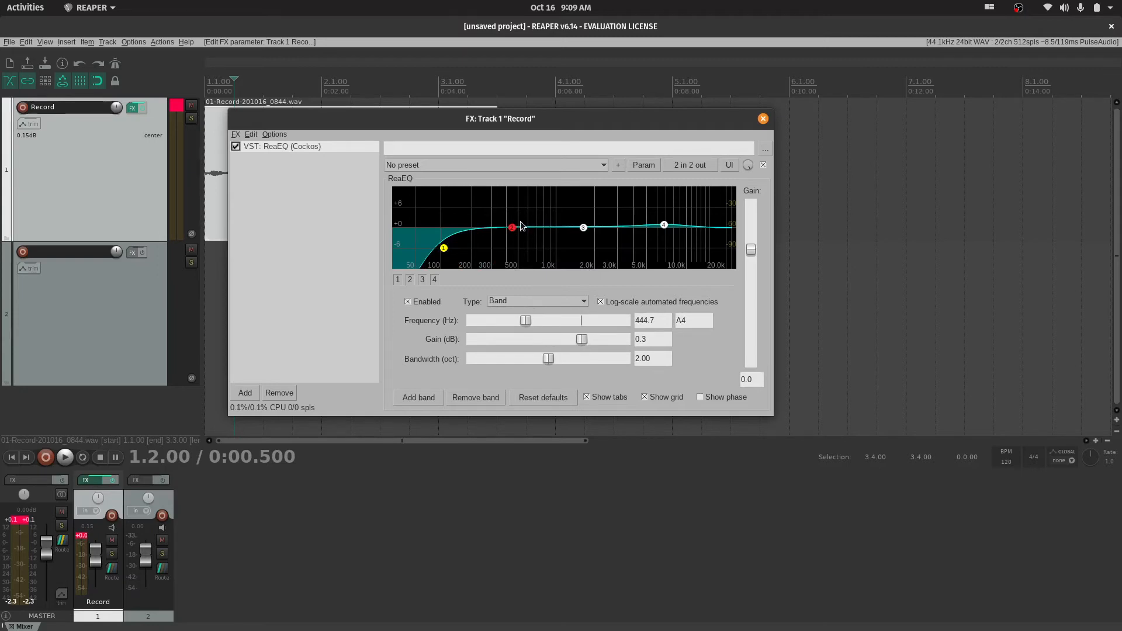
Narrow band 2 to a 0.44-octave bandwidth and sweep it during playback, ending with a boost of about 17.1 dB near 344 Hz
left_click_drag(513, 227, 498, 184)
left_click_drag(548, 358, 489, 358)
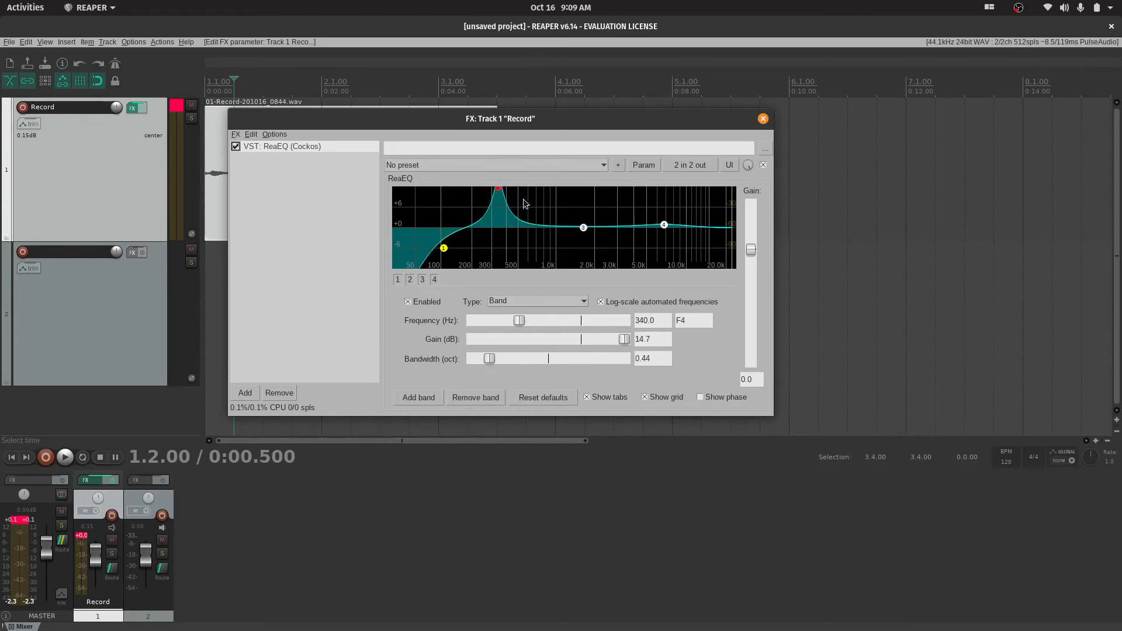
left_click_drag(501, 192, 505, 190)
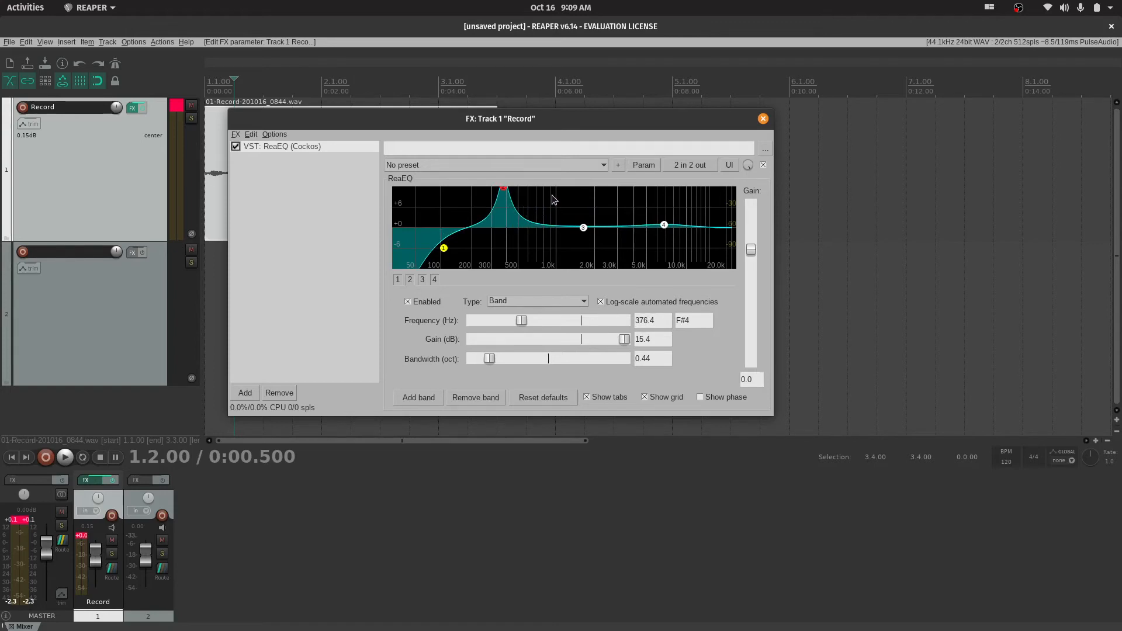
key("space")
mouse_move(505, 190)
left_mouse_down()
mouse_move(724, 187)
mouse_move(499, 187)
left_mouse_up()
key("space")
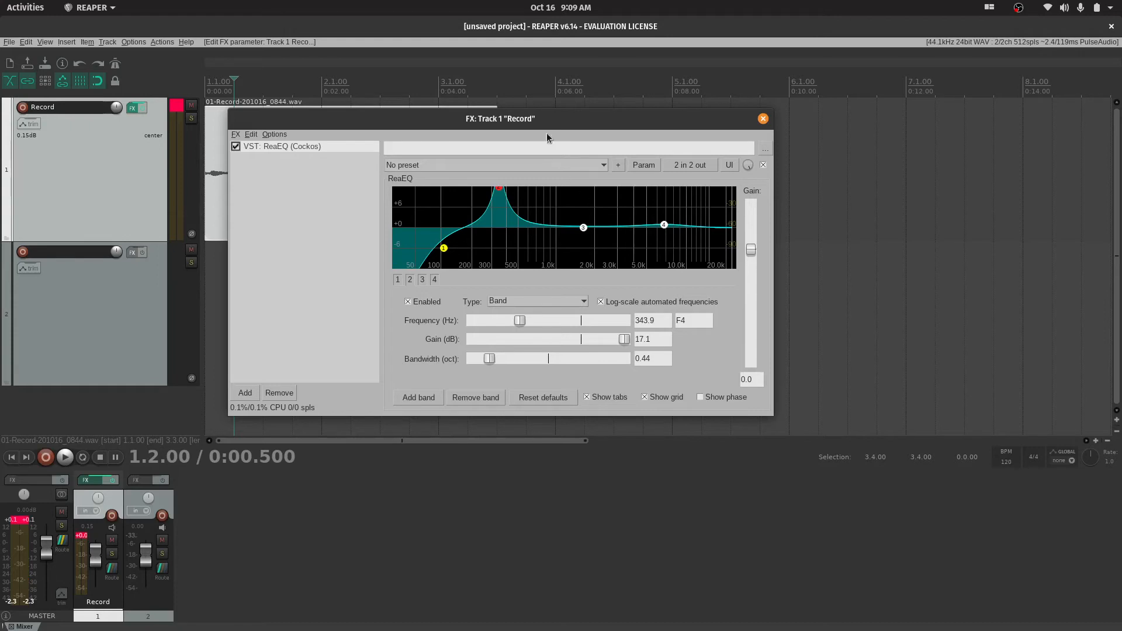
Loop the recording from 1.2.00 to 3.3.00 and sweep boosted band 2 during playback, ending at about 303 Hz and 12.9 dB
left_click_drag(534, 119, 810, 200)
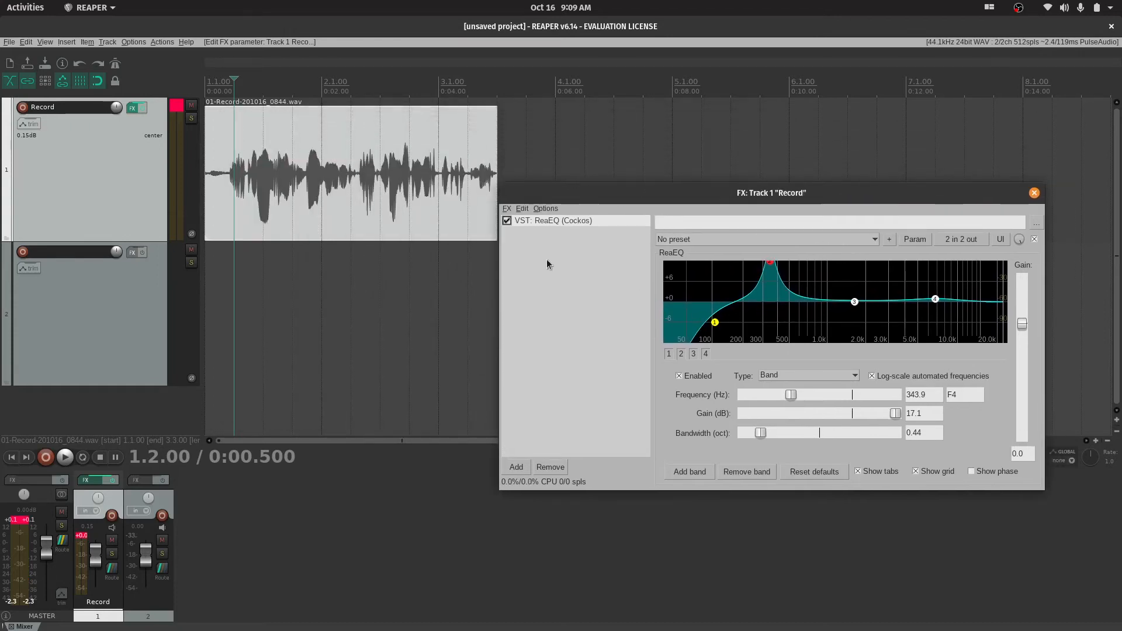
left_click_drag(232, 95, 508, 103)
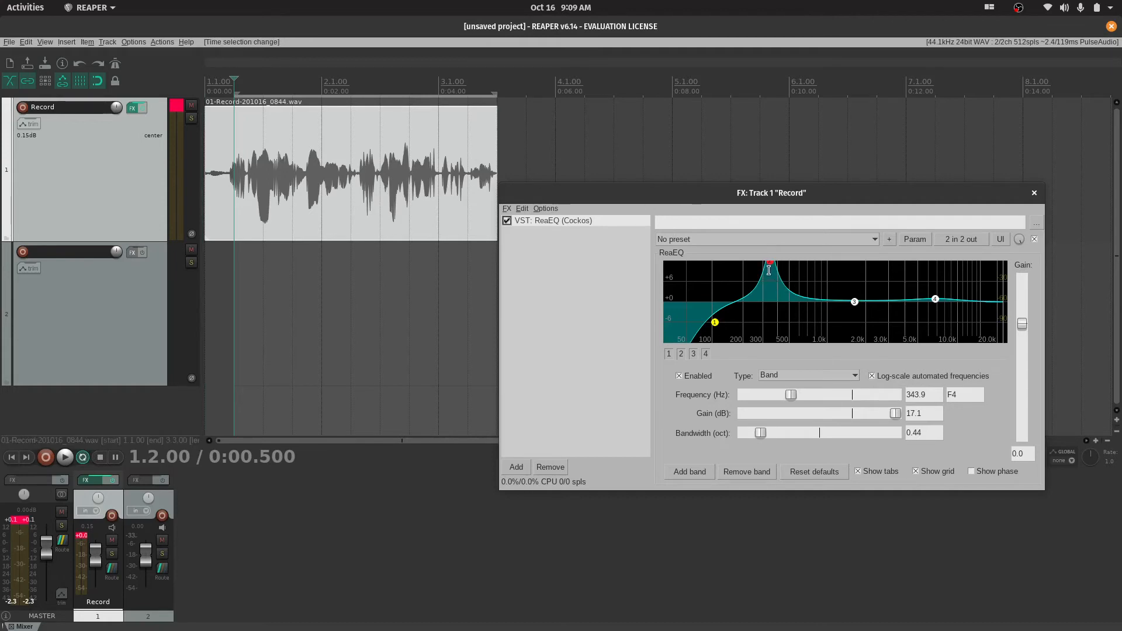
key("space")
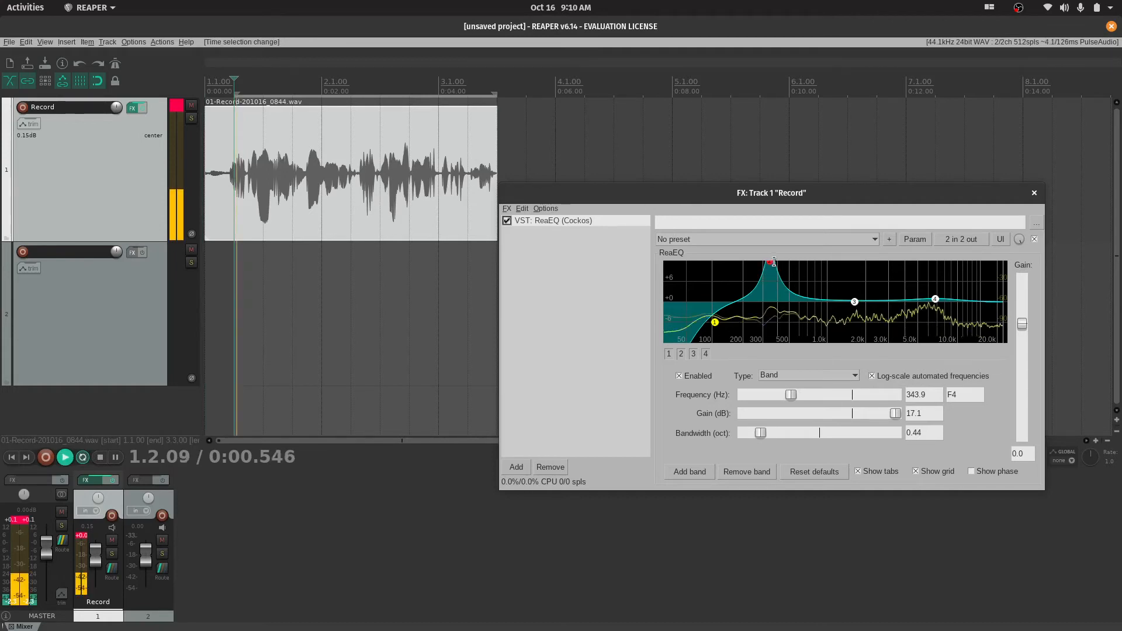
mouse_move(769, 262)
left_mouse_down()
mouse_move(786, 261)
mouse_move(750, 266)
mouse_move(890, 264)
mouse_move(755, 277)
mouse_move(769, 279)
left_mouse_up()
key("space")
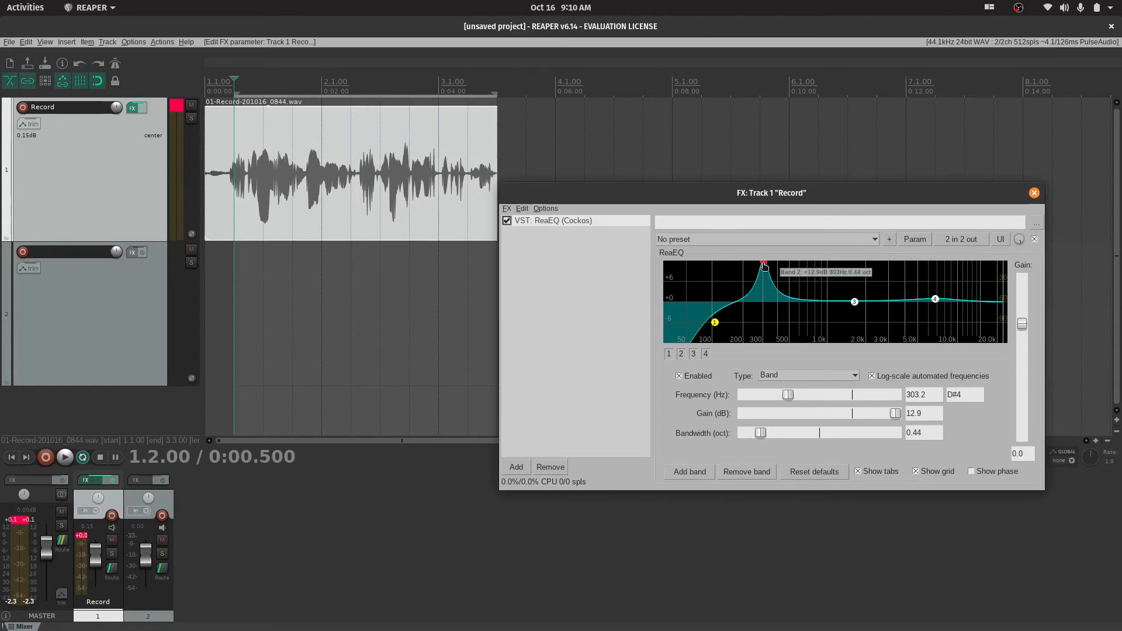
Cut band 2 about 5.9 dB near 325 Hz, and boost band 3 near 1100 Hz and band 4 near 6458 Hz by 2 to 3 dB
left_click_drag(764, 266, 767, 330)
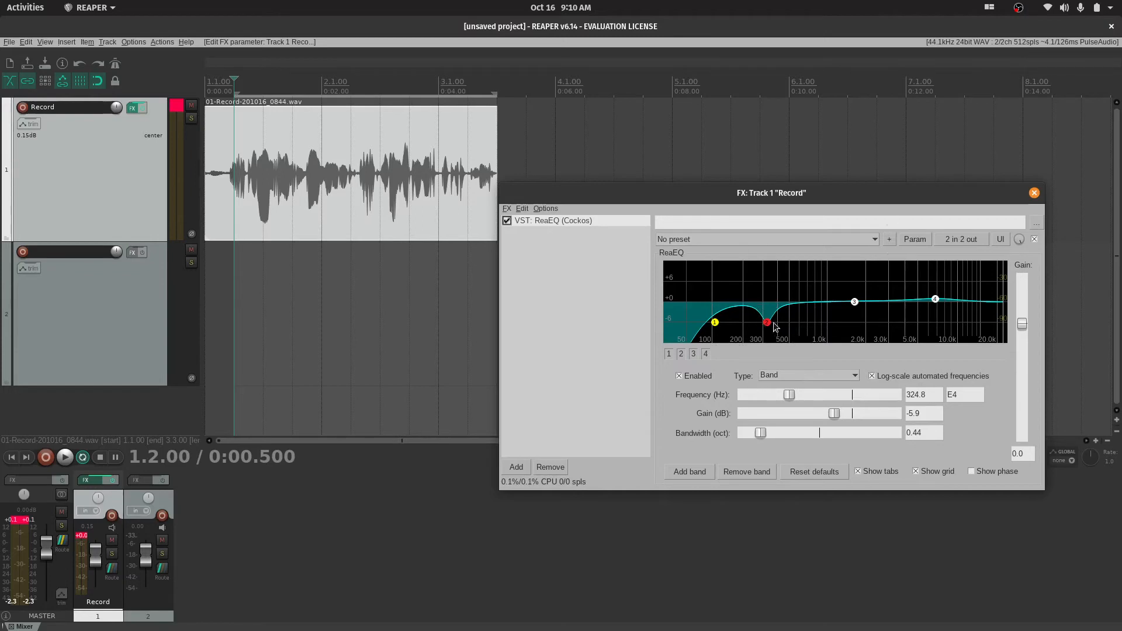
mouse_move(854, 302)
left_mouse_down()
mouse_move(811, 297)
mouse_move(809, 285)
mouse_move(811, 303)
mouse_move(827, 286)
mouse_move(833, 296)
left_mouse_up()
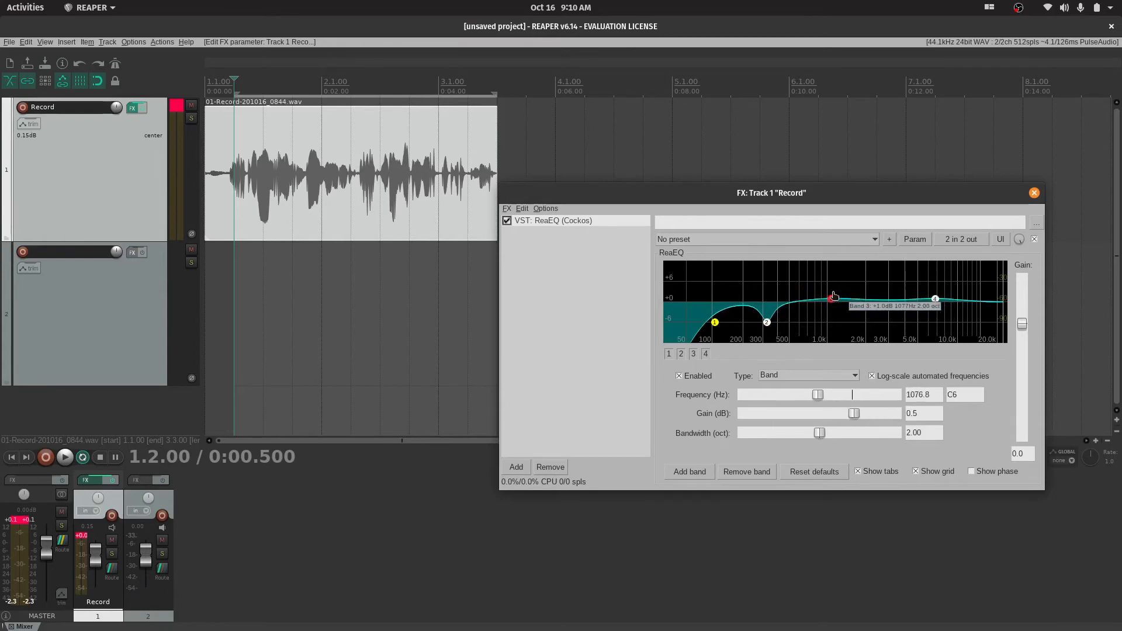
left_click(936, 300)
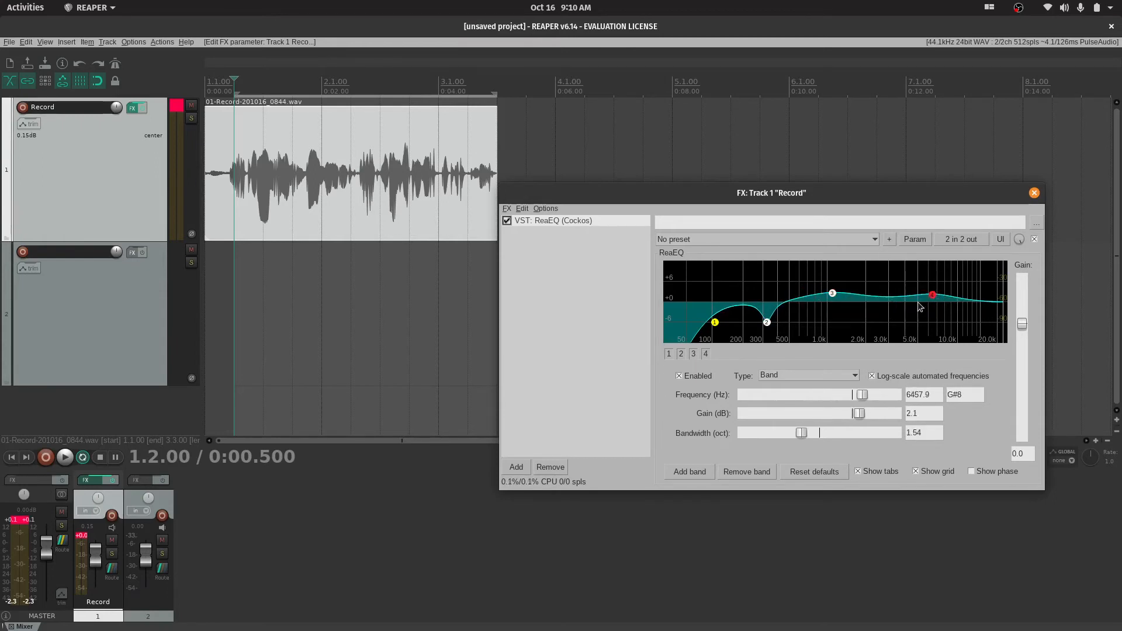
Fine-tune bands 3 and 4 during looped playback, leaving band 4 at about 5595 Hz with 1.8 dB of gain, and stop playback
key("space")
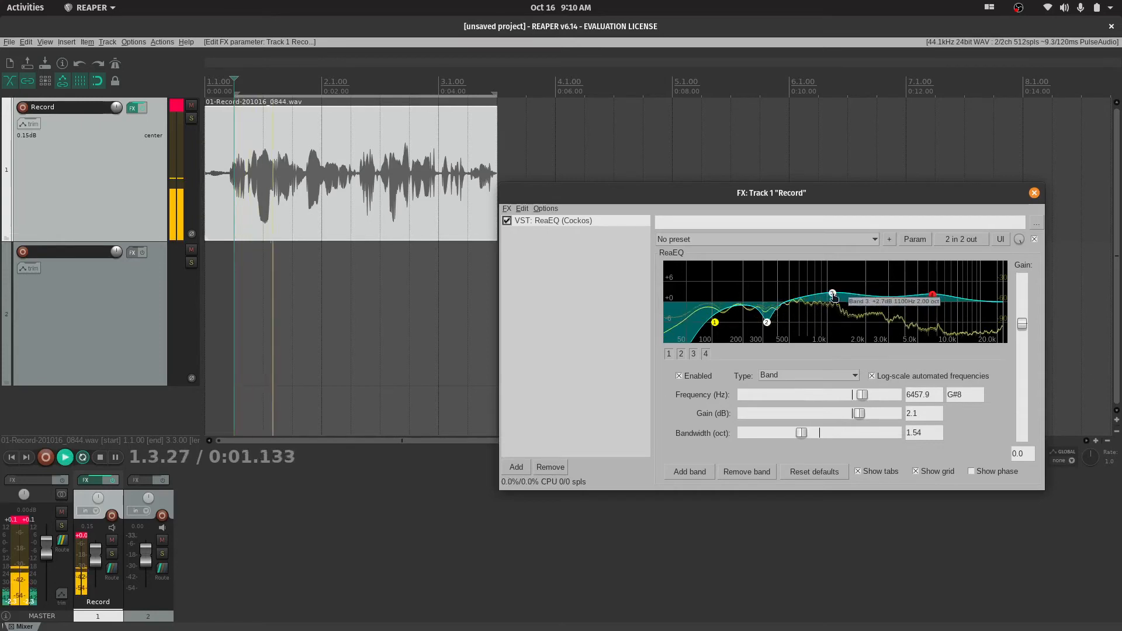
mouse_move(833, 295)
left_mouse_down()
mouse_move(835, 318)
mouse_move(830, 297)
left_mouse_up()
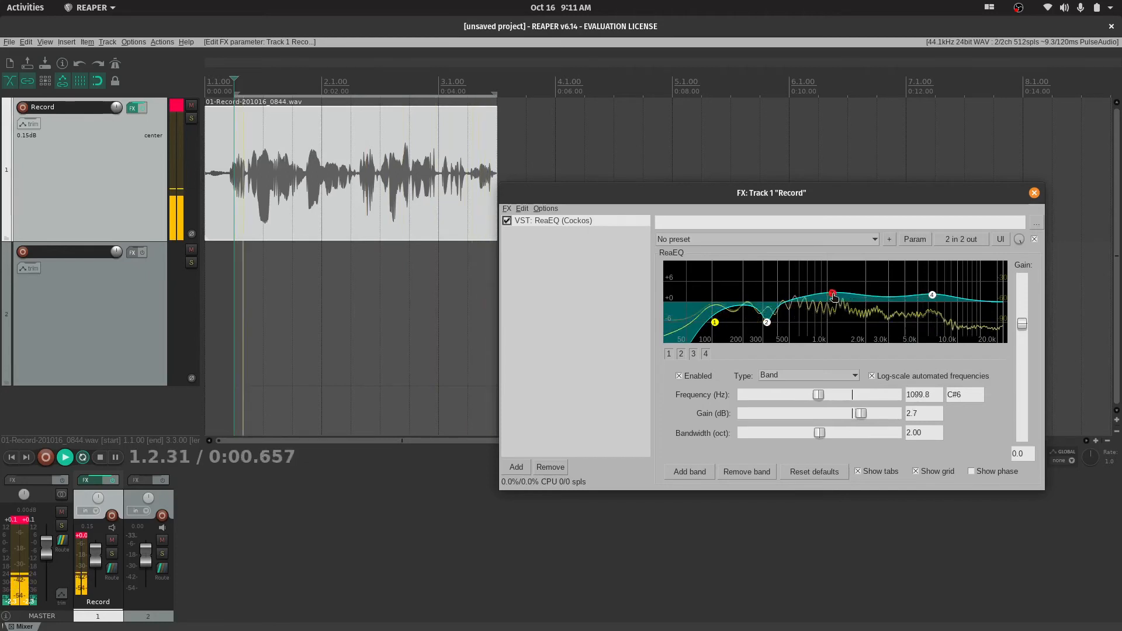
left_click(933, 297)
left_click_drag(933, 296, 918, 262)
left_click_drag(927, 293, 925, 311)
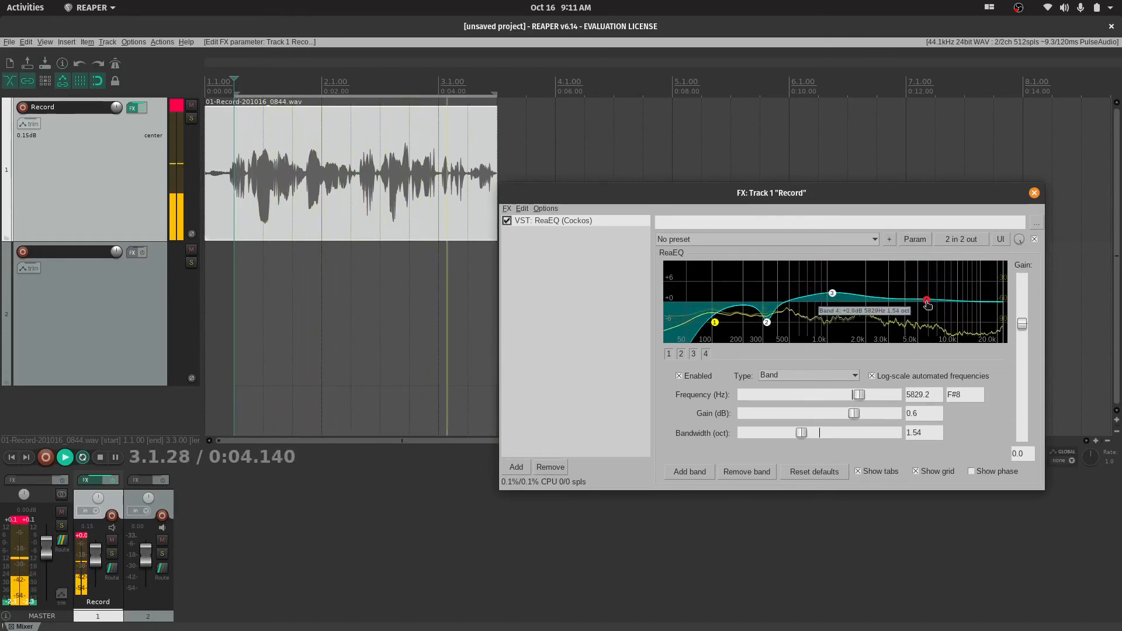
key("space")
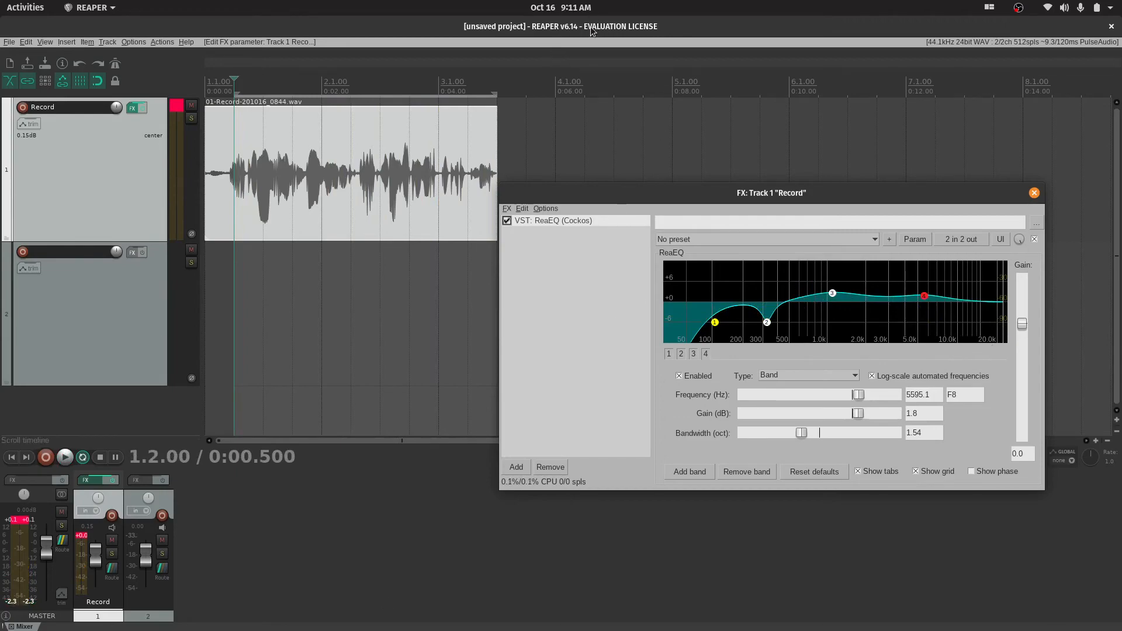
Uncover OBS Studio by closing the track's FX window and raise the Desktop Audio level to 0.0 dB
left_click_drag(587, 27, 550, 172)
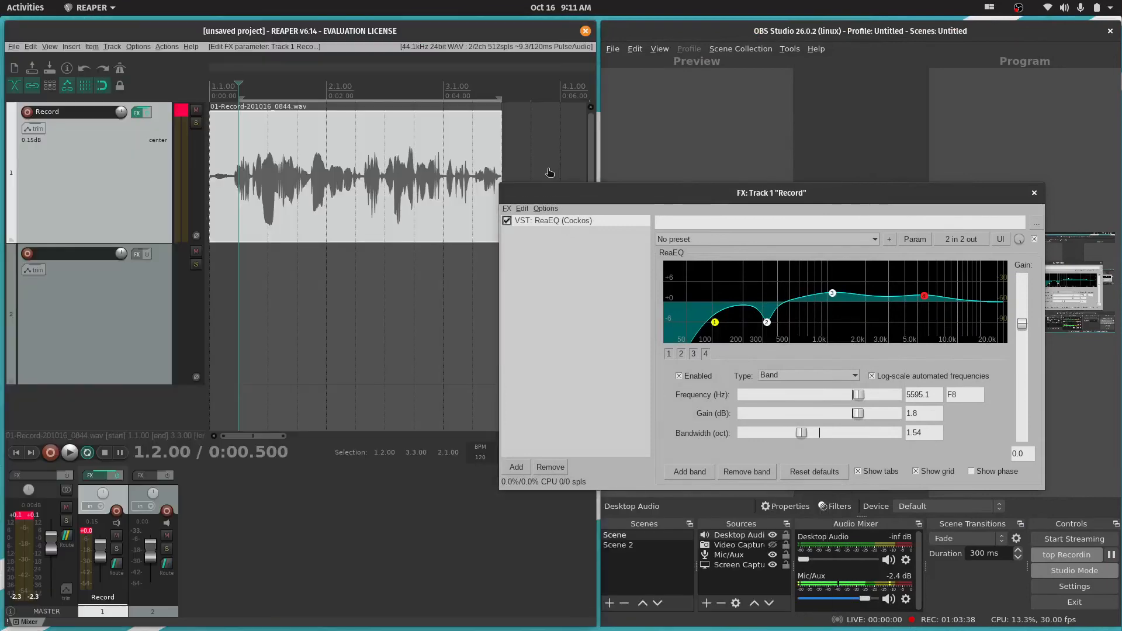
left_click(783, 36)
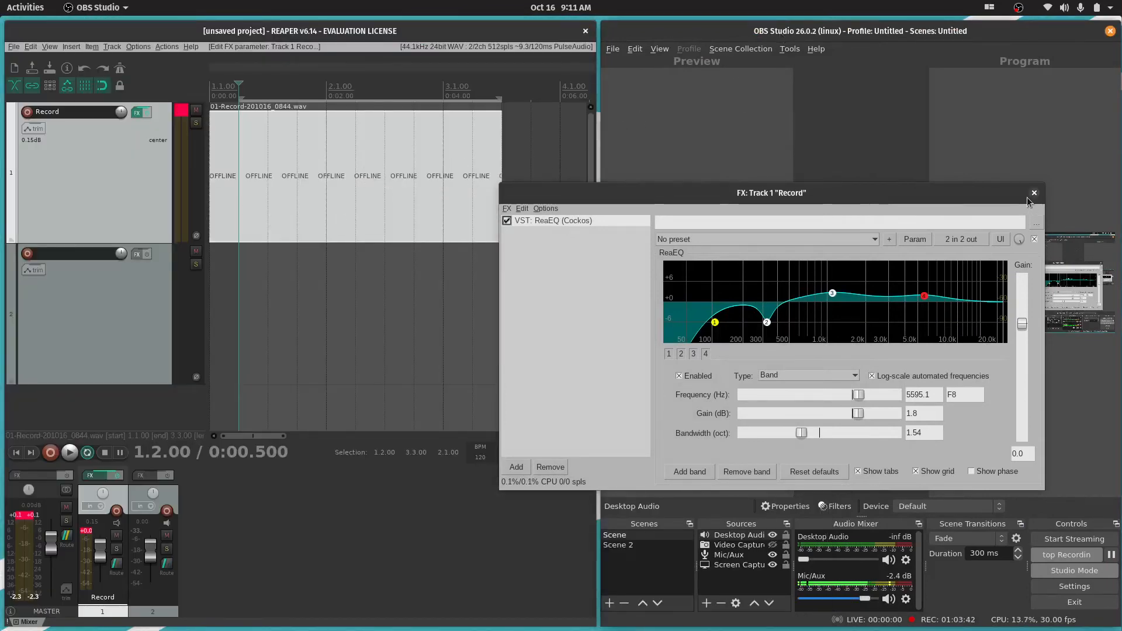
left_click(1032, 194)
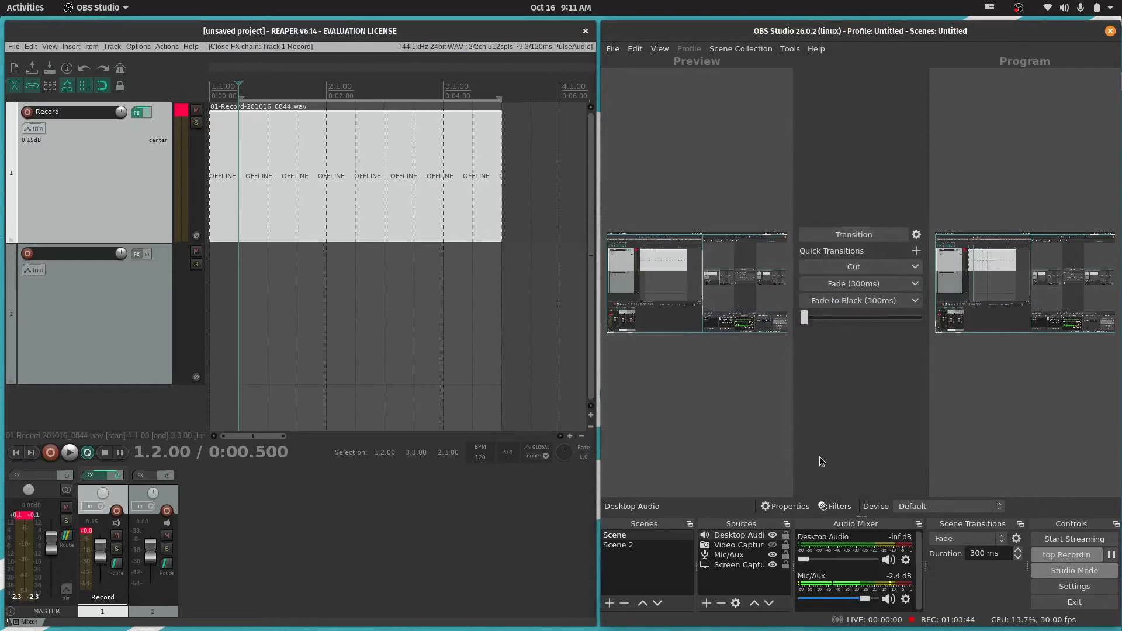
left_click_drag(813, 560, 854, 562)
left_click_drag(861, 562, 880, 561)
left_click_drag(804, 318, 935, 322)
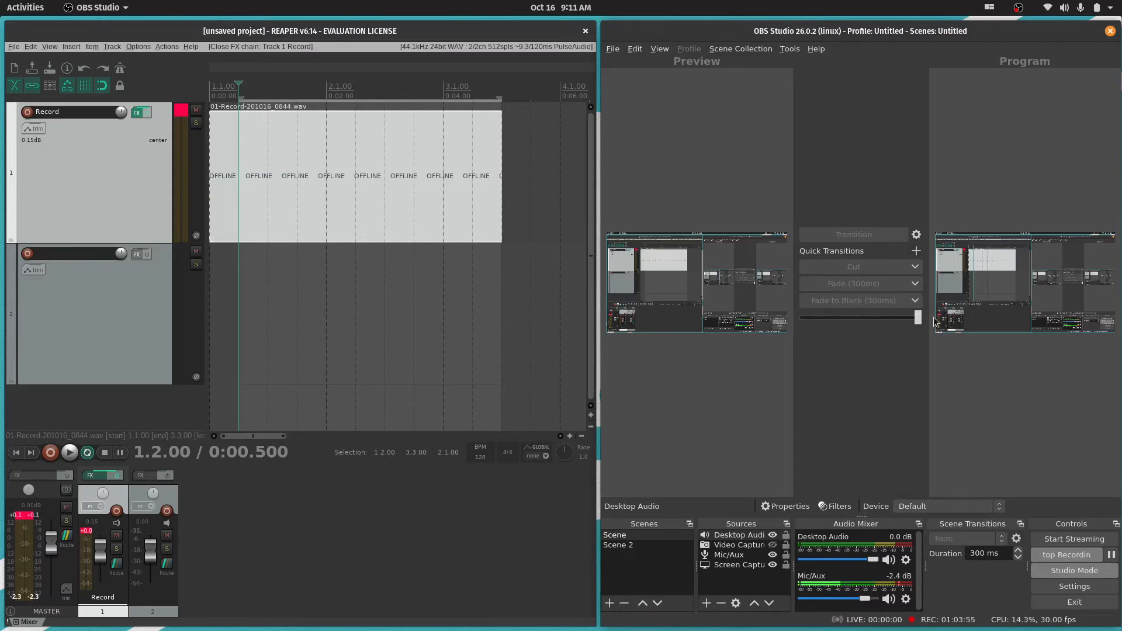
Switch to REAPER and briefly play the equalized recording from position 1.4.00
left_click(360, 226)
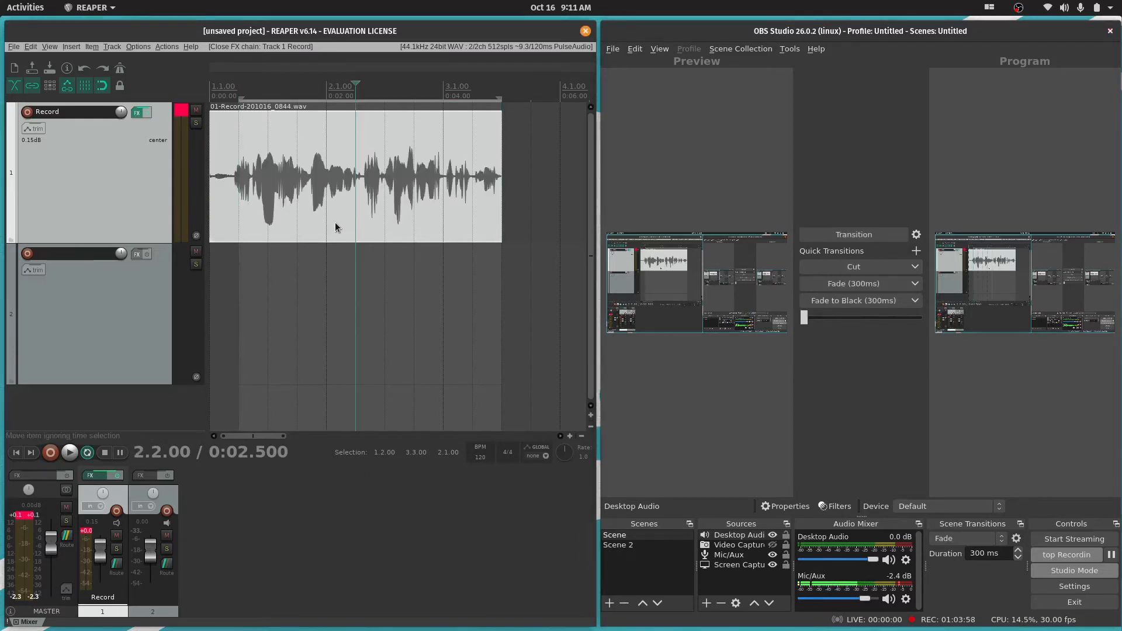
left_click(296, 187)
key("space")
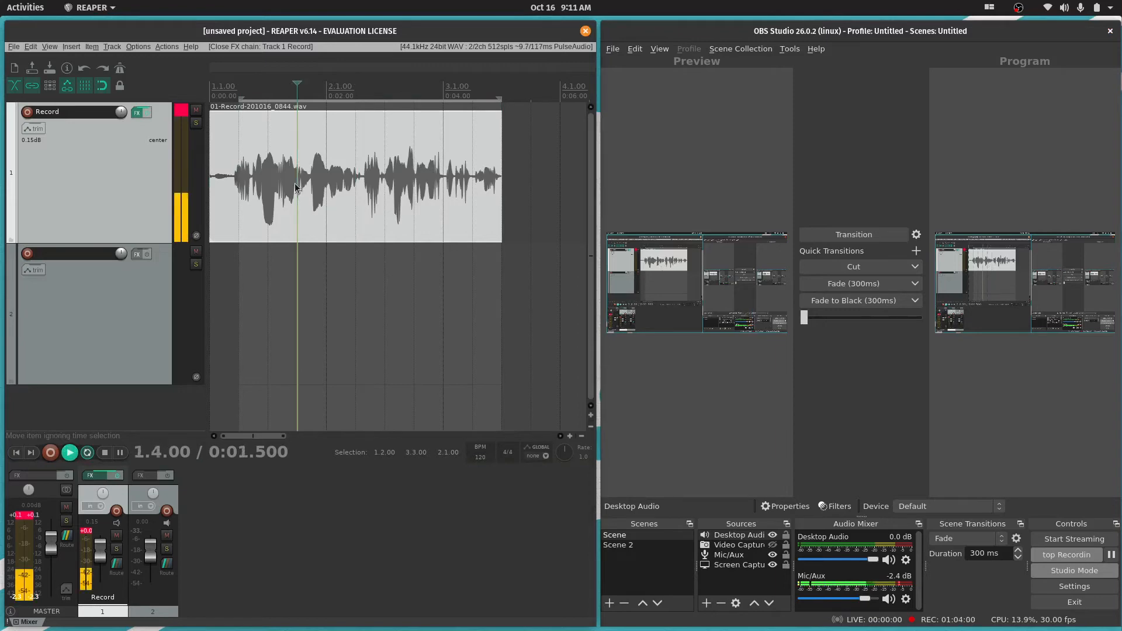
key("space")
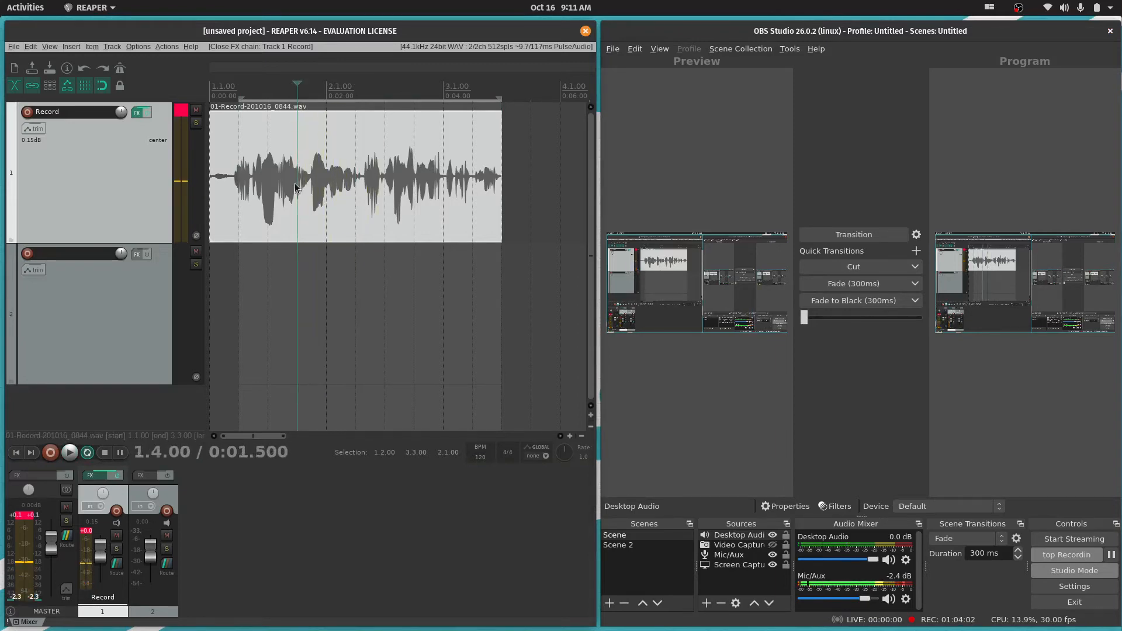
Maximize the REAPER window, reopen the Record track's FX chain and move it higher up beside the audio item
left_click_drag(298, 33, 591, 29)
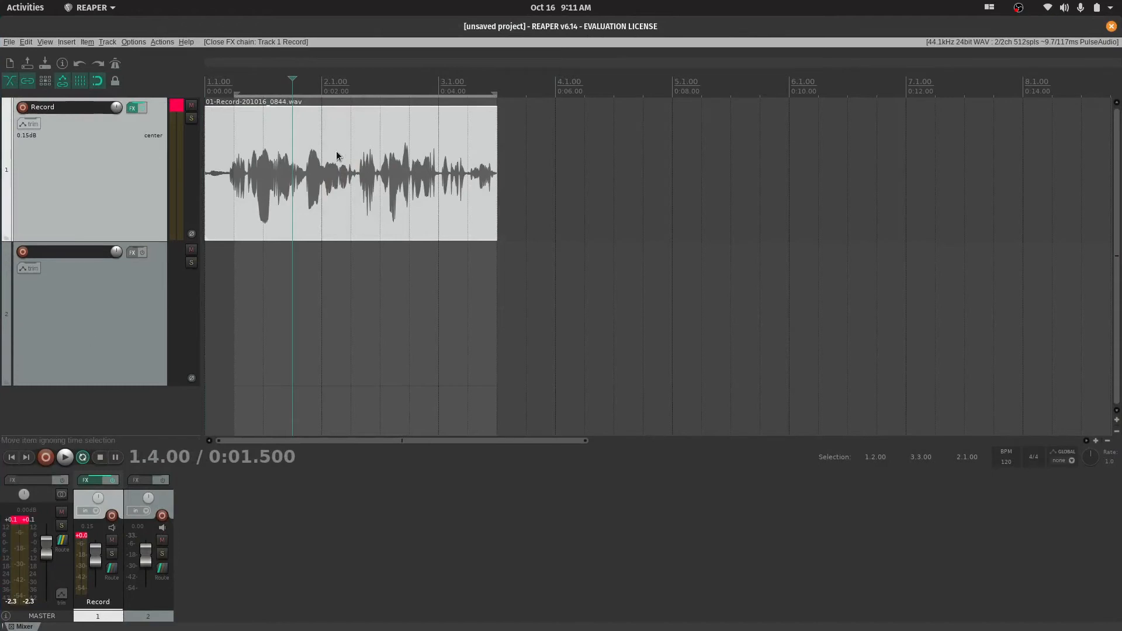
left_click(132, 112)
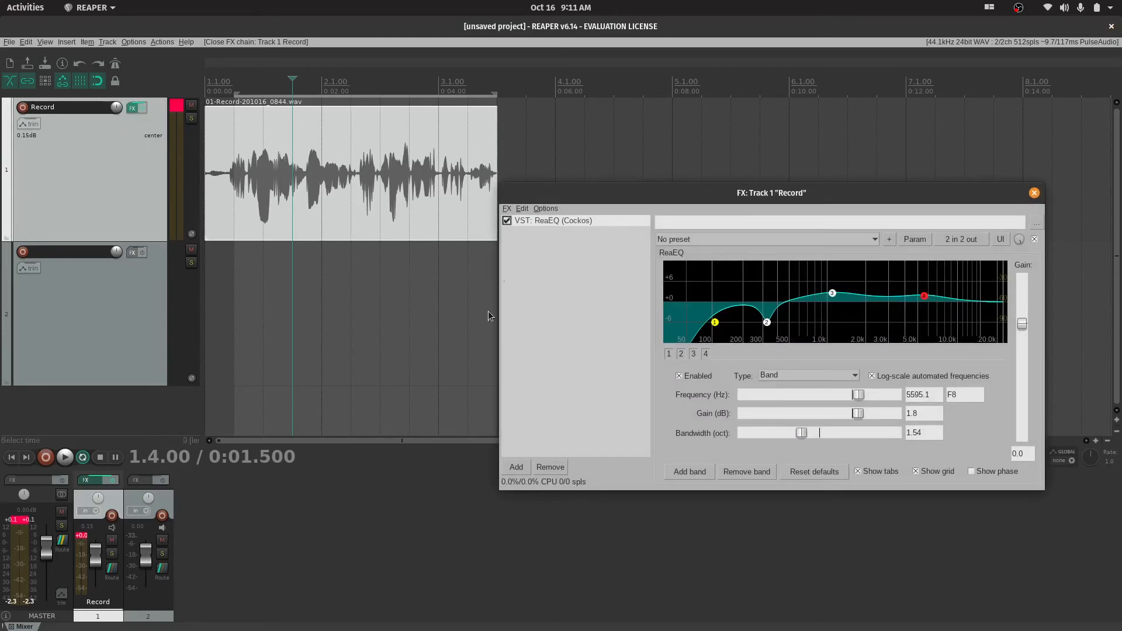
left_click_drag(634, 192, 631, 105)
Open the plugin browser for the Record track to view the plugins matching the eq filter
left_click(516, 380)
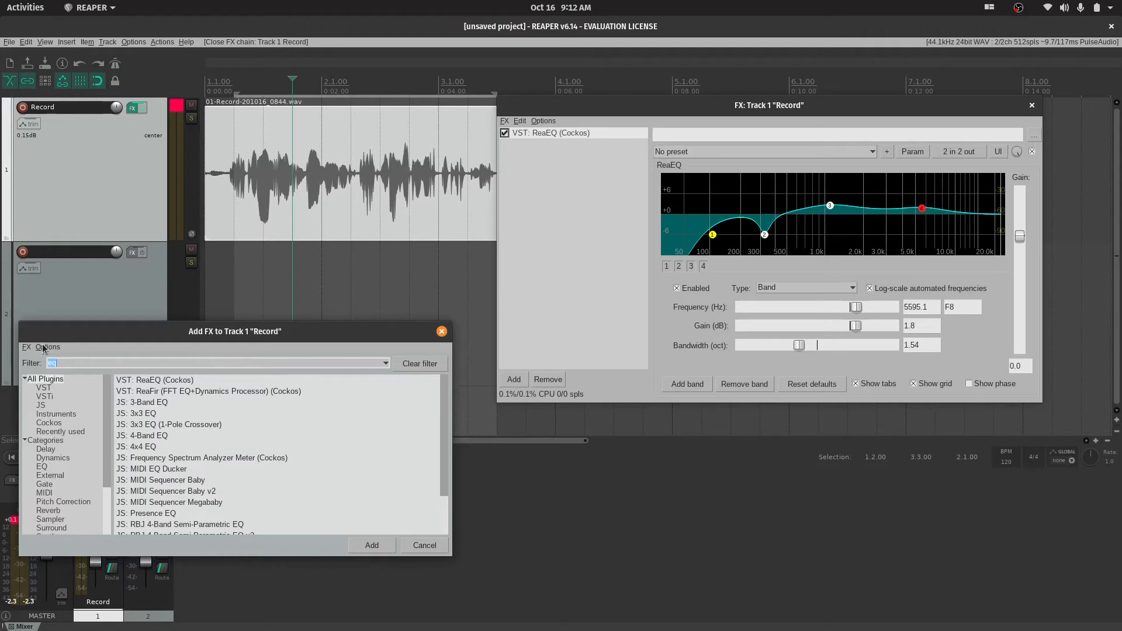
left_click(70, 365)
left_click(608, 176)
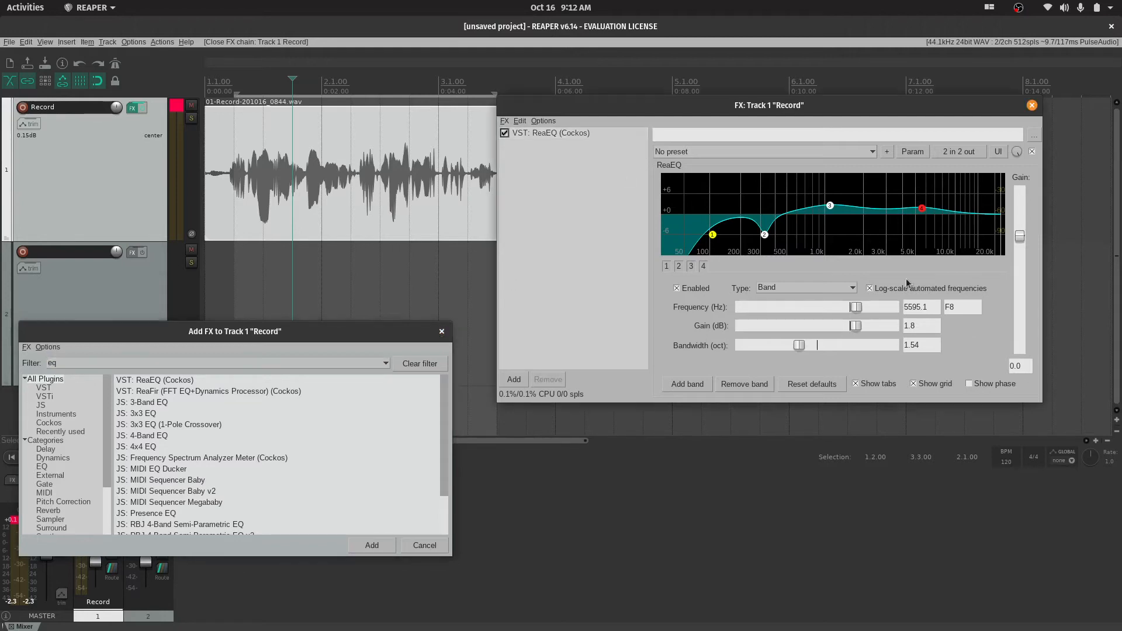
Load the ReaEQ preset "stock - Wide male vocal" and play the recording through it
left_click(873, 151)
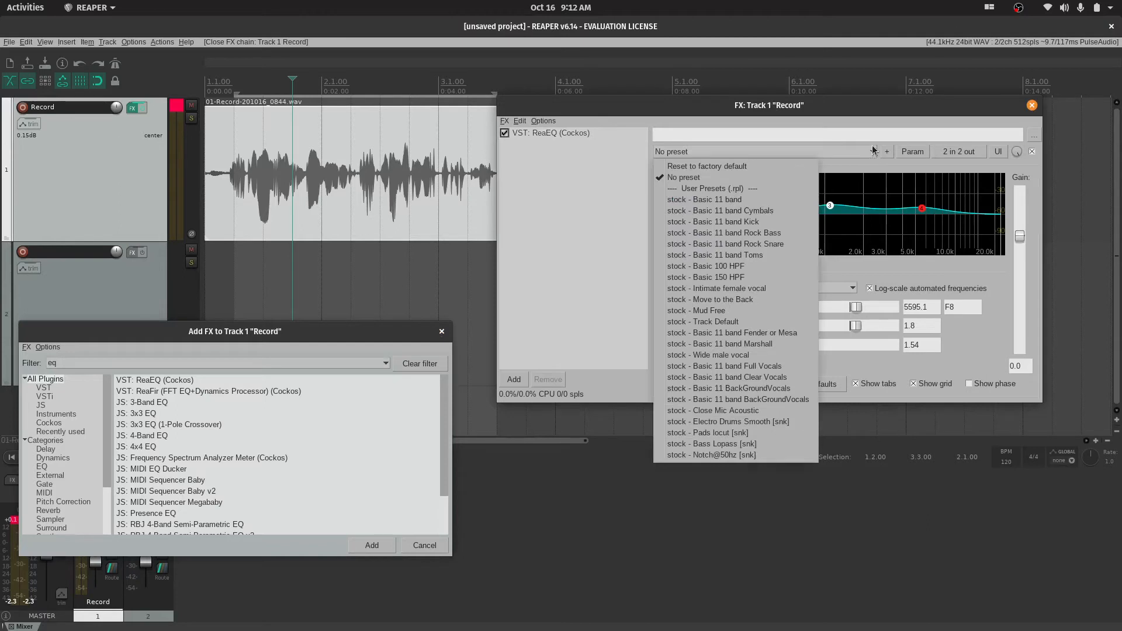
left_click(728, 355)
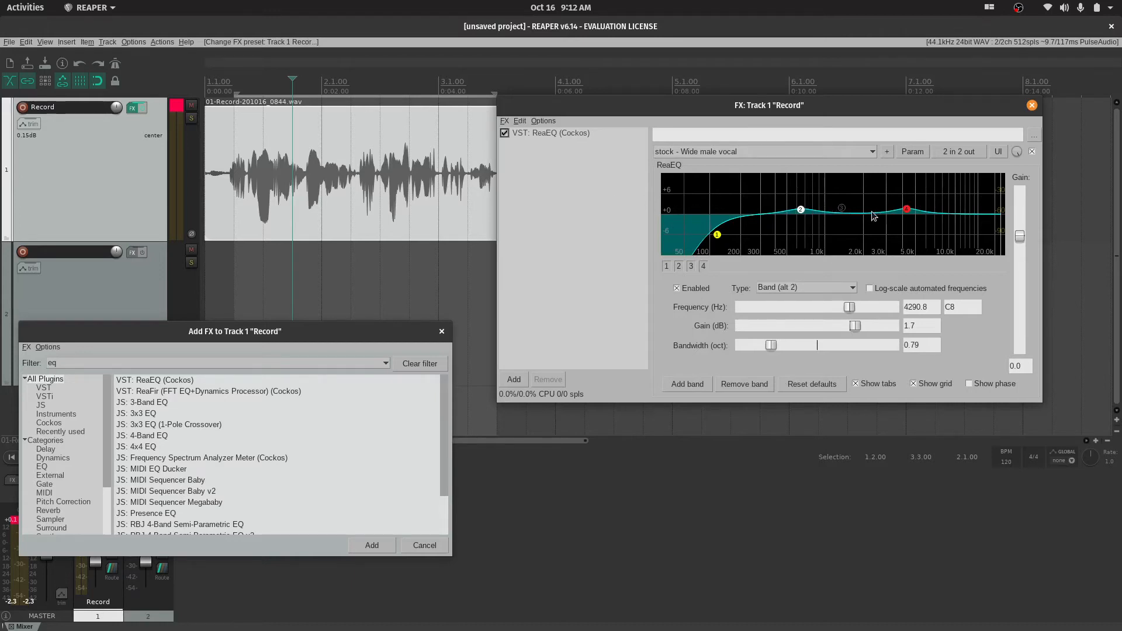
key("space")
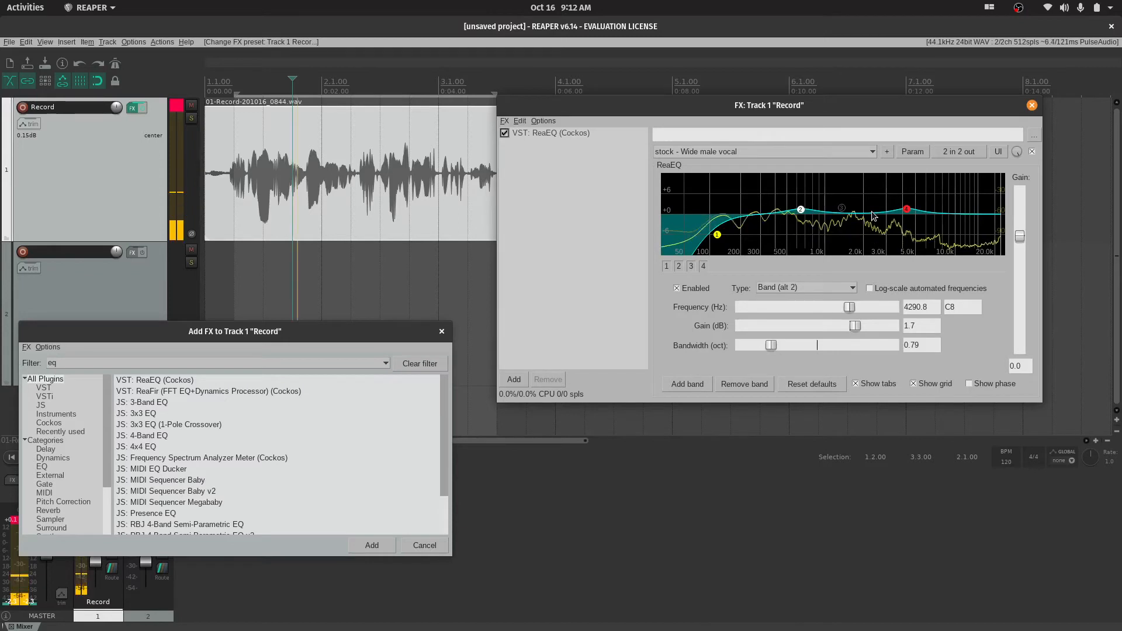
Stop playback, then play the recording briefly again through the current ReaEQ preset
key("space")
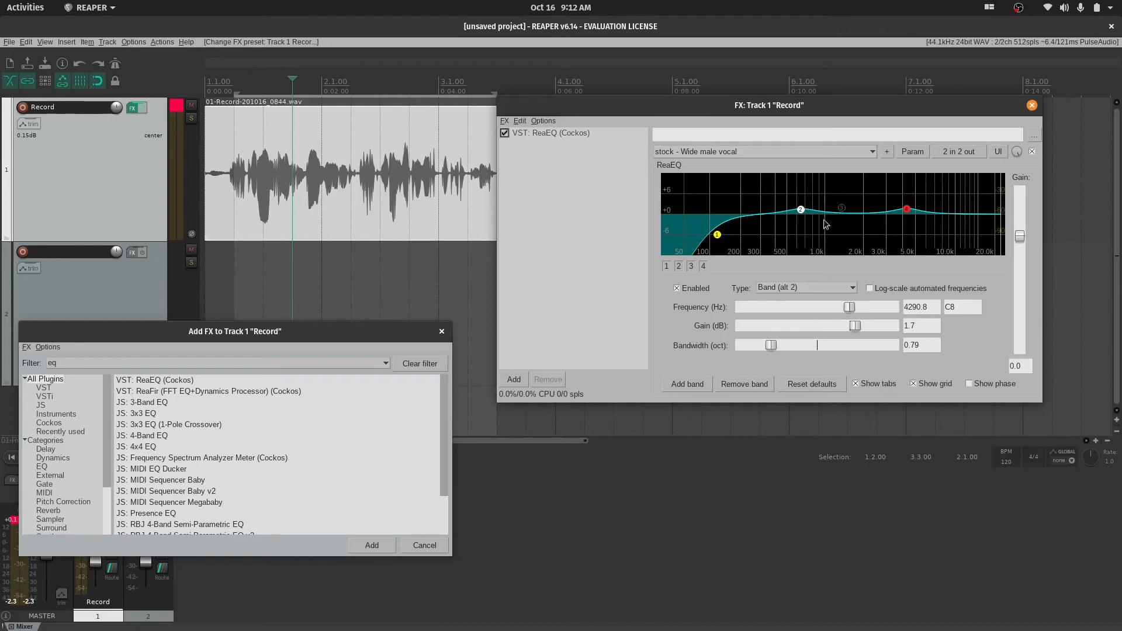
key("space")
key("space")
Add a series of extra bands to the ReaEQ curve
left_click(686, 384)
left_click(686, 384)
left_click(686, 384)
left_click(686, 384)
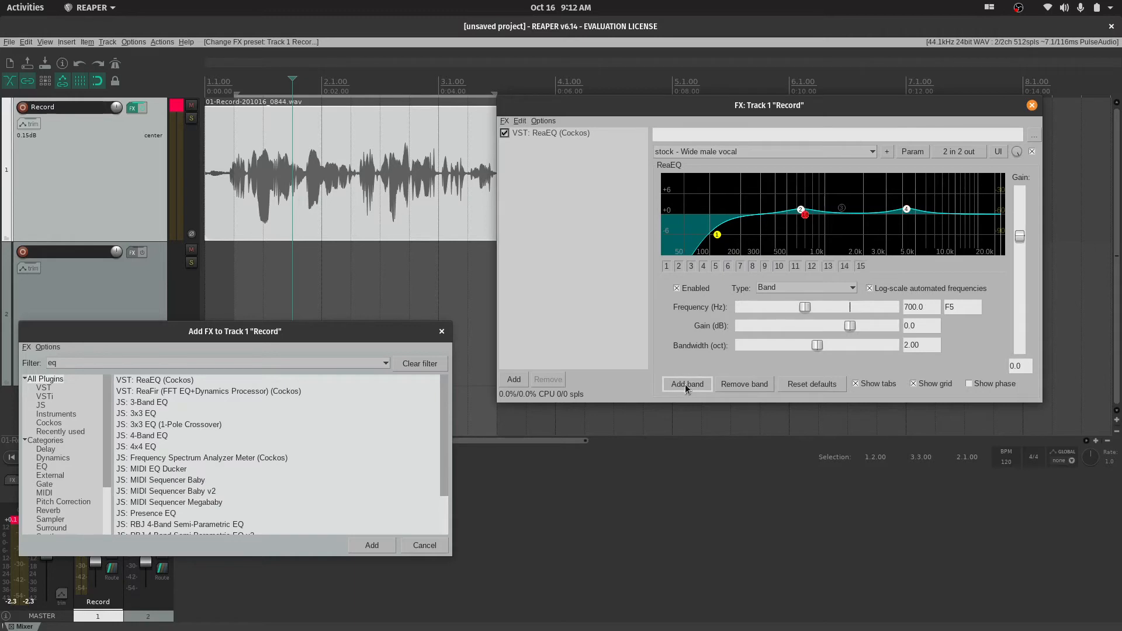
Shape two added bands as narrow cuts: 1322.3 Hz at -5.1 dB with 0.33 oct, and 2414.9 Hz at -6.3 dB with 0.35 oct
left_click_drag(805, 214, 839, 232)
left_click_drag(824, 349, 767, 346)
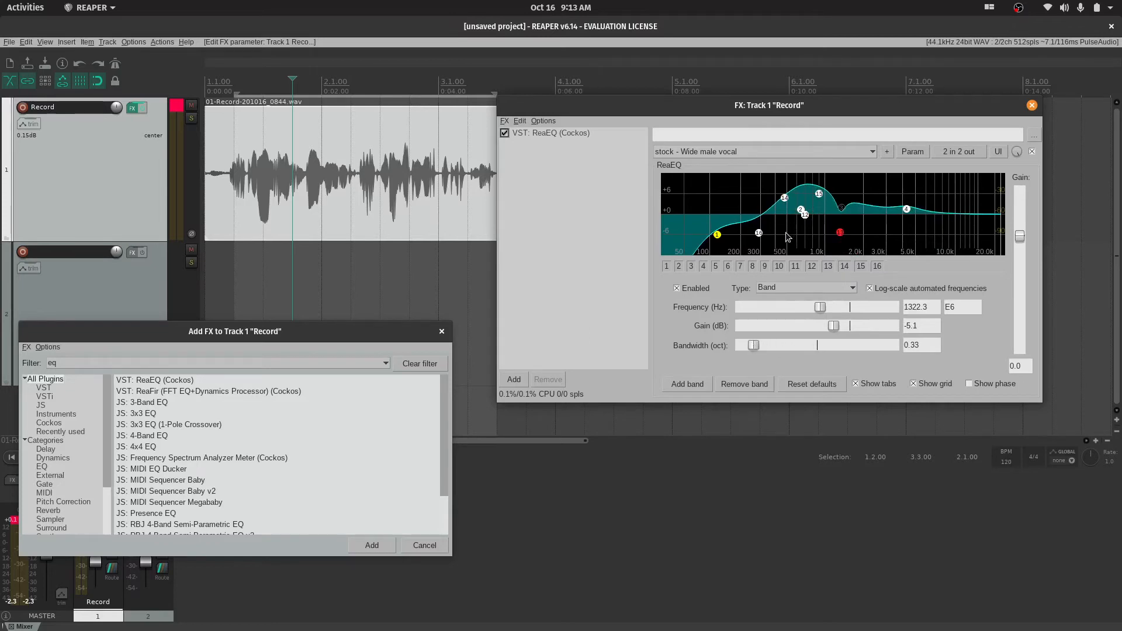
left_click_drag(806, 217, 884, 248)
left_click_drag(818, 346, 755, 346)
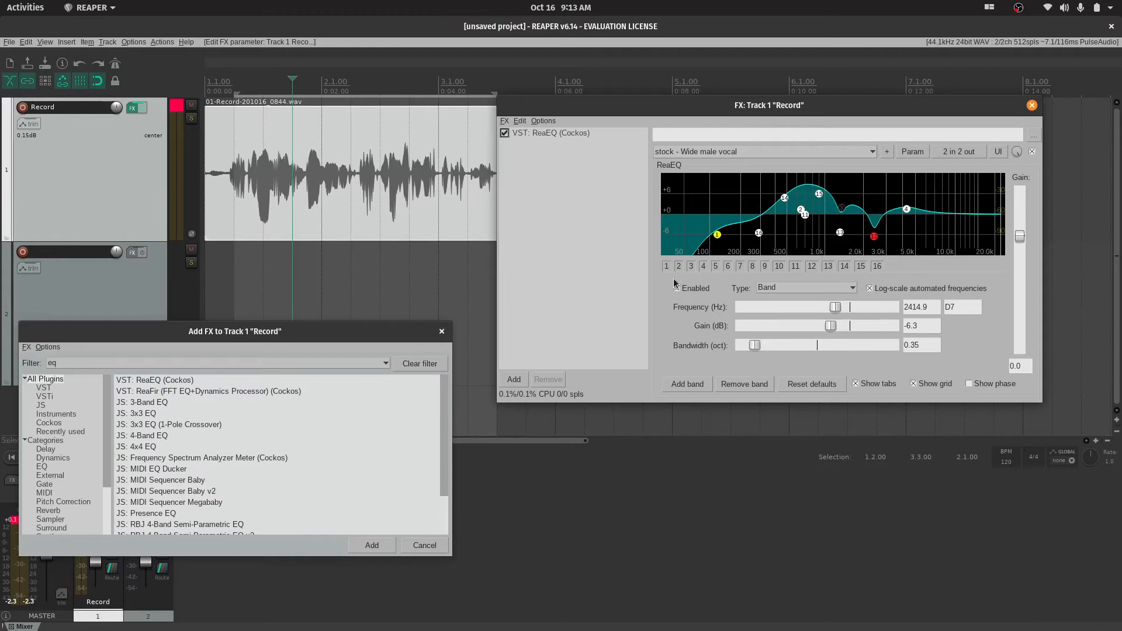
Reload the ReaEQ preset "stock - Wide male vocal" and close the plugin browser
left_click(857, 153)
left_click(722, 346)
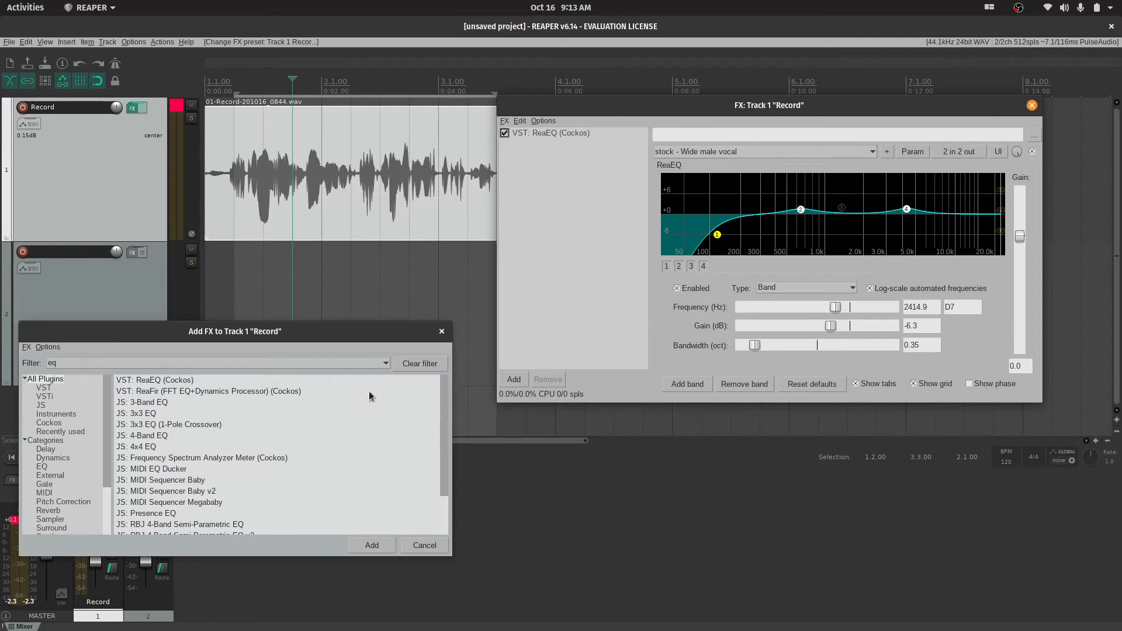
left_click(442, 332)
Place the edit cursor at 1.3.00 and play the recording briefly from there
left_click(264, 280)
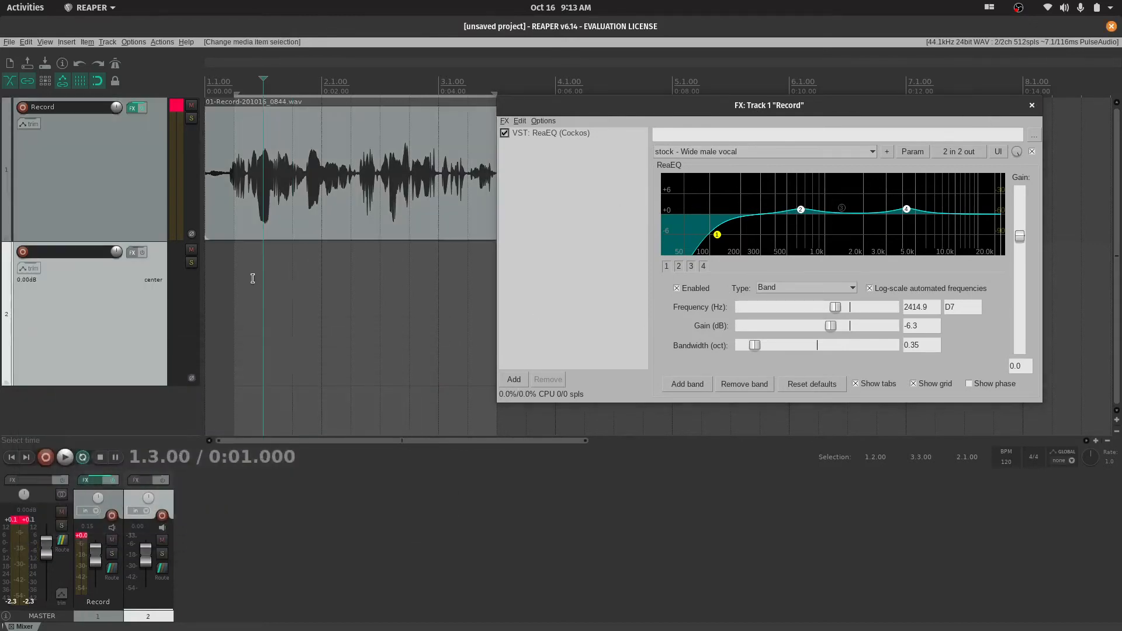
key("space")
key("space")
Filter the plugin browser by "com" and add VST: ReaXcomp (Cockos) to the Record track's FX chain
left_click(513, 379)
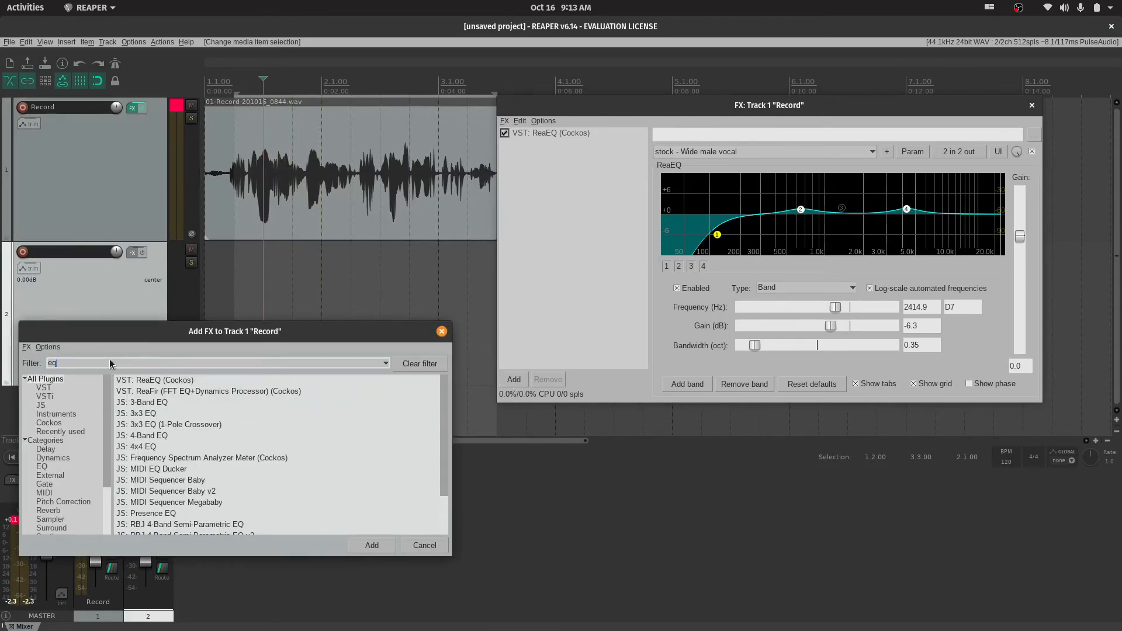
key("BackSpace")
key("BackSpace")
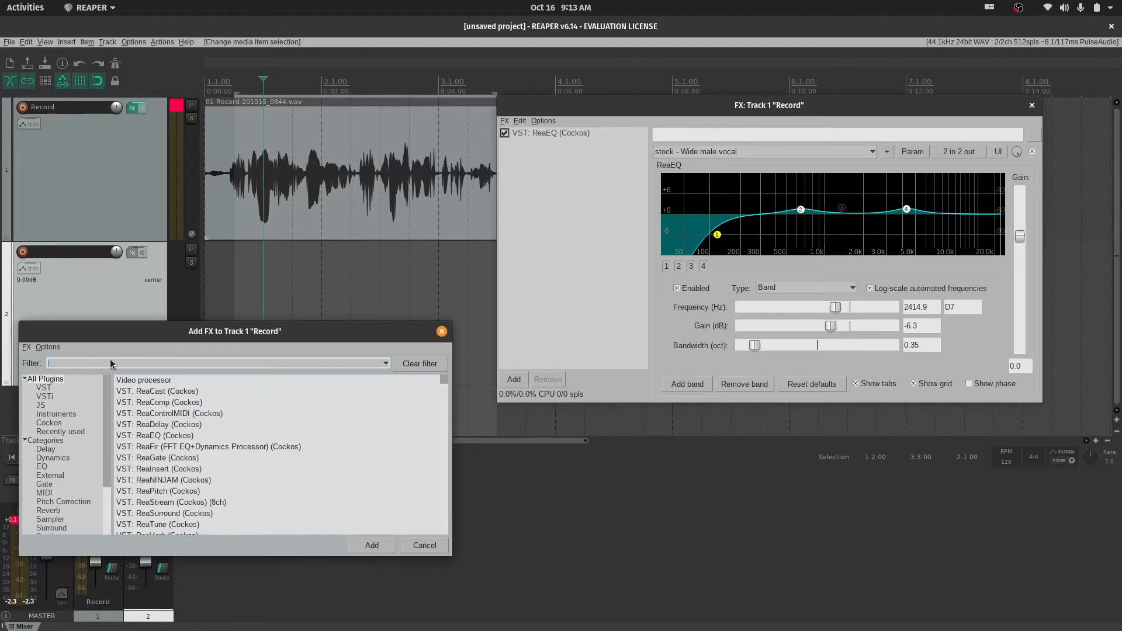
type("com")
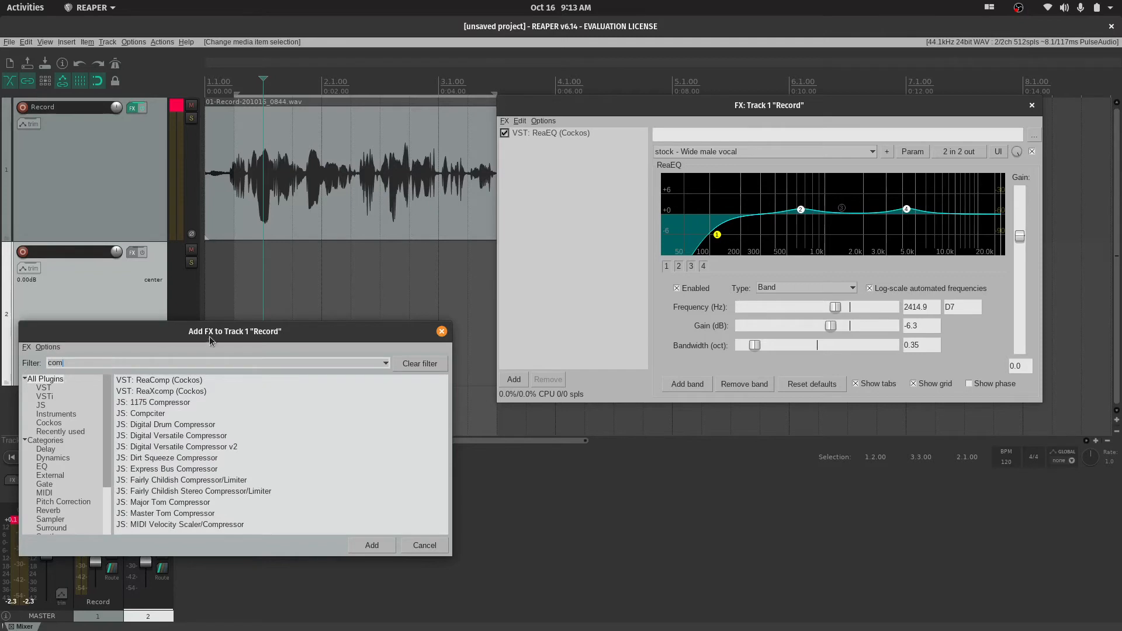
left_click_drag(214, 331, 437, 226)
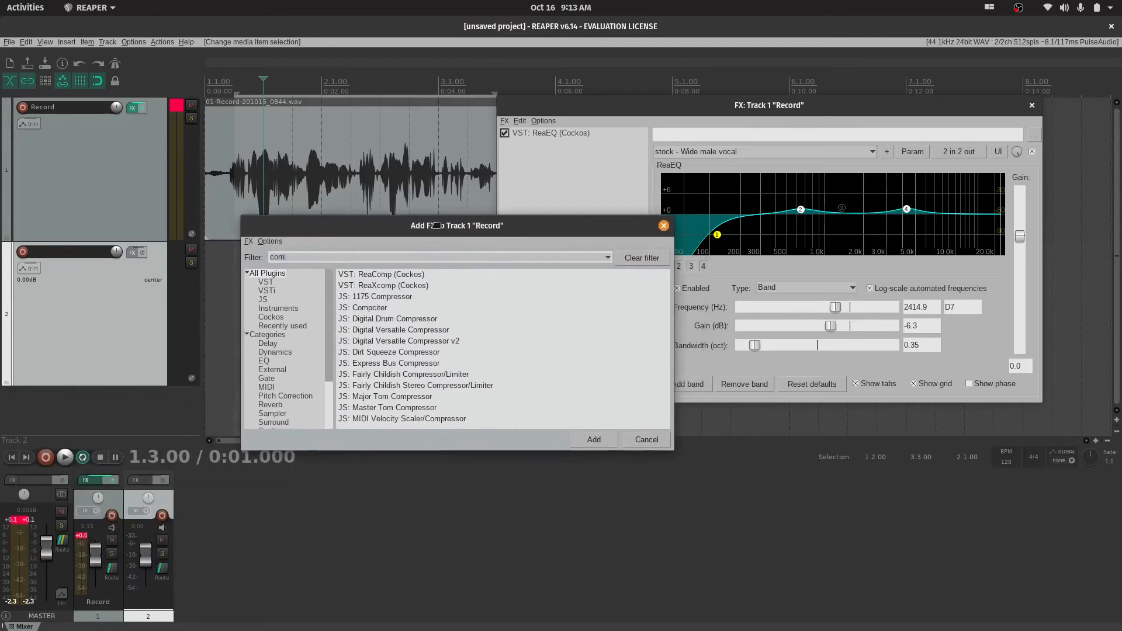
left_click(379, 288)
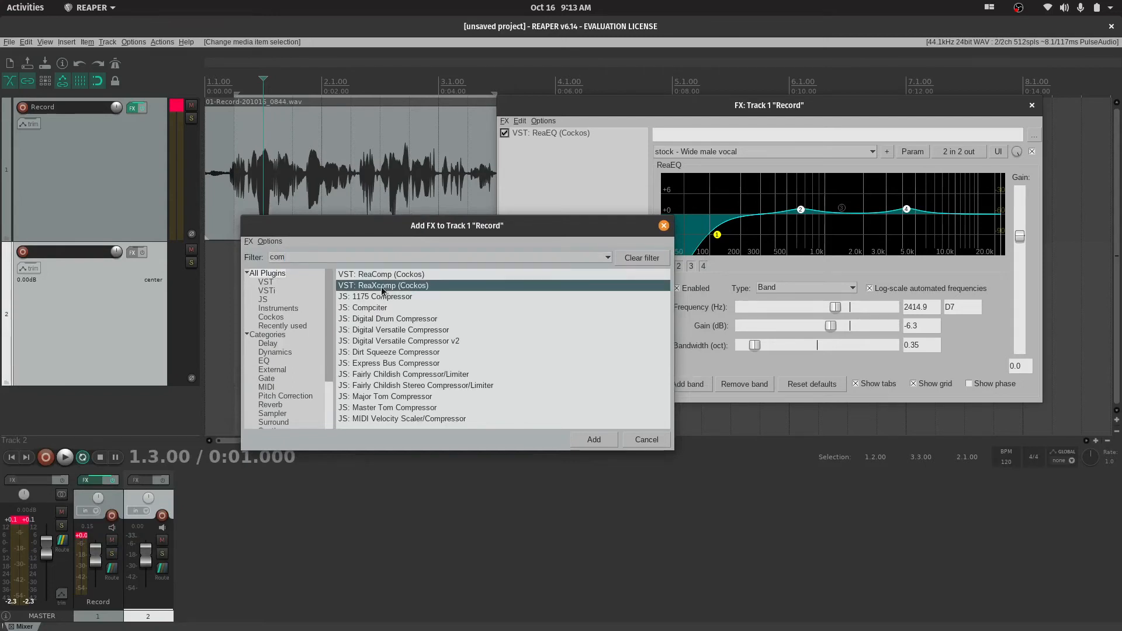
left_click(594, 439)
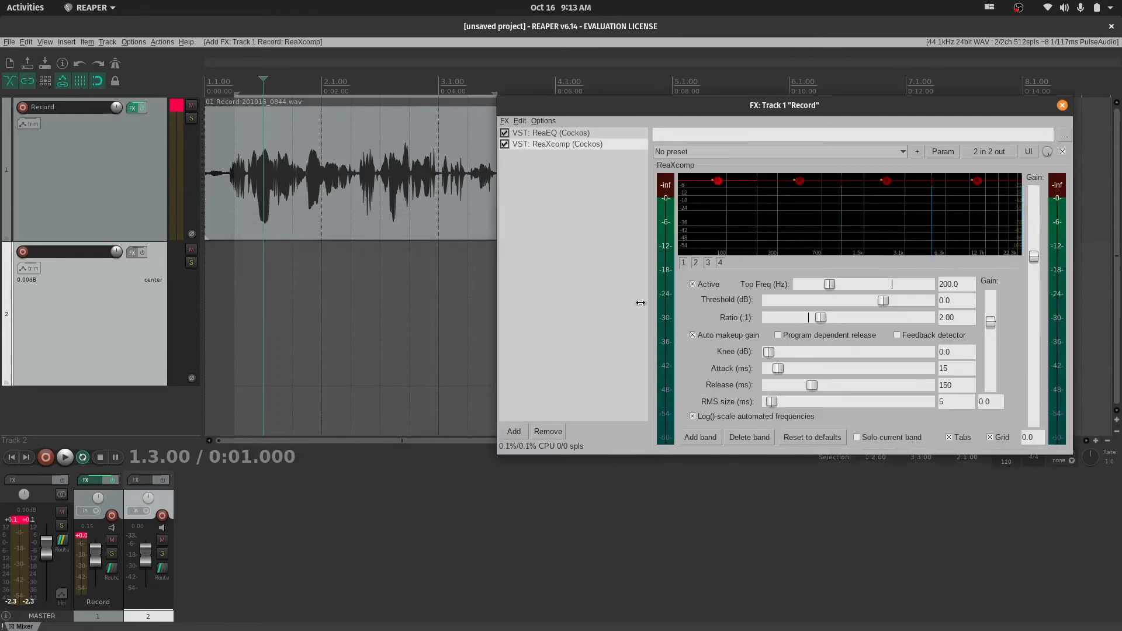
Move the FX window lower, play the recording through ReaXcomp, and inspect its second and third bands
left_click_drag(810, 110, 750, 151)
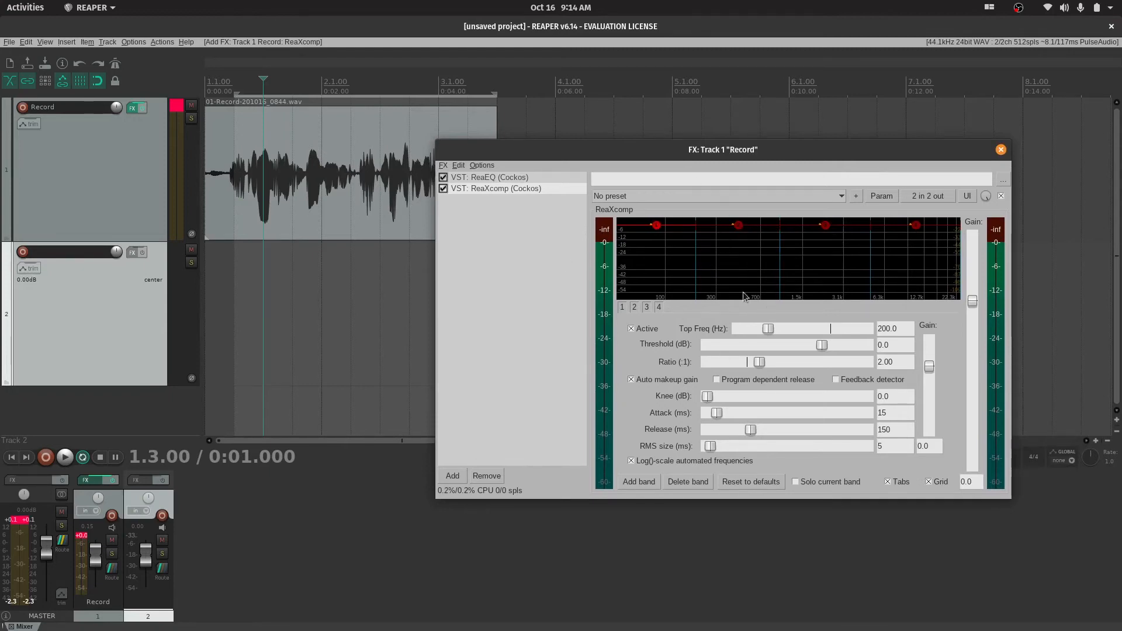
key("space")
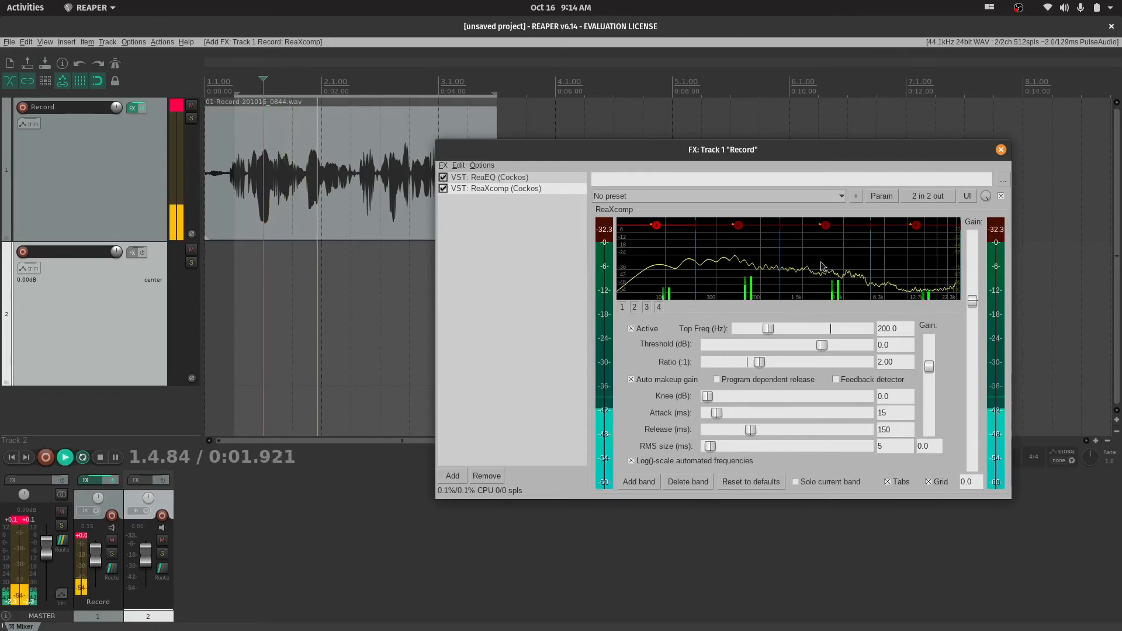
key("space")
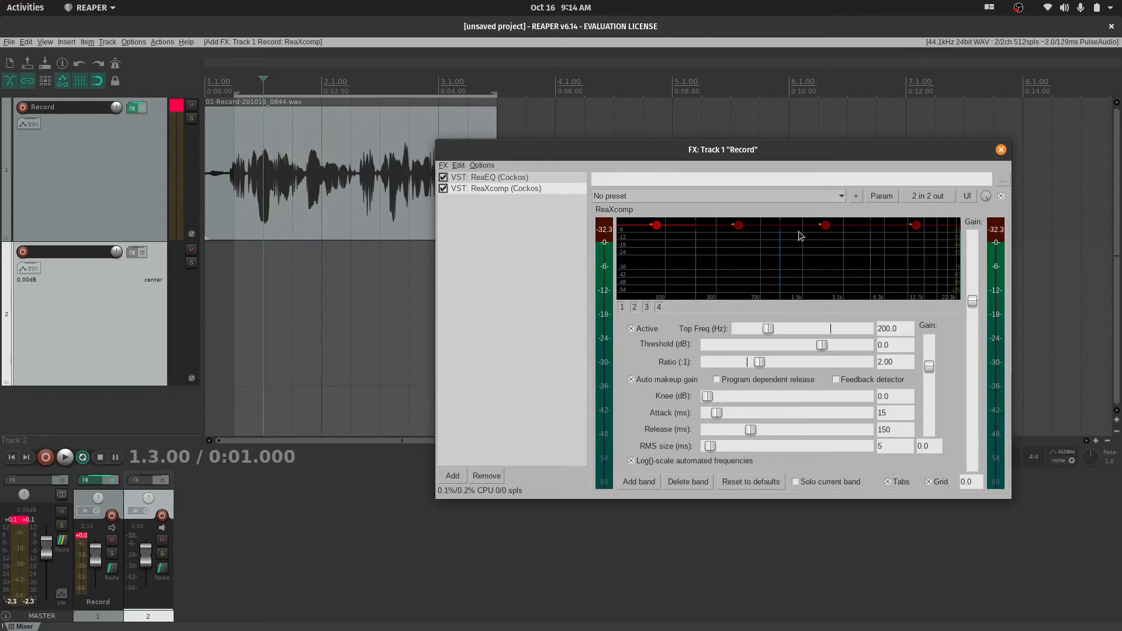
left_click(739, 227)
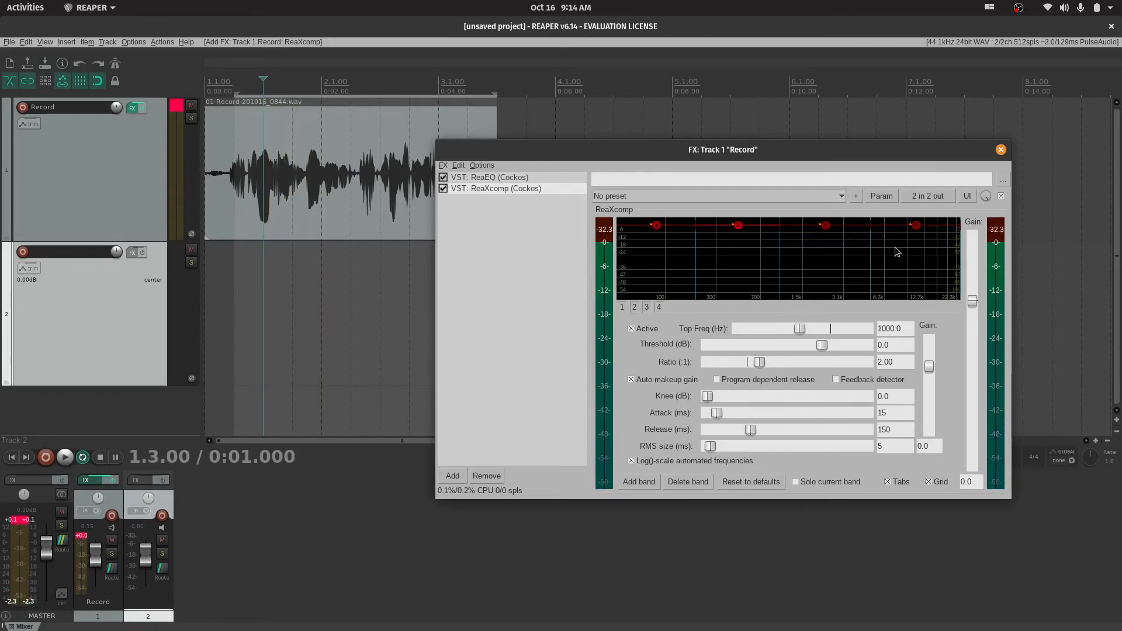
left_click(829, 234)
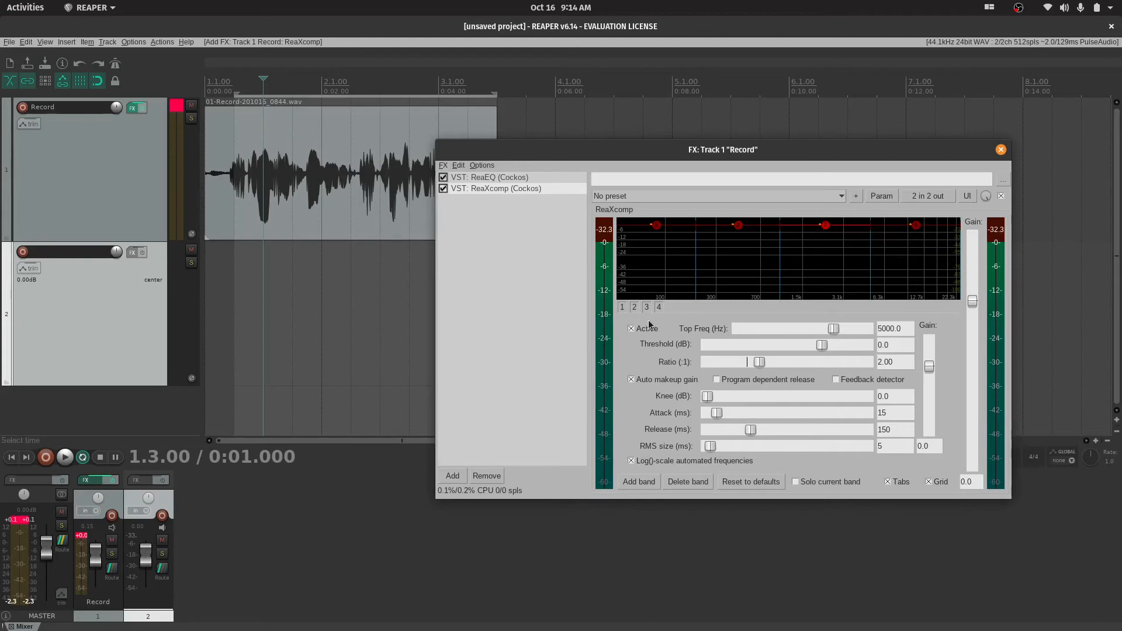
Add extra bands to ReaXcomp, and delete bands until only the first one remains
left_click(632, 482)
left_click(633, 482)
left_click(632, 483)
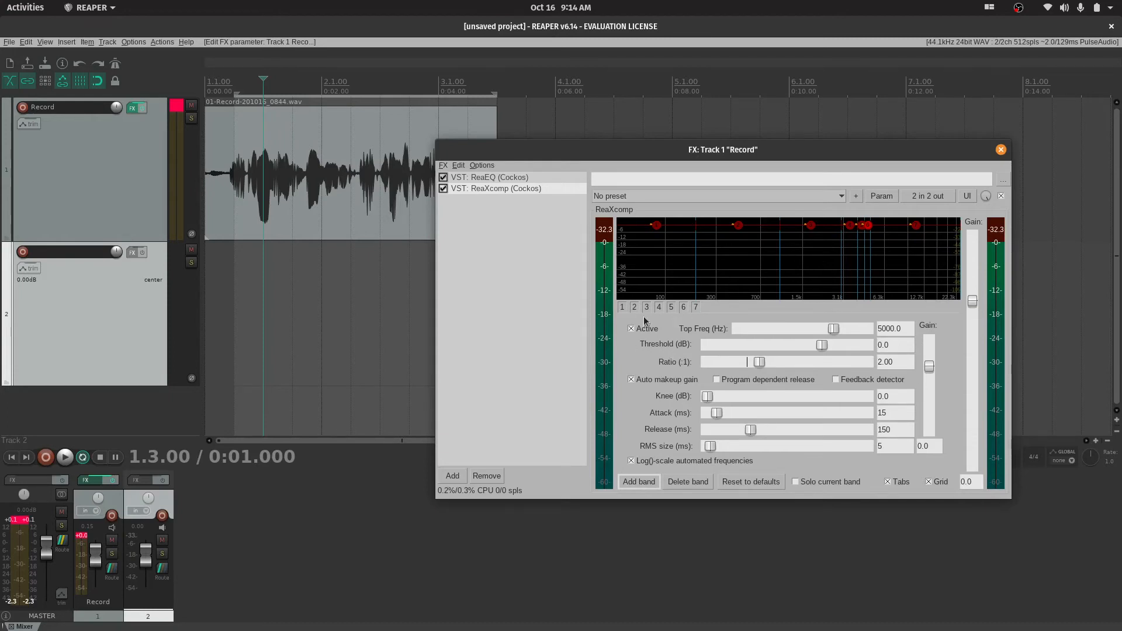
left_click(687, 482)
left_click(687, 483)
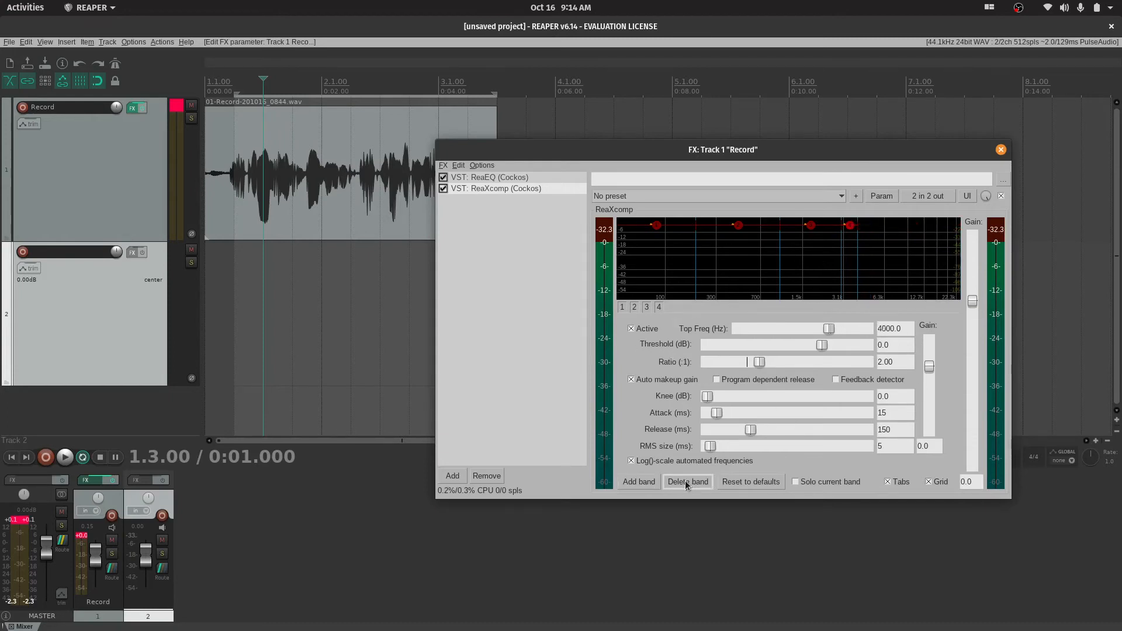
left_click(687, 482)
left_click(687, 482)
left_click(687, 483)
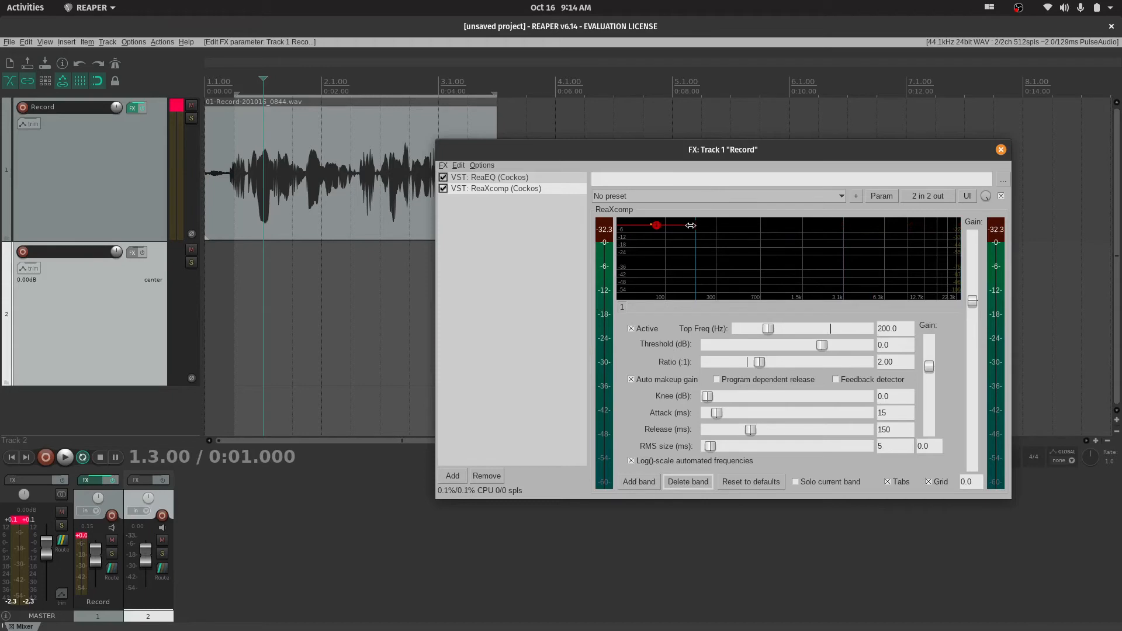
Extend the remaining ReaXcomp band's top frequency to 24000 Hz and lower its threshold to about -24.9 dB
left_click_drag(693, 225, 996, 236)
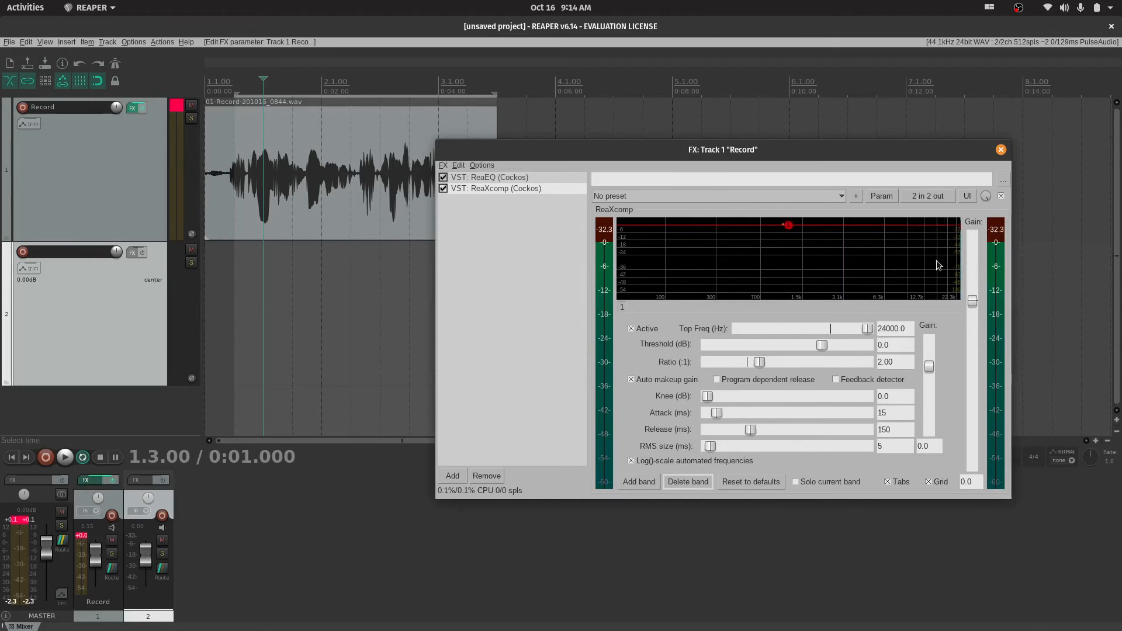
mouse_move(790, 228)
left_click_drag(790, 229, 796, 257)
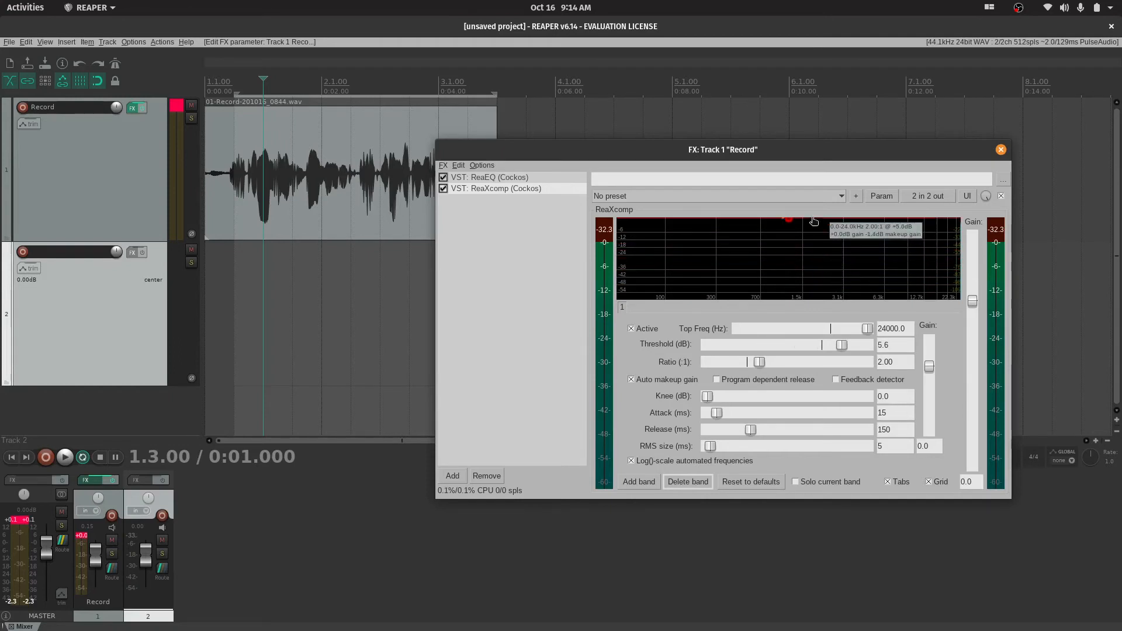
mouse_move(853, 283)
left_mouse_down()
mouse_move(839, 261)
mouse_move(842, 297)
mouse_move(840, 280)
left_mouse_up()
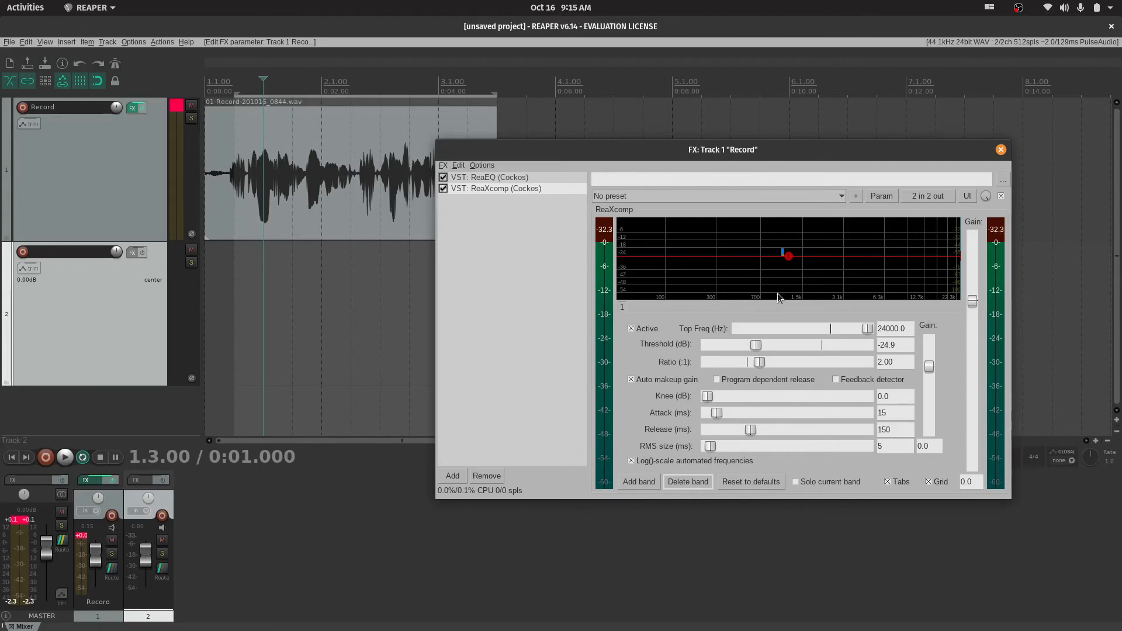
Play the recording briefly through the compressor and raise its threshold to about -16.9 dB
key("space")
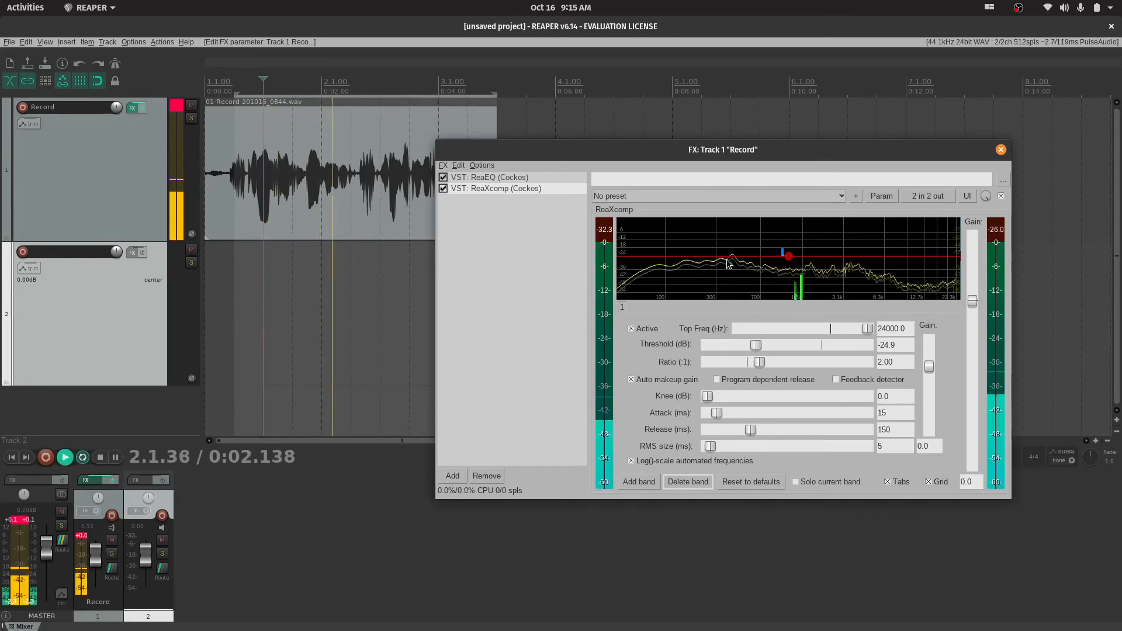
key("space")
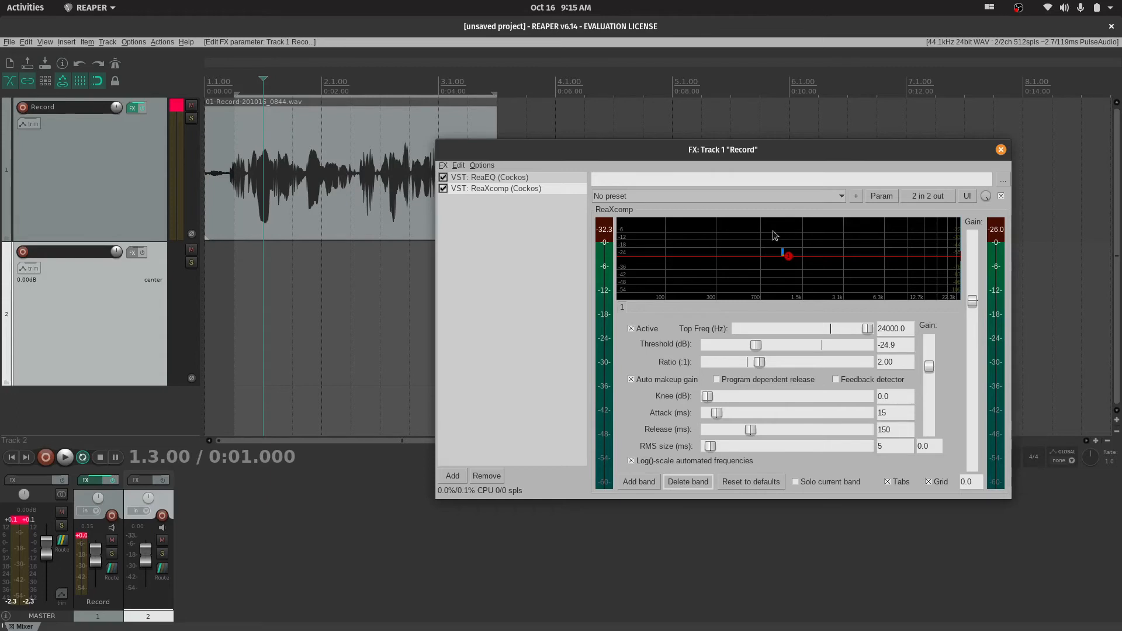
mouse_move(790, 260)
left_click_drag(791, 262, 789, 251)
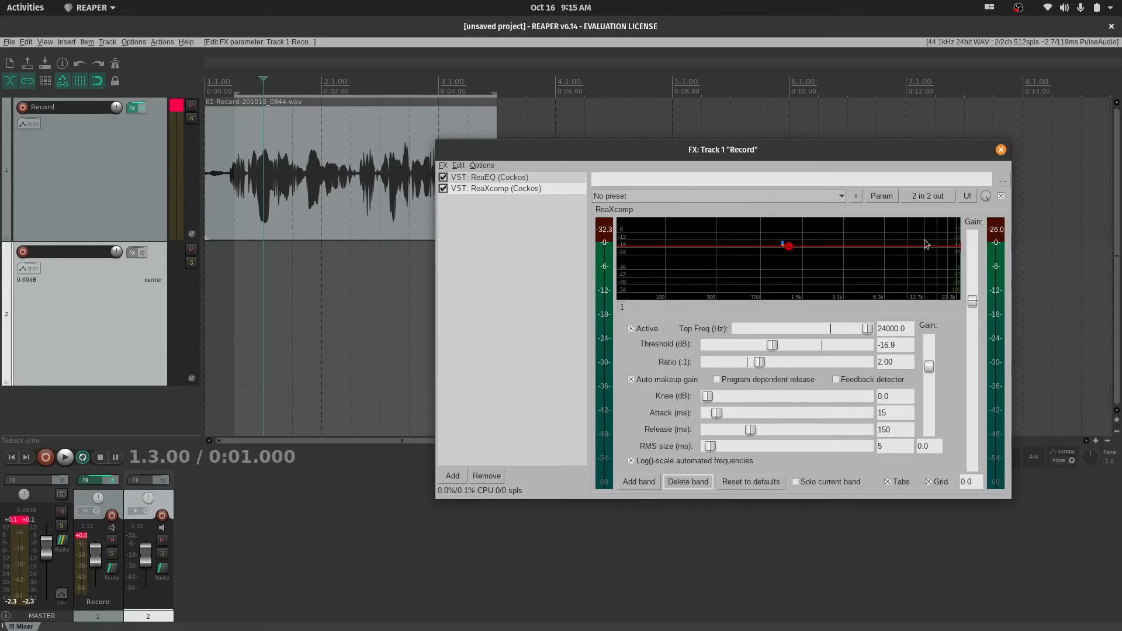
Bypass both ReaXcomp and ReaEQ on the Record track and move the FX window clear of the audio item
left_click(443, 189)
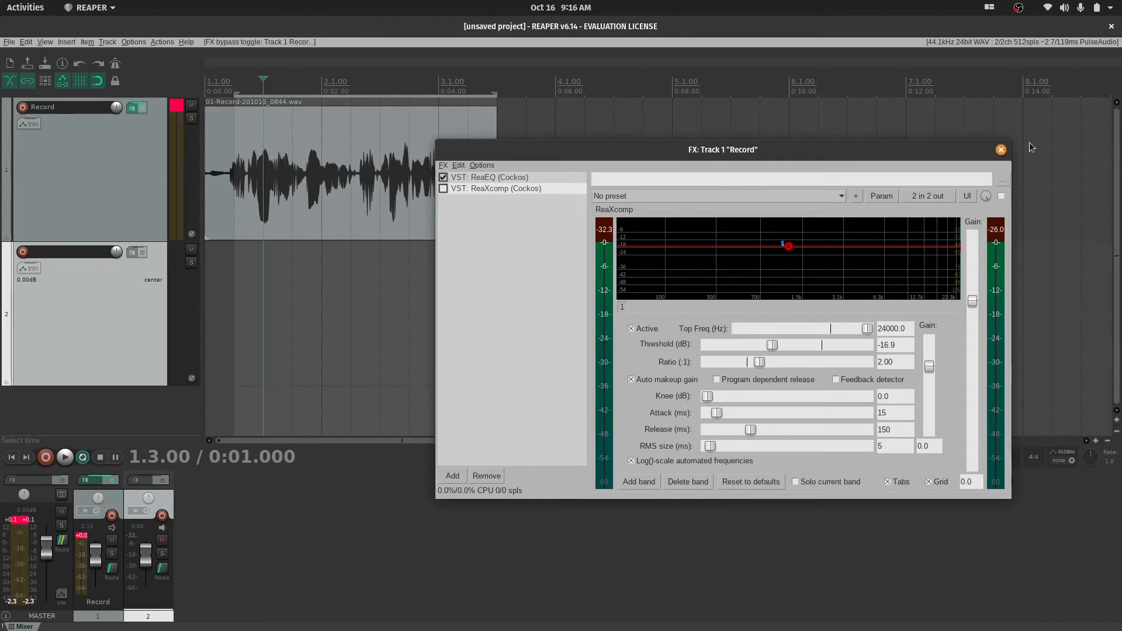
left_click_drag(946, 150, 1008, 147)
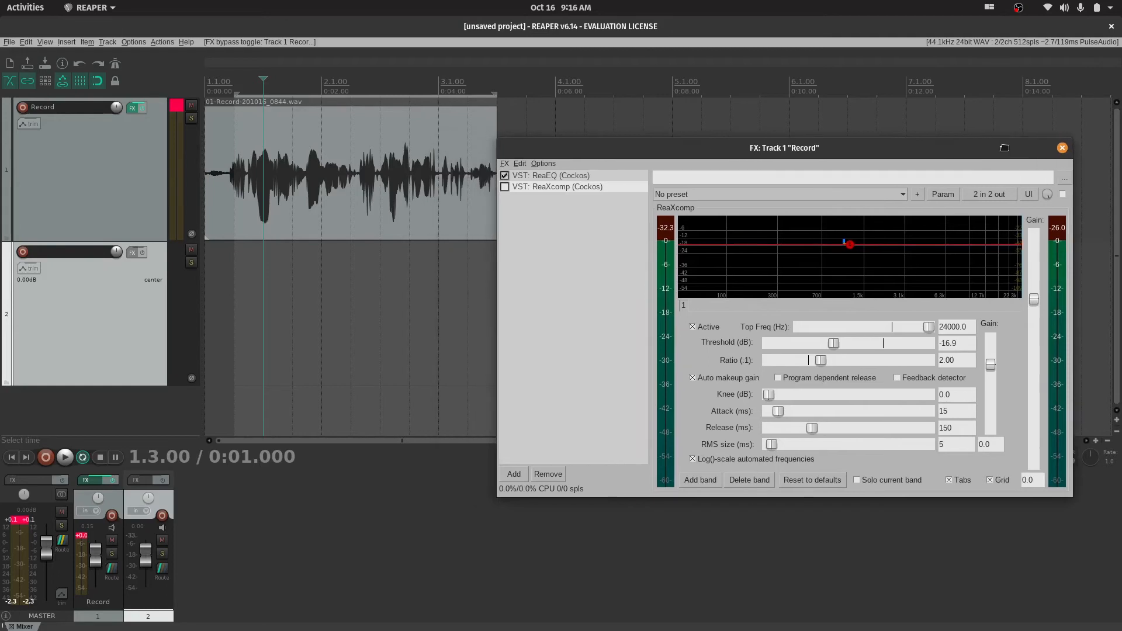
left_click(503, 187)
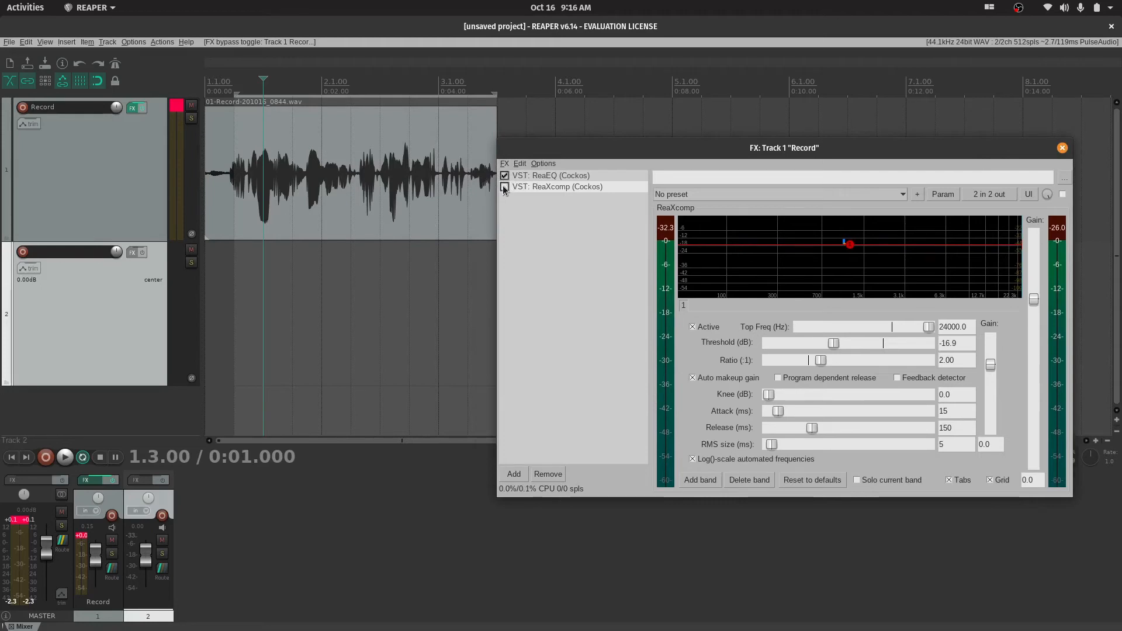
left_click(535, 176)
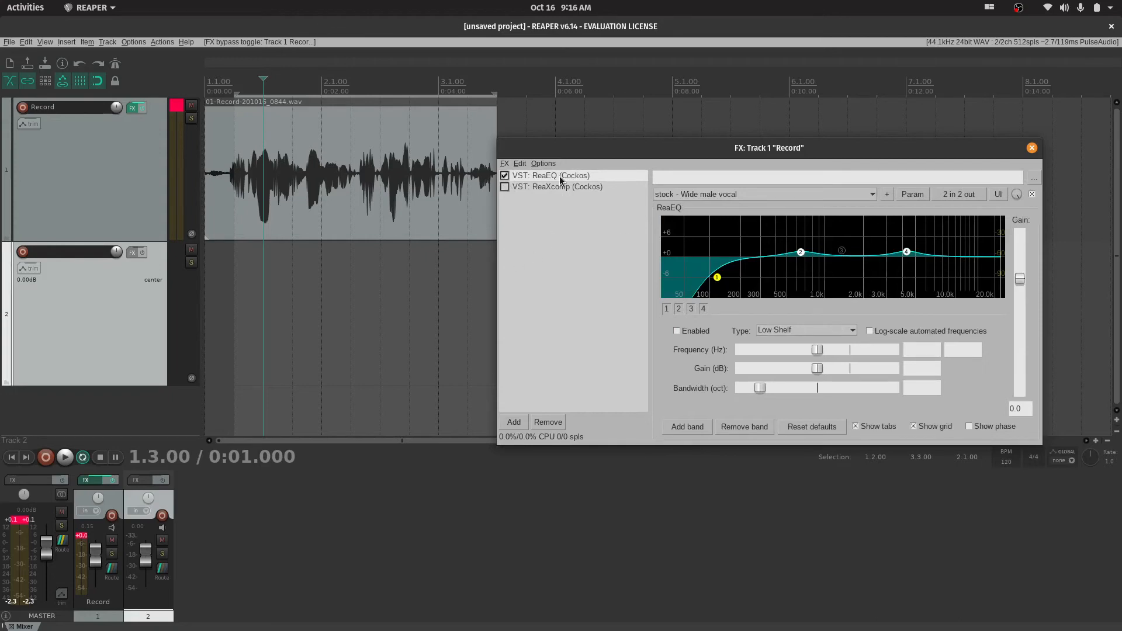
left_click(504, 176)
Play the recording with both effects bypassed, and again with ReaEQ re-enabled to compare the sound
key("space")
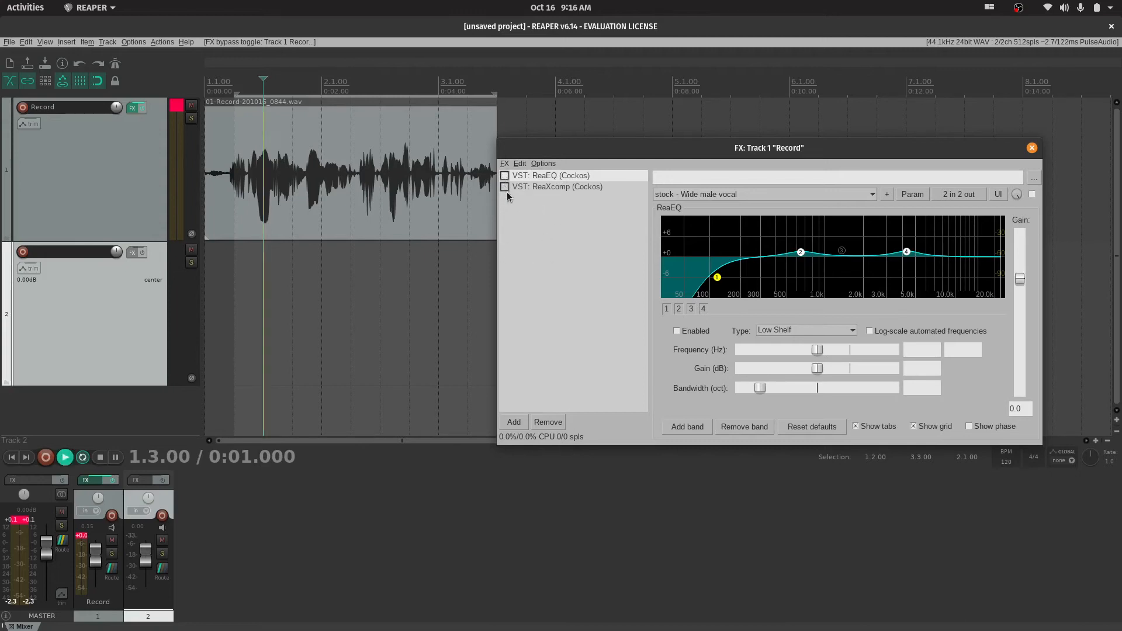
key("space")
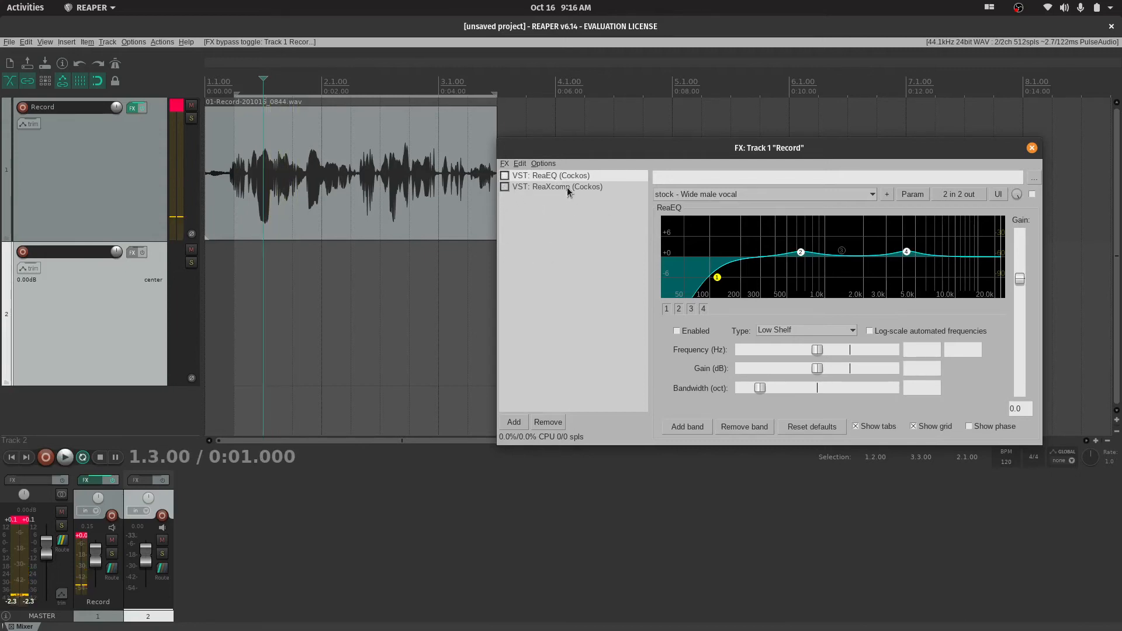
key("space")
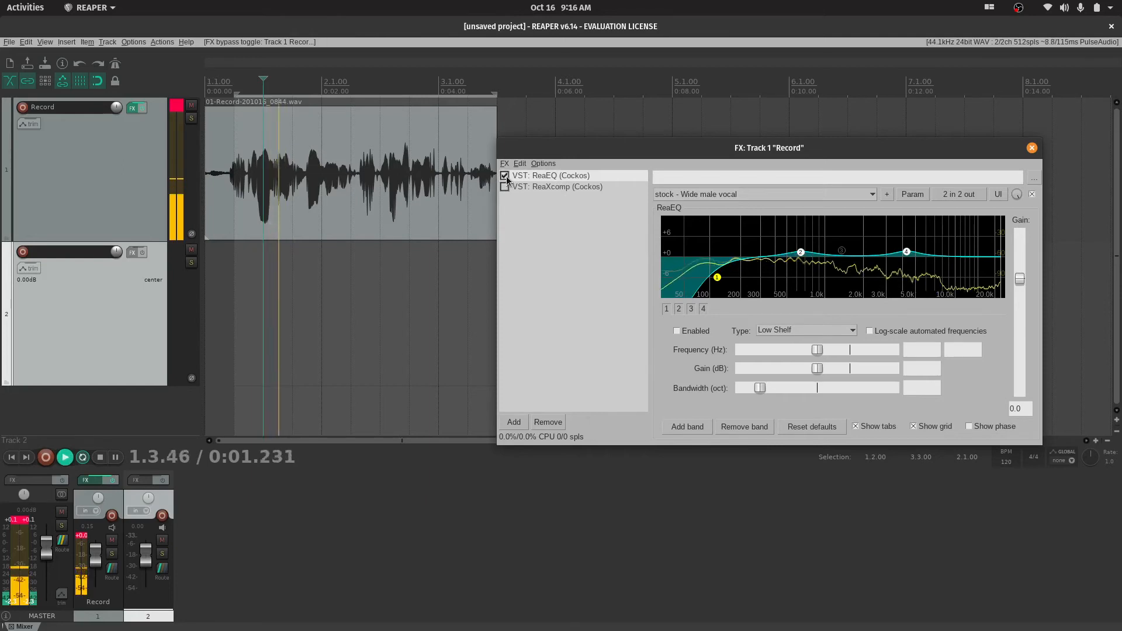
key("space")
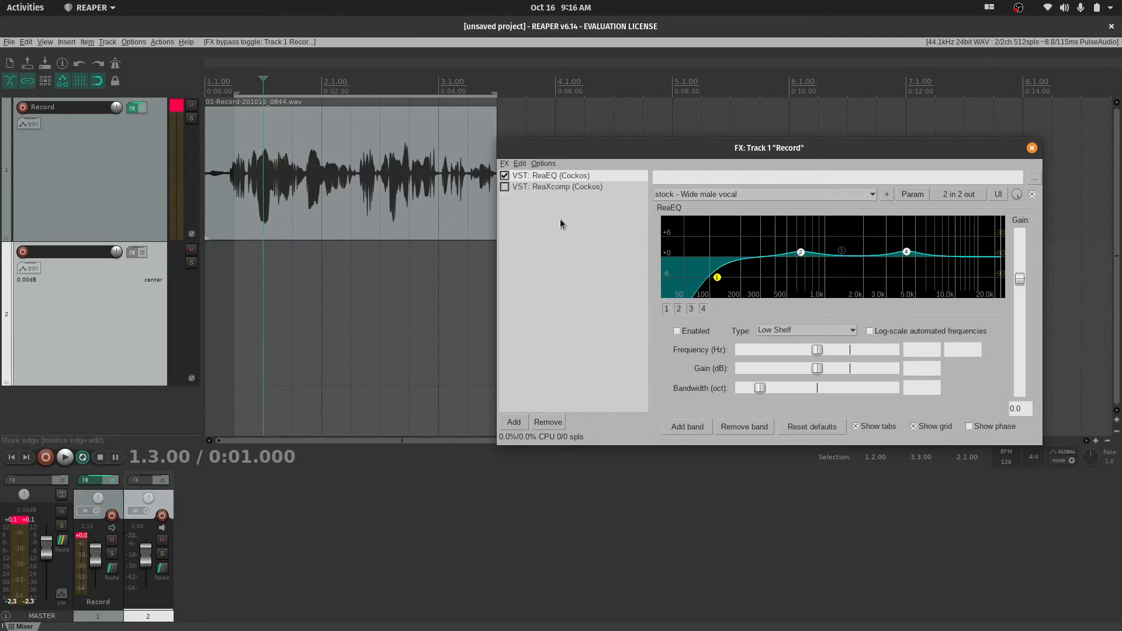
Show the ReaXcomp settings and mute the Record track
left_click(538, 187)
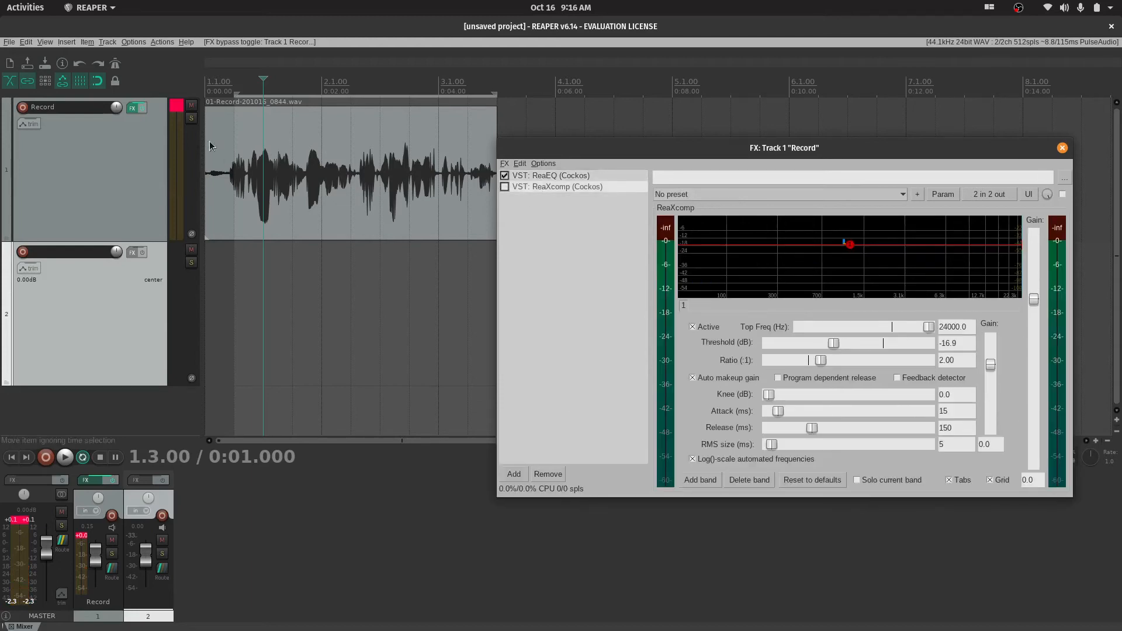
left_click(190, 107)
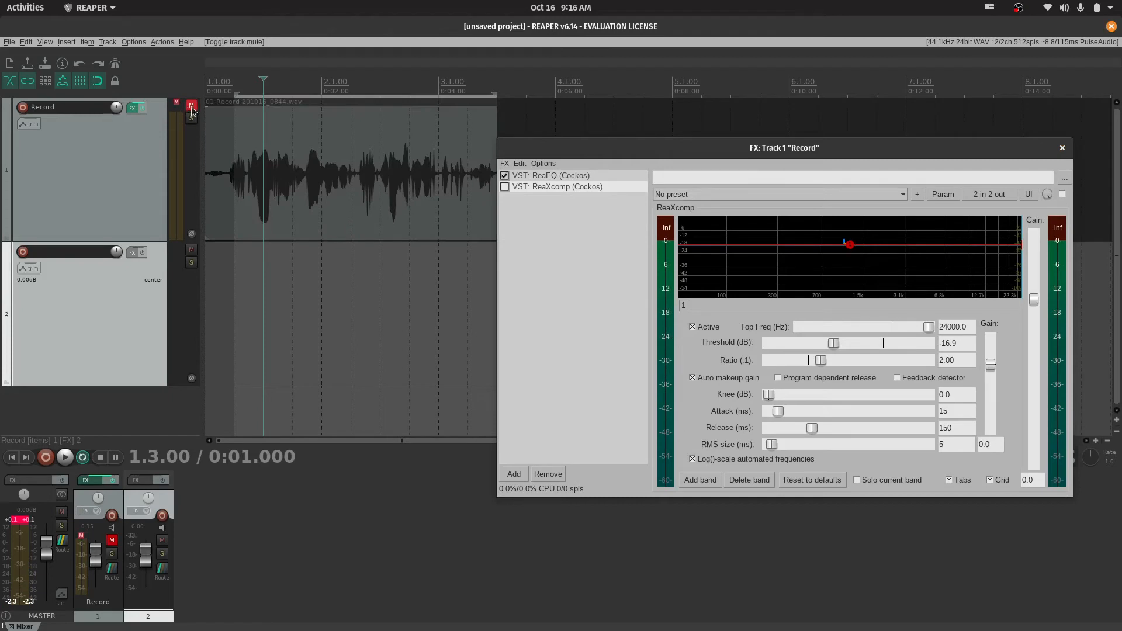
Unmute the Record track, briefly switching its mute and solo on and off
left_click(191, 106)
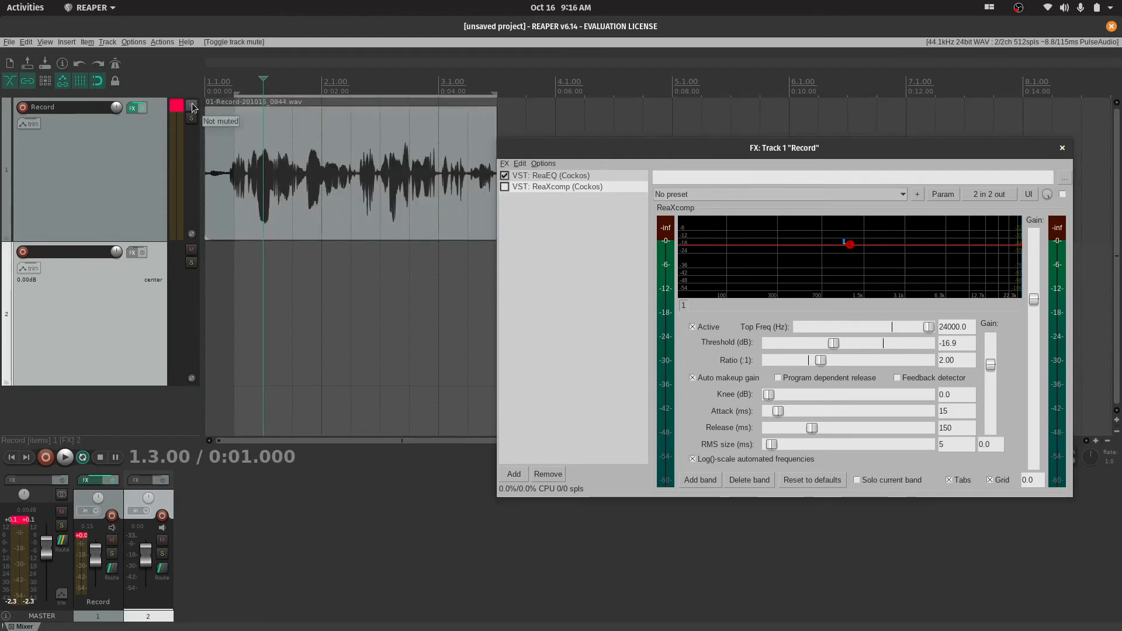
left_click(191, 106)
left_click(192, 107)
left_click(191, 119)
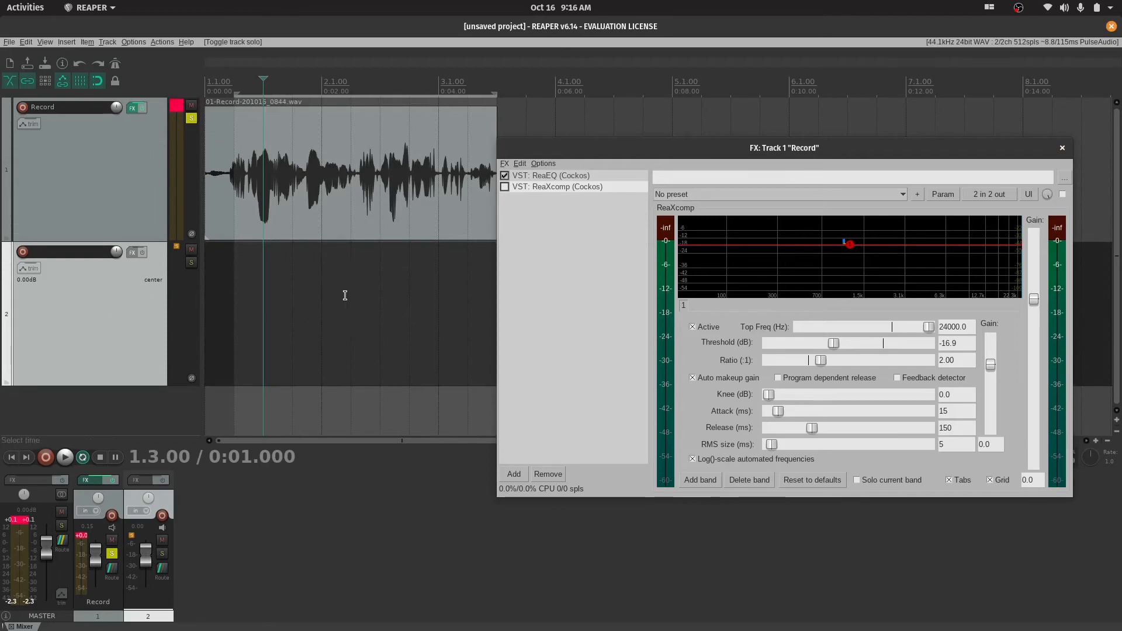
left_click(192, 119)
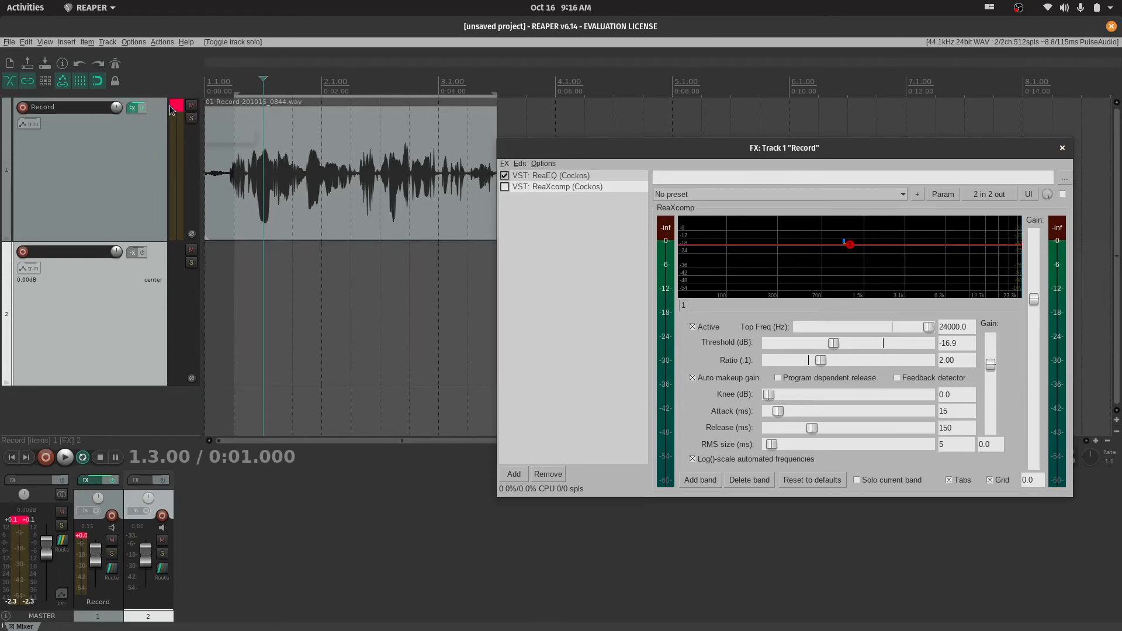
Reset the Record track's peak indicator and play a short part of the recording
left_click(175, 117)
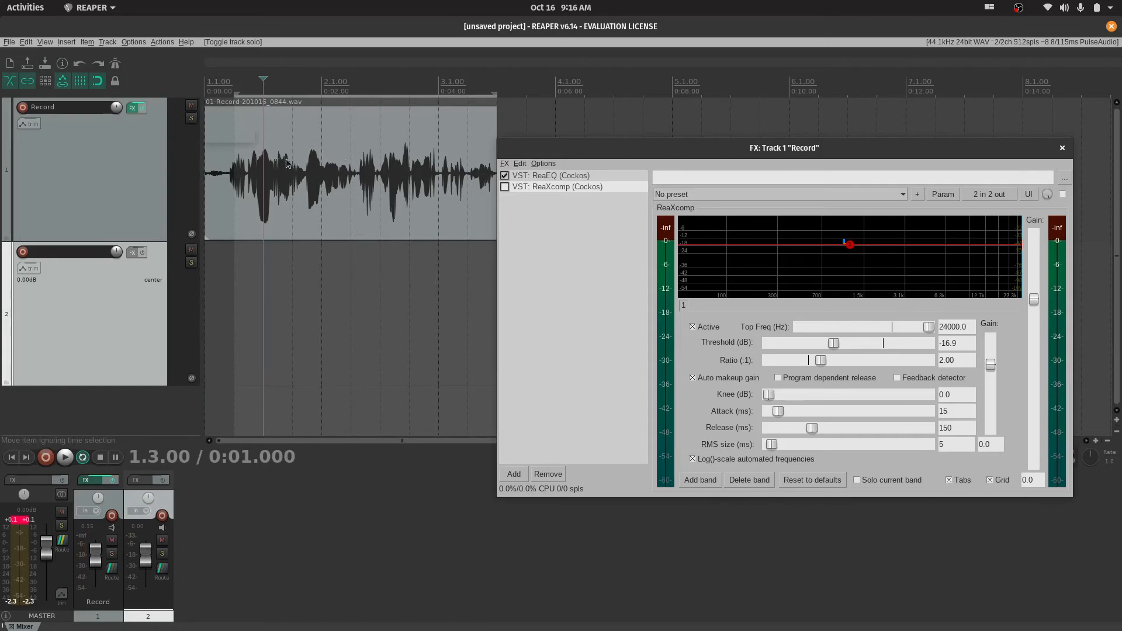
left_click(257, 161)
key("space")
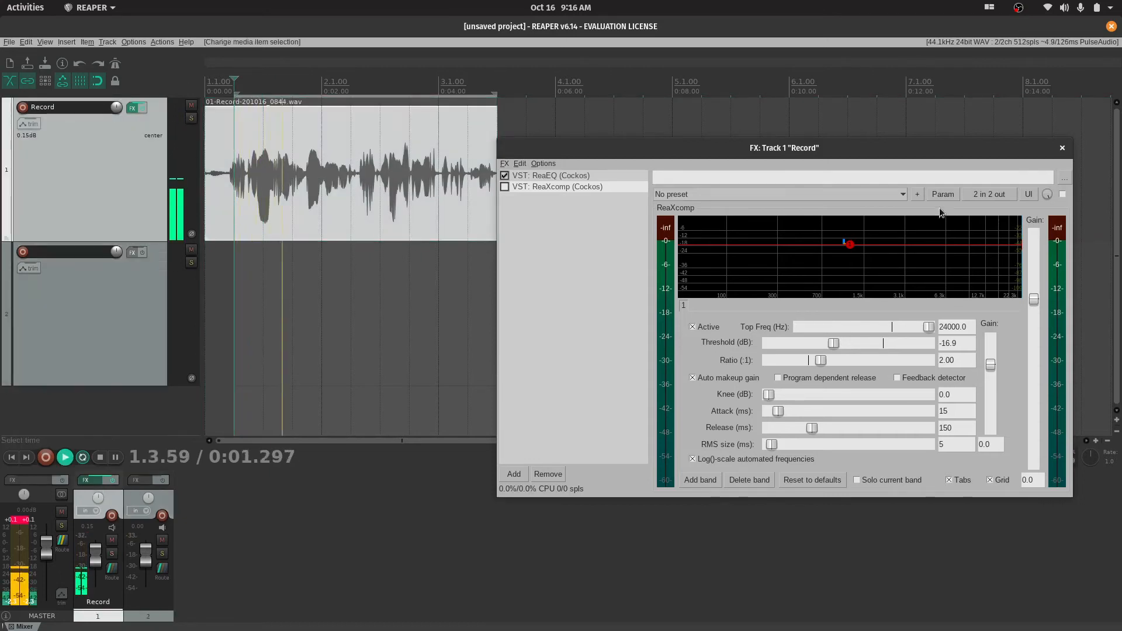
key("space")
Move the FX window aside and open a floating mixer master stretched to full screen height, with its send/FX area collapsed to enlarge the meter
left_click_drag(844, 150, 612, 227)
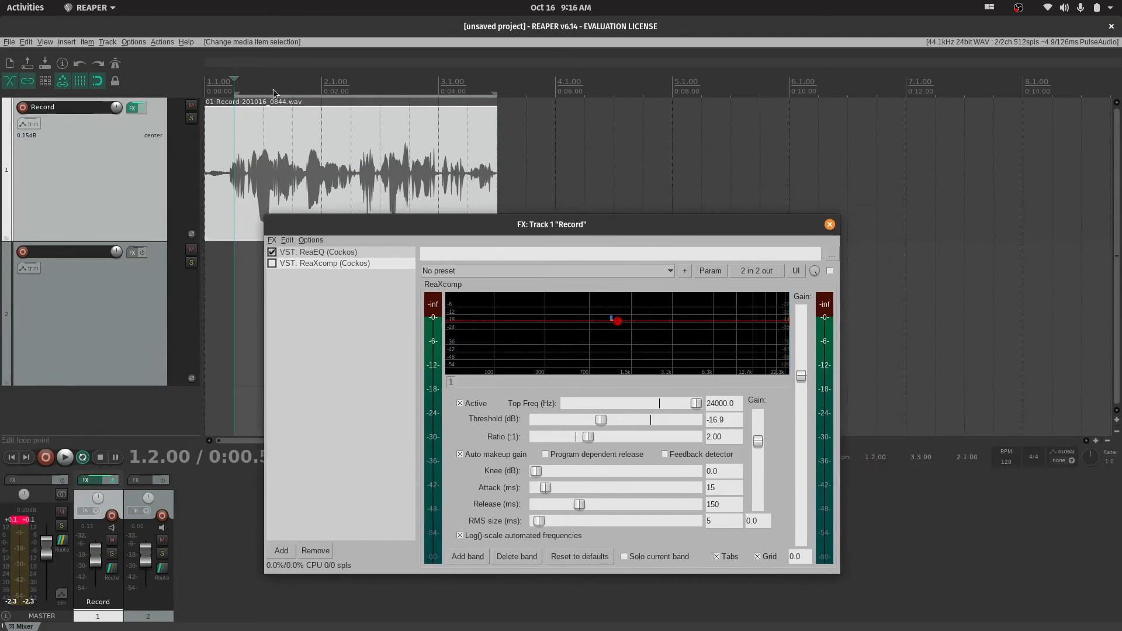
left_click(42, 42)
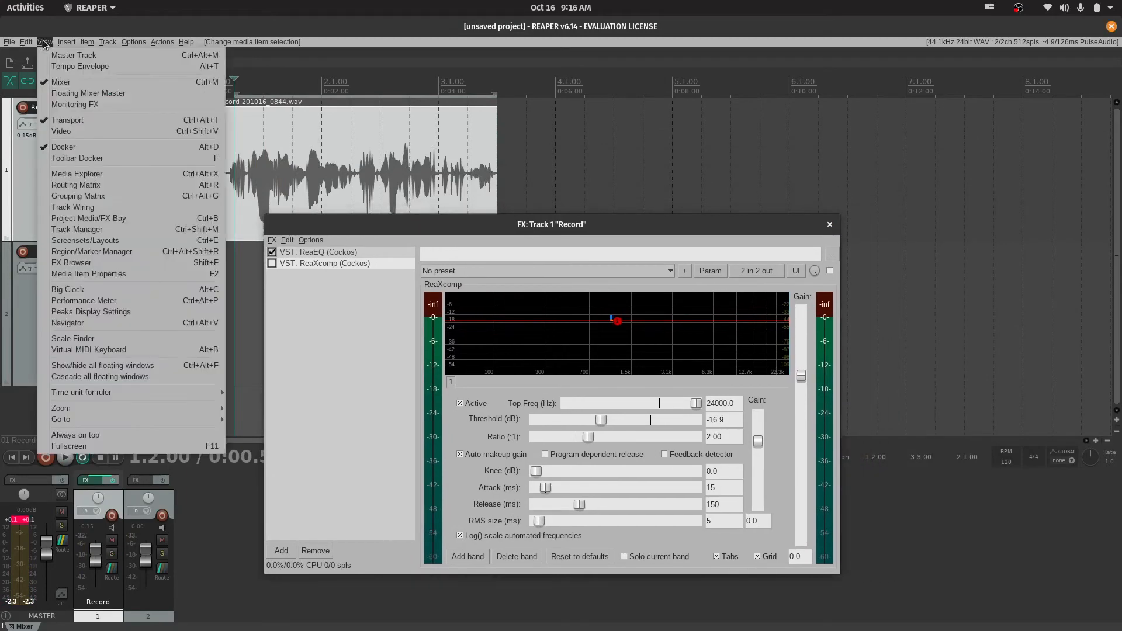
left_click(103, 97)
left_click_drag(35, 42, 1029, 36)
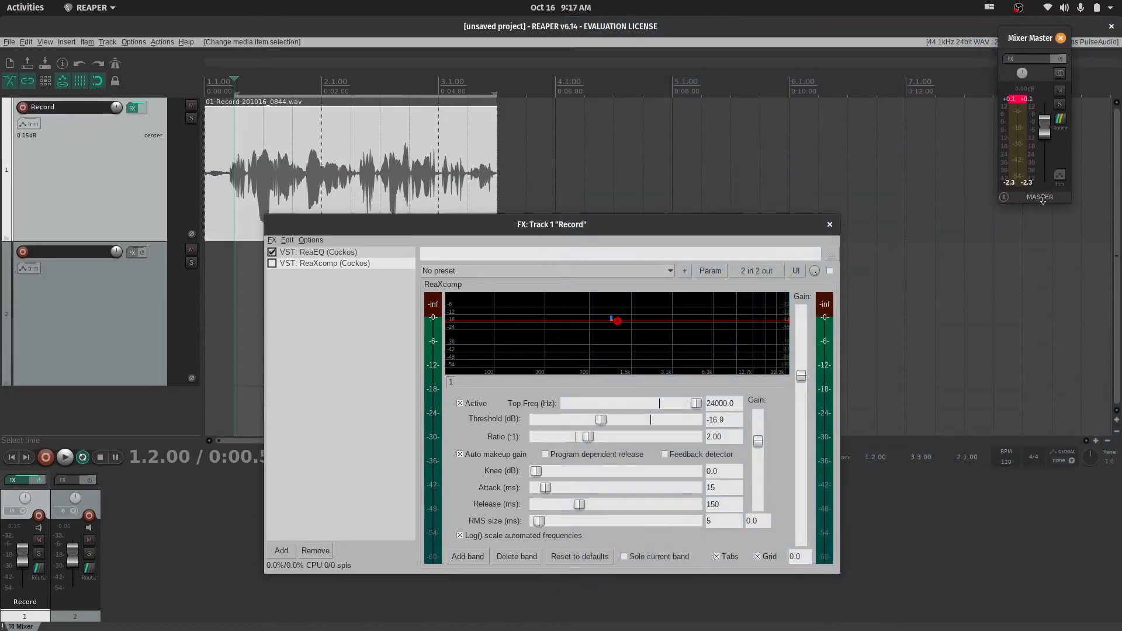
left_click_drag(1042, 199, 1042, 628)
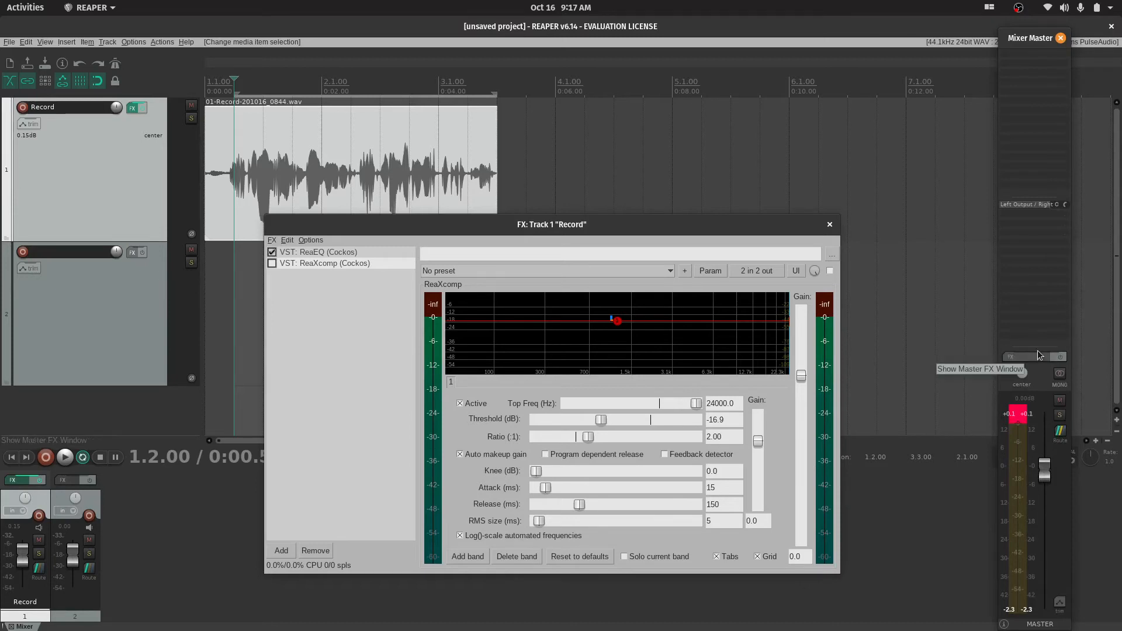
left_click_drag(1035, 346, 1081, 28)
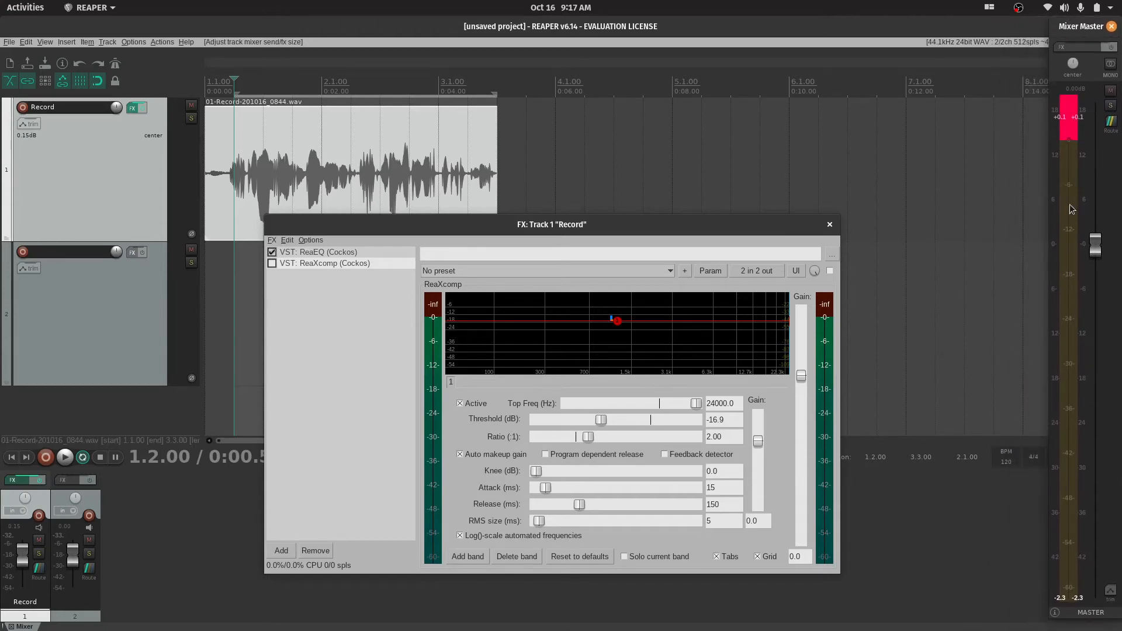
Play the recording in short bursts to watch the master meter and reset the master's peak indicator
key("space")
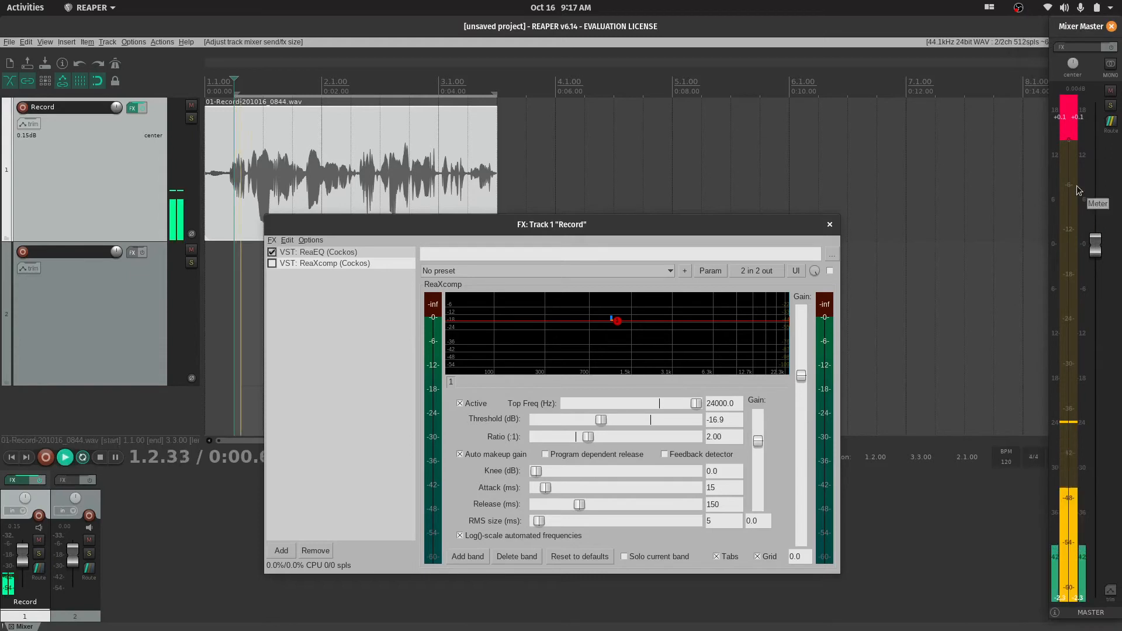
key("space")
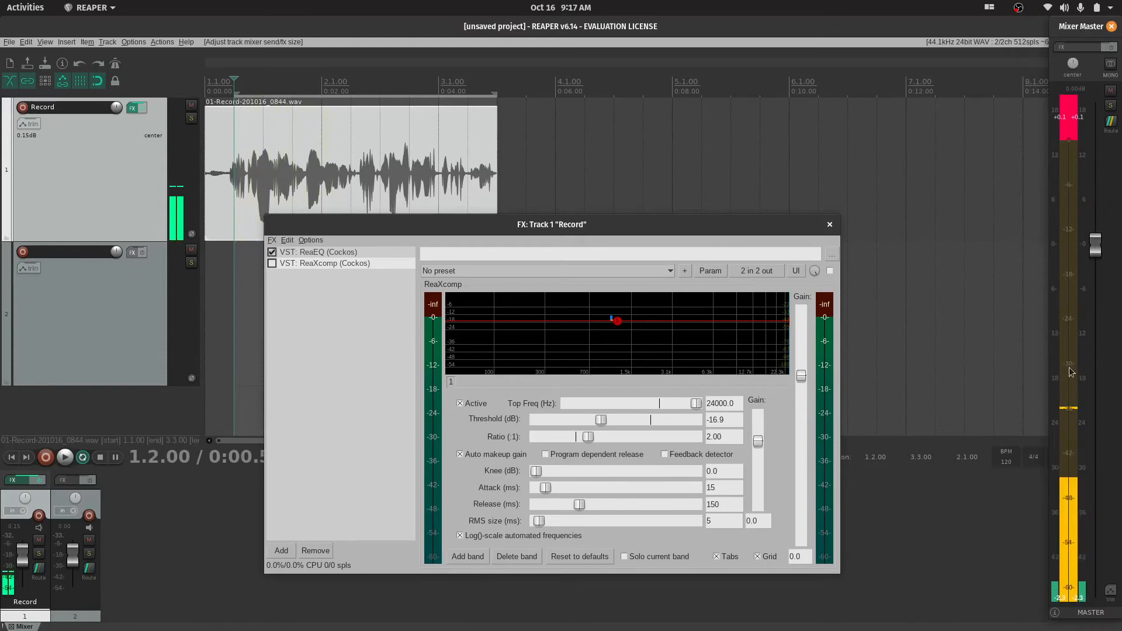
key("space")
key("space")
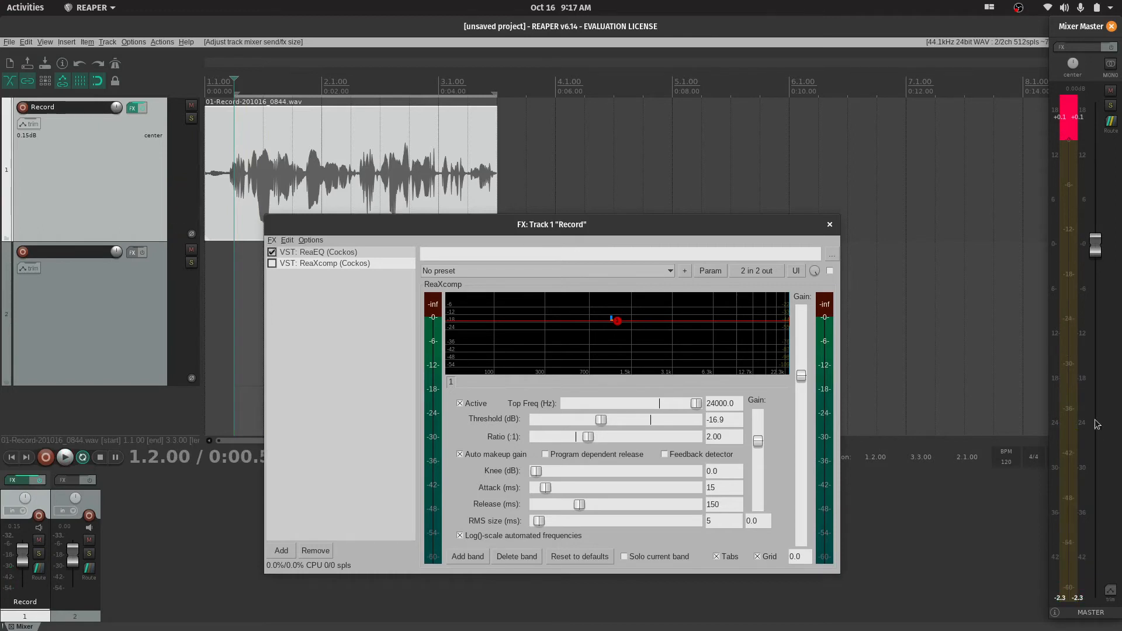
key("space")
key("space")
left_click(1073, 136)
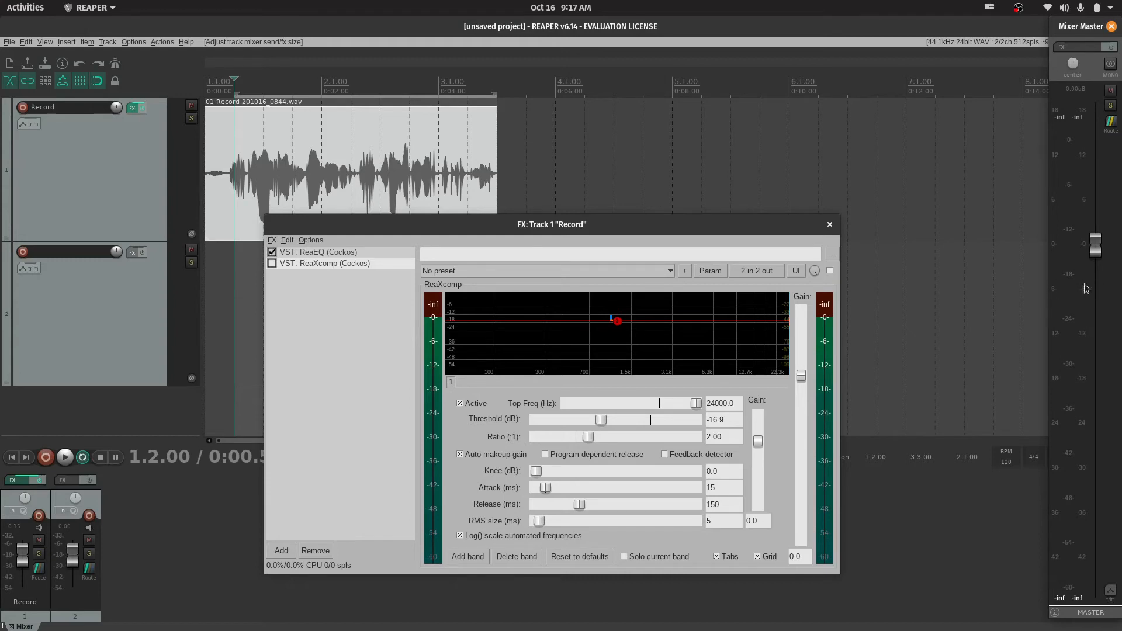
Play the recording twice to check the master level, and try a wider floating master window
key("space")
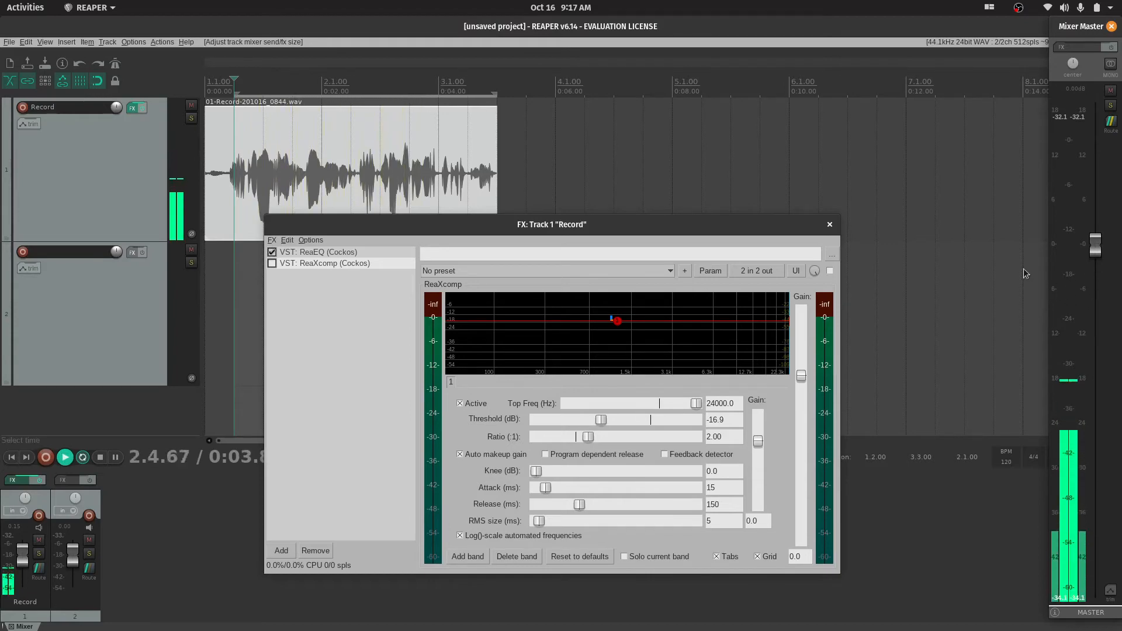
key("space")
key("space")
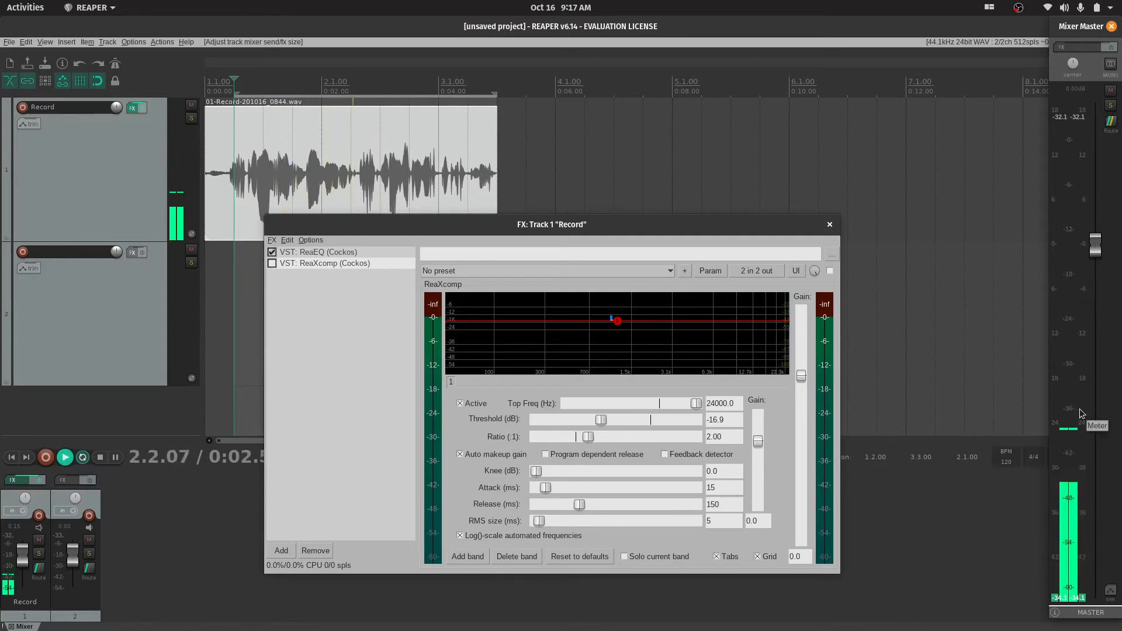
key("space")
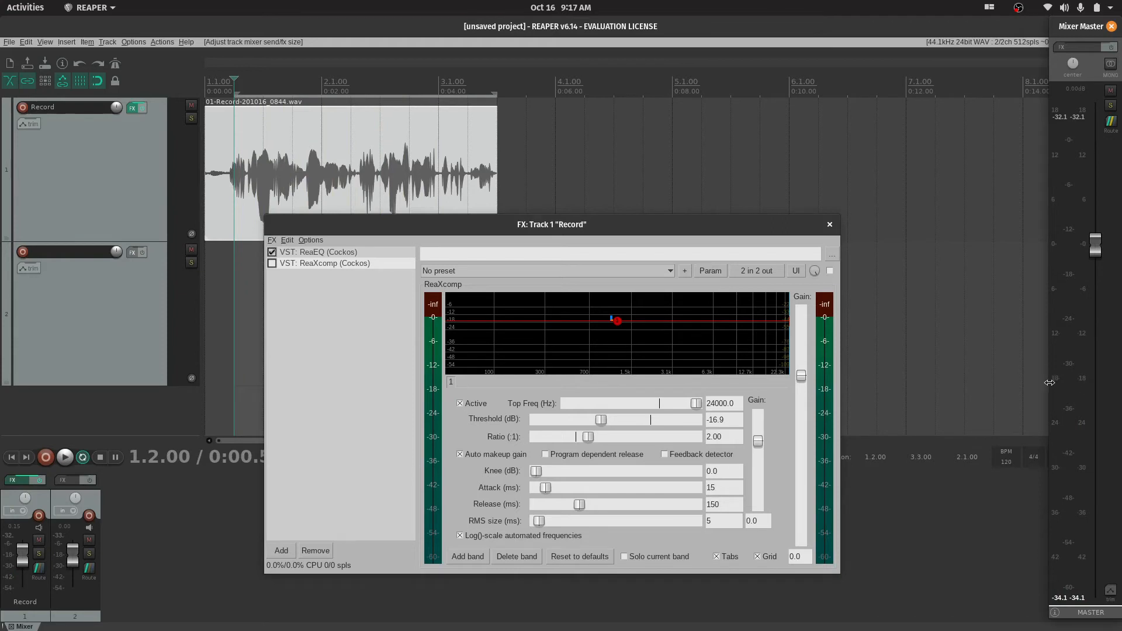
left_click_drag(1049, 382, 986, 380)
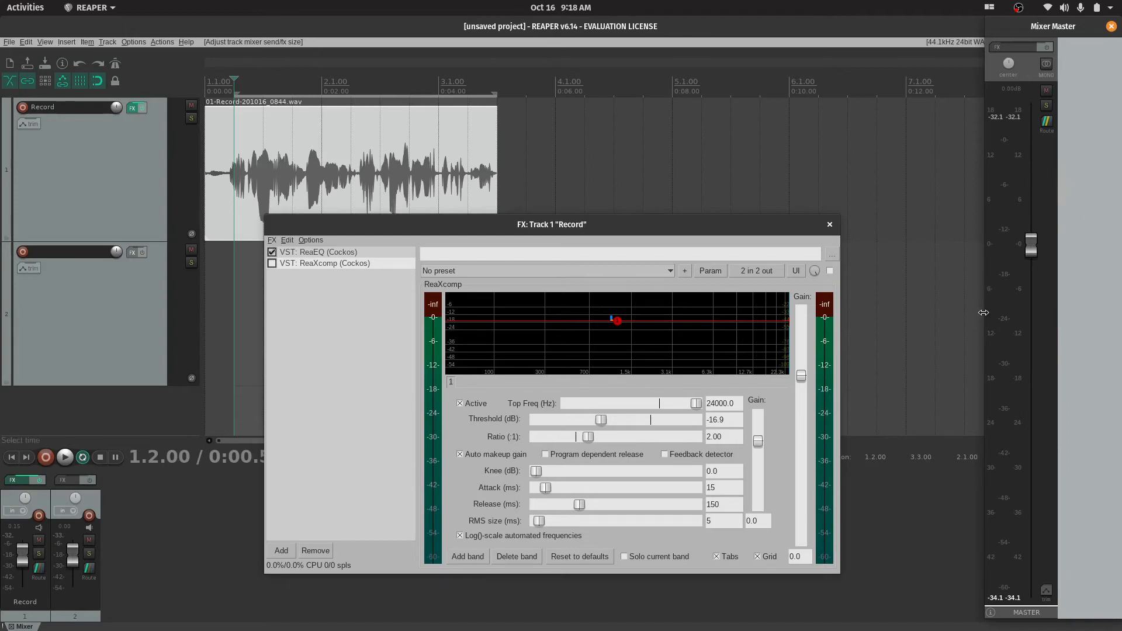
left_click_drag(983, 312, 1049, 310)
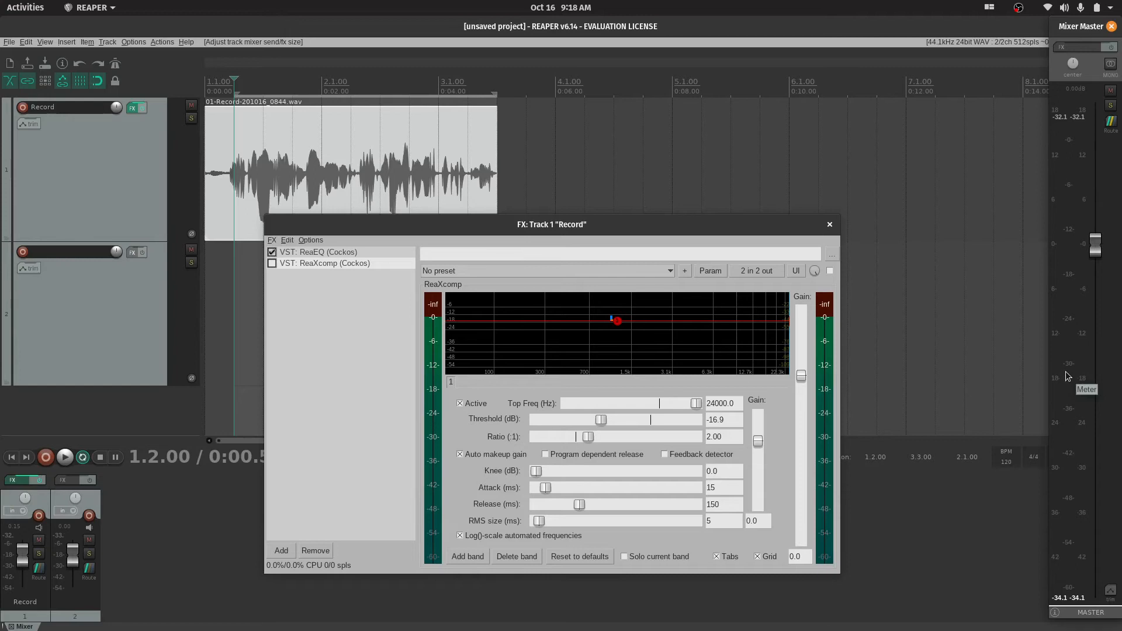
Replay the recording in short passes while examining its peaks on the master meter
key("space")
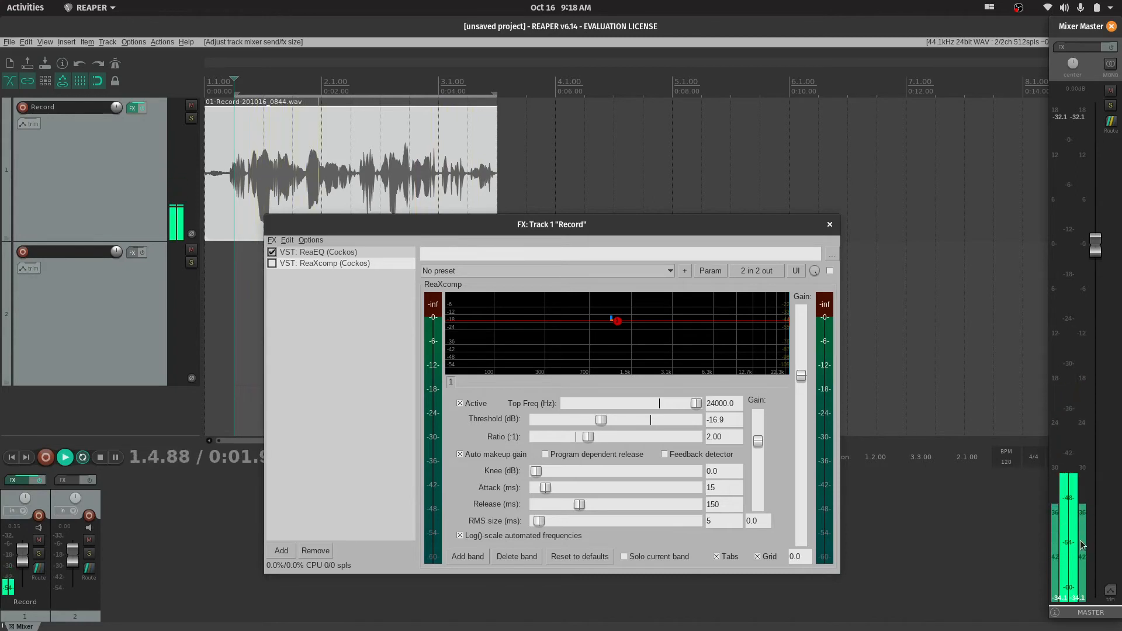
key("space")
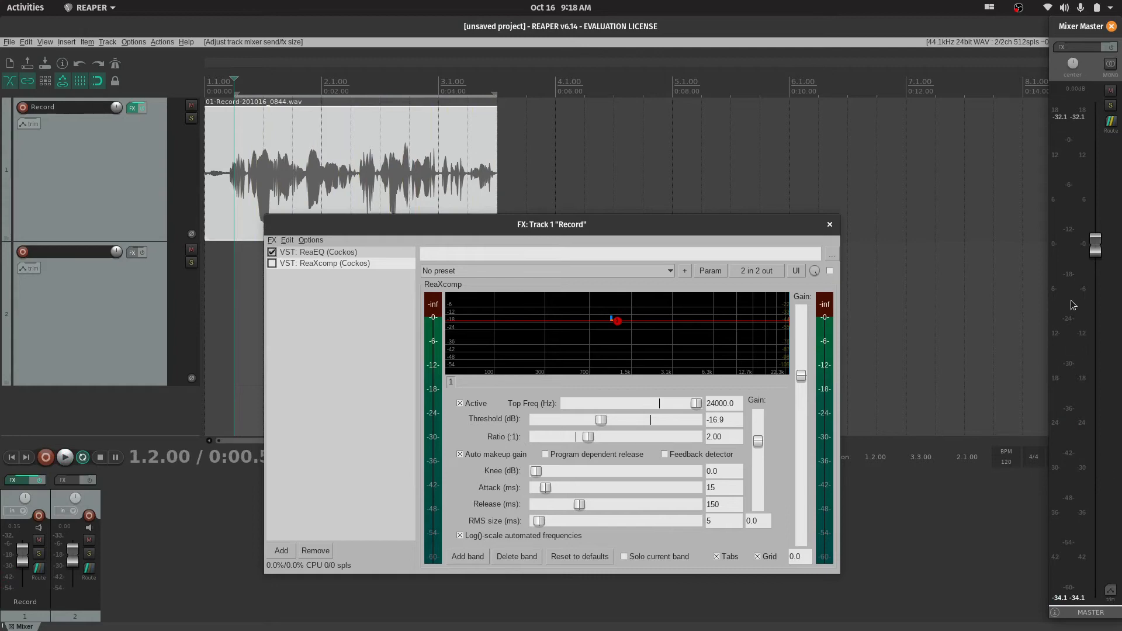
key("space")
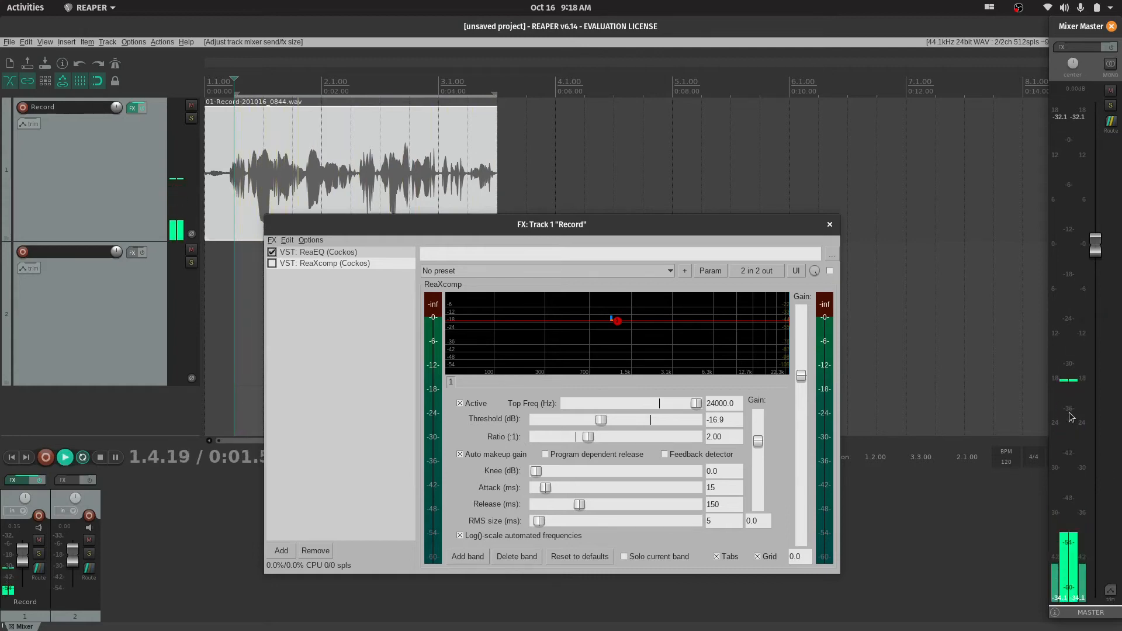
key("space")
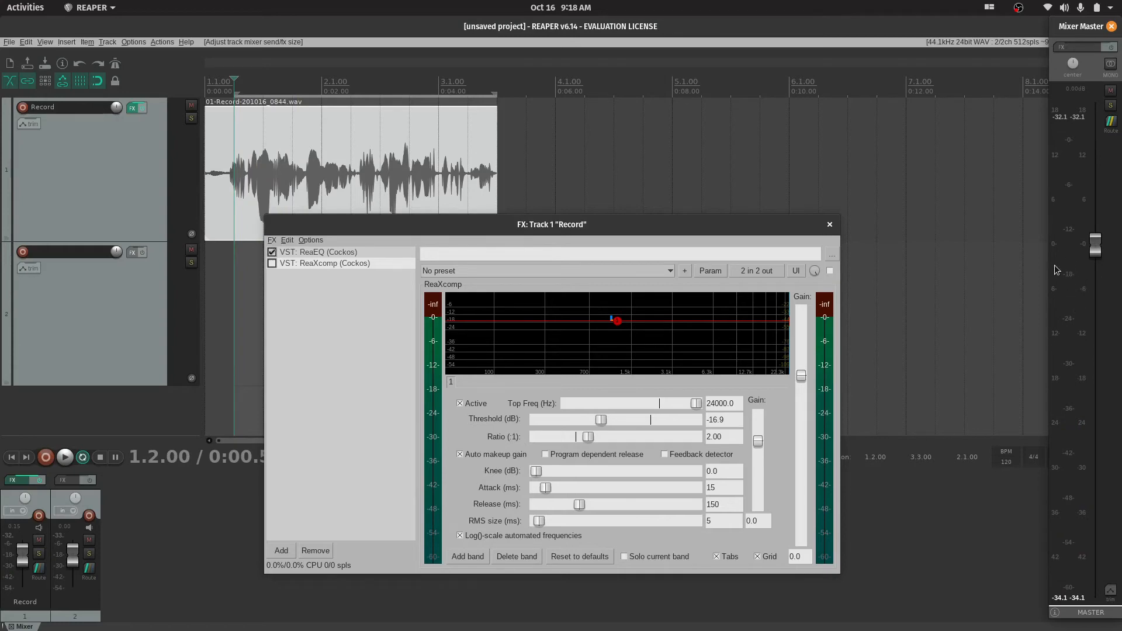
key("space")
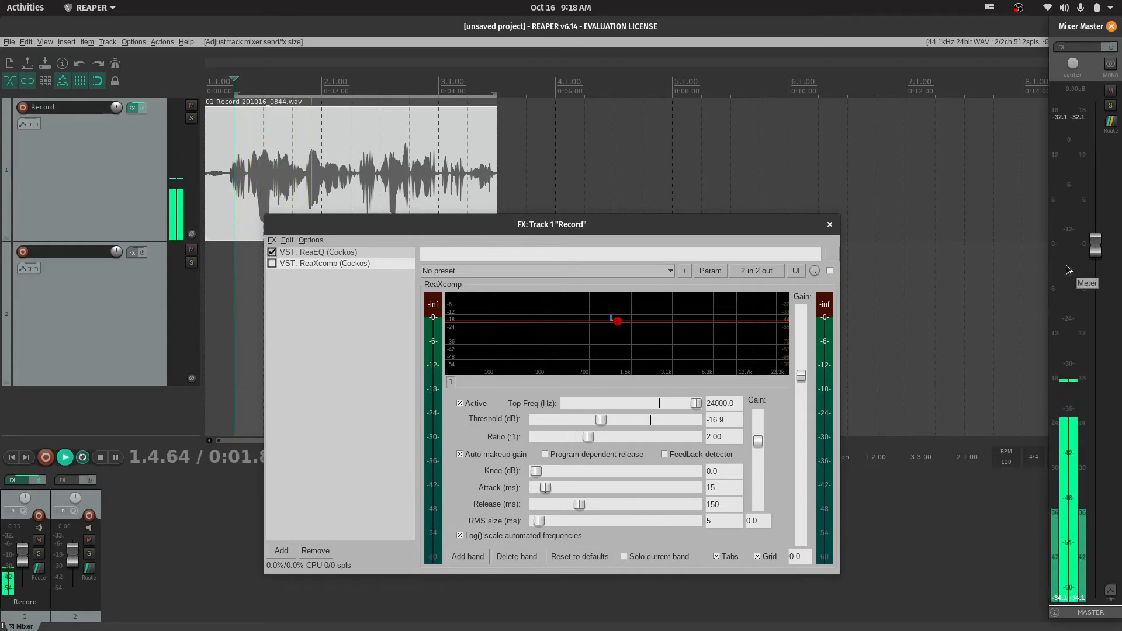
key("space")
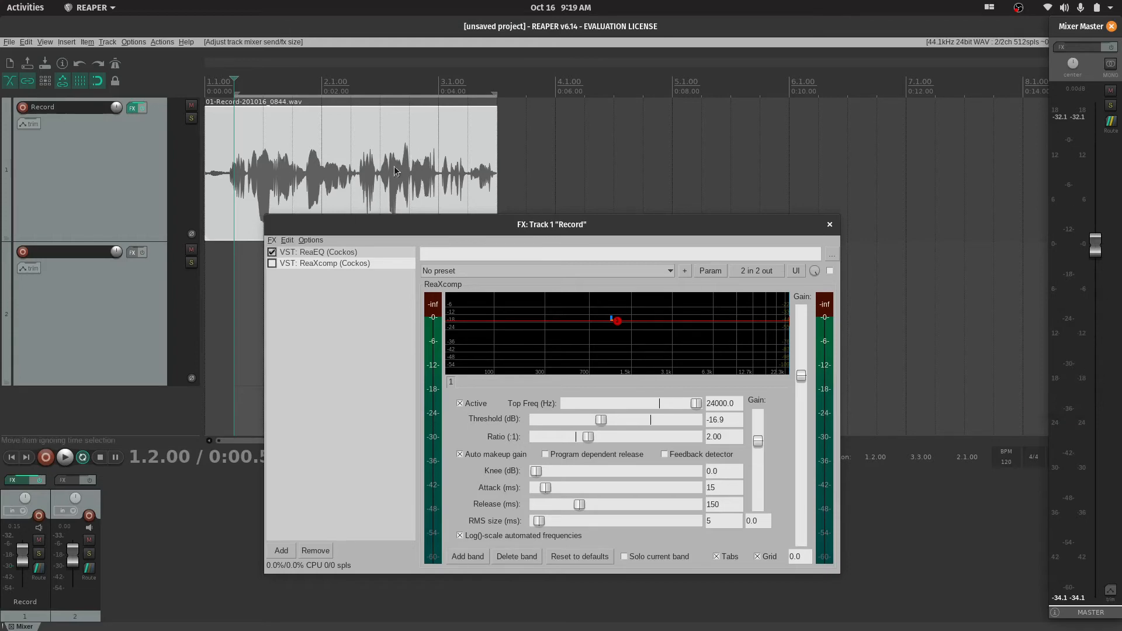
Select the recorded audio item and close the Record track's FX window
left_click(342, 152)
left_click(248, 165)
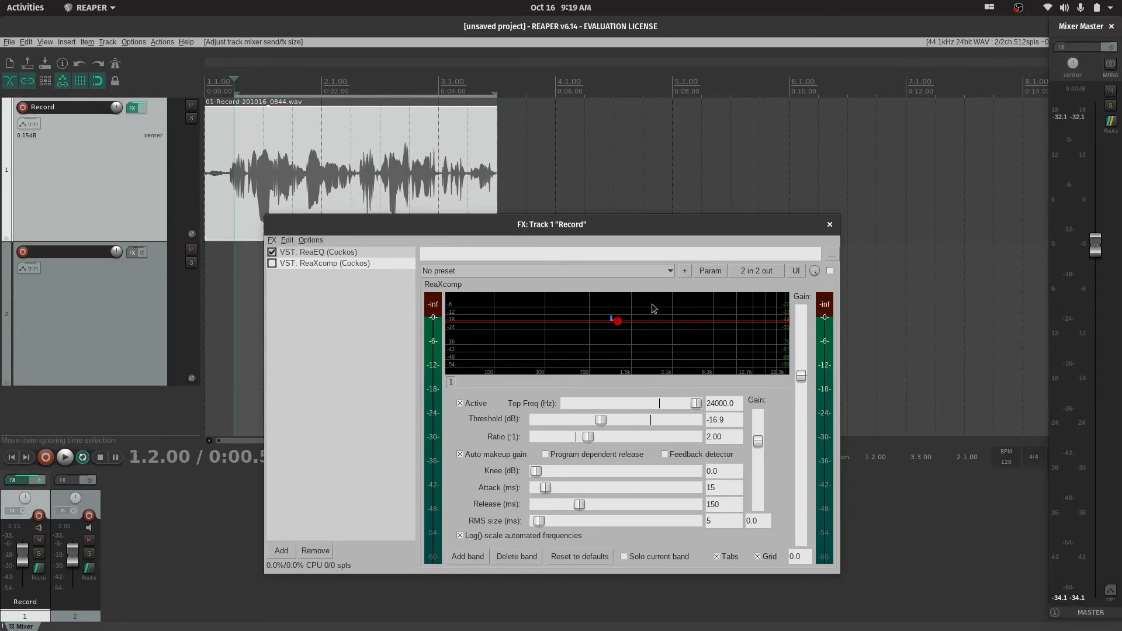
left_click_drag(569, 224, 743, 229)
left_click(1002, 229)
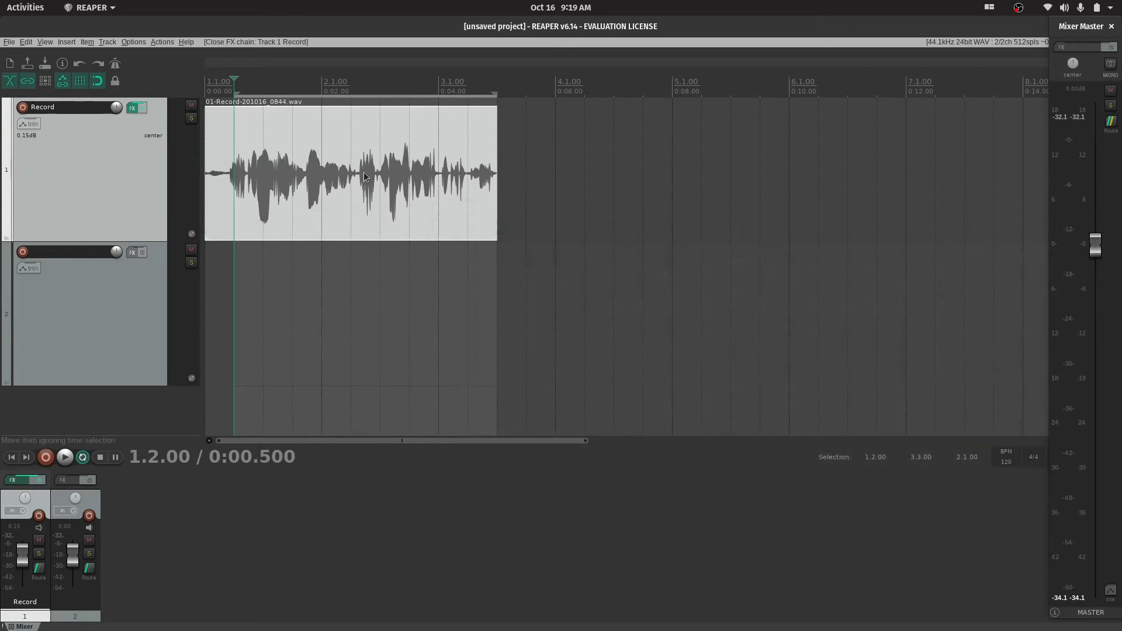
Search the action list for "normalize" to find the shortcut for normalizing items, and close the list
left_click(391, 218)
left_click(162, 41)
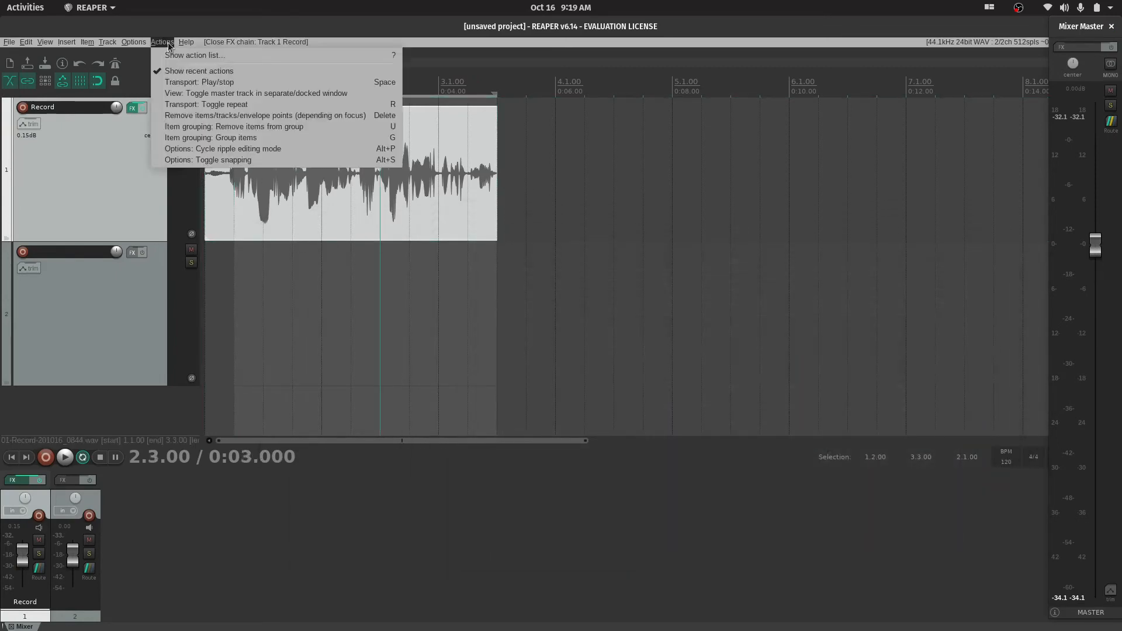
left_click(219, 55)
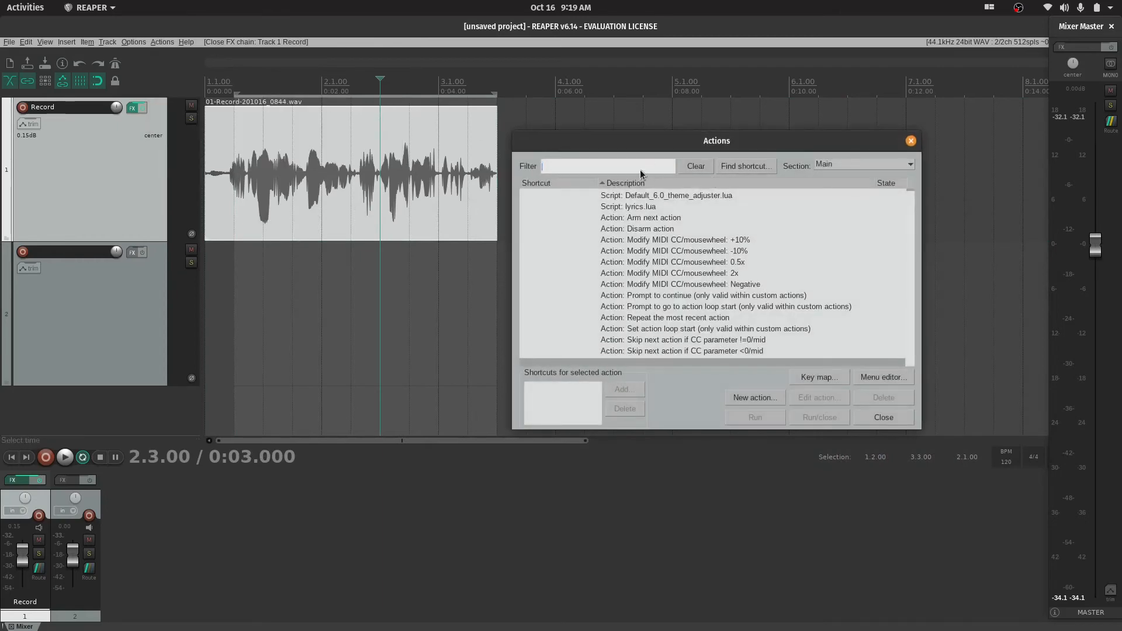
type("no")
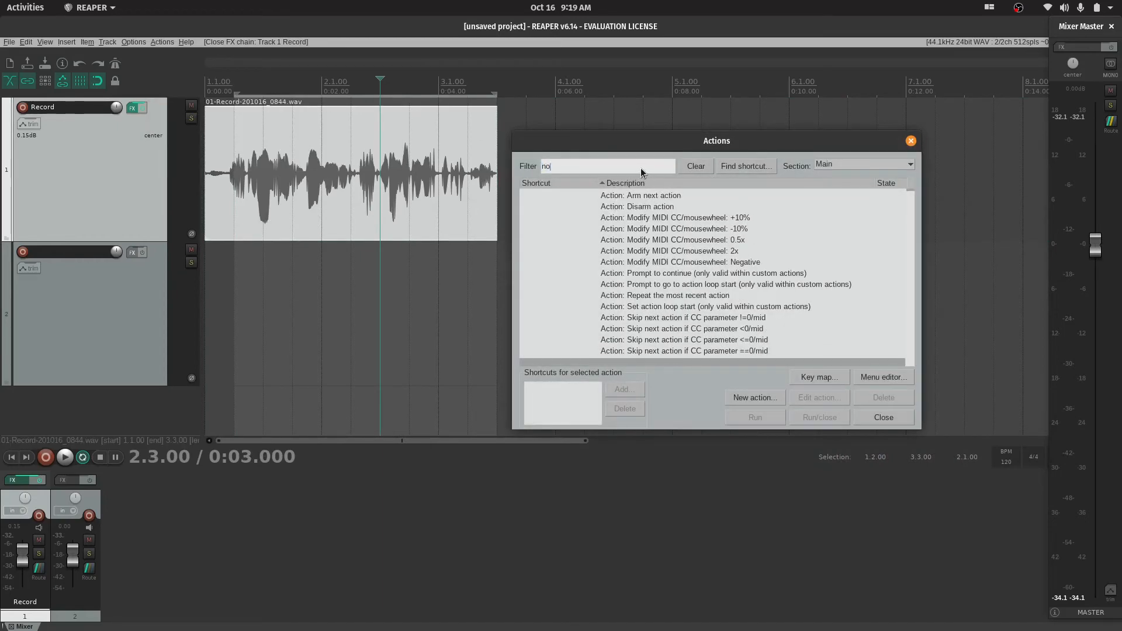
type("rmalize")
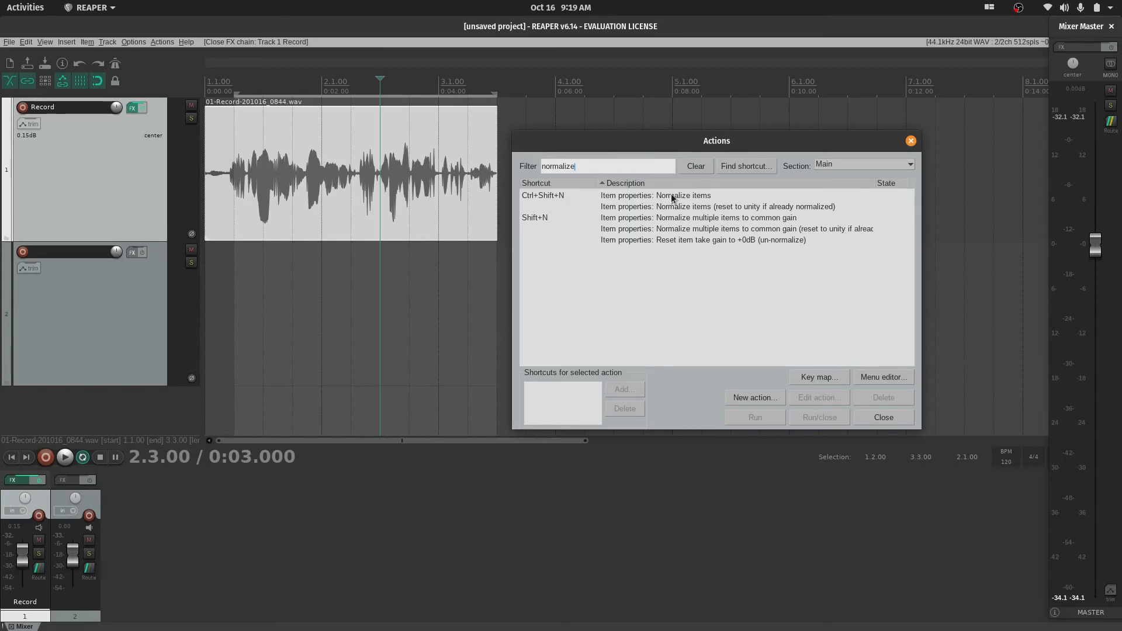
left_click(910, 141)
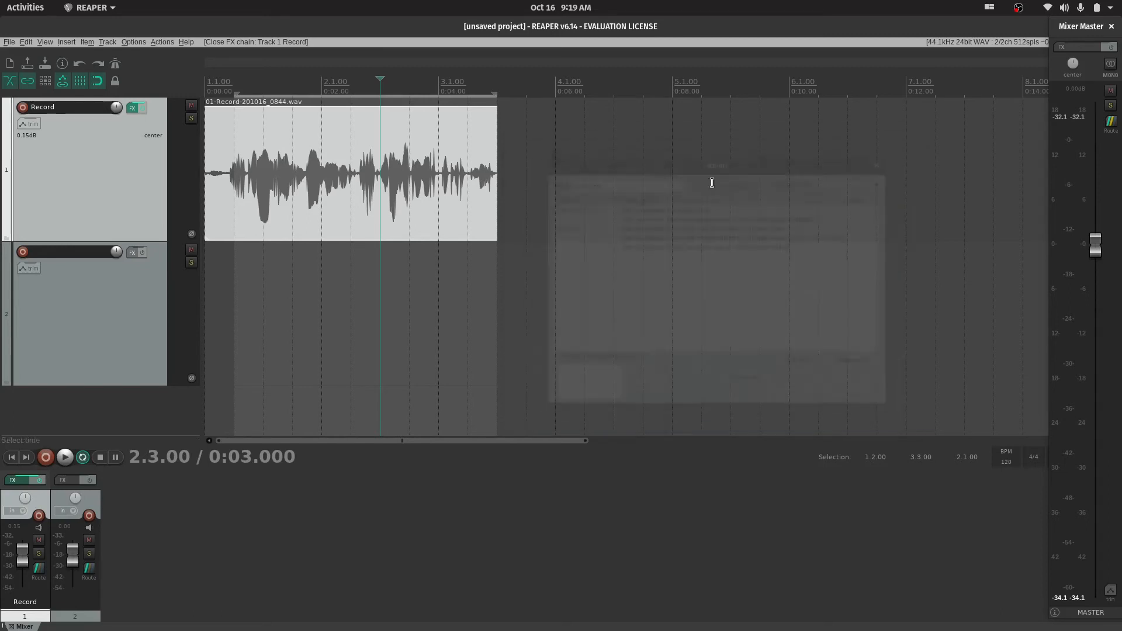
Normalize the recorded item on the Record track and place the edit cursor at 1.3.00 on track 2
left_click(429, 206)
key("ctrl+shift+n")
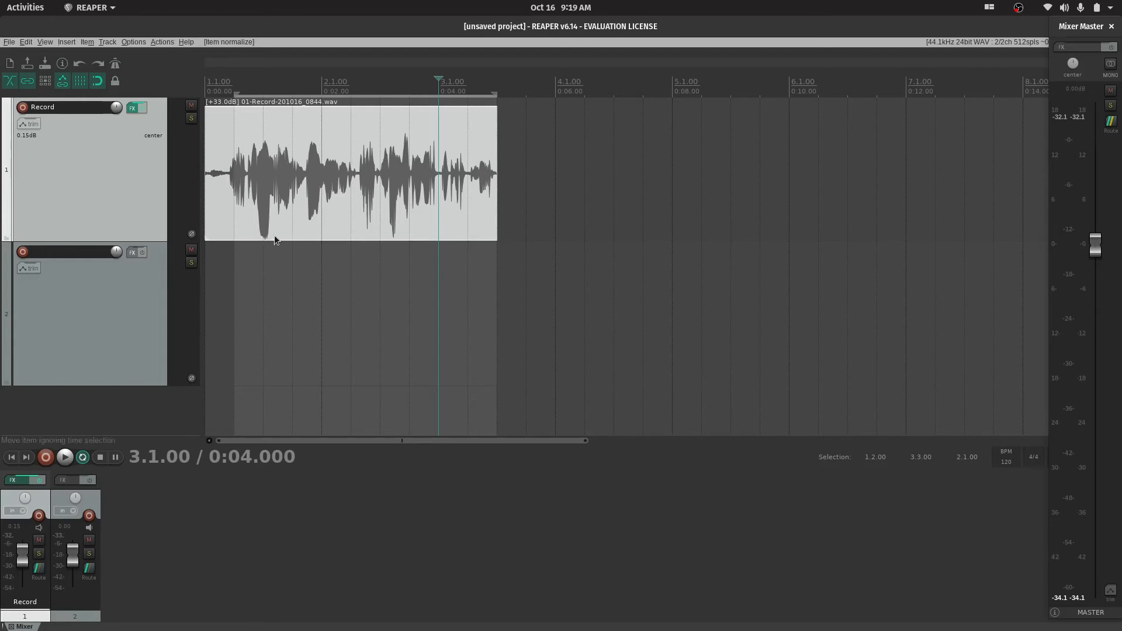
left_click(236, 263)
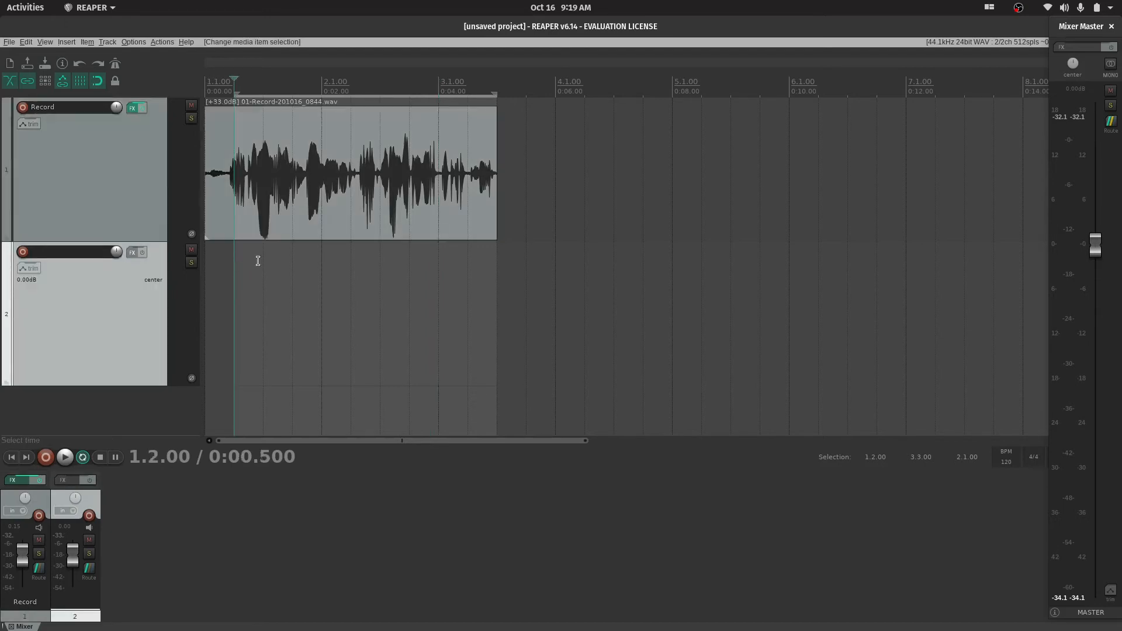
left_click(256, 261)
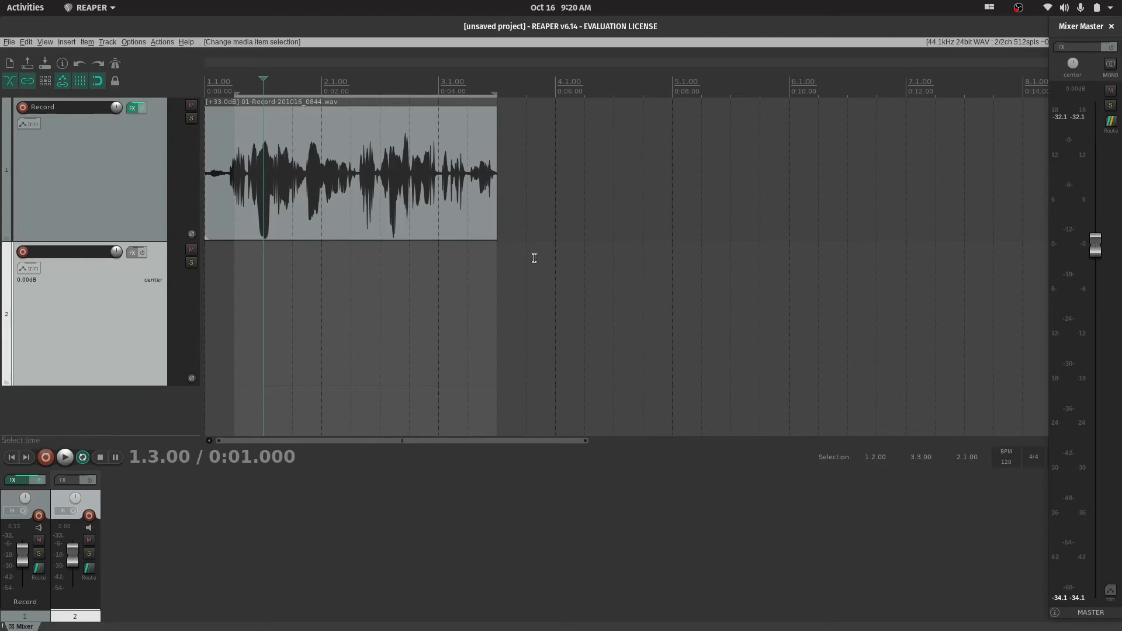
Play the normalized recording from 1.2.00, examine its peaks on the master meter, and reset the meter's peak hold
left_click(241, 267)
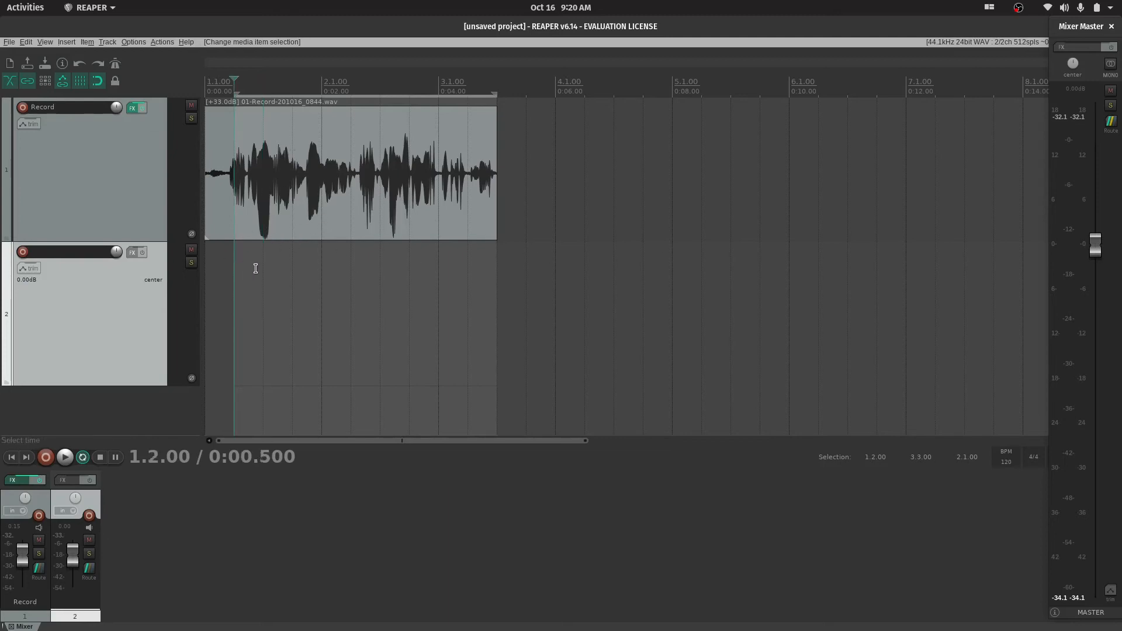
key("space")
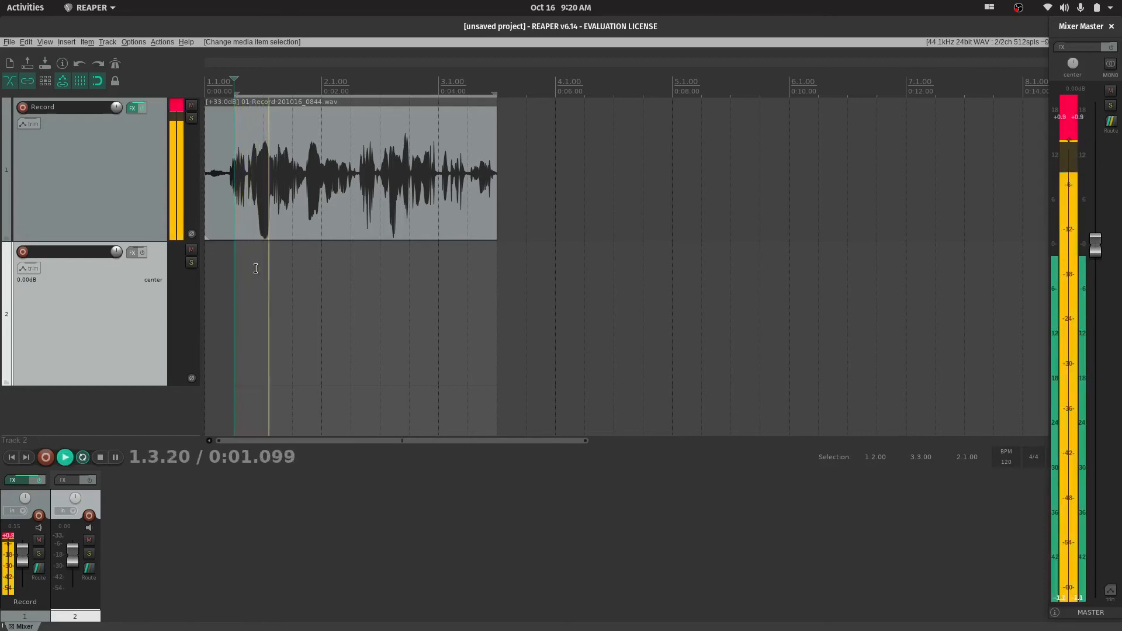
key("space")
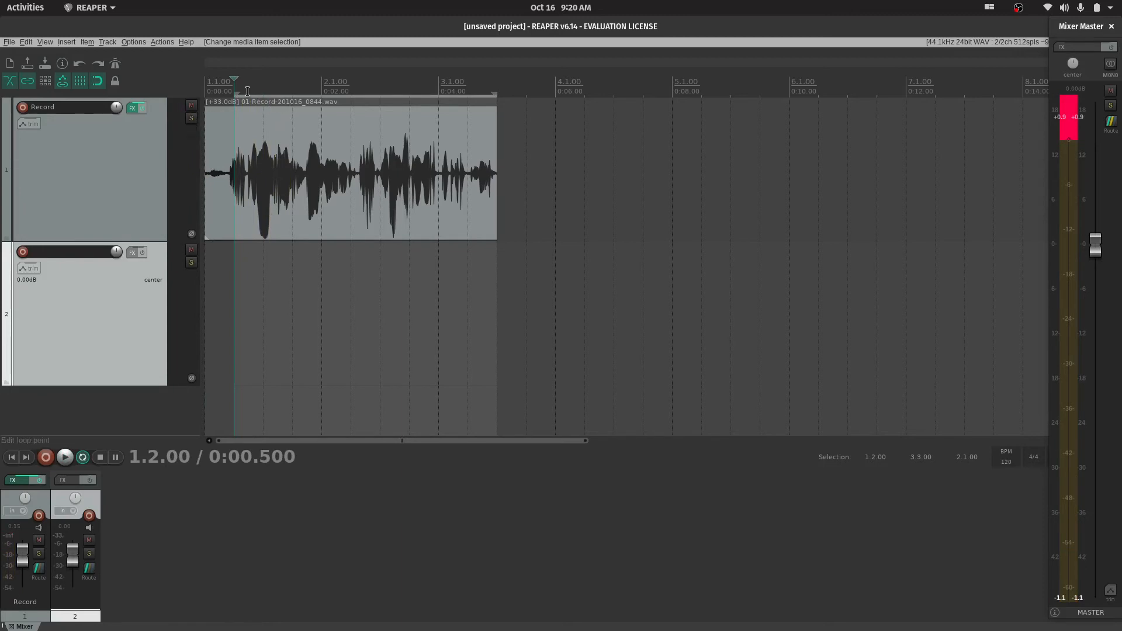
left_click(1062, 131)
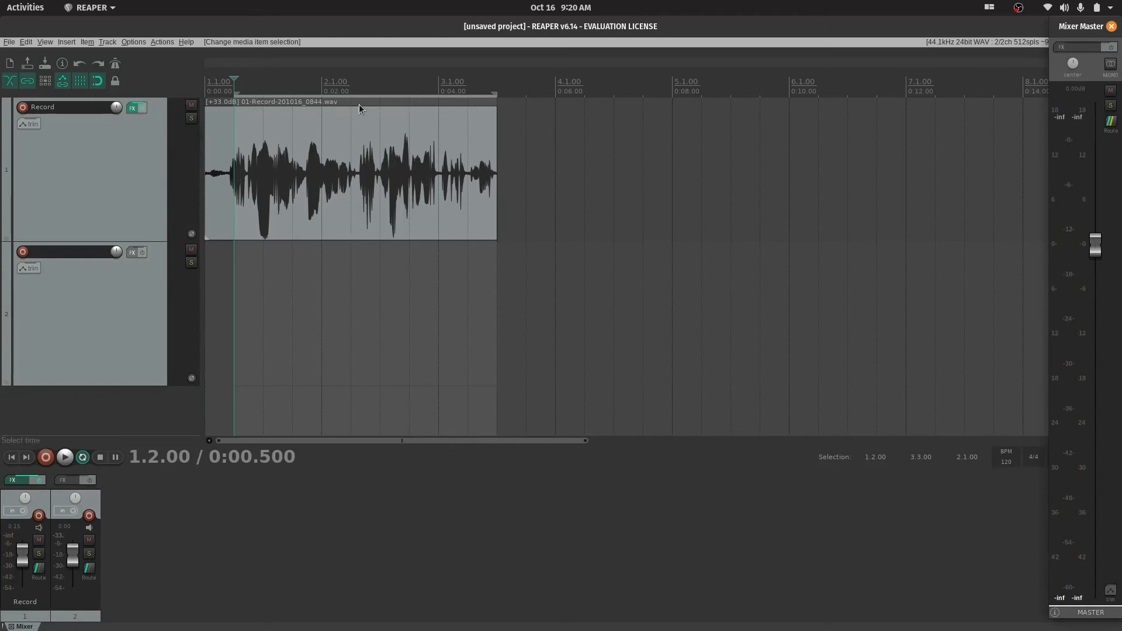
Select the recorded item on the Record track and lower its item volume to a gain of +27.1 dB
left_click(404, 104)
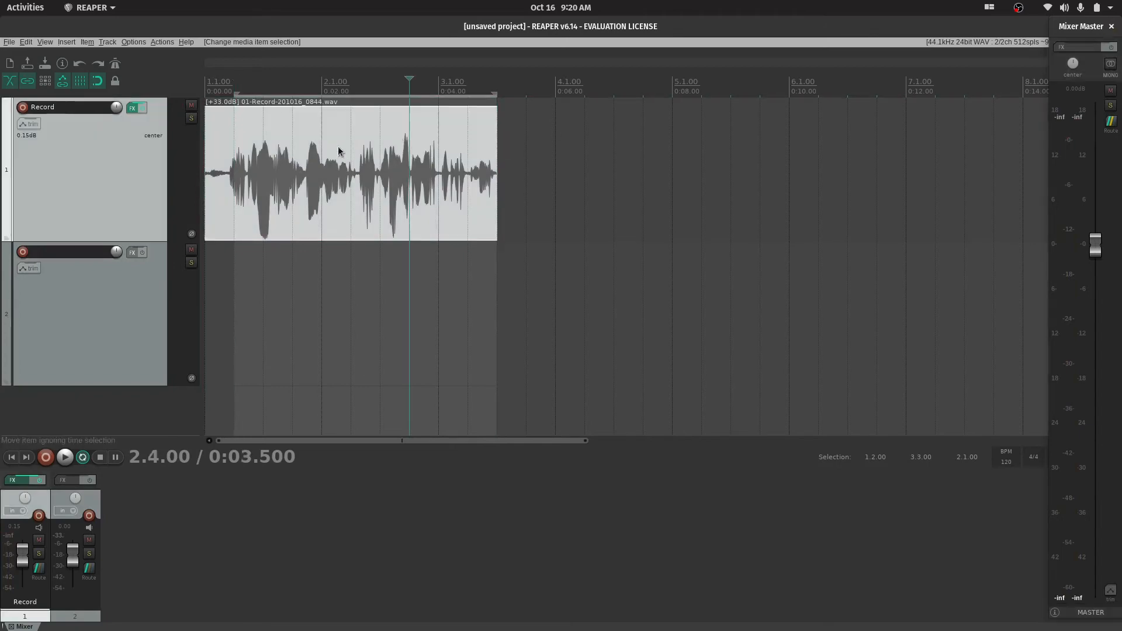
left_click(352, 111)
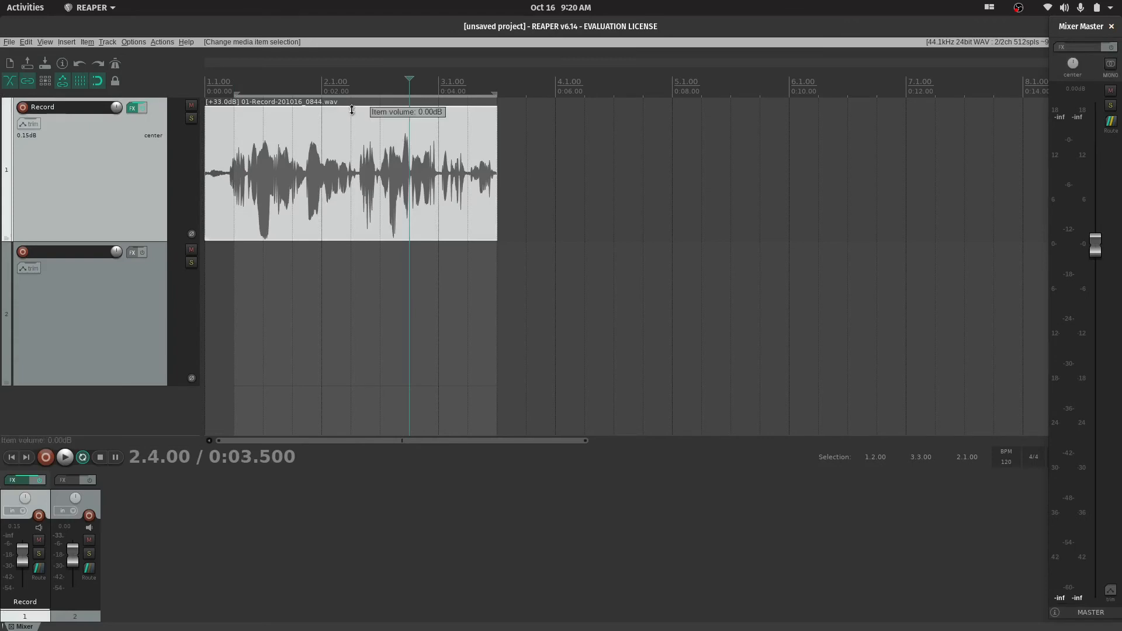
left_click_drag(352, 110, 355, 176)
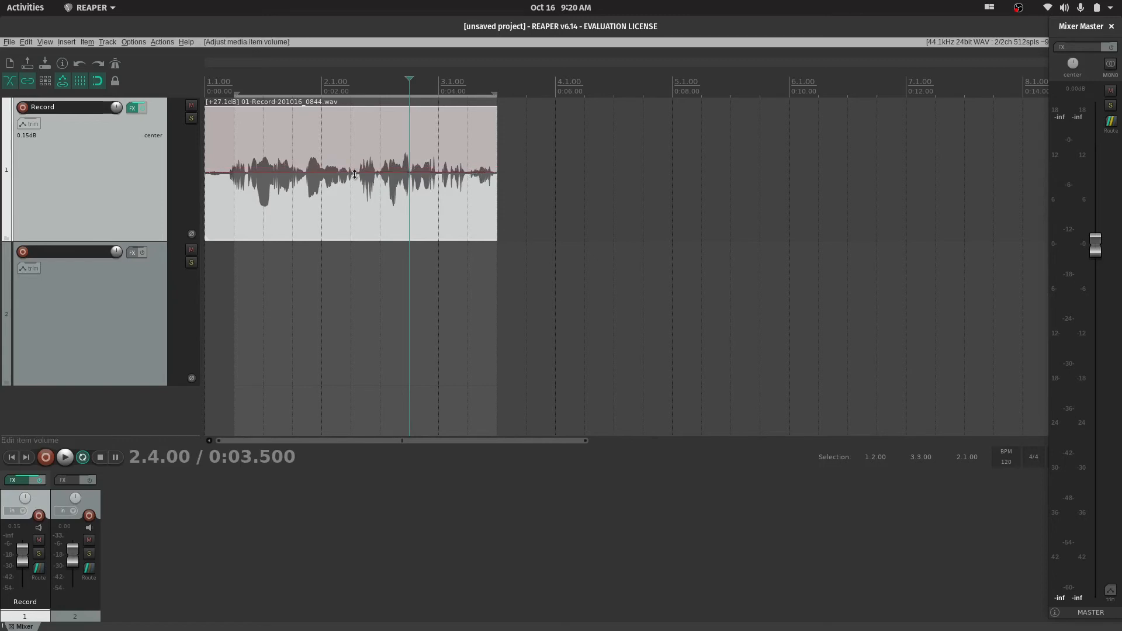
Play the quieter item from 1.2.00 and examine its new peak level on the master meter
left_click(218, 208)
key("space")
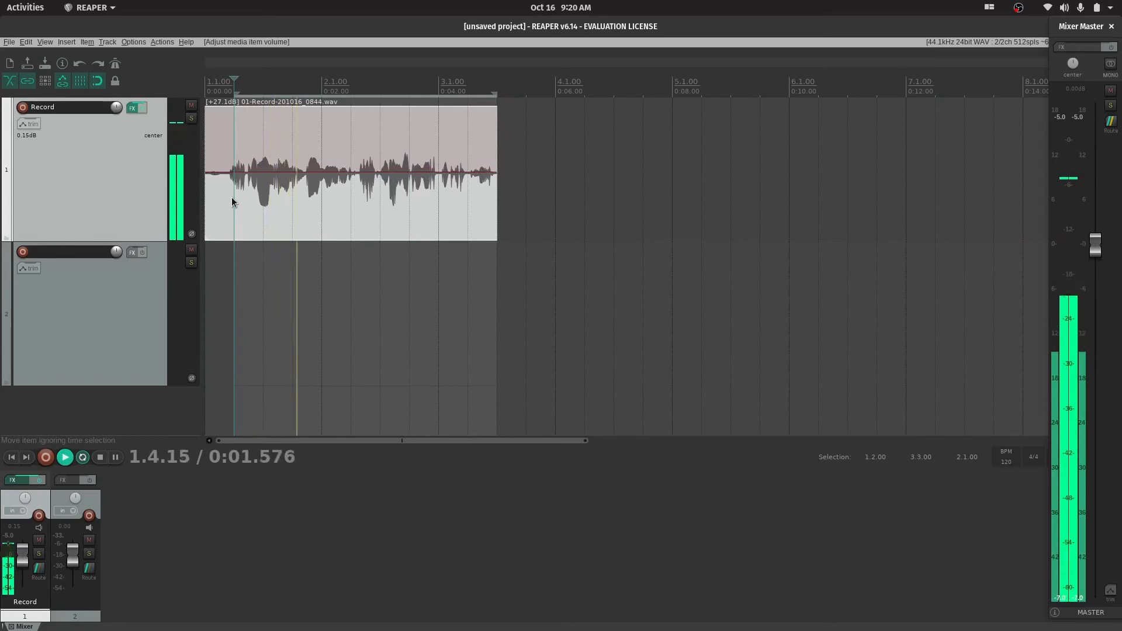
key("space")
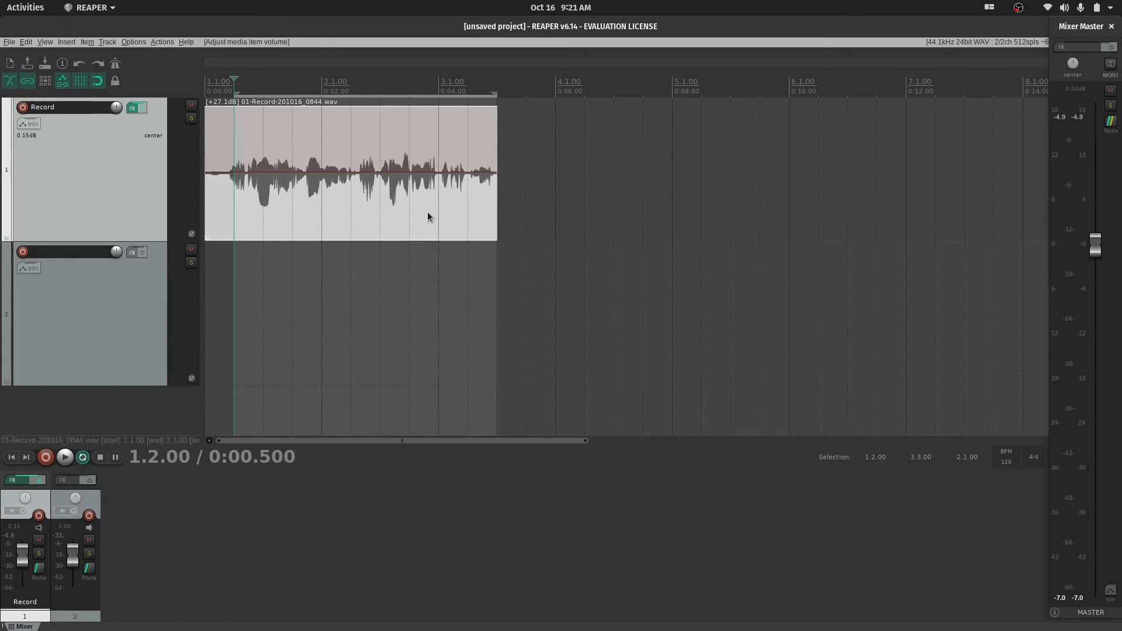
Browse the full action list down to the track group actions, close it, and place the edit cursor at 1.3.00 on the recorded item
left_click(159, 42)
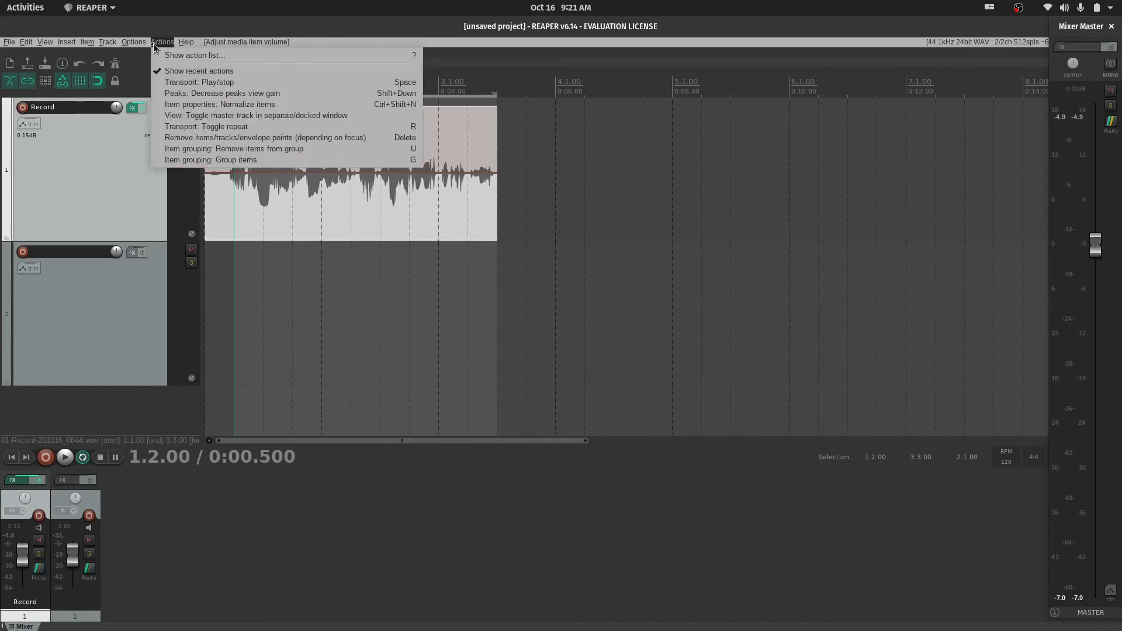
left_click(209, 55)
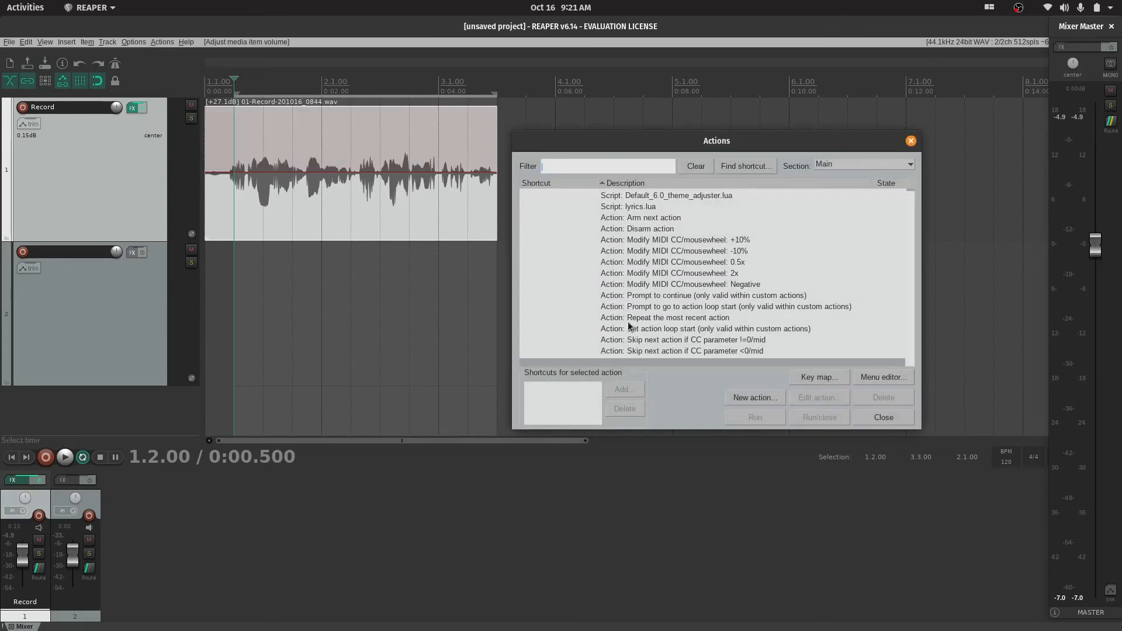
scroll(631, 321, "down", 20)
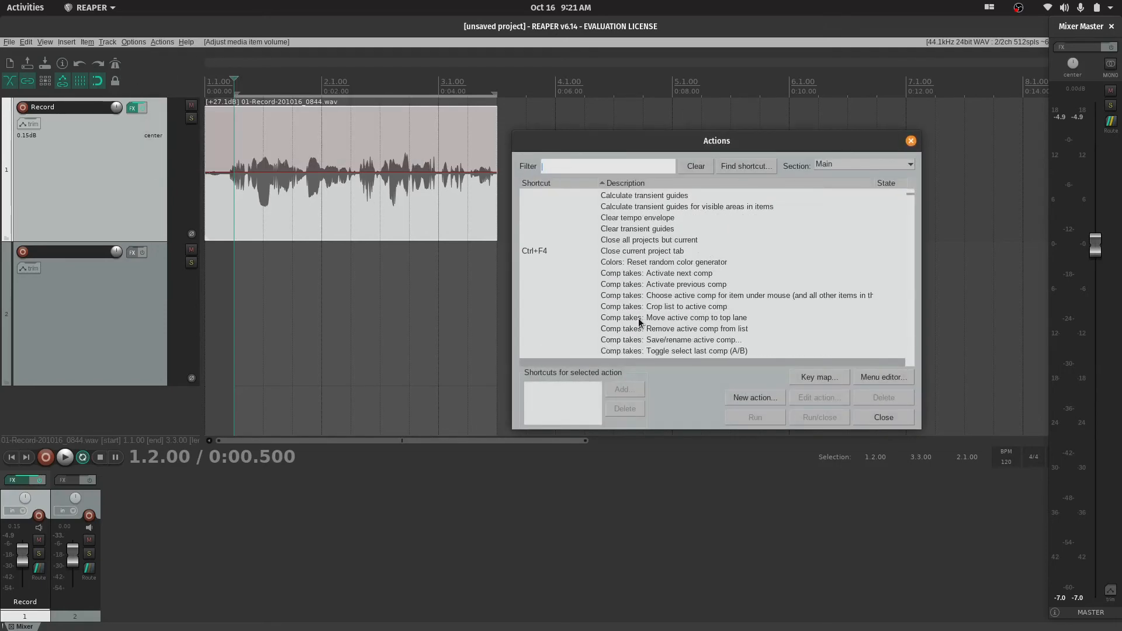
scroll(638, 317, "down", 20)
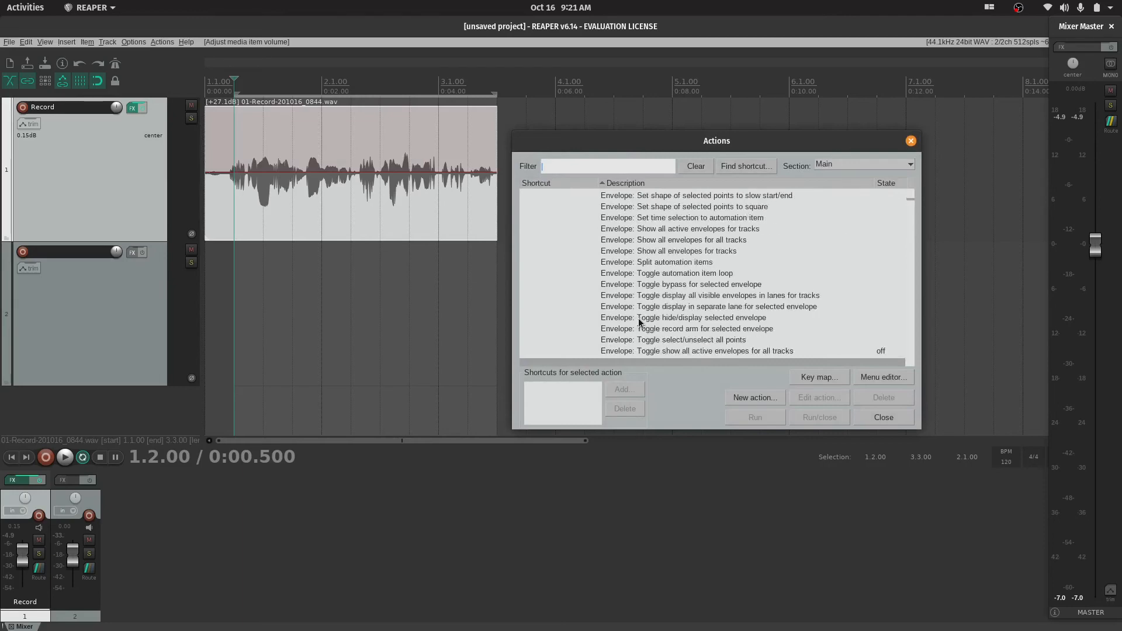
scroll(638, 318, "down", 20)
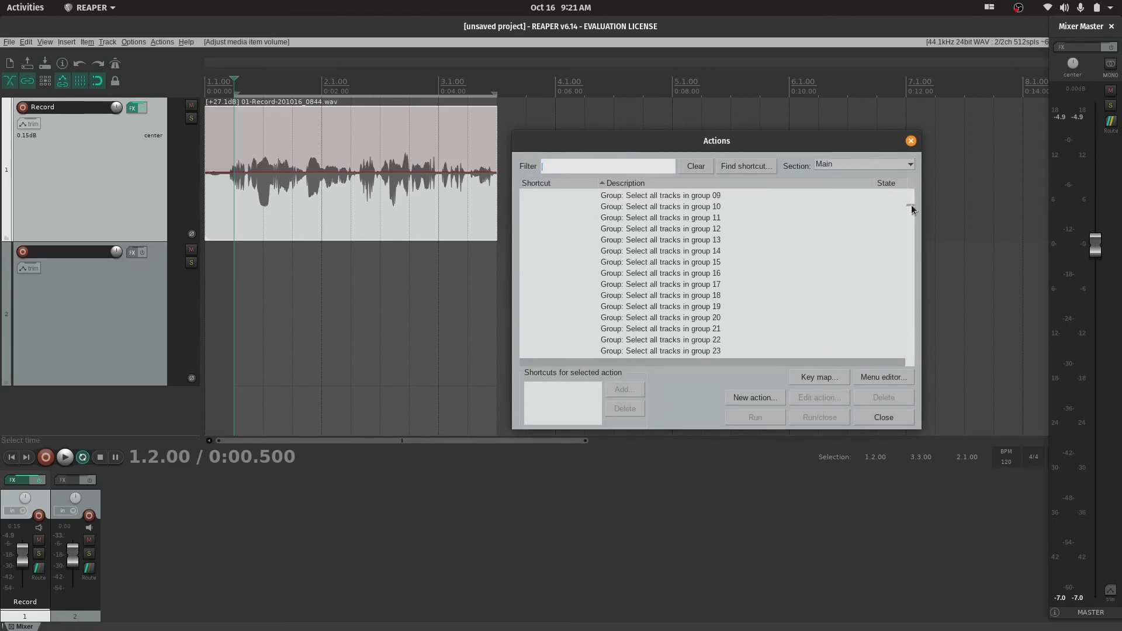
left_click_drag(911, 205, 909, 188)
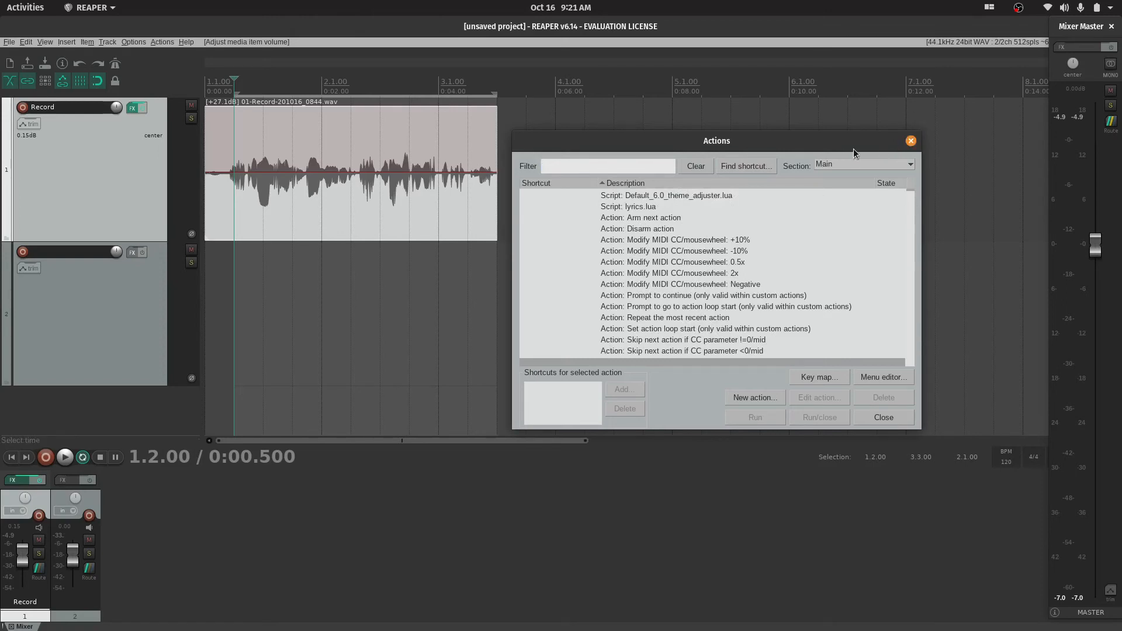
left_click(910, 140)
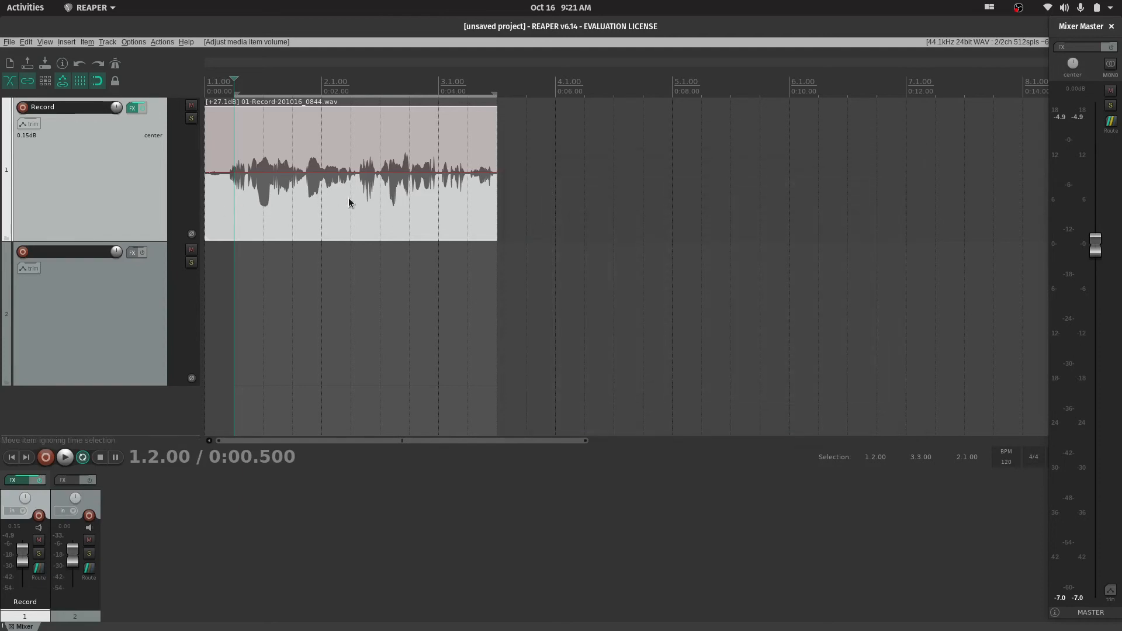
left_click(264, 208)
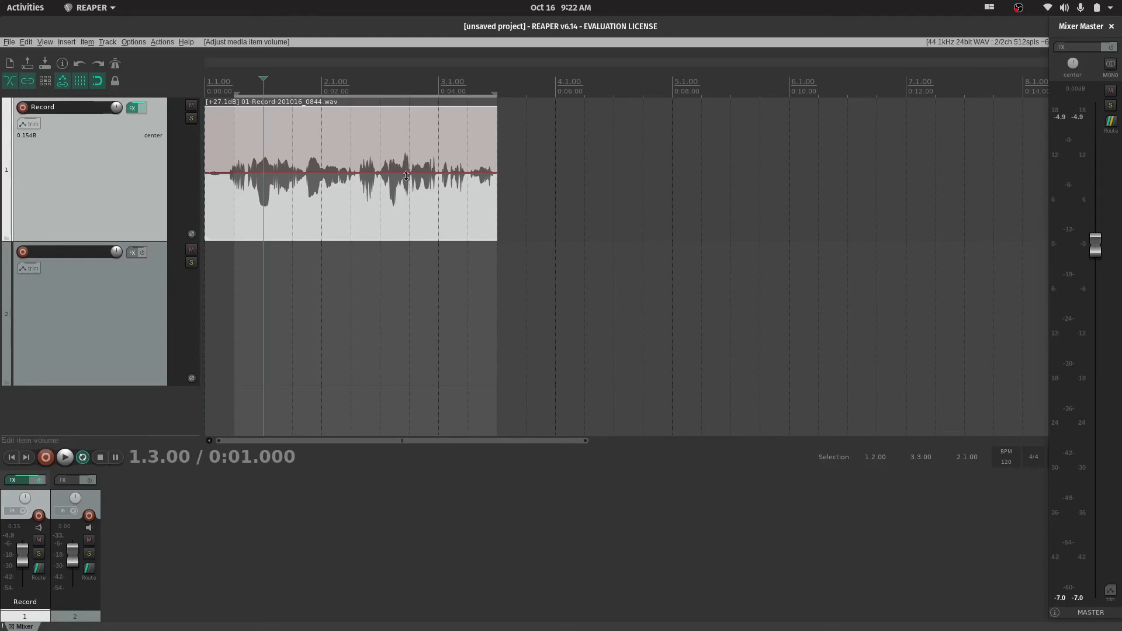
Open the Record track's effects chain, enable ReaXcomp, and set its ratio to 40.88 and its threshold to -22.6 dB
mouse_move(406, 176)
left_mouse_down()
mouse_move(403, 195)
mouse_move(407, 175)
left_mouse_up()
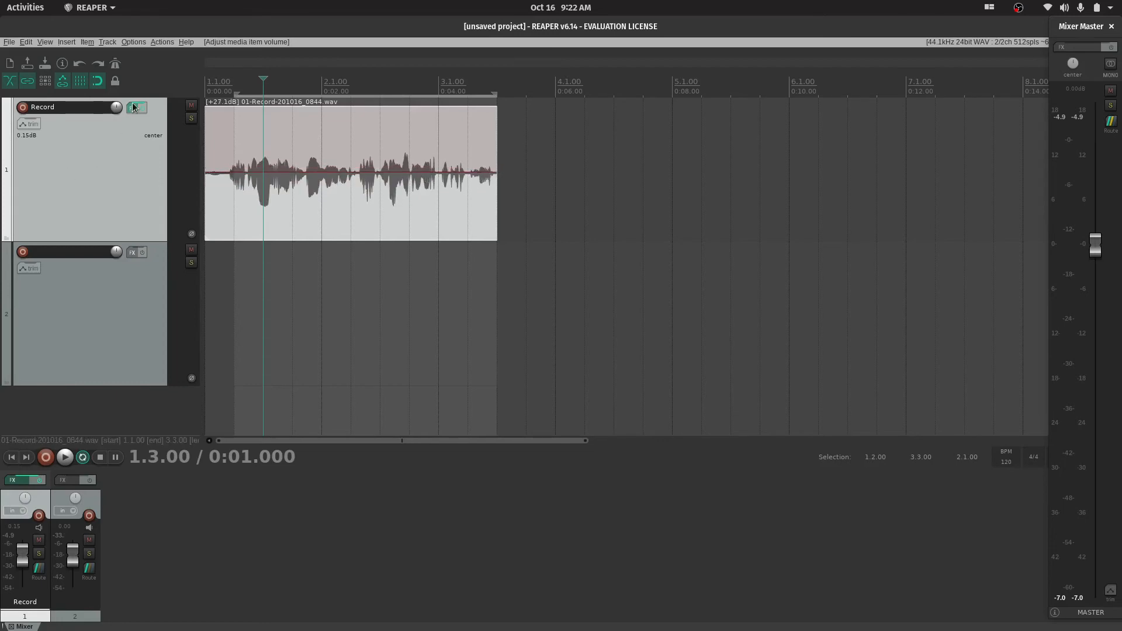
left_click(132, 108)
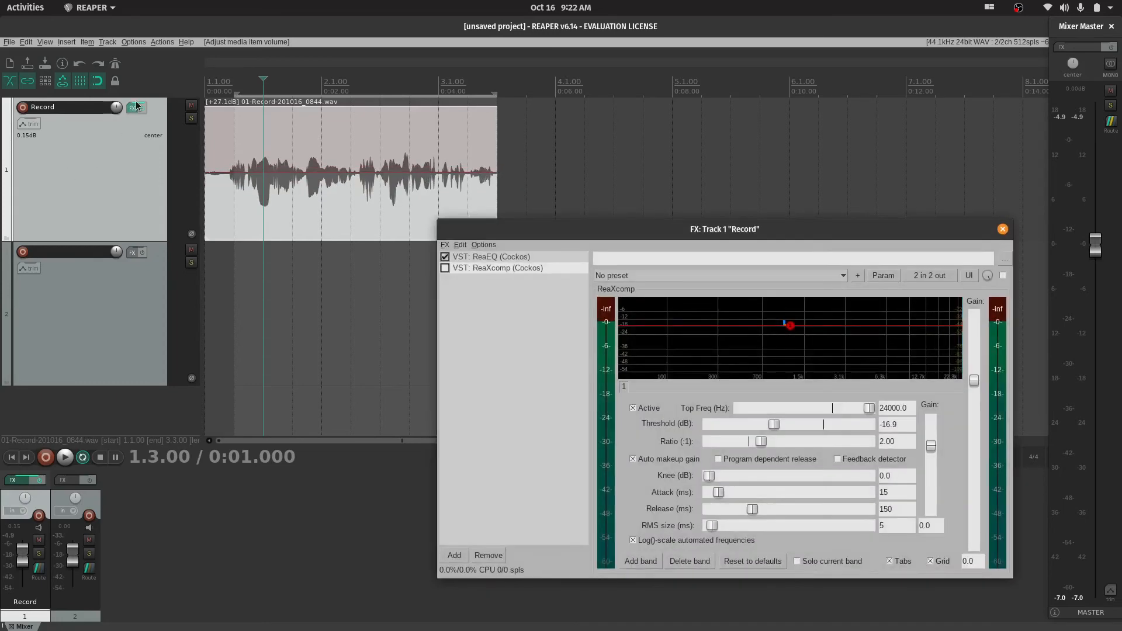
left_click(445, 268)
left_click_drag(761, 443, 835, 448)
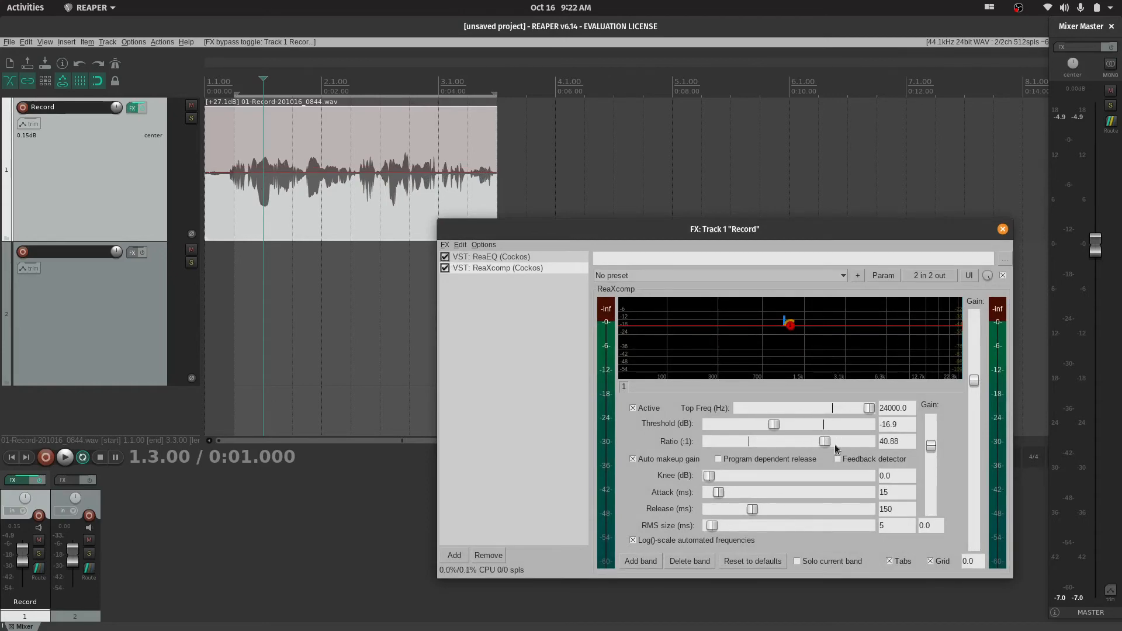
left_click_drag(789, 325, 790, 334)
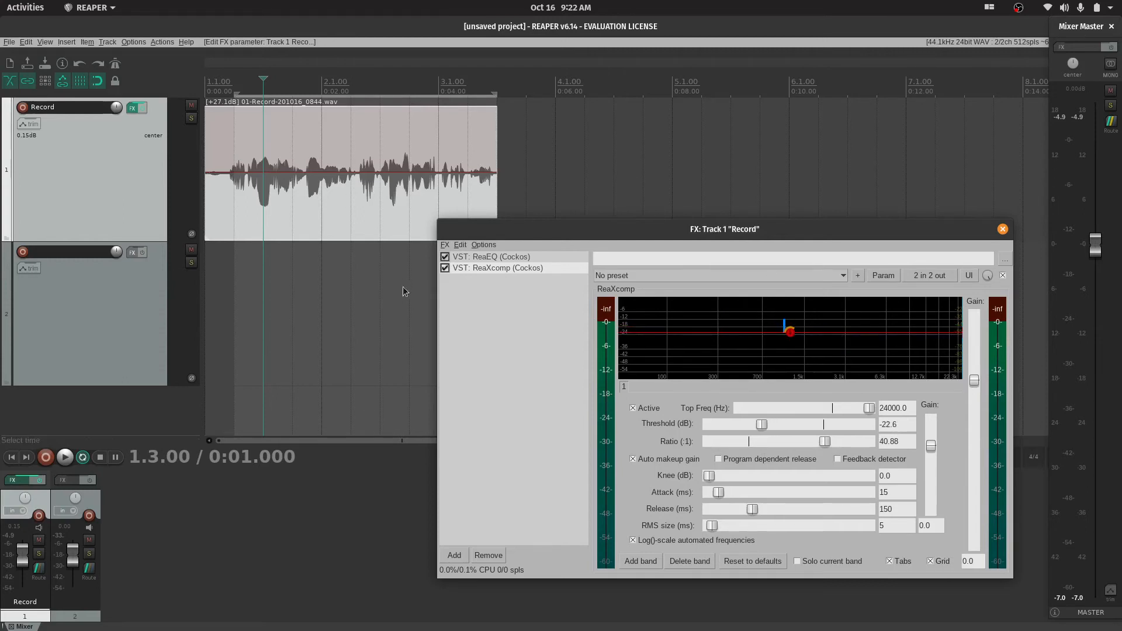
Place the edit cursor at 1.2.00 and play the compressed recording to examine its level on the master meter
left_click(236, 138)
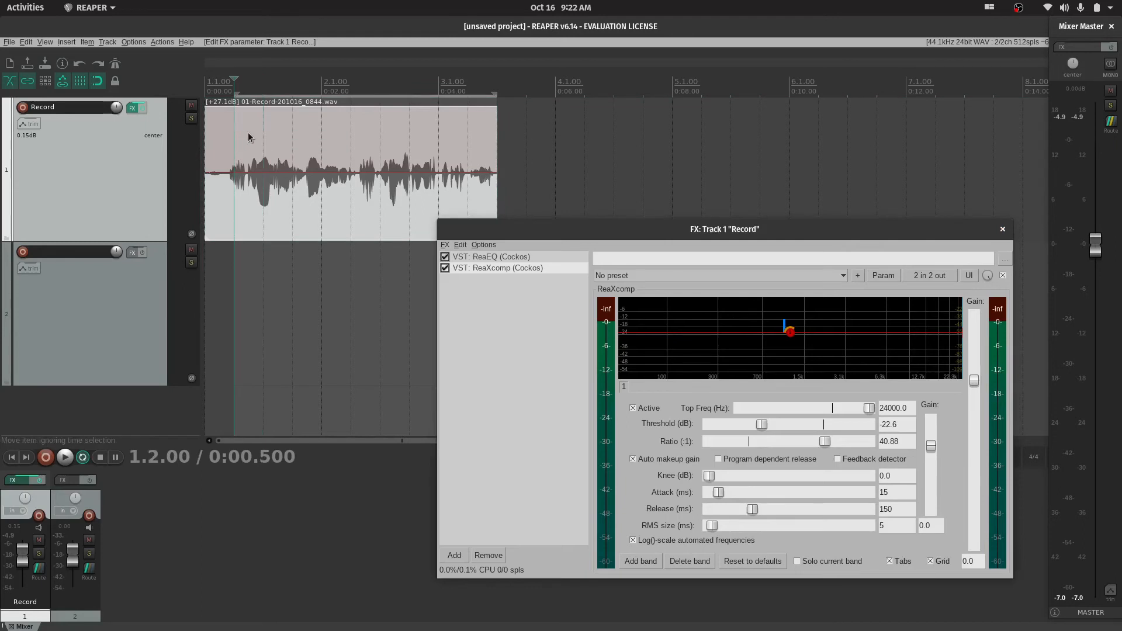
key("space")
key("space")
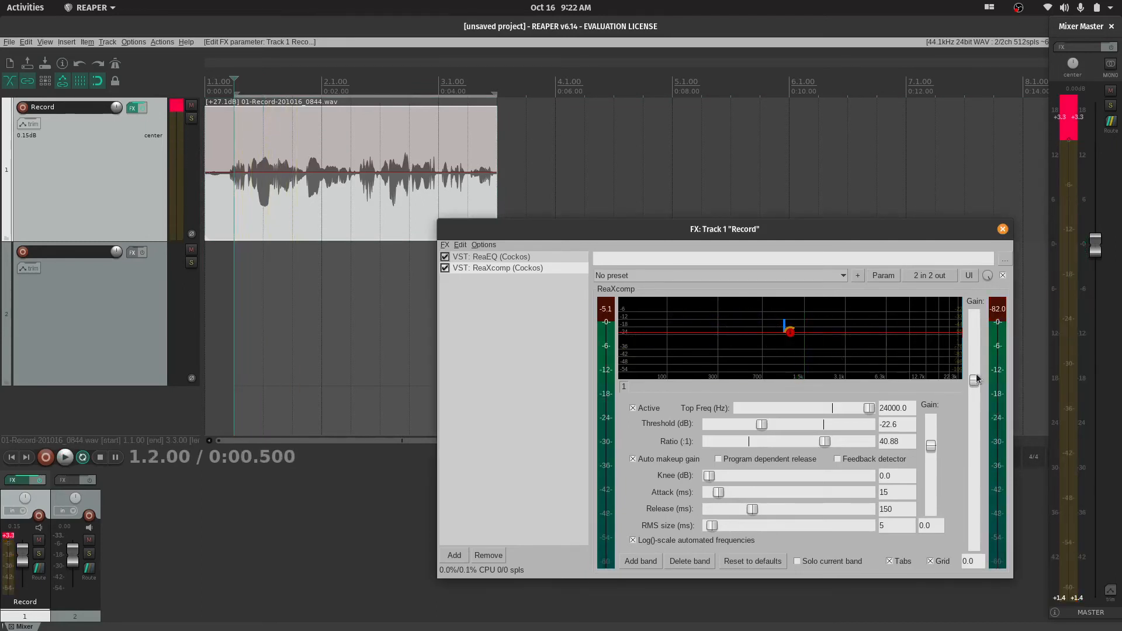
Lower ReaXcomp's threshold to -35.7 dB and its output gain to -5.4 dB, playing the recording after each change
mouse_move(792, 335)
left_click_drag(792, 334, 790, 349)
key("space")
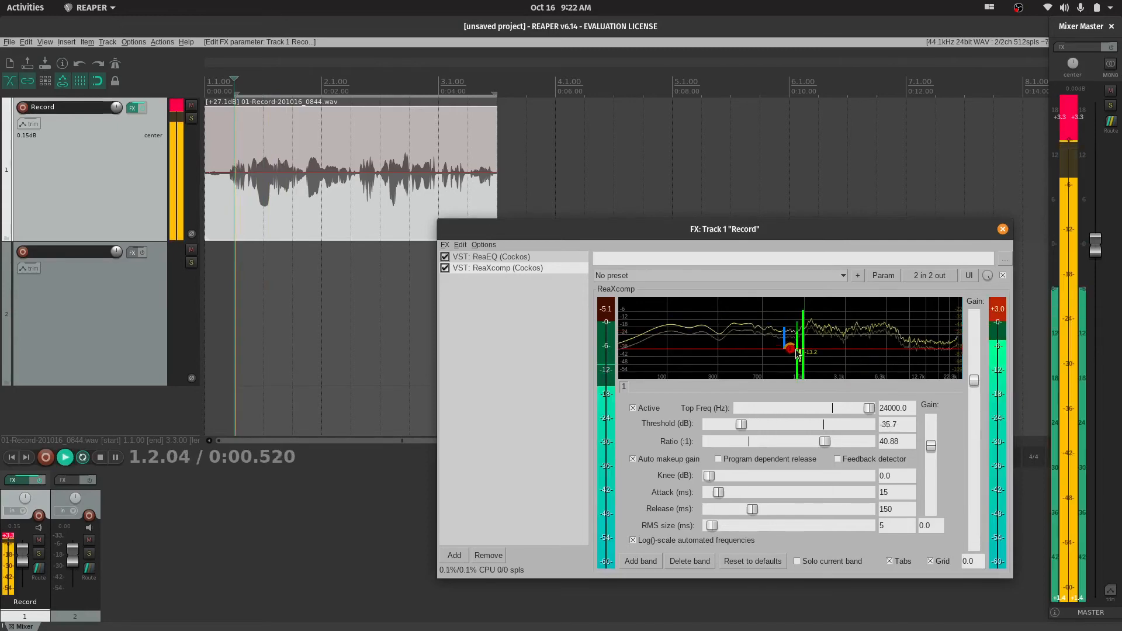
key("space")
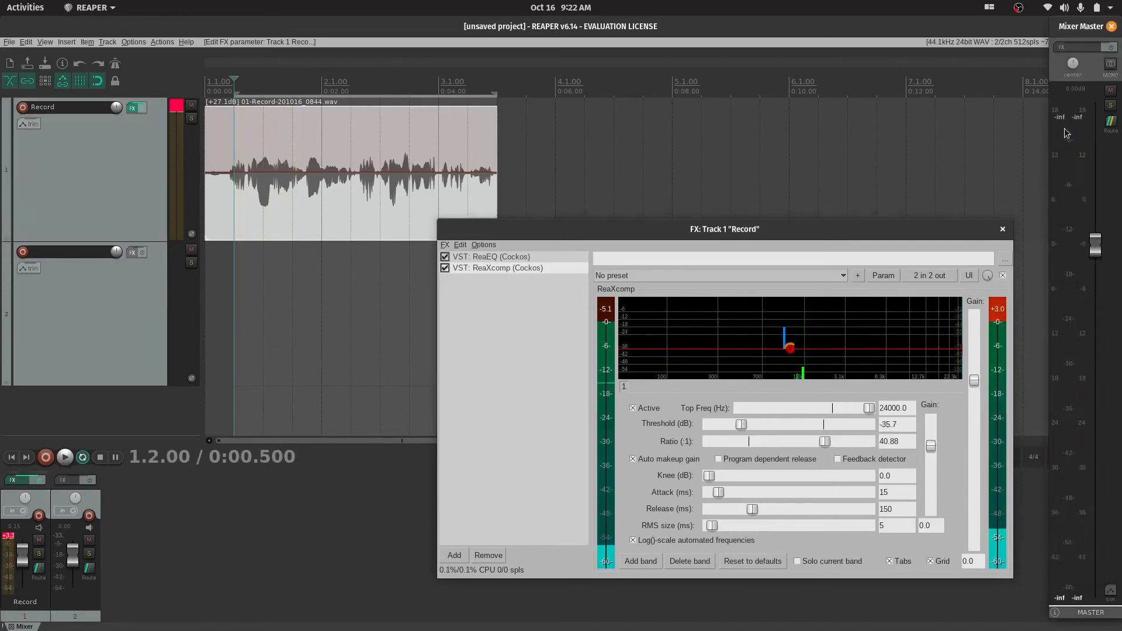
left_click_drag(974, 380, 977, 409)
key("space")
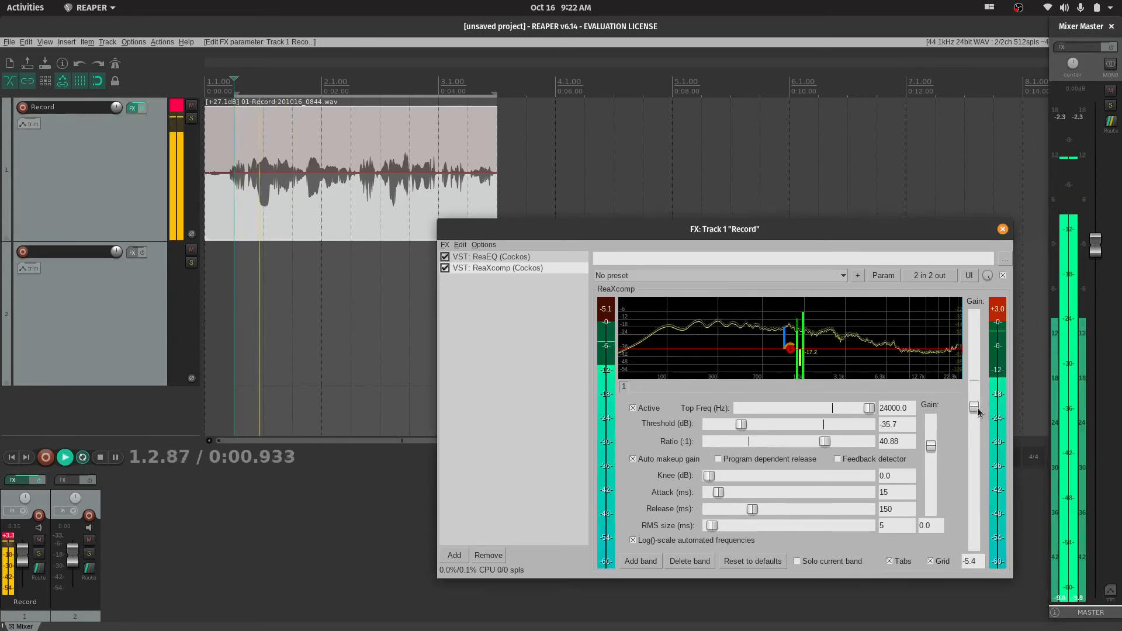
key("space")
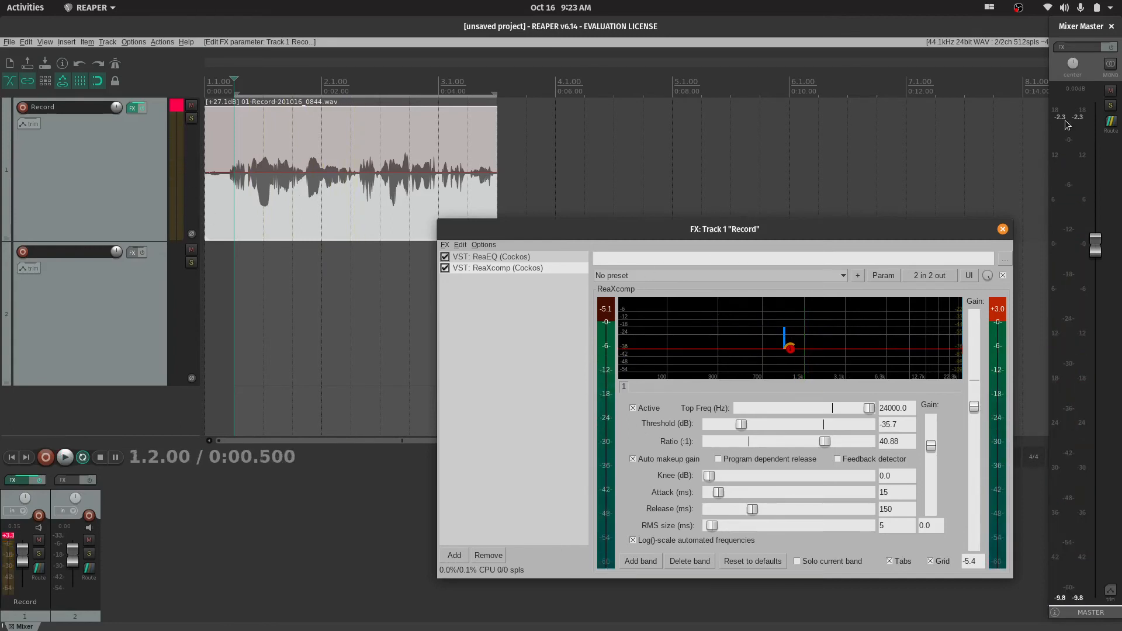
Play the compressed recording repeatedly, bypass ReaXcomp, and play it again to compare the levels on the master meter
key("space")
key("space")
key("space")
key("space")
left_click(445, 268)
key("space")
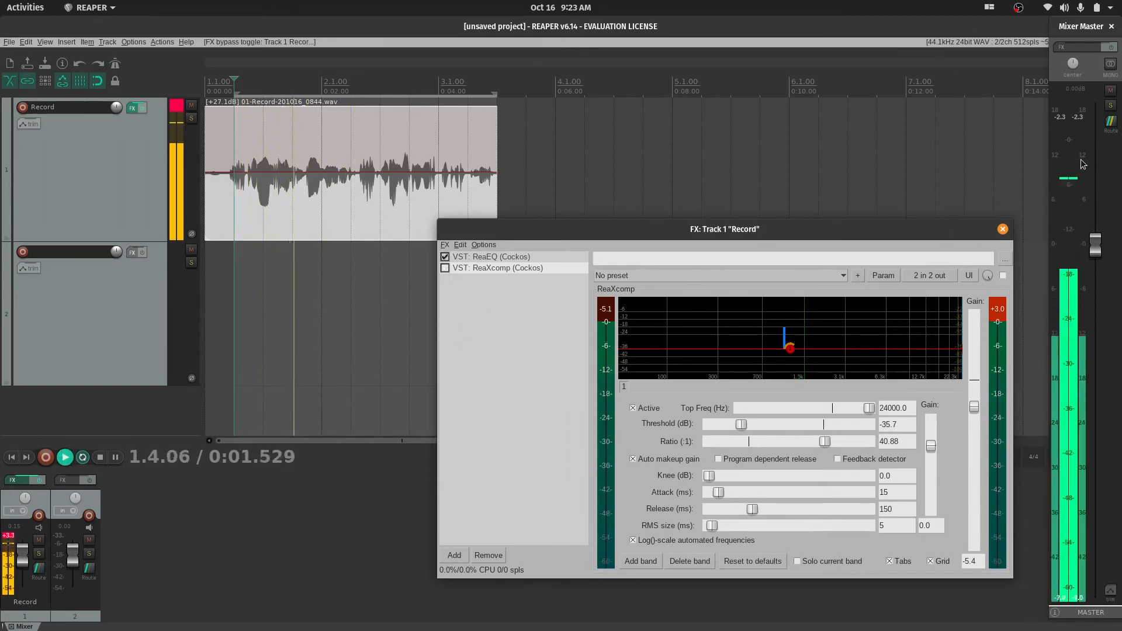
key("space")
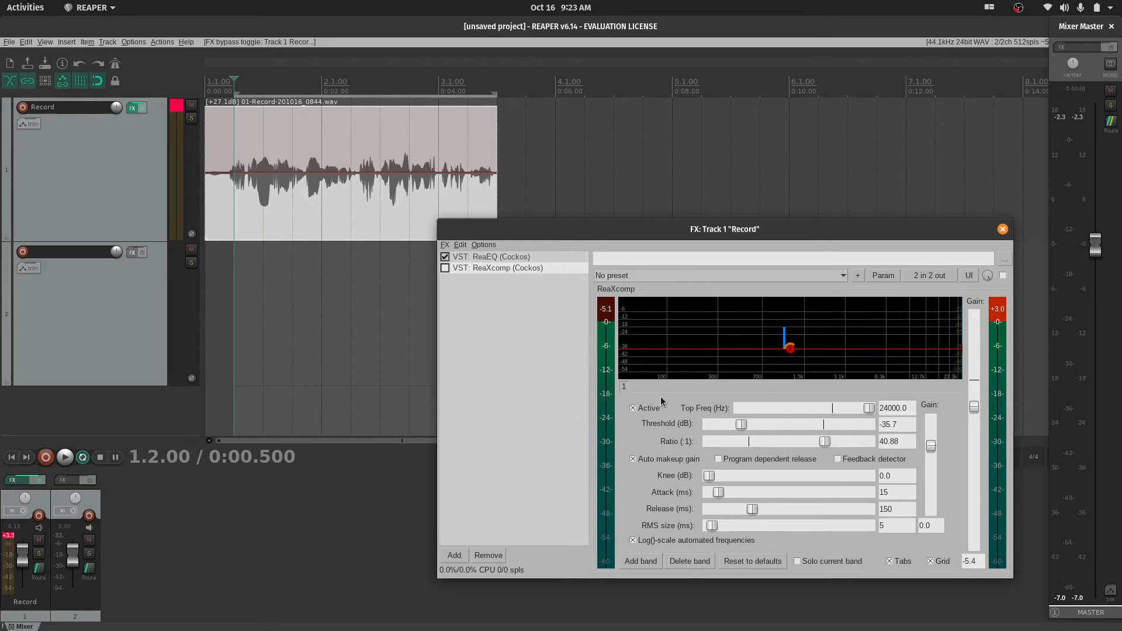
Switch ReaXcomp on and off again during playback to compare the compressed and uncompressed sound
key("space")
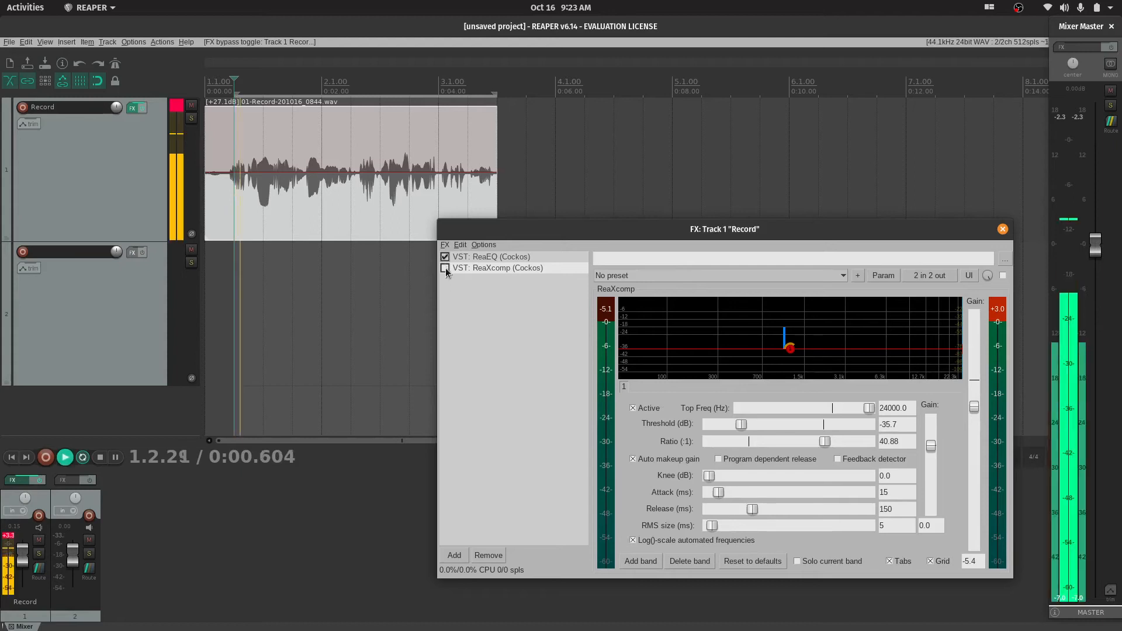
left_click(445, 267)
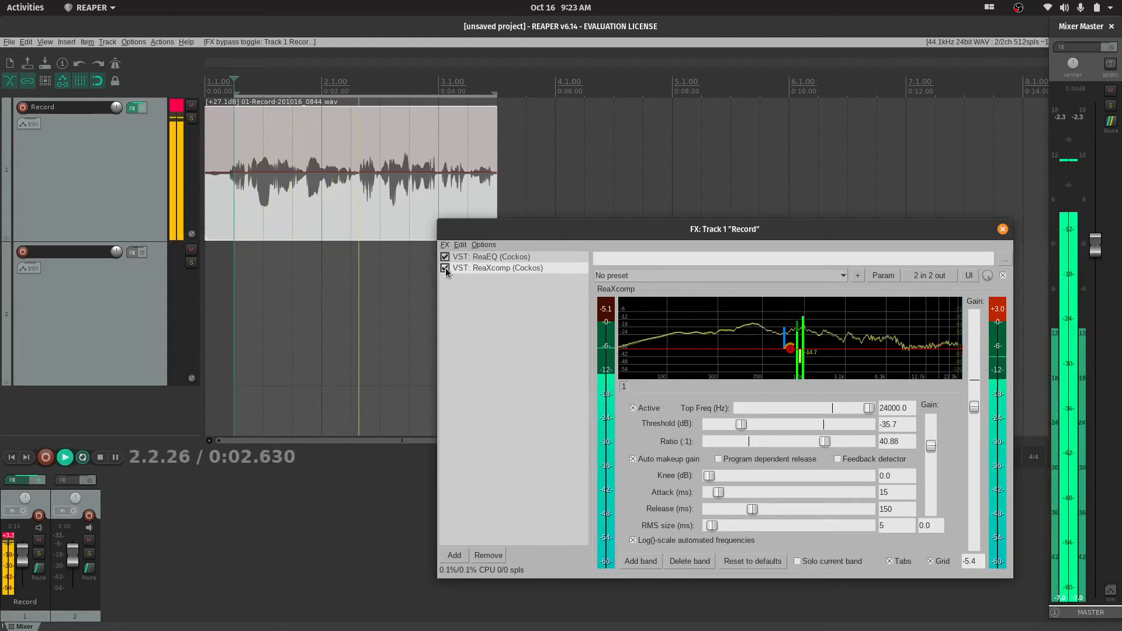
left_click(445, 268)
key("space")
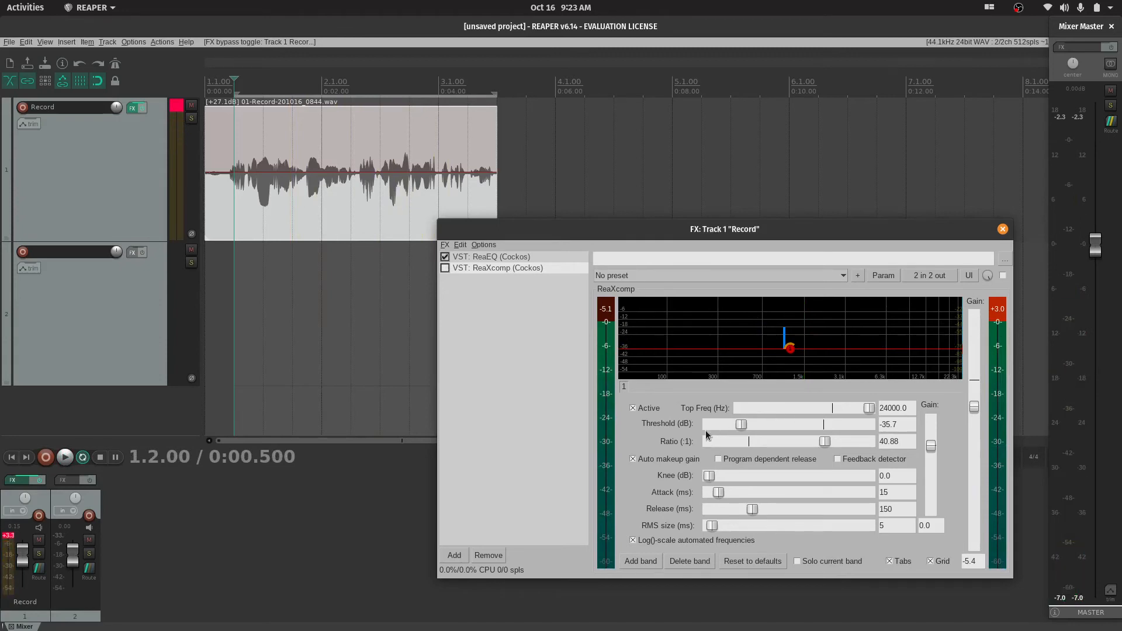
Set ReaXcomp's ratio to 4.75 and raise its threshold to -16.9 dB
left_click_drag(808, 443, 773, 443)
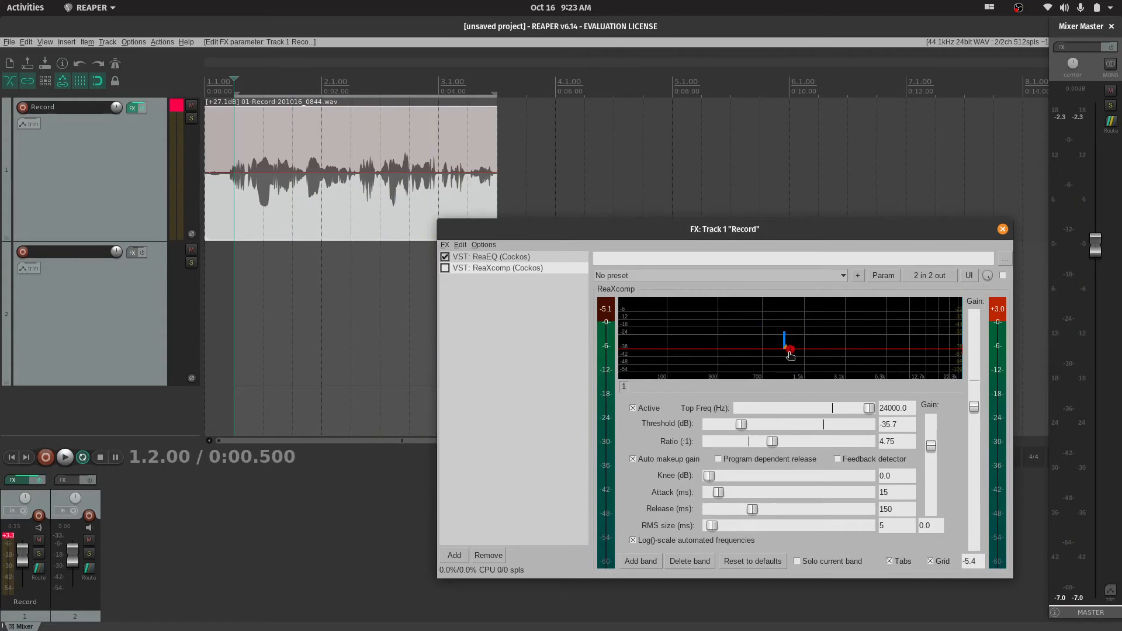
mouse_move(794, 354)
left_click_drag(791, 350, 790, 337)
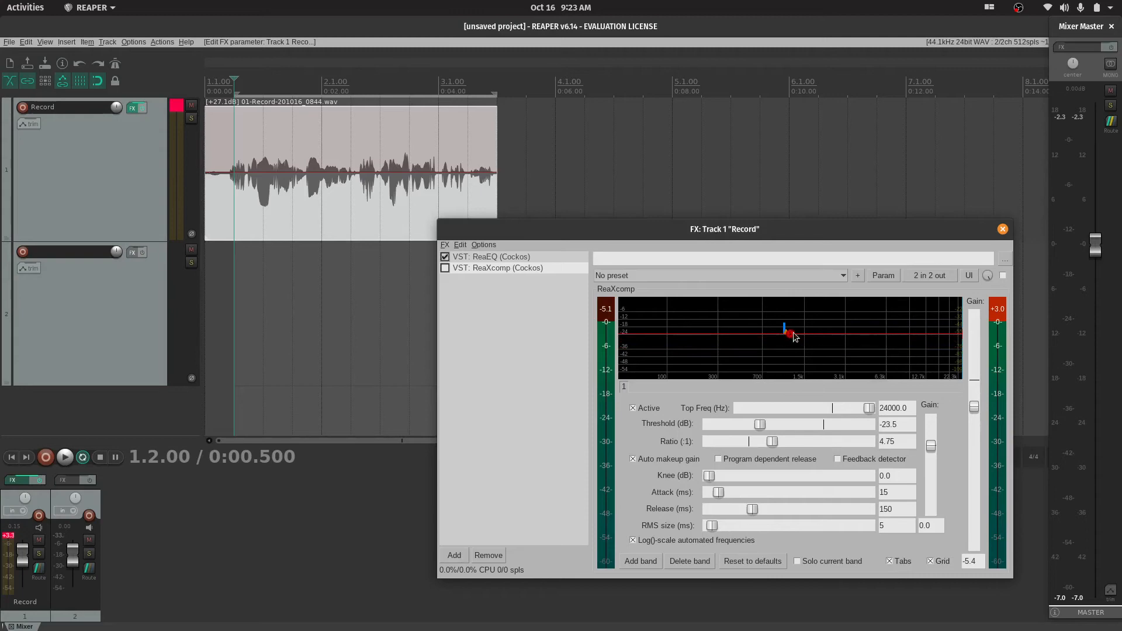
mouse_move(791, 338)
left_click_drag(791, 339, 791, 326)
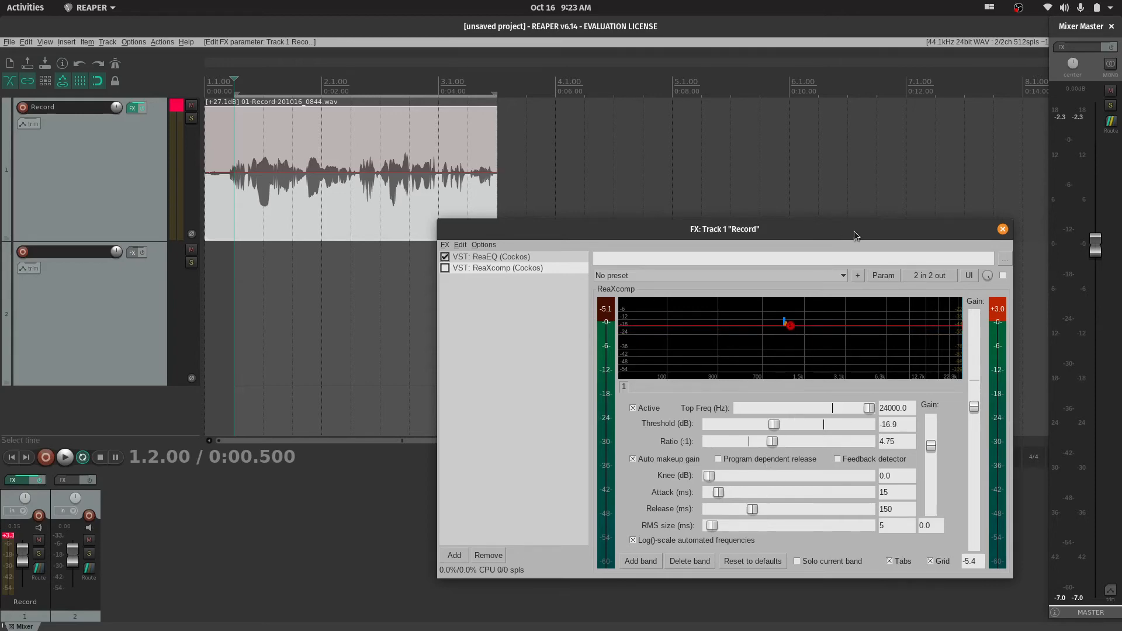
Move the effects window higher, re-enable ReaXcomp, and load its "griz: male de-ess (change band 2 freqs for your singer)" preset
left_click_drag(854, 236, 758, 118)
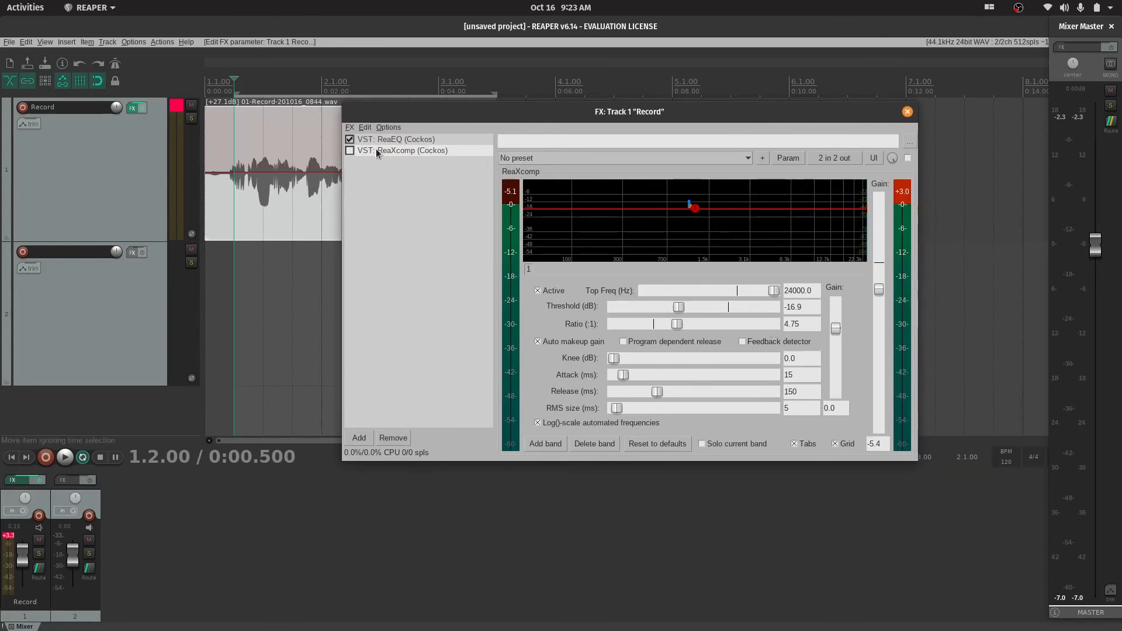
left_click(349, 151)
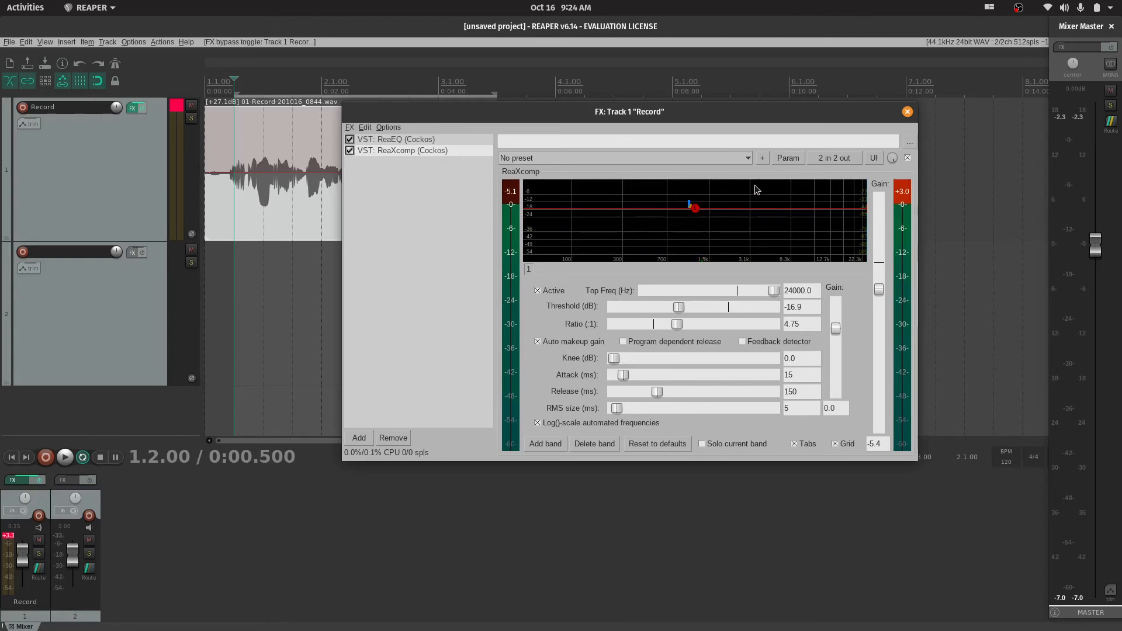
left_click(743, 160)
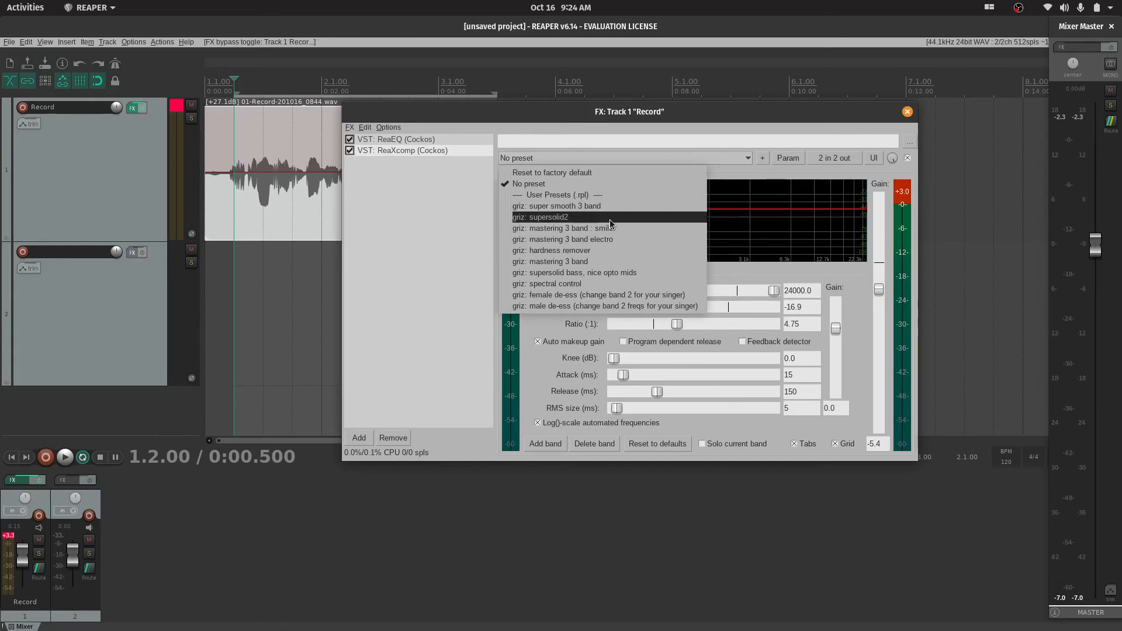
left_click(559, 306)
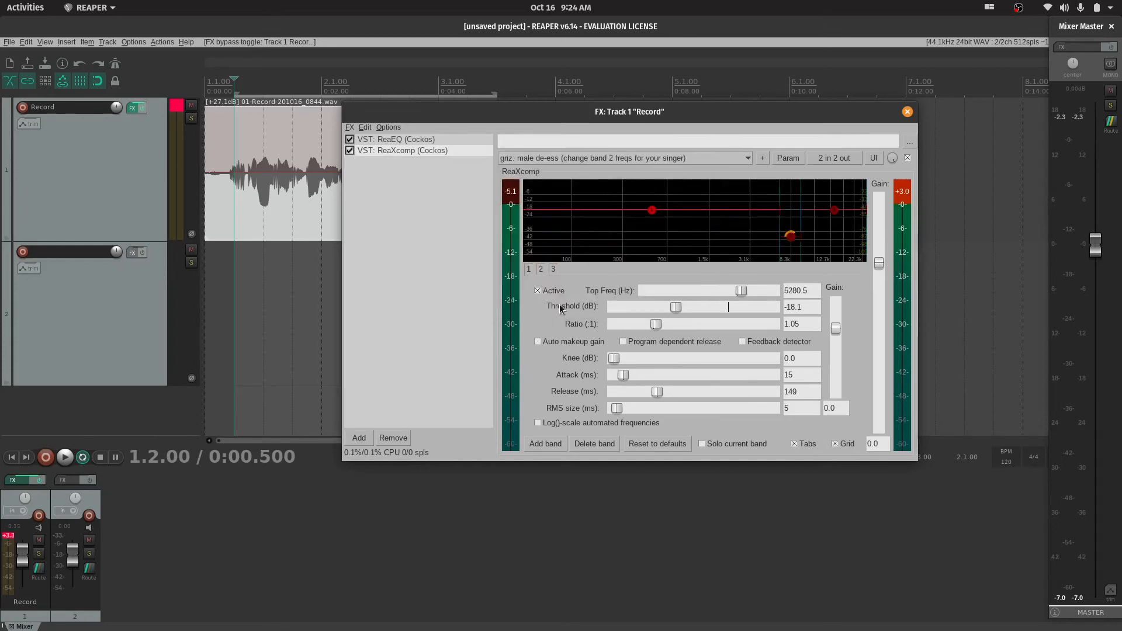
Compare ReaXcomp's male and female de-ess presets, ending on "griz: female de-ess (change band 2 for your singer)"
left_click(697, 156)
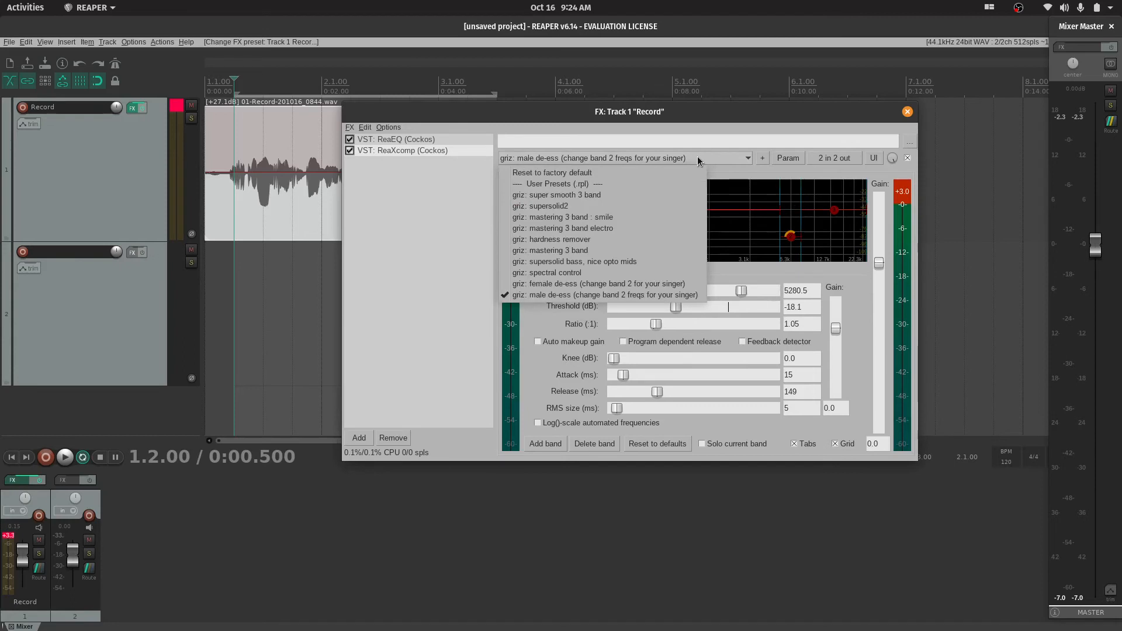
left_click(565, 296)
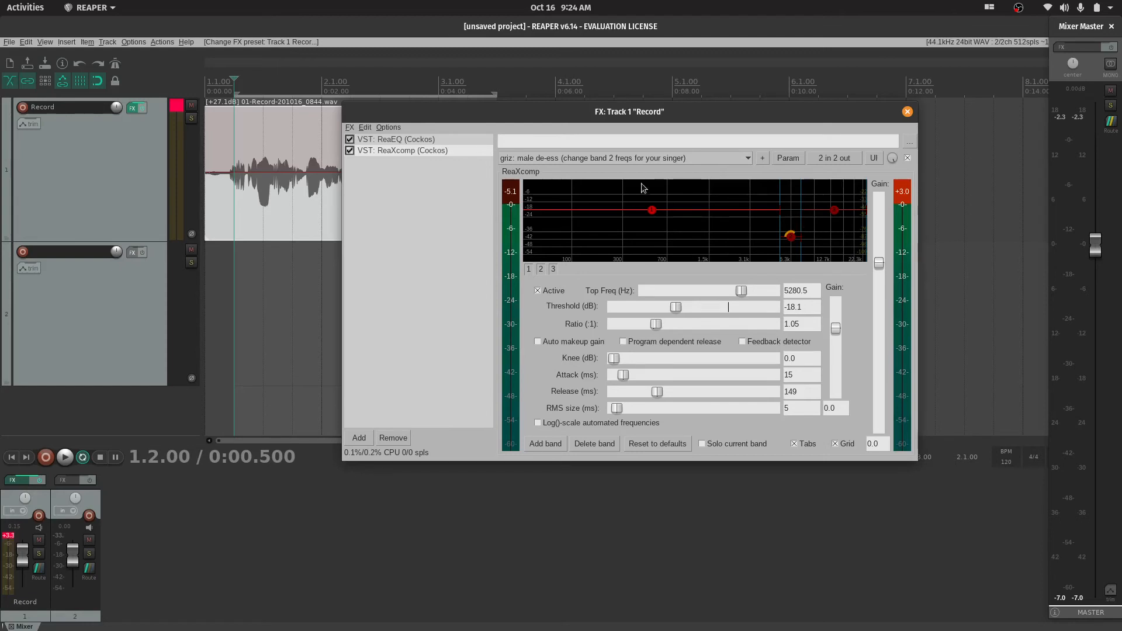
left_click(682, 158)
left_click(554, 287)
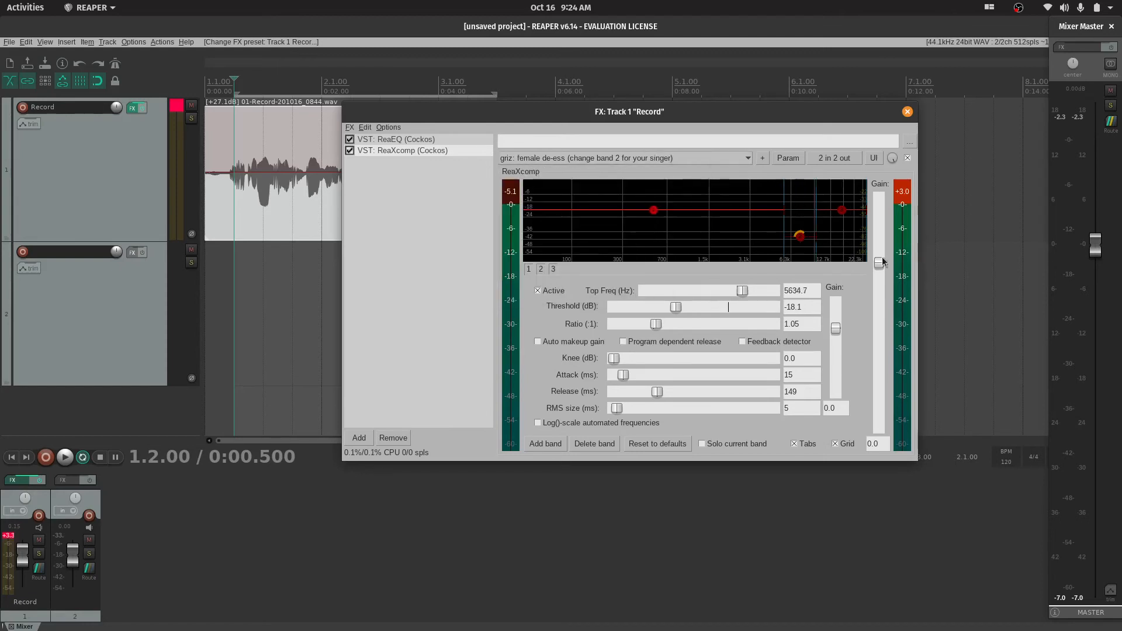
left_click(662, 159)
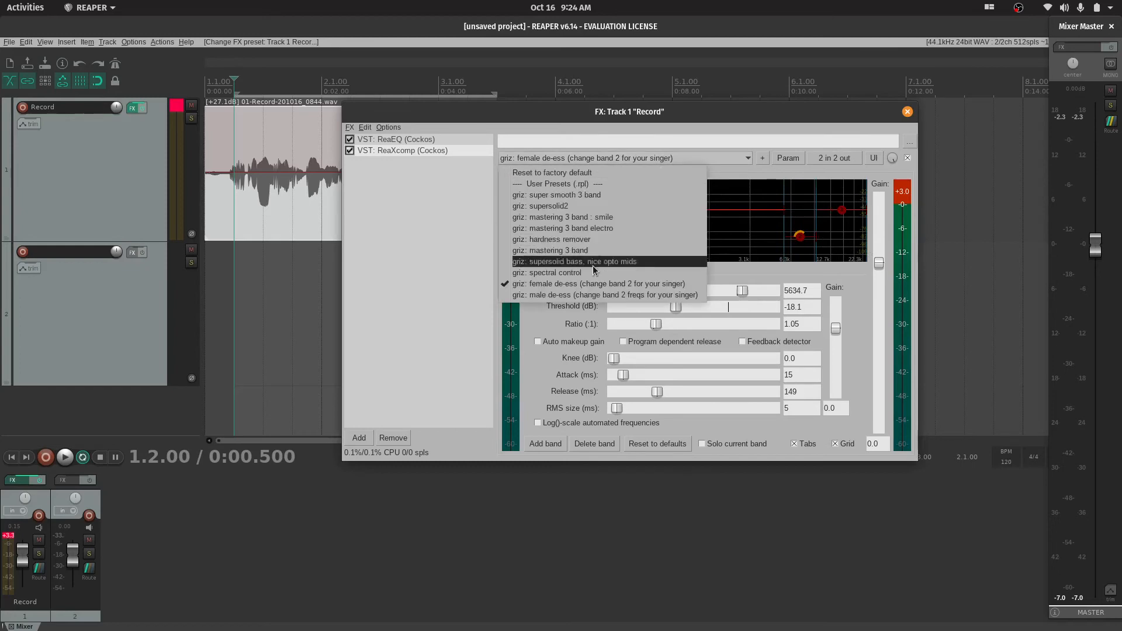
left_click(559, 295)
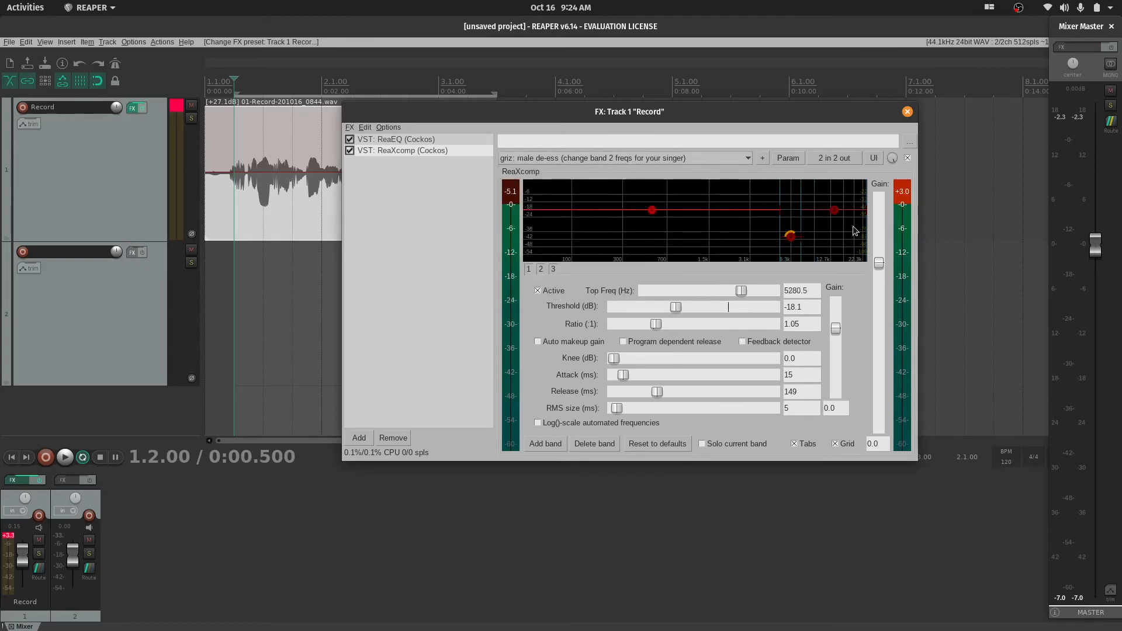
left_click(668, 160)
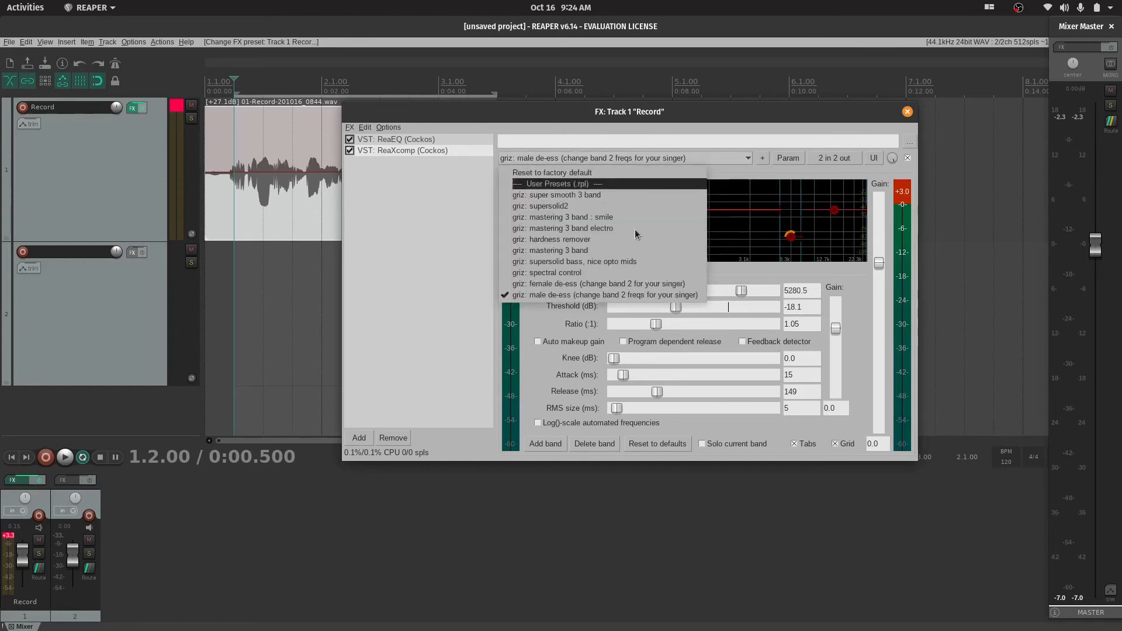
left_click(596, 284)
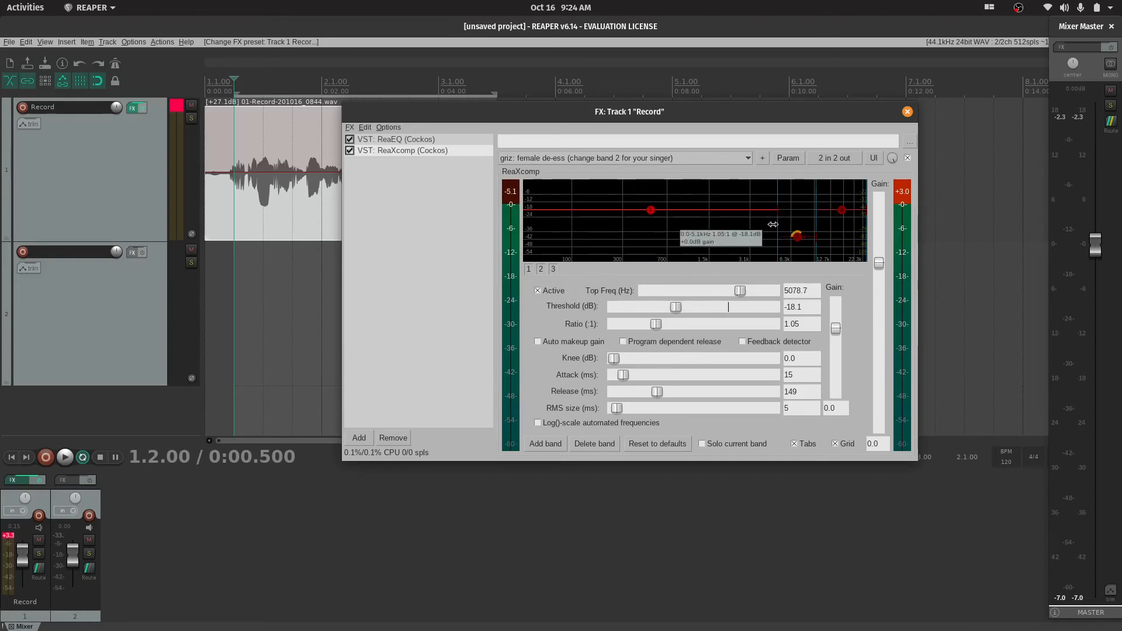
Set ReaXcomp's band 1 to top frequency 5237.4 Hz, threshold -21.3 dB and ratio 1.79, with auto makeup gain enabled
left_click_drag(774, 225, 772, 225)
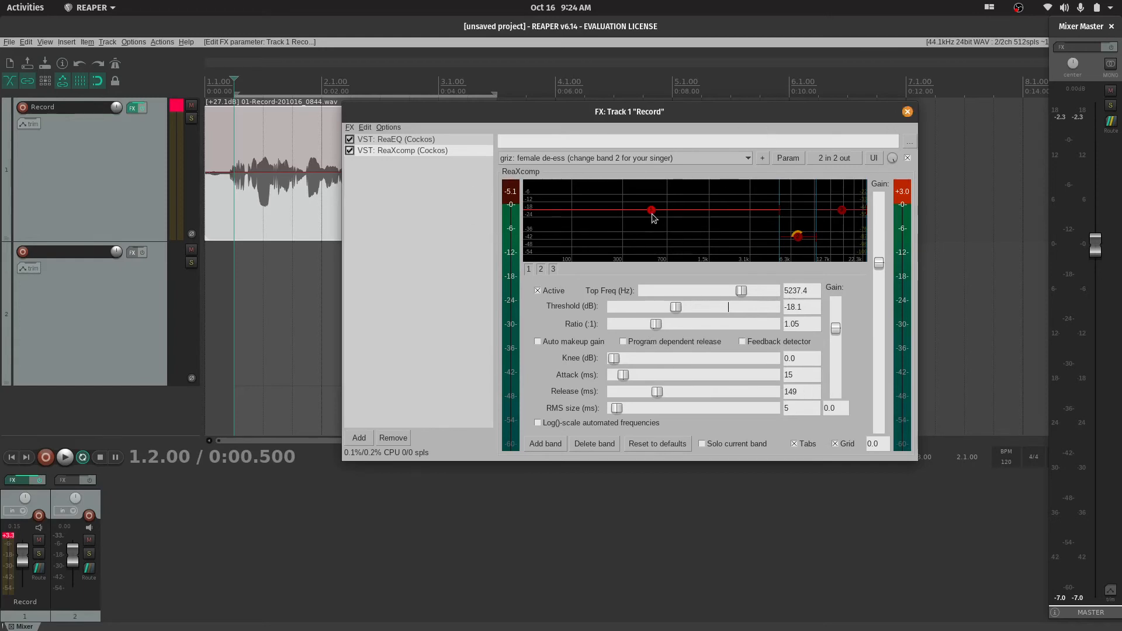
left_click_drag(653, 209, 654, 214)
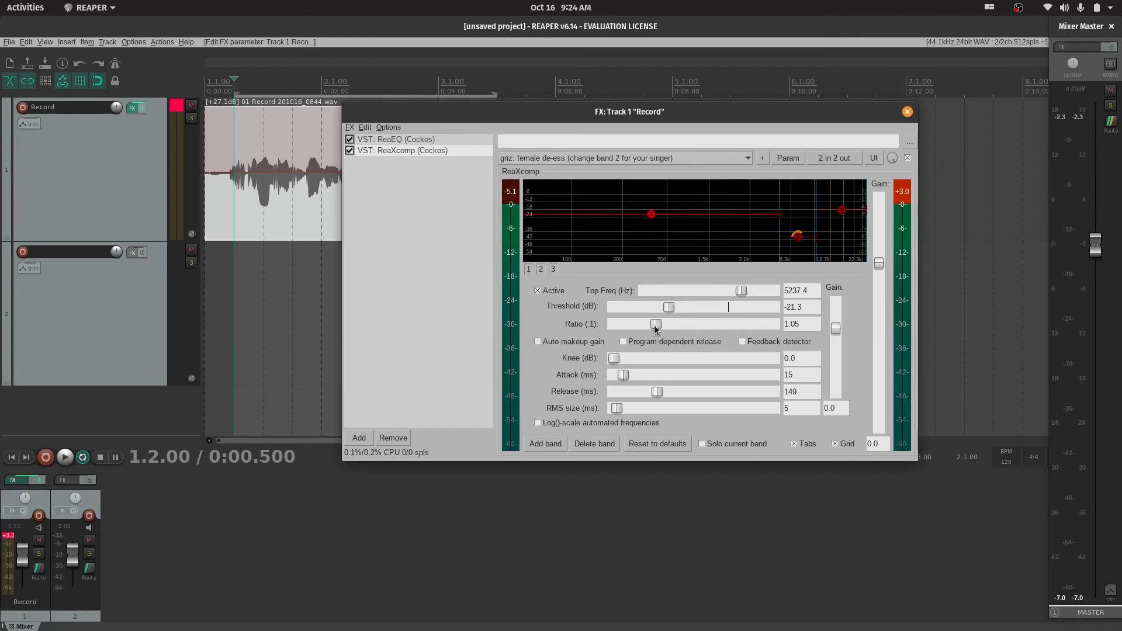
left_click_drag(655, 328, 663, 328)
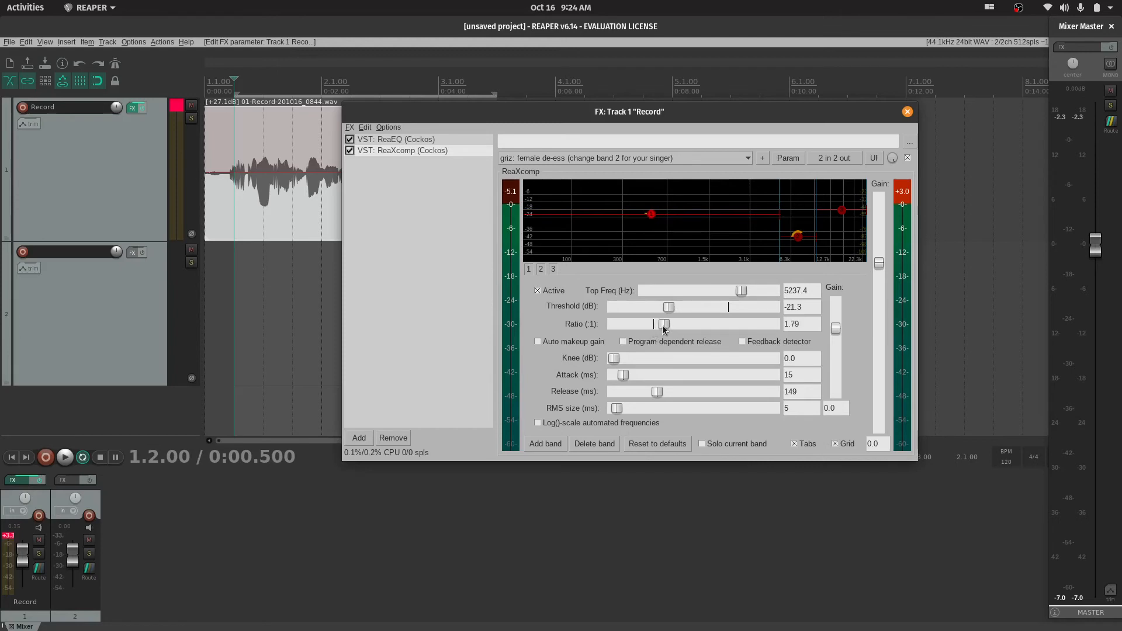
left_click(537, 341)
Play the recording with the adjusted de-ess preset and bypass ReaXcomp partway through to compare the sound
key("space")
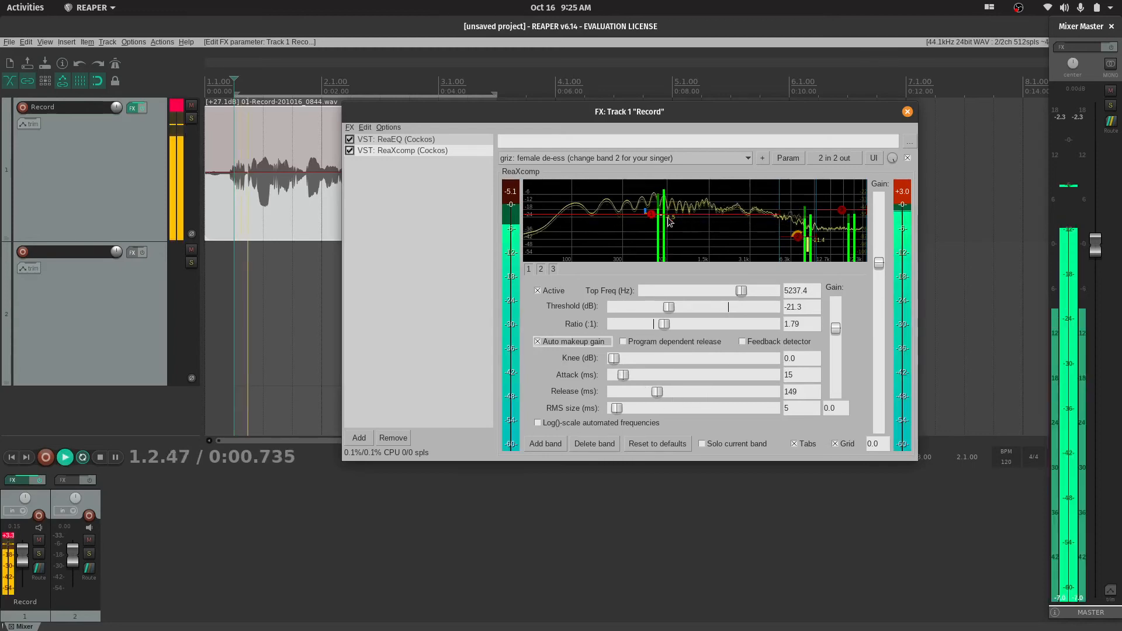
left_click(349, 151)
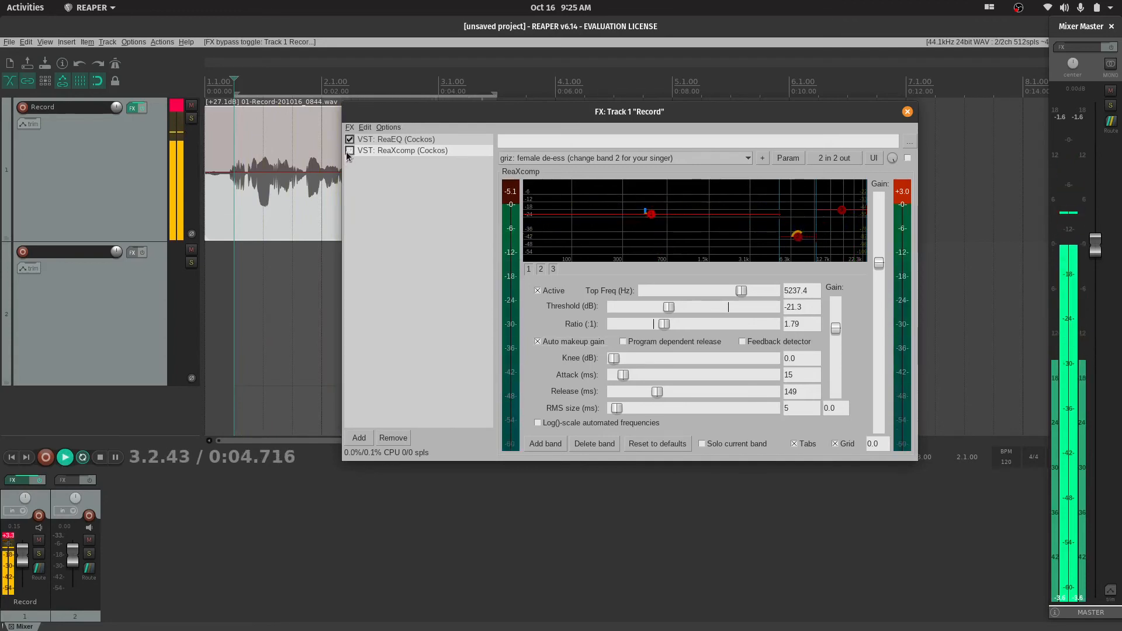
key("space")
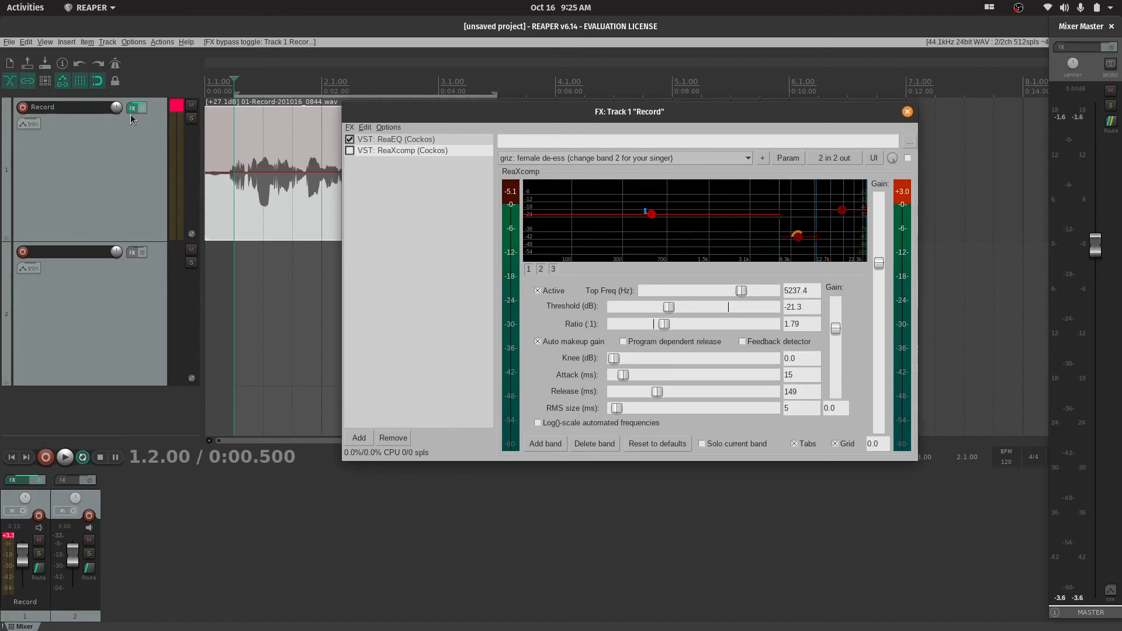
Try lowering the Record track's volume to -2.70 dB and to -9.03 dB, resetting it to the default each time
left_click_drag(117, 107, 116, 118)
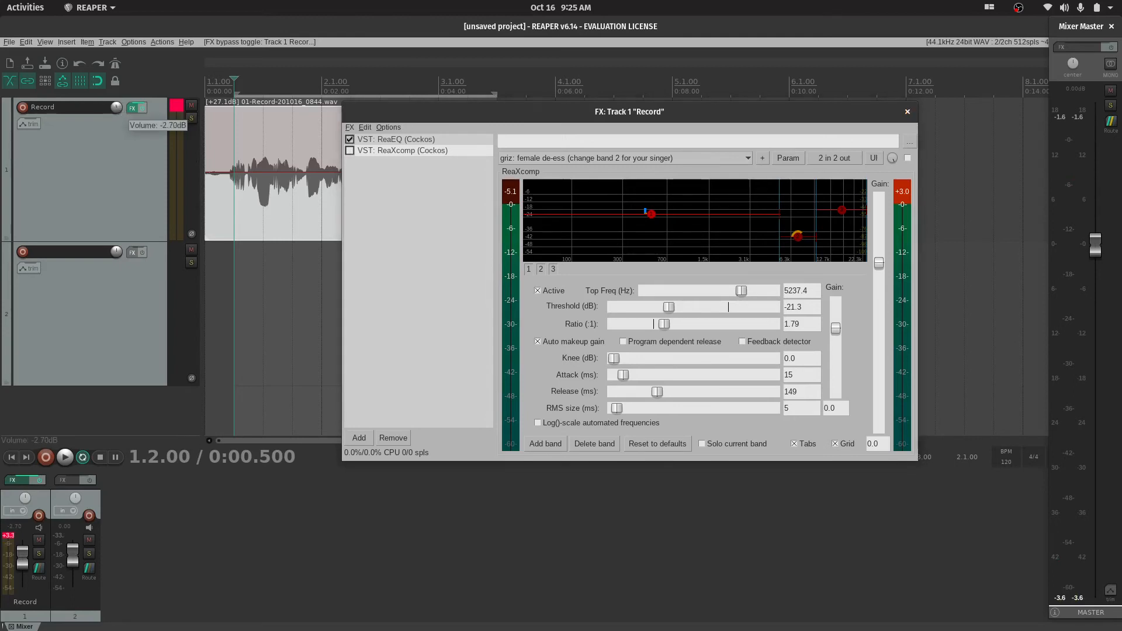
double_click(116, 107)
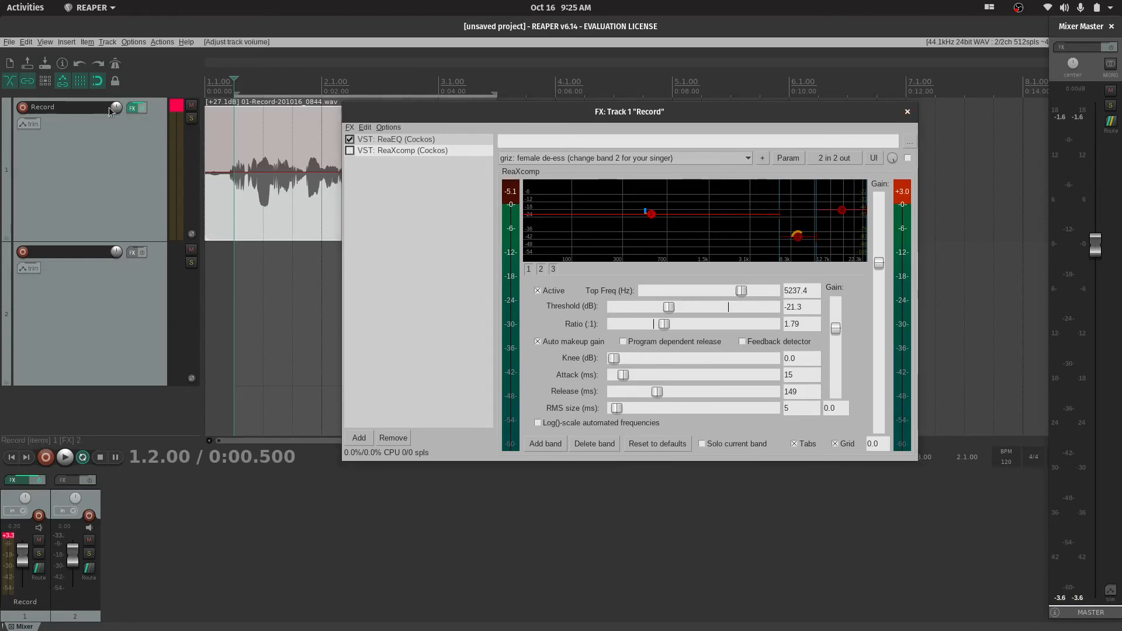
left_click_drag(117, 108, 116, 124)
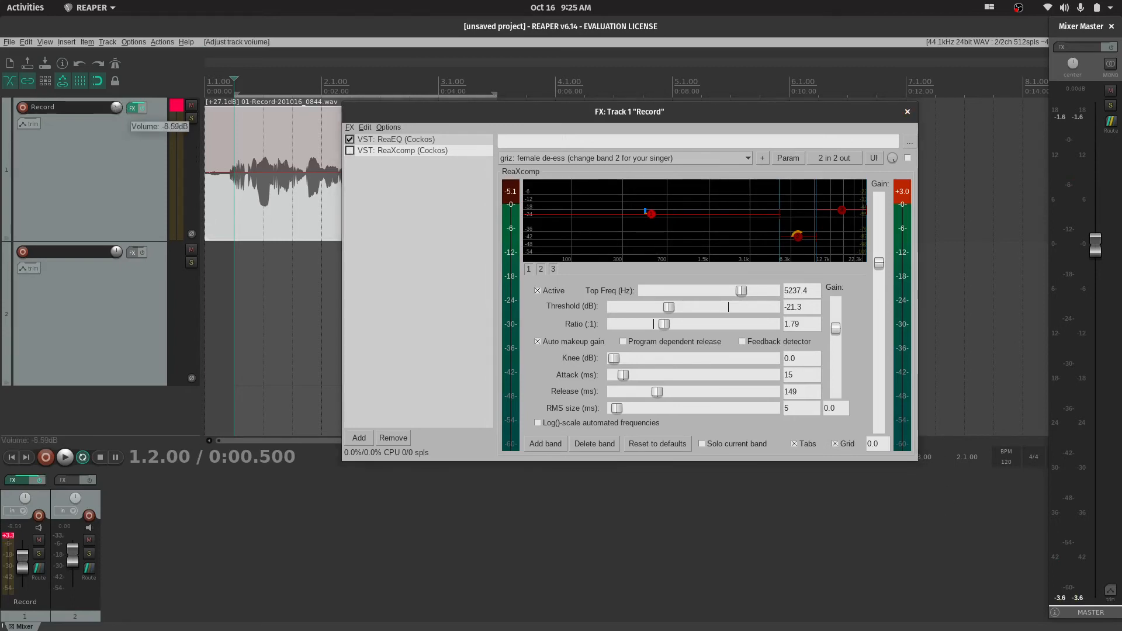
double_click(116, 108)
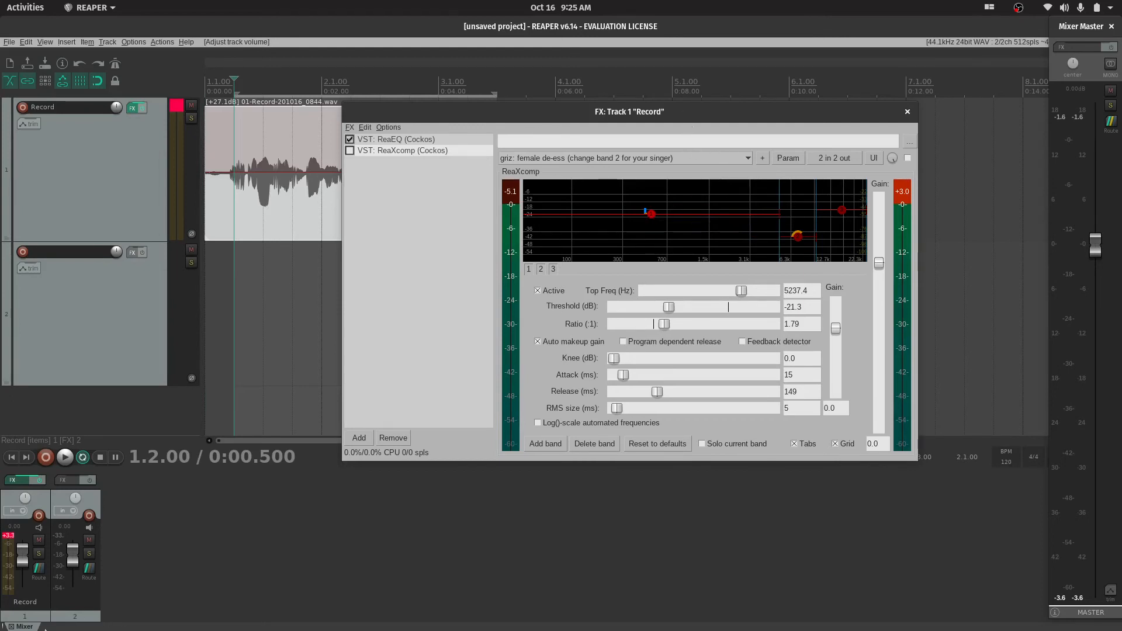
Restore the REAPER window beside OBS Studio and lower the OBS Desktop Audio level to -15.2 dB while the recording plays
double_click(576, 30)
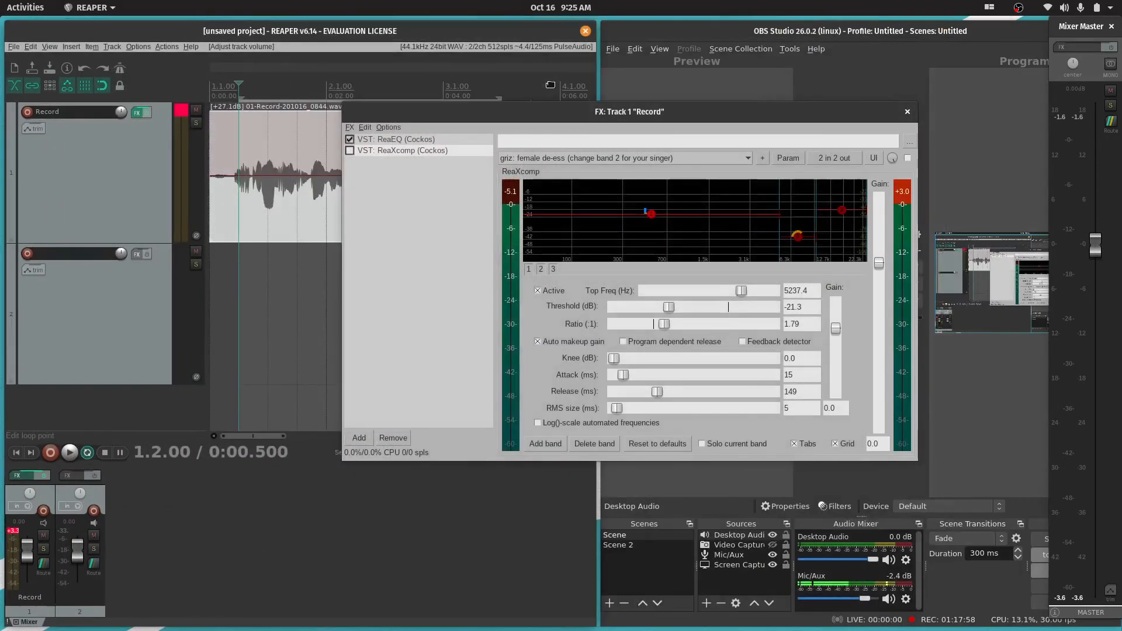
left_click_drag(722, 111, 583, 77)
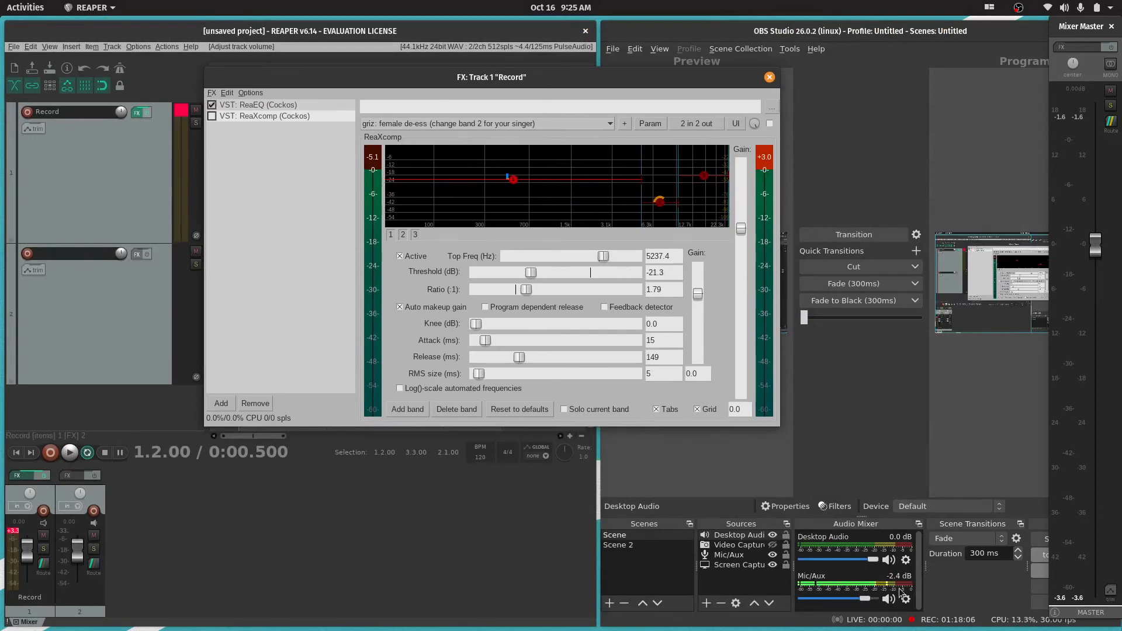
key("space")
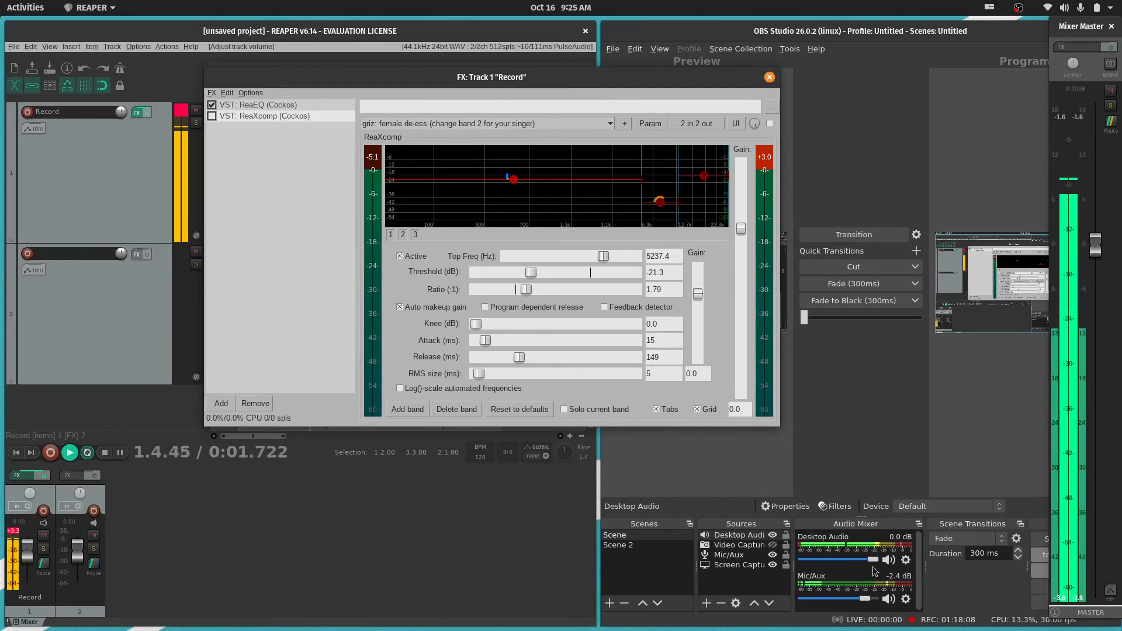
left_click_drag(873, 560, 842, 560)
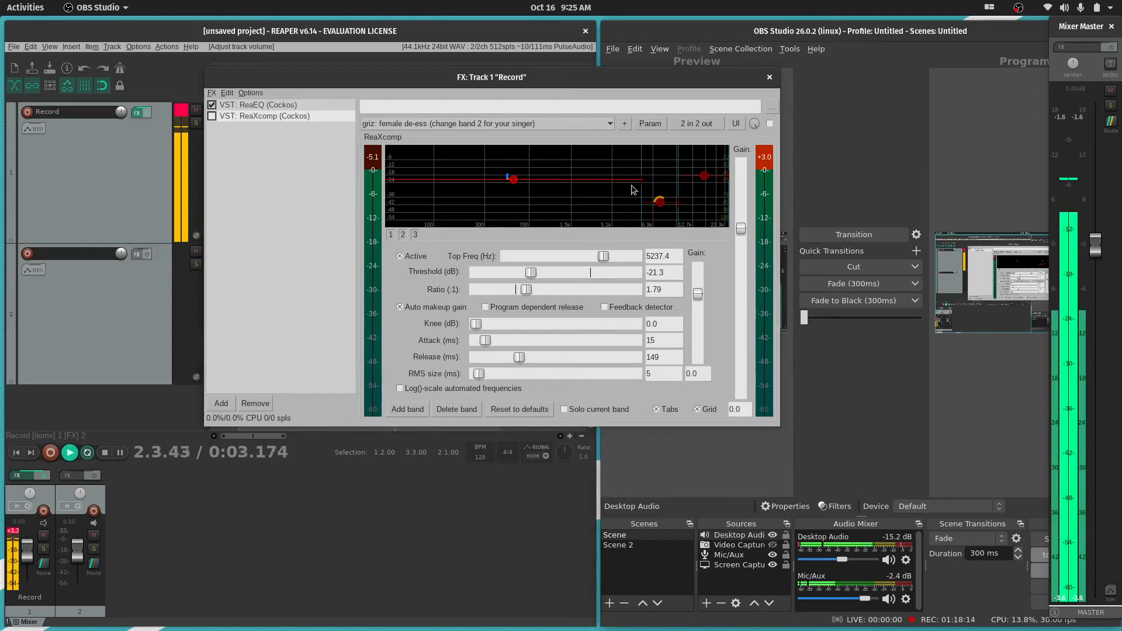
left_click(419, 548)
key("space")
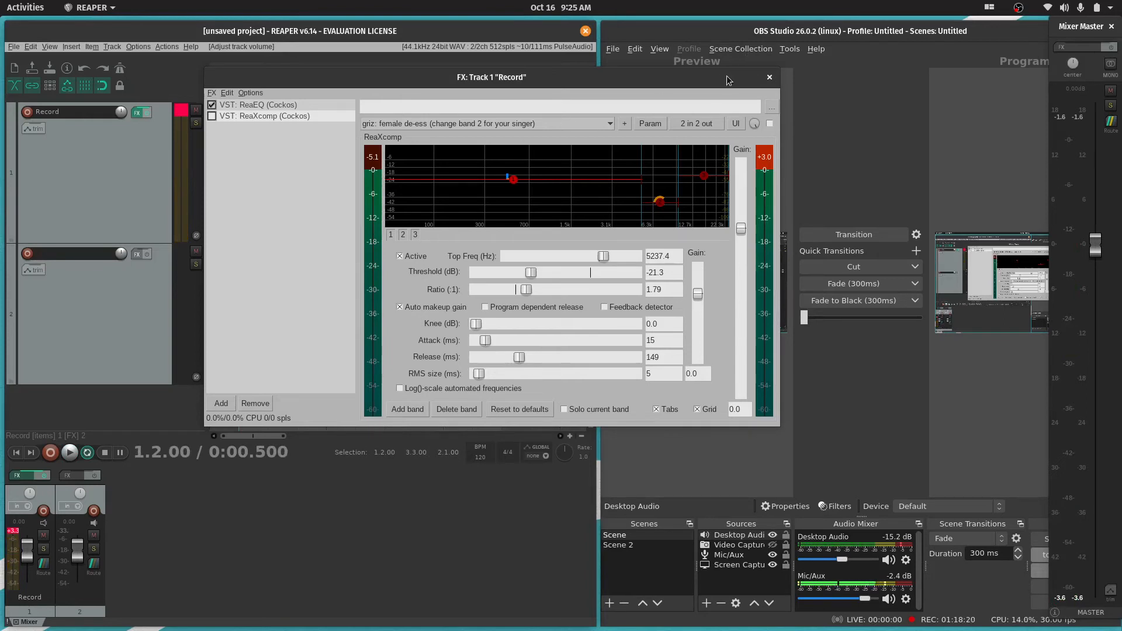
Maximize the REAPER window again and move the effects window down, clear of most of the recorded waveform
left_click_drag(727, 75, 883, 120)
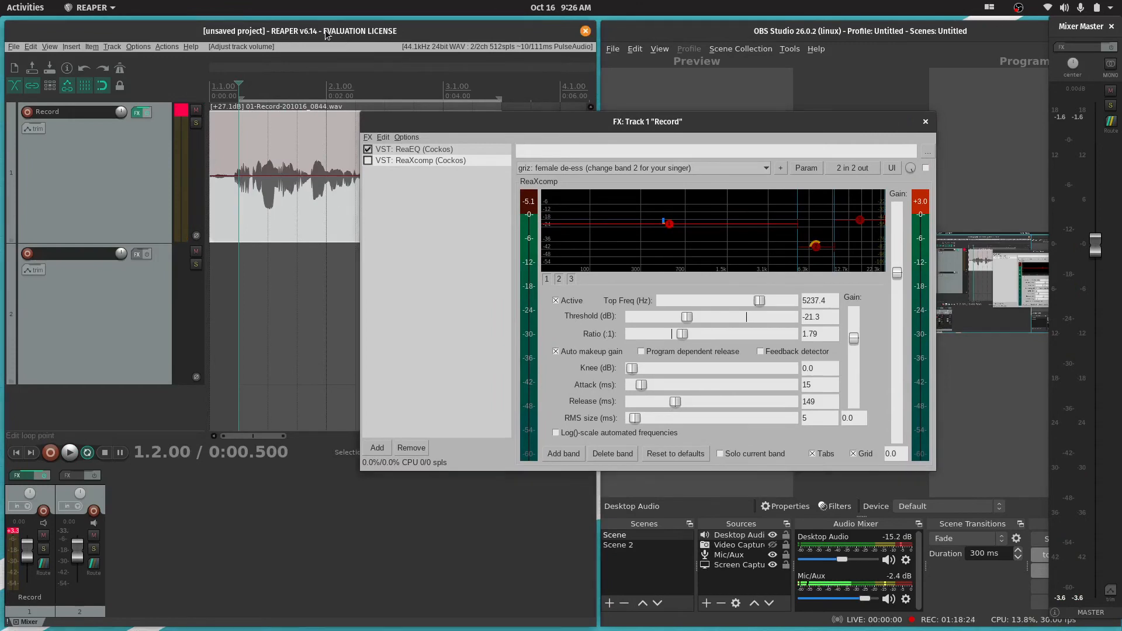
left_click_drag(324, 34, 605, 34)
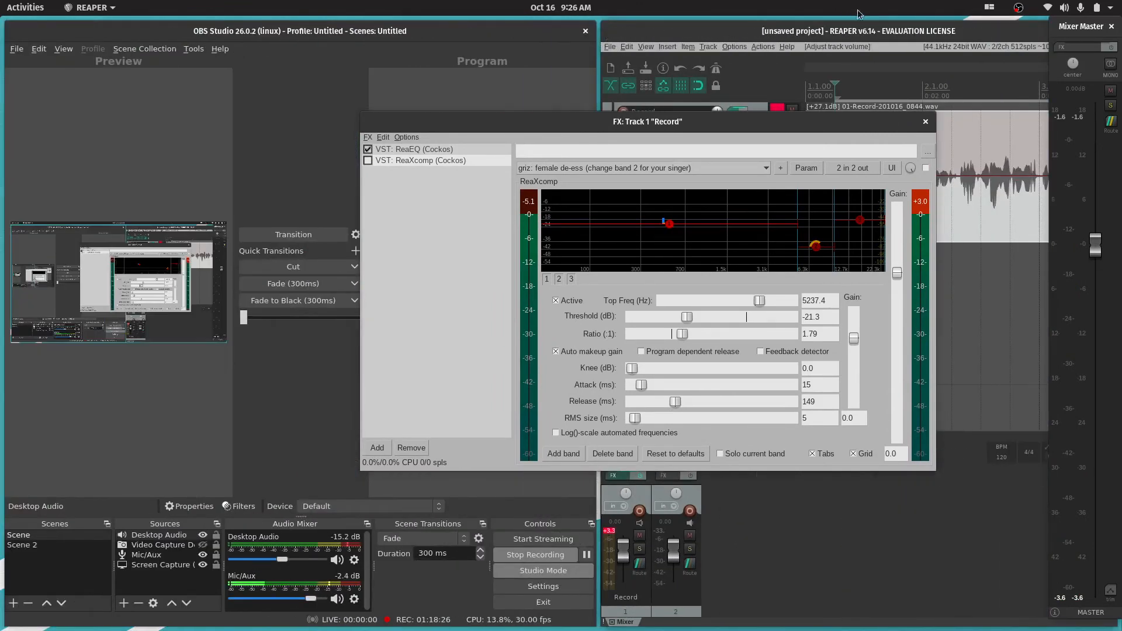
left_click_drag(915, 32, 609, 5)
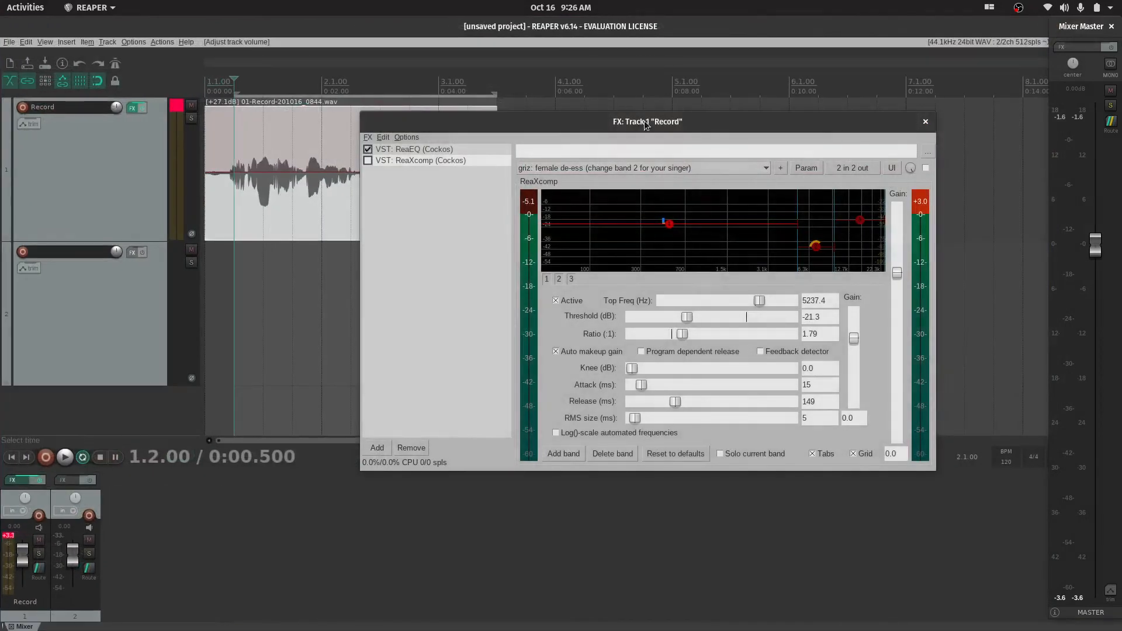
left_click_drag(644, 120, 589, 250)
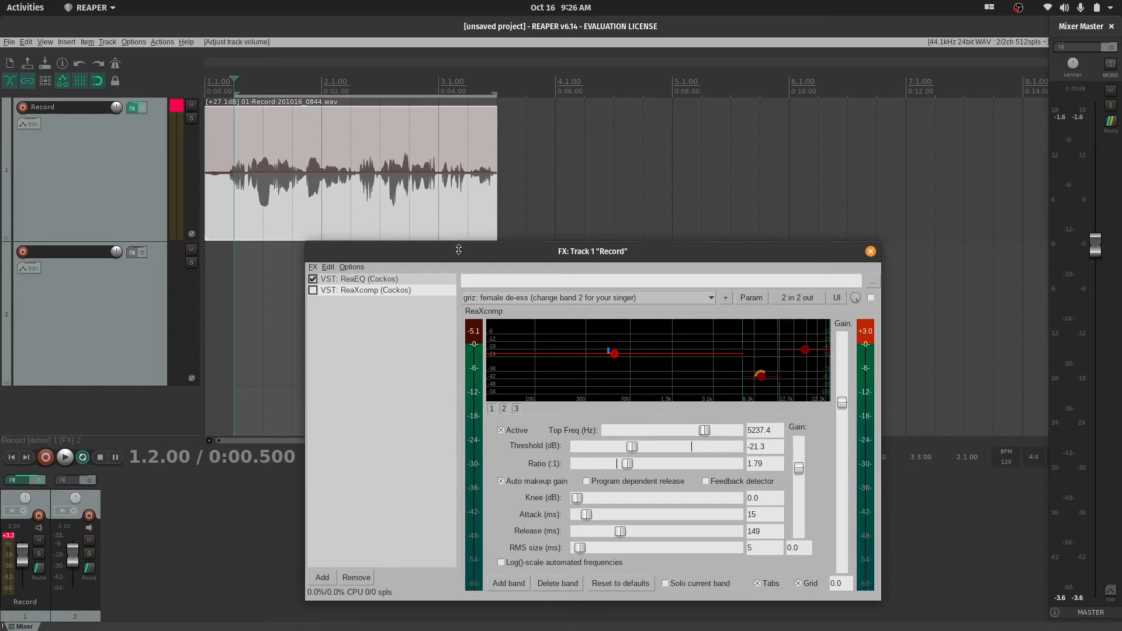
left_click_drag(496, 252, 657, 228)
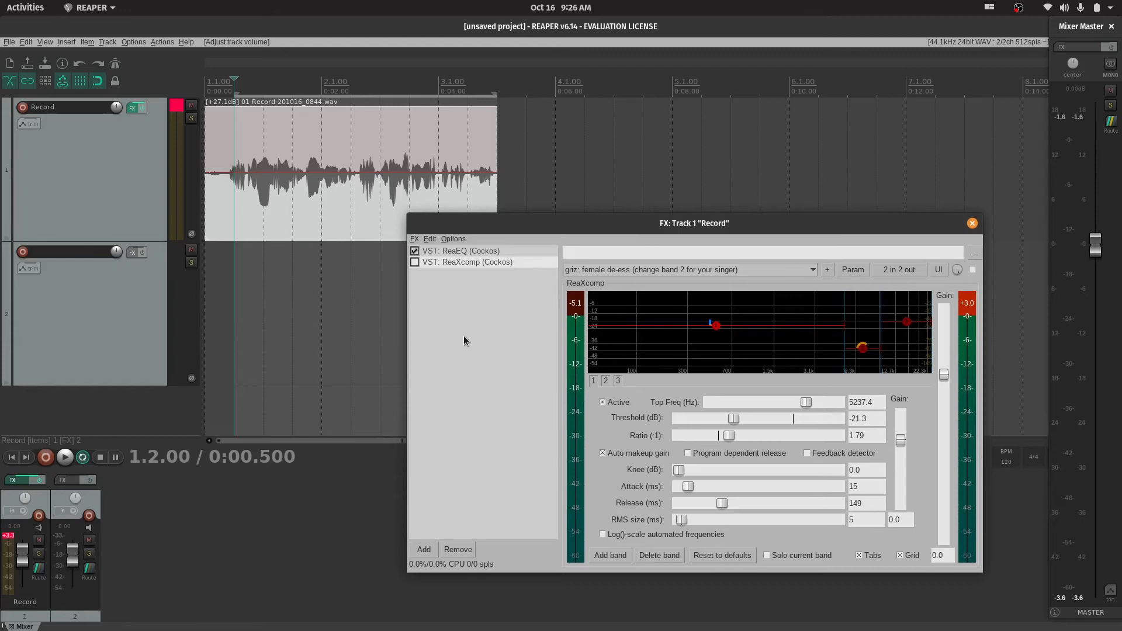
Re-enable ReaXcomp on the Record track and play the recording through it
left_click(414, 263)
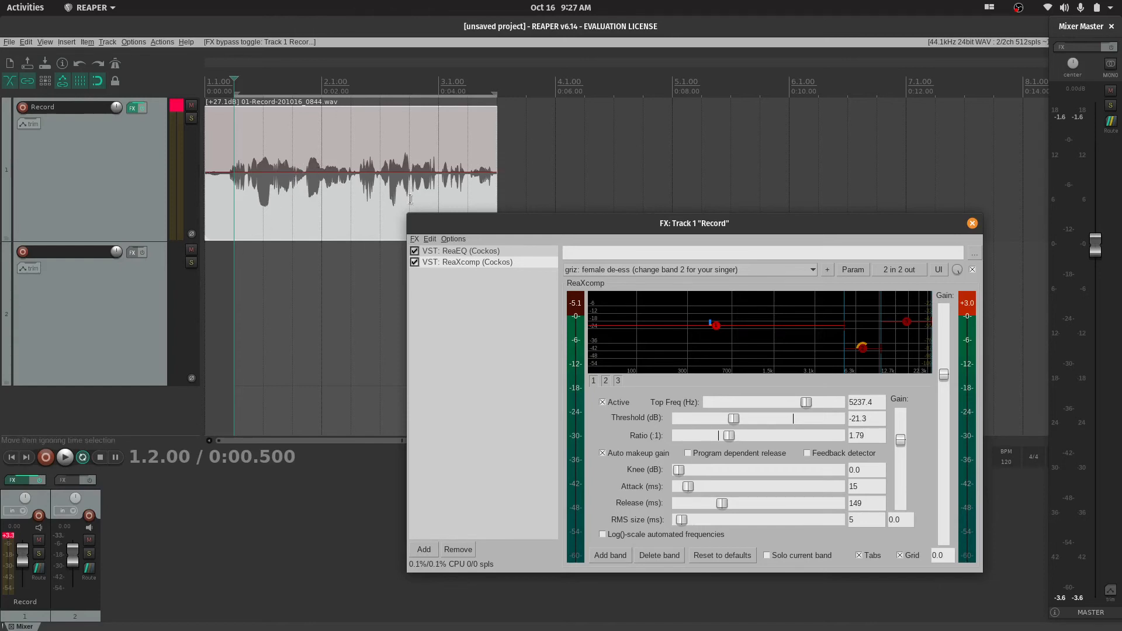
left_click(228, 276)
key("space")
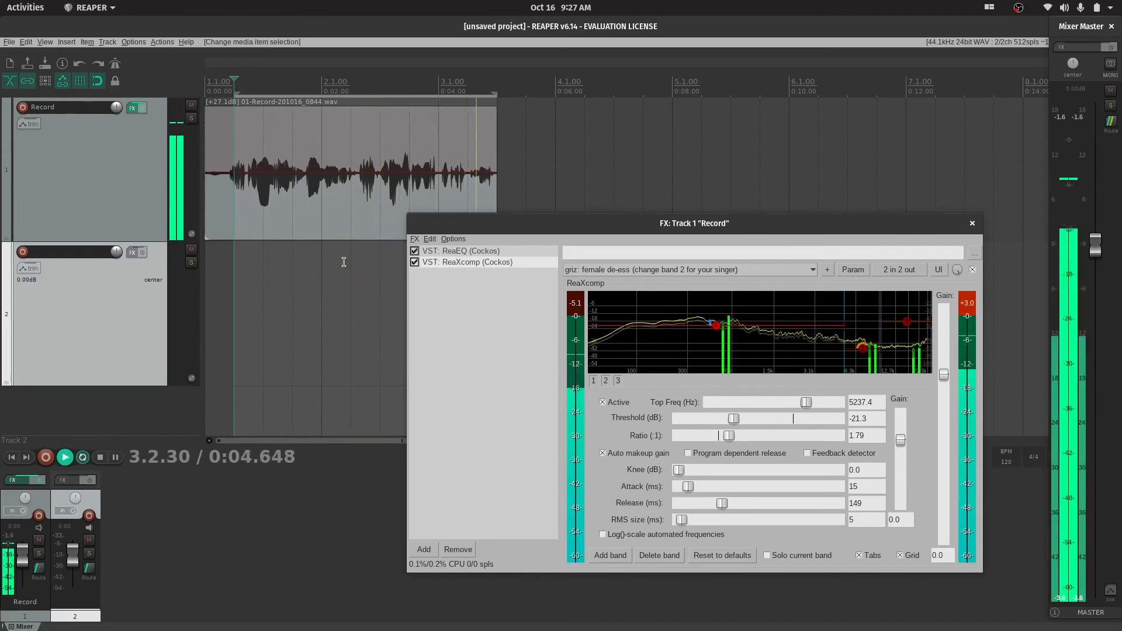
key("space")
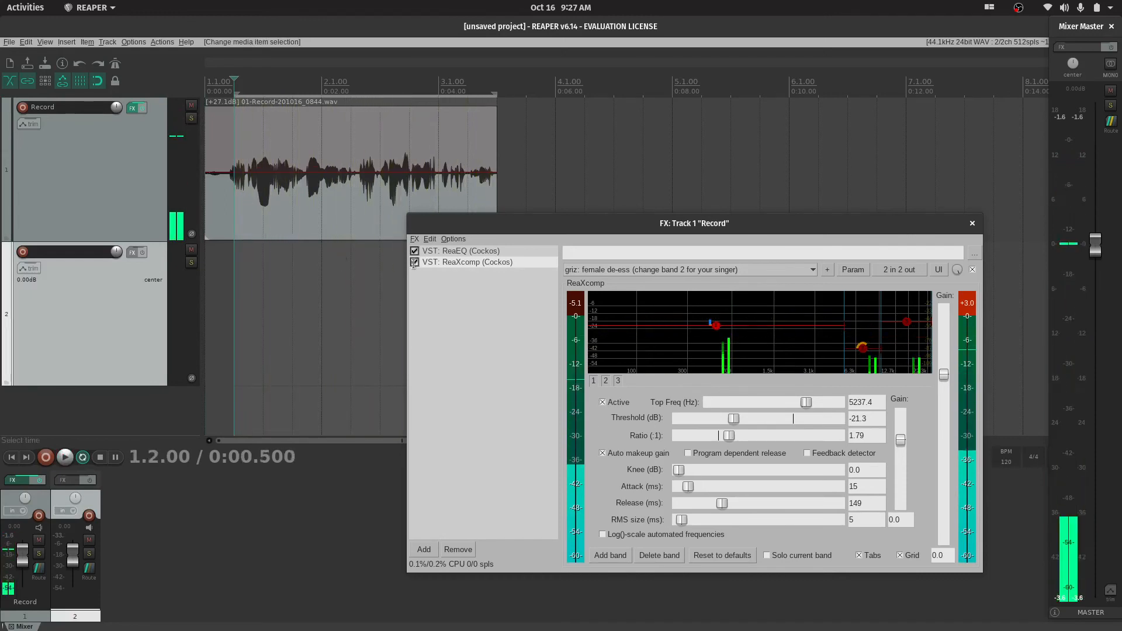
Close the effects window and toggle the Record track's effects bypass during playback to compare the sound, leaving the effects bypassed
left_click(973, 223)
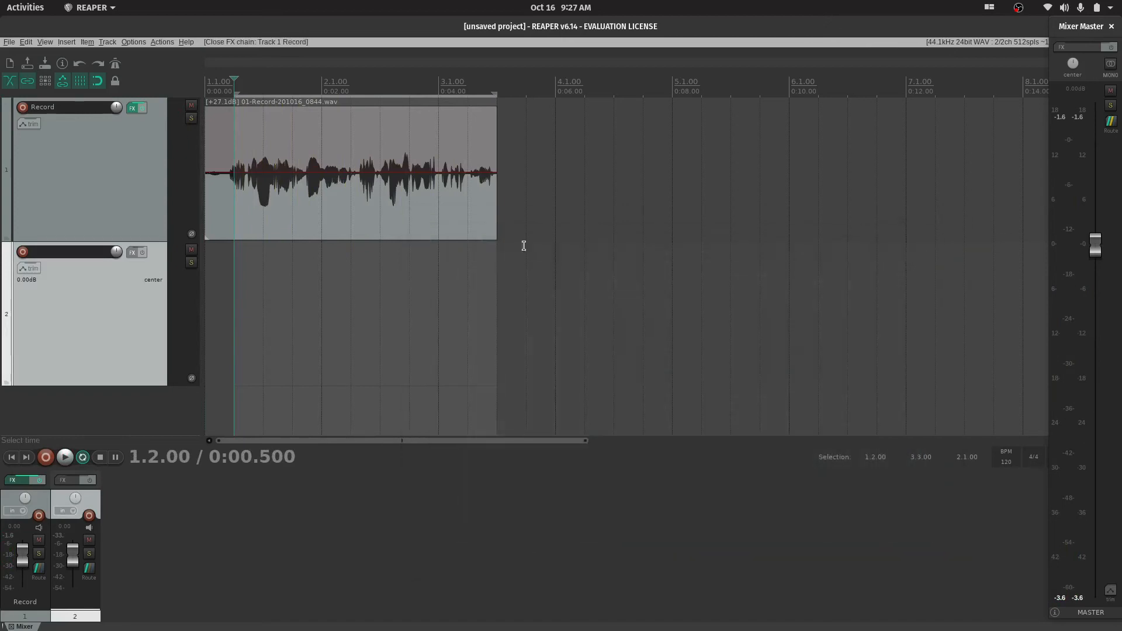
key("space")
left_click(142, 107)
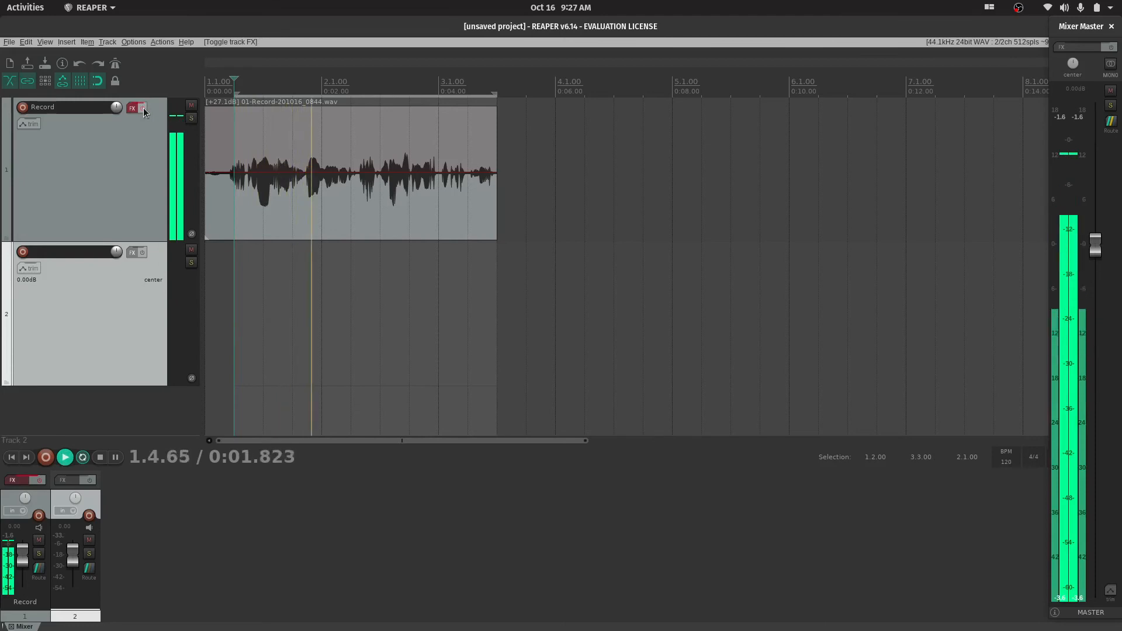
left_click(143, 108)
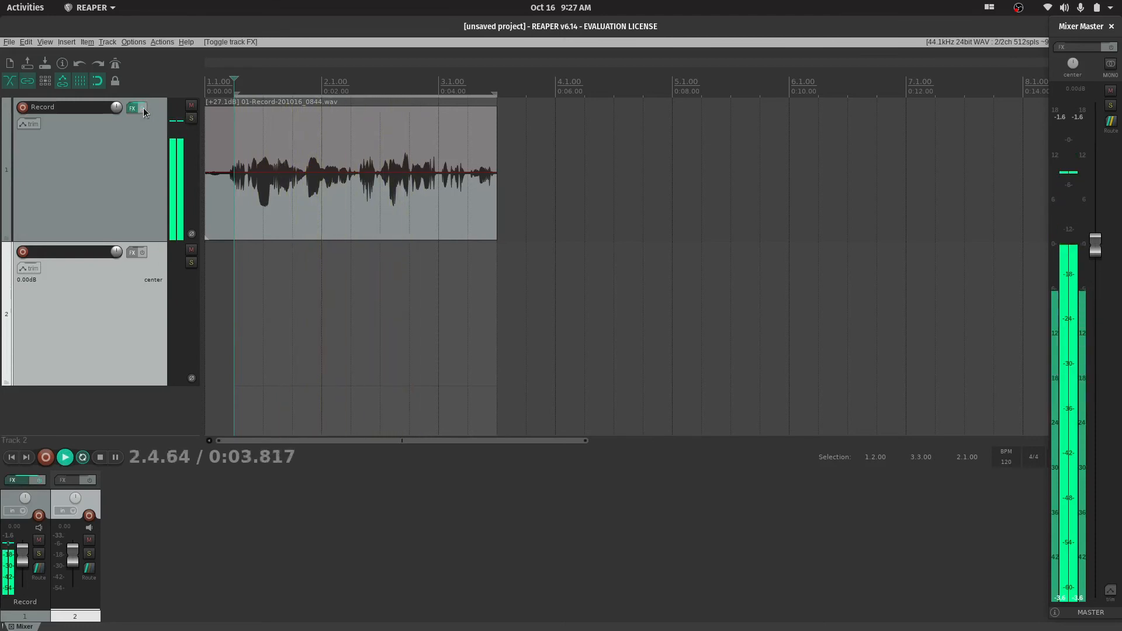
key("space")
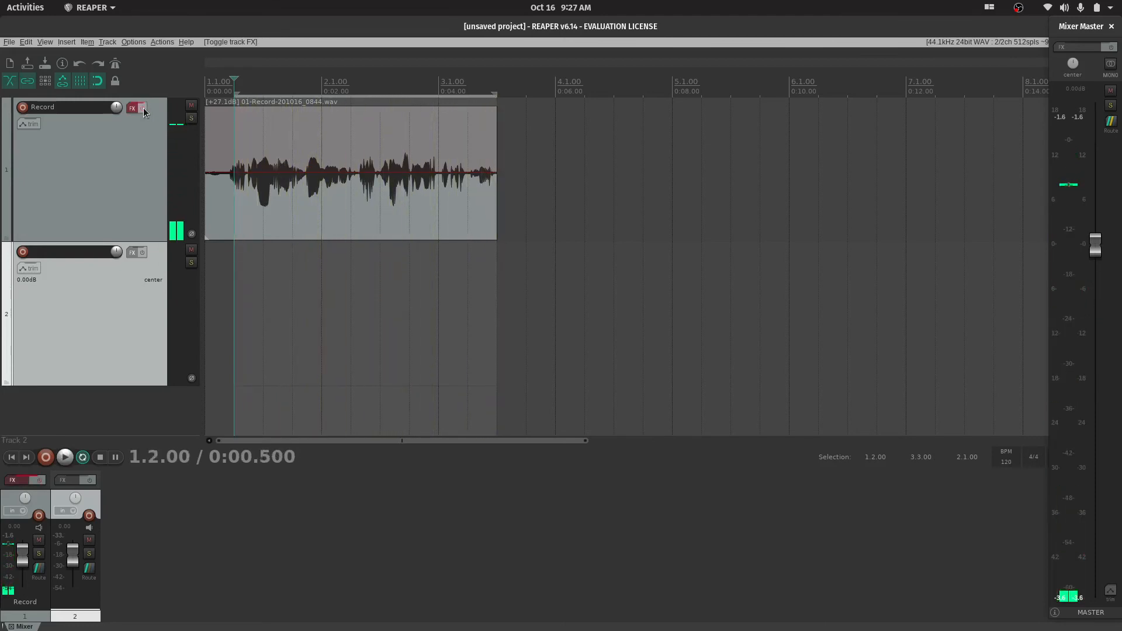
left_click(143, 107)
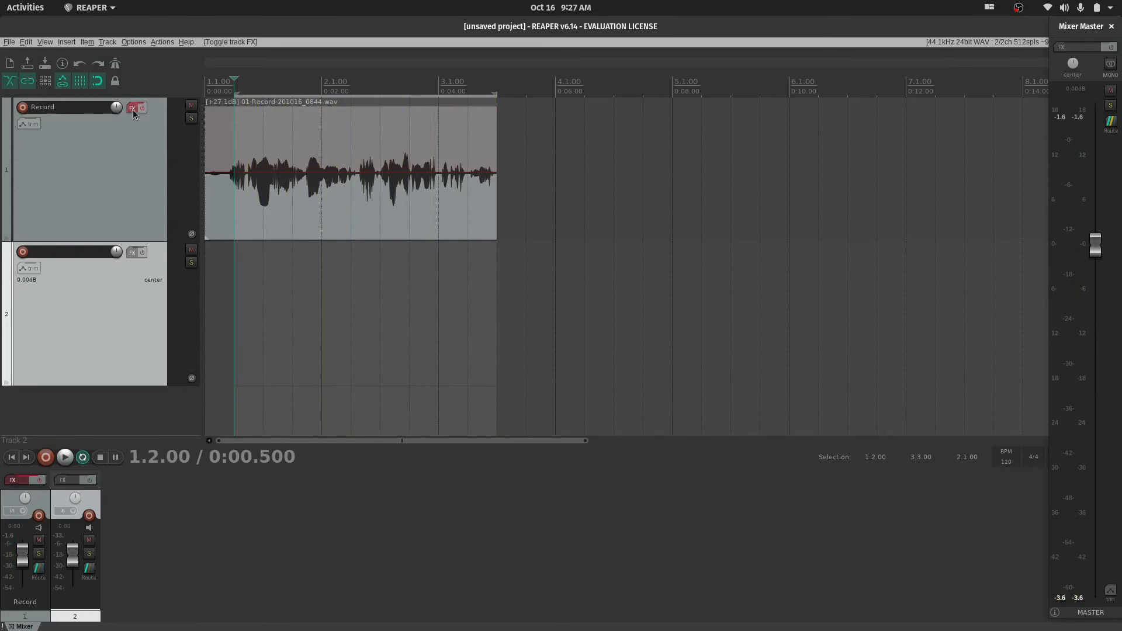
Set ReaXcomp's band 1 ratio to 1.36 and compare the recording with and without the track's effects during playback
left_click(132, 109)
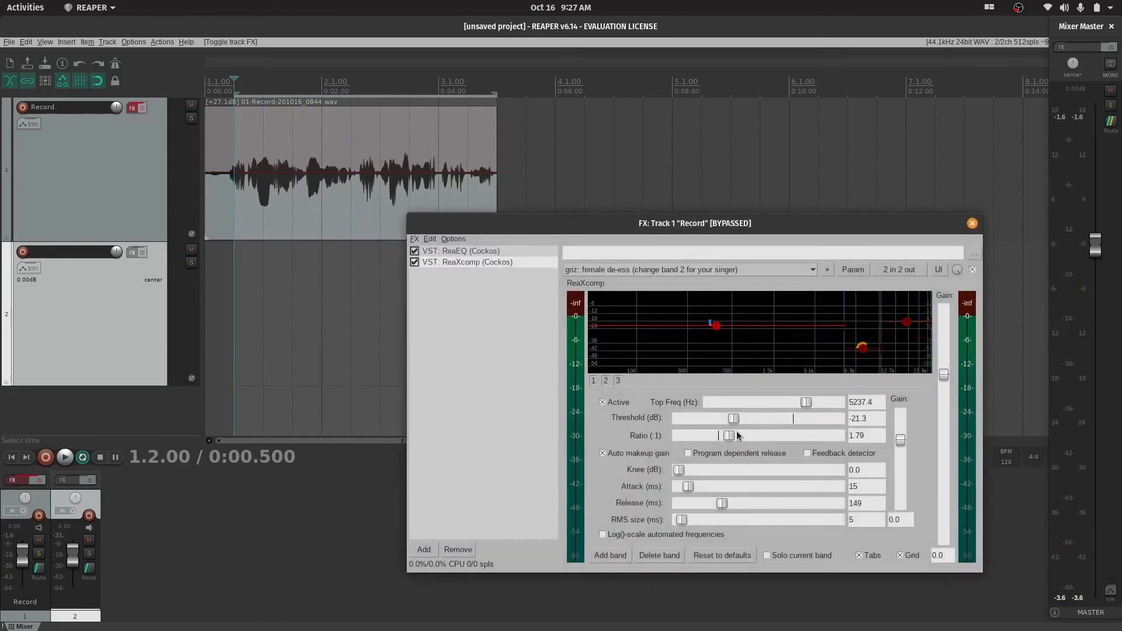
left_click_drag(730, 434, 729, 438)
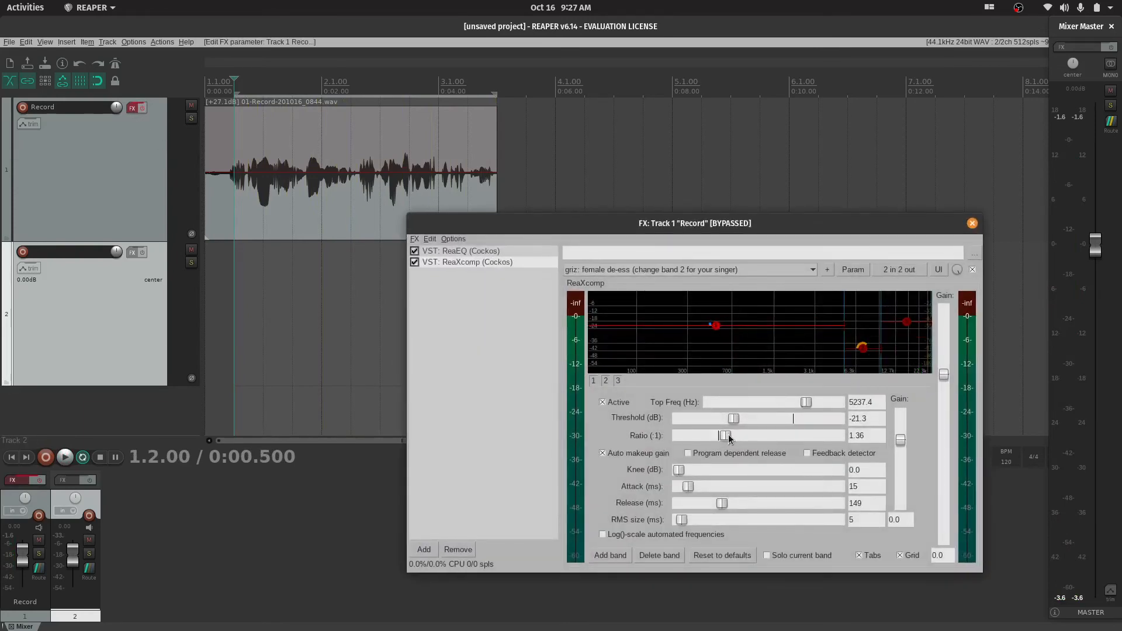
key("space")
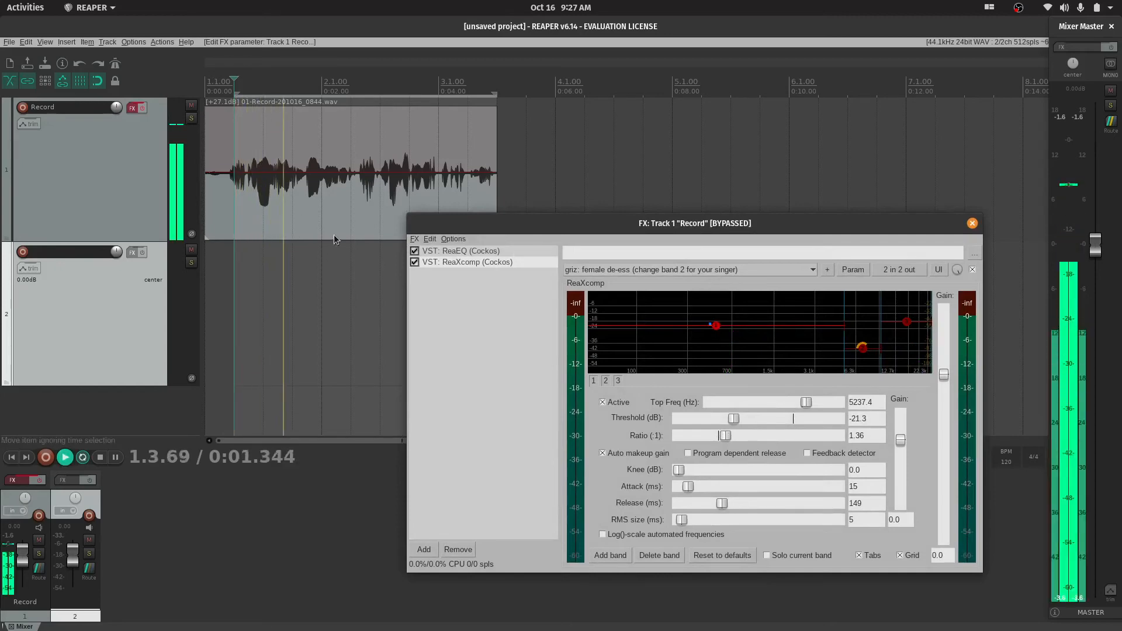
left_click(142, 109)
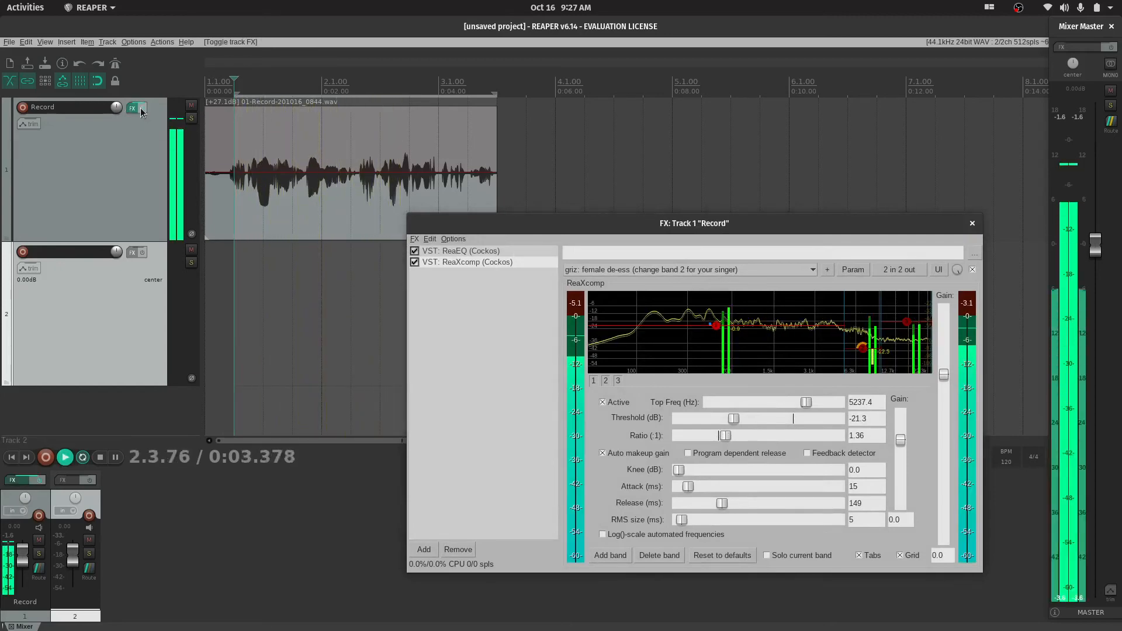
left_click(141, 110)
key("space")
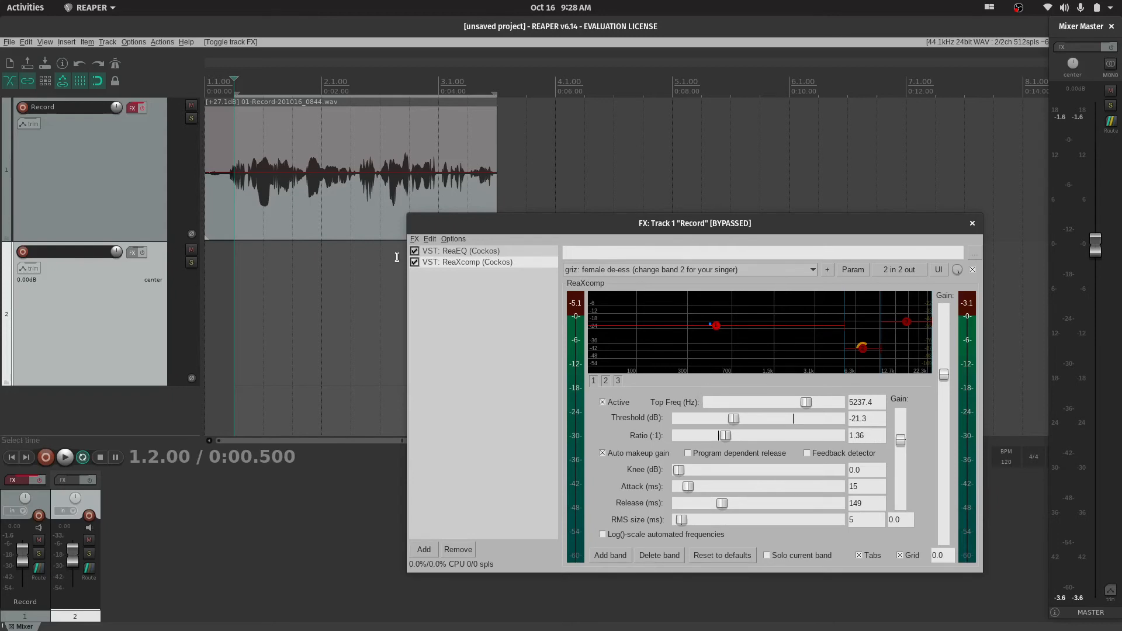
Set ReaXcomp's band 1 threshold to -18.1 dB on the graph and play the recording with the effects bypassed
mouse_move(717, 327)
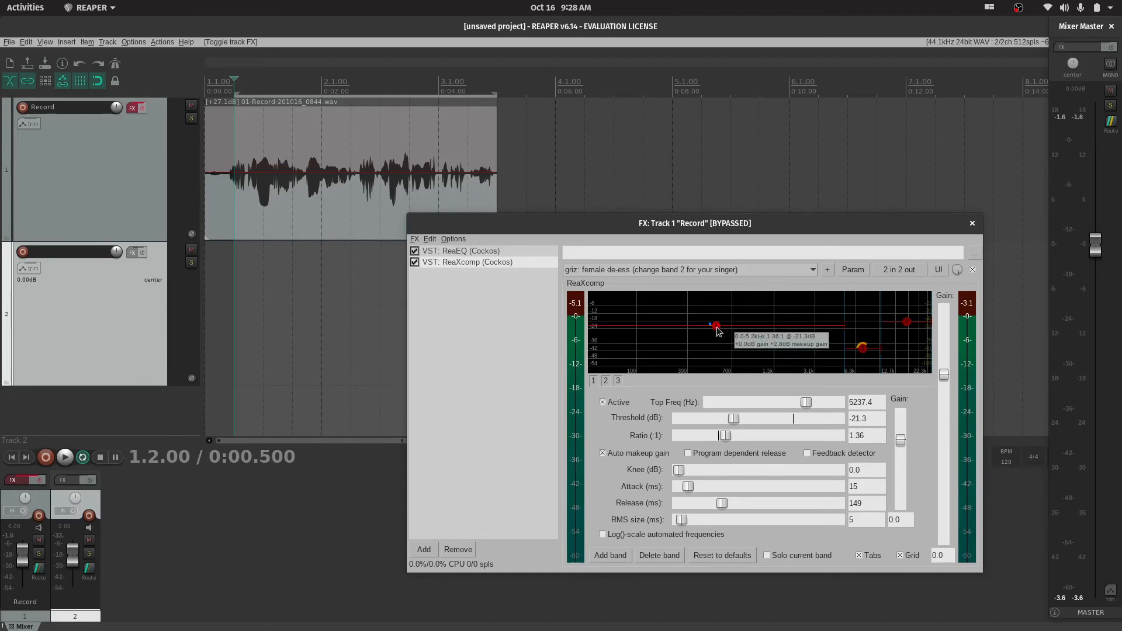
left_click_drag(716, 329, 721, 325)
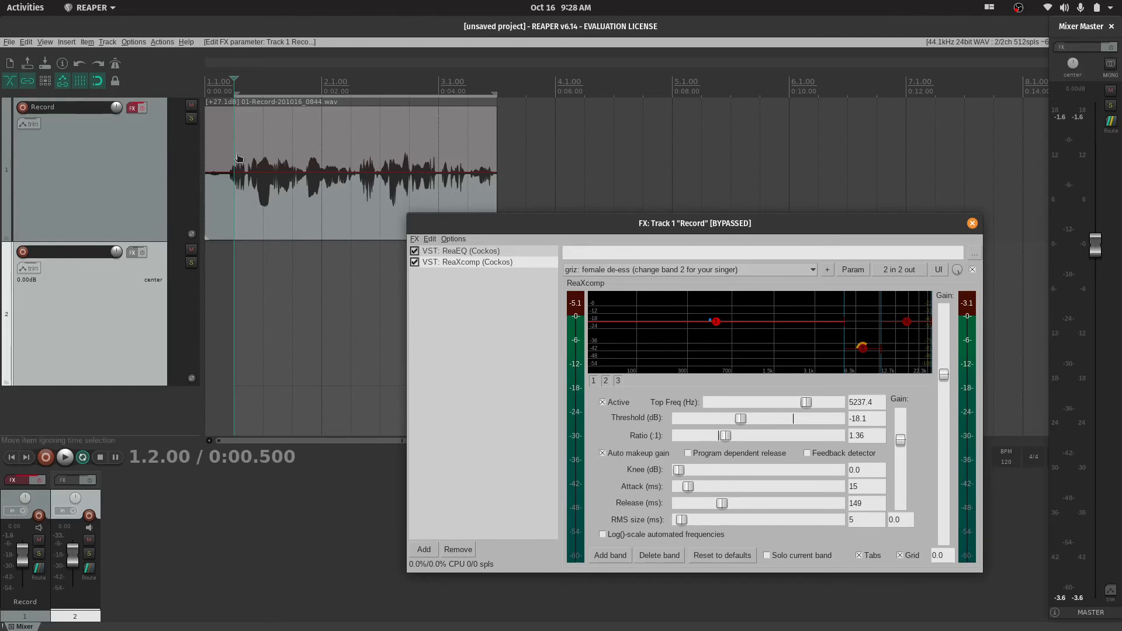
key("space")
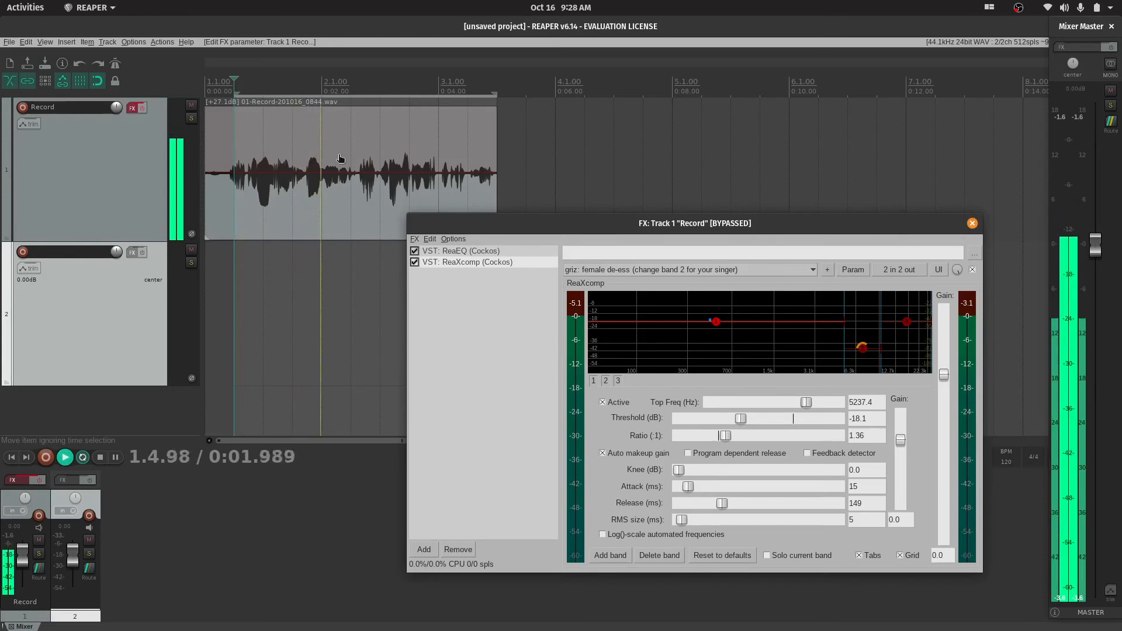
key("space")
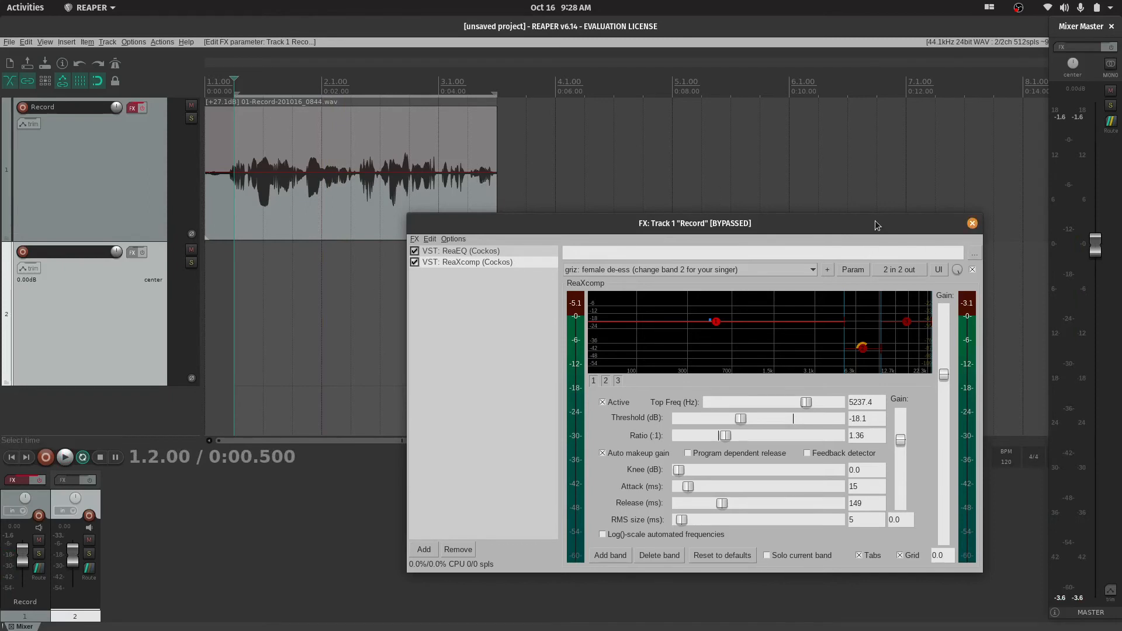
Close the effects window and re-enable the Record track's effects
left_click(972, 222)
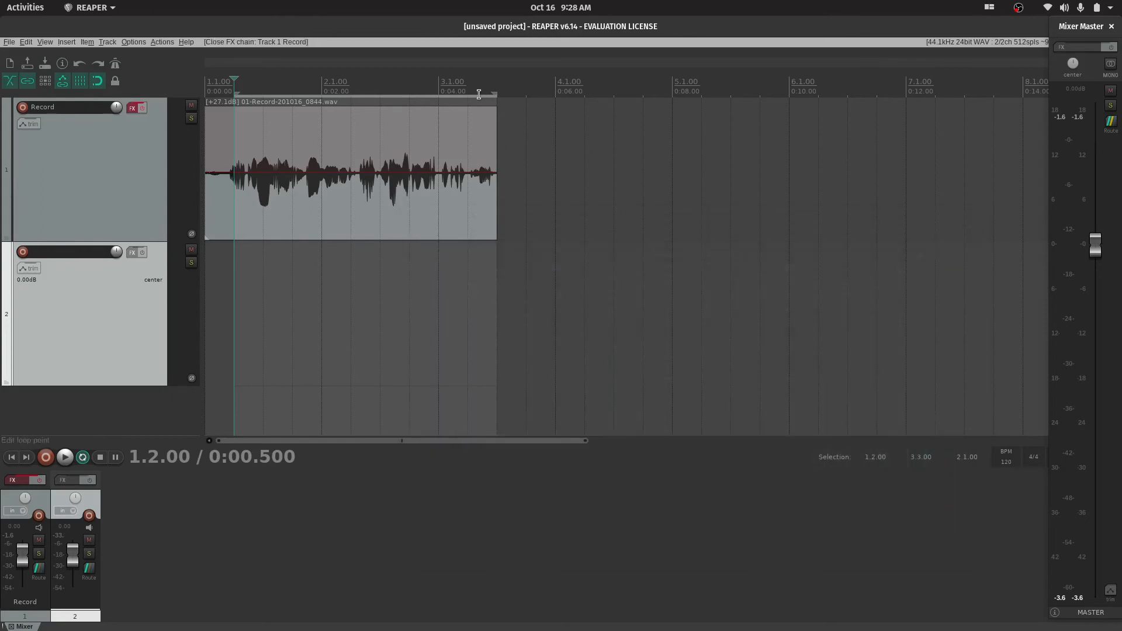
left_click(142, 109)
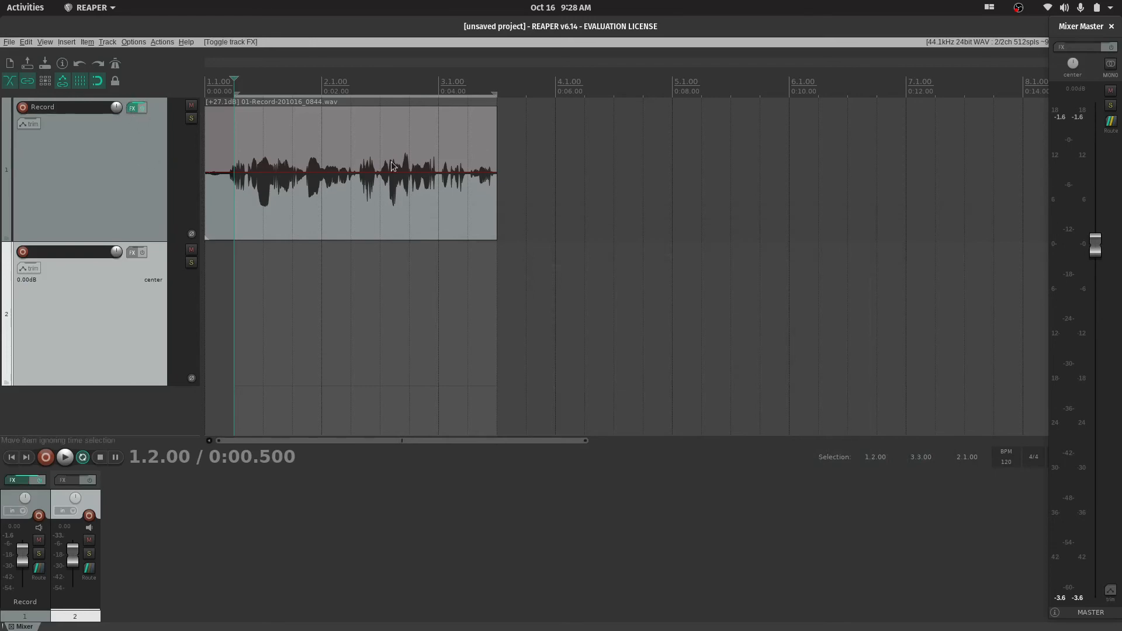
Show the spectrogram on the Record track's audio item
right_click(284, 224)
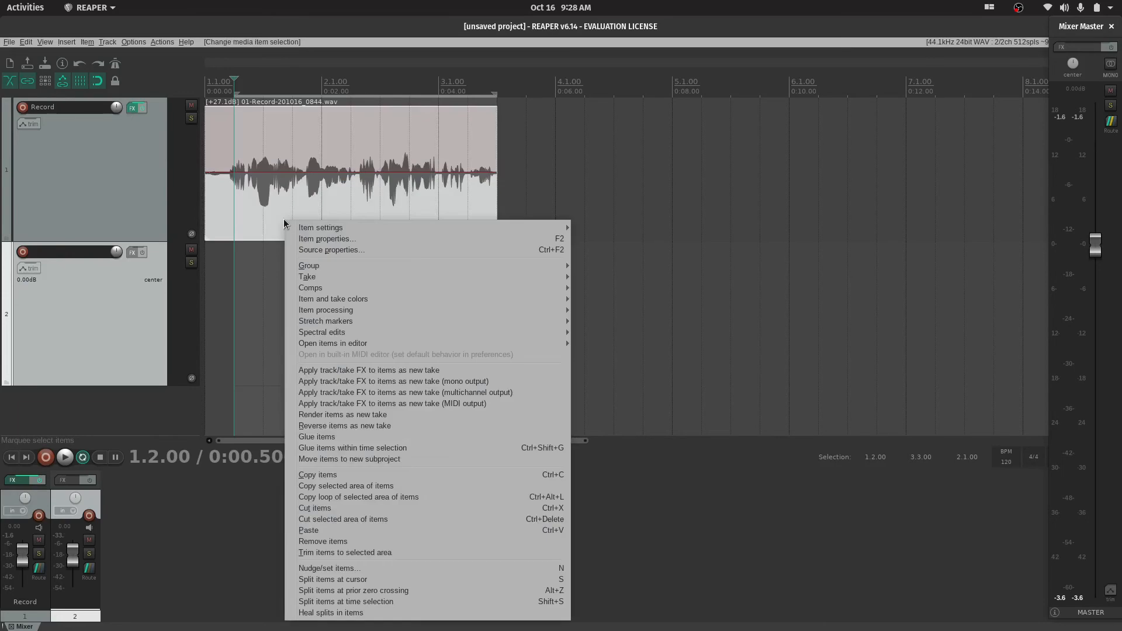
mouse_move(346, 343)
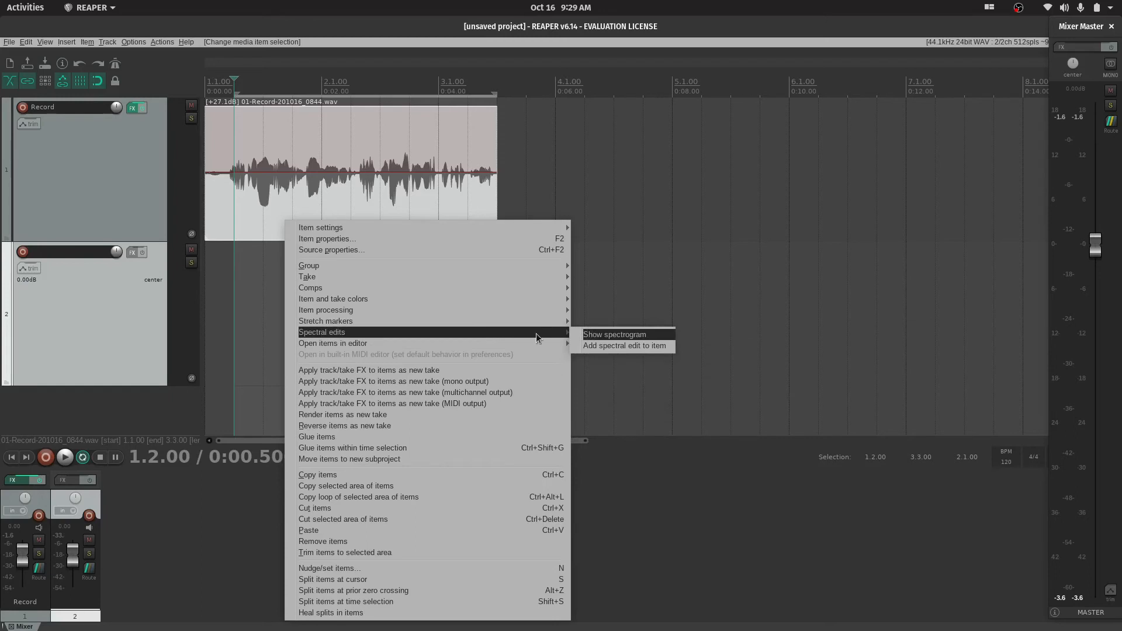
left_click(633, 335)
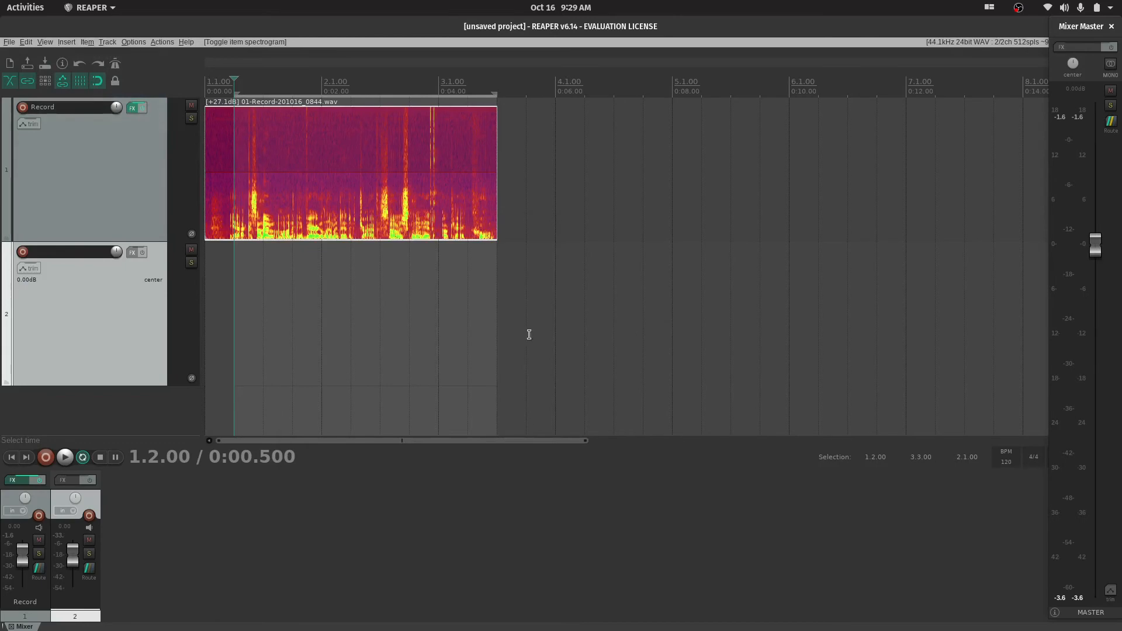
Examine the item's spectrogram closely, comparing the bright high-frequency bursts with the low-frequency voice bands
left_click(322, 200)
left_click(276, 216)
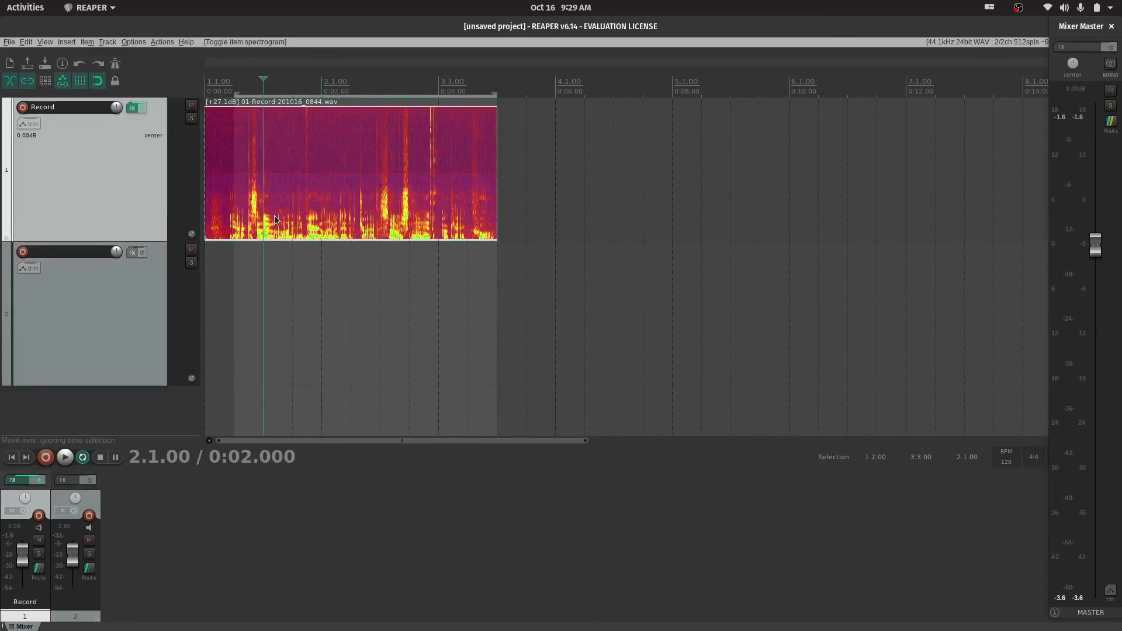
scroll(365, 235, "up", 5)
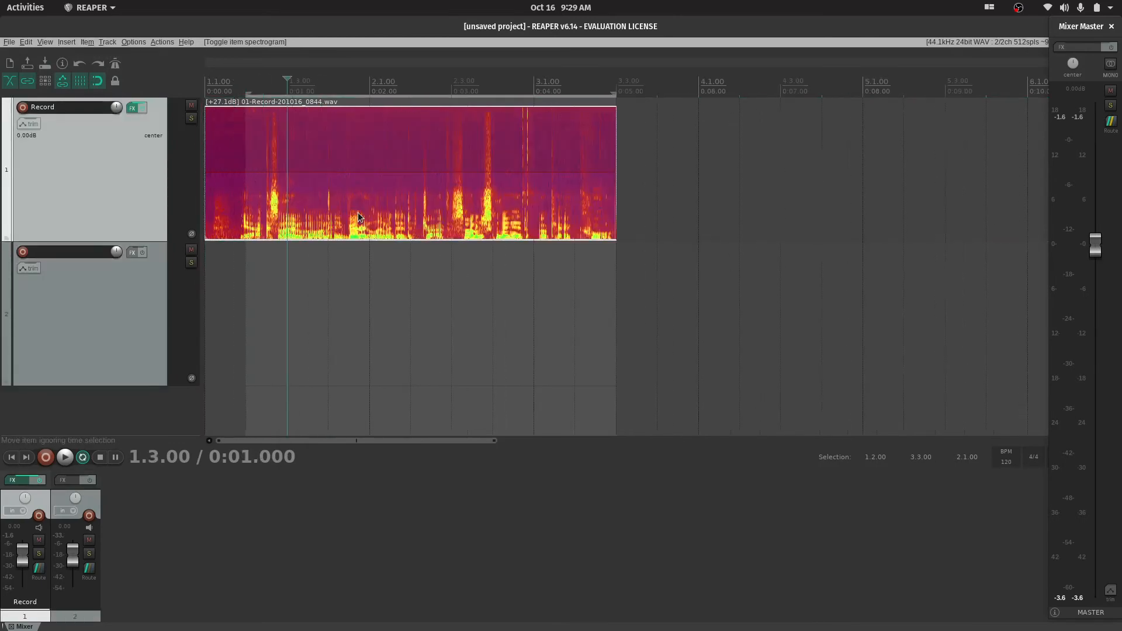
scroll(675, 205, "down", 4)
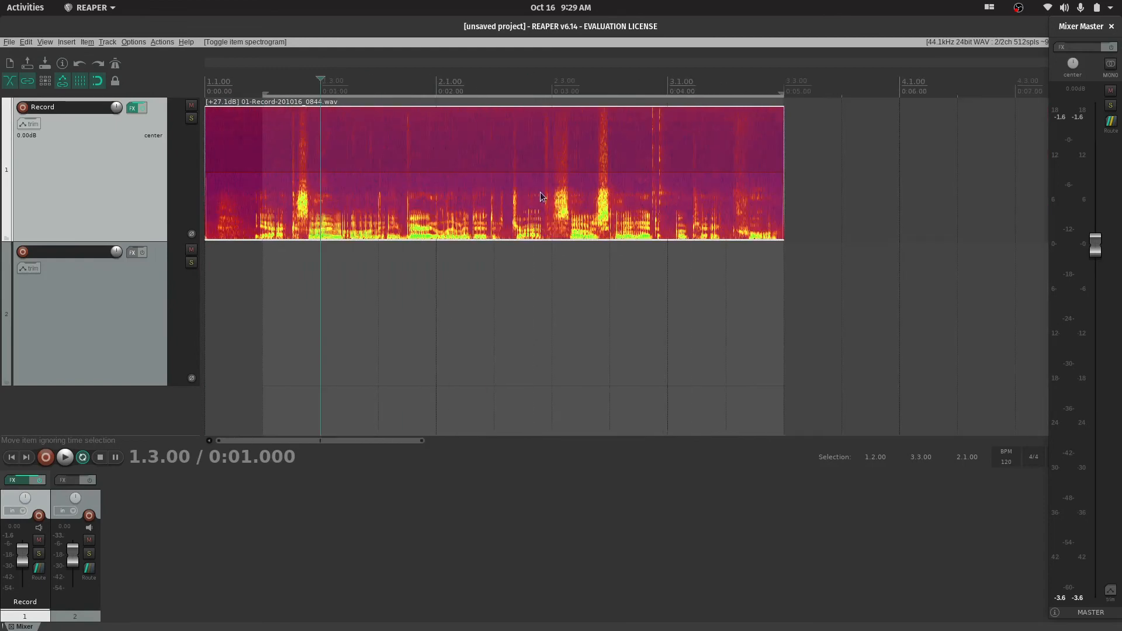
scroll(568, 208, "up", 1)
scroll(604, 211, "up", 3)
scroll(604, 210, "down", 2)
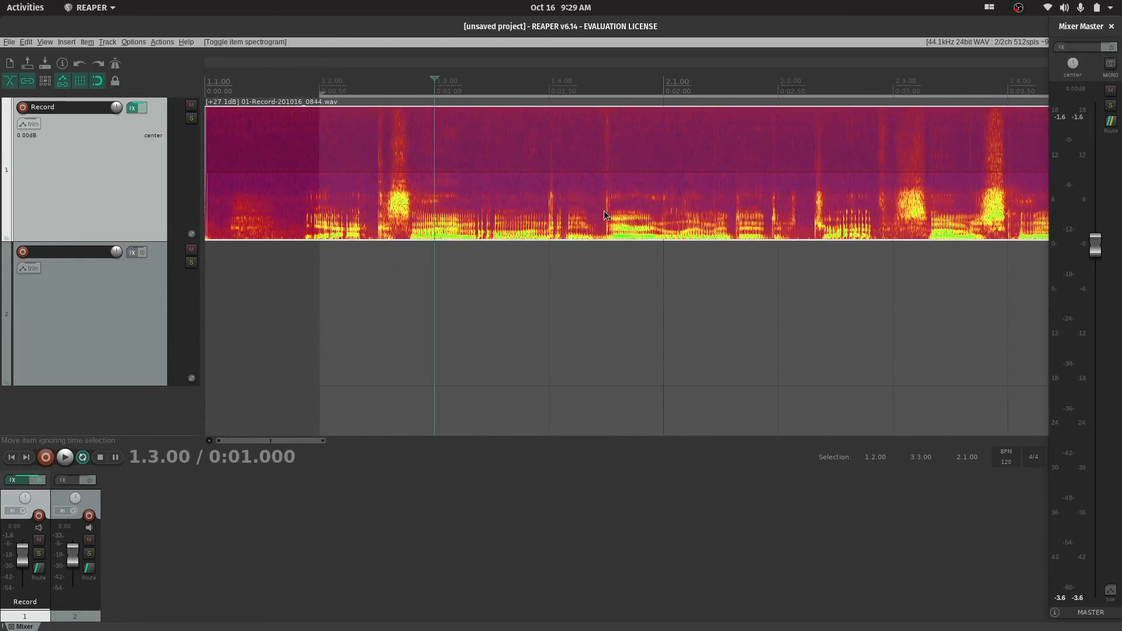
scroll(576, 209, "up", 2)
scroll(576, 214, "down", 2)
scroll(453, 219, "up", 4)
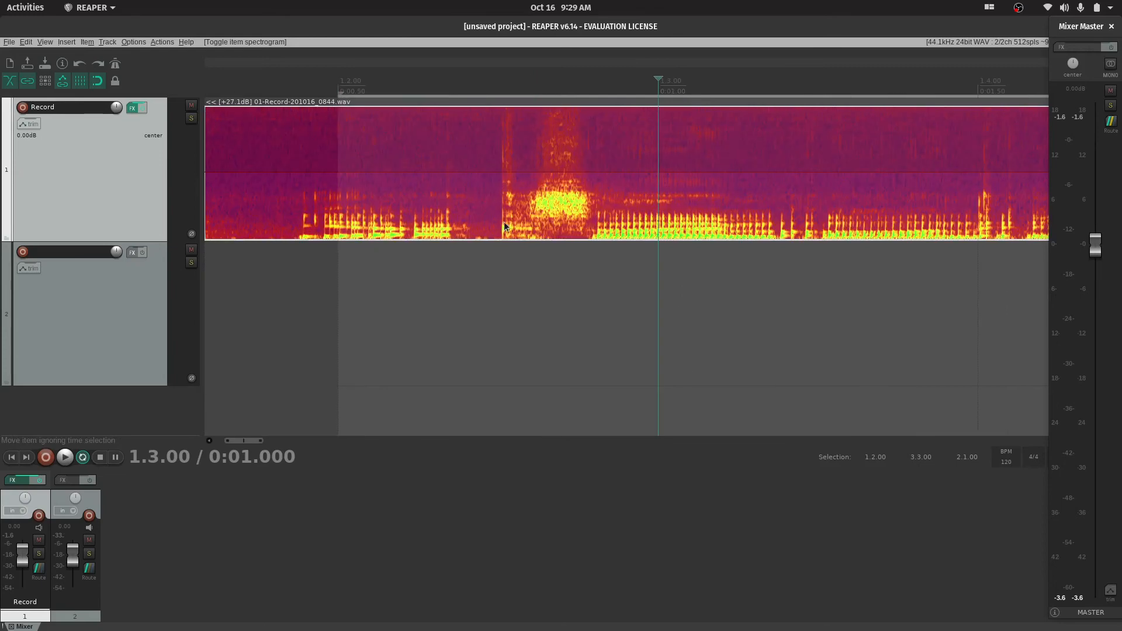
scroll(559, 208, "down", 8)
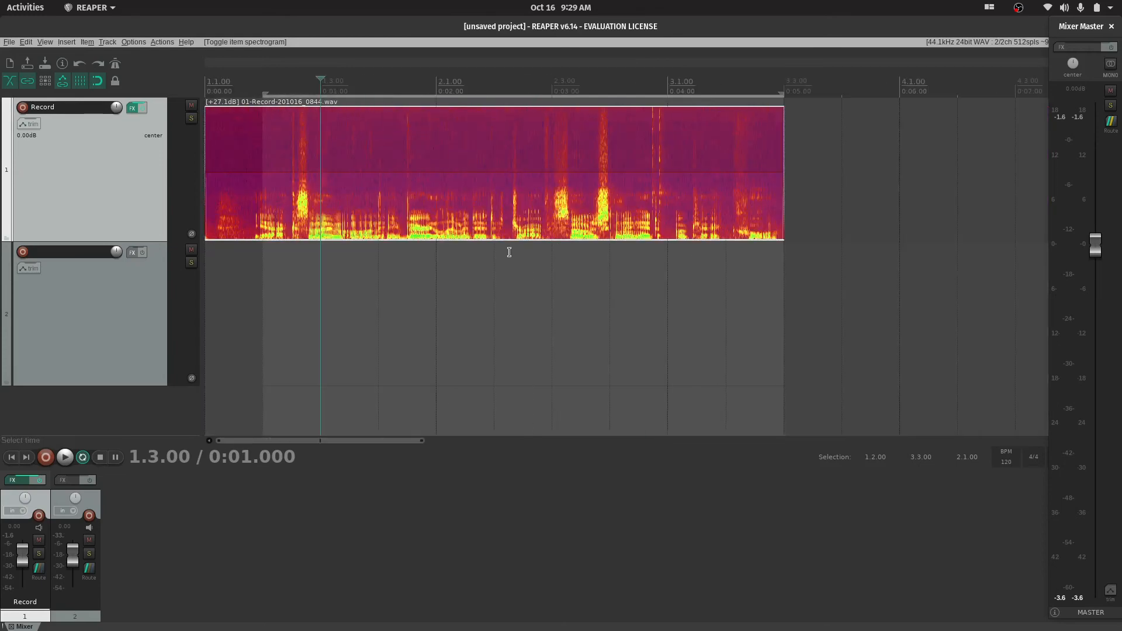
Play the recording from the 0:00.500 position while following the spectrogram, and stop playback
left_click(259, 255)
key("space")
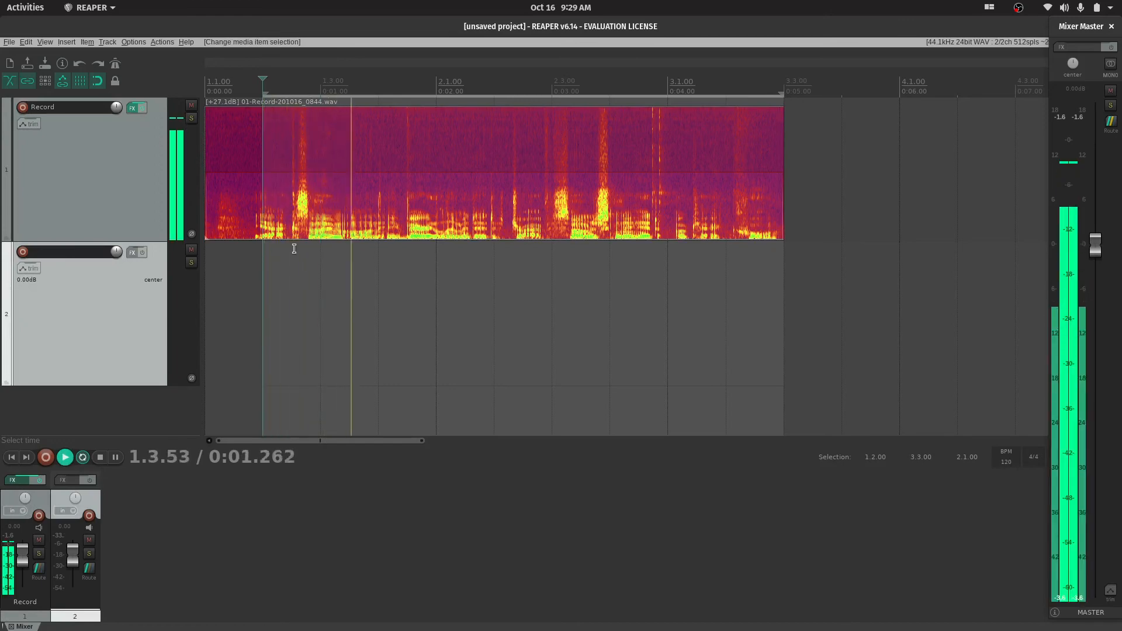
key("space")
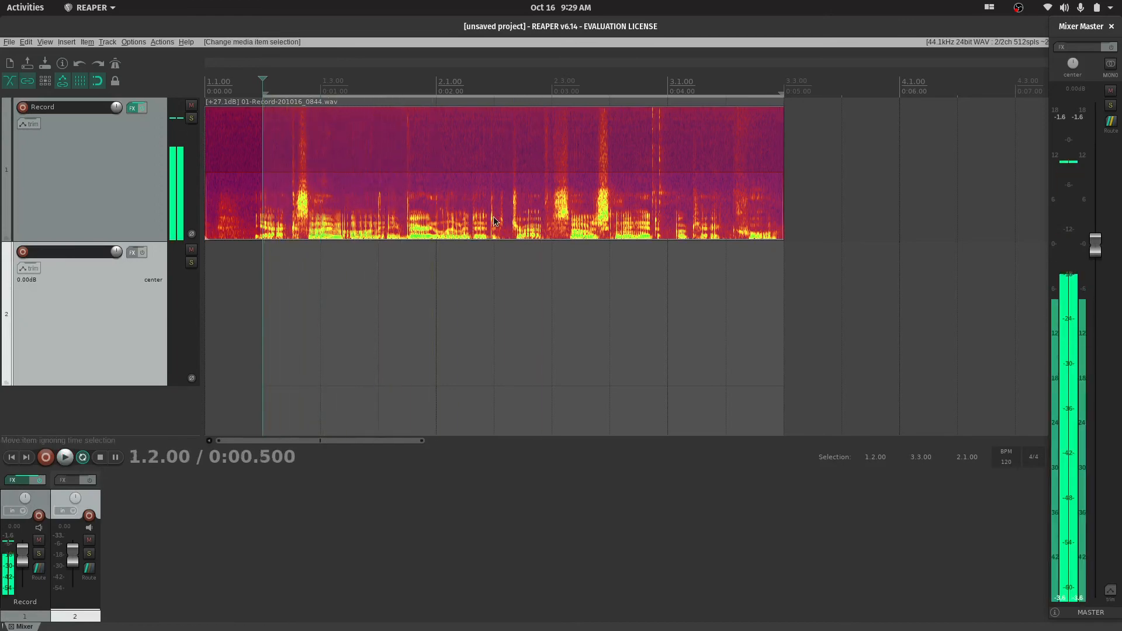
Add a spectral edit to the Record track's audio item
scroll(520, 222, "up", 12)
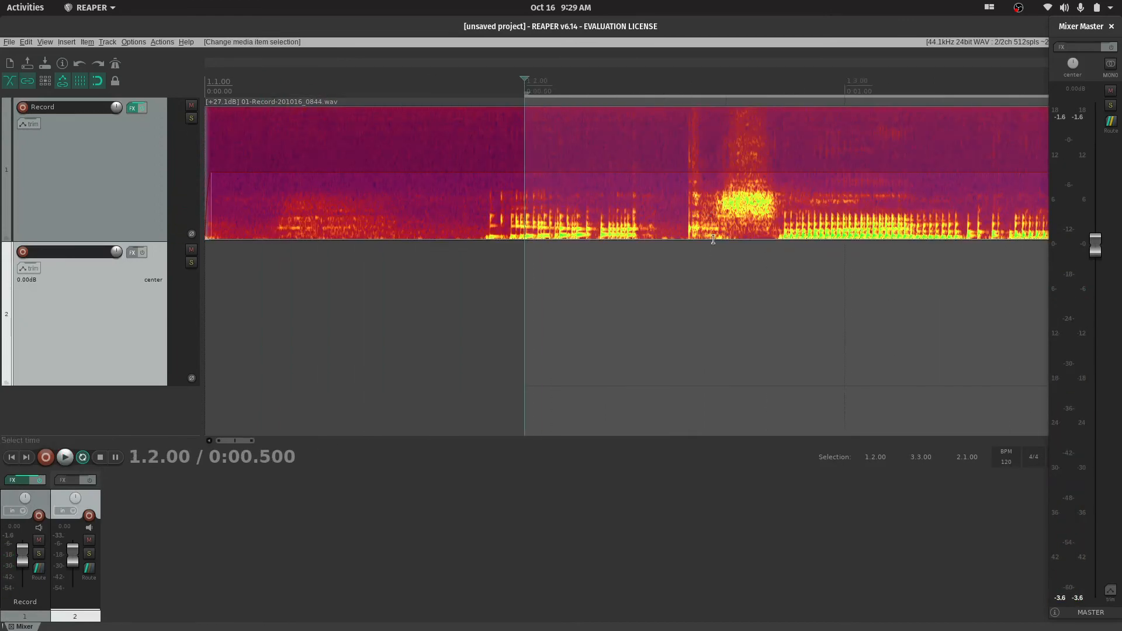
scroll(735, 205, "down", 8)
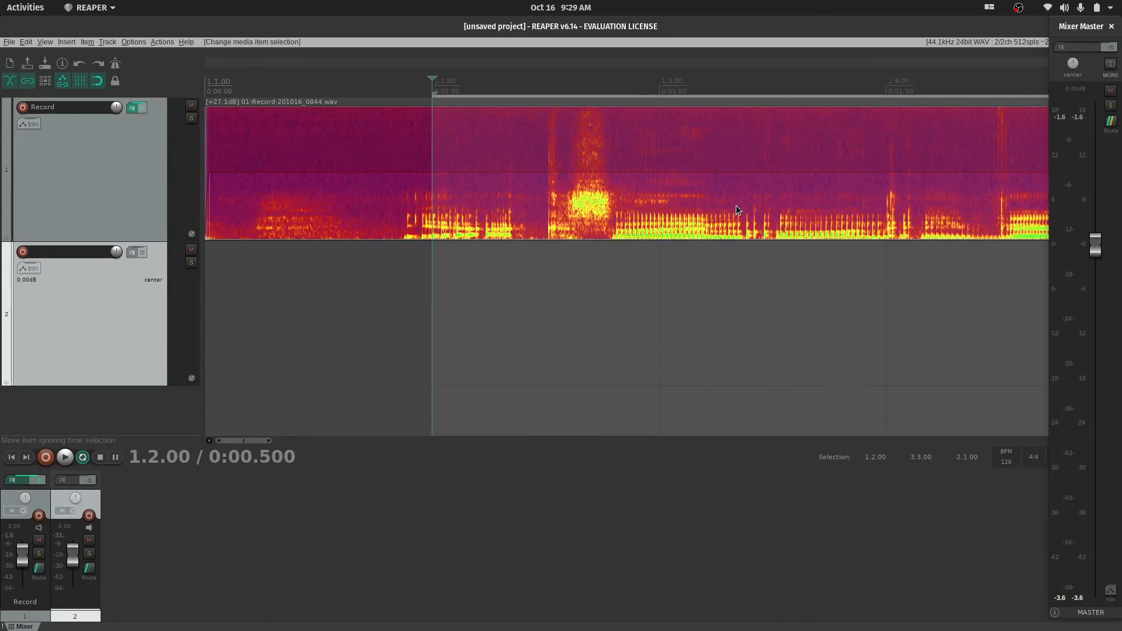
right_click(598, 208)
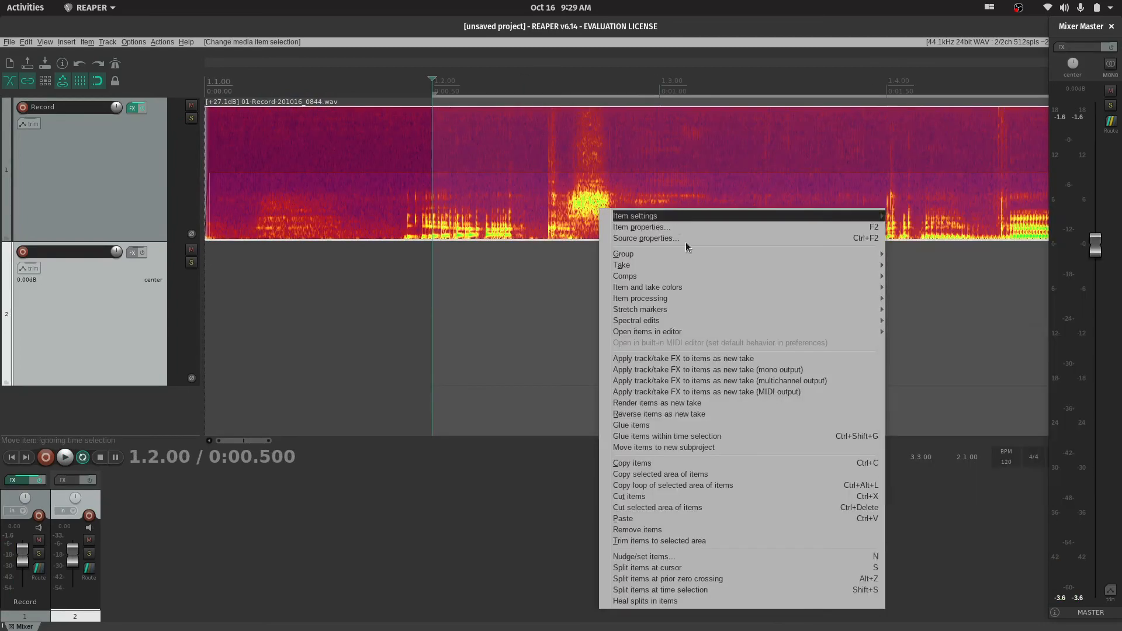
mouse_move(693, 323)
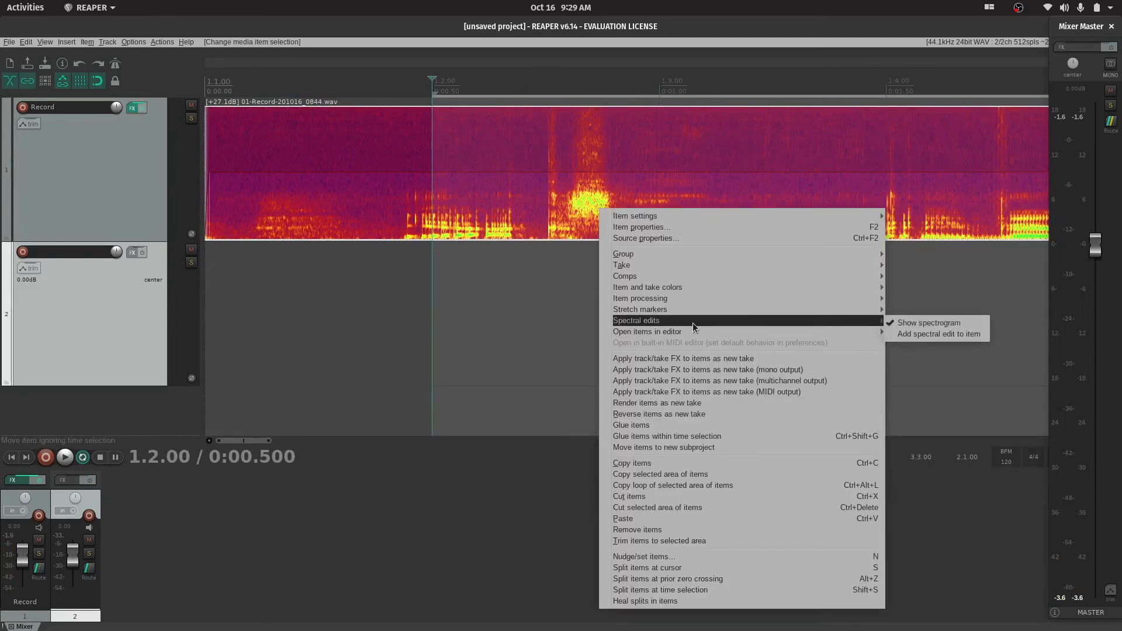
left_click(969, 335)
scroll(631, 188, "down", 5)
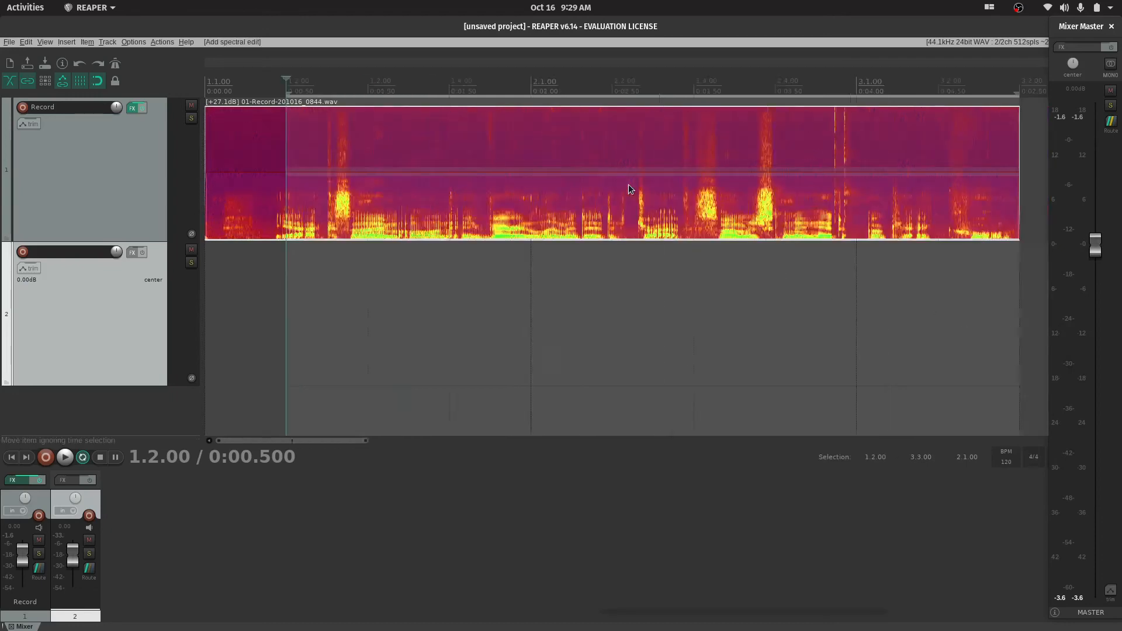
scroll(610, 211, "up", 3)
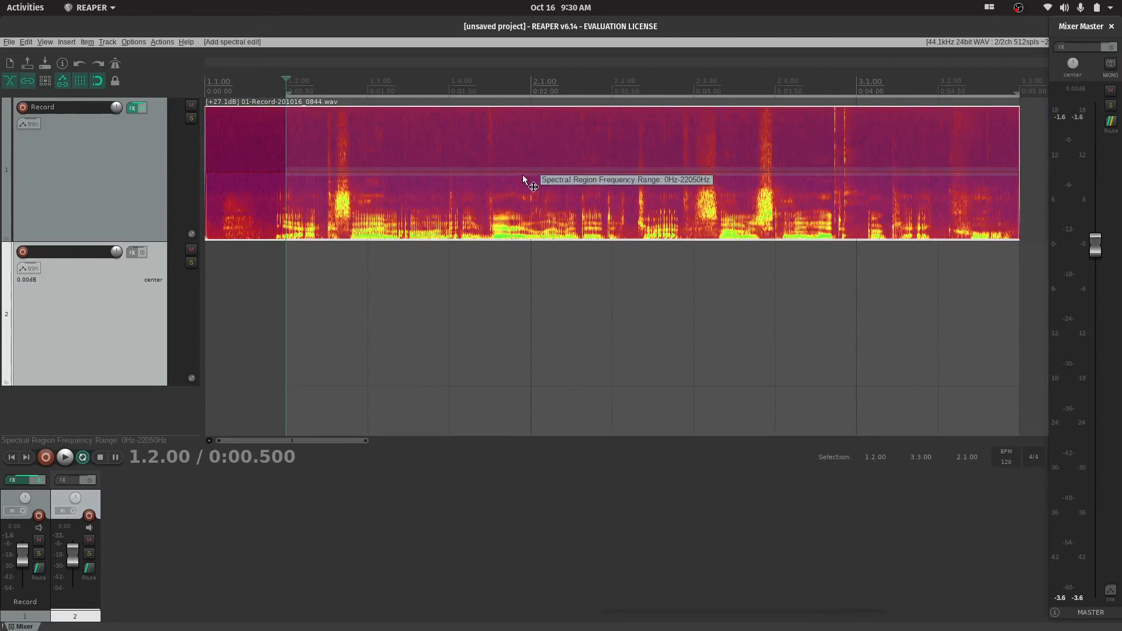
Select the spectral edit and extend its start to the item's beginning, with its end at about 0:03
left_click(548, 174)
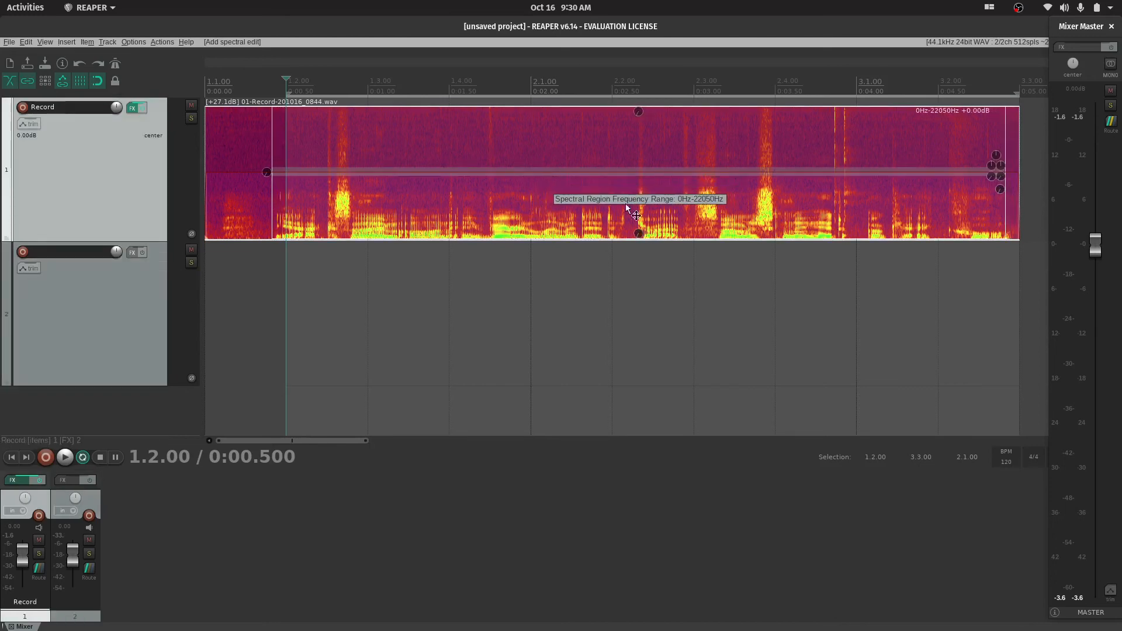
left_click_drag(538, 212, 525, 212)
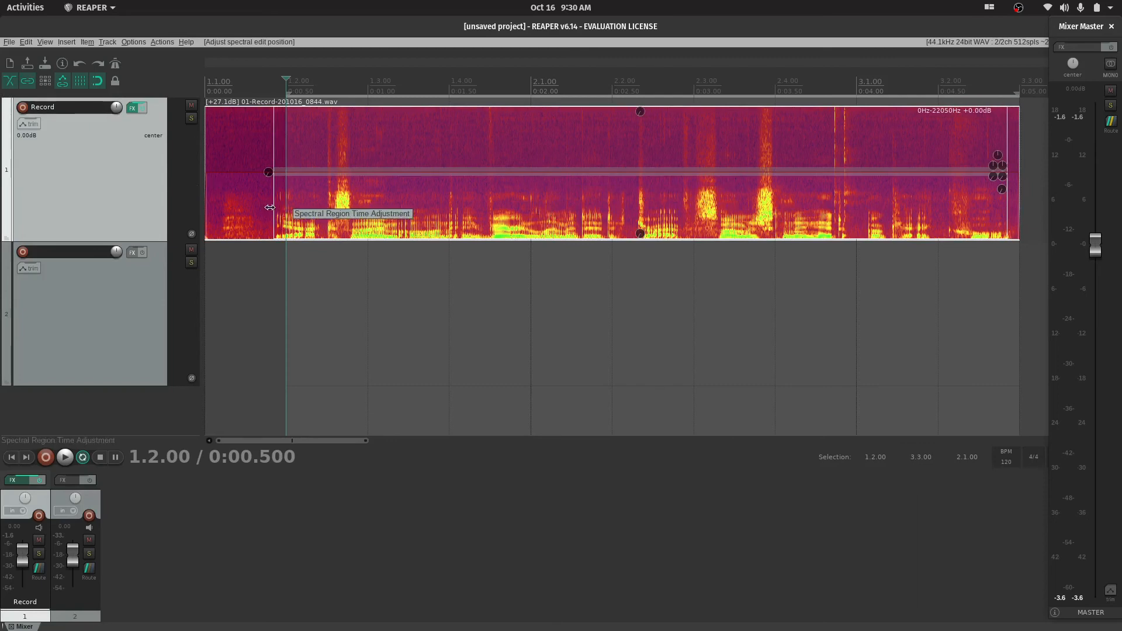
left_click_drag(274, 211, 189, 215)
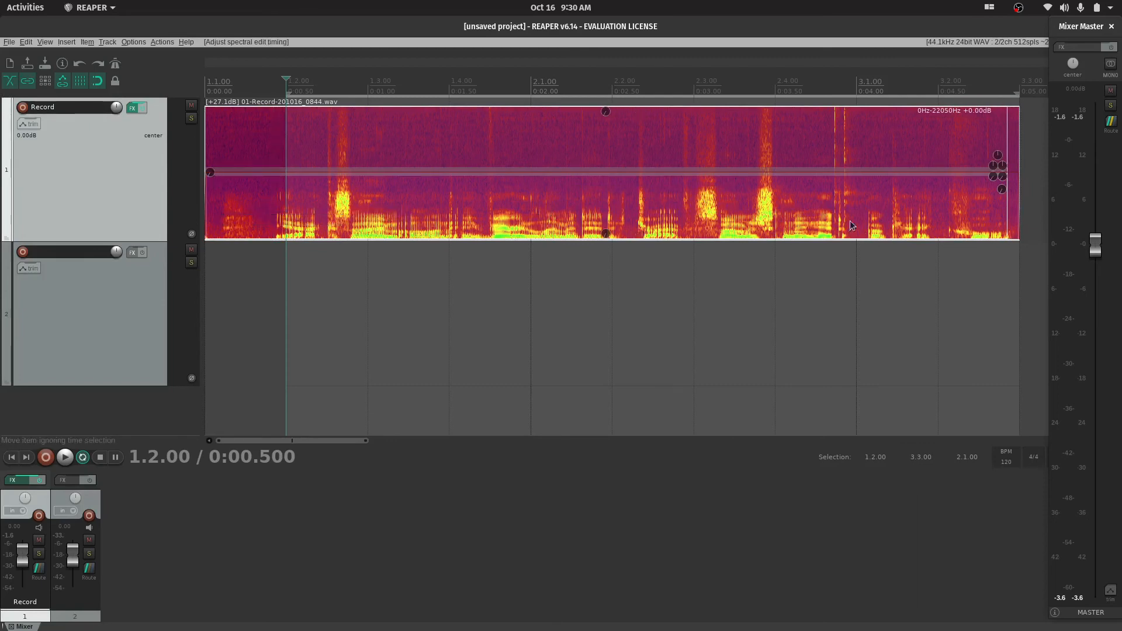
left_click_drag(1000, 213, 695, 234)
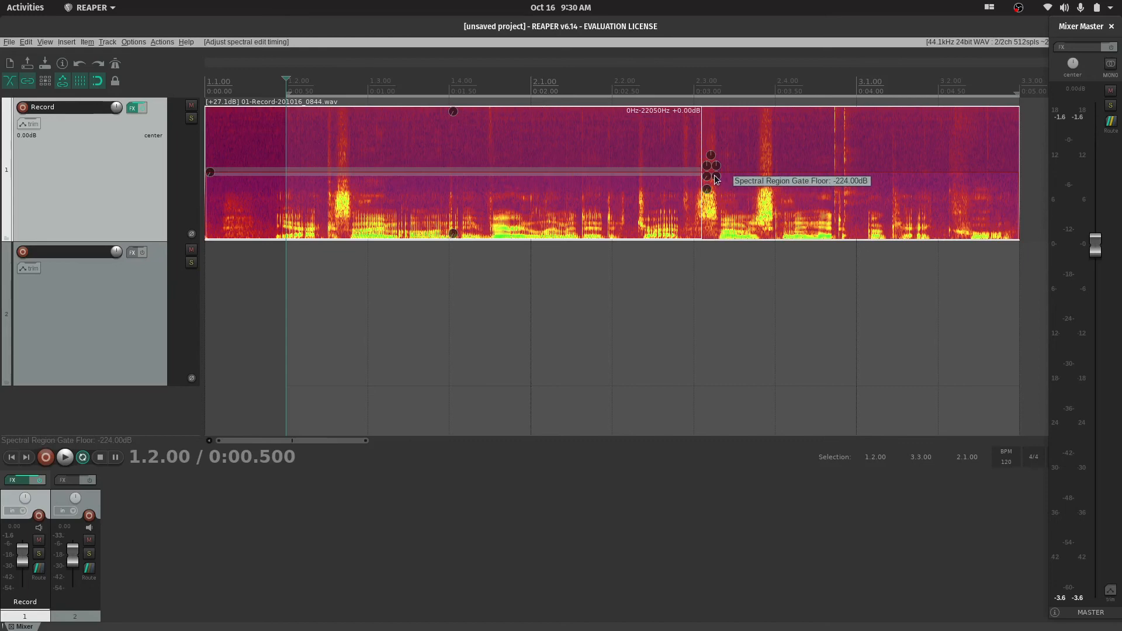
Raise the spectral edit's gate threshold, set its gate floor to -180.03 dB, and play the gated recording
left_click_drag(719, 179, 763, 310)
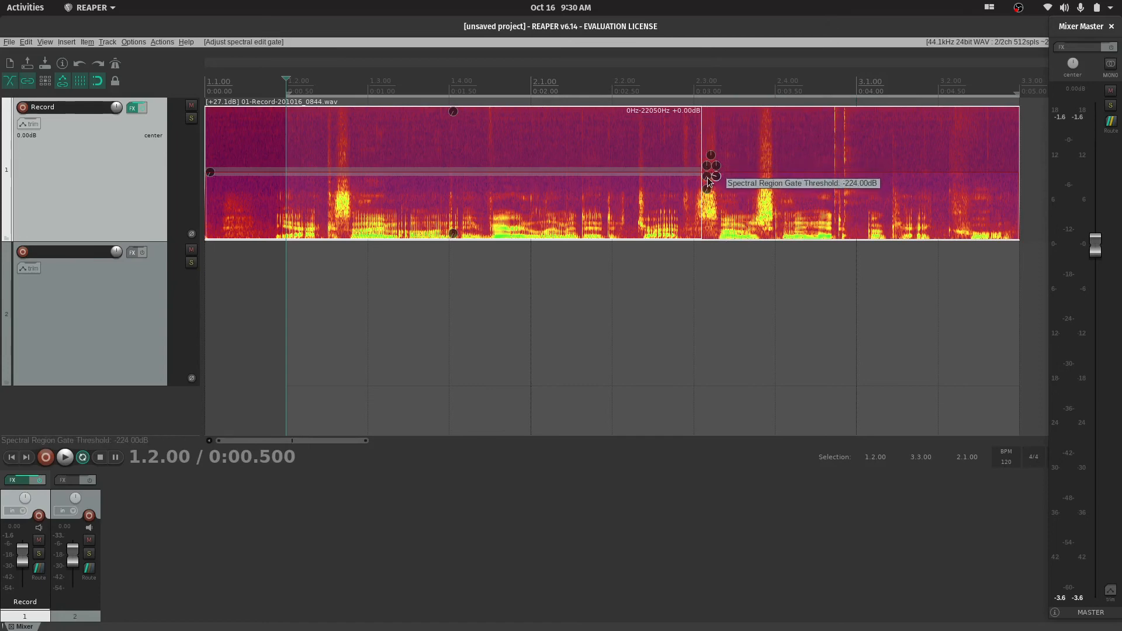
left_click_drag(707, 183, 700, 104)
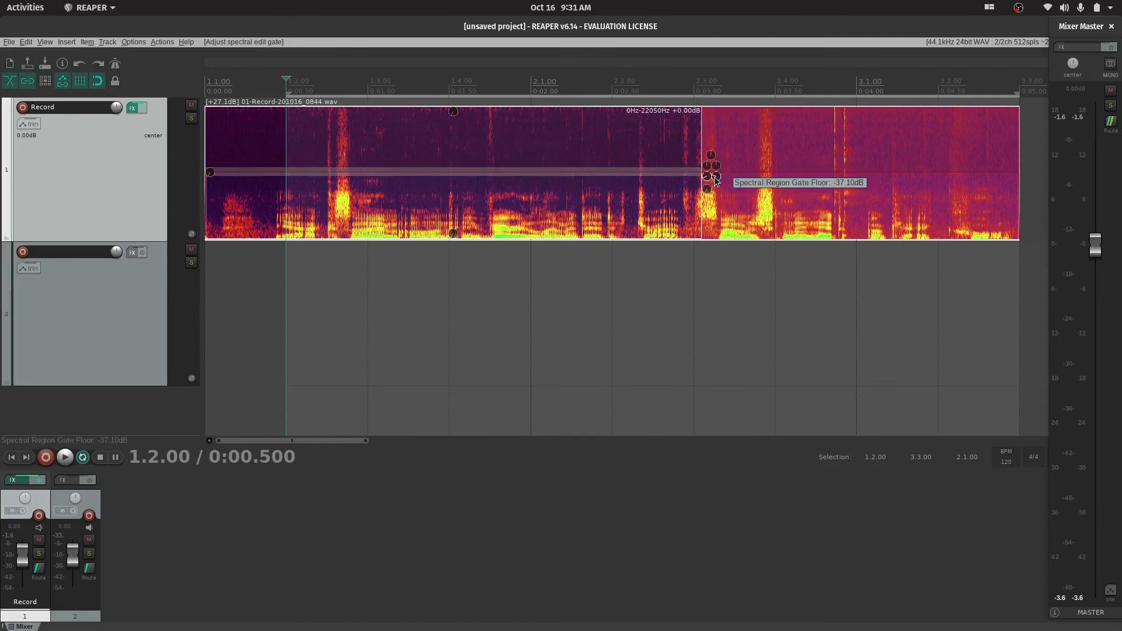
left_click_drag(717, 181, 747, 325)
key("space")
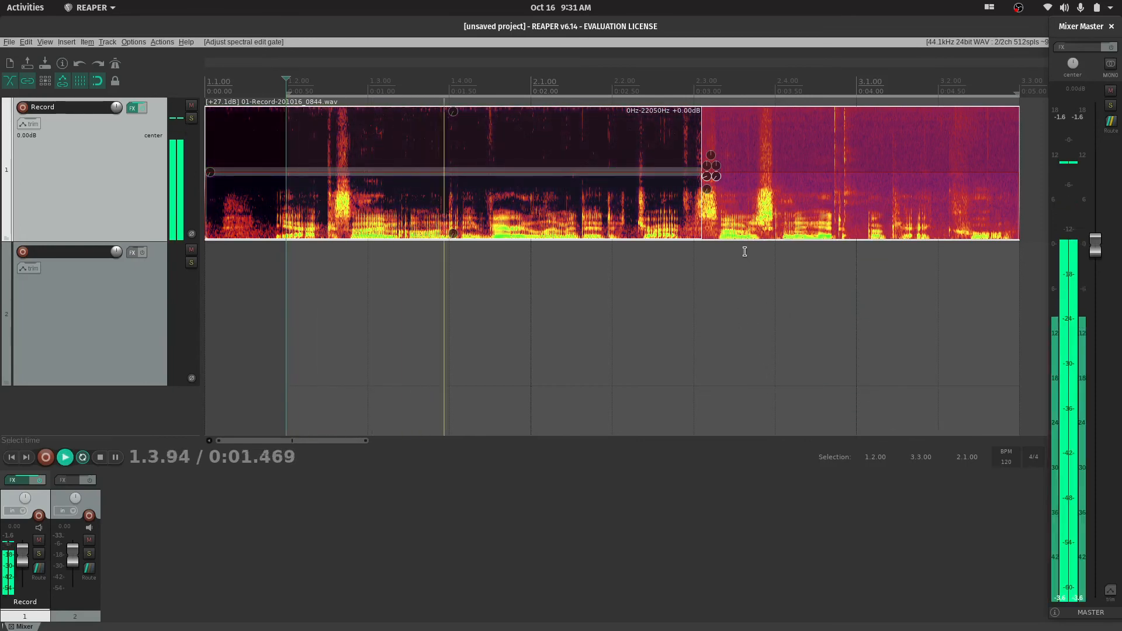
key("space")
Raise the spectral edit's gate floor, set its gate threshold to -97.75 dB, and play the result
mouse_move(717, 181)
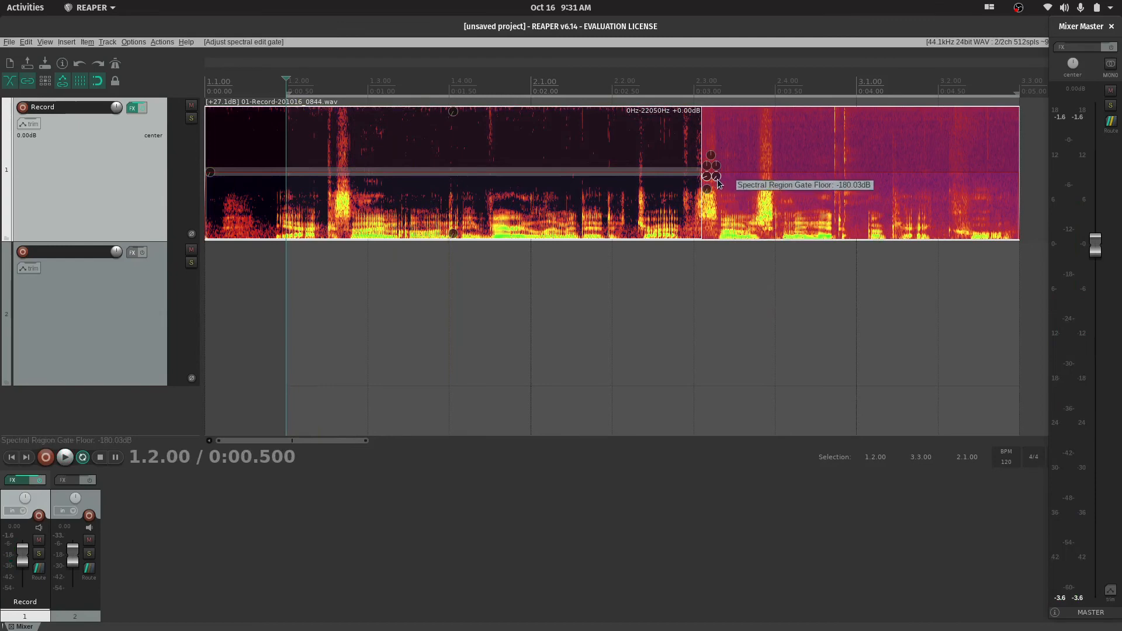
left_click_drag(718, 183, 740, 61)
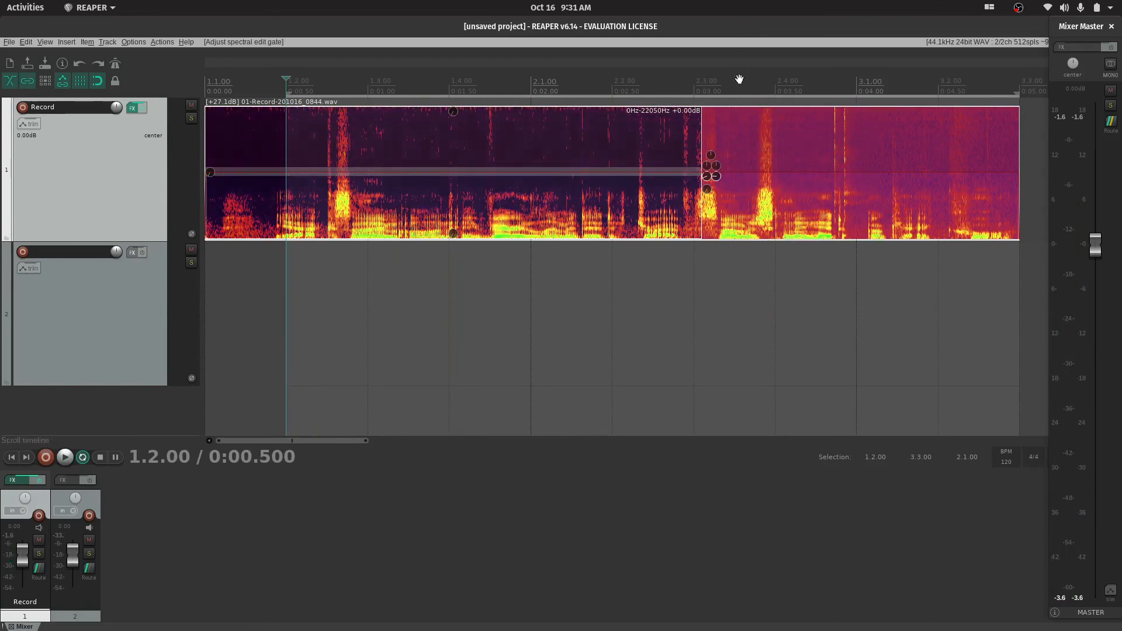
left_click_drag(718, 181, 720, 124)
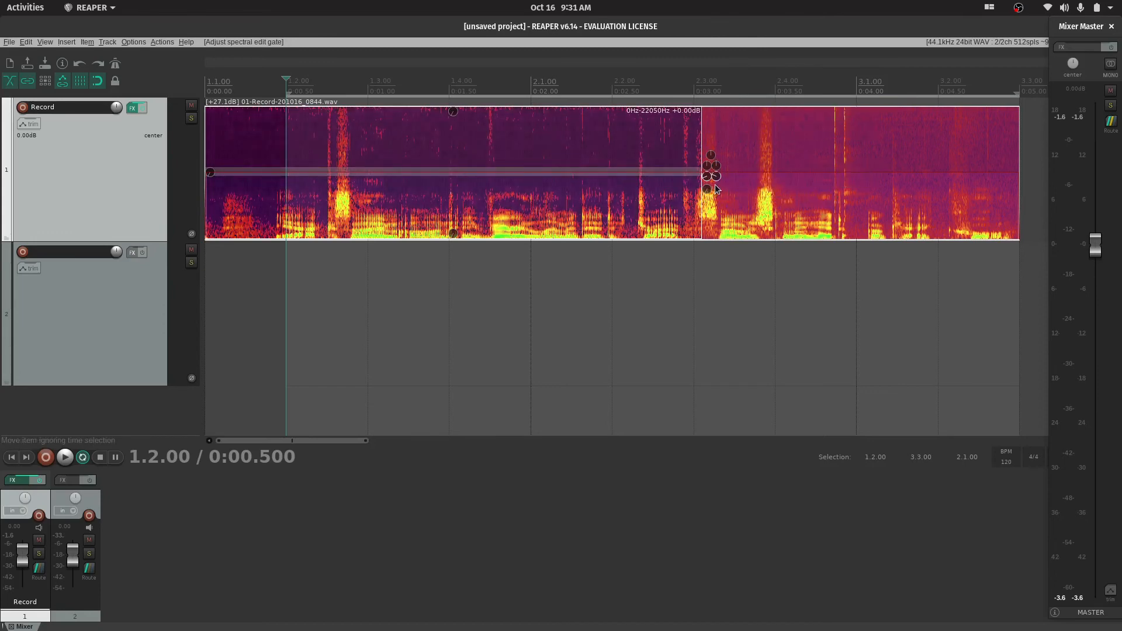
mouse_move(707, 179)
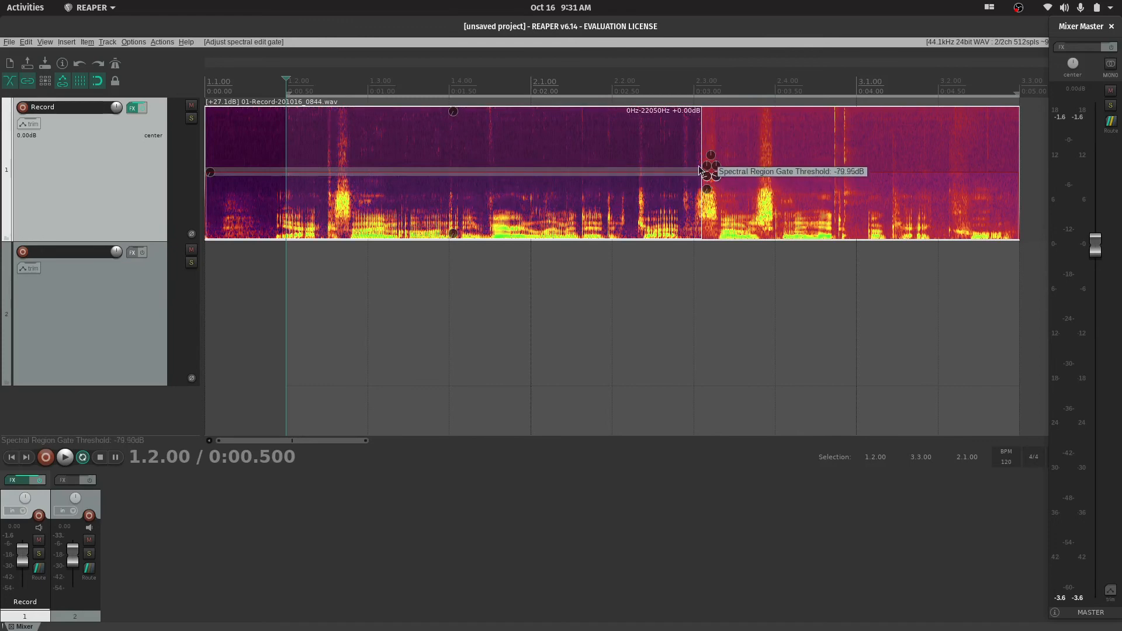
left_click_drag(701, 170, 708, 192)
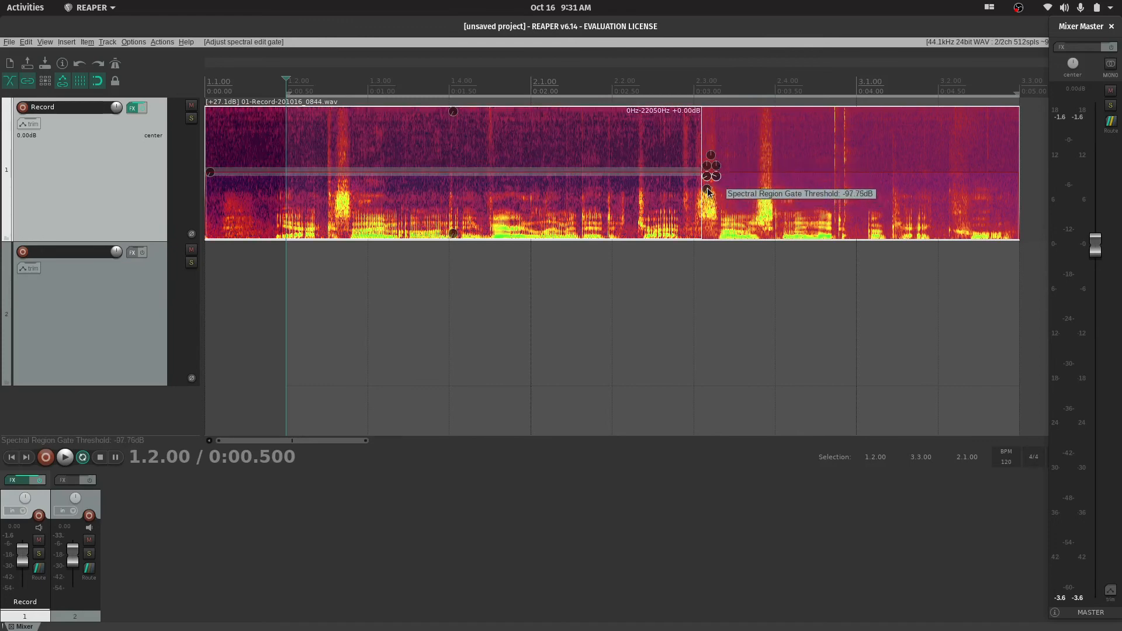
key("space")
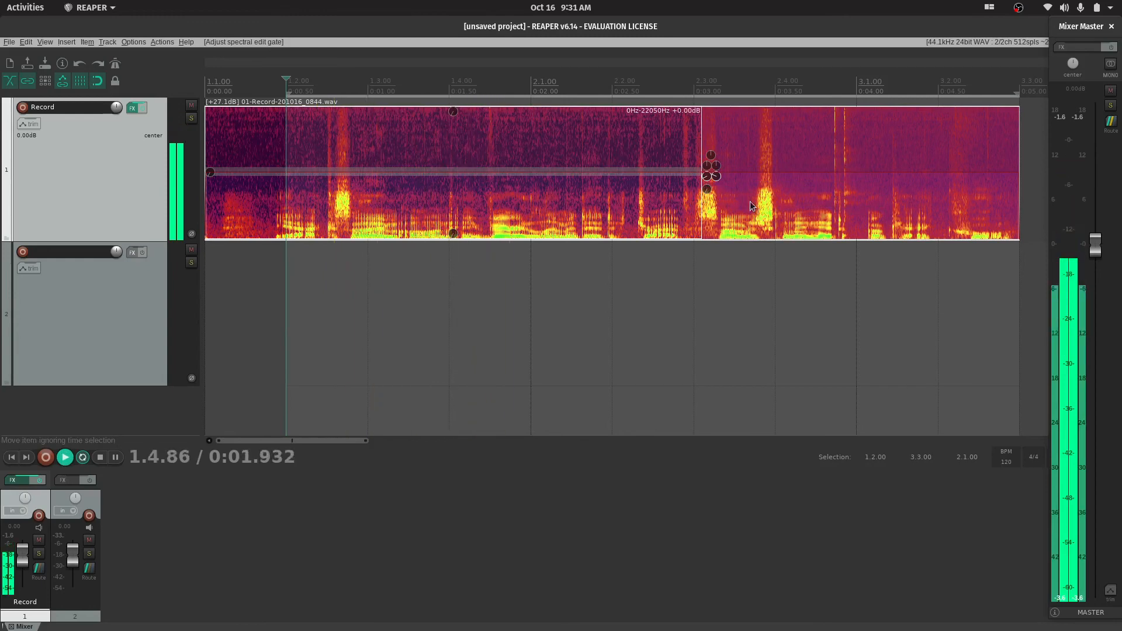
key("space")
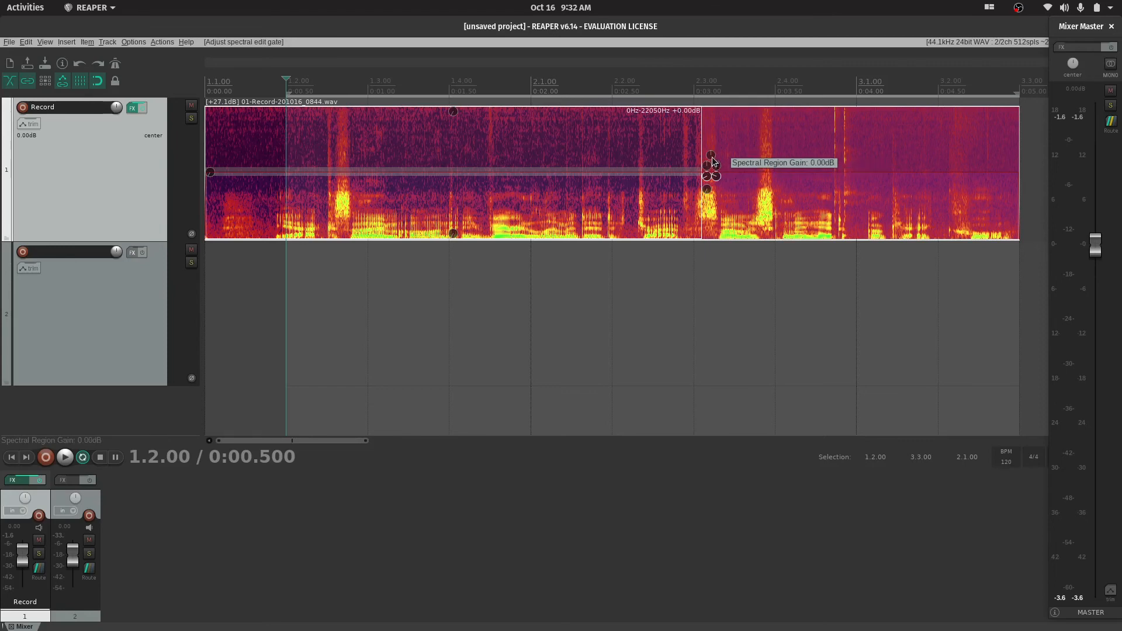
Try a spectral edit gain of -3.00 dB and a Record track volume of -6.88 dB, resetting each to 0.00 dB
mouse_move(711, 162)
left_mouse_down()
mouse_move(722, 183)
mouse_move(713, 161)
left_mouse_up()
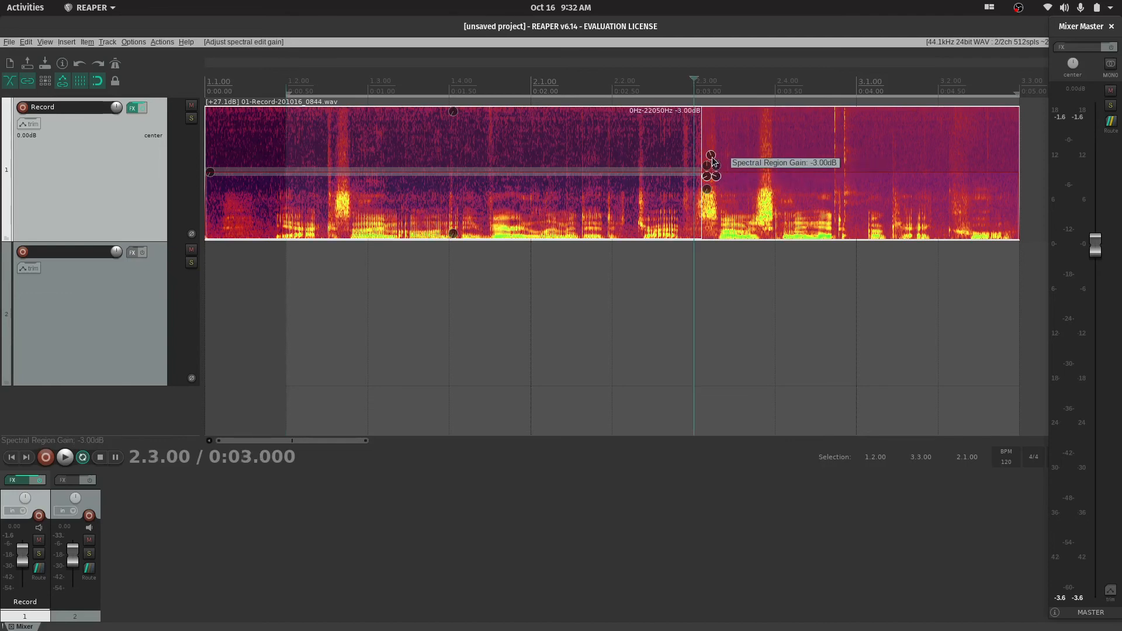
double_click(712, 162)
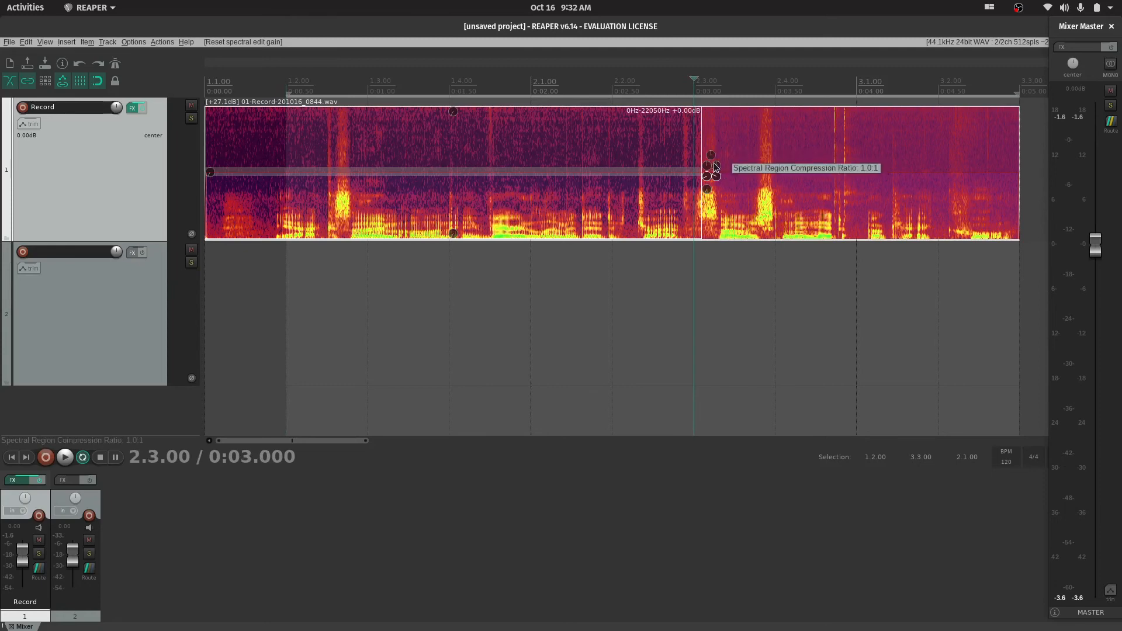
left_click_drag(116, 108, 116, 107)
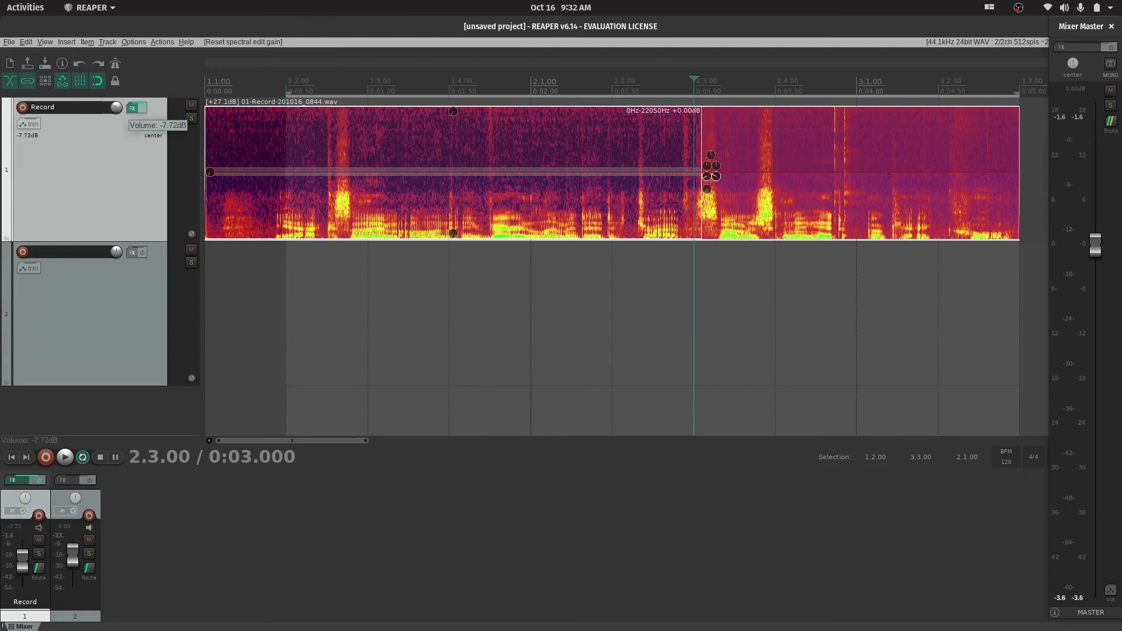
double_click(117, 107)
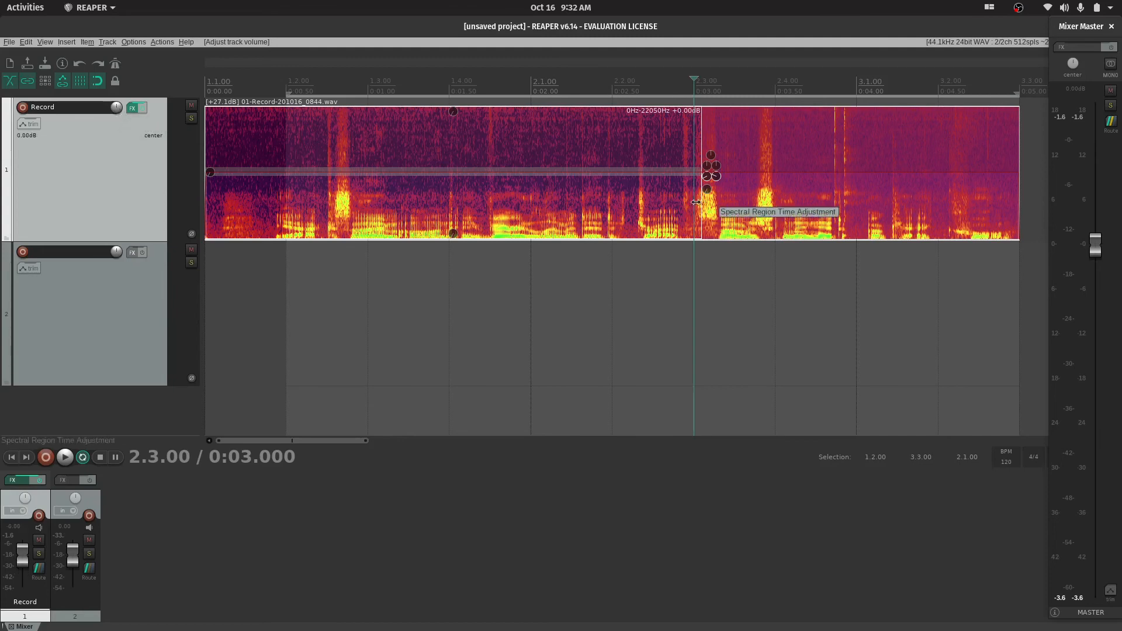
Try the spectral edit's gain at +10.50 dB, its fade-out and its compression threshold, resetting the gain to 0.00 dB
left_click_drag(710, 158, 728, 130)
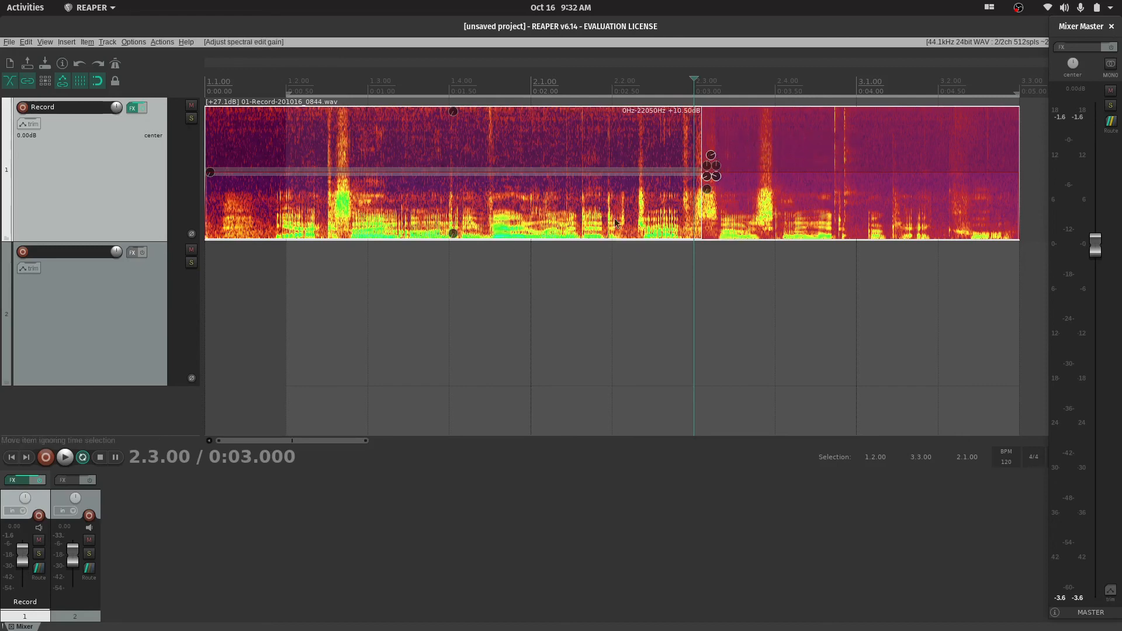
double_click(710, 158)
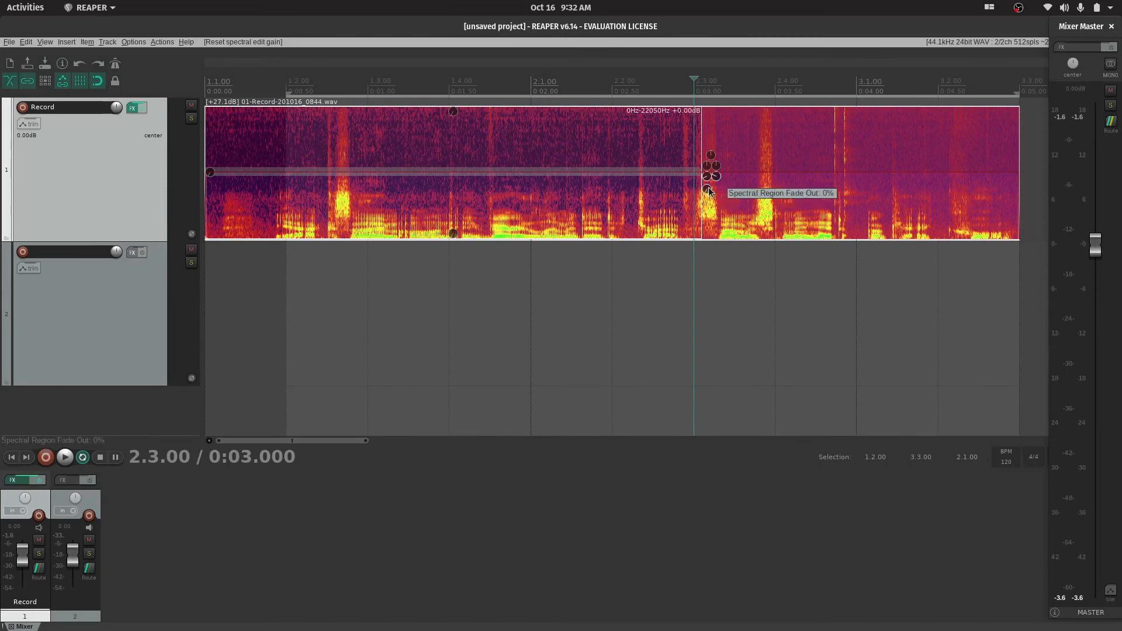
left_click_drag(708, 190, 739, 261)
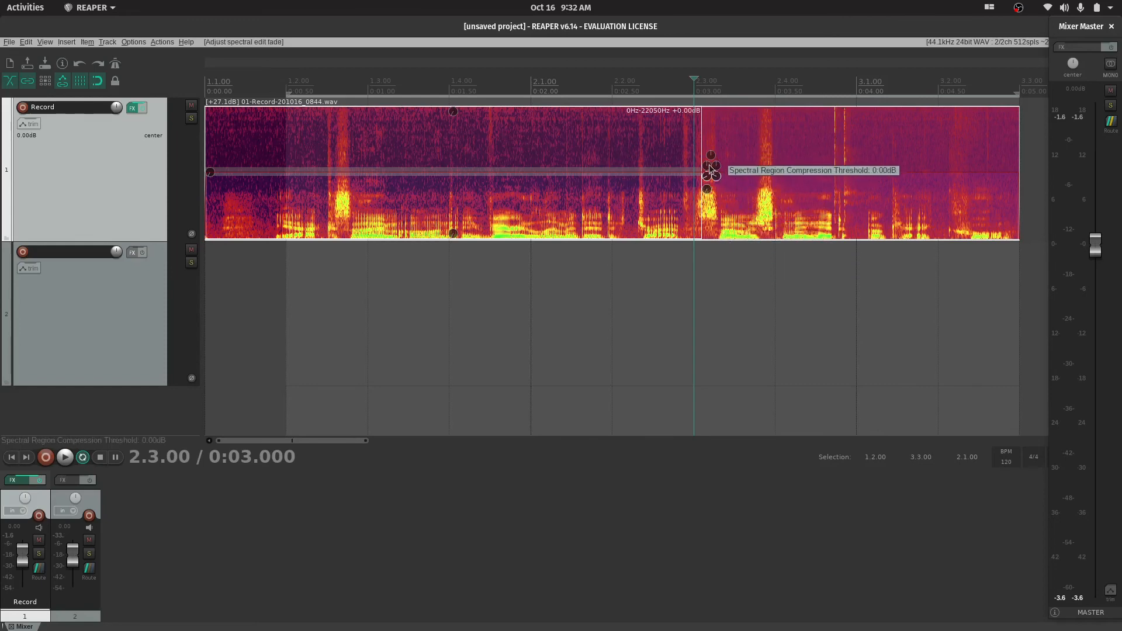
mouse_move(708, 170)
left_mouse_down()
mouse_move(725, 132)
mouse_move(715, 199)
mouse_move(726, 224)
mouse_move(718, 177)
left_mouse_up()
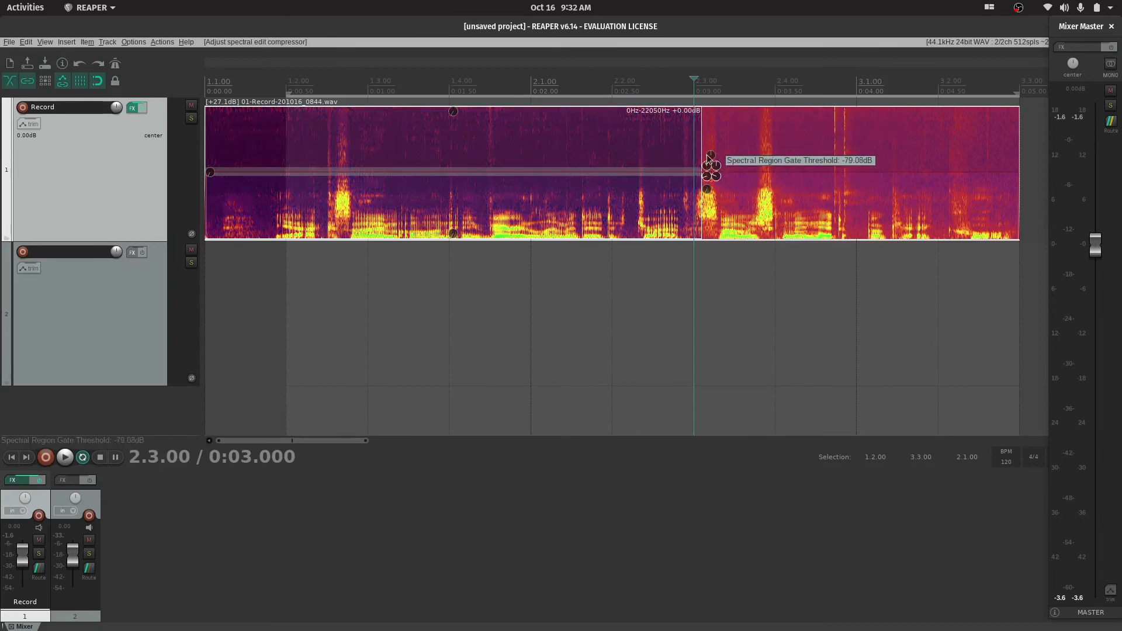
Readjust the spectral edit's gate threshold and play the recording from 0:00.500 to hear the effect
mouse_move(707, 158)
left_mouse_down()
mouse_move(712, 210)
mouse_move(706, 147)
mouse_move(706, 216)
mouse_move(716, 187)
mouse_move(720, 204)
mouse_move(718, 152)
left_mouse_up()
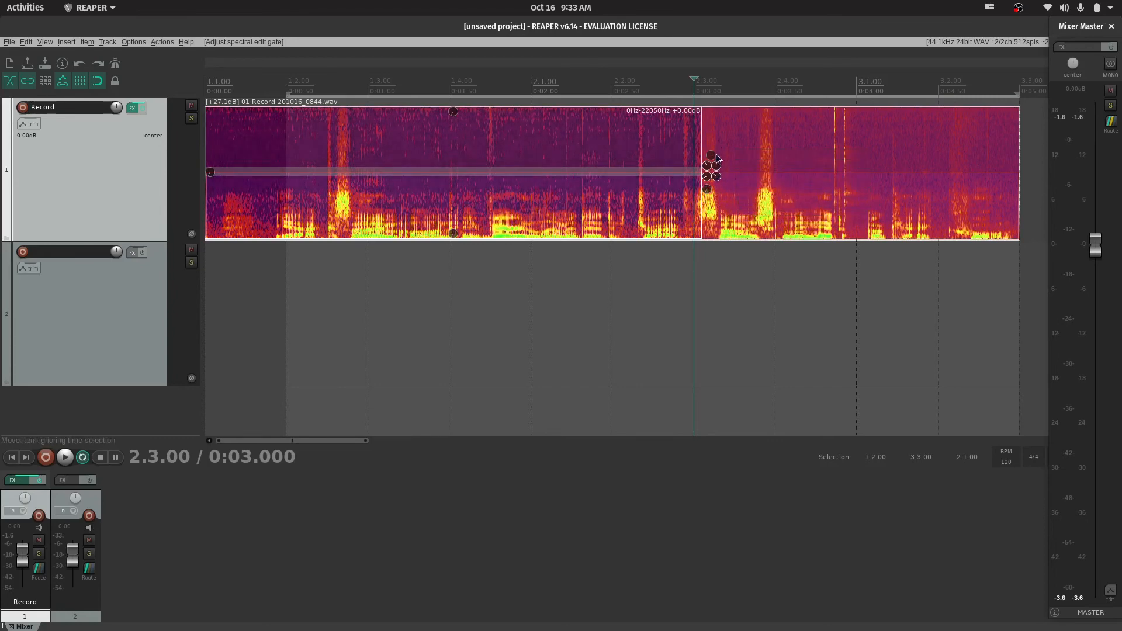
key("space")
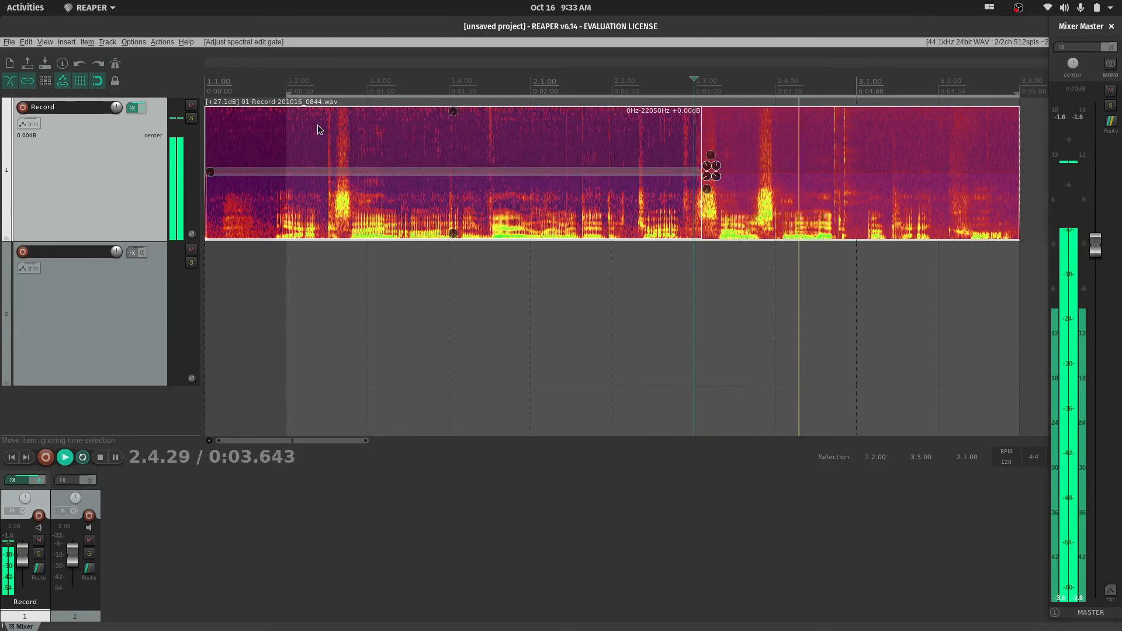
key("space")
left_click(307, 87)
key("space")
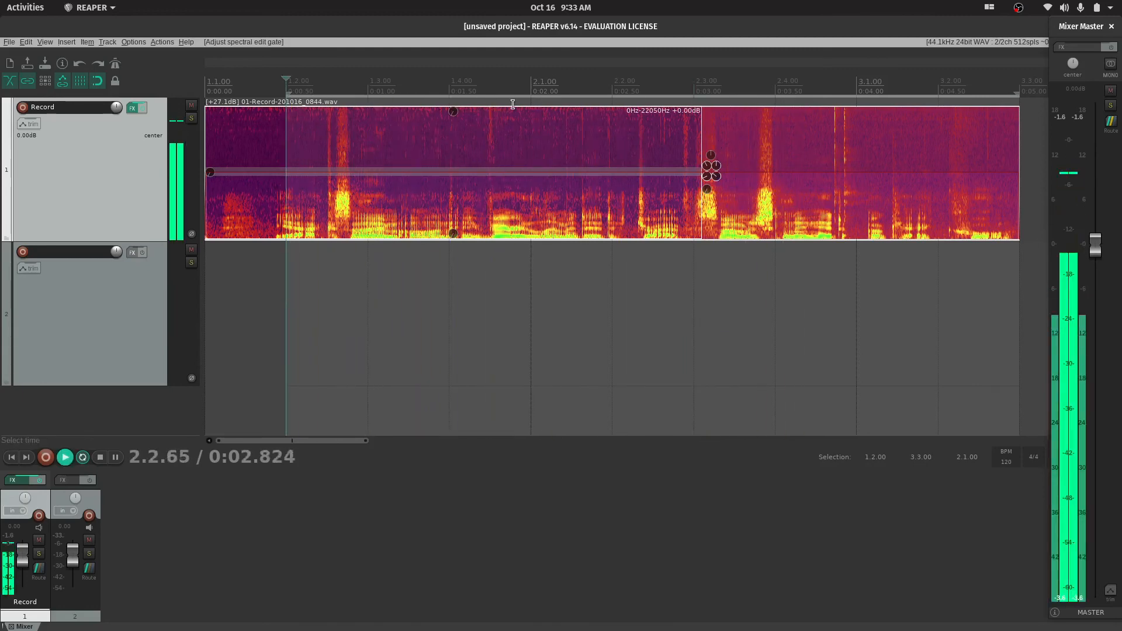
key("space")
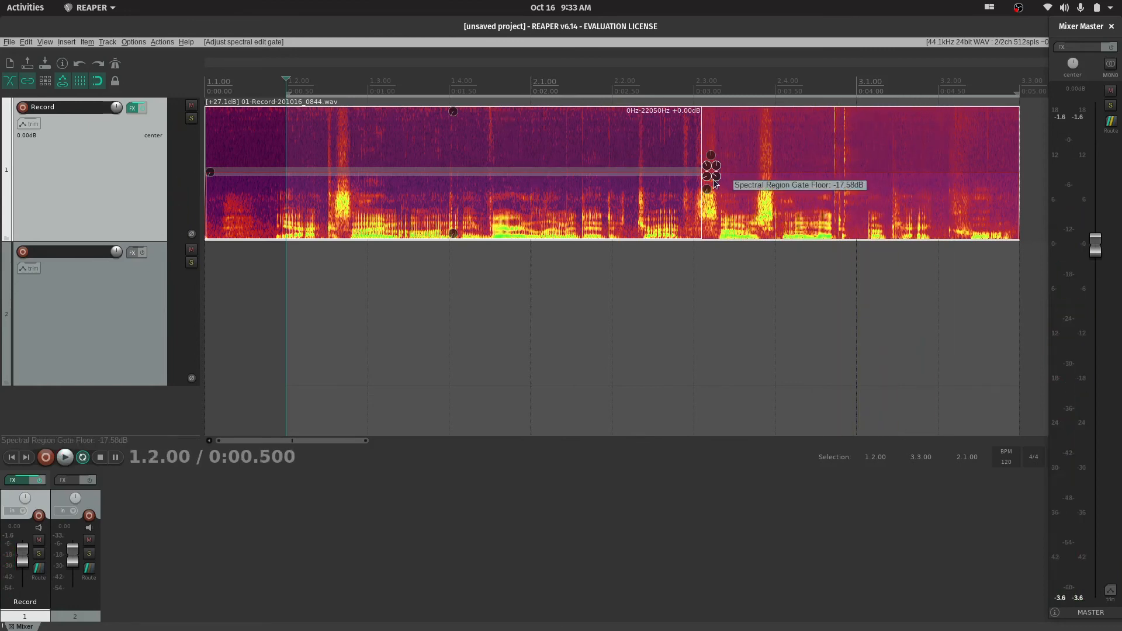
Adjust the spectral edit's gate floor and gate threshold, and extend its end to the end of the item
left_click_drag(718, 180, 727, 144)
left_click_drag(707, 182, 720, 241)
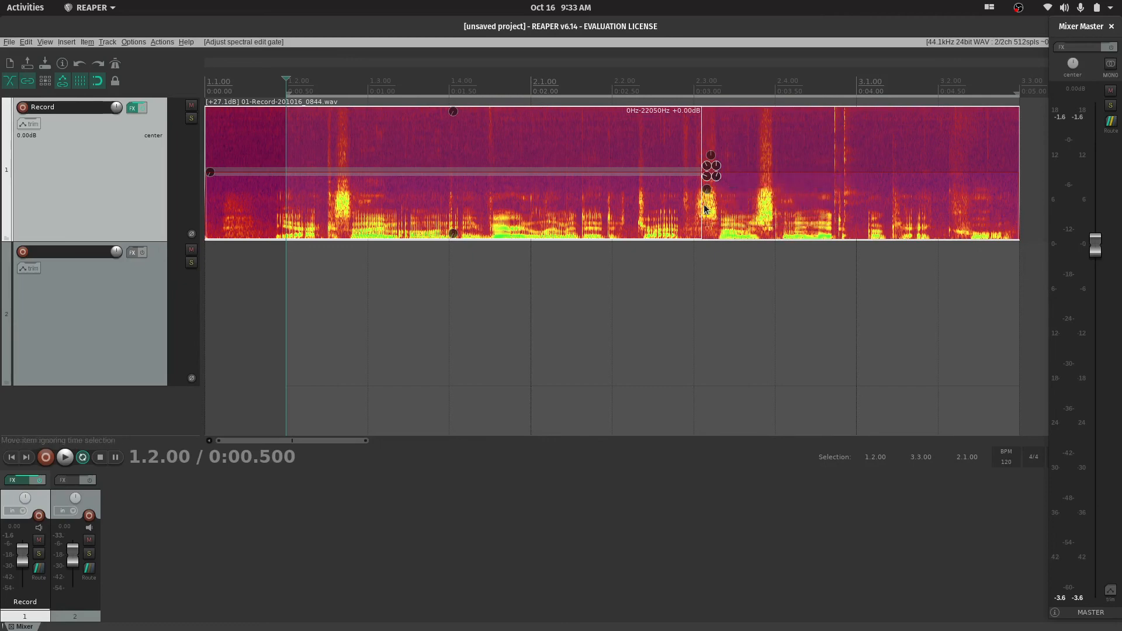
left_click_drag(703, 220, 894, 233)
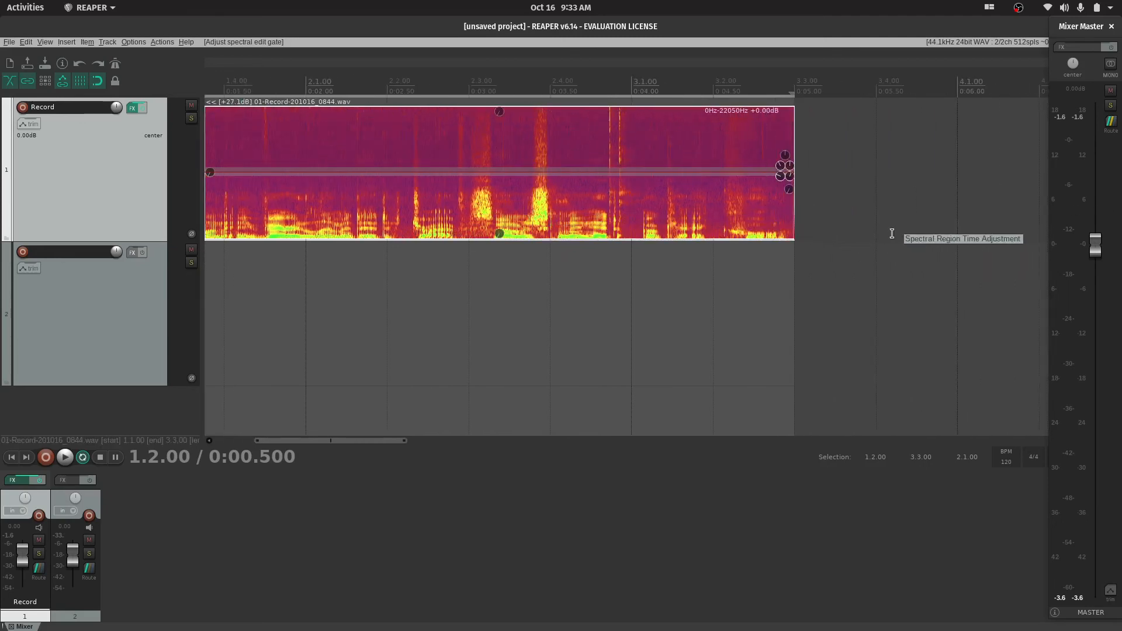
Turn off the spectrogram display on the recorded item
right_click(343, 184)
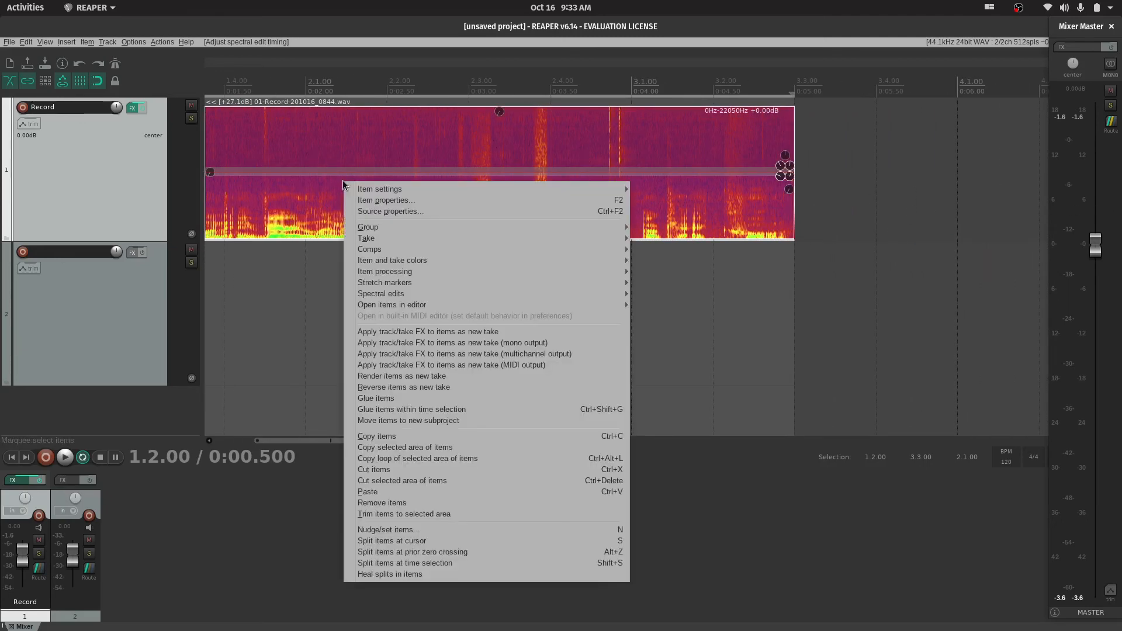
mouse_move(402, 293)
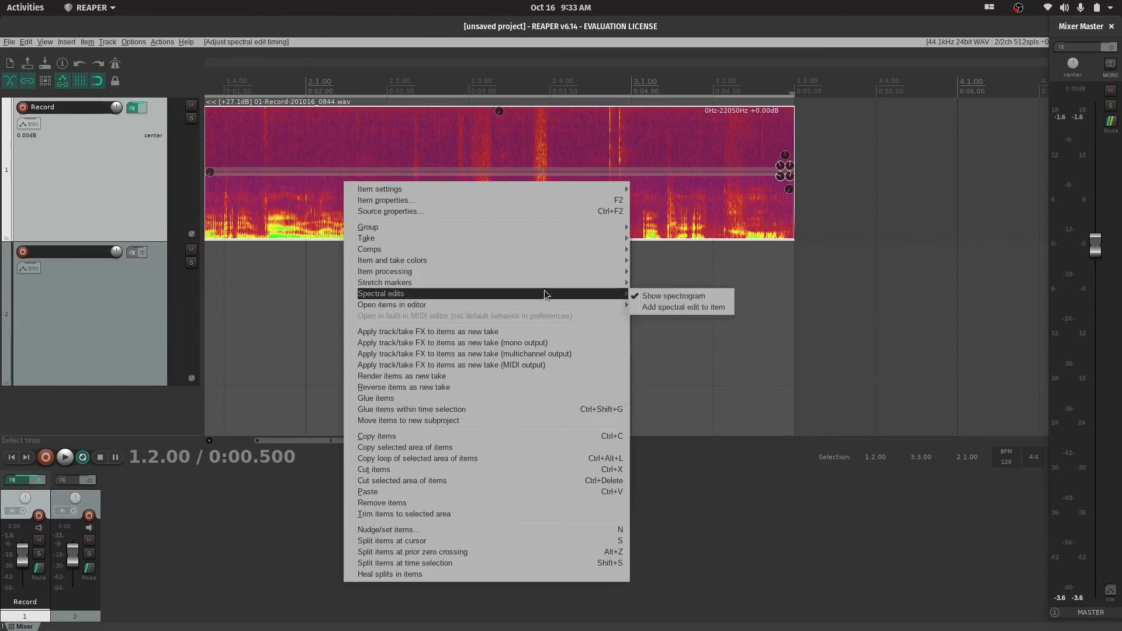
left_click(678, 299)
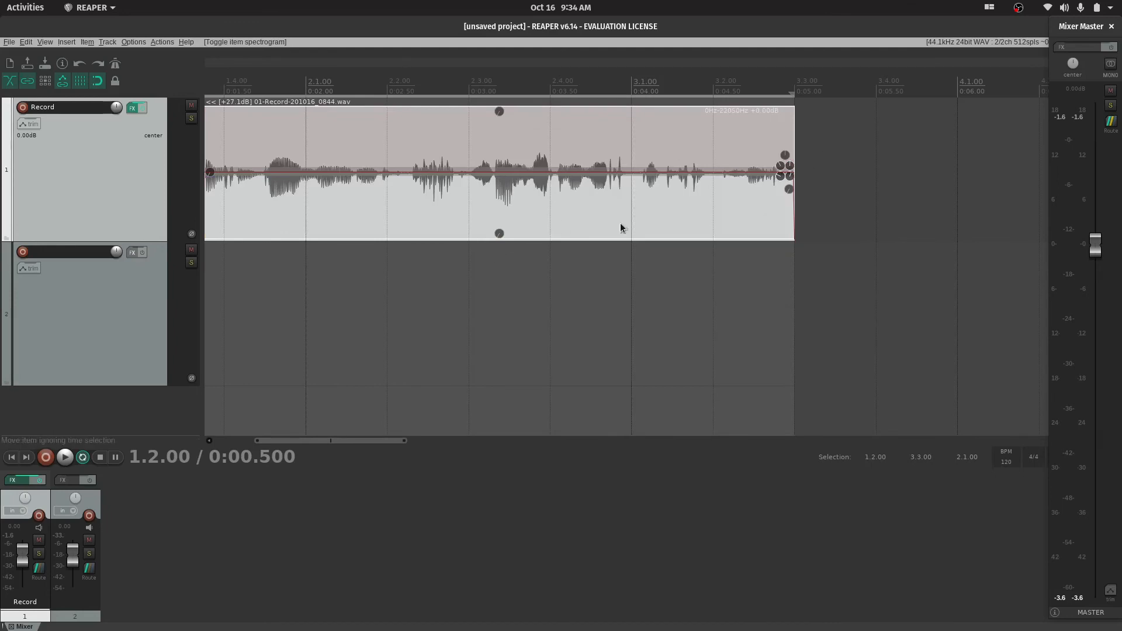
Shorten the spectral edit to end at about 0:02.4 and select the edit
scroll(415, 291, "down", 5)
scroll(416, 293, "up", 5)
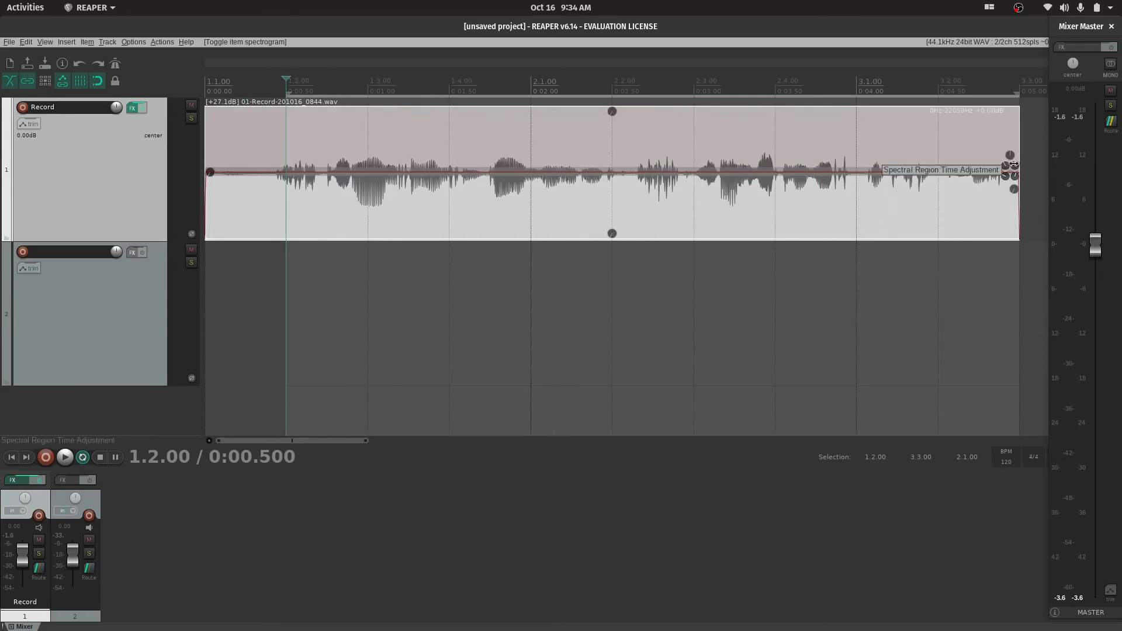
left_click_drag(1013, 165, 593, 169)
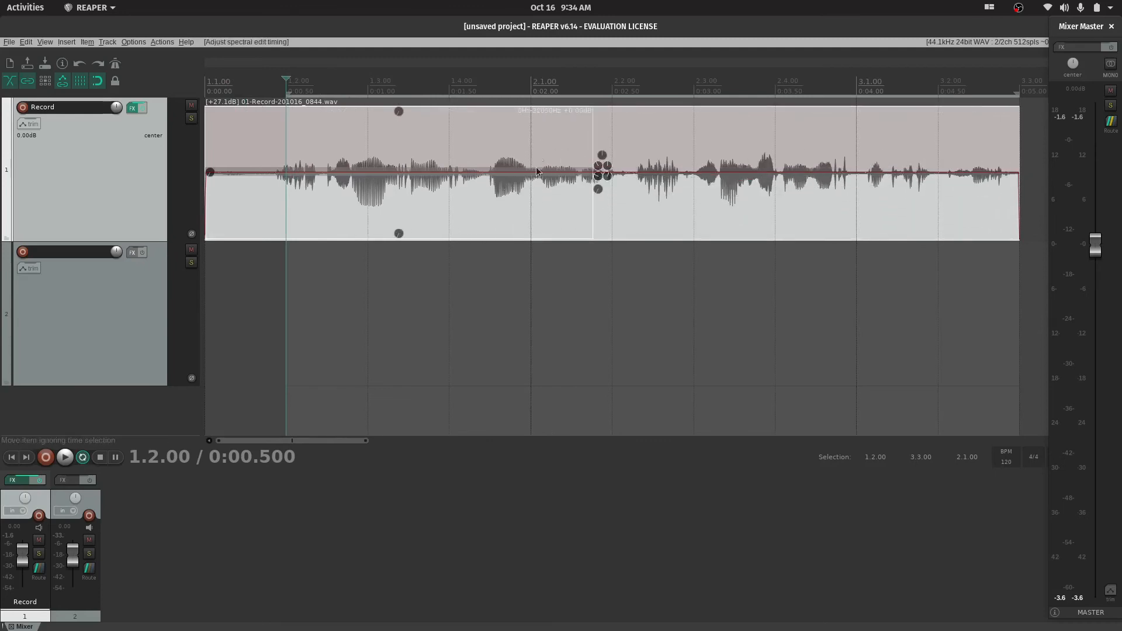
left_click_drag(561, 113, 507, 156)
scroll(507, 156, "up", 2)
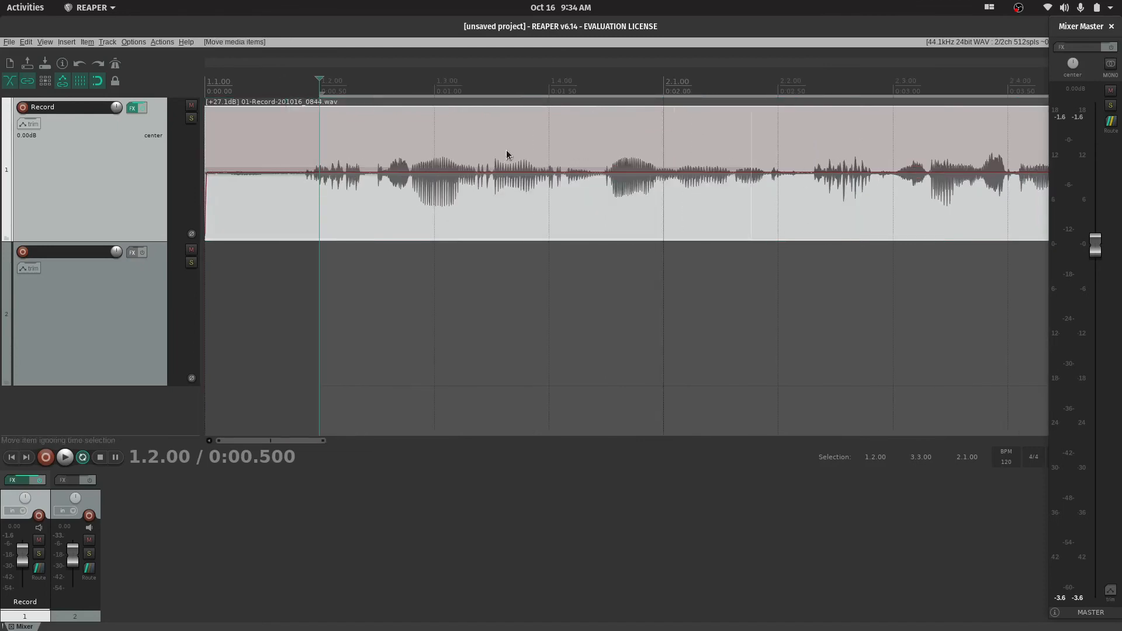
left_click(718, 244)
left_click(743, 204)
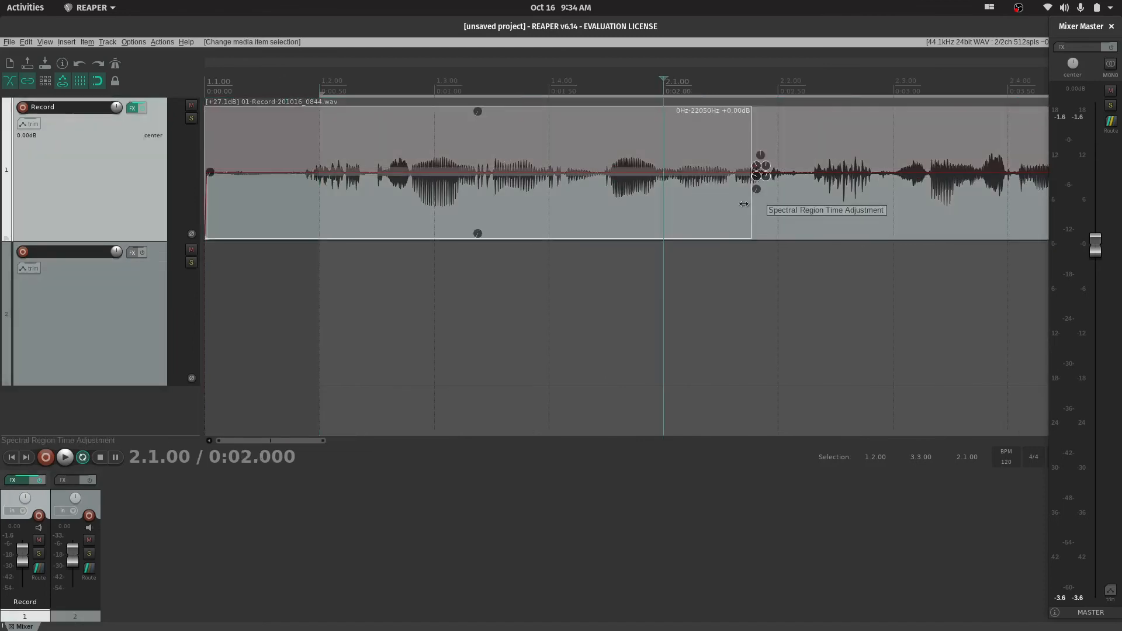
left_click(743, 236)
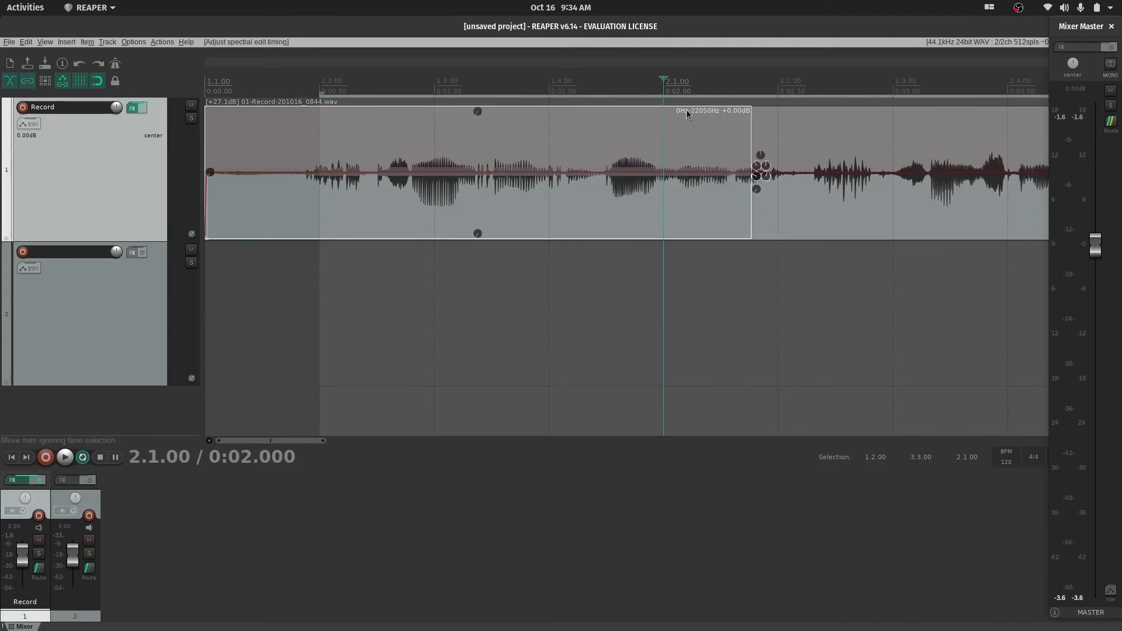
right_click(653, 132)
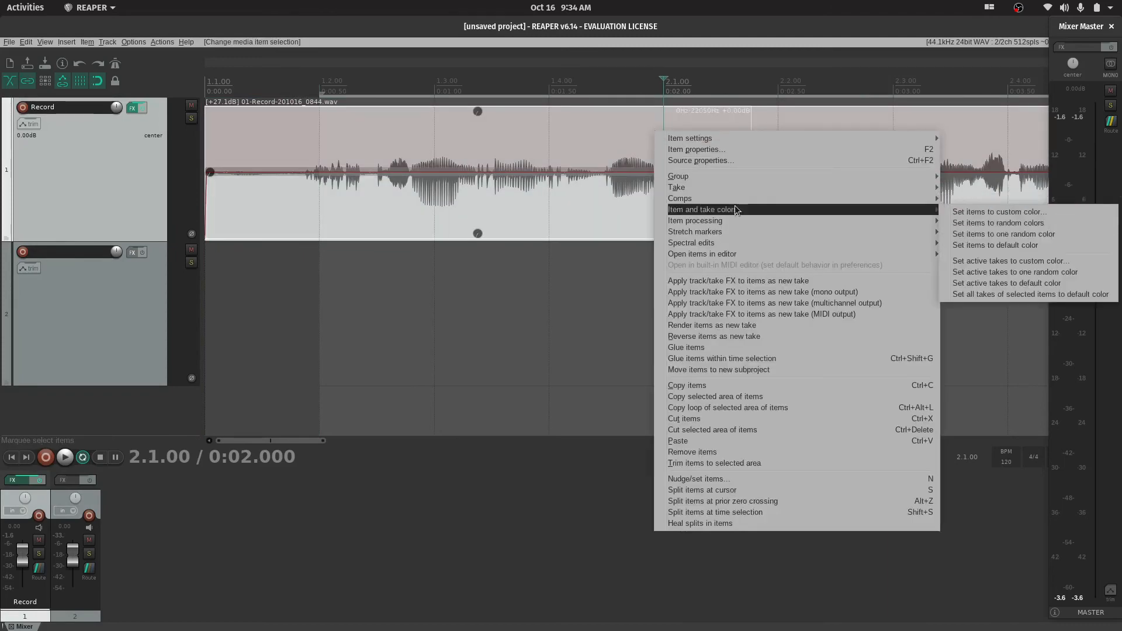
mouse_move(734, 220)
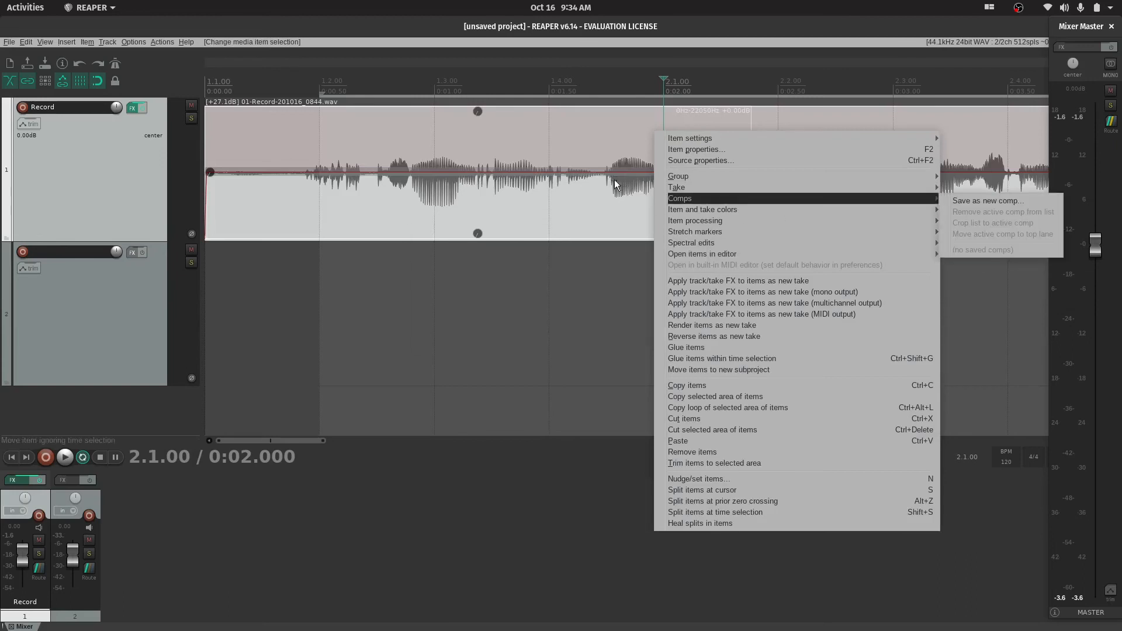
left_click(546, 142)
left_click(548, 141)
left_click(759, 141)
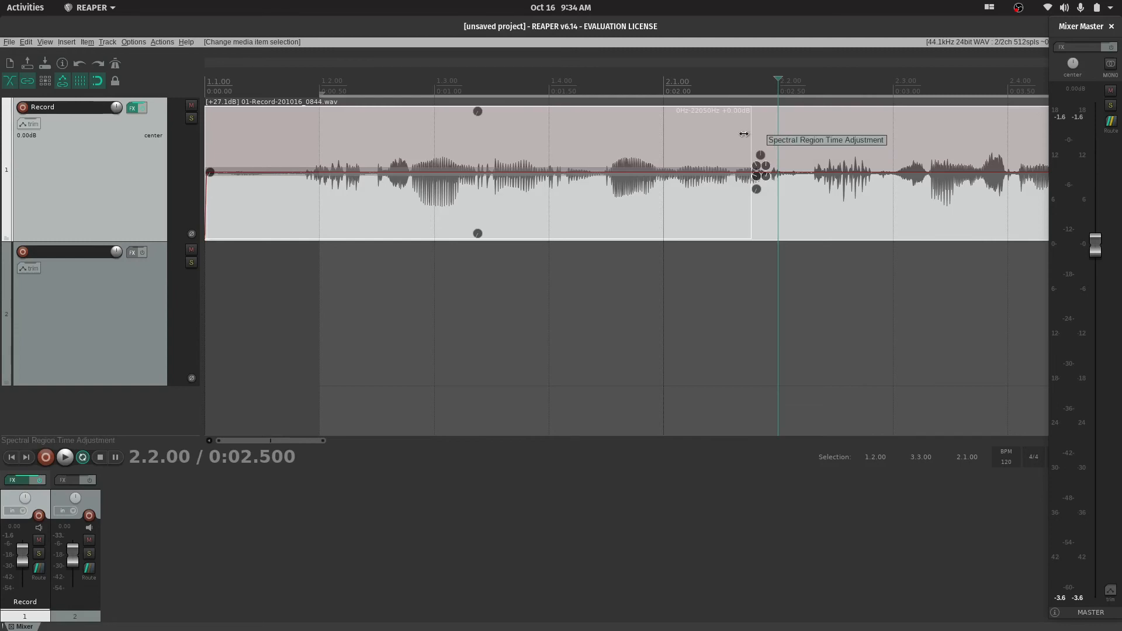
Narrow the spectral edit's time span and frequency range, and delete the edit from the item
left_click_drag(754, 140, 643, 159)
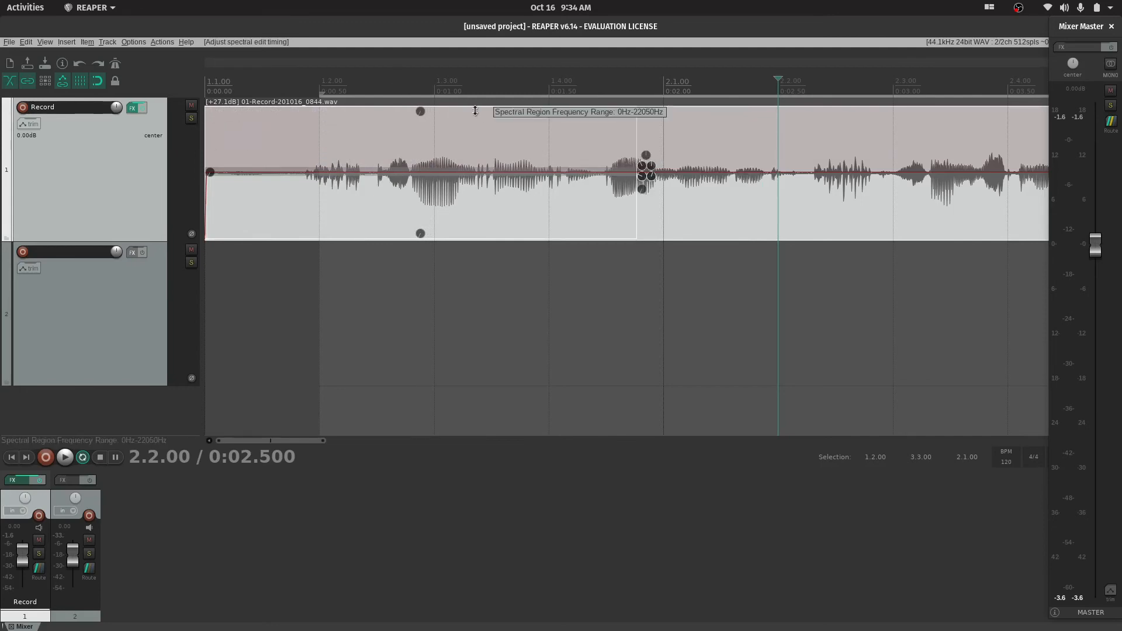
left_click_drag(475, 110, 570, 201)
right_click(573, 197)
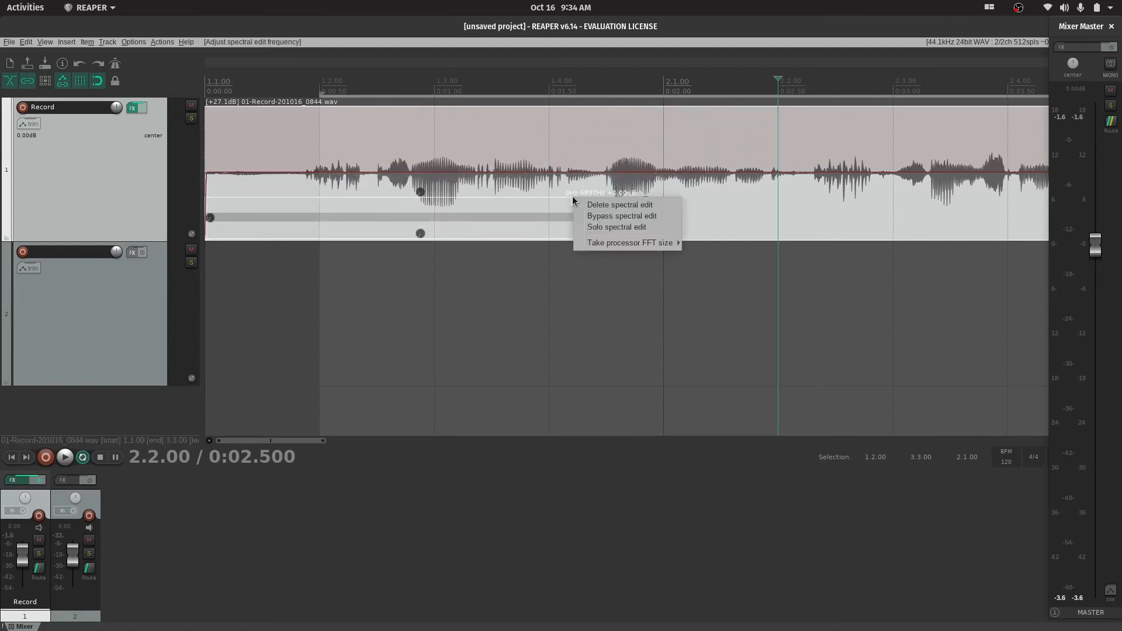
left_click(635, 205)
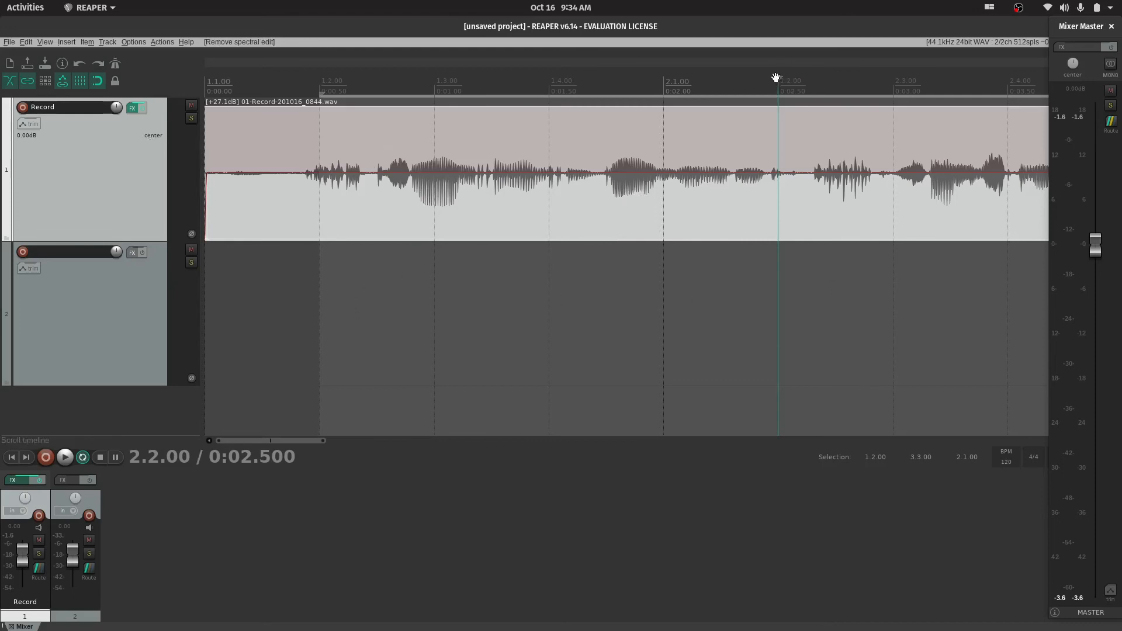
Make time selections from 2.1.00 to 2.2.00 and from 1.2.00 to 2.1.00, and collapse the selection to nothing
left_click_drag(777, 80, 684, 82)
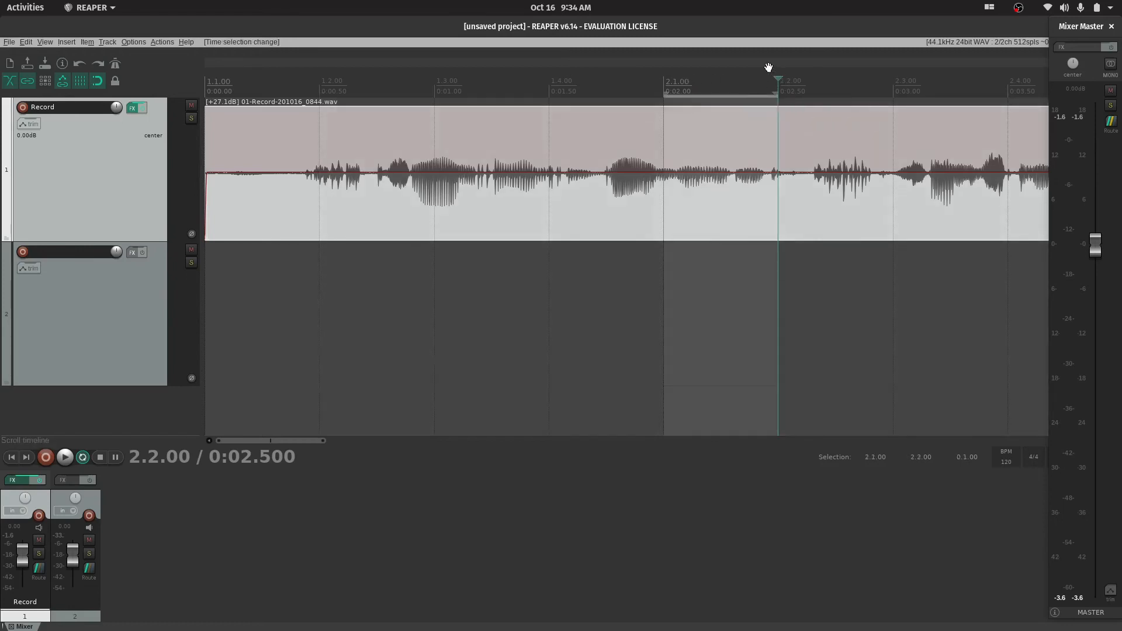
left_click_drag(771, 79, 320, 81)
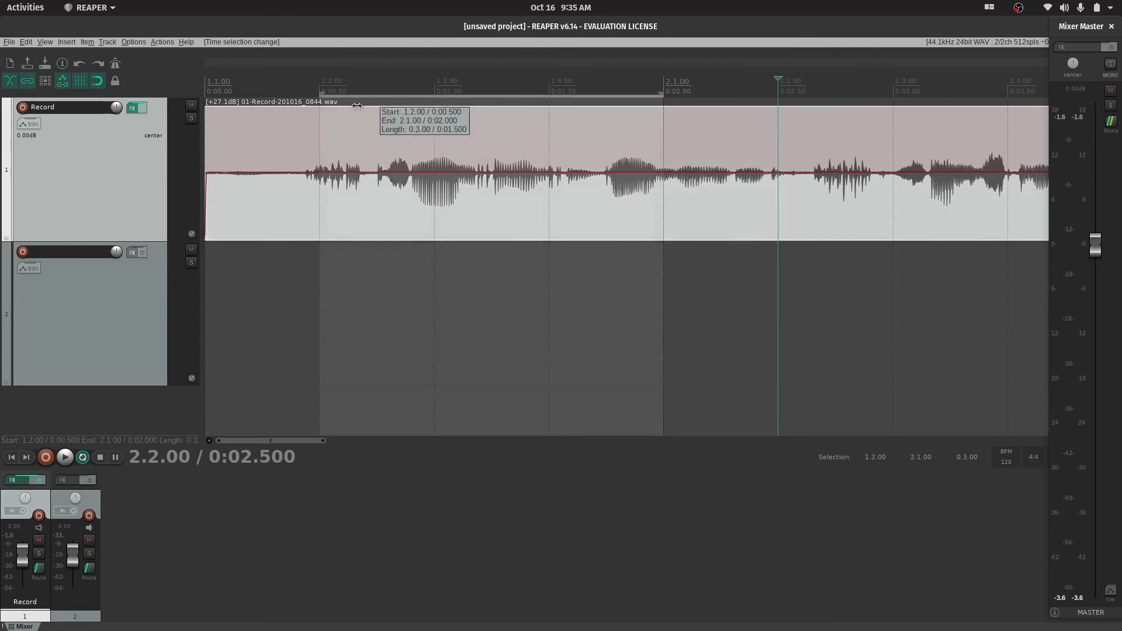
left_click(716, 286)
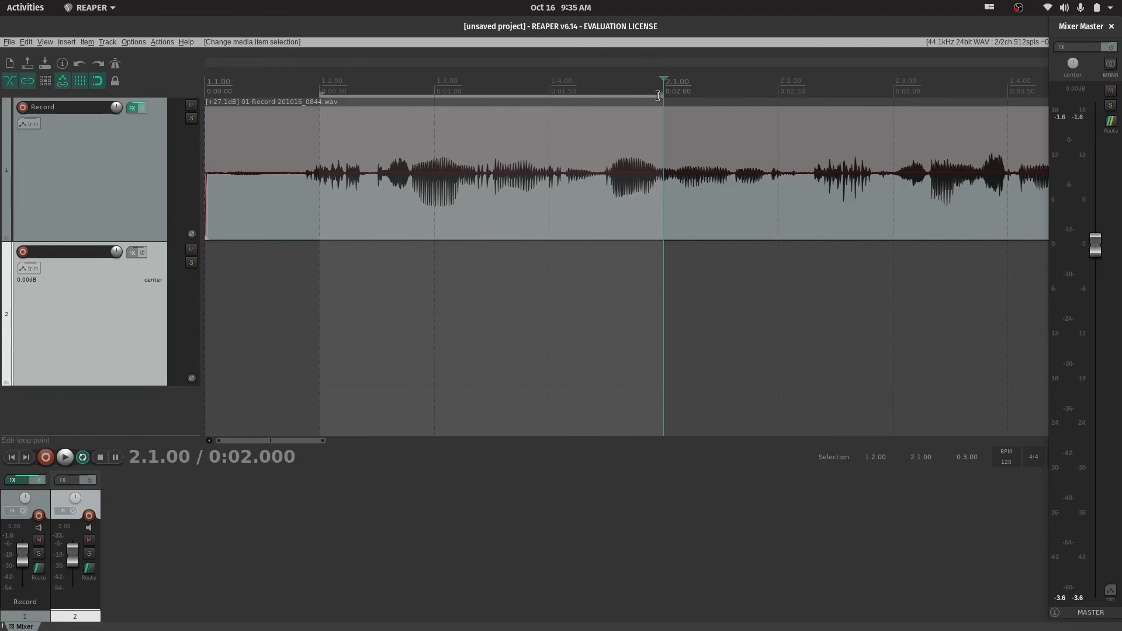
left_click_drag(660, 96, 312, 102)
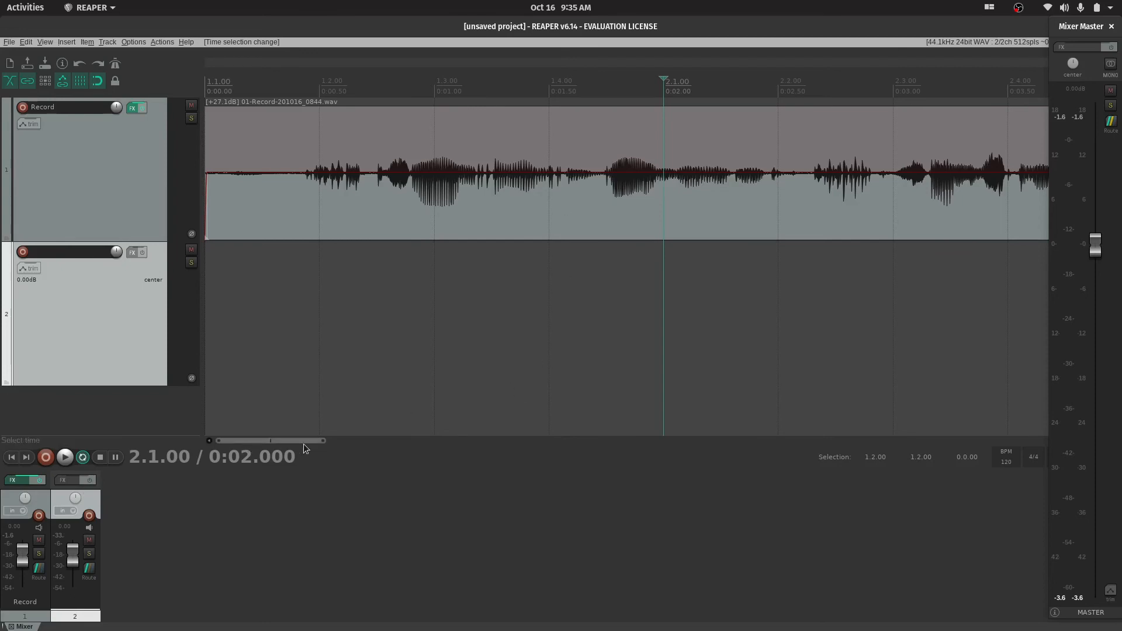
Add a marker on the timeline at 1.3.00 and name it HELO
left_click(294, 76)
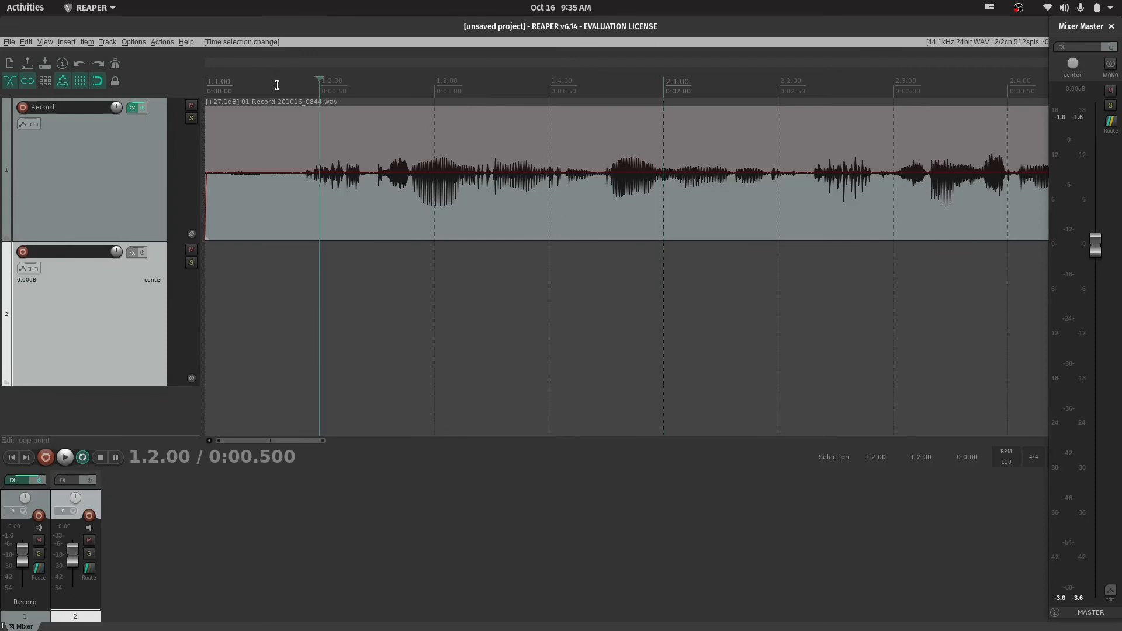
left_click(223, 80)
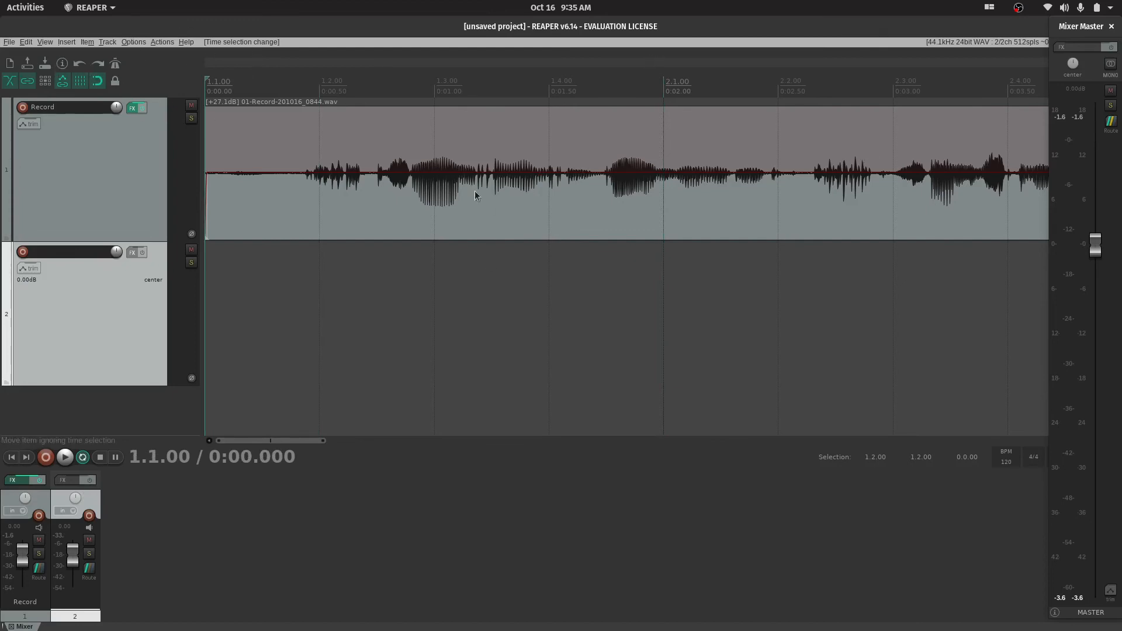
left_click(433, 92)
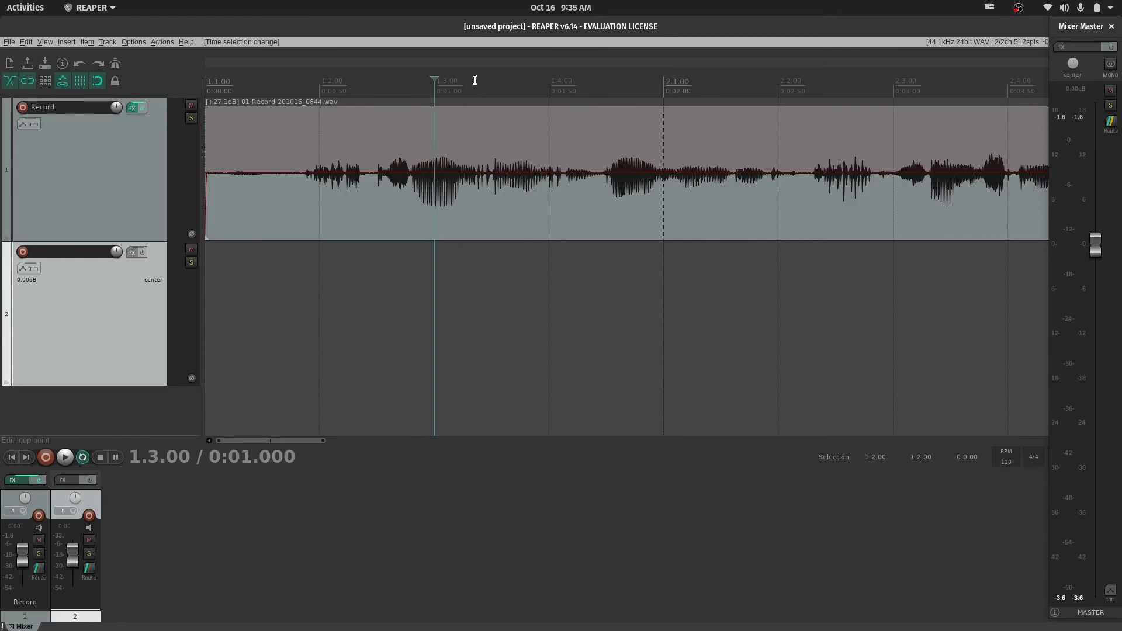
key("m")
right_click(438, 64)
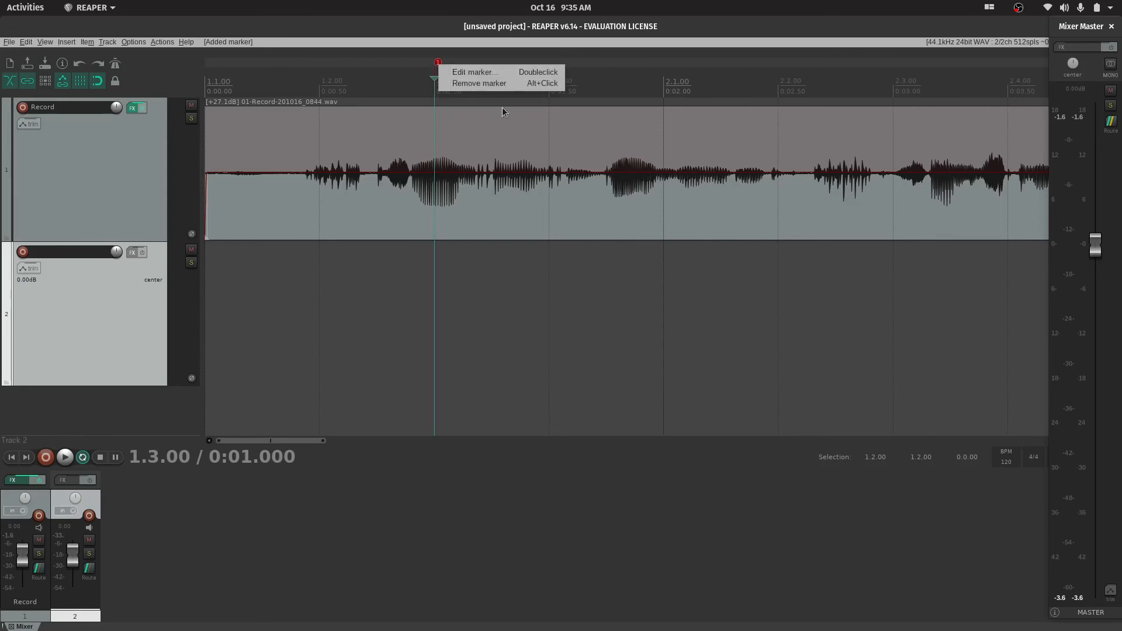
left_click(439, 68)
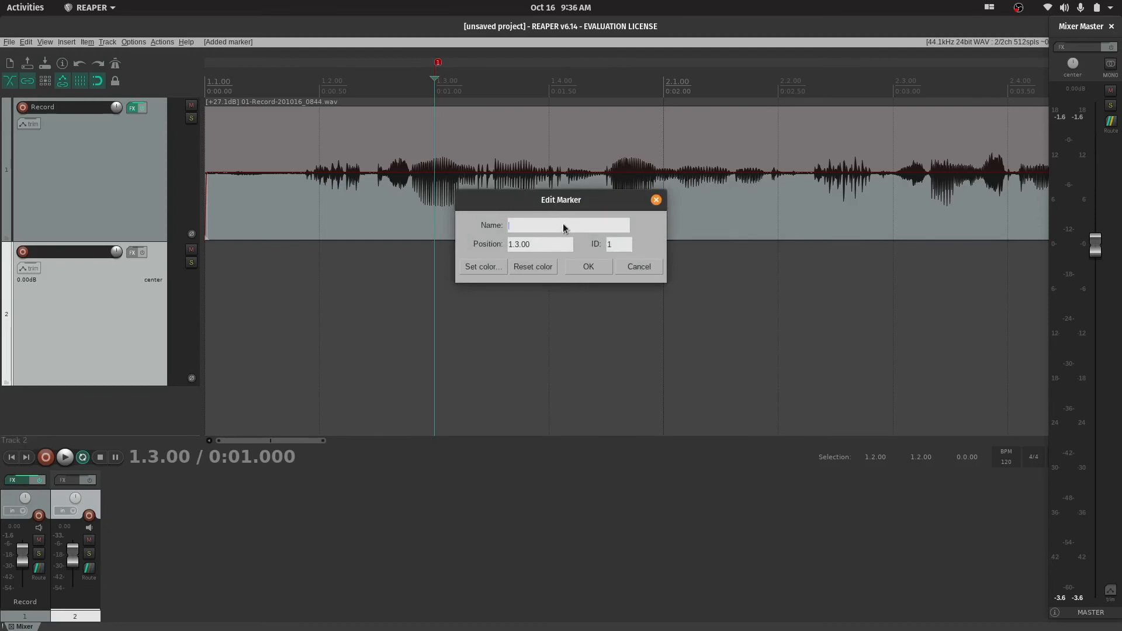
type("HELOO")
key("BackSpace")
left_click(587, 270)
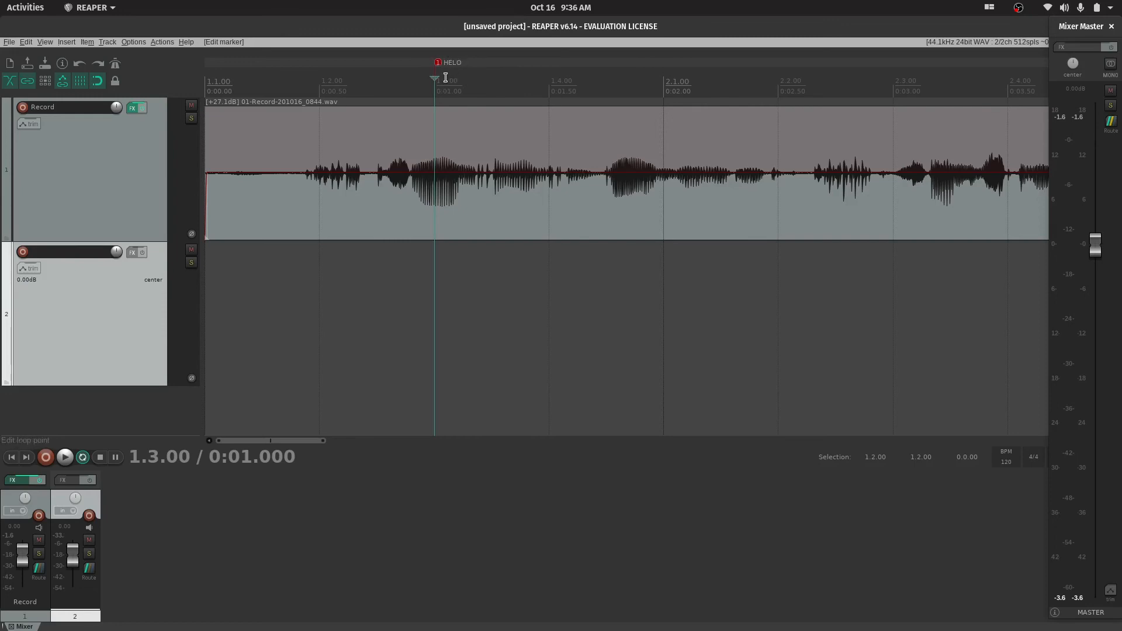
Add a marker on the timeline at 2.1.00 and name it GOOD BYE
left_click(667, 66)
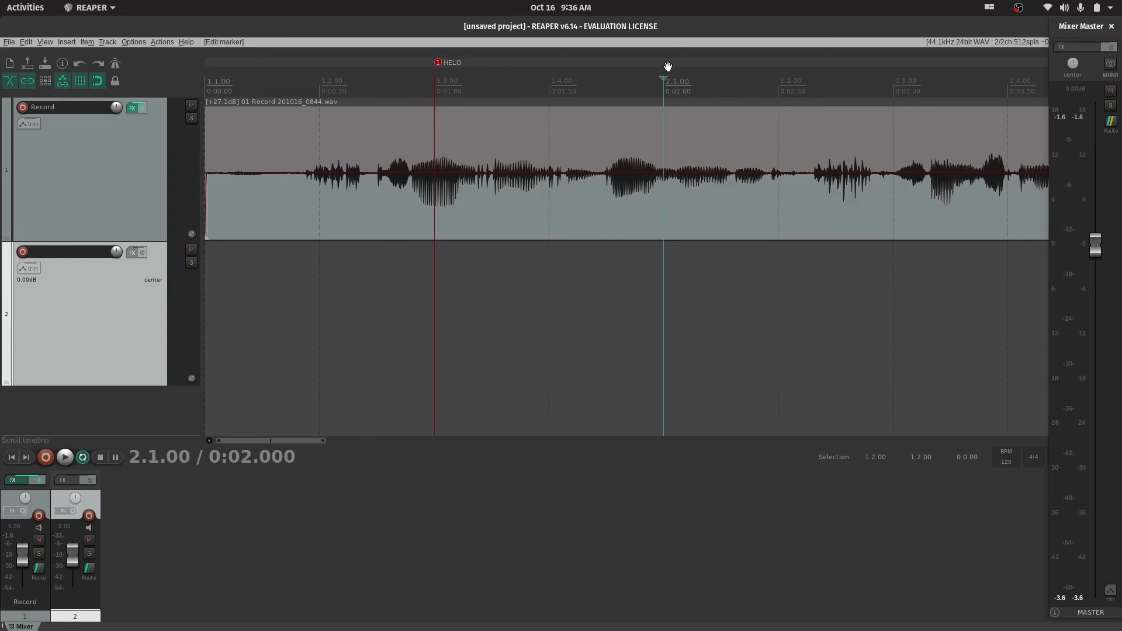
key("shift+m")
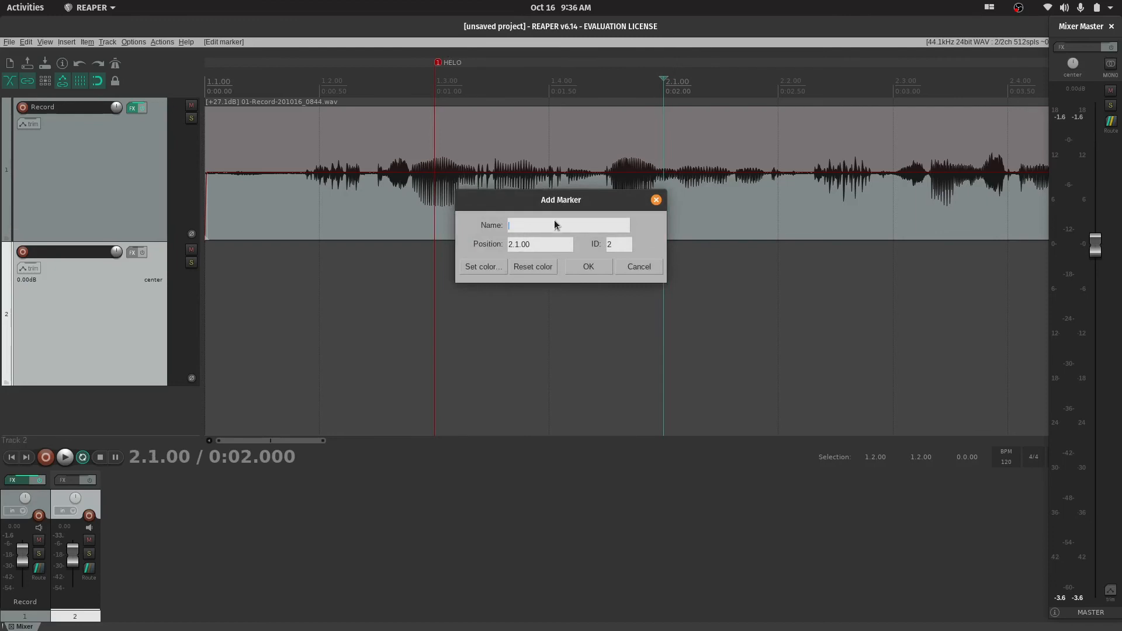
type("GOOD BYE")
key("Return")
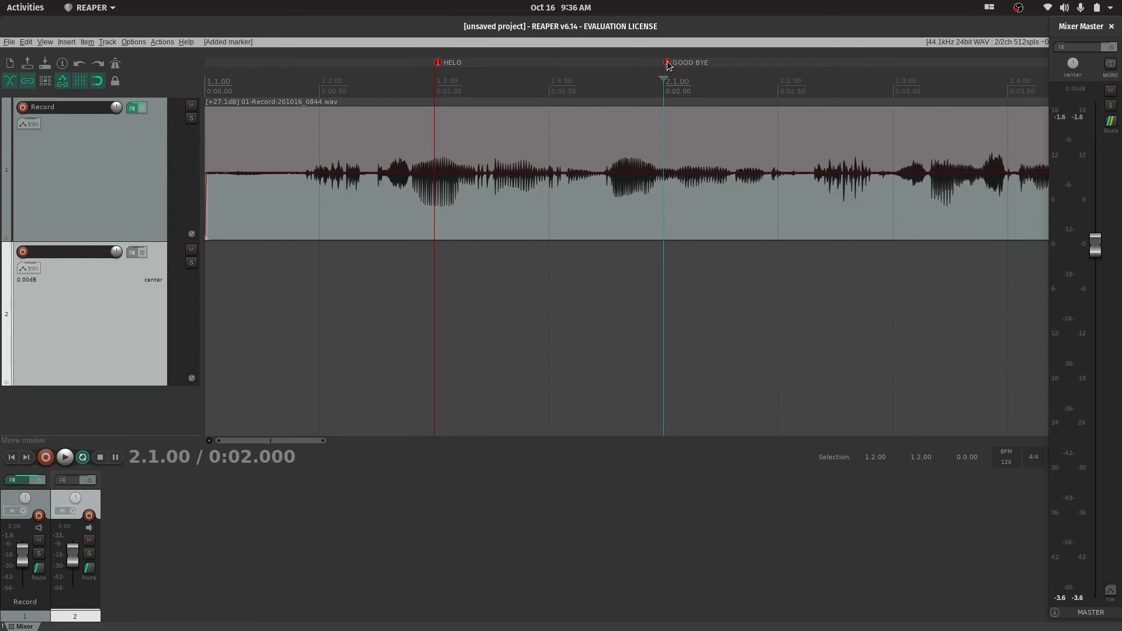
Search the action list for region actions, look up which action the R shortcut is assigned to, and close the list
left_click(544, 71)
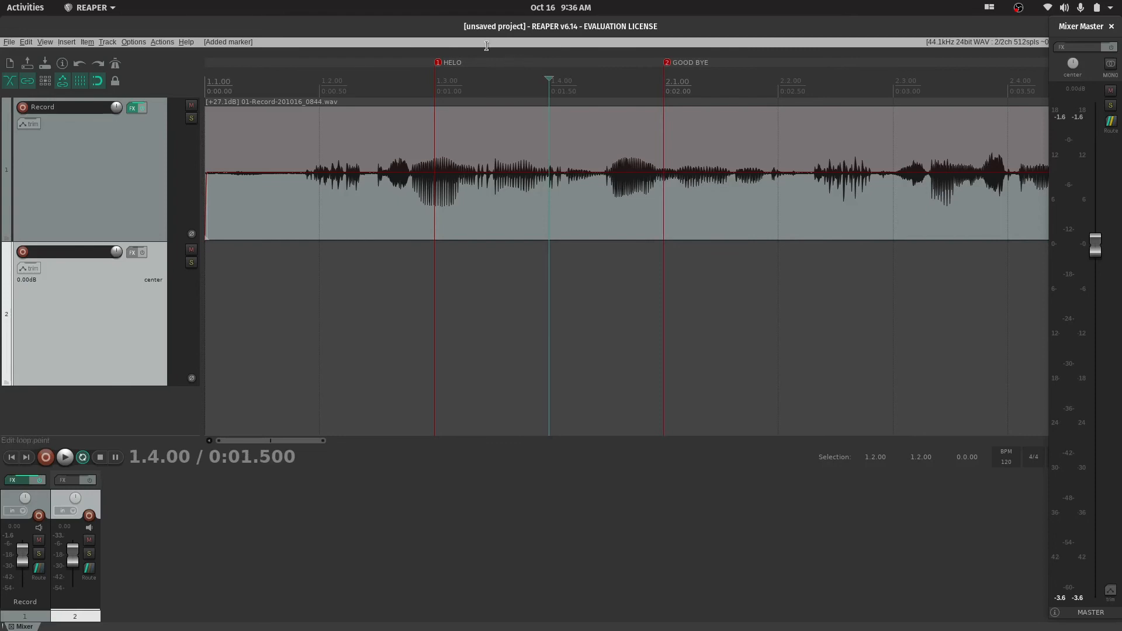
left_click(167, 42)
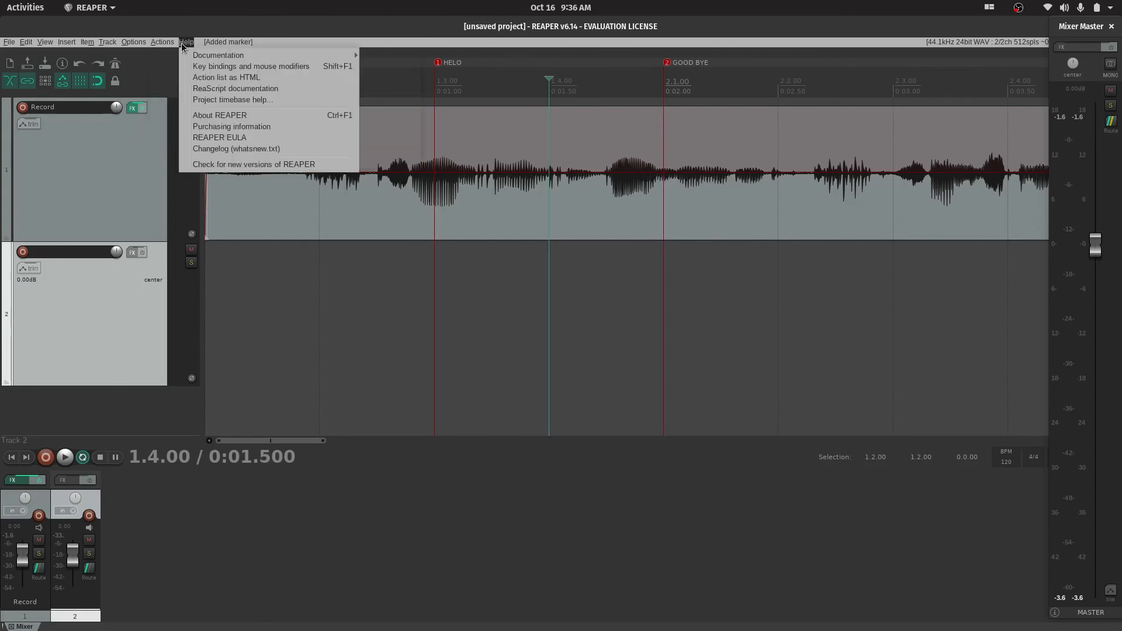
left_click(190, 56)
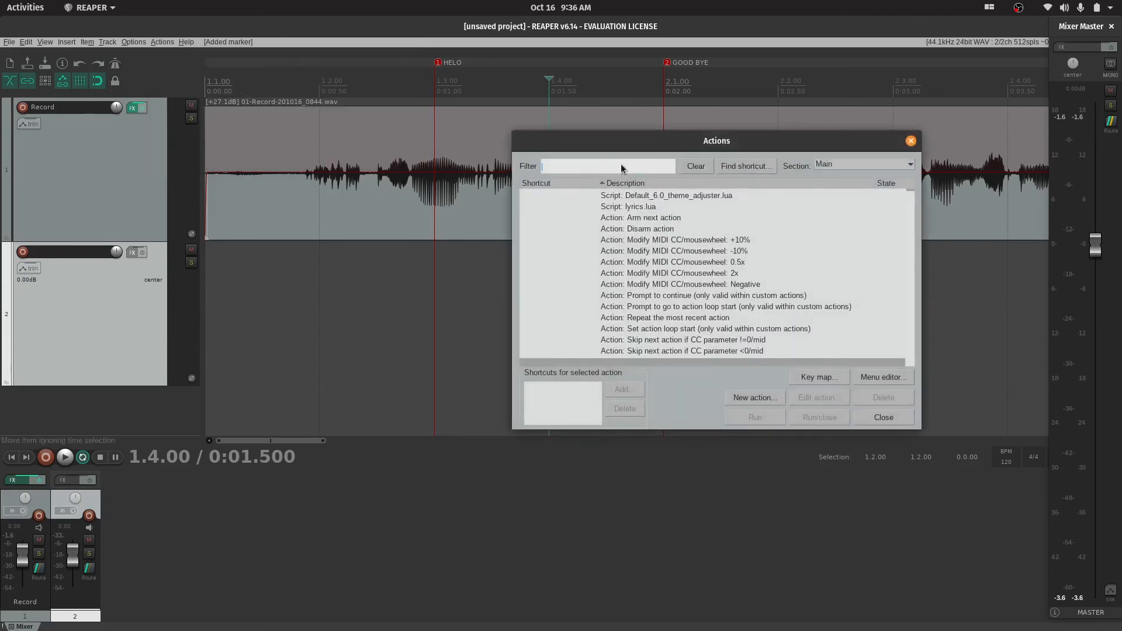
type("region")
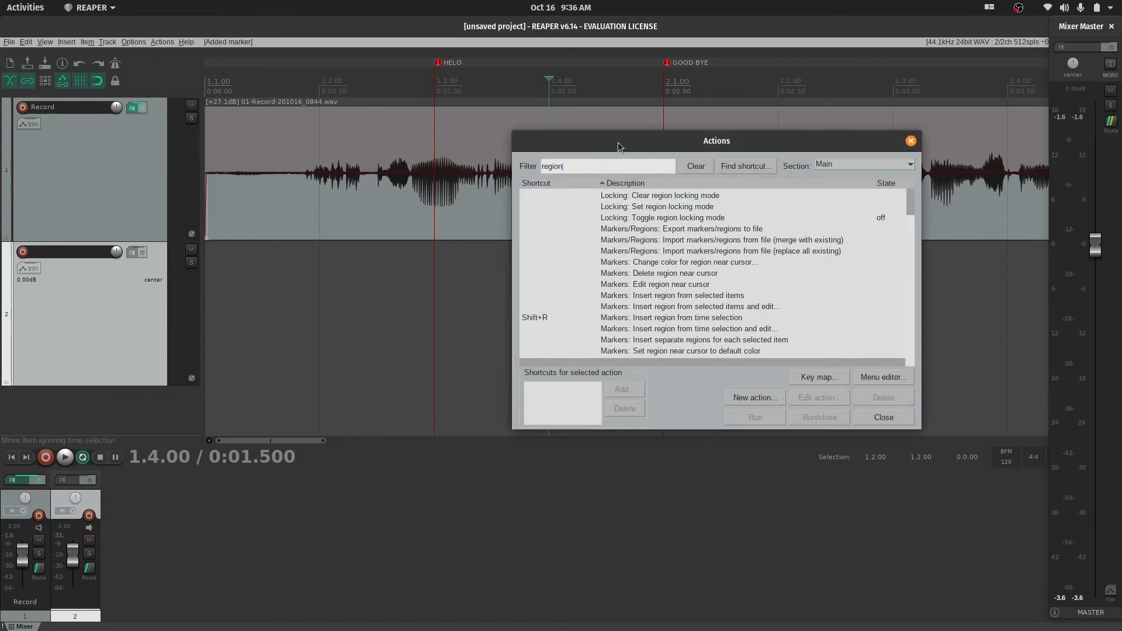
left_click(742, 166)
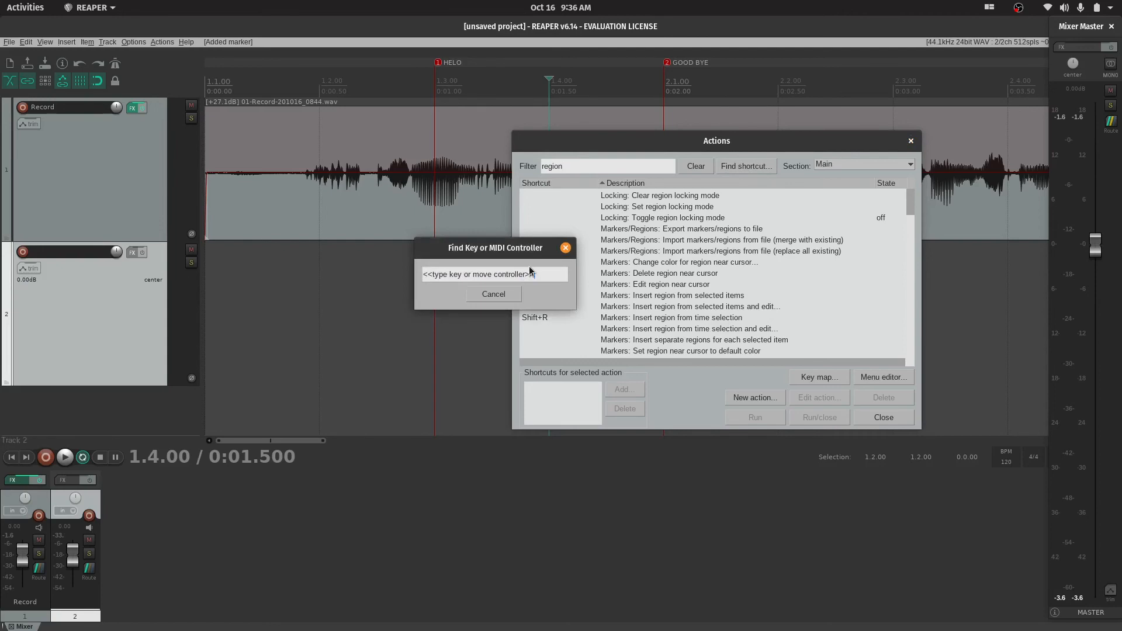
key("r")
scroll(773, 288, "down", 2)
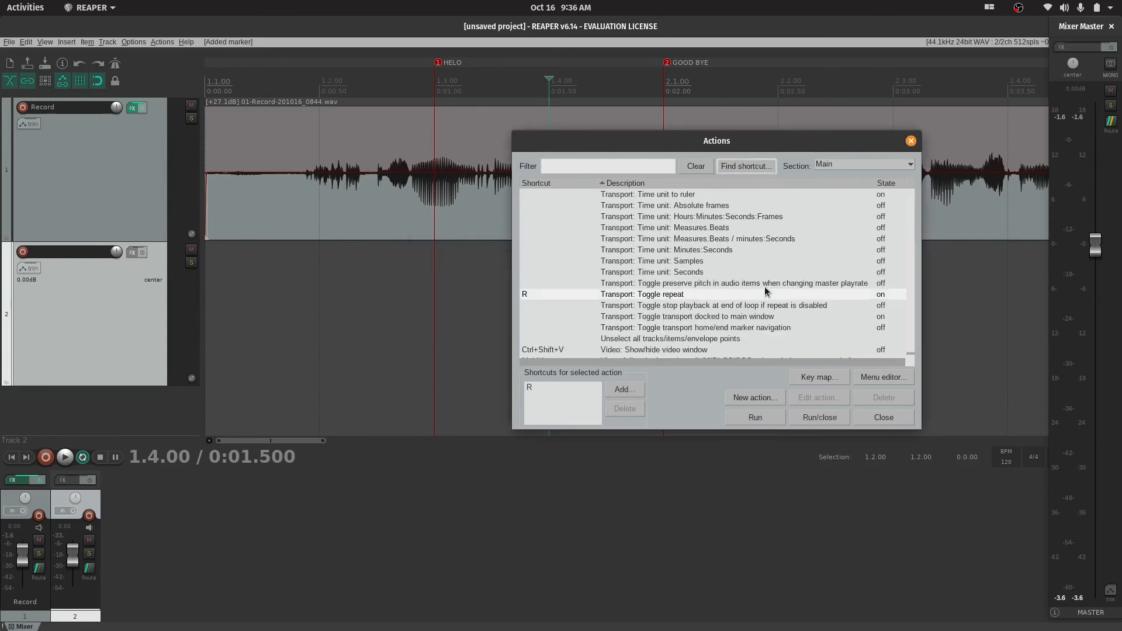
scroll(691, 301, "up", 6)
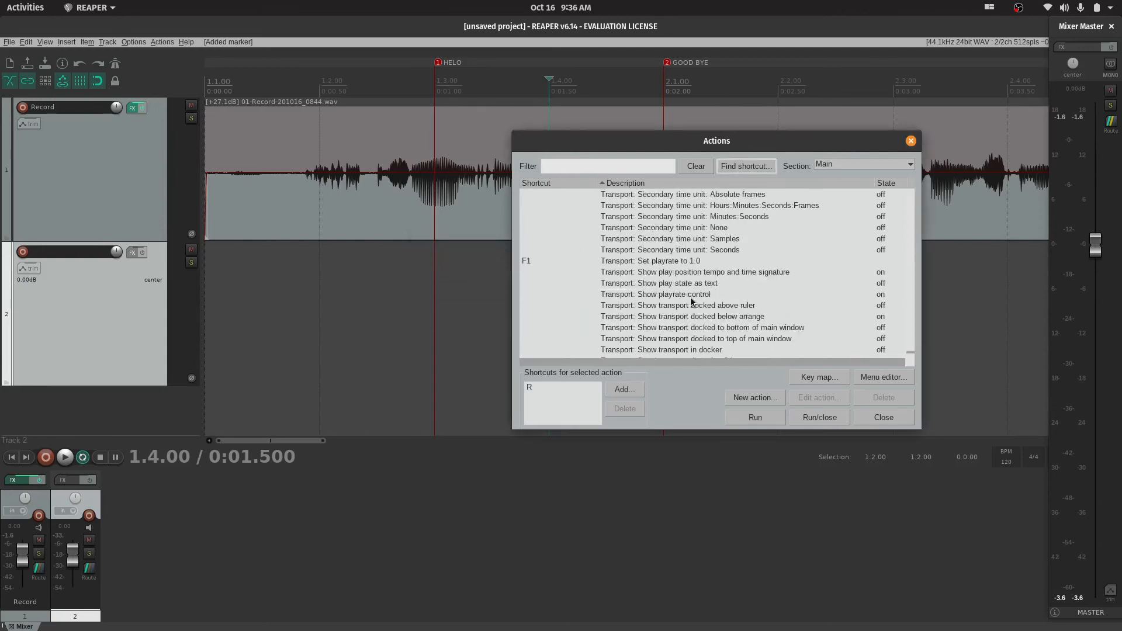
left_click(910, 141)
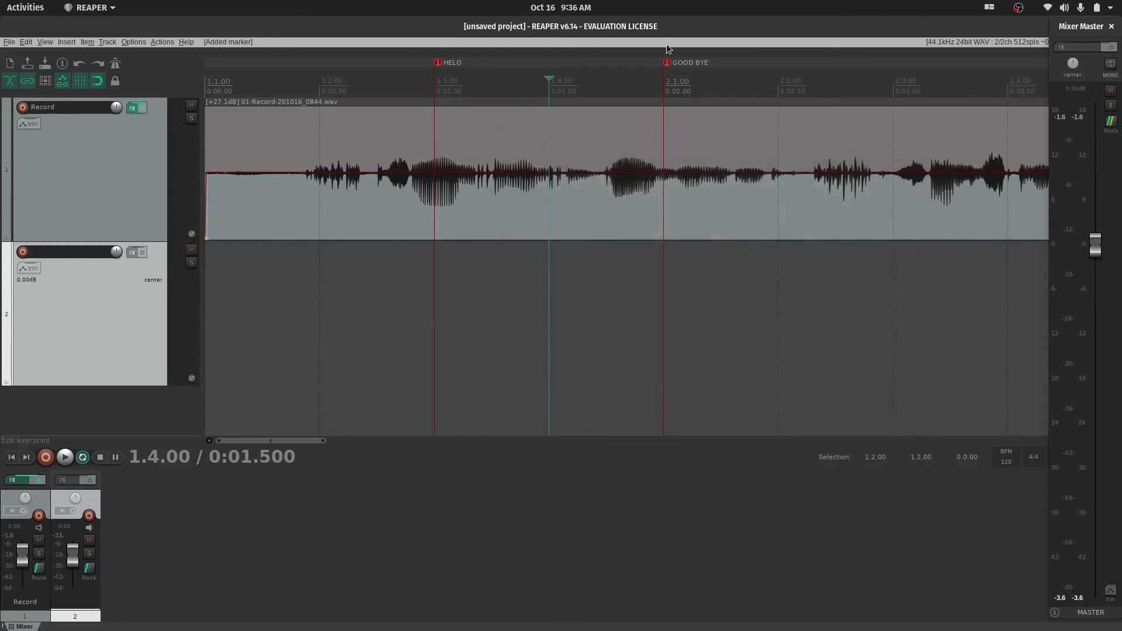
Make a time selection from 1.3.00 to 2.1.00 and insert a region from it
left_click(457, 87)
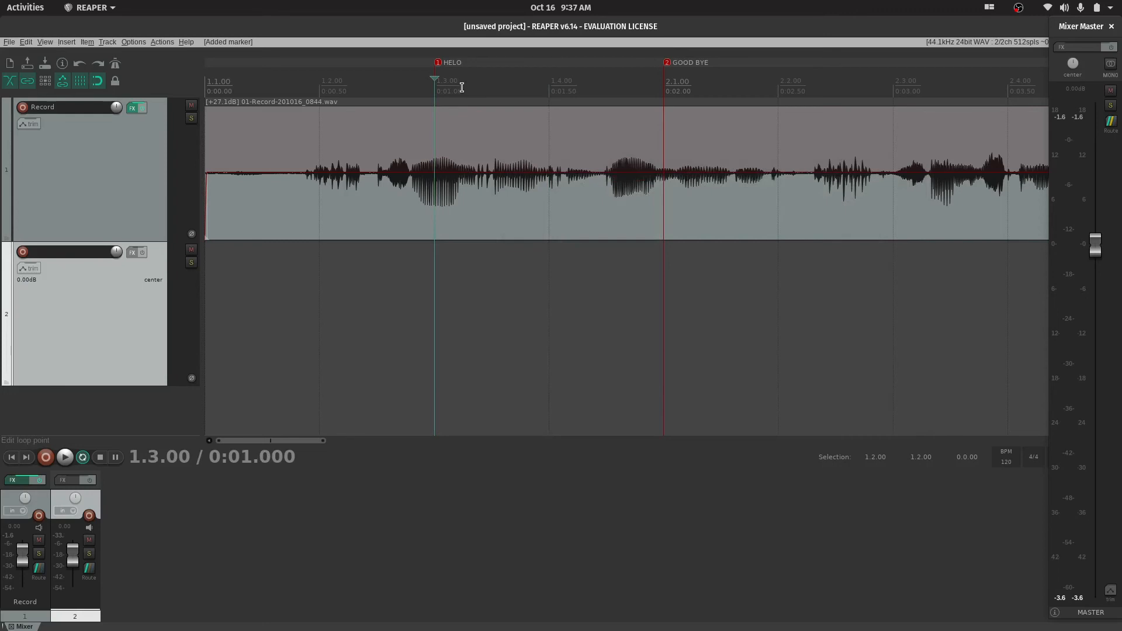
left_click_drag(461, 87, 664, 111)
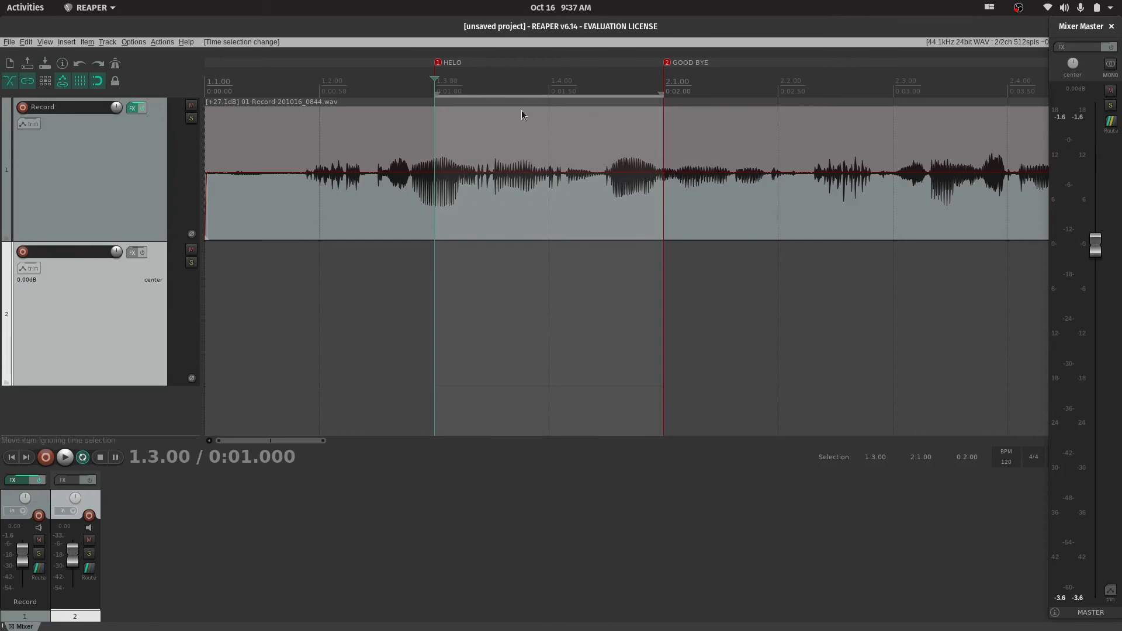
key("shift+r")
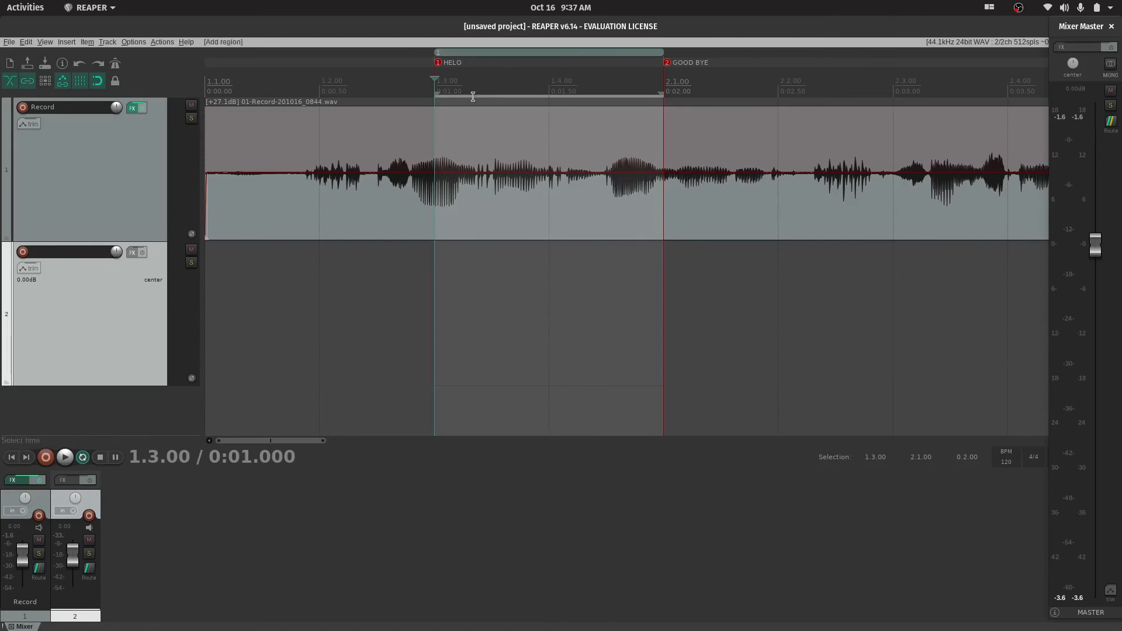
Name the new region between the two markers Compelling content
left_click(517, 54)
right_click(517, 53)
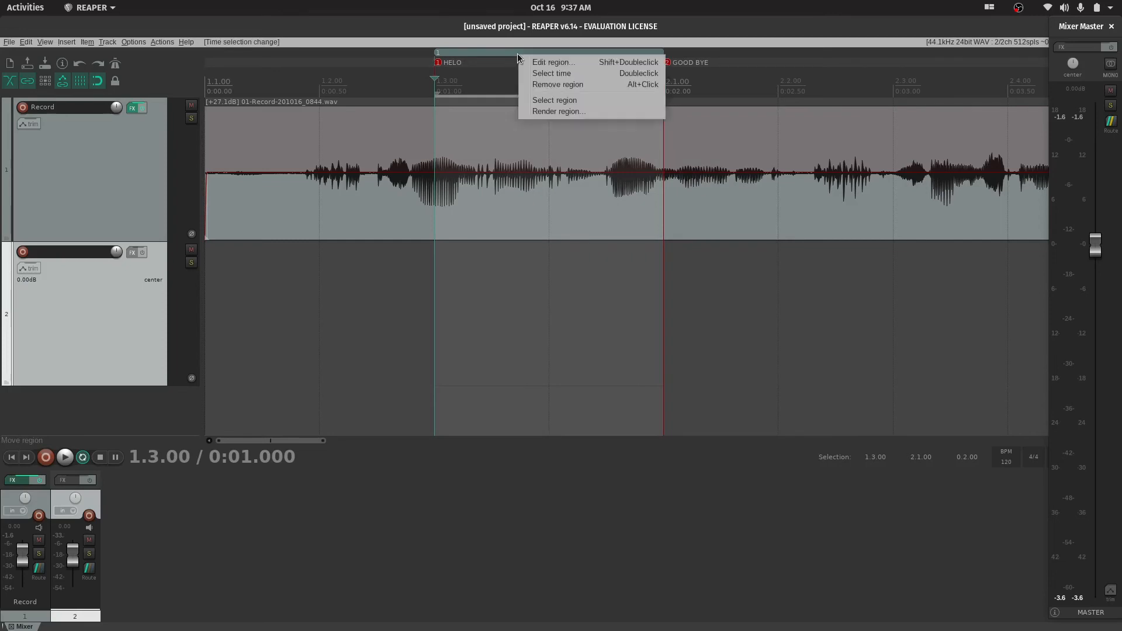
left_click(550, 63)
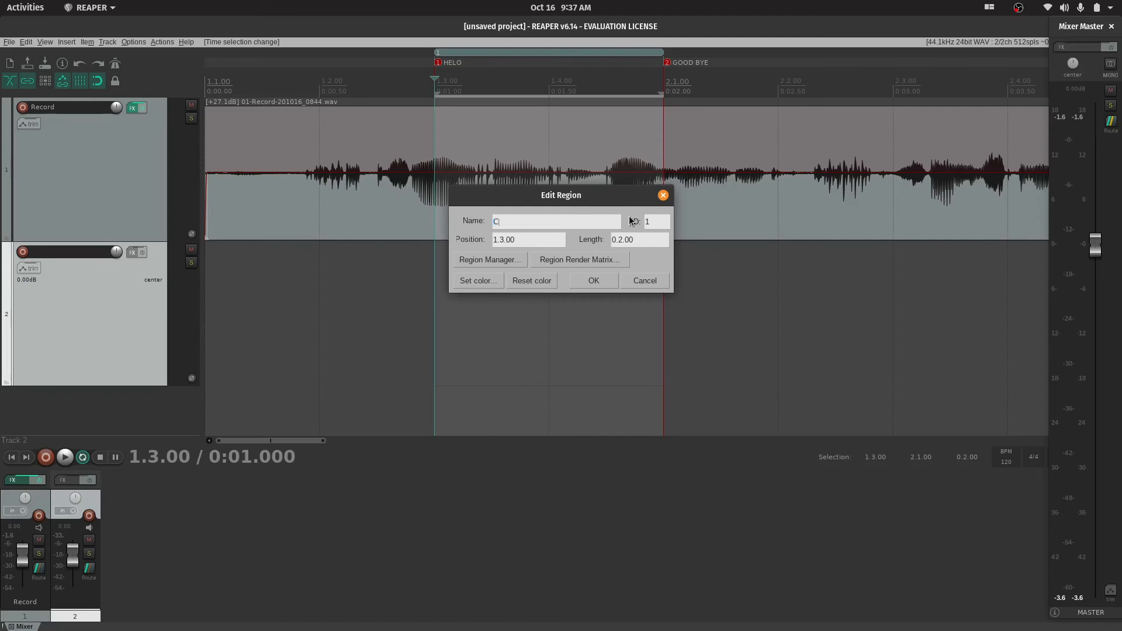
type("ompelling content")
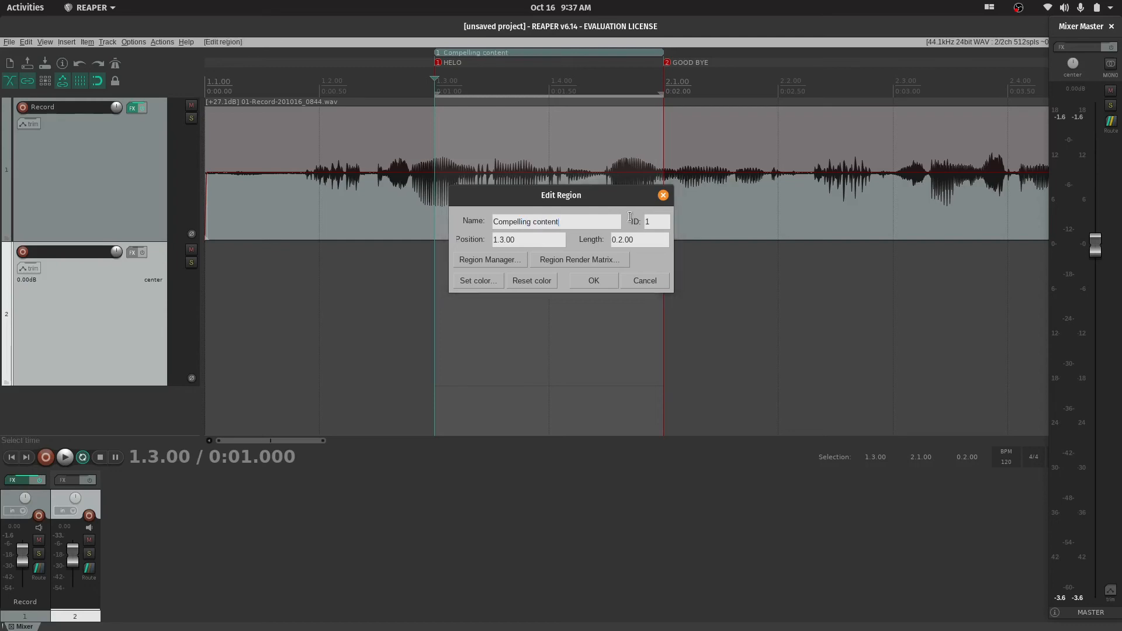
key("Return")
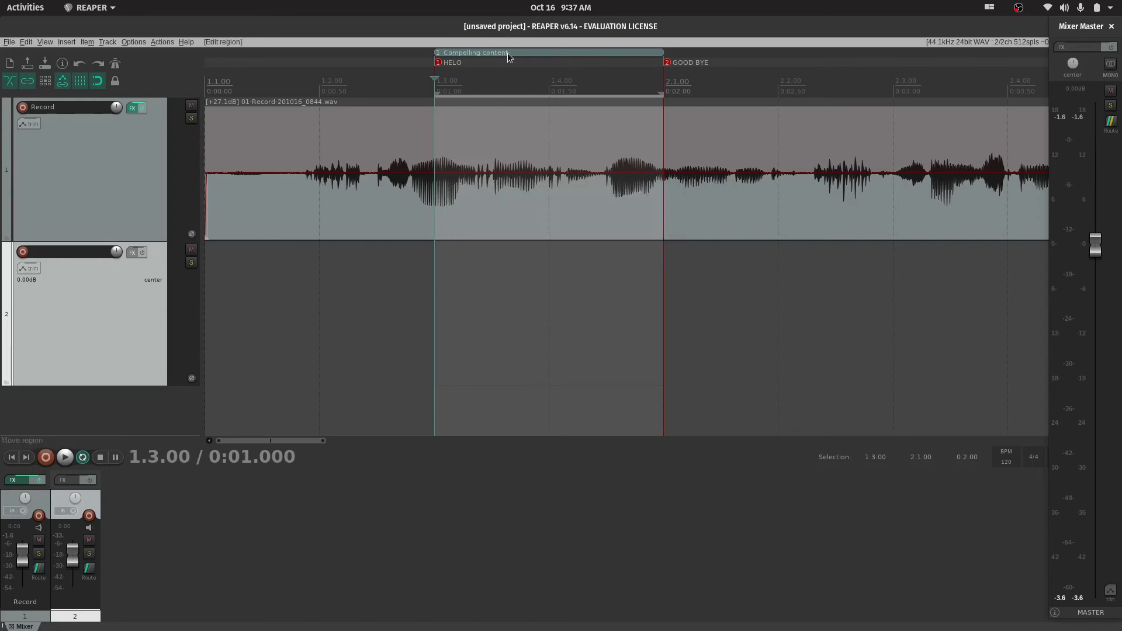
Collapse the time selection to nothing and move the HELO marker to 1.2.00
left_click(742, 236)
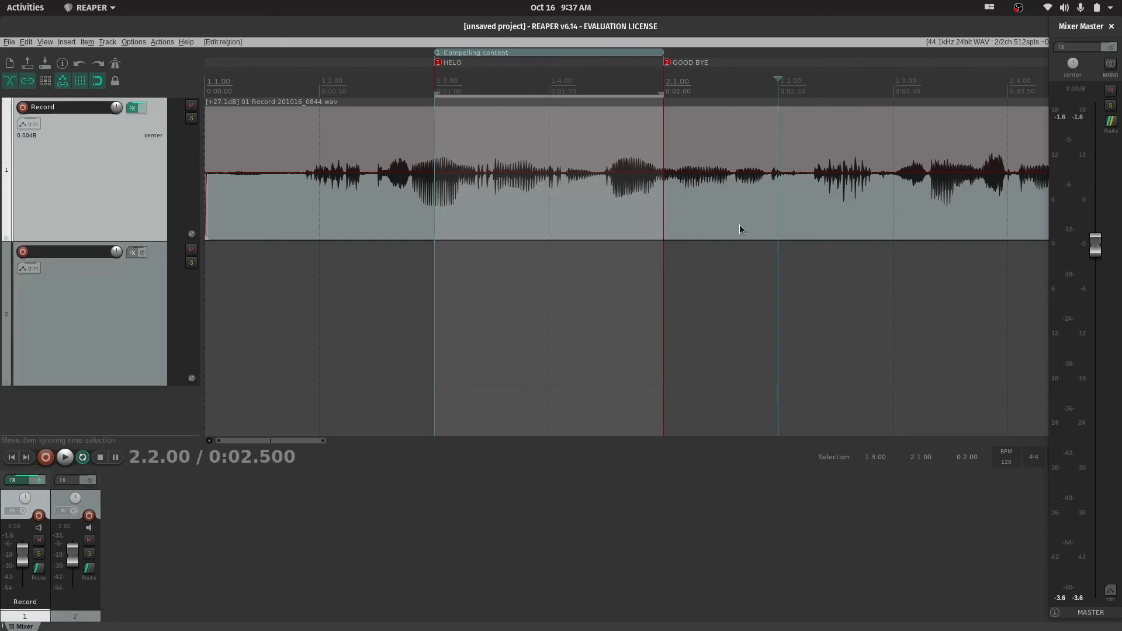
left_click(679, 86)
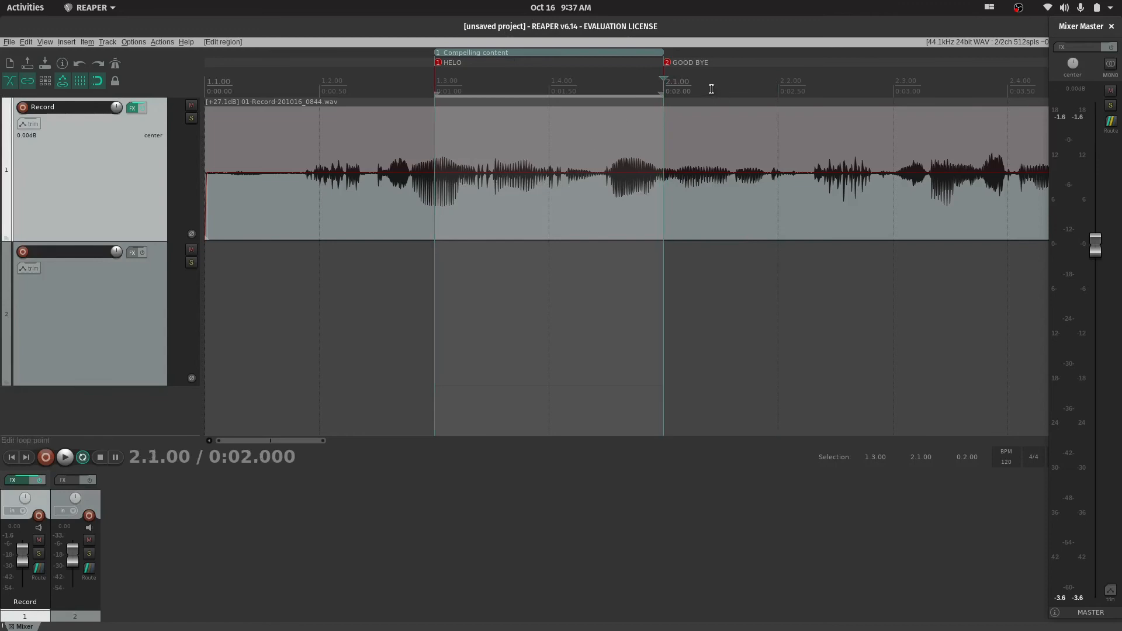
left_click_drag(533, 94, 408, 99)
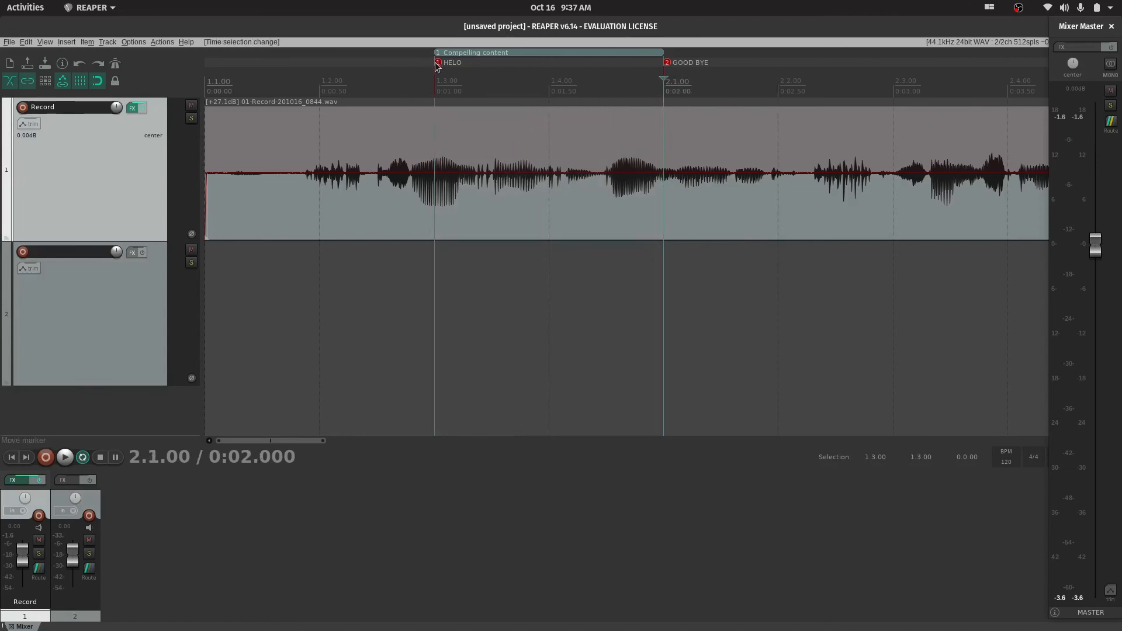
left_click_drag(437, 63, 345, 64)
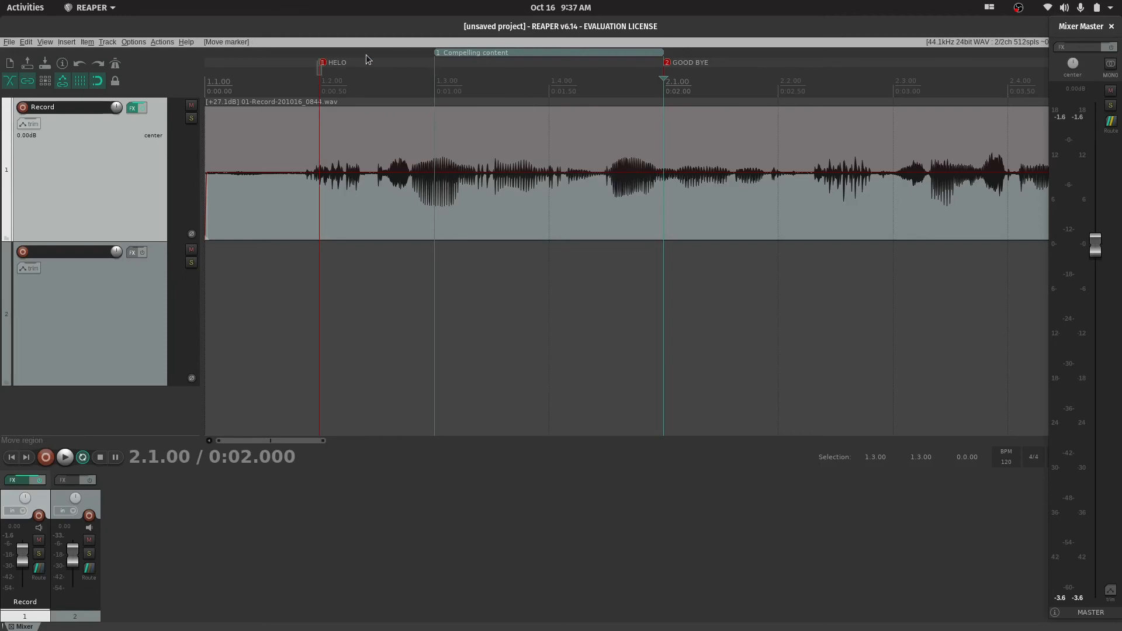
Try moving the Compelling content region to start at 1.2.00, and undo the move
left_click_drag(315, 68, 368, 52)
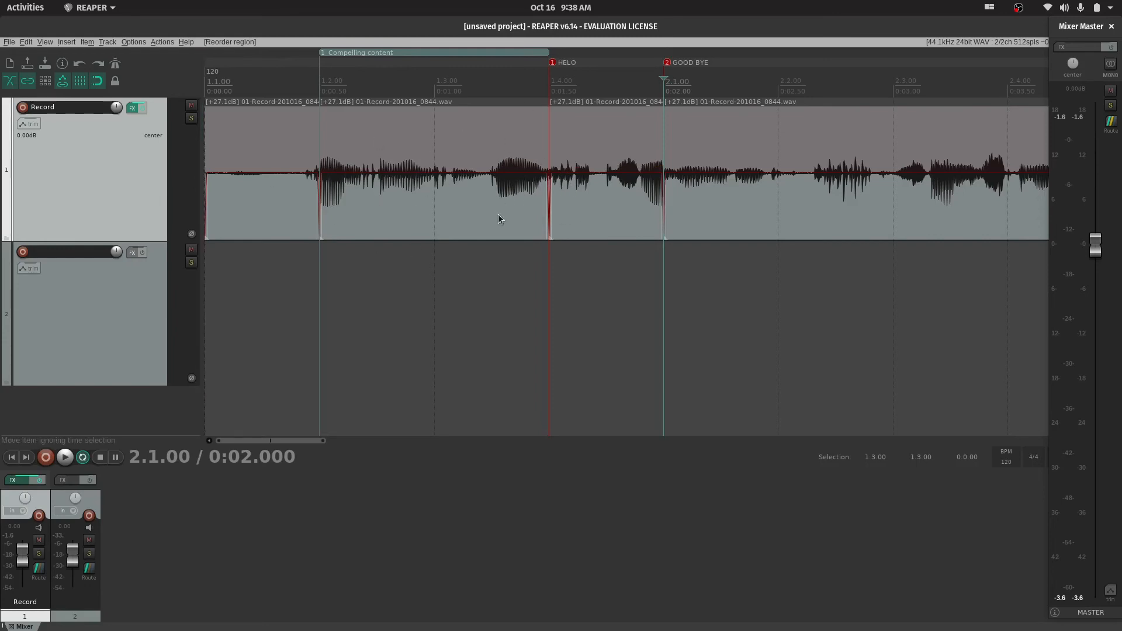
key("ctrl+z")
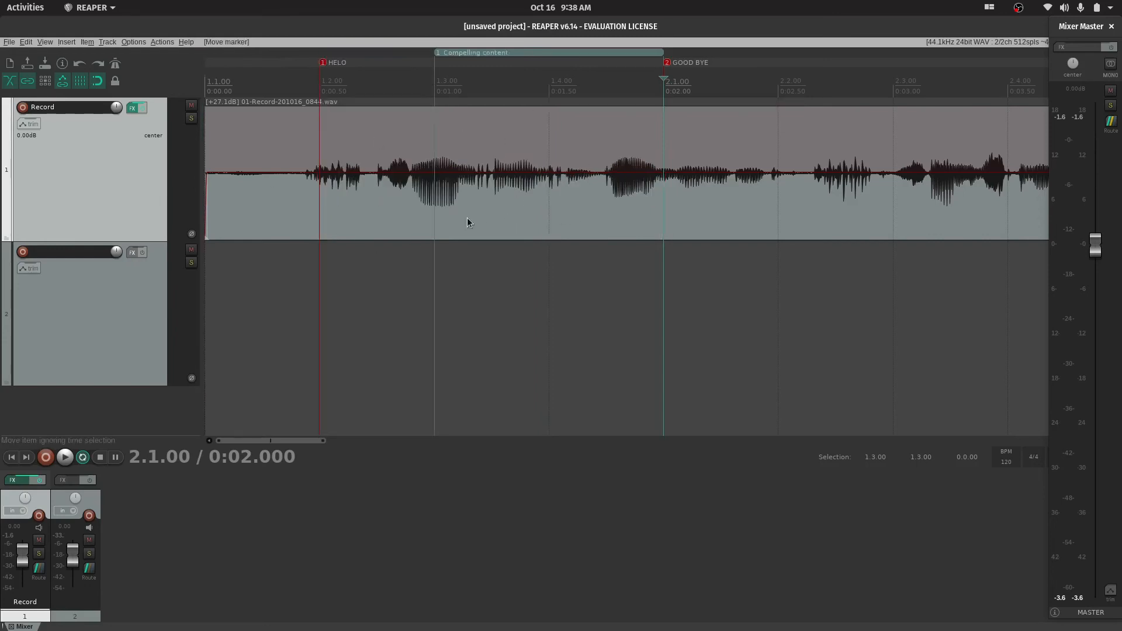
scroll(608, 140, "down", 3)
scroll(599, 146, "up", 1)
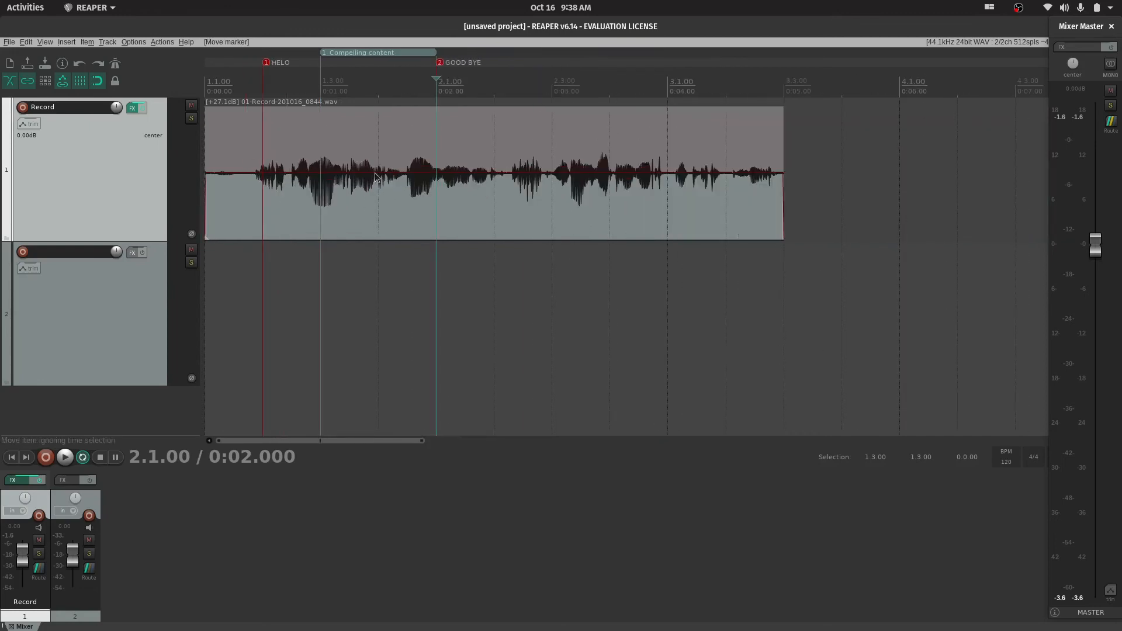
Turn off snapping, try moving the Compelling content region to start at about 0:00.26, and undo the move
left_click(85, 82)
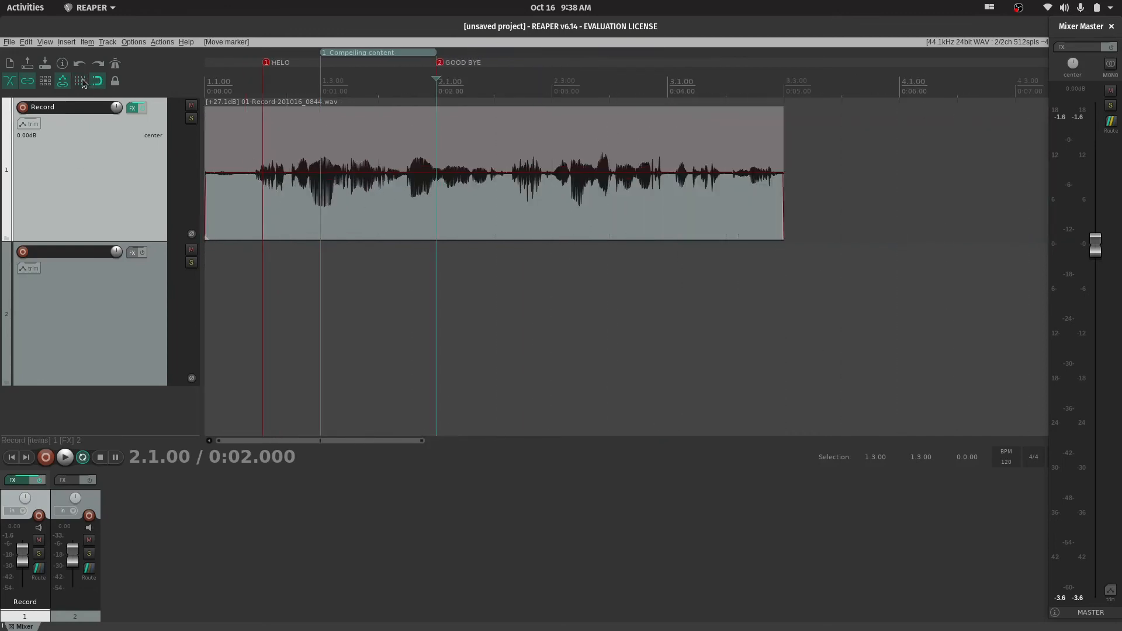
scroll(395, 155, "up", 2)
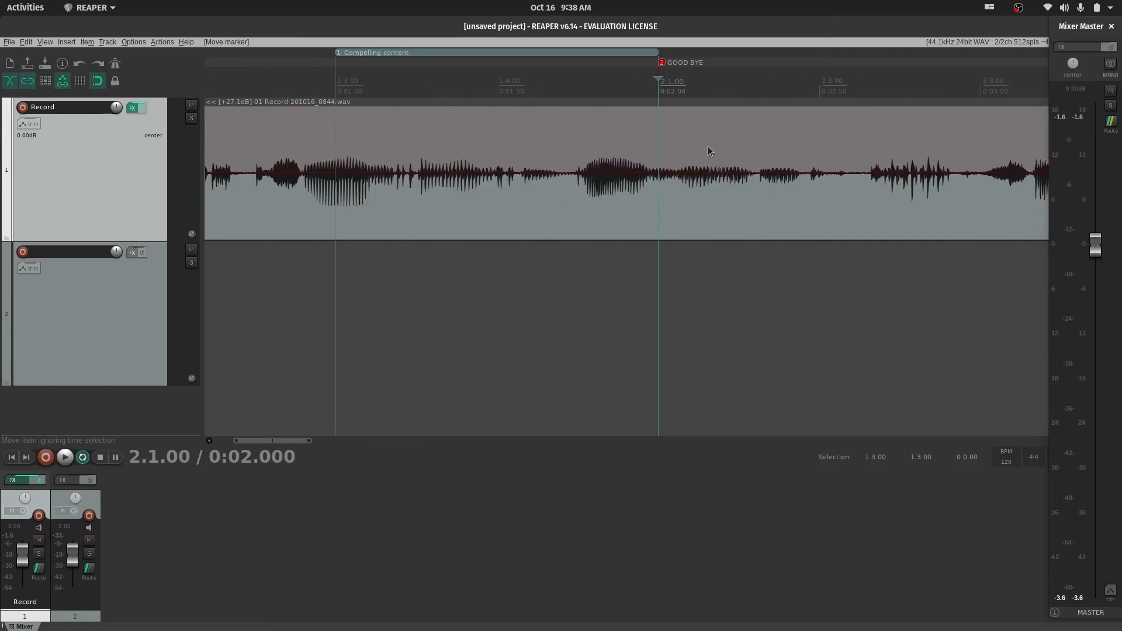
scroll(409, 94, "down", 1)
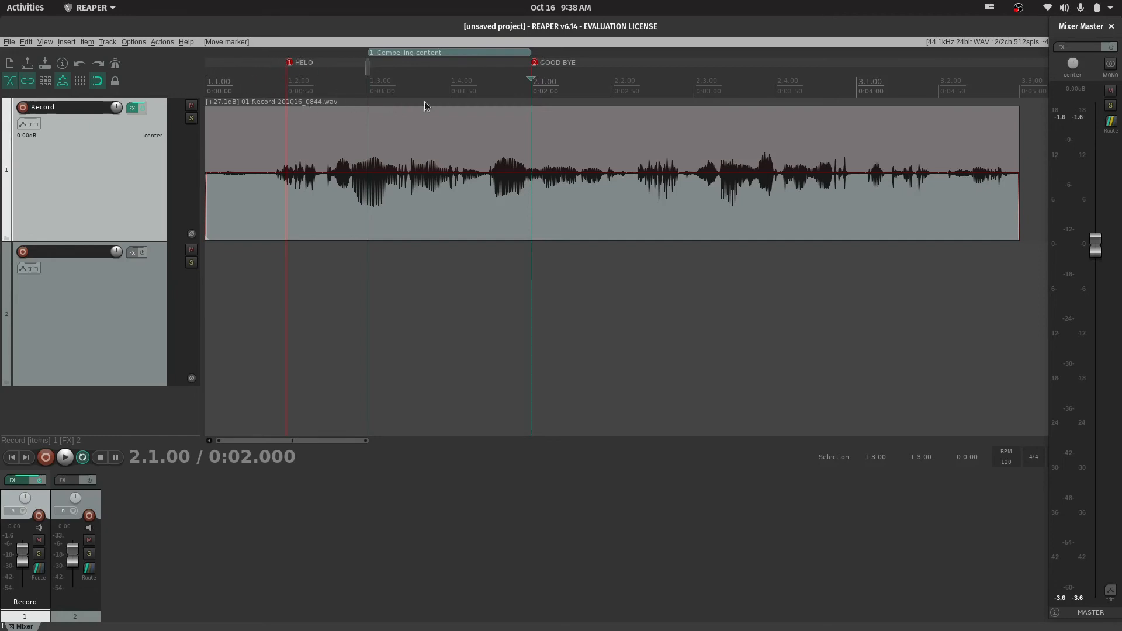
left_click_drag(247, 104, 247, 102)
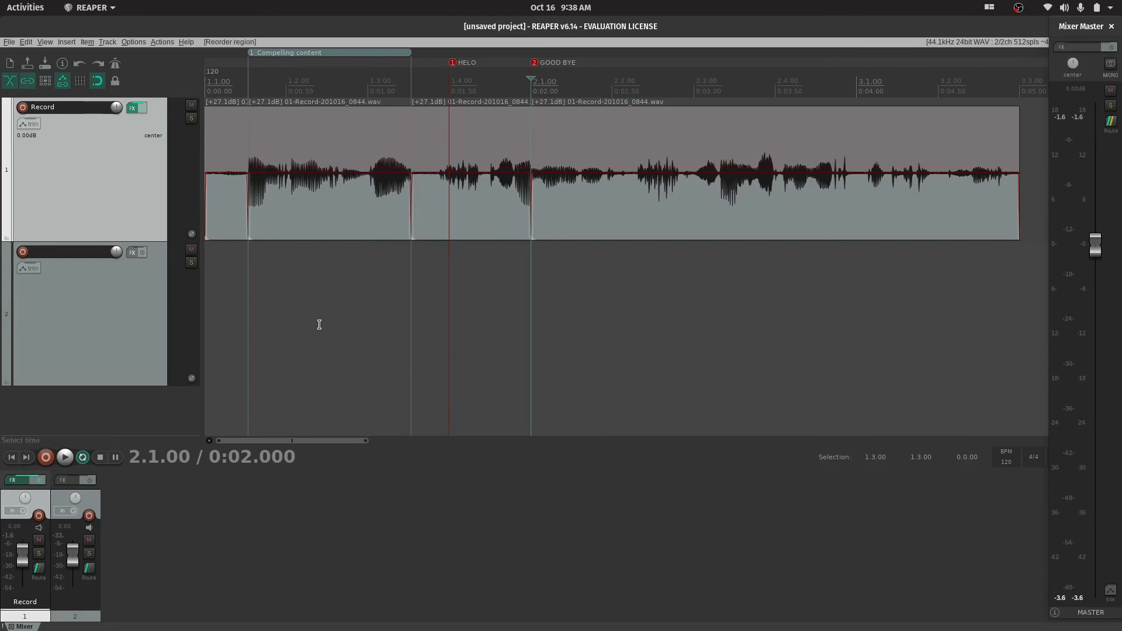
key("ctrl+z")
Copy the recorded item onto track 2, and try rendering the copy to a new file, cancelling the media source replacement
left_click(641, 196)
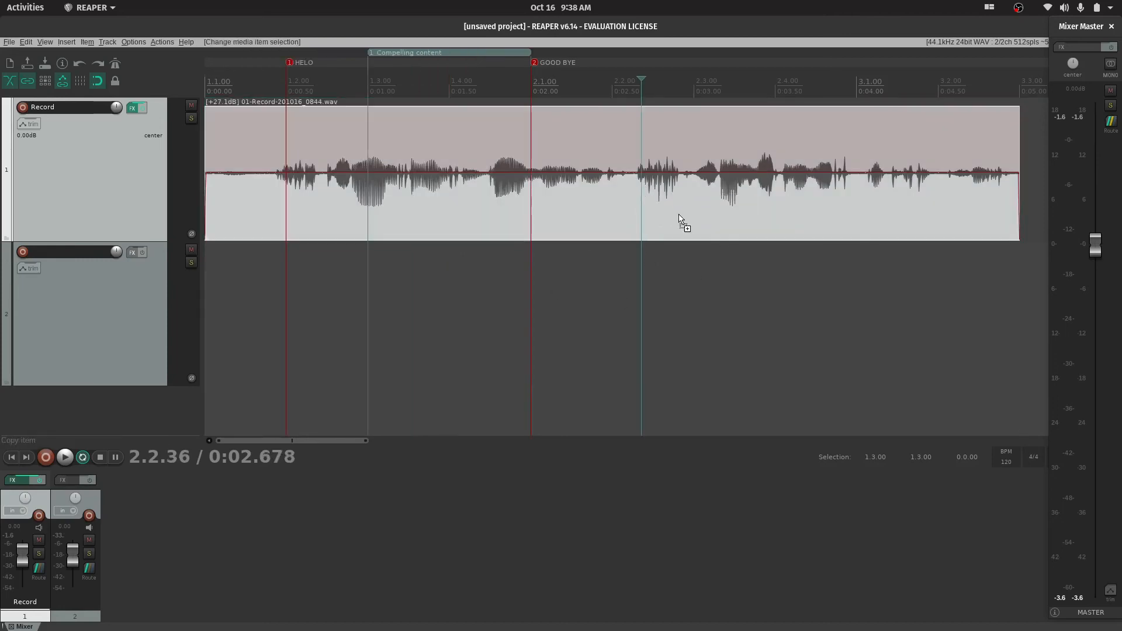
left_click_drag(676, 221, 683, 270)
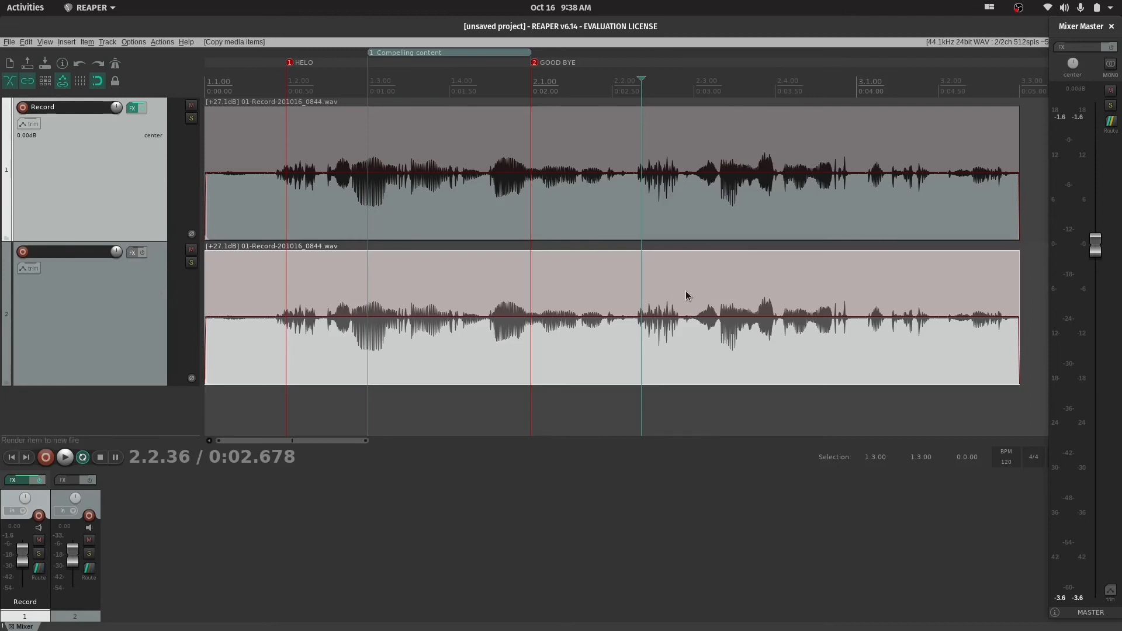
left_click_drag(695, 322, 669, 332)
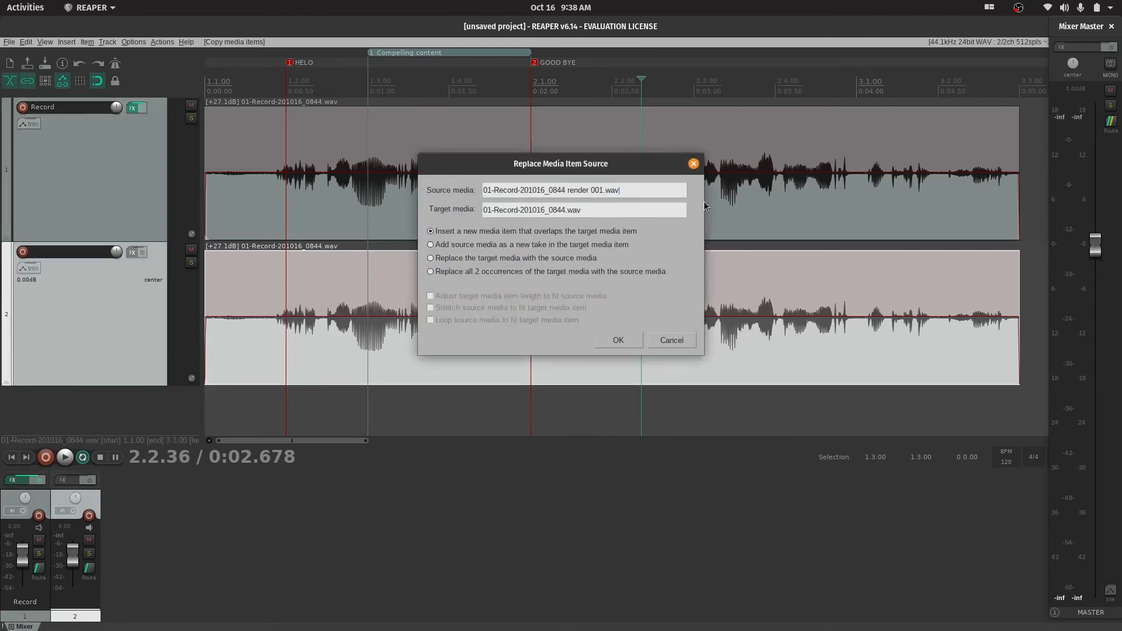
left_click(694, 165)
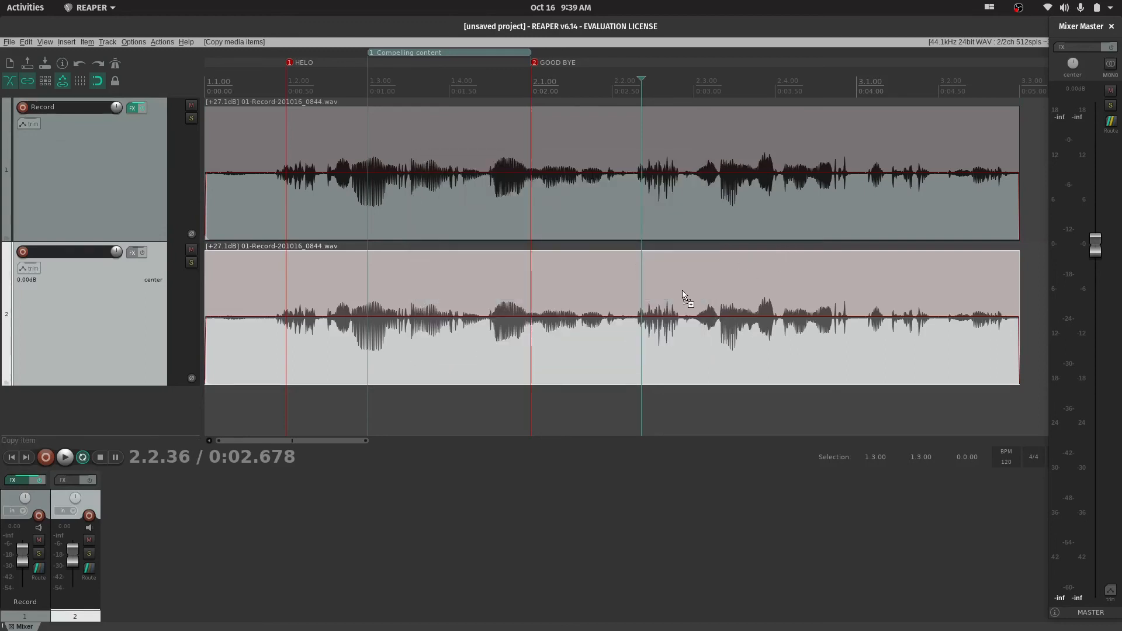
Copy the track 2 item onto a new third track and slip the copy's contents about 3 s later within the item
left_click_drag(683, 298, 331, 305)
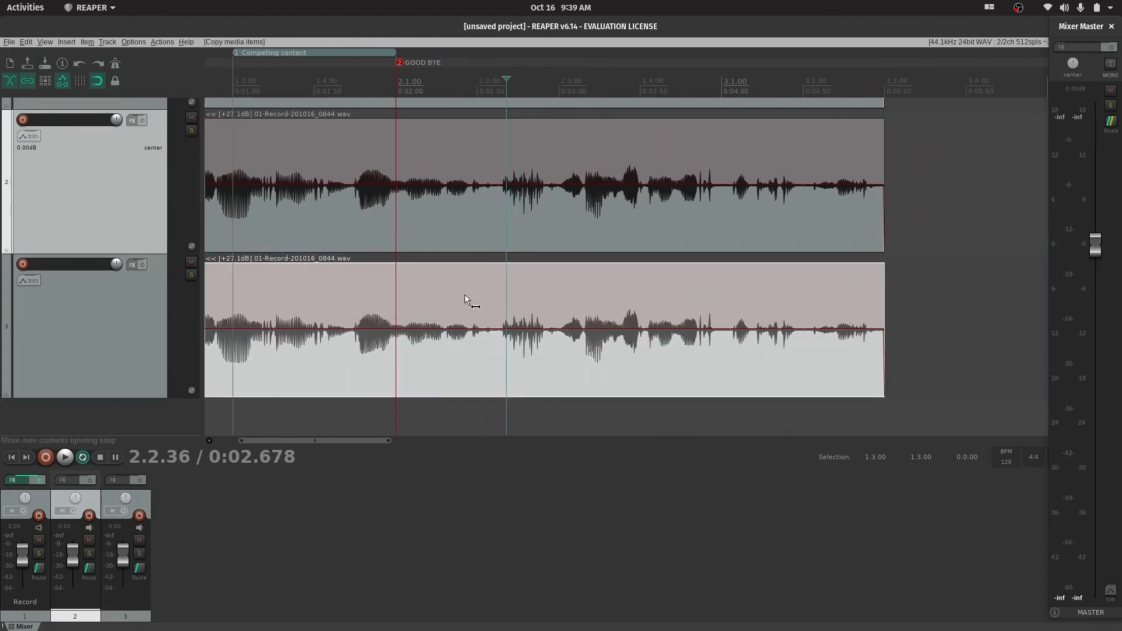
left_click_drag(464, 296, 1013, 345)
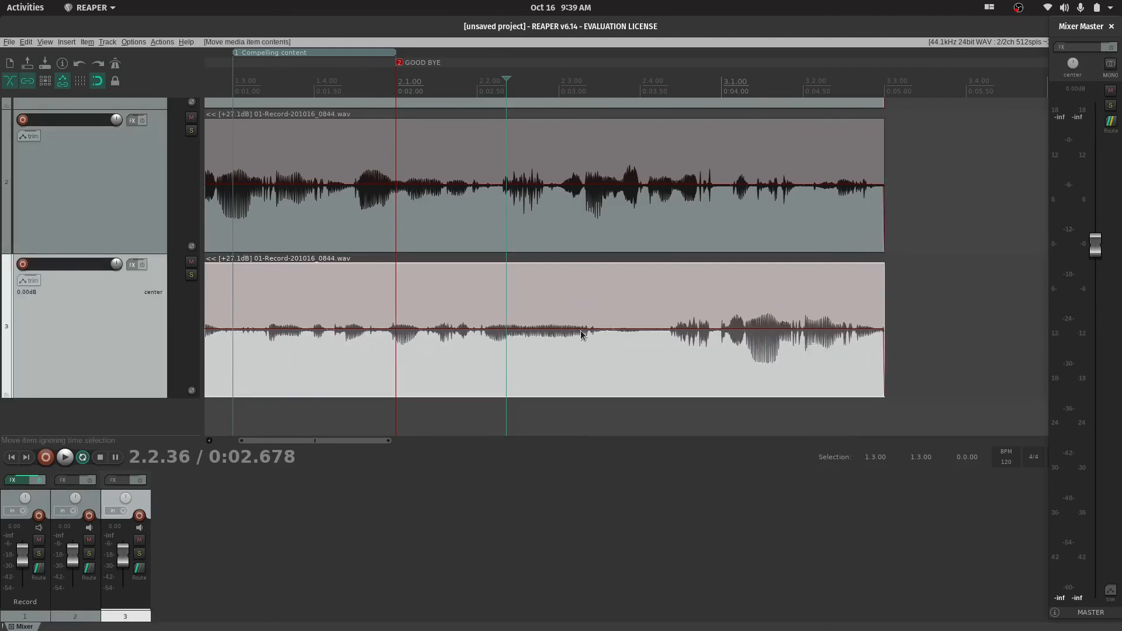
Undo the last content slip on the track 3 item, and slip its contents about 0.3 s later within the item instead
scroll(587, 314, "down", 4)
scroll(596, 331, "up", 8)
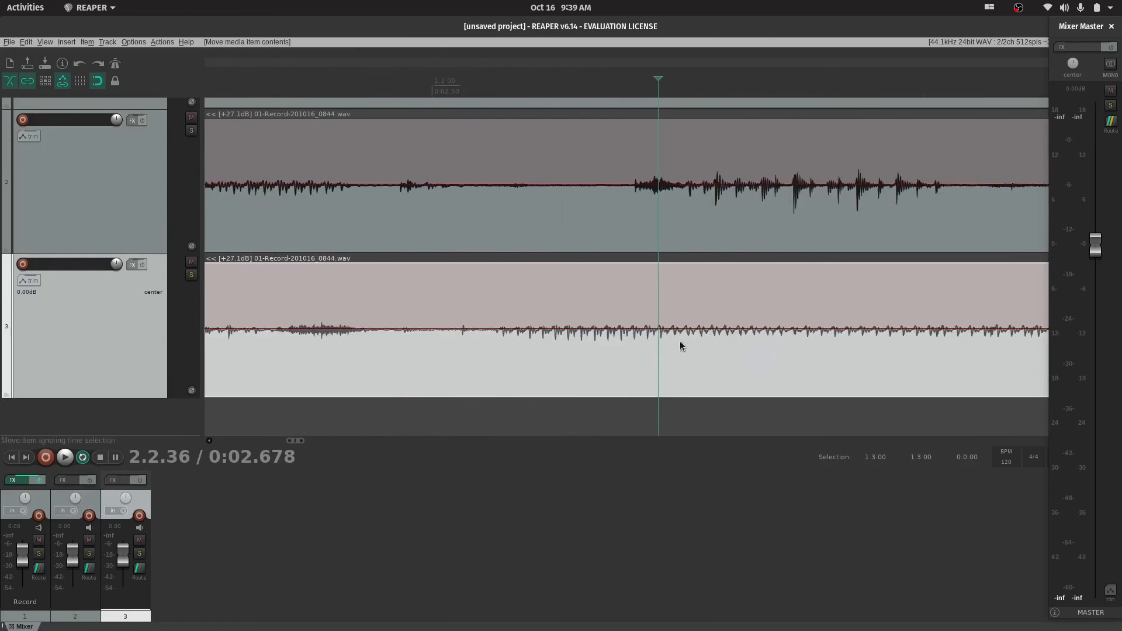
key("ctrl+z")
scroll(569, 281, "down", 5)
scroll(563, 278, "up", 2)
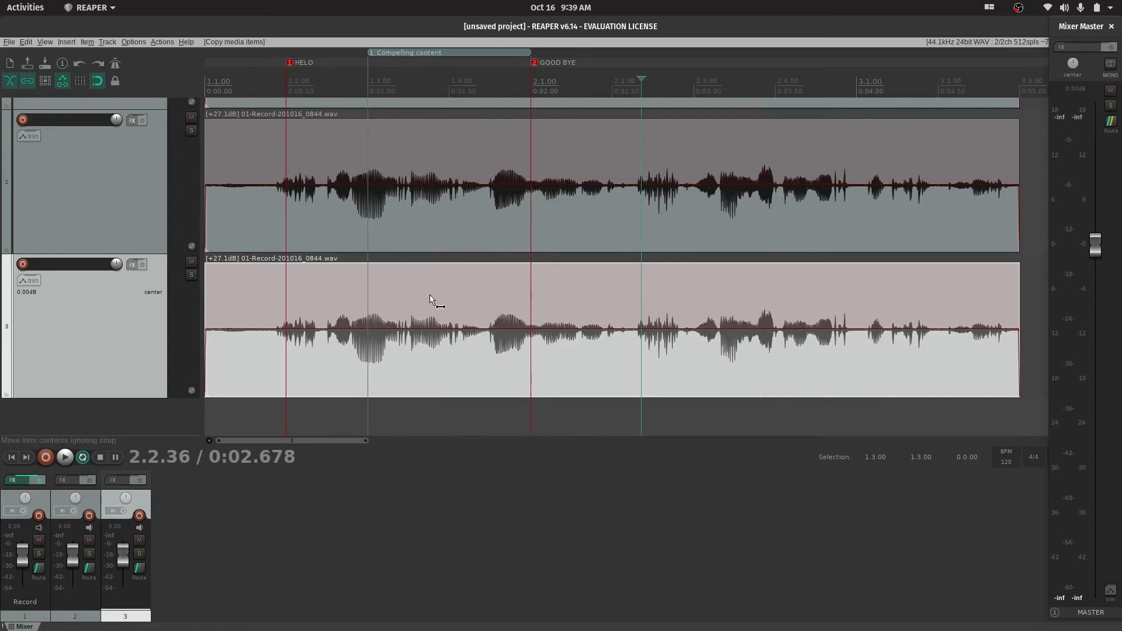
left_click_drag(430, 295, 463, 280)
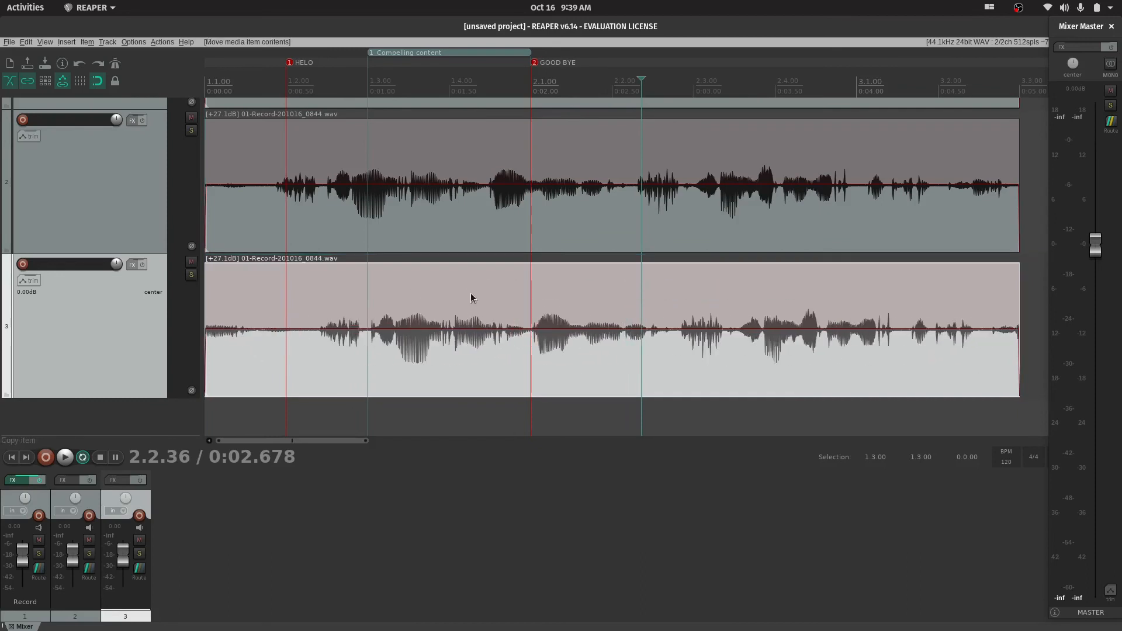
Copy the slipped track 3 item onto a new fourth track, and delete the copy while keeping the empty track
left_click_drag(605, 301, 581, 411)
key("ctrl+z")
left_click_drag(496, 291, 350, 312)
left_click_drag(453, 296, 398, 308)
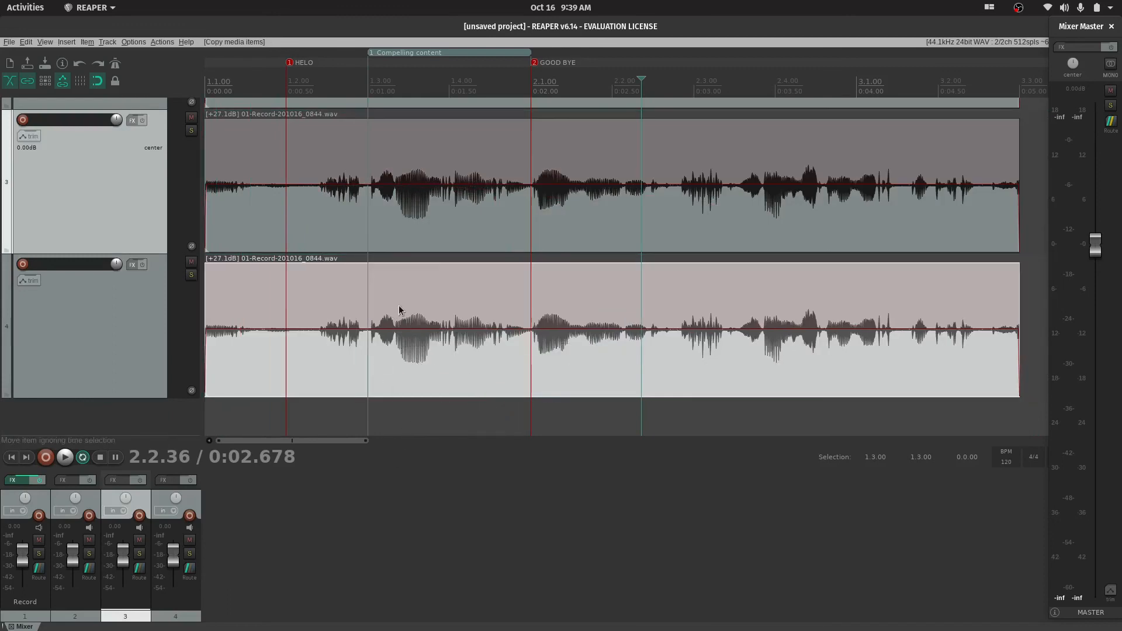
key("Delete")
Examine the recorded items' waveforms at different horizontal zoom levels around the edit cursor
scroll(433, 289, "down", 5)
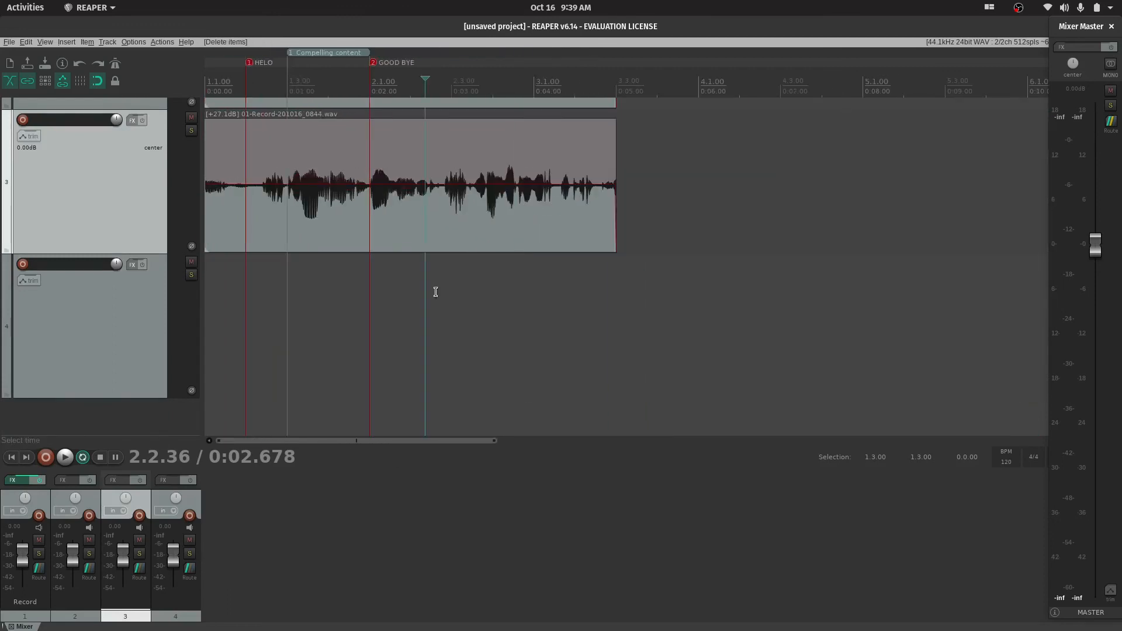
scroll(435, 292, "up", 5)
scroll(439, 343, "down", 2)
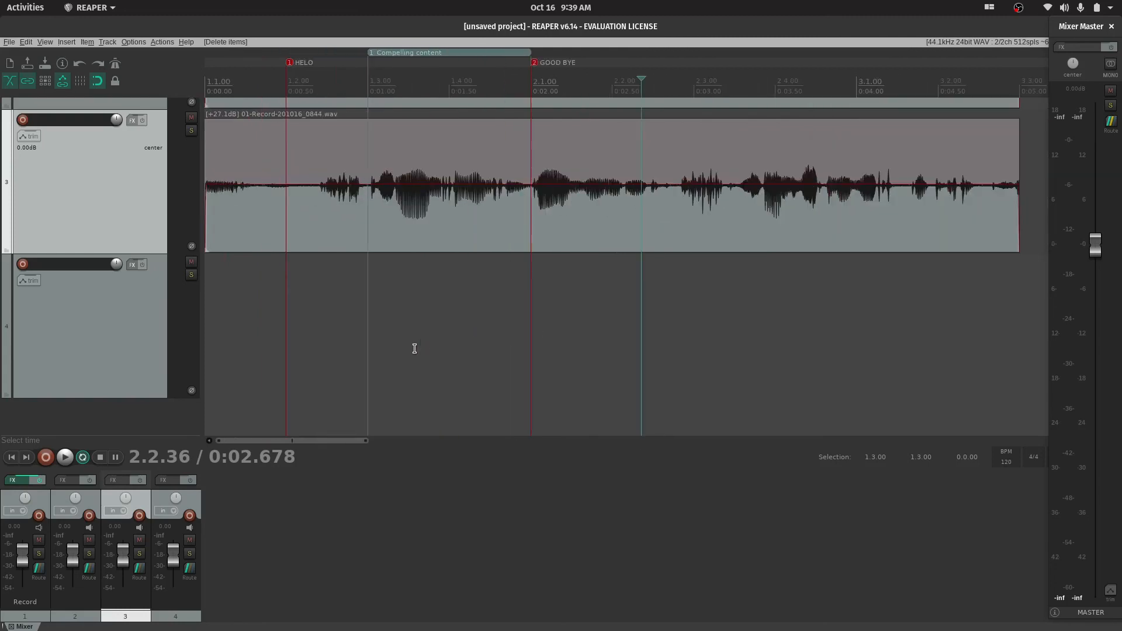
scroll(454, 310, "up", 3, "ctrl")
scroll(453, 310, "down", 3, "ctrl")
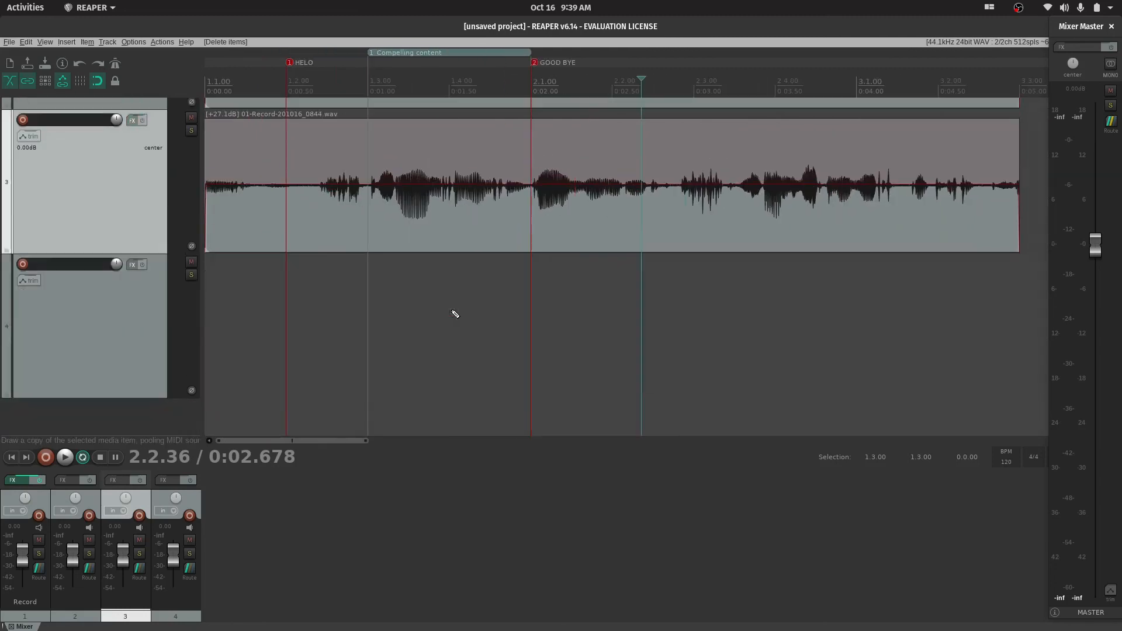
scroll(455, 314, "up", 3, "ctrl")
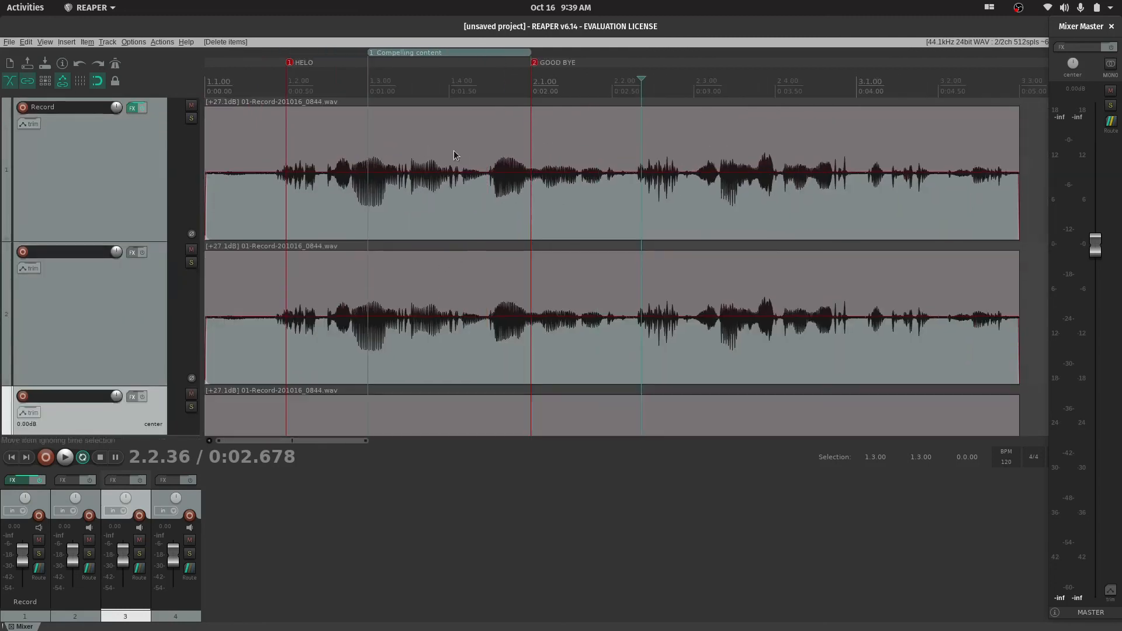
scroll(452, 153, "down", 2)
scroll(447, 193, "up", 2)
scroll(443, 219, "down", 2)
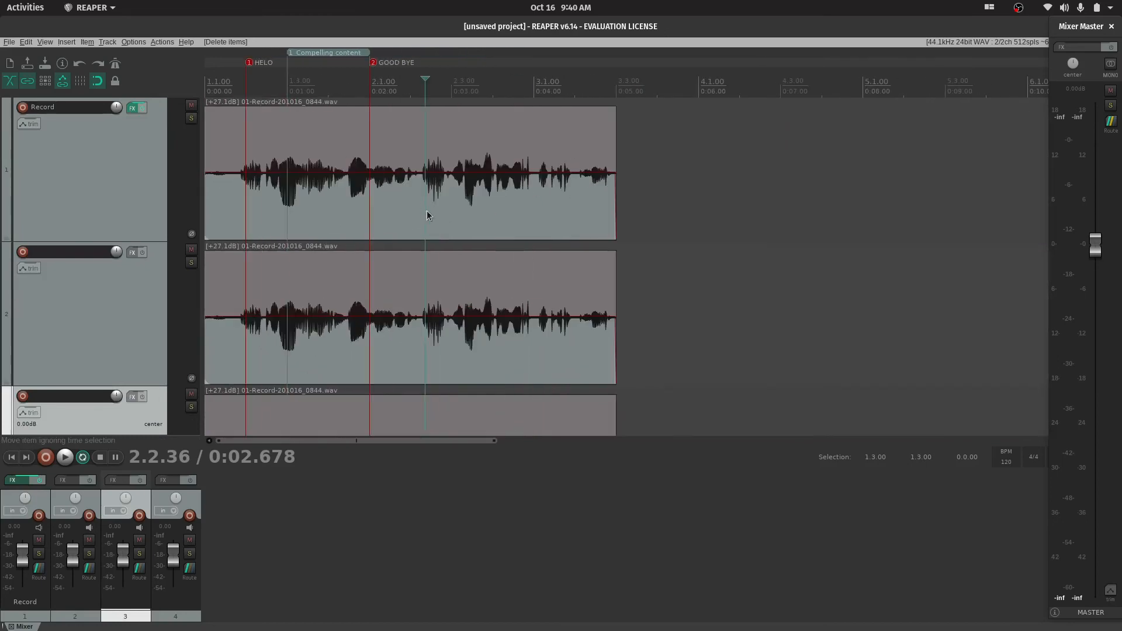
scroll(393, 216, "up", 3)
scroll(341, 218, "down", 5)
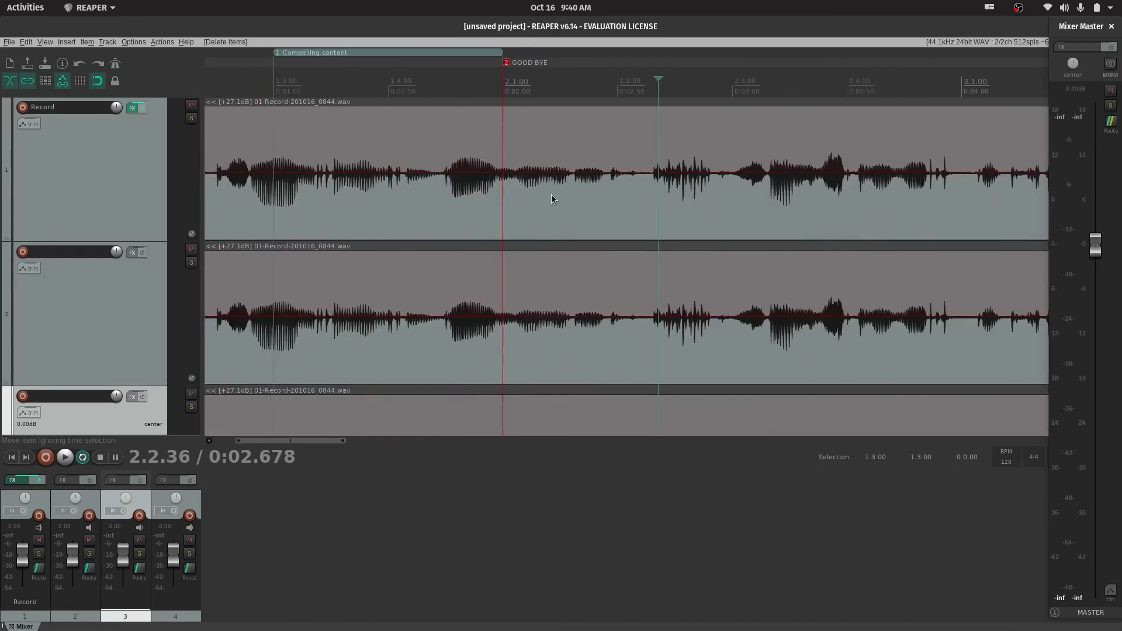
scroll(336, 205, "up", 10)
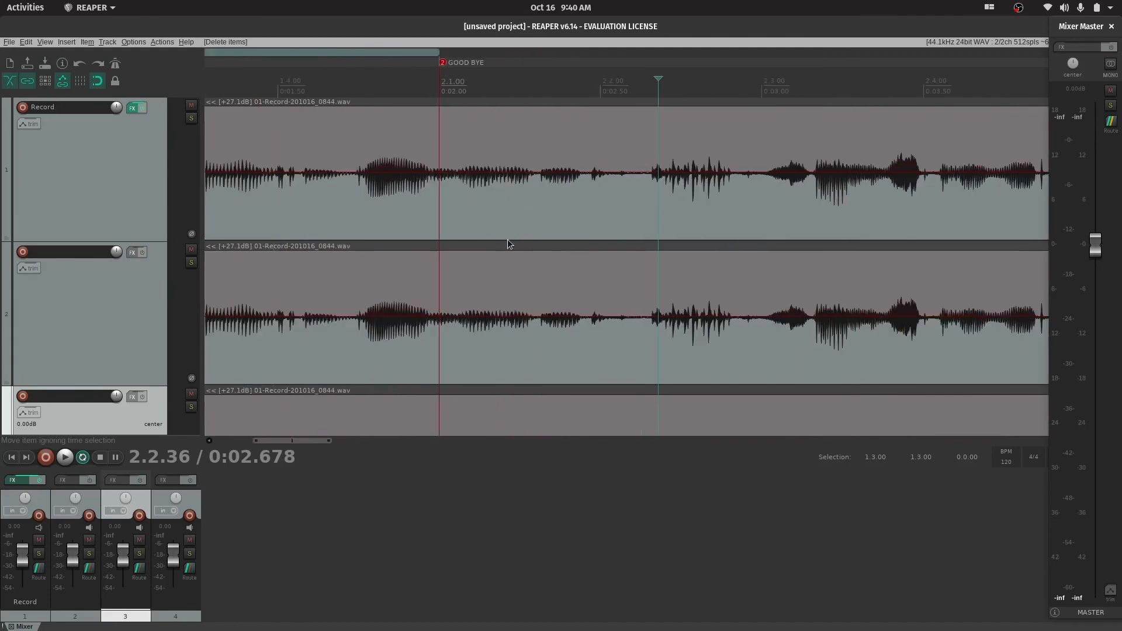
scroll(454, 187, "down", 8)
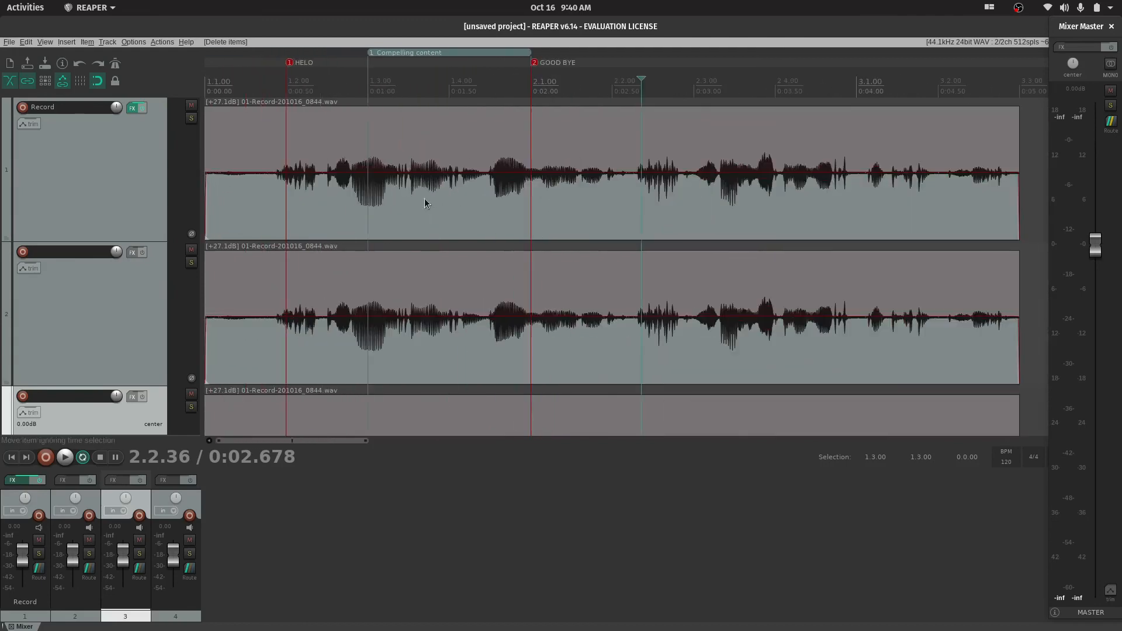
Look through all four tracks from top to bottom and view their waveforms at different track heights
key("ctrl")
scroll(443, 198, "down", 4)
scroll(404, 182, "up", 4)
scroll(404, 184, "down", 4)
scroll(177, 277, "up", 4)
scroll(177, 277, "down", 4)
scroll(177, 277, "up", 4)
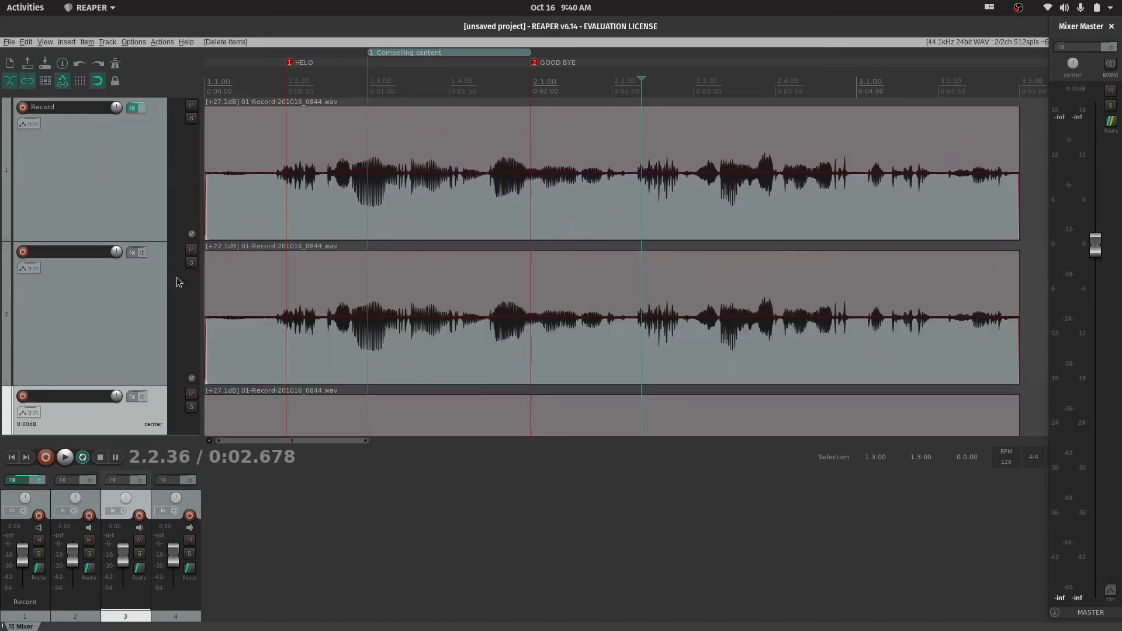
scroll(186, 158, "down", 4)
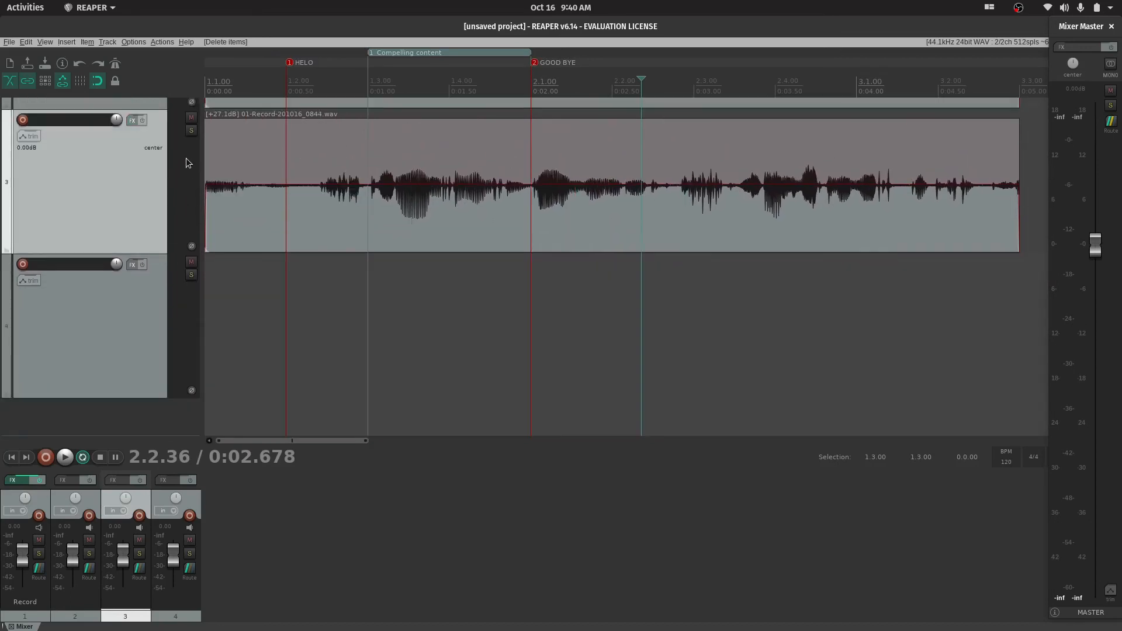
scroll(186, 158, "up", 4)
scroll(378, 221, "down", 2)
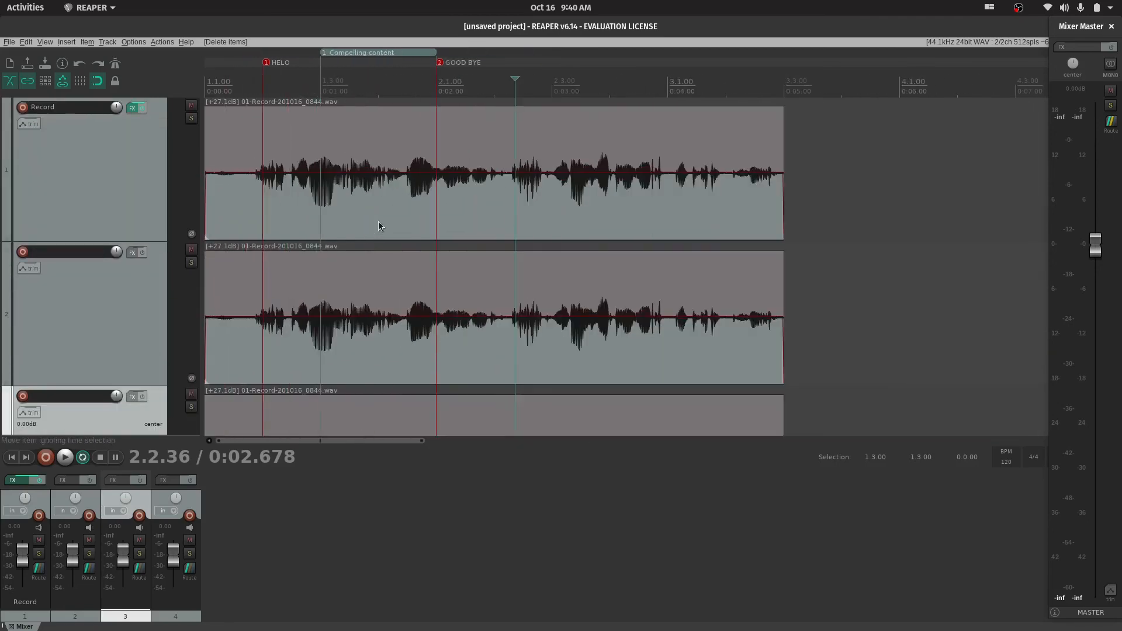
scroll(377, 221, "up", 5)
scroll(380, 223, "up", 5)
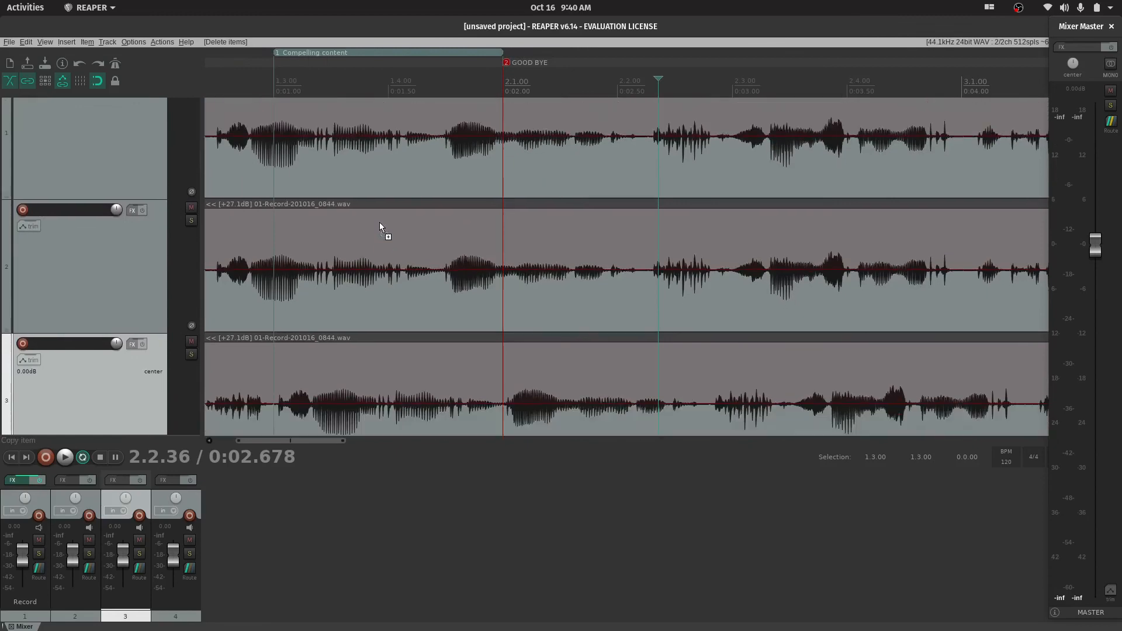
scroll(379, 222, "down", 3)
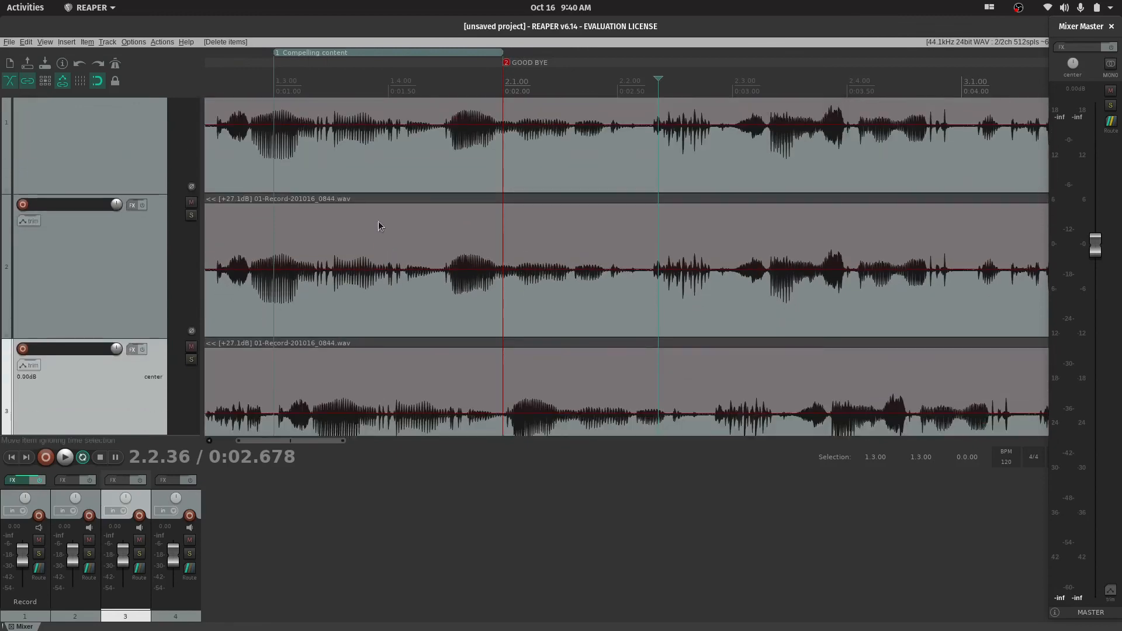
Look along the timeline from the project start to past the end of the items and back
scroll(380, 222, "right", 5)
scroll(380, 223, "left", 8)
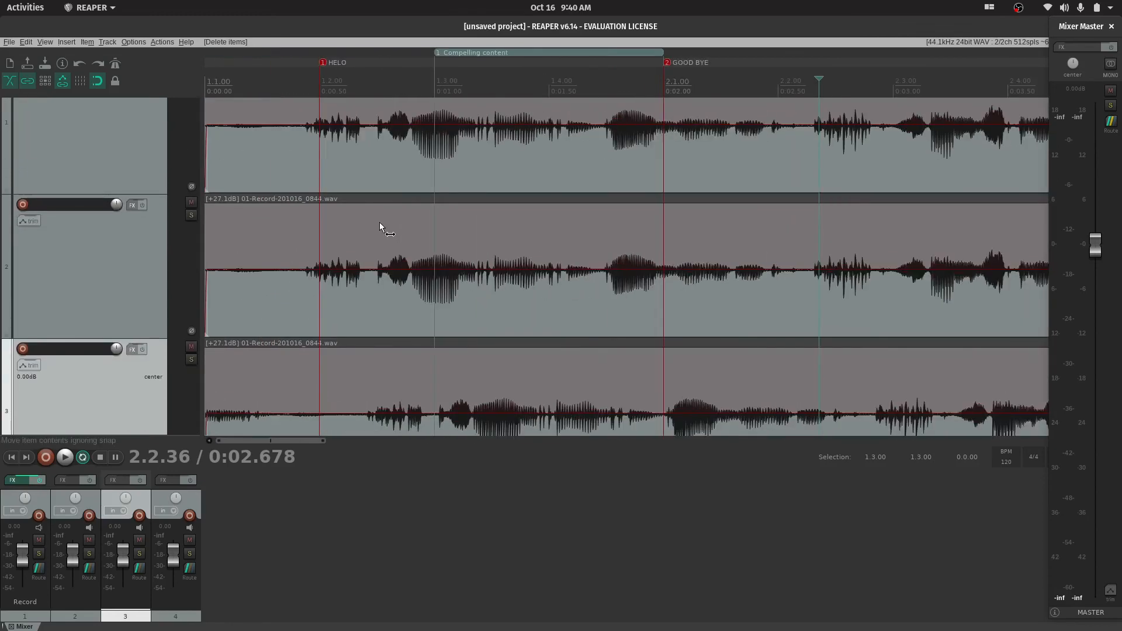
scroll(380, 222, "down", 5)
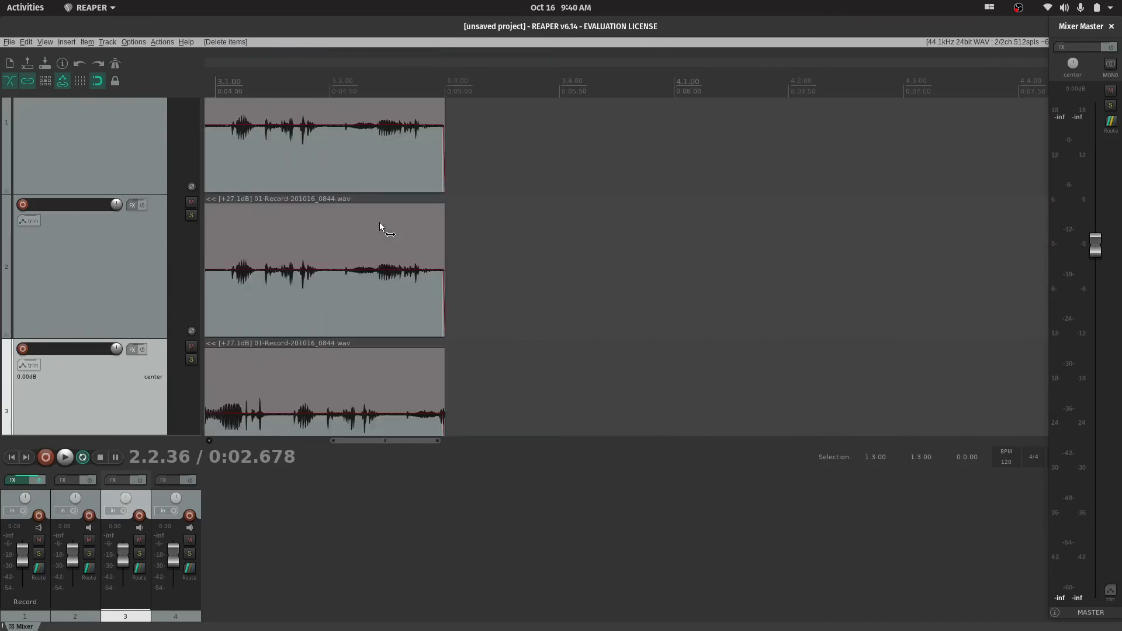
scroll(380, 222, "up", 6)
scroll(379, 220, "left", 2)
scroll(380, 219, "down", 4)
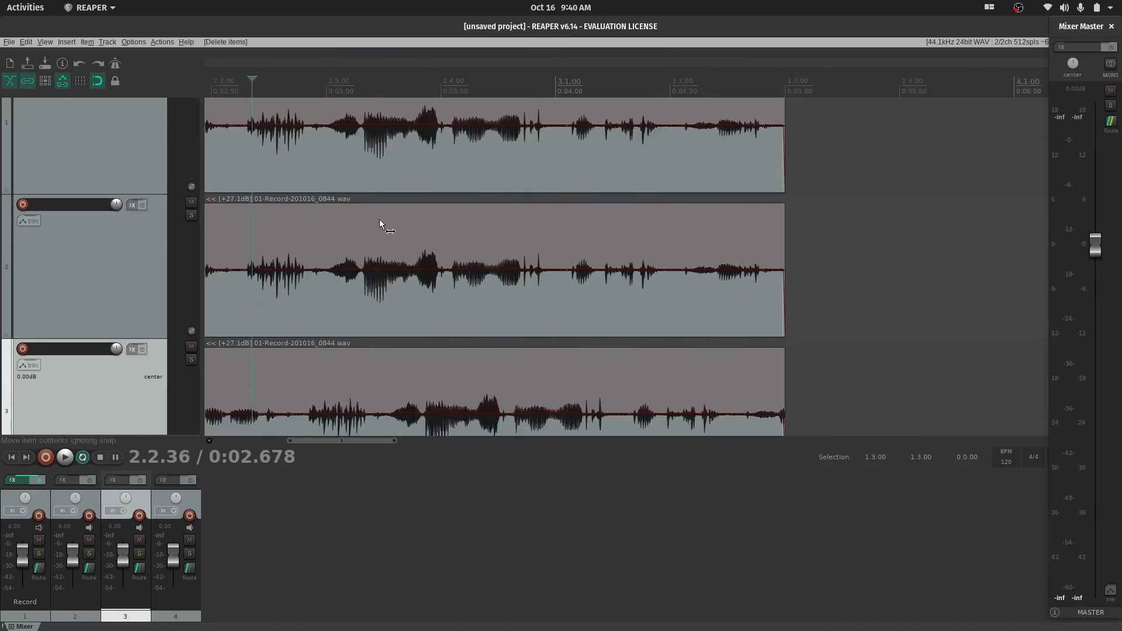
scroll(380, 219, "up", 4)
scroll(382, 221, "down", 4)
scroll(382, 221, "up", 4)
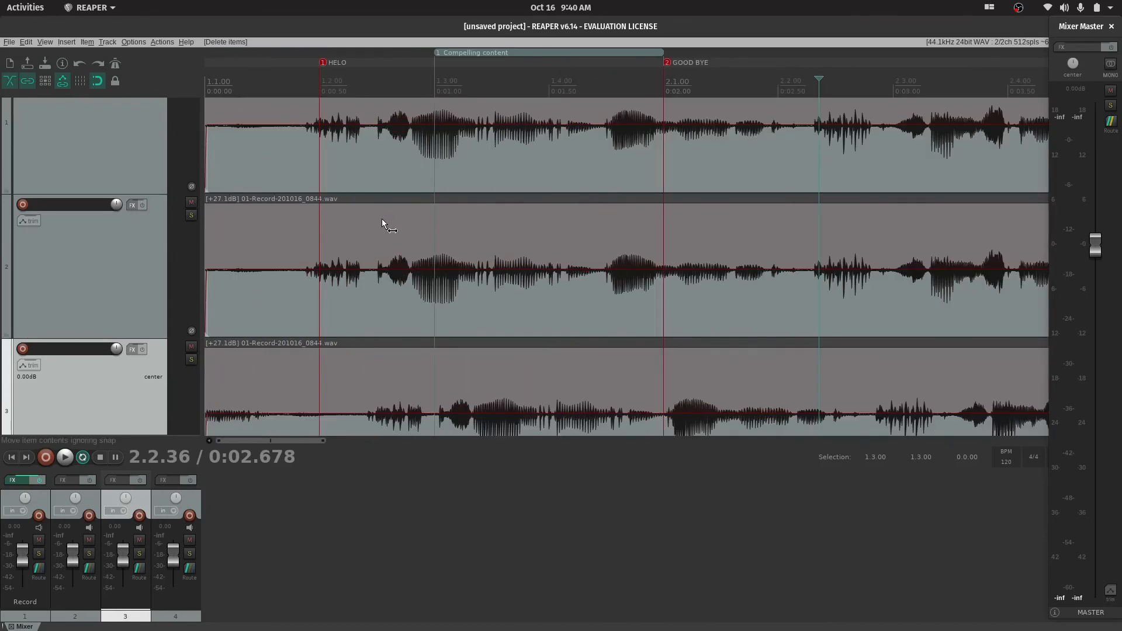
scroll(544, 243, "down", 5)
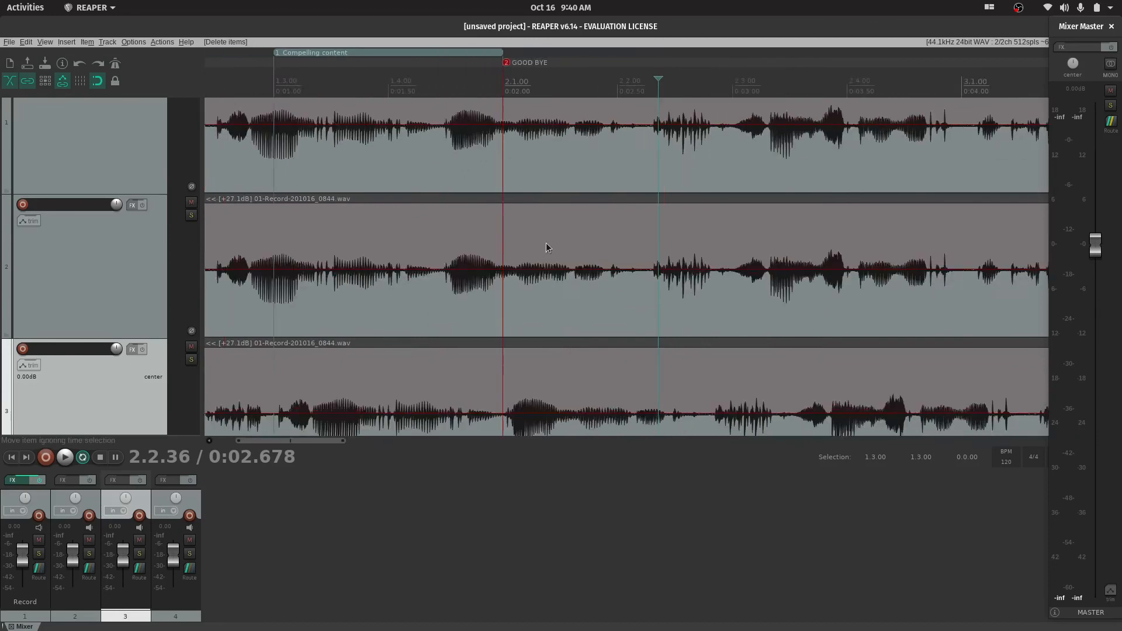
Compare an overview of the full item lengths with a closer view of the waveforms on tracks 1 to 3
scroll(532, 239, "up", 4)
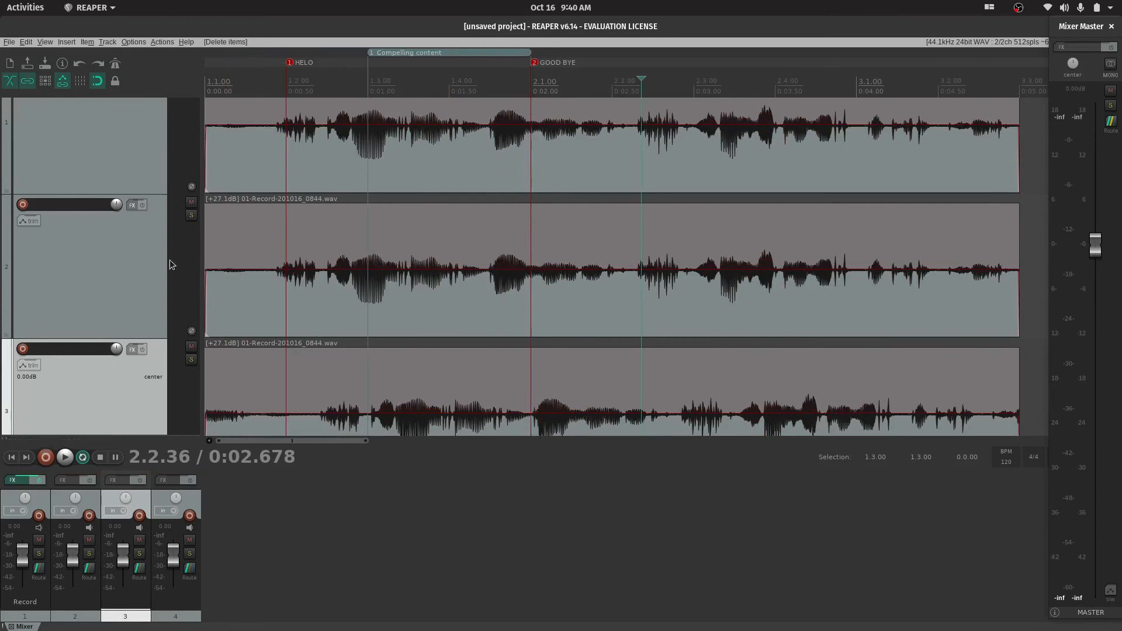
scroll(484, 311, "down", 3)
scroll(485, 310, "up", 2)
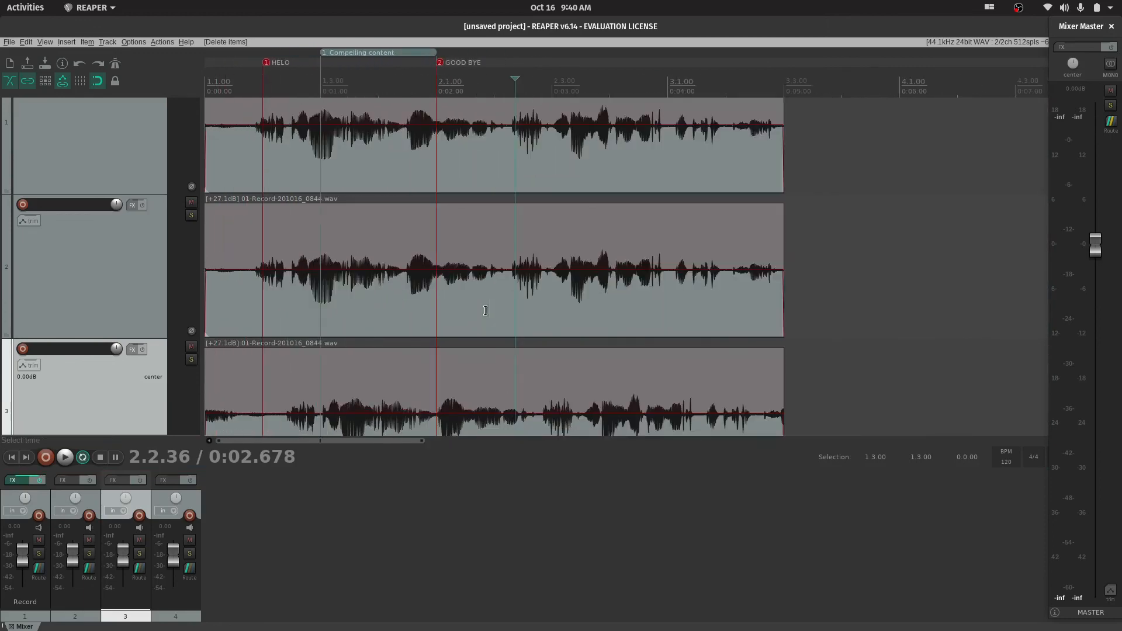
scroll(485, 311, "down", 3)
scroll(485, 310, "up", 5)
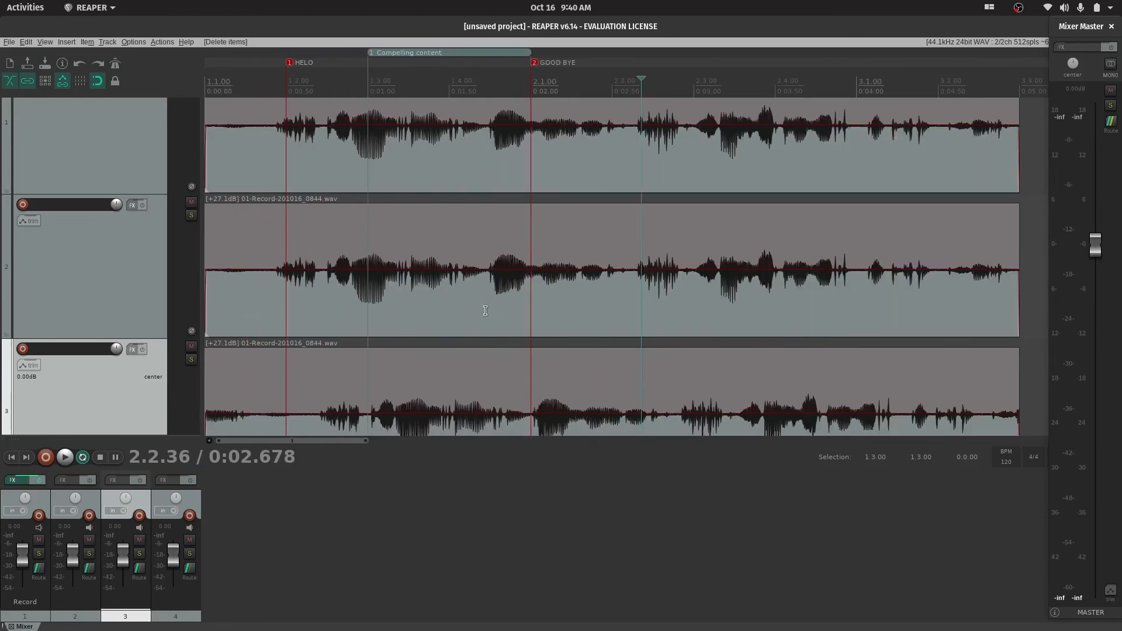
scroll(485, 310, "down", 4)
scroll(485, 310, "up", 4)
scroll(485, 310, "down", 1)
scroll(485, 310, "down", 3)
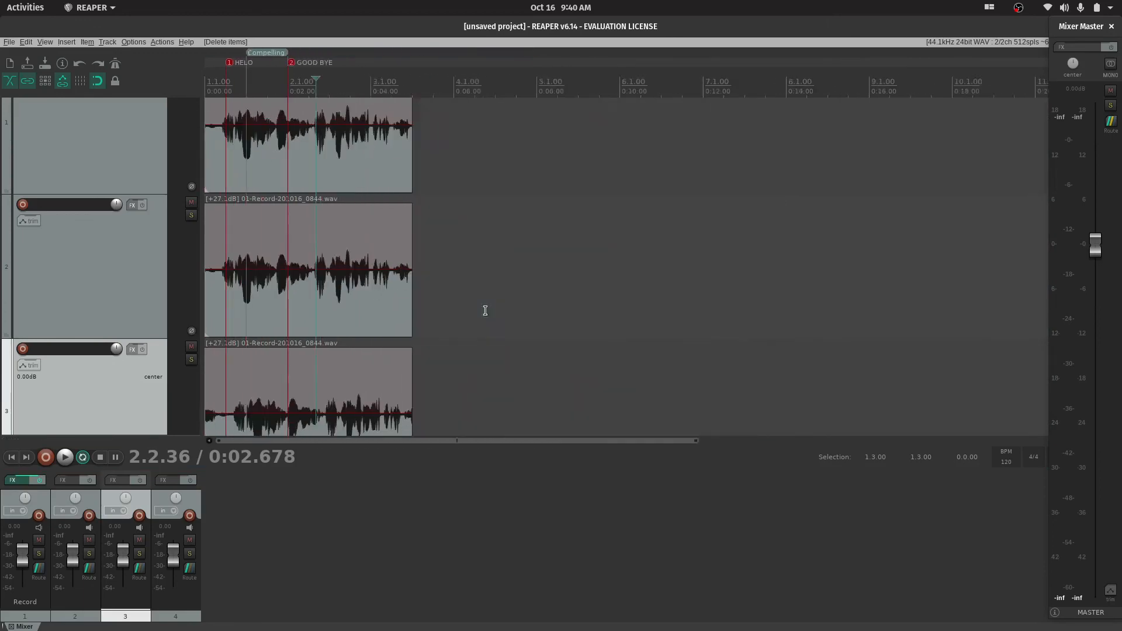
scroll(485, 310, "up", 4)
scroll(485, 311, "down", 1)
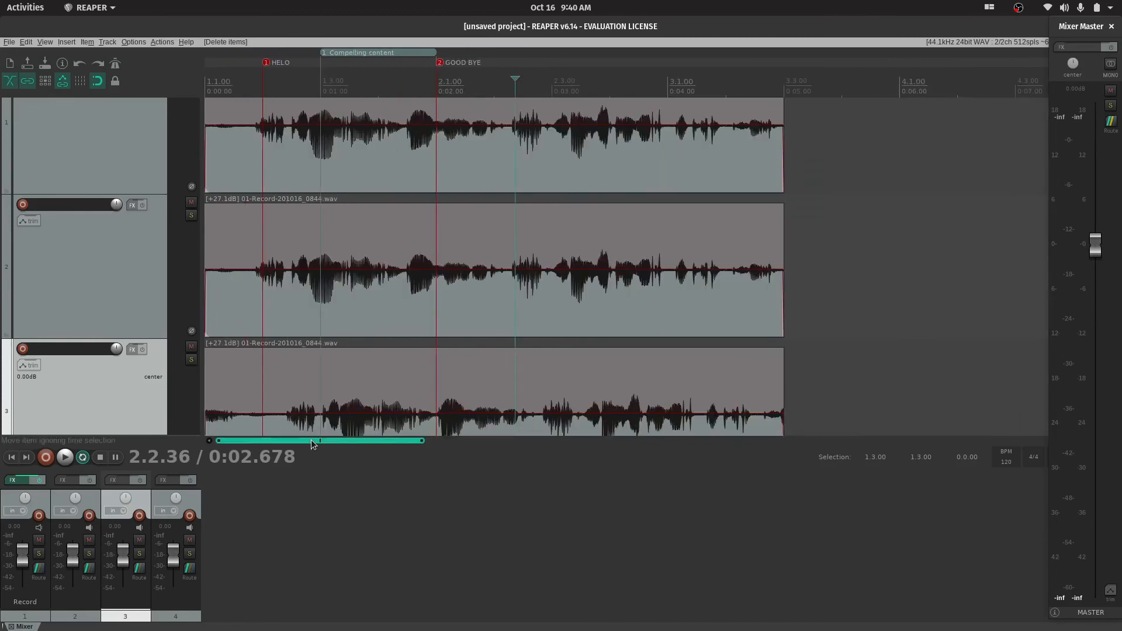
Review the items on tracks 1 to 4 up close around the edit cursor, ending on the whole recording
left_click_drag(310, 440, 114, 327)
scroll(117, 245, "up", 1)
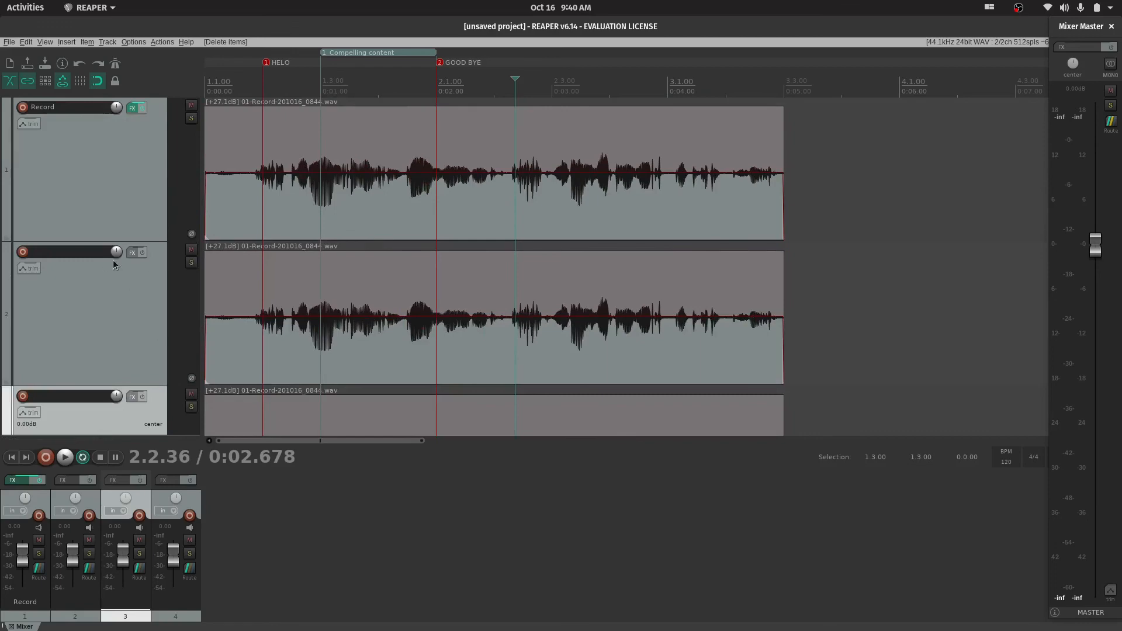
scroll(340, 262, "up", 3)
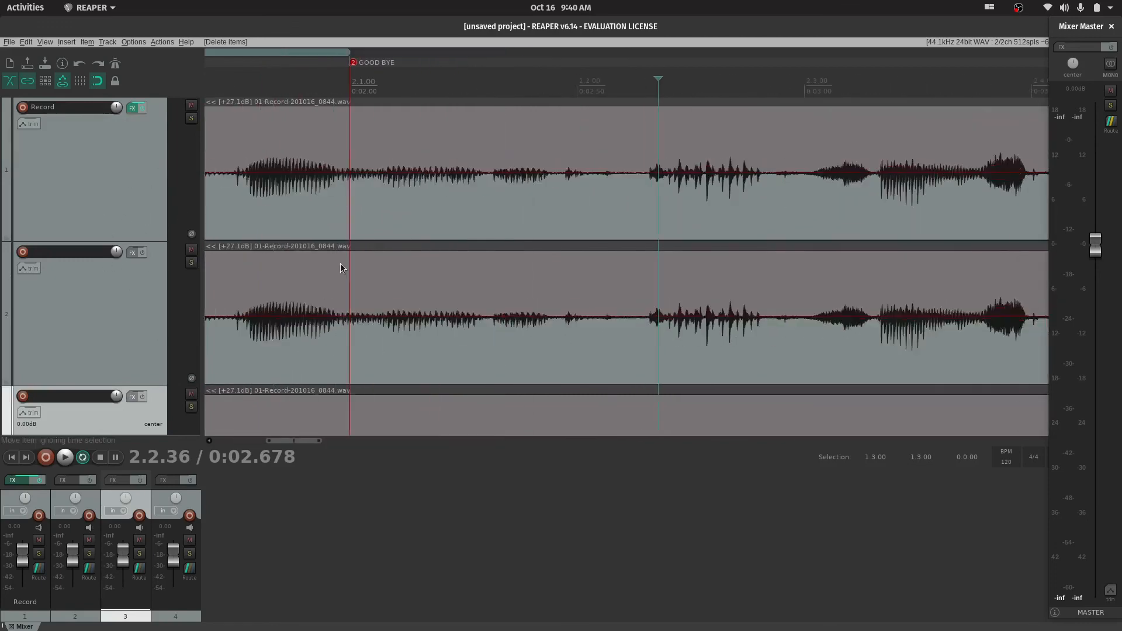
scroll(340, 263, "up", 3)
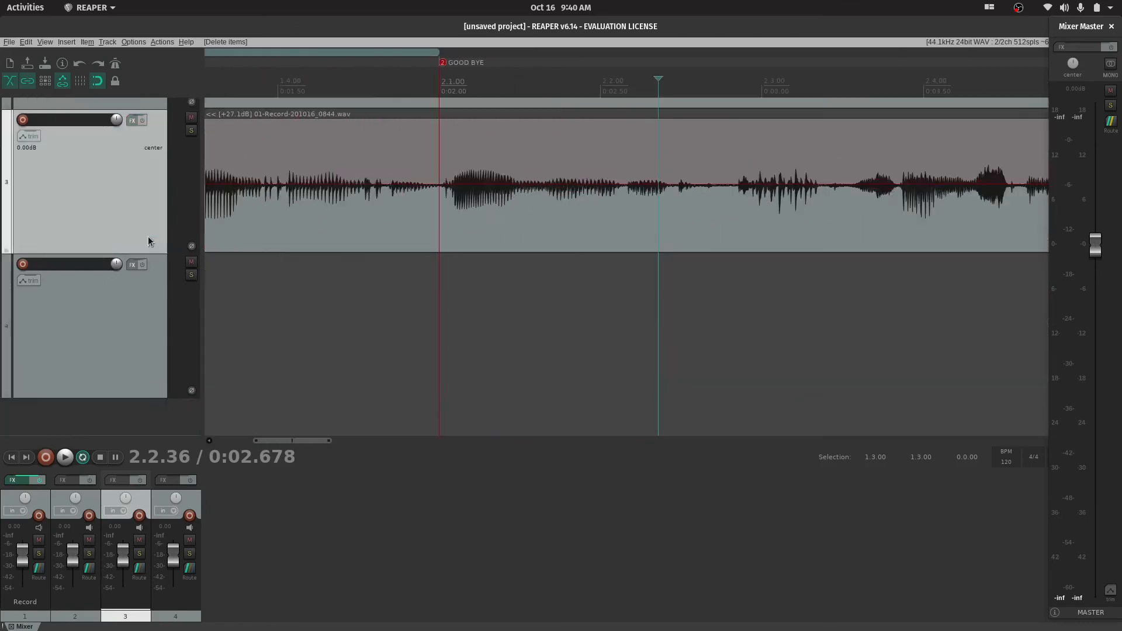
scroll(147, 236, "down", 5)
scroll(355, 210, "up", 3)
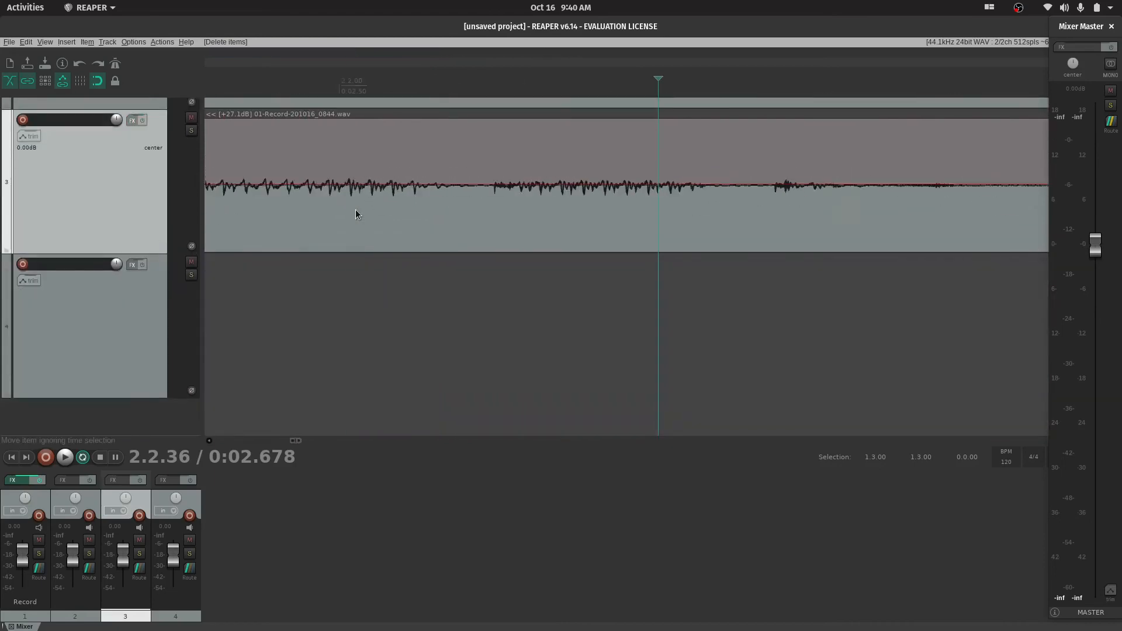
scroll(355, 210, "down", 10)
scroll(355, 209, "up", 3)
scroll(164, 290, "up", 5)
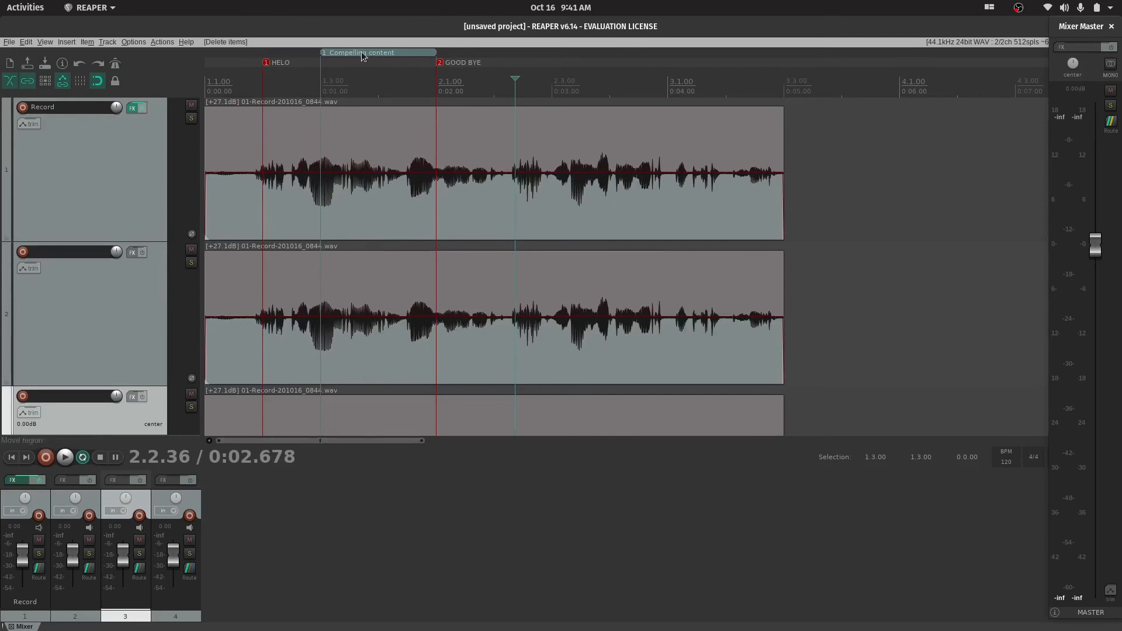
Move the Compelling content region to start at about 0:02.75, undo the move, and move it to start at about 0:03.00
left_click_drag(363, 52, 639, 53)
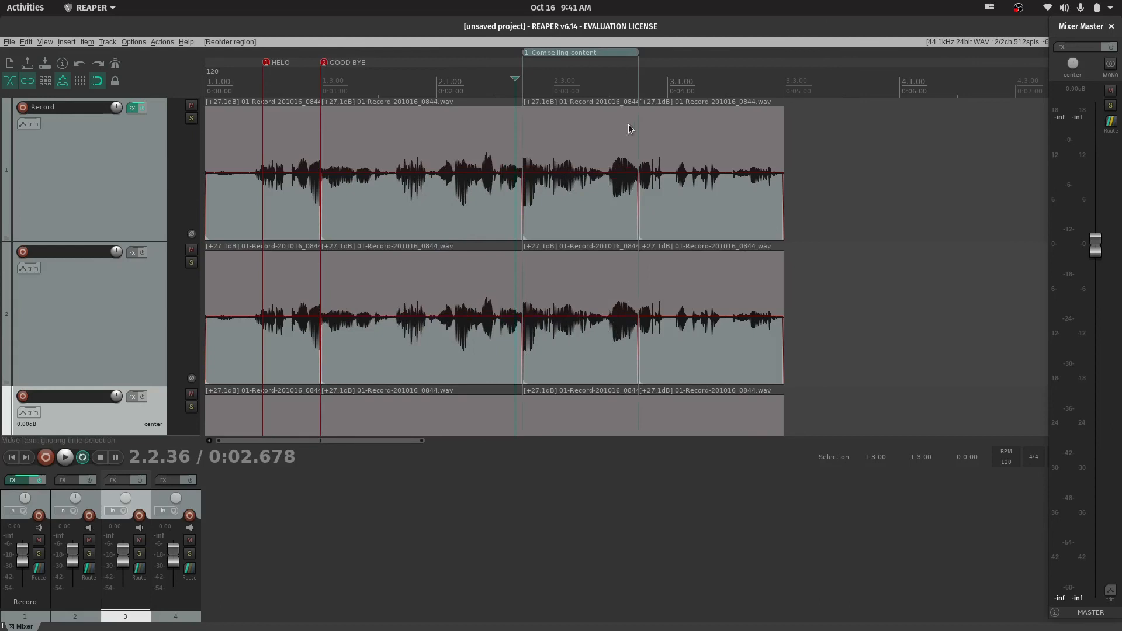
key("ctrl+z")
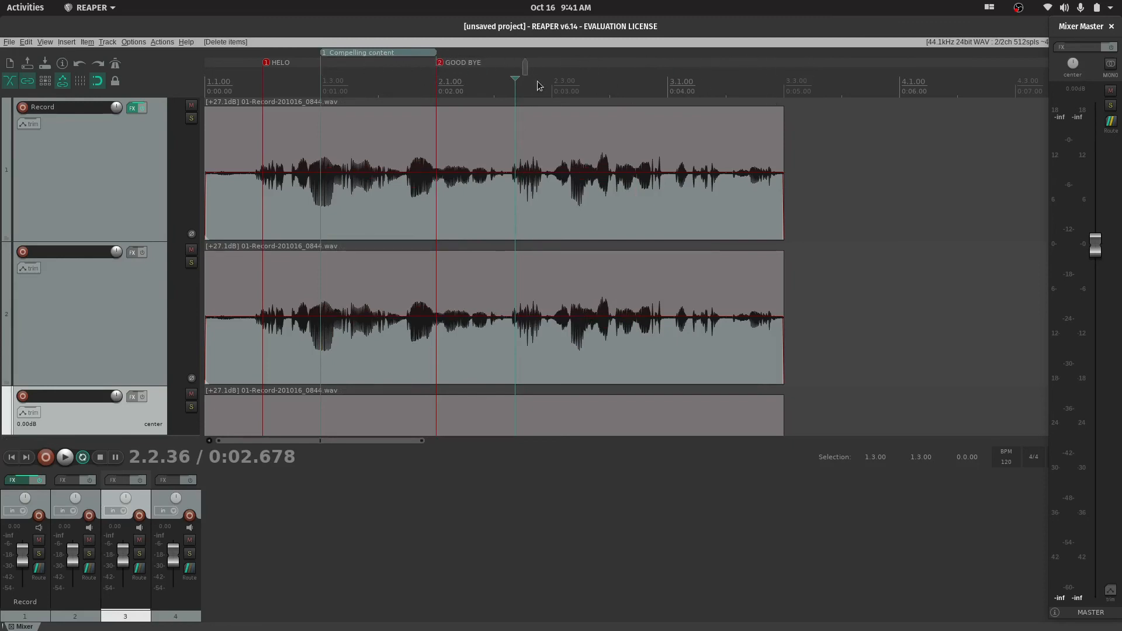
left_click_drag(538, 86, 669, 96)
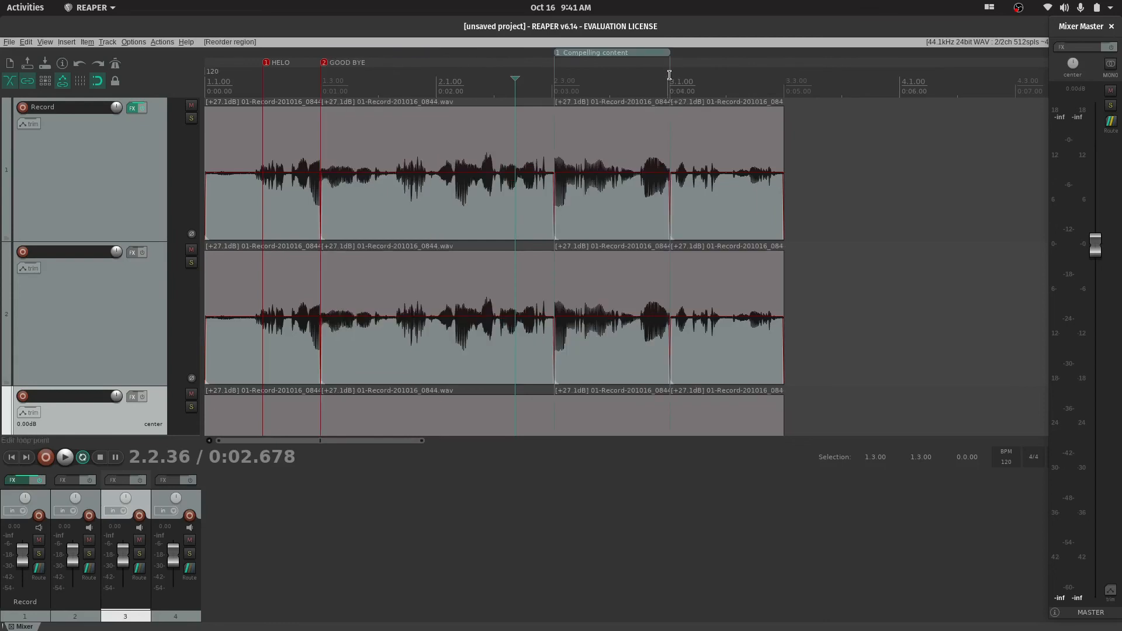
Undo the last move of the Compelling content region and check the region's context options without choosing one
key("ctrl+z")
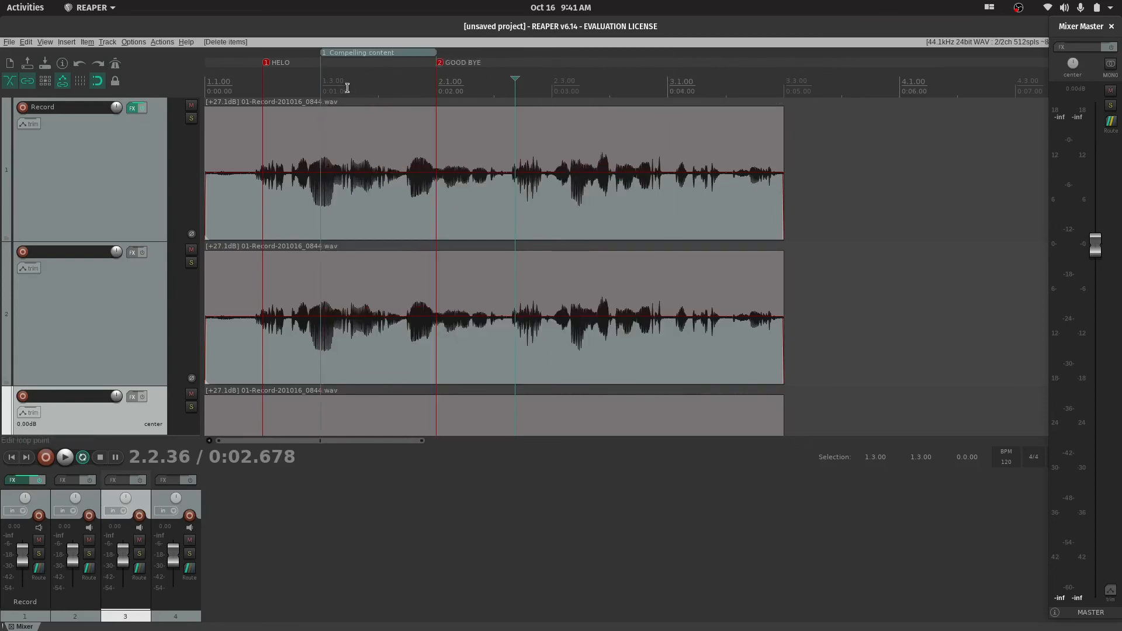
right_click(376, 56)
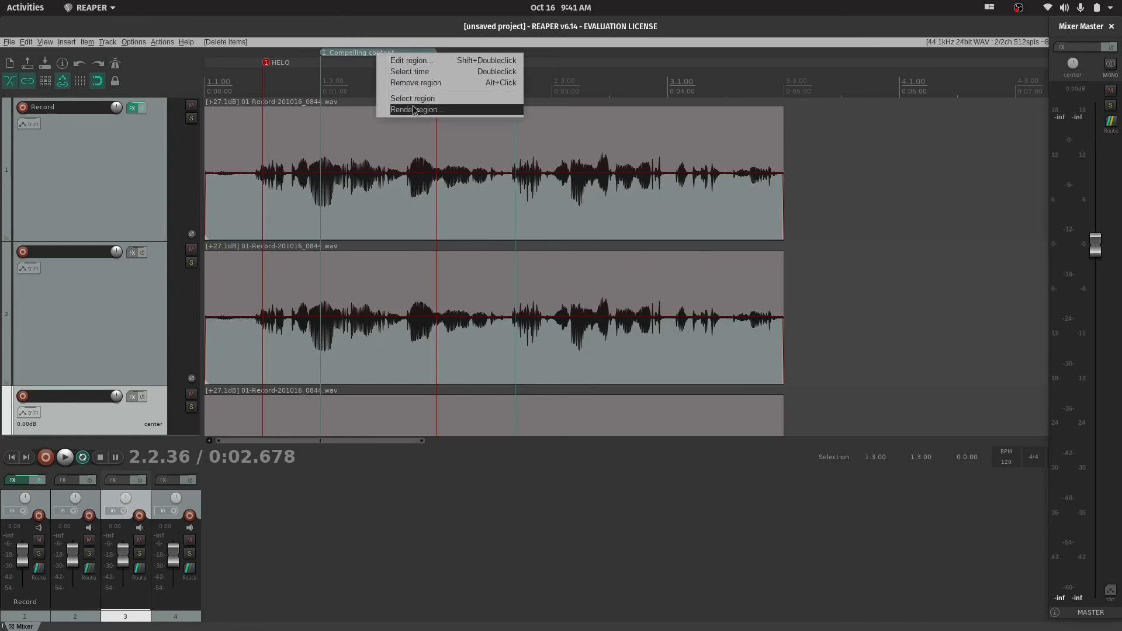
left_click(347, 57)
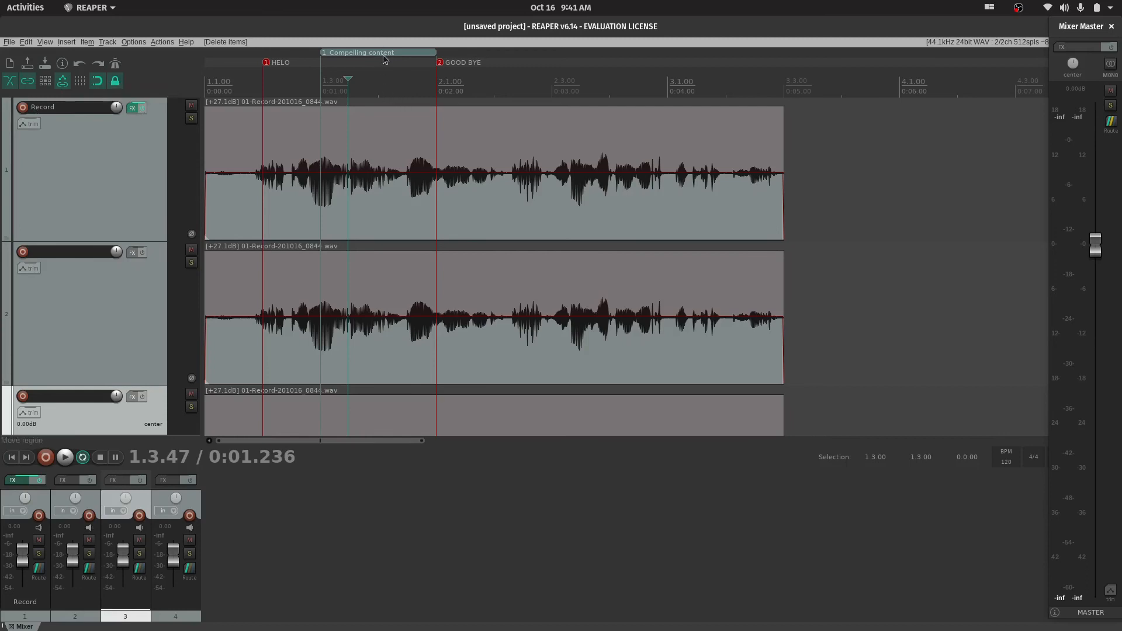
Try moving the Compelling content region to start at about 0:03.00 with locking on, undo the move and turn locking off
left_click_drag(386, 51, 663, 75)
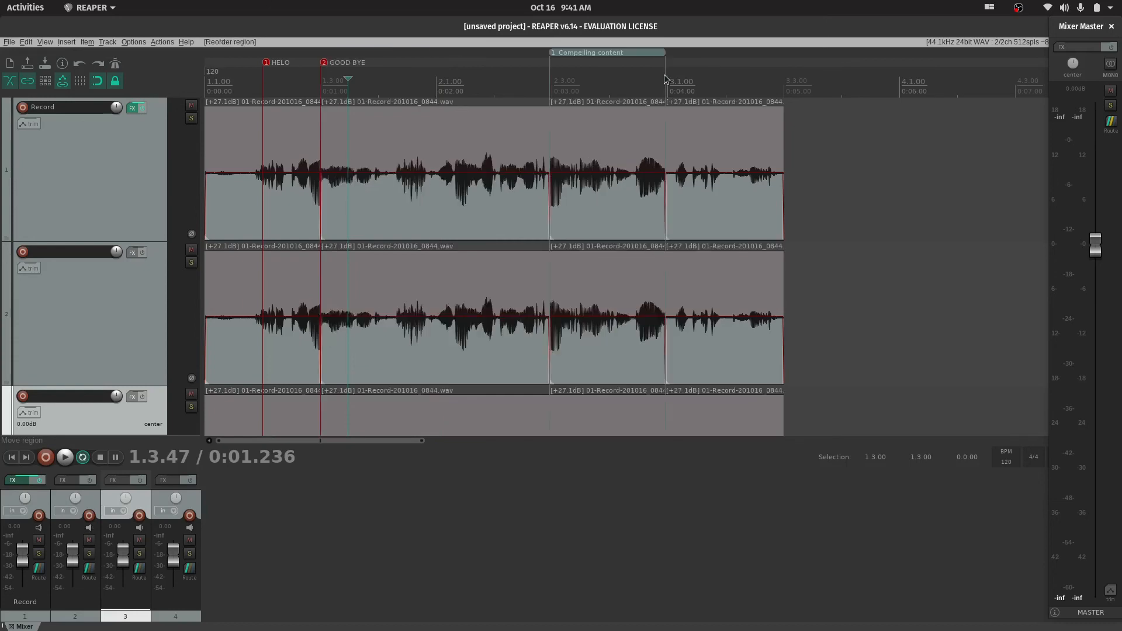
key("ctrl+z")
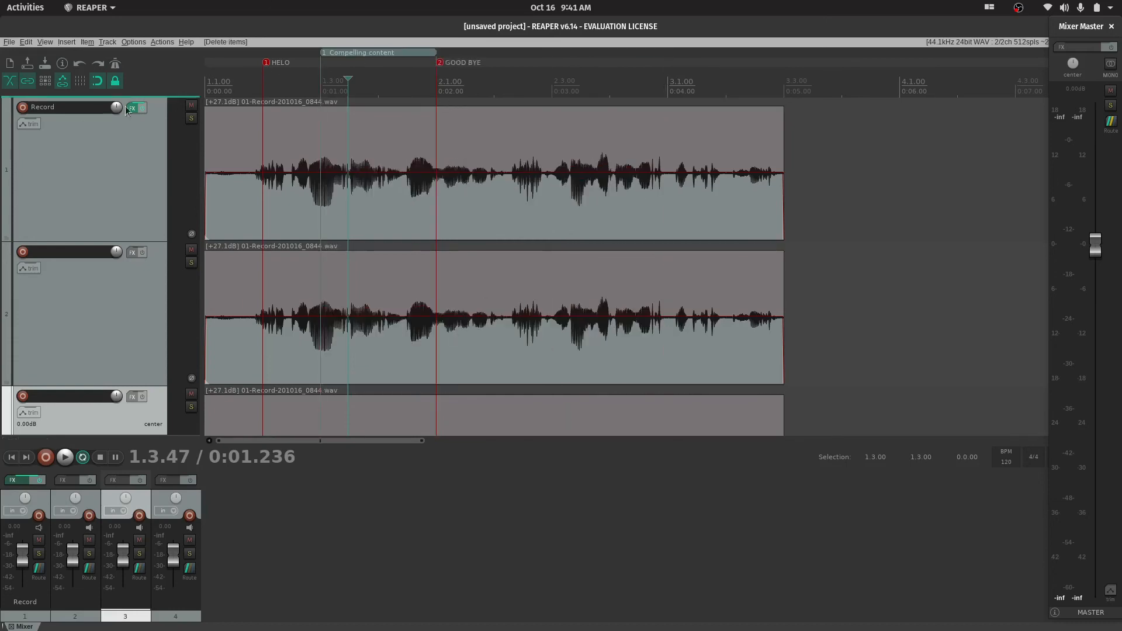
left_click(116, 81)
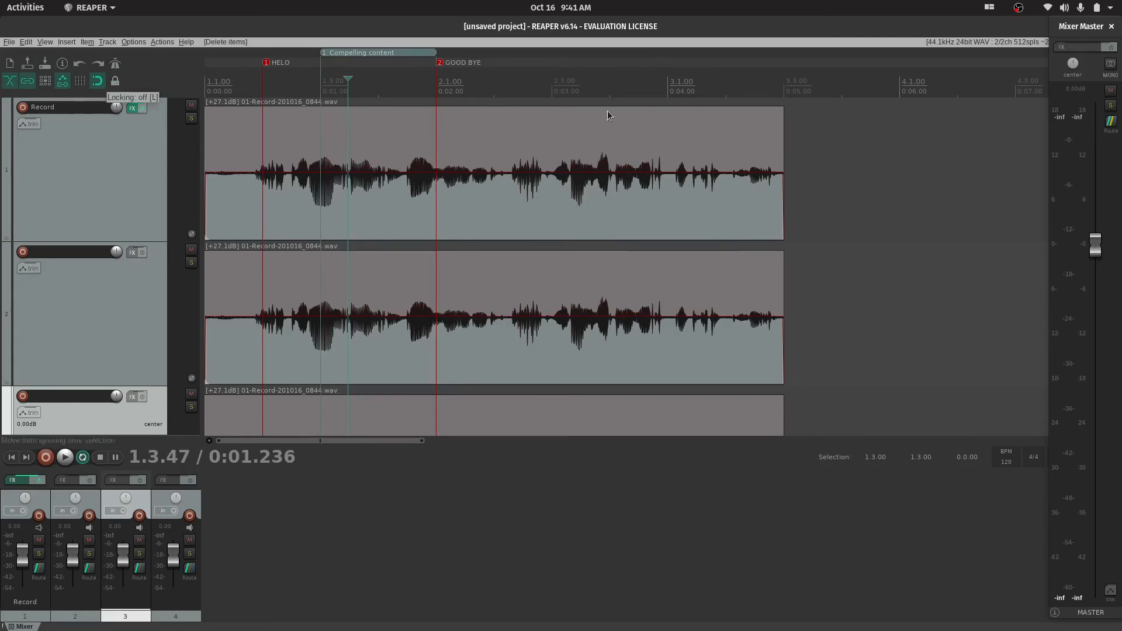
Select the time range from the project start to the end of the items, and try a move with locking on, undoing it
left_click_drag(787, 81, 206, 88)
left_click(116, 83)
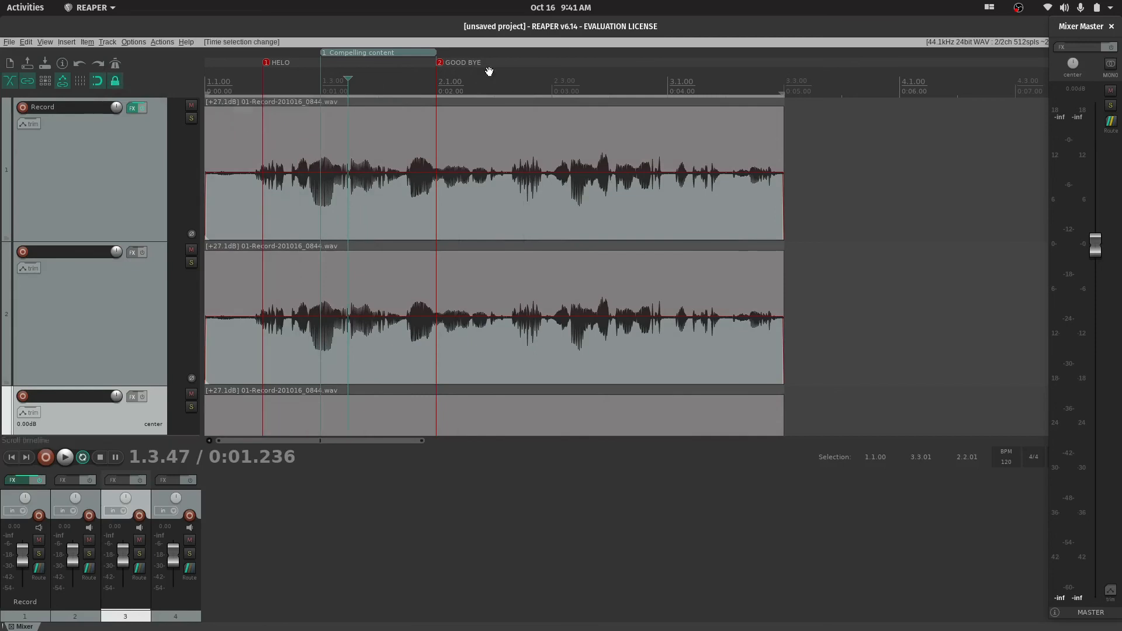
left_click_drag(471, 57, 533, 54)
key("ctrl+z")
left_click(115, 82)
Try copying the Compelling content region with its audio to about 0:03.60 and moving it to about 0:03.55, undoing each attempt
left_click_drag(369, 51, 672, 52)
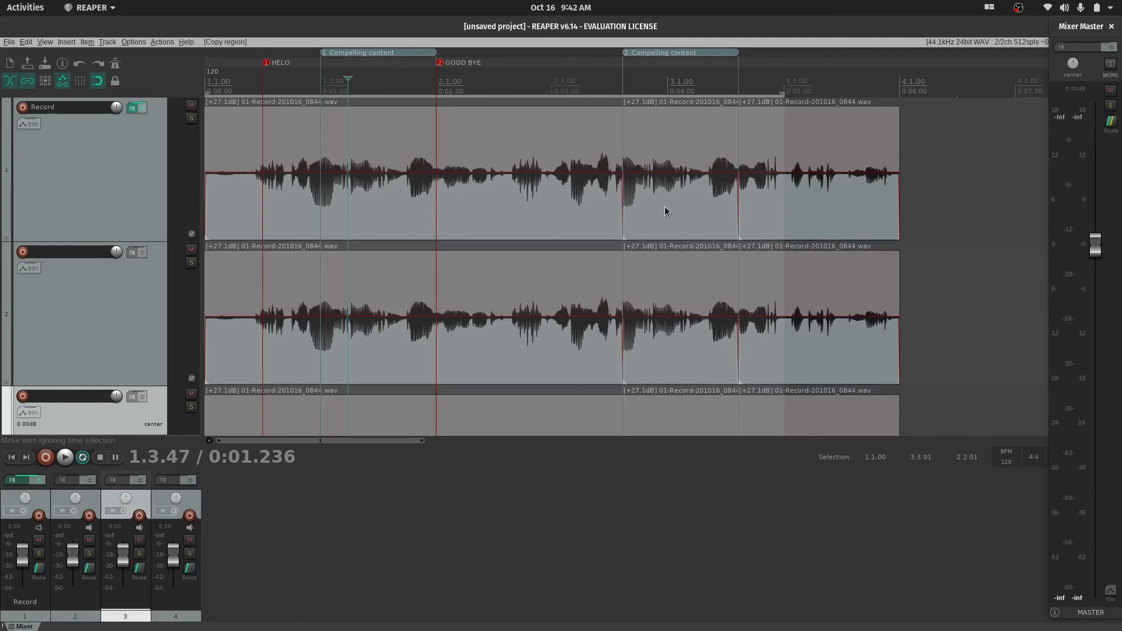
key("ctrl+z")
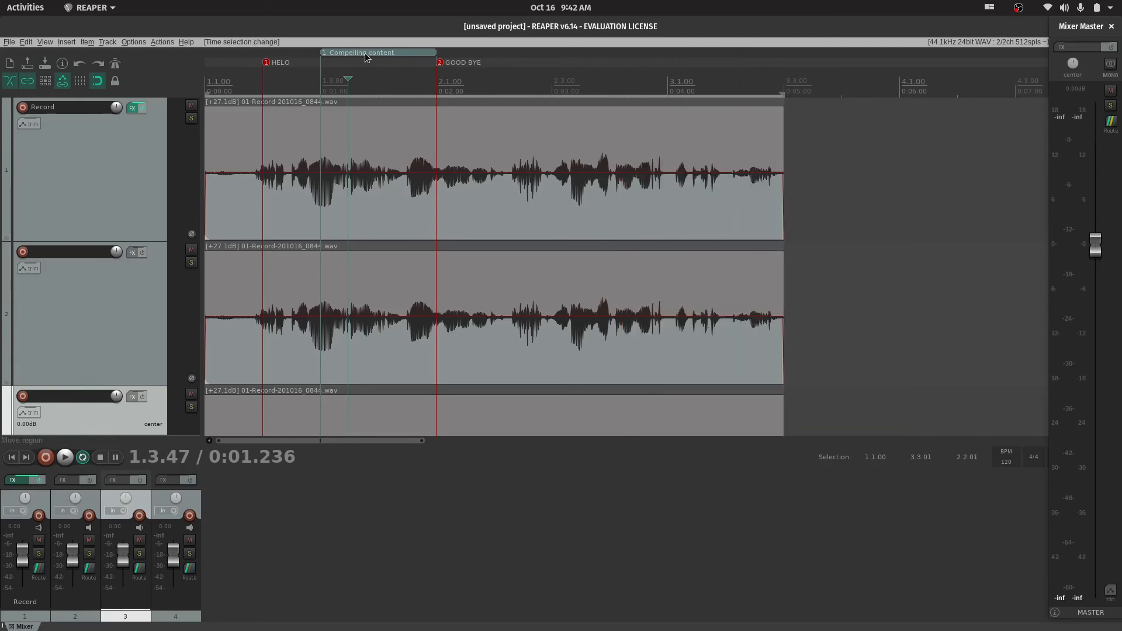
left_click_drag(365, 52, 731, 56)
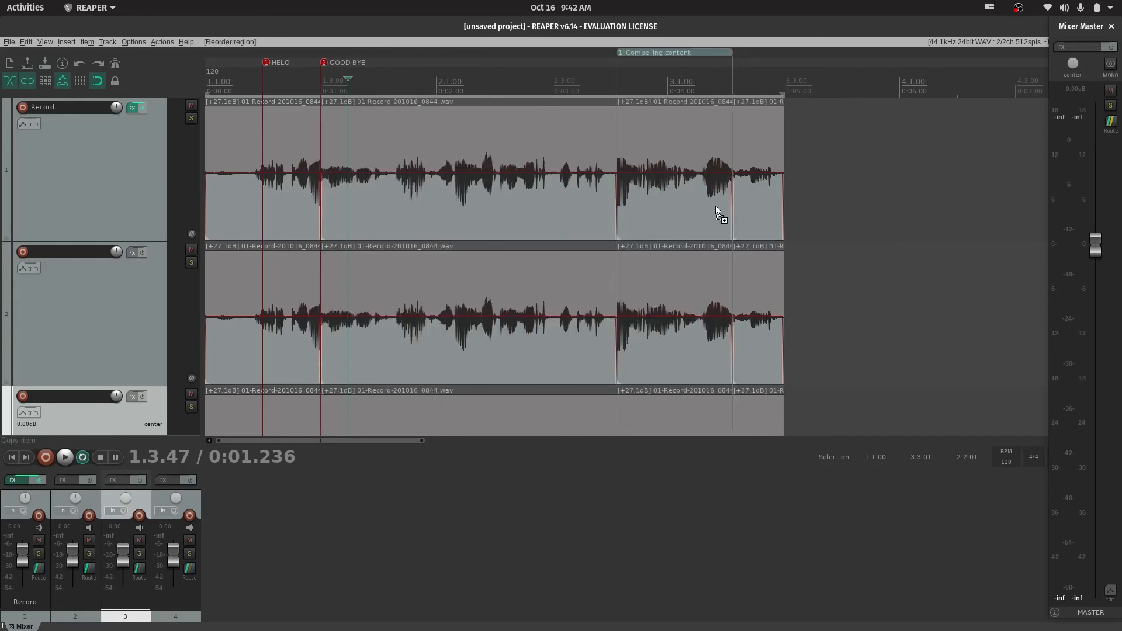
key("ctrl+z")
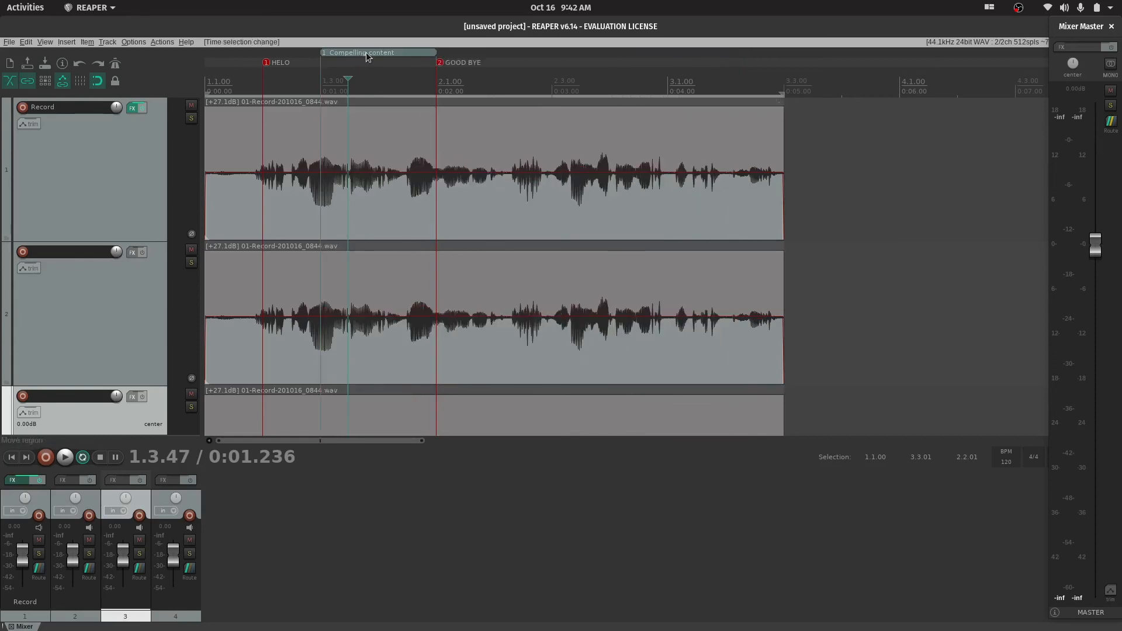
Move only the Compelling content region, without its audio, to start at about 0:03.00
left_click_drag(366, 51, 684, 53)
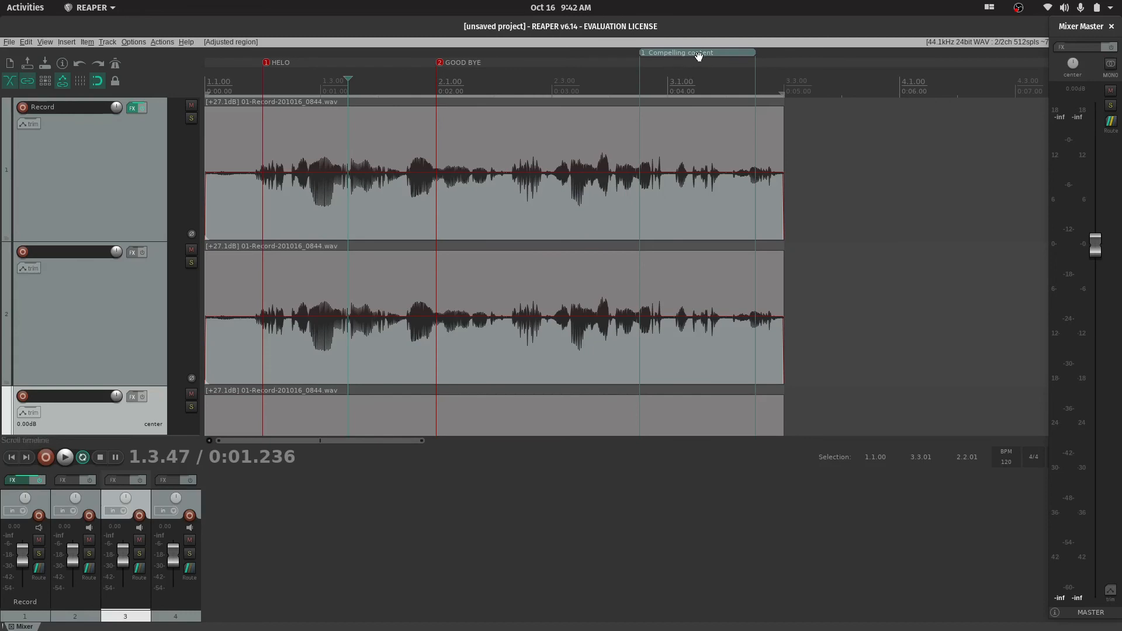
left_click_drag(703, 54, 616, 125)
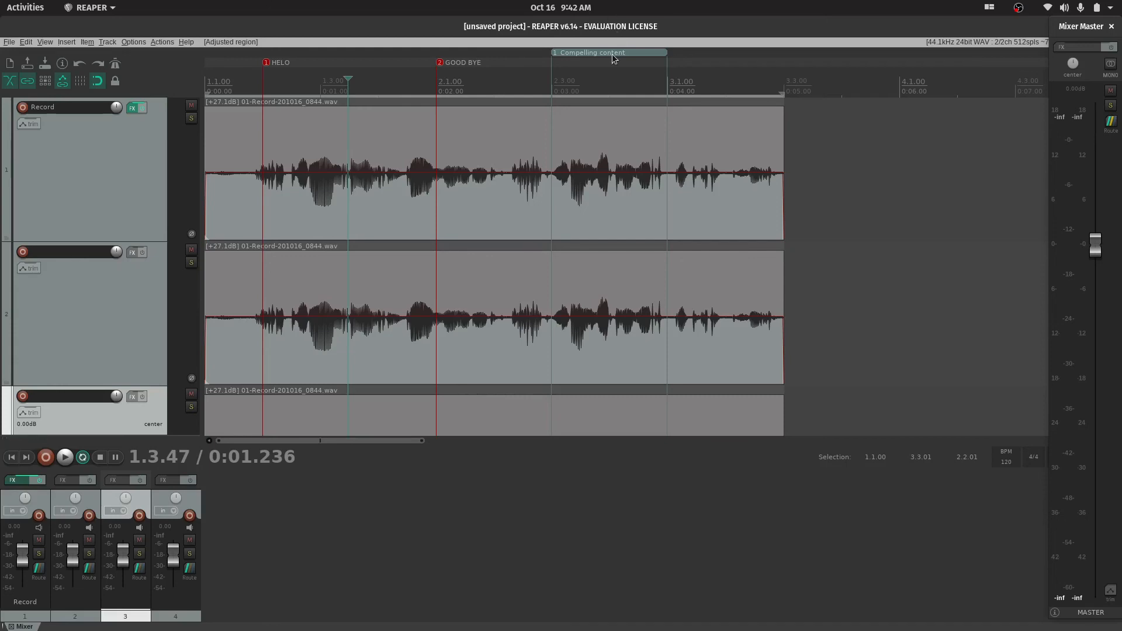
Test moving the Compelling content region with its audio to about 0:00.80 without and 0:01.00 with ripple editing, undoing both moves
left_click_drag(266, 70, 300, 68)
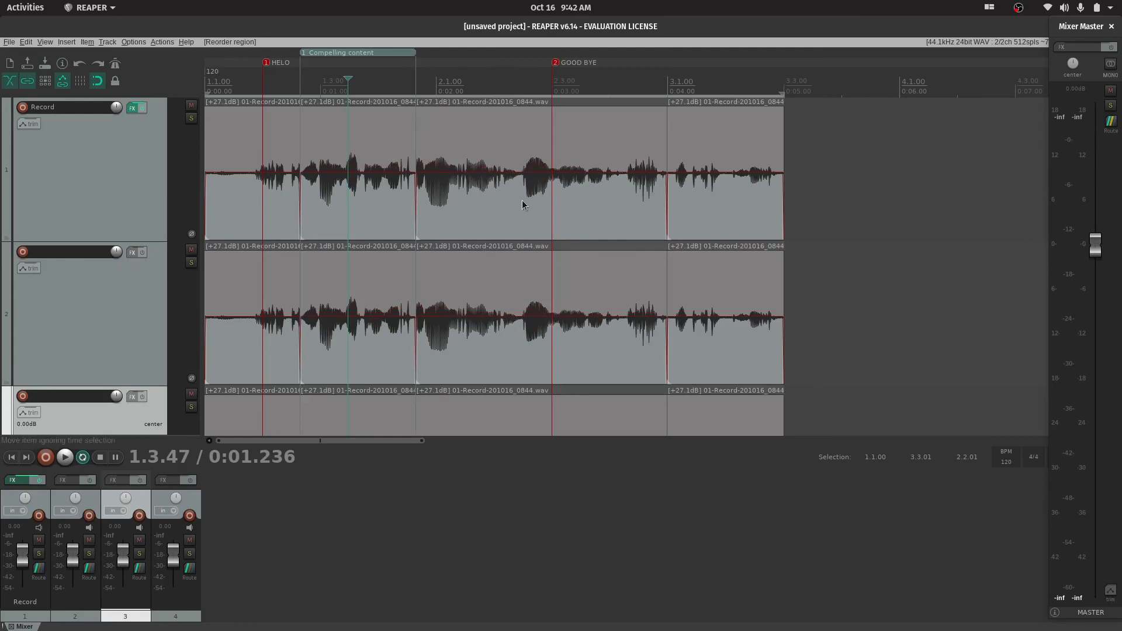
key("ctrl+z")
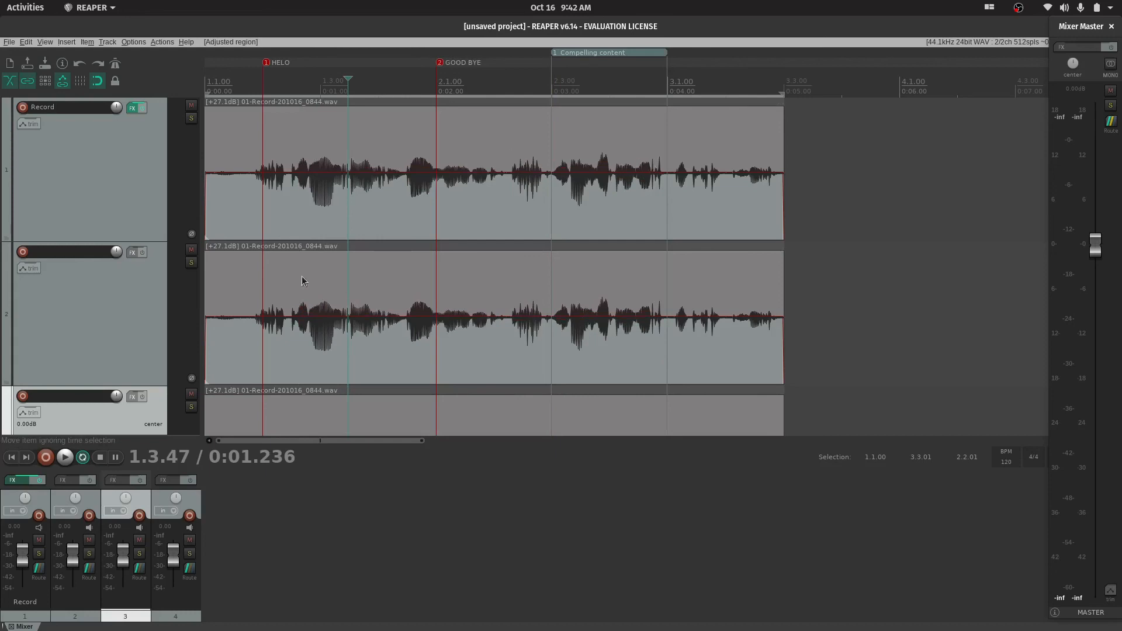
left_click(44, 85)
left_click_drag(372, 71, 323, 64)
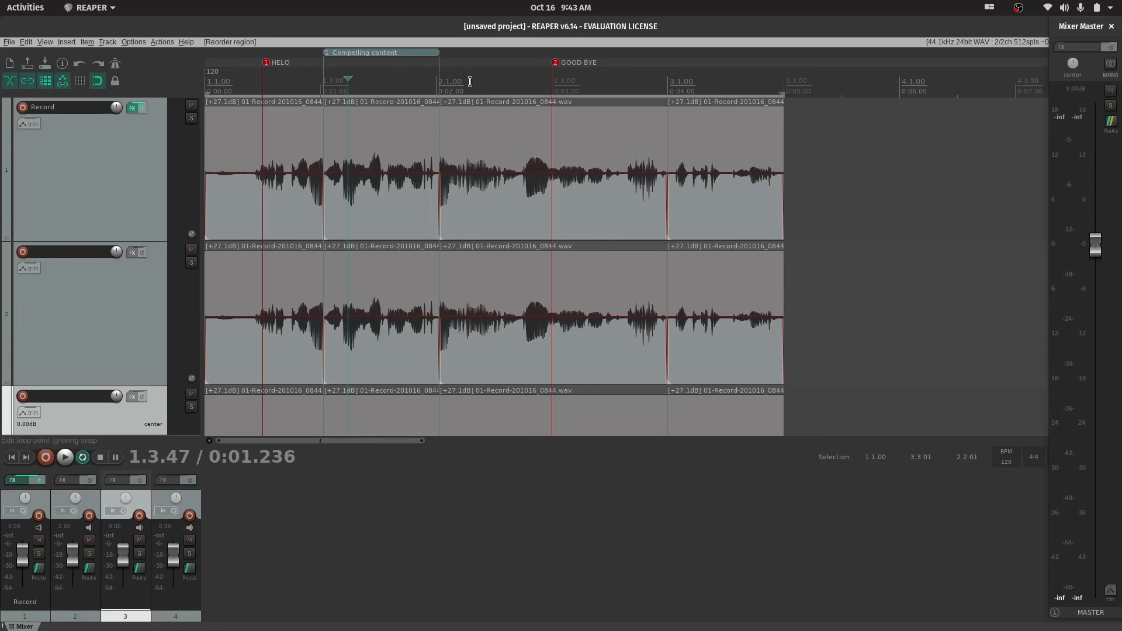
key("ctrl+z")
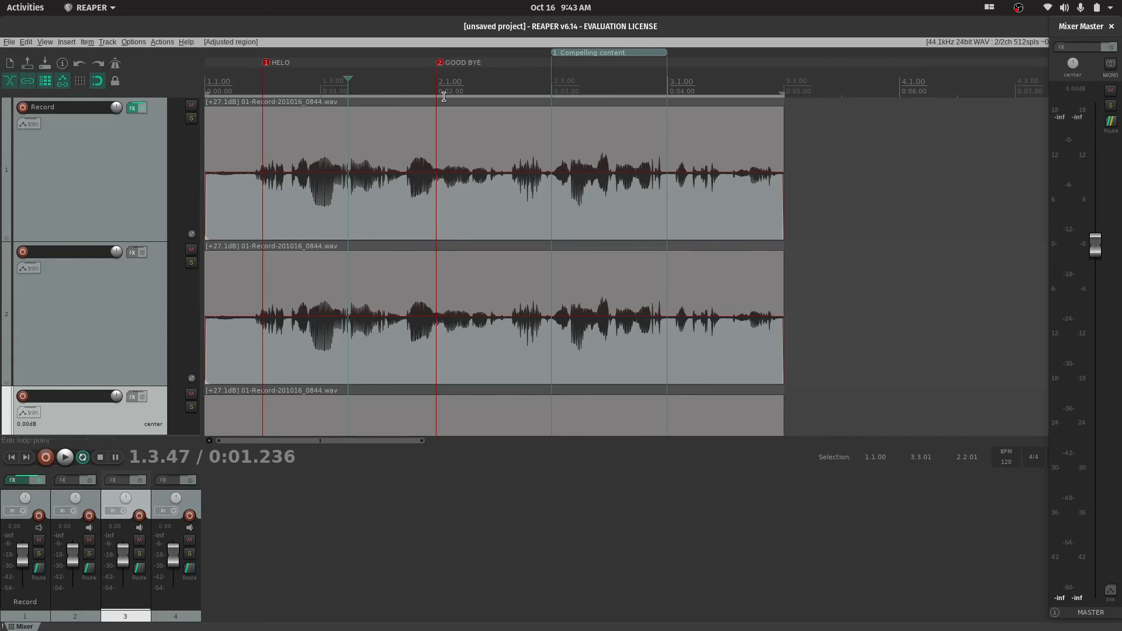
Move the GOOD BYE marker to about 0:01.75 and the Compelling content region with its audio to start at about 0:01.50
left_click_drag(441, 67, 414, 68)
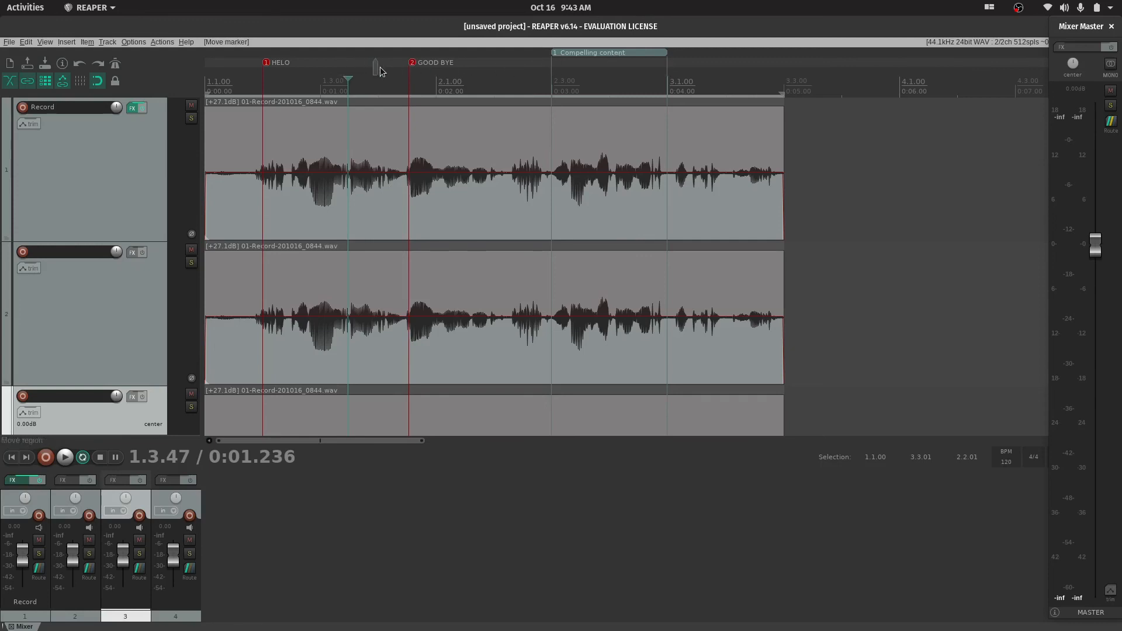
left_click_drag(379, 67, 377, 67)
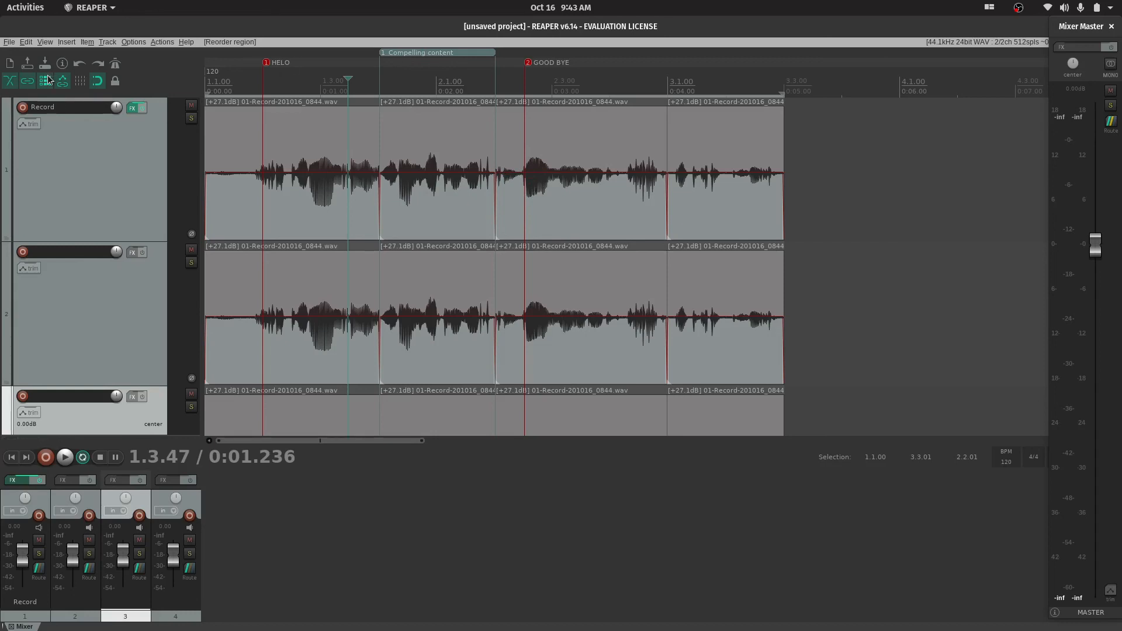
Select the items under the Compelling content region on tracks 1 to 3, delete them with ripple editing on, and undo the deletion
left_click(394, 214)
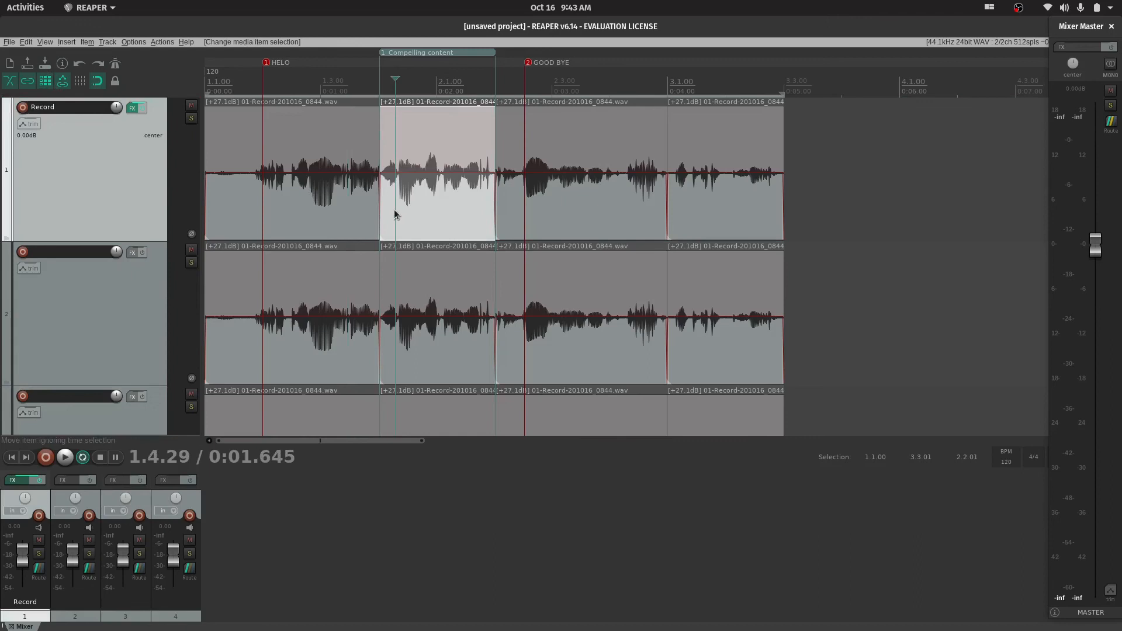
left_click(449, 368, "shift")
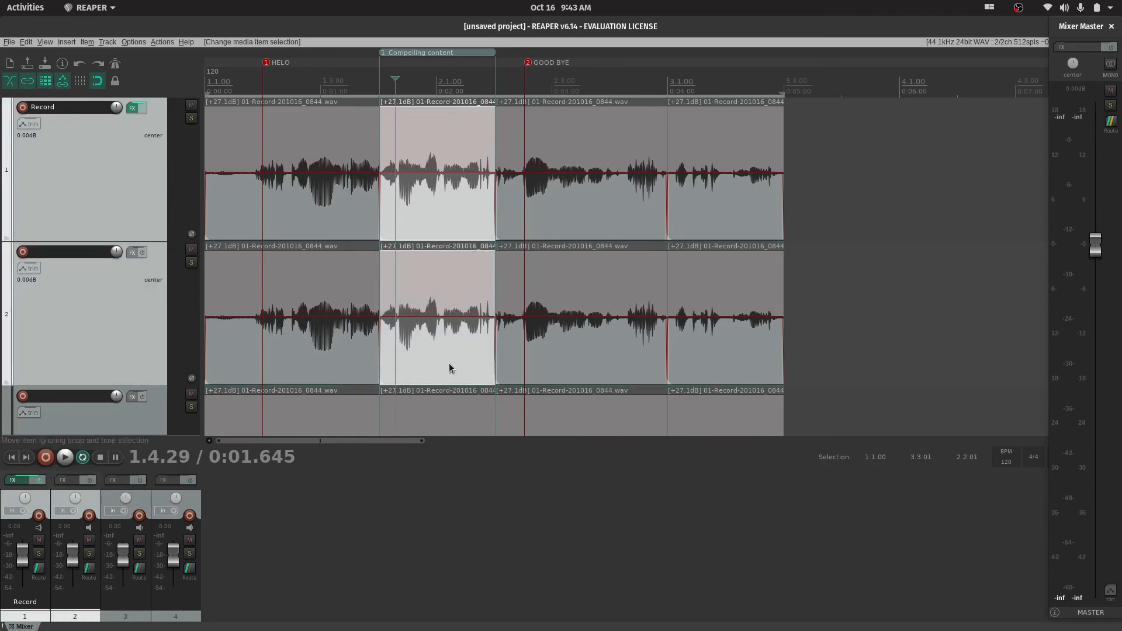
left_click(445, 416, "shift")
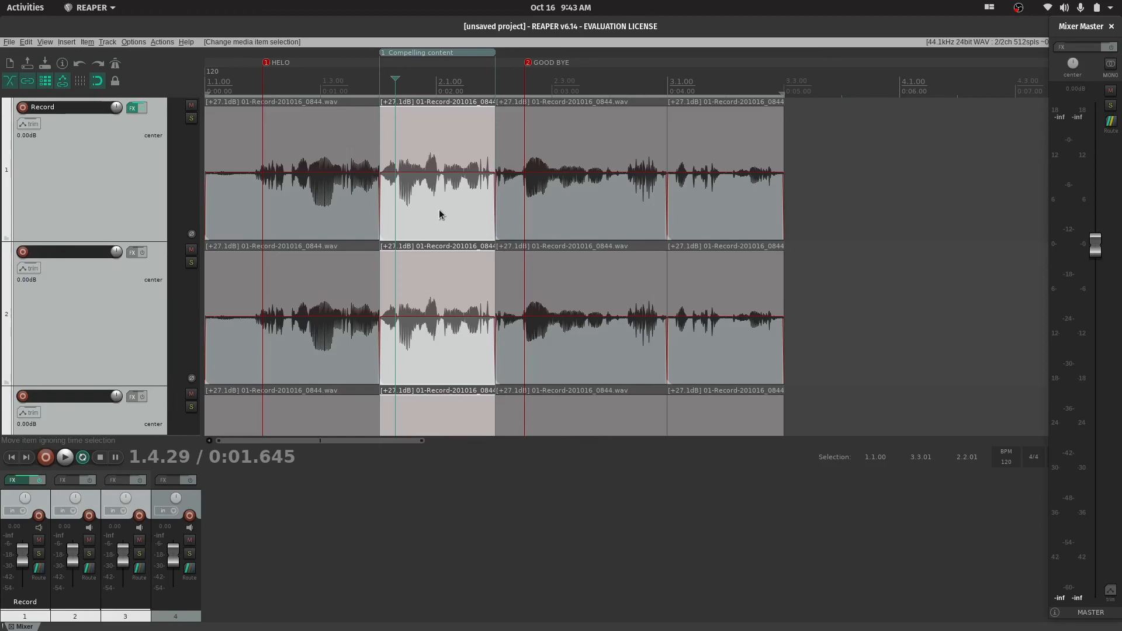
key("Delete")
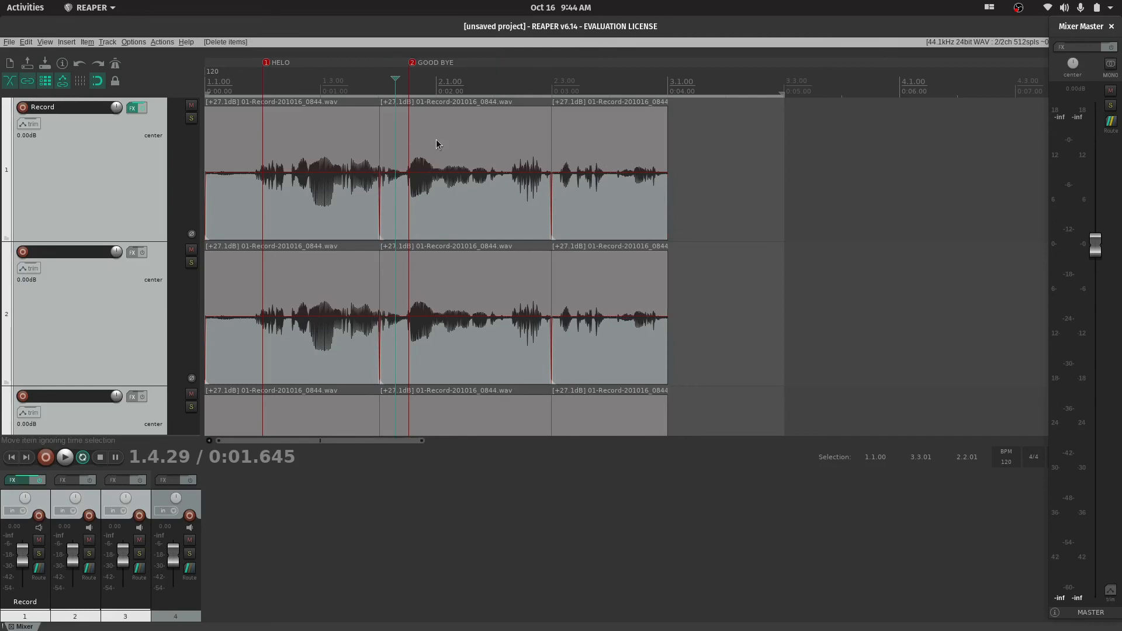
key("ctrl+z")
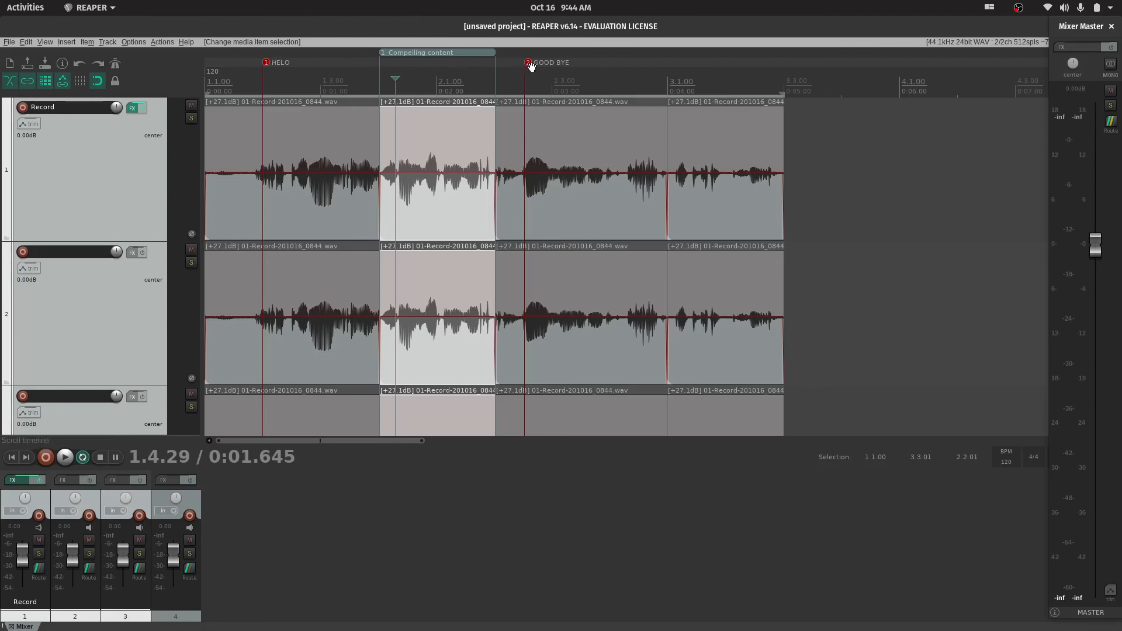
Place the edit cursor just before the GOOD BYE marker, and open an enlarged Region/Marker Manager over the arrangement
left_click(604, 71)
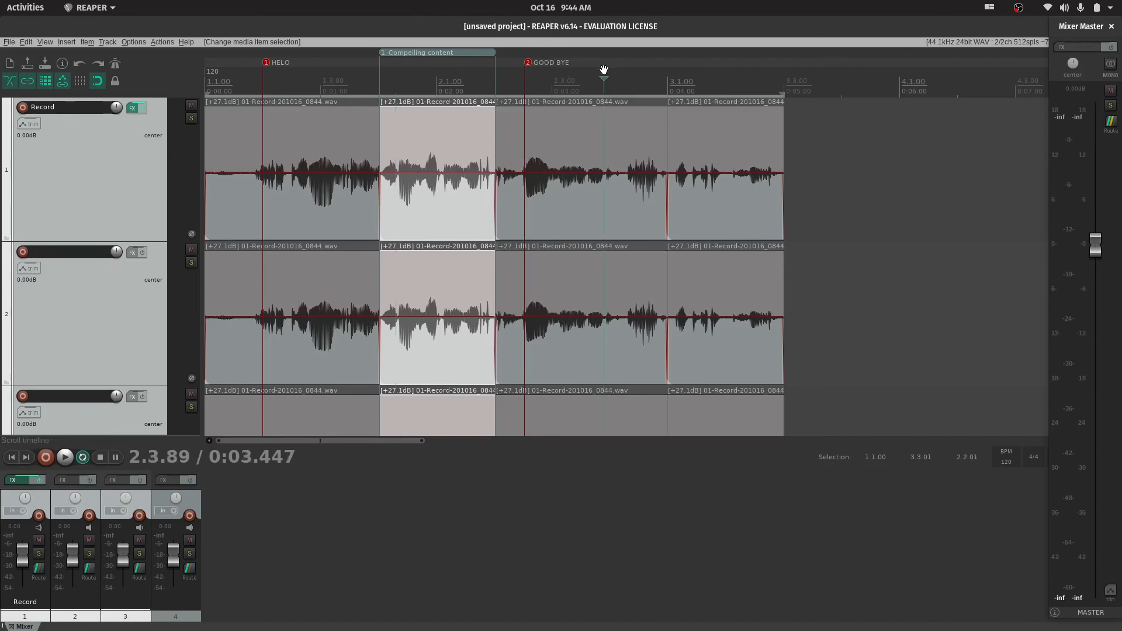
left_click(512, 69)
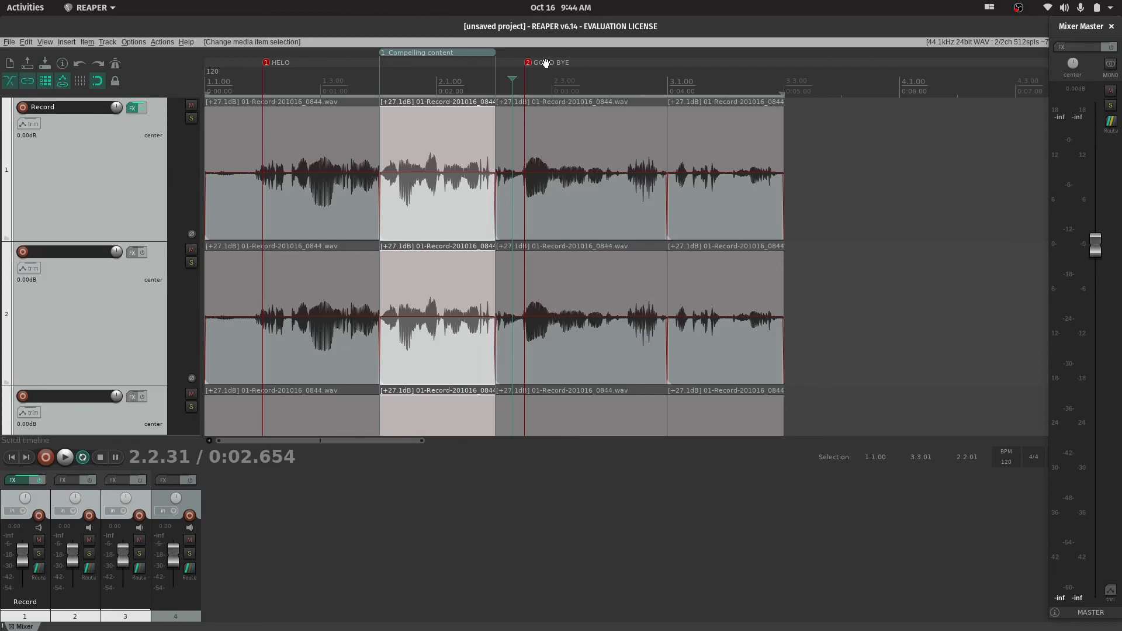
left_click(45, 42)
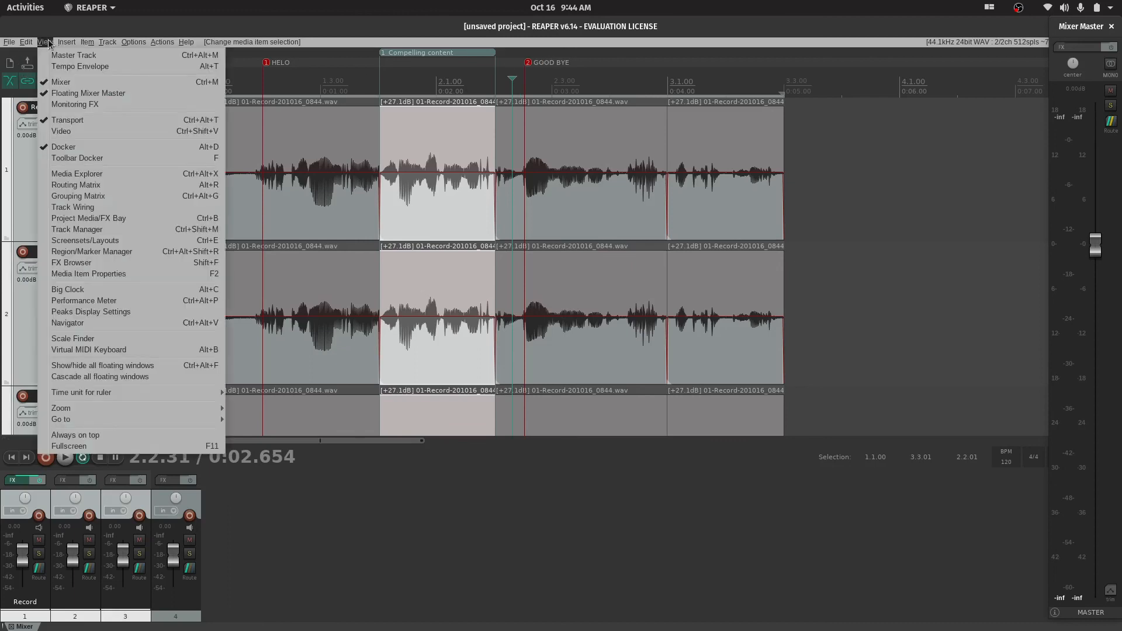
left_click(94, 251)
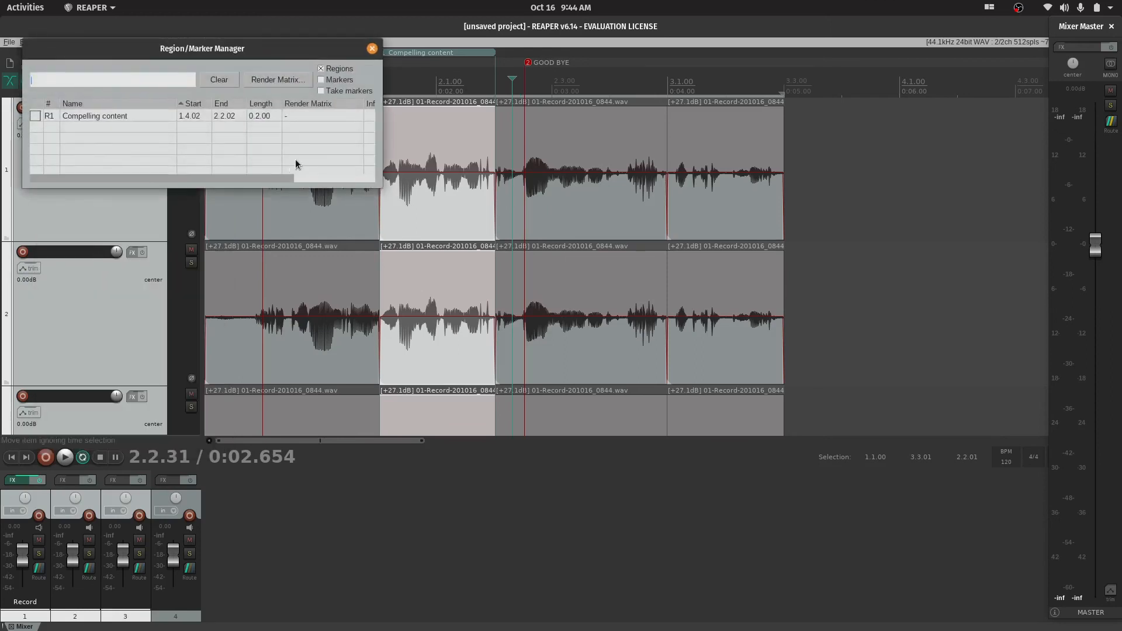
mouse_move(610, 413)
left_mouse_down()
mouse_move(636, 475)
mouse_move(606, 475)
left_mouse_up()
mouse_move(376, 46)
left_mouse_down()
mouse_move(750, 181)
mouse_move(743, 174)
left_mouse_up()
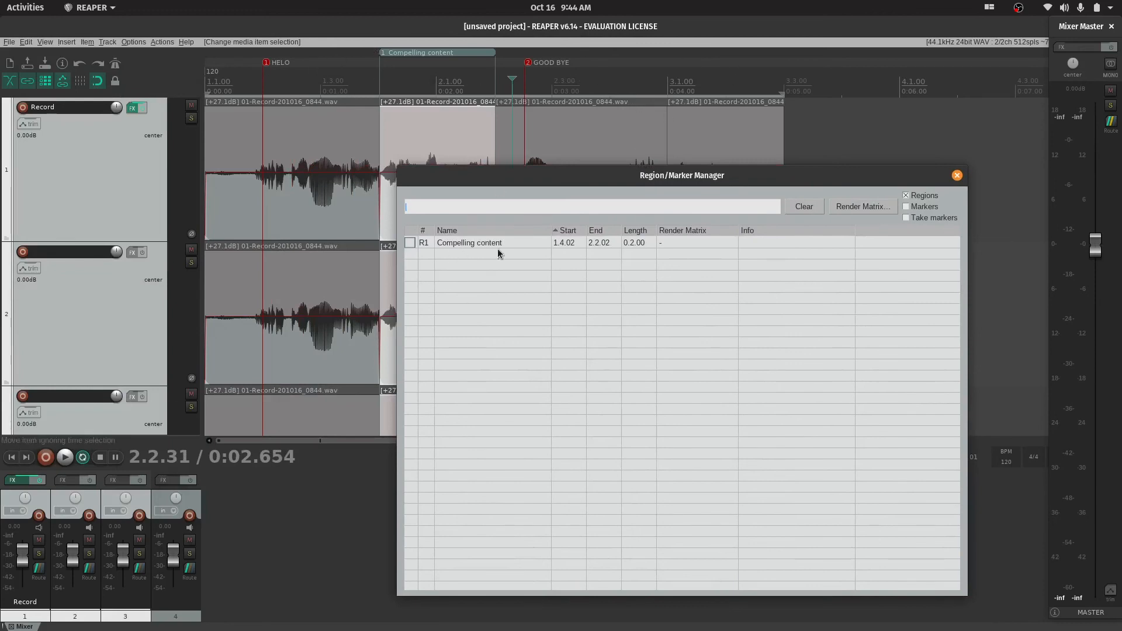
List markers alongside regions in the Region/Marker Manager and start exporting the project's regions and markers to a CSV file
left_click(909, 211)
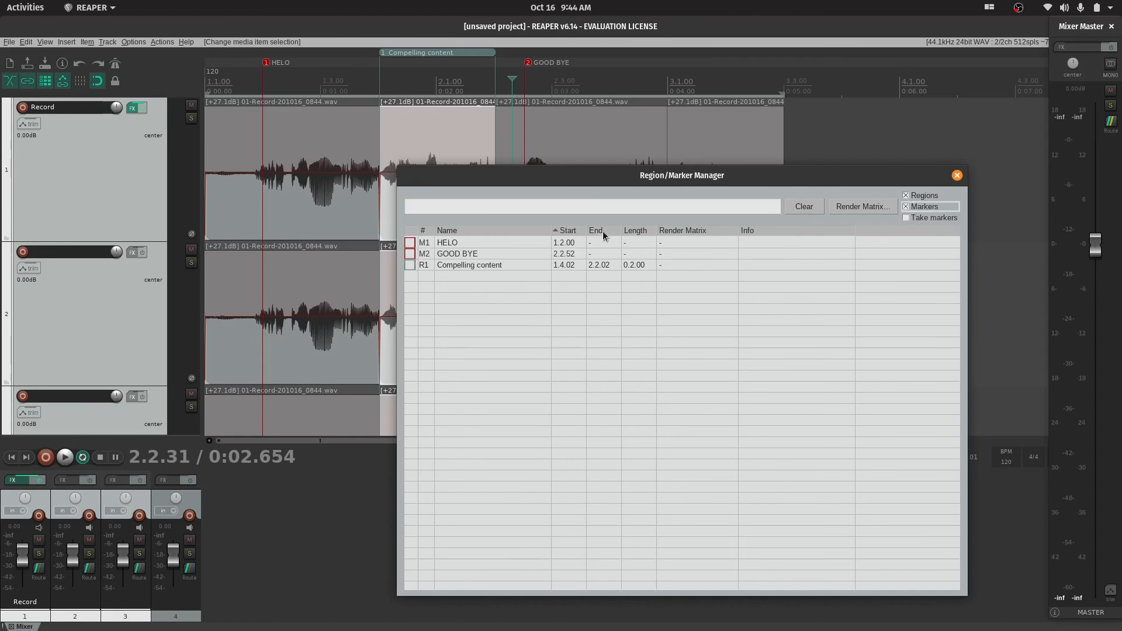
left_click_drag(809, 178, 797, 104)
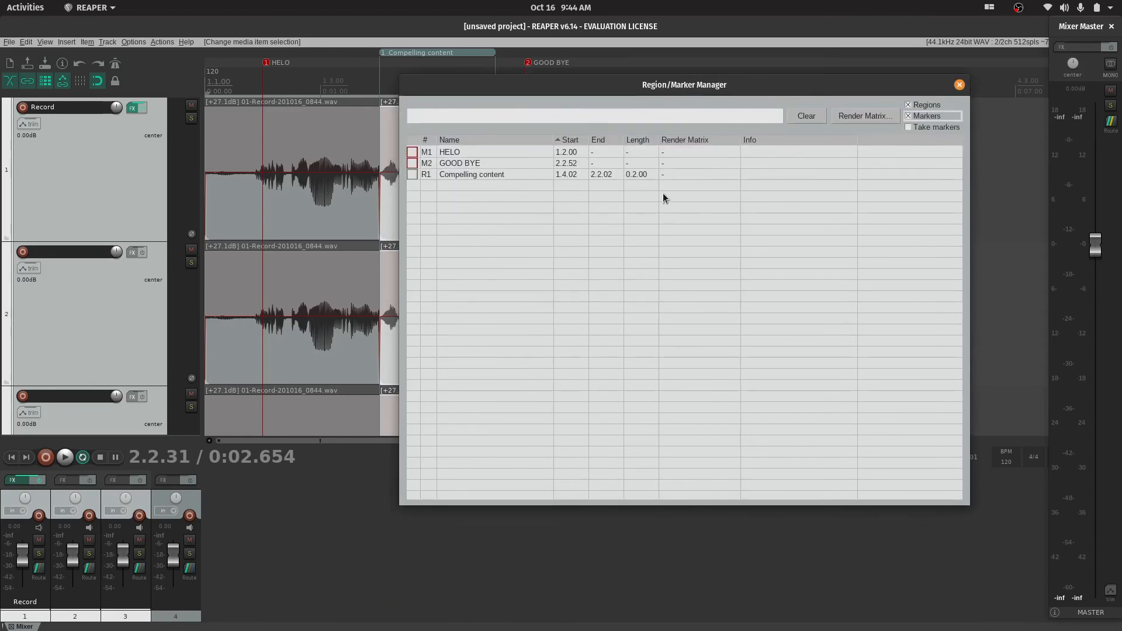
right_click(458, 203)
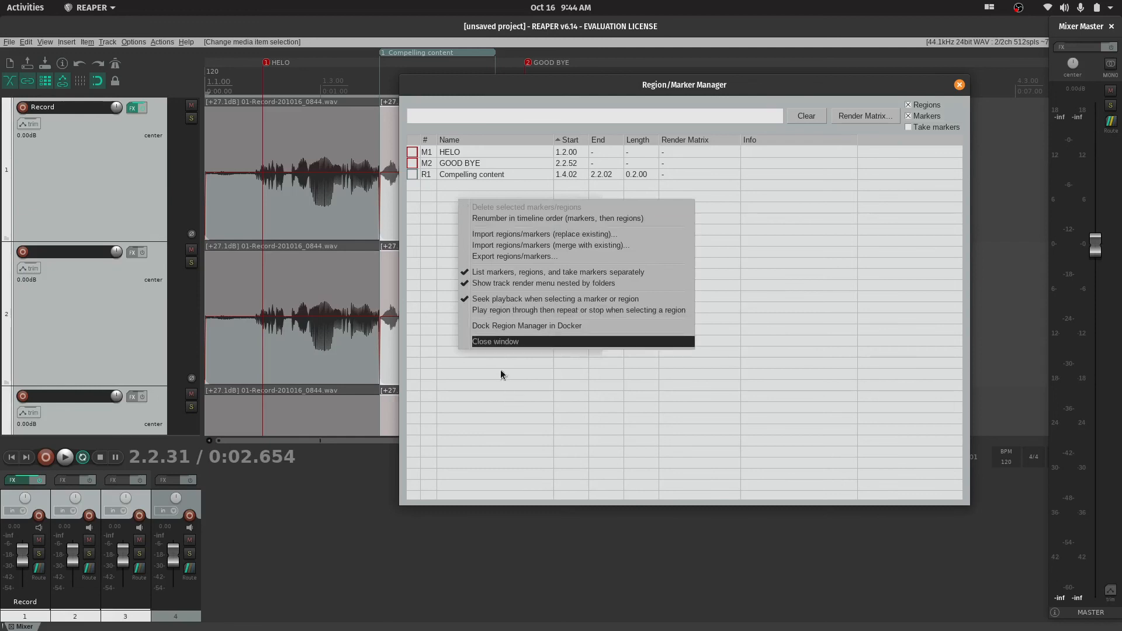
left_click(512, 261)
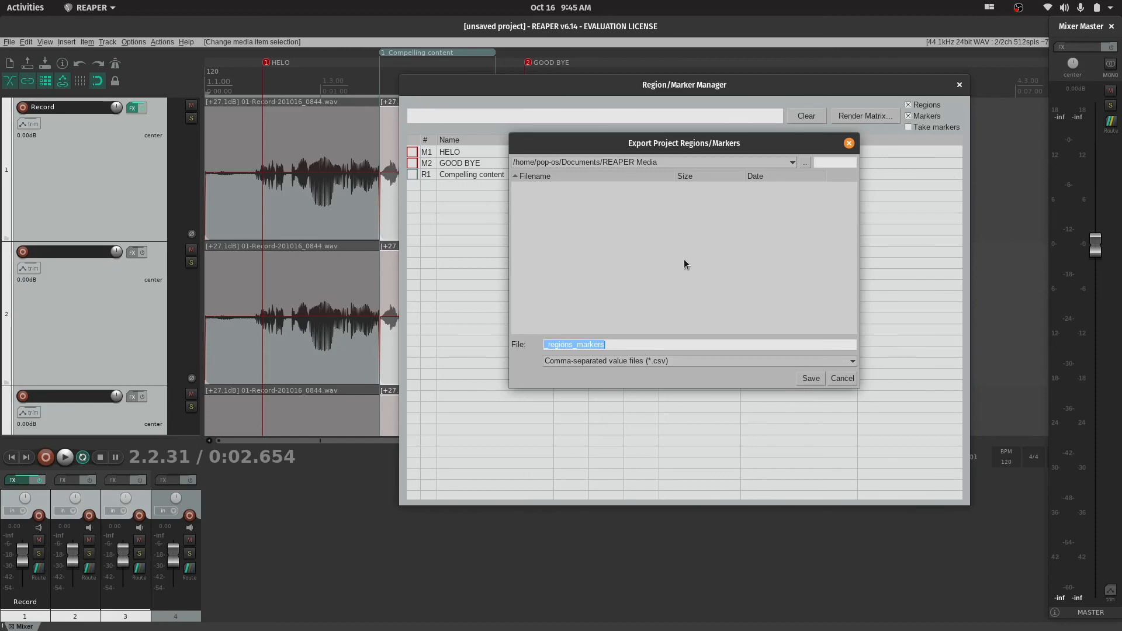
Cancel the regions/markers export and close the Region/Marker Manager
left_click(841, 379)
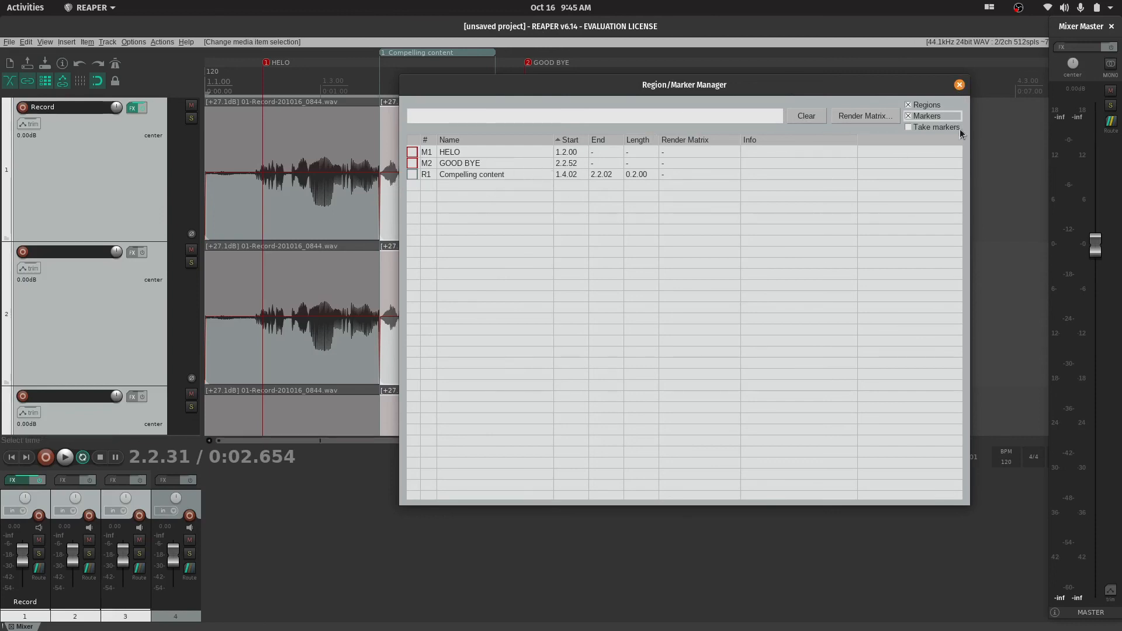
left_click(958, 85)
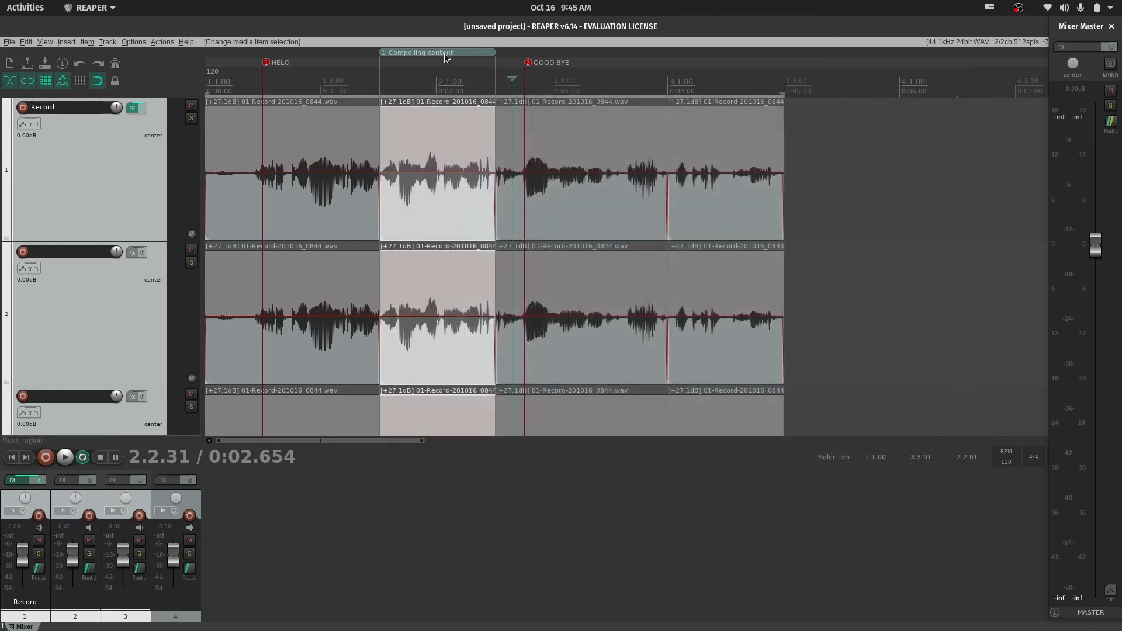
Move the "Compelling content" region past the GOOD BYE marker to start shortly after 2.1.00, and place the edit cursor just before it
left_click_drag(620, 46, 620, 47)
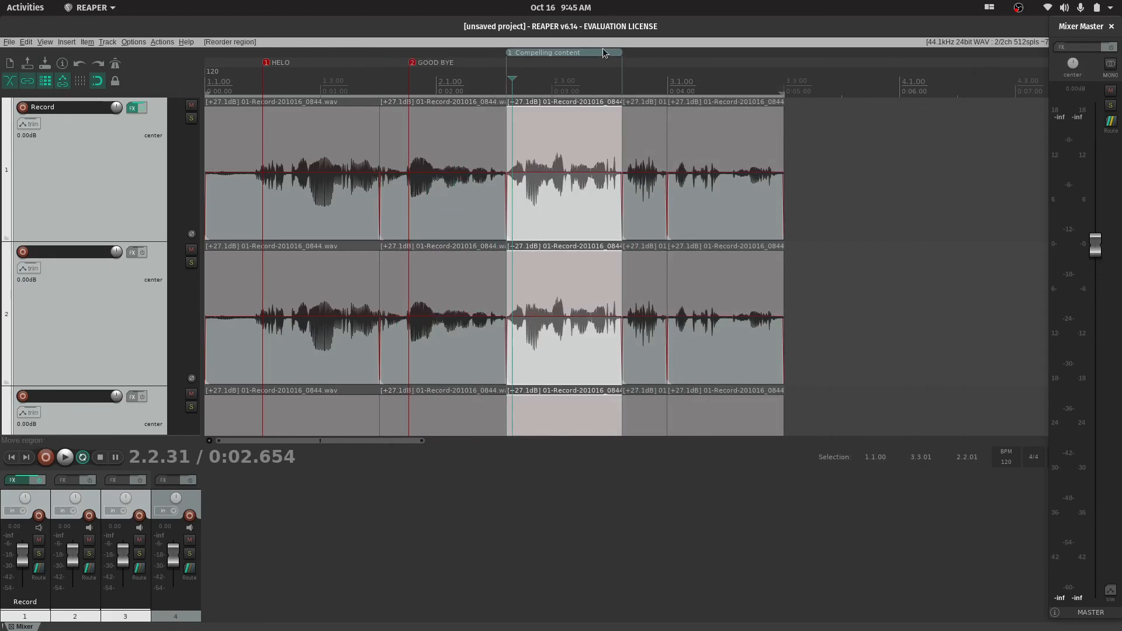
left_click_drag(455, 48, 456, 49)
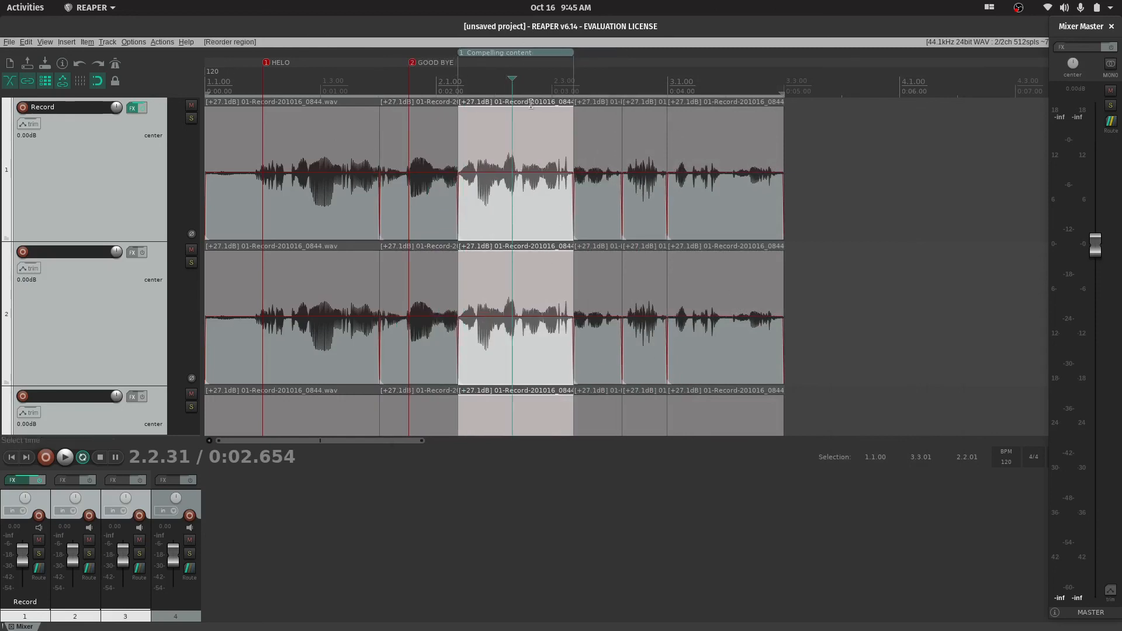
scroll(675, 209, "up", 5)
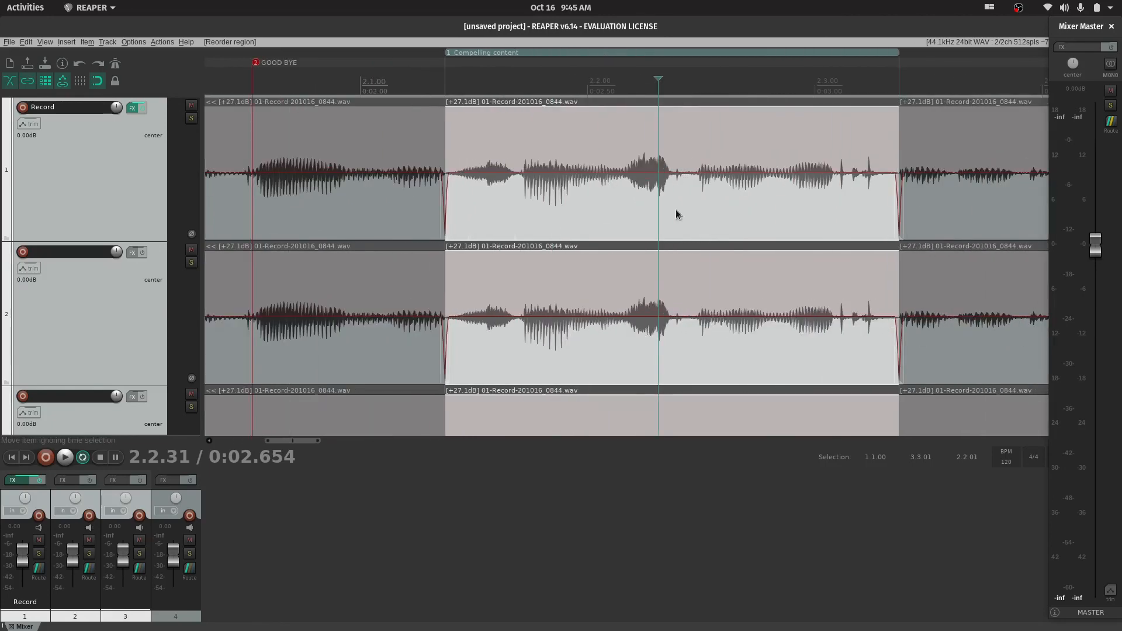
scroll(899, 233, "up", 2)
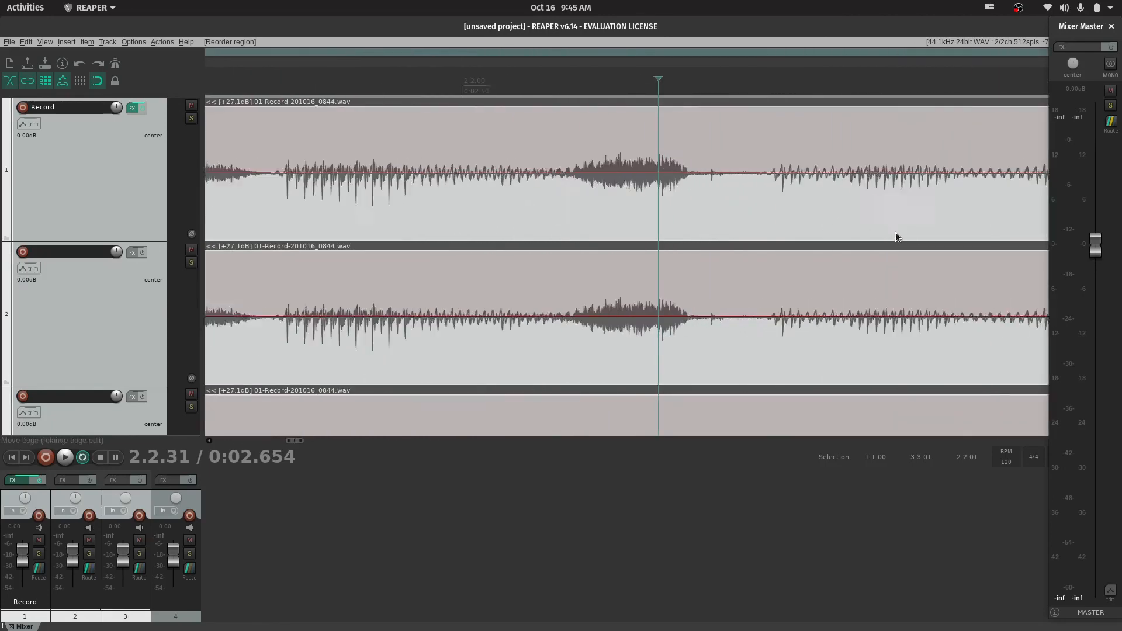
scroll(895, 232, "down", 2)
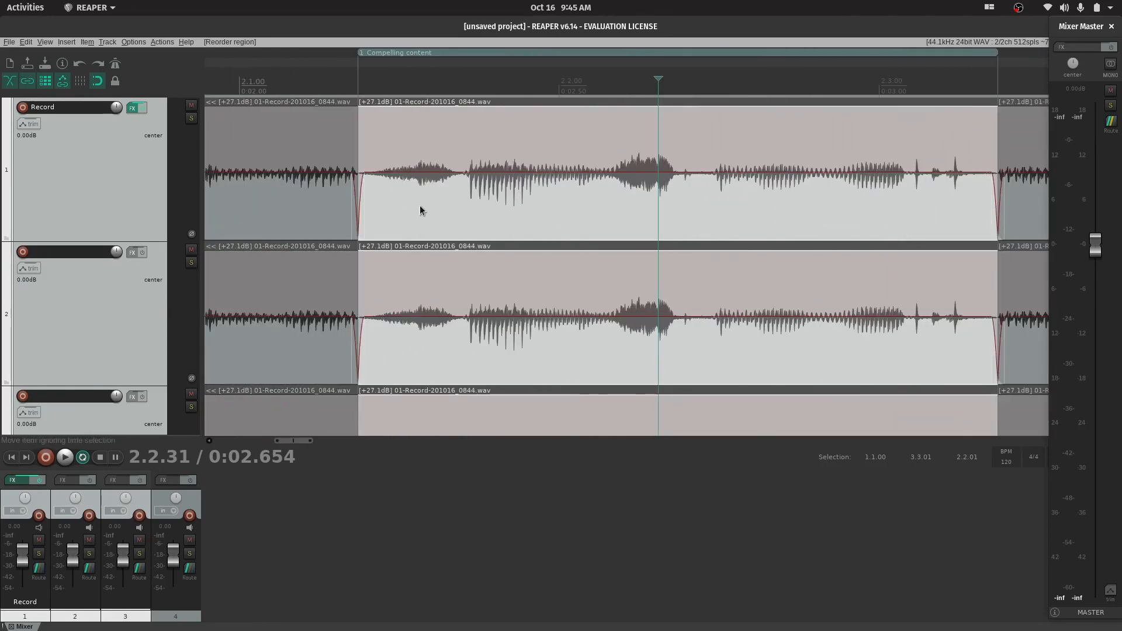
left_click(334, 70)
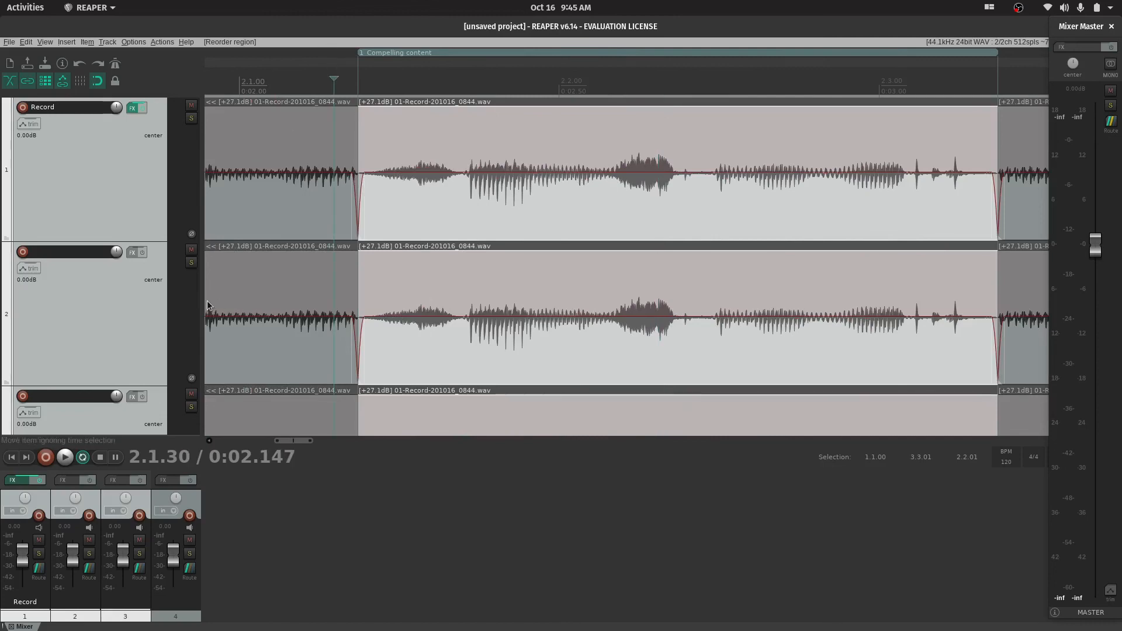
Delete tracks 2, 3 and 4, keeping only the Record track
scroll(210, 305, "down", 4)
left_click(118, 331)
scroll(118, 331, "down", 4)
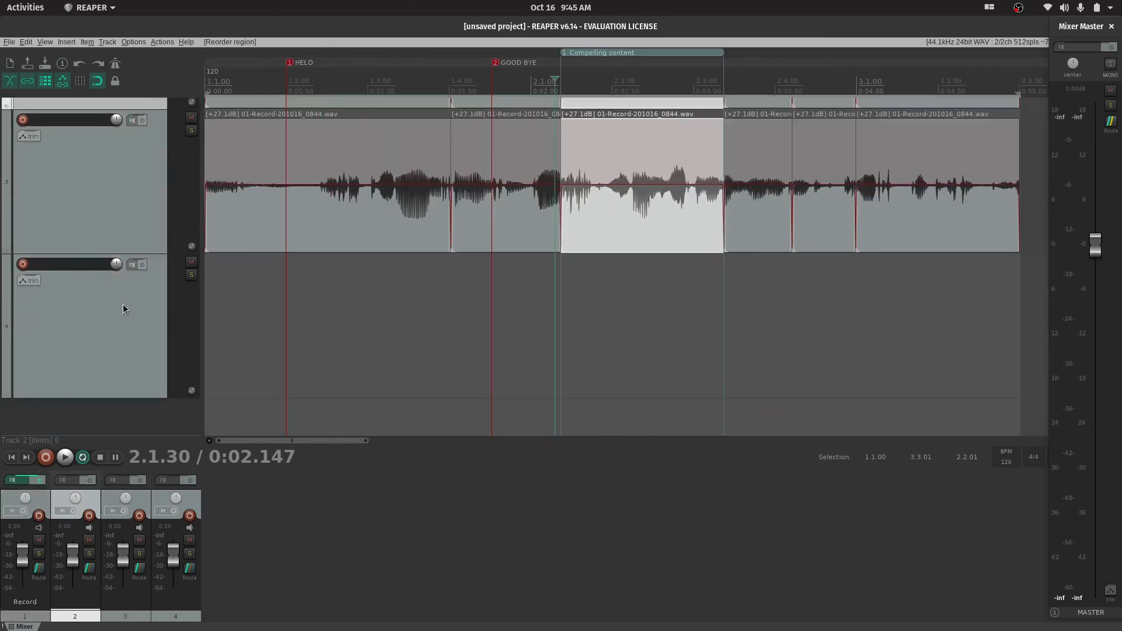
scroll(354, 295, "up", 4)
scroll(350, 294, "down", 5)
left_click(121, 329, "shift")
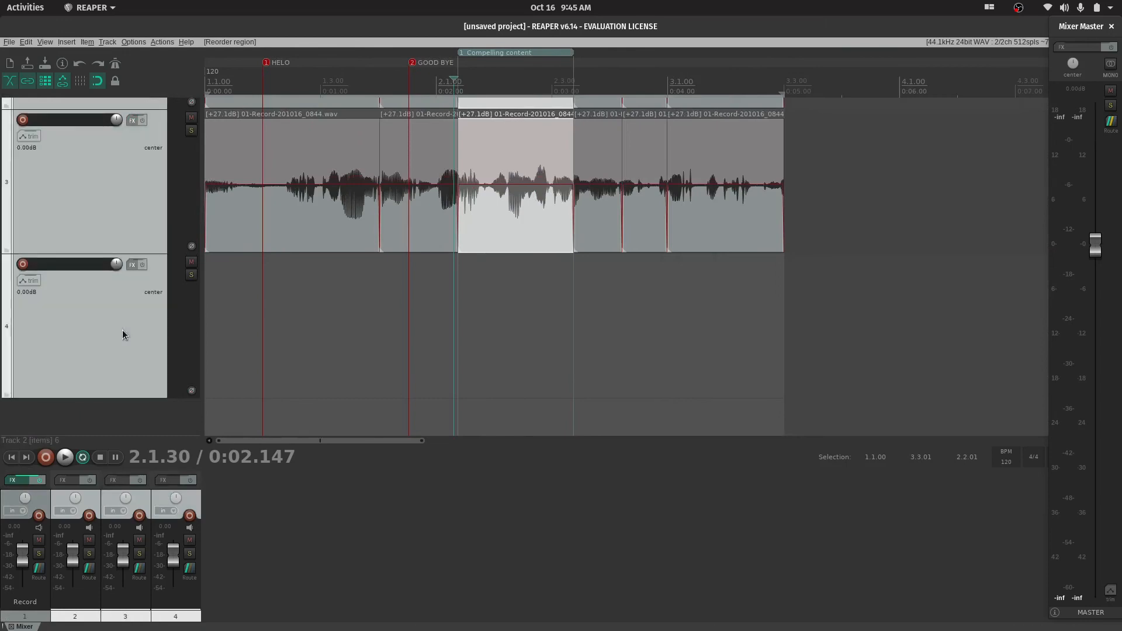
key("Delete")
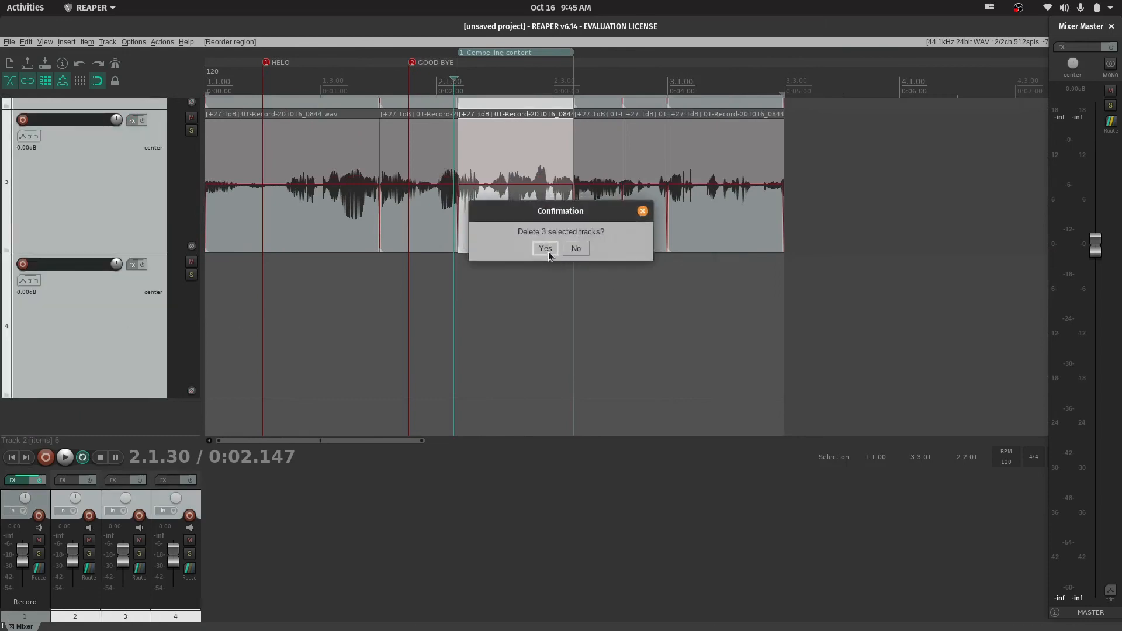
left_click(545, 248)
Play the Record track briefly from just before the start of the "Compelling content" region
scroll(476, 288, "up", 5)
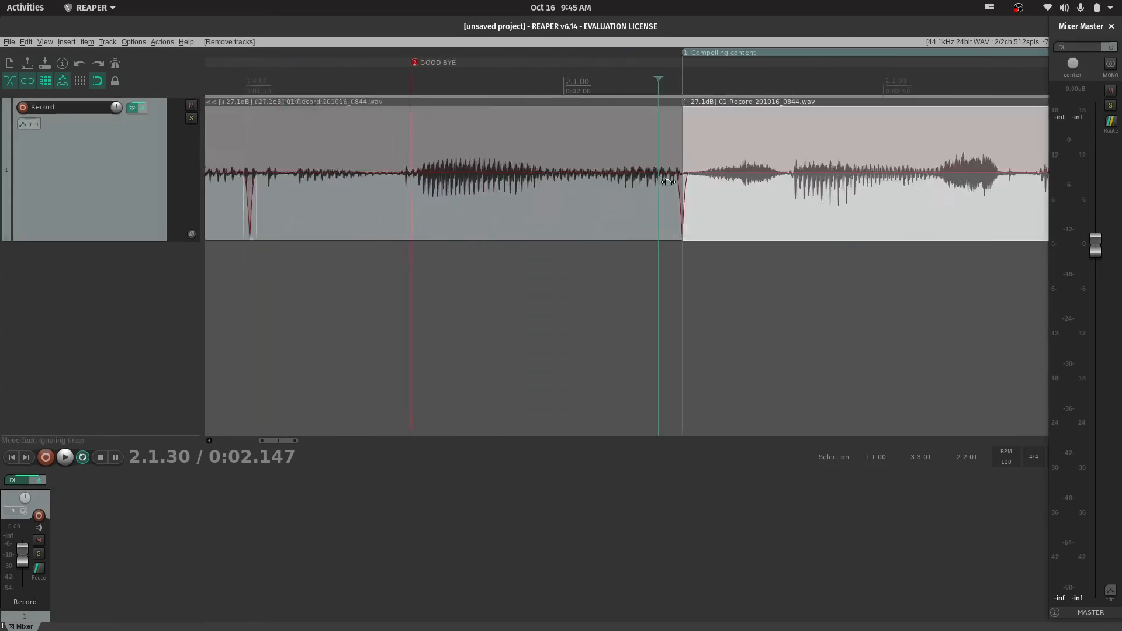
scroll(668, 182, "up", 2)
left_click(616, 278)
key("space")
key("space")
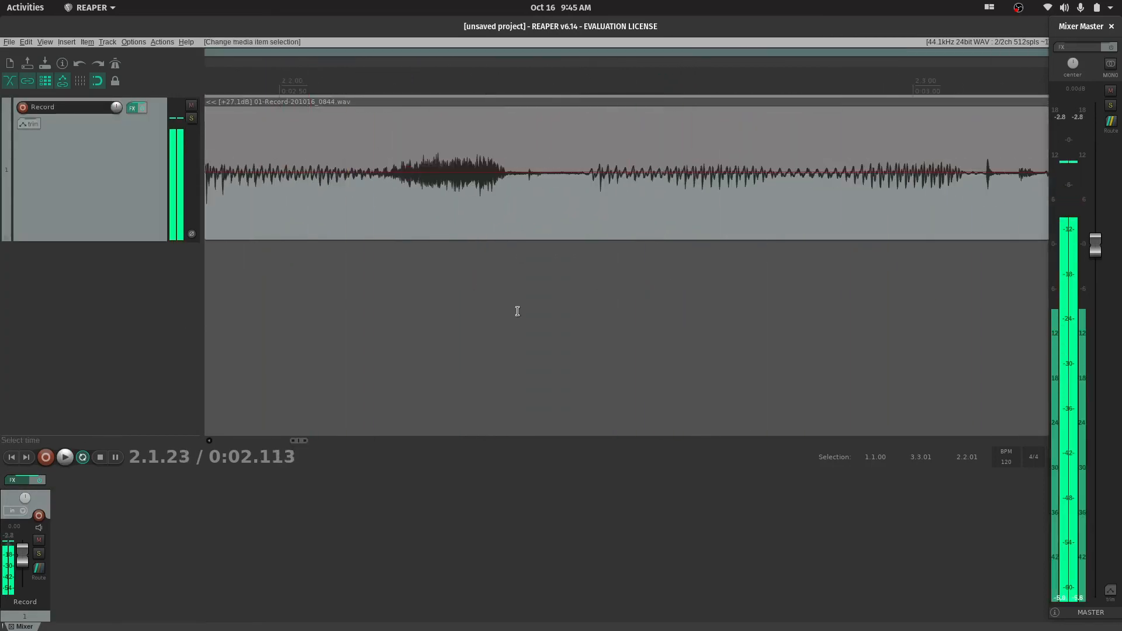
Play the recording from just after the GOOD BYE marker into the "Compelling content" region, and stop playback
scroll(517, 311, "down", 6)
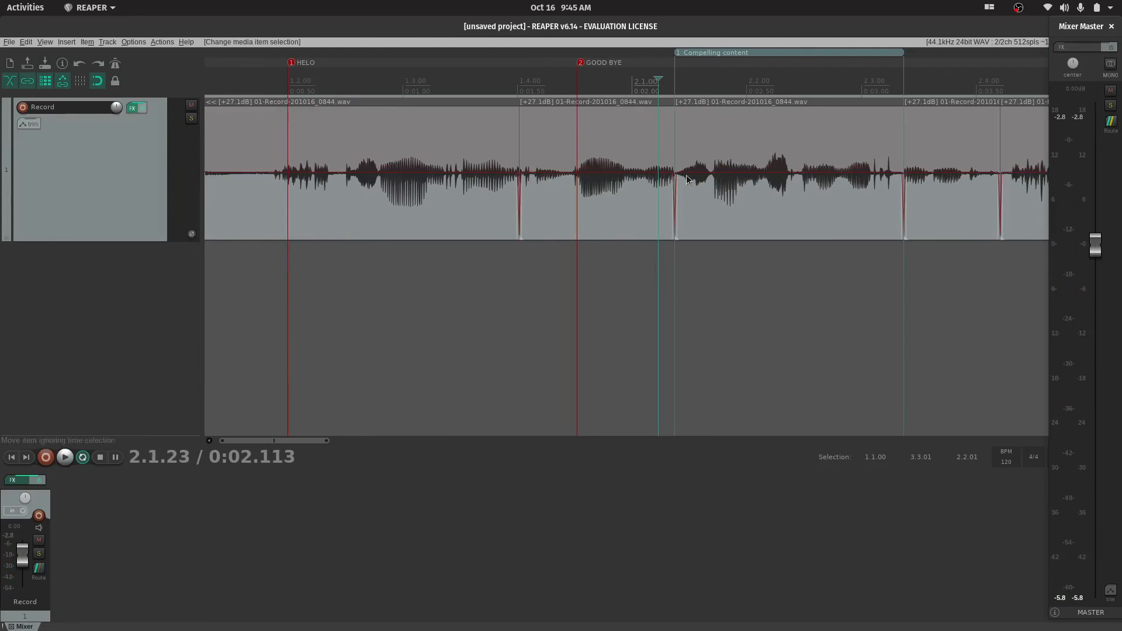
scroll(678, 184, "down", 5)
scroll(672, 187, "up", 3)
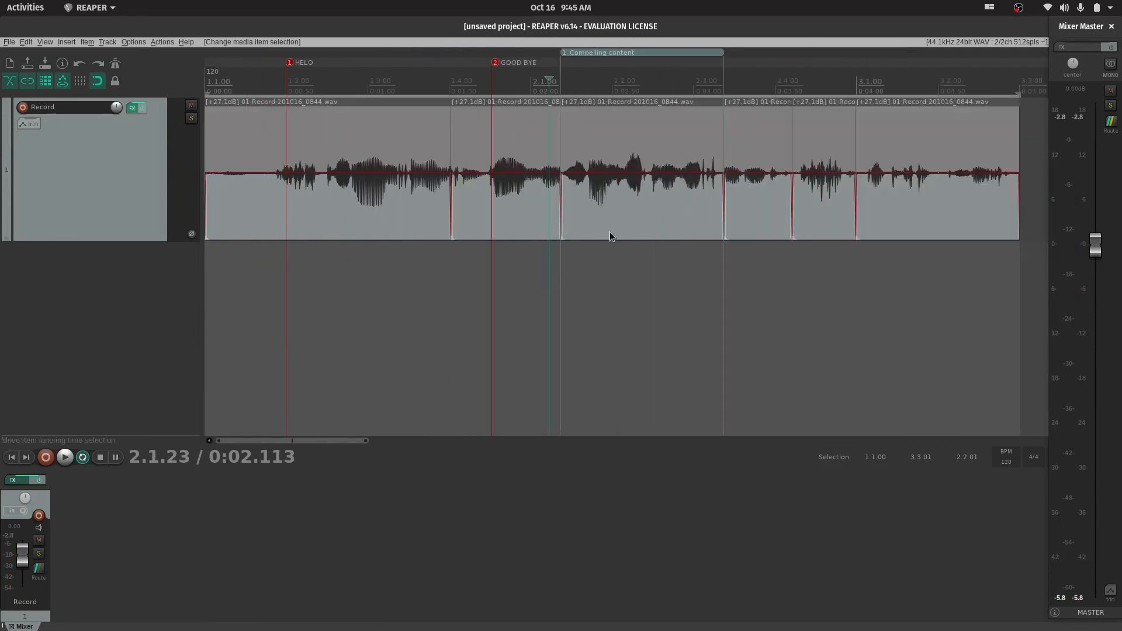
left_click(500, 277)
key("space")
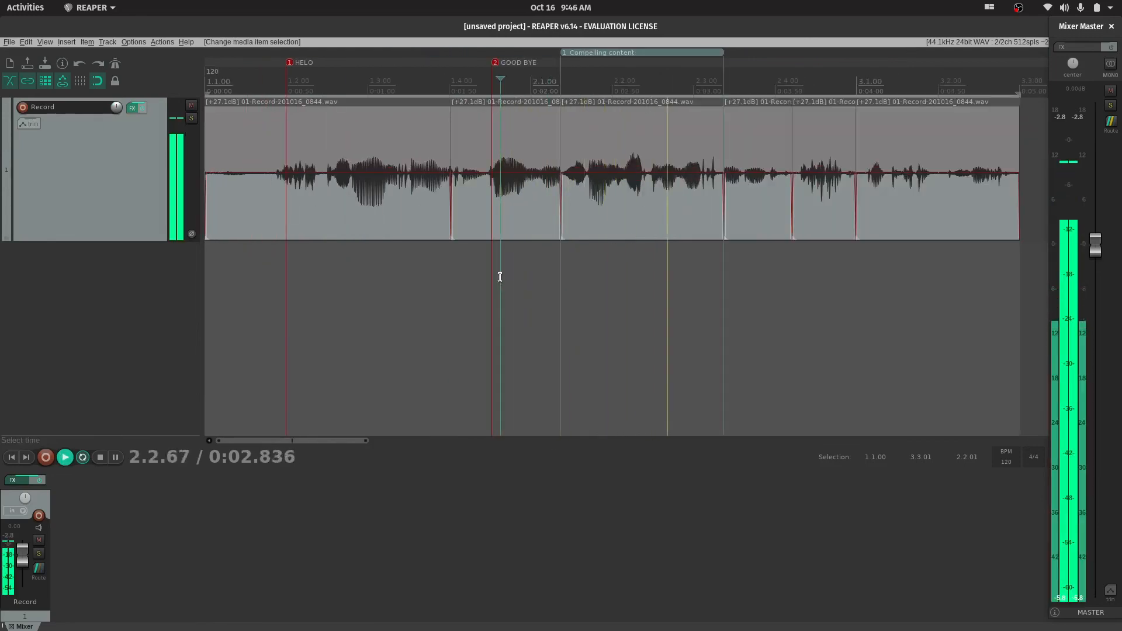
key("space")
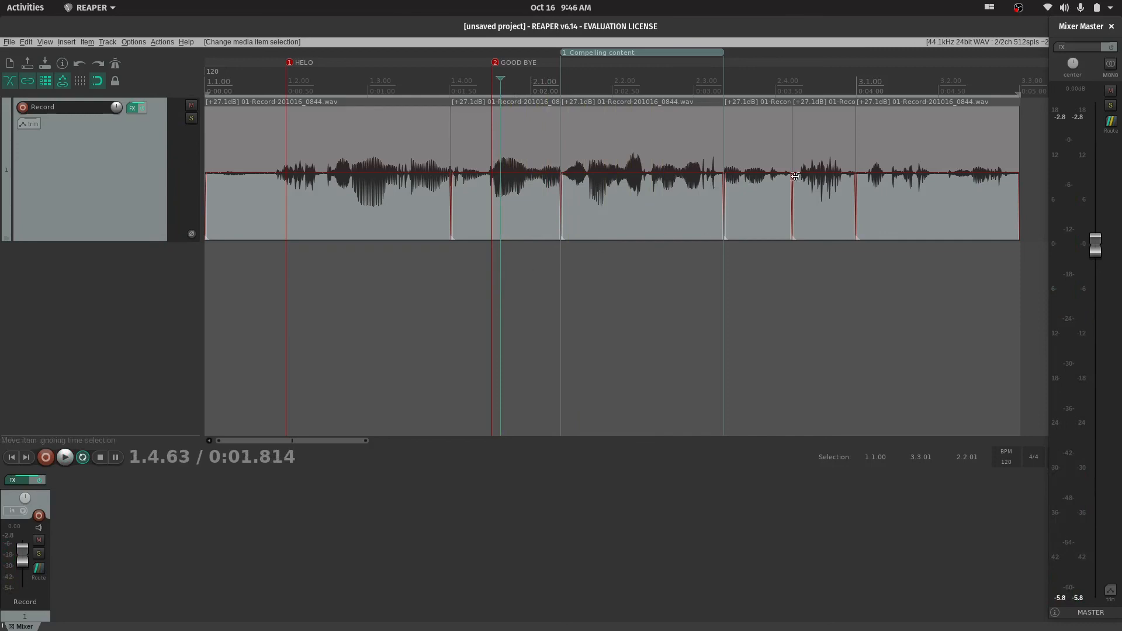
scroll(741, 185, "up", 8)
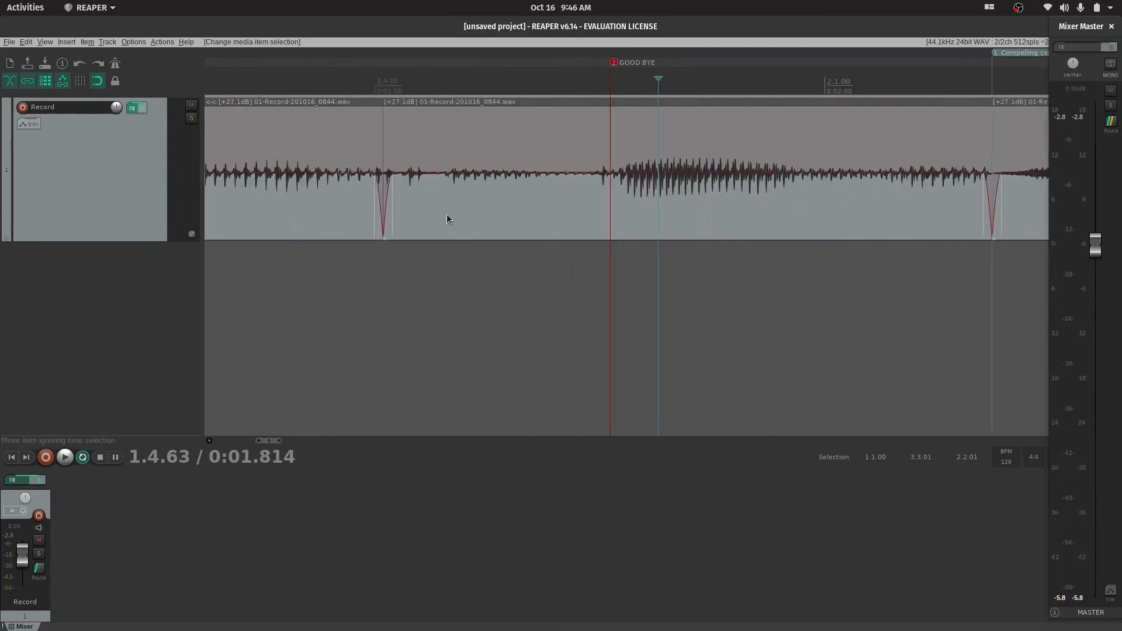
scroll(374, 193, "up", 3)
scroll(377, 198, "down", 3)
scroll(850, 217, "down", 3)
scroll(859, 198, "down", 5)
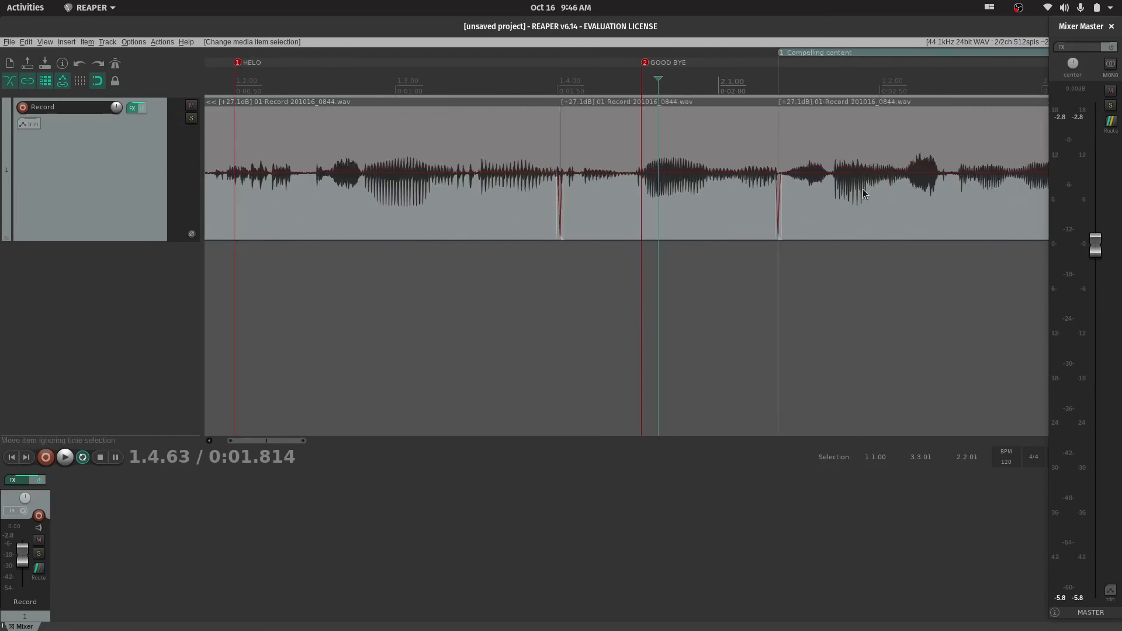
Open the Preferences window and reposition it over the middle of the project
left_click(159, 42)
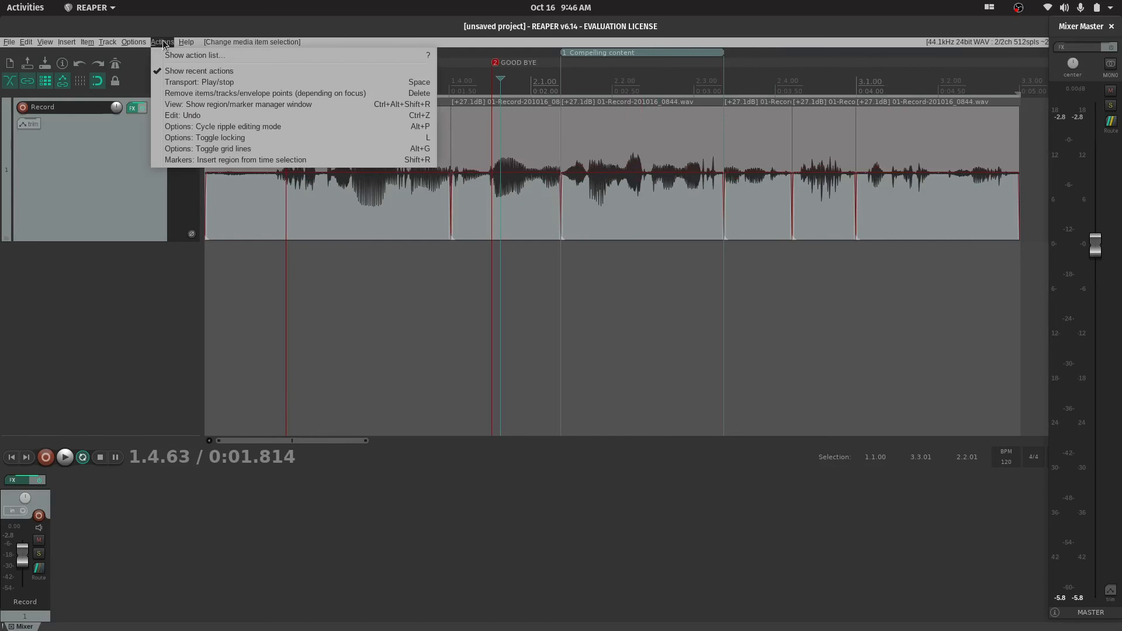
mouse_move(146, 46)
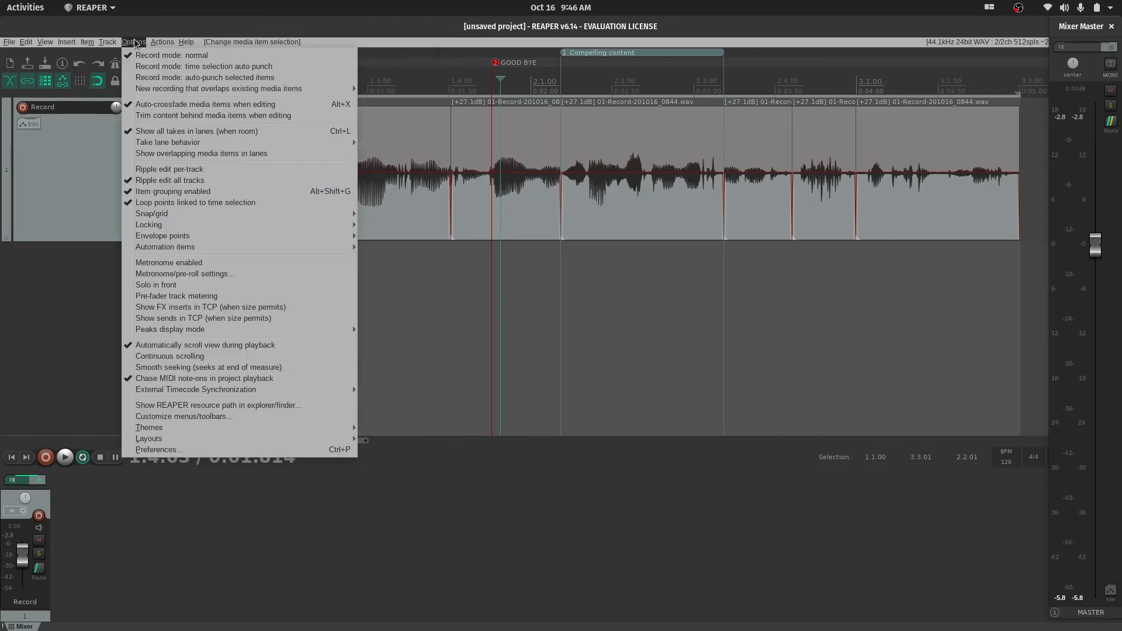
left_click(175, 451)
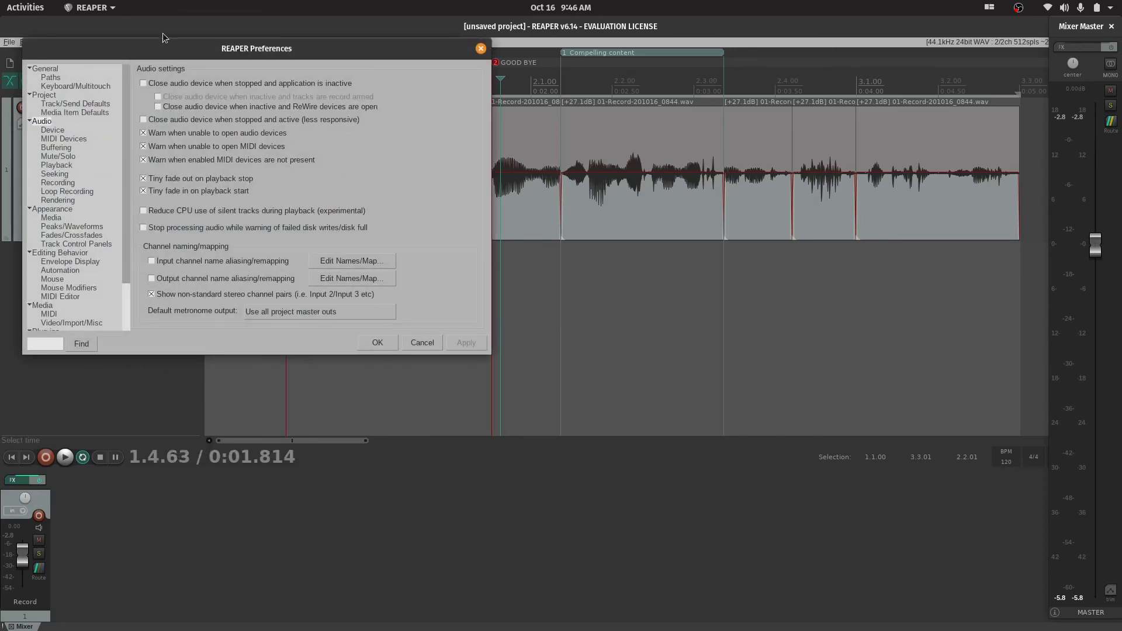
left_click_drag(150, 46, 378, 152)
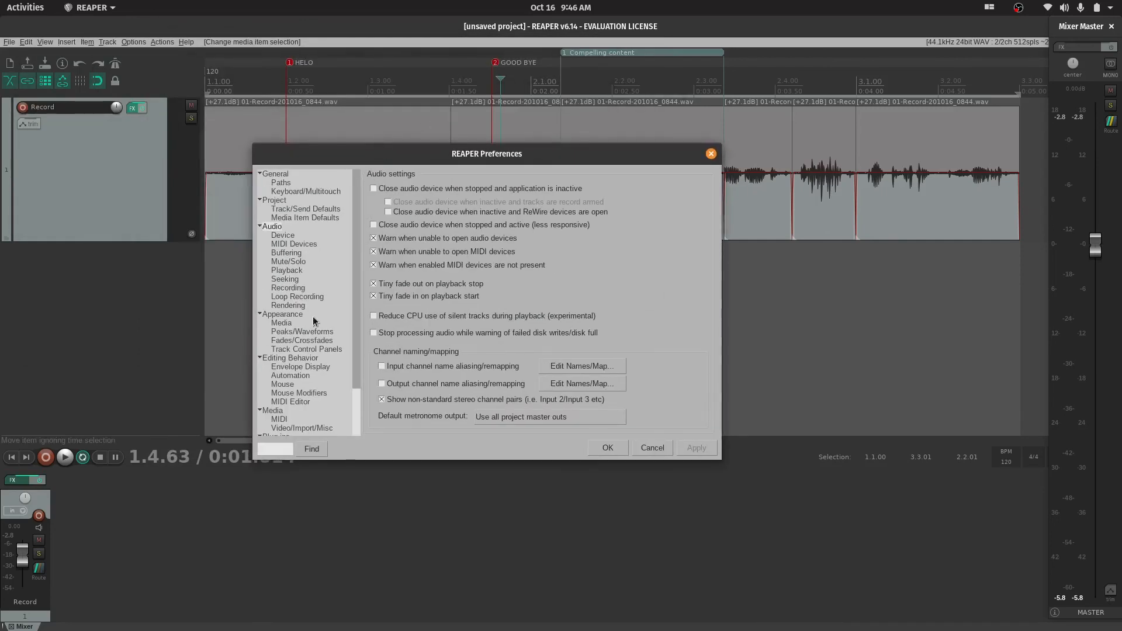
Look through the preference categories and examine the Envelope Display and general Editing Behavior settings
scroll(300, 264, "down", 2)
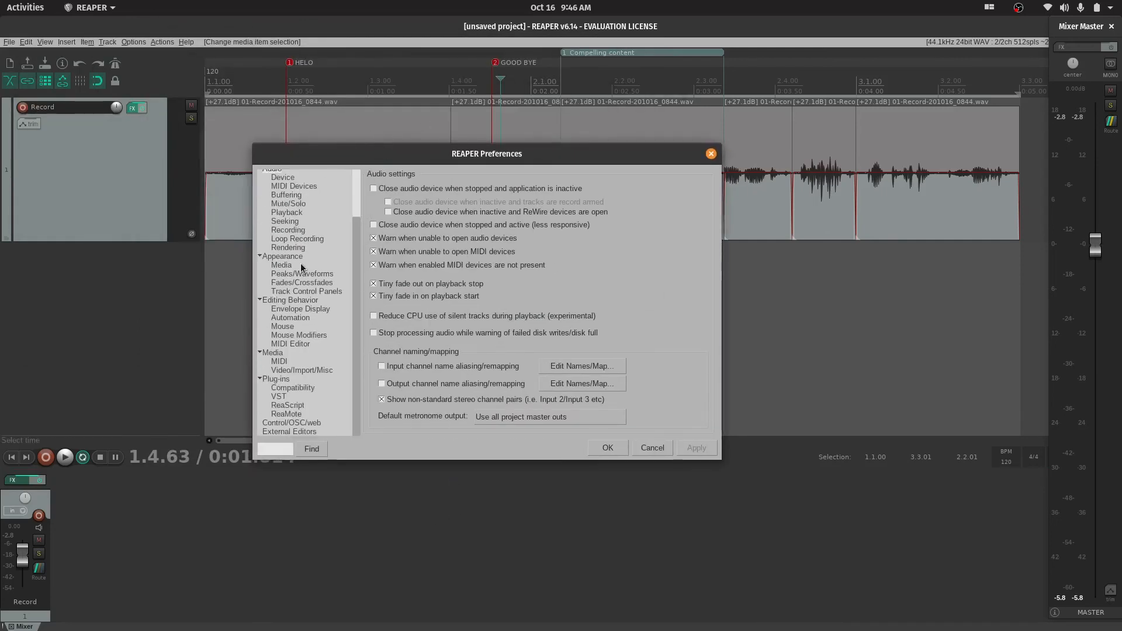
scroll(310, 292, "up", 2)
scroll(318, 325, "down", 2)
scroll(318, 326, "up", 2)
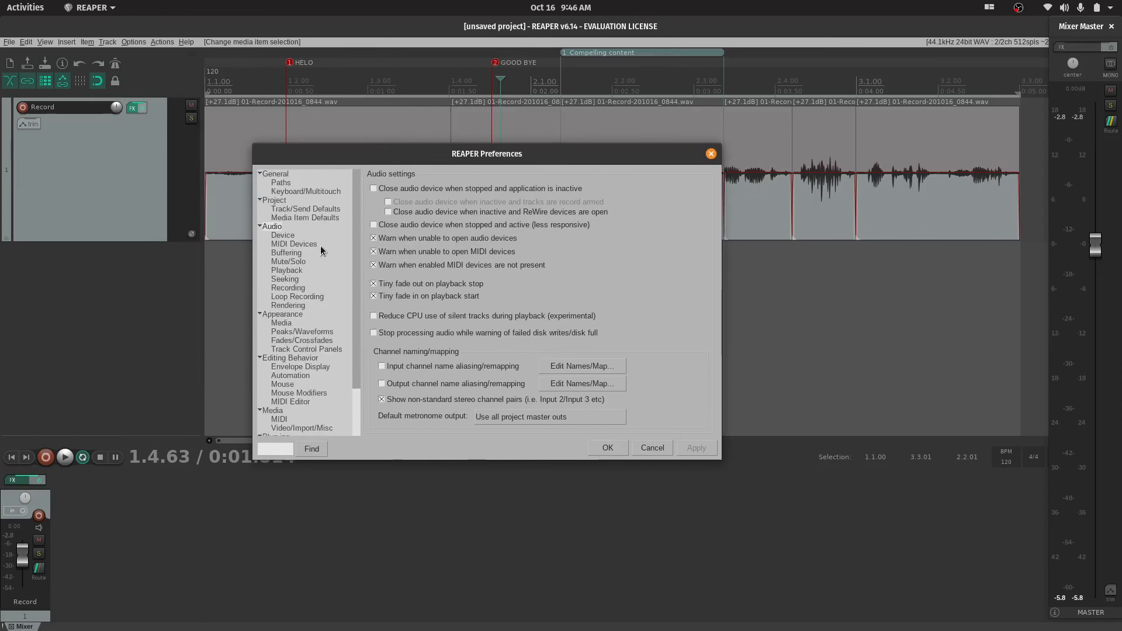
scroll(320, 250, "down", 2)
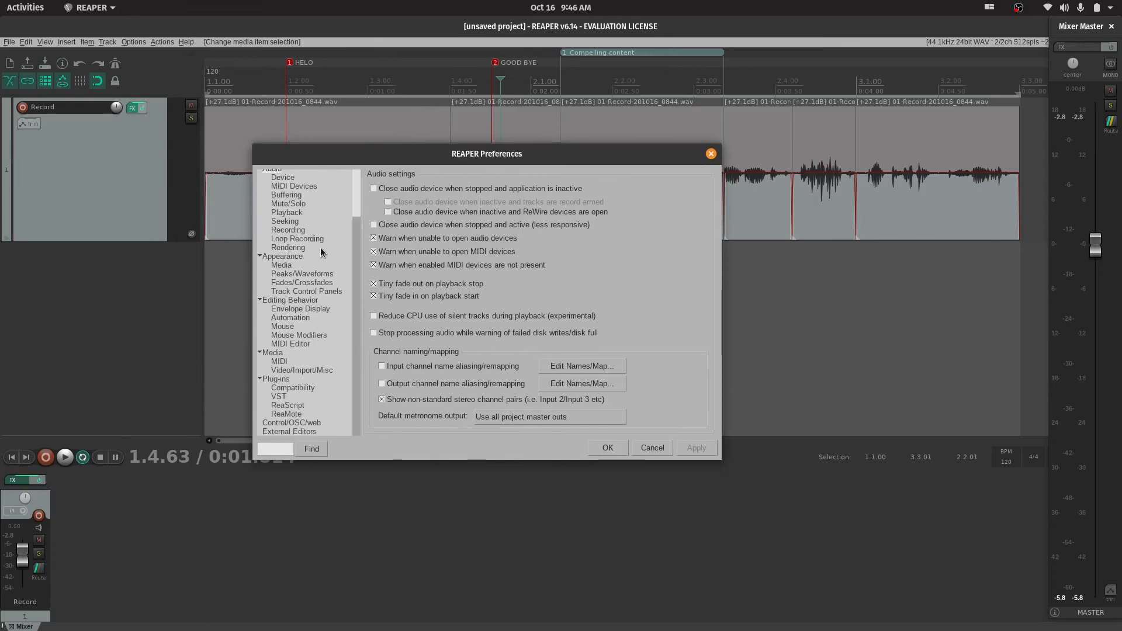
left_click(317, 308)
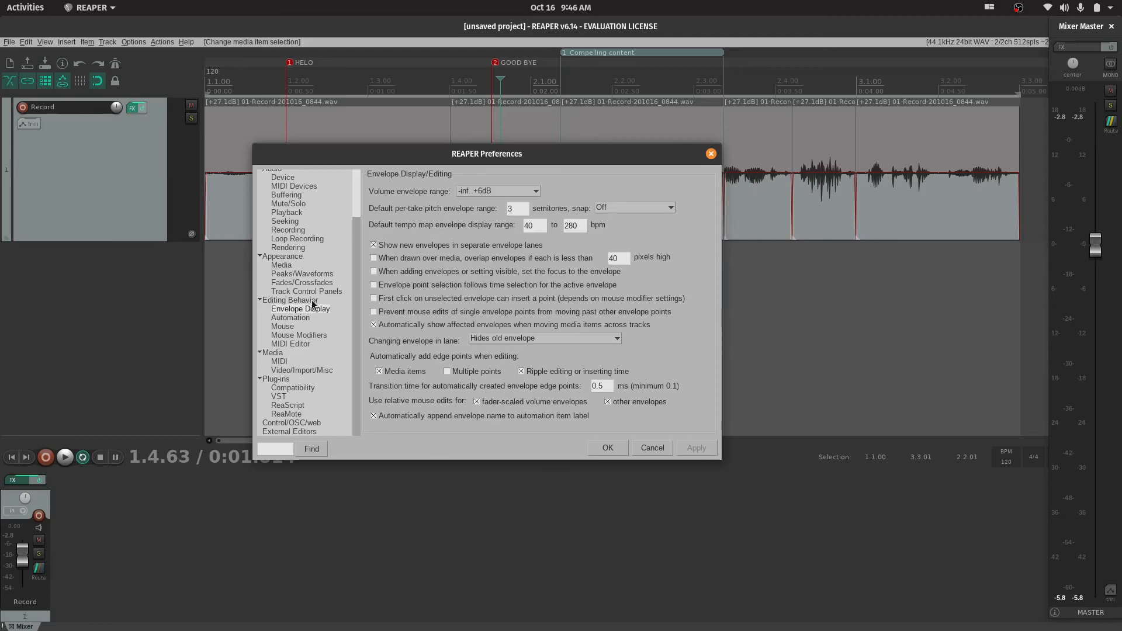
left_click(312, 301)
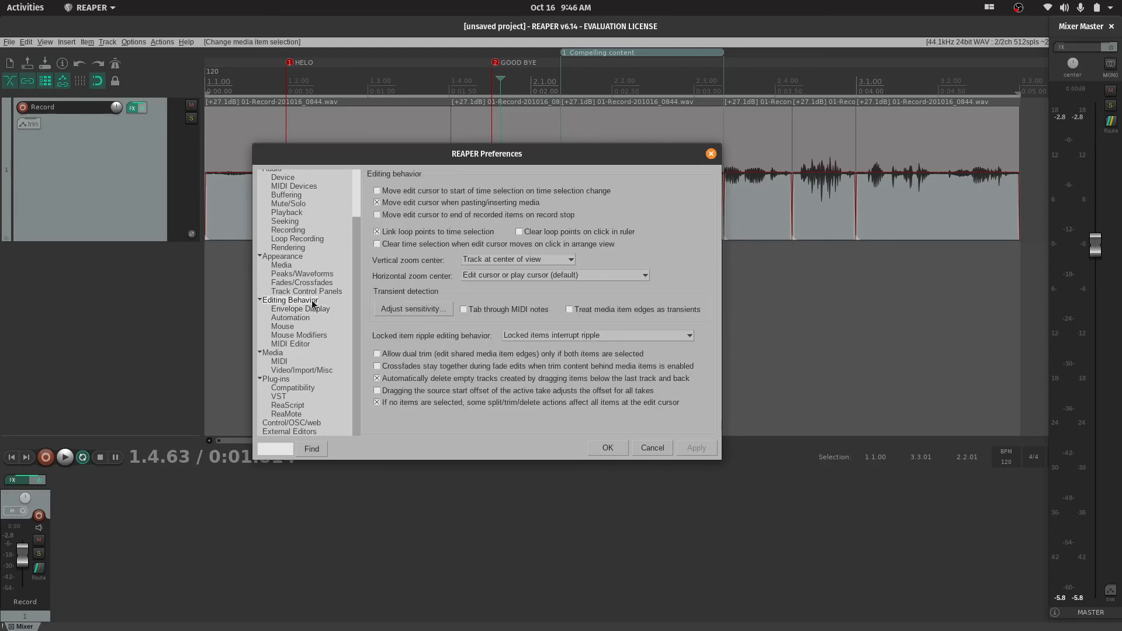
left_click(312, 307)
left_click(309, 300)
Examine the Media, Plug-ins, ReaMote, VST and Control/OSC/web preference pages
left_click(277, 353)
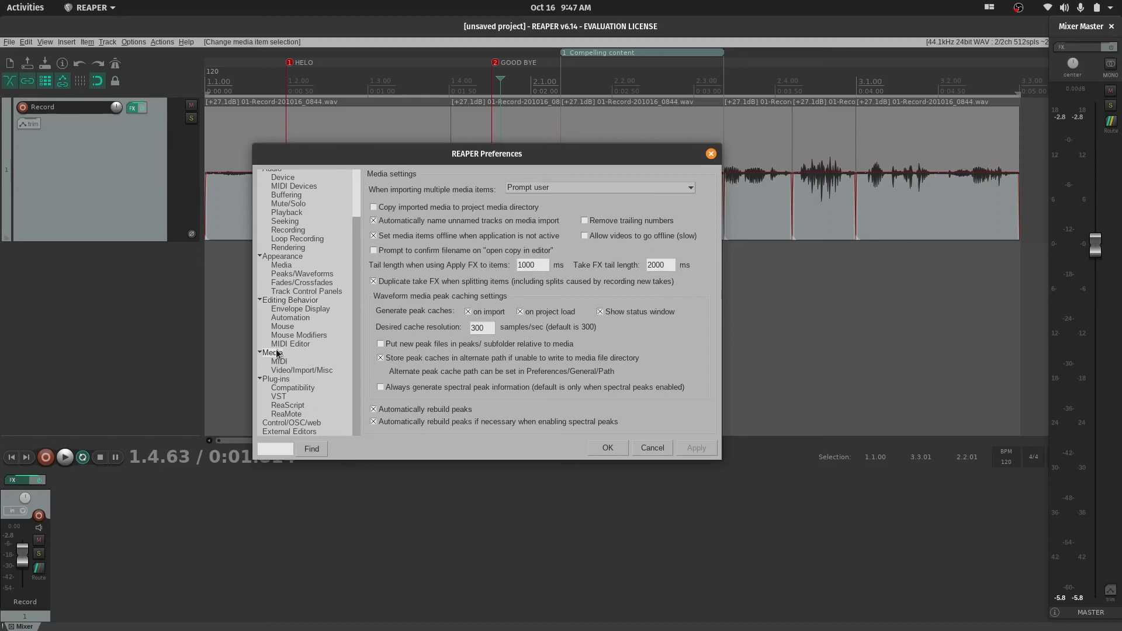
left_click(285, 381)
left_click(286, 413)
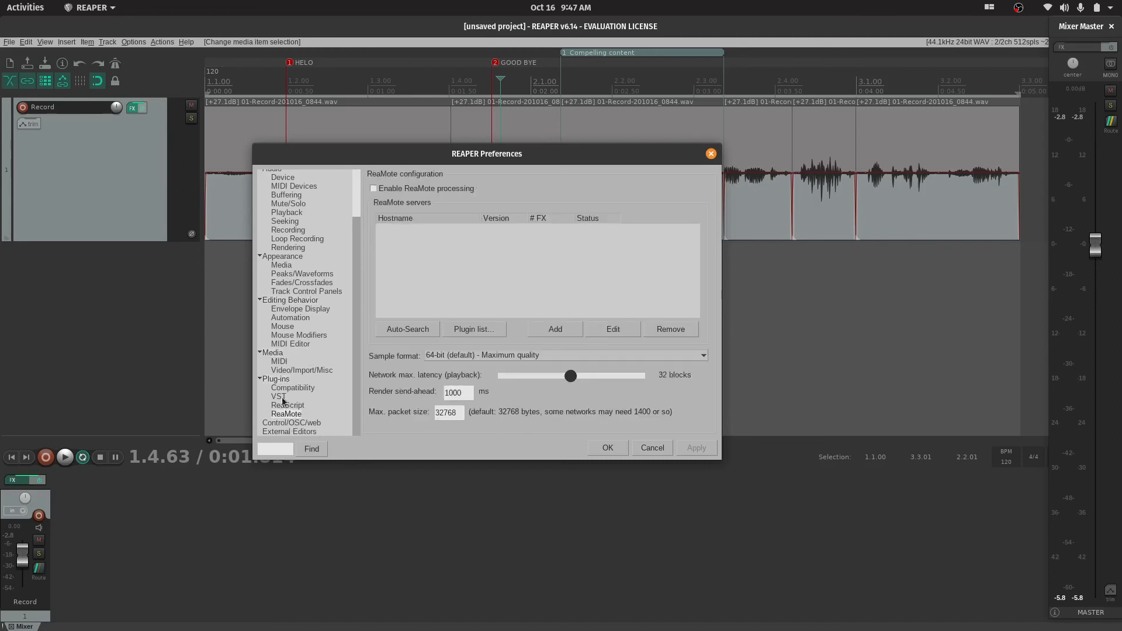
left_click(296, 424)
left_click(284, 399)
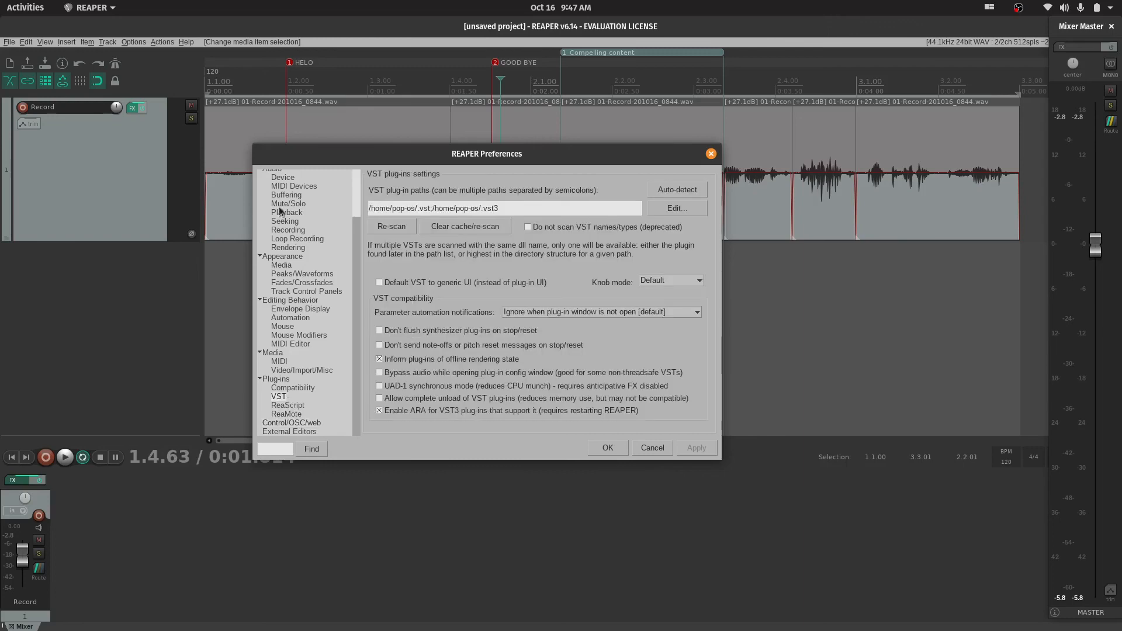
left_click(288, 423)
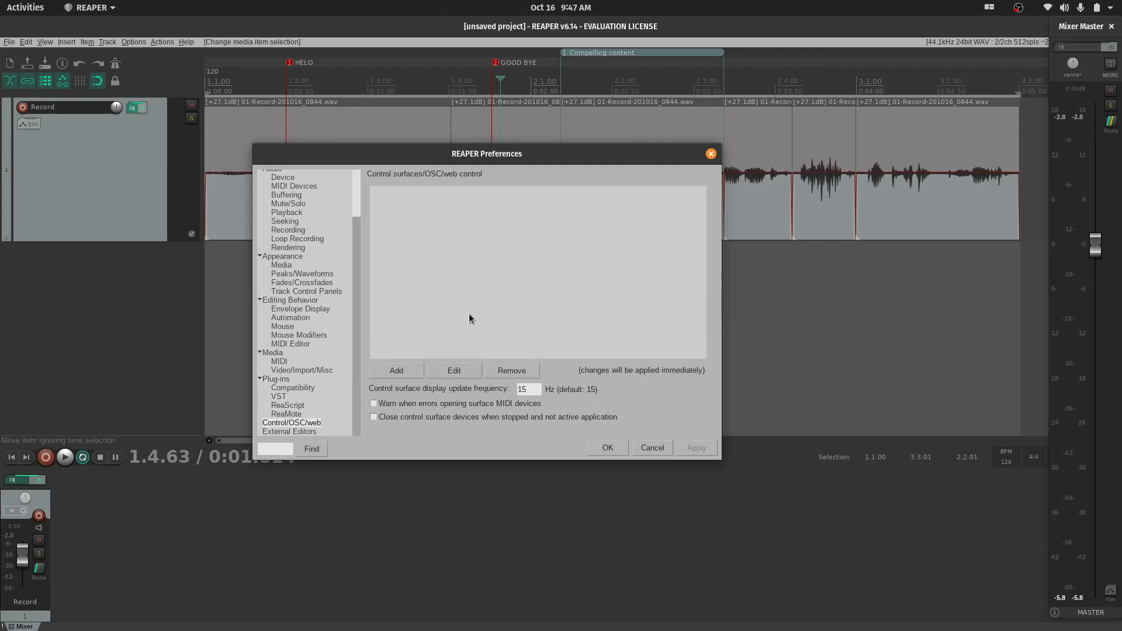
Display the Rendering settings in the Audio preferences
scroll(310, 417, "up", 2)
scroll(312, 418, "down", 2)
scroll(212, 423, "up", 3)
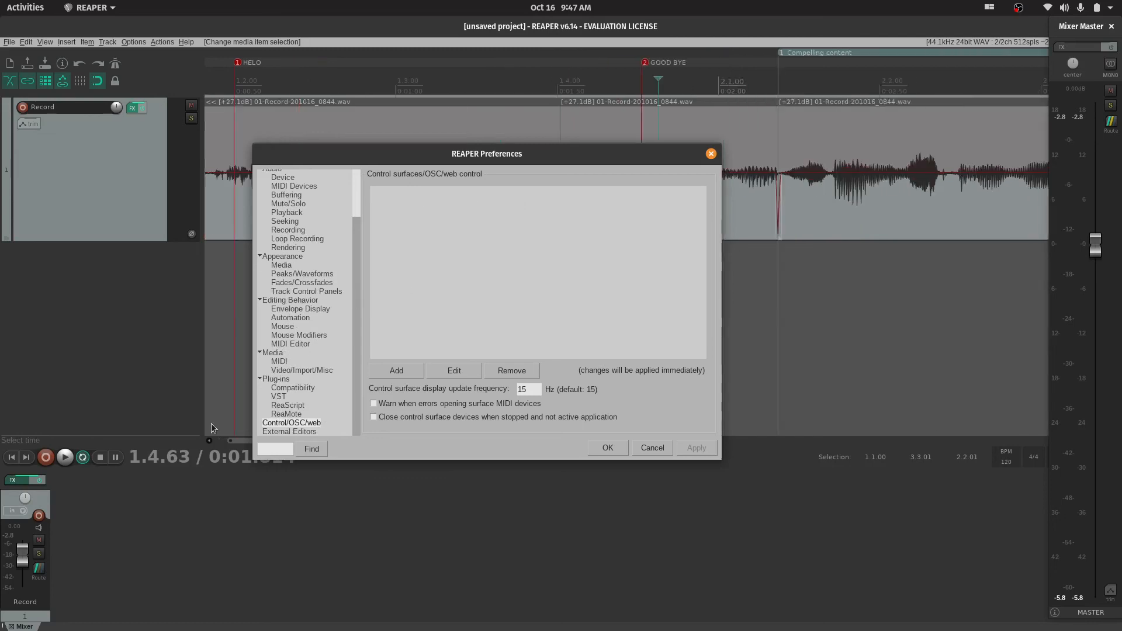
scroll(299, 309, "up", 1)
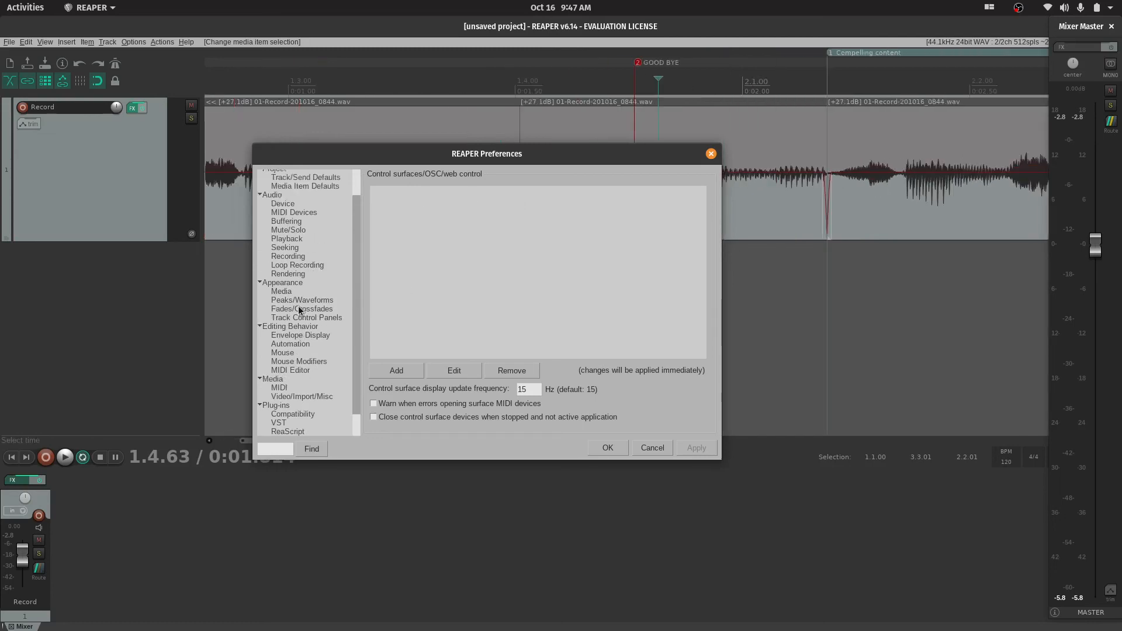
left_click(298, 273)
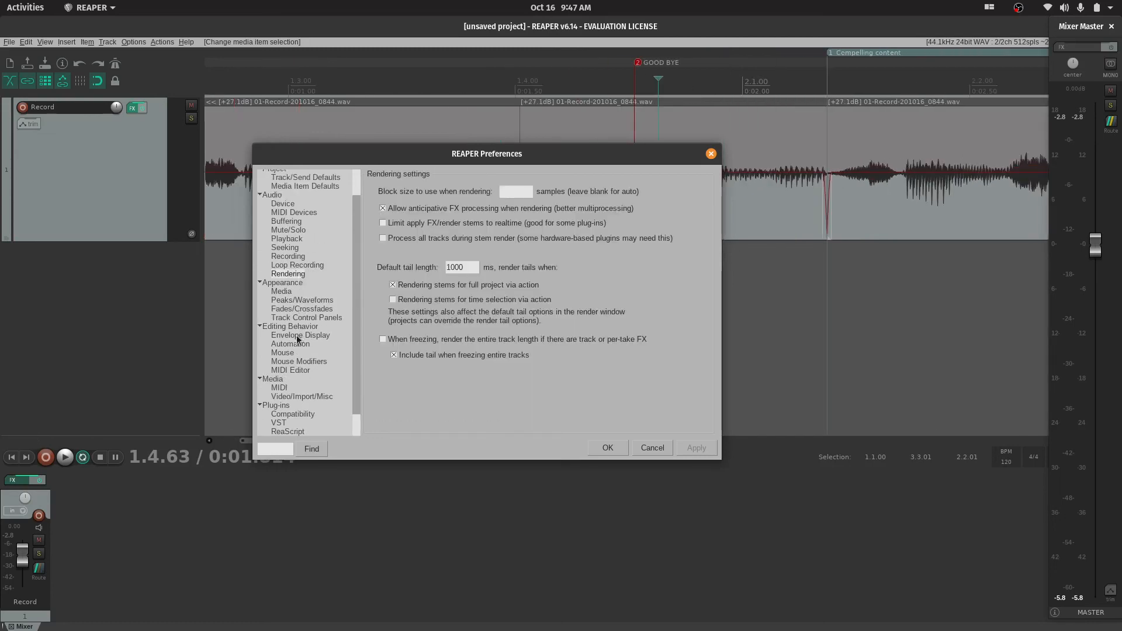
Look through the preference categories, examine the Media Item Defaults, Keyboard/Multitouch and Paths settings, and close the Preferences window
scroll(296, 333, "down", 1)
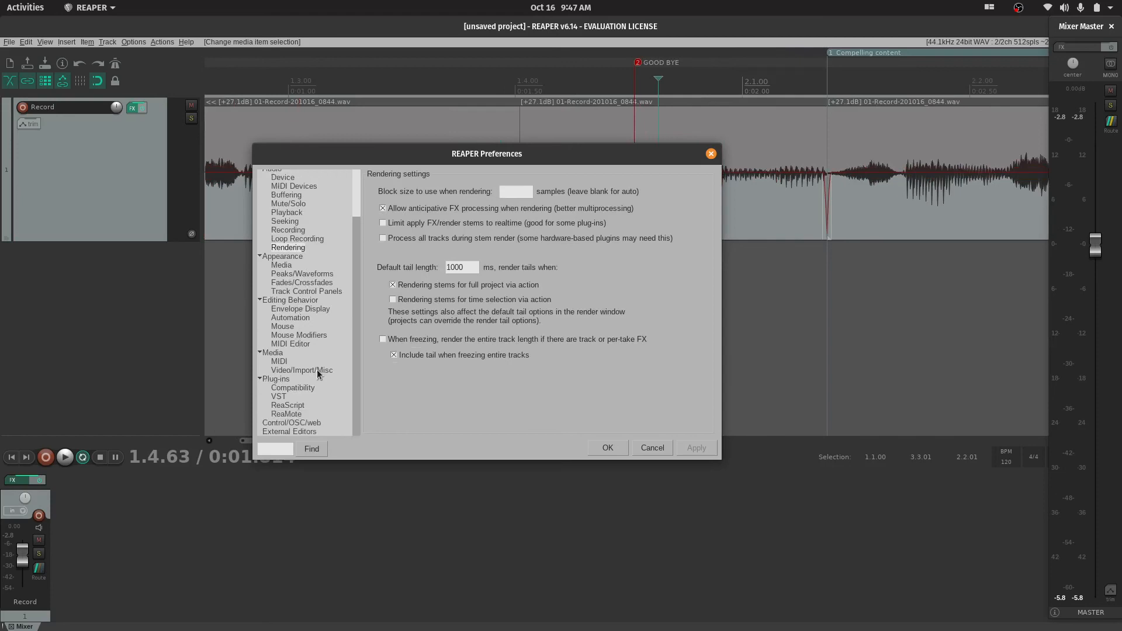
scroll(311, 389, "up", 2)
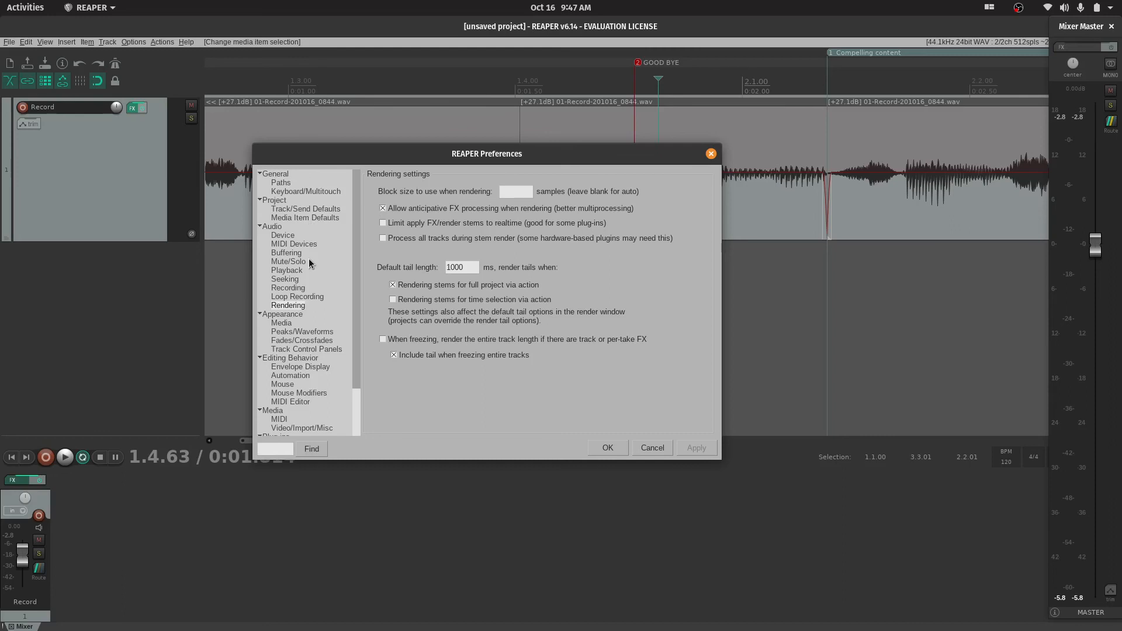
left_click(297, 217)
left_click(297, 193)
left_click(284, 184)
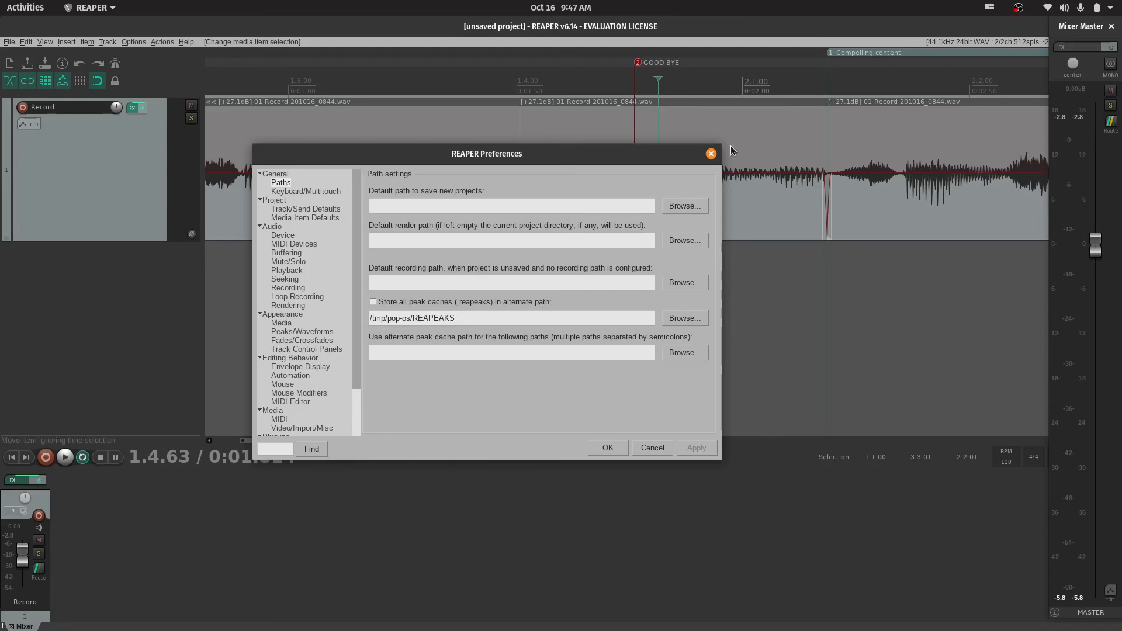
left_click(709, 154)
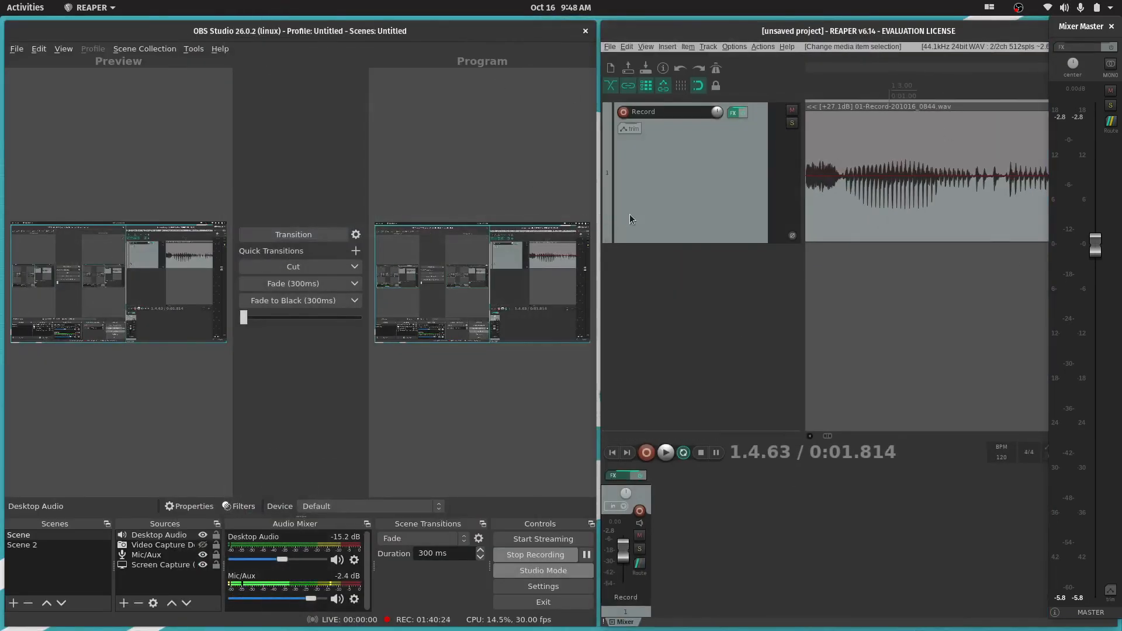
Switch to the other workspace and show the file manager folder holding the REAPER installation files
key("super")
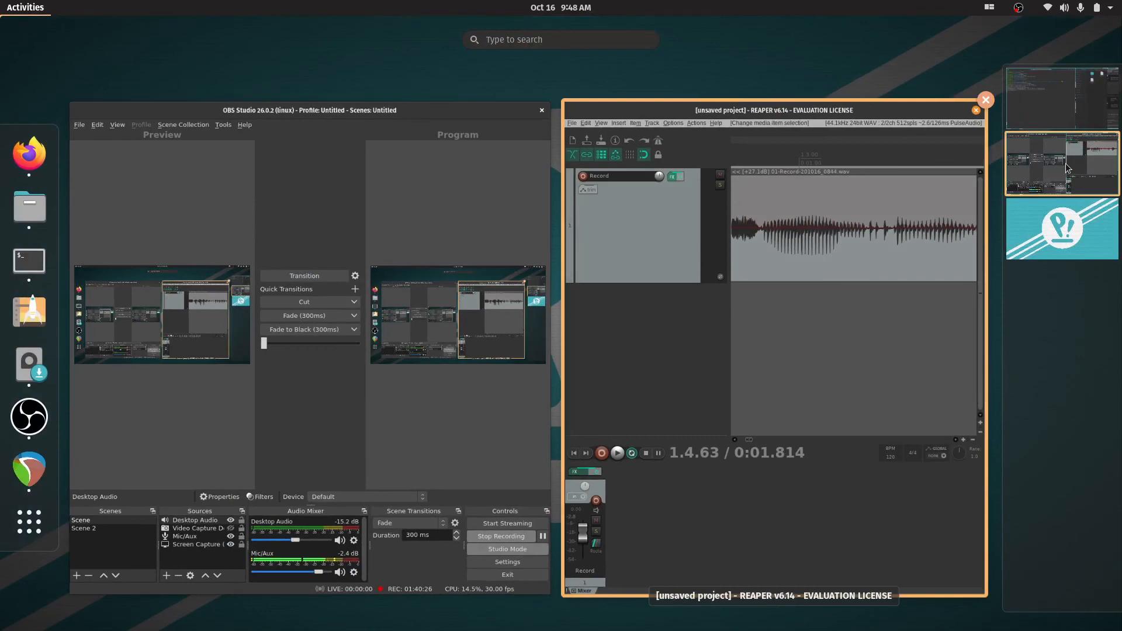
left_click(1046, 98)
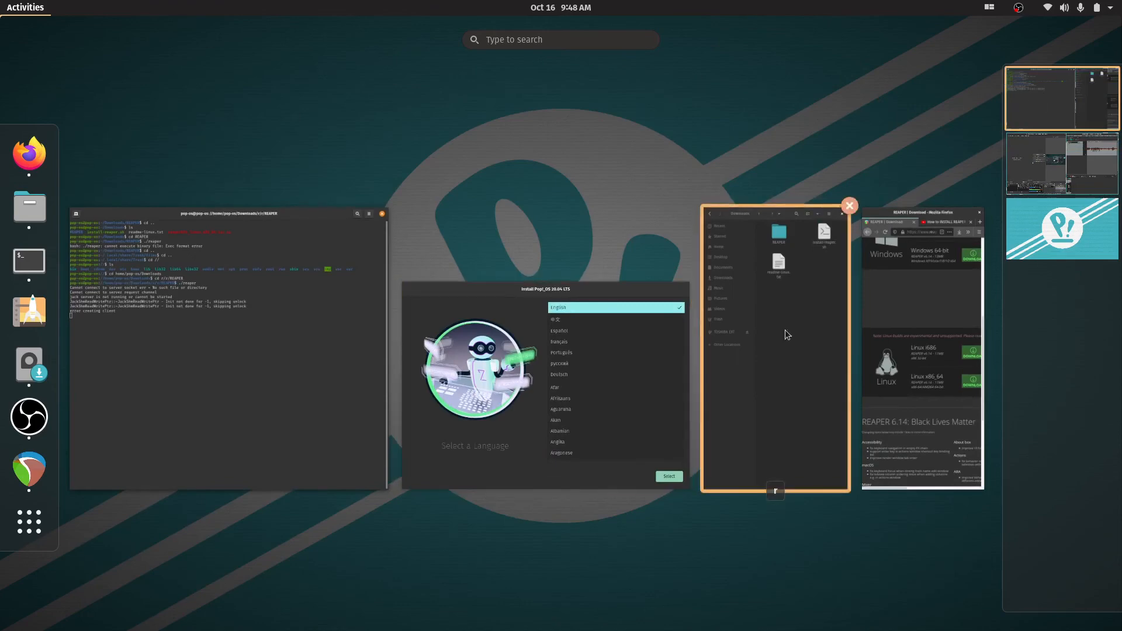
left_click(809, 366)
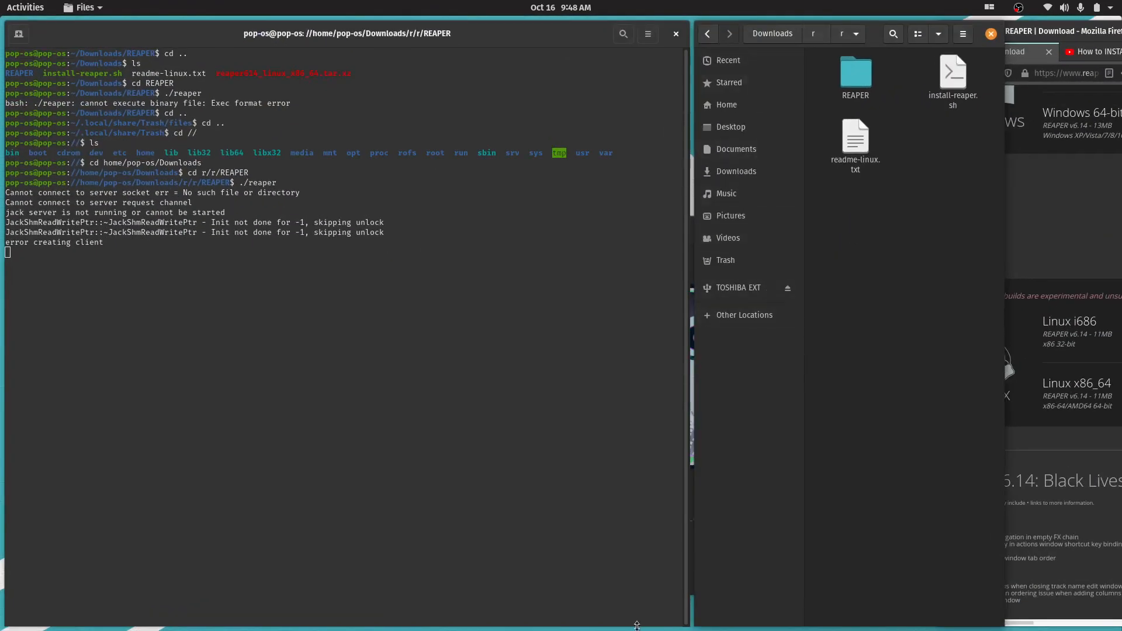
Return to the workspace with the REAPER project and maximize its window
key("super")
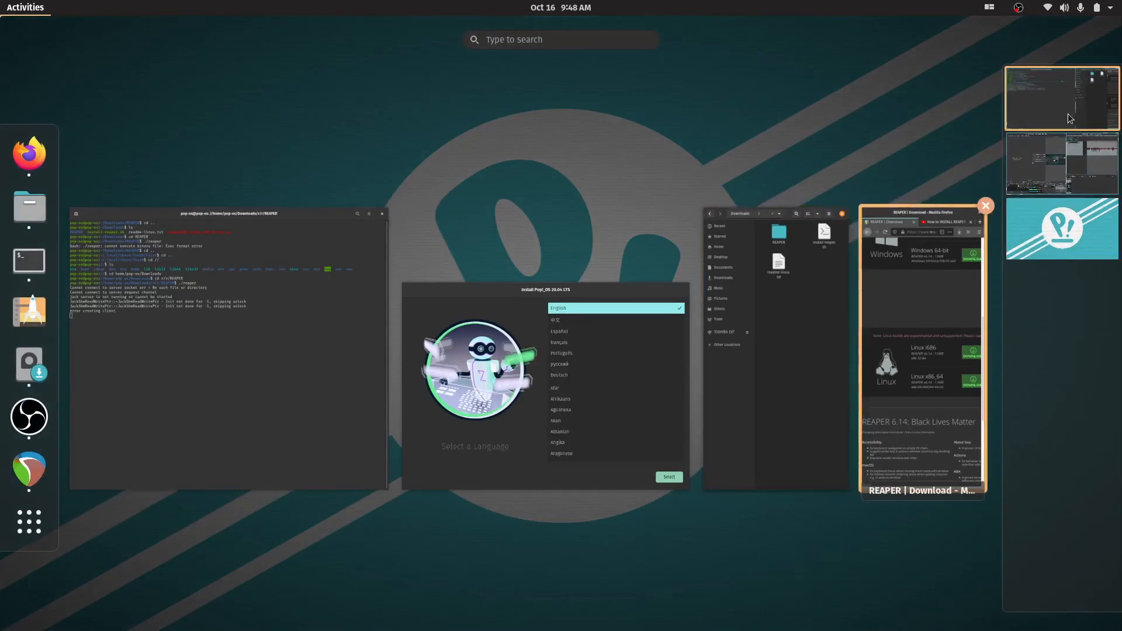
left_click(1078, 179)
left_click(802, 324)
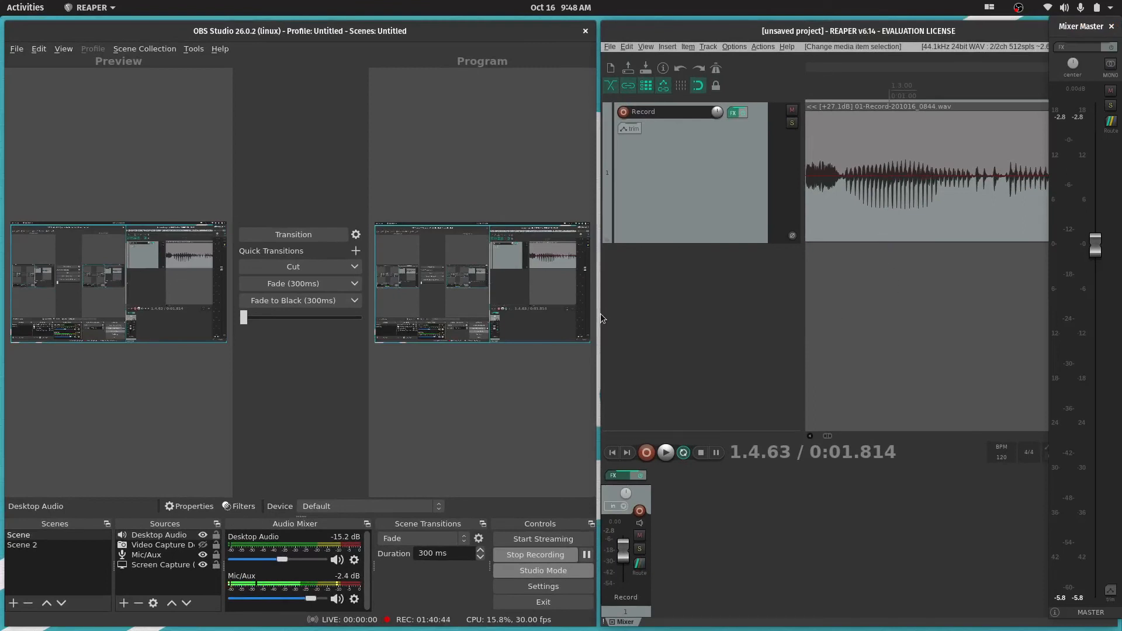
left_click_drag(907, 34, 616, 46)
double_click(900, 31)
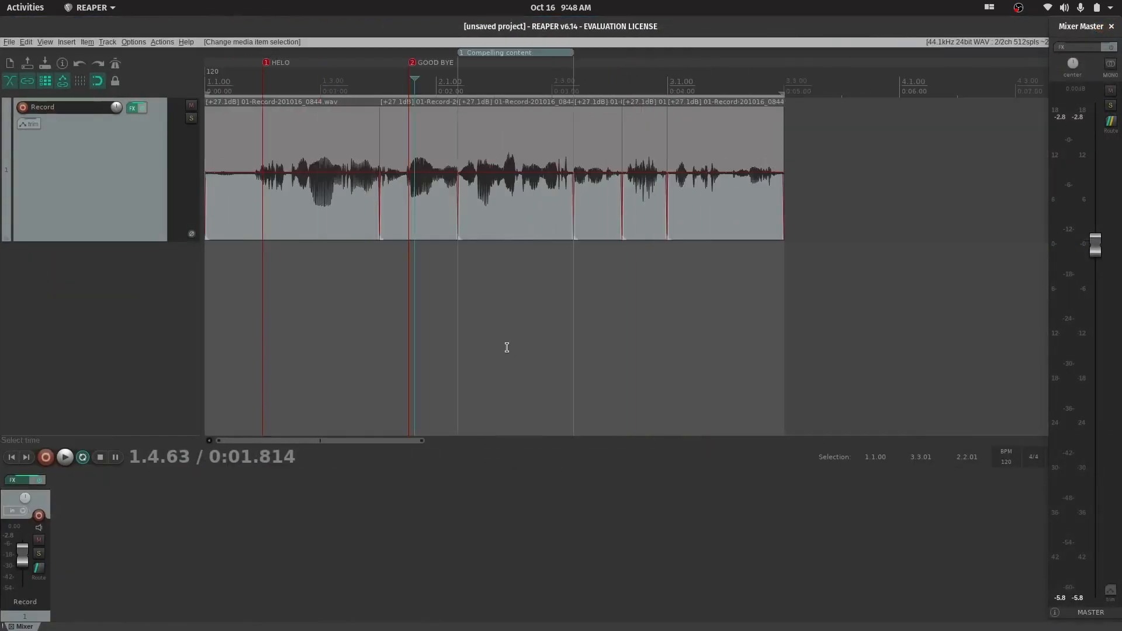
Examine the split recording's waveform, markers and region closely and as a whole along the timeline
scroll(506, 345, "down", 5)
scroll(506, 346, "up", 3)
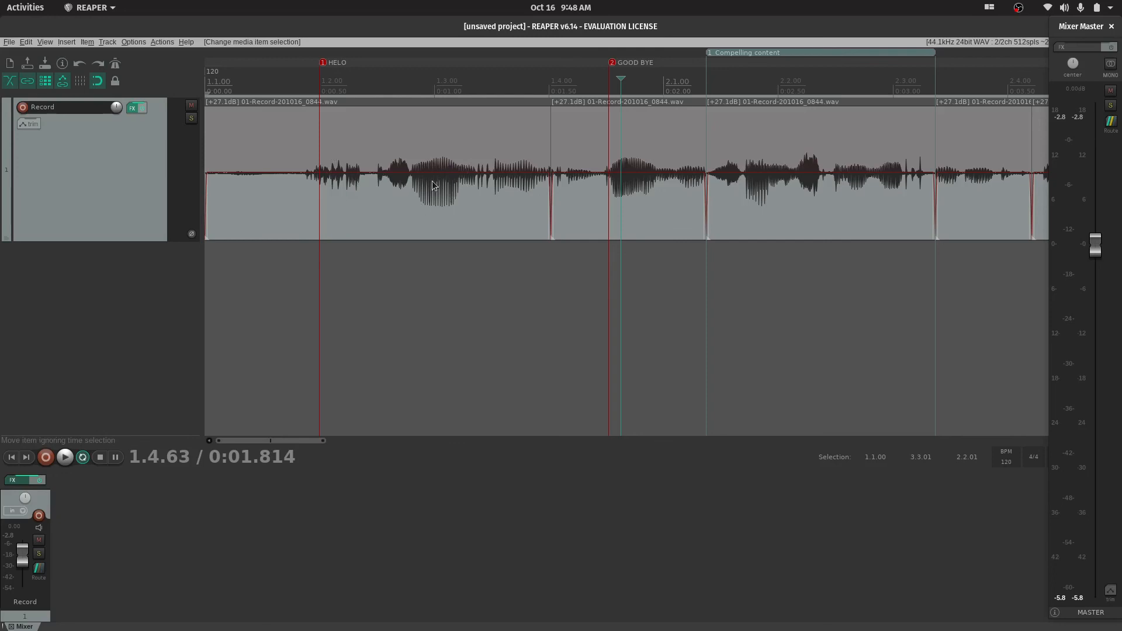
scroll(477, 213, "up", 5)
scroll(607, 188, "up", 8)
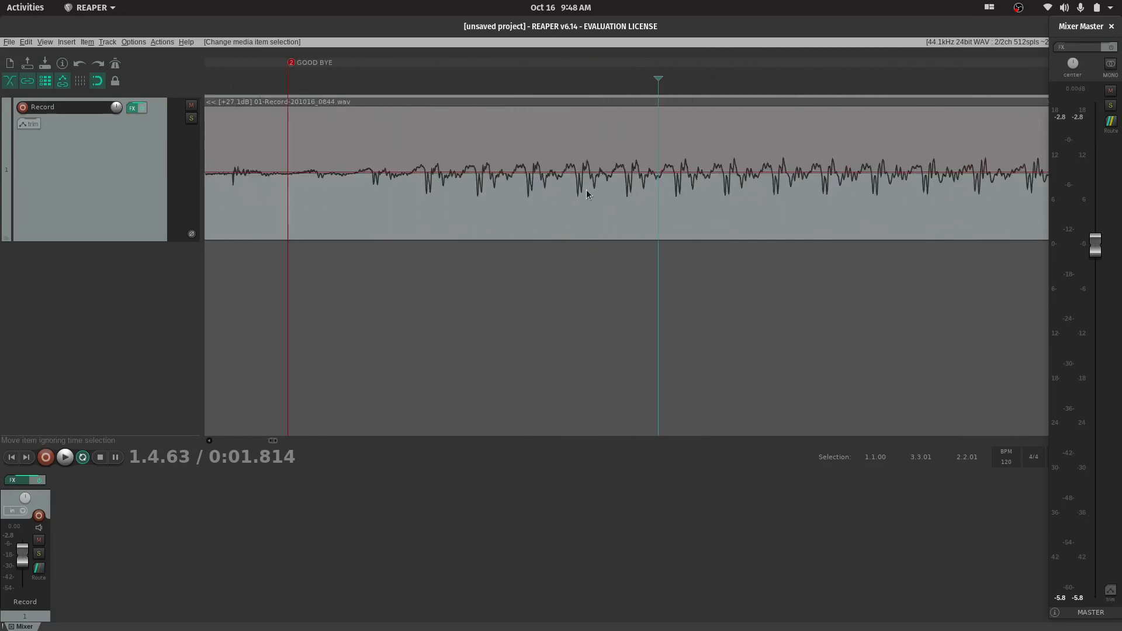
scroll(608, 188, "down", 6)
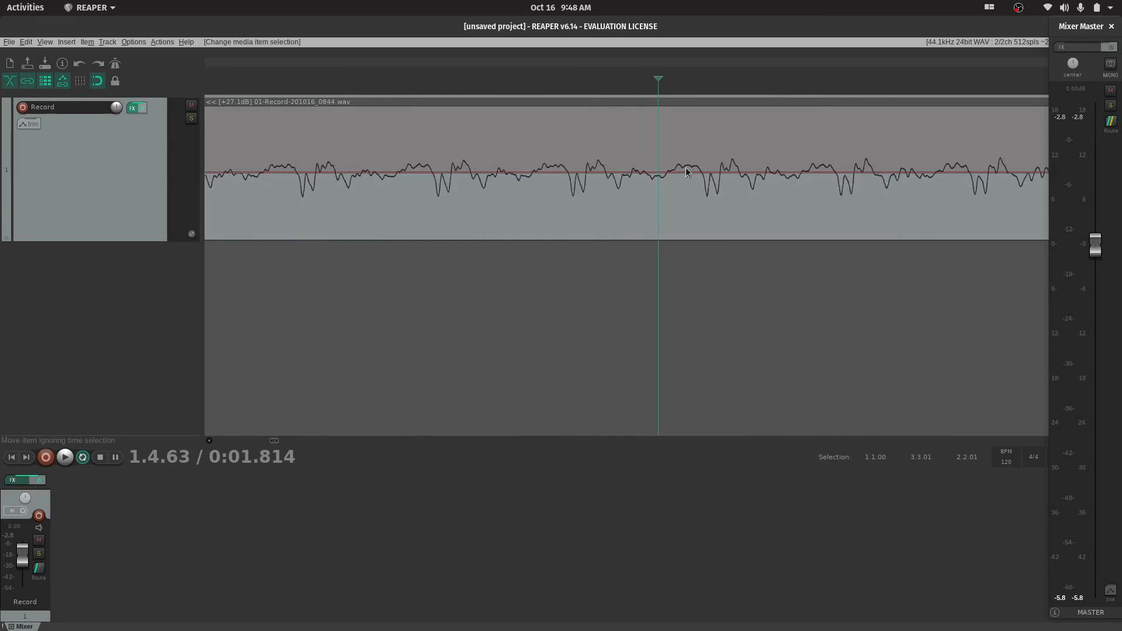
scroll(685, 167, "down", 6)
scroll(867, 159, "up", 4)
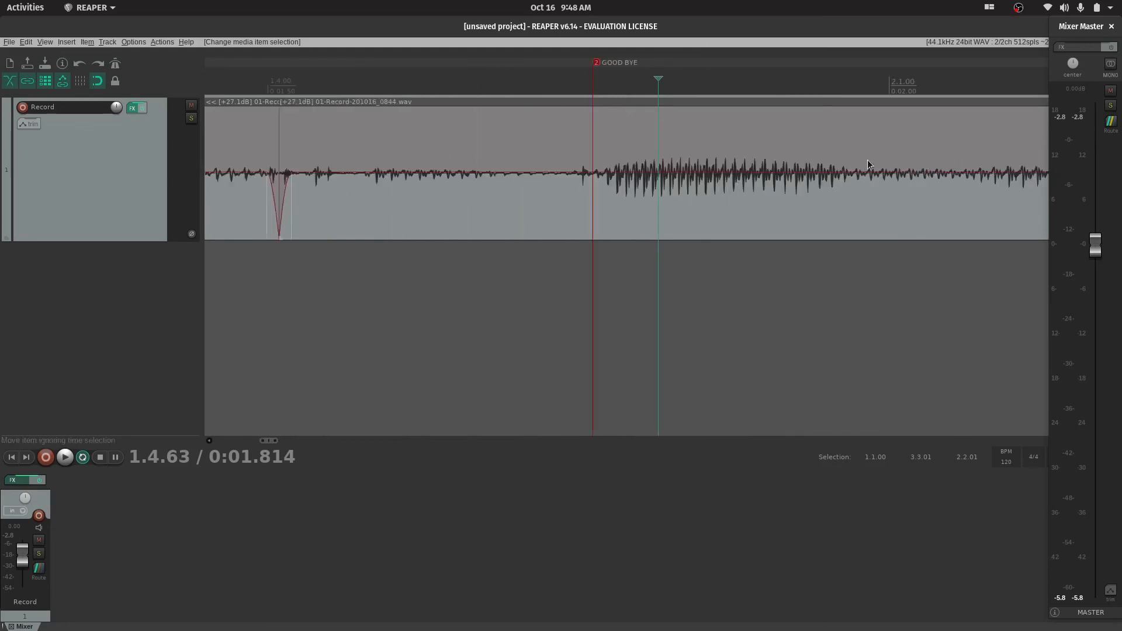
scroll(578, 146, "down", 8)
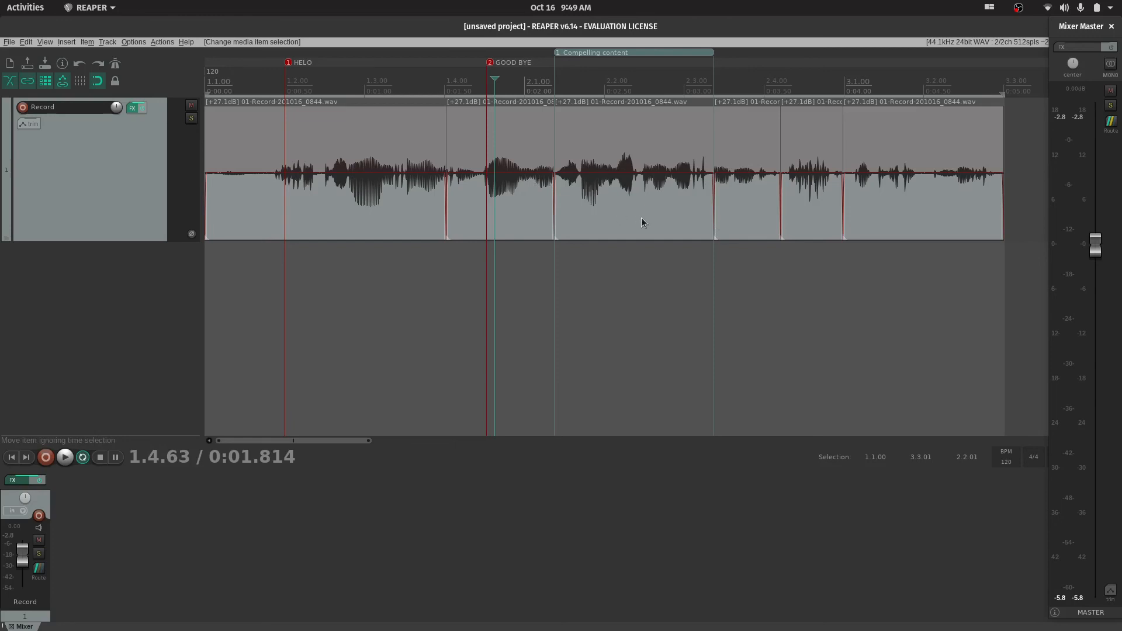
scroll(765, 255, "down", 4)
scroll(759, 250, "up", 4)
scroll(759, 251, "down", 2)
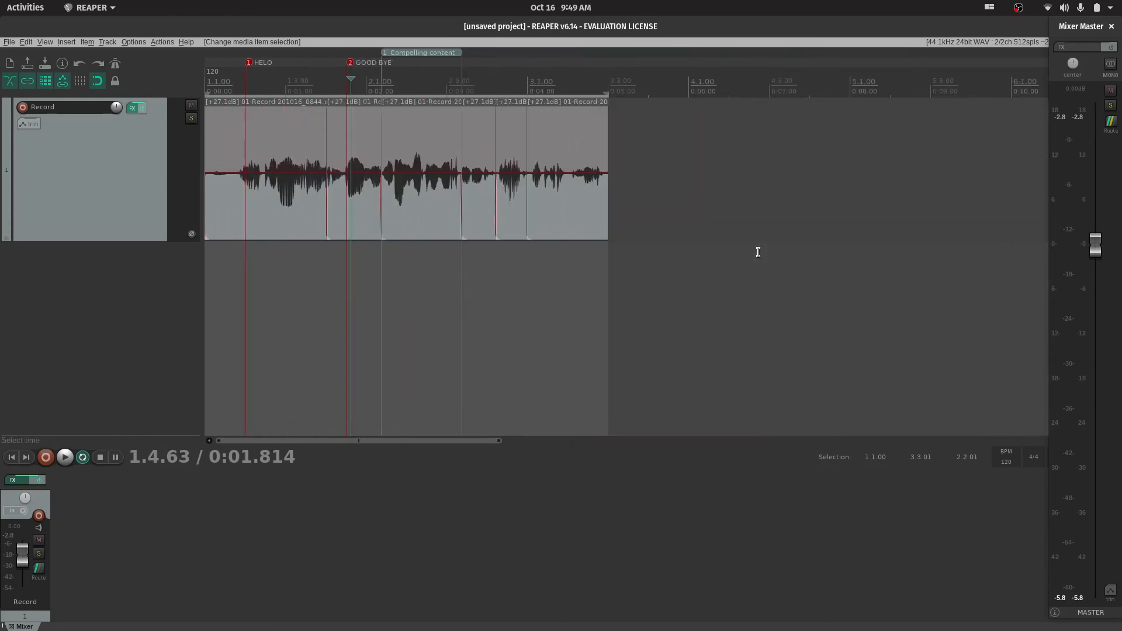
scroll(757, 251, "up", 2)
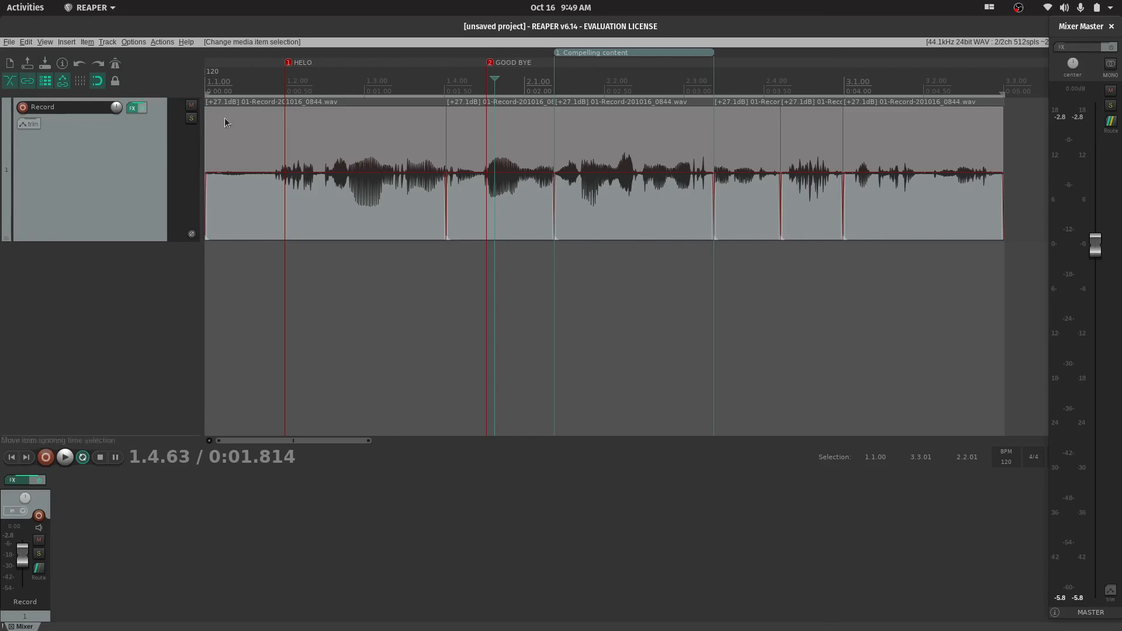
Open the Project Settings, move the window over the start of the timeline, and examine the Media and Video settings
left_click(9, 42)
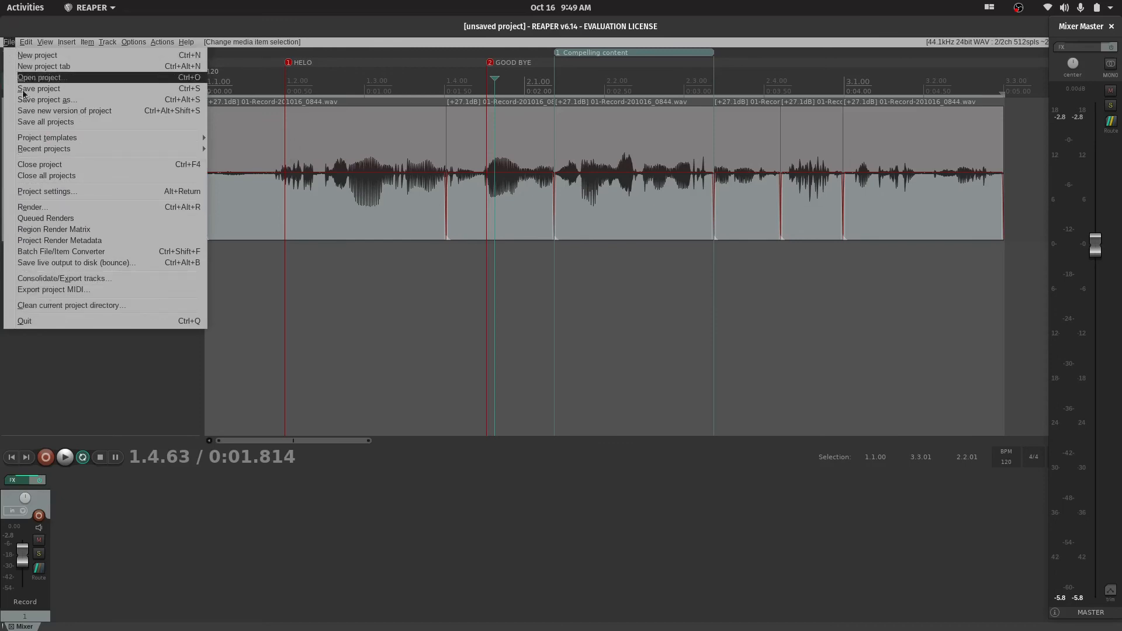
left_click(65, 193)
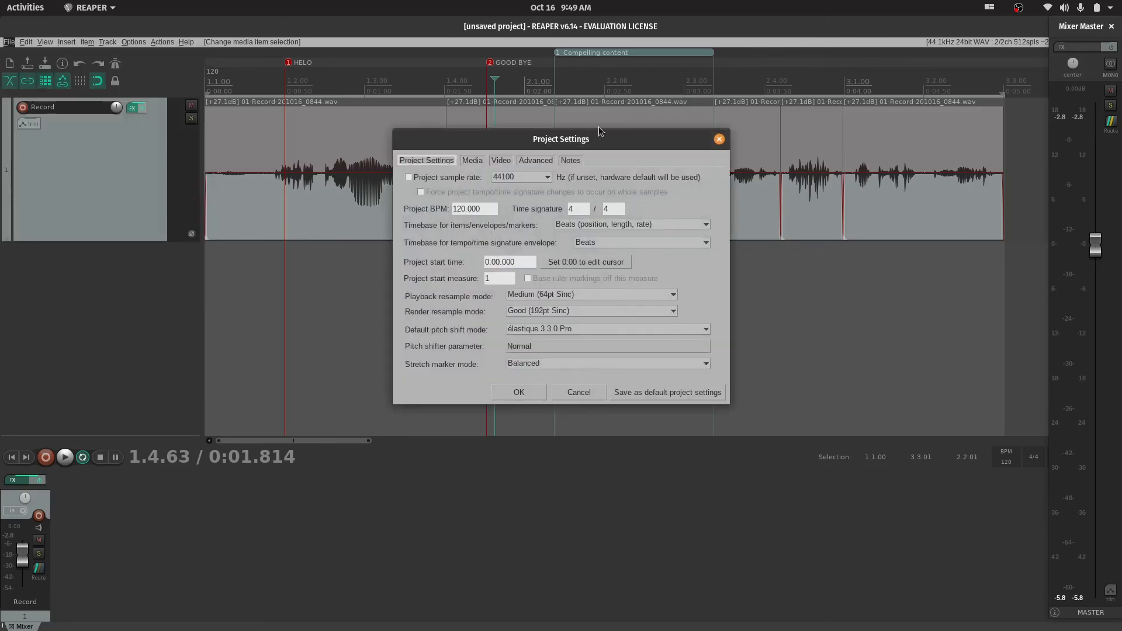
left_click_drag(595, 140, 399, 112)
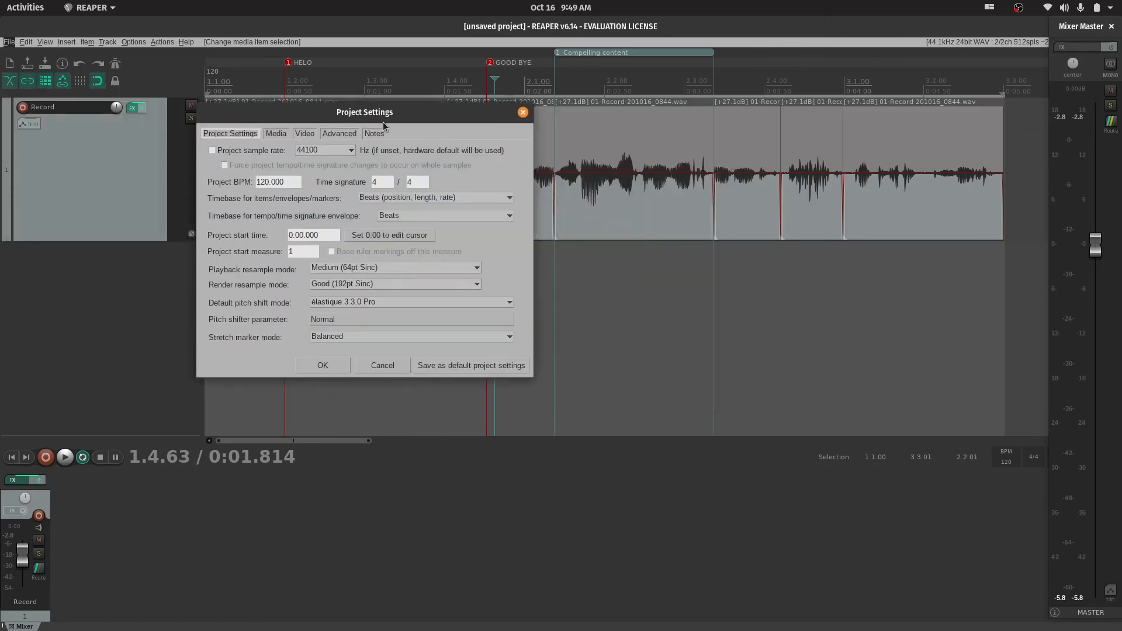
left_click(275, 134)
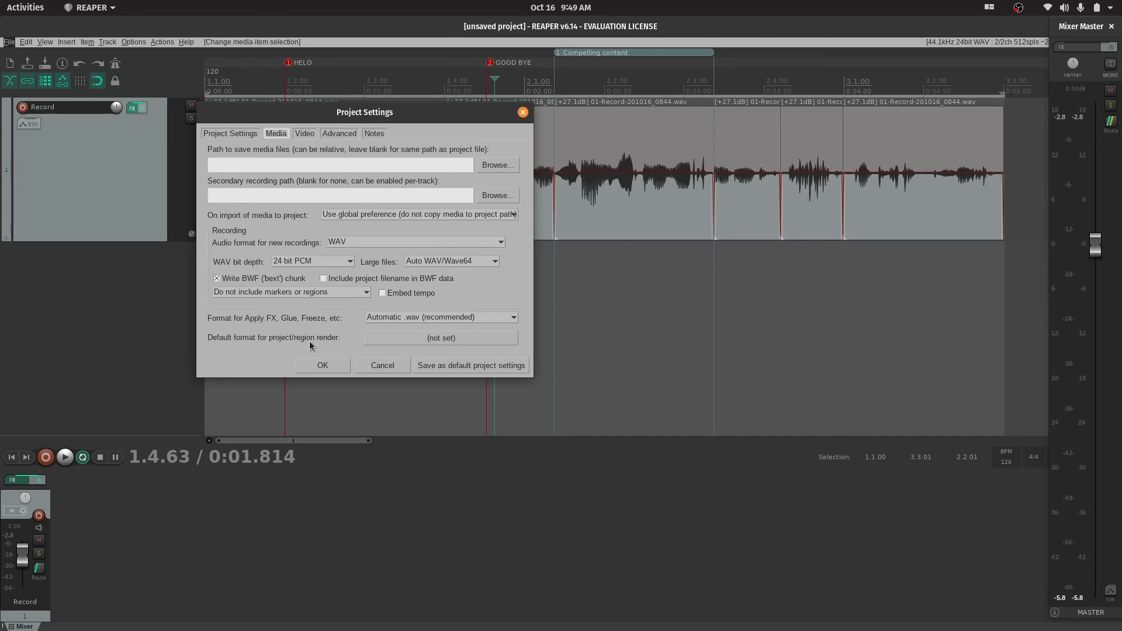
left_click(308, 134)
Examine the Advanced project settings, including the available item mix behaviors
left_click(324, 135)
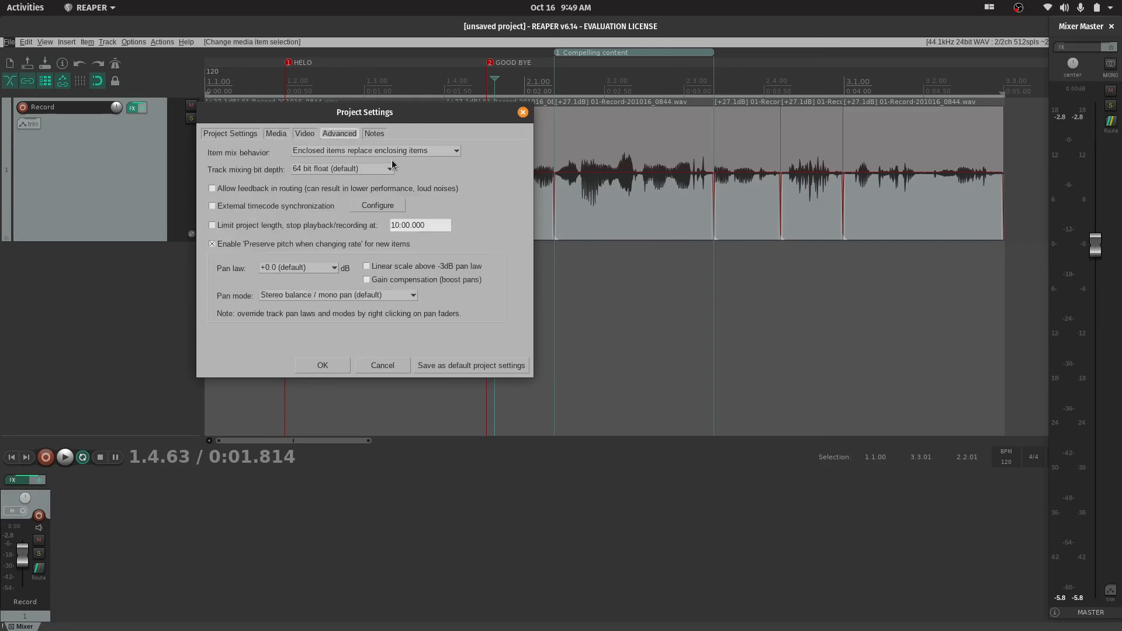
left_click(415, 152)
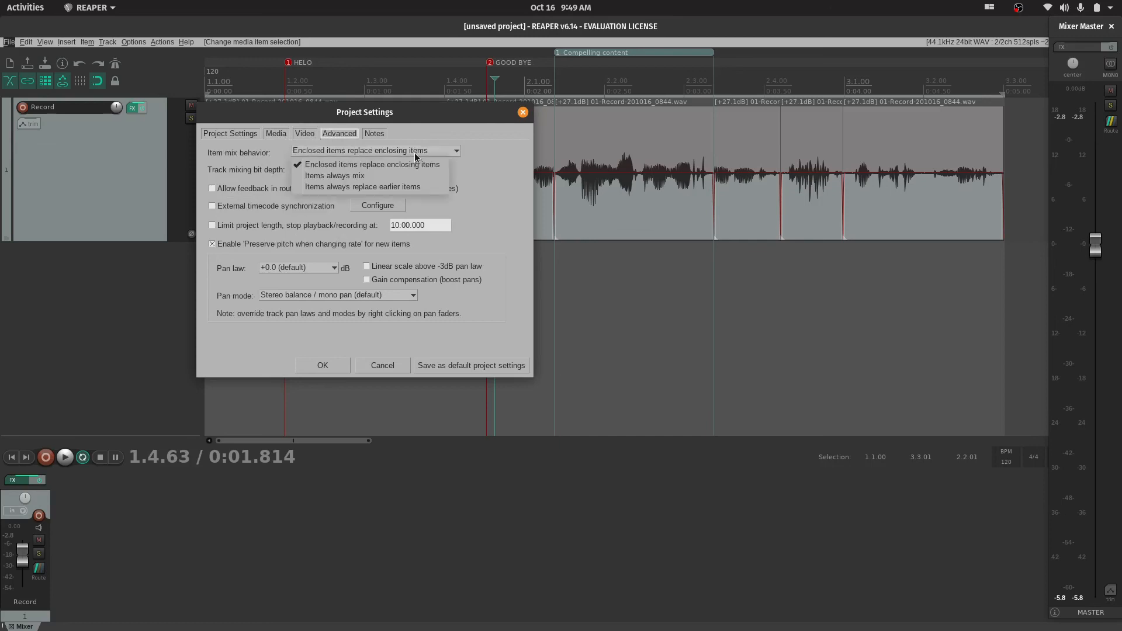
left_click(415, 152)
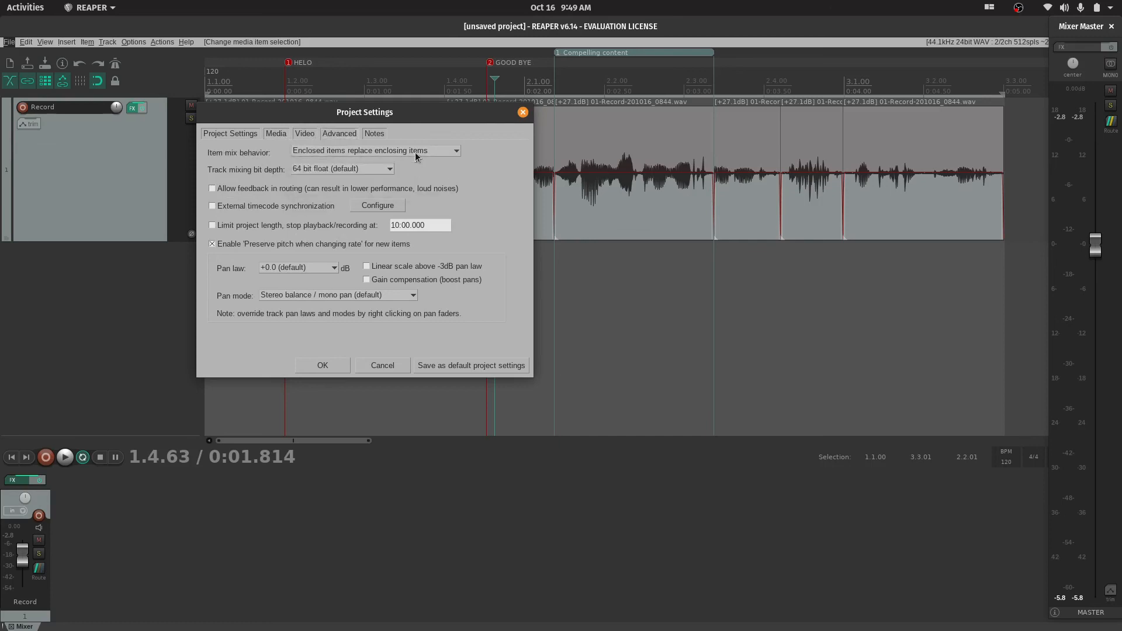
left_click(375, 134)
left_click(339, 134)
Turn on showing the notes on project load and reposition the Project Settings window
left_click(372, 135)
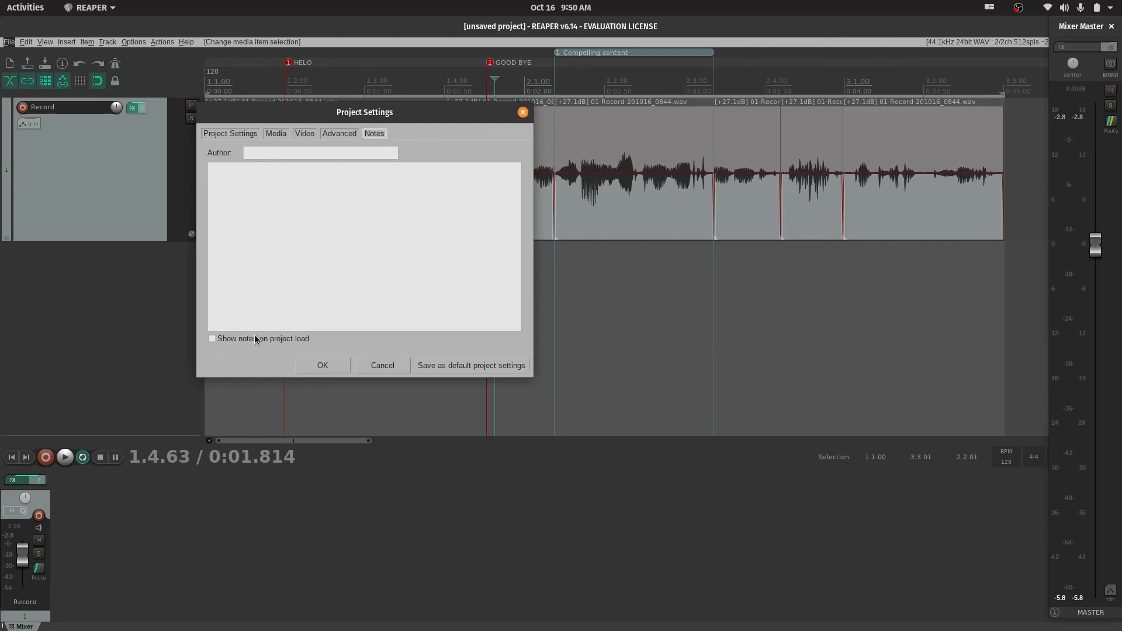
left_click(214, 339)
left_click_drag(418, 114, 557, 85)
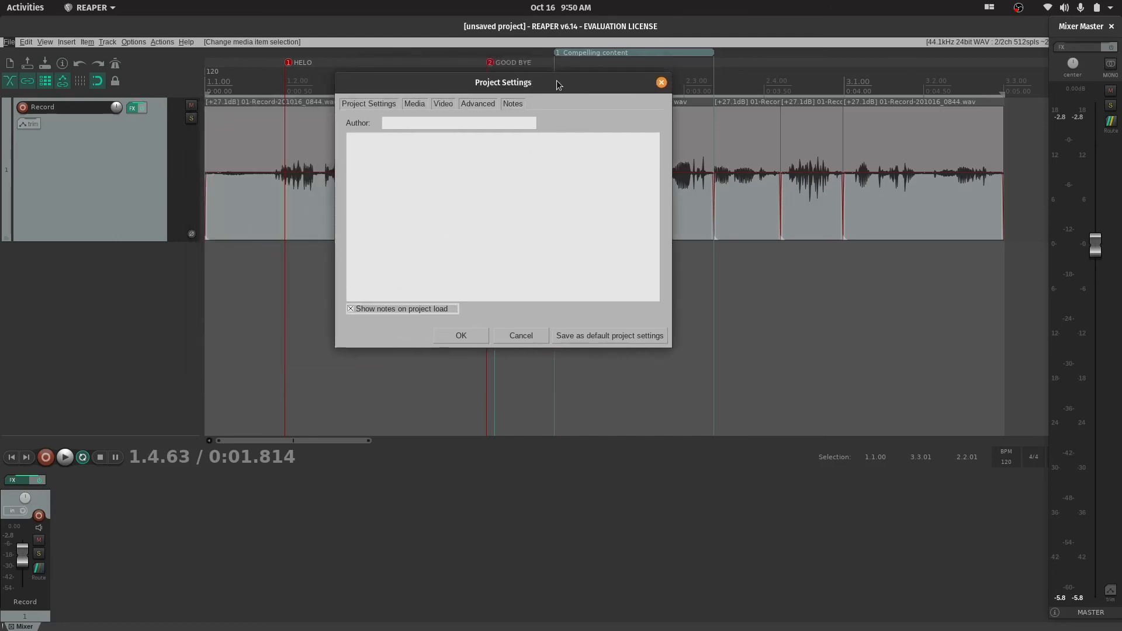
Fill in the project's author, add the note "YO dont break everything", and apply the project settings
left_click(428, 125)
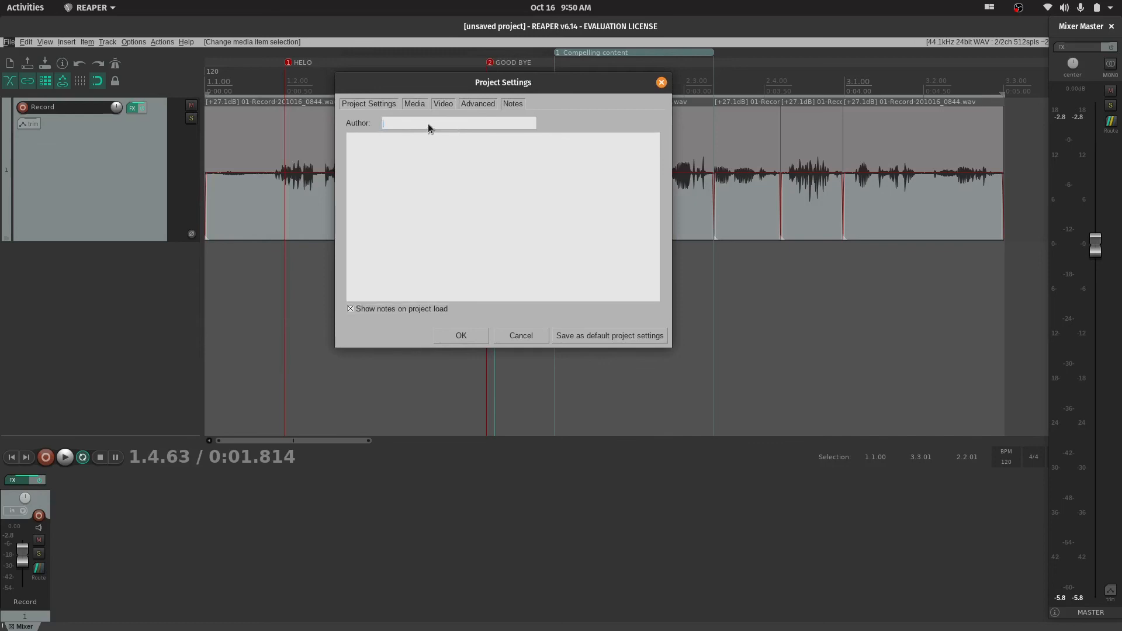
type("Forrest")
left_click(464, 222)
type("YO dont break everything")
left_click(461, 335)
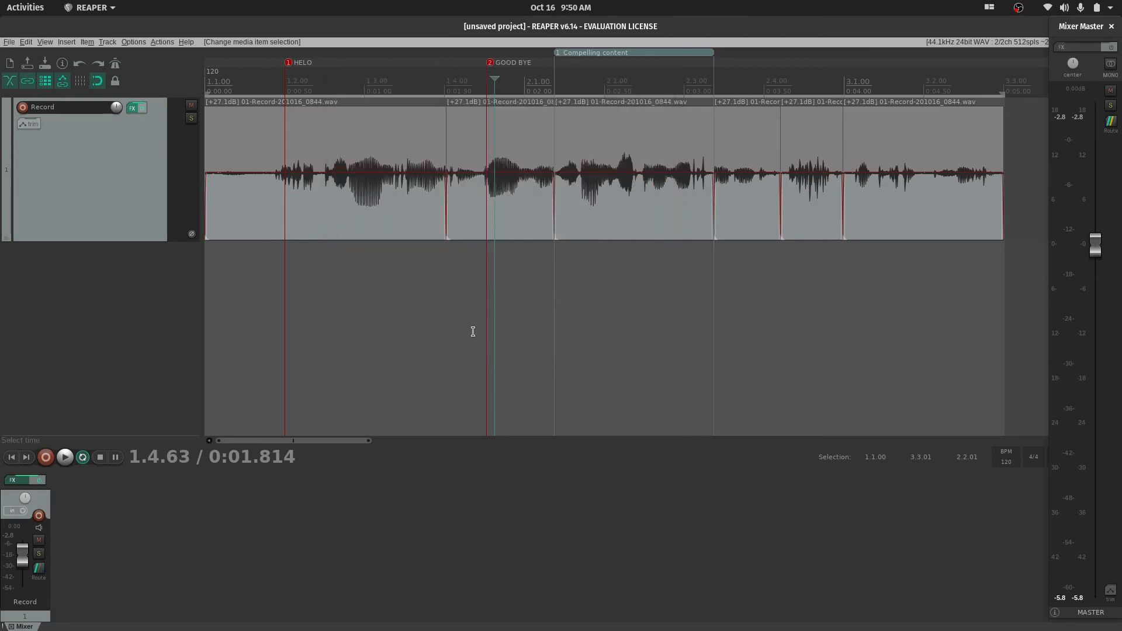
Place the edit cursor at about 3.02 seconds, inside the Compelling content region
left_click(608, 284)
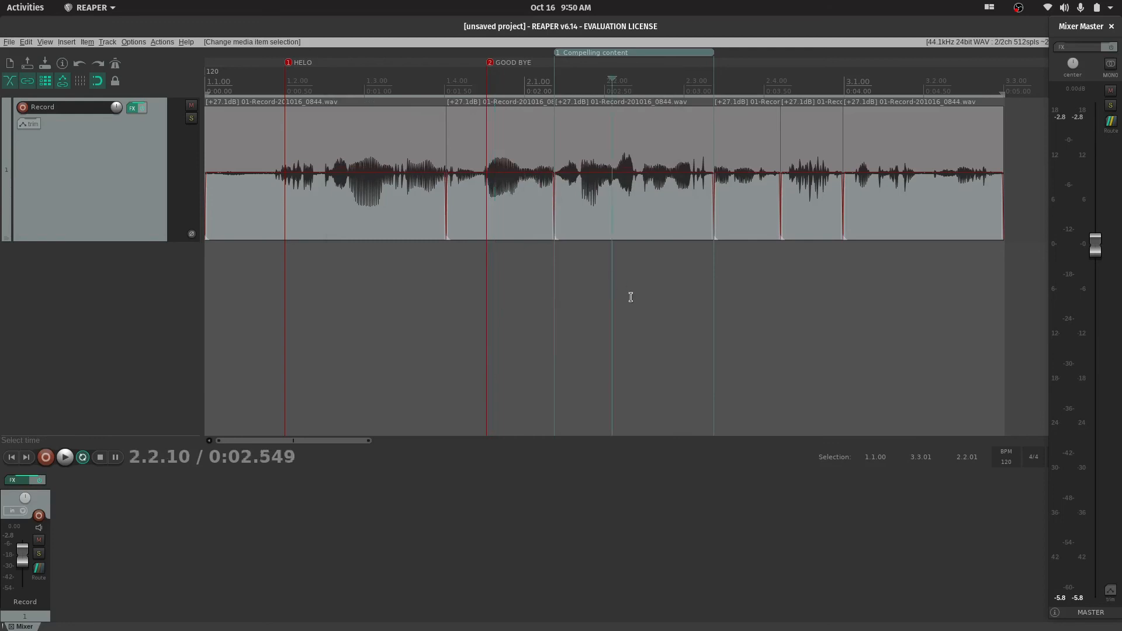
left_click(696, 272)
left_click(857, 265)
left_click(687, 310)
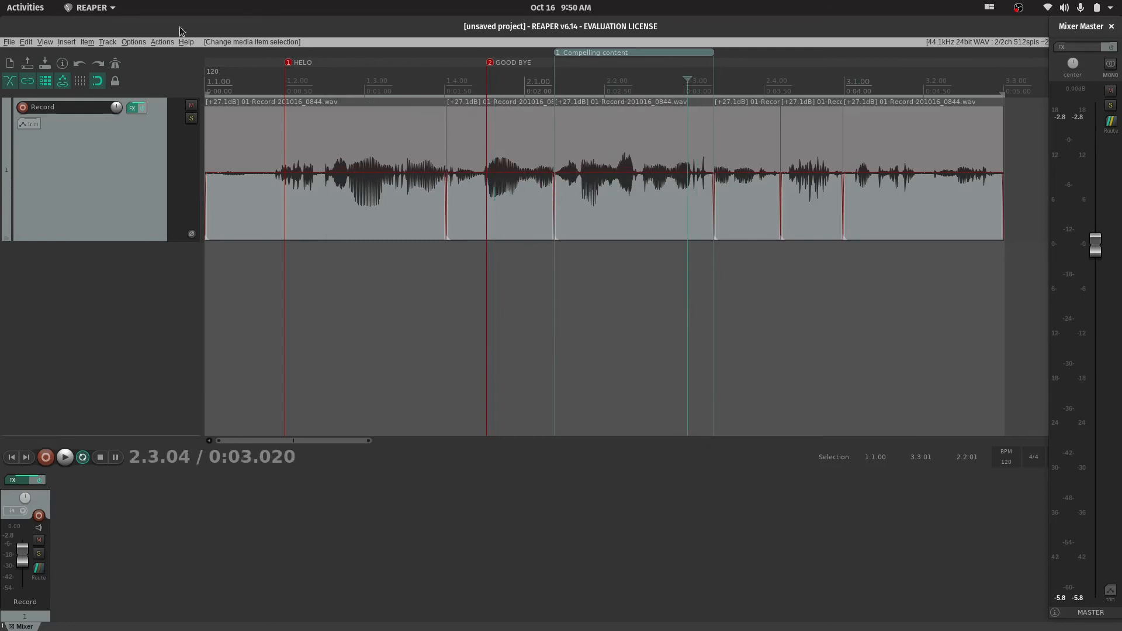
Save the project as "tutorial" in the REAPER Media folder
left_click(9, 42)
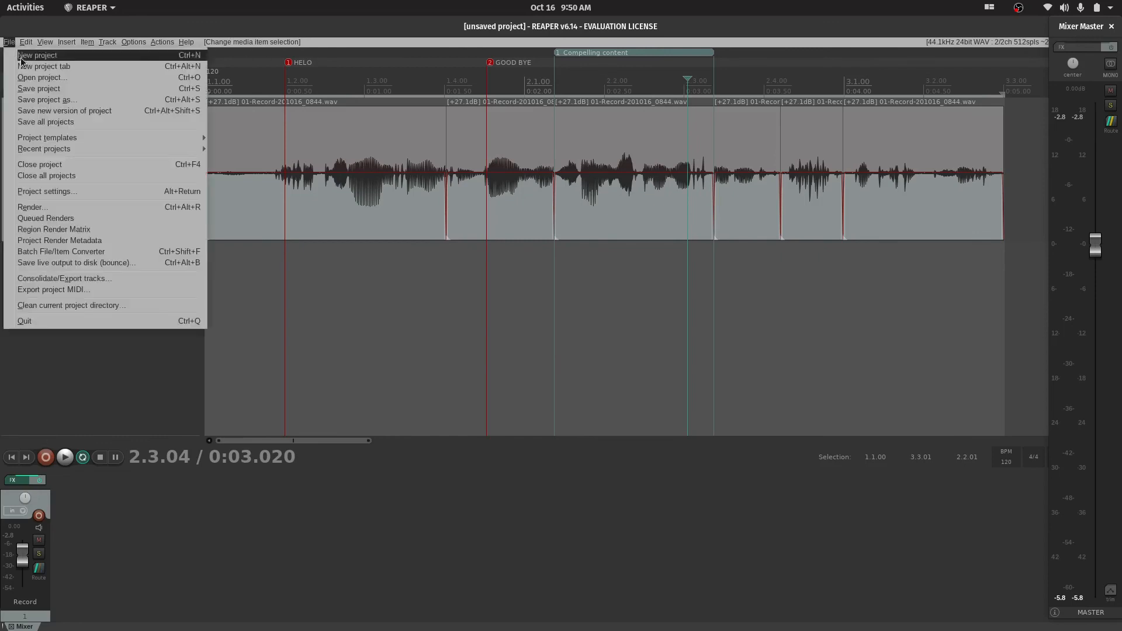
left_click(44, 91)
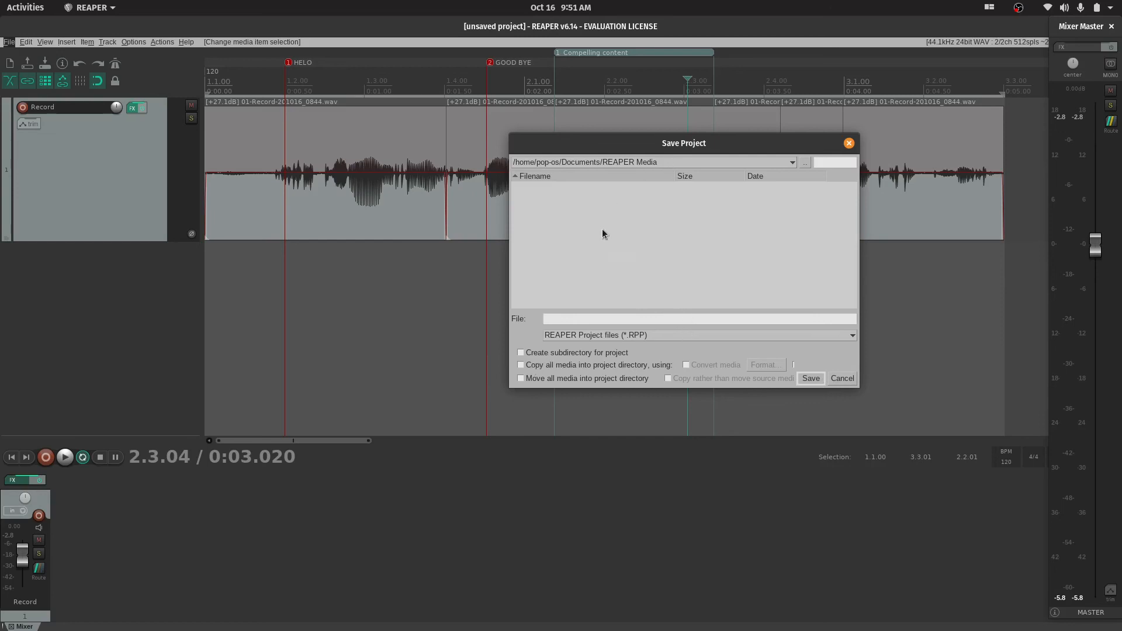
left_click(559, 318)
type("tutorial")
left_click(810, 378)
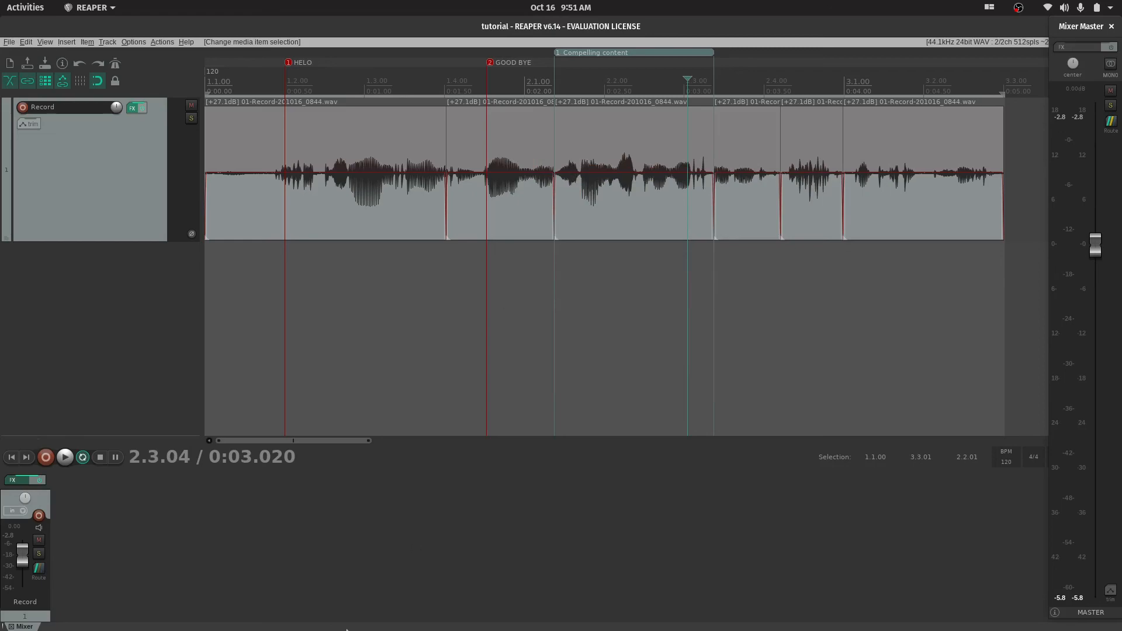
Close REAPER and show the desktop's overview of windows and workspaces
left_click(1111, 27)
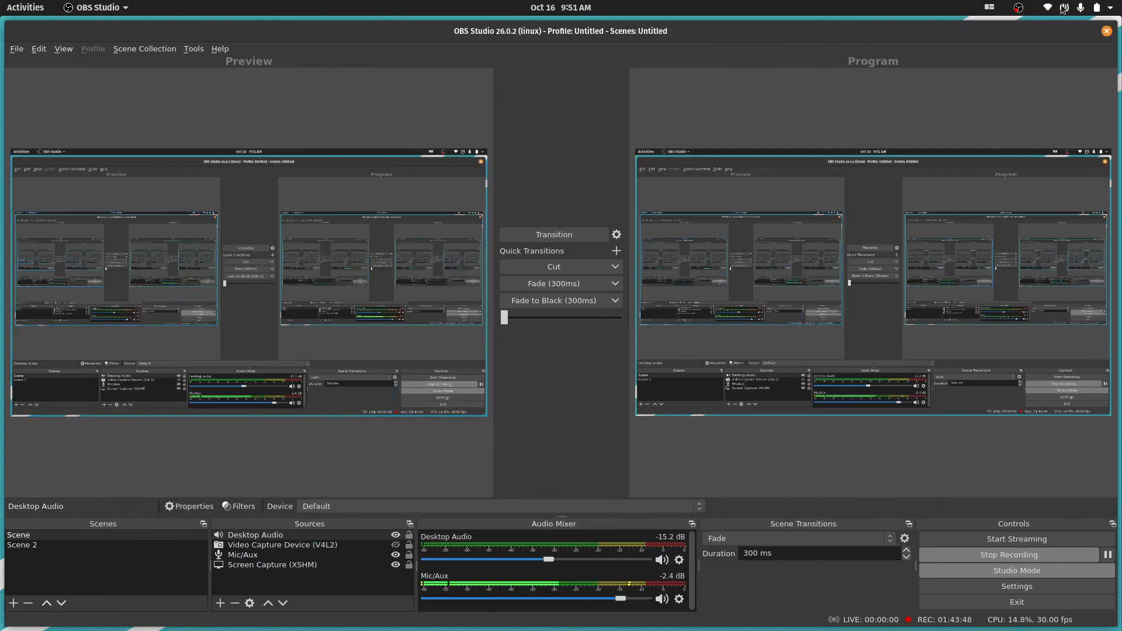
key("super")
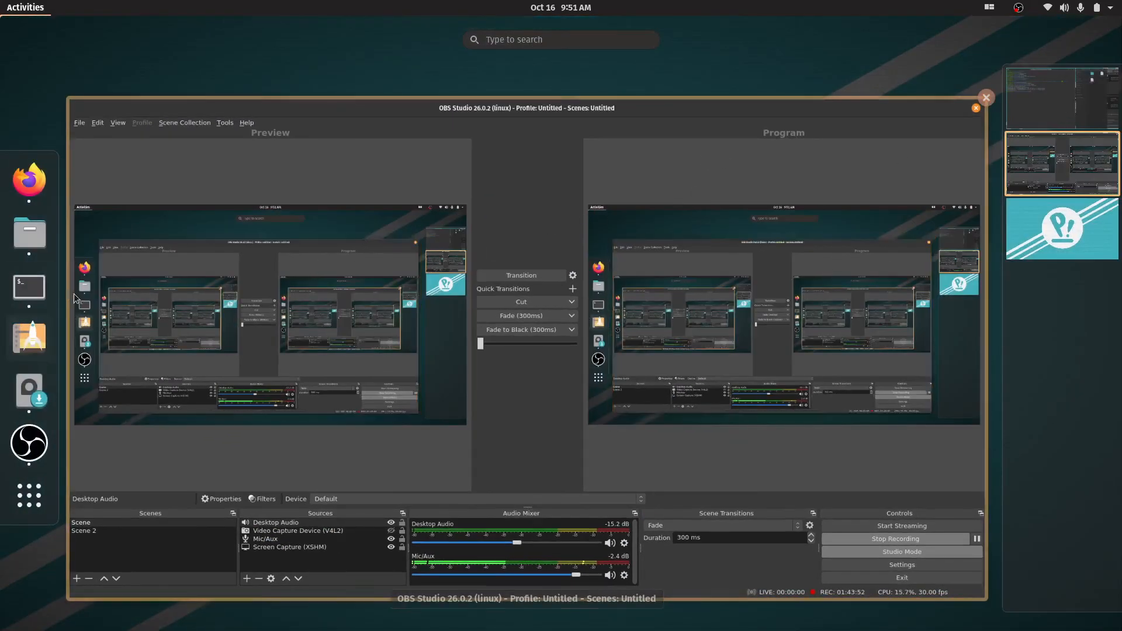
Show the file manager, maximize its window, and open the REAPER Media folder in Documents
left_click(38, 245)
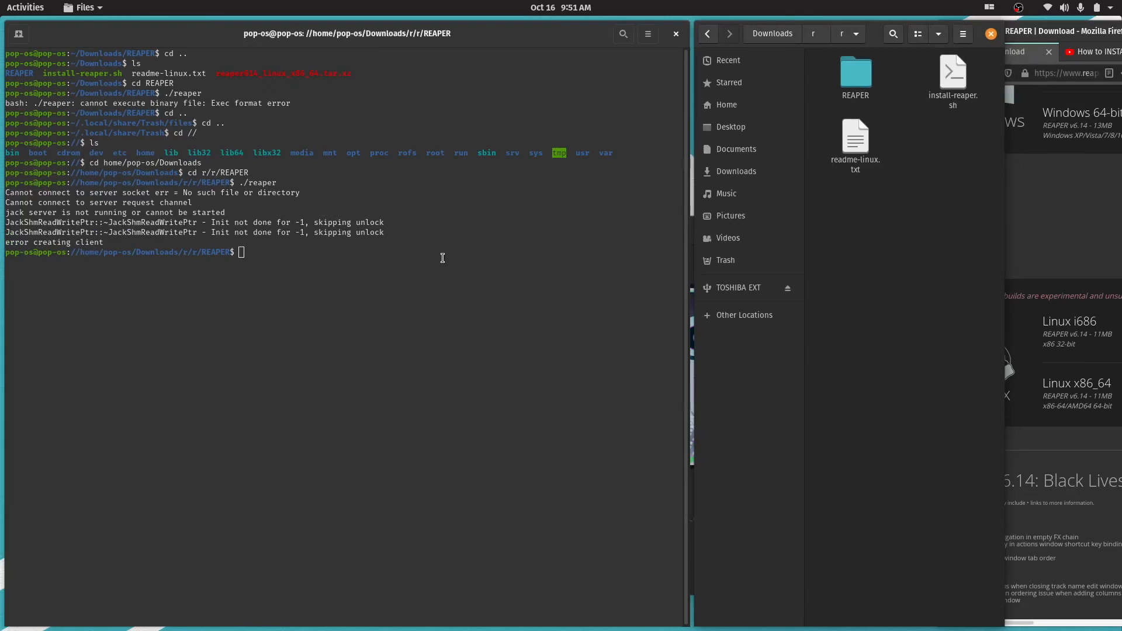
double_click(876, 41)
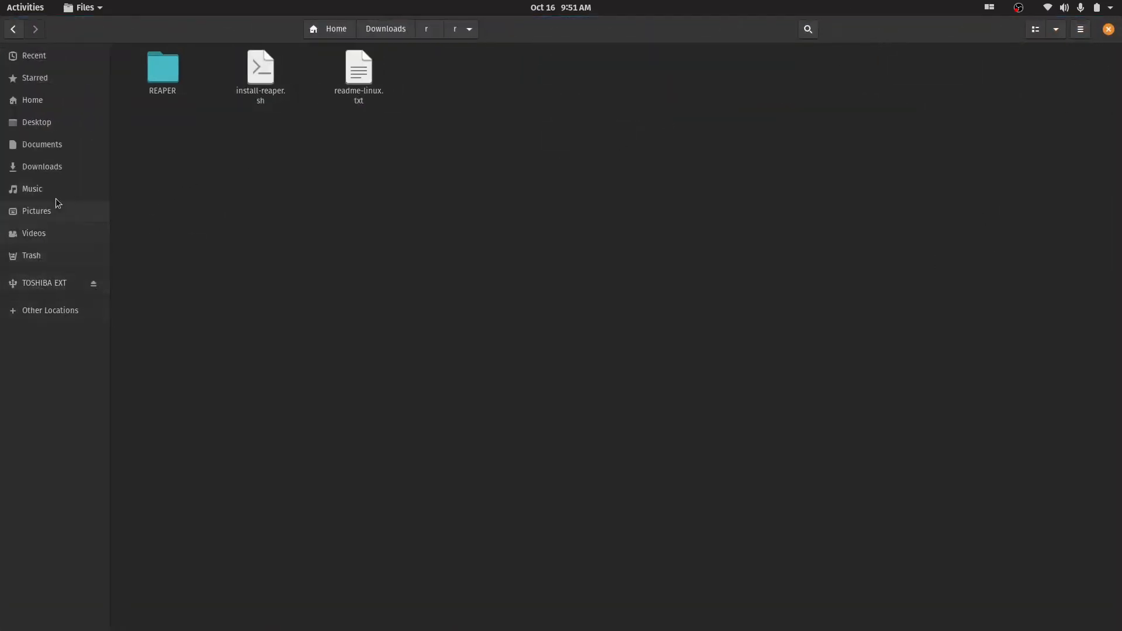
left_click(54, 166)
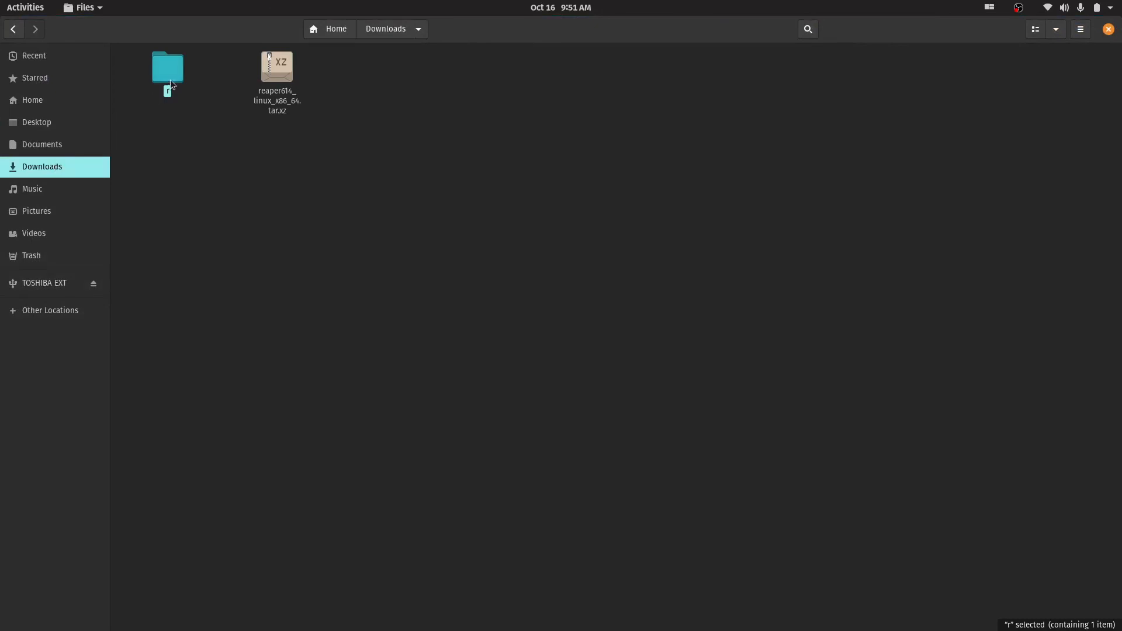
left_click(56, 149)
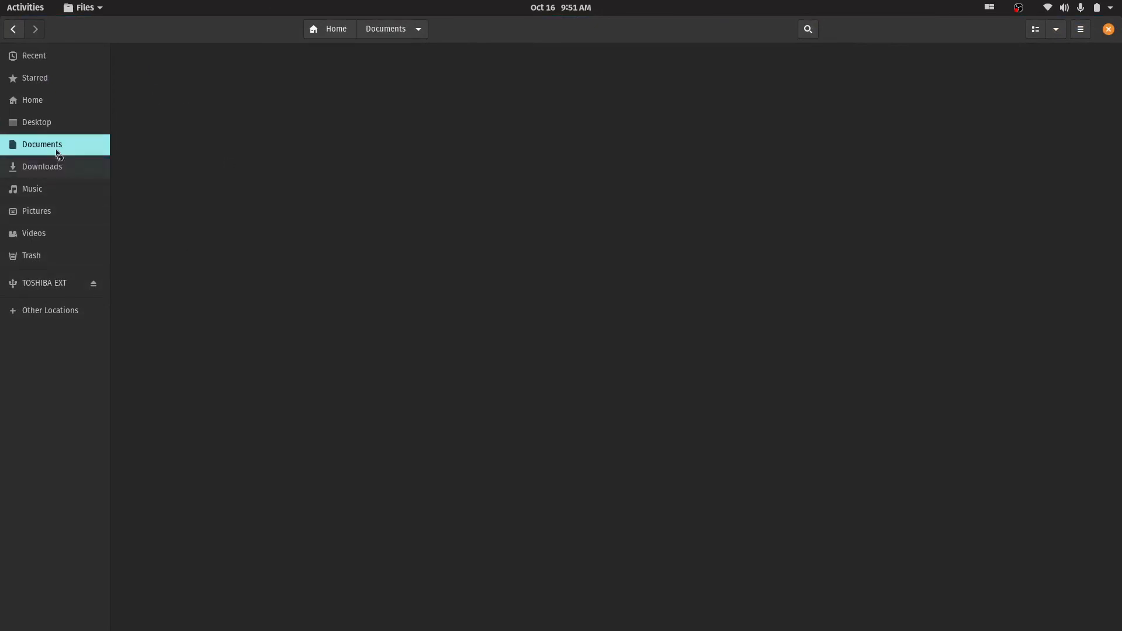
double_click(167, 67)
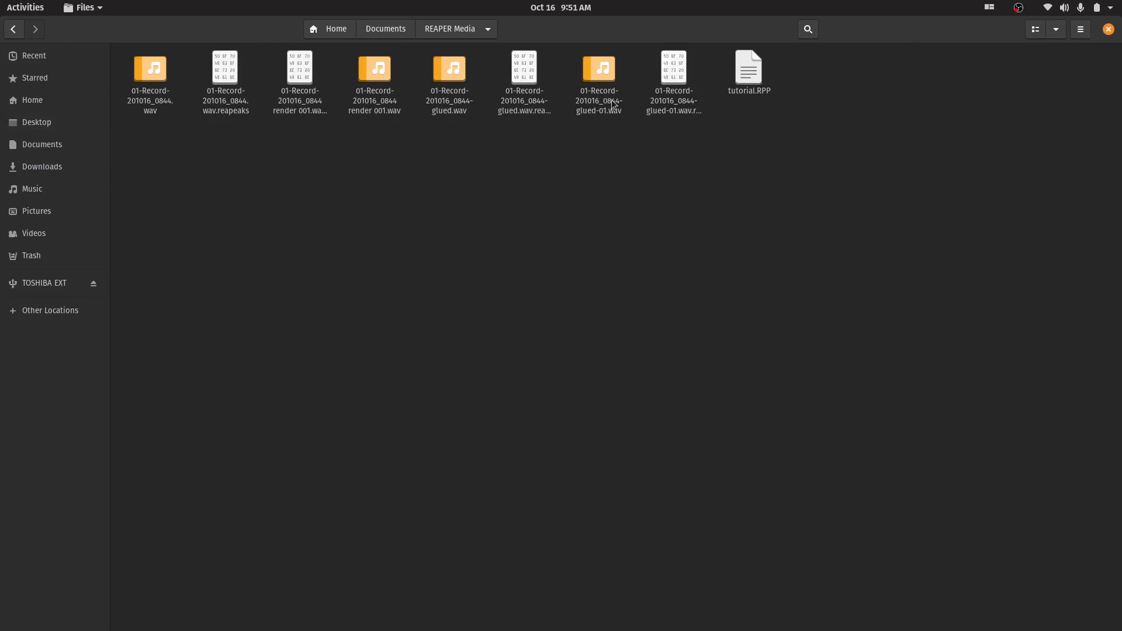
Display the REAPER Media folder's contents as a detailed list
left_click(1084, 35)
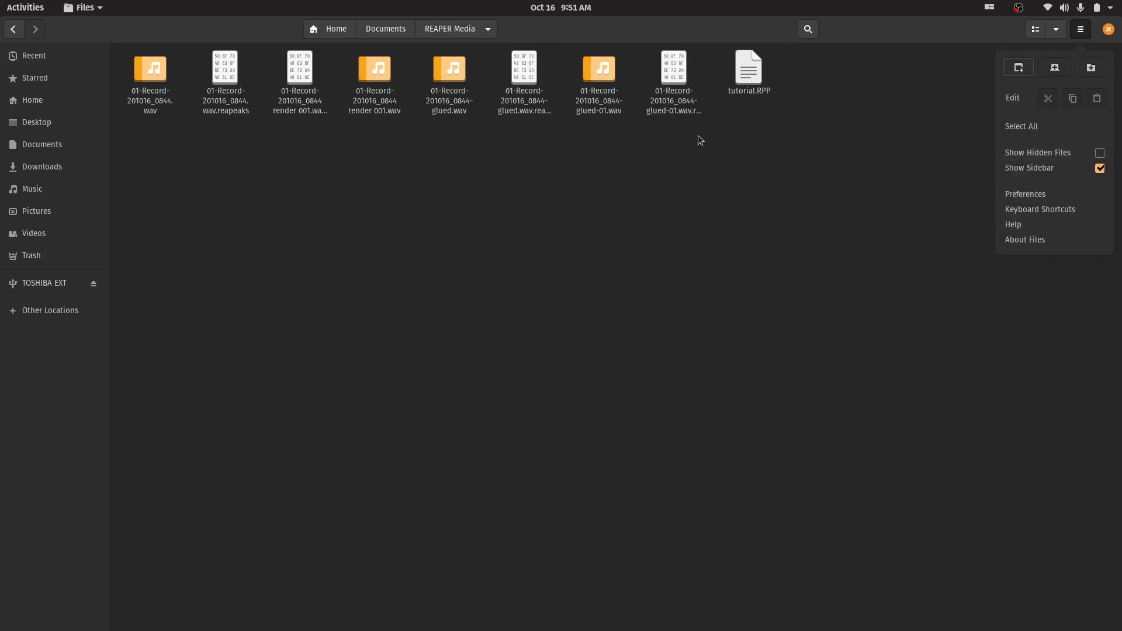
left_click(414, 161)
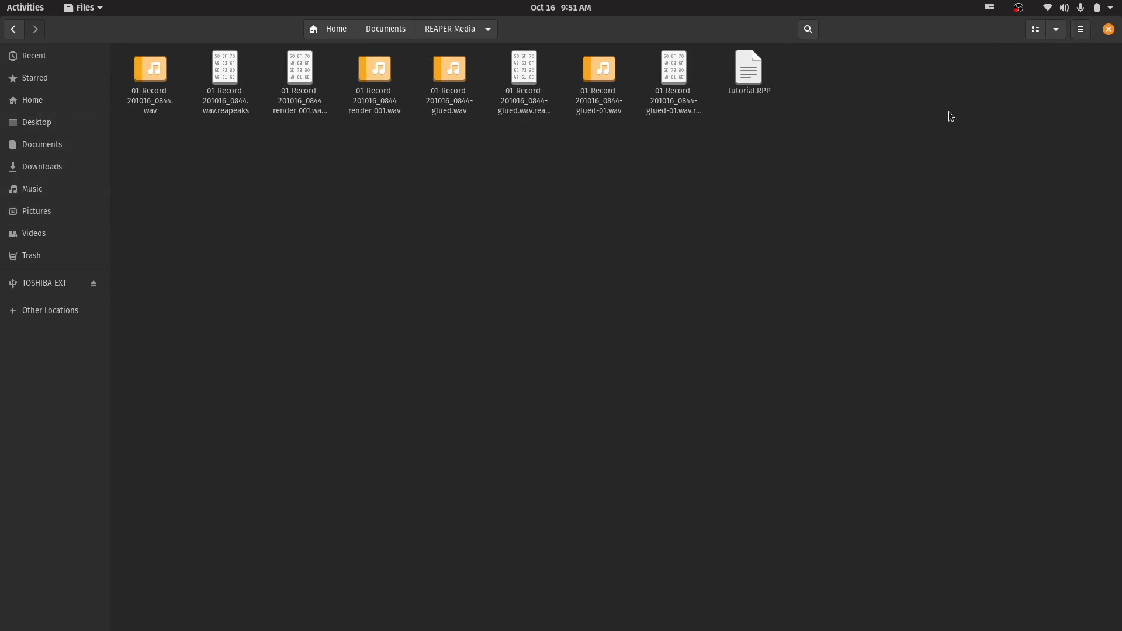
left_click(1048, 32)
left_click(1038, 31)
left_click(1036, 33)
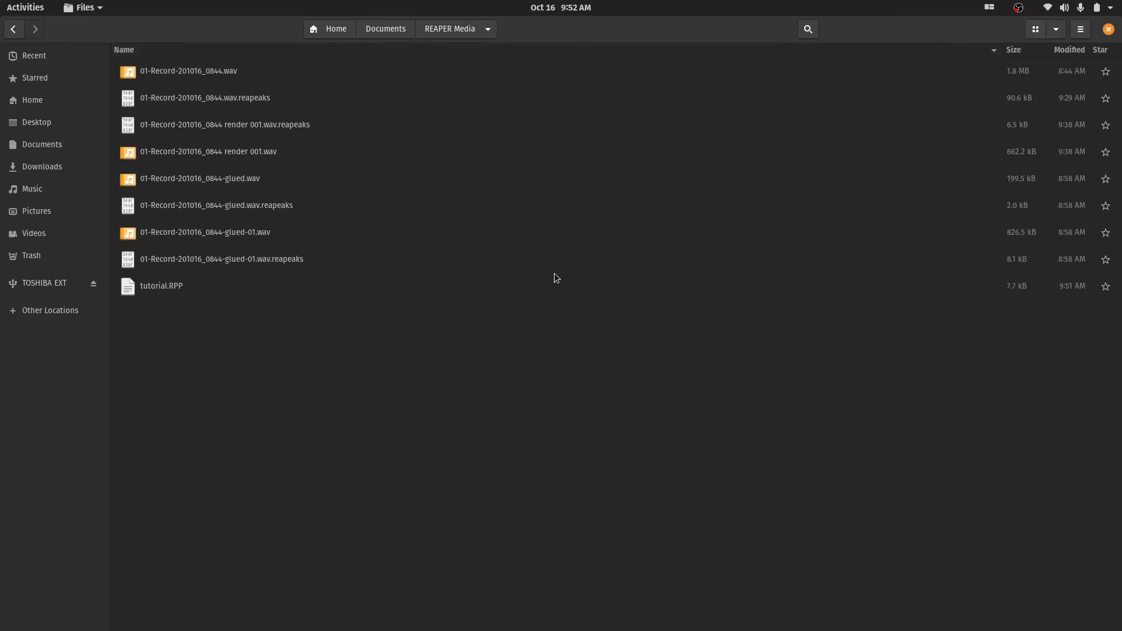
Examine the original, rendered and glued WAV recordings and their reapeaks files in the REAPER Media folder
left_click(267, 101)
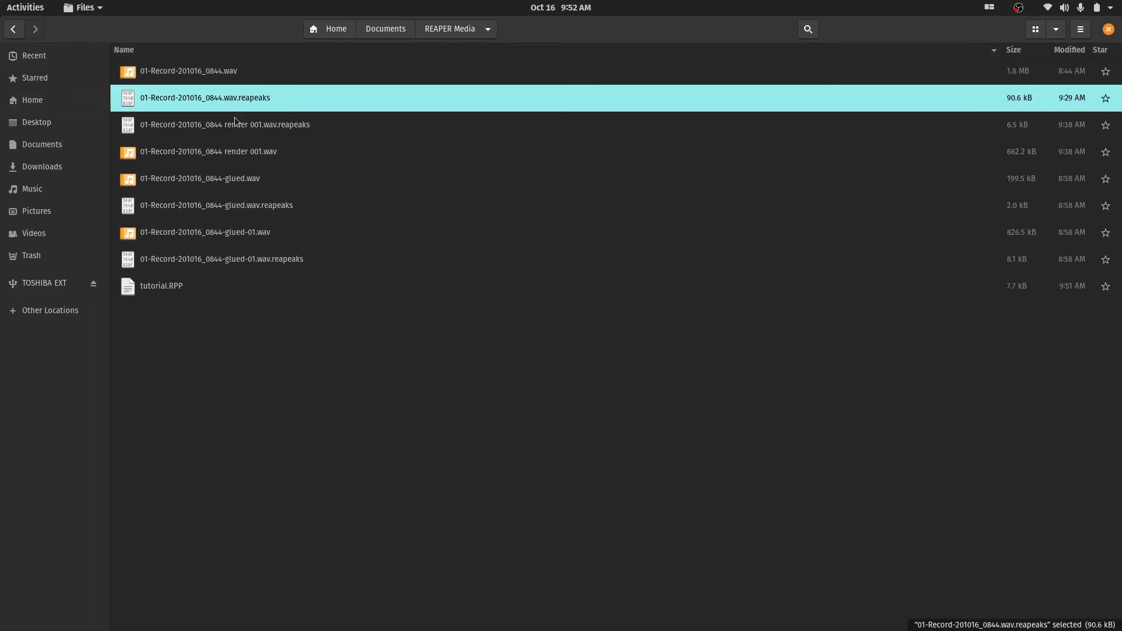
left_click(297, 128)
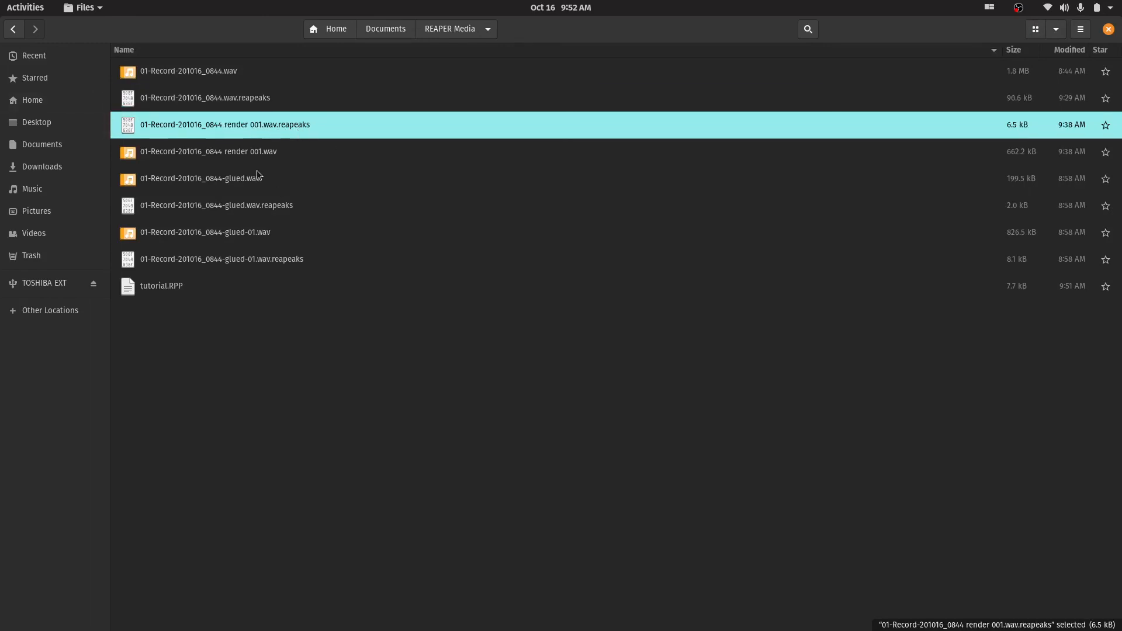
left_click(254, 181)
left_click(254, 155)
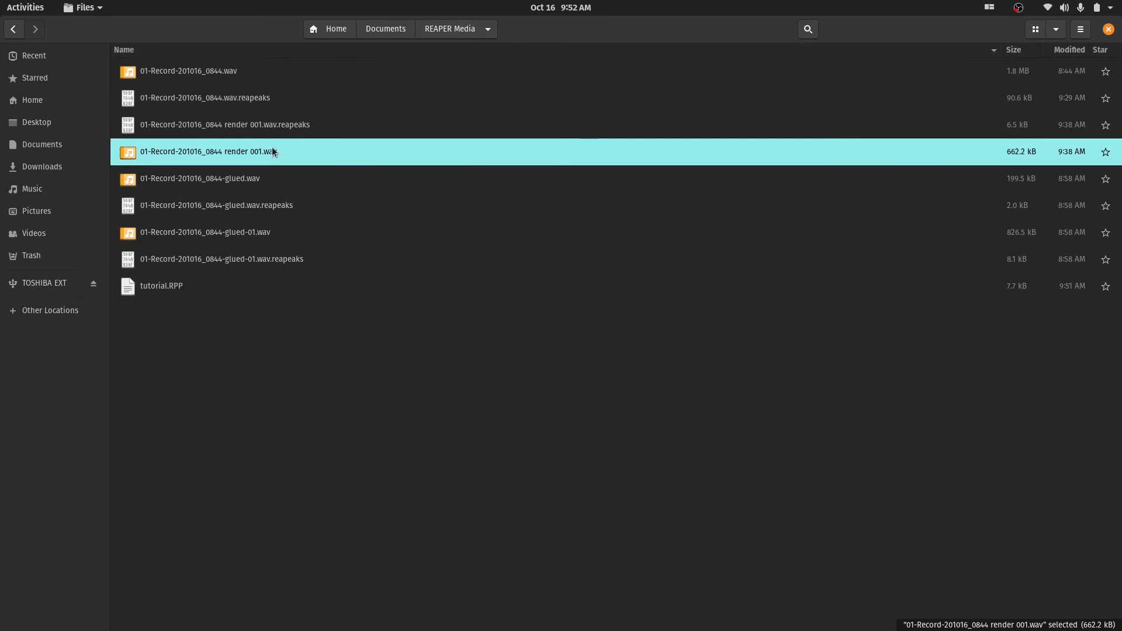
left_click(298, 124)
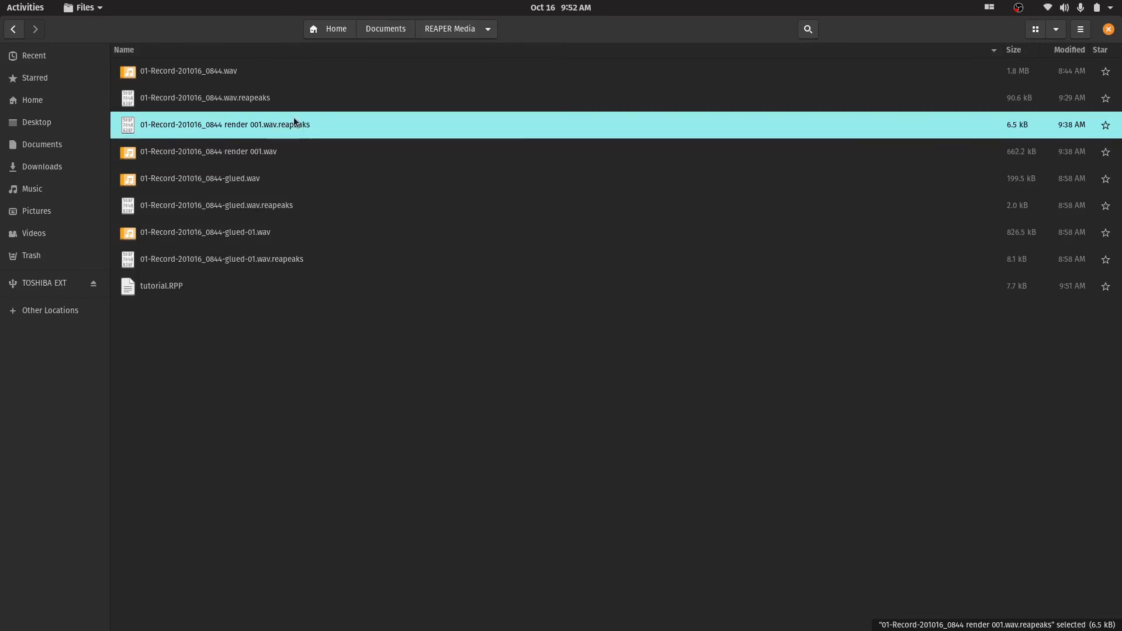
left_click(280, 203)
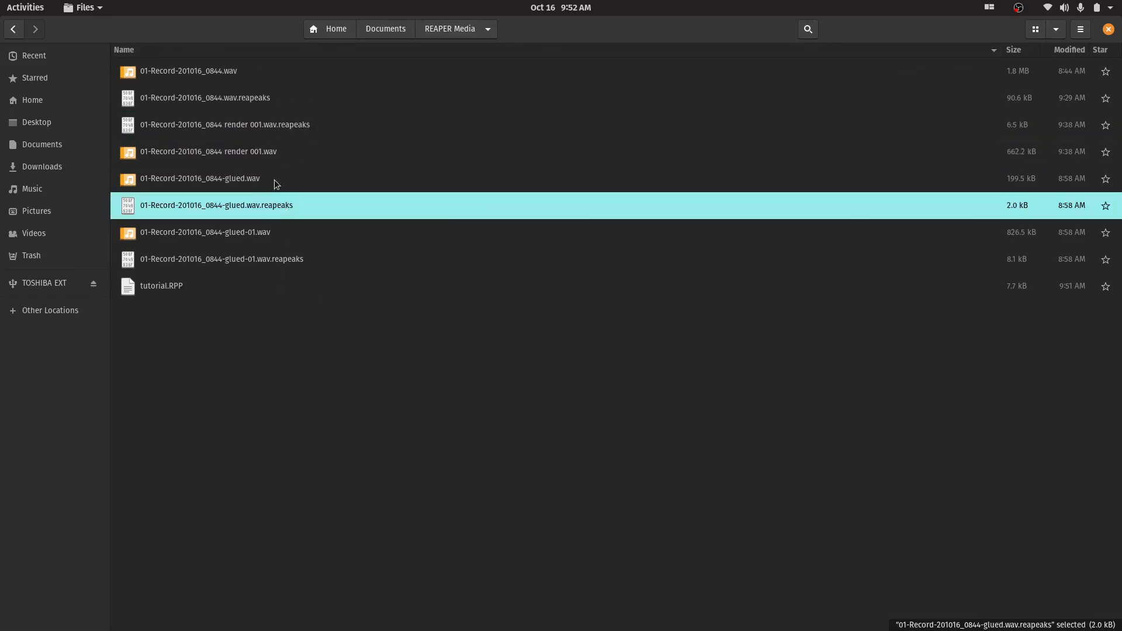
left_click(257, 157)
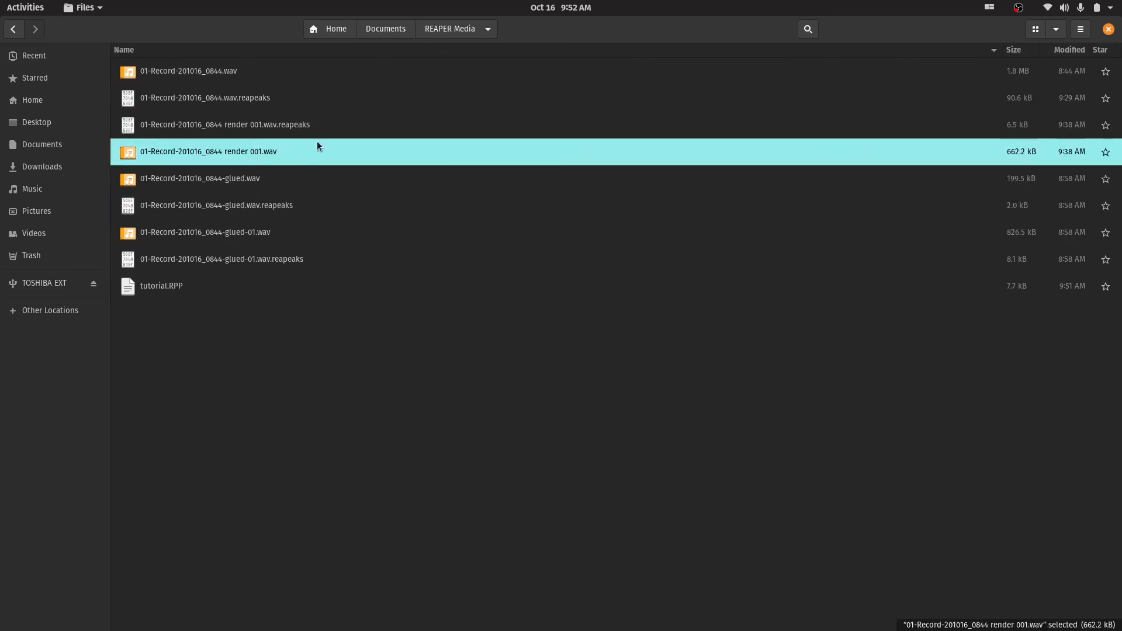
left_click(356, 331)
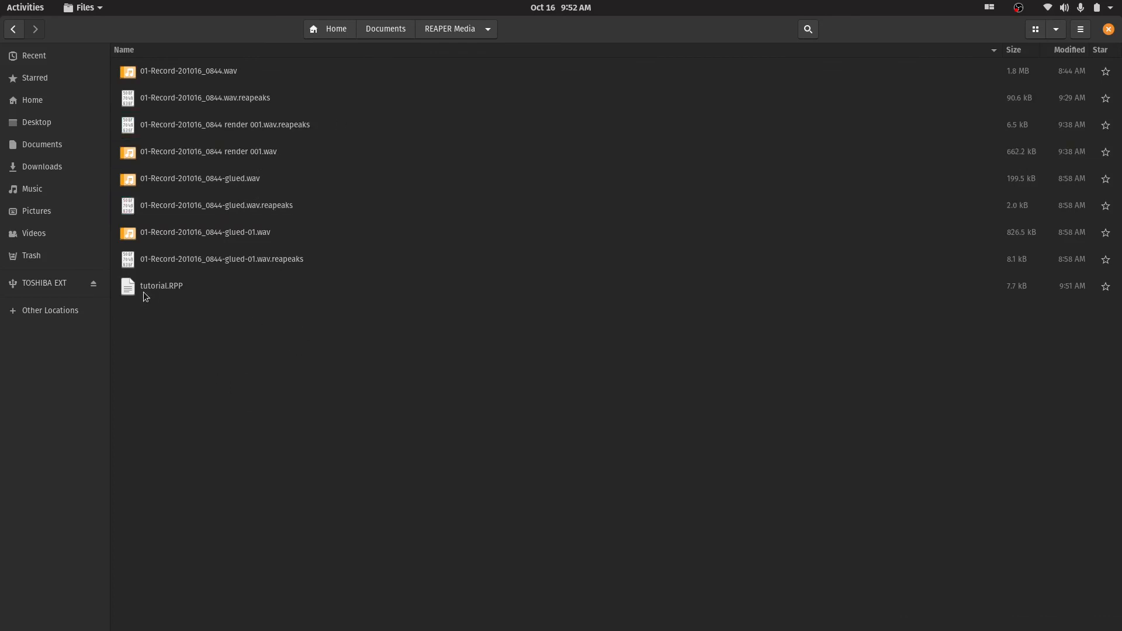
Open tutorial.RPP in the text editor and place its window between the terminal and the file manager
left_click(161, 289)
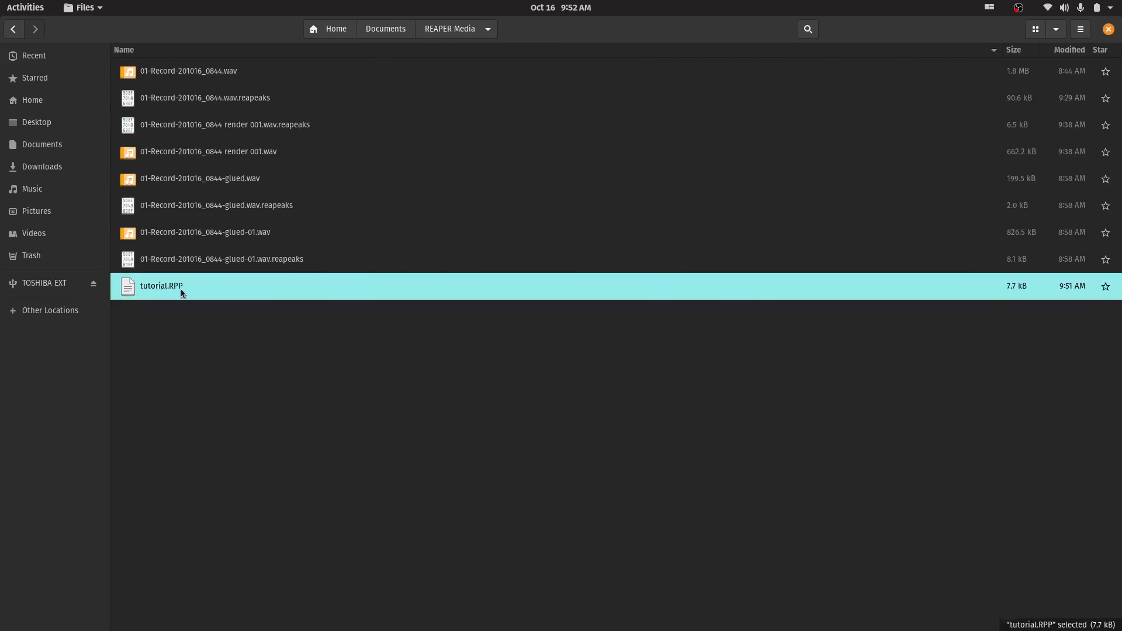
double_click(173, 289)
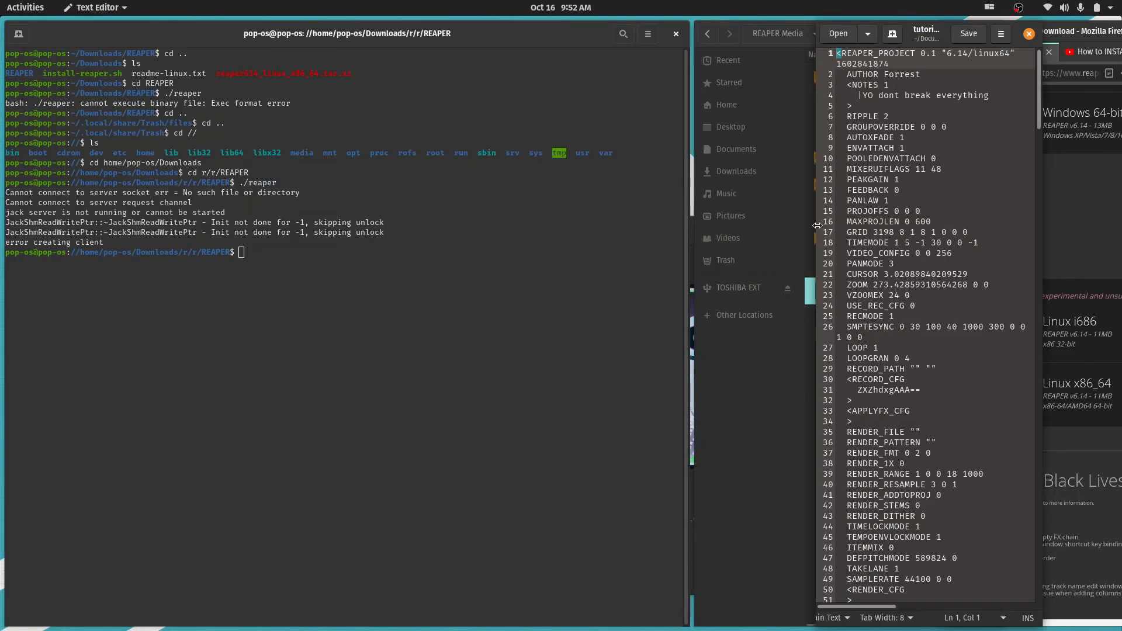
left_click_drag(816, 226, 204, 227)
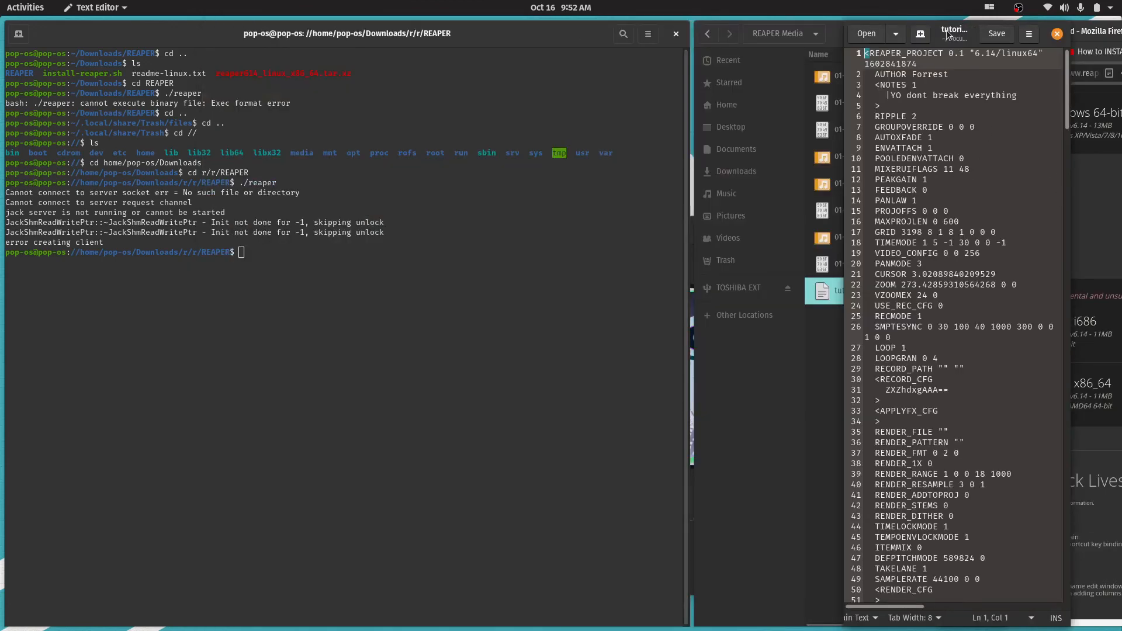
left_click_drag(952, 28, 542, 25)
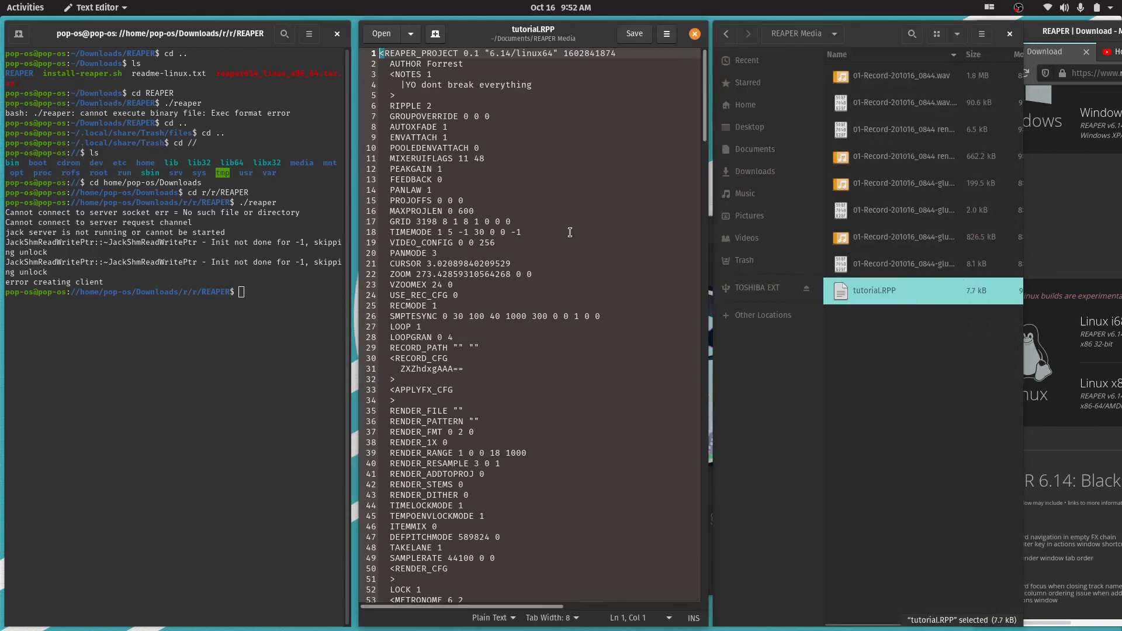
Look through the project file's text, including its author, notes and render settings, and close the text editor
scroll(570, 232, "down", 5)
scroll(570, 232, "up", 5)
scroll(569, 232, "down", 5)
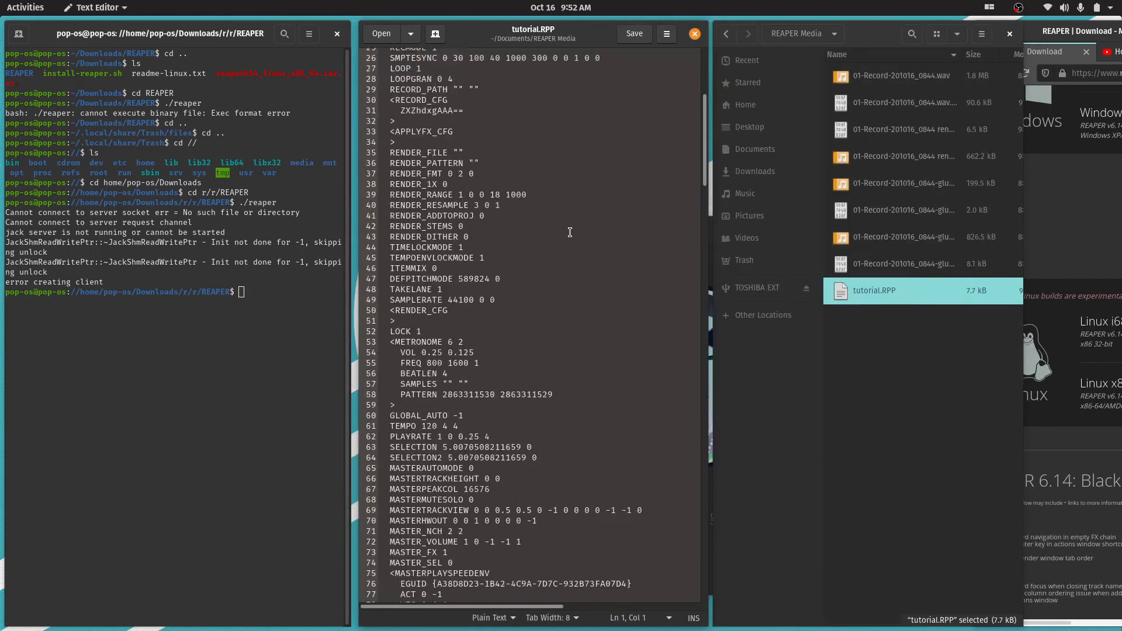
scroll(570, 232, "up", 5)
left_click(695, 35)
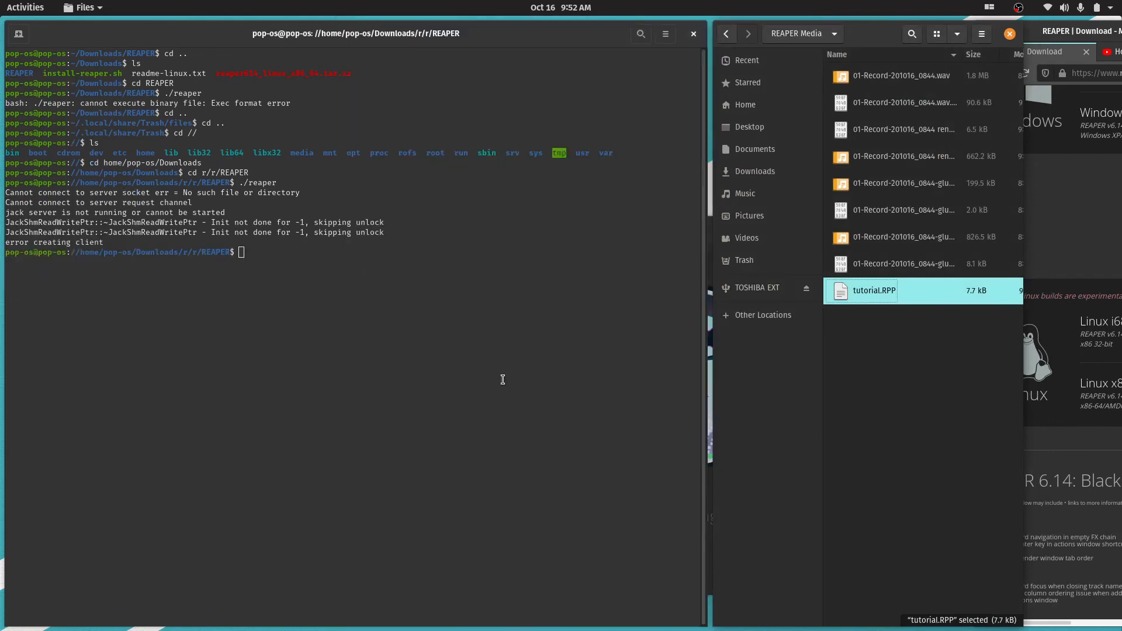
Relaunch REAPER from the terminal by rerunning ./reaper
left_click(384, 255)
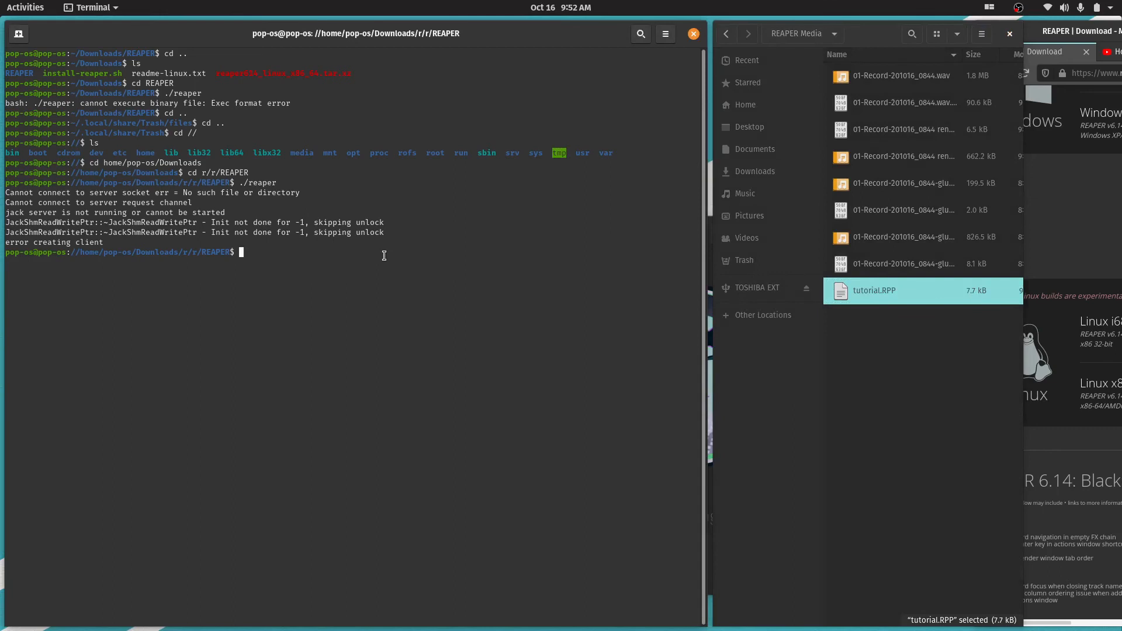
key("Up")
key("Return")
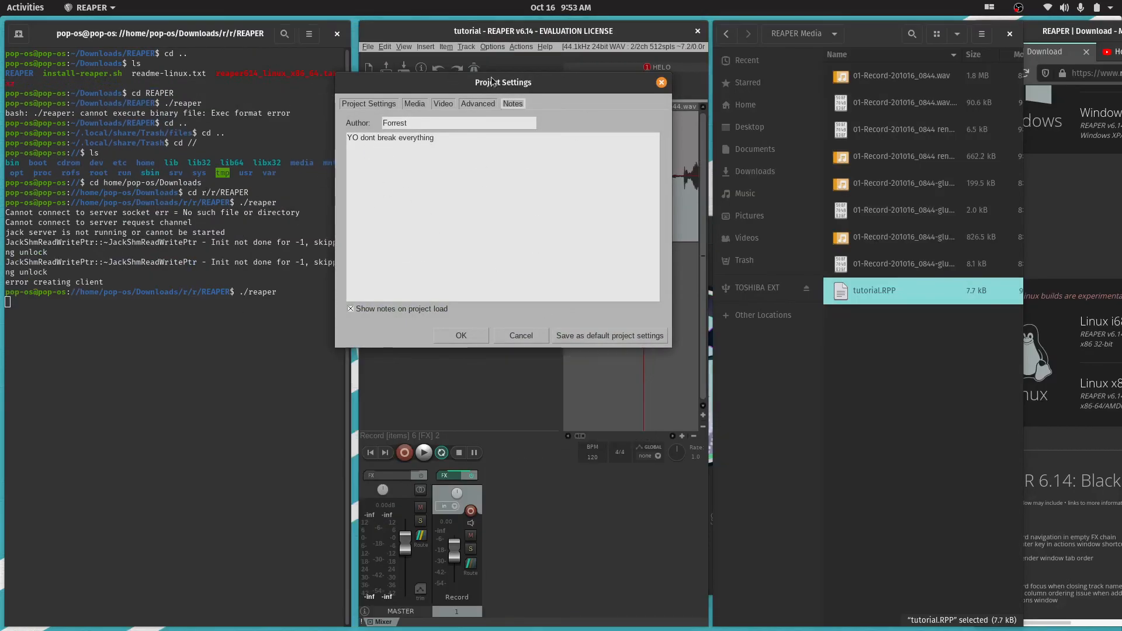
Try to extend the project note with ". I did the dialogue eq and comp,"
left_click_drag(493, 83, 537, 90)
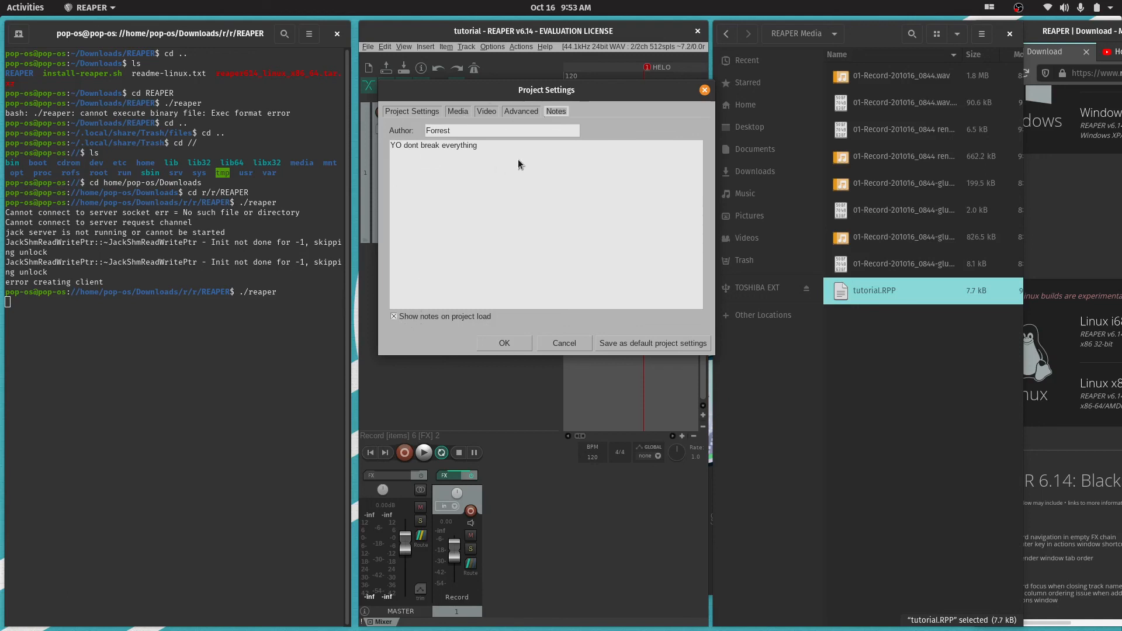
left_click(549, 158)
type(". I did the dialogue eq and comp;")
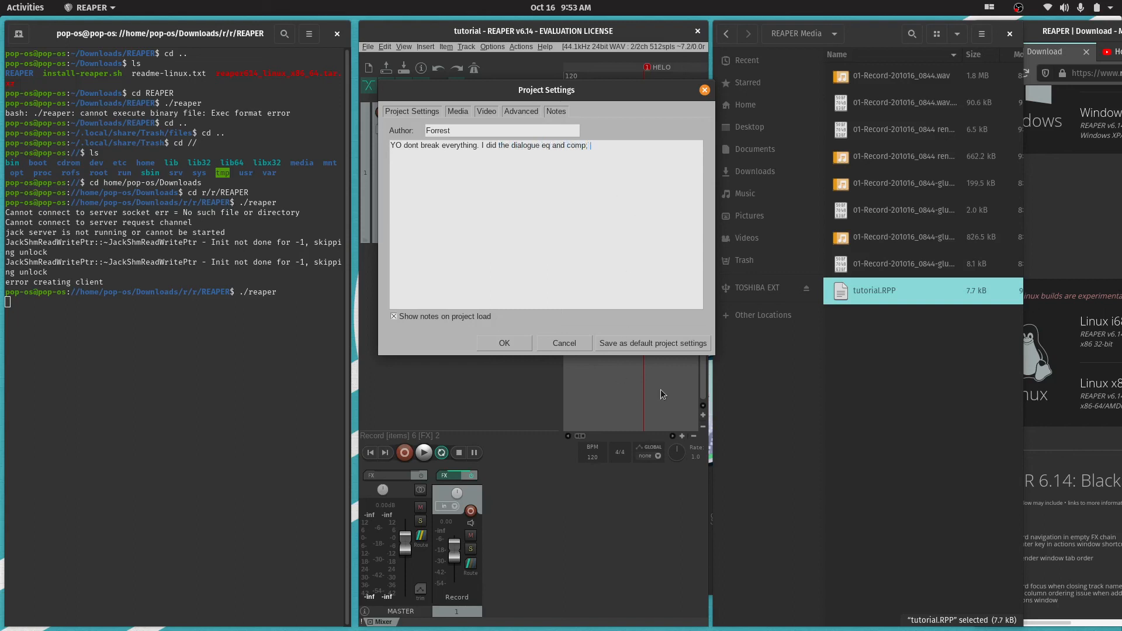
Dismiss the project settings and the evaluation notice, and maximize the REAPER window
left_click(704, 90)
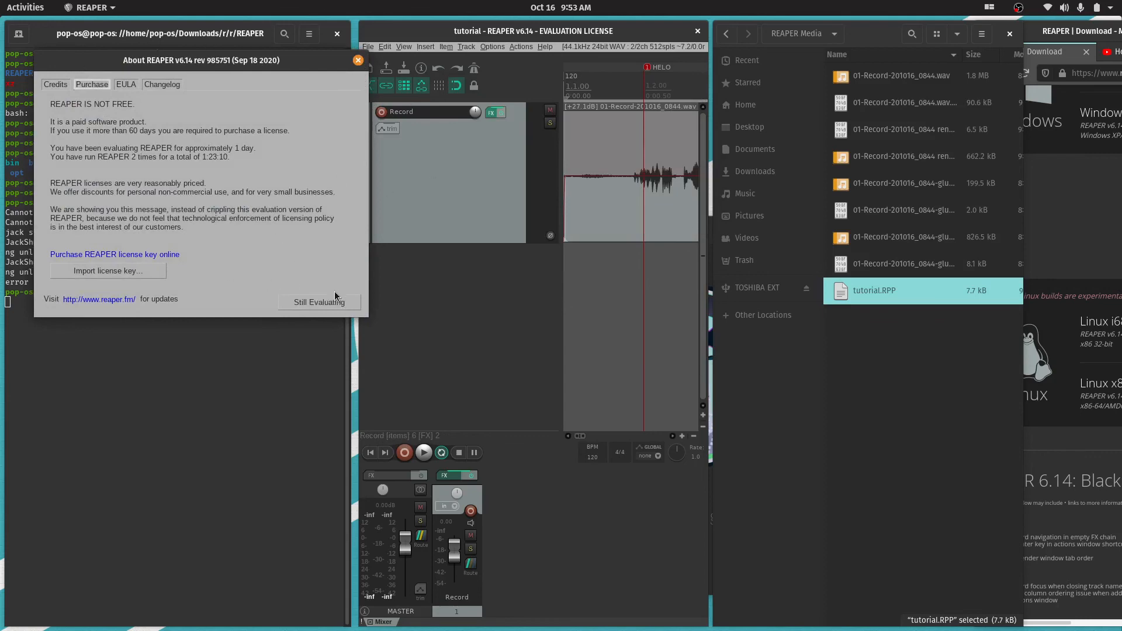
left_click(333, 301)
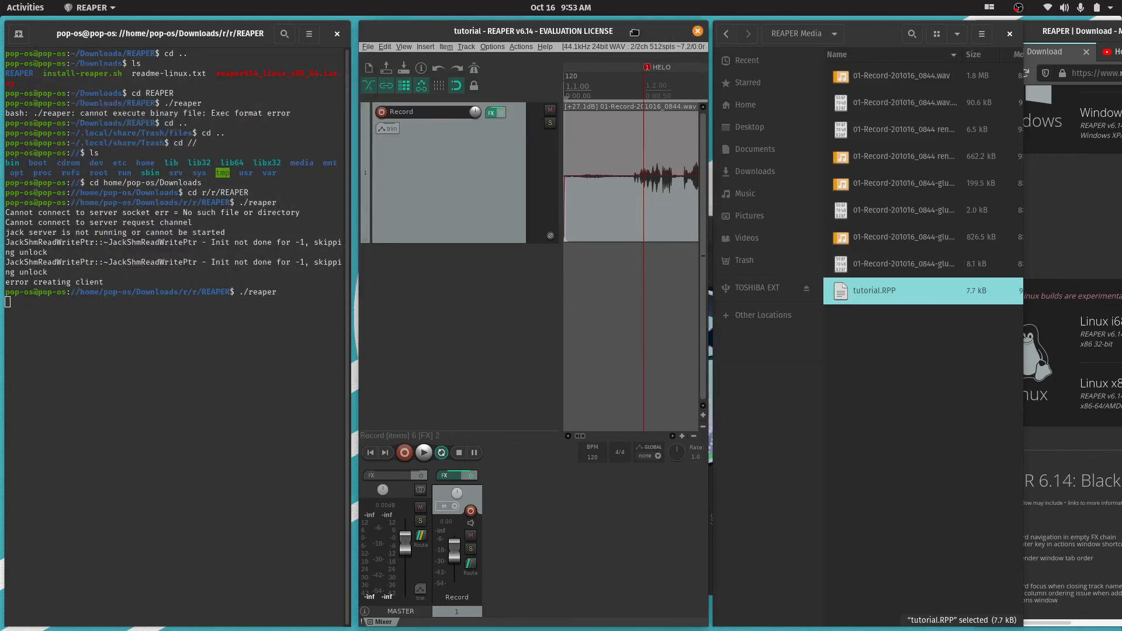
left_click_drag(634, 32, 610, 1)
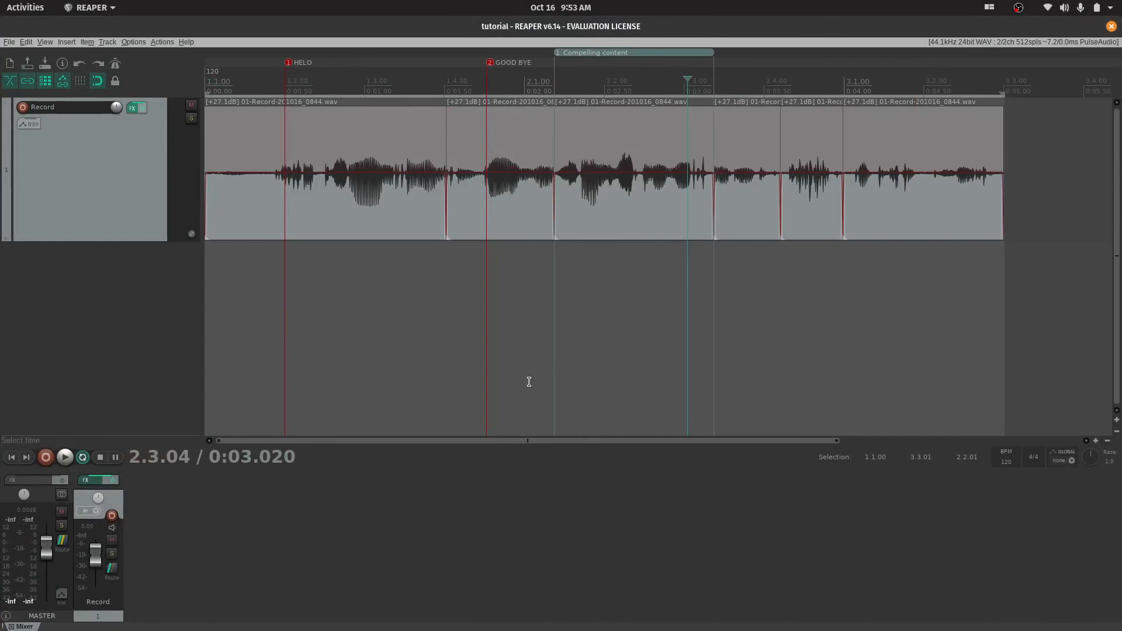
Raise the project's play rate above normal and place the edit cursor at about 0.153 seconds
left_click(298, 326)
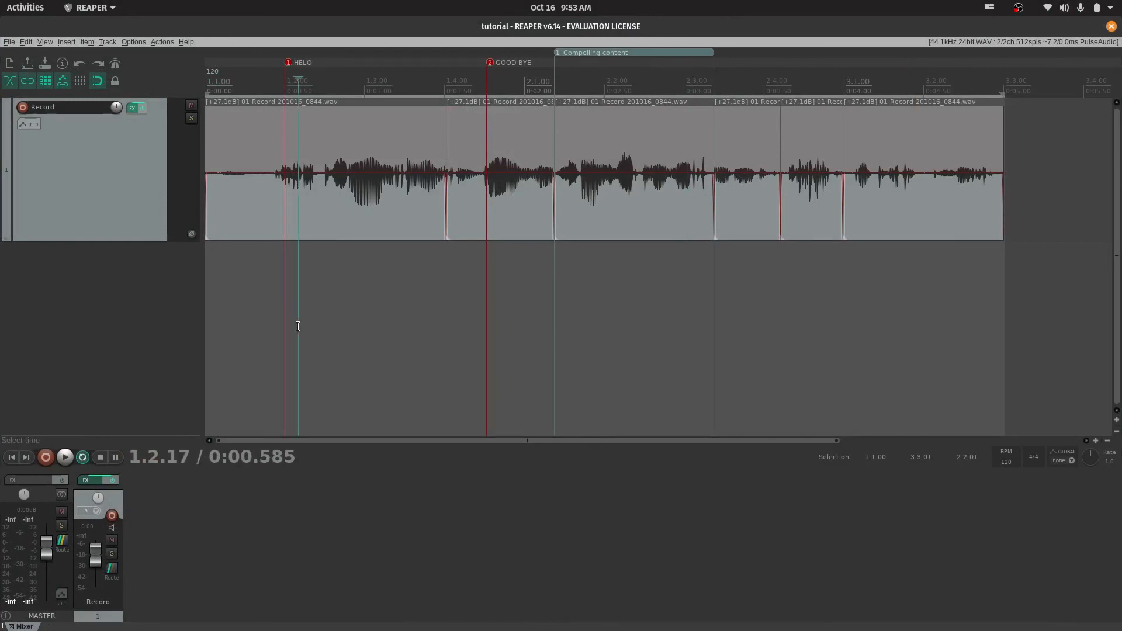
mouse_move(1090, 457)
left_mouse_down()
mouse_move(1090, 438)
mouse_move(1090, 457)
left_mouse_up()
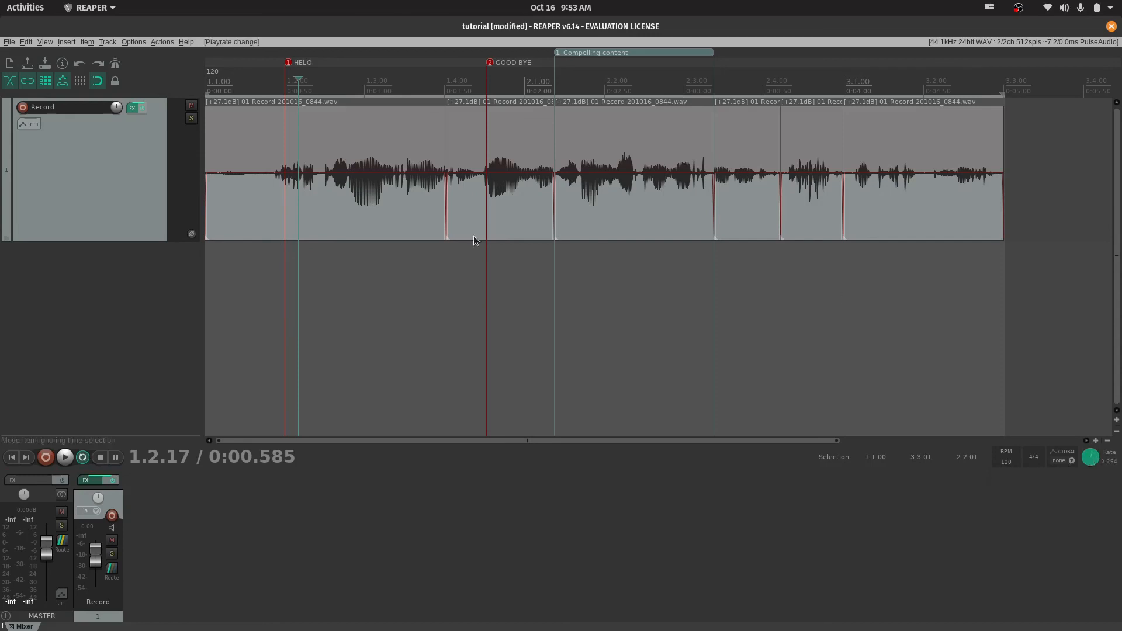
left_click(228, 290)
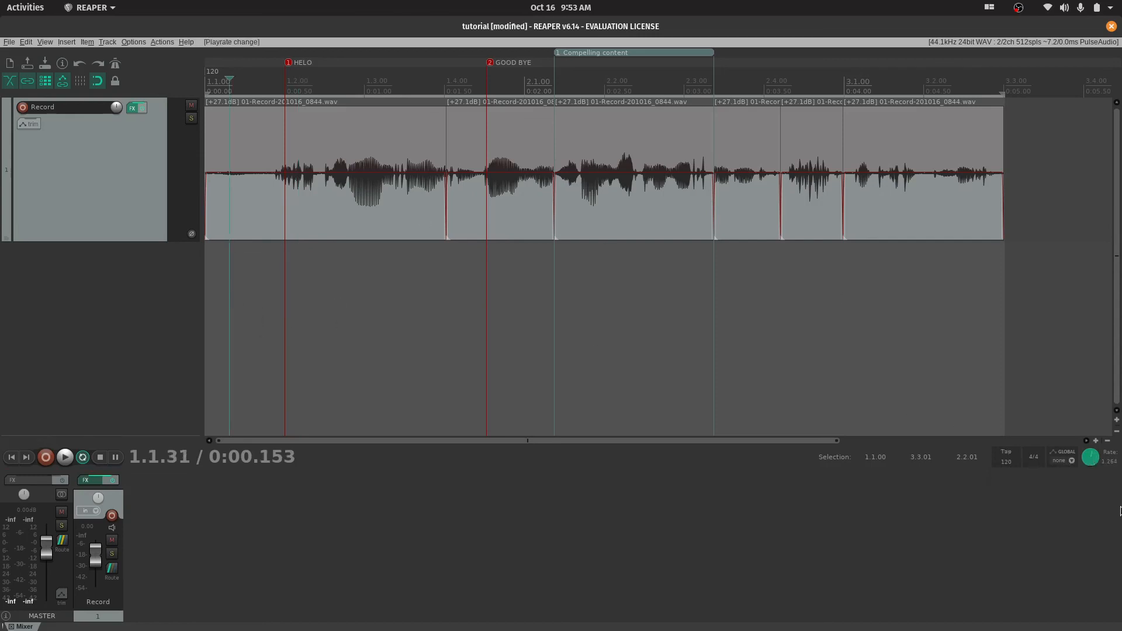
mouse_move(1090, 461)
left_click(1019, 9)
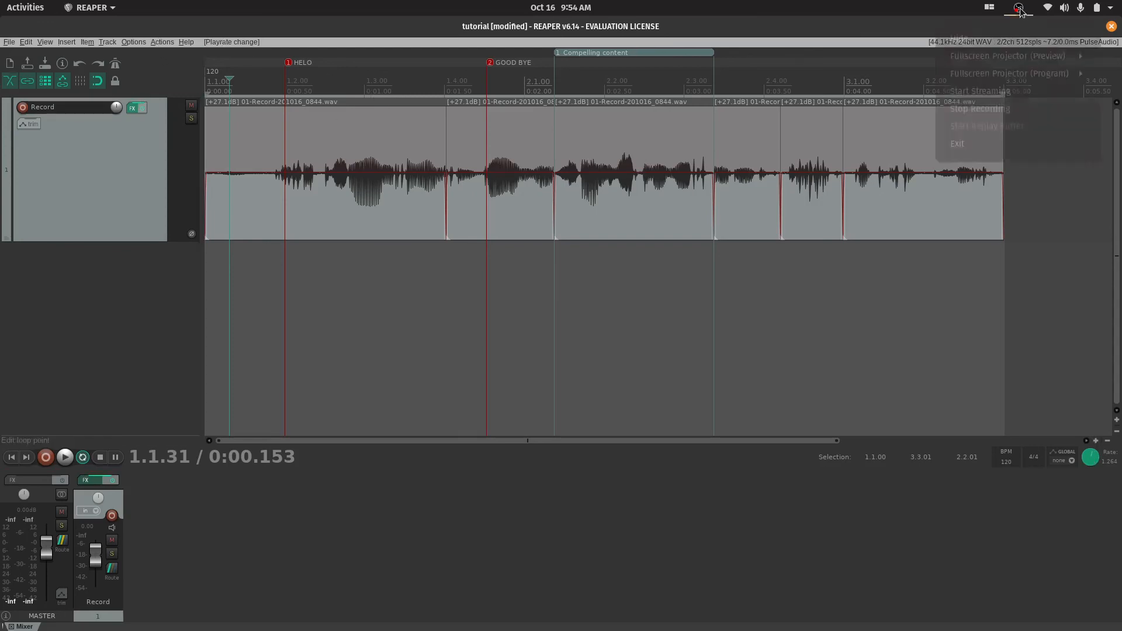